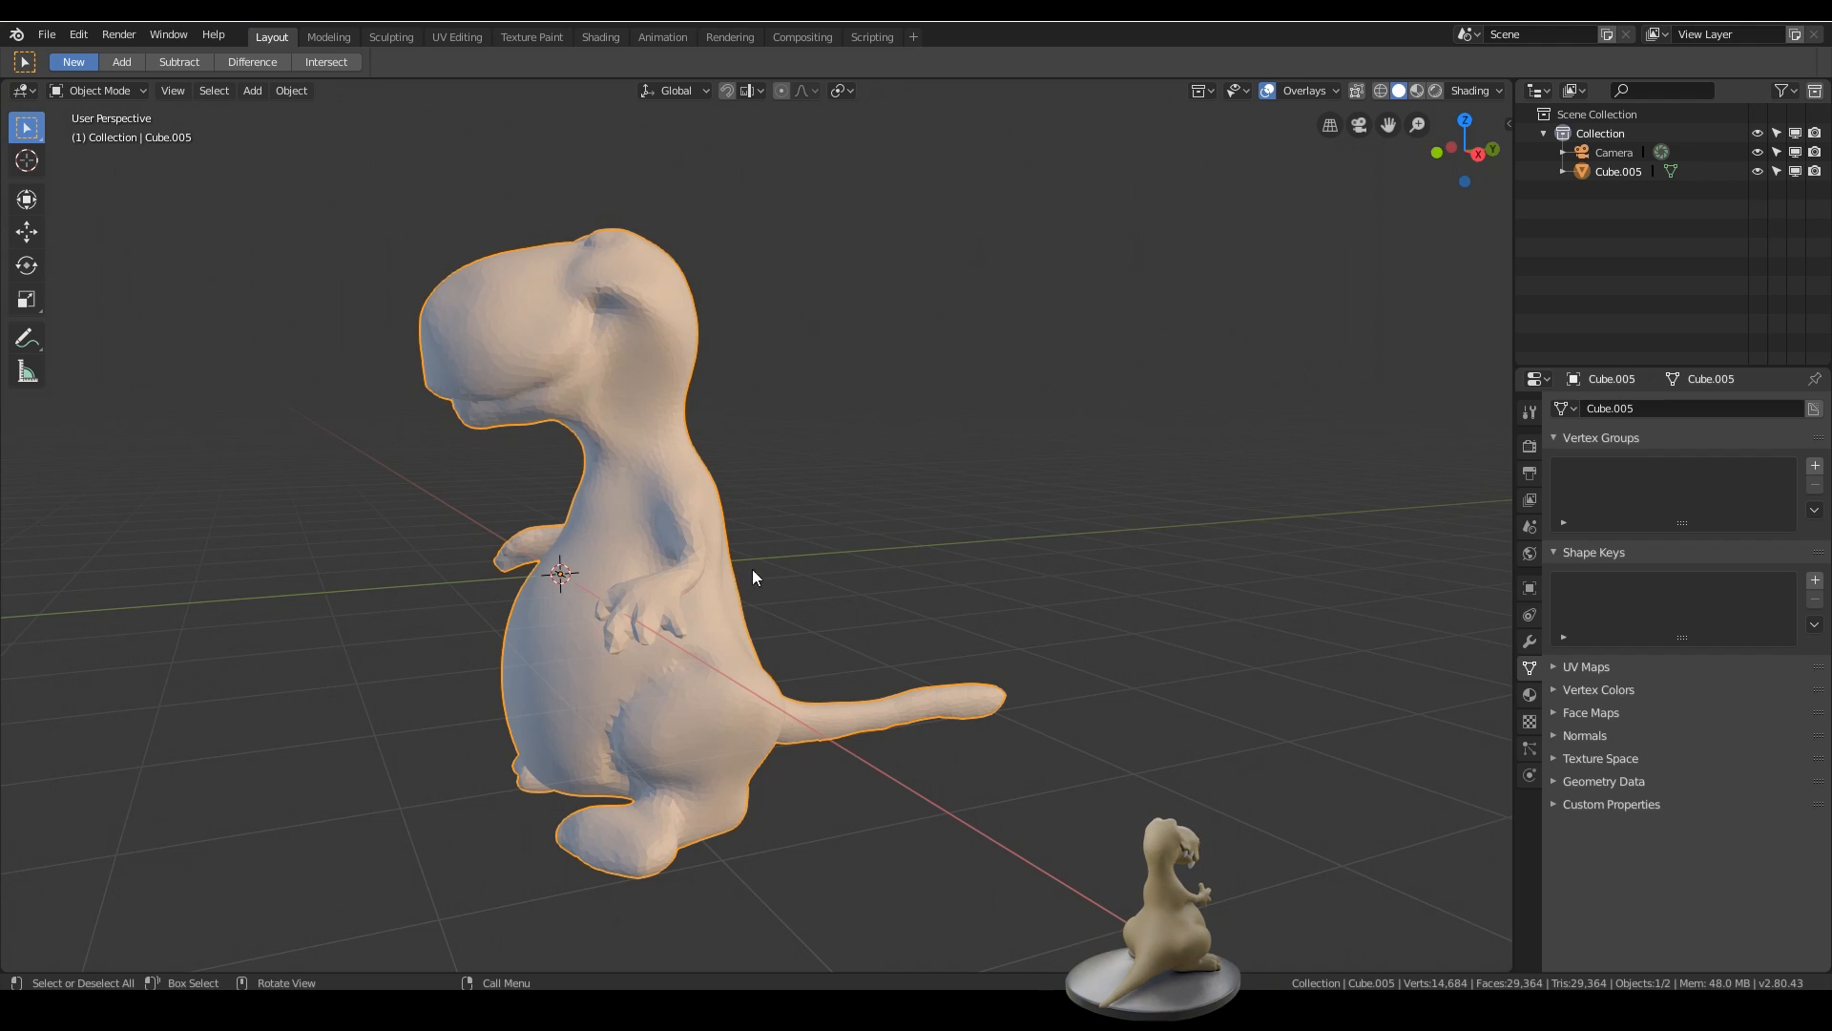
# - Duplicate the dinosaur and move the copy along the X axis so it stands beside the original
pyautogui.moveTo(868, 420); pyautogui.dragTo(896, 542, button='middle')
pyautogui.moveTo(1055, 561); pyautogui.dragTo(906, 553, button='middle')
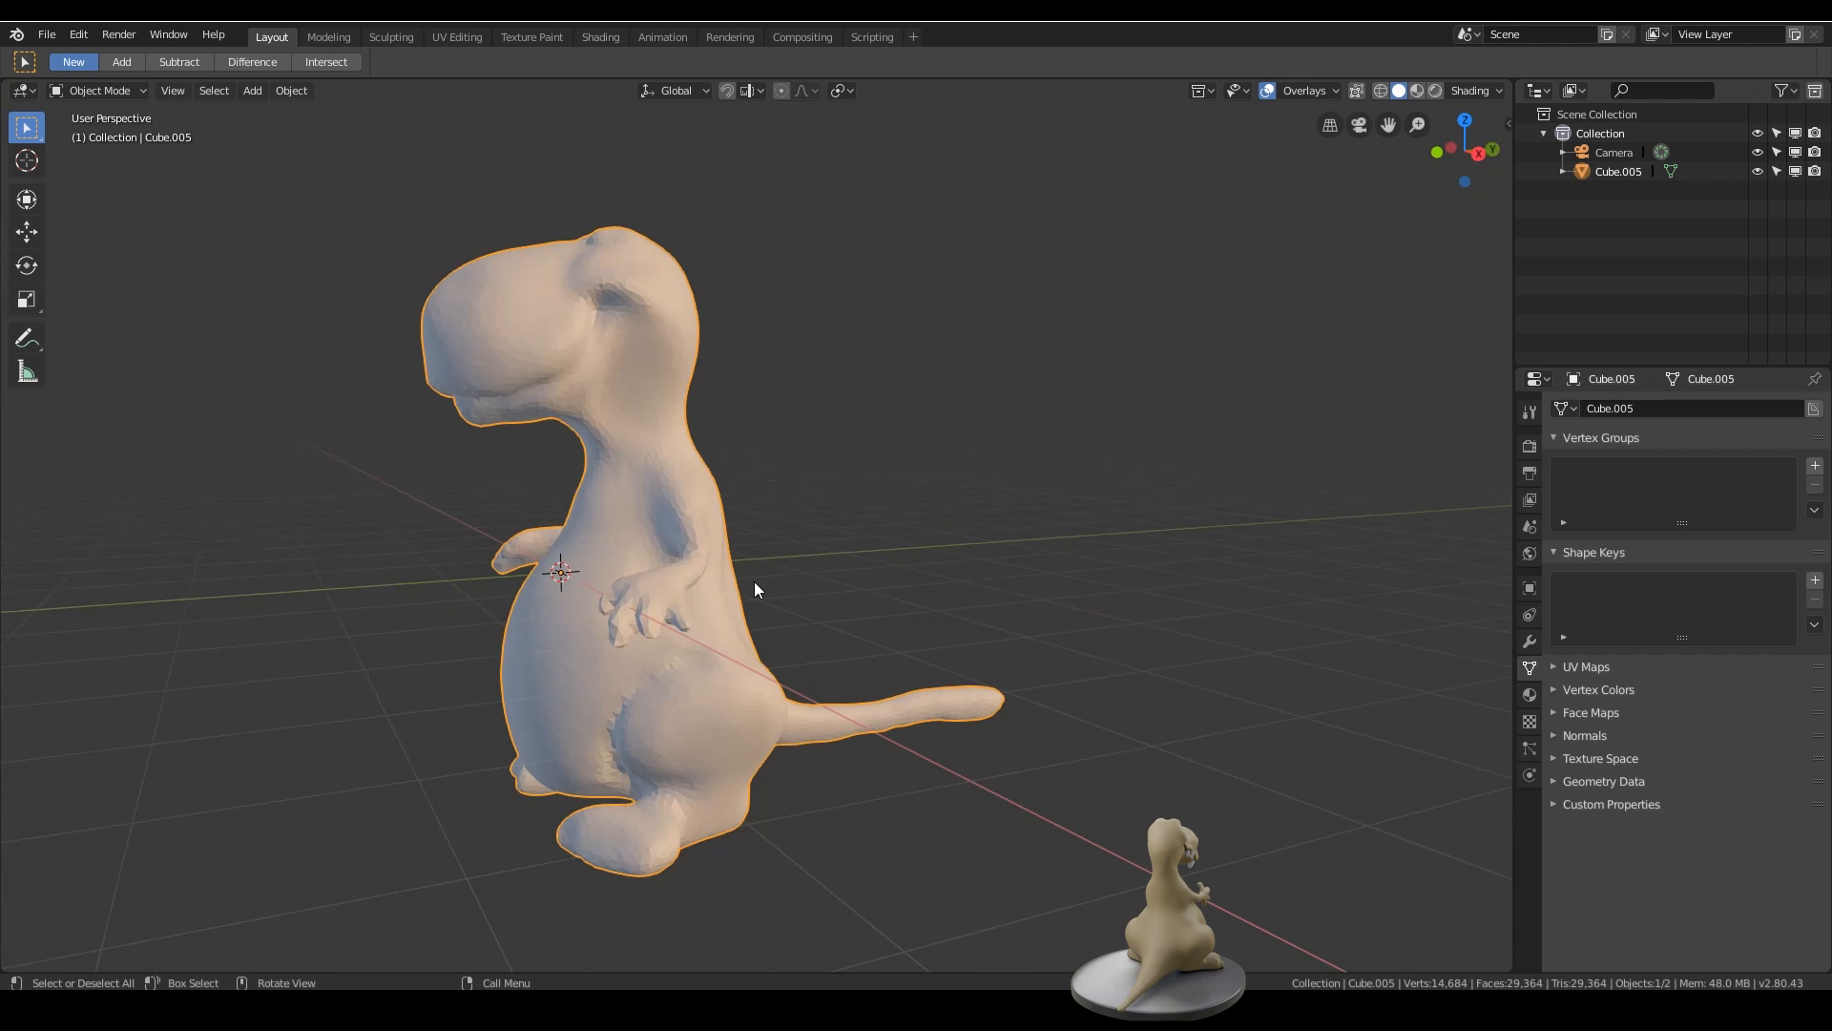
pyautogui.hotkey('shift', 'd')
pyautogui.rightClick(744, 536)
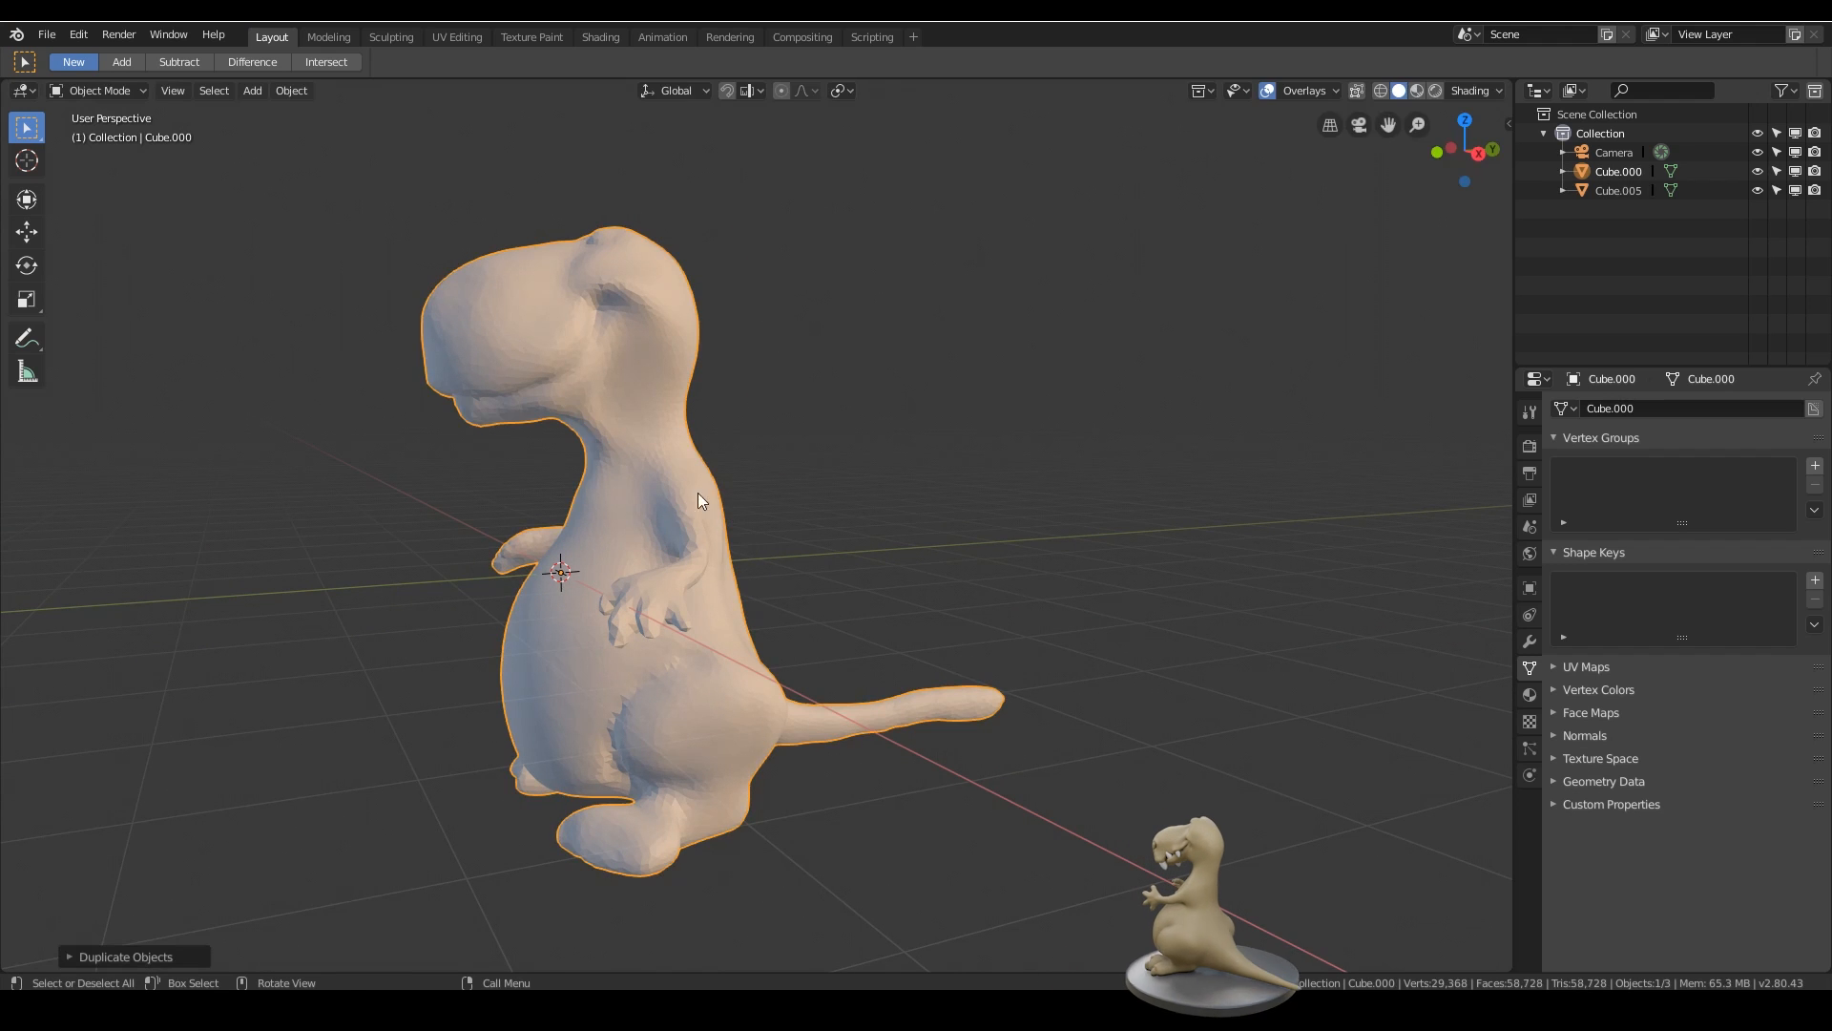
pyautogui.press('g')
pyautogui.press('x')
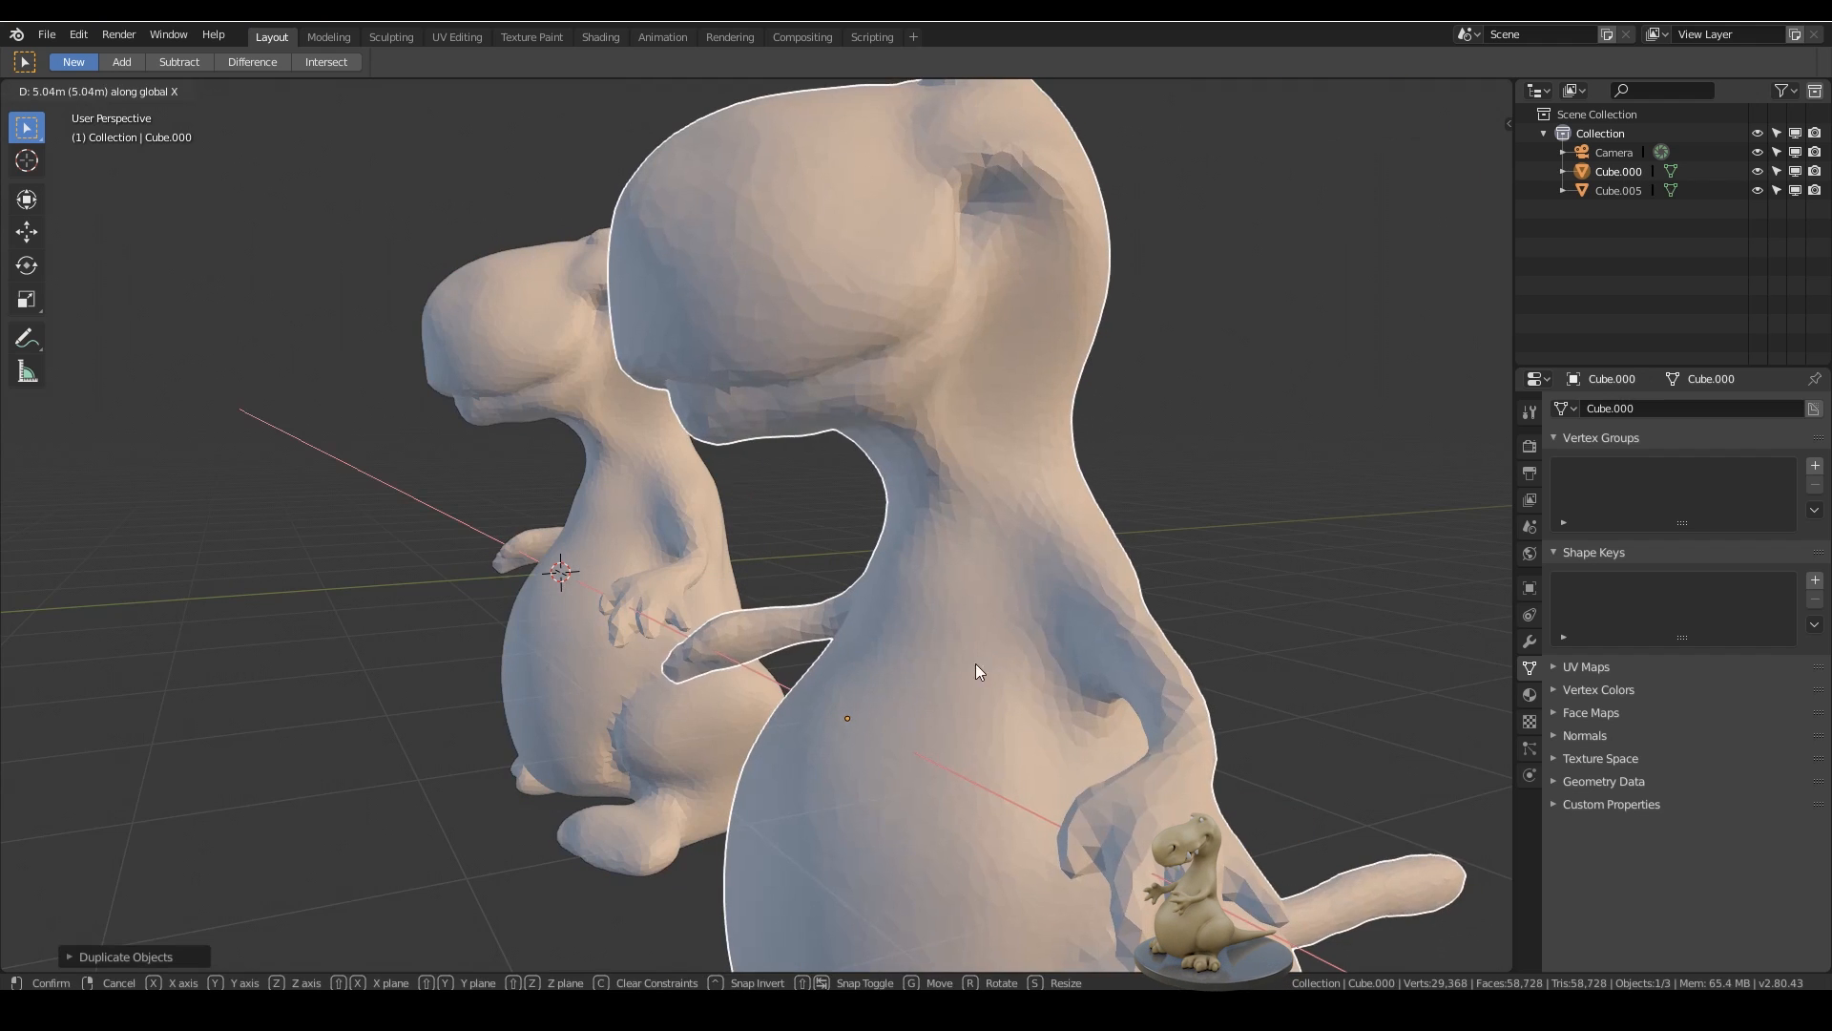
pyautogui.click(905, 524)
# - Switch to the Sculpting workspace with the dinosaur copy and select the Snake Hook brush
pyautogui.scroll(-5, 904, 524)
pyautogui.moveTo(905, 524); pyautogui.dragTo(940, 536, button='middle')
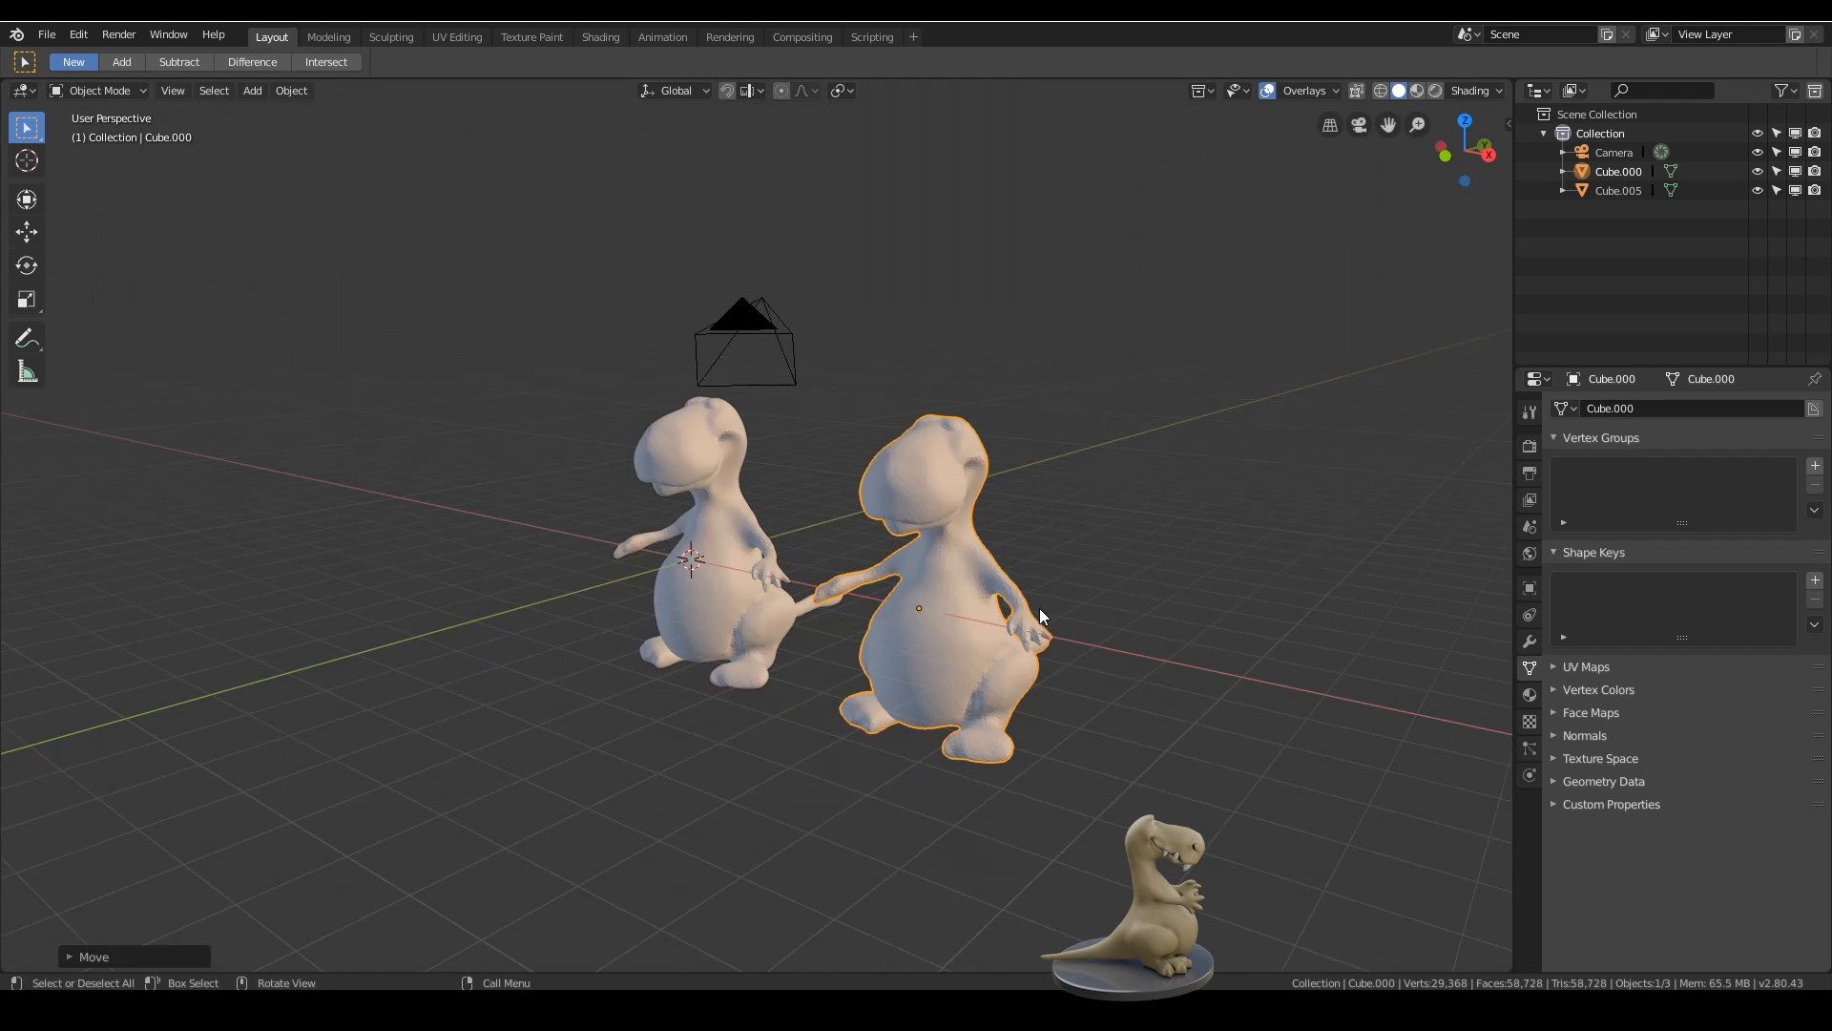
pyautogui.moveTo(1039, 609); pyautogui.dragTo(850, 586, button='middle')
pyautogui.scroll(3, 849, 586)
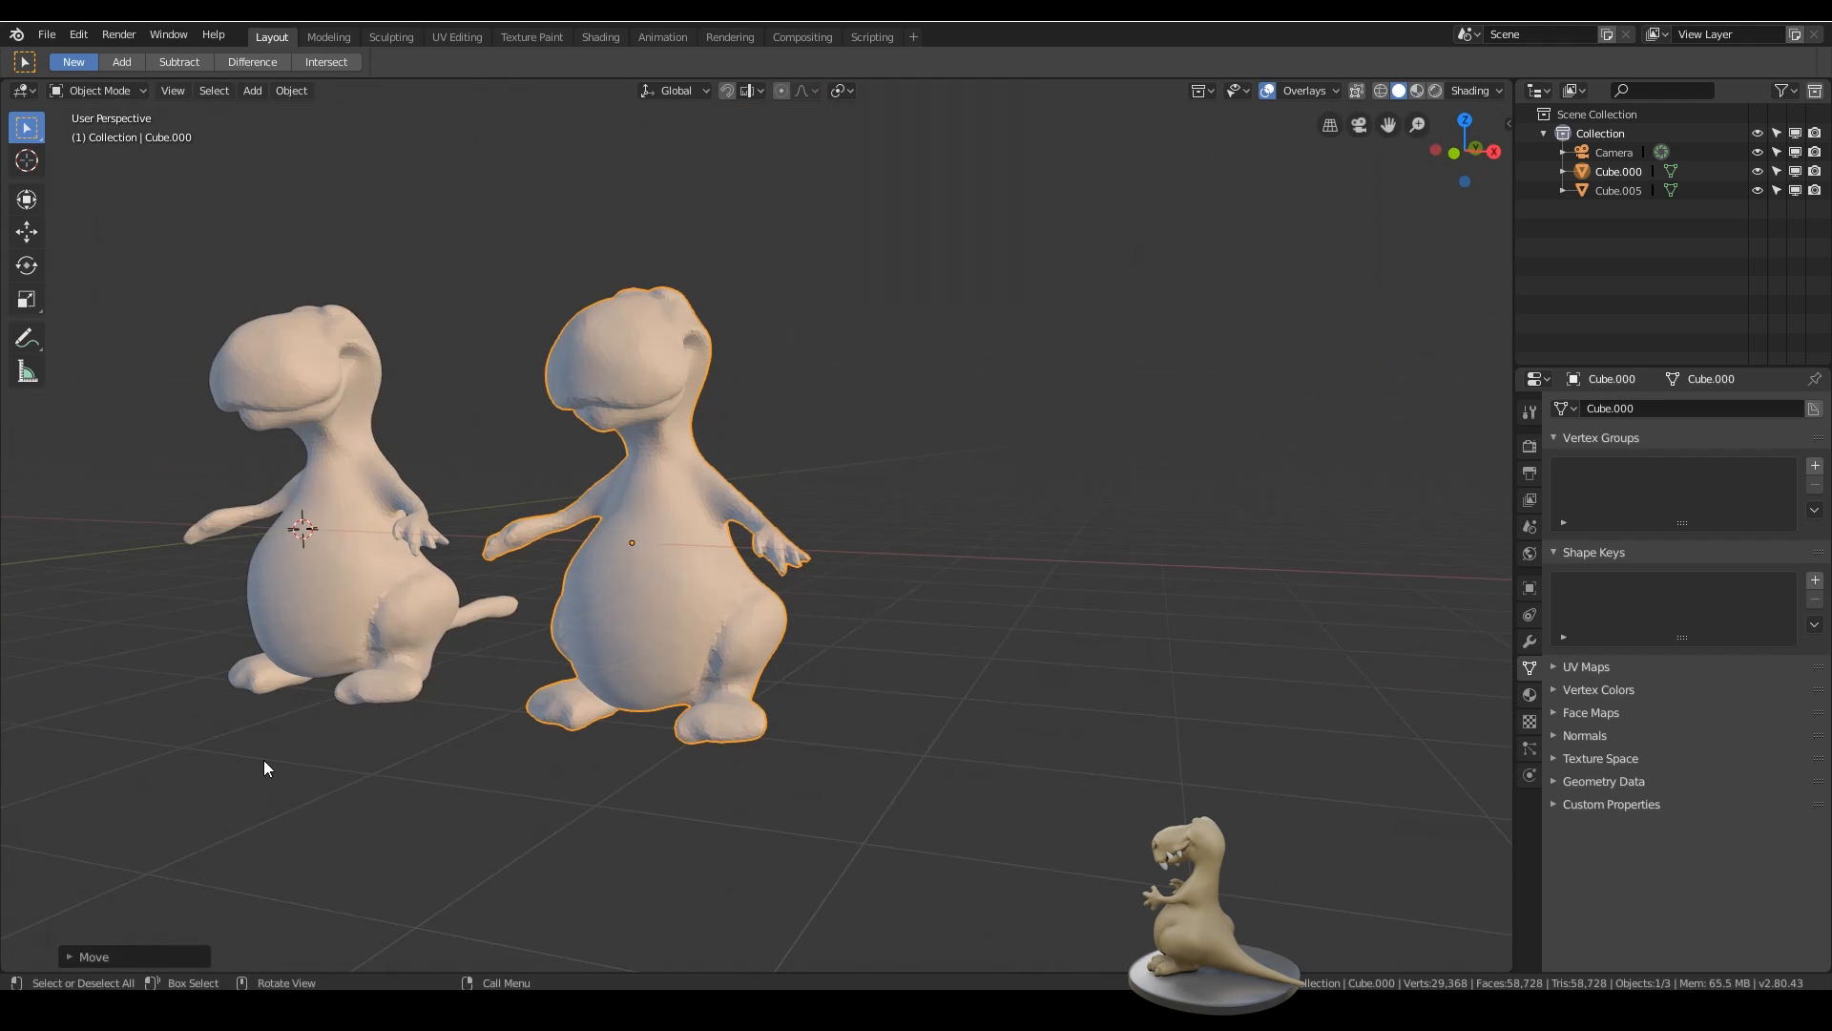
pyautogui.click(398, 38)
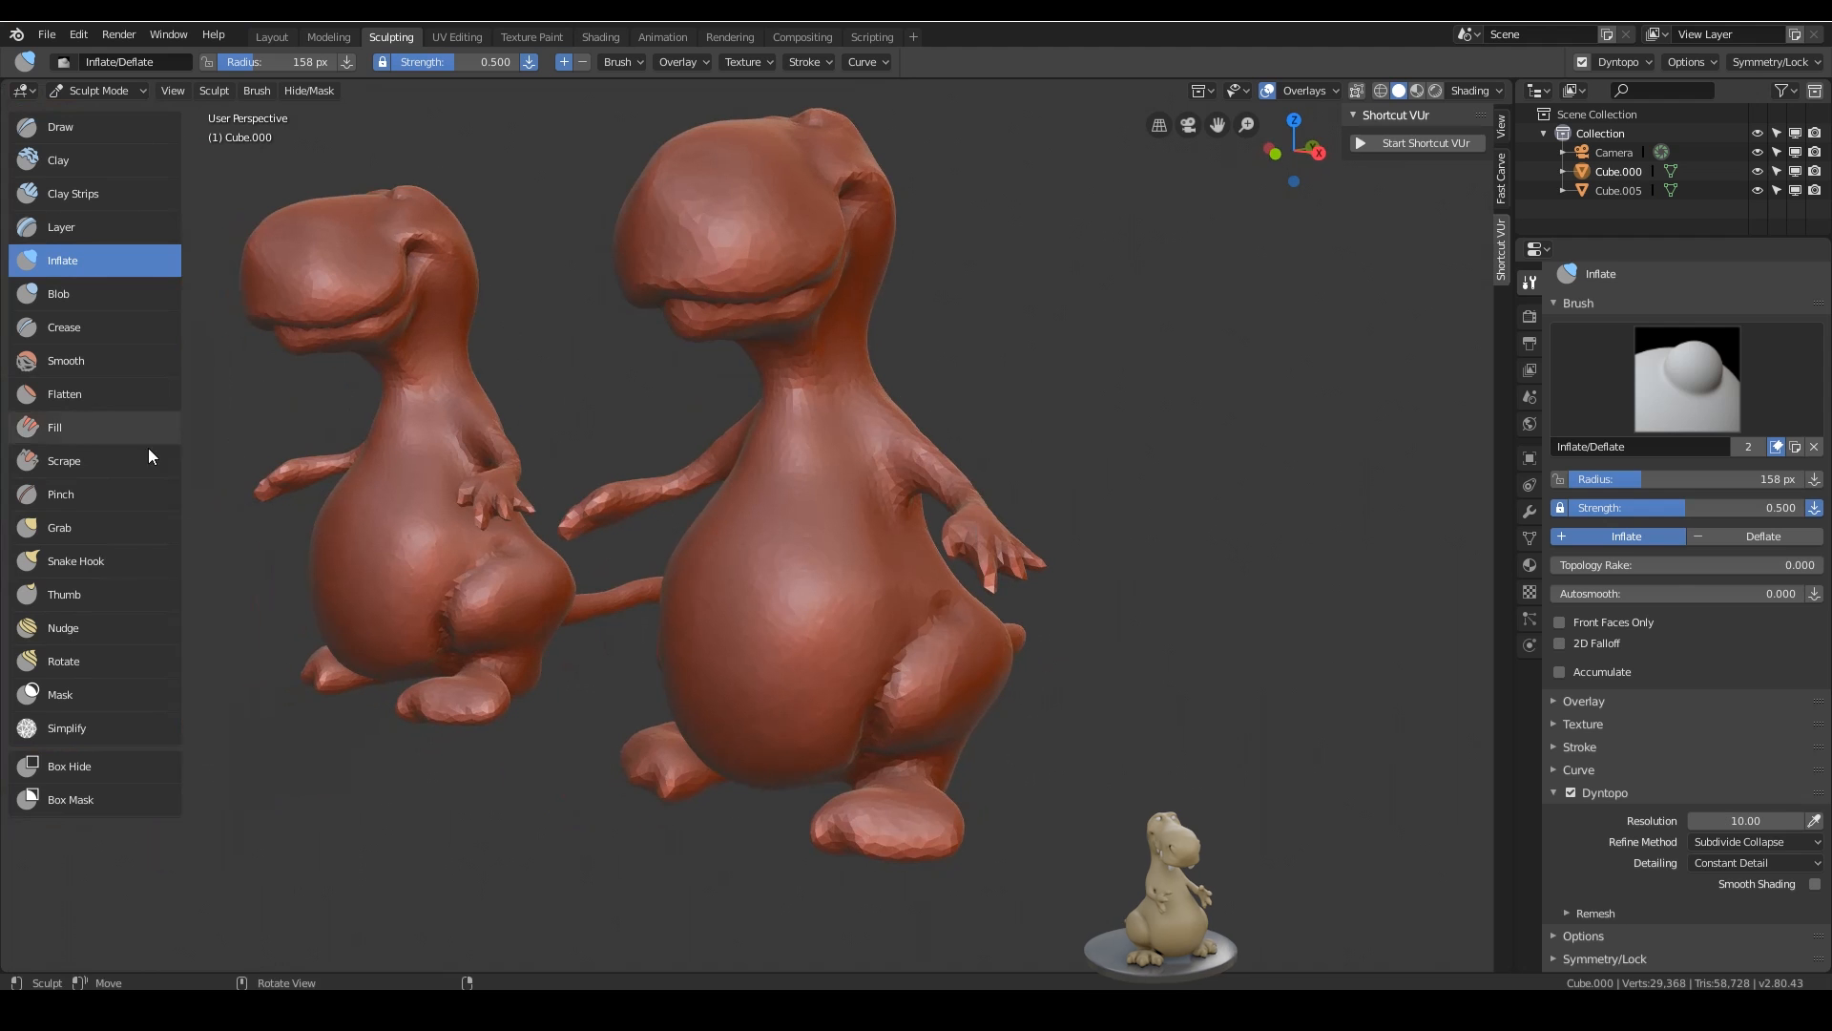
pyautogui.click(105, 561)
pyautogui.keyDown('shift'); pyautogui.moveTo(947, 723); pyautogui.dragTo(895, 726, button='middle'); pyautogui.keyUp('shift')
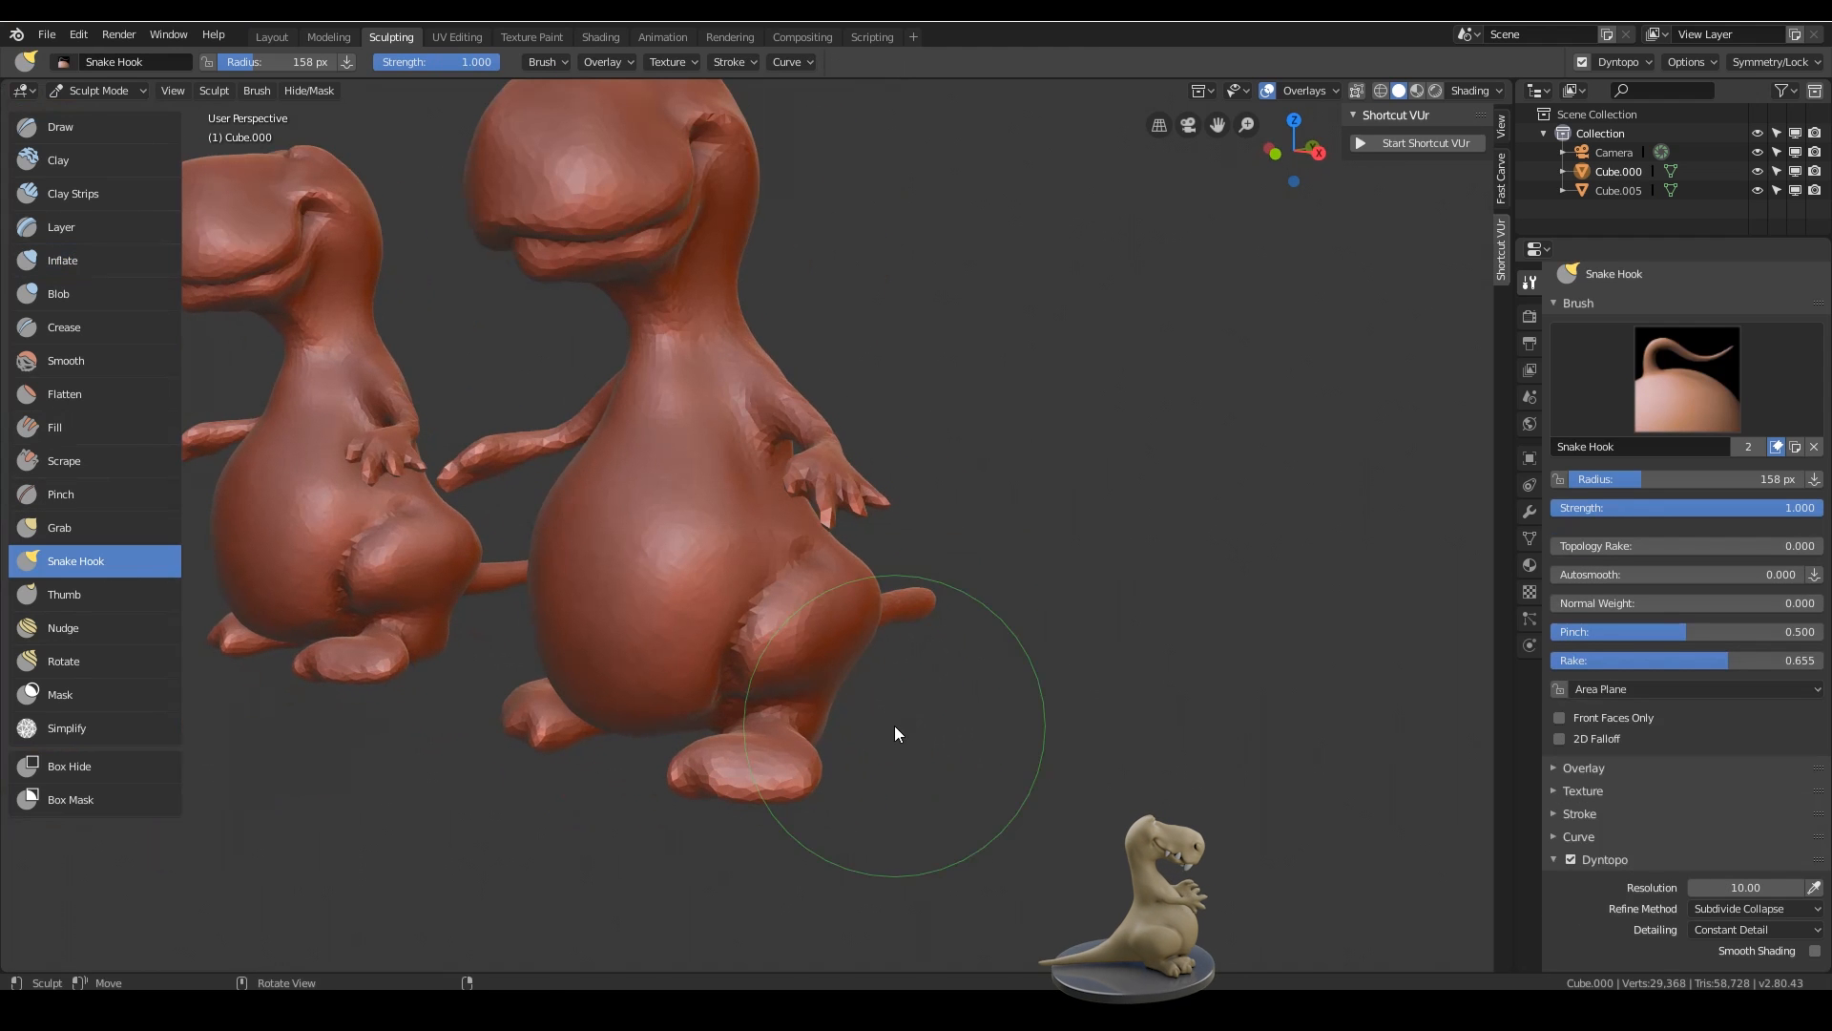
pyautogui.scroll(-2, 1685, 861)
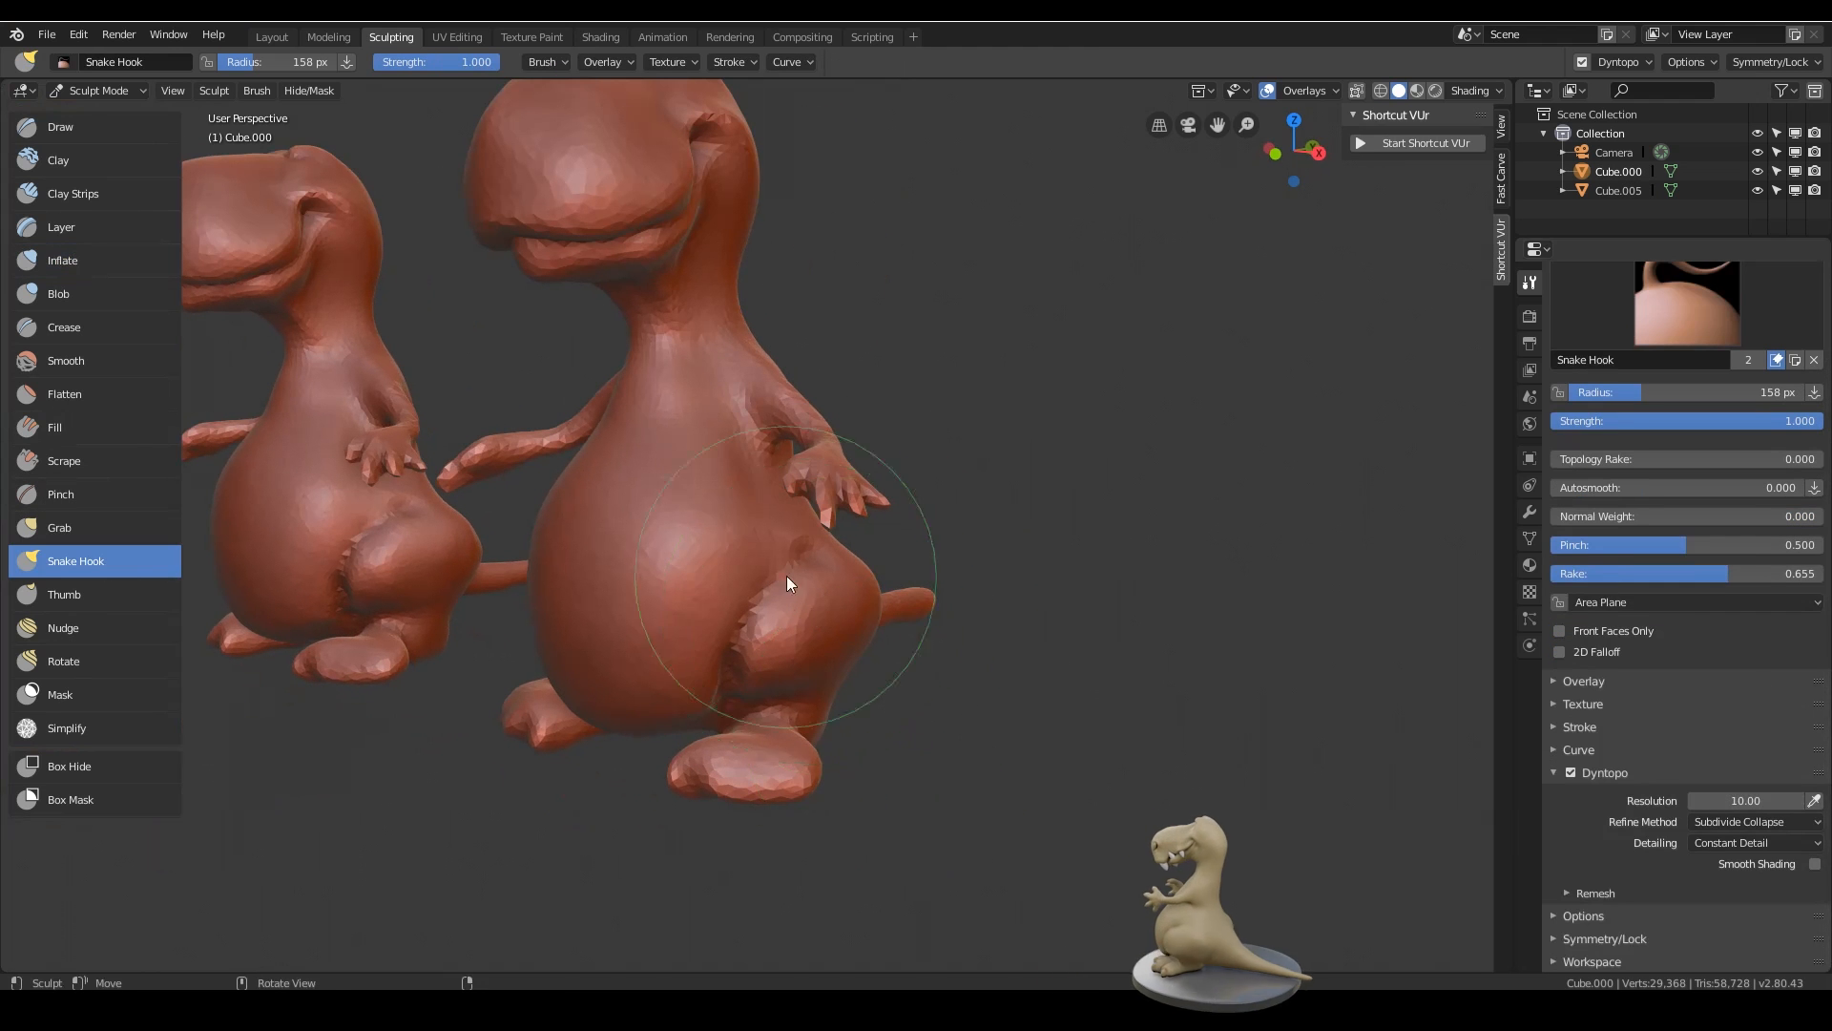
# - Reshape the foot of the dinosaur copy with Snake Hook, working from the side and the front
pyautogui.moveTo(793, 750)
pyautogui.mouseDown(button='middle')
pyautogui.moveTo(796, 729)
pyautogui.moveTo(864, 739)
pyautogui.mouseUp(button='middle')
pyautogui.moveTo(781, 753); pyautogui.dragTo(810, 761)
pyautogui.moveTo(840, 754)
pyautogui.mouseDown(button='middle')
pyautogui.moveTo(744, 687)
pyautogui.moveTo(790, 760)
pyautogui.mouseUp(button='middle')
pyautogui.moveTo(789, 760); pyautogui.dragTo(809, 757)
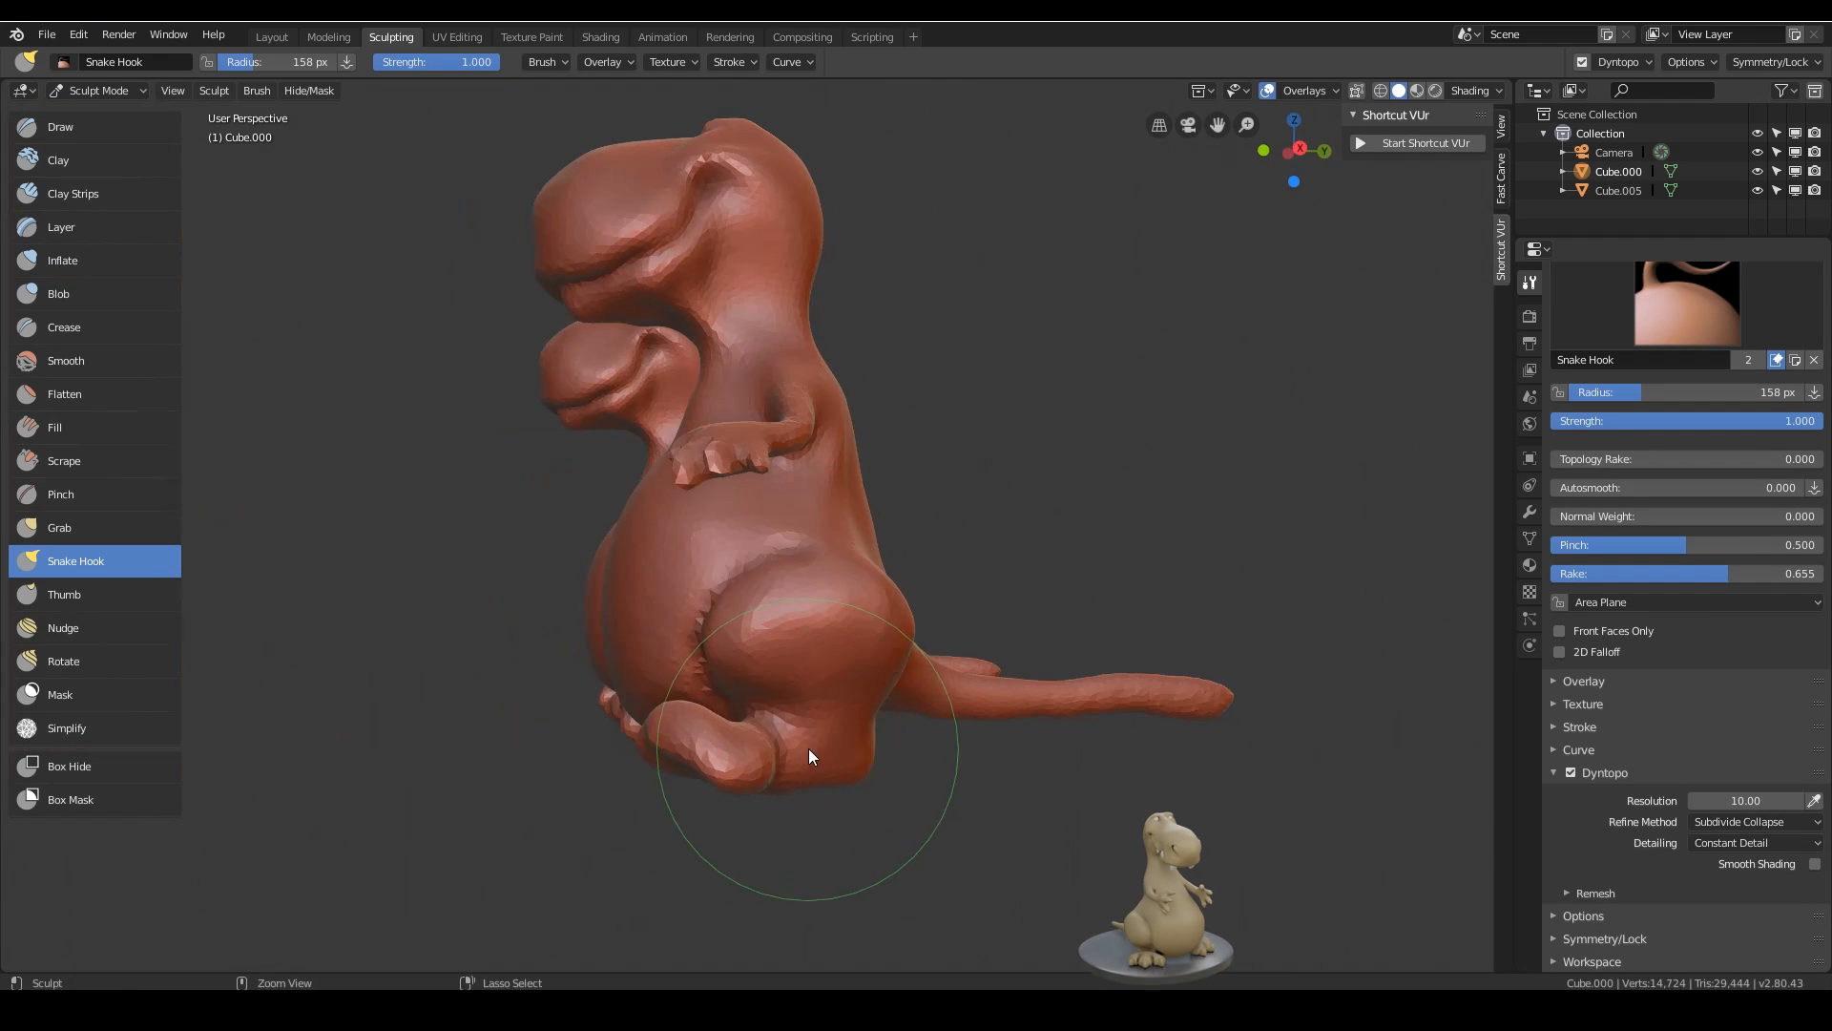
pyautogui.moveTo(810, 757)
pyautogui.mouseDown(button='middle')
pyautogui.moveTo(933, 736)
pyautogui.moveTo(769, 789)
pyautogui.mouseUp(button='middle')
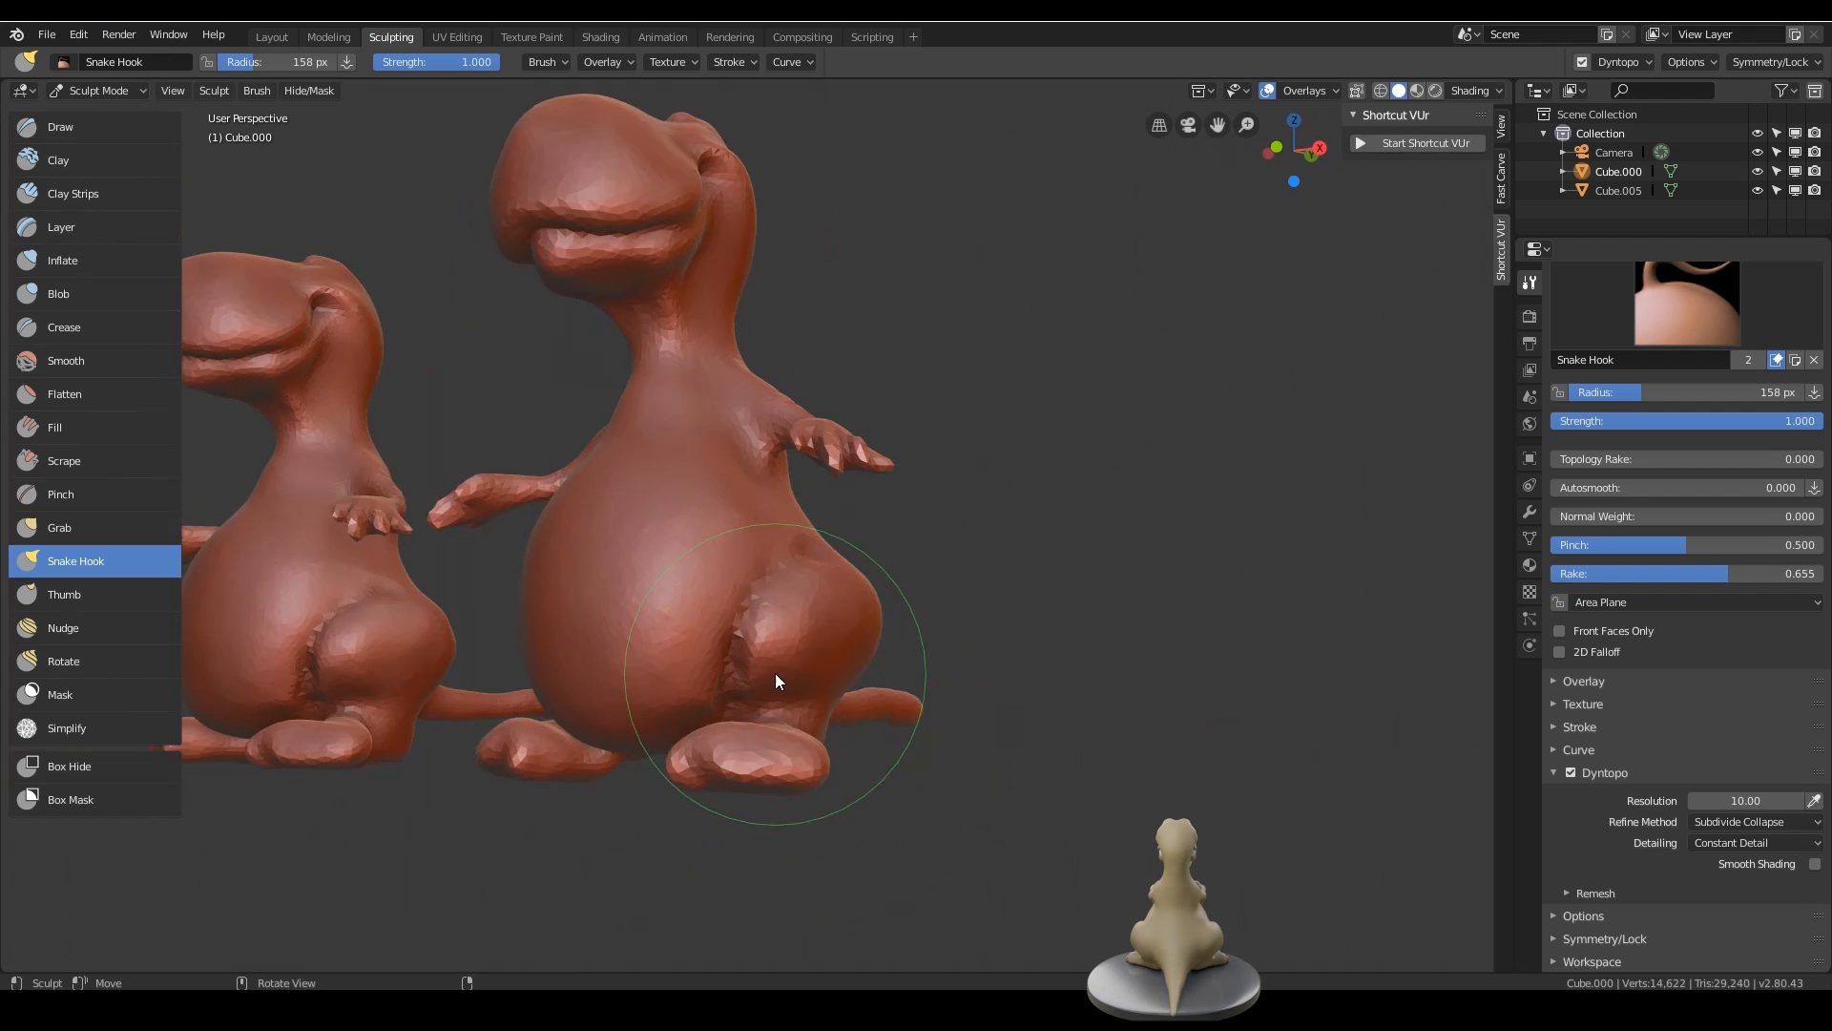
pyautogui.moveTo(775, 673); pyautogui.dragTo(914, 694, button='middle')
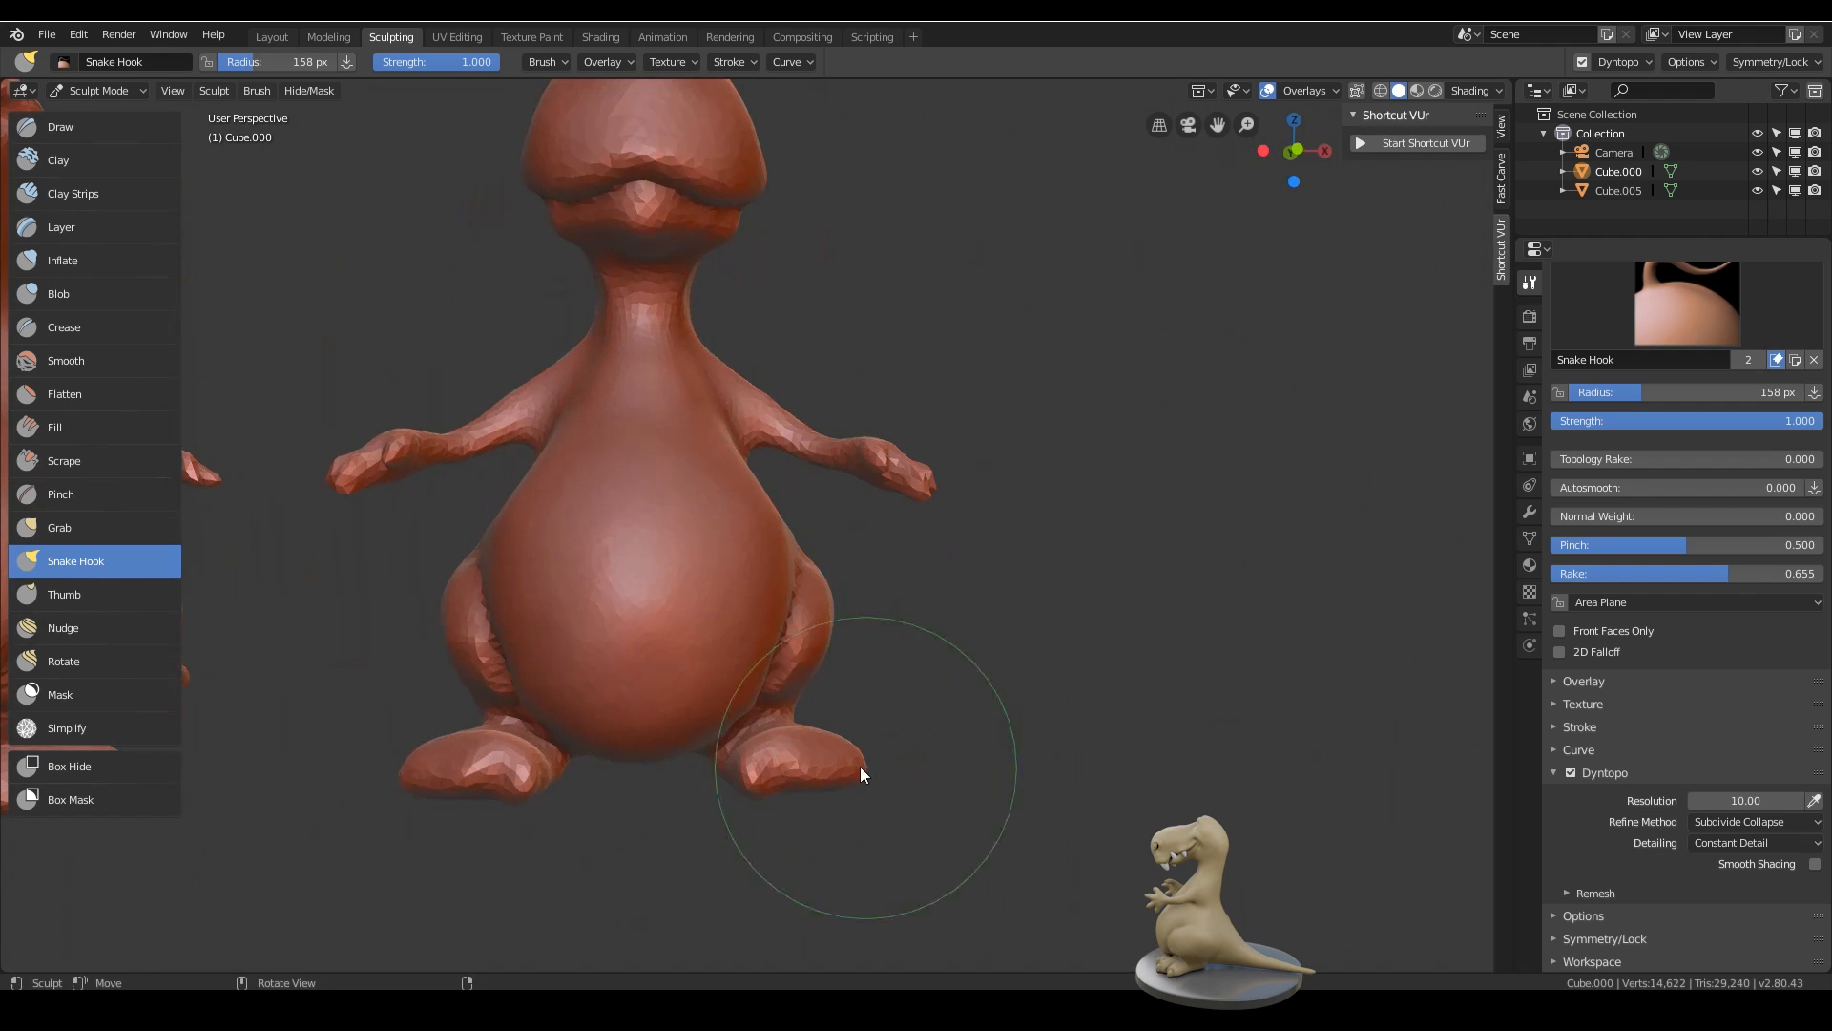
pyautogui.moveTo(861, 765); pyautogui.dragTo(811, 775, button='middle')
pyautogui.moveTo(811, 775)
pyautogui.mouseDown()
pyautogui.moveTo(768, 741)
pyautogui.moveTo(794, 737)
pyautogui.mouseUp()
pyautogui.moveTo(794, 737); pyautogui.dragTo(731, 802, button='middle')
# - Pull the front of the thigh toward the belly and adjust the lower belly beside it
pyautogui.moveTo(796, 694); pyautogui.dragTo(789, 665, button='middle')
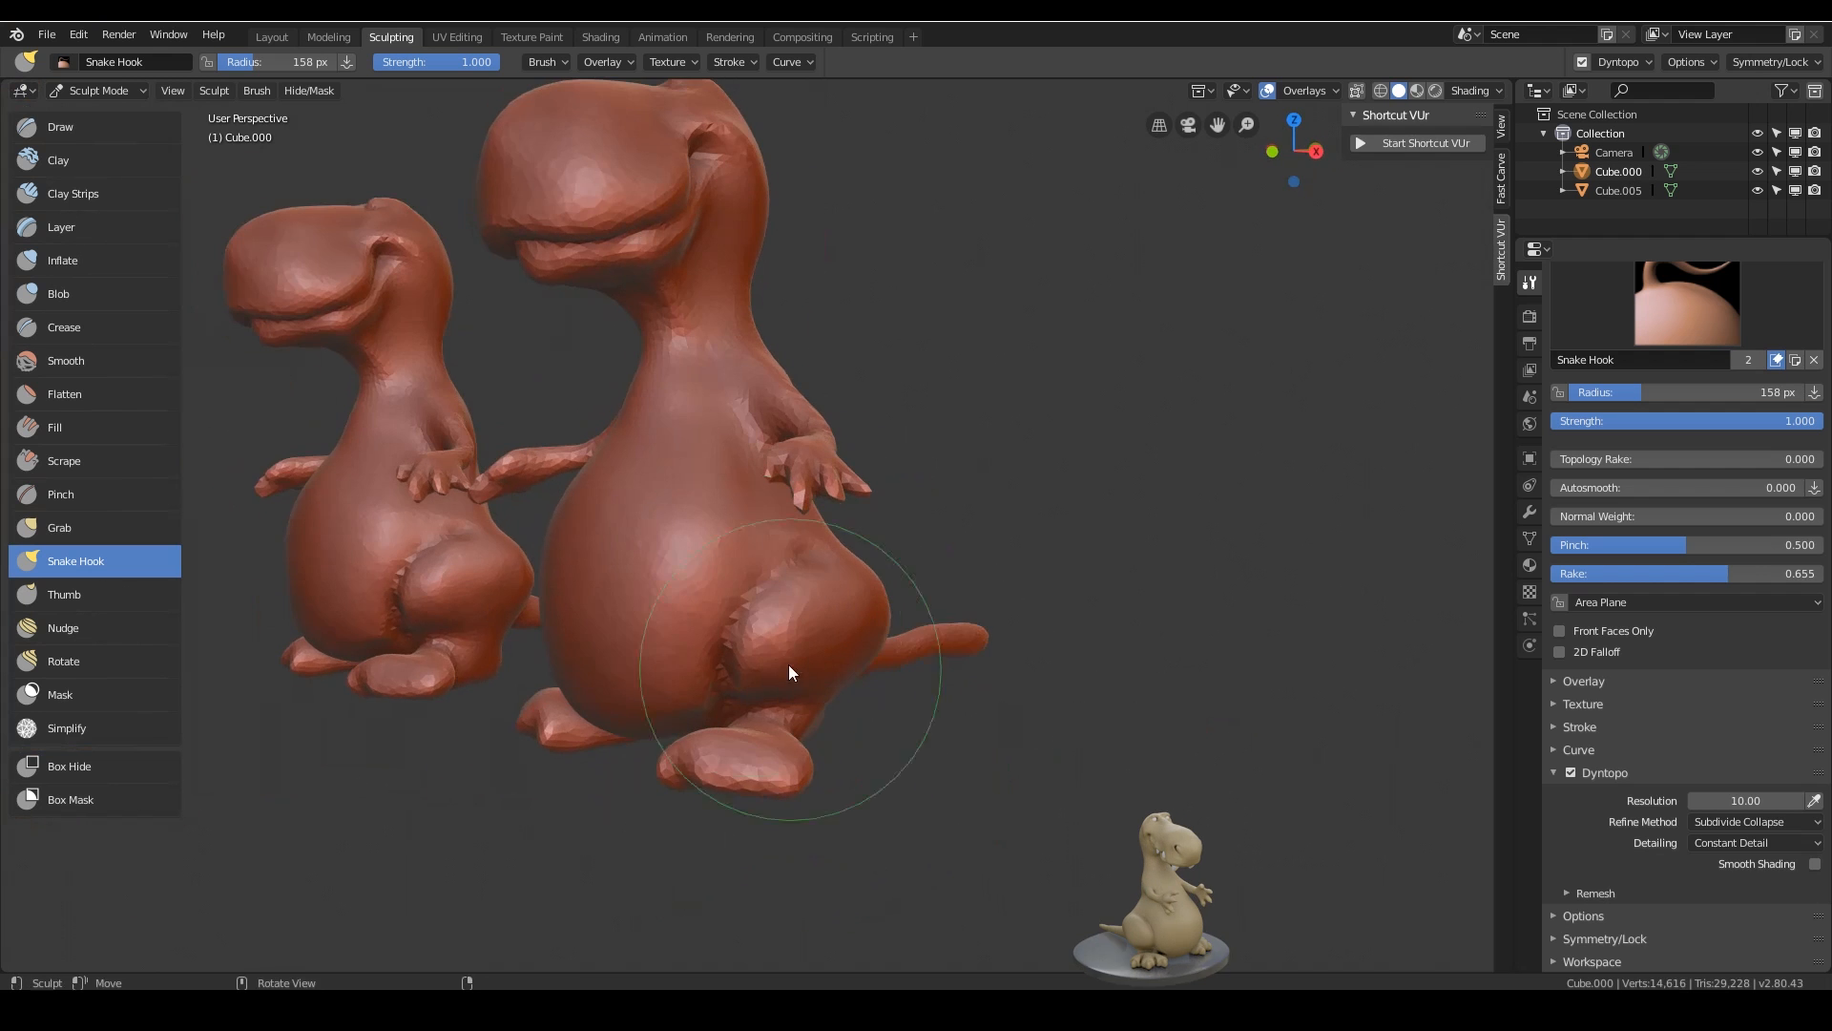
pyautogui.moveTo(788, 664); pyautogui.dragTo(741, 632)
pyautogui.moveTo(741, 632)
pyautogui.mouseDown(button='middle')
pyautogui.moveTo(819, 624)
pyautogui.moveTo(863, 670)
pyautogui.mouseUp(button='middle')
pyautogui.moveTo(724, 679); pyautogui.dragTo(734, 691)
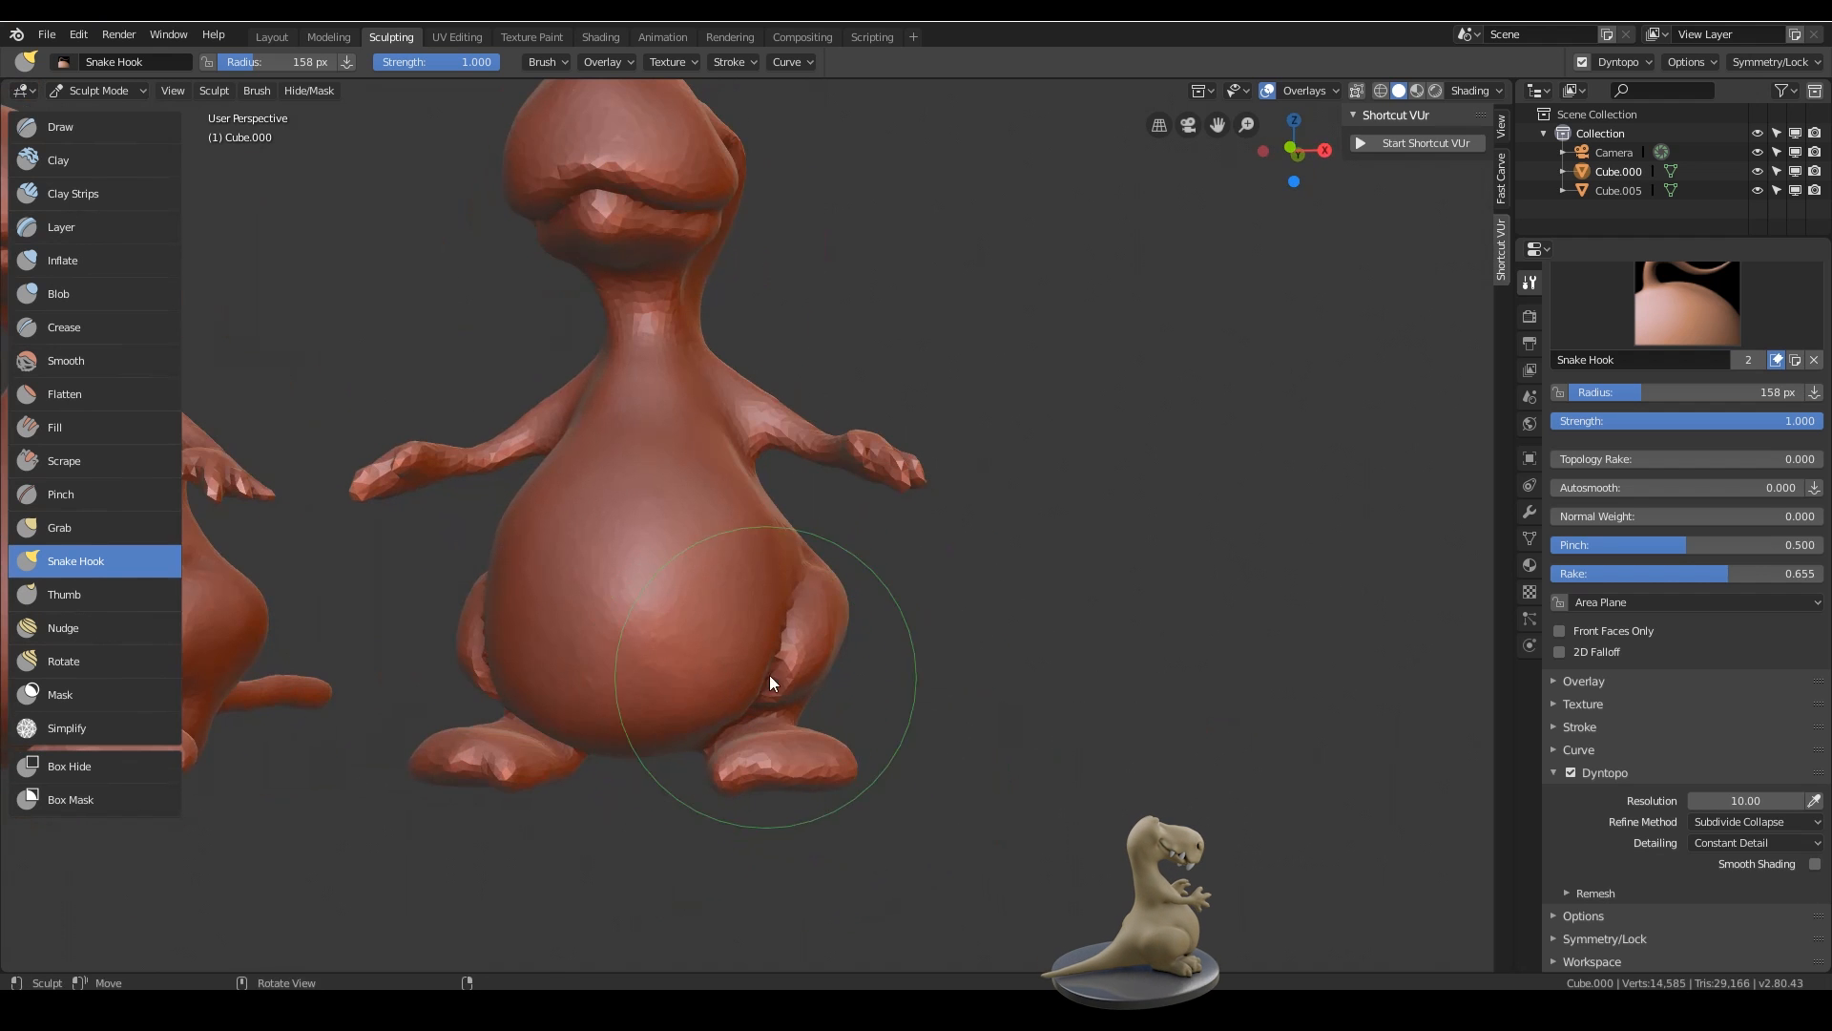
# - Reshape the bottom of the belly between the feet with Snake Hook strokes from the front and below
pyautogui.moveTo(786, 679)
pyautogui.mouseDown(button='middle')
pyautogui.moveTo(813, 646)
pyautogui.moveTo(814, 662)
pyautogui.mouseUp(button='middle')
pyautogui.keyDown('shift'); pyautogui.moveTo(814, 663); pyautogui.dragTo(924, 550, button='middle'); pyautogui.keyUp('shift')
pyautogui.scroll(2, 906, 544)
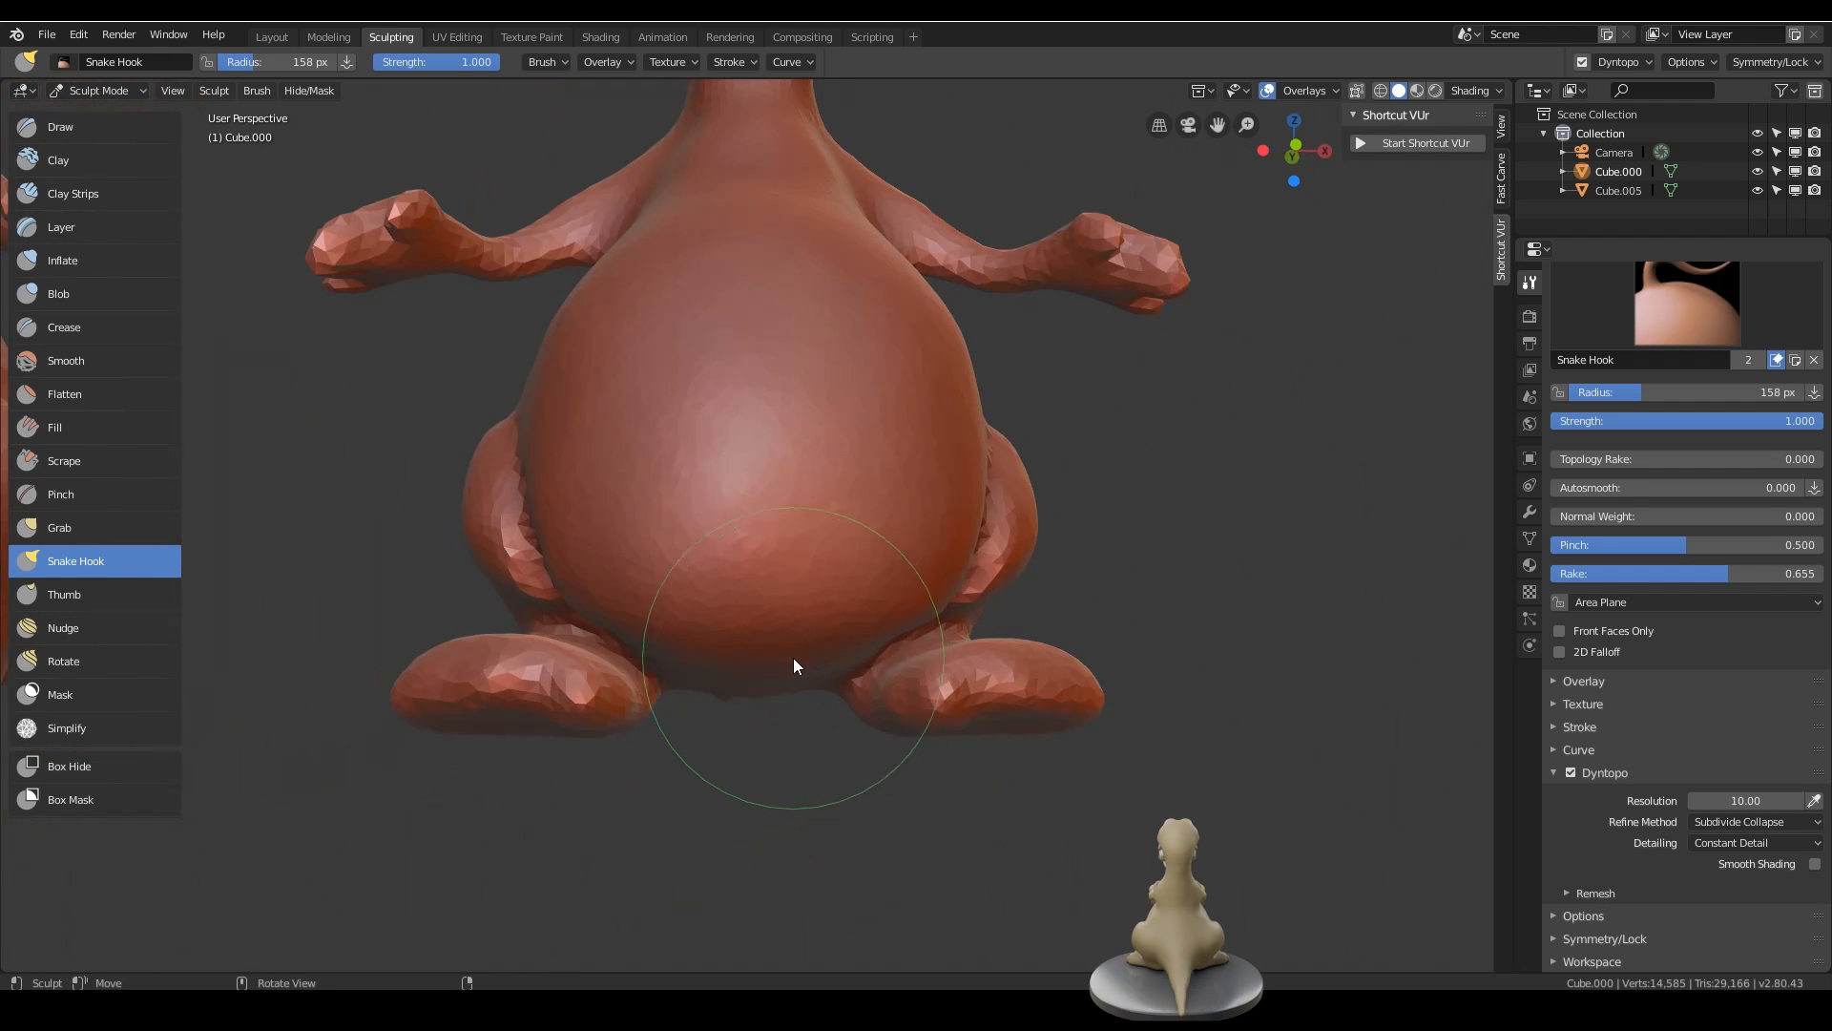
pyautogui.moveTo(793, 657); pyautogui.dragTo(794, 670)
pyautogui.moveTo(795, 670); pyautogui.dragTo(808, 546, button='middle')
pyautogui.moveTo(800, 598); pyautogui.dragTo(809, 592)
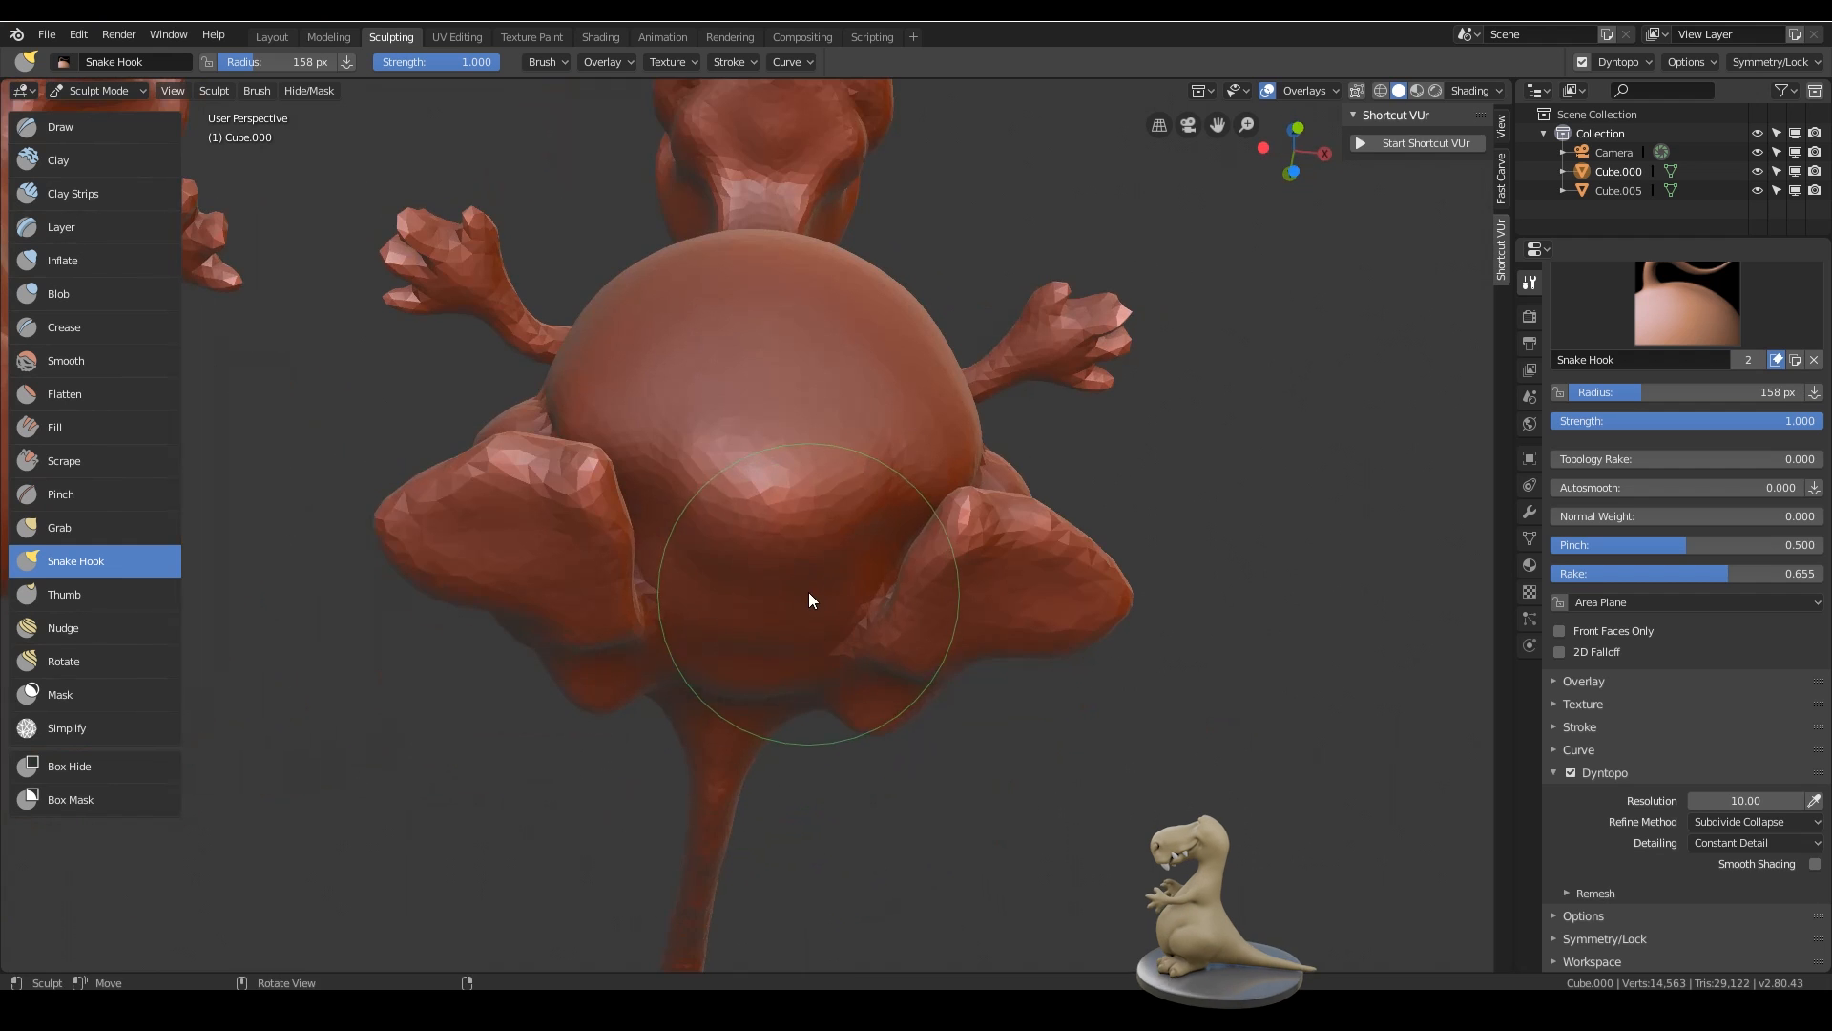
pyautogui.moveTo(811, 578)
pyautogui.mouseDown(button='middle')
pyautogui.moveTo(855, 615)
pyautogui.moveTo(811, 638)
pyautogui.mouseUp(button='middle')
# - Push the inner edge of the foot away from the belly and refine where the two meet
pyautogui.moveTo(664, 676); pyautogui.dragTo(657, 660)
pyautogui.moveTo(675, 668); pyautogui.dragTo(729, 706, button='middle')
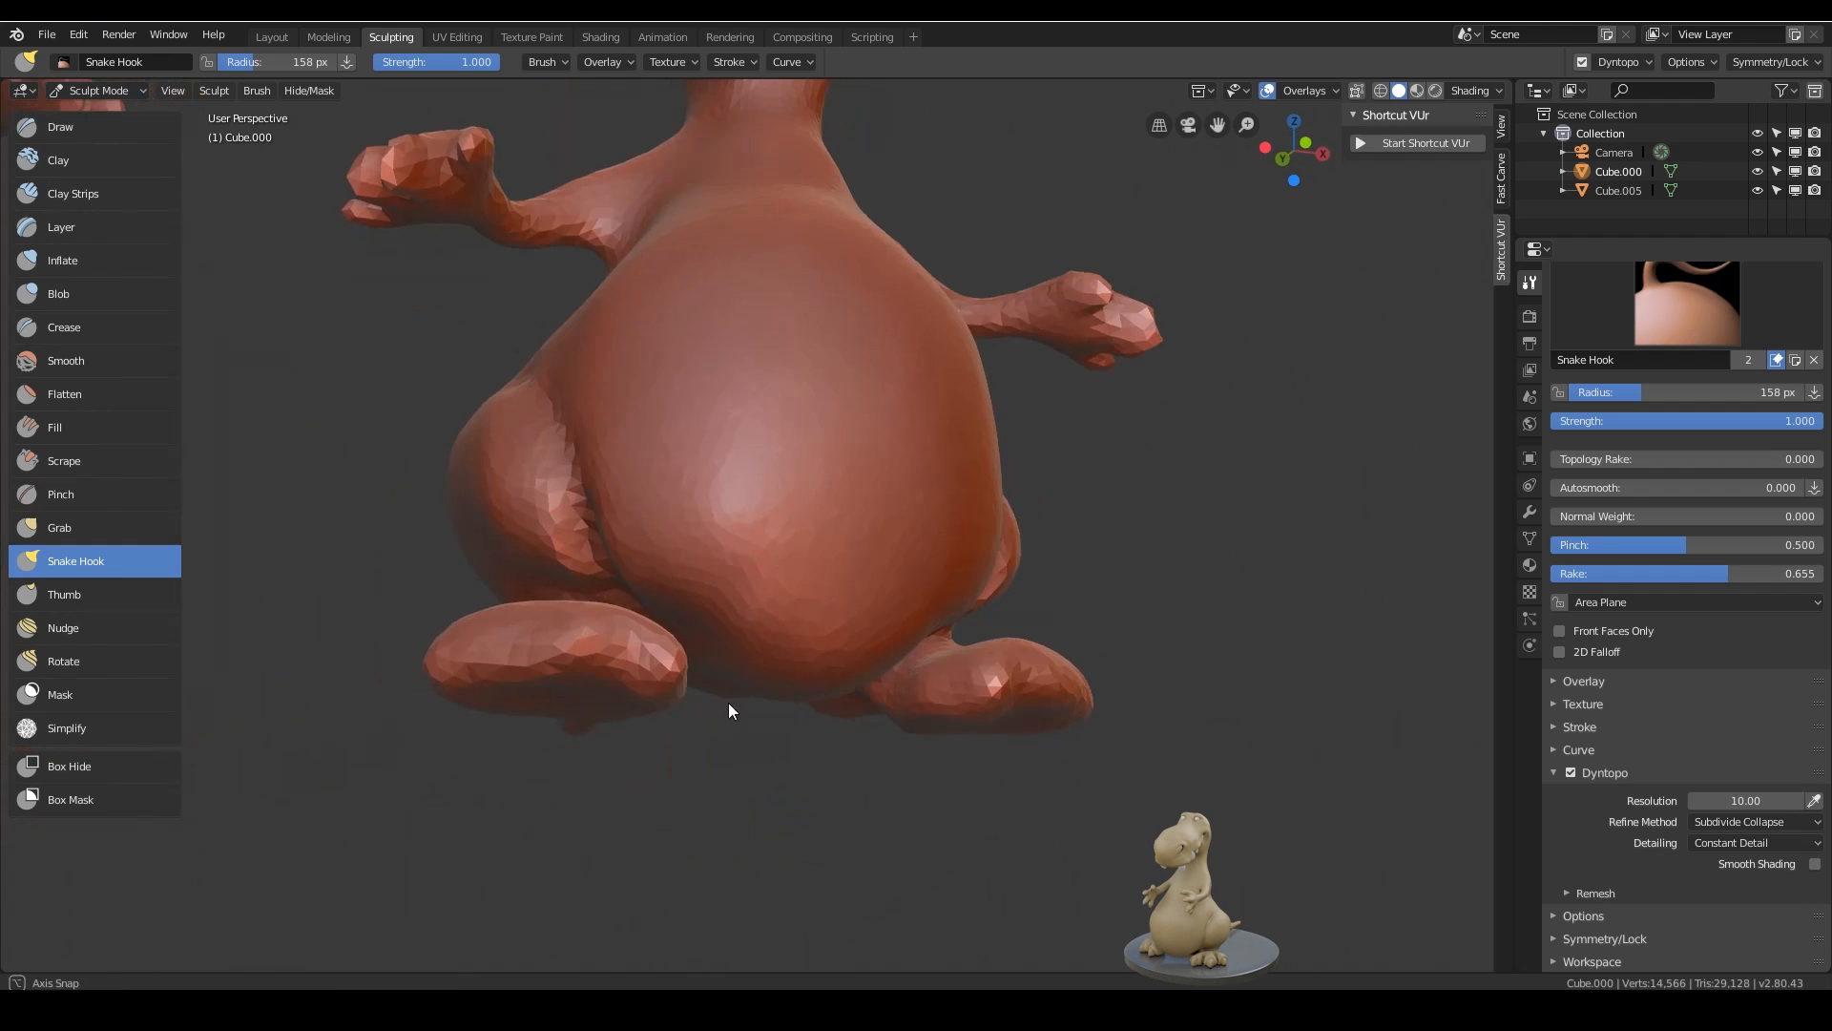
pyautogui.moveTo(670, 673); pyautogui.dragTo(672, 693)
pyautogui.moveTo(727, 683); pyautogui.dragTo(691, 723, button='middle')
pyautogui.moveTo(681, 673); pyautogui.dragTo(647, 653)
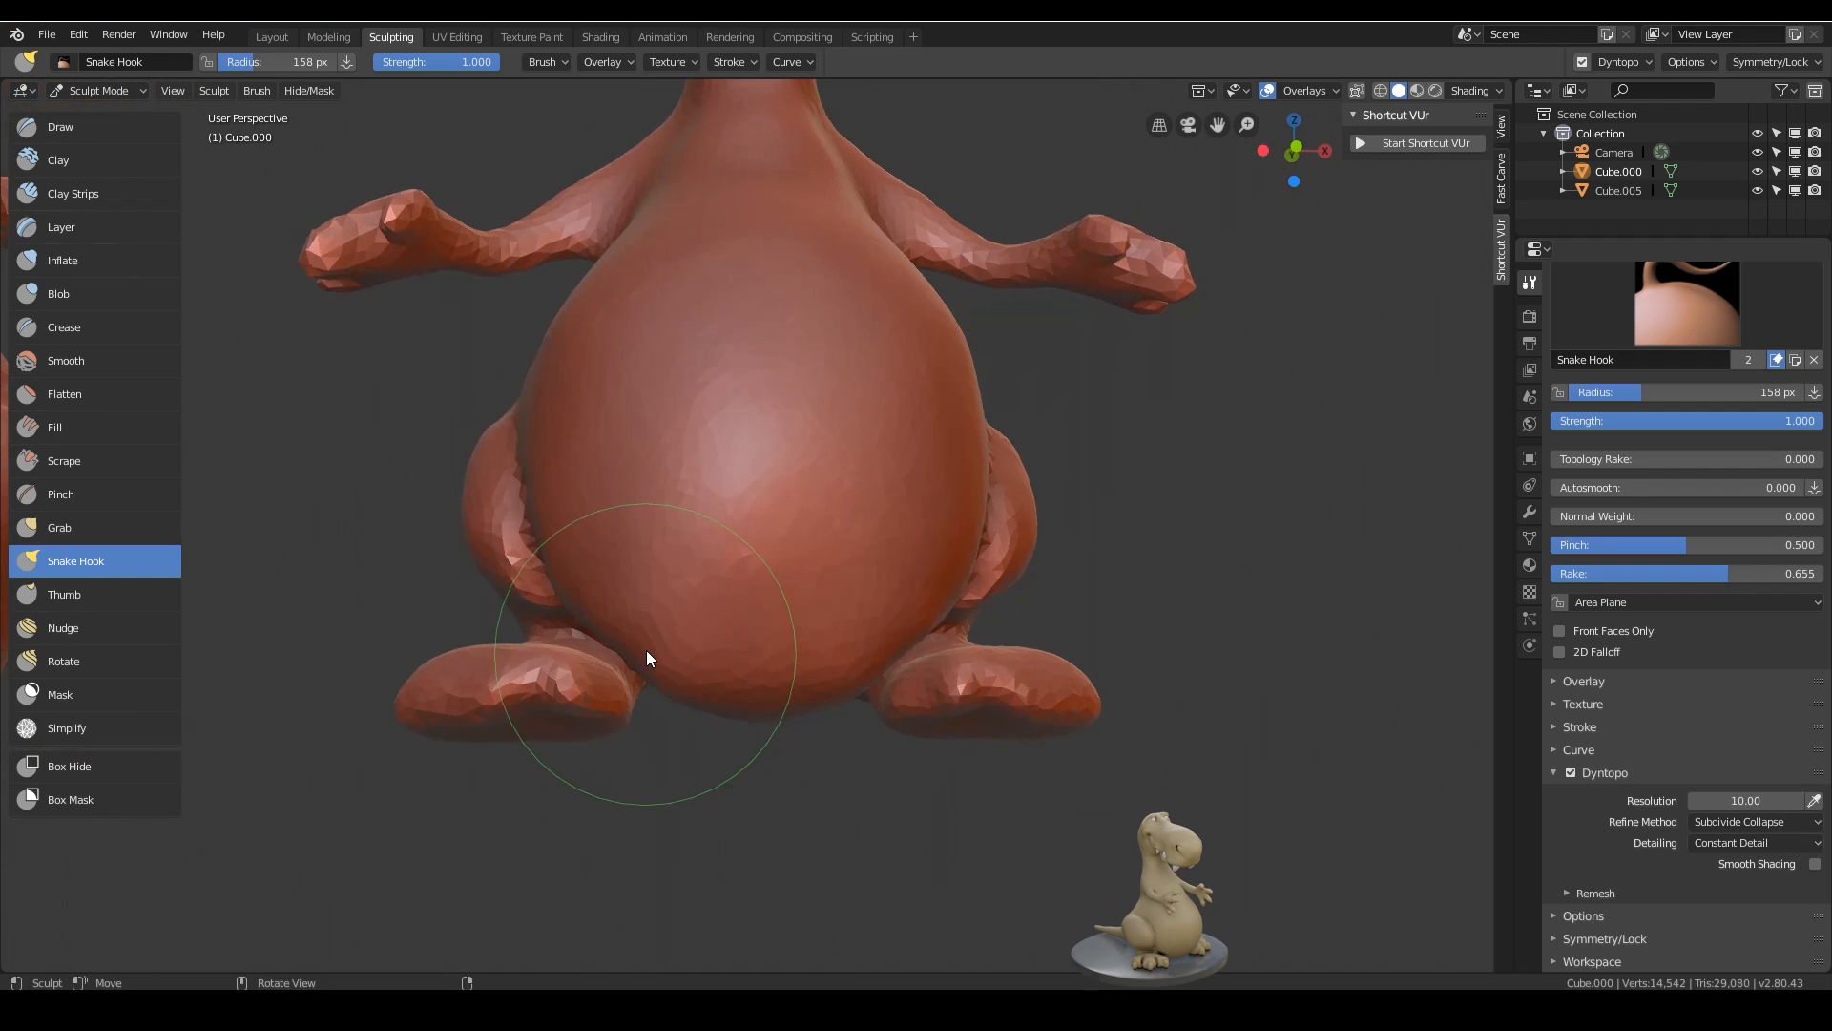
# - Continue shaping the lower body and feet with two more Snake Hook strokes
pyautogui.moveTo(704, 662)
pyautogui.mouseDown(button='middle')
pyautogui.moveTo(737, 708)
pyautogui.moveTo(818, 648)
pyautogui.moveTo(981, 621)
pyautogui.moveTo(849, 570)
pyautogui.moveTo(1017, 726)
pyautogui.moveTo(1061, 701)
pyautogui.moveTo(844, 284)
pyautogui.moveTo(826, 361)
pyautogui.mouseUp(button='middle')
pyautogui.moveTo(747, 428); pyautogui.dragTo(794, 477)
pyautogui.moveTo(821, 472)
pyautogui.mouseDown(button='middle')
pyautogui.moveTo(896, 450)
pyautogui.moveTo(832, 474)
pyautogui.mouseUp(button='middle')
pyautogui.moveTo(833, 473); pyautogui.dragTo(857, 515)
pyautogui.moveTo(857, 515)
pyautogui.mouseDown(button='middle')
pyautogui.moveTo(1062, 520)
pyautogui.moveTo(954, 365)
pyautogui.mouseUp(button='middle')
# - Set the Snake Hook radius to 114 px, then pull out and smooth the top of the thigh
pyautogui.press('[')
pyautogui.press('[')
pyautogui.press('[')
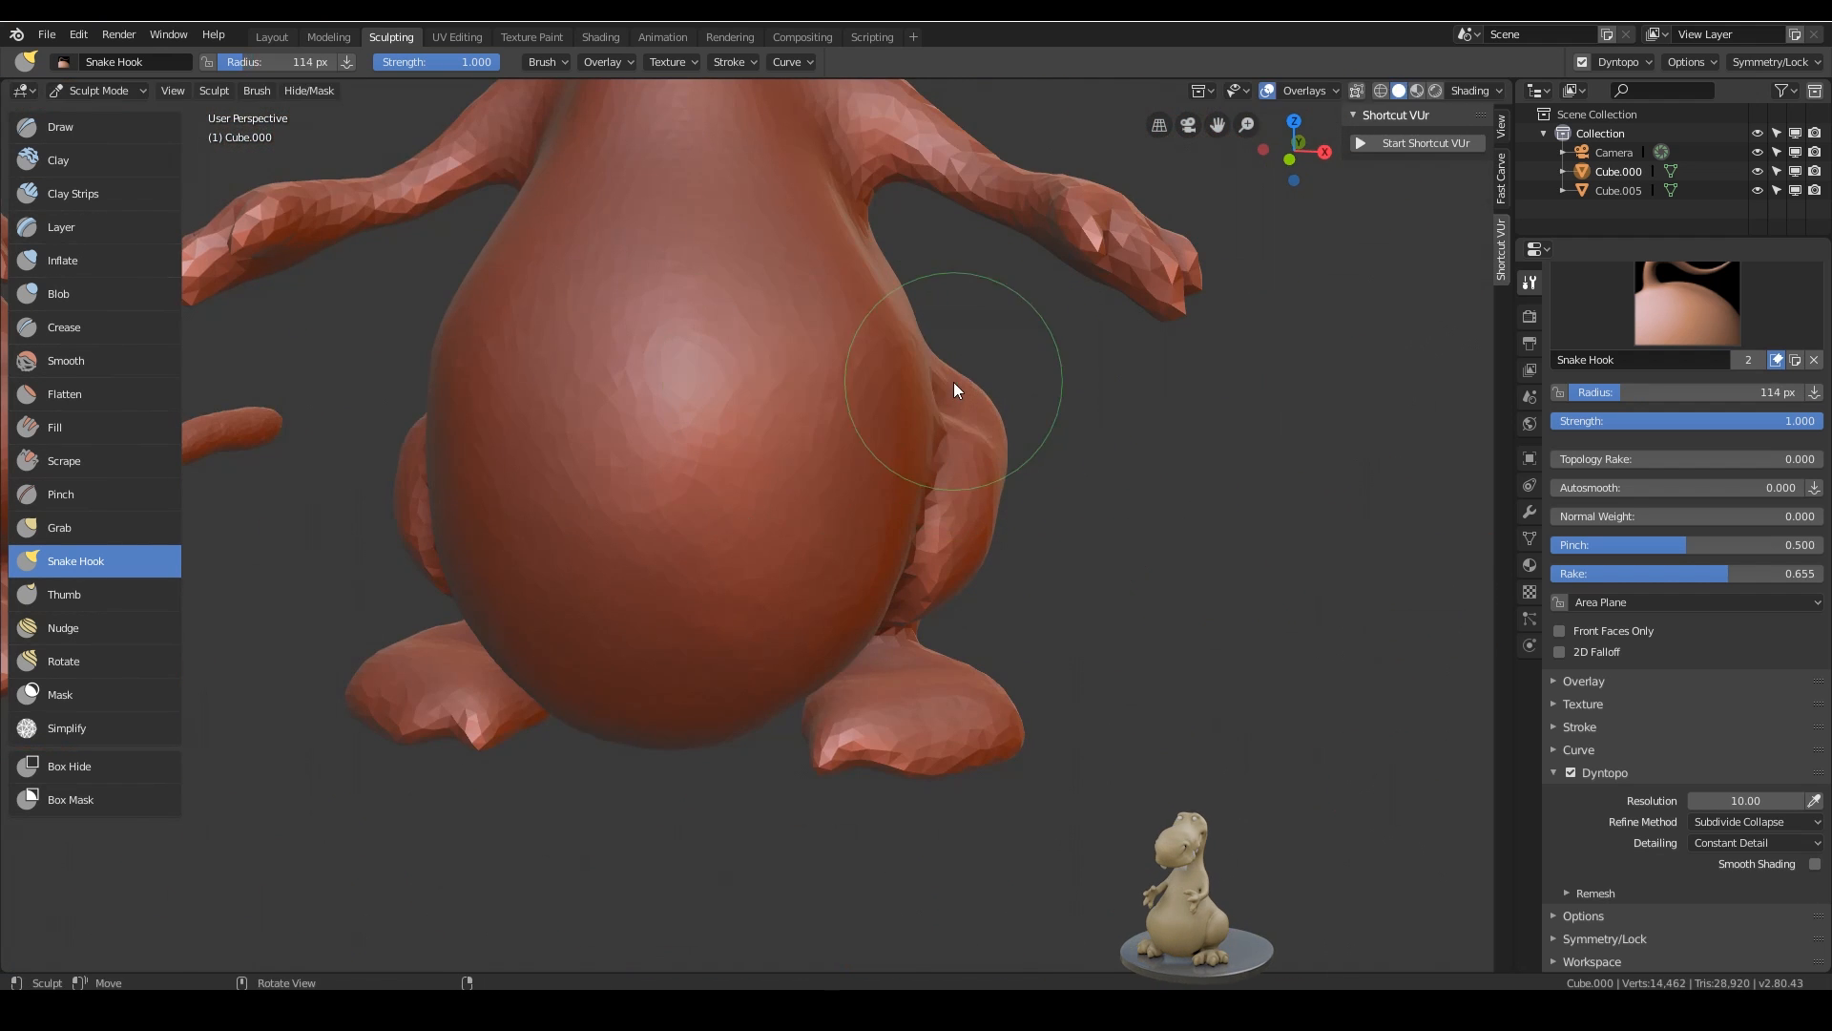
pyautogui.moveTo(955, 382)
pyautogui.mouseDown()
pyautogui.moveTo(994, 412)
pyautogui.moveTo(989, 393)
pyautogui.mouseUp()
pyautogui.moveTo(1031, 380); pyautogui.dragTo(1002, 374, button='middle')
pyautogui.keyDown('shift'); pyautogui.moveTo(1008, 383); pyautogui.dragTo(993, 399); pyautogui.keyUp('shift')
pyautogui.moveTo(1025, 393); pyautogui.dragTo(1040, 413, button='middle')
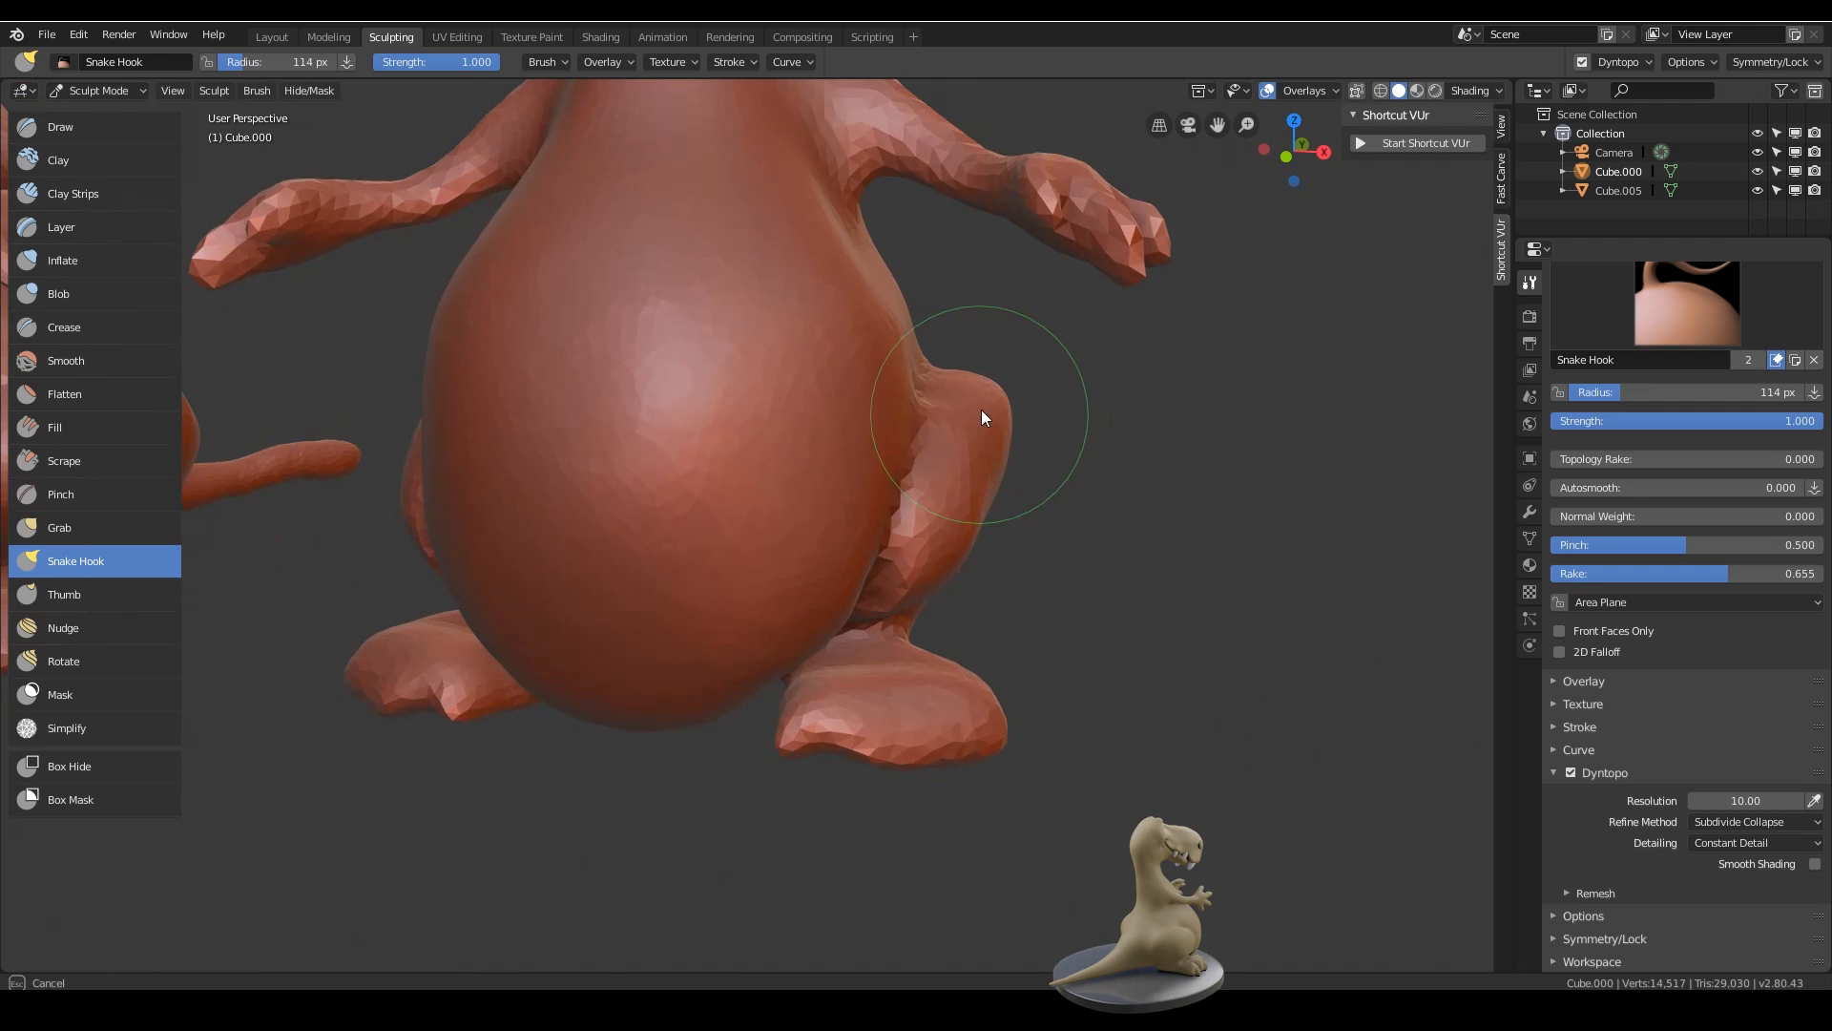
pyautogui.moveTo(981, 409)
pyautogui.mouseDown()
pyautogui.moveTo(995, 385)
pyautogui.moveTo(971, 408)
pyautogui.mouseUp()
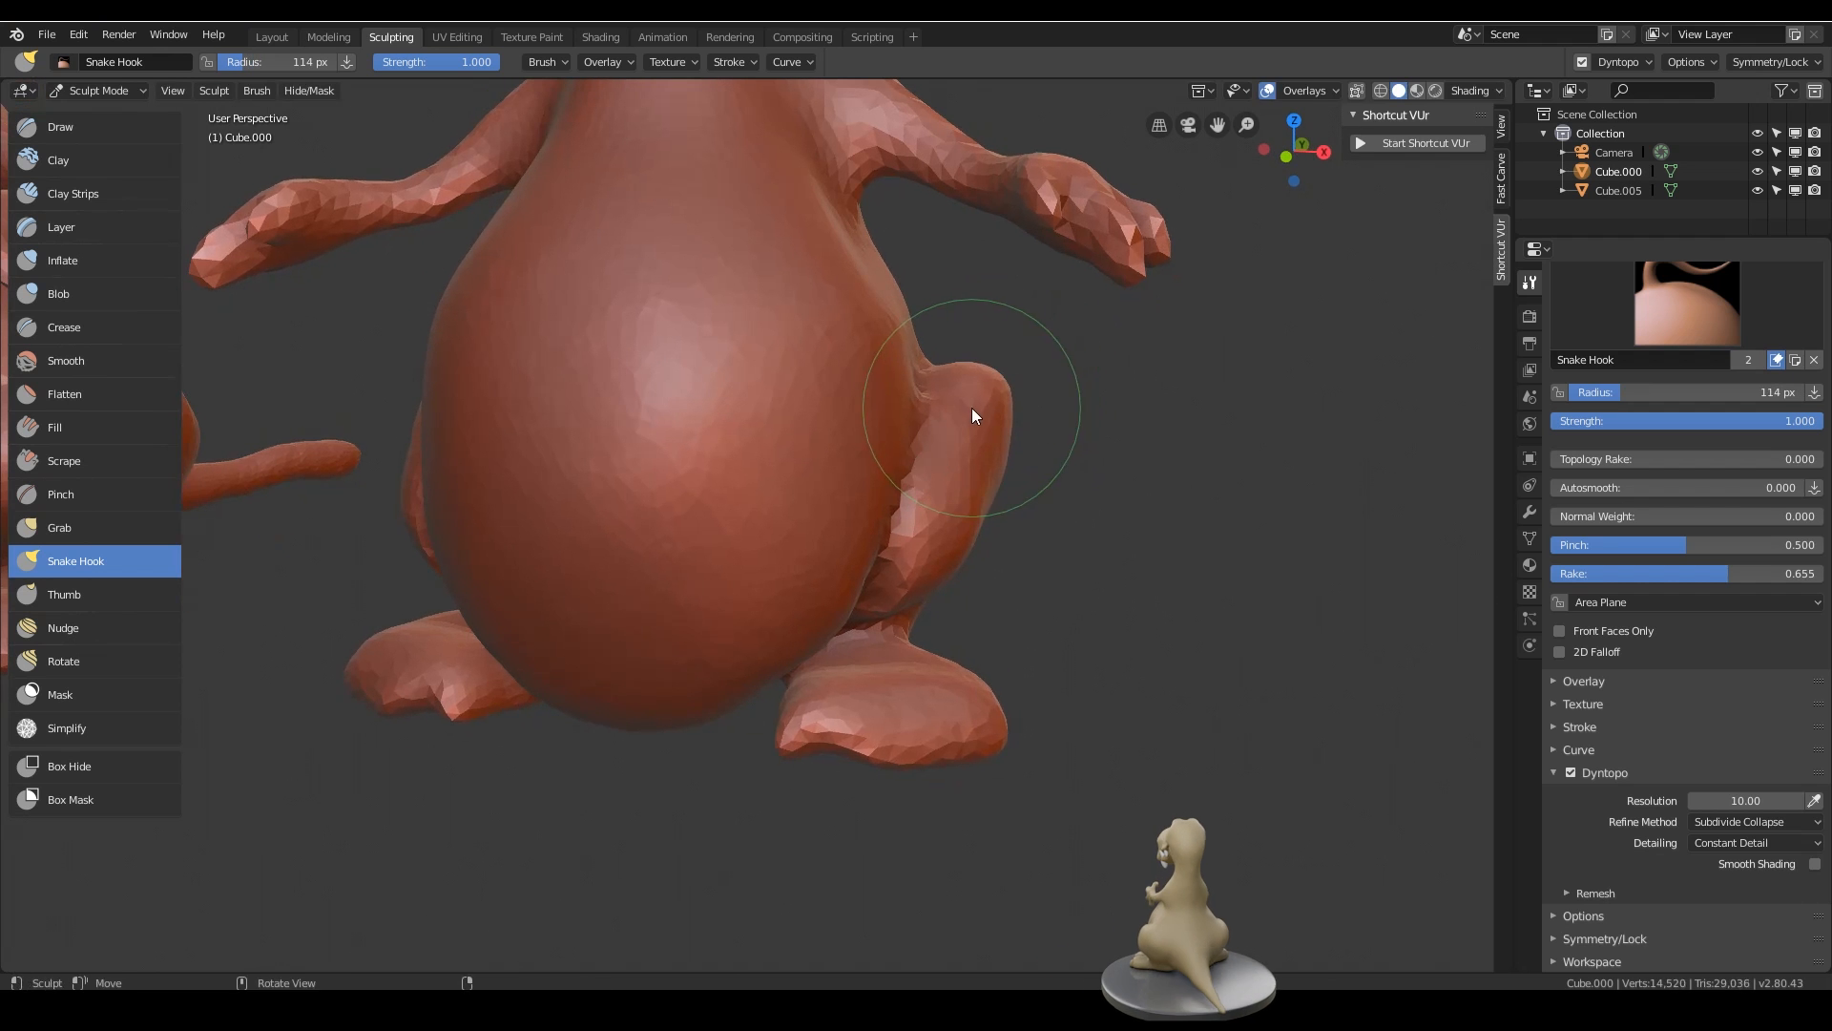
pyautogui.moveTo(971, 409)
pyautogui.mouseDown(button='middle')
pyautogui.moveTo(1023, 389)
pyautogui.moveTo(953, 392)
pyautogui.moveTo(981, 410)
pyautogui.mouseUp(button='middle')
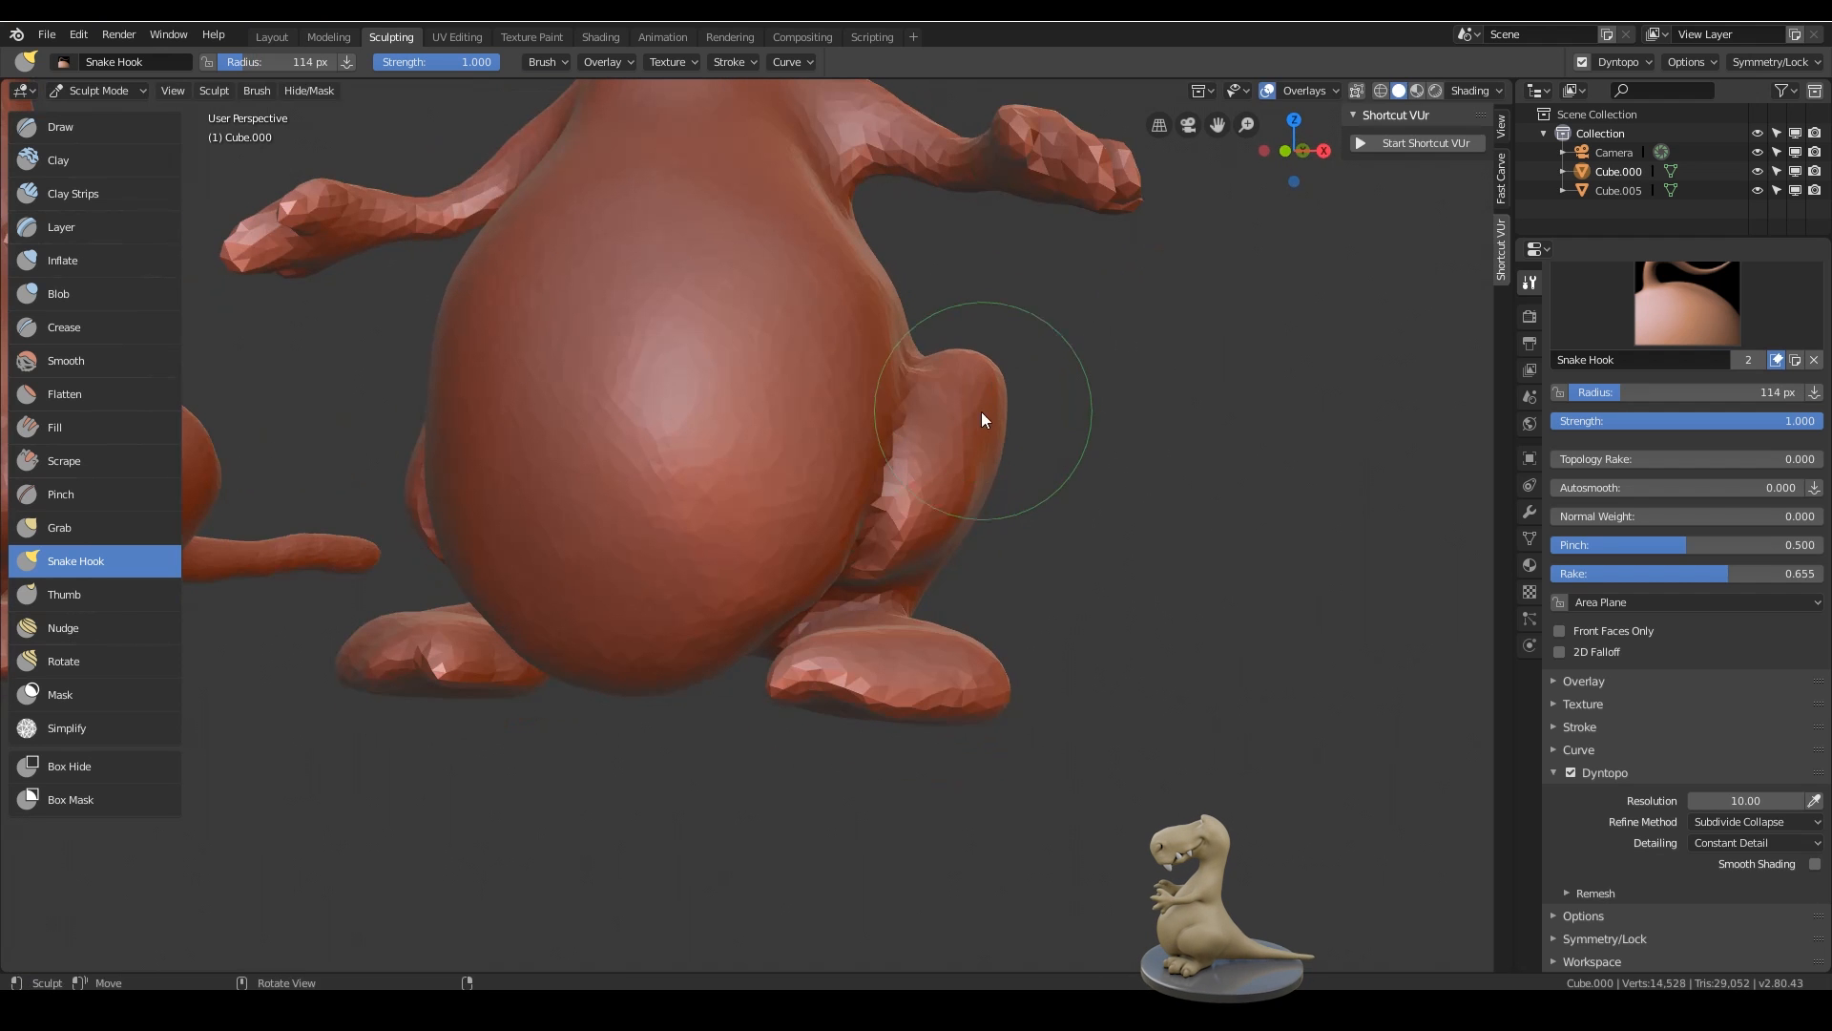
pyautogui.moveTo(981, 410)
pyautogui.mouseDown()
pyautogui.moveTo(957, 449)
pyautogui.moveTo(1039, 378)
pyautogui.mouseUp()
pyautogui.moveTo(1039, 378)
pyautogui.mouseDown(button='middle')
pyautogui.moveTo(949, 417)
pyautogui.moveTo(913, 404)
pyautogui.moveTo(775, 511)
pyautogui.moveTo(855, 437)
pyautogui.mouseUp(button='middle')
# - Use the Crease brush along the side of the belly where it meets the thigh
pyautogui.hotkey('shift', 'c')
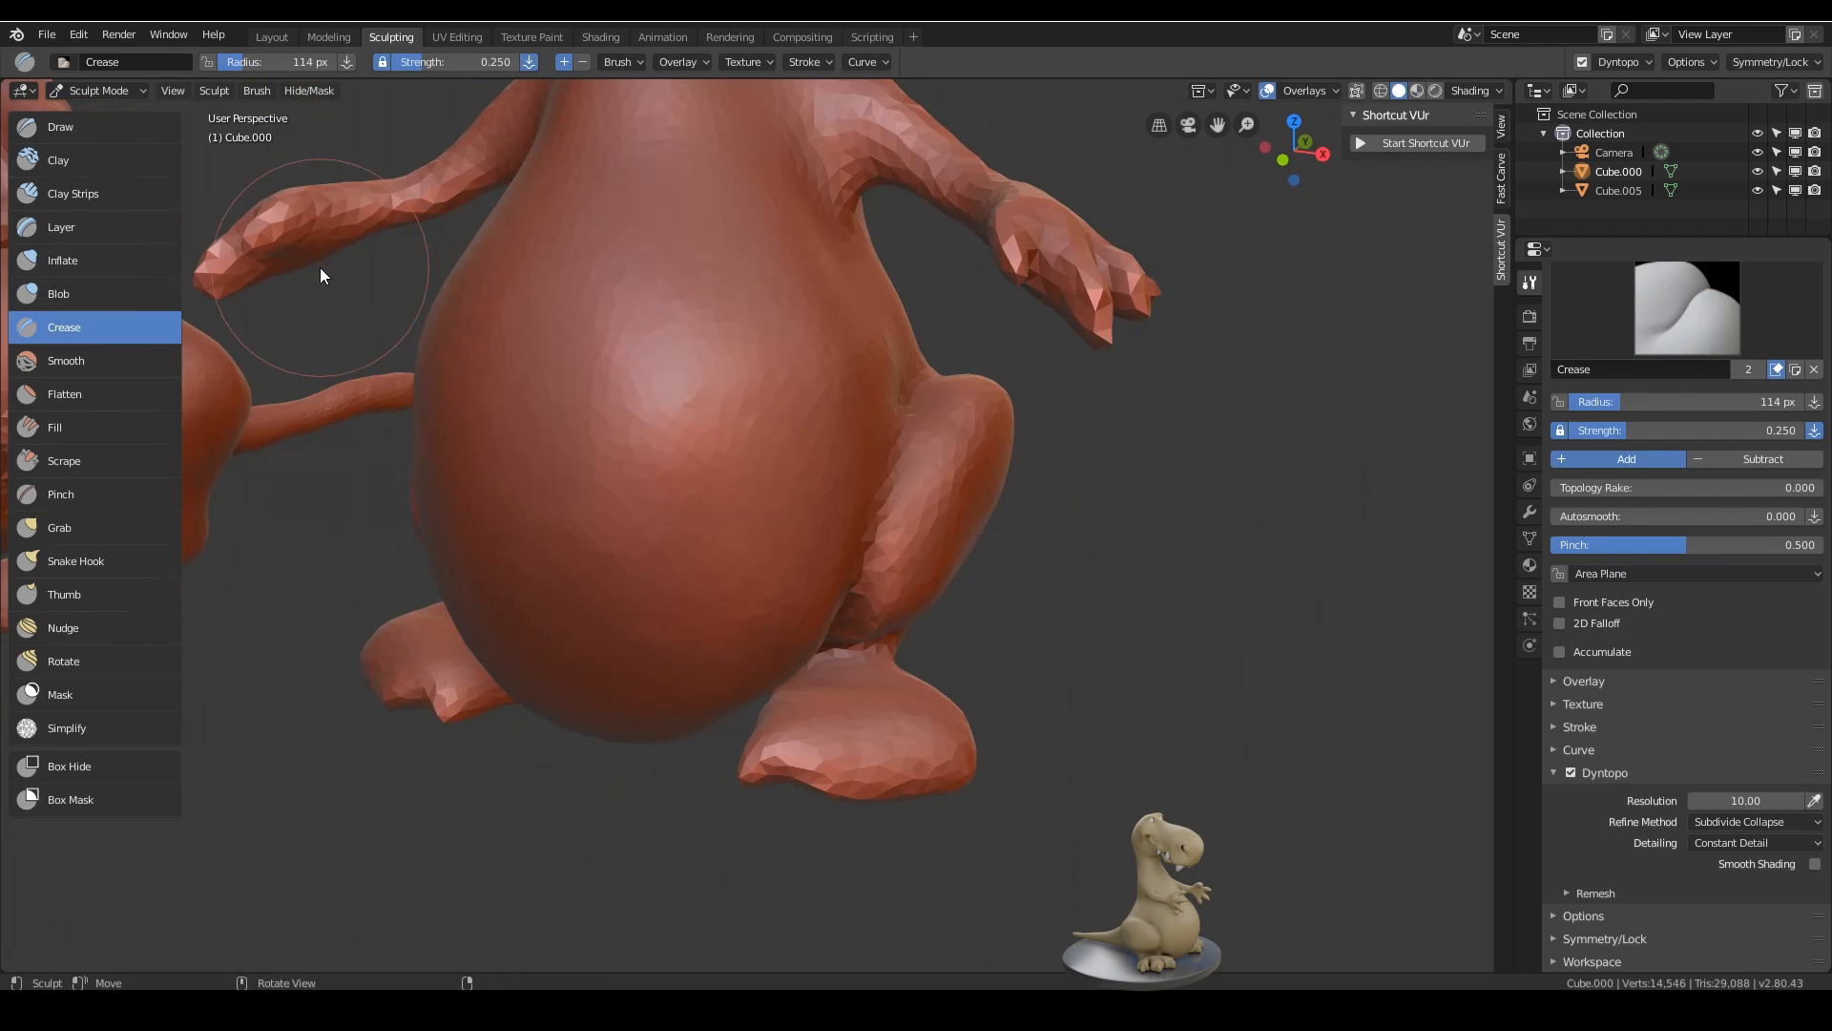
pyautogui.moveTo(859, 441); pyautogui.dragTo(901, 435)
pyautogui.moveTo(901, 436)
pyautogui.mouseDown(button='middle')
pyautogui.moveTo(983, 428)
pyautogui.moveTo(987, 470)
pyautogui.moveTo(947, 454)
pyautogui.mouseUp(button='middle')
# - Swell the thigh into a fuller, rounder form with the Inflate brush
pyautogui.press('i')
pyautogui.scroll(-6, 987, 385)
pyautogui.moveTo(987, 384); pyautogui.dragTo(757, 571, button='middle')
pyautogui.scroll(6, 1084, 531)
pyautogui.moveTo(758, 571); pyautogui.dragTo(788, 507)
pyautogui.moveTo(787, 507)
pyautogui.mouseDown(button='middle')
pyautogui.moveTo(919, 464)
pyautogui.moveTo(1004, 470)
pyautogui.moveTo(838, 460)
pyautogui.mouseUp(button='middle')
# - Rework the fold between belly and thigh with the inverted Crease brush at a 109 px radius
pyautogui.click(103, 323)
pyautogui.press('f')
pyautogui.click(790, 469)
pyautogui.moveTo(783, 541)
pyautogui.keyDown('ctrl'); pyautogui.mouseDown()
pyautogui.moveTo(857, 397)
pyautogui.moveTo(789, 540)
pyautogui.mouseUp(); pyautogui.keyUp('ctrl')
pyautogui.moveTo(840, 477); pyautogui.dragTo(954, 458, button='middle')
pyautogui.moveTo(954, 411)
pyautogui.keyDown('ctrl'); pyautogui.mouseDown(button='middle')
pyautogui.moveTo(951, 506)
pyautogui.moveTo(842, 317)
pyautogui.moveTo(542, 273)
pyautogui.mouseUp(button='middle'); pyautogui.keyUp('ctrl')
# - Return to the Snake Hook brush and pull the front of the leg and foot into shape
pyautogui.press('k')
pyautogui.moveTo(617, 489); pyautogui.dragTo(657, 564, button='middle')
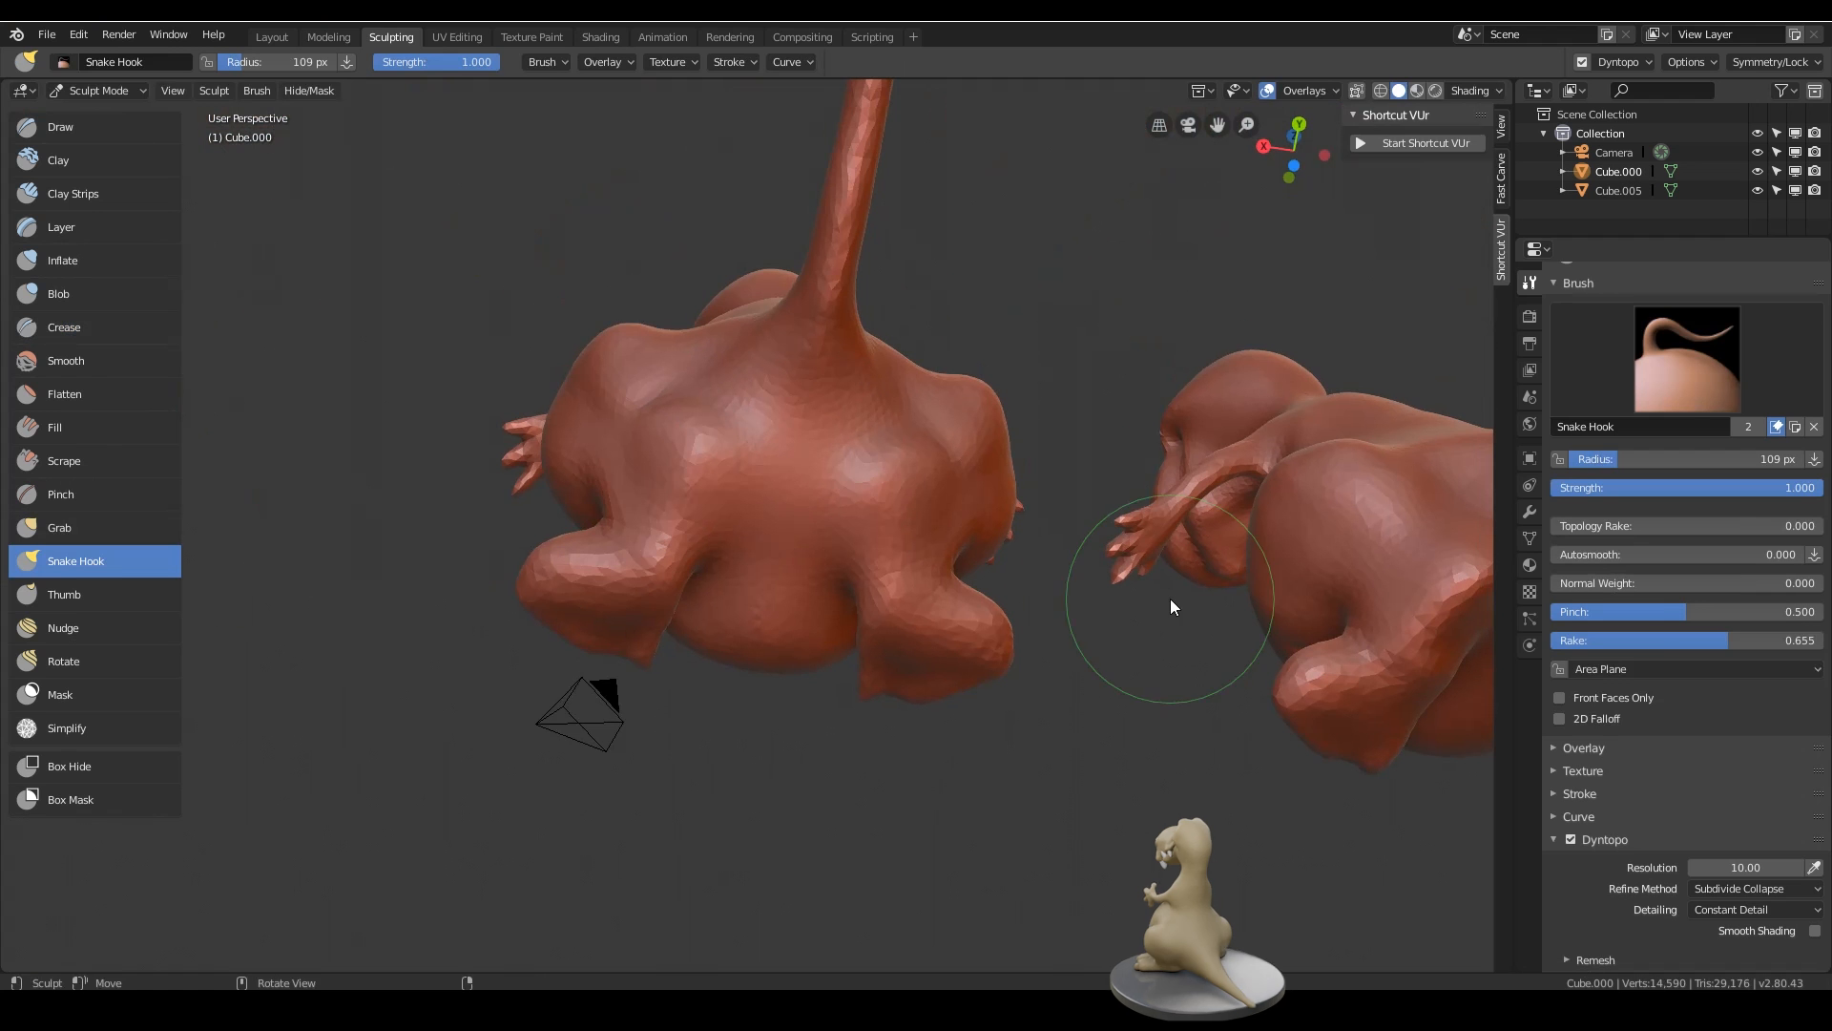
pyautogui.moveTo(687, 477)
pyautogui.mouseDown(button='middle')
pyautogui.moveTo(862, 575)
pyautogui.moveTo(947, 564)
pyautogui.moveTo(879, 499)
pyautogui.moveTo(851, 381)
pyautogui.moveTo(868, 295)
pyautogui.moveTo(957, 385)
pyautogui.moveTo(936, 413)
pyautogui.mouseUp(button='middle')
pyautogui.moveTo(925, 391); pyautogui.dragTo(872, 399)
pyautogui.moveTo(873, 399)
pyautogui.mouseDown(button='middle')
pyautogui.moveTo(948, 397)
pyautogui.moveTo(972, 421)
pyautogui.mouseUp(button='middle')
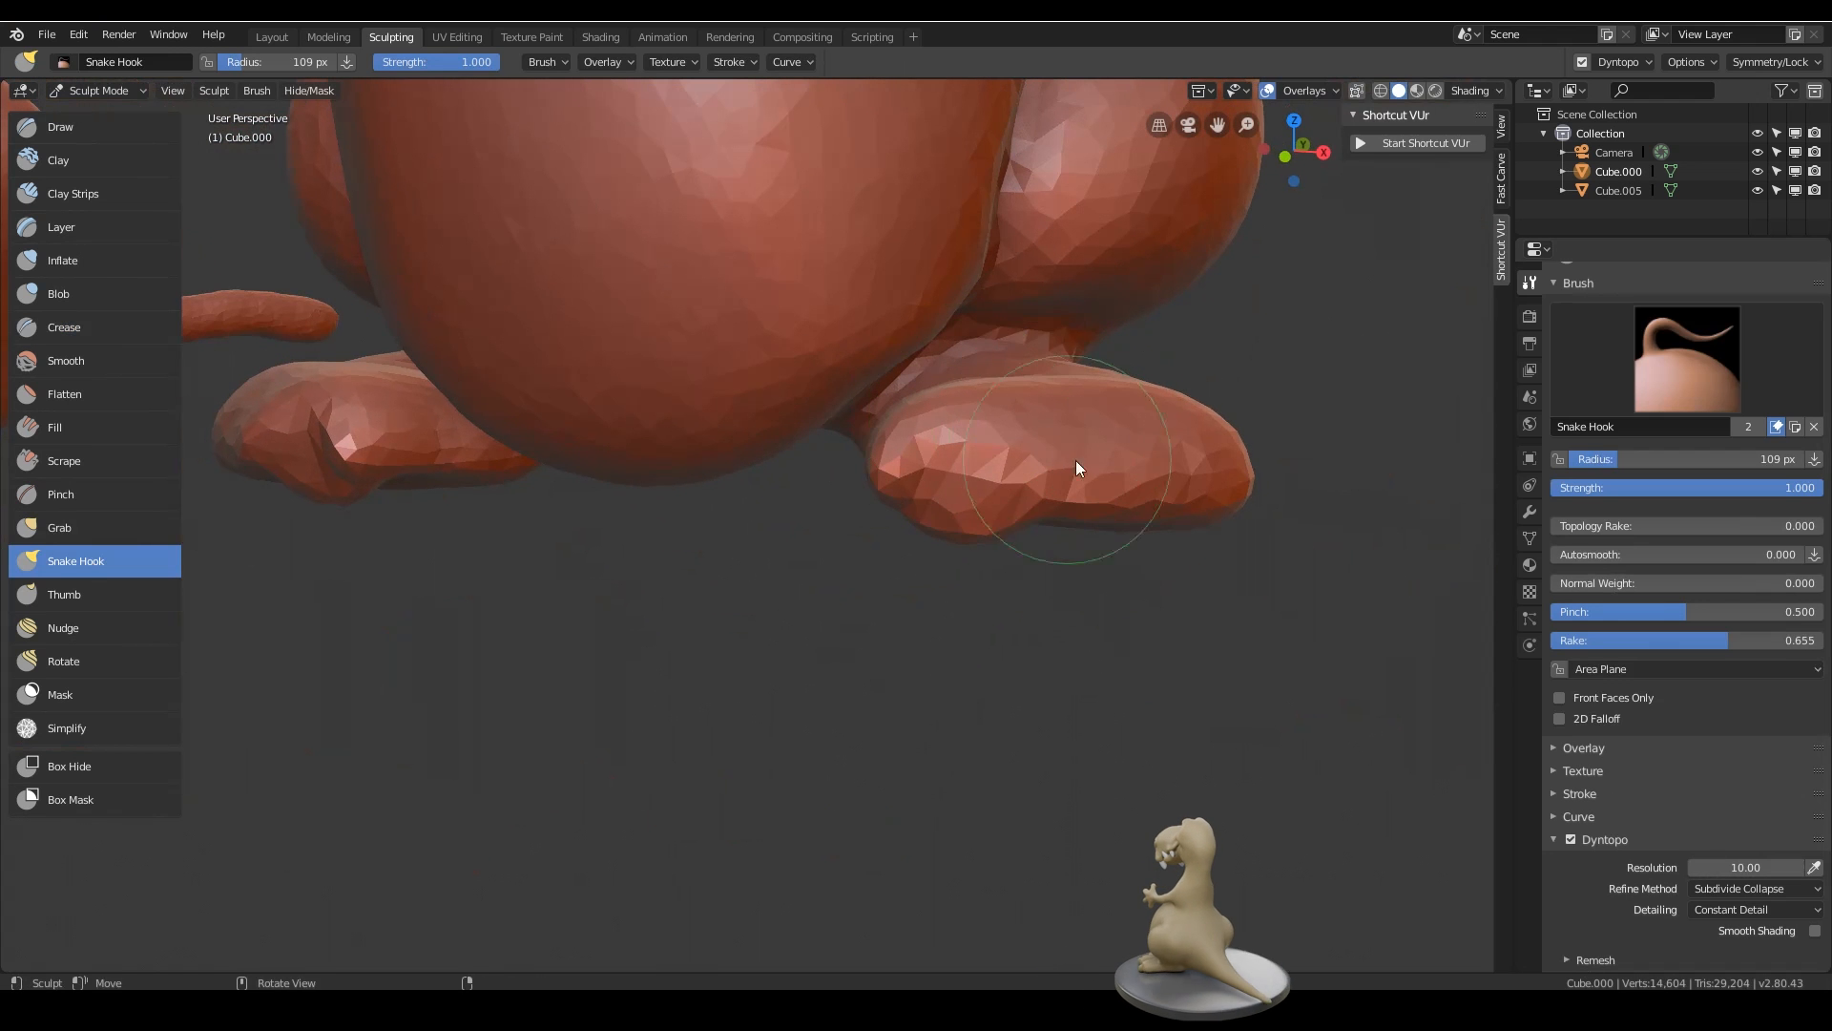
# - Set the Snake Hook radius to 170 px and reshape the foot's inner side, top and outer end
pyautogui.moveTo(1084, 475); pyautogui.dragTo(919, 485, button='middle')
pyautogui.press('f')
pyautogui.click(942, 485)
pyautogui.moveTo(872, 491); pyautogui.dragTo(865, 483)
pyautogui.moveTo(1033, 469); pyautogui.dragTo(1029, 460)
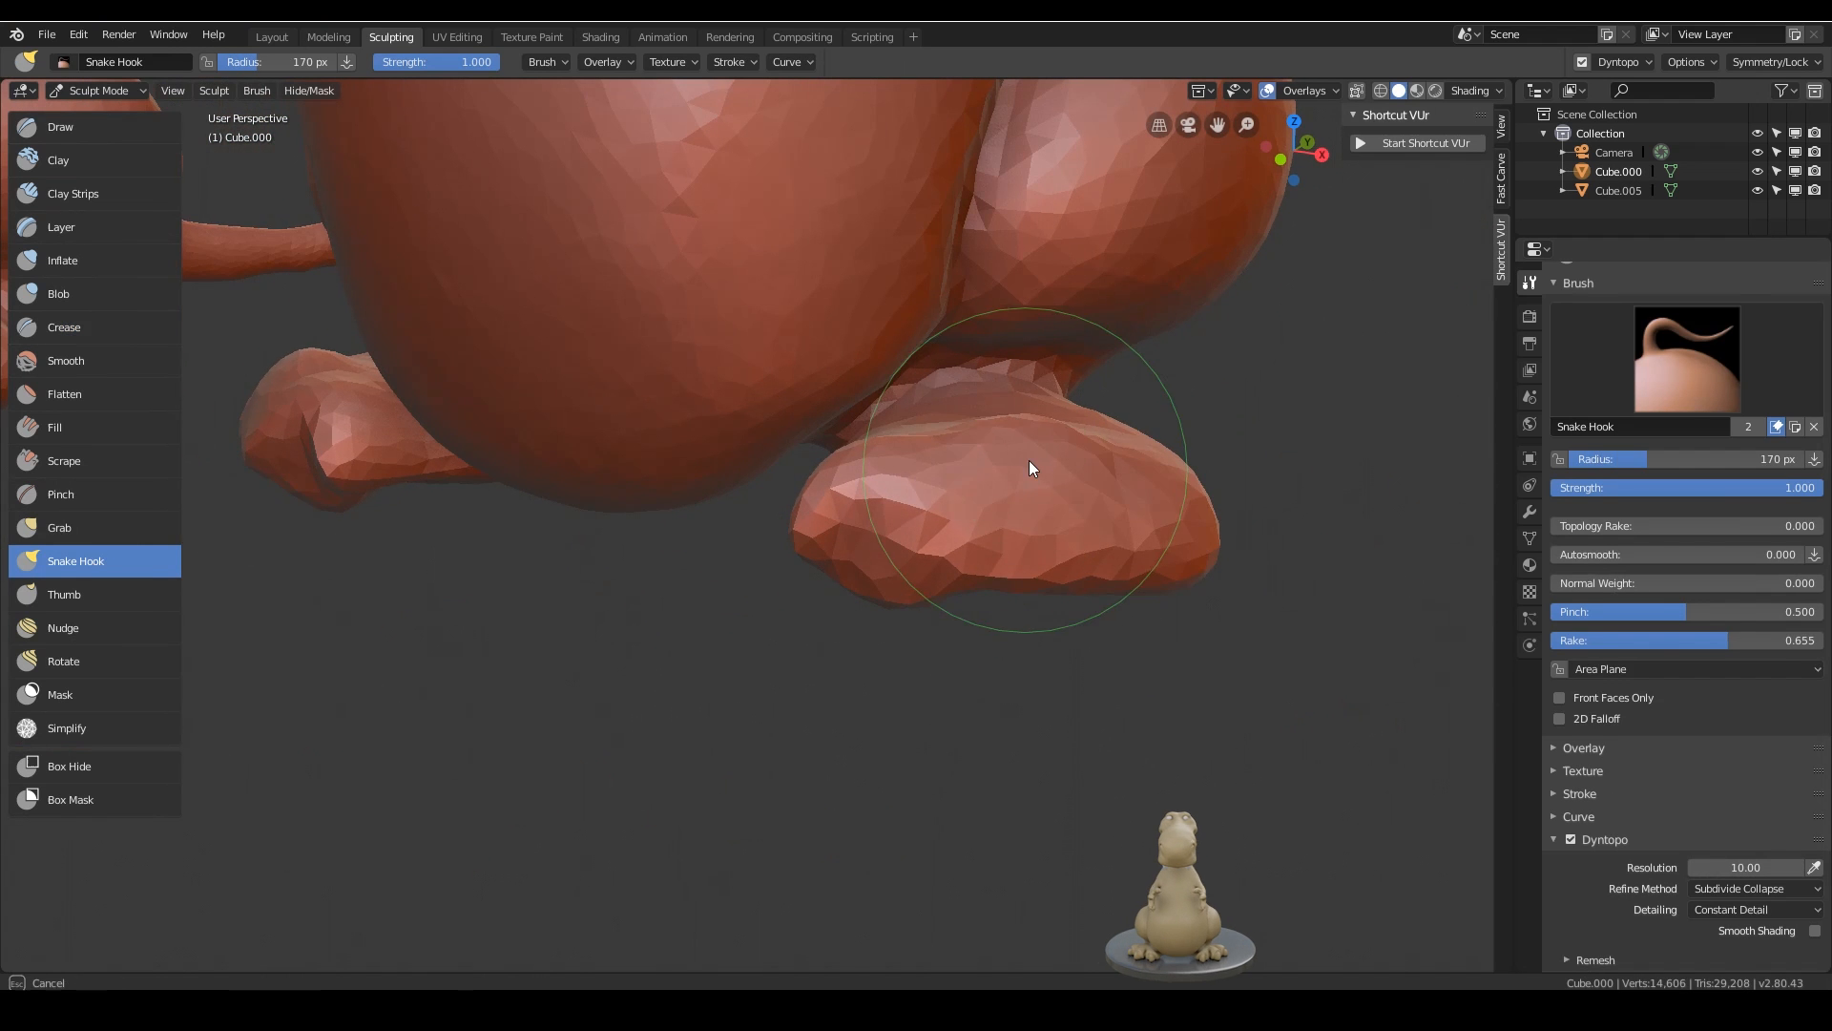
pyautogui.moveTo(1159, 500); pyautogui.dragTo(1178, 492)
pyautogui.moveTo(1202, 473)
pyautogui.keyDown('shift'); pyautogui.mouseDown(button='middle')
pyautogui.moveTo(1165, 380)
pyautogui.moveTo(955, 459)
pyautogui.mouseUp(button='middle'); pyautogui.keyUp('shift')
pyautogui.moveTo(954, 460); pyautogui.dragTo(975, 460)
pyautogui.moveTo(975, 460); pyautogui.dragTo(1019, 445, button='middle')
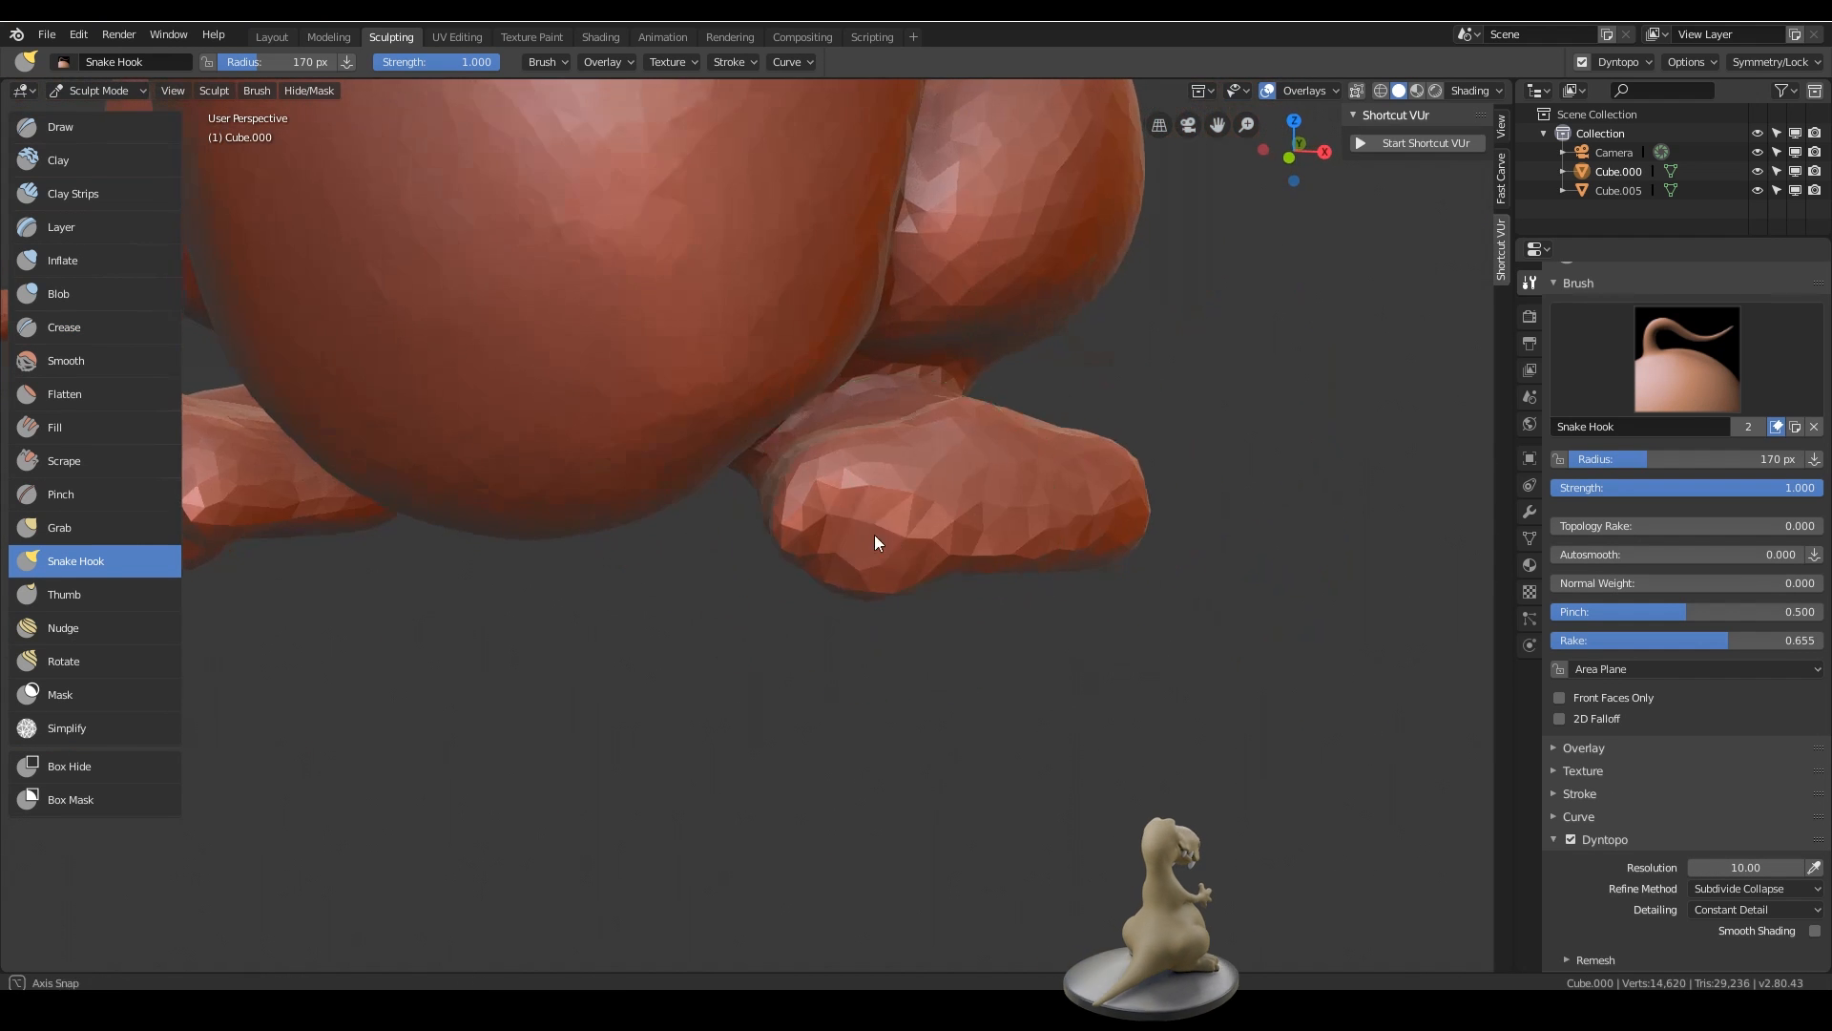
# - Reshape the underside where the inner leg joins the belly
pyautogui.moveTo(874, 534)
pyautogui.mouseDown(button='middle')
pyautogui.moveTo(886, 370)
pyautogui.moveTo(891, 502)
pyautogui.moveTo(783, 452)
pyautogui.mouseUp(button='middle')
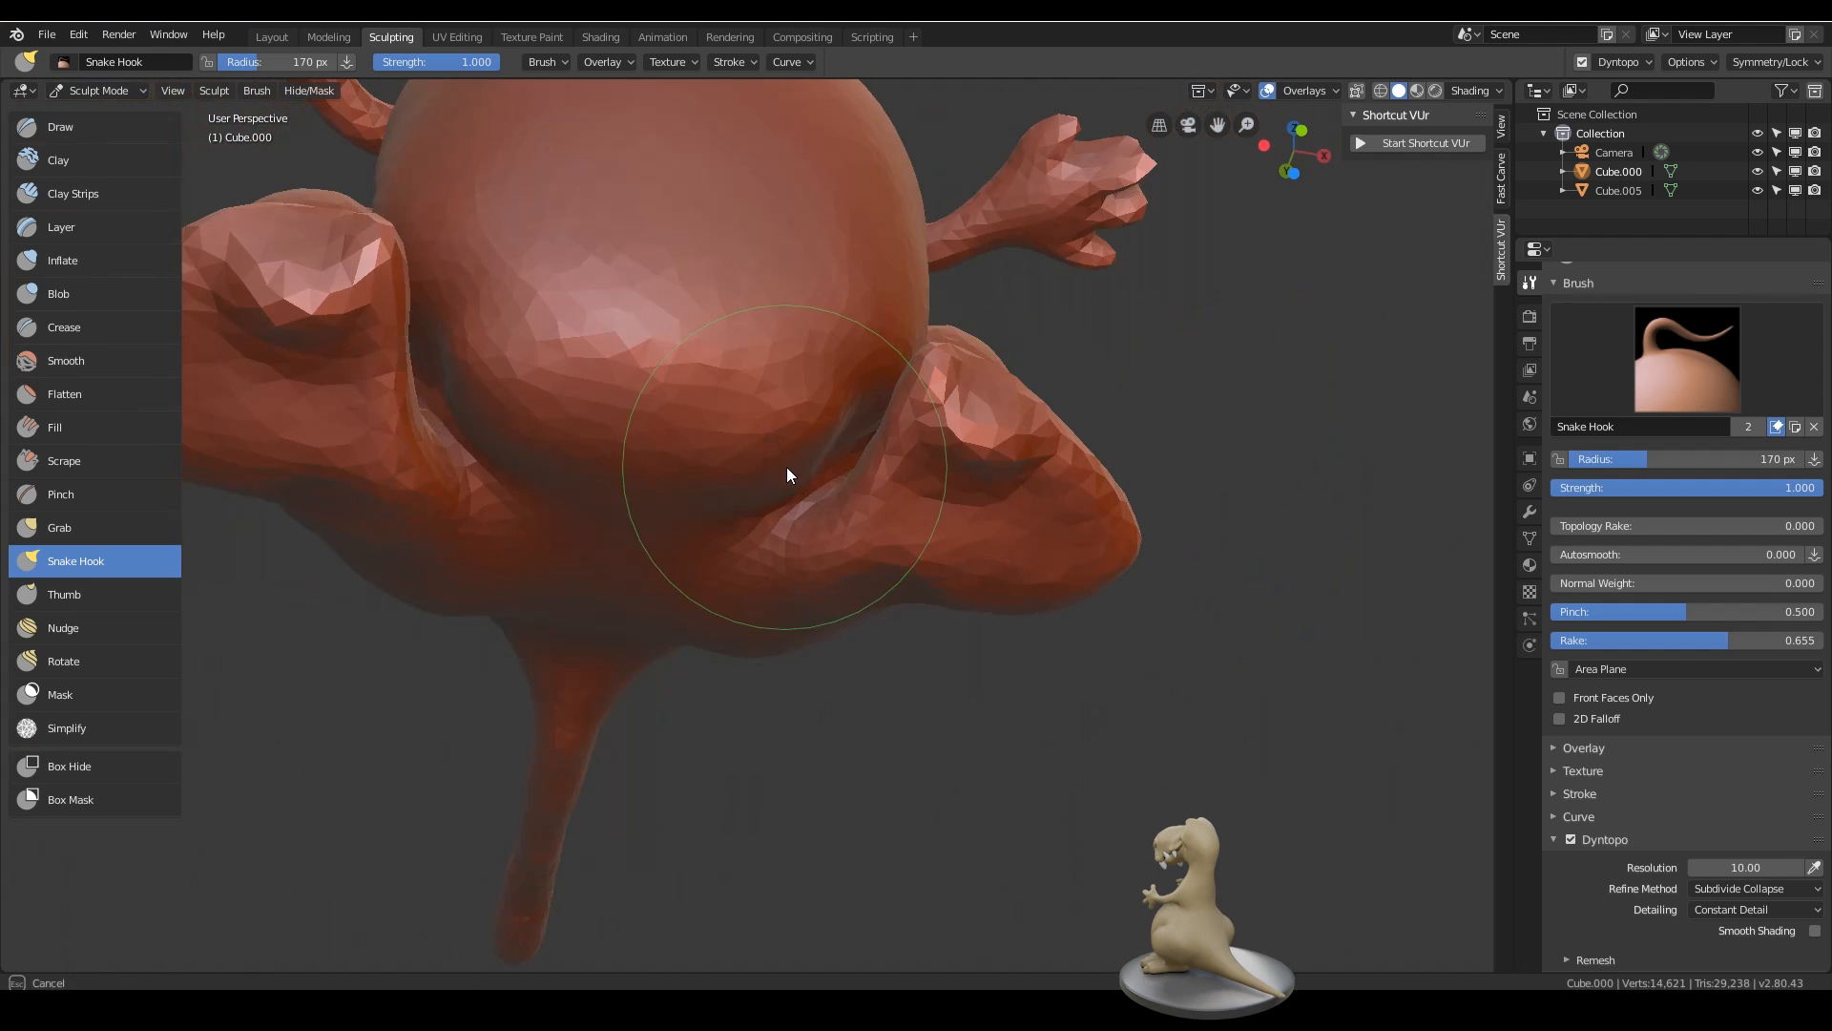
pyautogui.moveTo(786, 466); pyautogui.dragTo(821, 448)
pyautogui.moveTo(821, 448)
pyautogui.mouseDown(button='middle')
pyautogui.moveTo(857, 478)
pyautogui.moveTo(845, 448)
pyautogui.mouseUp(button='middle')
pyautogui.moveTo(840, 456); pyautogui.dragTo(872, 412)
pyautogui.moveTo(872, 429); pyautogui.dragTo(810, 639, button='middle')
# - Adjust the heel and lower leg from the side and back, then smooth the underside of the rump
pyautogui.moveTo(1088, 544); pyautogui.dragTo(924, 641, button='middle')
pyautogui.moveTo(924, 641); pyautogui.dragTo(888, 668)
pyautogui.moveTo(821, 716); pyautogui.dragTo(791, 554, button='middle')
pyautogui.moveTo(845, 563); pyautogui.dragTo(817, 597)
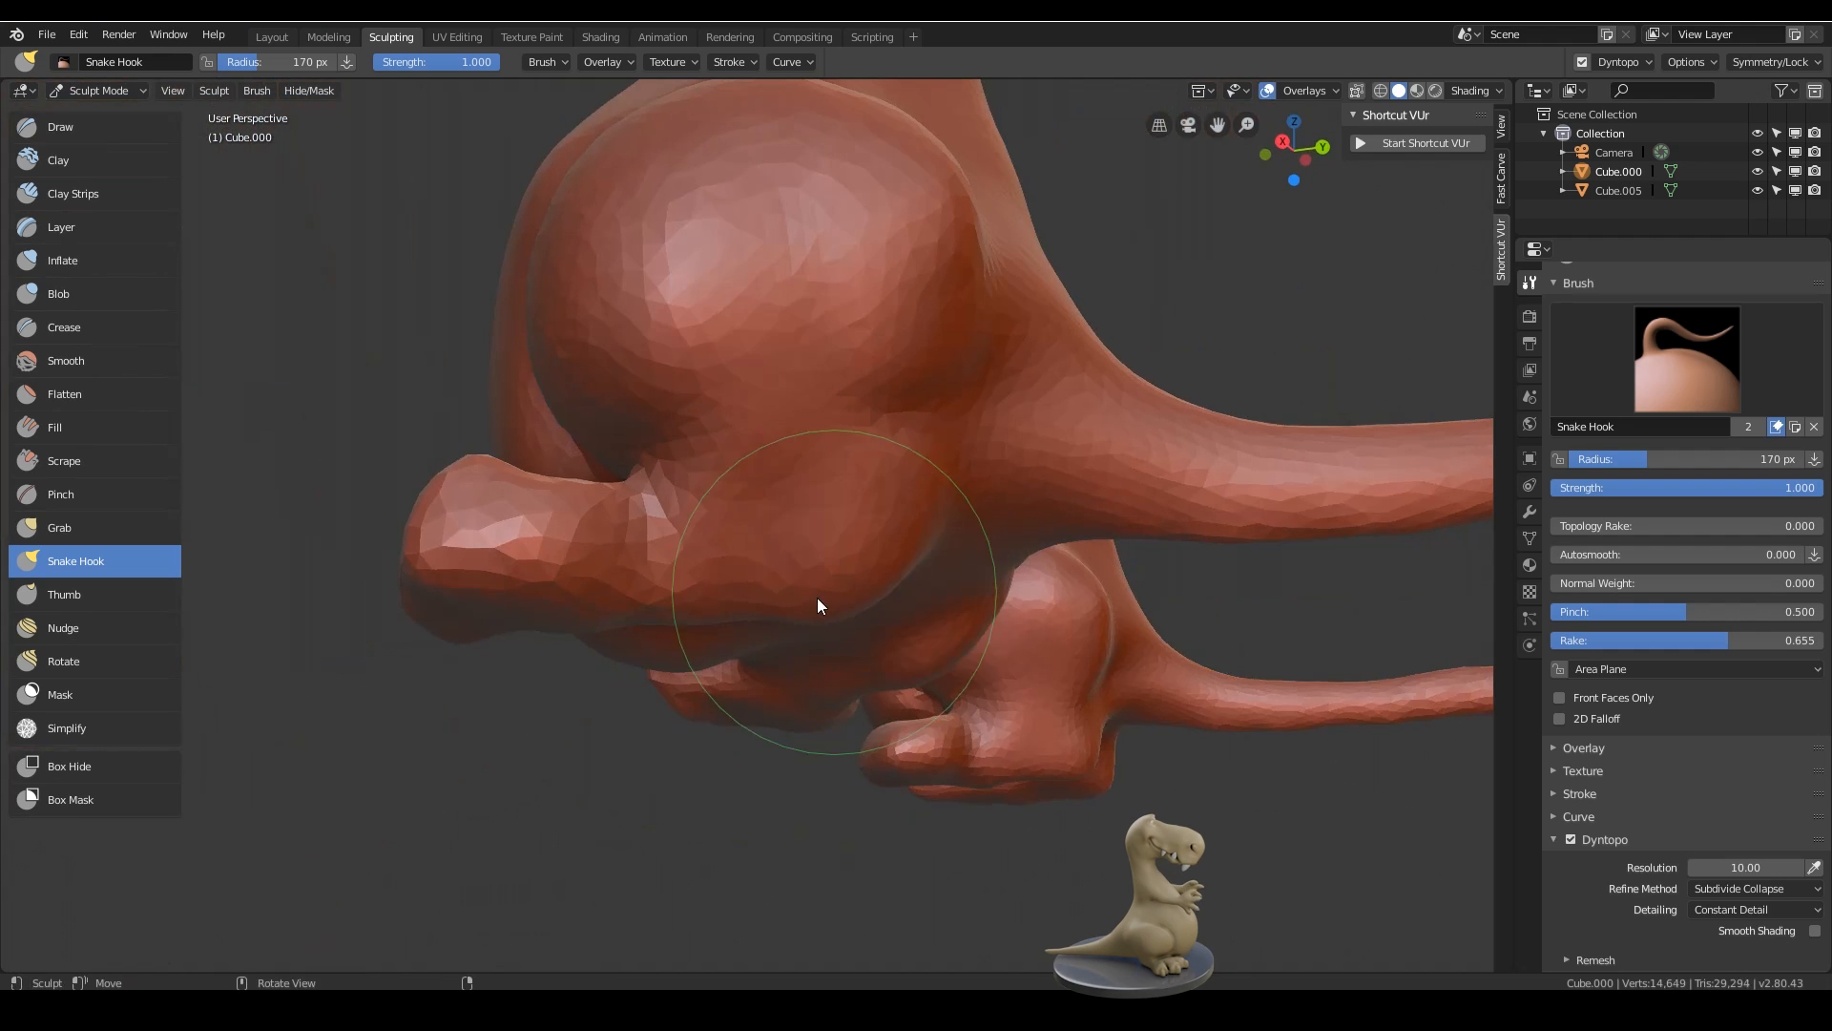
pyautogui.moveTo(817, 598); pyautogui.dragTo(800, 678, button='middle')
pyautogui.moveTo(796, 670); pyautogui.dragTo(812, 649)
pyautogui.moveTo(812, 649); pyautogui.dragTo(810, 599, button='middle')
pyautogui.keyDown('shift'); pyautogui.moveTo(810, 599); pyautogui.dragTo(937, 604); pyautogui.keyUp('shift')
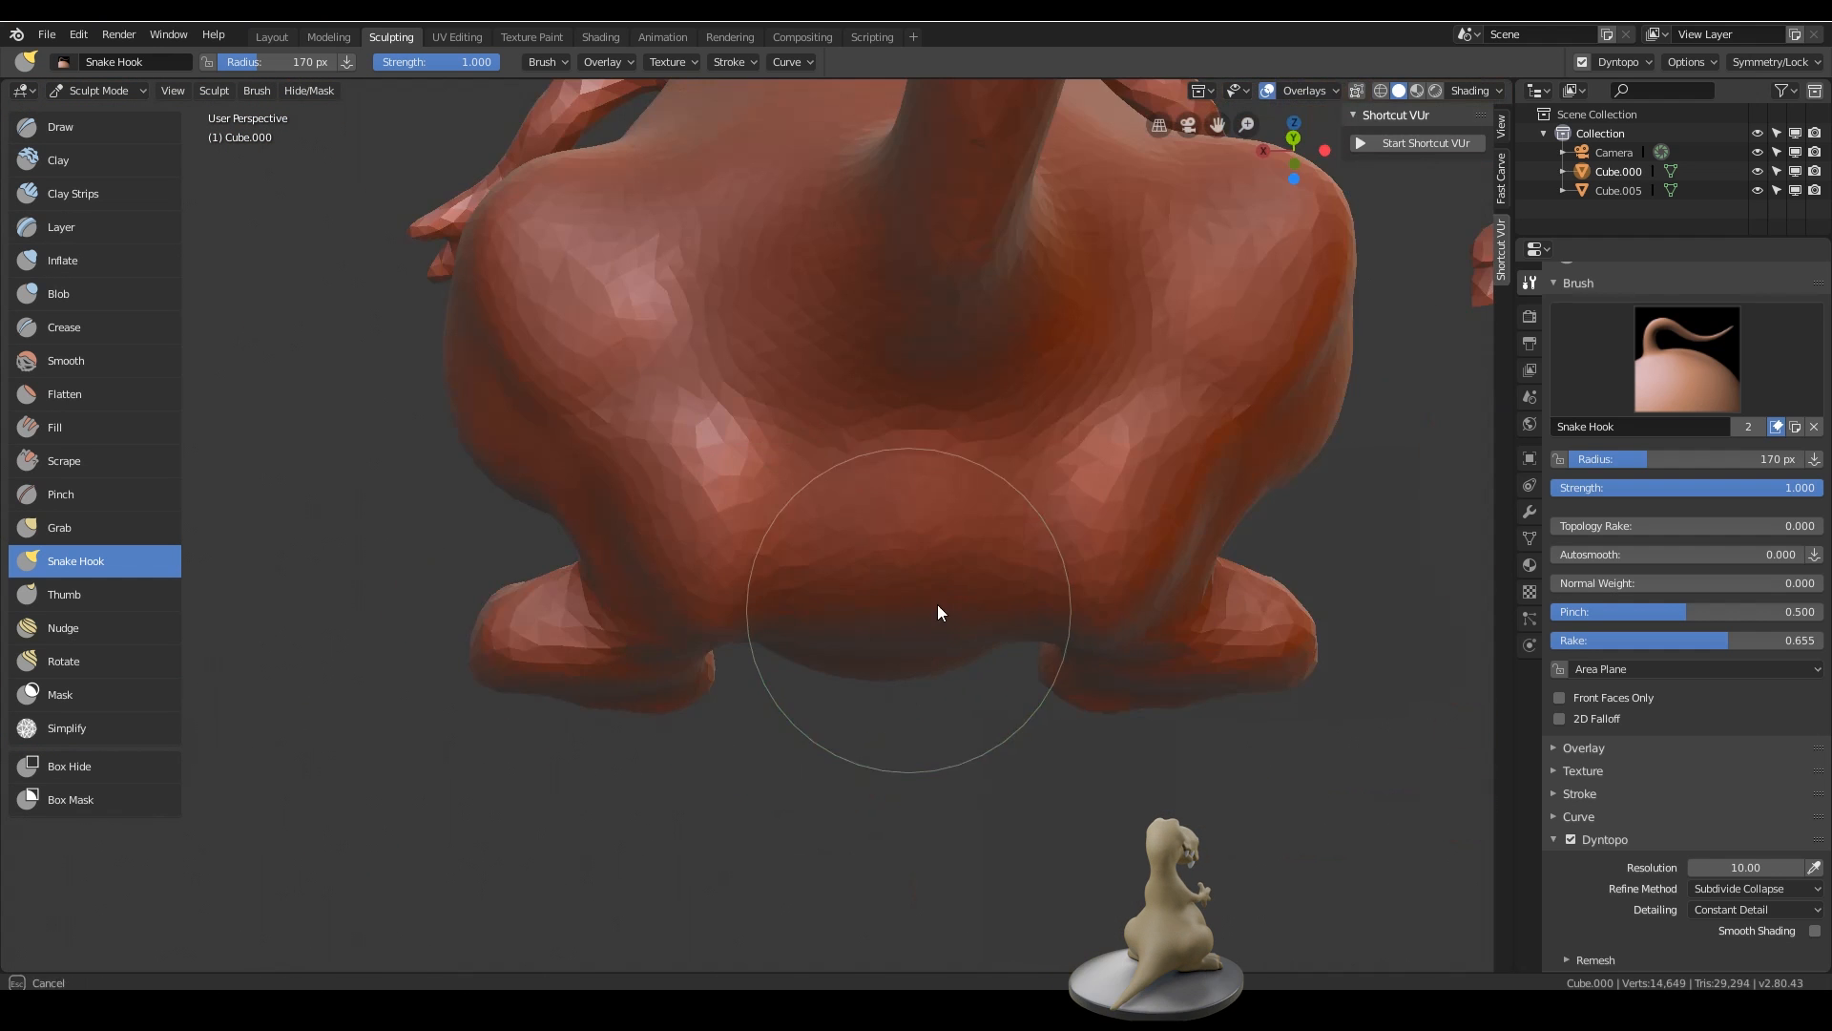
# - Set the Snake Hook radius to 287 px and bend the tail into a wavy curve
pyautogui.moveTo(937, 604)
pyautogui.mouseDown(button='middle')
pyautogui.moveTo(1061, 536)
pyautogui.moveTo(955, 611)
pyautogui.moveTo(948, 745)
pyautogui.mouseUp(button='middle')
pyautogui.scroll(-2, 954, 611)
pyautogui.press('f')
pyautogui.click(1052, 617)
pyautogui.moveTo(891, 596); pyautogui.dragTo(863, 659)
pyautogui.moveTo(873, 572)
pyautogui.mouseDown(button='middle')
pyautogui.moveTo(913, 625)
pyautogui.moveTo(968, 569)
pyautogui.mouseUp(button='middle')
pyautogui.scroll(2, 968, 573)
pyautogui.moveTo(962, 769); pyautogui.dragTo(893, 814)
pyautogui.moveTo(1060, 763); pyautogui.dragTo(1087, 695)
pyautogui.moveTo(1086, 695); pyautogui.dragTo(1031, 669, button='middle')
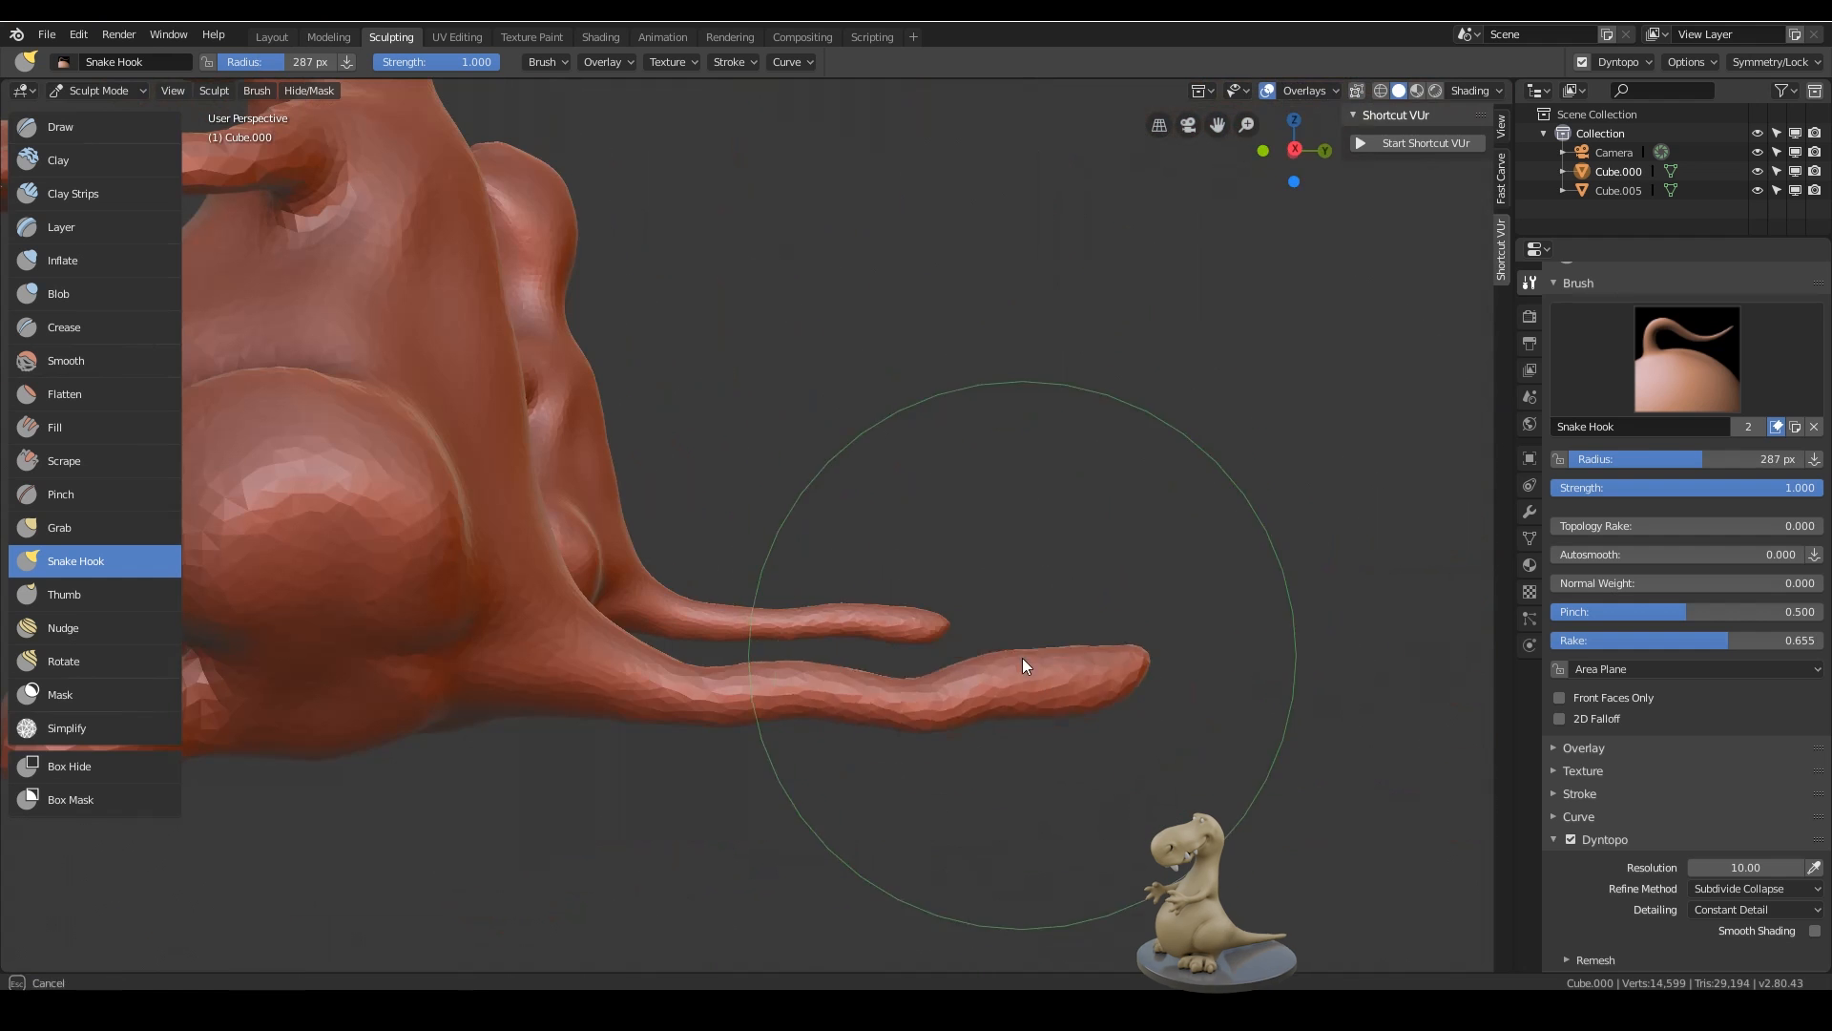
pyautogui.moveTo(1023, 657); pyautogui.dragTo(1049, 681)
pyautogui.moveTo(925, 554); pyautogui.dragTo(711, 552, button='middle')
# - Thicken the base of the tail with the Inflate brush
pyautogui.click(106, 264)
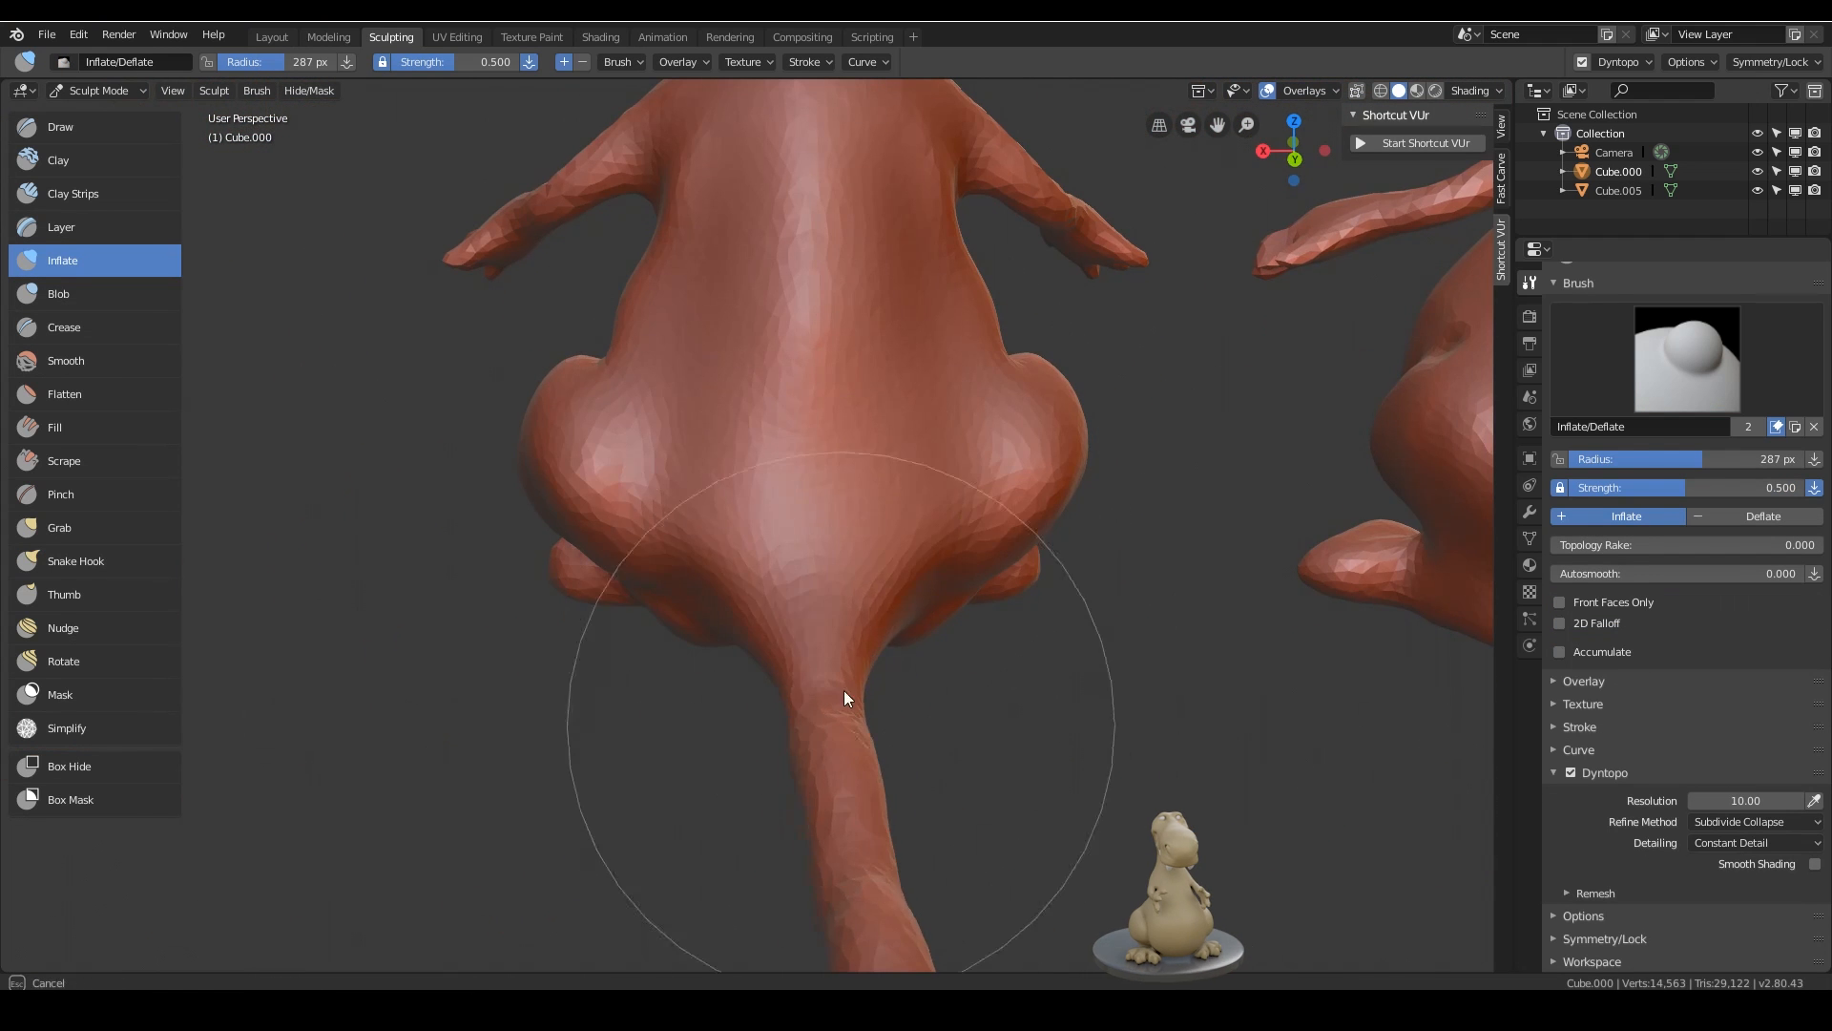
pyautogui.moveTo(844, 690); pyautogui.dragTo(849, 634)
pyautogui.moveTo(893, 644); pyautogui.dragTo(1097, 625, button='middle')
pyautogui.moveTo(977, 659)
pyautogui.mouseDown(button='middle')
pyautogui.moveTo(1107, 713)
pyautogui.moveTo(870, 541)
pyautogui.mouseUp(button='middle')
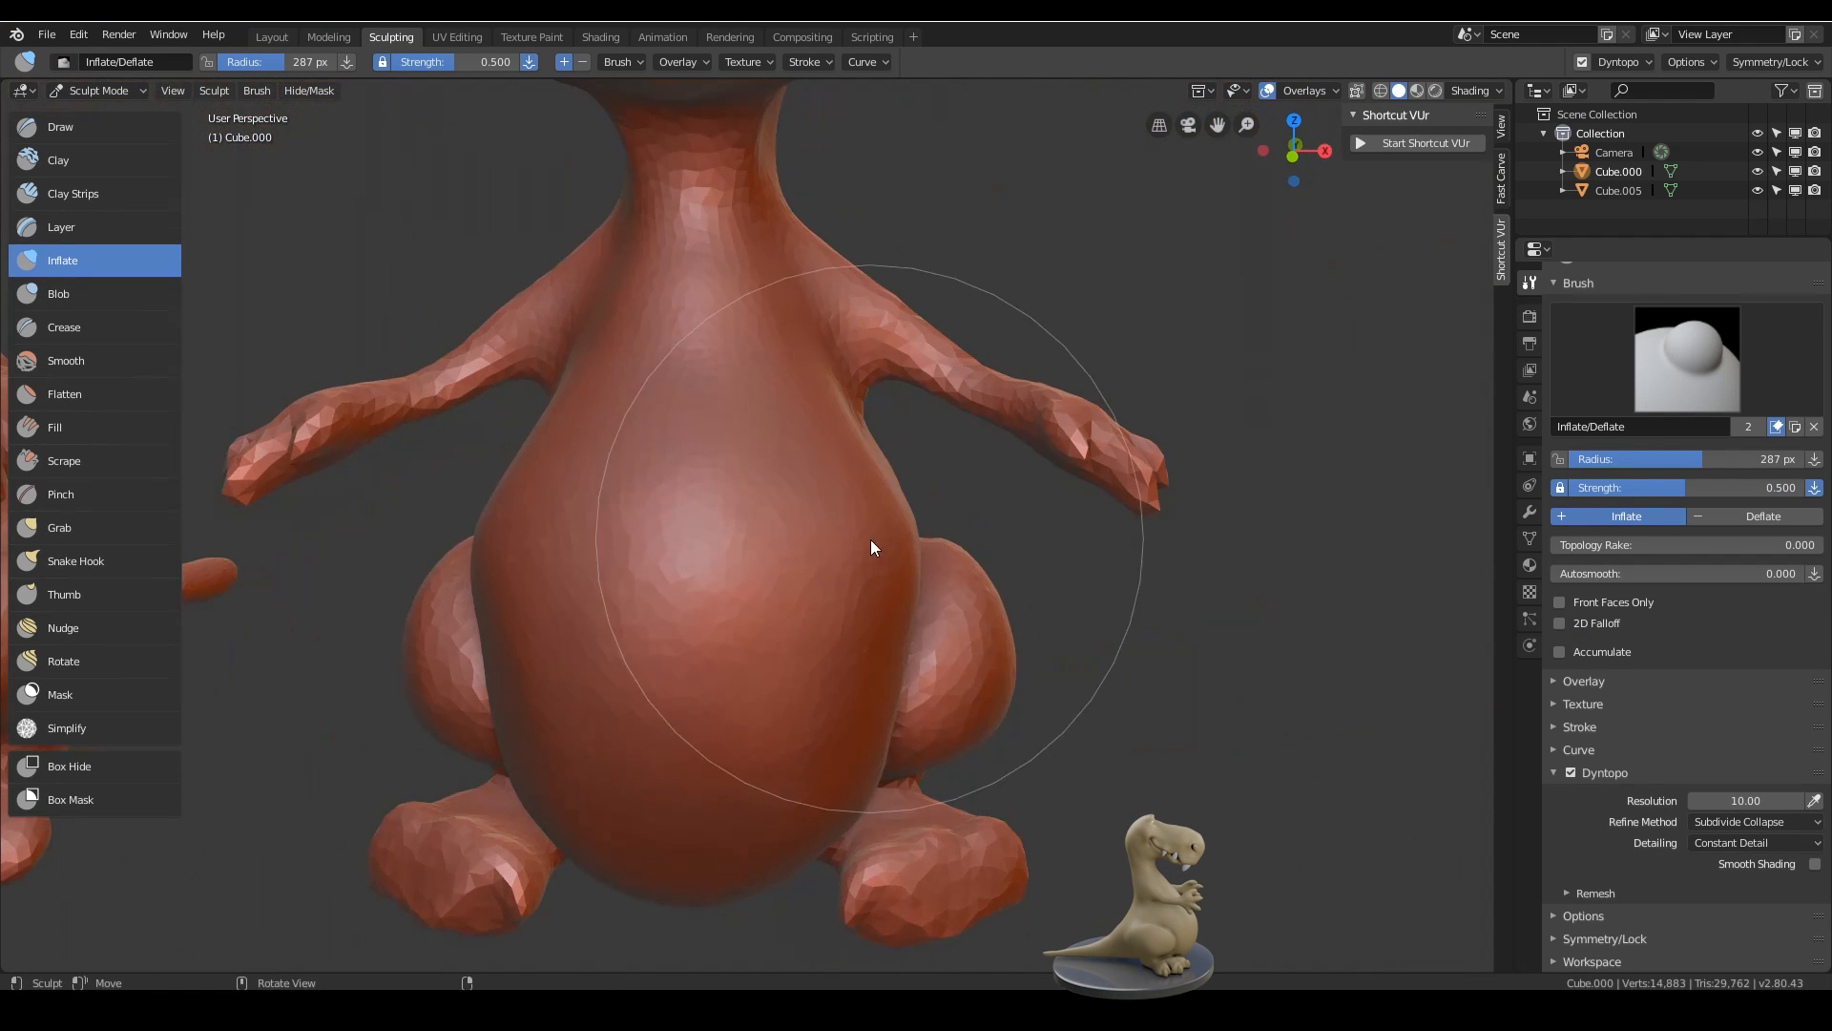
# - Switch to Snake Hook and pull the area behind the shoulder and upper arm slightly backward
pyautogui.press('k')
pyautogui.moveTo(862, 702)
pyautogui.mouseDown(button='middle')
pyautogui.moveTo(989, 653)
pyautogui.moveTo(886, 627)
pyautogui.moveTo(943, 677)
pyautogui.moveTo(1067, 672)
pyautogui.mouseUp(button='middle')
pyautogui.scroll(-4, 989, 653)
pyautogui.scroll(-2, 886, 627)
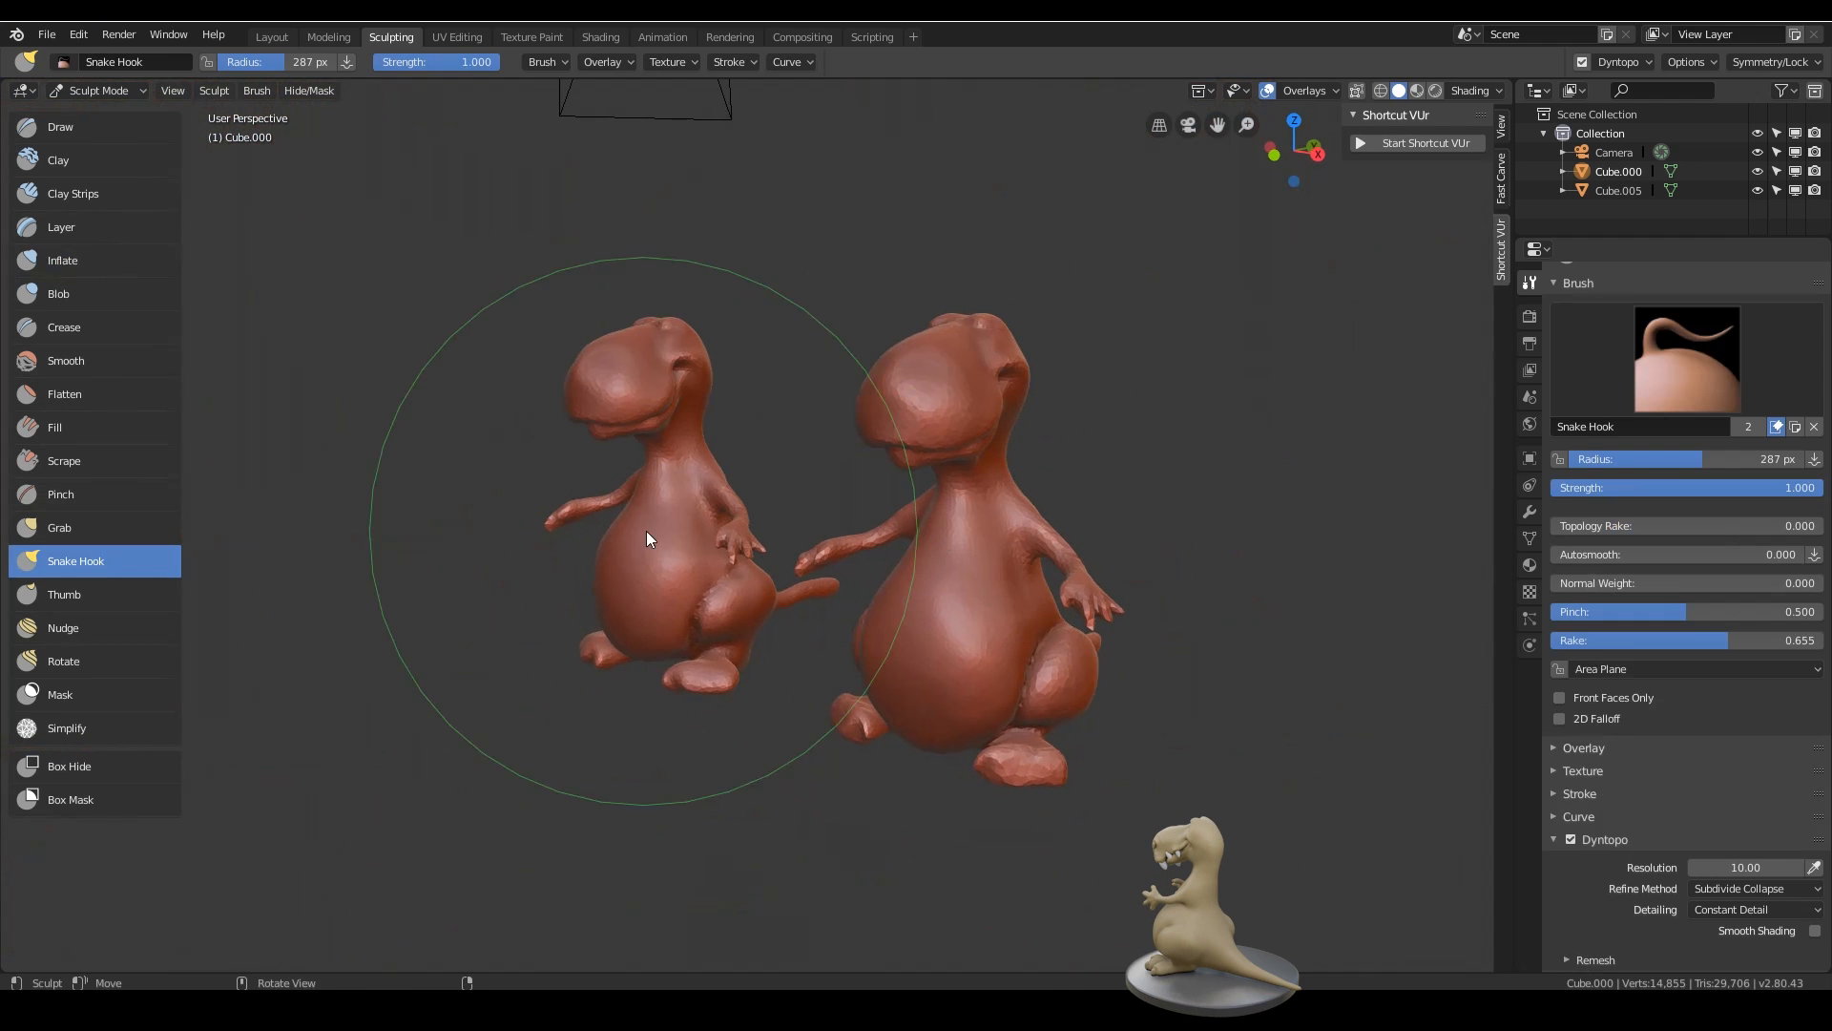
pyautogui.moveTo(590, 439)
pyautogui.mouseDown(button='middle')
pyautogui.moveTo(1075, 538)
pyautogui.moveTo(1165, 525)
pyautogui.moveTo(1117, 525)
pyautogui.moveTo(1114, 570)
pyautogui.moveTo(855, 579)
pyautogui.moveTo(953, 481)
pyautogui.moveTo(1022, 464)
pyautogui.moveTo(914, 512)
pyautogui.moveTo(884, 483)
pyautogui.moveTo(866, 529)
pyautogui.moveTo(872, 504)
pyautogui.mouseUp(button='middle')
pyautogui.moveTo(567, 628); pyautogui.dragTo(603, 604)
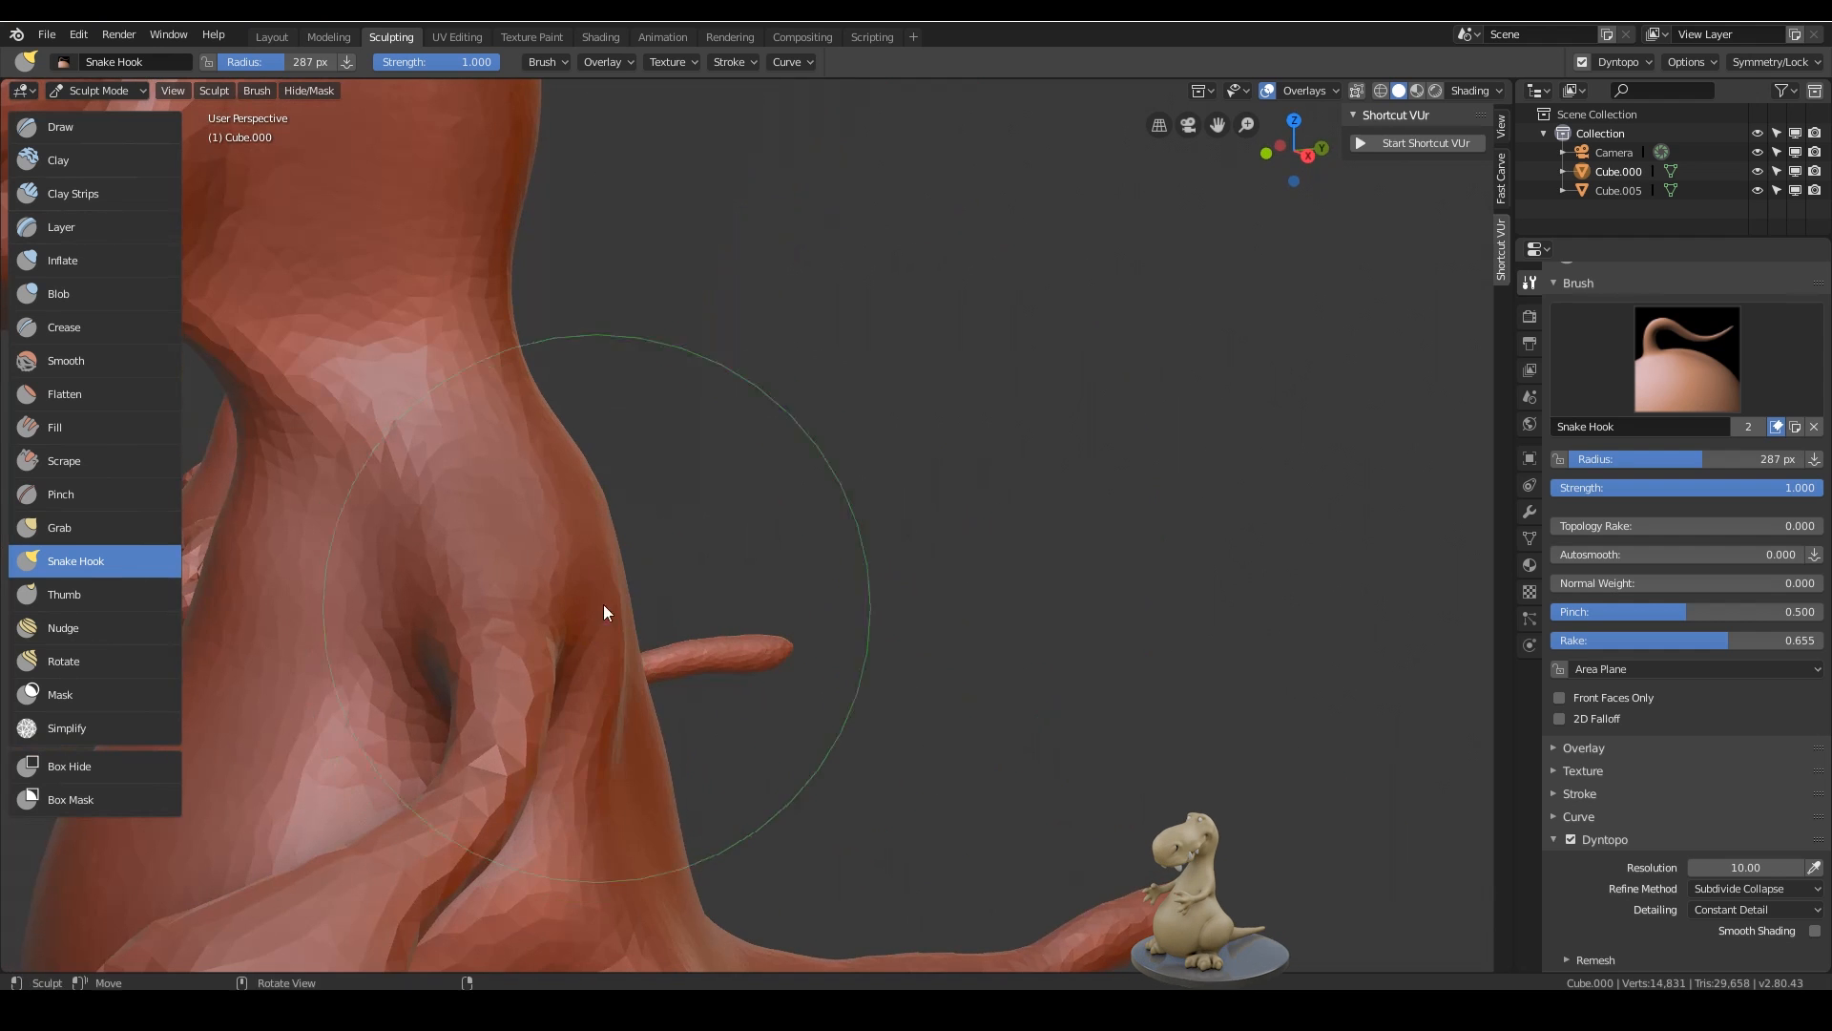
pyautogui.moveTo(717, 557)
pyautogui.mouseDown(button='middle')
pyautogui.moveTo(669, 565)
pyautogui.moveTo(805, 547)
pyautogui.moveTo(805, 680)
pyautogui.moveTo(852, 611)
pyautogui.mouseUp(button='middle')
pyautogui.keyDown('shift'); pyautogui.moveTo(851, 592); pyautogui.dragTo(1001, 645, button='middle'); pyautogui.keyUp('shift')
pyautogui.moveTo(1000, 646)
pyautogui.mouseDown(button='middle')
pyautogui.moveTo(1023, 637)
pyautogui.moveTo(951, 491)
pyautogui.mouseUp(button='middle')
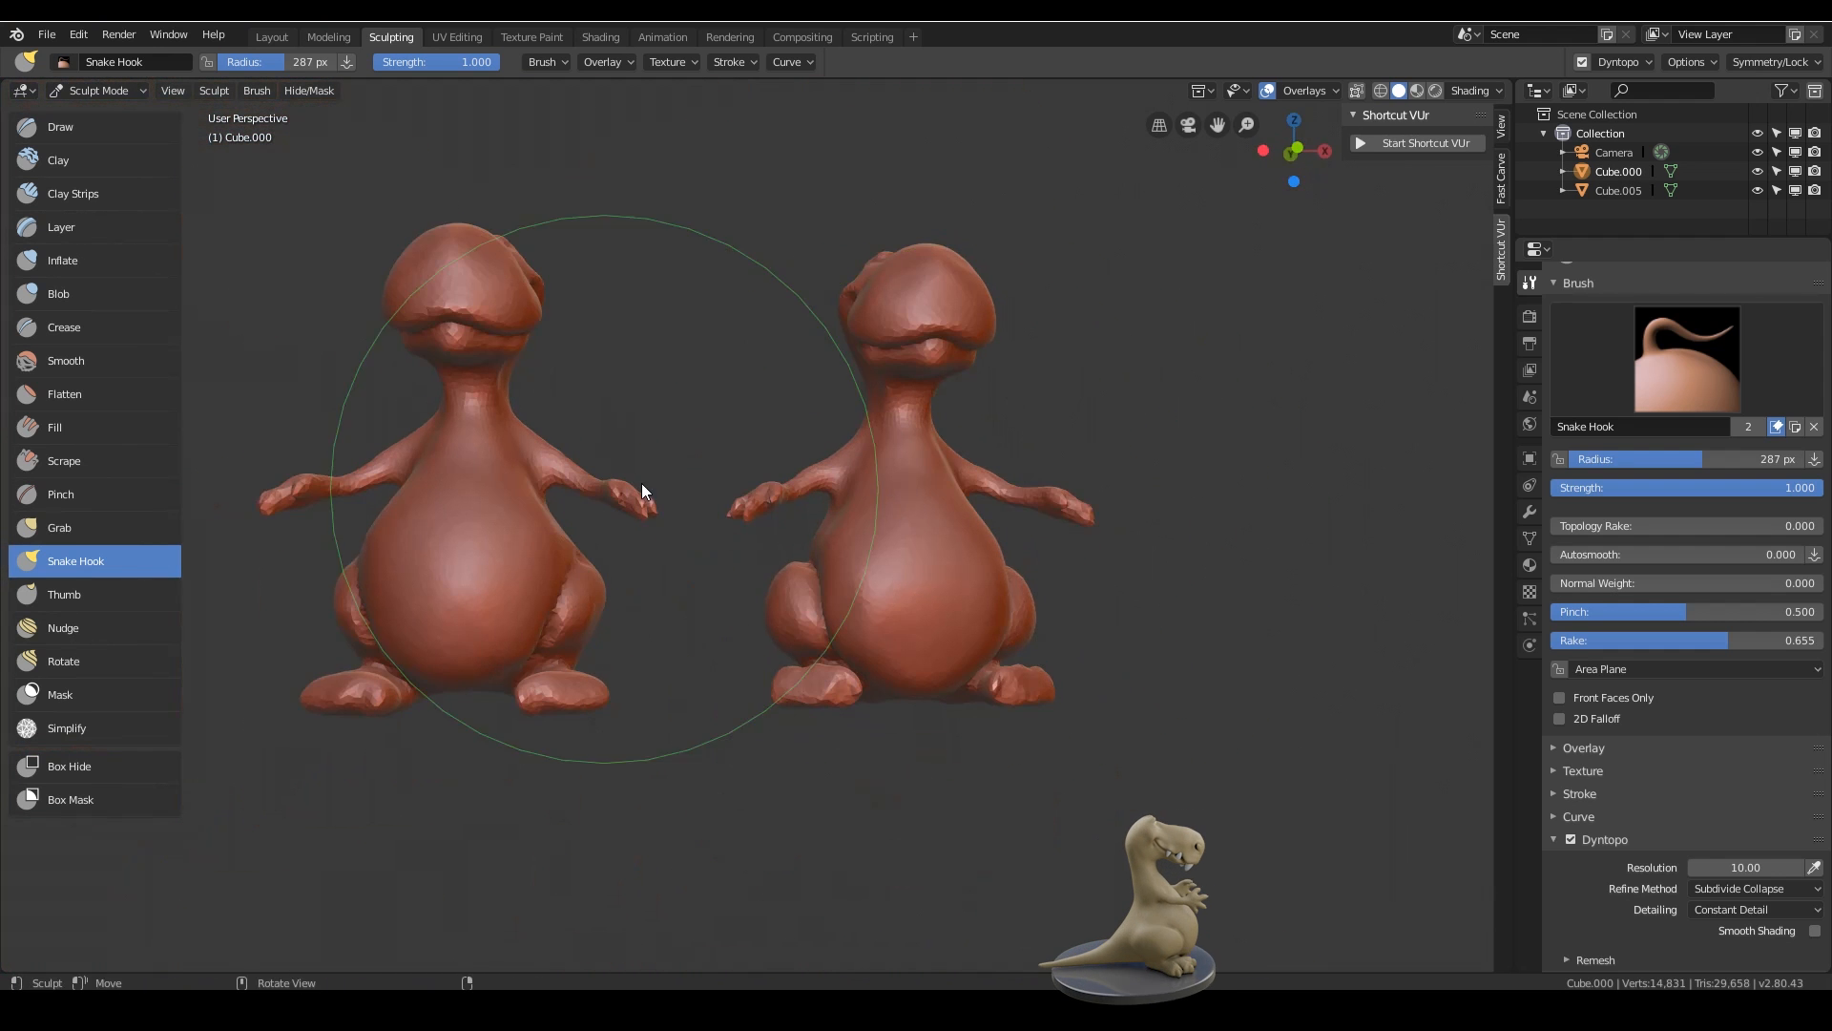
# - Reshape the sides of the chest below the arms with Snake Hook strokes
pyautogui.moveTo(1038, 552)
pyautogui.mouseDown(button='middle')
pyautogui.moveTo(995, 591)
pyautogui.moveTo(857, 573)
pyautogui.moveTo(1022, 460)
pyautogui.moveTo(1036, 496)
pyautogui.moveTo(1062, 426)
pyautogui.moveTo(1003, 454)
pyautogui.moveTo(1000, 535)
pyautogui.mouseUp(button='middle')
pyautogui.moveTo(1013, 578)
pyautogui.mouseDown()
pyautogui.moveTo(940, 554)
pyautogui.moveTo(897, 677)
pyautogui.mouseUp()
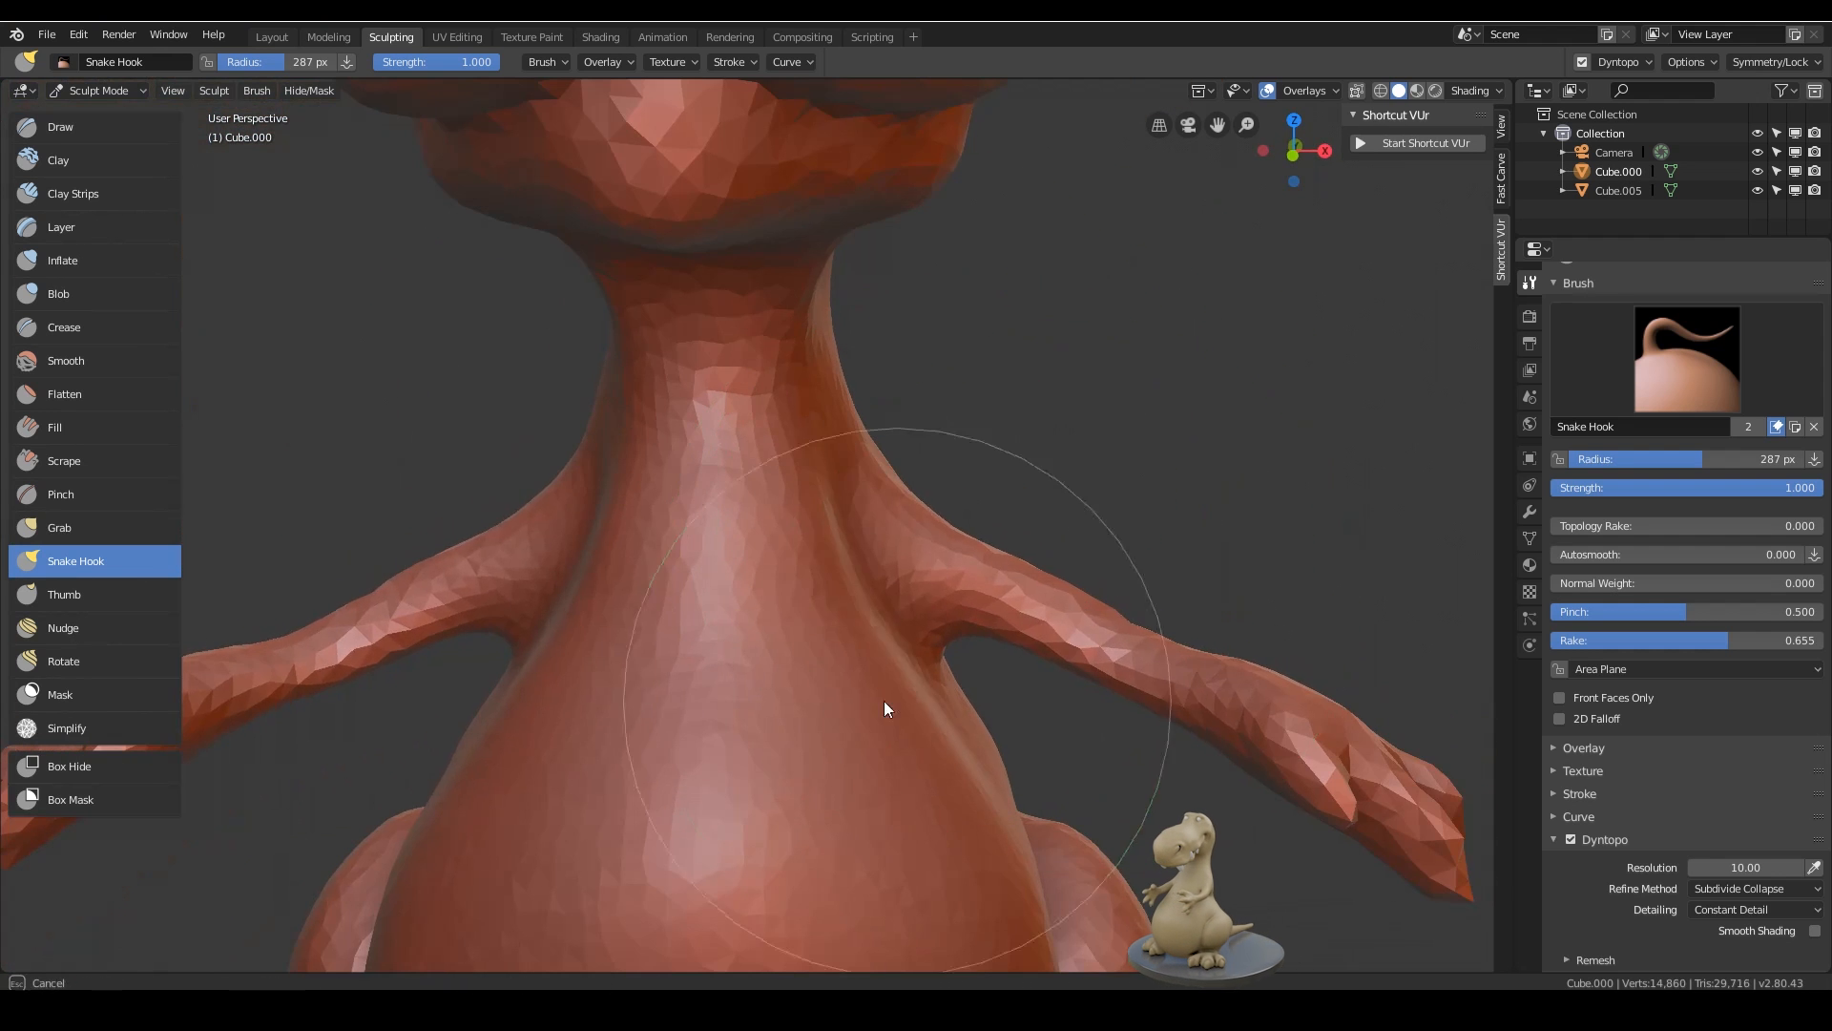
pyautogui.keyDown('ctrl'); pyautogui.moveTo(897, 849); pyautogui.dragTo(930, 783, button='middle'); pyautogui.keyUp('ctrl')
pyautogui.moveTo(936, 764); pyautogui.dragTo(1003, 668)
pyautogui.moveTo(1079, 592)
pyautogui.mouseDown(button='middle')
pyautogui.moveTo(1021, 564)
pyautogui.moveTo(1011, 649)
pyautogui.mouseUp(button='middle')
pyautogui.moveTo(1011, 649)
pyautogui.mouseDown(button='middle')
pyautogui.moveTo(703, 680)
pyautogui.moveTo(891, 496)
pyautogui.moveTo(1000, 634)
pyautogui.moveTo(1039, 646)
pyautogui.moveTo(1096, 609)
pyautogui.moveTo(1034, 575)
pyautogui.moveTo(945, 598)
pyautogui.mouseUp(button='middle')
# - Try to reshape the belly, shoulder and forearm with Snake Hook strokes
pyautogui.moveTo(944, 599); pyautogui.dragTo(897, 718)
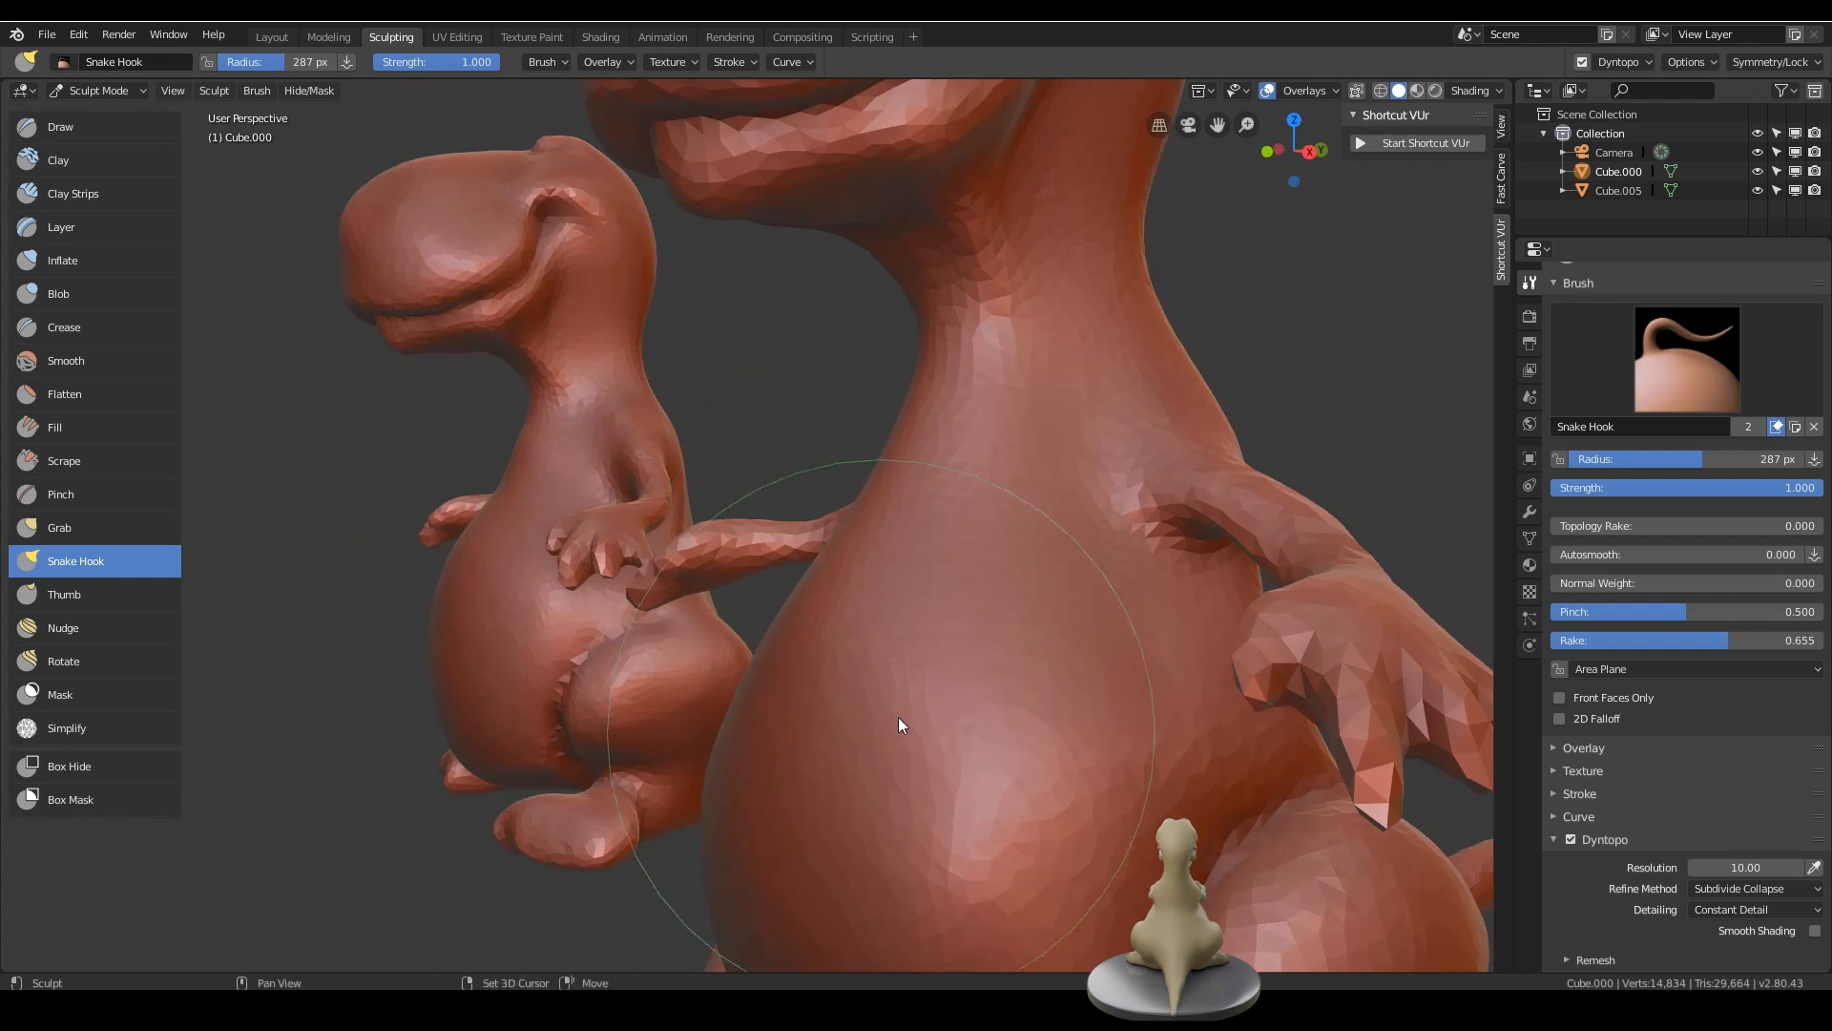
pyautogui.moveTo(897, 718)
pyautogui.mouseDown(button='middle')
pyautogui.moveTo(1048, 437)
pyautogui.moveTo(1180, 498)
pyautogui.mouseUp(button='middle')
pyautogui.moveTo(1360, 420); pyautogui.dragTo(1322, 449)
pyautogui.keyDown('shift'); pyautogui.moveTo(1308, 451); pyautogui.dragTo(1043, 549, button='middle'); pyautogui.keyUp('shift')
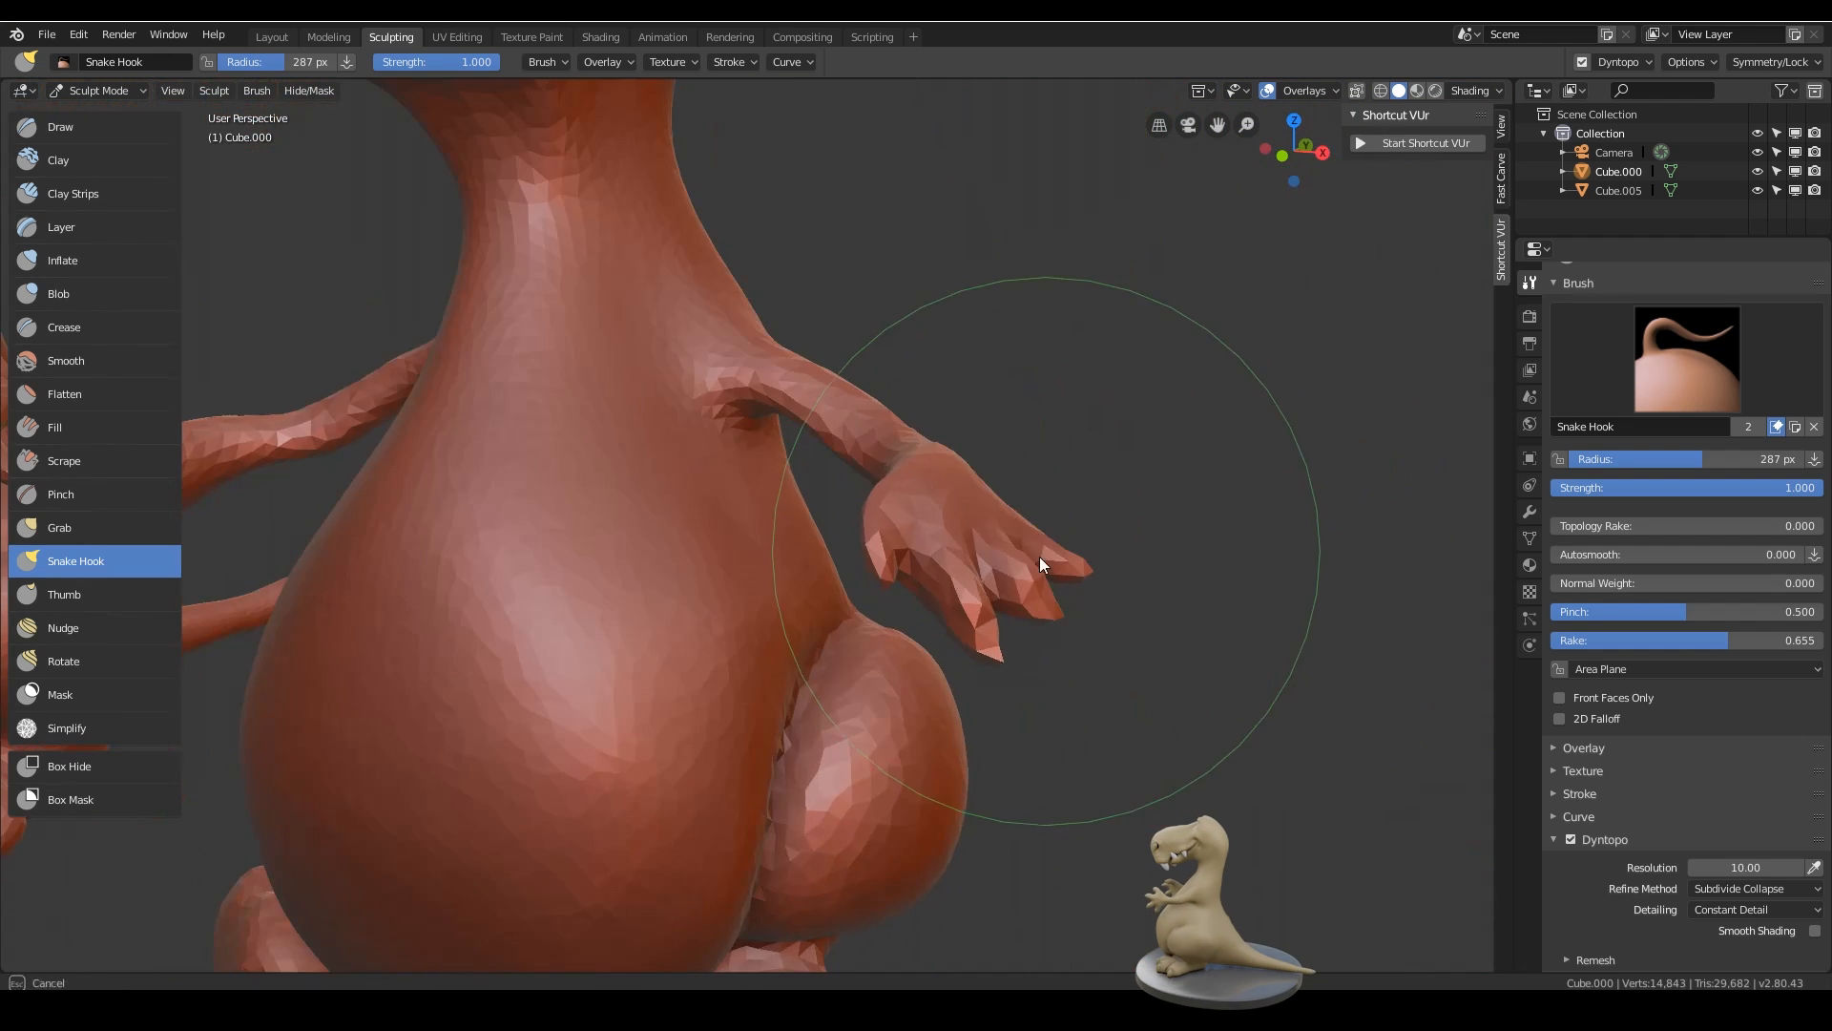
pyautogui.moveTo(1040, 557); pyautogui.dragTo(1014, 587)
pyautogui.moveTo(1003, 587); pyautogui.dragTo(1015, 603, button='middle')
pyautogui.moveTo(1003, 468); pyautogui.dragTo(966, 482)
# - Undo the last four sculpting strokes
pyautogui.moveTo(1037, 606)
pyautogui.mouseDown(button='middle')
pyautogui.moveTo(725, 556)
pyautogui.moveTo(754, 649)
pyautogui.mouseUp(button='middle')
pyautogui.moveTo(754, 649)
pyautogui.mouseDown(button='middle')
pyautogui.moveTo(979, 563)
pyautogui.moveTo(777, 573)
pyautogui.moveTo(781, 741)
pyautogui.moveTo(879, 653)
pyautogui.mouseUp(button='middle')
pyautogui.hotkey('ctrl', 'z')
pyautogui.hotkey('ctrl', 'z')
pyautogui.hotkey('ctrl', 'z')
pyautogui.hotkey('ctrl', 'z')
# - Save a separate version of the Blender file in the dinosaur tutorial folder, entering "b" in its file name
pyautogui.click(73, 36)
pyautogui.moveTo(48, 35)
pyautogui.click(88, 198)
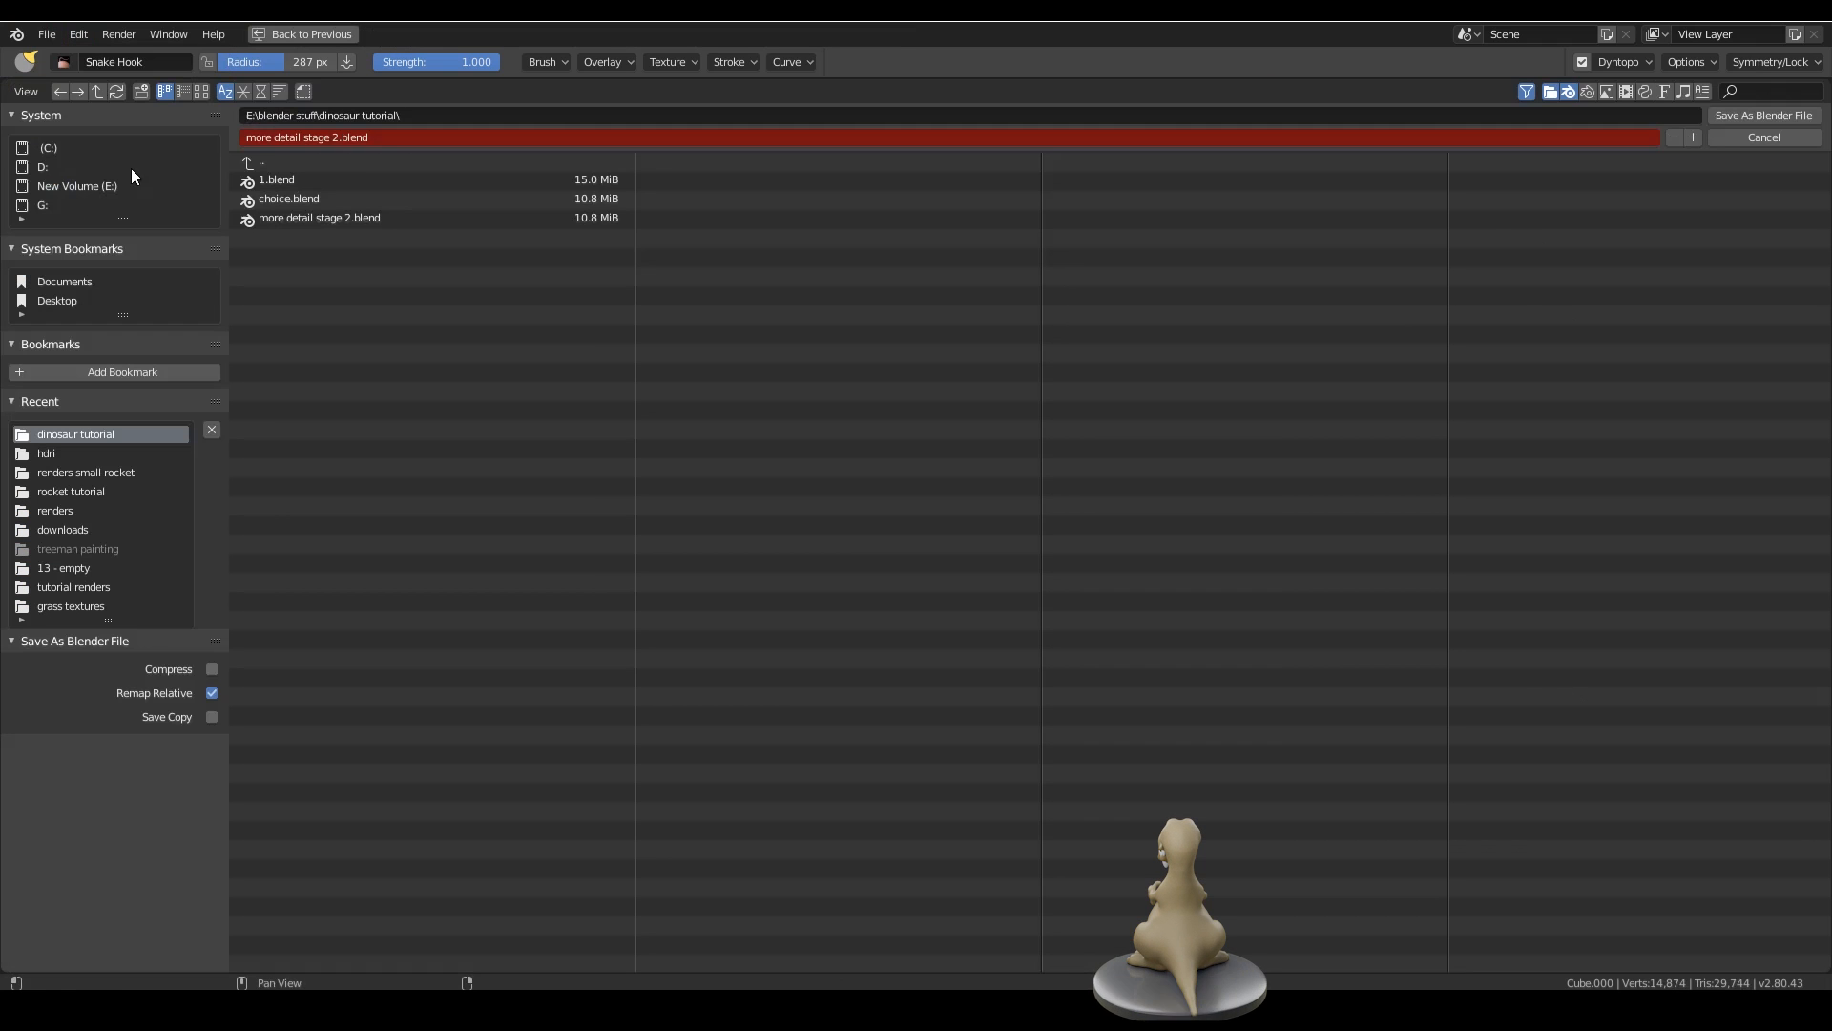
pyautogui.doubleClick(339, 138)
pyautogui.write('b')
pyautogui.press('Return')
# - Adjust the side of the chest and the area around the armpit with Snake Hook
pyautogui.moveTo(1068, 645); pyautogui.dragTo(1130, 466, button='middle')
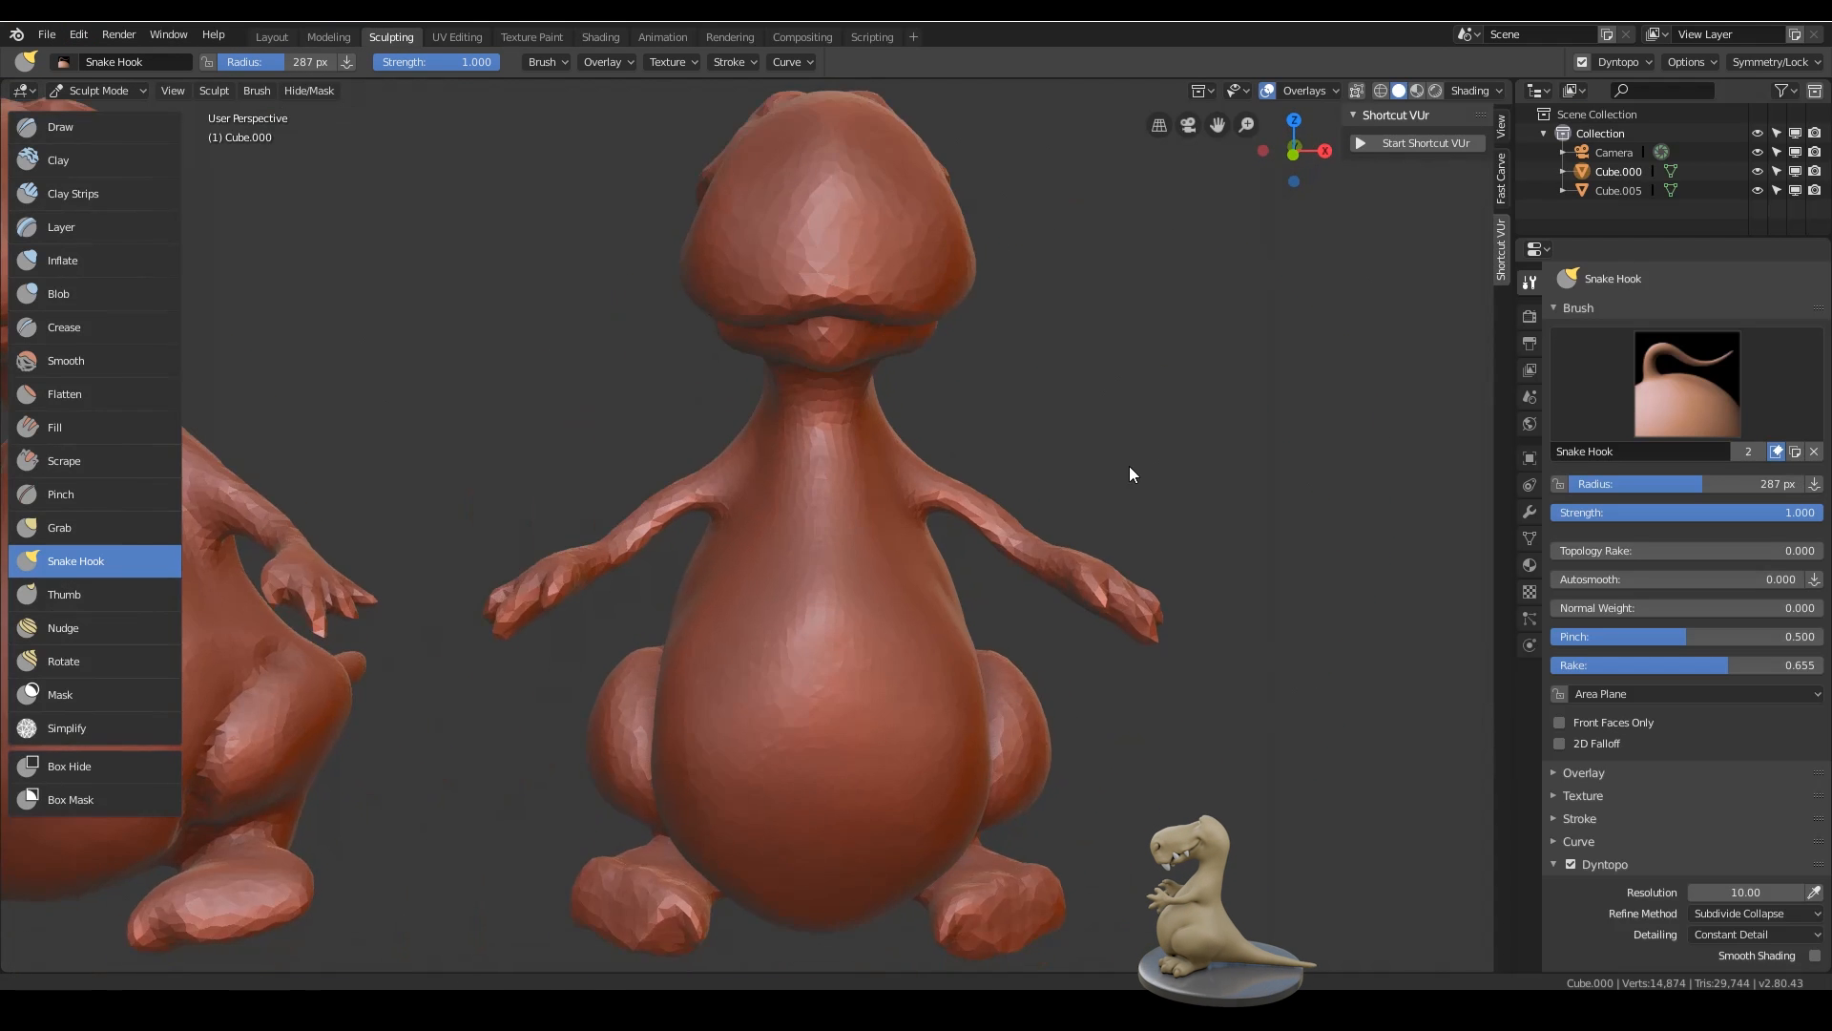
pyautogui.scroll(3, 1130, 466)
pyautogui.scroll(-5, 982, 688)
pyautogui.moveTo(982, 687); pyautogui.dragTo(1003, 582, button='middle')
pyautogui.scroll(7, 922, 513)
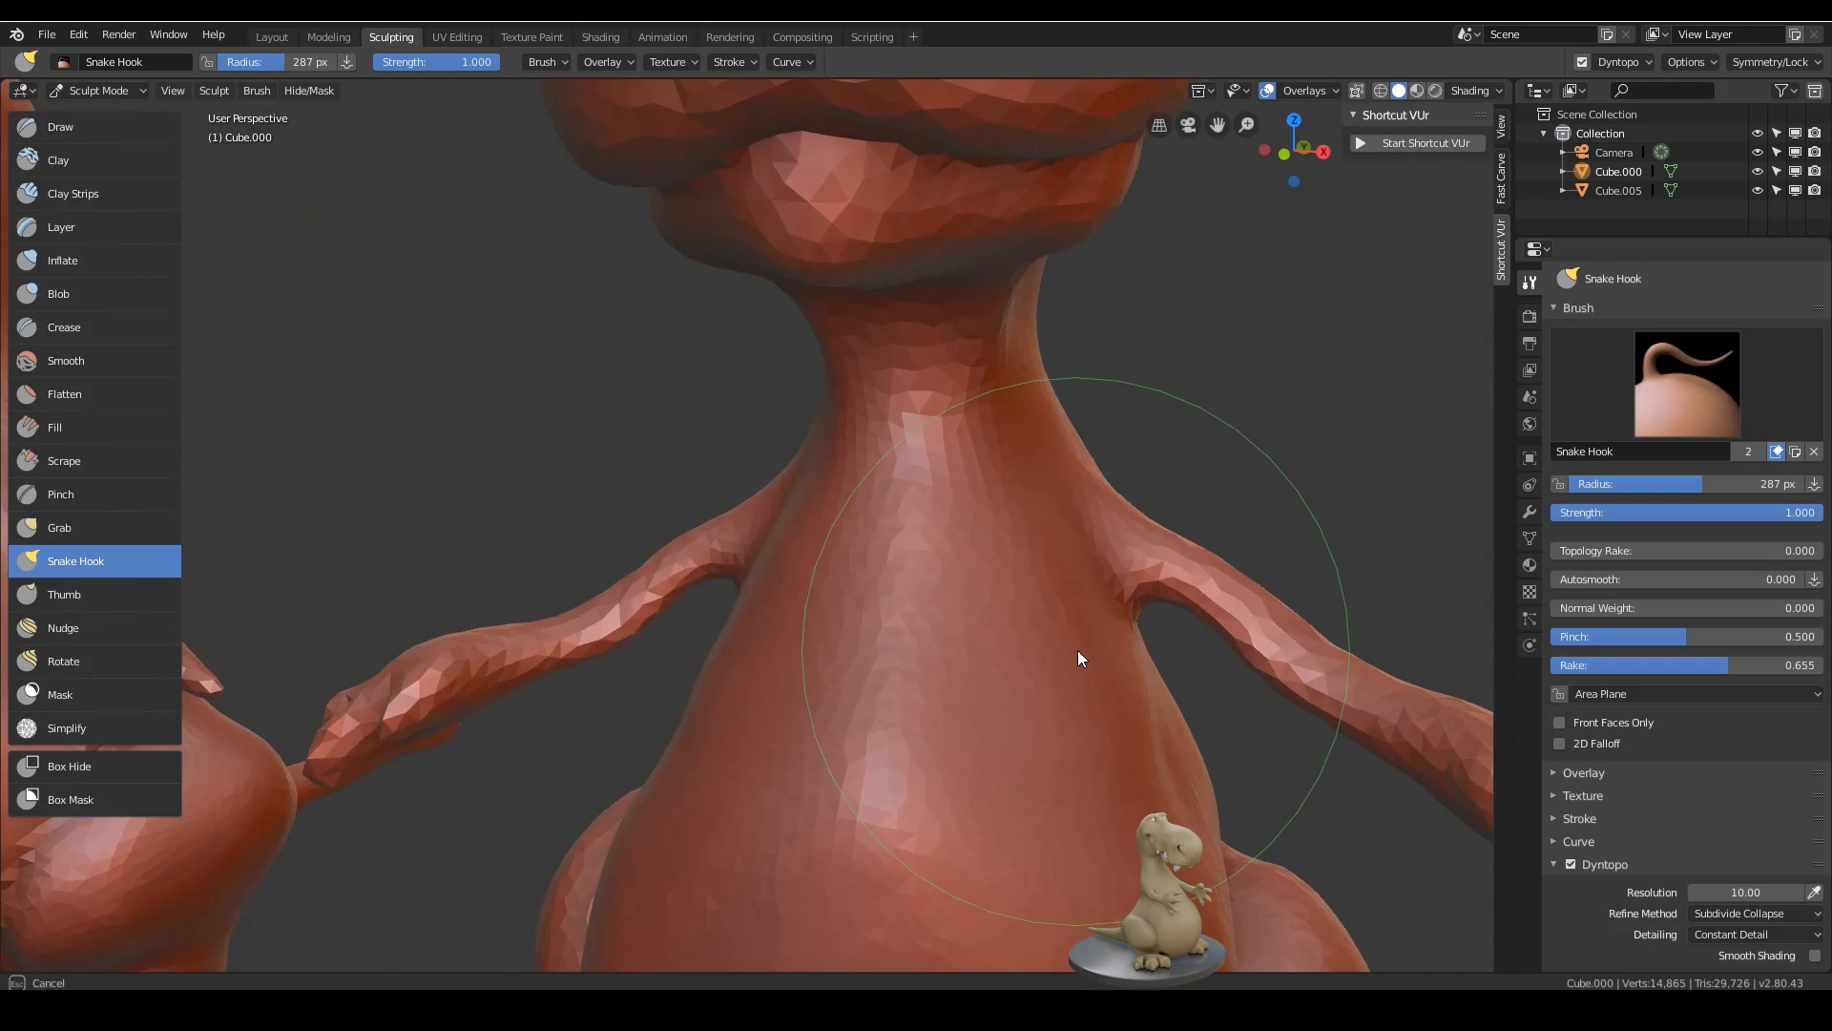
pyautogui.moveTo(953, 683); pyautogui.dragTo(941, 548, button='middle')
pyautogui.scroll(-4, 800, 645)
pyautogui.keyDown('ctrl'); pyautogui.moveTo(800, 637); pyautogui.dragTo(792, 668, button='middle'); pyautogui.keyUp('ctrl')
pyautogui.keyDown('shift'); pyautogui.moveTo(849, 602); pyautogui.dragTo(993, 525, button='middle'); pyautogui.keyUp('shift')
pyautogui.moveTo(916, 535); pyautogui.dragTo(1034, 590, button='middle')
pyautogui.moveTo(1034, 590); pyautogui.dragTo(1030, 577)
pyautogui.scroll(-5, 1034, 582)
pyautogui.moveTo(1034, 584); pyautogui.dragTo(975, 605, button='middle')
pyautogui.scroll(5, 907, 659)
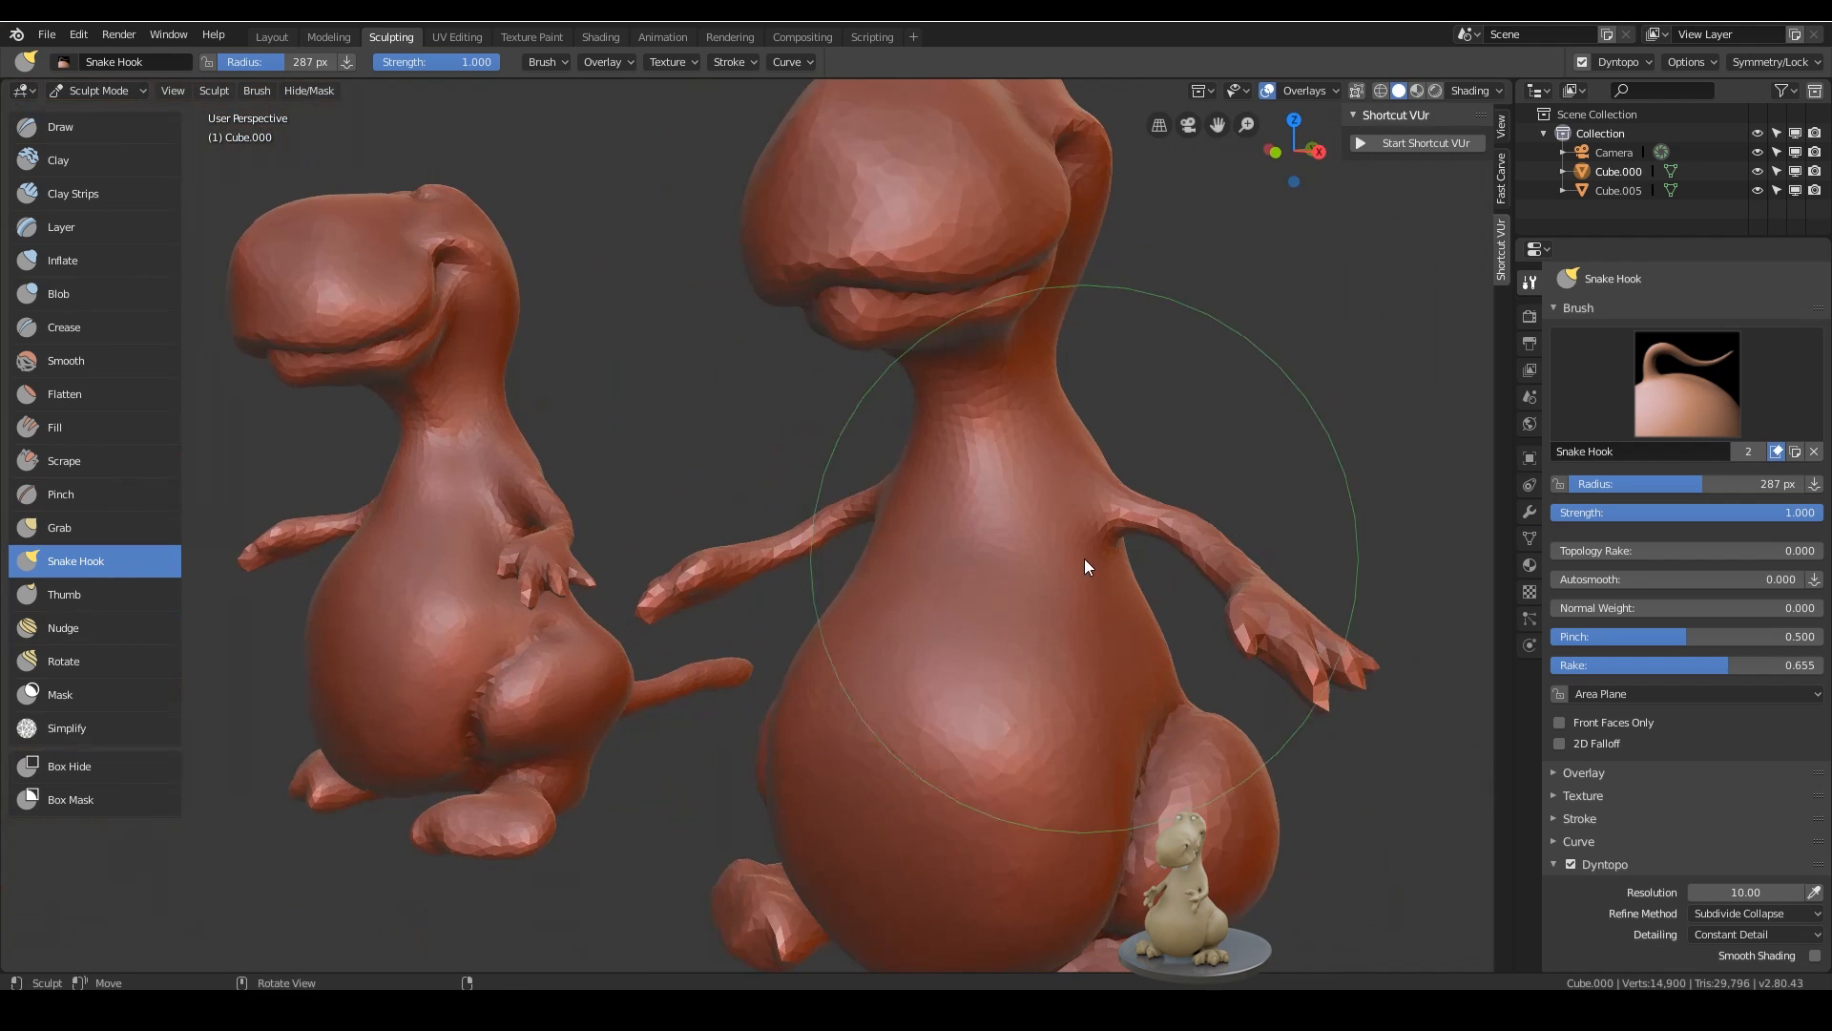
# - Thicken the upper arm near the shoulder with the Inflate brush
pyautogui.moveTo(1084, 558); pyautogui.dragTo(878, 554, button='middle')
pyautogui.moveTo(1002, 468); pyautogui.dragTo(1011, 611, button='middle')
pyautogui.scroll(-5, 1031, 546)
pyautogui.scroll(5, 1012, 611)
pyautogui.click(80, 267)
pyautogui.moveTo(867, 564); pyautogui.dragTo(772, 506, button='middle')
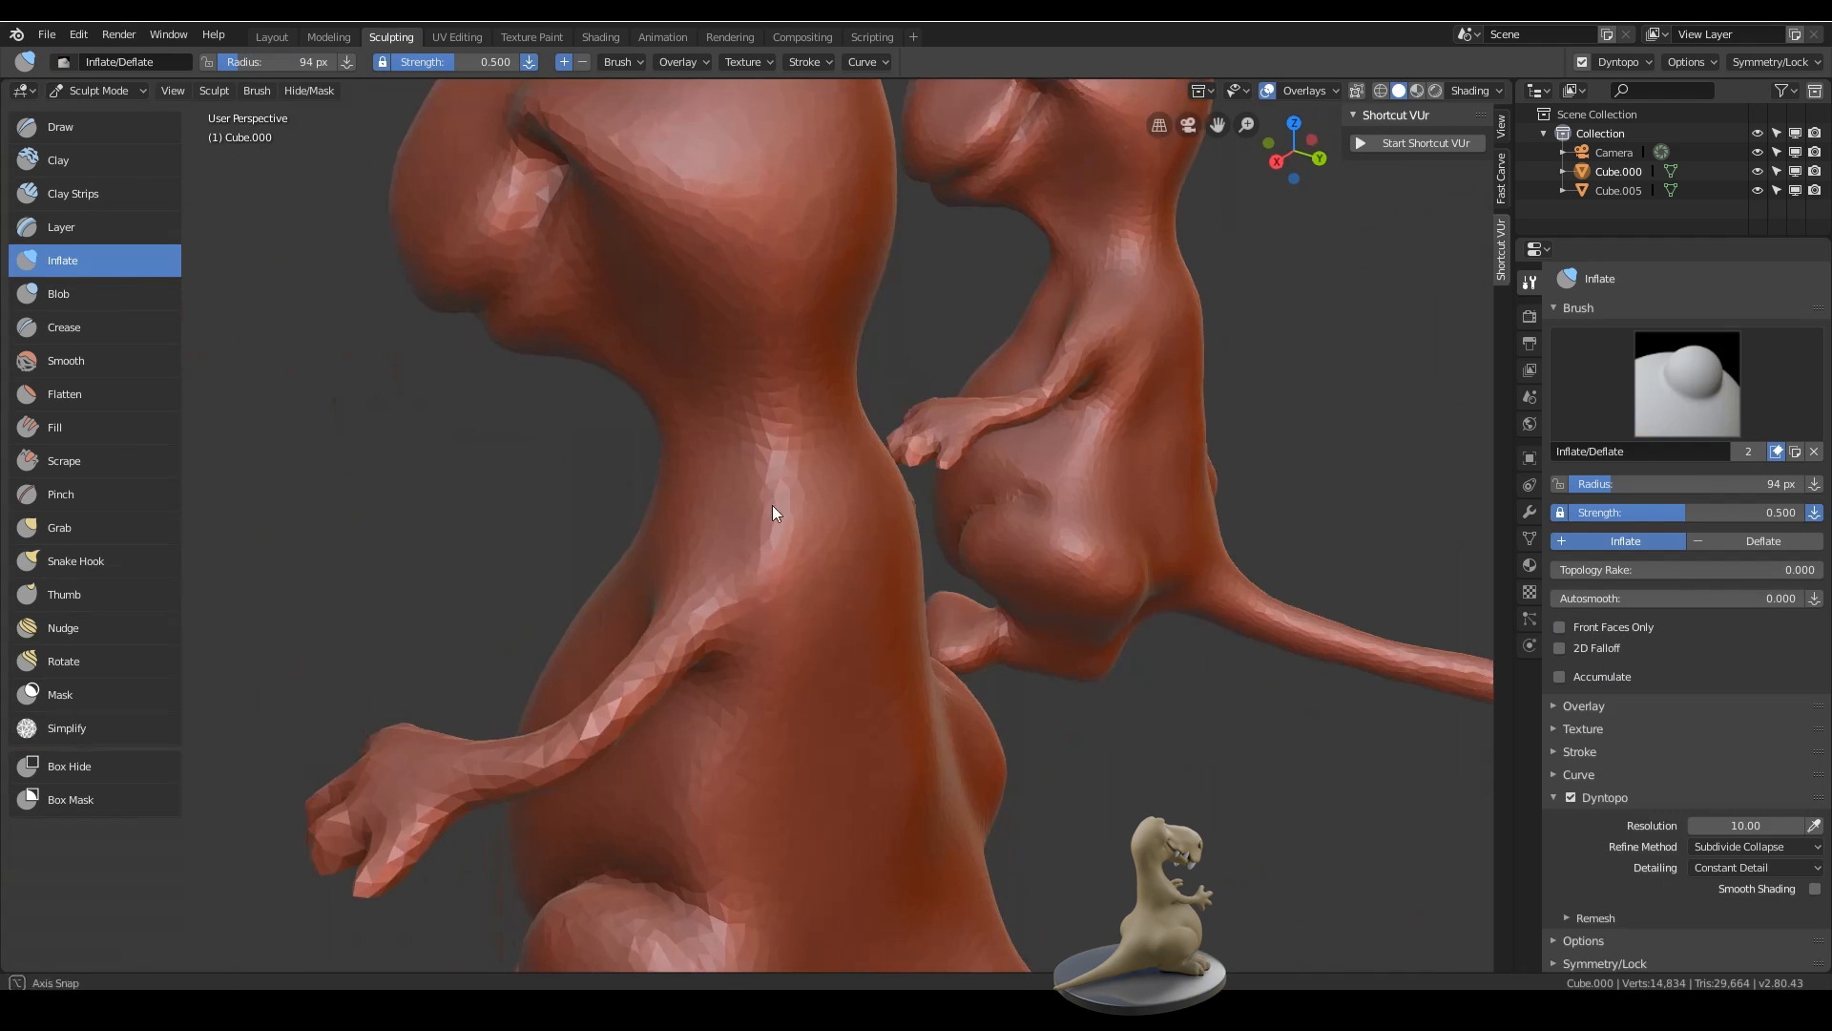
pyautogui.moveTo(821, 588); pyautogui.dragTo(1051, 567, button='middle')
pyautogui.moveTo(1056, 569); pyautogui.dragTo(1059, 563)
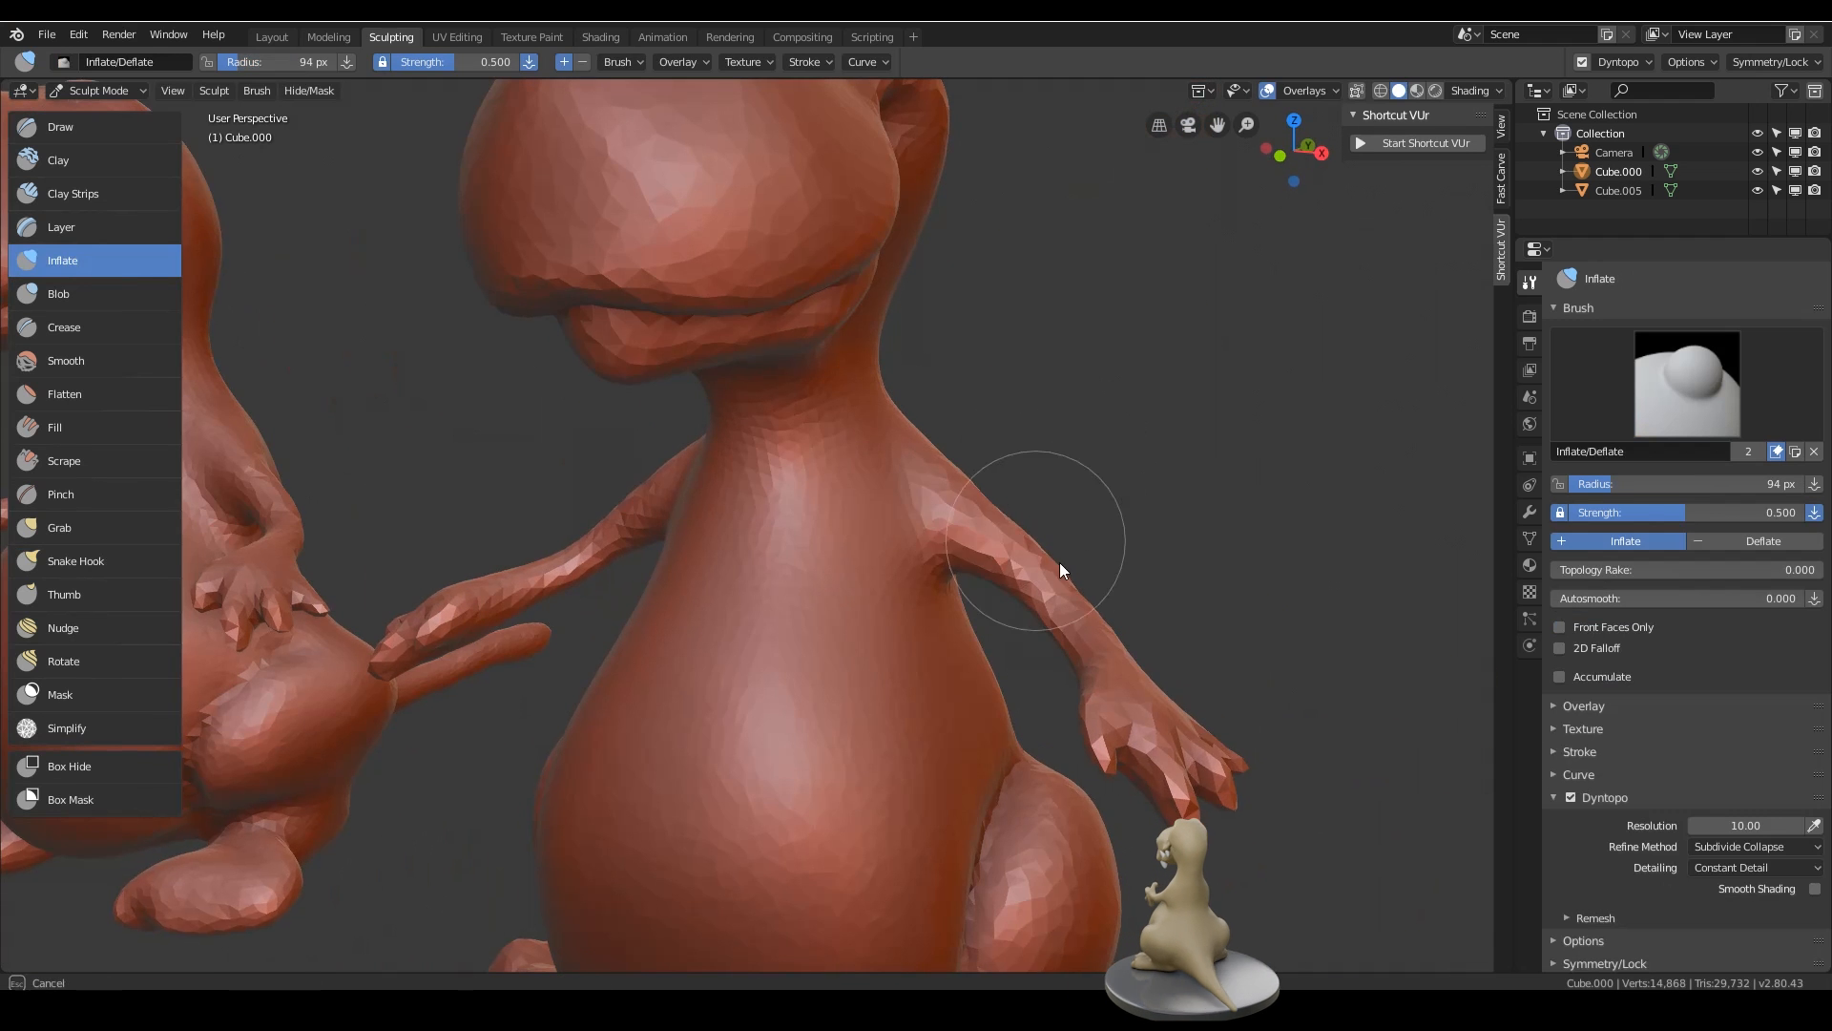
# - Switch to Snake Hook with a 179 px radius and reshape the contour of the back
pyautogui.scroll(-5, 1050, 610)
pyautogui.moveTo(987, 713)
pyautogui.mouseDown(button='middle')
pyautogui.moveTo(1094, 567)
pyautogui.moveTo(965, 615)
pyautogui.moveTo(1097, 592)
pyautogui.mouseUp(button='middle')
pyautogui.moveTo(885, 555)
pyautogui.mouseDown(button='middle')
pyautogui.moveTo(905, 592)
pyautogui.moveTo(1040, 537)
pyautogui.moveTo(955, 620)
pyautogui.moveTo(908, 524)
pyautogui.moveTo(875, 507)
pyautogui.moveTo(1053, 558)
pyautogui.moveTo(890, 531)
pyautogui.mouseUp(button='middle')
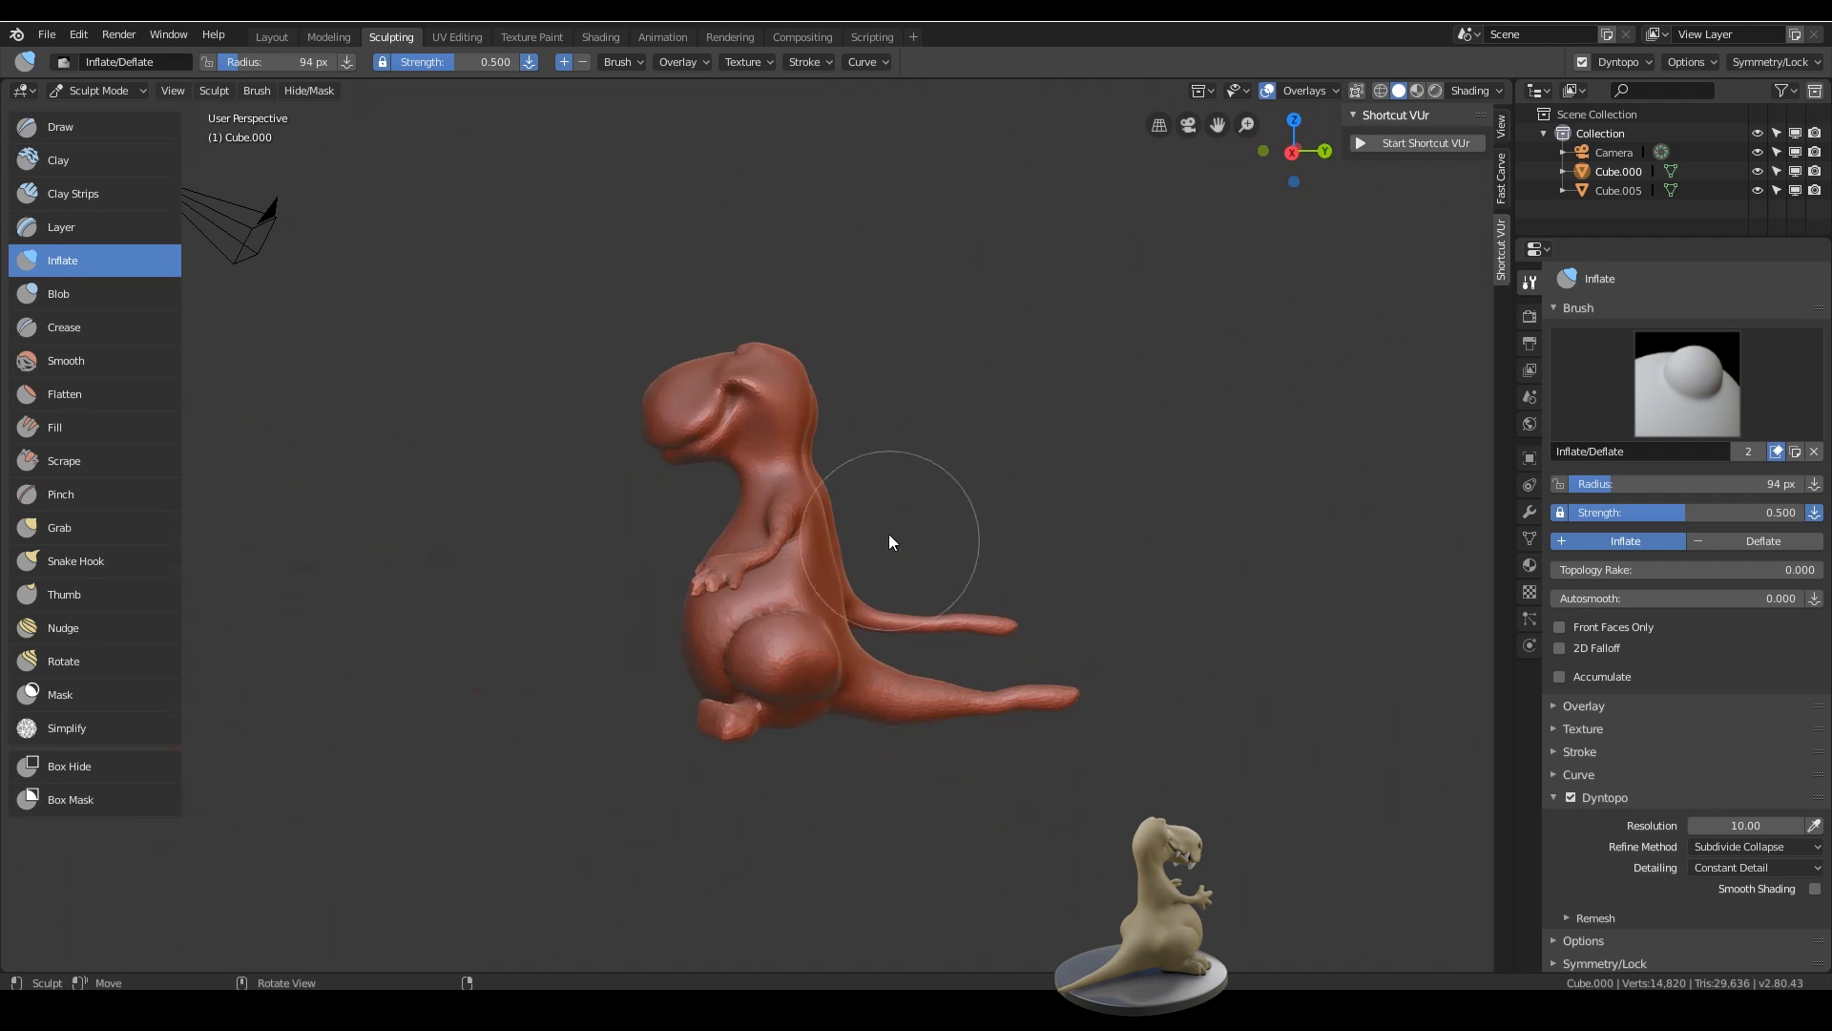
pyautogui.moveTo(981, 655)
pyautogui.mouseDown(button='middle')
pyautogui.moveTo(943, 649)
pyautogui.moveTo(966, 591)
pyautogui.mouseUp(button='middle')
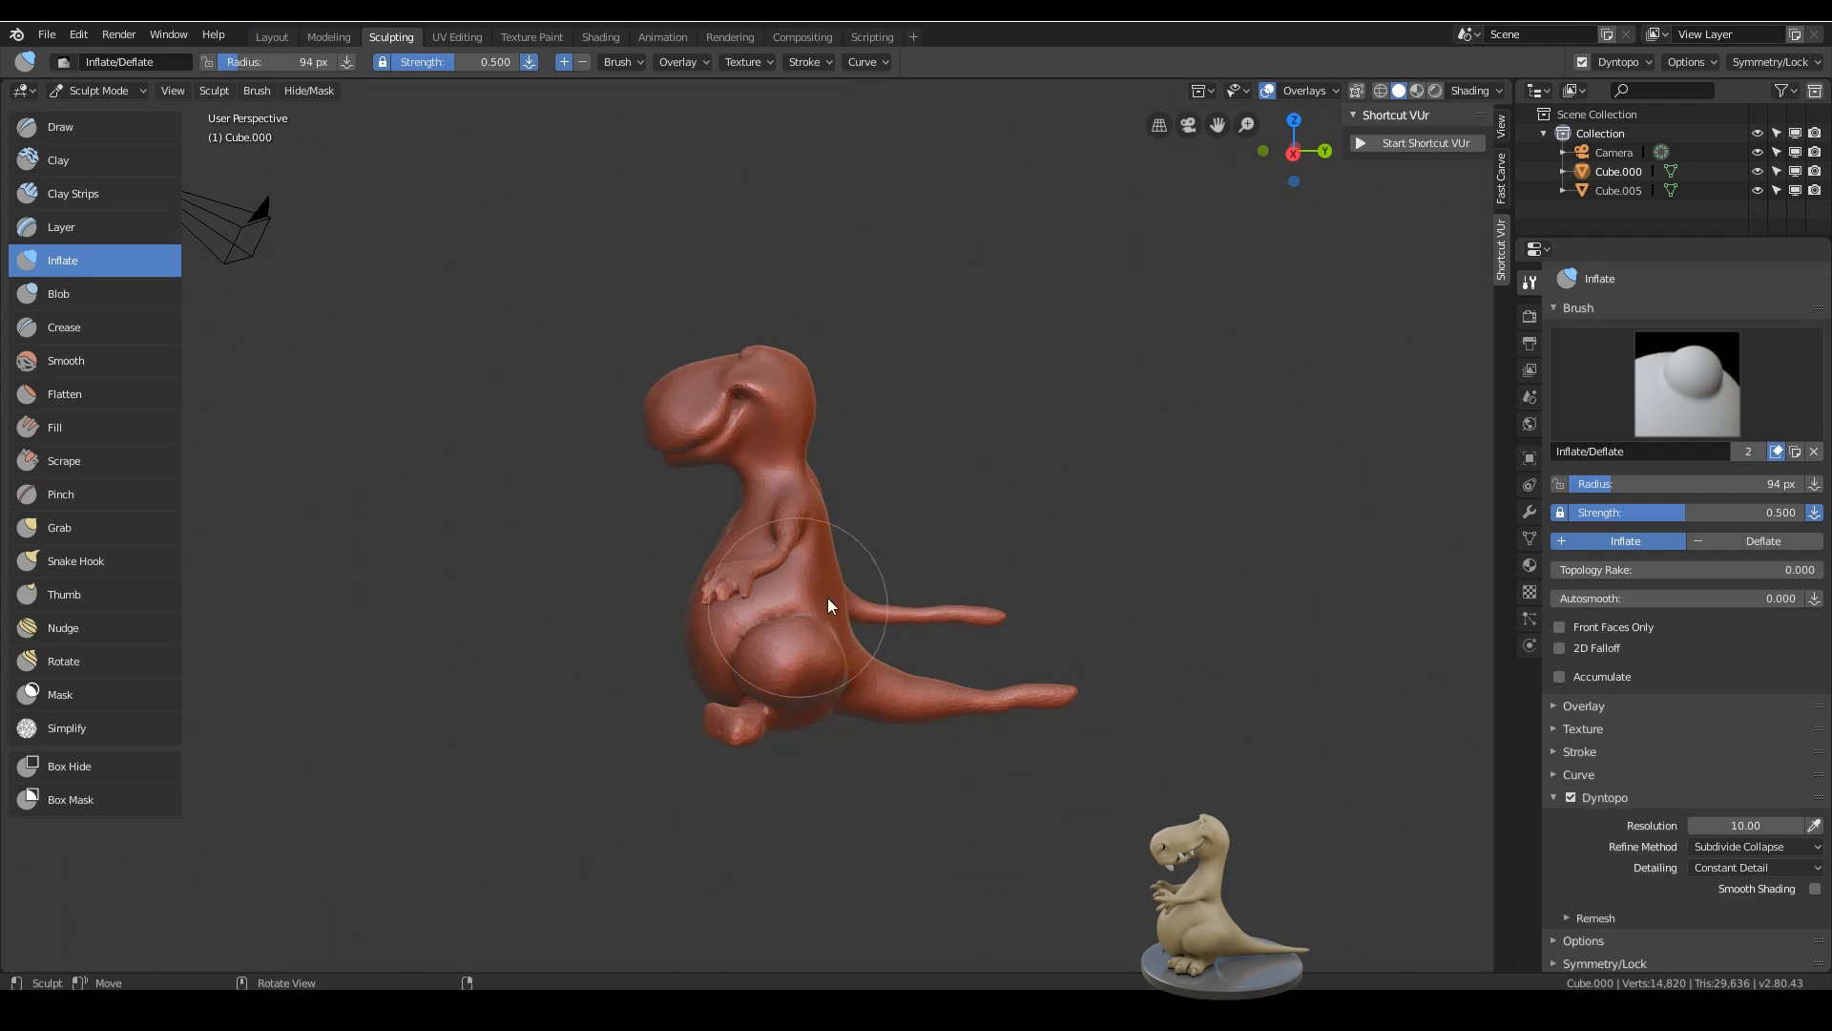
pyautogui.moveTo(828, 598)
pyautogui.mouseDown(button='middle')
pyautogui.moveTo(877, 616)
pyautogui.moveTo(769, 370)
pyautogui.mouseUp(button='middle')
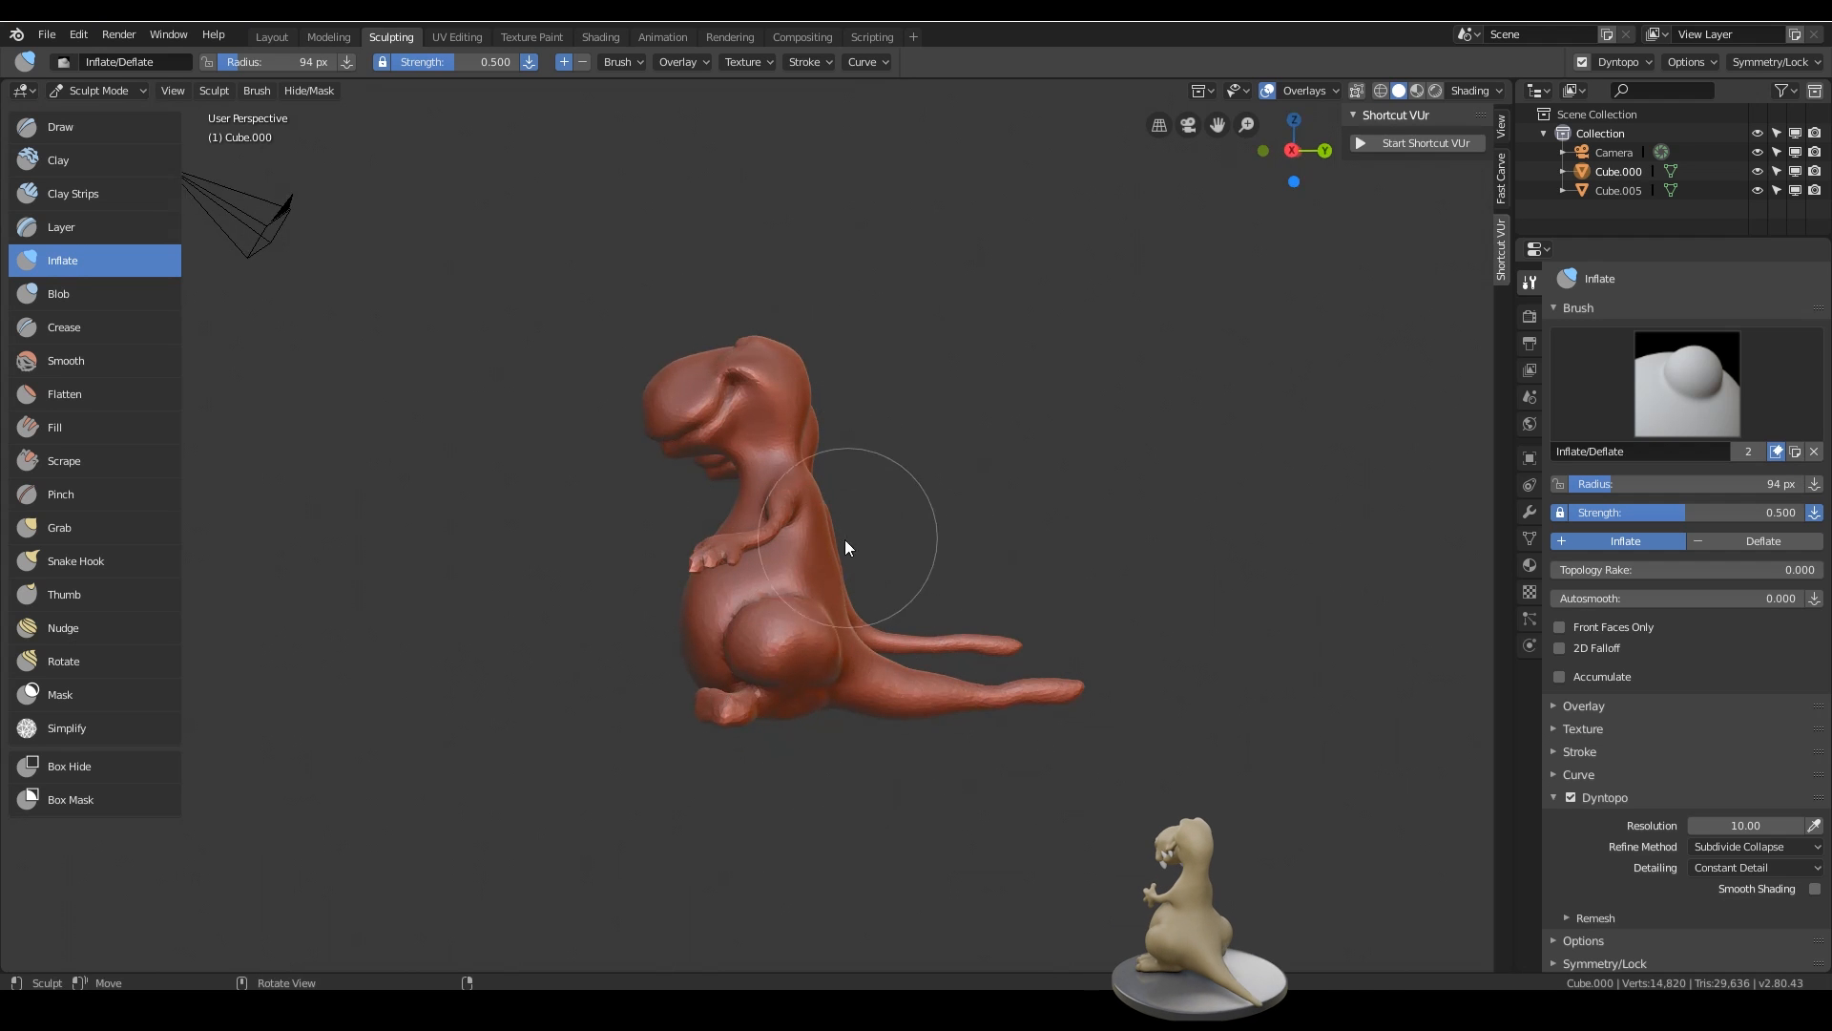
pyautogui.click(86, 560)
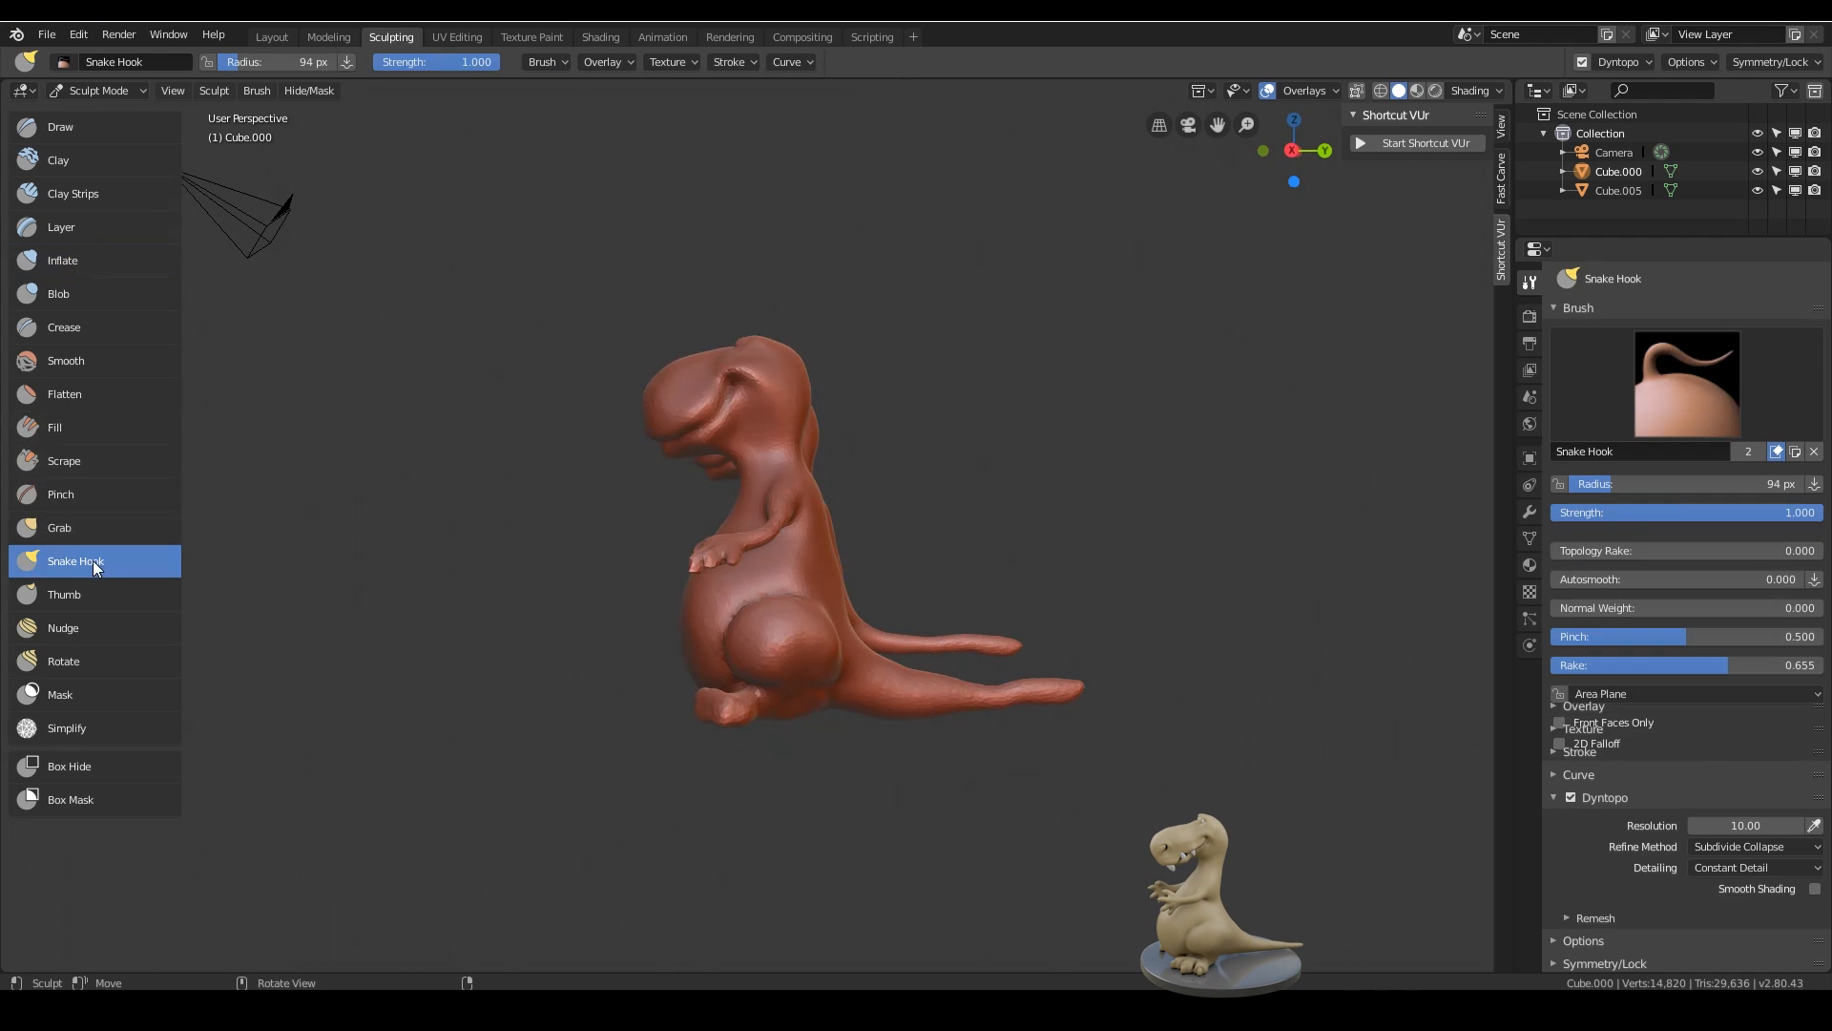
pyautogui.scroll(5, 892, 534)
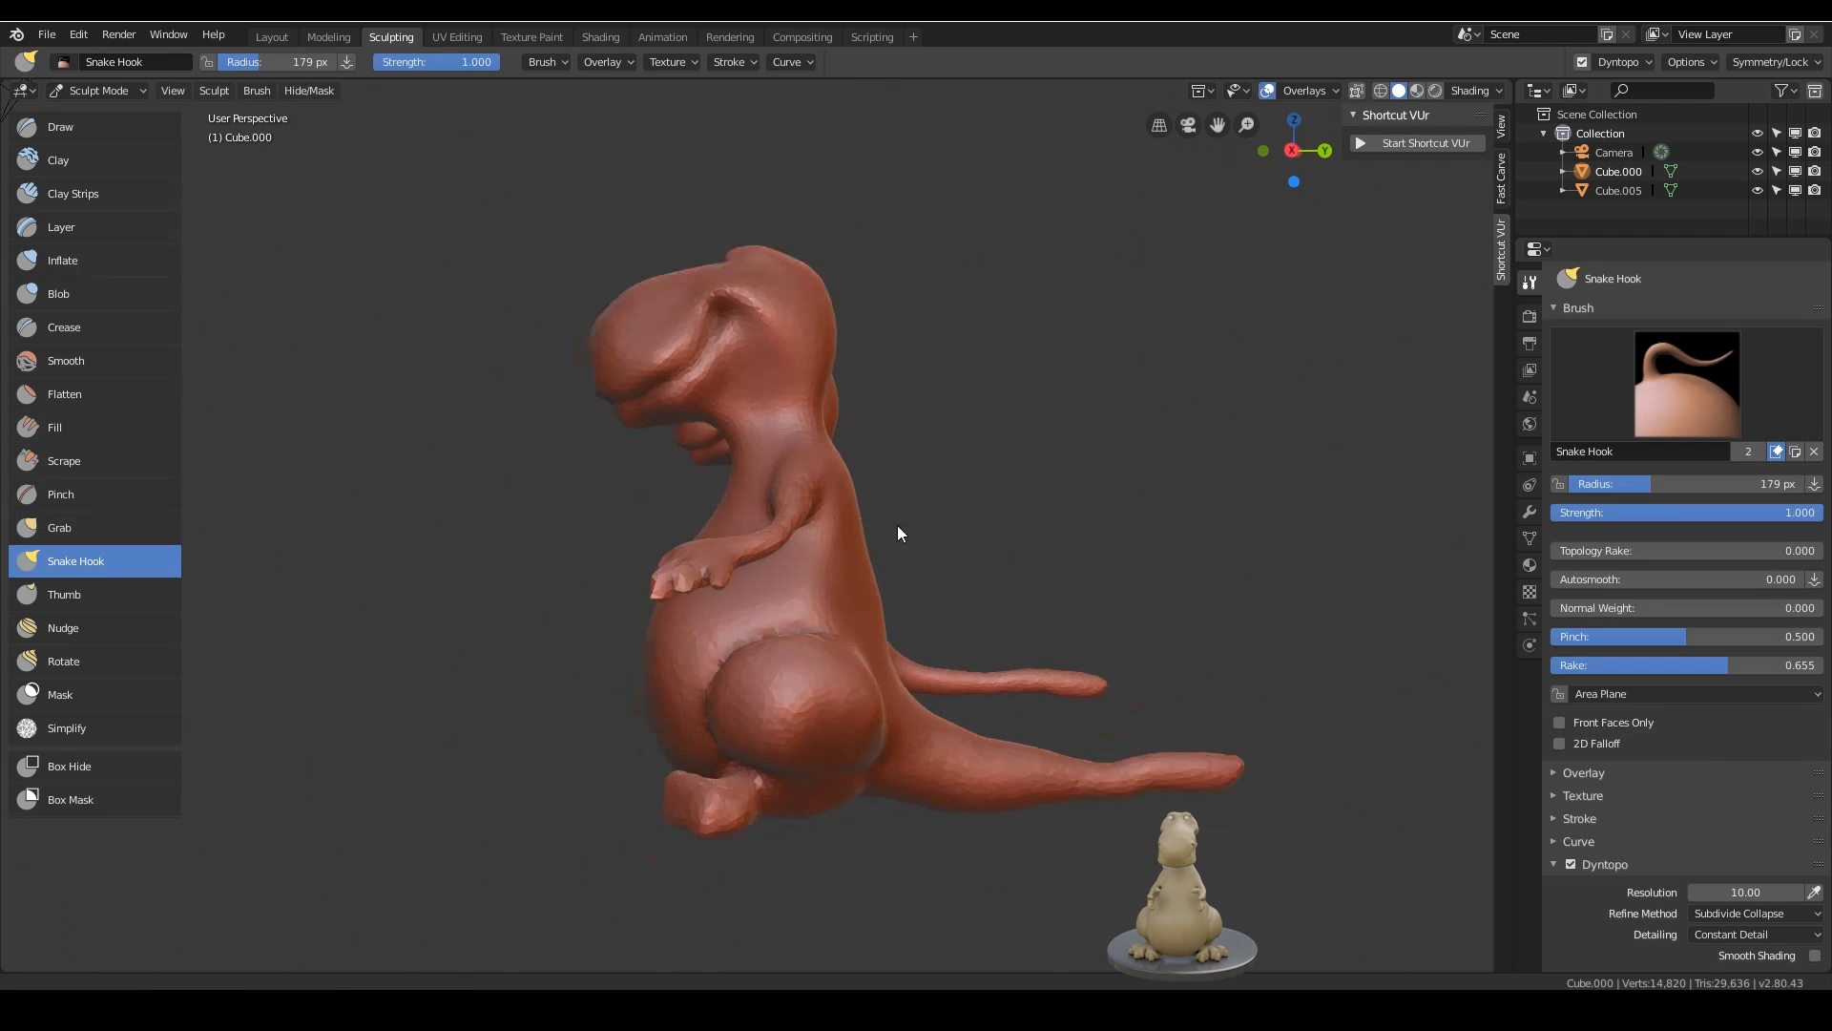
pyautogui.moveTo(915, 462)
pyautogui.mouseDown()
pyautogui.moveTo(913, 395)
pyautogui.moveTo(869, 375)
pyautogui.mouseUp()
pyautogui.moveTo(901, 513); pyautogui.dragTo(891, 515)
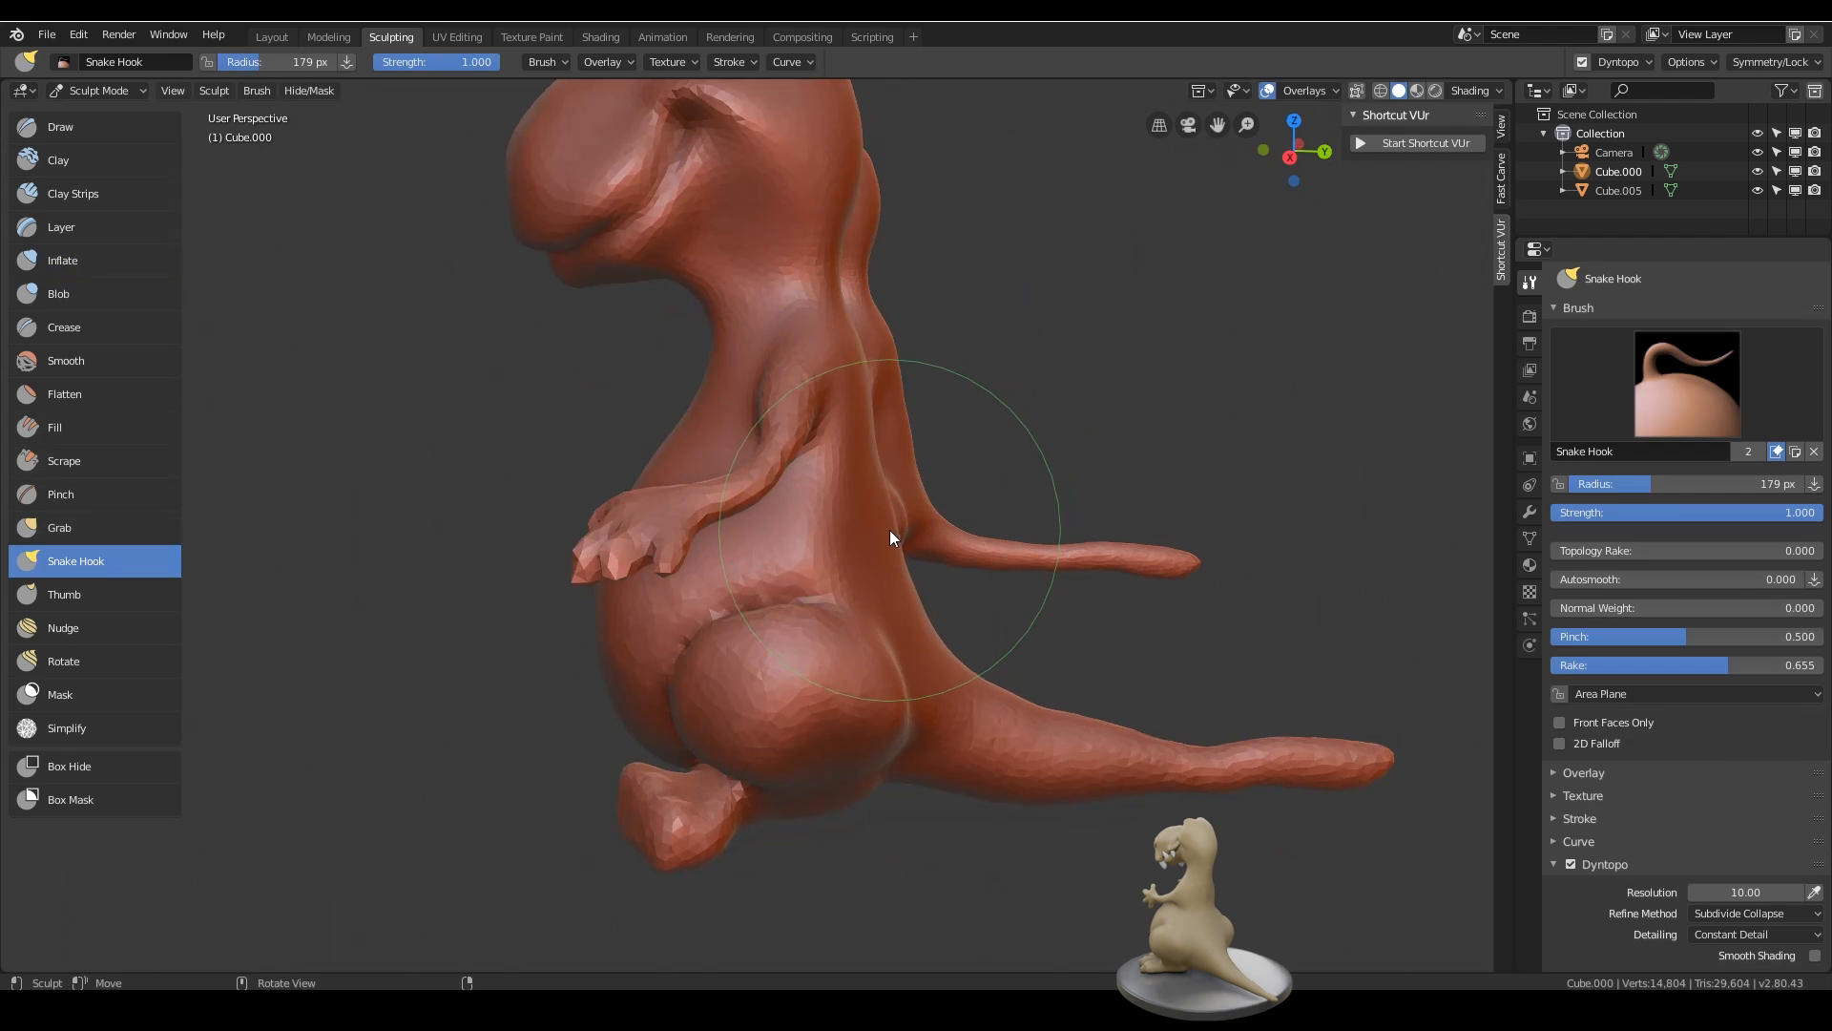
# - Set the Snake Hook radius to 377 px, lift the belly slightly and adjust the back of the neck
pyautogui.moveTo(872, 548); pyautogui.dragTo(898, 526, button='middle')
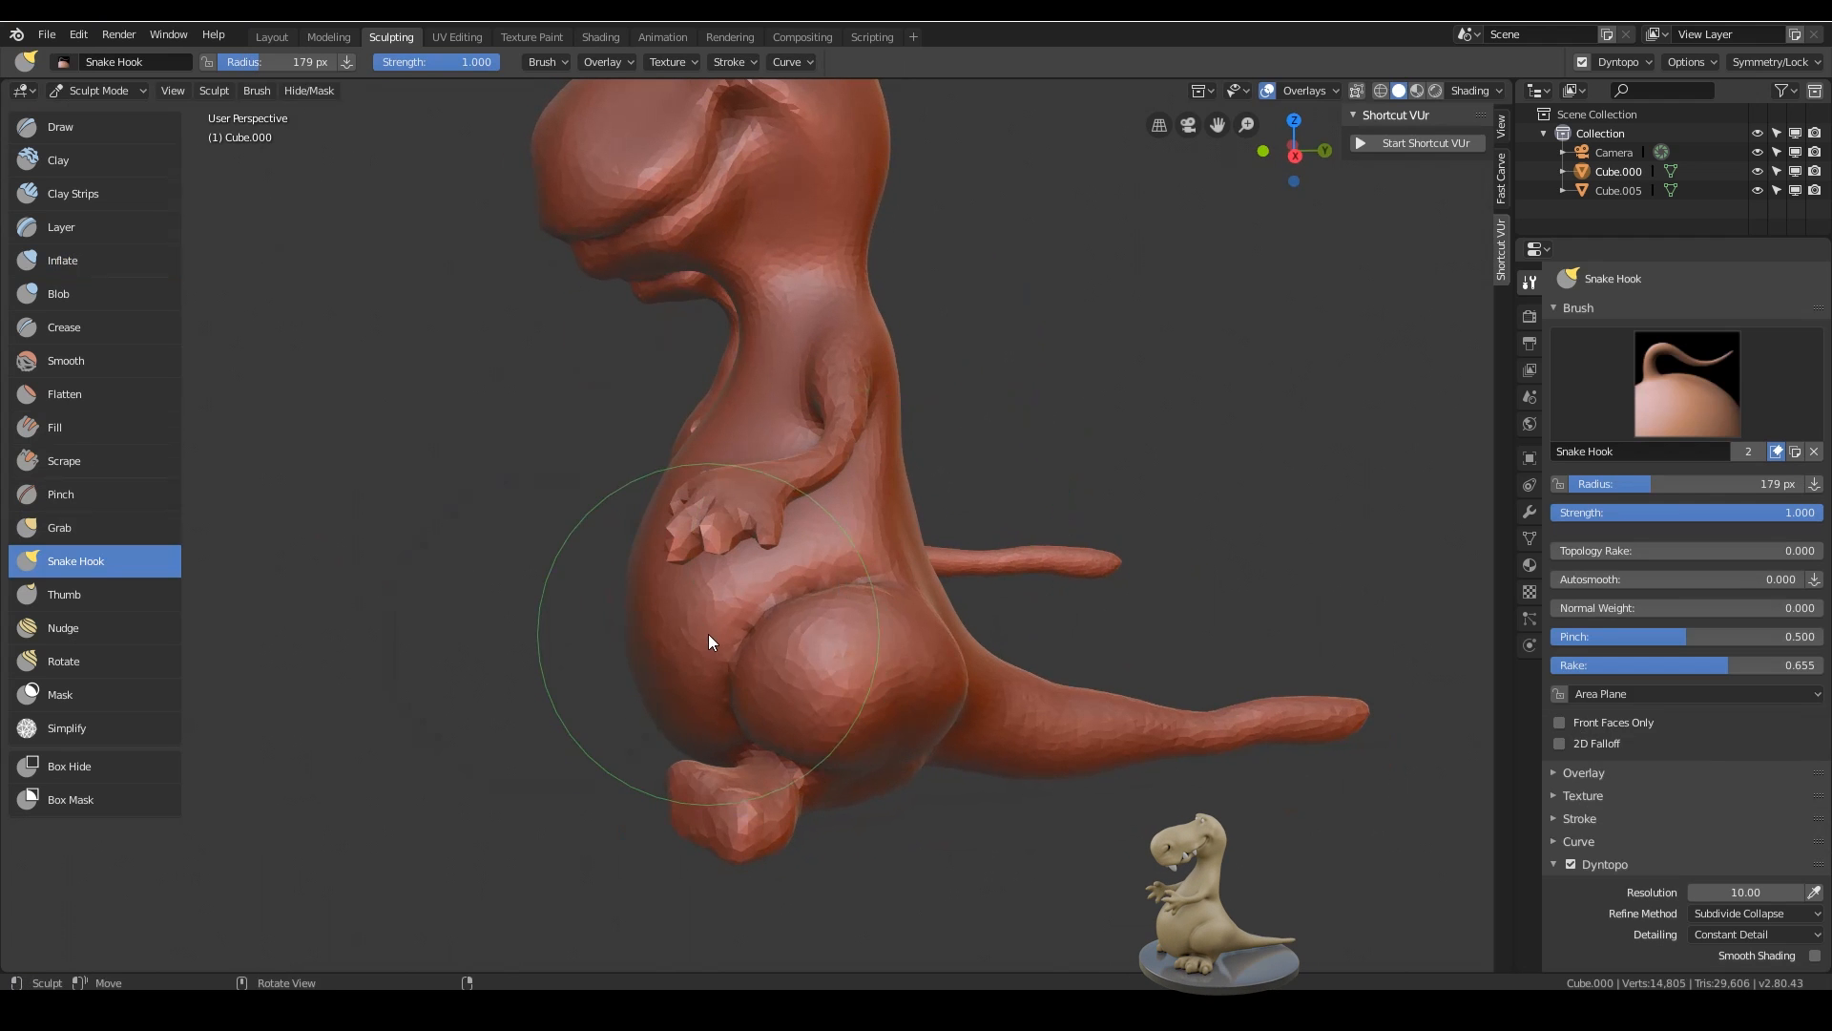
pyautogui.press('f')
pyautogui.click(895, 614)
pyautogui.moveTo(743, 596); pyautogui.dragTo(769, 599, button='middle')
pyautogui.moveTo(718, 653); pyautogui.dragTo(718, 634)
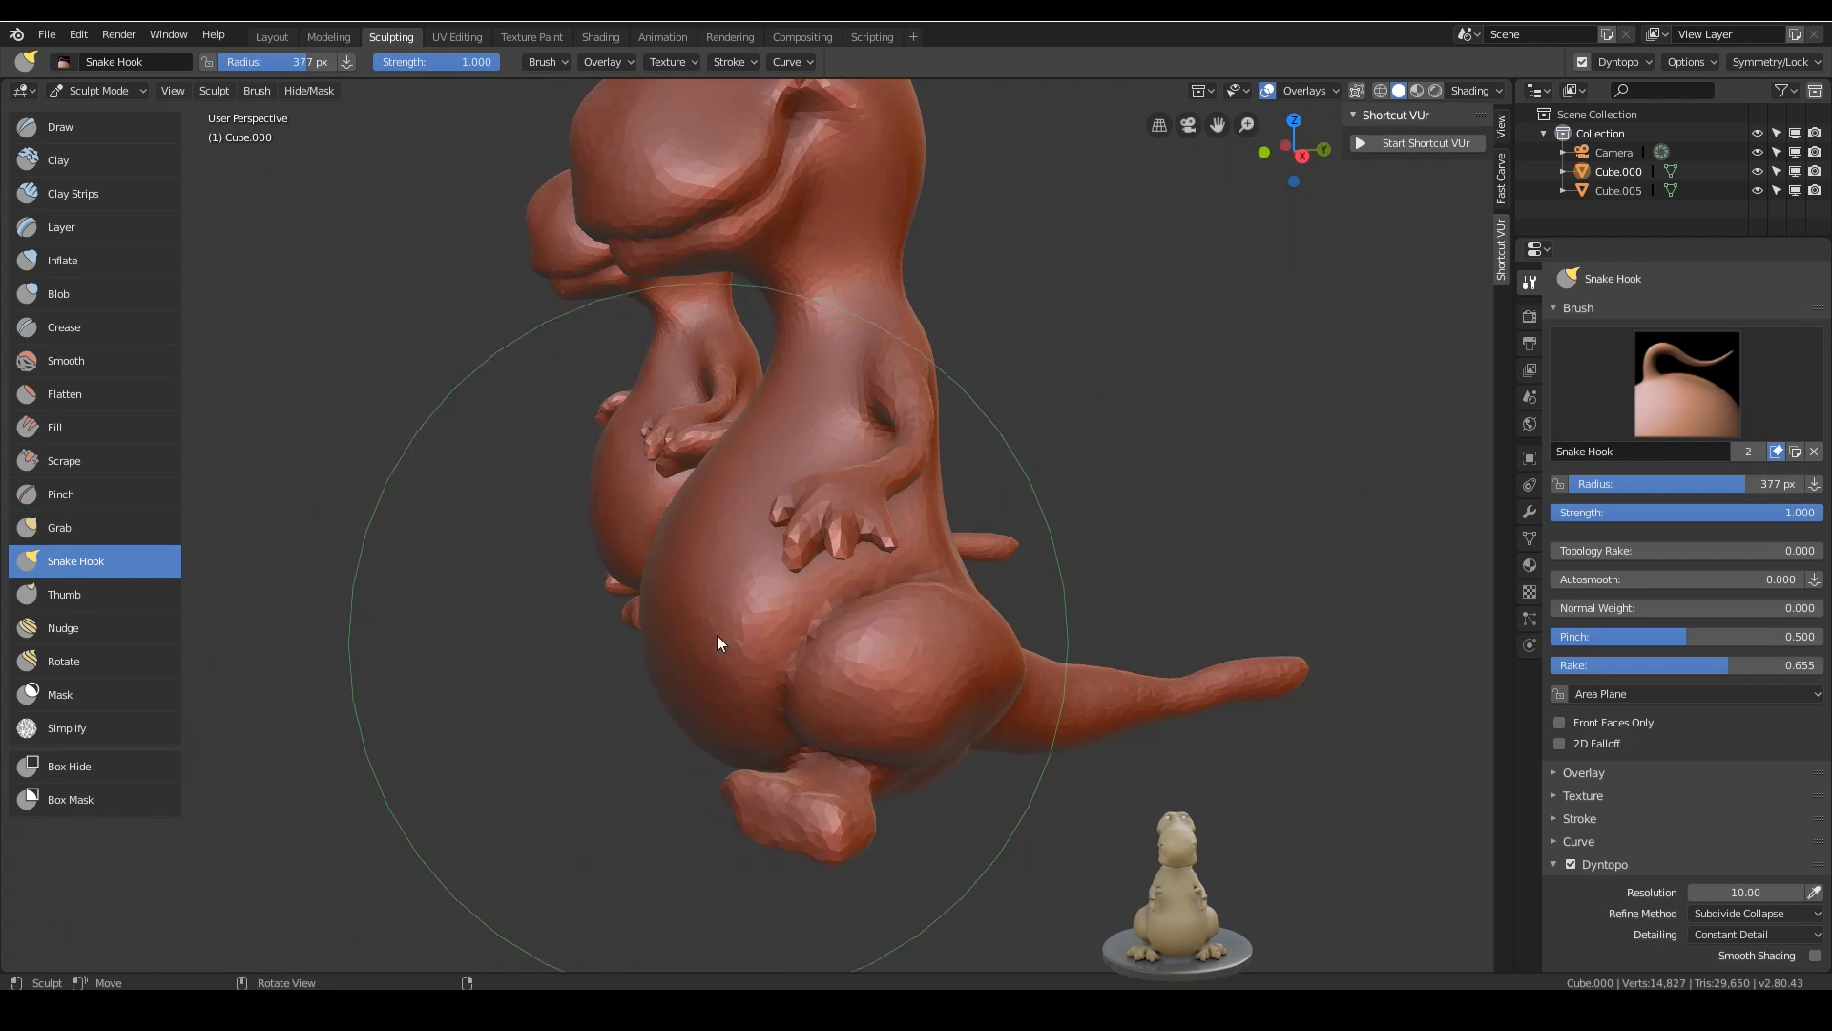
pyautogui.moveTo(718, 634)
pyautogui.mouseDown(button='middle')
pyautogui.moveTo(861, 542)
pyautogui.moveTo(909, 564)
pyautogui.mouseUp(button='middle')
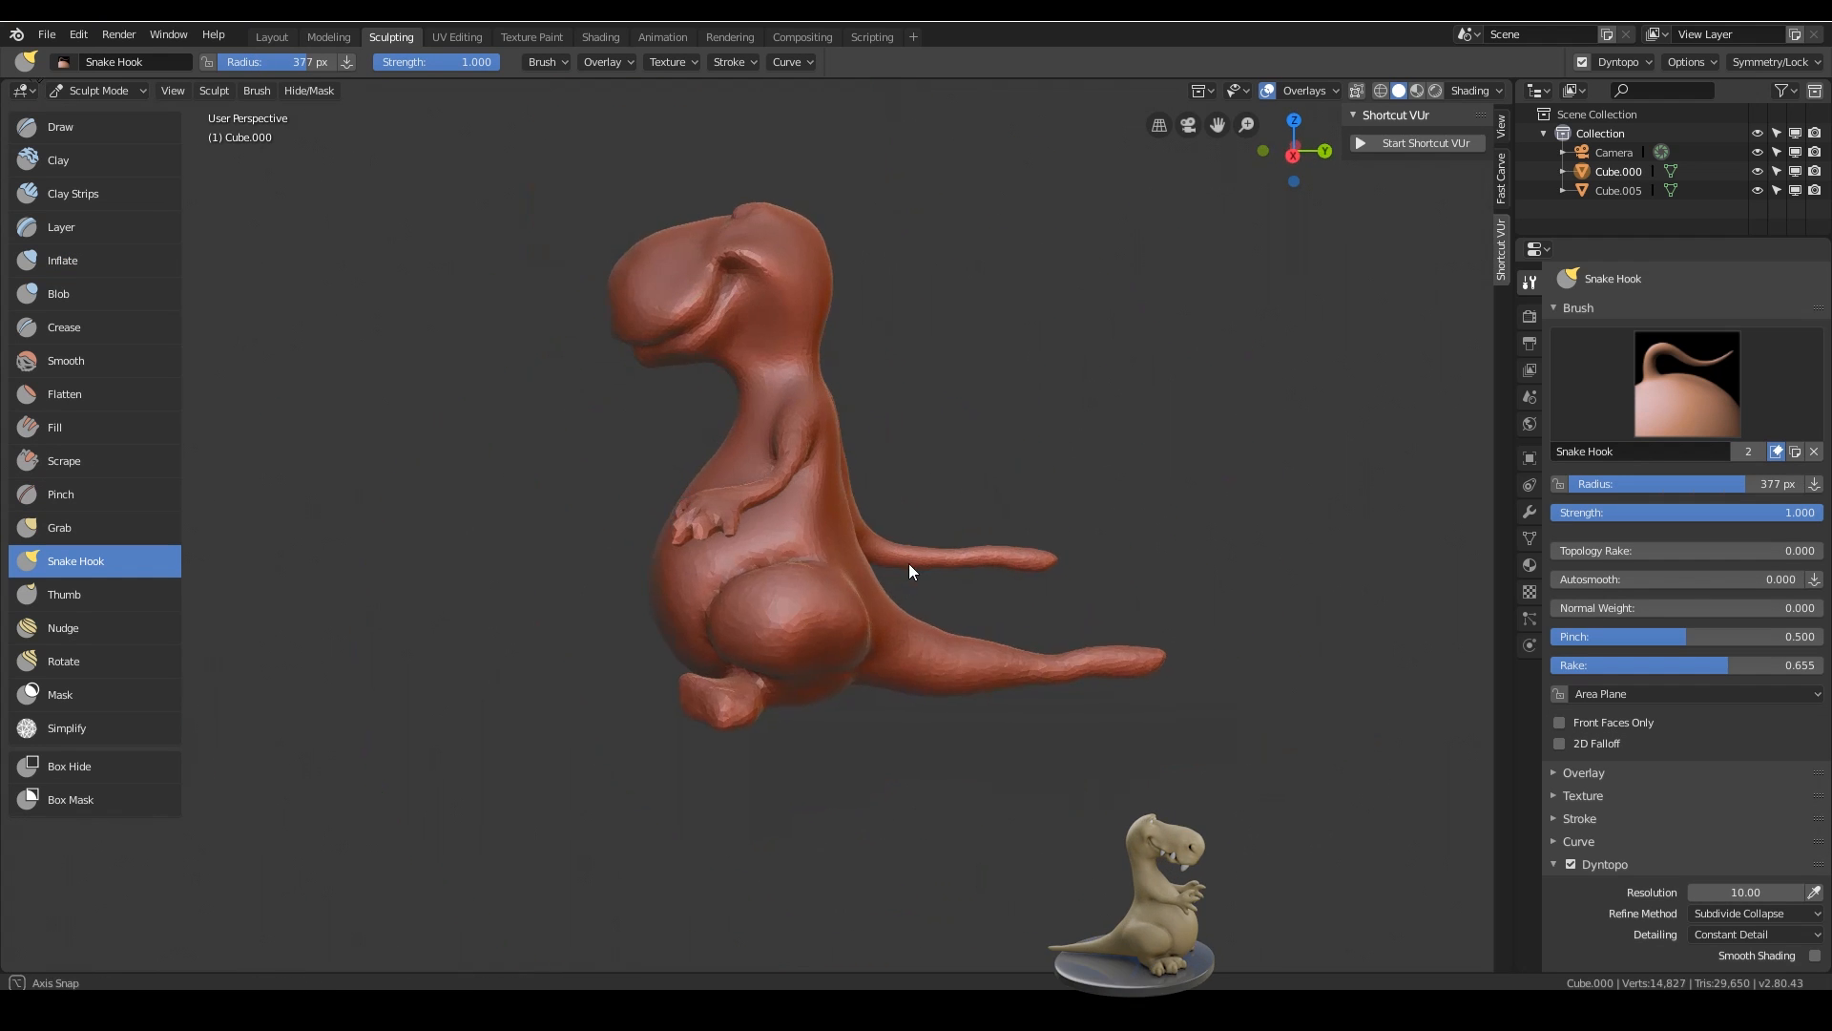
pyautogui.moveTo(975, 376)
pyautogui.mouseDown(button='middle')
pyautogui.moveTo(873, 478)
pyautogui.moveTo(874, 537)
pyautogui.moveTo(1079, 540)
pyautogui.moveTo(907, 565)
pyautogui.moveTo(723, 329)
pyautogui.mouseUp(button='middle')
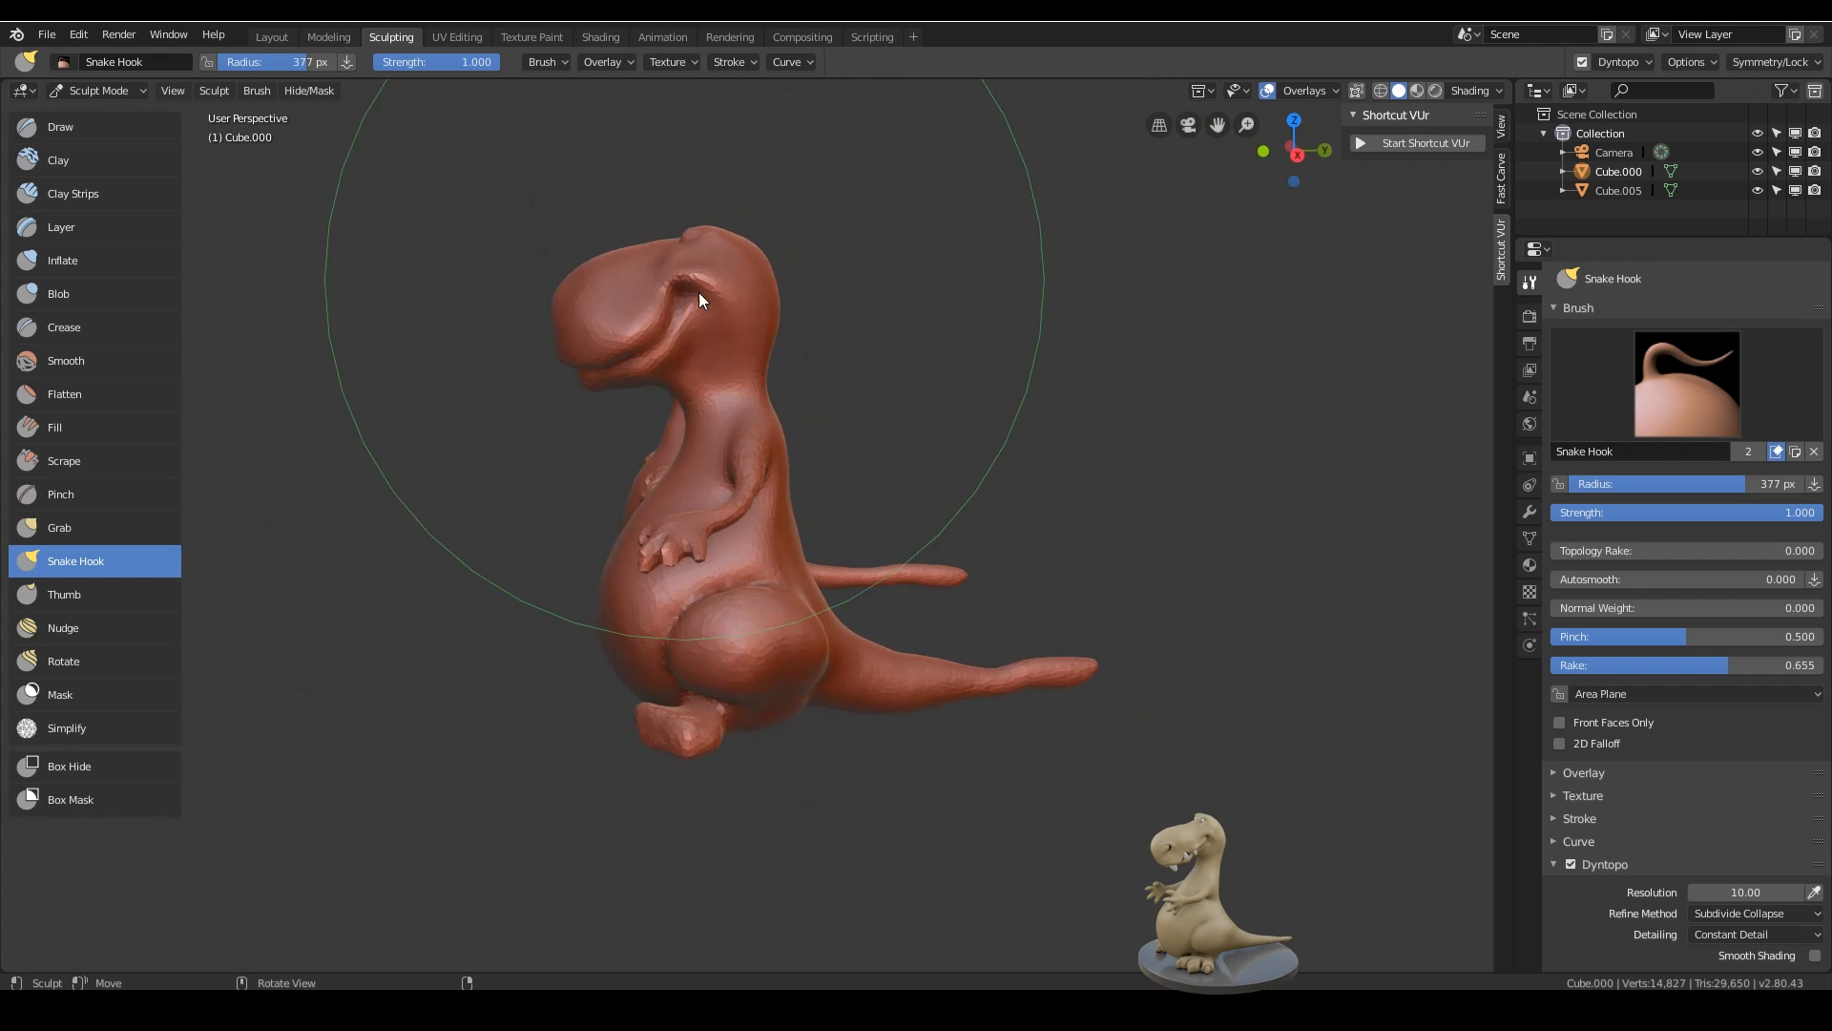
pyautogui.moveTo(926, 485)
pyautogui.mouseDown(button='middle')
pyautogui.moveTo(832, 544)
pyautogui.moveTo(832, 387)
pyautogui.moveTo(775, 366)
pyautogui.mouseUp(button='middle')
pyautogui.moveTo(769, 362); pyautogui.dragTo(832, 608)
# - Set the Snake Hook radius to 236 px and reshape the rump and lower leg from underneath and behind
pyautogui.moveTo(832, 609)
pyautogui.keyDown('ctrl'); pyautogui.mouseDown(button='middle')
pyautogui.moveTo(953, 643)
pyautogui.moveTo(940, 726)
pyautogui.mouseUp(button='middle'); pyautogui.keyUp('ctrl')
pyautogui.moveTo(940, 725)
pyautogui.mouseDown(button='middle')
pyautogui.moveTo(904, 657)
pyautogui.moveTo(839, 644)
pyautogui.moveTo(884, 439)
pyautogui.mouseUp(button='middle')
pyautogui.press('f')
pyautogui.click(889, 519)
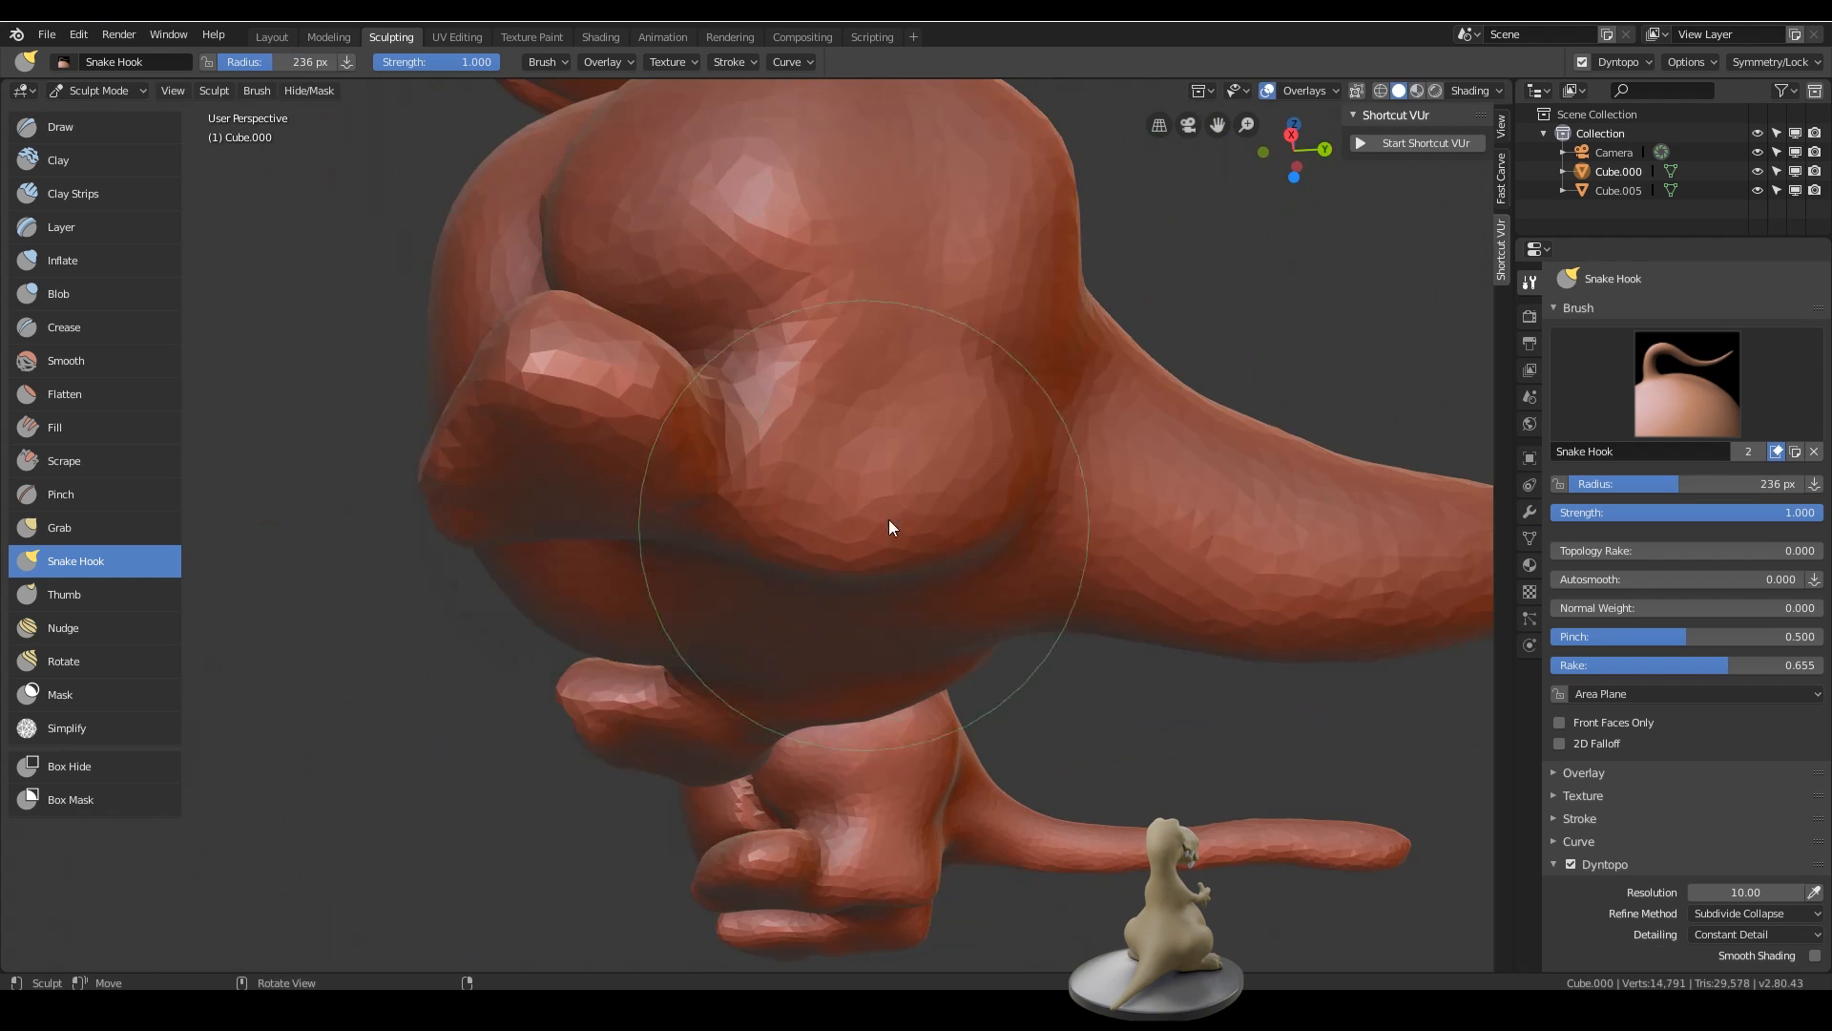
pyautogui.moveTo(890, 519); pyautogui.dragTo(926, 489)
pyautogui.moveTo(925, 489)
pyautogui.mouseDown(button='middle')
pyautogui.moveTo(1067, 450)
pyautogui.moveTo(1098, 401)
pyautogui.mouseUp(button='middle')
pyautogui.moveTo(1098, 458); pyautogui.dragTo(1075, 508)
pyautogui.moveTo(1076, 511)
pyautogui.mouseDown(button='middle')
pyautogui.moveTo(889, 443)
pyautogui.moveTo(960, 626)
pyautogui.moveTo(926, 645)
pyautogui.moveTo(910, 611)
pyautogui.moveTo(1023, 493)
pyautogui.moveTo(1039, 543)
pyautogui.moveTo(988, 615)
pyautogui.moveTo(1019, 603)
pyautogui.moveTo(974, 595)
pyautogui.mouseUp(button='middle')
pyautogui.keyDown('ctrl'); pyautogui.moveTo(973, 595); pyautogui.dragTo(859, 363, button='middle'); pyautogui.keyUp('ctrl')
pyautogui.moveTo(699, 347); pyautogui.dragTo(663, 380)
pyautogui.moveTo(668, 381)
pyautogui.mouseDown(button='middle')
pyautogui.moveTo(1174, 508)
pyautogui.moveTo(1050, 621)
pyautogui.moveTo(835, 628)
pyautogui.mouseUp(button='middle')
# - Push the line of the back inward and adjust the side of the body with Snake Hook
pyautogui.scroll(-4, 1031, 630)
pyautogui.scroll(3, 907, 552)
pyautogui.moveTo(907, 552); pyautogui.dragTo(867, 546)
pyautogui.moveTo(866, 545)
pyautogui.mouseDown(button='middle')
pyautogui.moveTo(1002, 455)
pyautogui.moveTo(1092, 449)
pyautogui.moveTo(748, 620)
pyautogui.moveTo(761, 554)
pyautogui.mouseUp(button='middle')
pyautogui.scroll(3, 890, 535)
pyautogui.moveTo(765, 601); pyautogui.dragTo(773, 615)
pyautogui.scroll(-4, 894, 640)
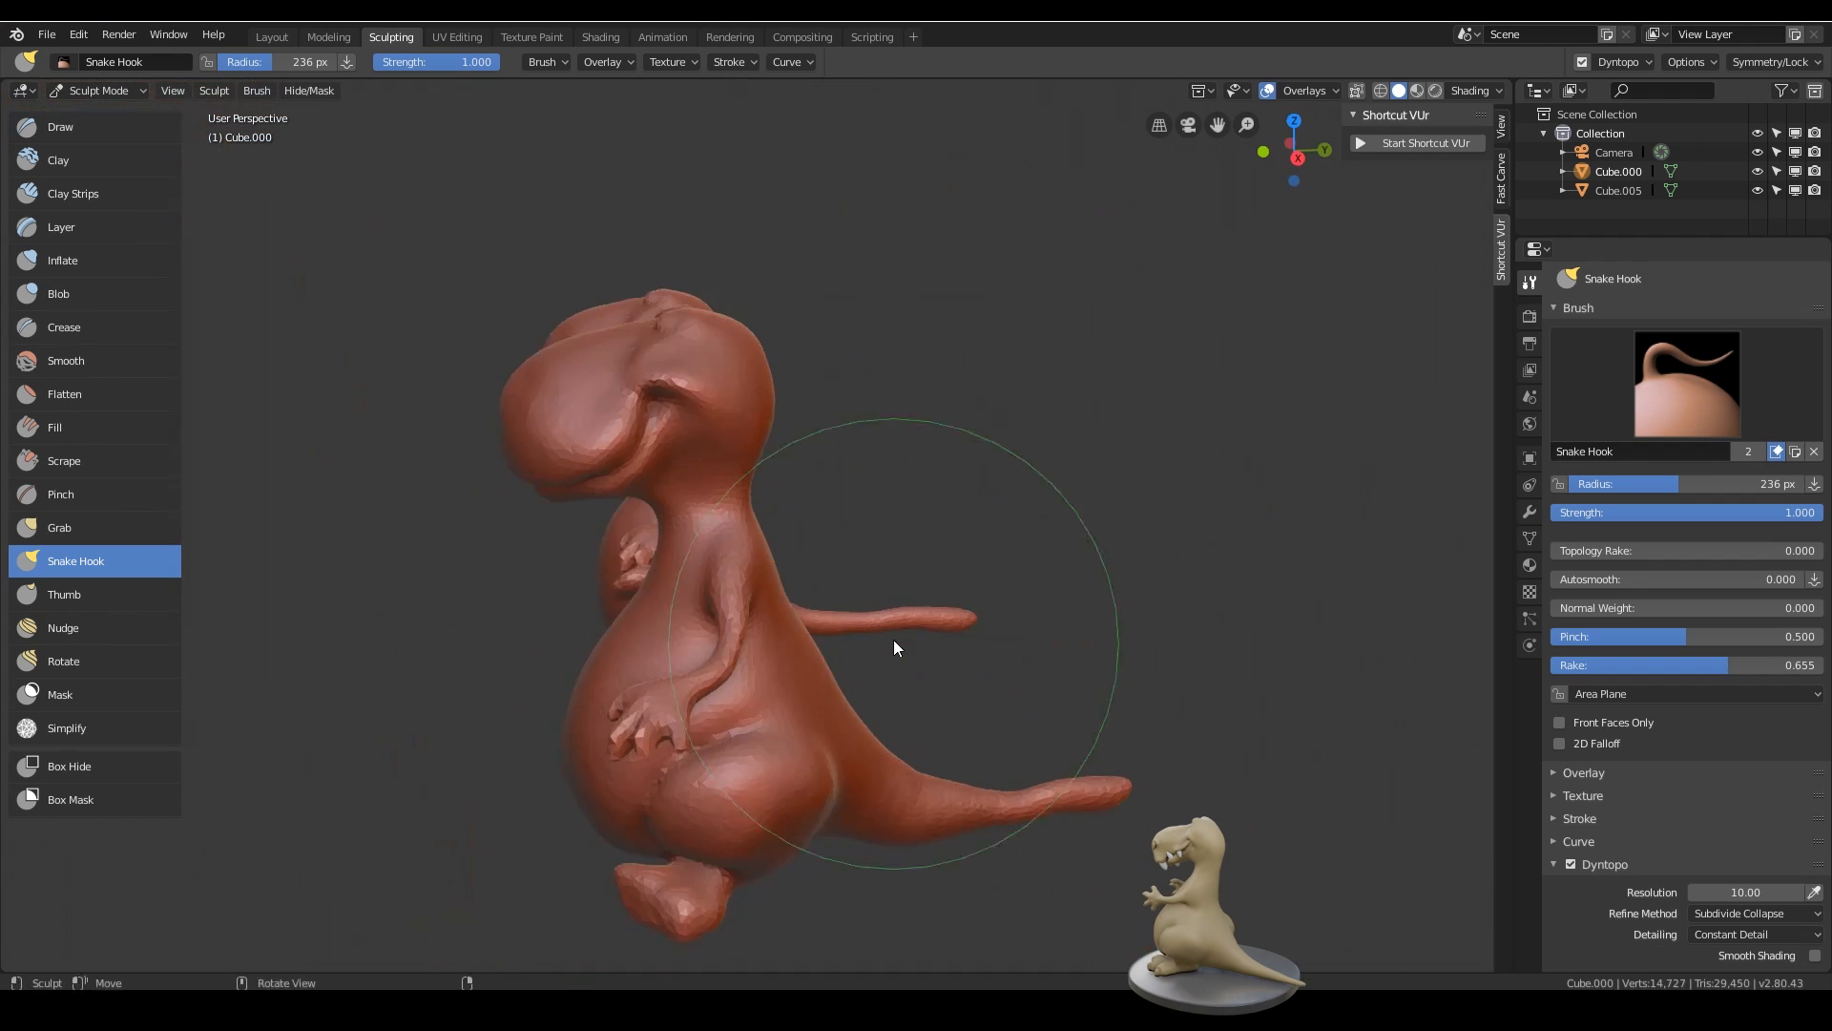
# - Pull the upper arm and shoulder slightly backward with Snake Hook
pyautogui.moveTo(894, 639); pyautogui.dragTo(888, 616, button='middle')
pyautogui.moveTo(731, 544); pyautogui.dragTo(756, 552)
pyautogui.moveTo(891, 531)
pyautogui.mouseDown(button='middle')
pyautogui.moveTo(1094, 524)
pyautogui.moveTo(891, 525)
pyautogui.mouseUp(button='middle')
pyautogui.scroll(-3, 906, 563)
pyautogui.moveTo(930, 606); pyautogui.dragTo(984, 588, button='middle')
pyautogui.scroll(2, 983, 587)
pyautogui.moveTo(907, 506); pyautogui.dragTo(869, 490, button='middle')
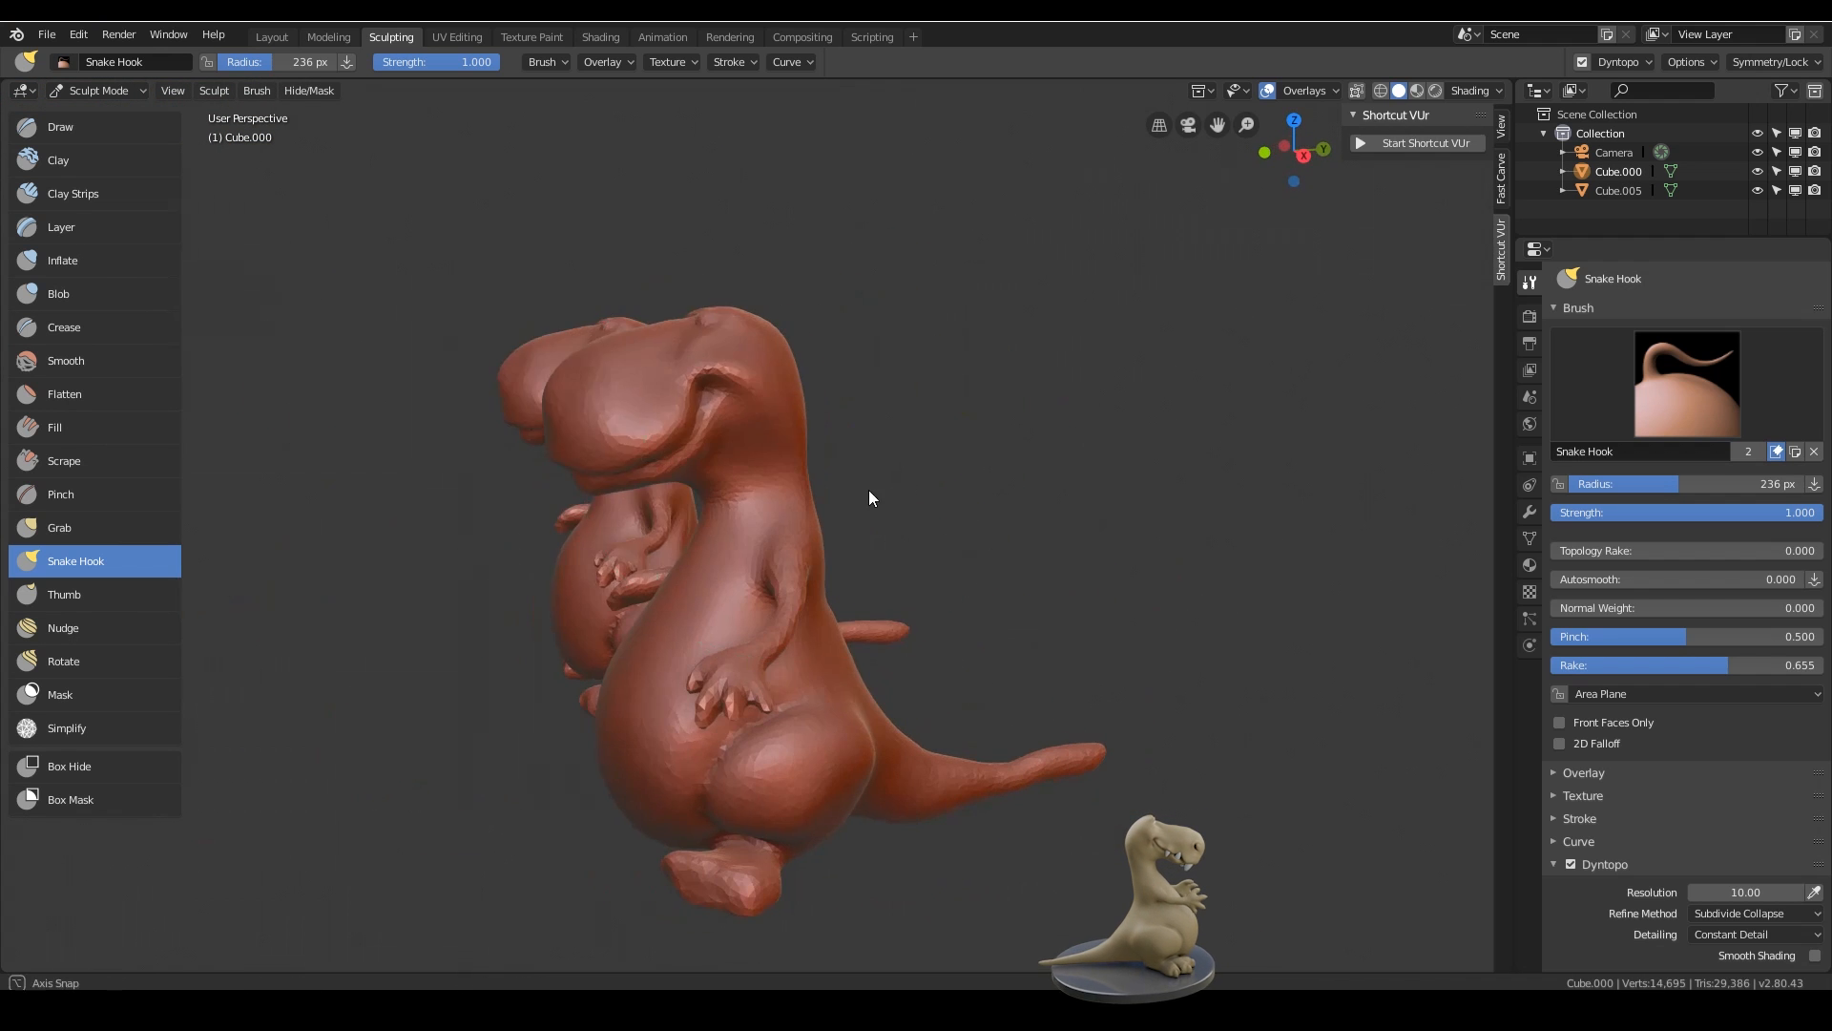
# - Set the Snake Hook radius to 334 px, shift the cheek backward and pull the snout tip down
pyautogui.press('f')
pyautogui.click(693, 401)
pyautogui.moveTo(693, 401); pyautogui.dragTo(712, 408)
pyautogui.moveTo(869, 420)
pyautogui.mouseDown(button='middle')
pyautogui.moveTo(1040, 420)
pyautogui.moveTo(829, 410)
pyautogui.moveTo(855, 434)
pyautogui.mouseUp(button='middle')
pyautogui.scroll(2, 828, 410)
pyautogui.moveTo(539, 410); pyautogui.dragTo(541, 434)
pyautogui.moveTo(689, 431); pyautogui.dragTo(861, 507, button='middle')
# - Push the base of the neck forward and pull the back of the head up and outward
pyautogui.scroll(-3, 988, 558)
pyautogui.scroll(4, 857, 597)
pyautogui.scroll(2, 861, 509)
pyautogui.moveTo(813, 555); pyautogui.dragTo(764, 570)
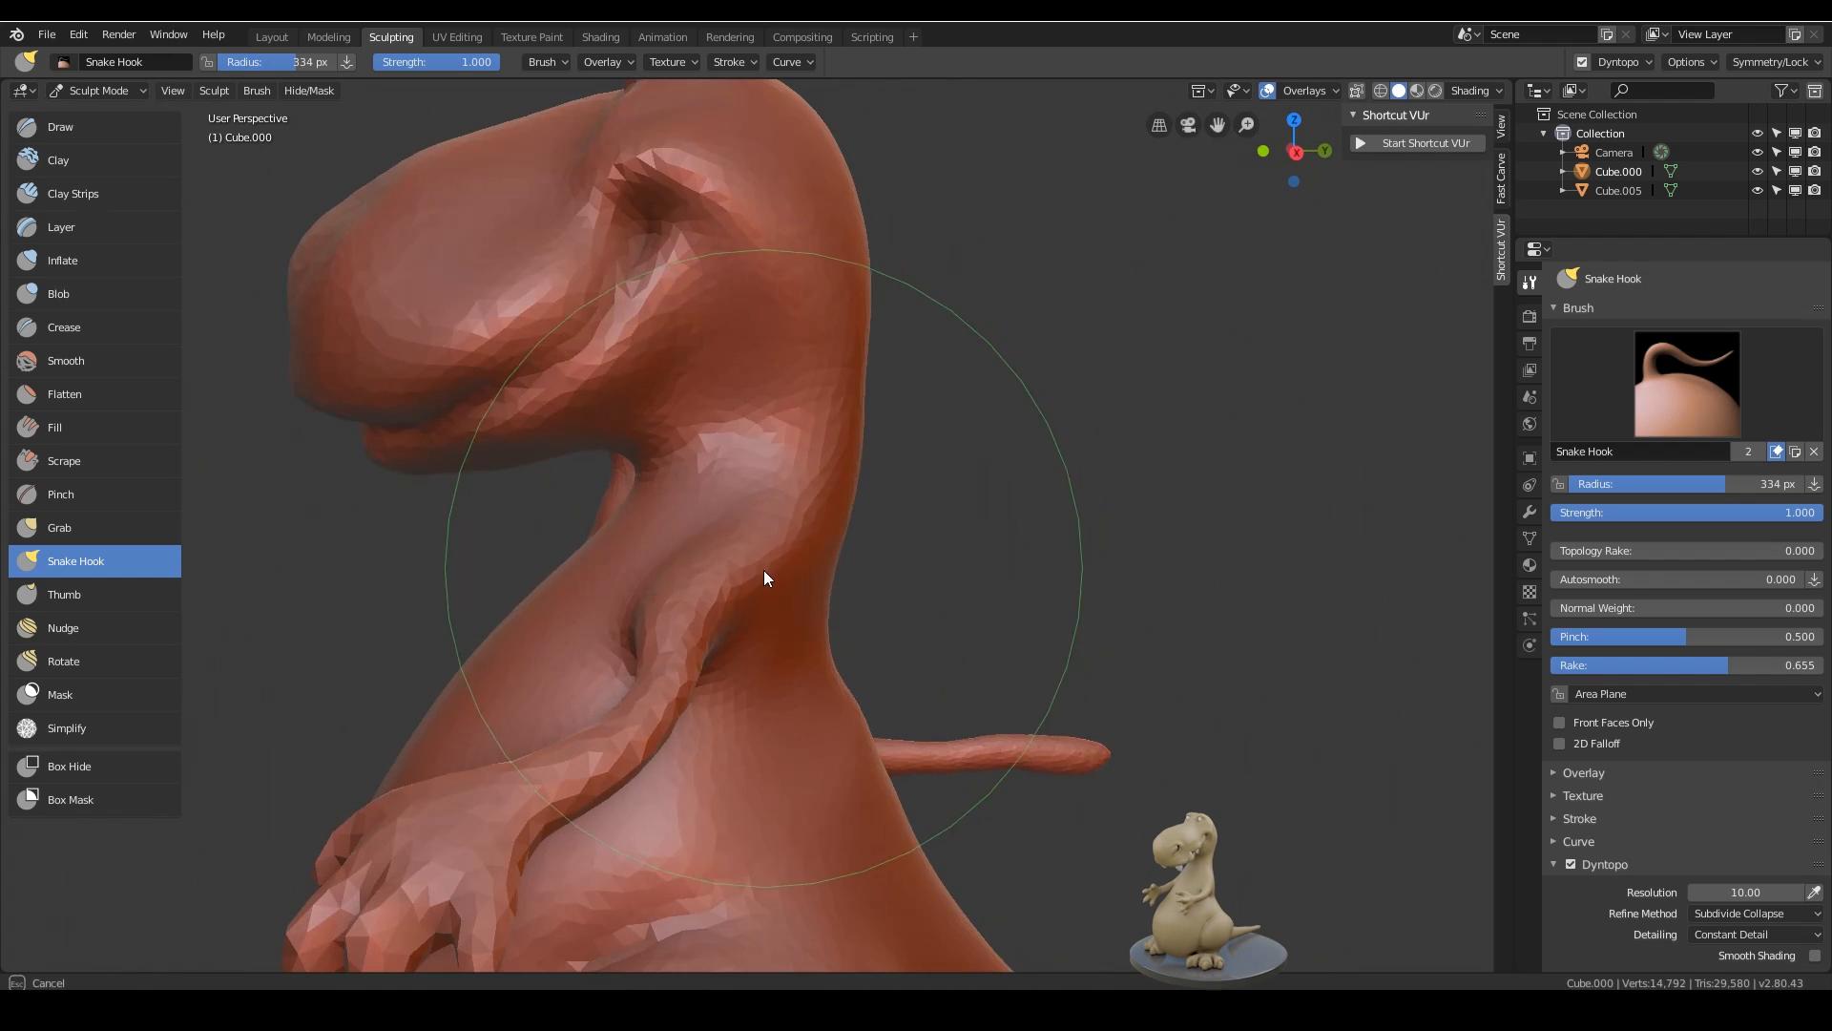
pyautogui.moveTo(828, 382); pyautogui.dragTo(872, 311)
# - Push the upper back forward in profile and adjust the lower body from the front
pyautogui.scroll(-4, 893, 523)
pyautogui.moveTo(895, 535)
pyautogui.mouseDown(button='middle')
pyautogui.moveTo(912, 552)
pyautogui.moveTo(987, 540)
pyautogui.moveTo(935, 449)
pyautogui.mouseUp(button='middle')
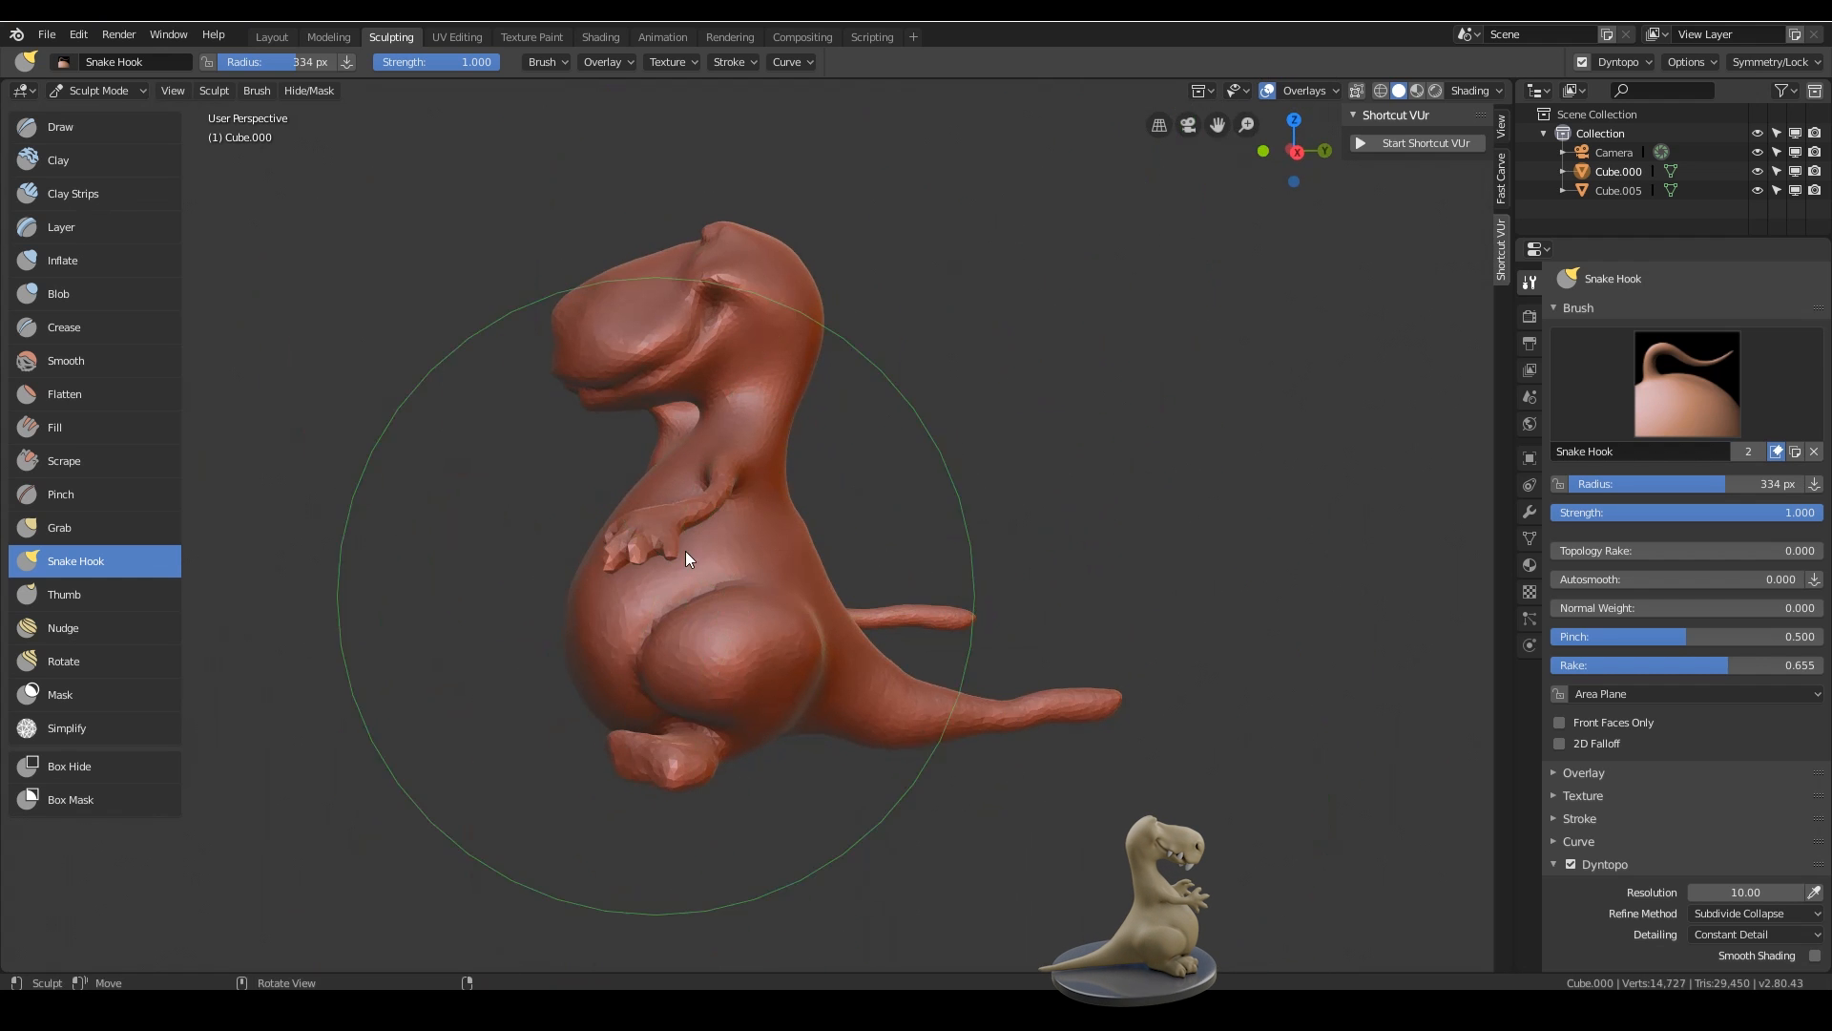
pyautogui.moveTo(771, 375)
pyautogui.mouseDown(button='middle')
pyautogui.moveTo(895, 540)
pyautogui.moveTo(1059, 552)
pyautogui.moveTo(1039, 530)
pyautogui.moveTo(925, 544)
pyautogui.moveTo(826, 525)
pyautogui.moveTo(901, 520)
pyautogui.mouseUp(button='middle')
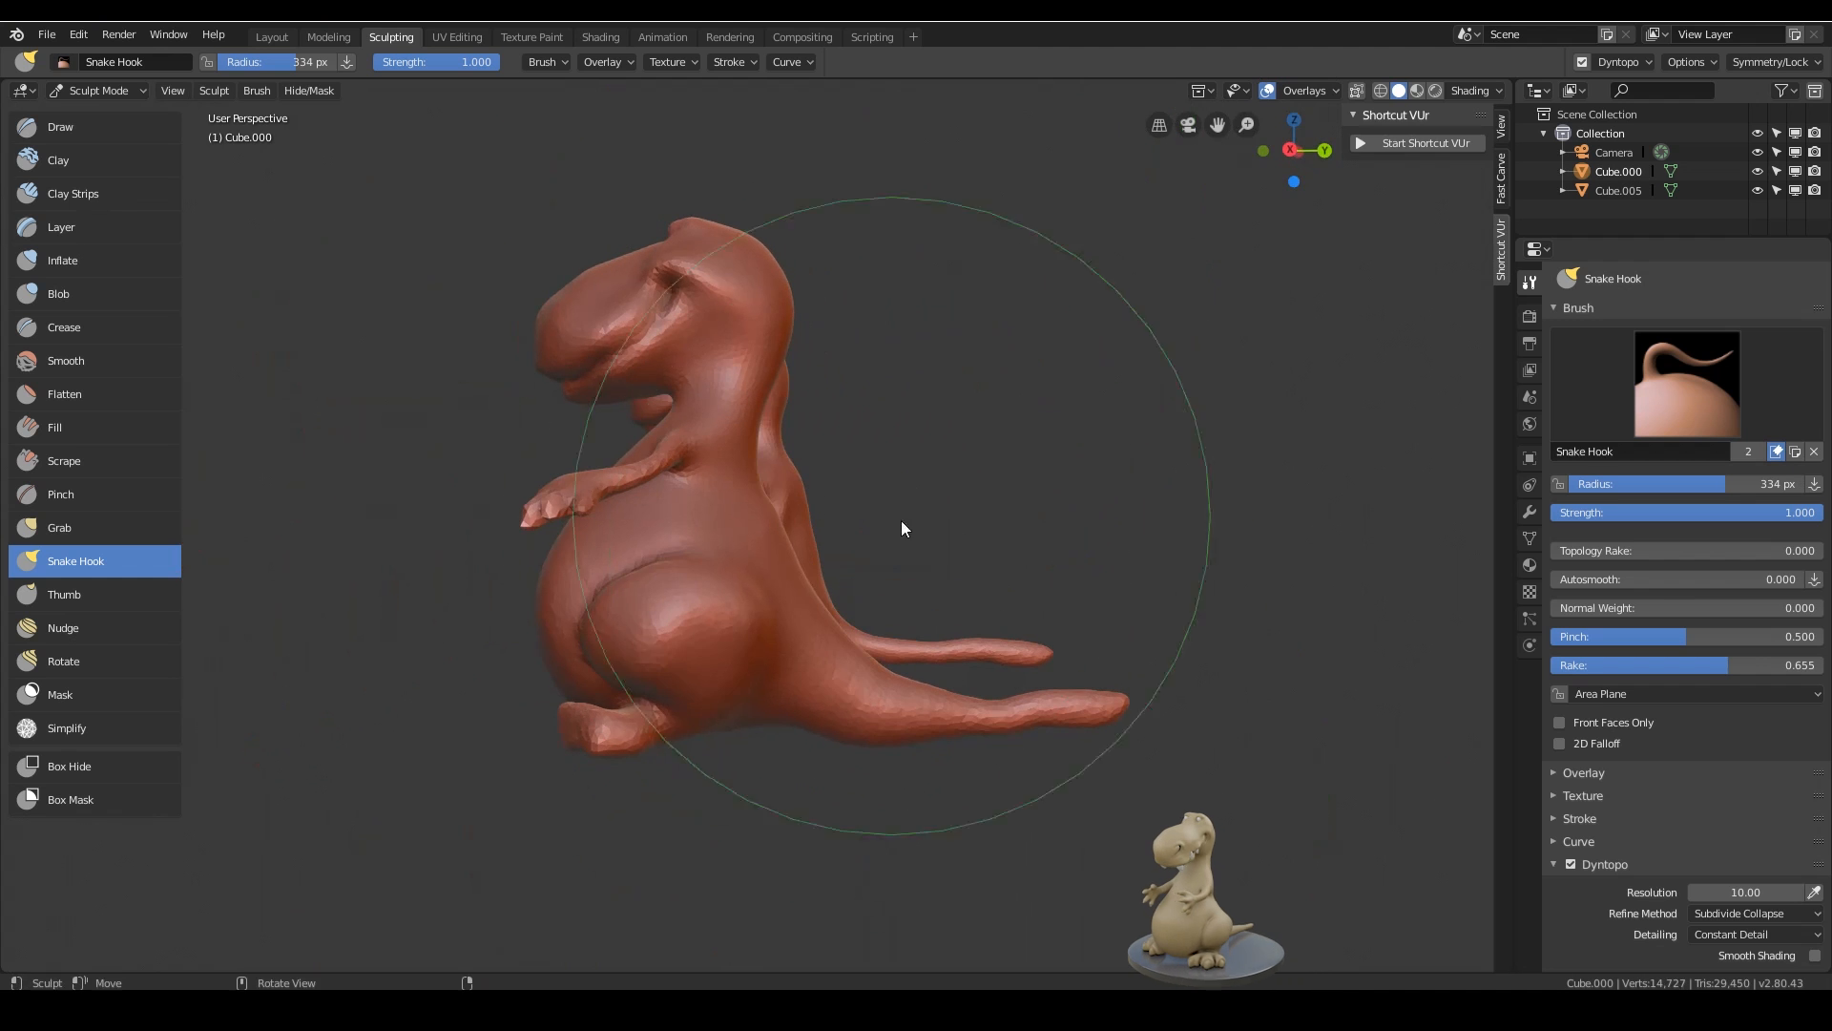
pyautogui.scroll(6, 941, 519)
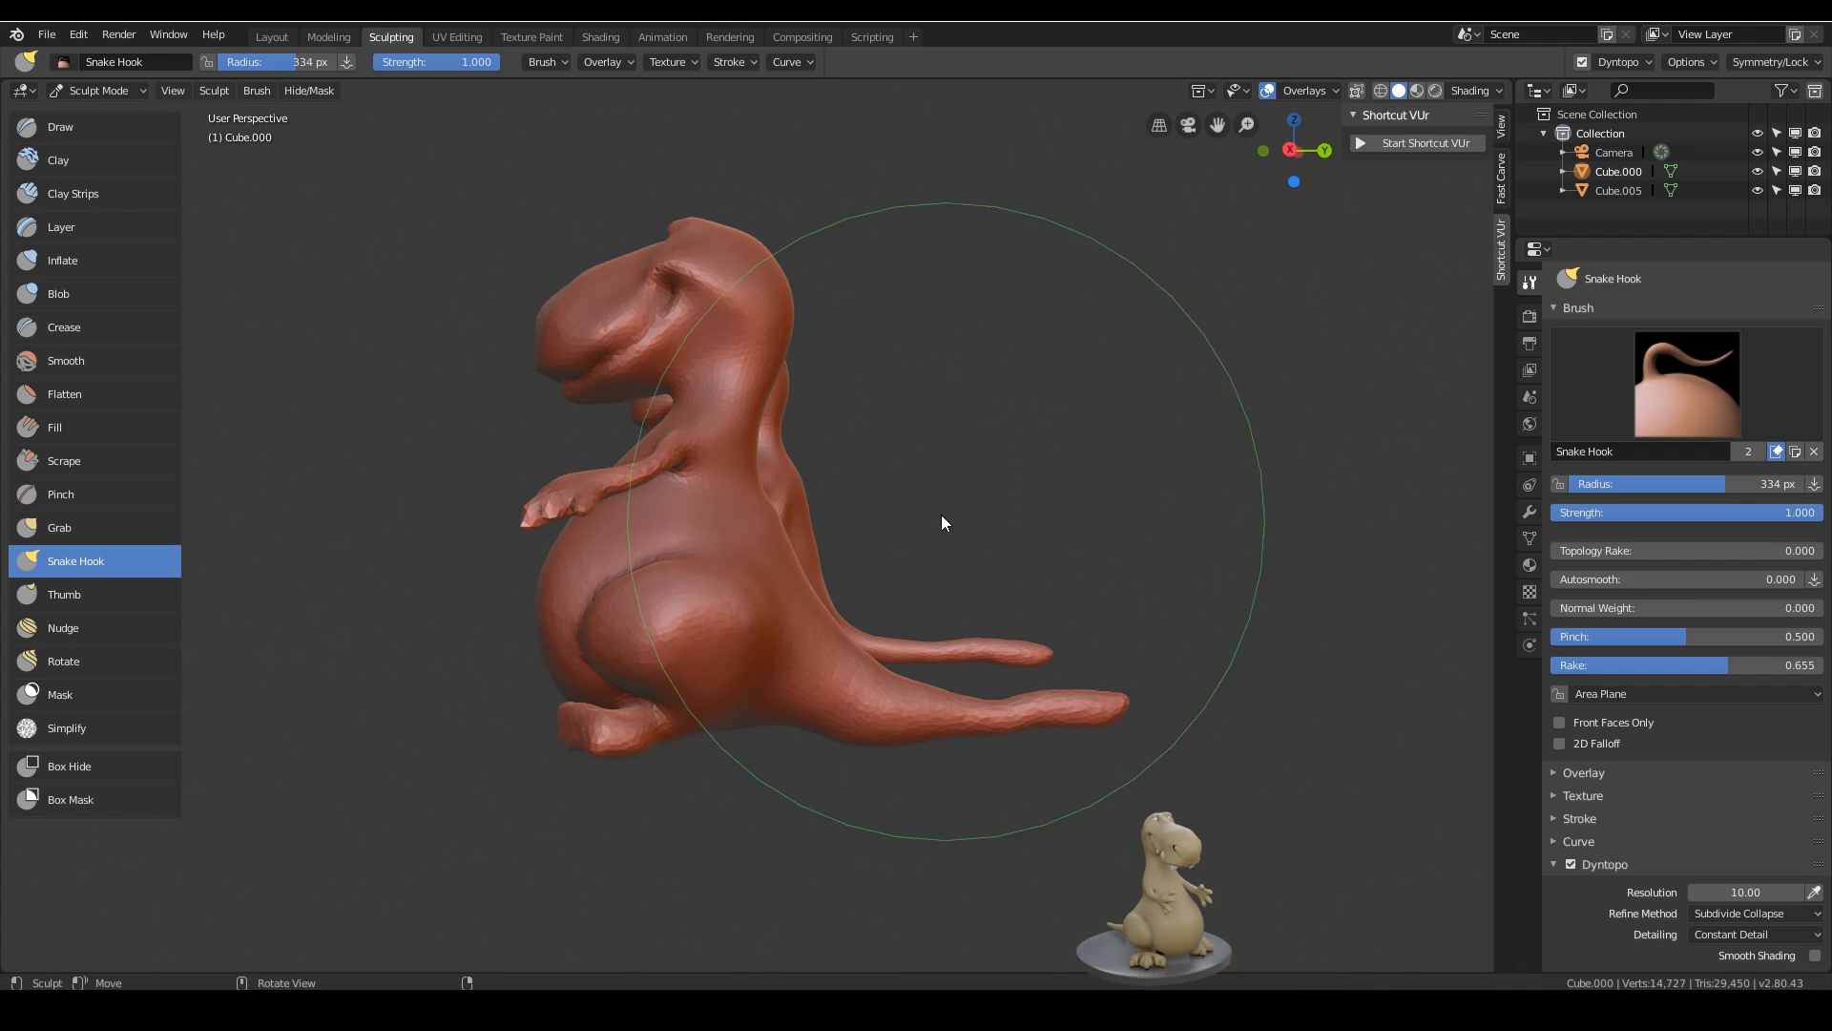
pyautogui.moveTo(804, 515); pyautogui.dragTo(756, 523)
pyautogui.scroll(-6, 769, 530)
pyautogui.moveTo(878, 594)
pyautogui.mouseDown(button='middle')
pyautogui.moveTo(1062, 595)
pyautogui.moveTo(1069, 575)
pyautogui.mouseUp(button='middle')
pyautogui.scroll(8, 884, 403)
pyautogui.moveTo(986, 684)
pyautogui.mouseDown(button='middle')
pyautogui.moveTo(664, 696)
pyautogui.moveTo(970, 658)
pyautogui.moveTo(838, 678)
pyautogui.moveTo(941, 588)
pyautogui.moveTo(763, 573)
pyautogui.mouseUp(button='middle')
pyautogui.moveTo(708, 563); pyautogui.dragTo(714, 578)
# - Switch to the Inflate brush, reduce its radius and thicken the front and side of the foot
pyautogui.moveTo(888, 575); pyautogui.dragTo(1059, 564, button='middle')
pyautogui.click(103, 272)
pyautogui.press('f')
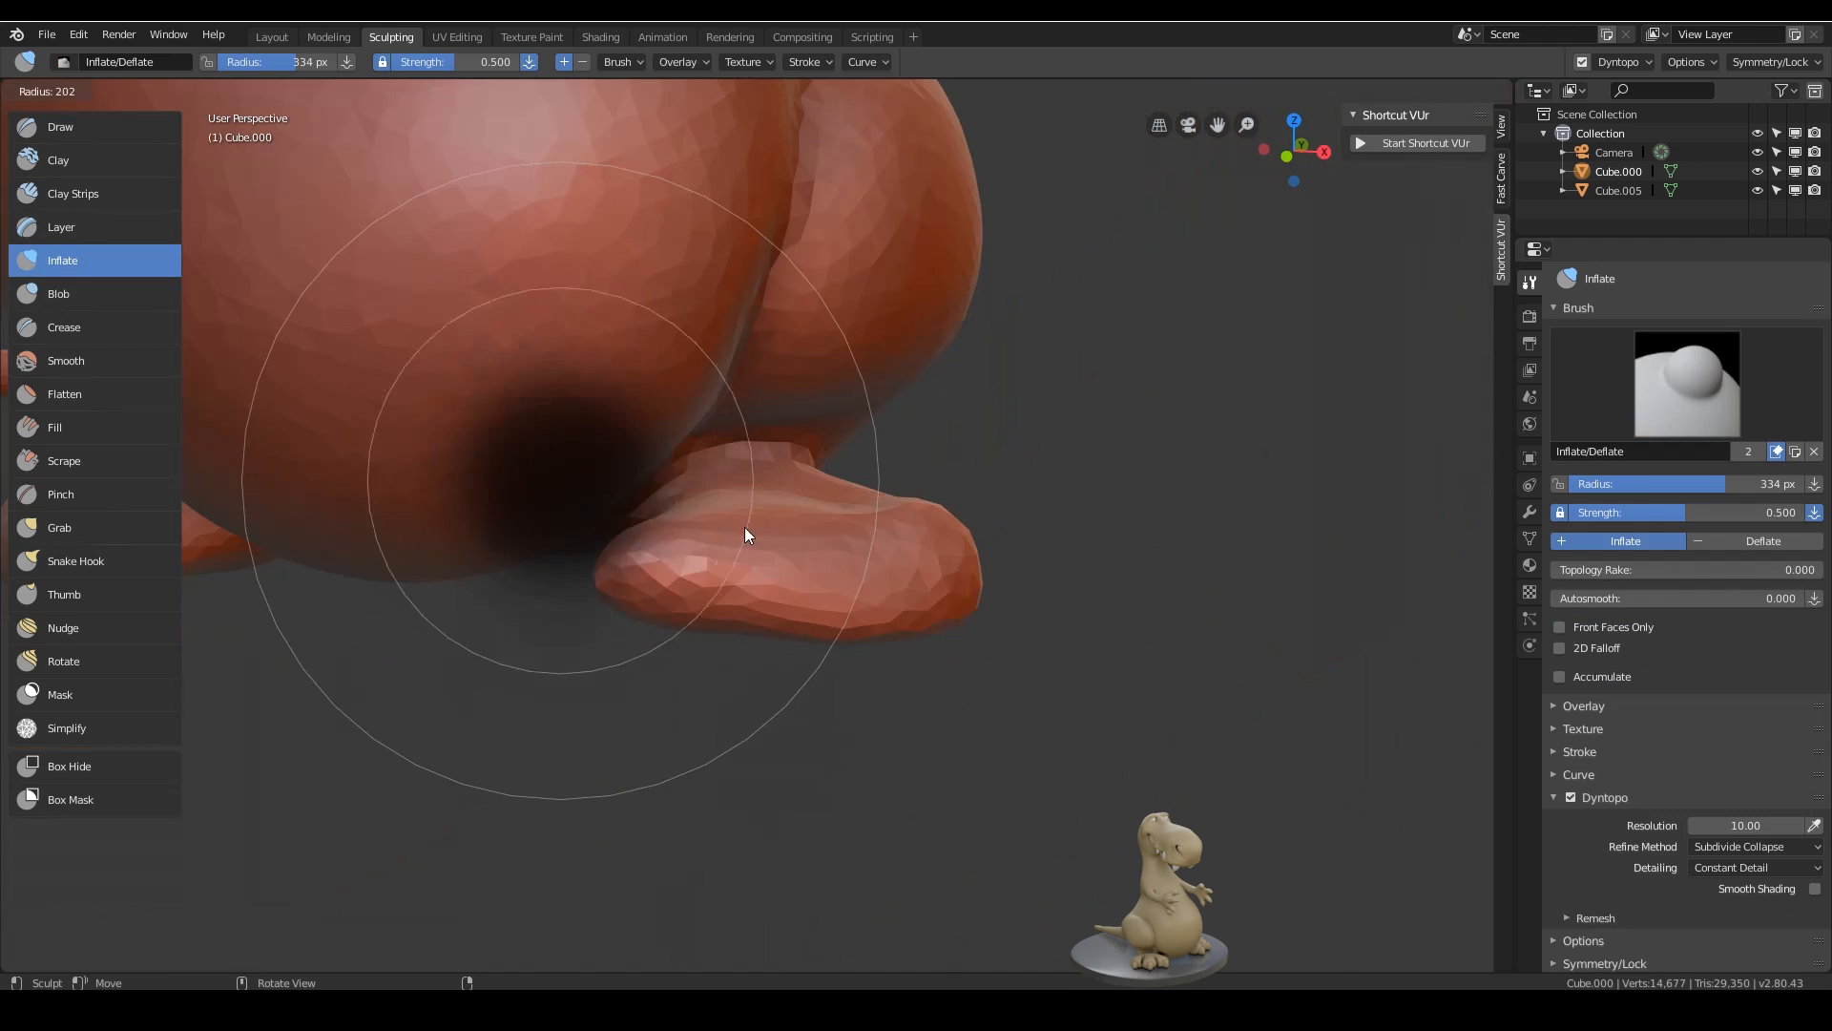
pyautogui.click(739, 524)
pyautogui.moveTo(666, 574); pyautogui.dragTo(864, 563)
pyautogui.moveTo(943, 469); pyautogui.dragTo(937, 500, button='middle')
# - Switch to Snake Hook with a 118 px radius and pull out the heel and lower edge of the leg
pyautogui.moveTo(718, 593)
pyautogui.mouseDown(button='middle')
pyautogui.moveTo(982, 365)
pyautogui.moveTo(342, 187)
pyautogui.mouseUp(button='middle')
pyautogui.click(86, 560)
pyautogui.press('f')
pyautogui.click(892, 472)
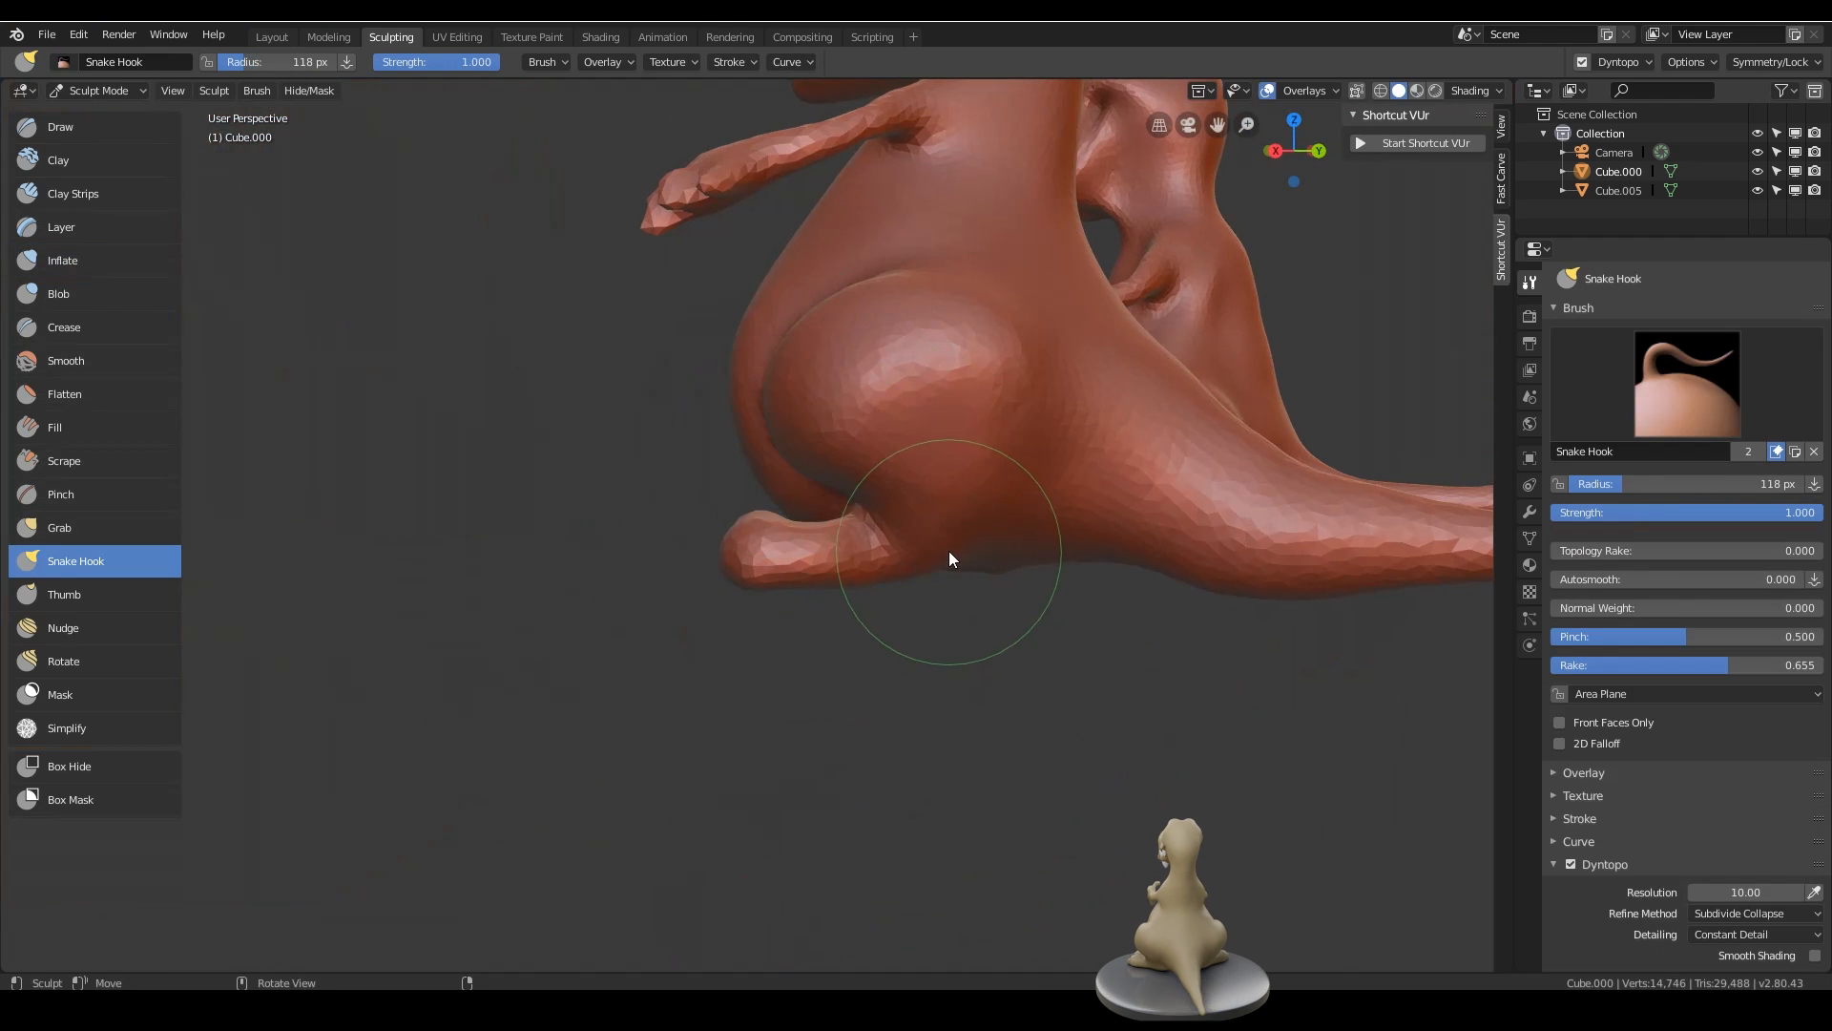
pyautogui.moveTo(949, 552); pyautogui.dragTo(972, 567)
pyautogui.moveTo(972, 567)
pyautogui.mouseDown(button='middle')
pyautogui.moveTo(999, 508)
pyautogui.moveTo(953, 574)
pyautogui.moveTo(899, 563)
pyautogui.mouseUp(button='middle')
pyautogui.moveTo(899, 563); pyautogui.dragTo(909, 536)
pyautogui.moveTo(909, 537)
pyautogui.mouseDown(button='middle')
pyautogui.moveTo(830, 585)
pyautogui.moveTo(850, 675)
pyautogui.moveTo(1002, 433)
pyautogui.moveTo(1011, 495)
pyautogui.moveTo(1016, 456)
pyautogui.moveTo(1004, 512)
pyautogui.moveTo(779, 395)
pyautogui.mouseUp(button='middle')
pyautogui.moveTo(779, 395); pyautogui.dragTo(779, 395)
# - Reshape the side of the snout and the area below the brow with Snake Hook
pyautogui.moveTo(779, 395)
pyautogui.mouseDown(button='middle')
pyautogui.moveTo(932, 535)
pyautogui.moveTo(888, 527)
pyautogui.mouseUp(button='middle')
pyautogui.moveTo(888, 521); pyautogui.dragTo(932, 531)
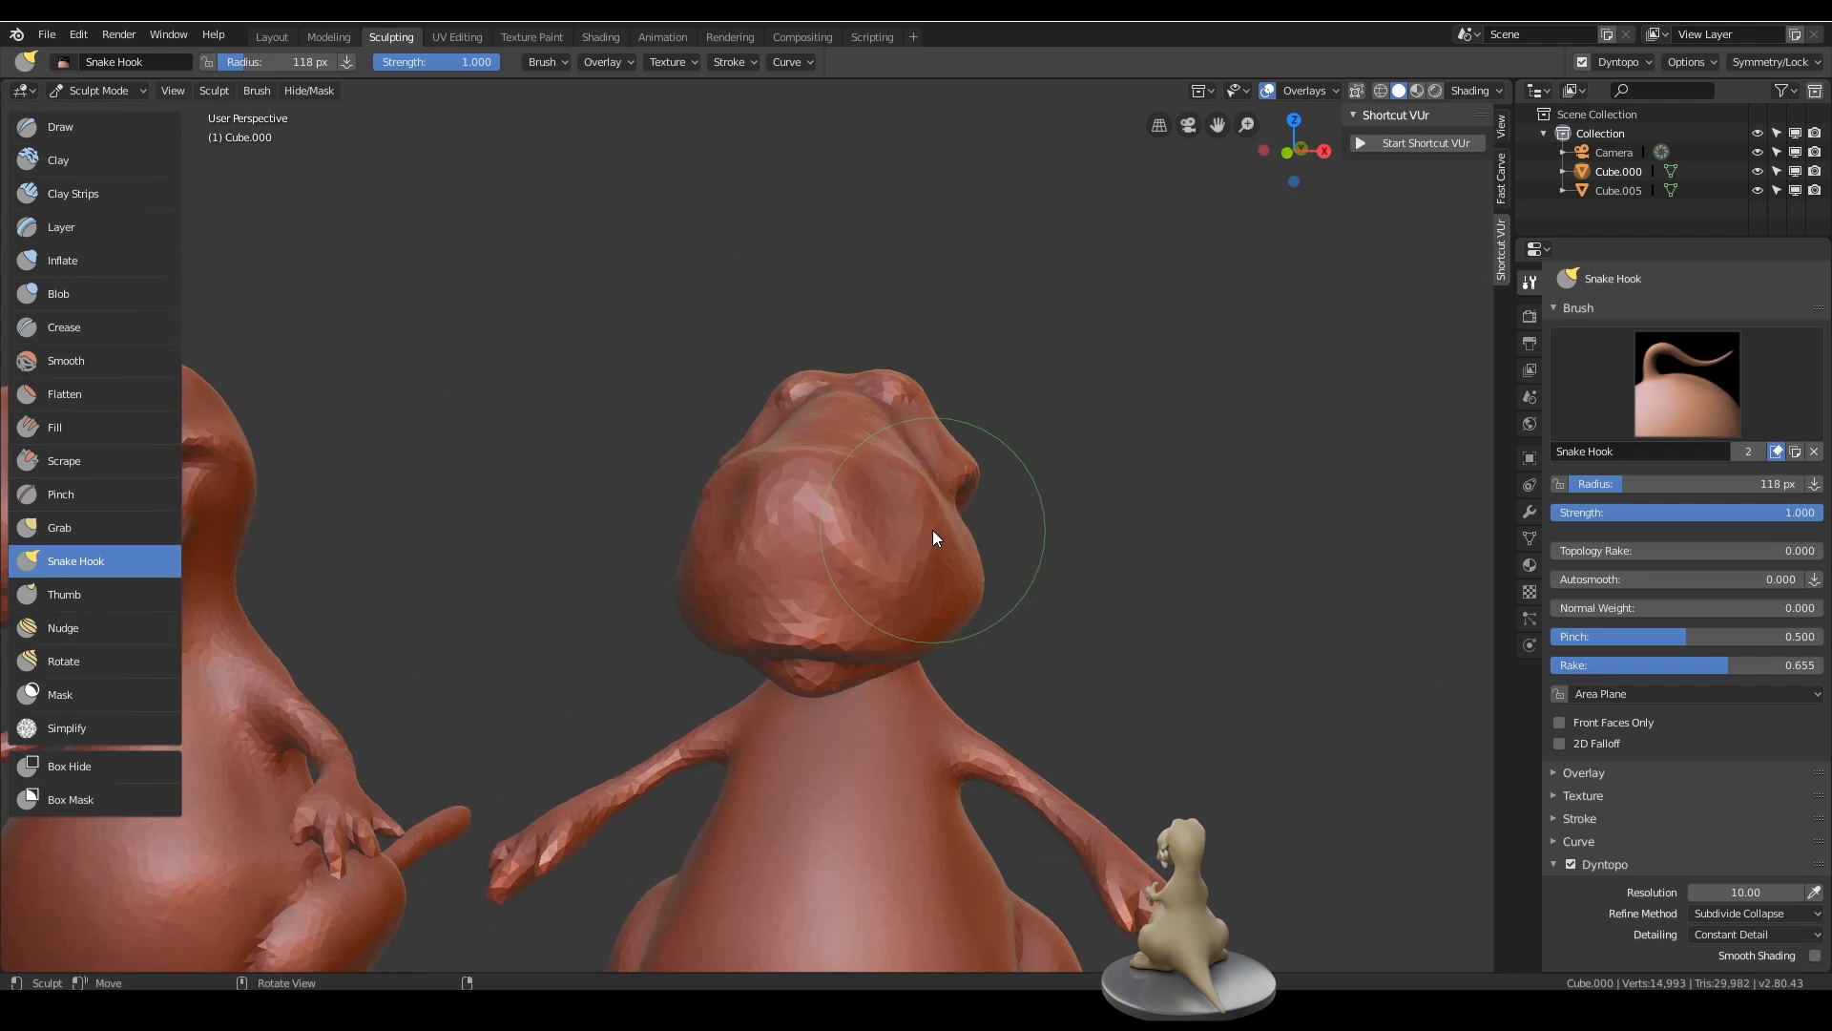
pyautogui.moveTo(921, 501); pyautogui.dragTo(948, 531, button='middle')
pyautogui.moveTo(924, 539); pyautogui.dragTo(872, 544)
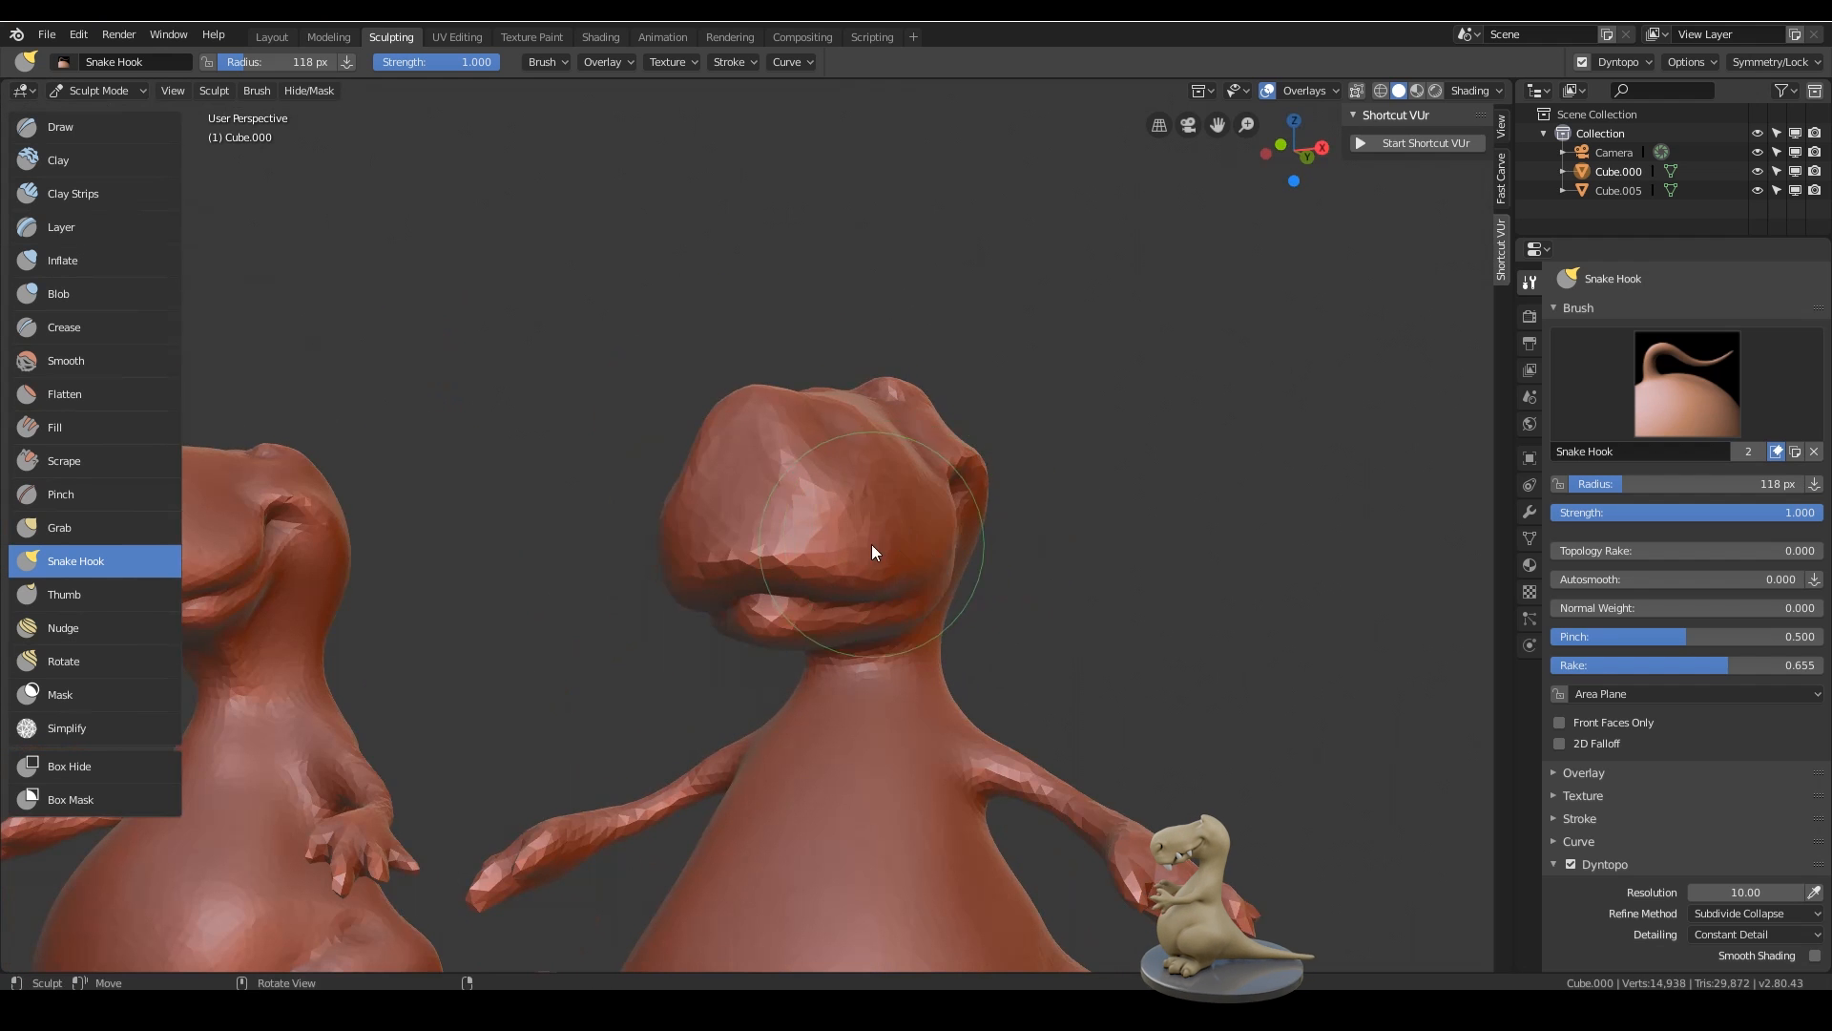
pyautogui.moveTo(873, 544)
pyautogui.mouseDown(button='middle')
pyautogui.moveTo(981, 559)
pyautogui.moveTo(1102, 447)
pyautogui.moveTo(939, 518)
pyautogui.mouseUp(button='middle')
pyautogui.moveTo(939, 518)
pyautogui.mouseDown()
pyautogui.moveTo(913, 520)
pyautogui.moveTo(890, 394)
pyautogui.mouseUp()
pyautogui.moveTo(891, 394)
pyautogui.mouseDown(button='middle')
pyautogui.moveTo(908, 634)
pyautogui.moveTo(987, 517)
pyautogui.moveTo(945, 515)
pyautogui.mouseUp(button='middle')
# - Set the Snake Hook radius to 216 px, narrow the face beside the snout and pull the brow ridge outward
pyautogui.press('f')
pyautogui.moveTo(945, 515); pyautogui.dragTo(908, 515)
pyautogui.moveTo(908, 514)
pyautogui.mouseDown(button='middle')
pyautogui.moveTo(781, 570)
pyautogui.moveTo(944, 554)
pyautogui.mouseUp(button='middle')
pyautogui.moveTo(945, 553); pyautogui.dragTo(926, 552)
pyautogui.moveTo(926, 551)
pyautogui.mouseDown(button='middle')
pyautogui.moveTo(1159, 592)
pyautogui.moveTo(842, 674)
pyautogui.moveTo(891, 680)
pyautogui.moveTo(840, 506)
pyautogui.moveTo(869, 582)
pyautogui.moveTo(941, 523)
pyautogui.mouseUp(button='middle')
pyautogui.scroll(-4, 1158, 591)
pyautogui.scroll(4, 892, 668)
pyautogui.moveTo(940, 523); pyautogui.dragTo(957, 496)
pyautogui.moveTo(957, 496); pyautogui.dragTo(995, 506, button='middle')
pyautogui.moveTo(995, 506); pyautogui.dragTo(976, 508)
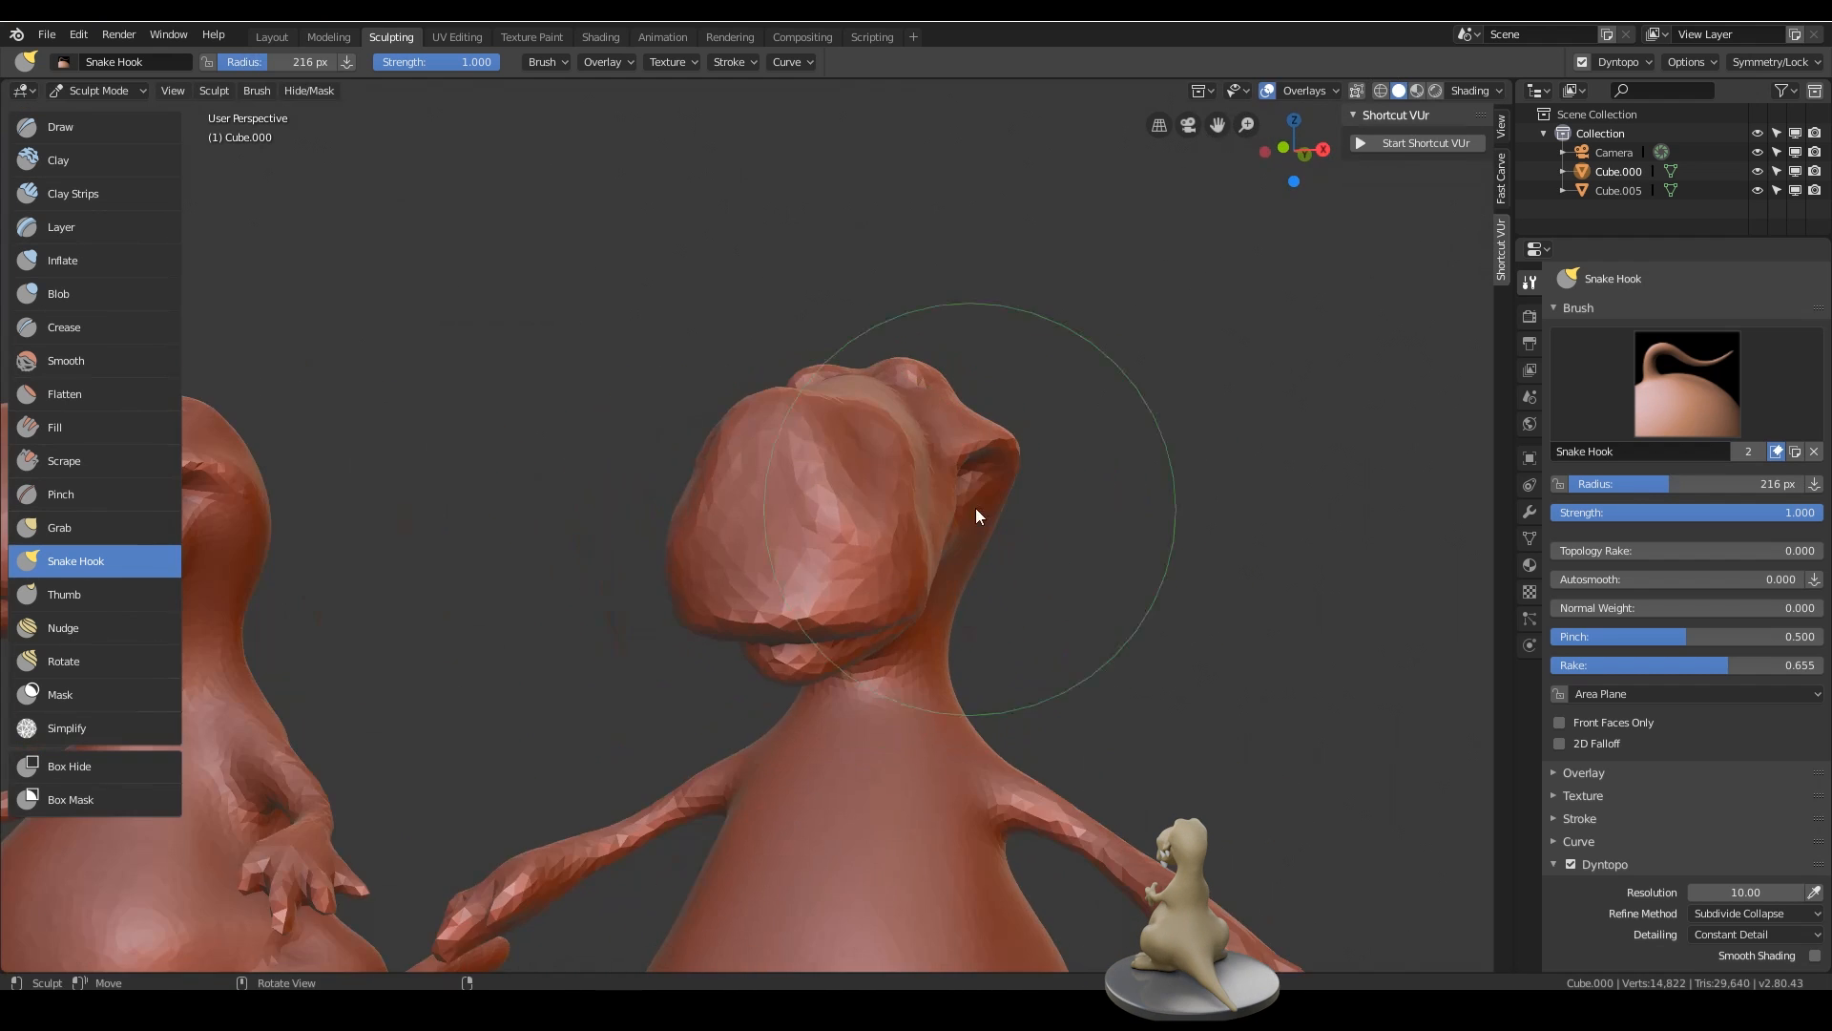
# - Refine the cheek, brow and side of the snout from several angles with Snake Hook
pyautogui.moveTo(975, 508)
pyautogui.mouseDown(button='middle')
pyautogui.moveTo(1020, 639)
pyautogui.moveTo(628, 515)
pyautogui.mouseUp(button='middle')
pyautogui.scroll(2, 992, 610)
pyautogui.moveTo(628, 516); pyautogui.dragTo(725, 424)
pyautogui.moveTo(1036, 410)
pyautogui.mouseDown(button='middle')
pyautogui.moveTo(974, 417)
pyautogui.moveTo(1113, 604)
pyautogui.moveTo(1013, 621)
pyautogui.moveTo(954, 656)
pyautogui.moveTo(980, 634)
pyautogui.moveTo(905, 575)
pyautogui.mouseUp(button='middle')
pyautogui.scroll(-4, 973, 416)
pyautogui.scroll(-2, 1007, 626)
pyautogui.scroll(5, 979, 633)
pyautogui.moveTo(905, 576); pyautogui.dragTo(864, 549)
pyautogui.moveTo(916, 573)
pyautogui.mouseDown(button='middle')
pyautogui.moveTo(840, 614)
pyautogui.moveTo(782, 535)
pyautogui.mouseUp(button='middle')
pyautogui.moveTo(778, 529); pyautogui.dragTo(764, 504)
pyautogui.moveTo(763, 504); pyautogui.dragTo(802, 492, button='middle')
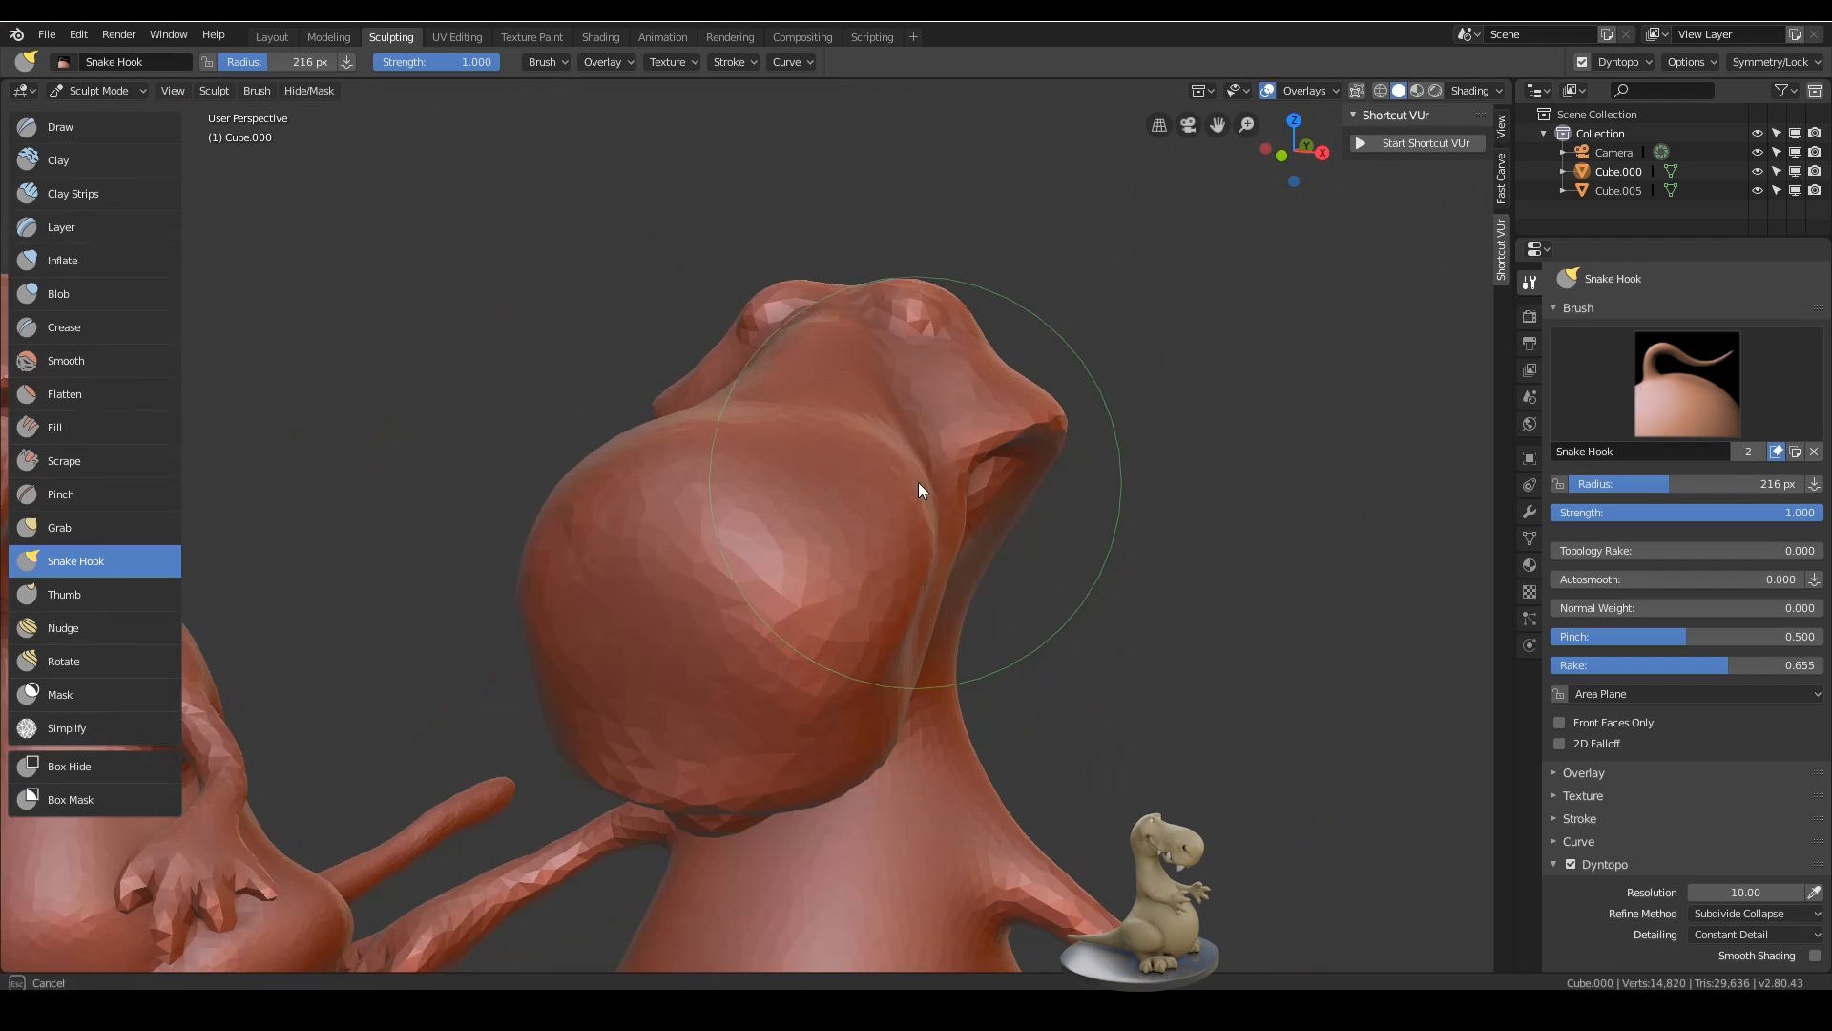
# - Pull the front tip of the upper snout downward and back in profile
pyautogui.moveTo(918, 483)
pyautogui.mouseDown(button='middle')
pyautogui.moveTo(1002, 443)
pyautogui.moveTo(1126, 488)
pyautogui.mouseUp(button='middle')
pyautogui.moveTo(1144, 597); pyautogui.dragTo(1102, 655)
pyautogui.moveTo(1101, 655); pyautogui.dragTo(1135, 572, button='middle')
pyautogui.moveTo(1136, 573); pyautogui.dragTo(1125, 605)
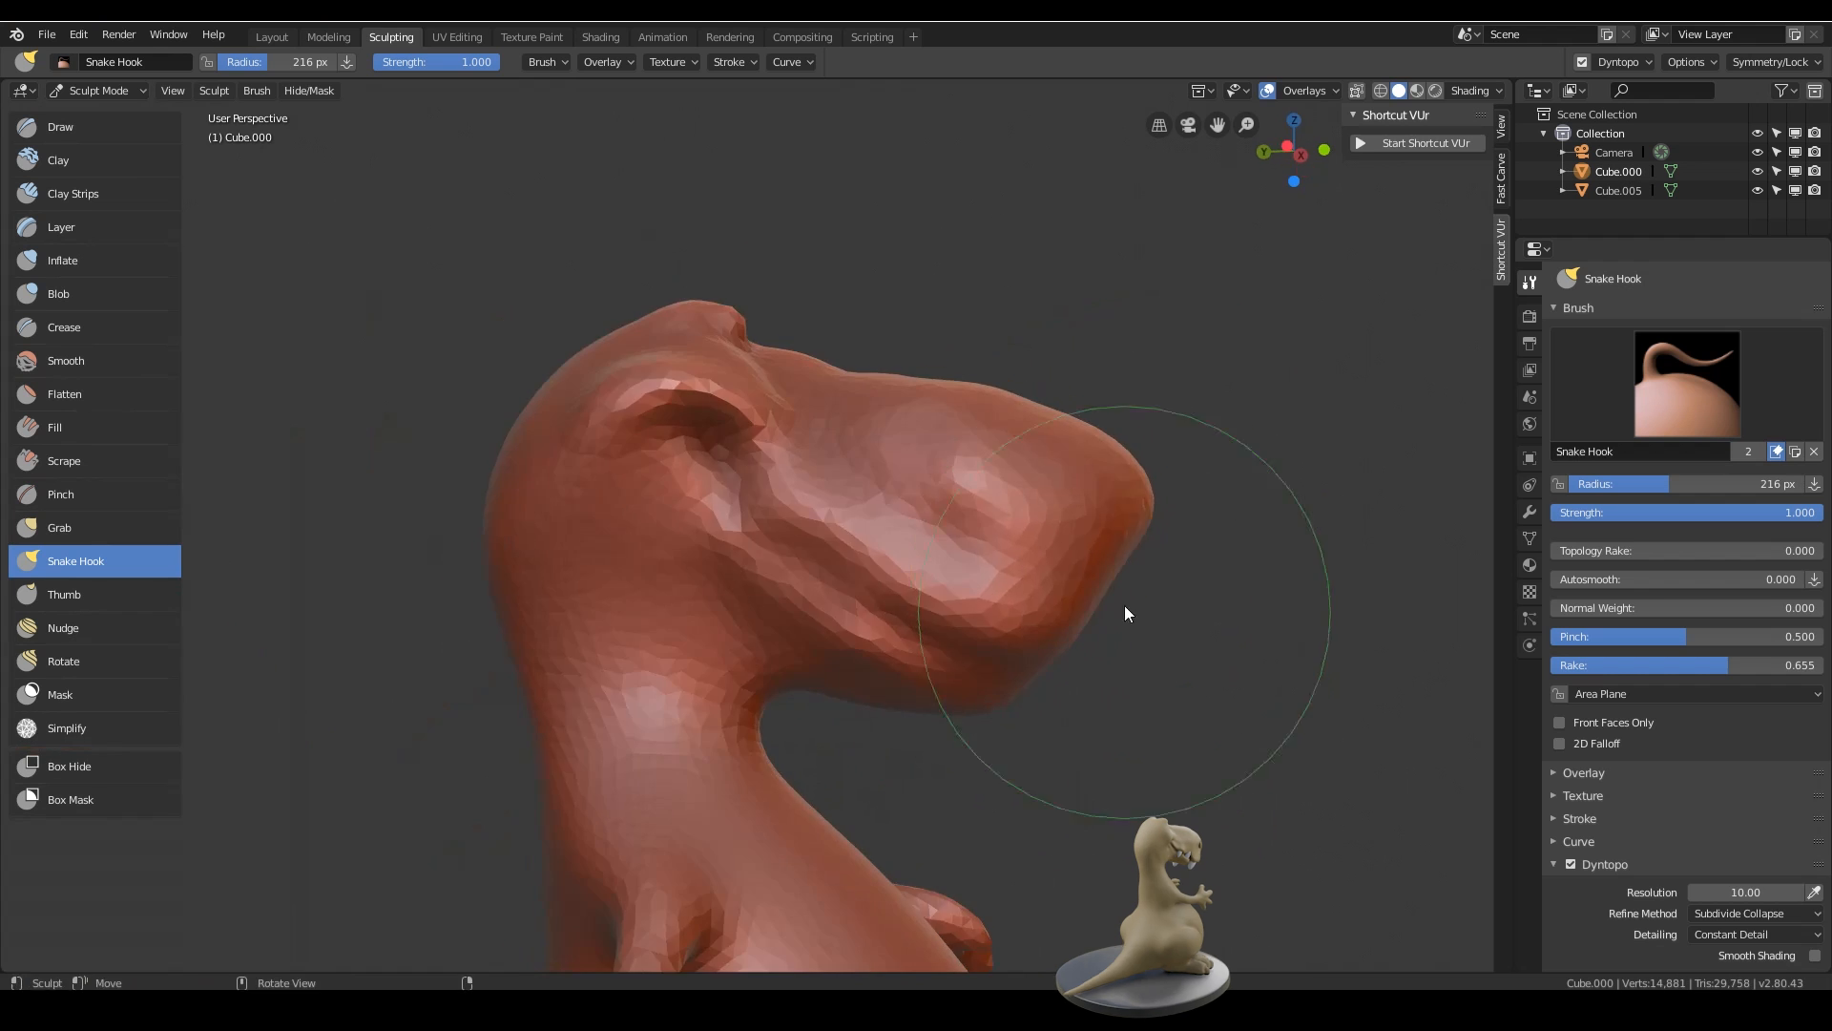
# - Carve a deeper mouth line along the side of the larger dinosaur's snout with the Crease brush at a 62 px radius
pyautogui.moveTo(1124, 606); pyautogui.dragTo(864, 516, button='middle')
pyautogui.click(74, 328)
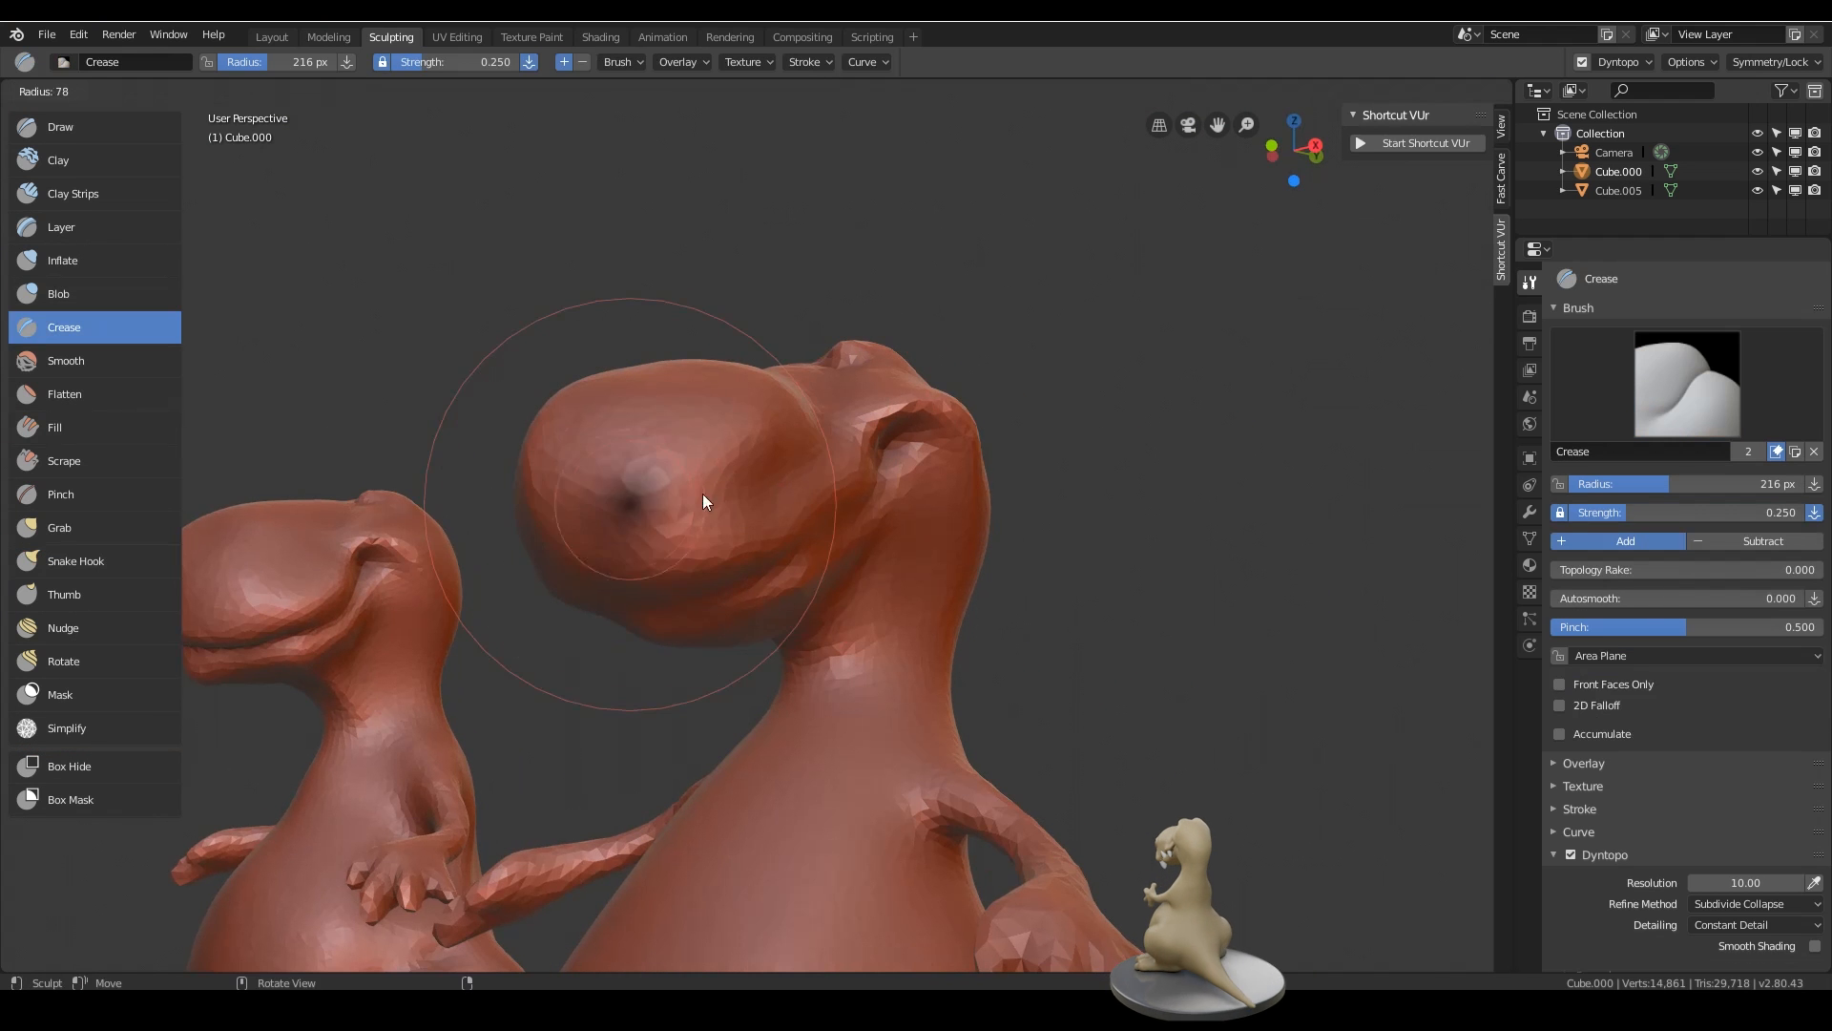
pyautogui.moveTo(703, 495)
pyautogui.mouseDown(button='middle')
pyautogui.moveTo(845, 492)
pyautogui.moveTo(874, 449)
pyautogui.mouseUp(button='middle')
pyautogui.keyDown('ctrl'); pyautogui.moveTo(760, 537); pyautogui.dragTo(691, 546); pyautogui.keyUp('ctrl')
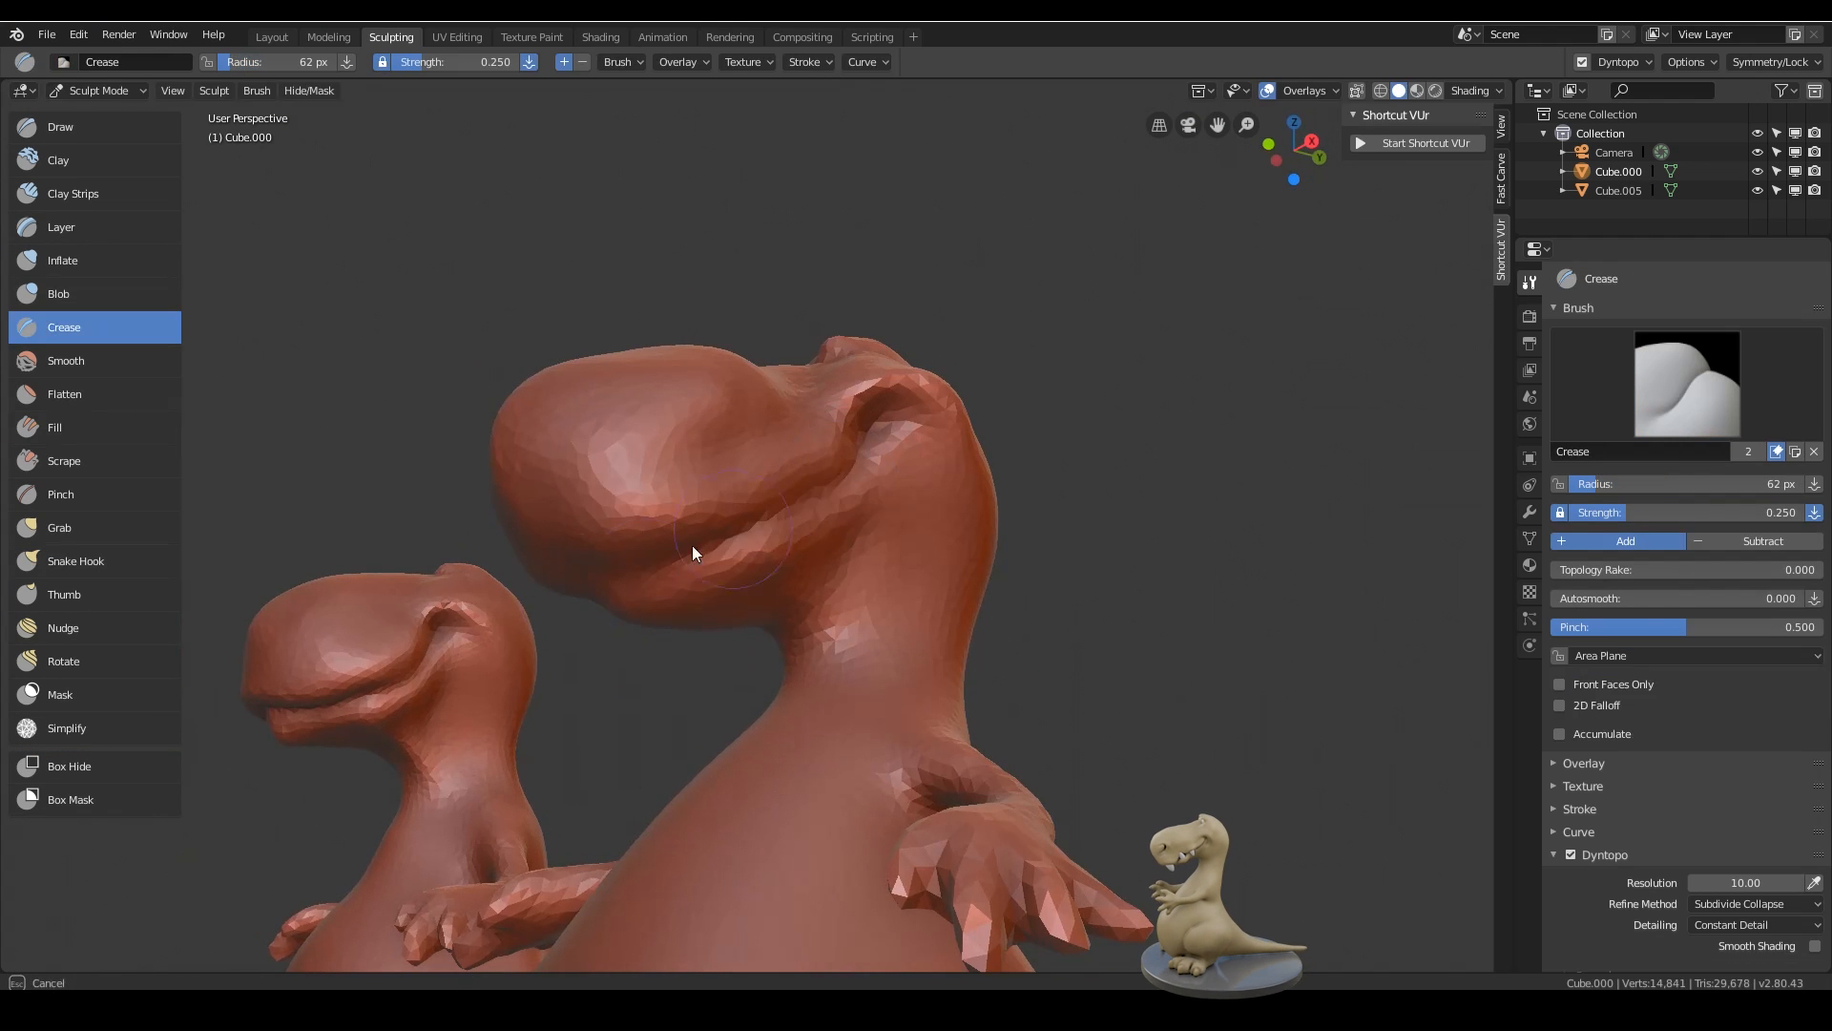
pyautogui.moveTo(725, 540)
pyautogui.mouseDown(button='middle')
pyautogui.moveTo(817, 471)
pyautogui.moveTo(807, 446)
pyautogui.mouseUp(button='middle')
pyautogui.moveTo(641, 500)
pyautogui.keyDown('ctrl'); pyautogui.mouseDown()
pyautogui.moveTo(650, 485)
pyautogui.moveTo(711, 507)
pyautogui.mouseUp(); pyautogui.keyUp('ctrl')
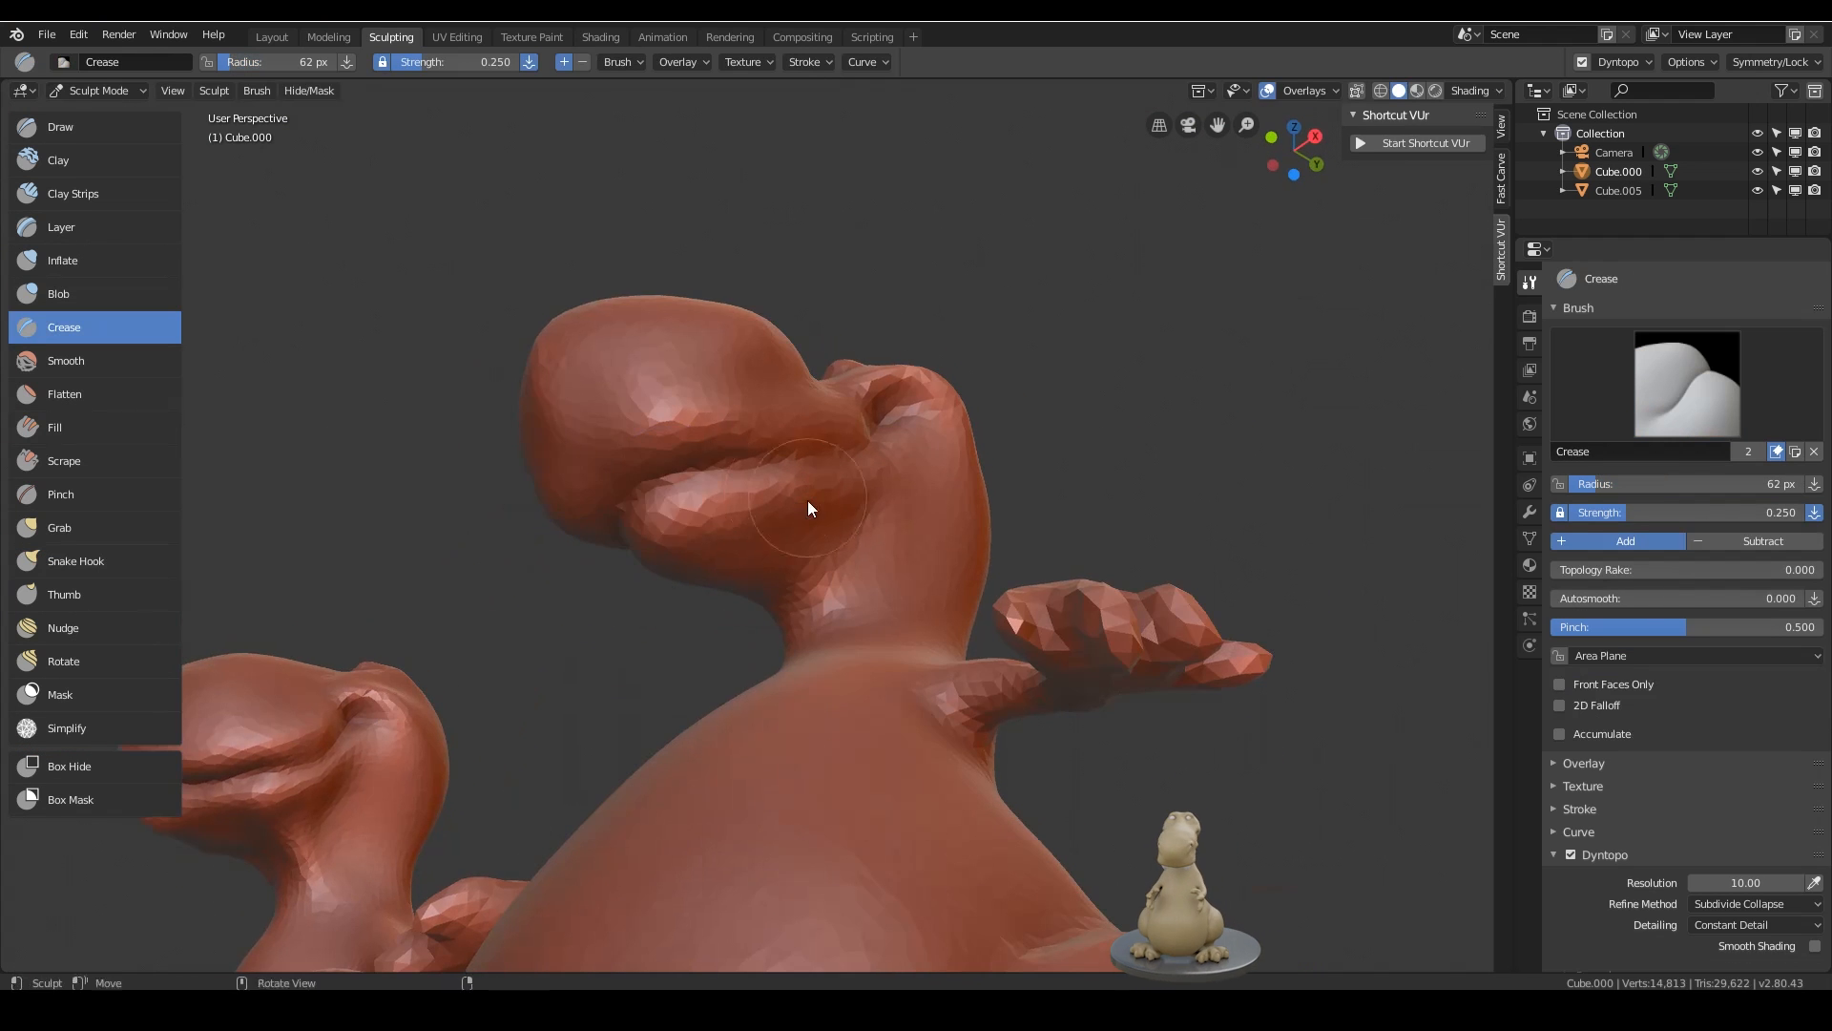
pyautogui.moveTo(807, 500); pyautogui.dragTo(777, 582, button='middle')
pyautogui.moveTo(351, 626); pyautogui.dragTo(402, 696, button='middle')
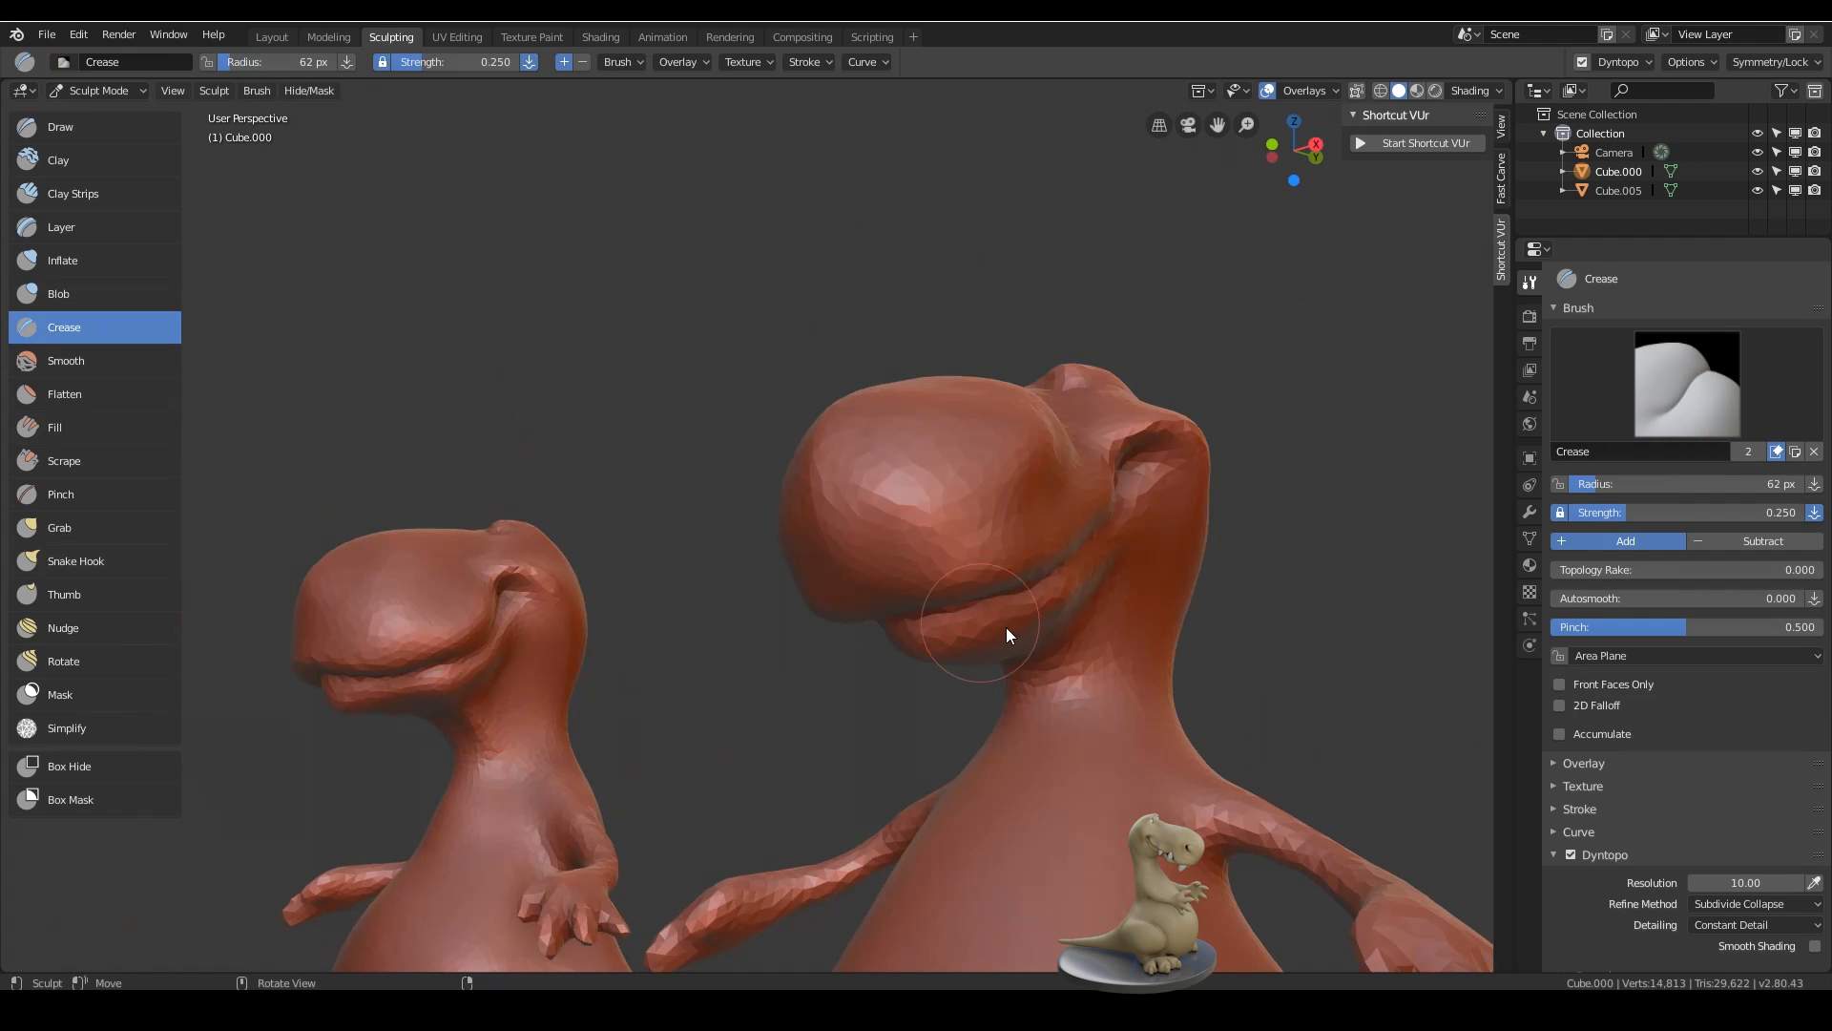
pyautogui.moveTo(1006, 628); pyautogui.dragTo(859, 523, button='middle')
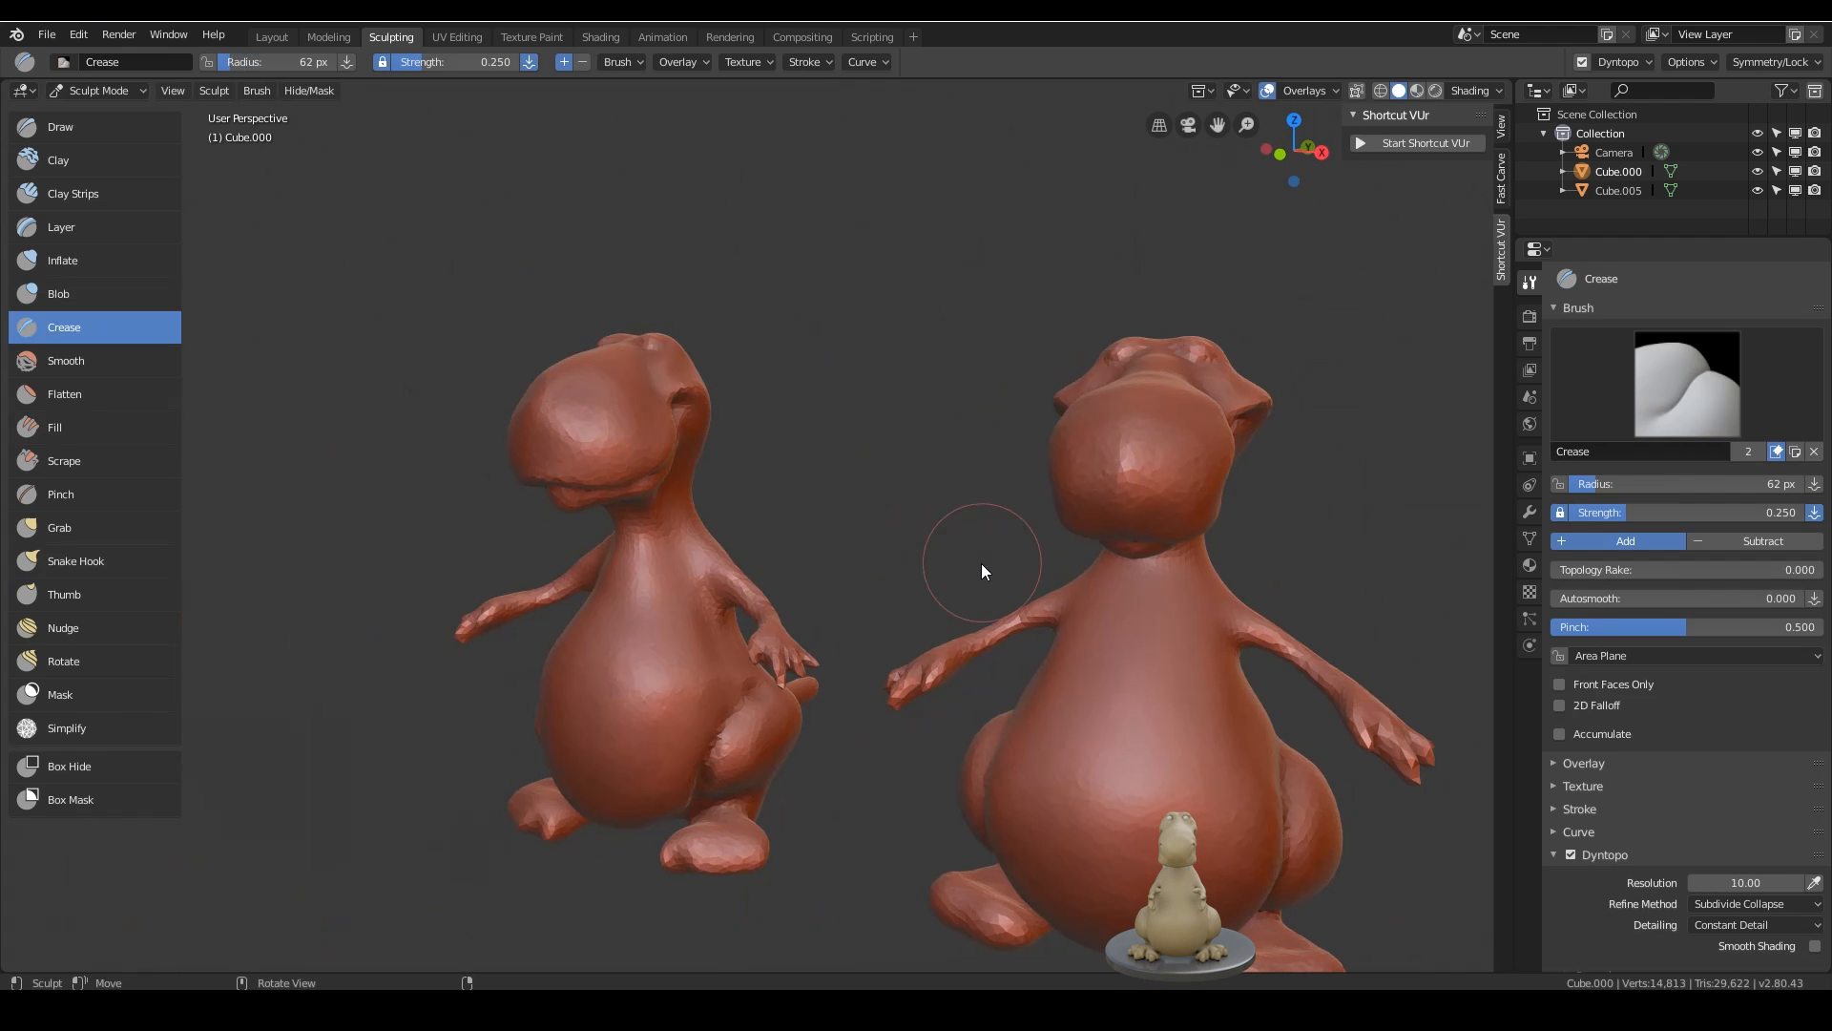
pyautogui.moveTo(981, 563)
pyautogui.mouseDown(button='middle')
pyautogui.moveTo(916, 565)
pyautogui.moveTo(878, 483)
pyautogui.moveTo(931, 497)
pyautogui.moveTo(776, 466)
pyautogui.mouseUp(button='middle')
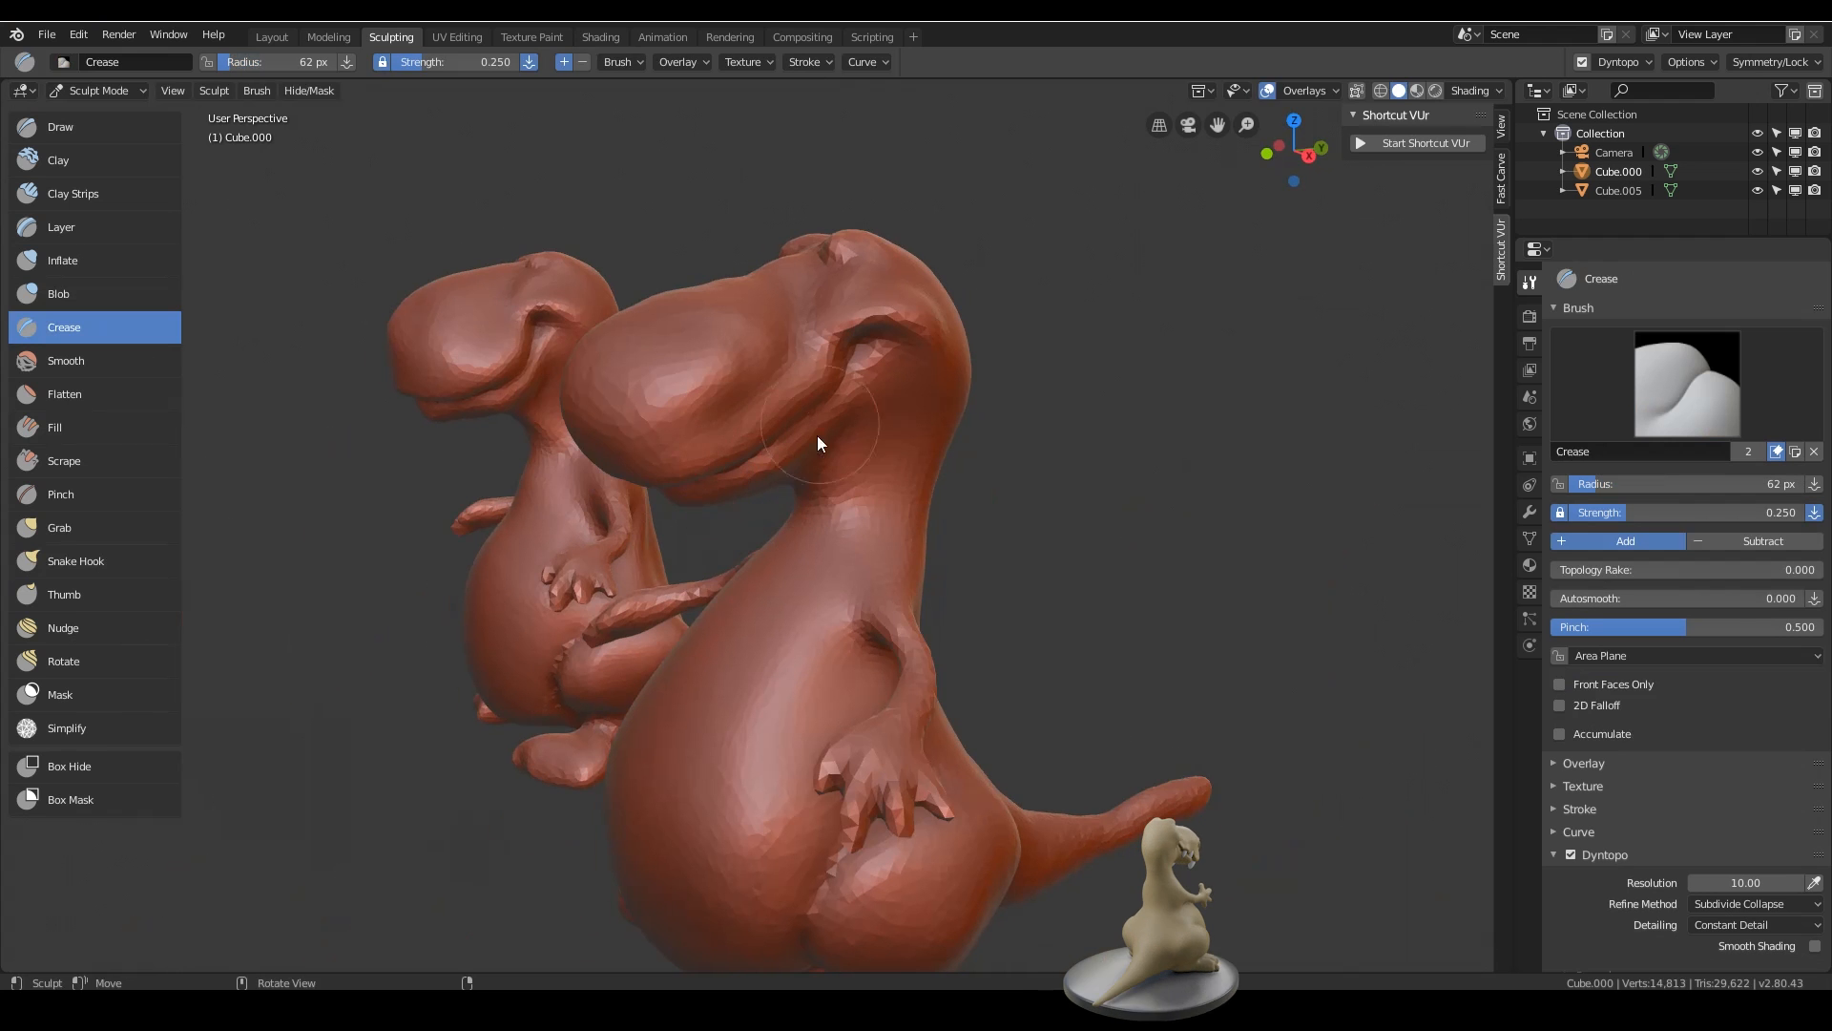
pyautogui.moveTo(886, 404)
pyautogui.mouseDown(button='middle')
pyautogui.moveTo(913, 428)
pyautogui.moveTo(1136, 410)
pyautogui.moveTo(907, 445)
pyautogui.moveTo(857, 427)
pyautogui.mouseUp(button='middle')
# - Make small Snake Hook adjustments to the larger dinosaur's form from several angles, using a 189 px radius
pyautogui.click(73, 561)
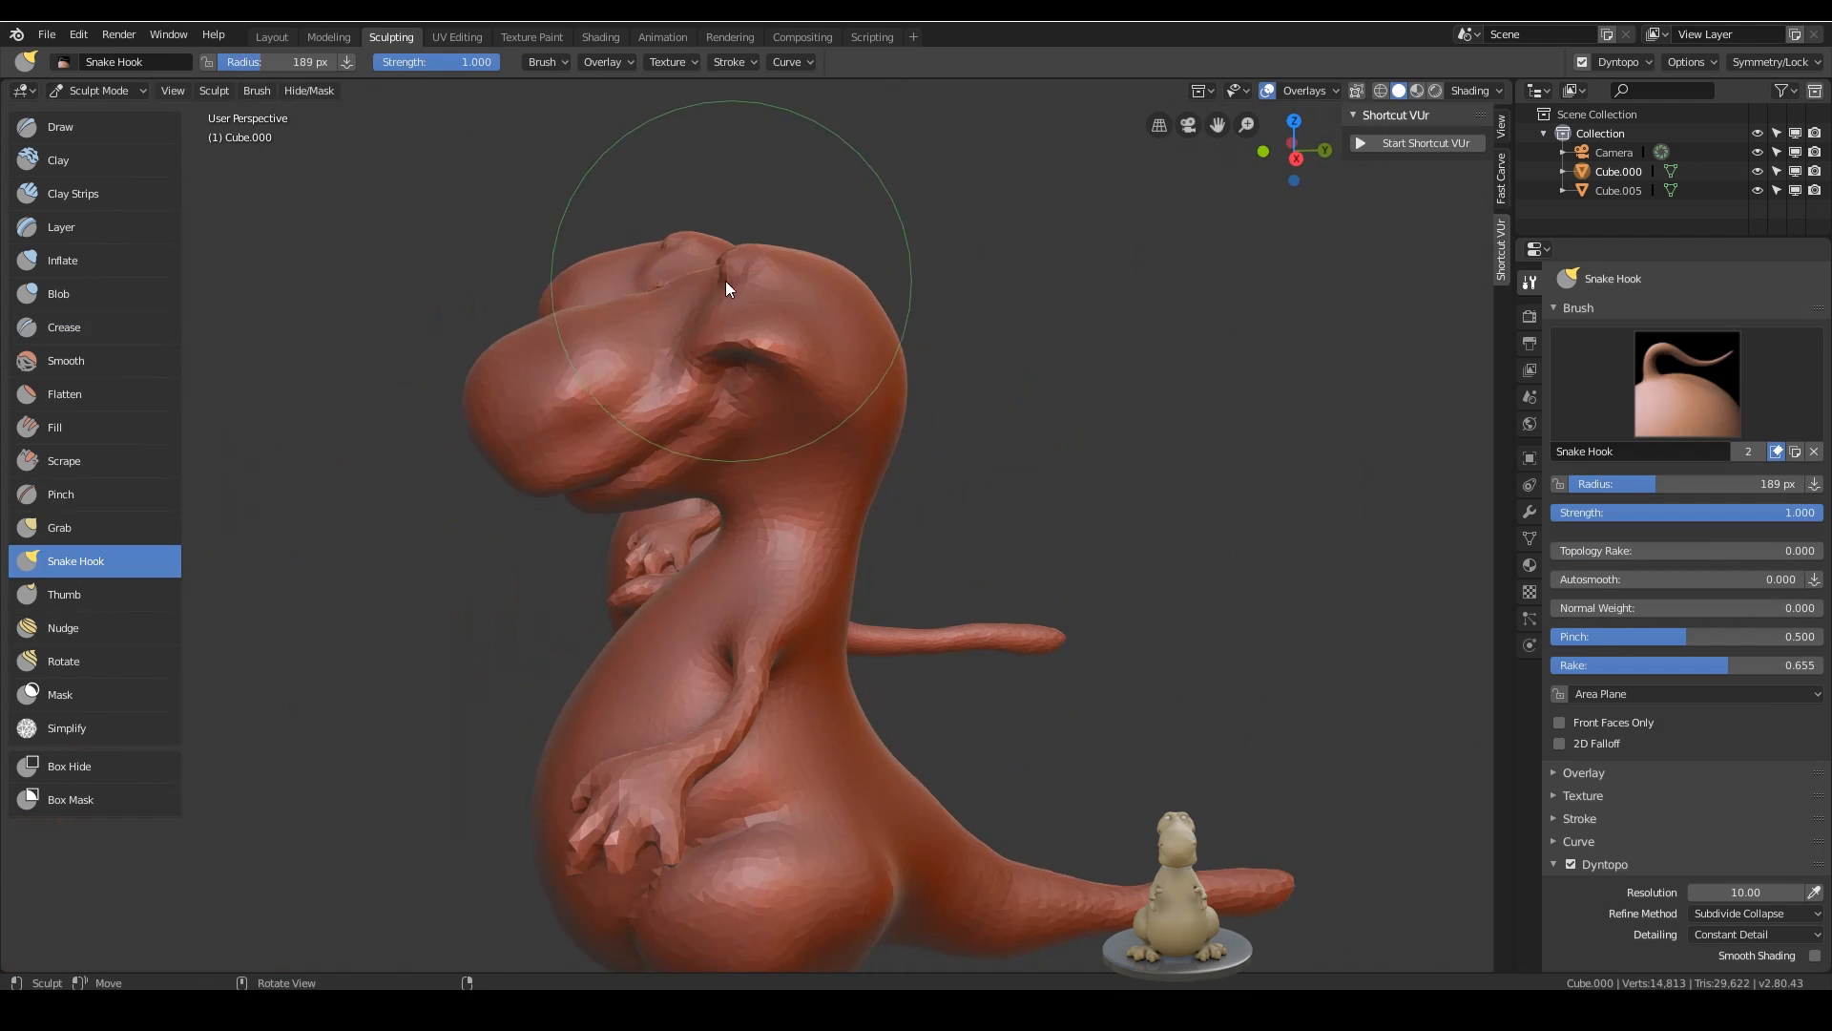
pyautogui.moveTo(725, 281)
pyautogui.mouseDown(button='middle')
pyautogui.moveTo(1004, 317)
pyautogui.moveTo(838, 308)
pyautogui.moveTo(884, 346)
pyautogui.moveTo(1148, 434)
pyautogui.moveTo(971, 430)
pyautogui.moveTo(1014, 646)
pyautogui.moveTo(917, 572)
pyautogui.mouseUp(button='middle')
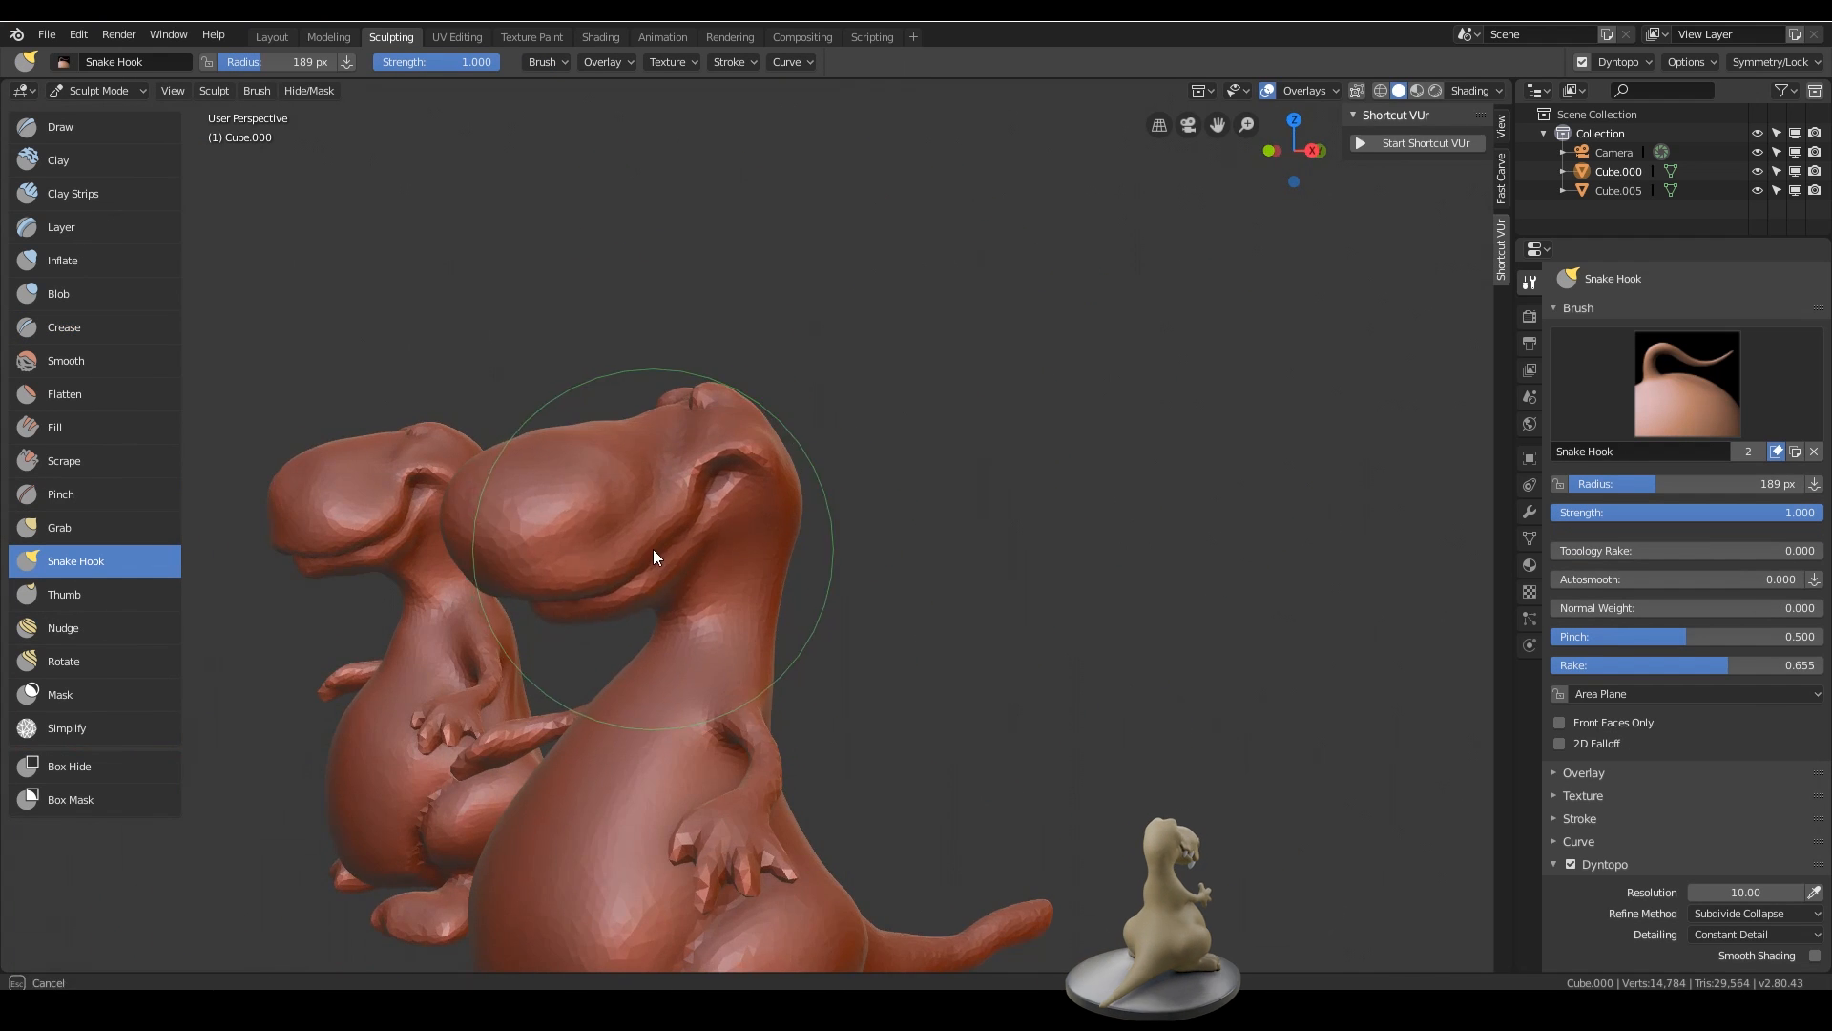
pyautogui.moveTo(655, 553); pyautogui.dragTo(733, 375, button='middle')
pyautogui.scroll(7, 897, 557)
pyautogui.moveTo(796, 695); pyautogui.dragTo(817, 727, button='middle')
pyautogui.moveTo(991, 723); pyautogui.dragTo(1010, 689)
pyautogui.scroll(-7, 1010, 689)
pyautogui.moveTo(983, 673)
pyautogui.mouseDown(button='middle')
pyautogui.moveTo(928, 641)
pyautogui.moveTo(1090, 614)
pyautogui.moveTo(931, 593)
pyautogui.moveTo(1015, 588)
pyautogui.moveTo(1044, 633)
pyautogui.moveTo(1161, 571)
pyautogui.mouseUp(button='middle')
pyautogui.moveTo(1149, 686); pyautogui.dragTo(1130, 662)
pyautogui.moveTo(1155, 659)
pyautogui.mouseDown(button='middle')
pyautogui.moveTo(1059, 638)
pyautogui.moveTo(1016, 687)
pyautogui.moveTo(1250, 658)
pyautogui.moveTo(1056, 685)
pyautogui.moveTo(874, 673)
pyautogui.moveTo(849, 639)
pyautogui.mouseUp(button='middle')
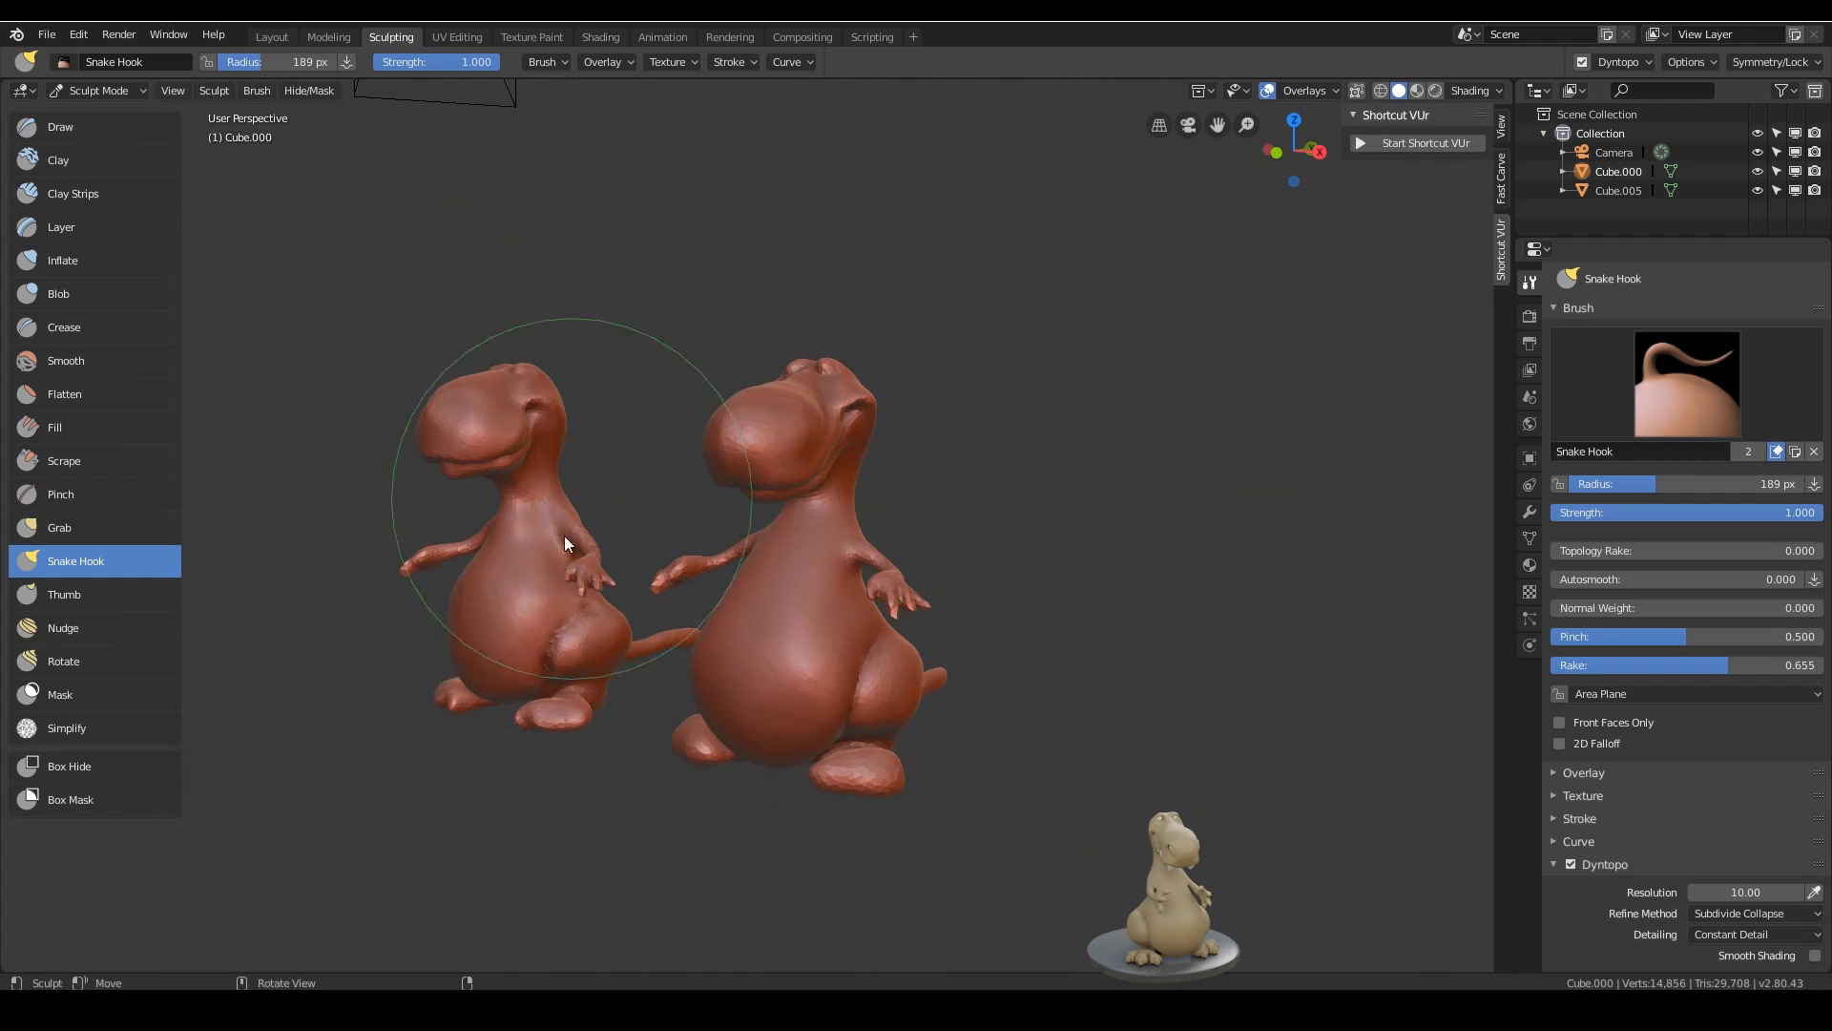
pyautogui.moveTo(865, 355)
pyautogui.mouseDown(button='middle')
pyautogui.moveTo(811, 411)
pyautogui.moveTo(831, 410)
pyautogui.moveTo(851, 485)
pyautogui.mouseUp(button='middle')
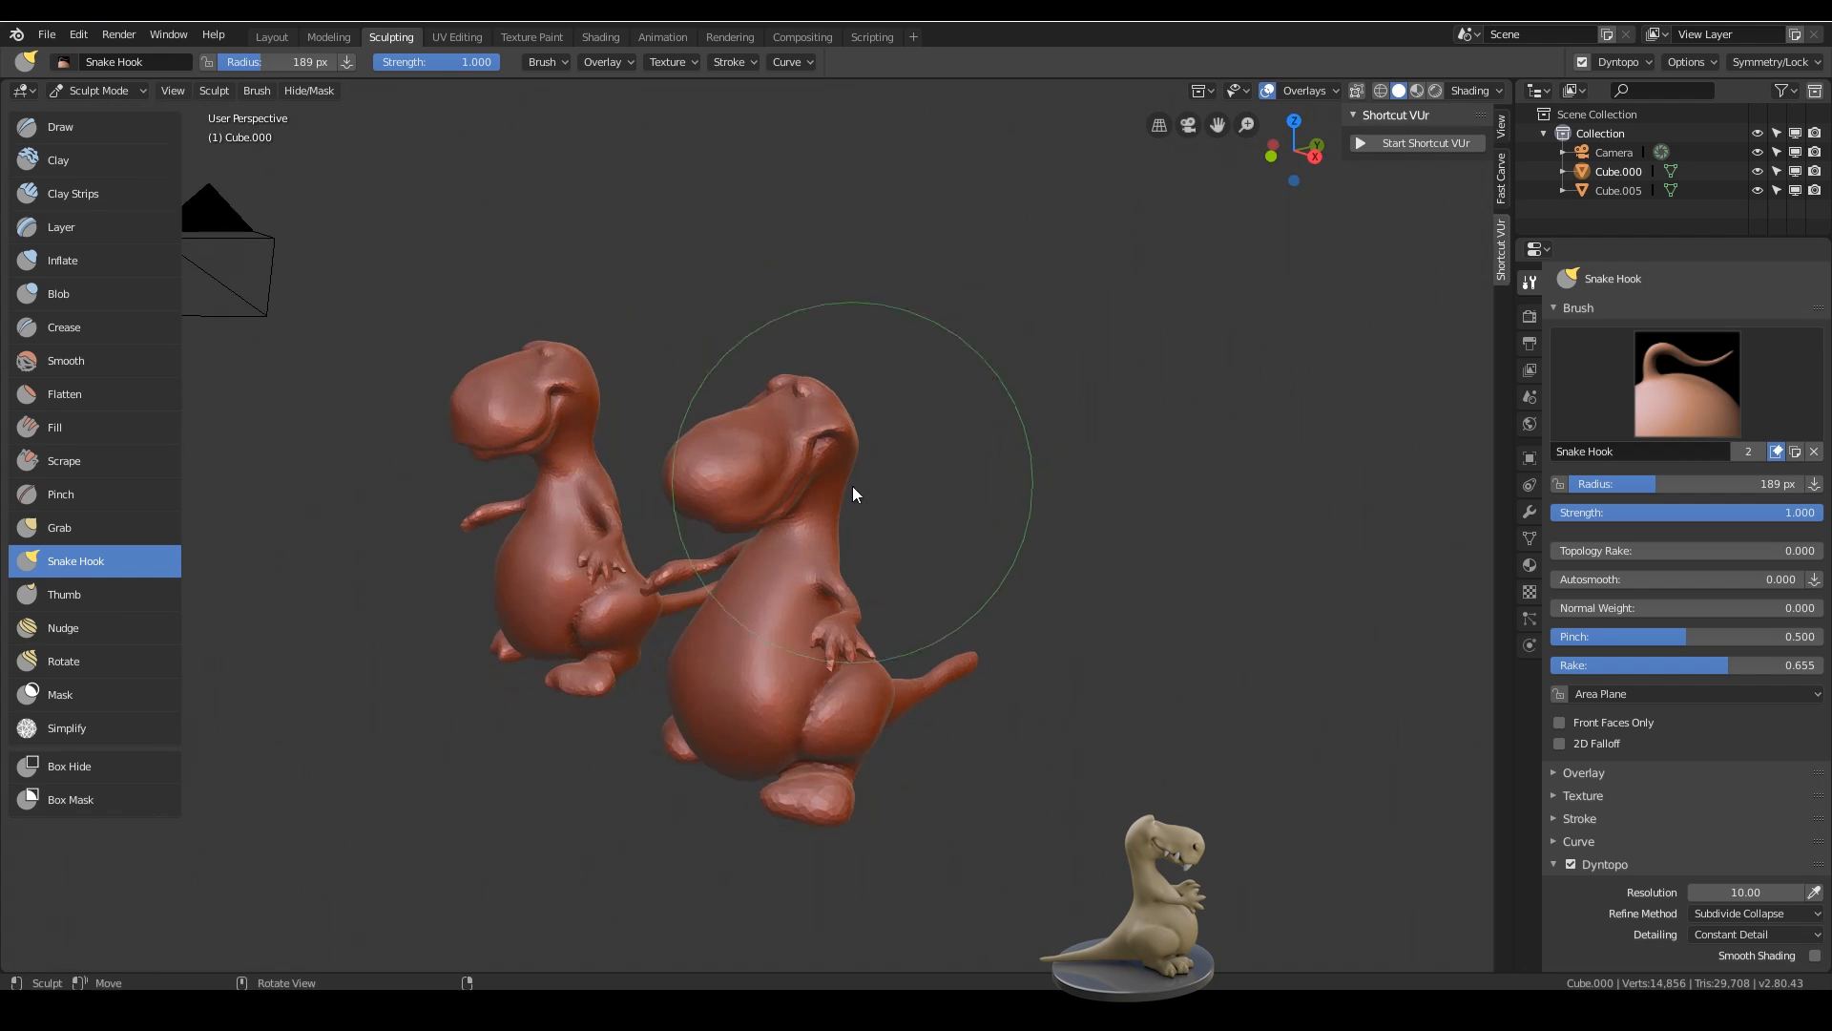
pyautogui.moveTo(869, 416)
pyautogui.mouseDown(button='middle')
pyautogui.moveTo(844, 437)
pyautogui.moveTo(883, 399)
pyautogui.moveTo(980, 391)
pyautogui.moveTo(908, 379)
pyautogui.moveTo(891, 396)
pyautogui.moveTo(986, 433)
pyautogui.moveTo(1050, 416)
pyautogui.moveTo(1100, 440)
pyautogui.moveTo(1237, 413)
pyautogui.moveTo(1258, 382)
pyautogui.mouseUp(button='middle')
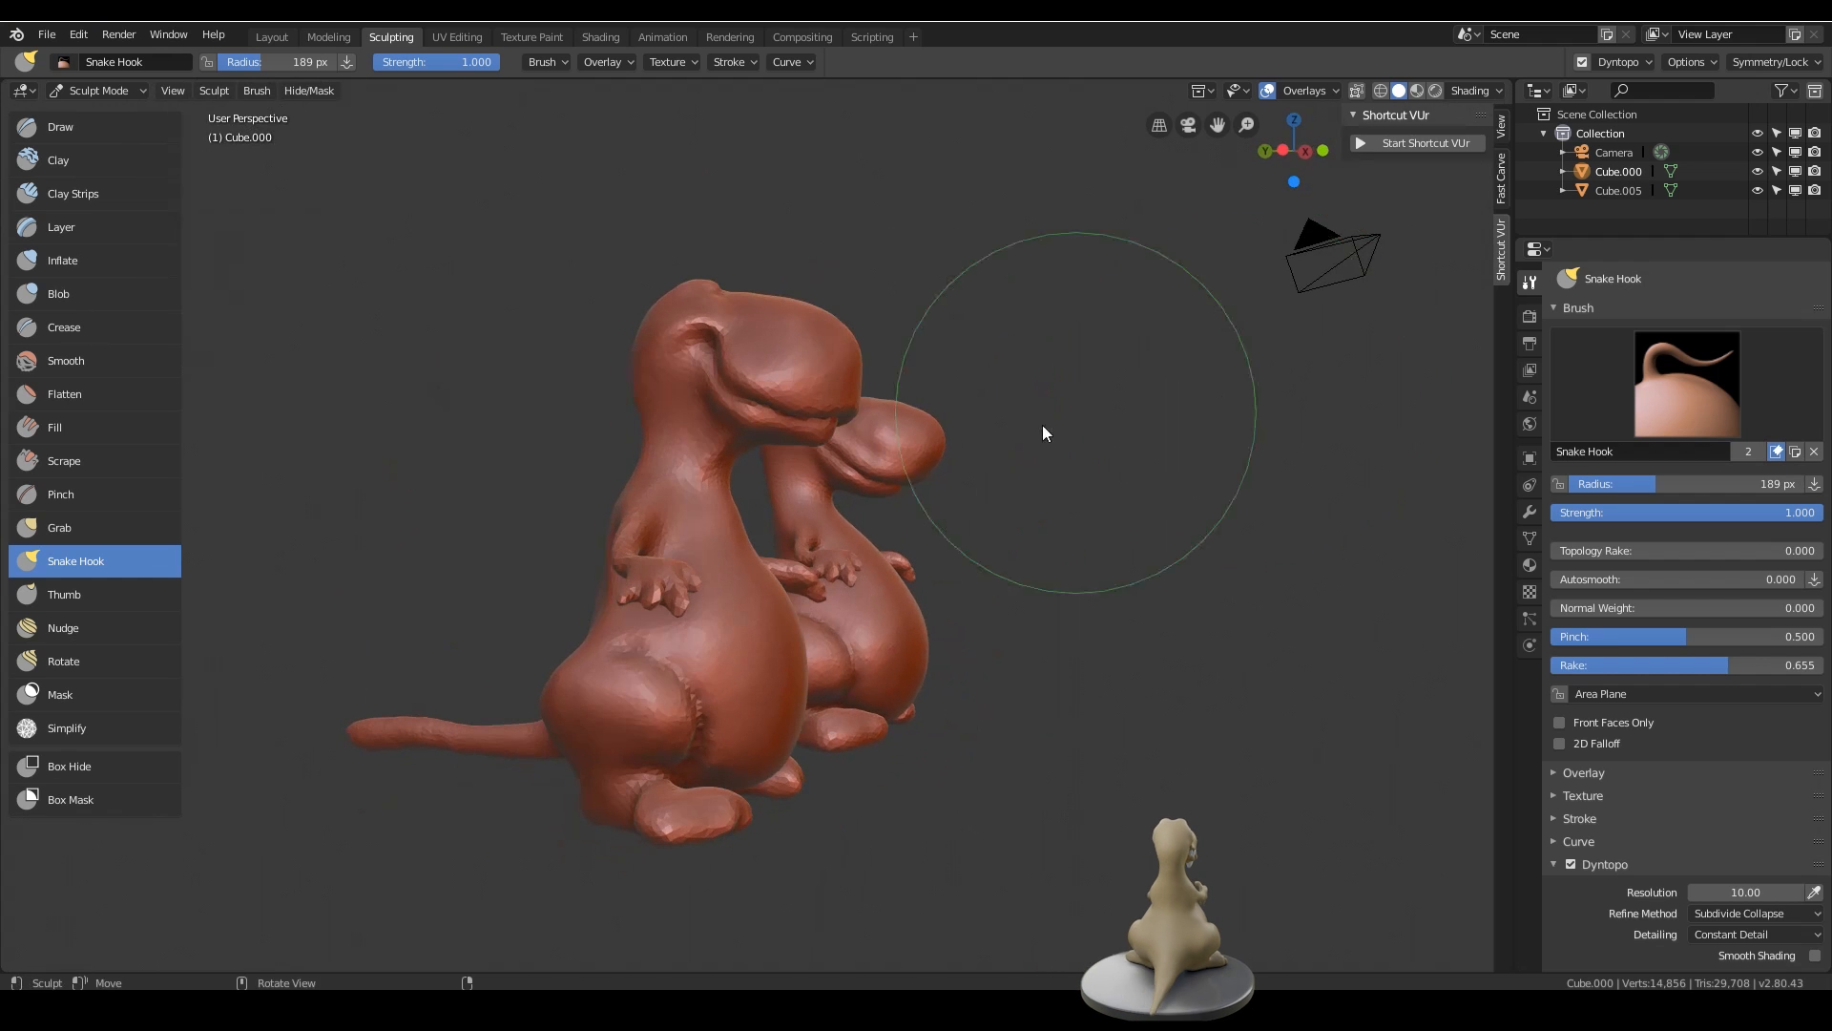
pyautogui.moveTo(1044, 430)
pyautogui.mouseDown(button='middle')
pyautogui.moveTo(919, 607)
pyautogui.moveTo(892, 571)
pyautogui.moveTo(1008, 583)
pyautogui.moveTo(799, 603)
pyautogui.moveTo(943, 593)
pyautogui.moveTo(899, 576)
pyautogui.moveTo(932, 552)
pyautogui.moveTo(851, 570)
pyautogui.moveTo(919, 570)
pyautogui.moveTo(839, 549)
pyautogui.moveTo(1027, 544)
pyautogui.moveTo(1053, 556)
pyautogui.moveTo(1022, 614)
pyautogui.mouseUp(button='middle')
pyautogui.moveTo(856, 496); pyautogui.dragTo(951, 564, button='middle')
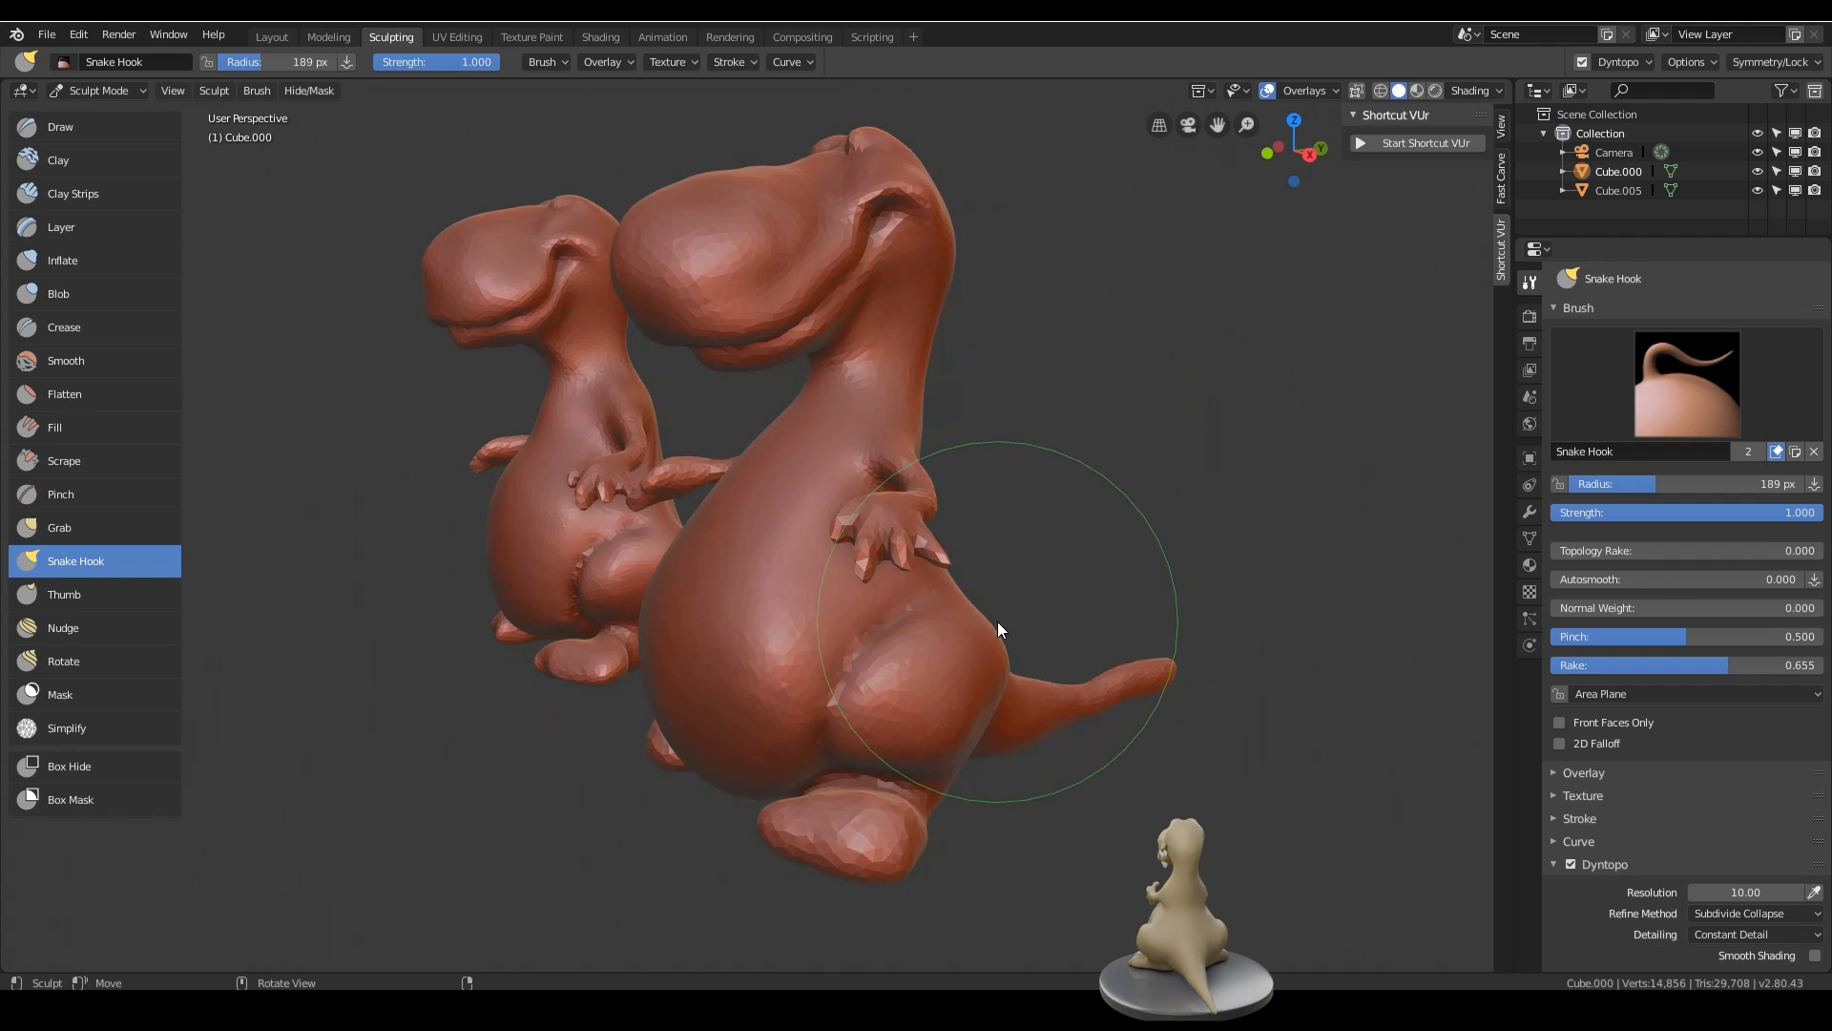
# - Save the file and switch to the Layout workspace
pyautogui.click(42, 36)
pyautogui.click(89, 181)
pyautogui.click(272, 37)
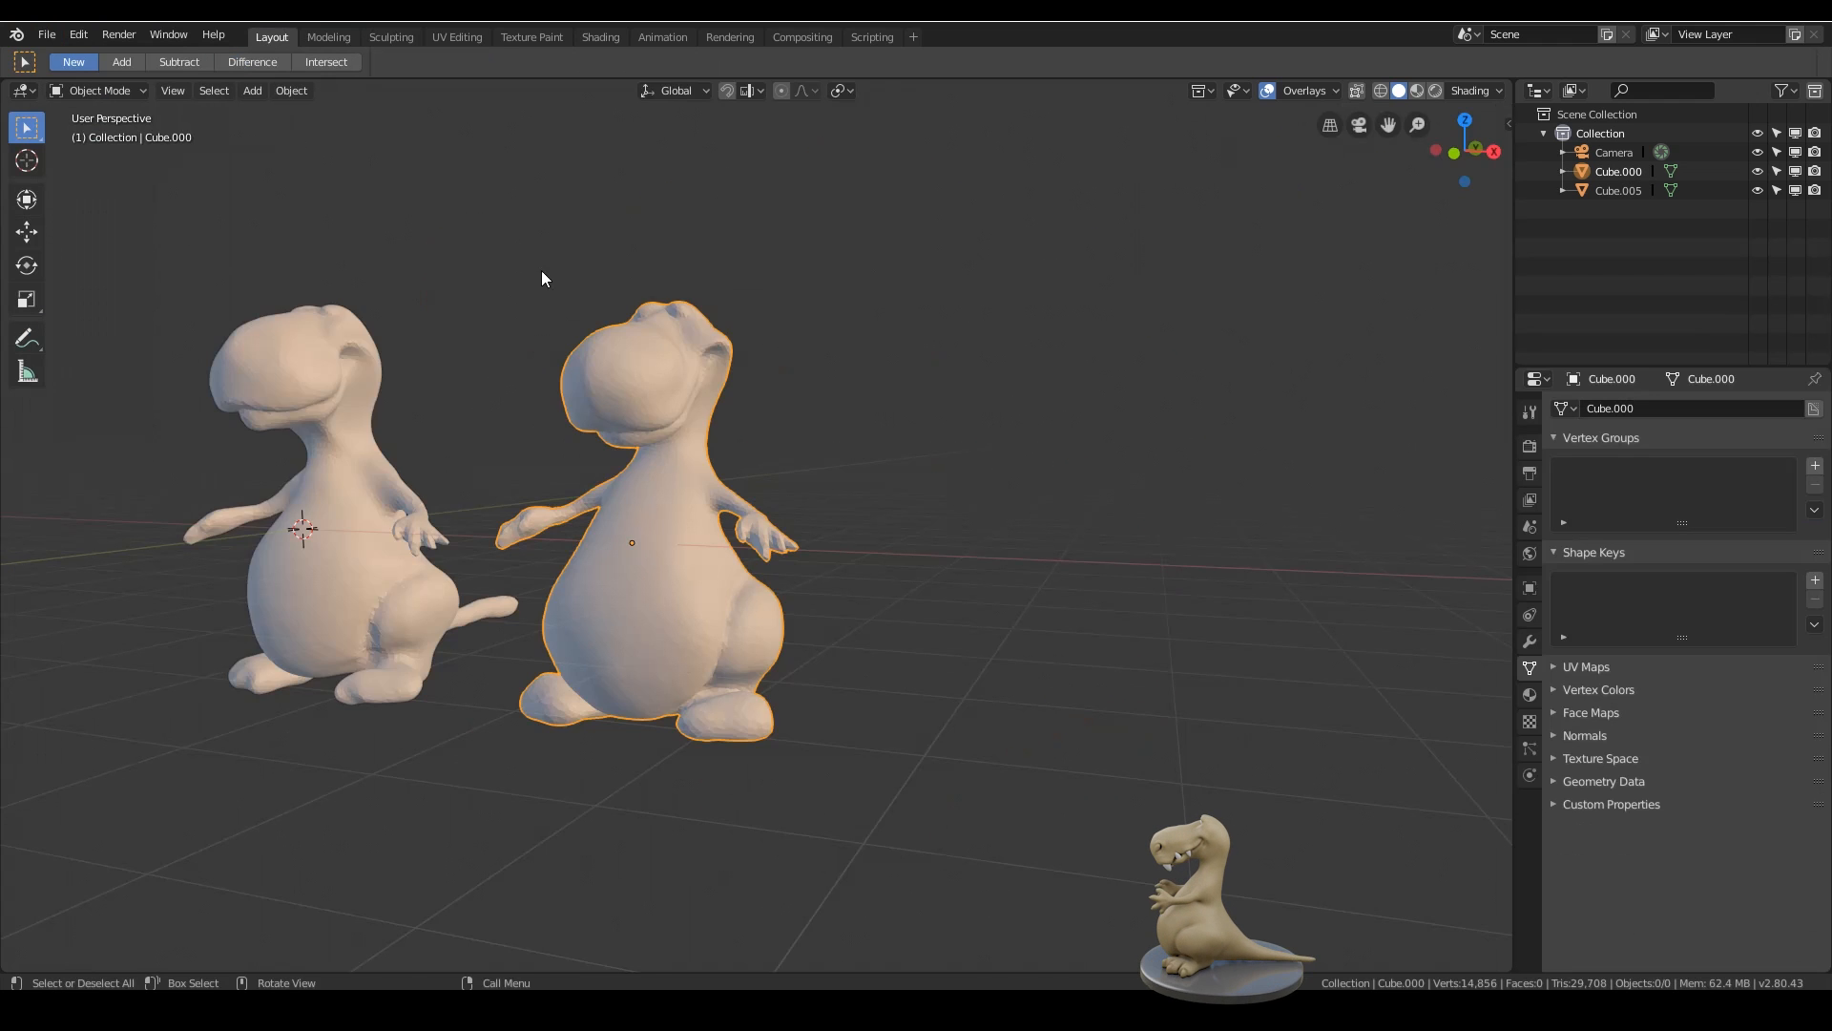
# - Hide the older, smaller dinosaur and clear the location of the refined one to return it to the world origin
pyautogui.click(334, 327)
pyautogui.press('h')
pyautogui.moveTo(481, 446); pyautogui.dragTo(489, 504, button='middle')
pyautogui.click(631, 502)
pyautogui.hotkey('alt', 'g')
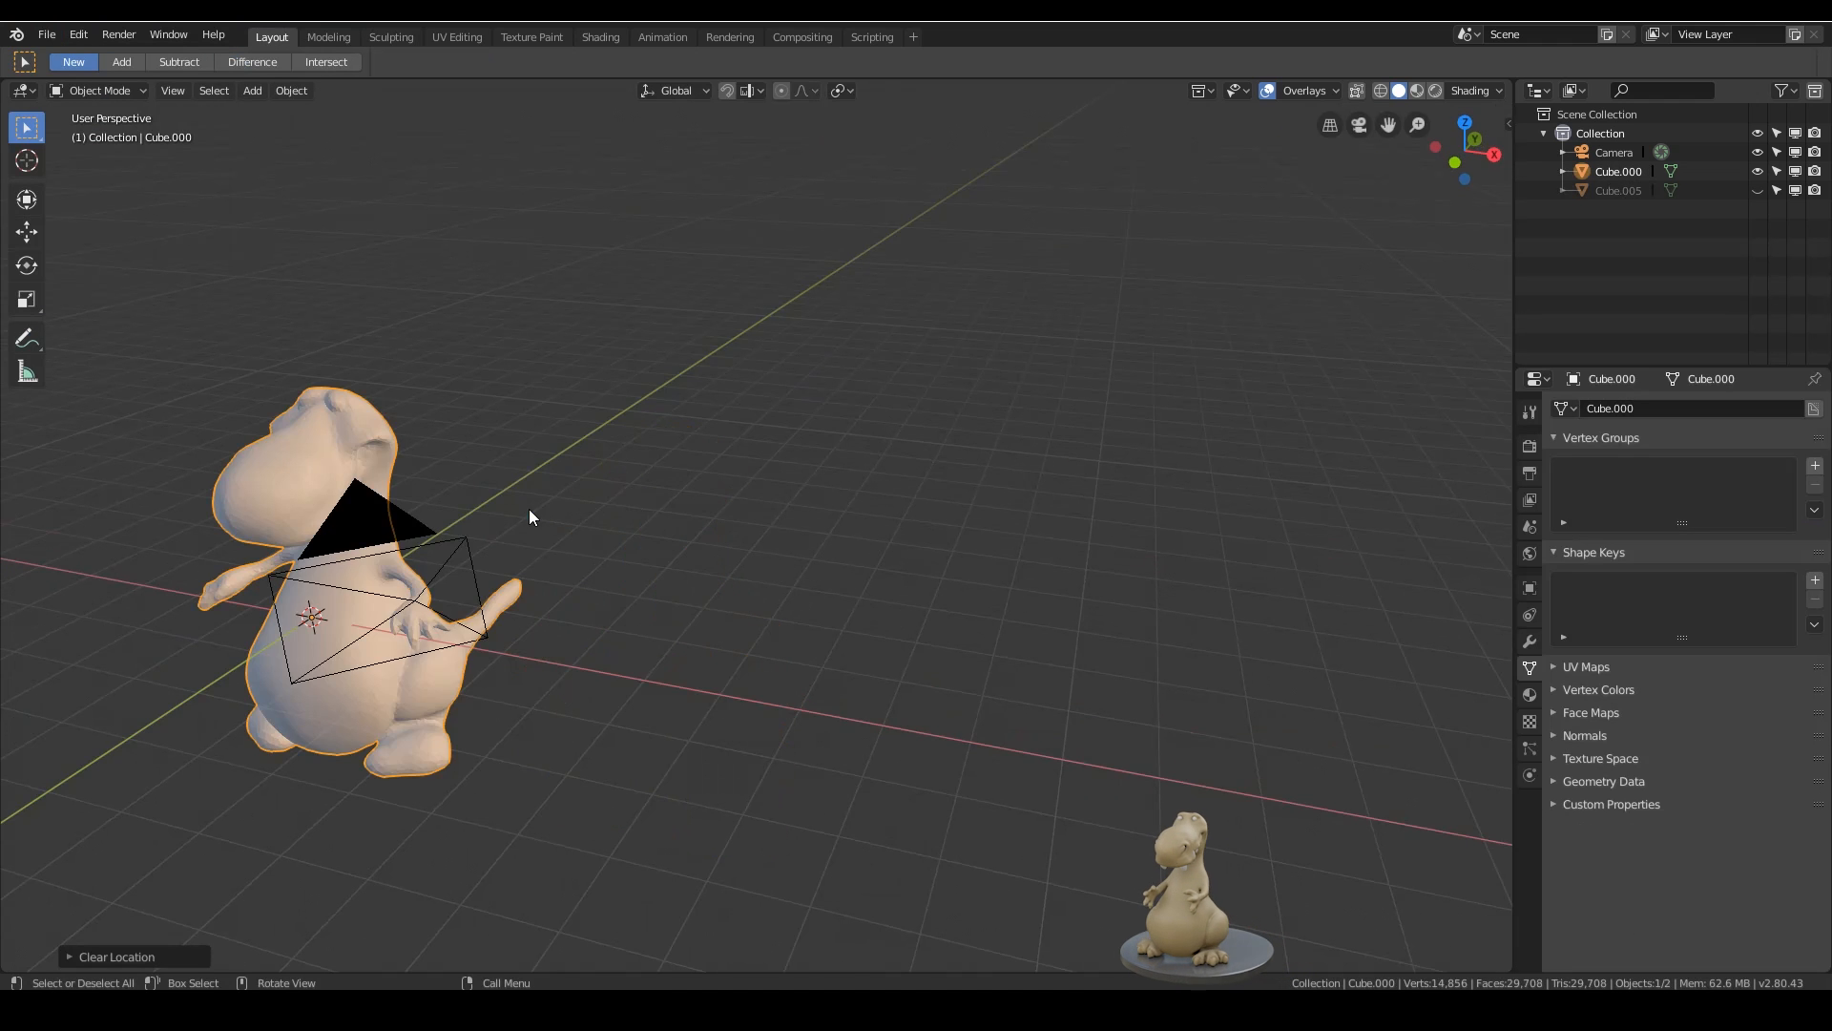
# - Add a cube and move it out in front of the dinosaur's belly
pyautogui.hotkey('shift', 'a')
pyautogui.moveTo(533, 510)
pyautogui.click(603, 528)
pyautogui.moveTo(409, 573); pyautogui.dragTo(496, 554, button='middle')
pyautogui.press('g')
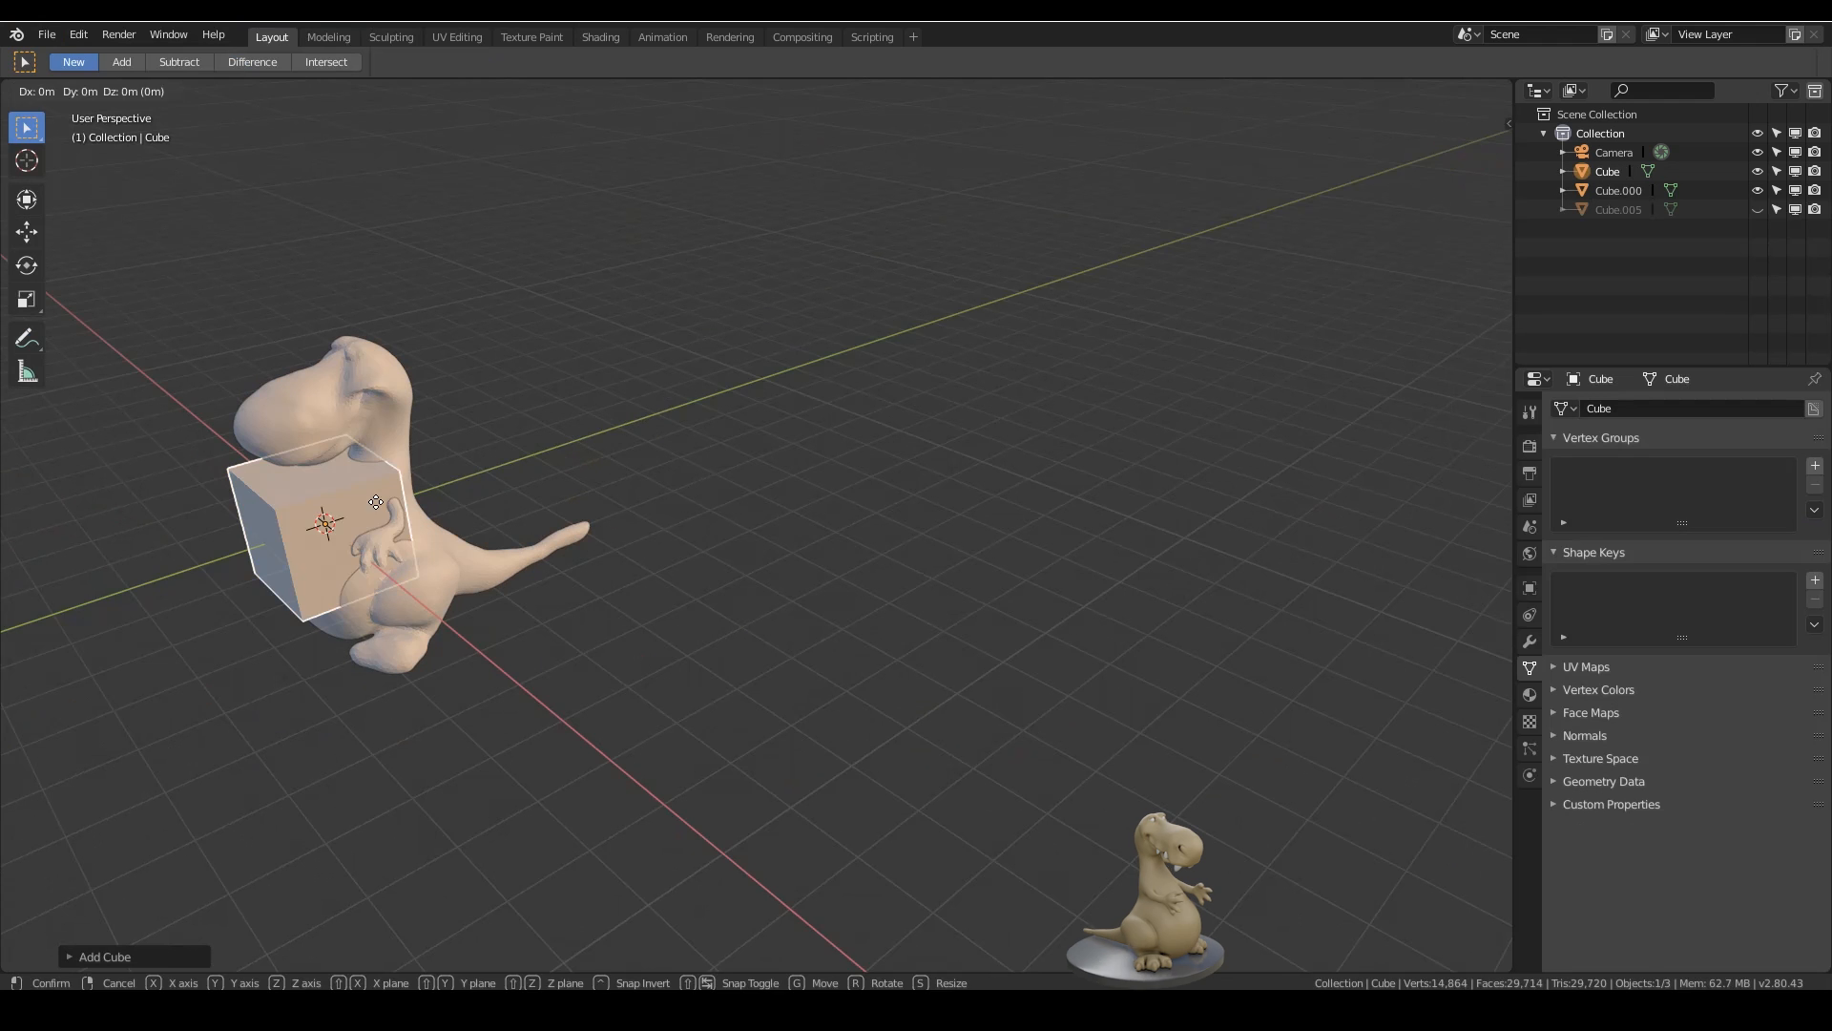
pyautogui.click(291, 474)
# - Flatten the cube along Z and shrink its depth along Y
pyautogui.press('s')
pyautogui.press('z')
pyautogui.click(275, 534)
pyautogui.press('s')
pyautogui.press('y')
pyautogui.click(339, 515)
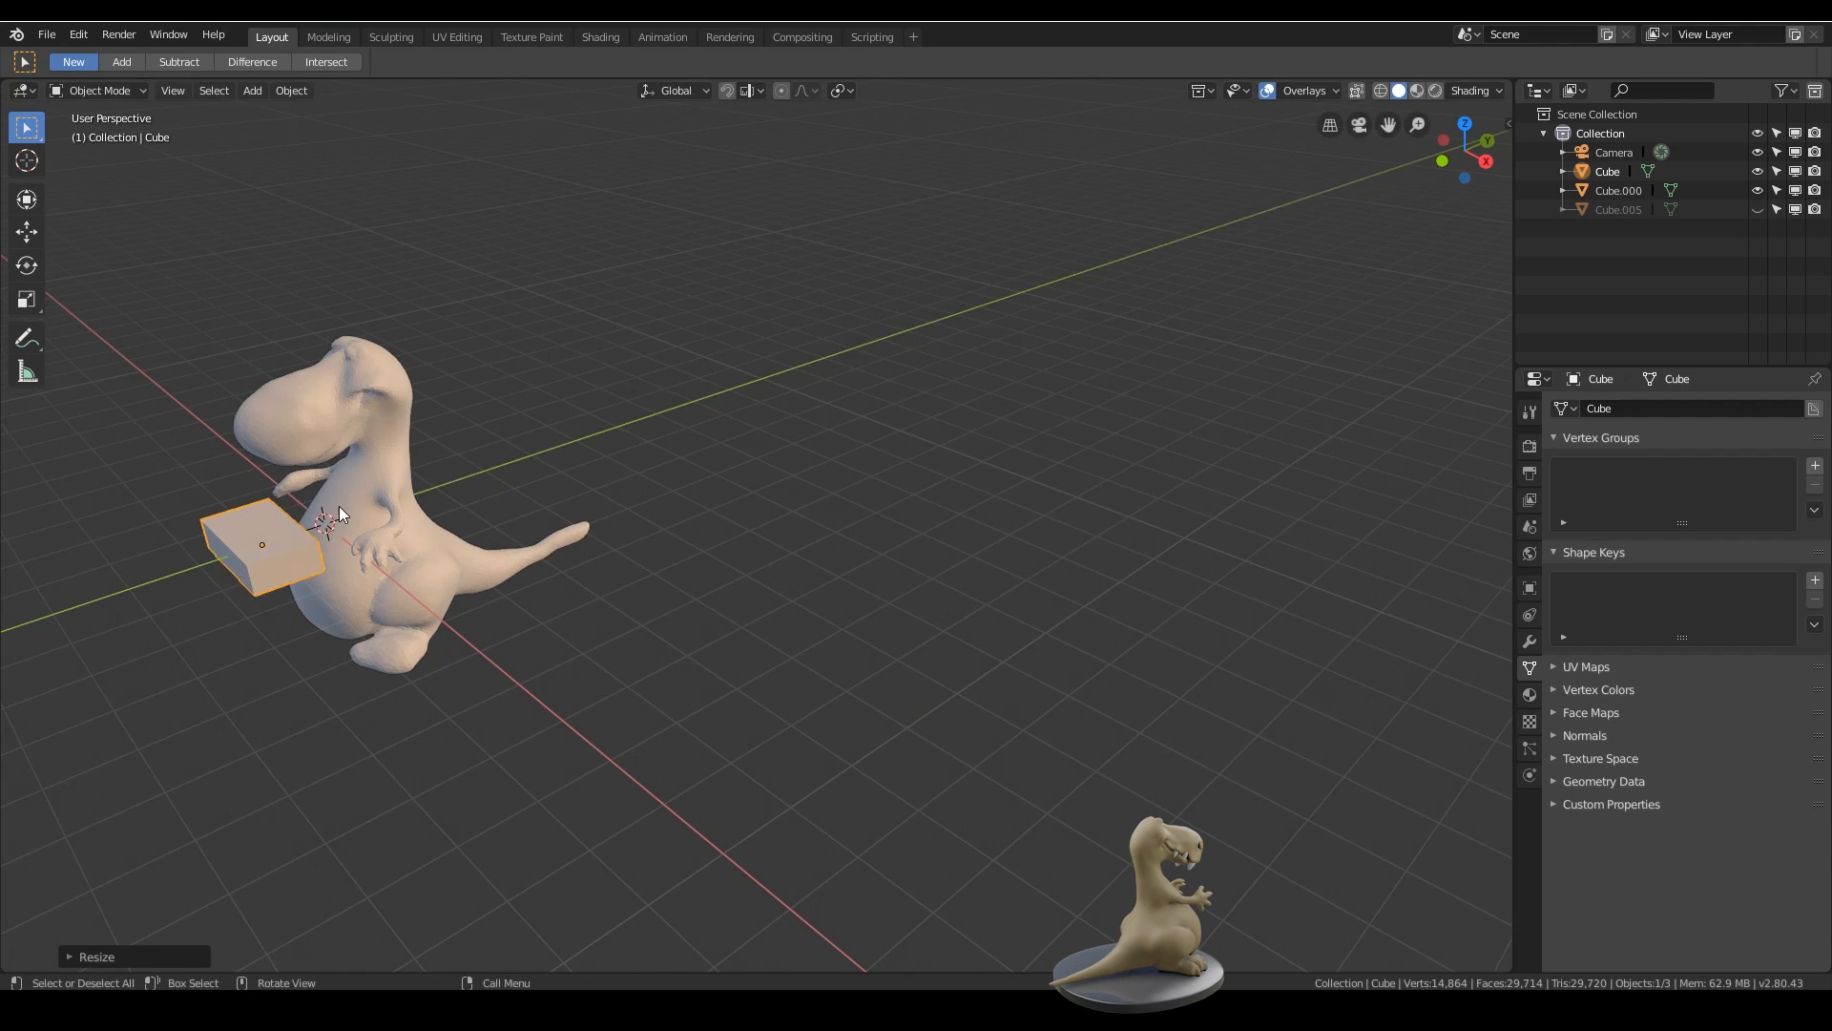
# - Enter Edit Mode on the flattened cube and add a loop cut through the middle of its width
pyautogui.scroll(3, 398, 528)
pyautogui.moveTo(320, 558); pyautogui.dragTo(573, 573, button='middle')
pyautogui.press('Tab')
pyautogui.hotkey('ctrl', 'r')
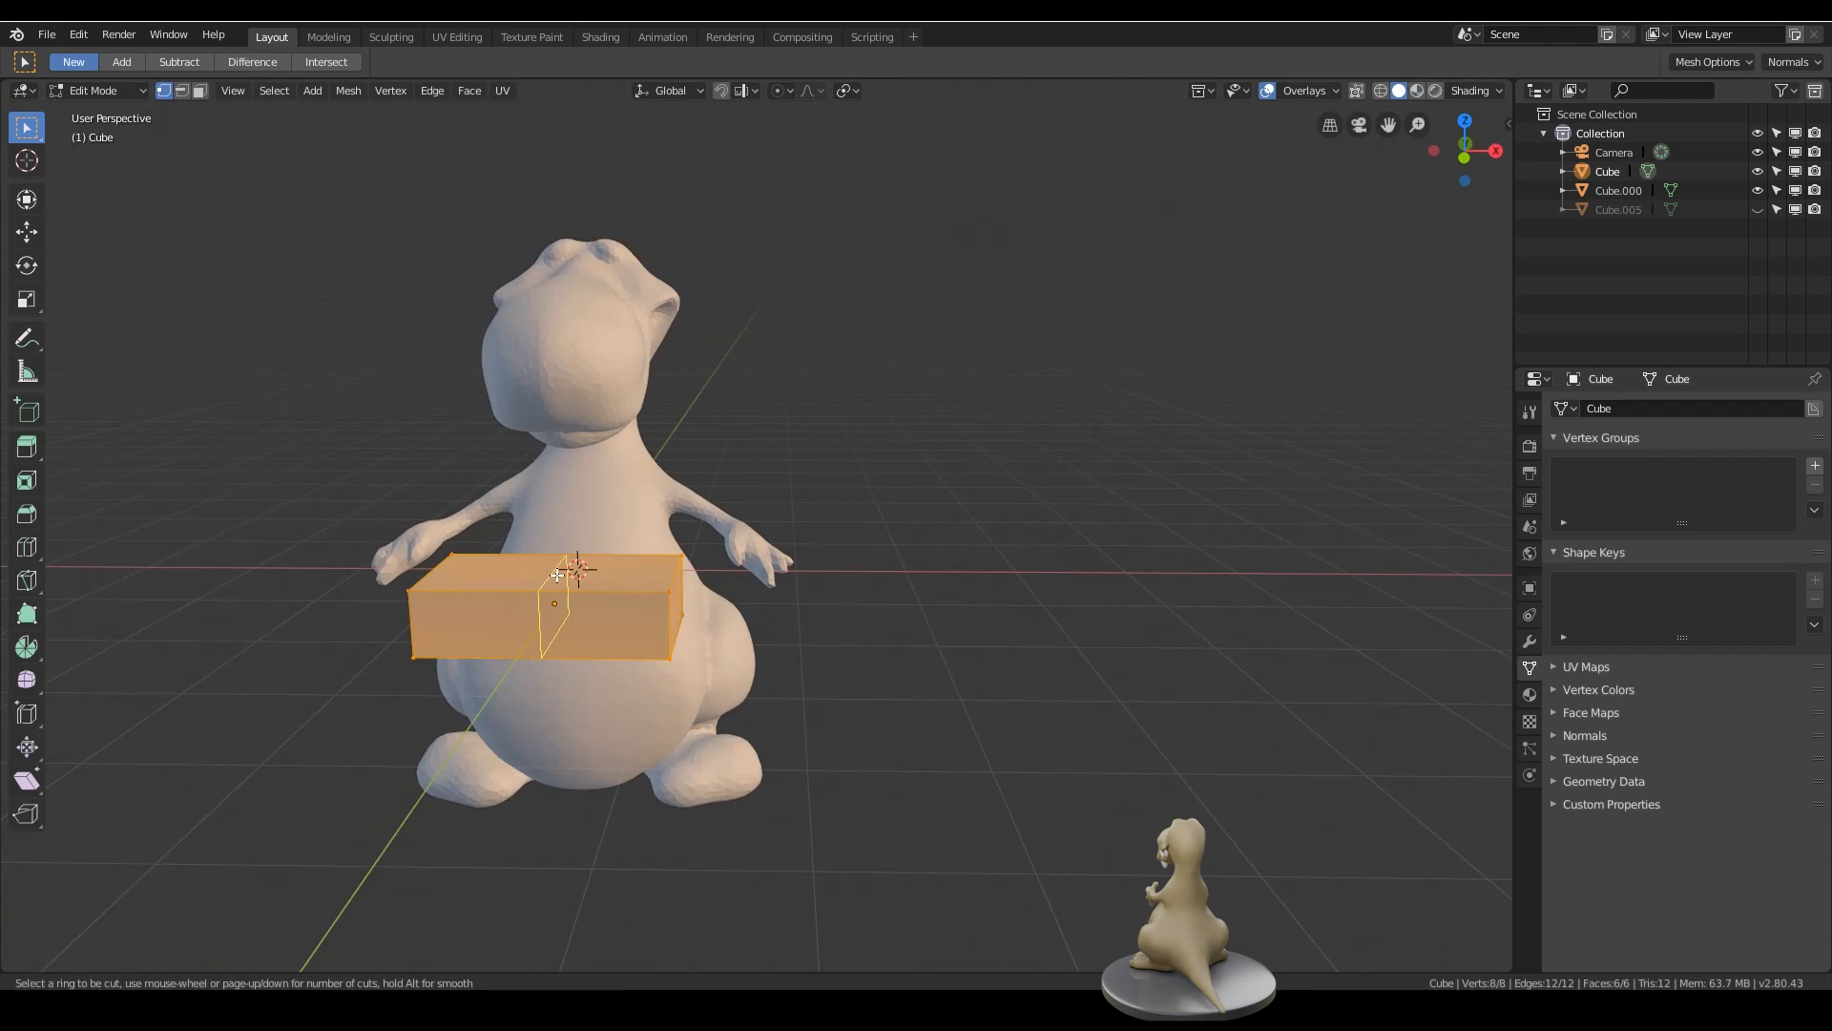
pyautogui.click(557, 575)
# - In wireframe shading, select the faces on the negative X half of the block and delete them
pyautogui.press('z')
pyautogui.click(417, 563)
pyautogui.hotkey('ctrl', 'Tab')
pyautogui.click(516, 563)
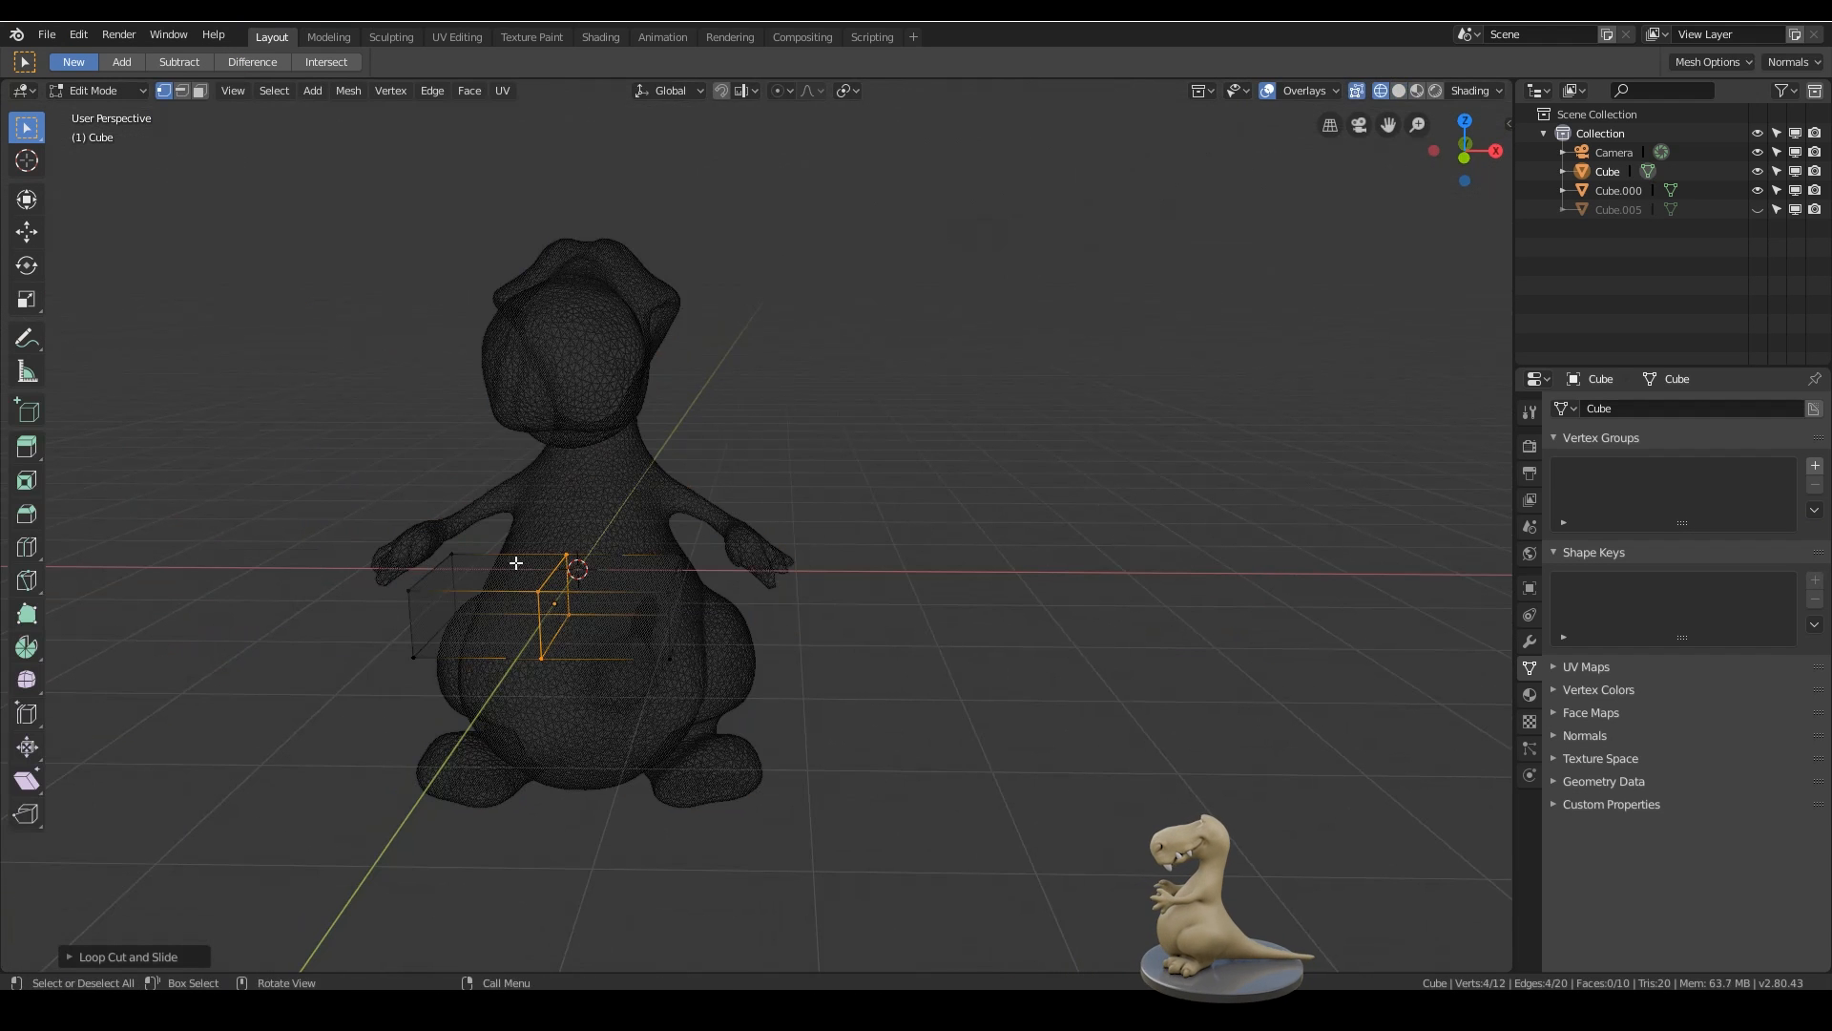
pyautogui.press('3')
pyautogui.press('c')
pyautogui.moveTo(446, 560); pyautogui.dragTo(471, 560)
pyautogui.rightClick(470, 561)
pyautogui.press('x')
pyautogui.click(532, 605)
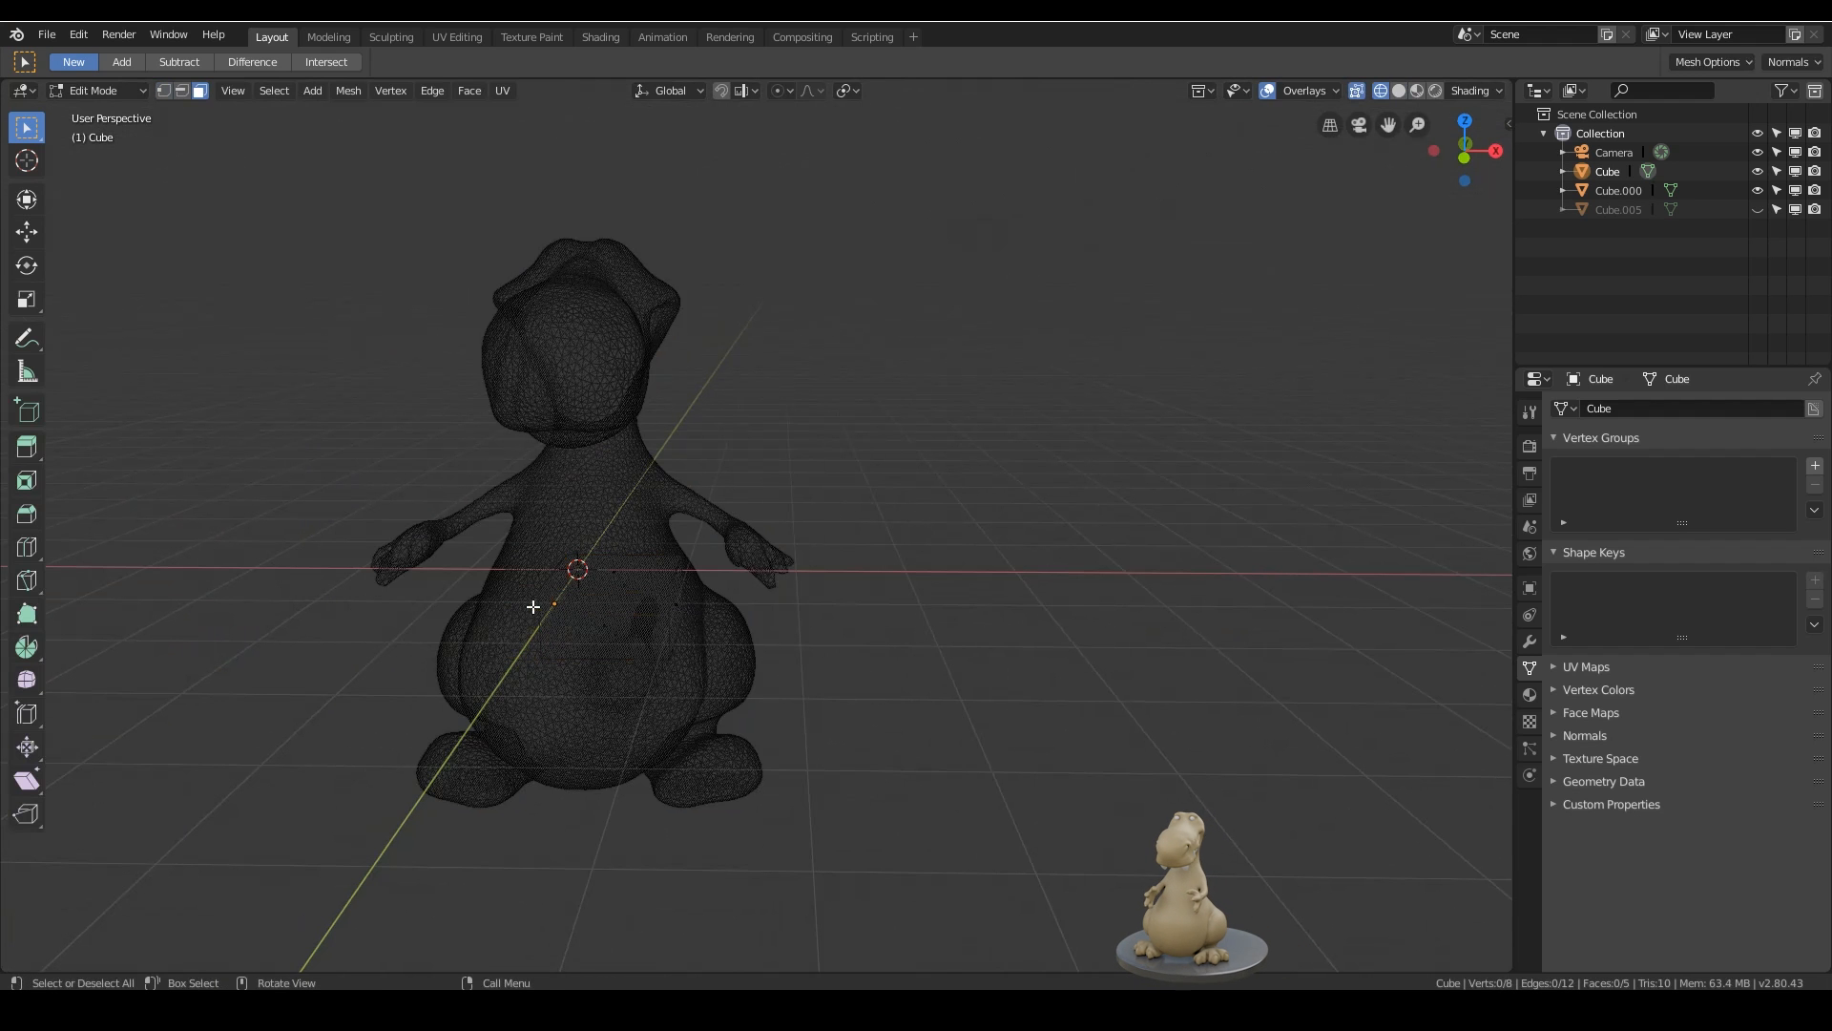
# - Add a Mirror modifier on the X axis to the remaining half and enable Clipping
pyautogui.click(1532, 640)
pyautogui.click(1604, 408)
pyautogui.click(1409, 618)
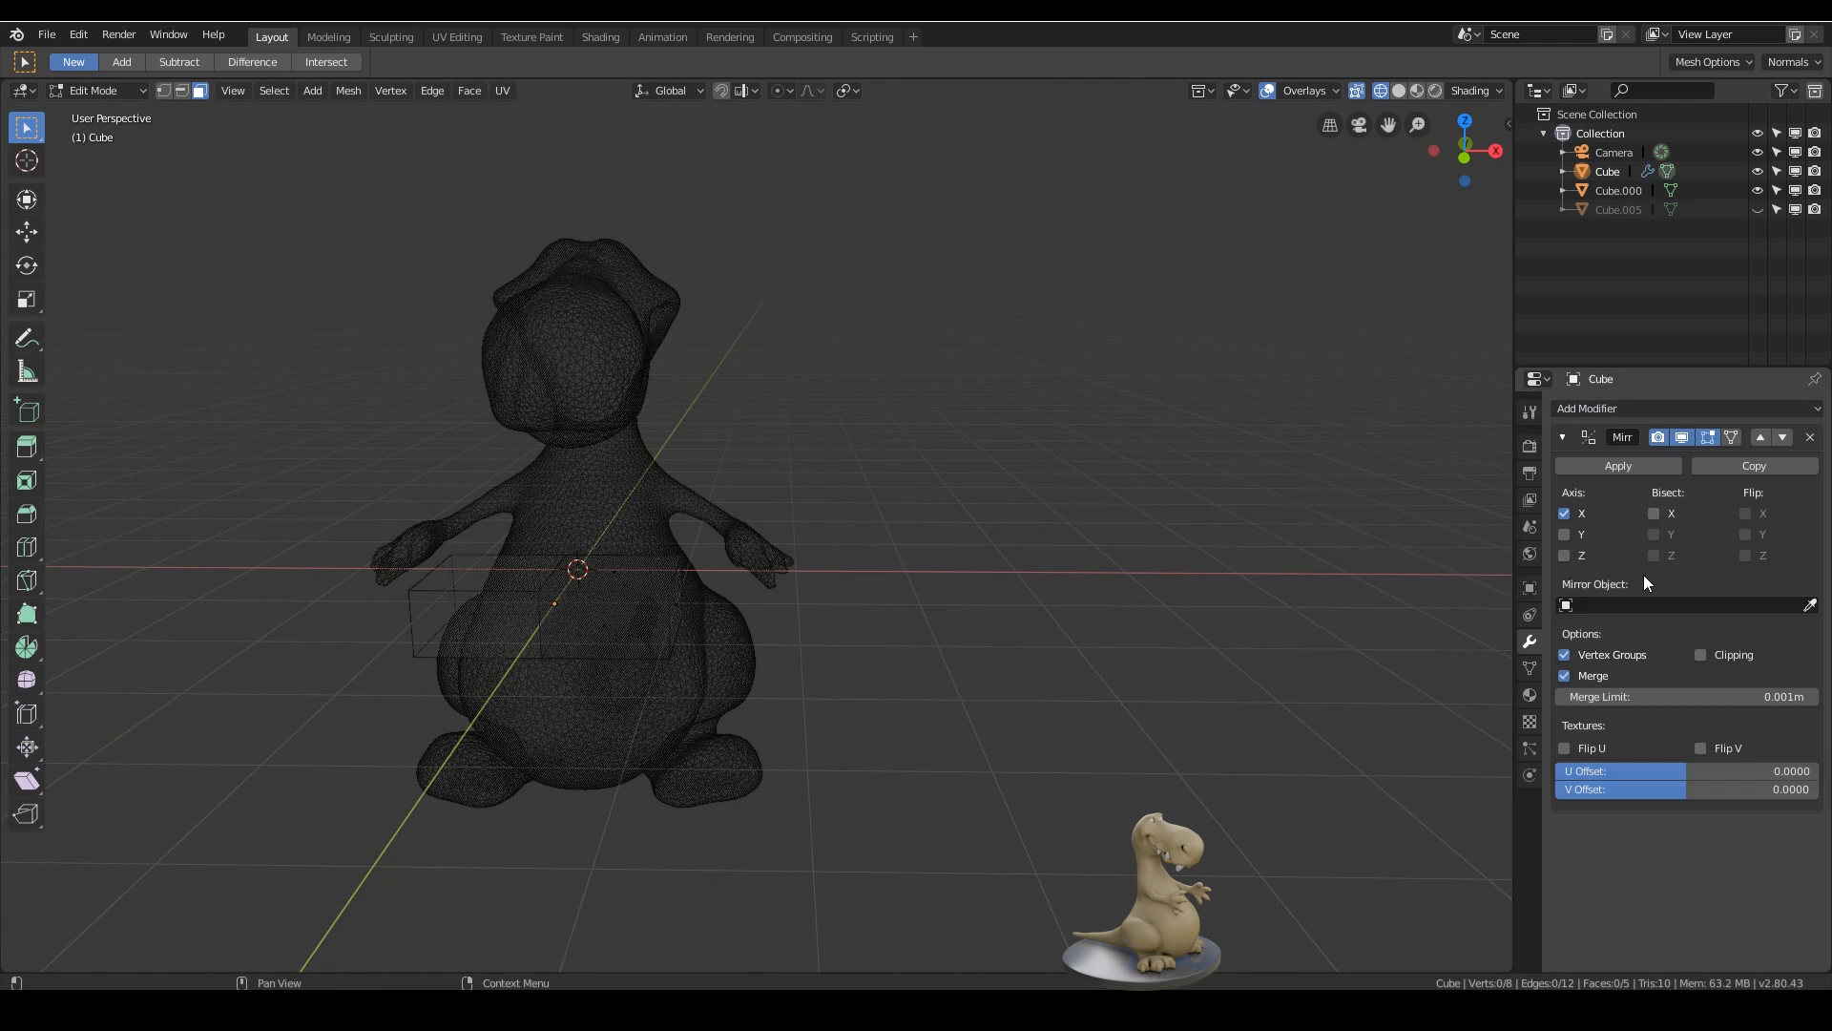
pyautogui.click(1698, 654)
# - Return to solid shading and add a loop cut across the block's half, slid toward the mirror centre
pyautogui.moveTo(802, 581); pyautogui.dragTo(797, 609, button='middle')
pyautogui.press('z')
pyautogui.hotkey('ctrl', 'r')
pyautogui.click(603, 680)
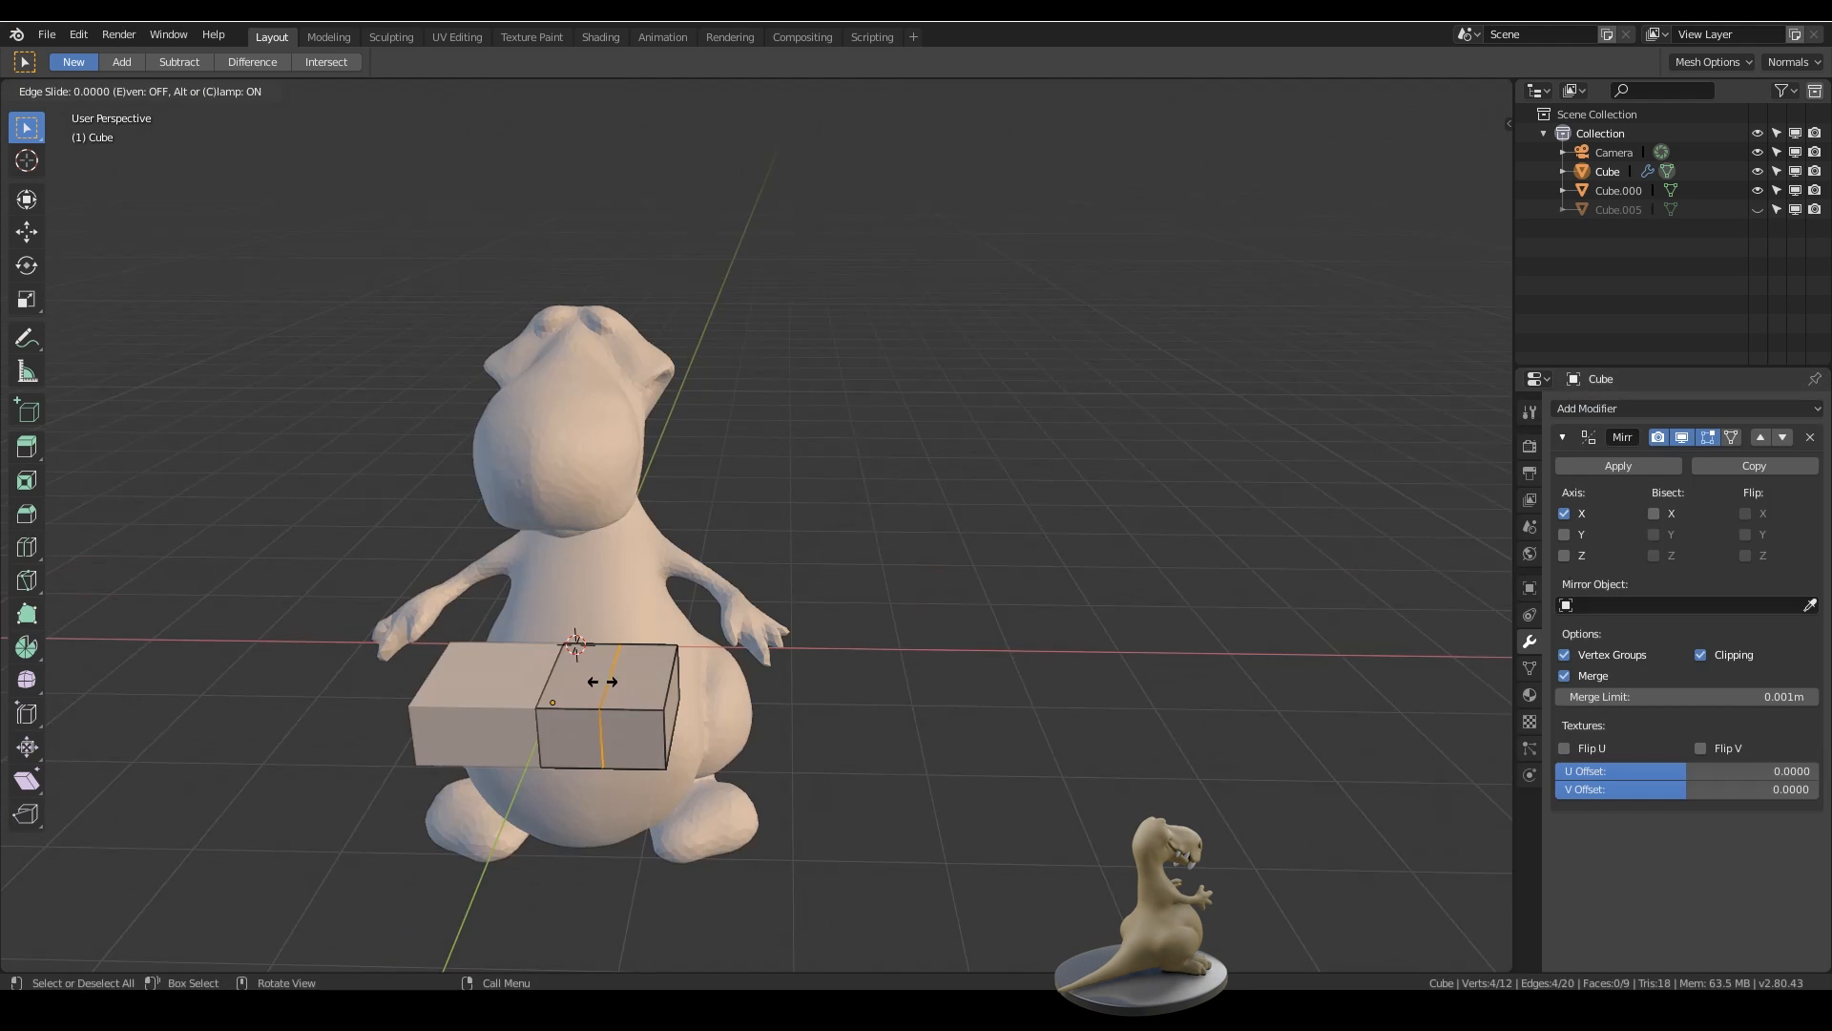
pyautogui.click(574, 684)
# - Extrude the ring of faces beside the mirror centre in place and scale it inward to form a thinner bridge
pyautogui.hotkey('ctrl', 'Tab')
pyautogui.press('Escape')
pyautogui.press('3')
pyautogui.keyDown('alt'); pyautogui.click(565, 701); pyautogui.keyUp('alt')
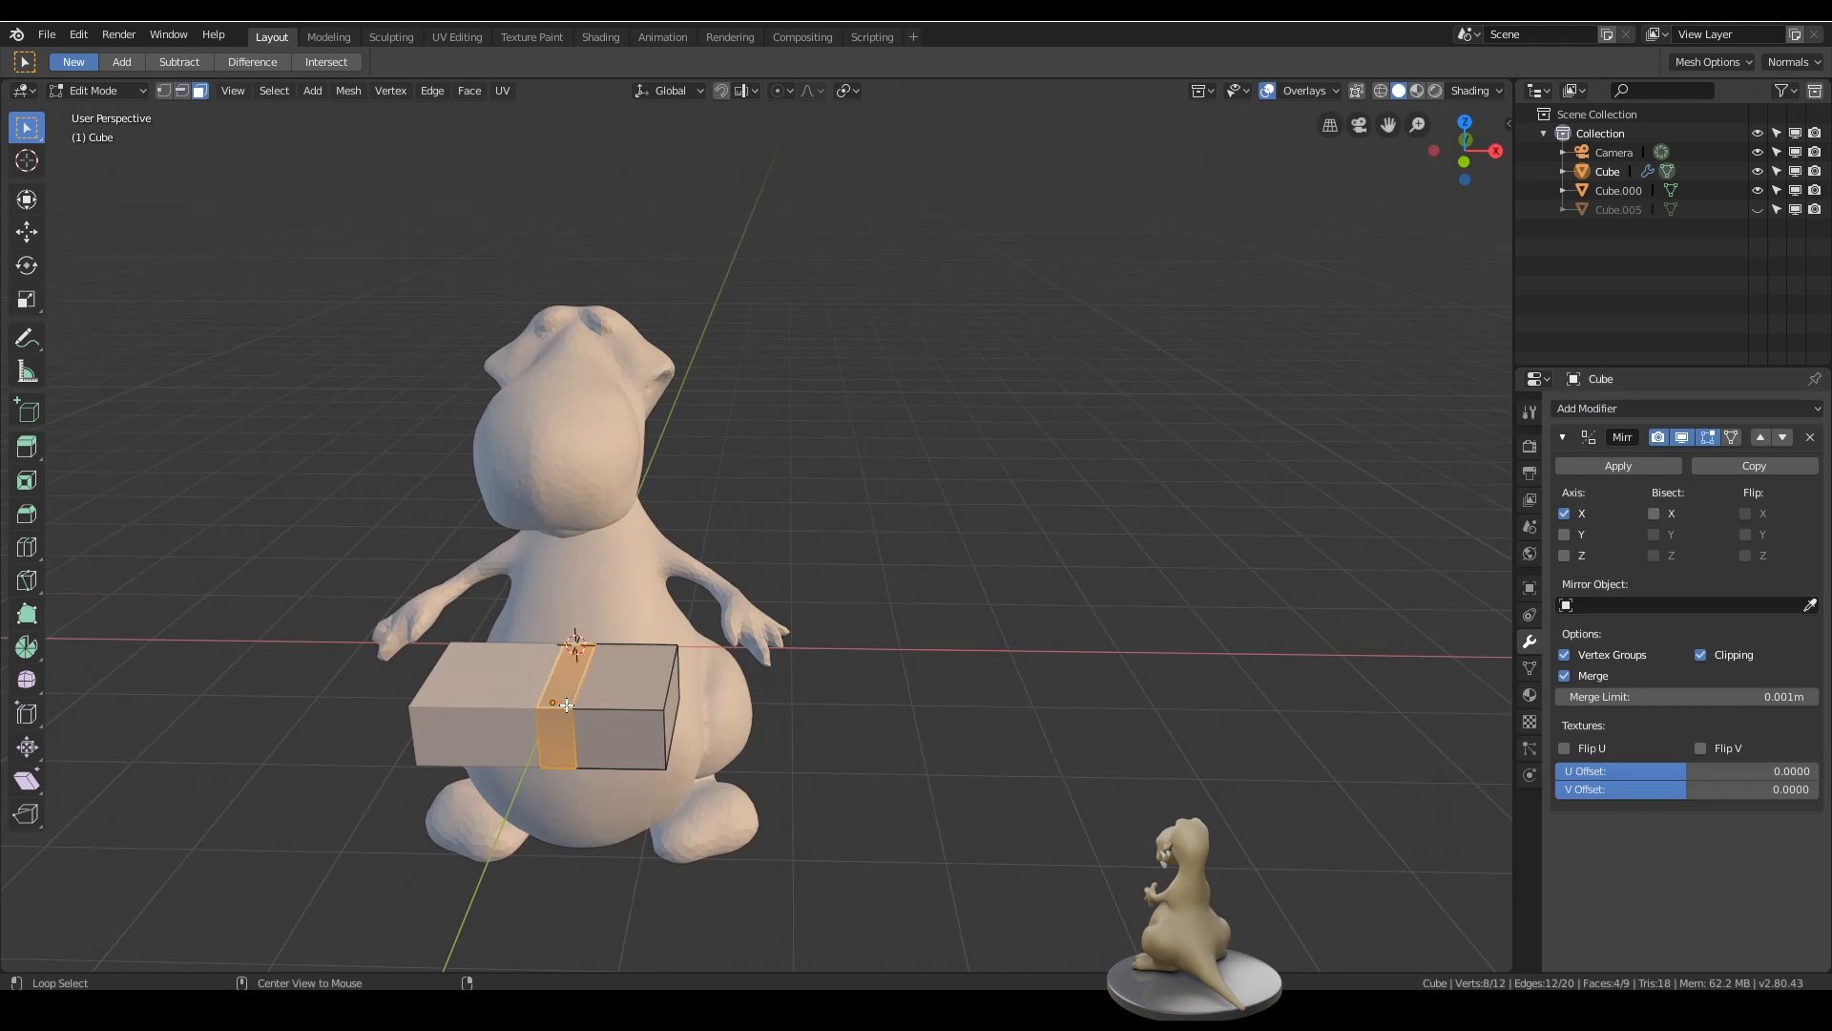
pyautogui.press('s')
pyautogui.rightClick(811, 659)
pyautogui.press('e')
pyautogui.rightClick(802, 659)
pyautogui.press('s')
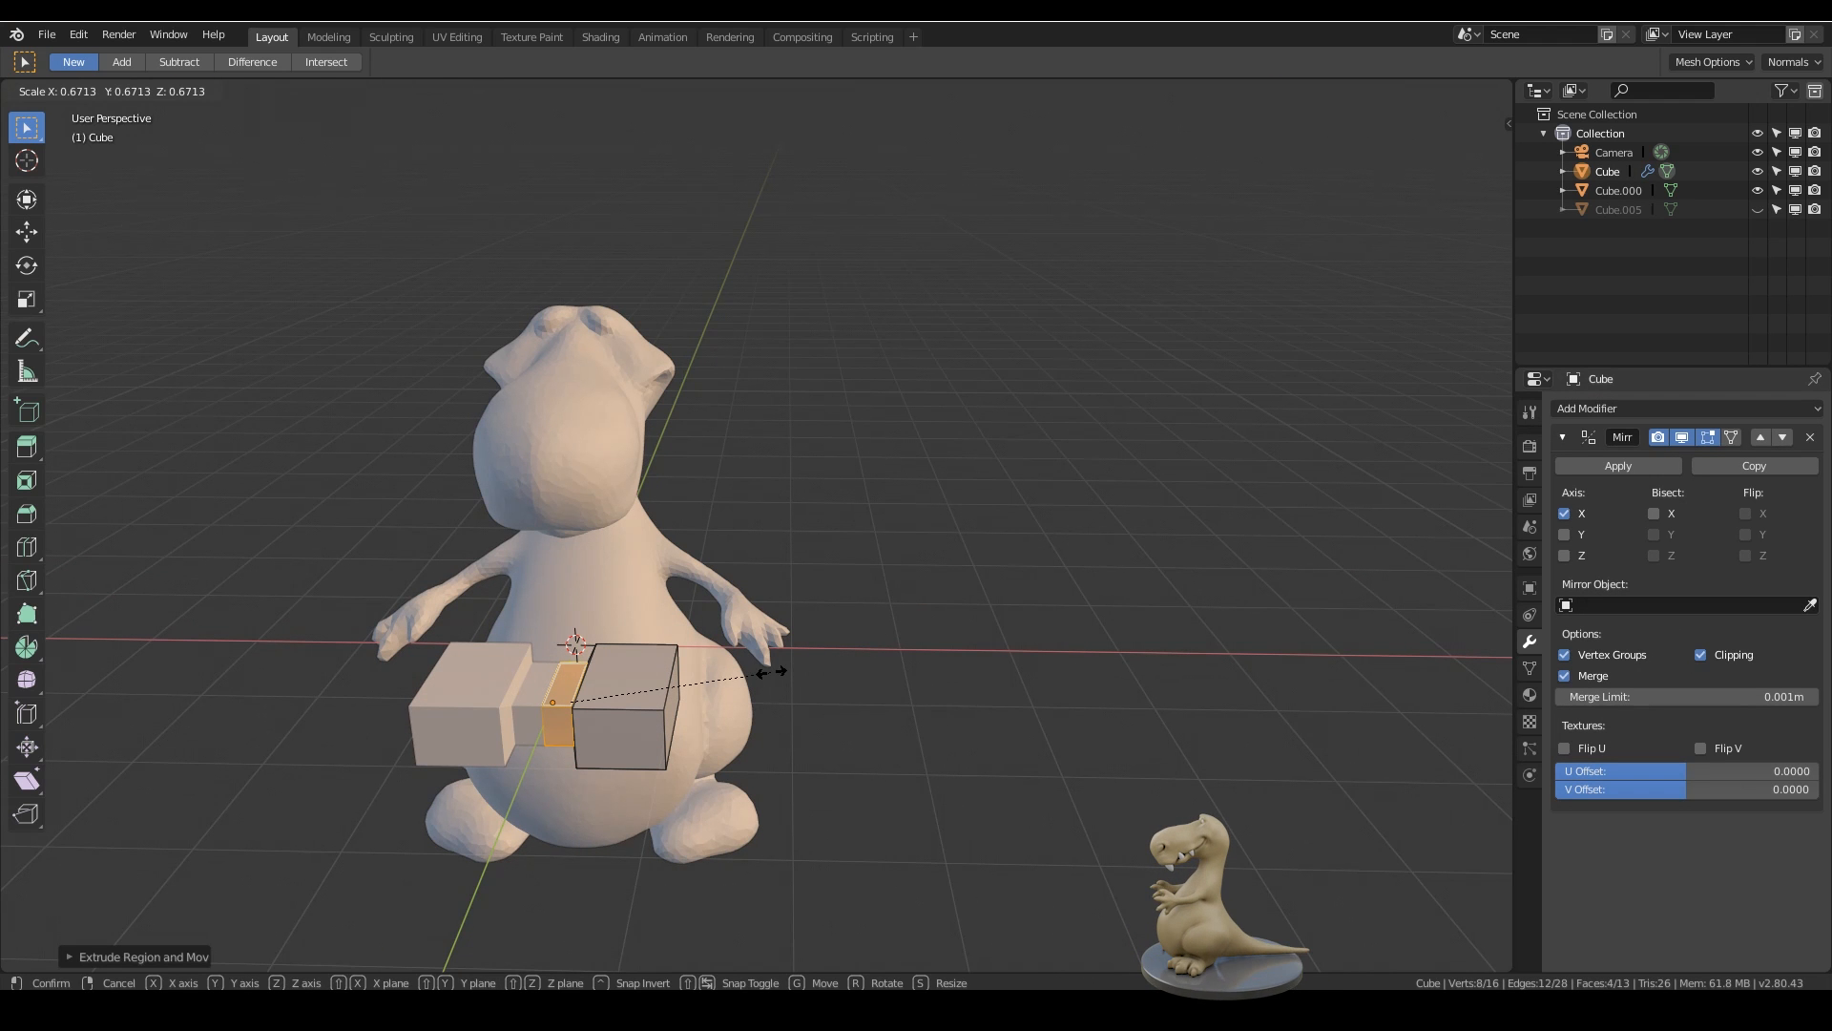
pyautogui.click(767, 667)
# - Add loop cuts through the middle of the outer block, across both its width and its depth
pyautogui.hotkey('ctrl', 'r')
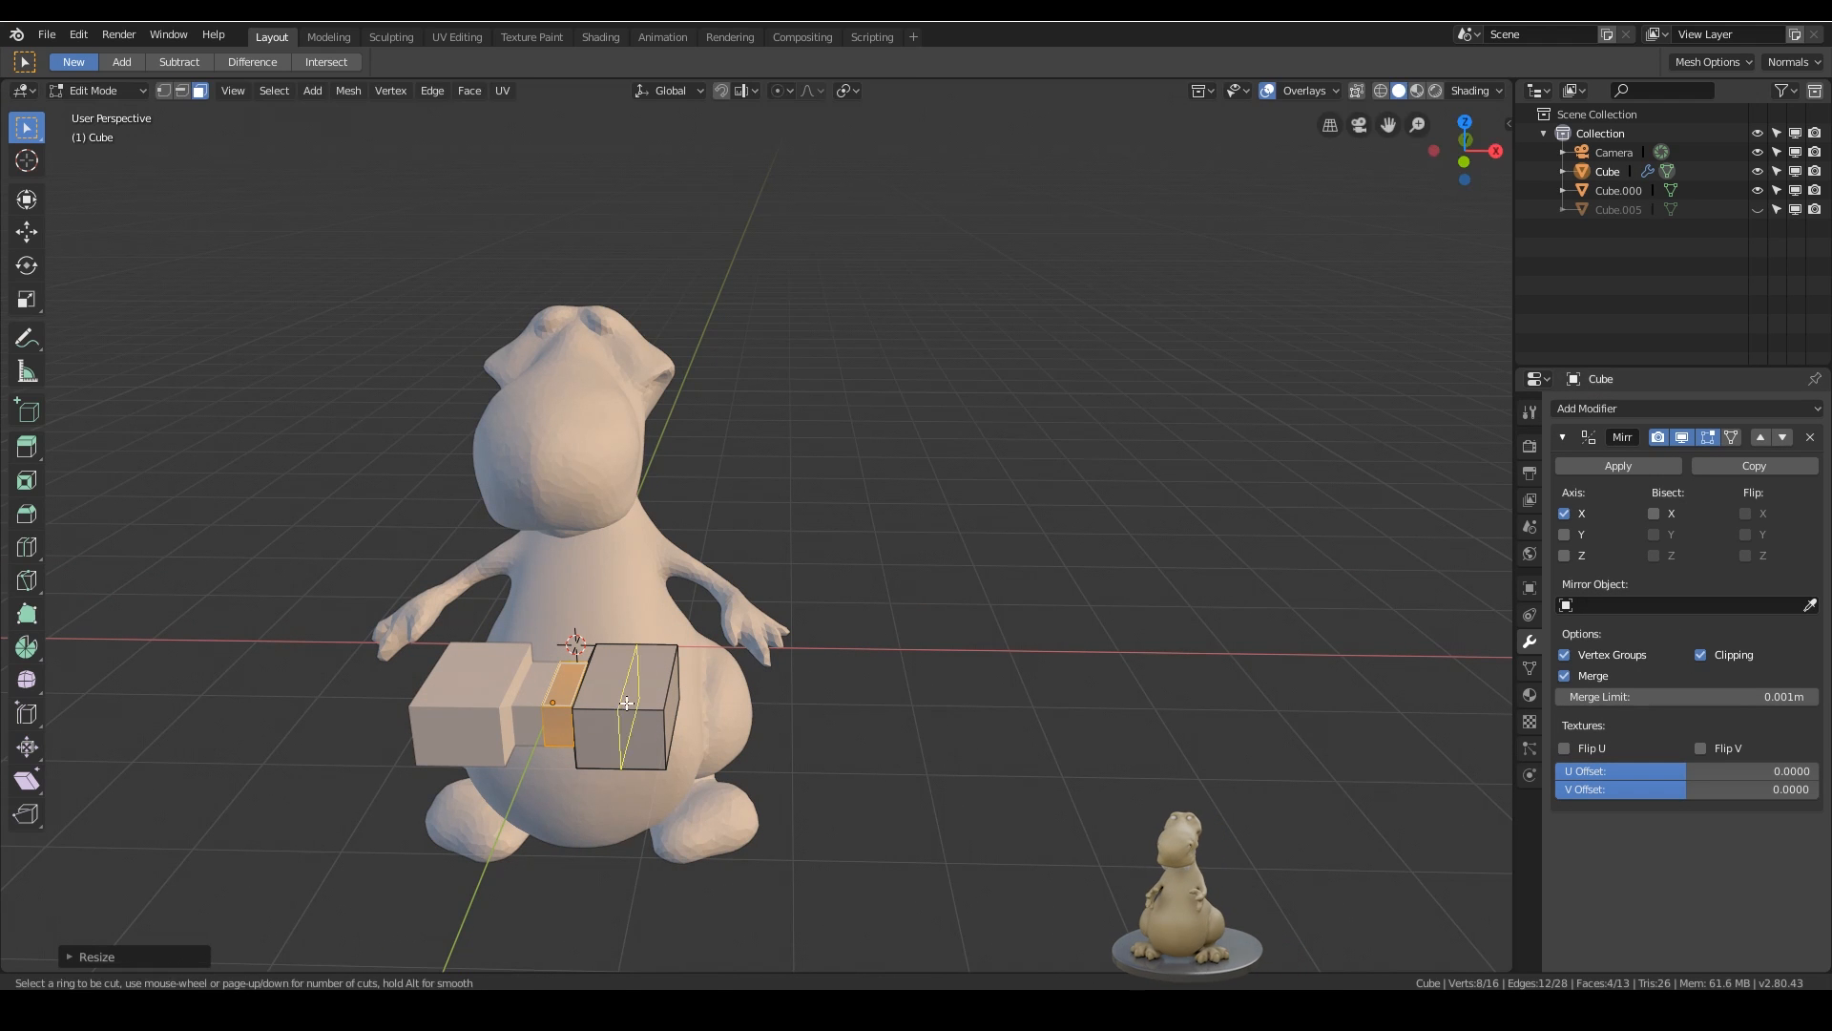
pyautogui.click(618, 725)
pyautogui.click(619, 726)
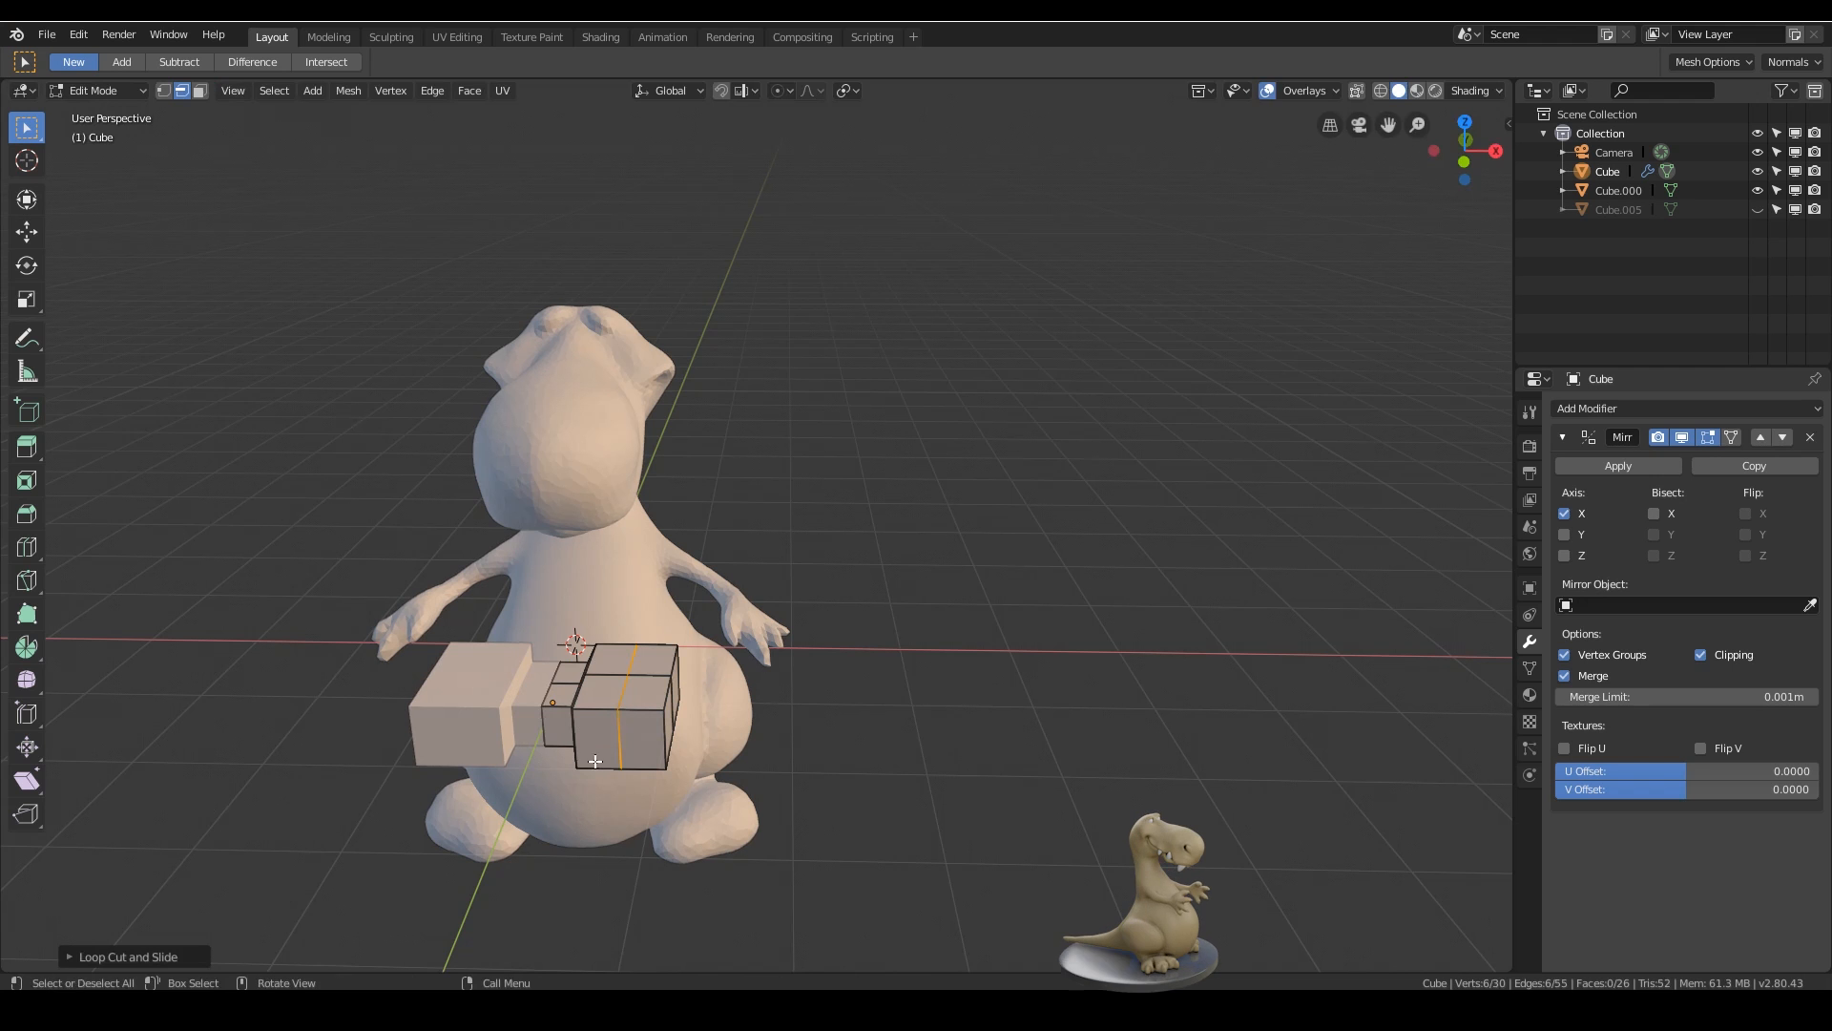
# - Select both middle edge loops and scale them outward in X and Y only to give the block an octagonal outline
pyautogui.keyDown('alt'); pyautogui.keyDown('shift'); pyautogui.click(653, 676); pyautogui.keyUp('shift'); pyautogui.keyUp('alt')
pyautogui.press('KP_7')
pyautogui.press('KP_Decimal')
pyautogui.scroll(-2, 716, 655)
pyautogui.moveTo(835, 656); pyautogui.dragTo(973, 520, button='middle')
pyautogui.press('s')
pyautogui.hotkey('shift', 'z')
pyautogui.click(888, 620)
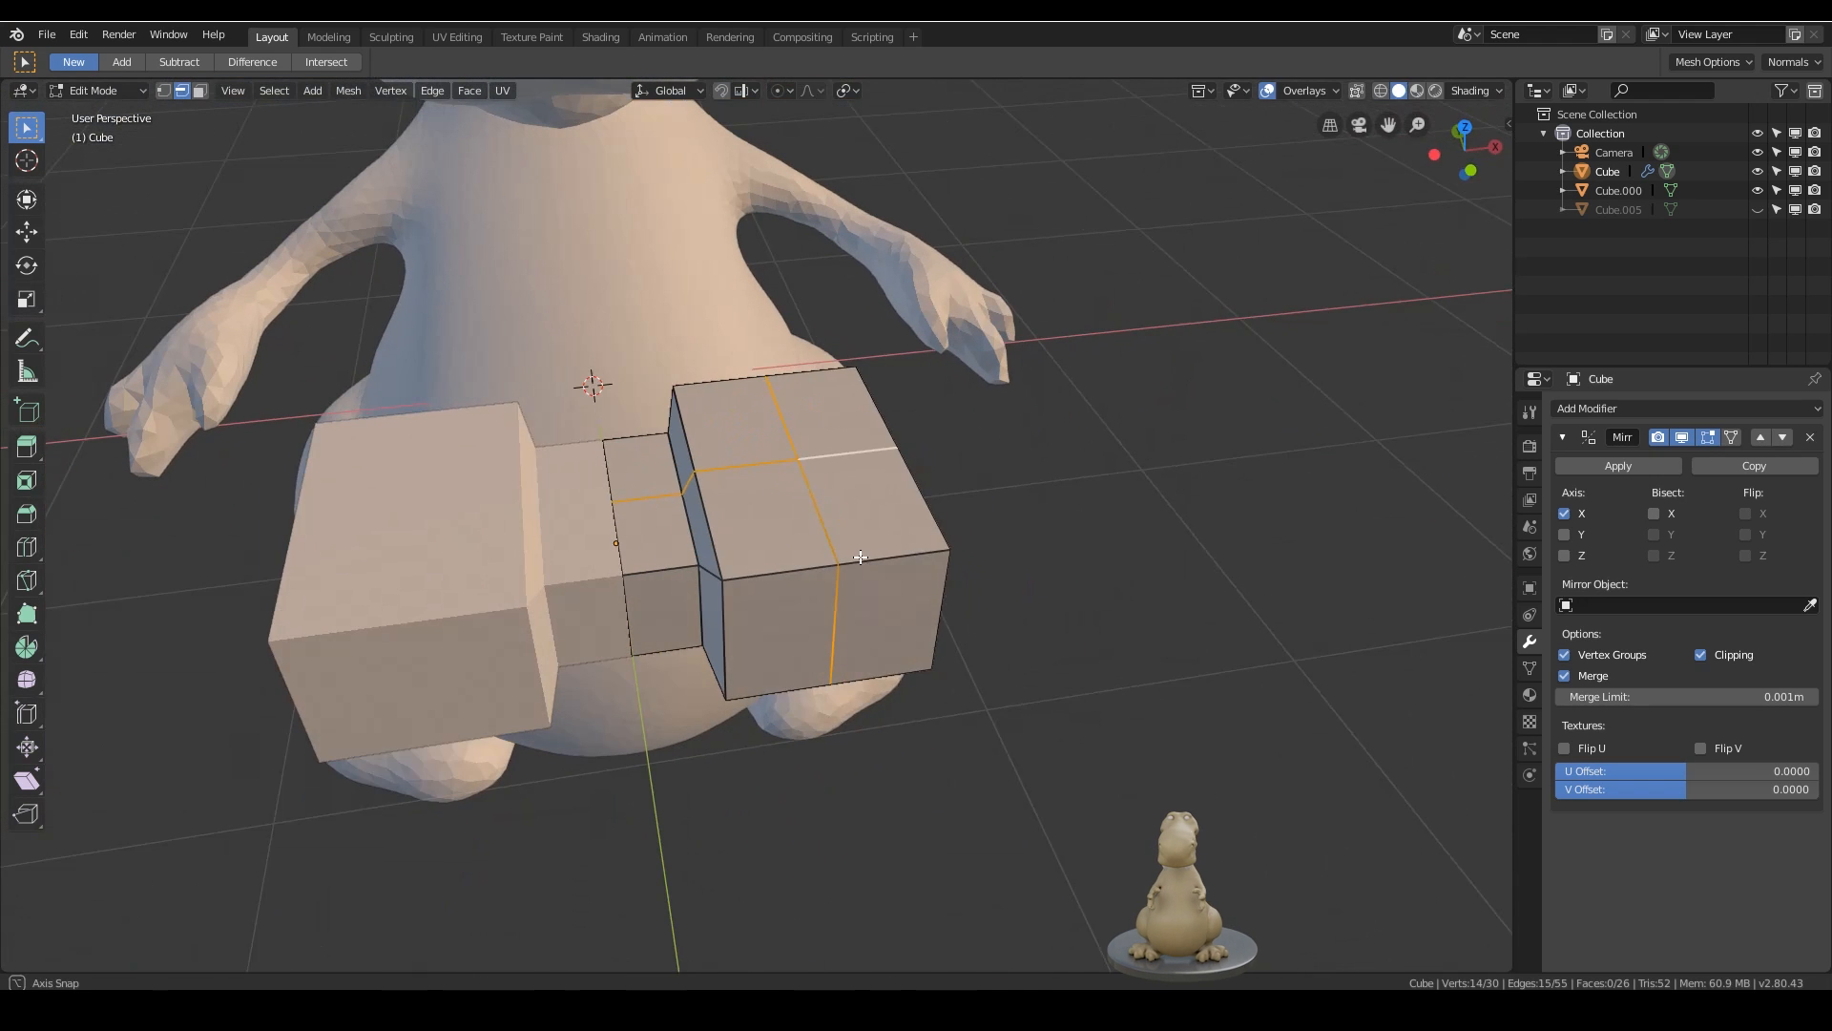
pyautogui.press('s')
pyautogui.hotkey('shift', 'z')
pyautogui.click(1039, 519)
# - Select the vertices at the inner side corner of the octagonal block and move them along X
pyautogui.hotkey('ctrl', 'Tab')
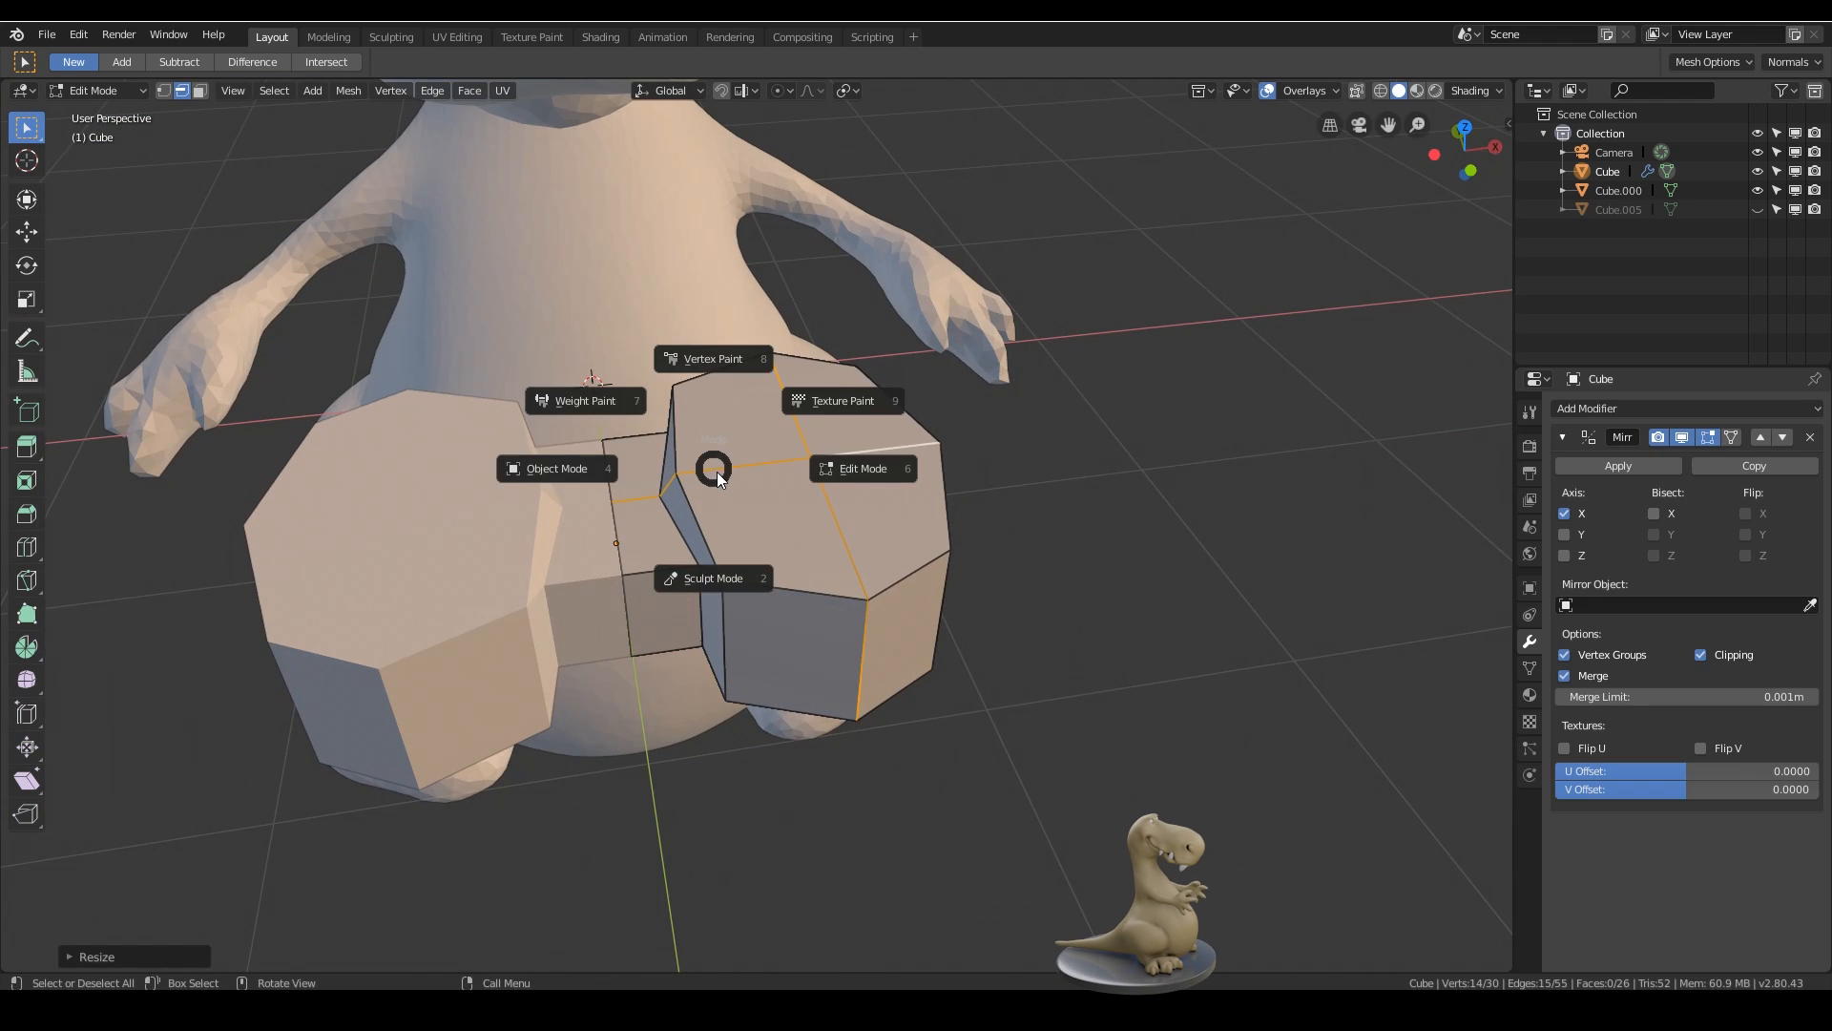
pyautogui.press('Escape')
pyautogui.press('1')
pyautogui.click(680, 473)
pyautogui.moveTo(679, 472); pyautogui.dragTo(672, 386, button='middle')
pyautogui.keyDown('shift'); pyautogui.click(704, 540); pyautogui.keyUp('shift')
pyautogui.moveTo(706, 540); pyautogui.dragTo(770, 597, button='middle')
pyautogui.press('g')
pyautogui.press('x')
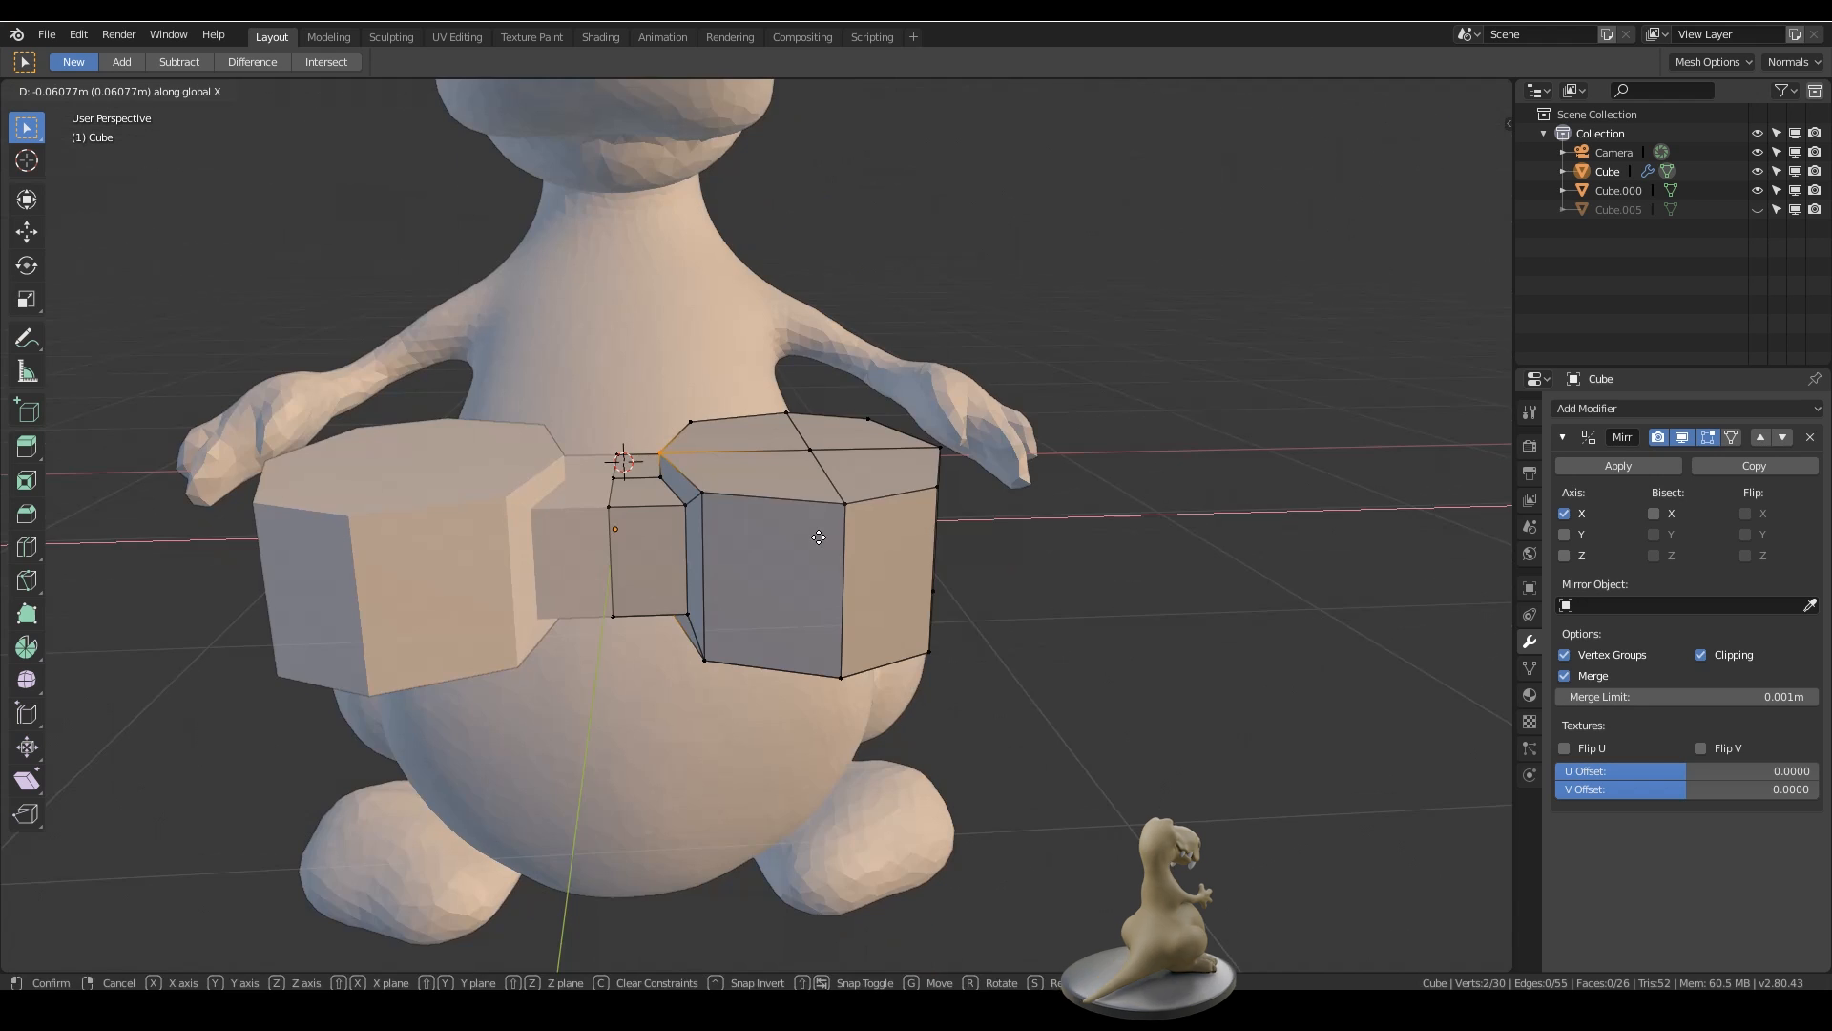
pyautogui.click(1002, 472)
# - Select the vertices on the outer side of the octagonal block and move them along X
pyautogui.moveTo(1002, 473); pyautogui.dragTo(1000, 689, button='middle')
pyautogui.click(934, 566)
pyautogui.keyDown('shift'); pyautogui.click(922, 628); pyautogui.keyUp('shift')
pyautogui.keyDown('shift'); pyautogui.click(794, 726); pyautogui.keyUp('shift')
pyautogui.keyDown('shift'); pyautogui.click(827, 649); pyautogui.keyUp('shift')
pyautogui.keyDown('shift'); pyautogui.click(967, 458); pyautogui.keyUp('shift')
pyautogui.press('g')
pyautogui.press('x')
pyautogui.click(945, 535)
pyautogui.scroll(-3, 945, 536)
pyautogui.moveTo(945, 535); pyautogui.dragTo(798, 469, button='middle')
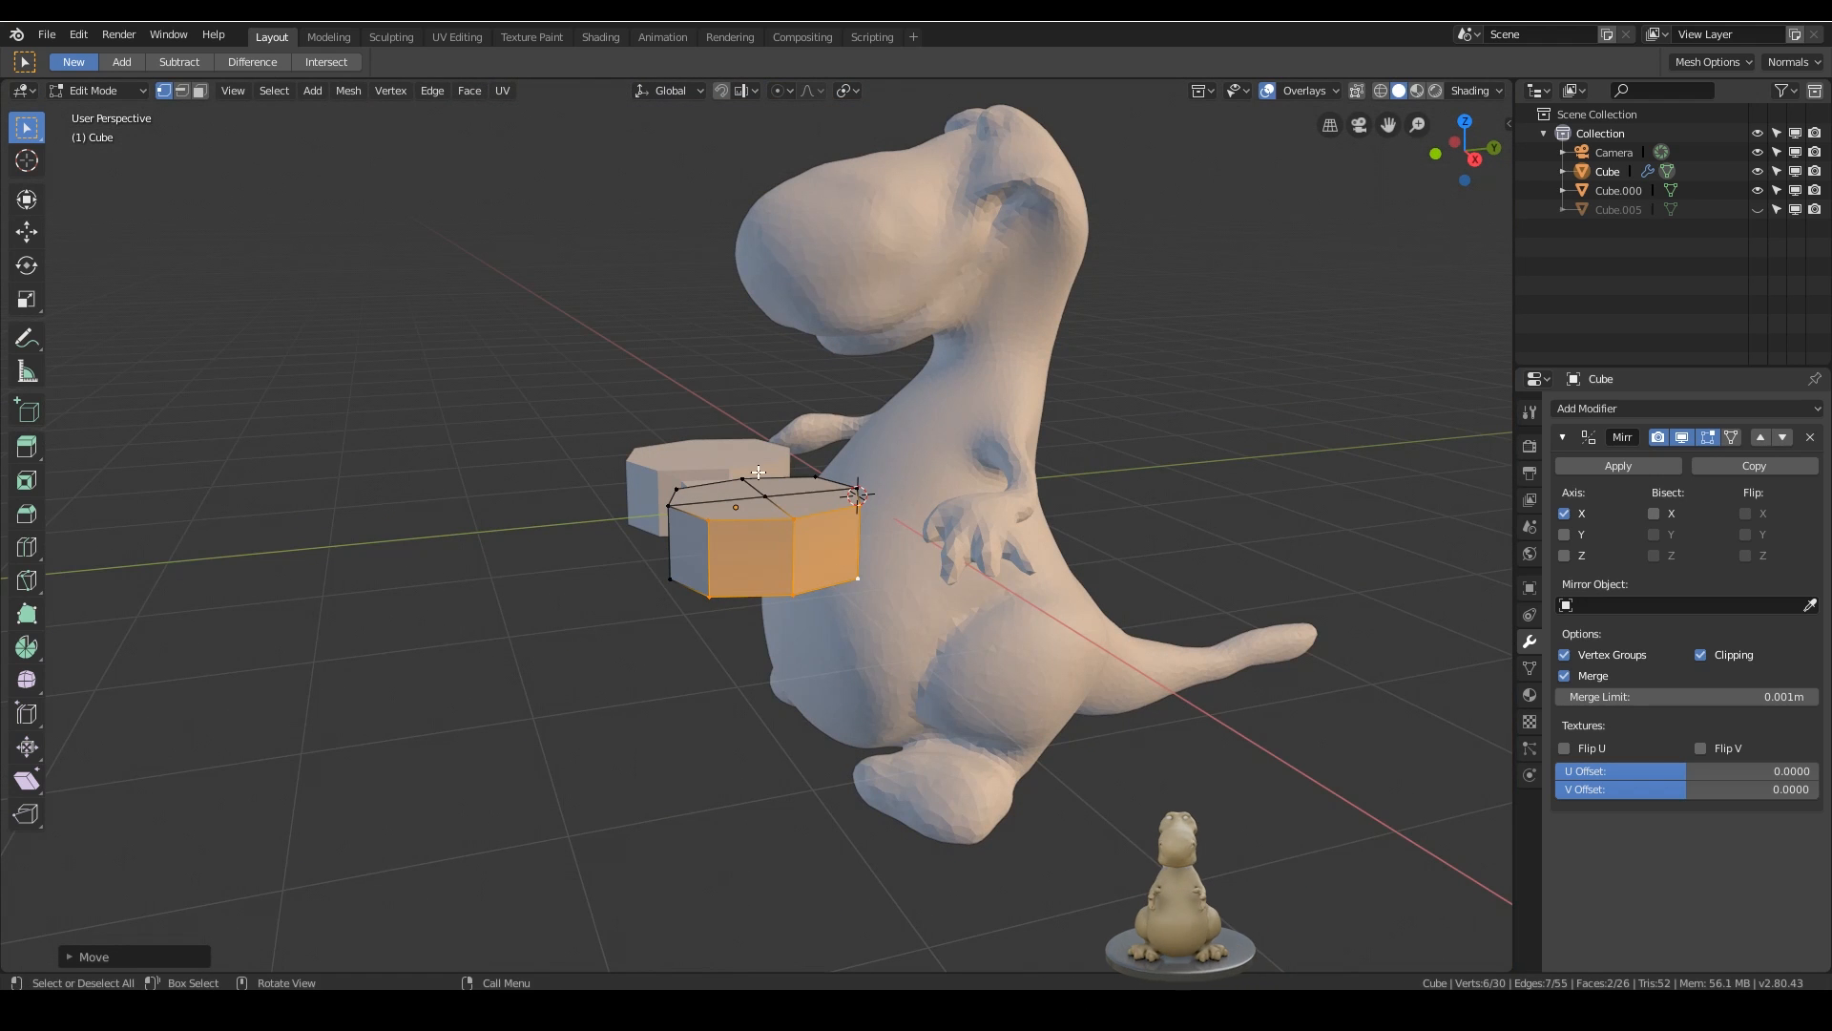
# - Return to Object Mode, scale the mirrored shape down slightly and move it along Y
pyautogui.press('Tab')
pyautogui.press('s')
pyautogui.click(955, 453)
pyautogui.press('g')
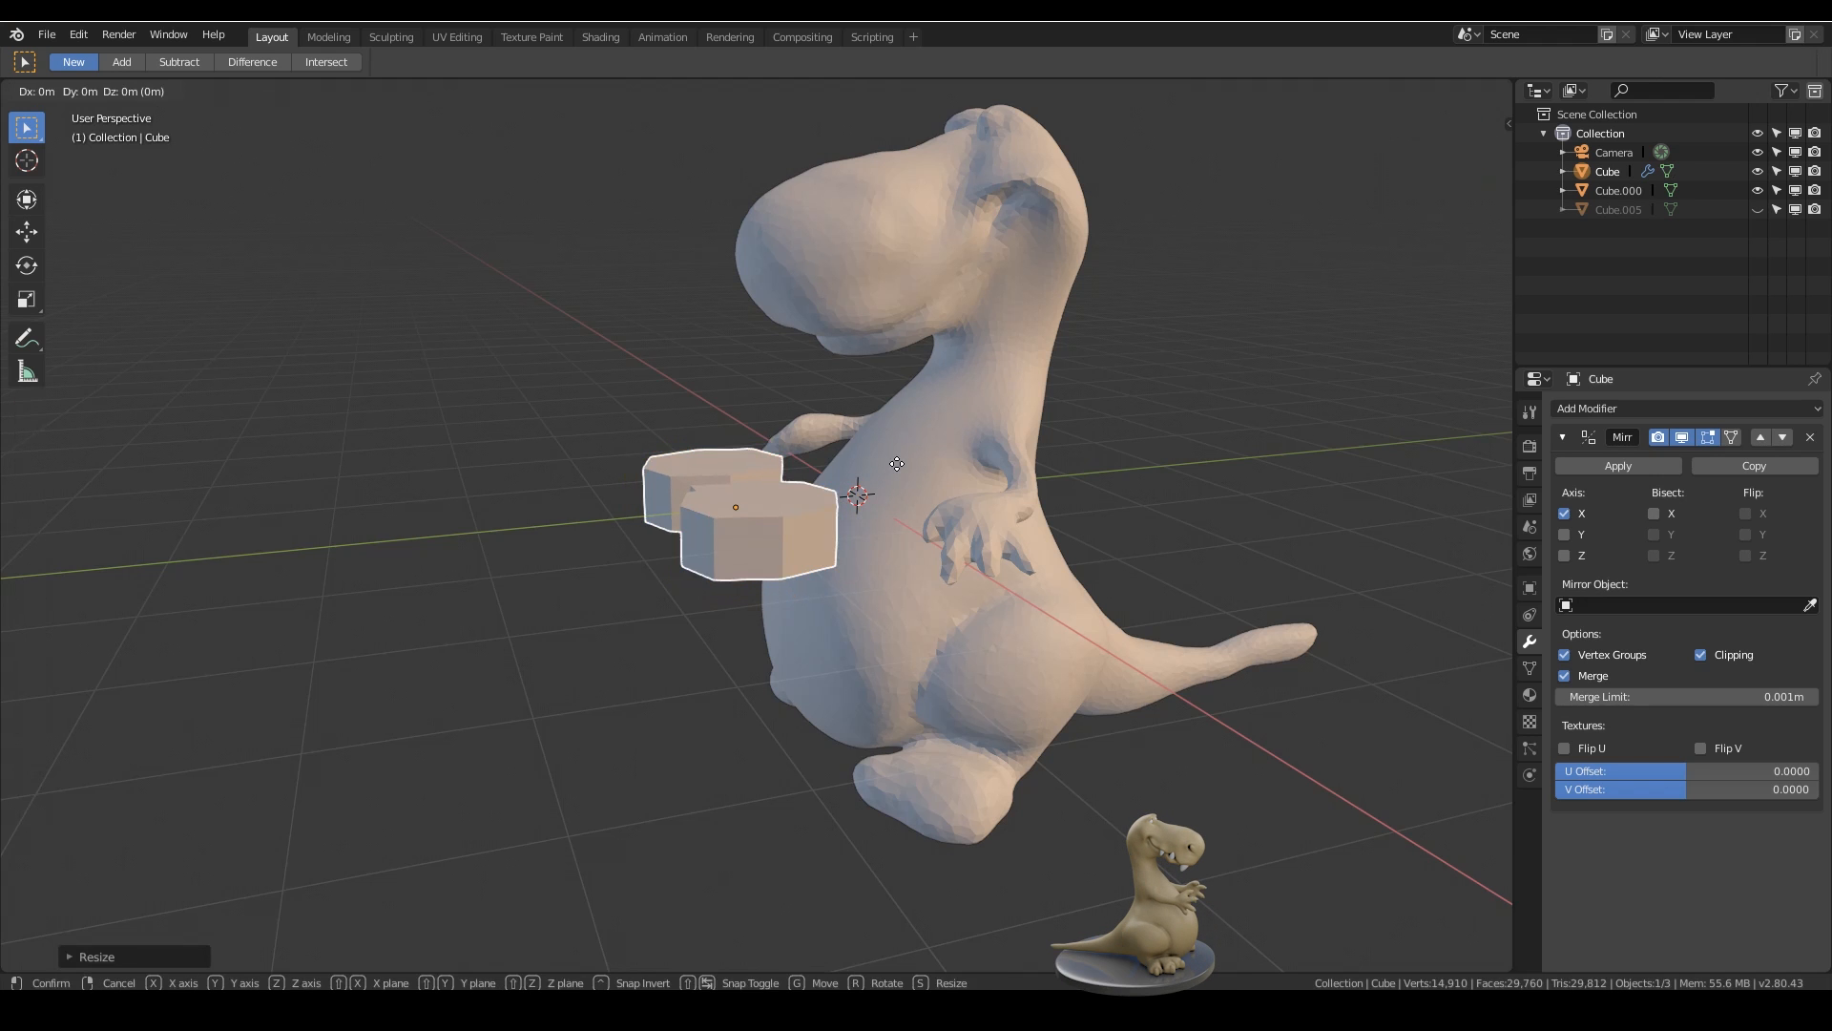
pyautogui.press('y')
pyautogui.click(950, 458)
# - Reposition the mirrored shape along Y and in side view so it sits just in front of the dinosaur's chest
pyautogui.moveTo(949, 458); pyautogui.dragTo(646, 487, button='middle')
pyautogui.press('g')
pyautogui.press('y')
pyautogui.click(905, 548)
pyautogui.press('g')
pyautogui.press('y')
pyautogui.click(800, 480)
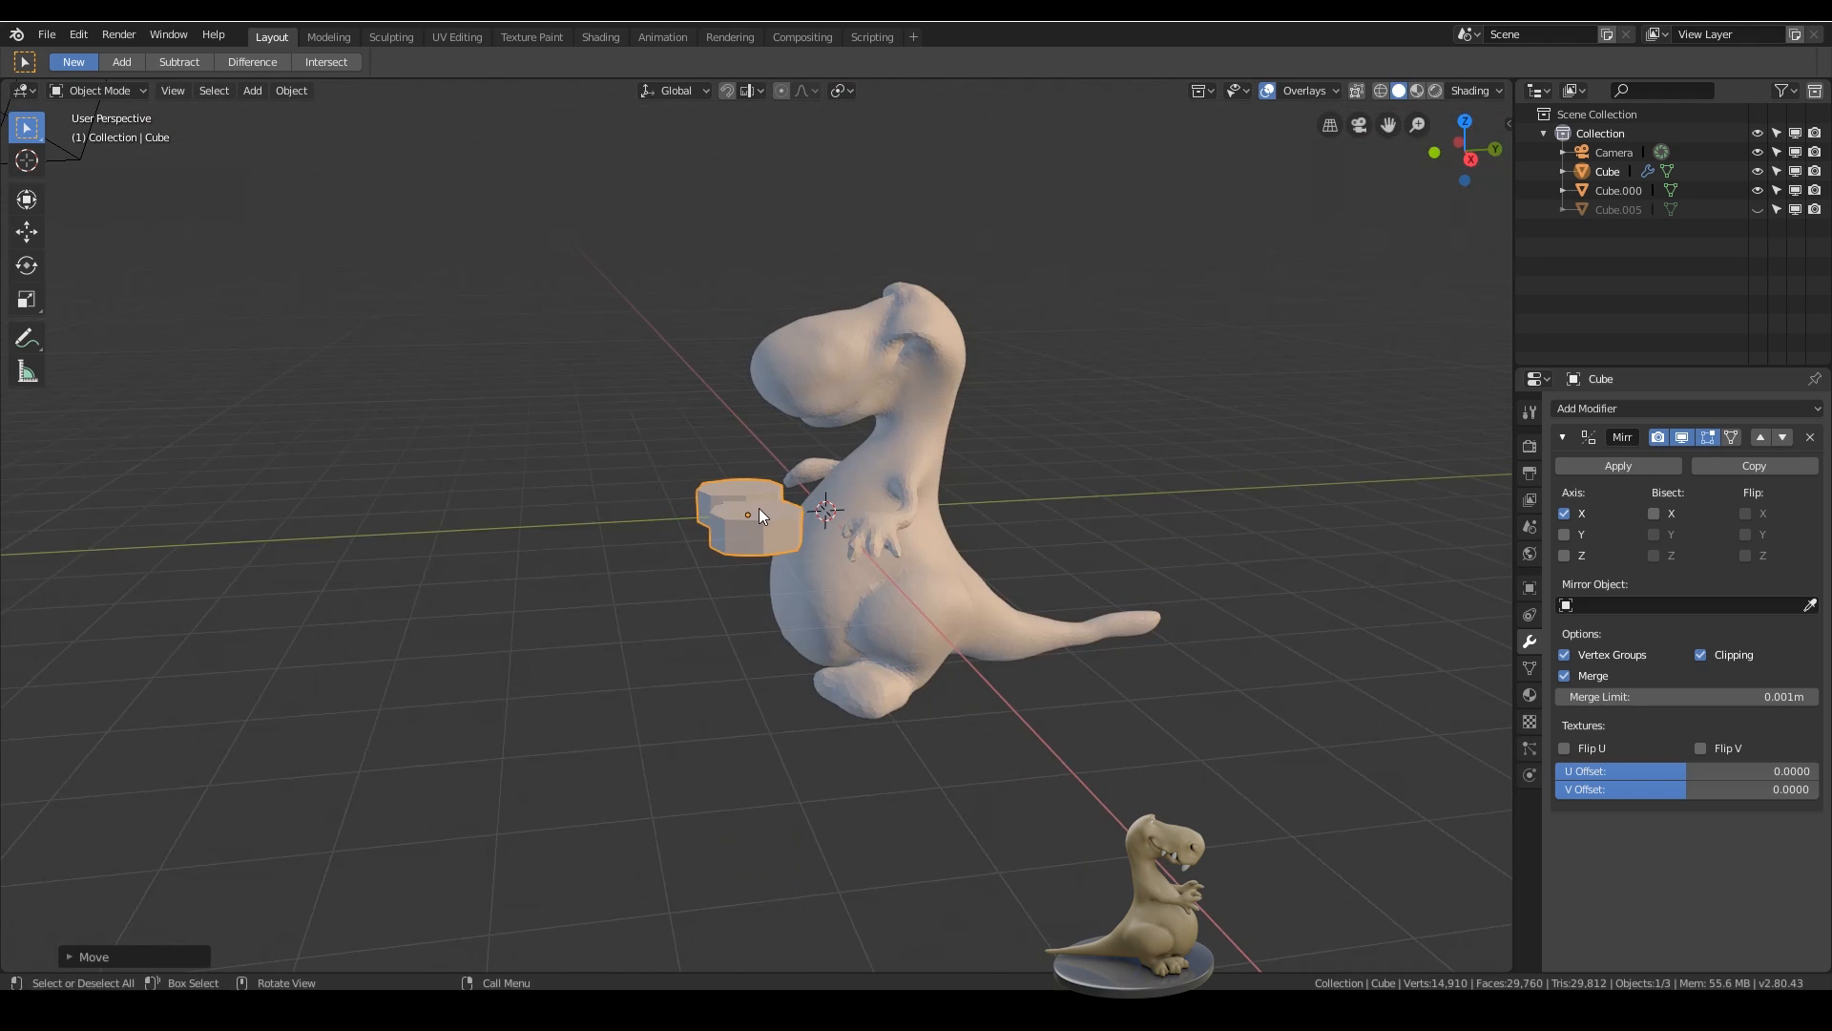
pyautogui.press('KP_3')
pyautogui.press('g')
pyautogui.click(786, 479)
pyautogui.moveTo(849, 508); pyautogui.dragTo(1086, 569, button='middle')
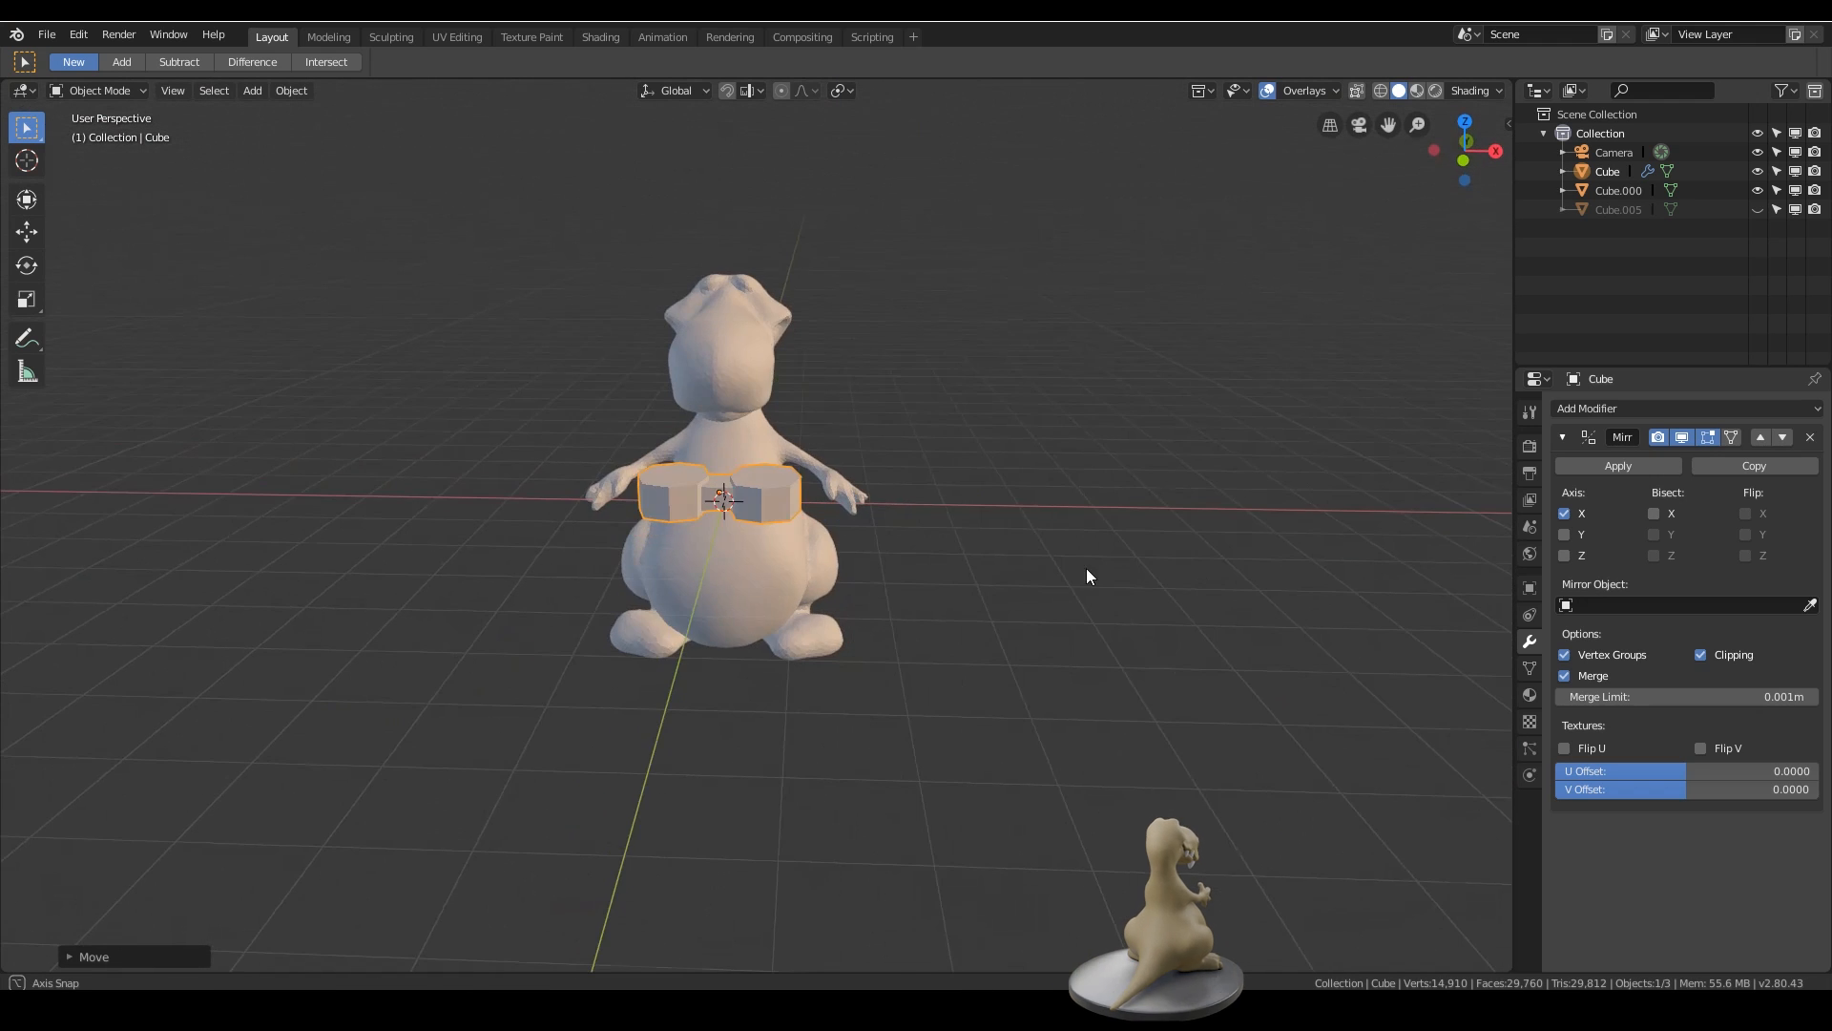
pyautogui.moveTo(937, 506); pyautogui.dragTo(796, 495, button='middle')
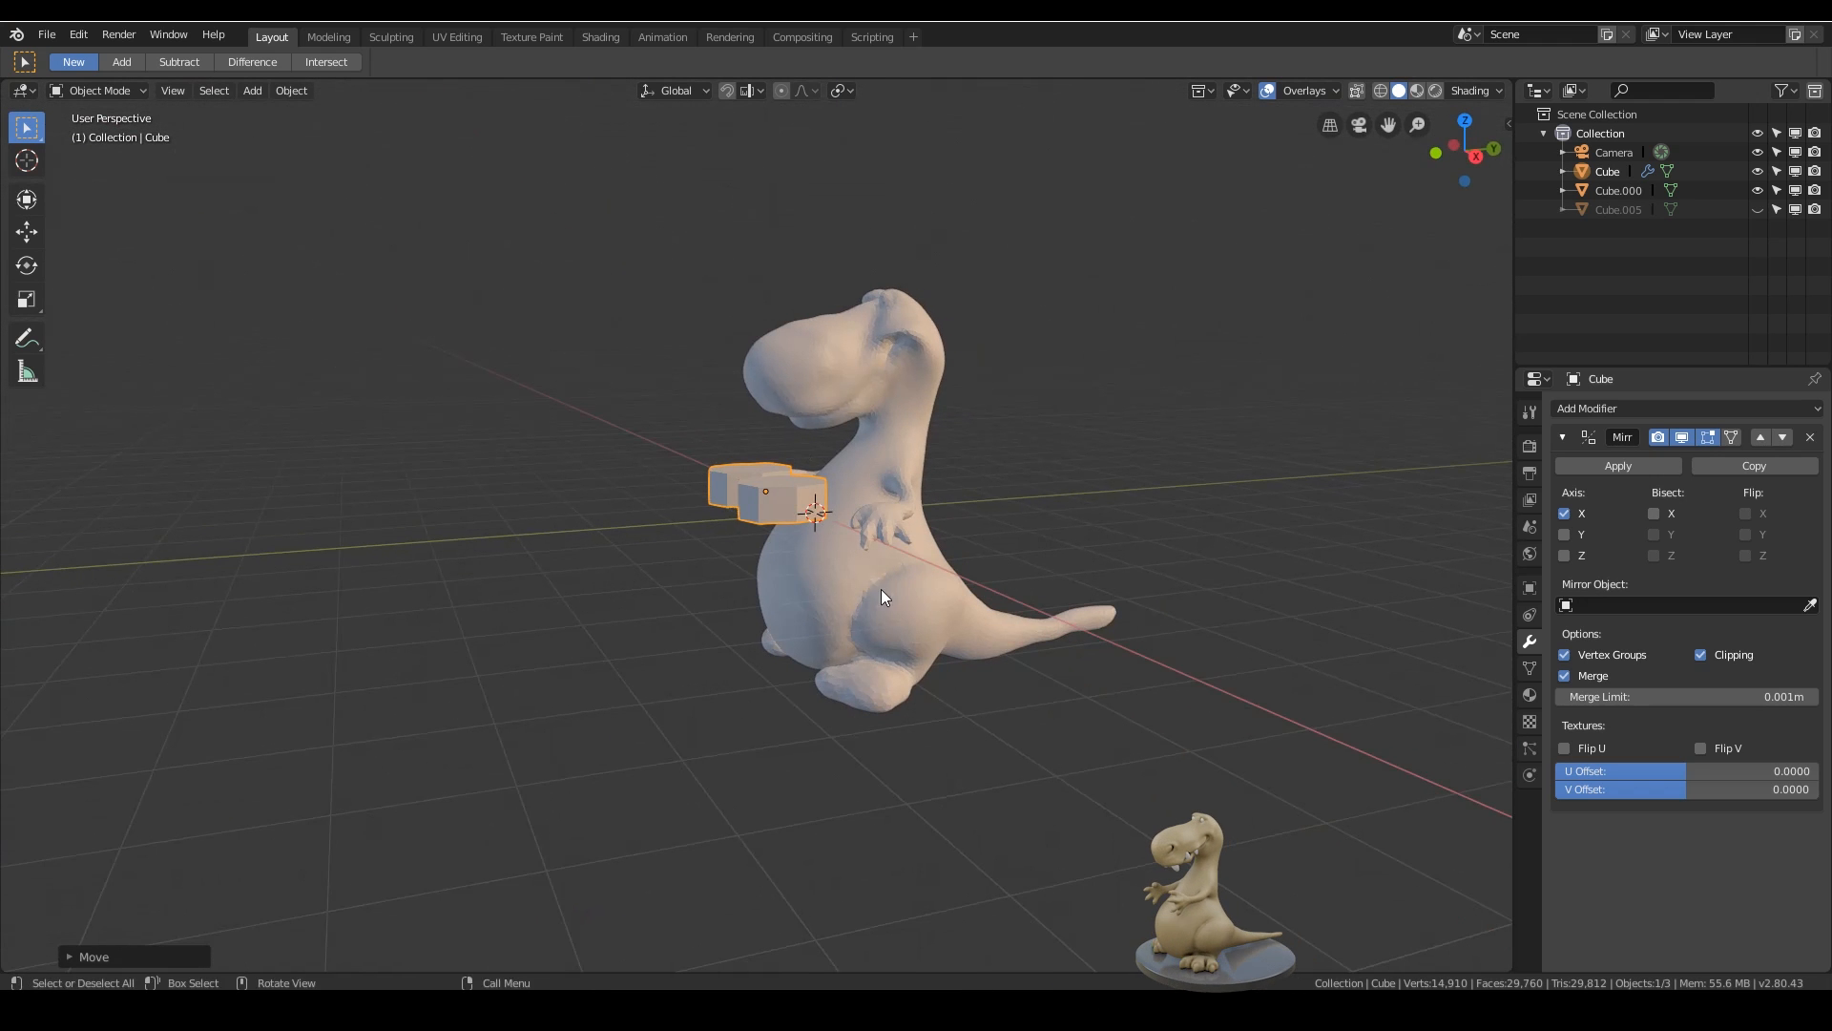
pyautogui.moveTo(880, 588); pyautogui.dragTo(830, 641, button='middle')
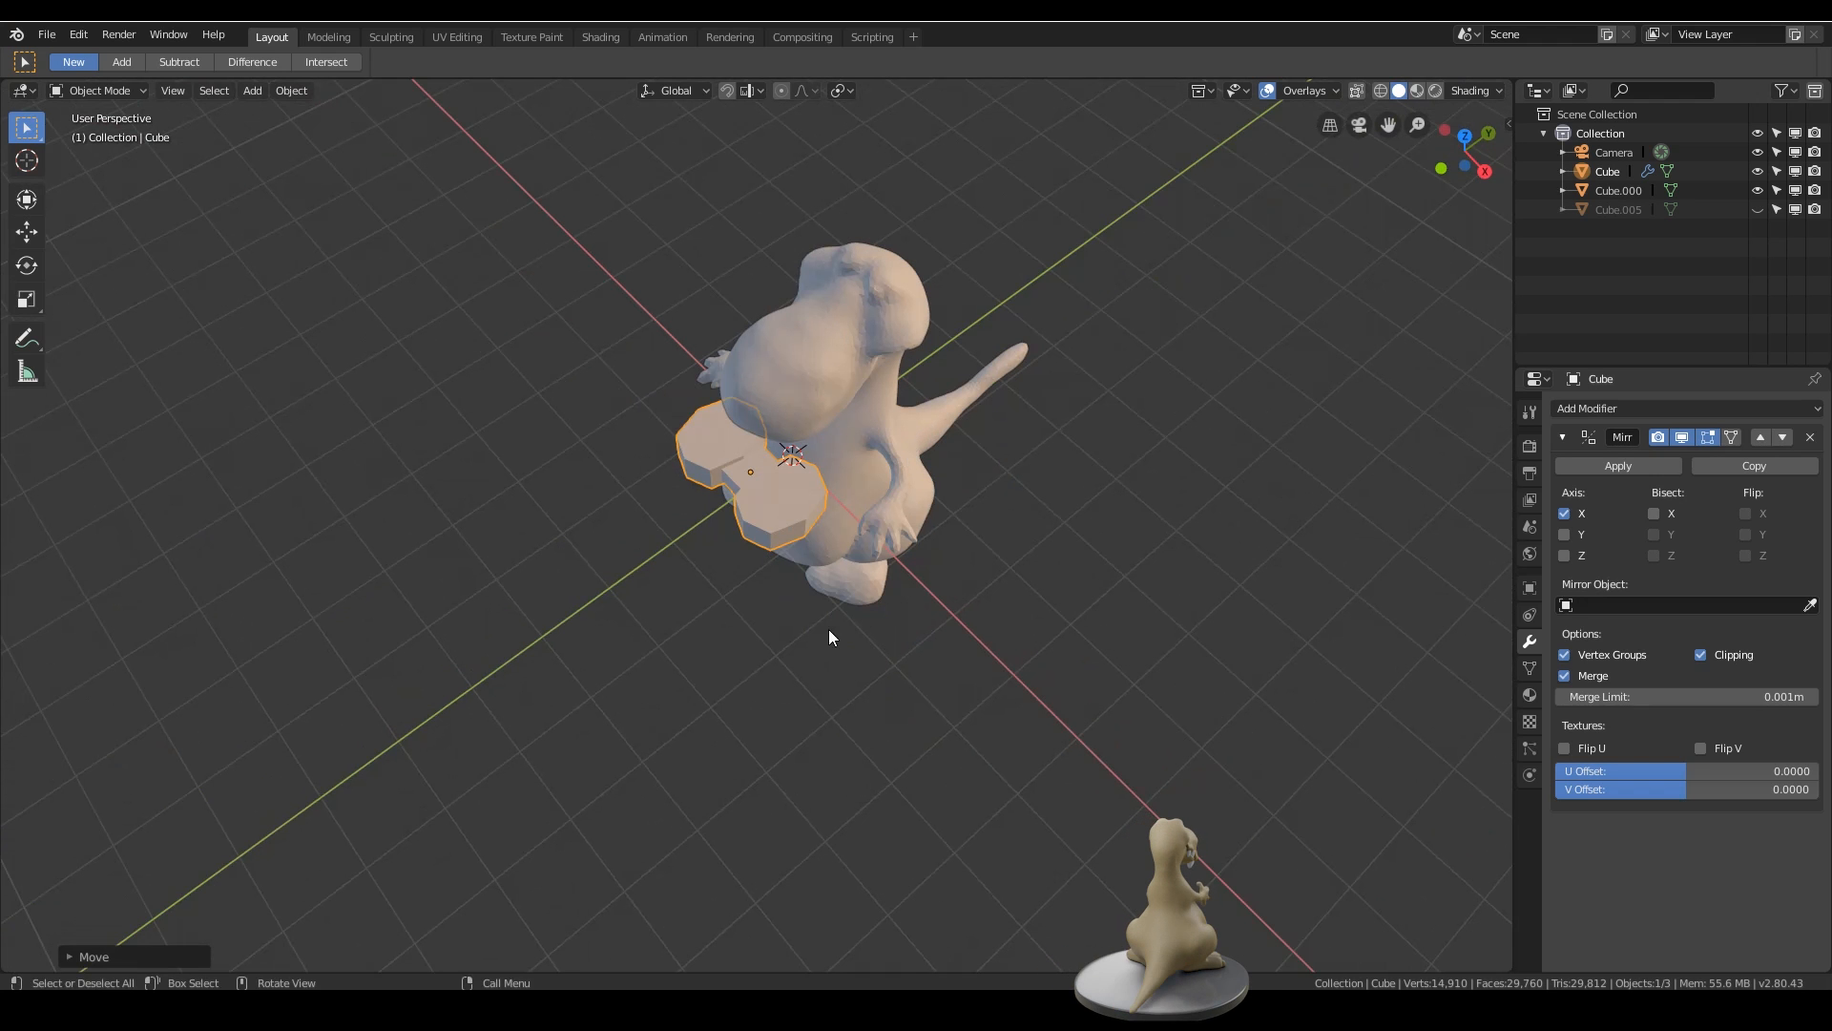
pyautogui.moveTo(828, 628); pyautogui.dragTo(725, 580, button='middle')
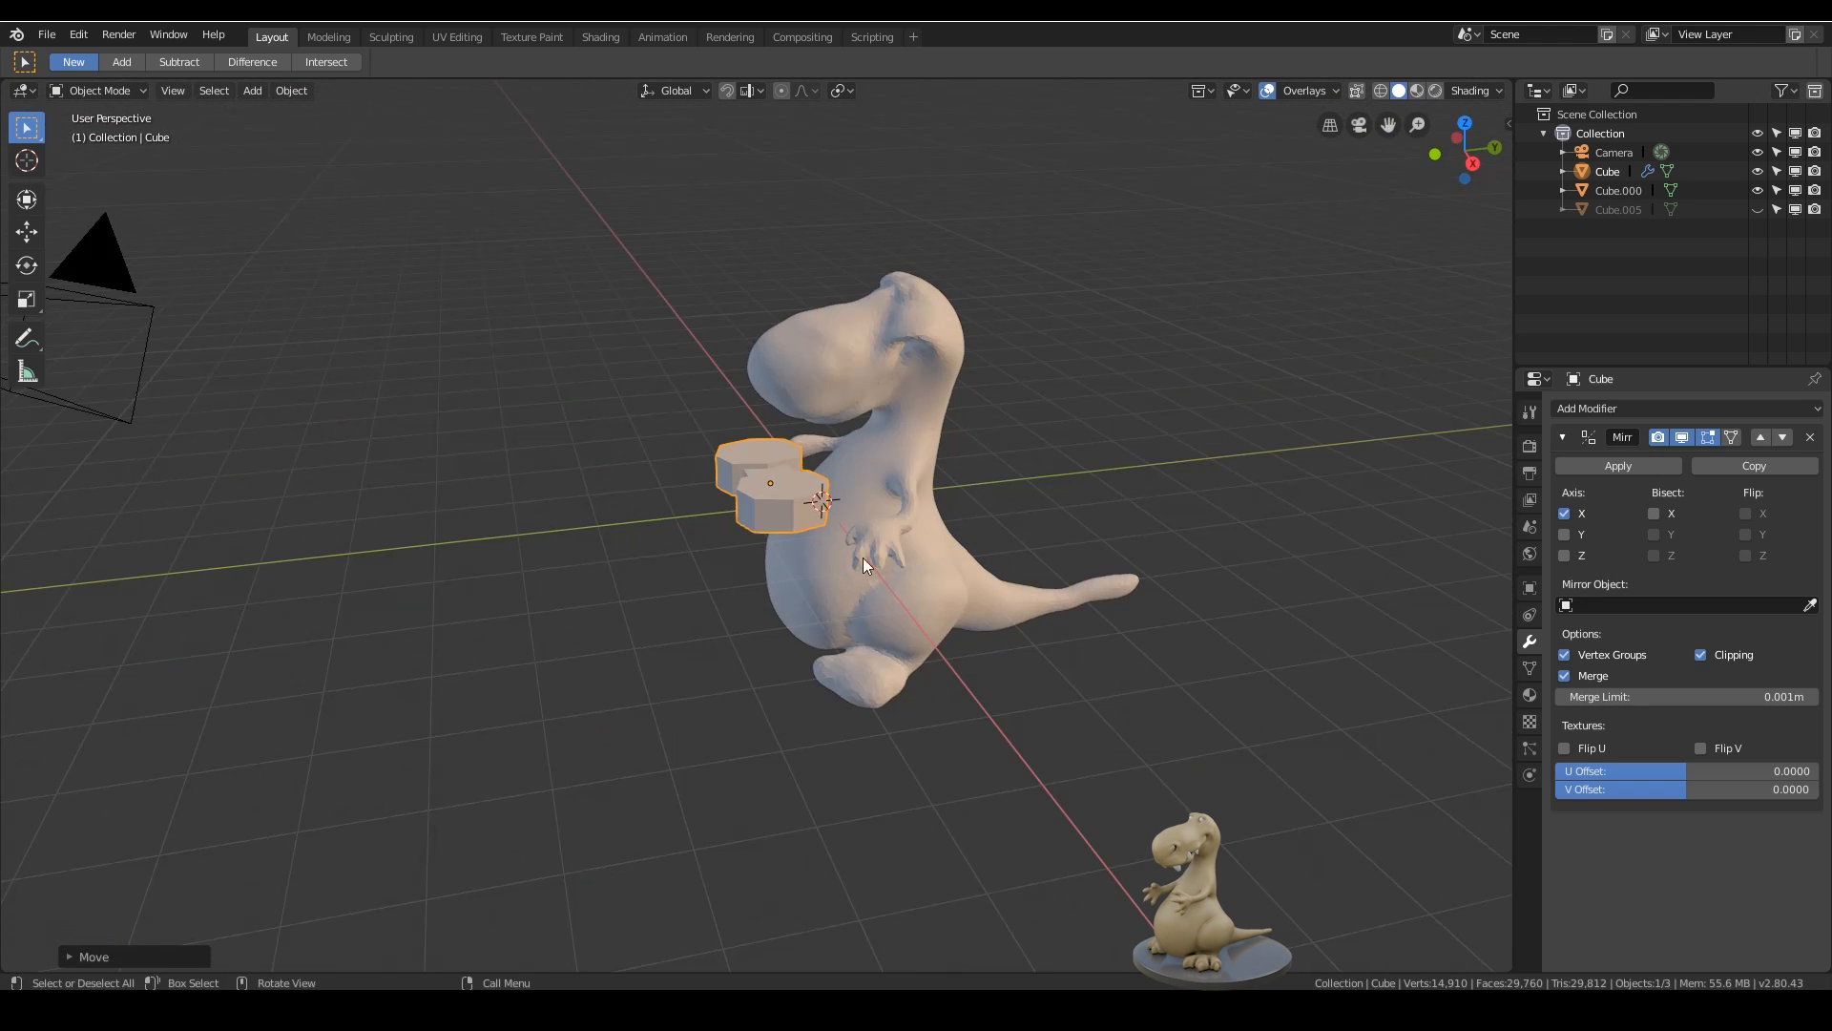
# - Scale the mirrored shape down slightly, move it along Y, and check its placement in front of the dinosaur's chest
pyautogui.moveTo(907, 564); pyautogui.dragTo(786, 518, button='middle')
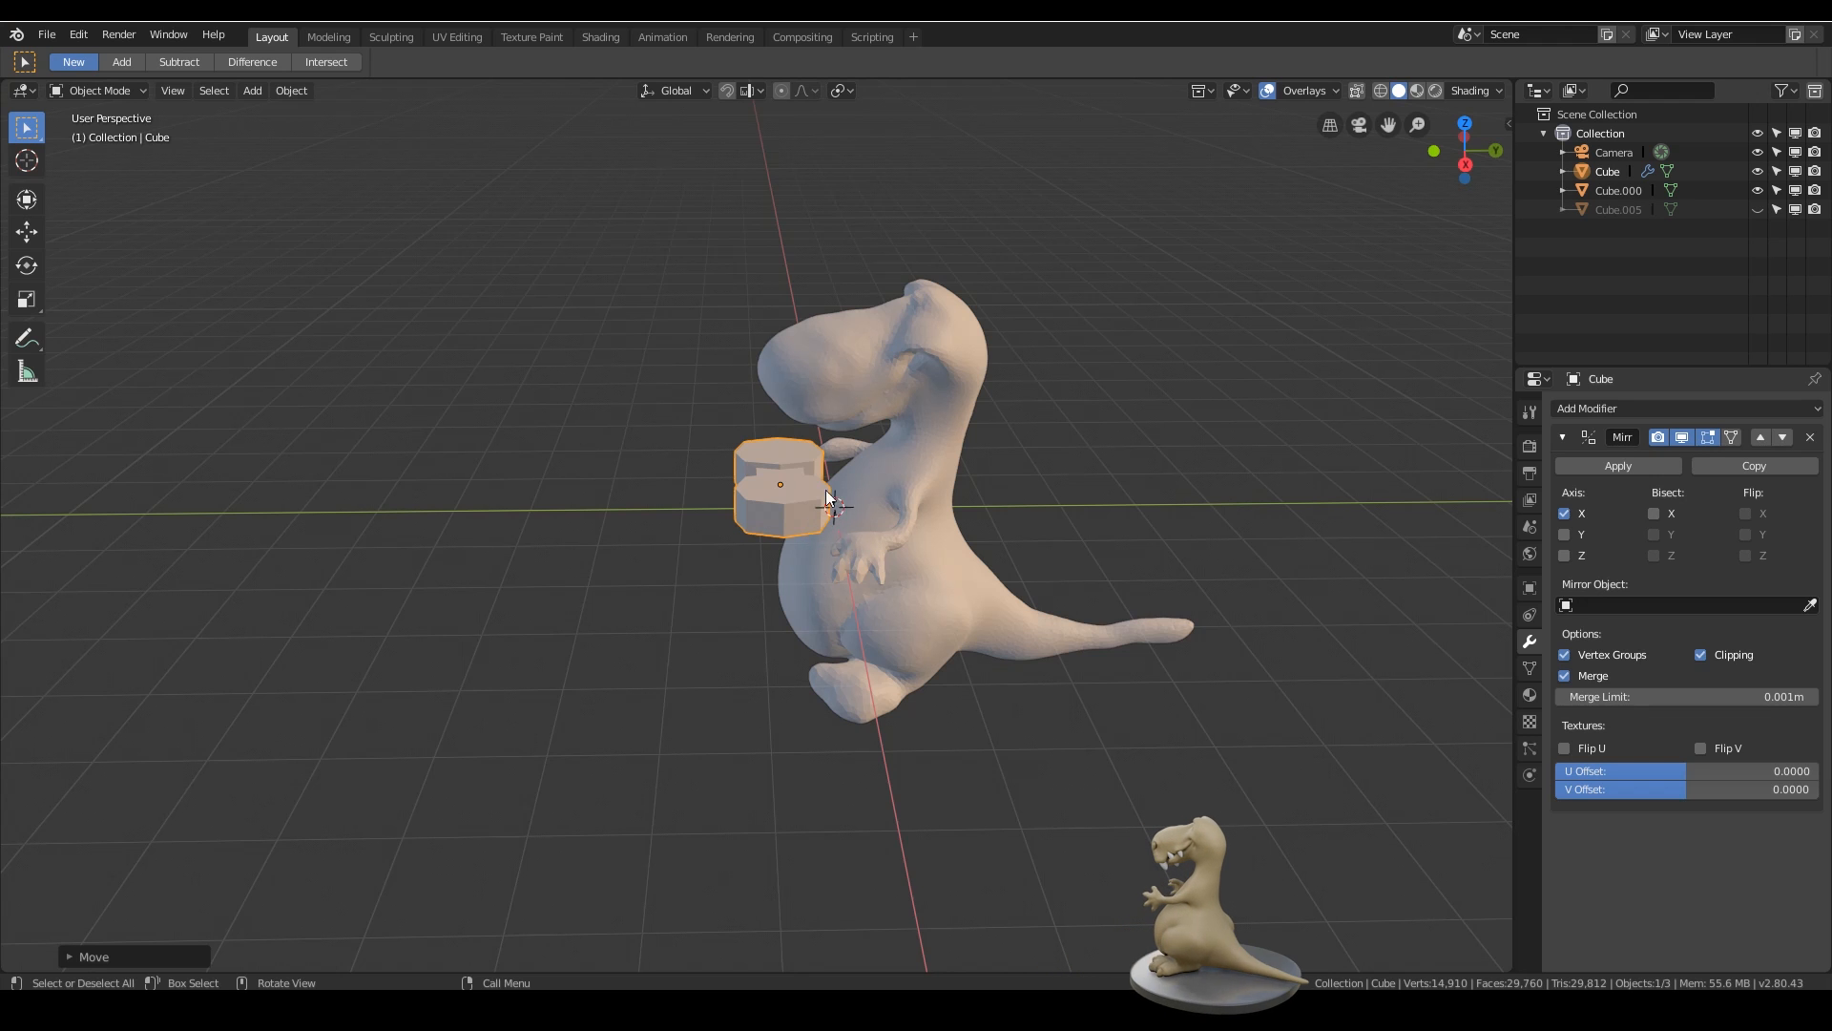
pyautogui.press('s')
pyautogui.click(919, 433)
pyautogui.press('g')
pyautogui.press('y')
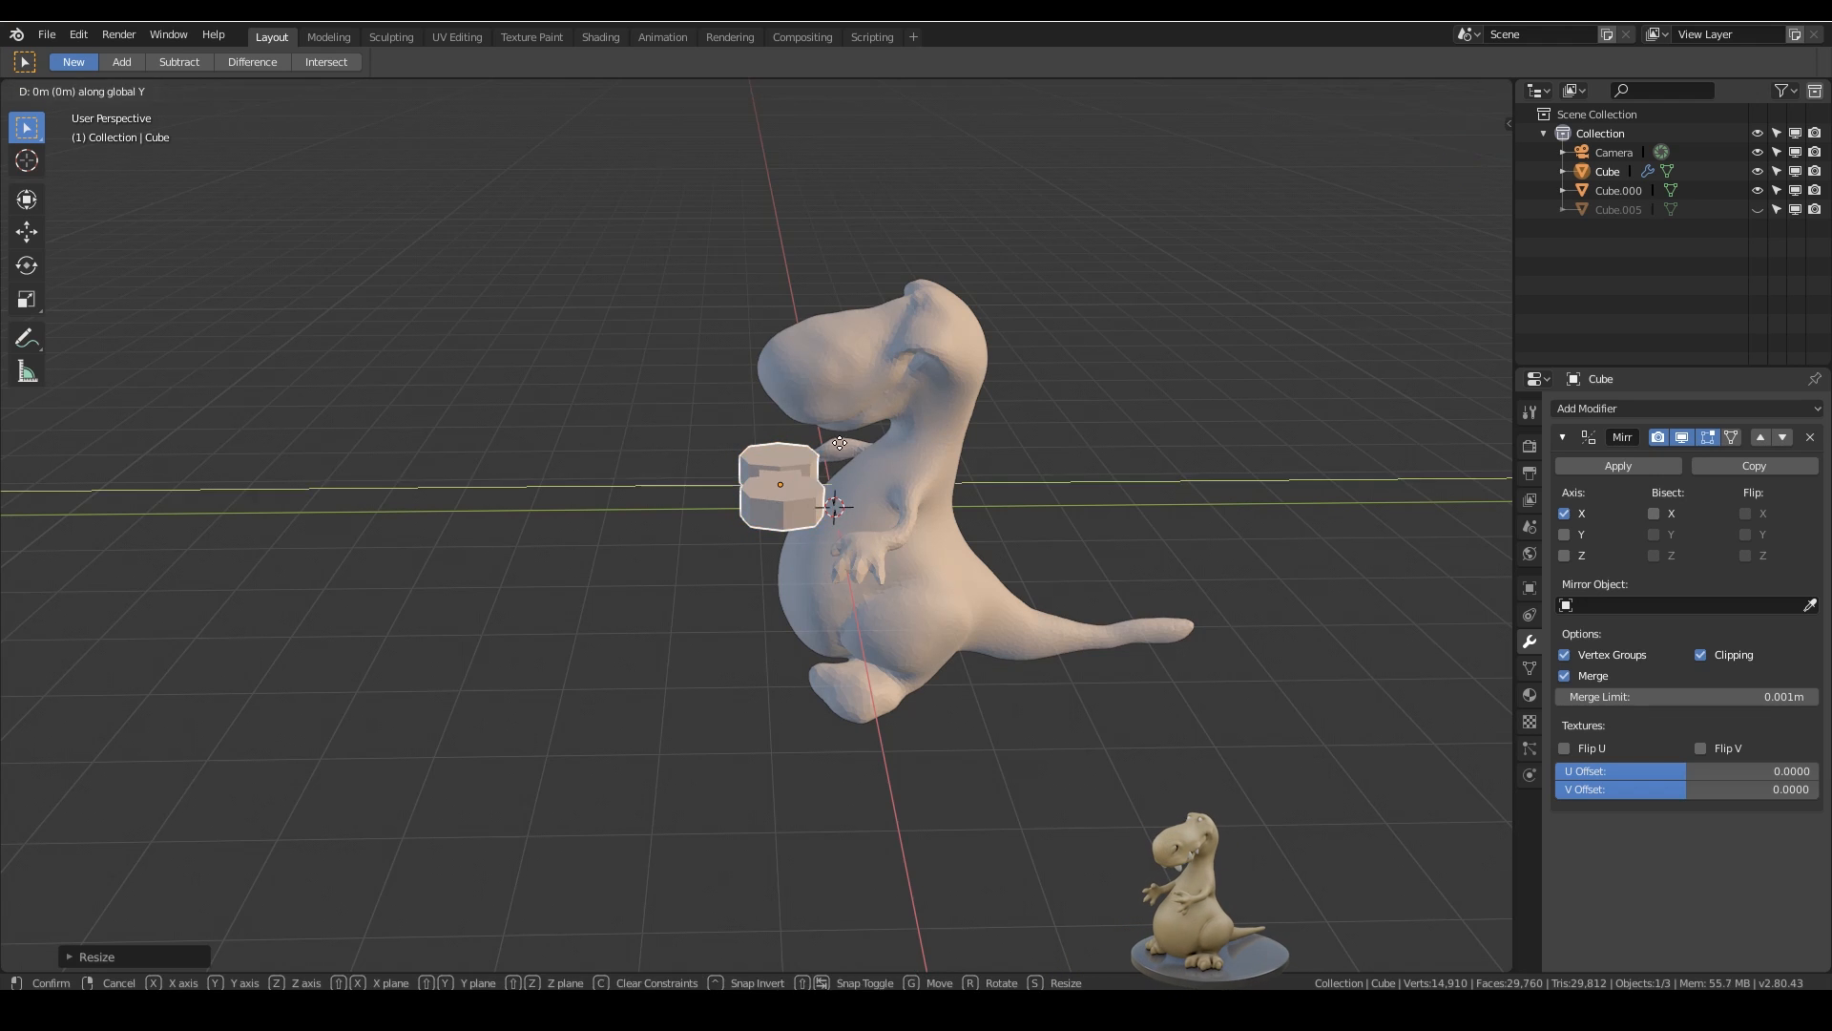
pyautogui.click(898, 447)
pyautogui.moveTo(897, 447); pyautogui.dragTo(1000, 479, button='middle')
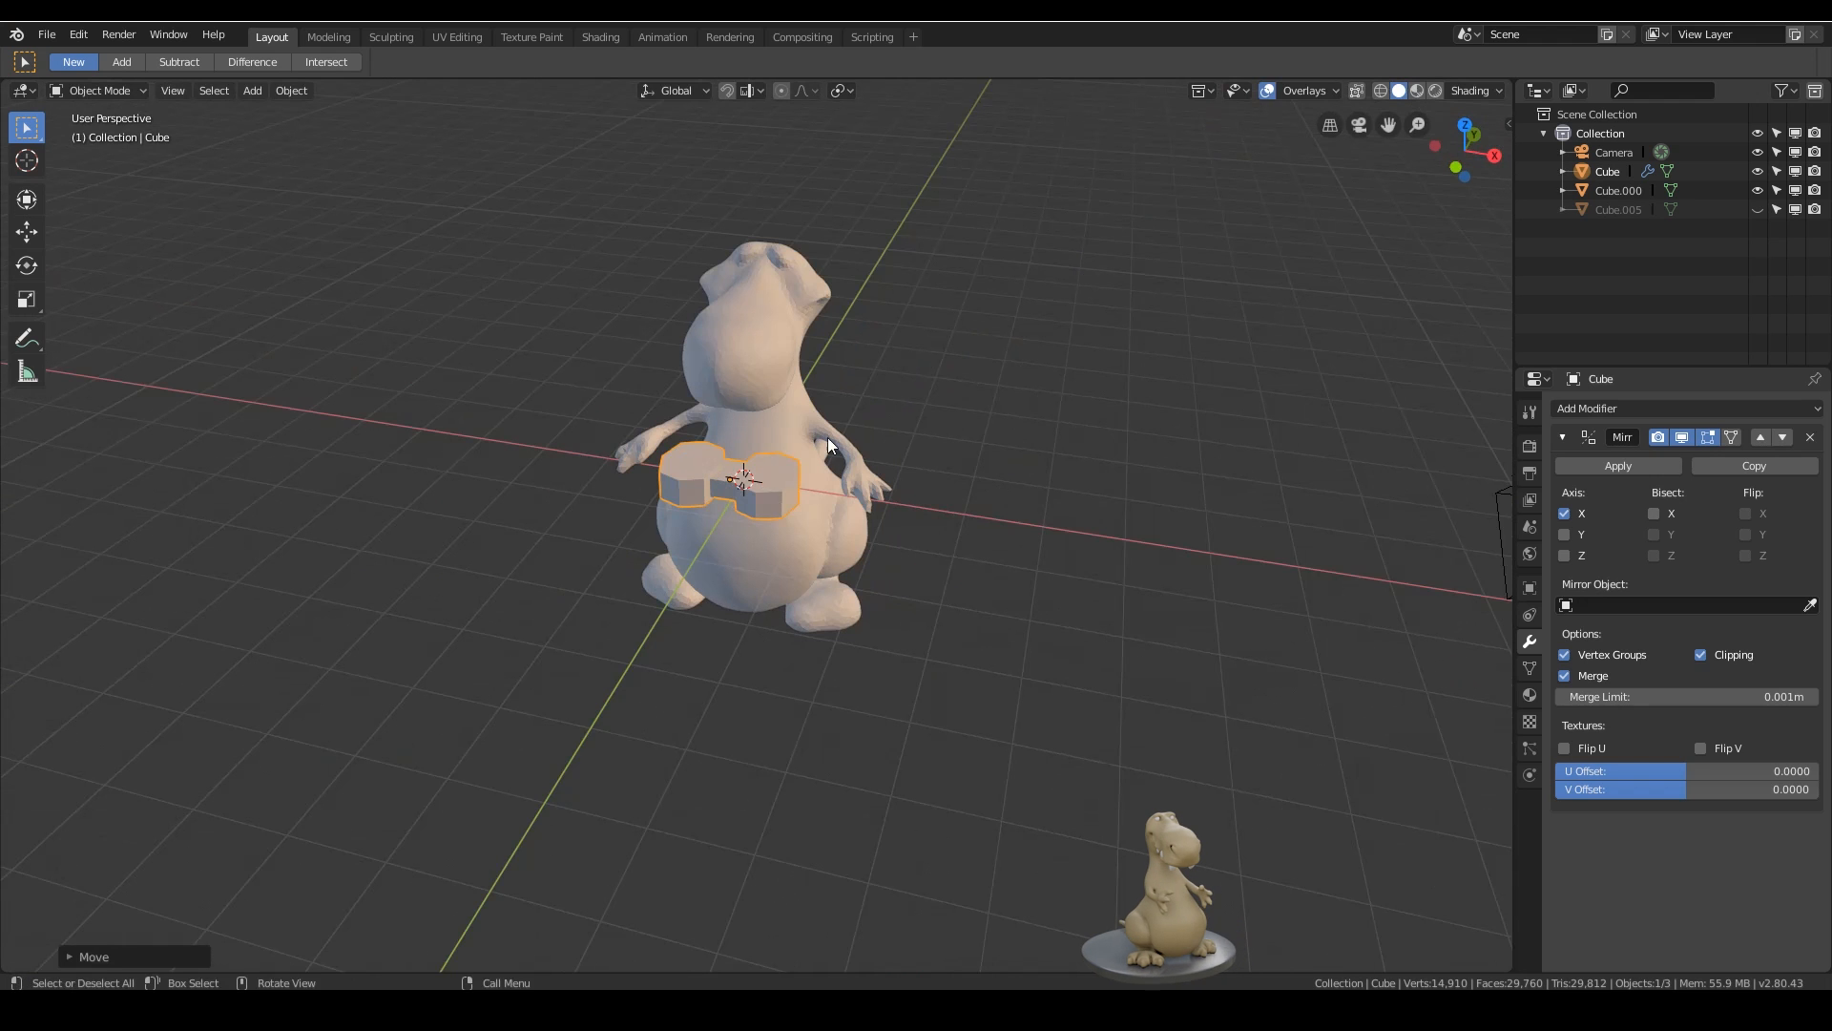
pyautogui.moveTo(908, 658); pyautogui.dragTo(868, 393, button='middle')
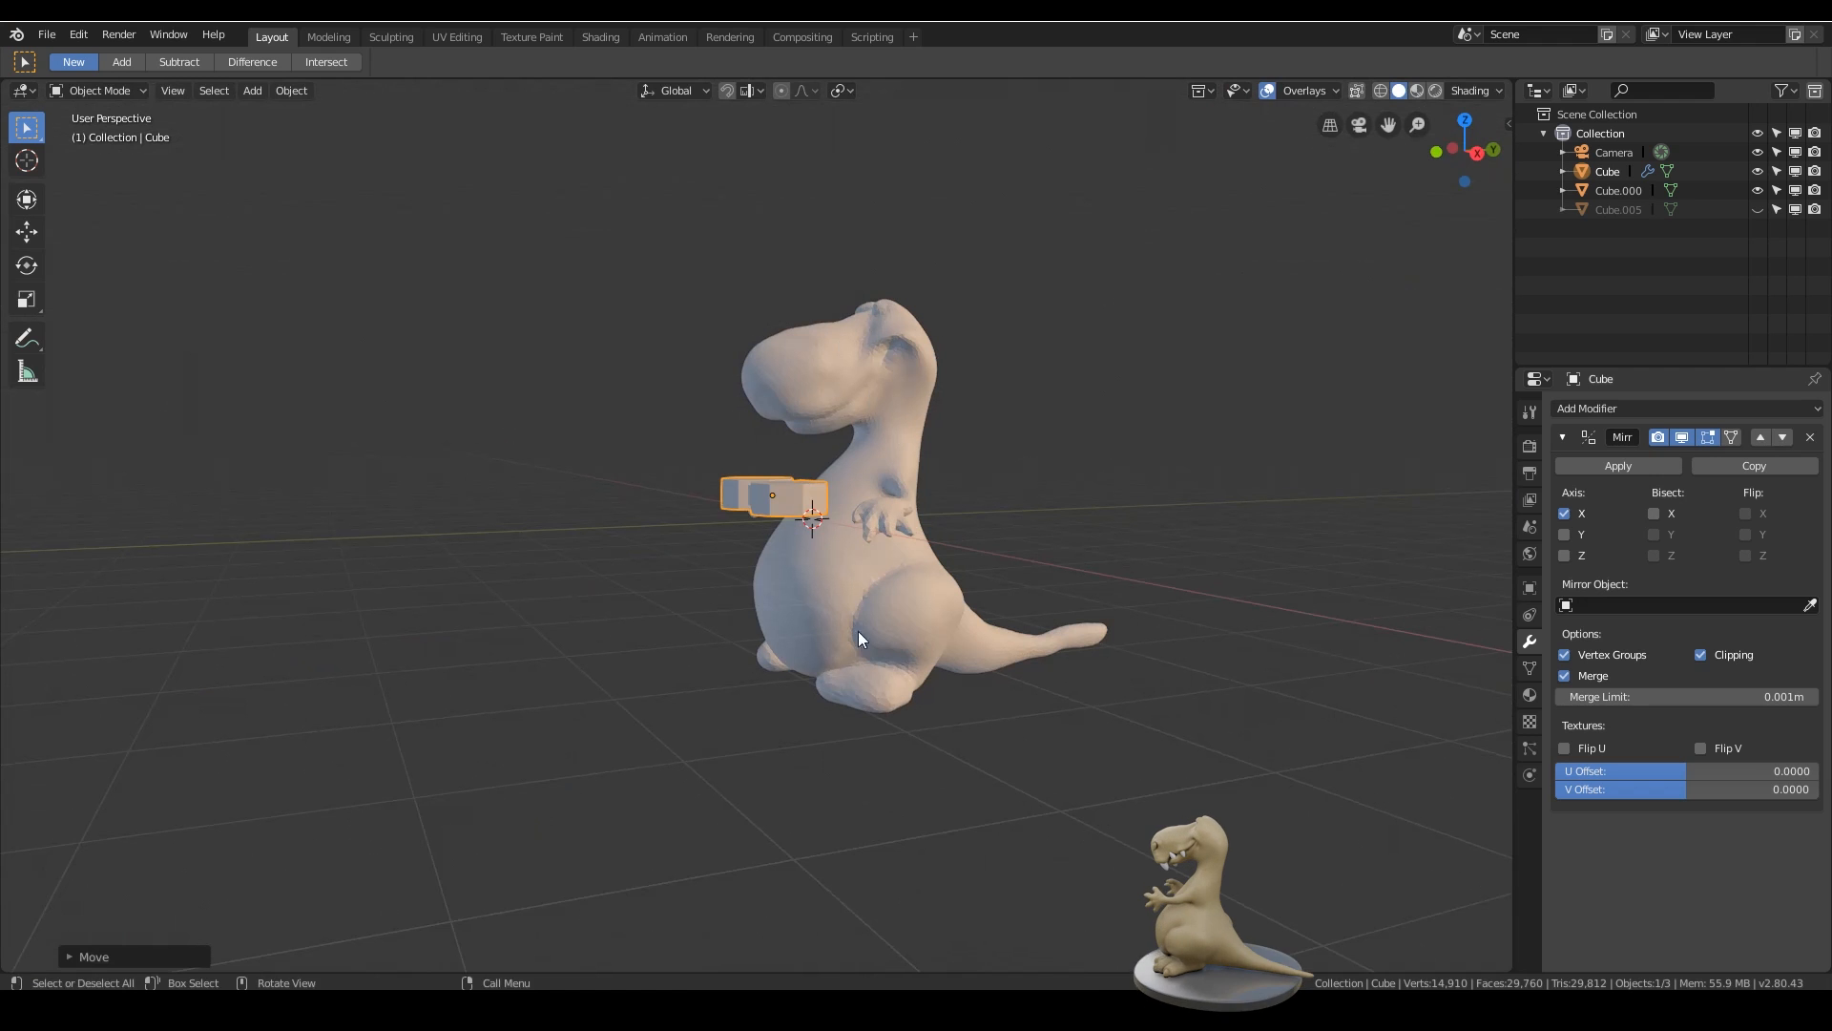
pyautogui.moveTo(789, 550); pyautogui.dragTo(841, 463, button='middle')
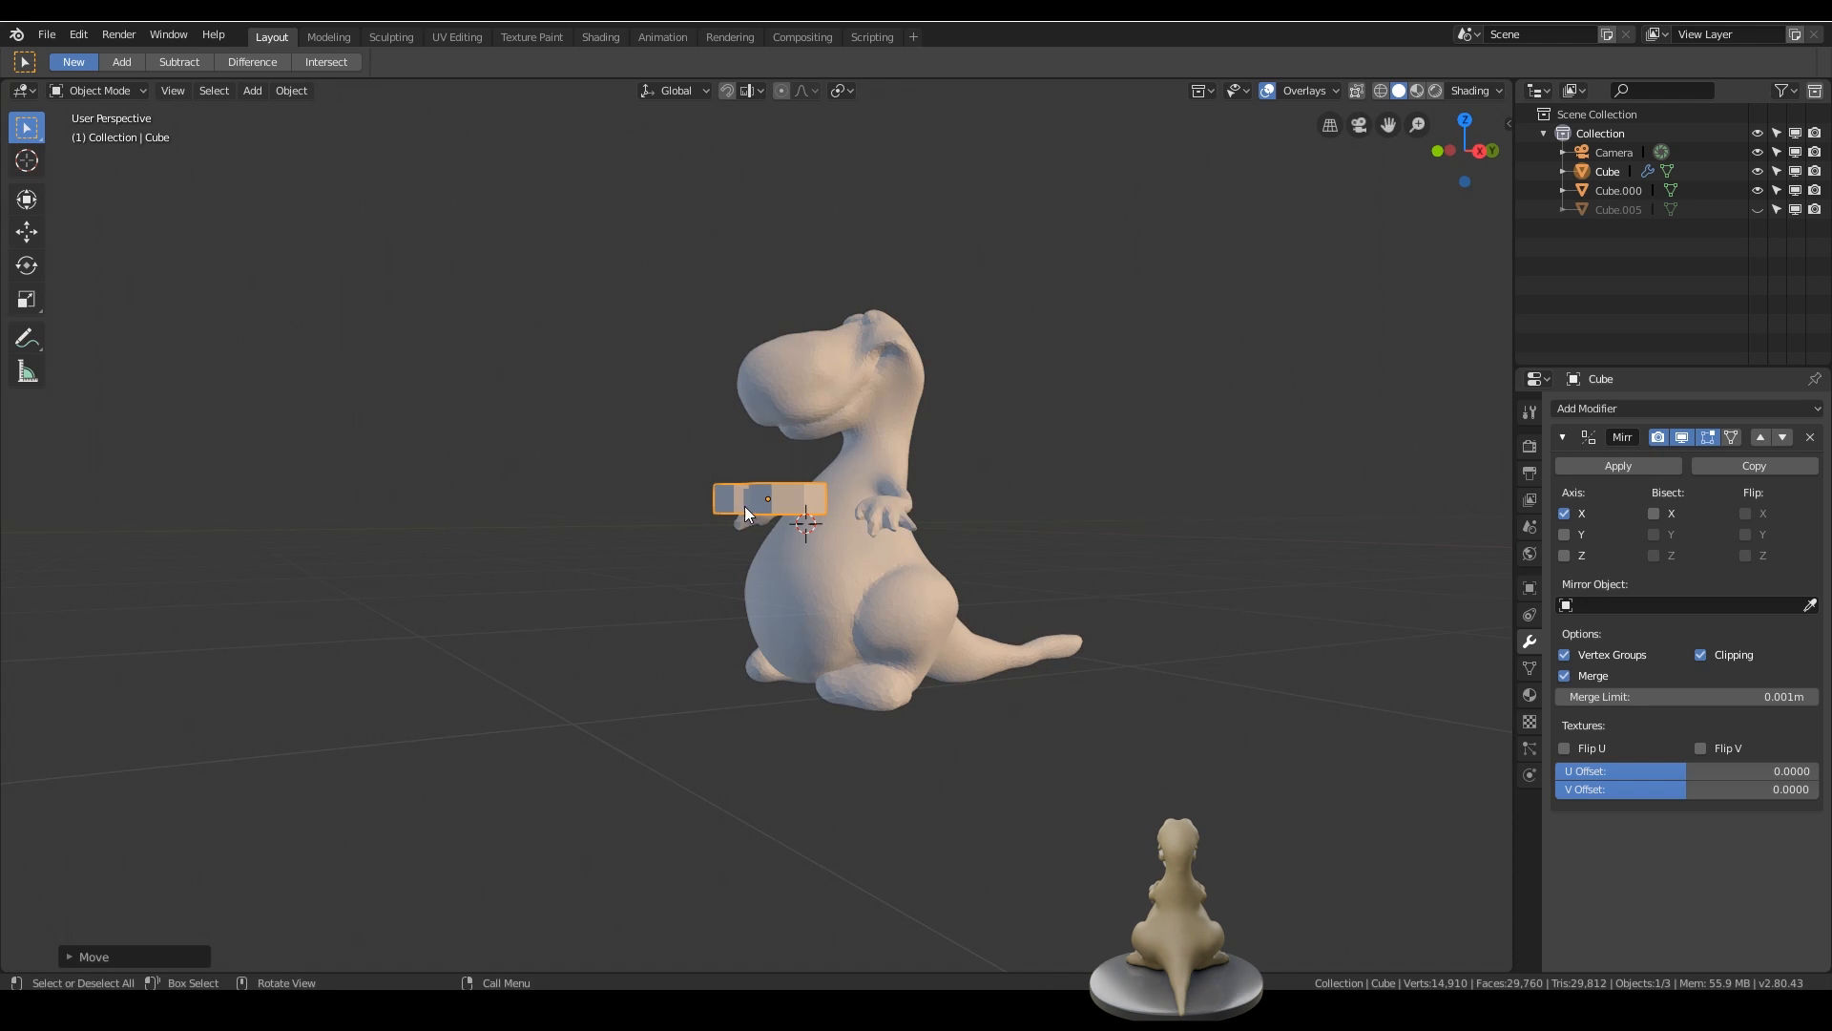
# - Add a single-bone armature at the 3D cursor from the top view
pyautogui.press('KP_7')
pyautogui.scroll(3, 879, 460)
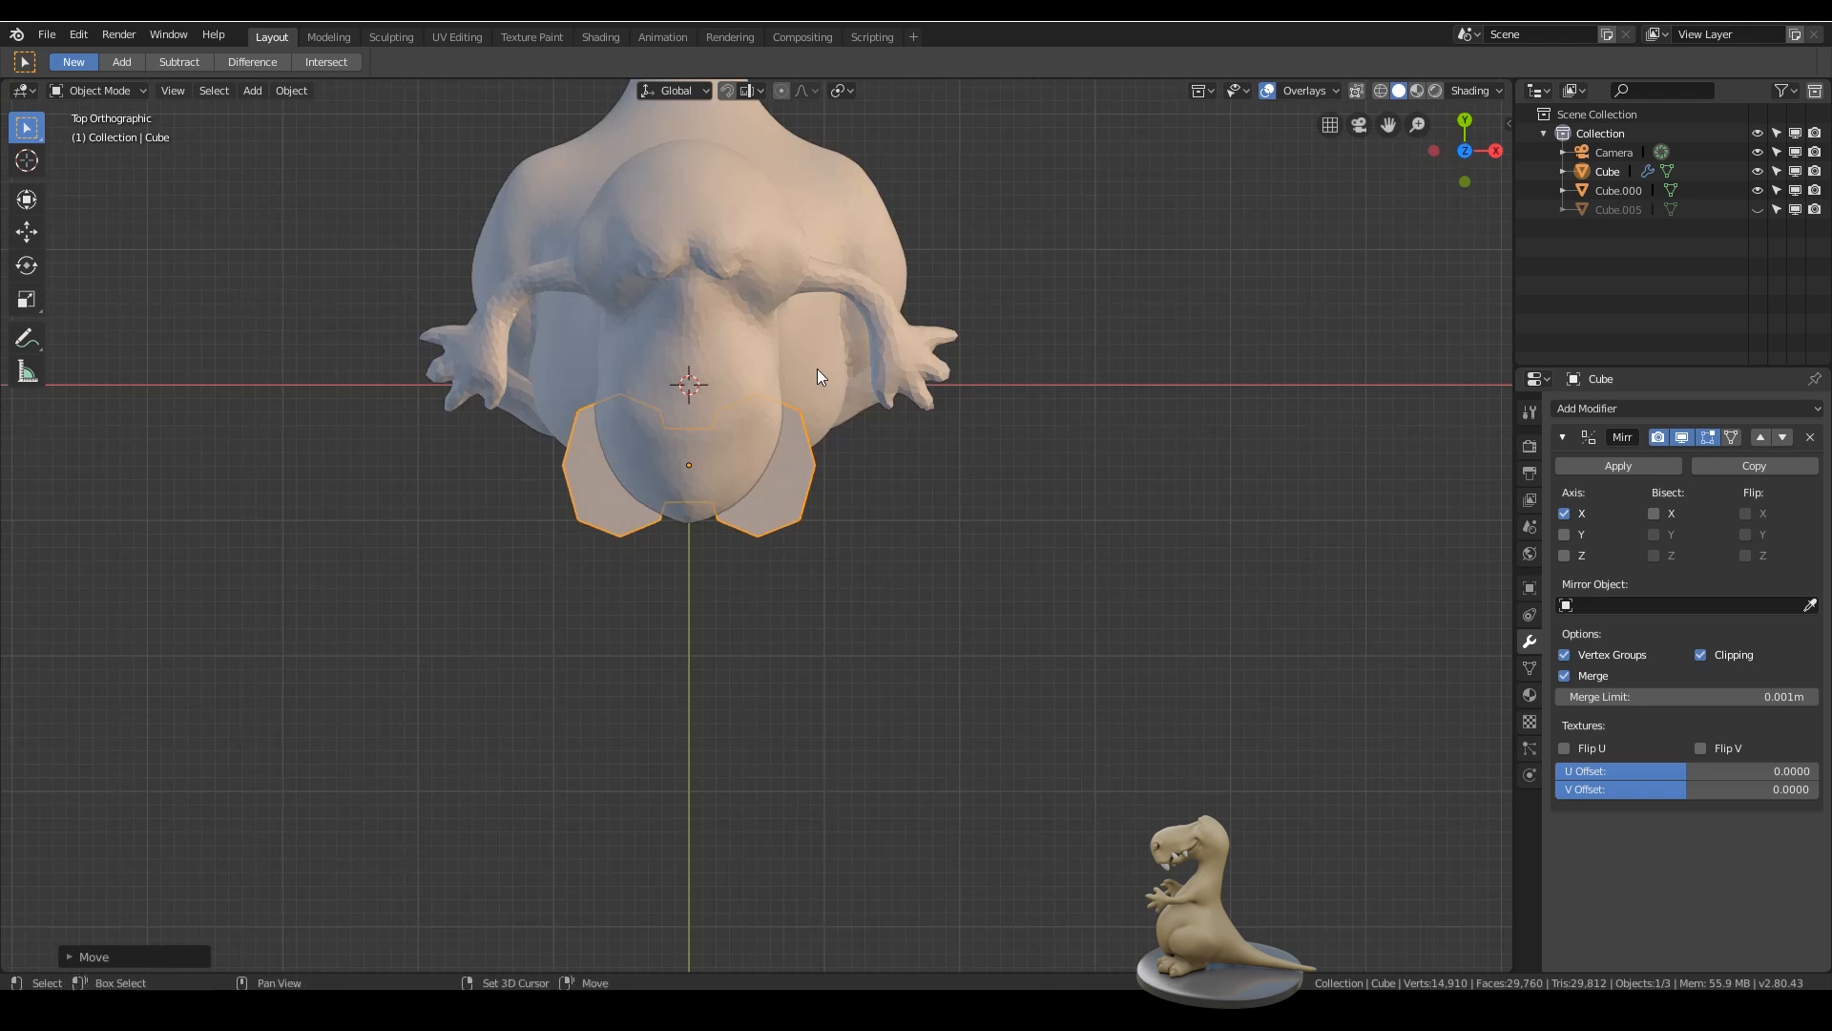
pyautogui.hotkey('shift', 'a')
pyautogui.moveTo(816, 365)
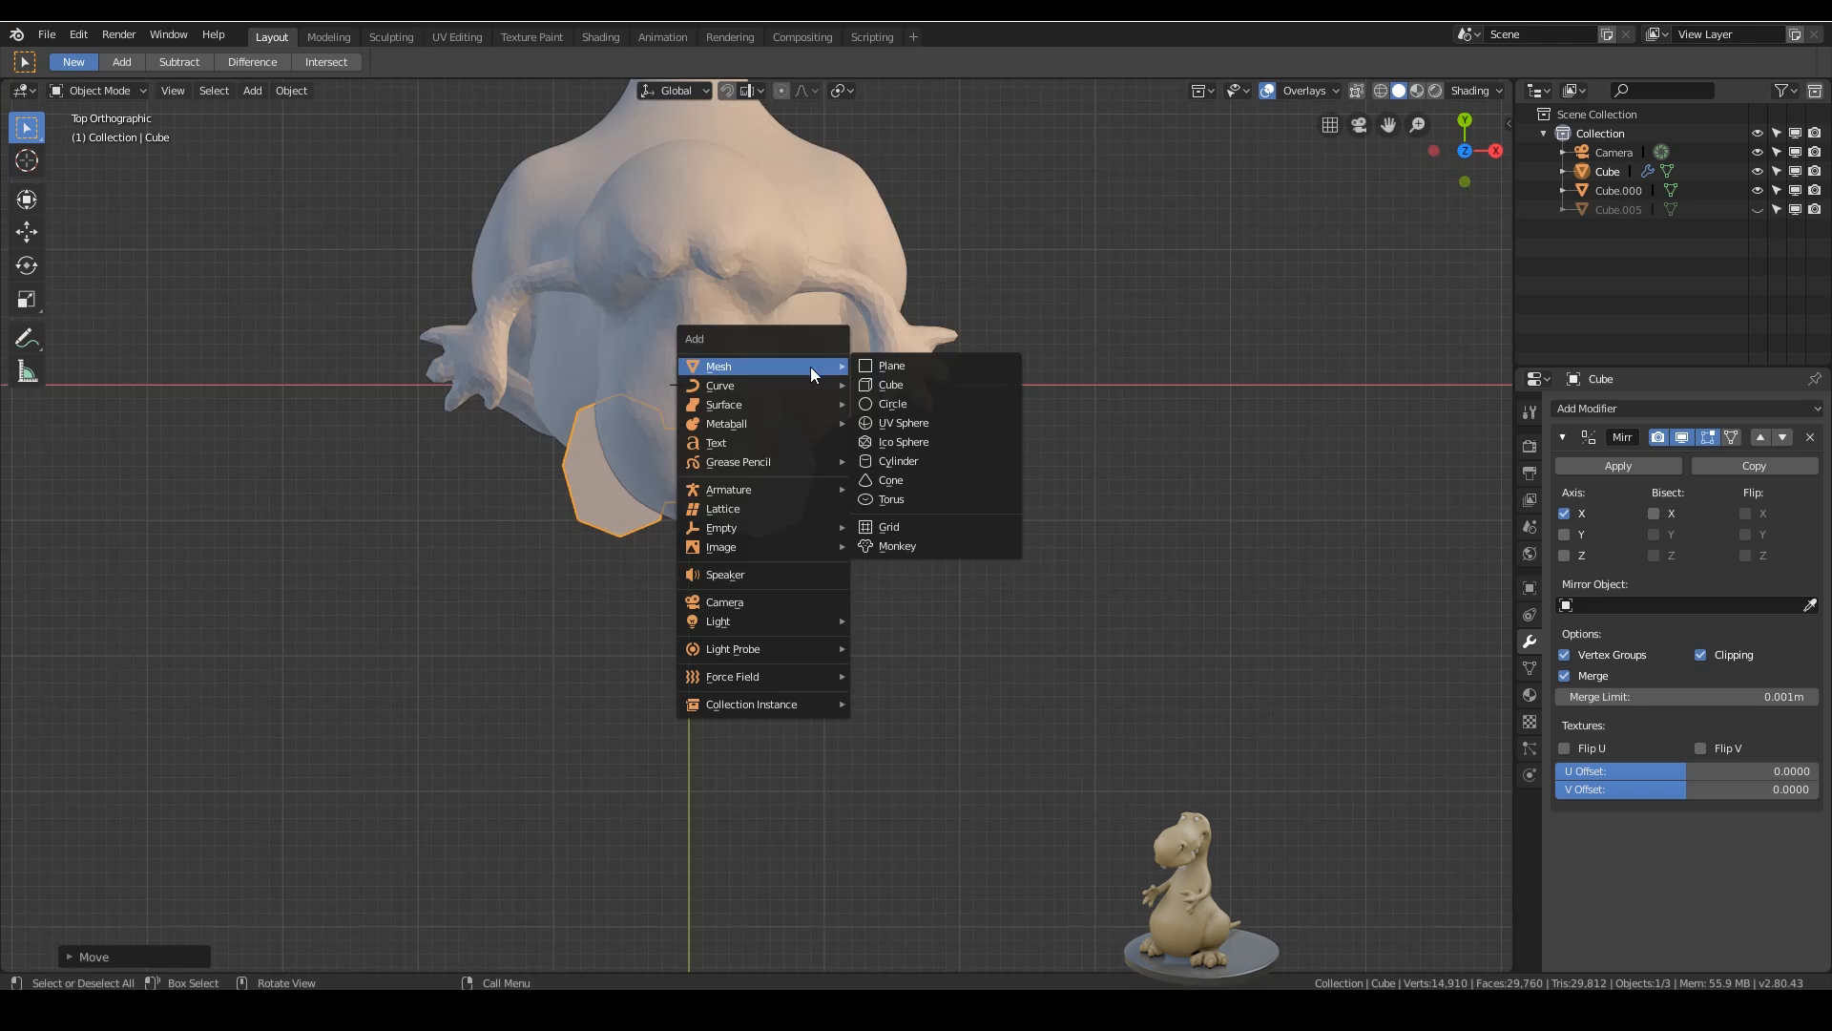
pyautogui.moveTo(765, 489)
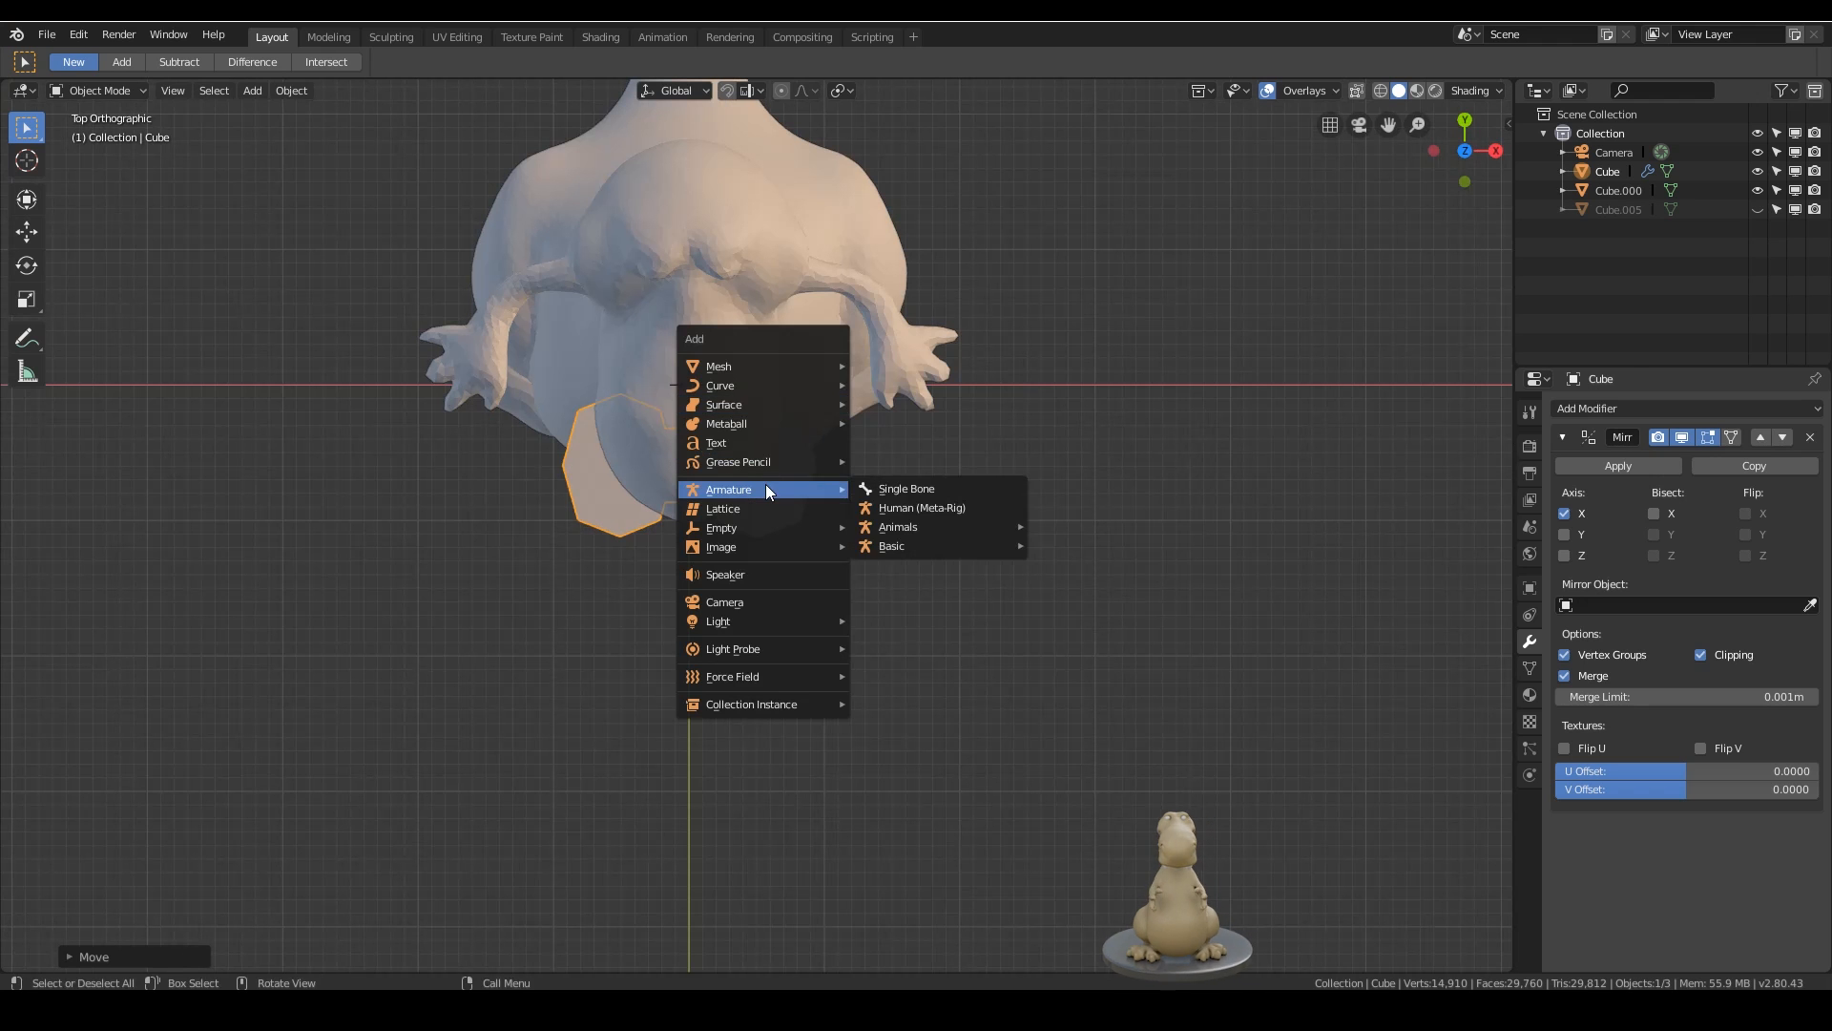
pyautogui.click(871, 489)
# - Set the armature's display to In Front so the bone draws over the dinosaur mesh
pyautogui.moveTo(804, 512); pyautogui.dragTo(1269, 599, button='middle')
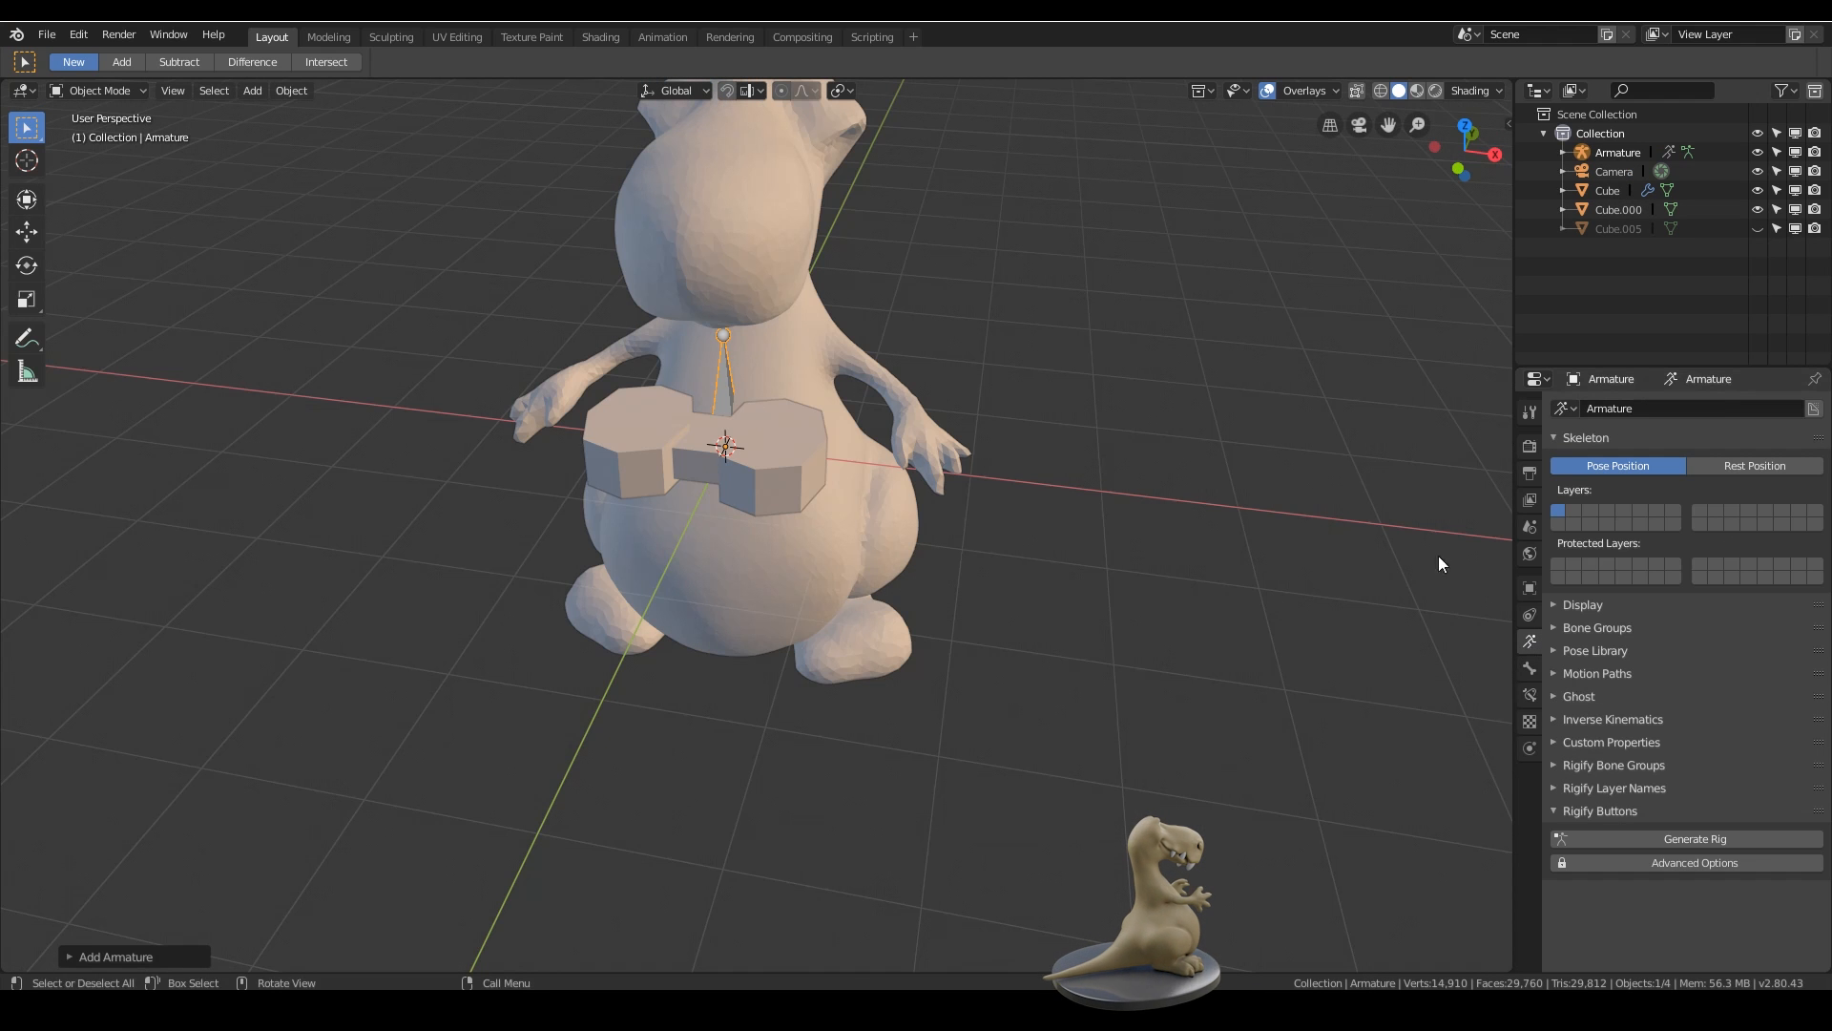
pyautogui.click(1551, 603)
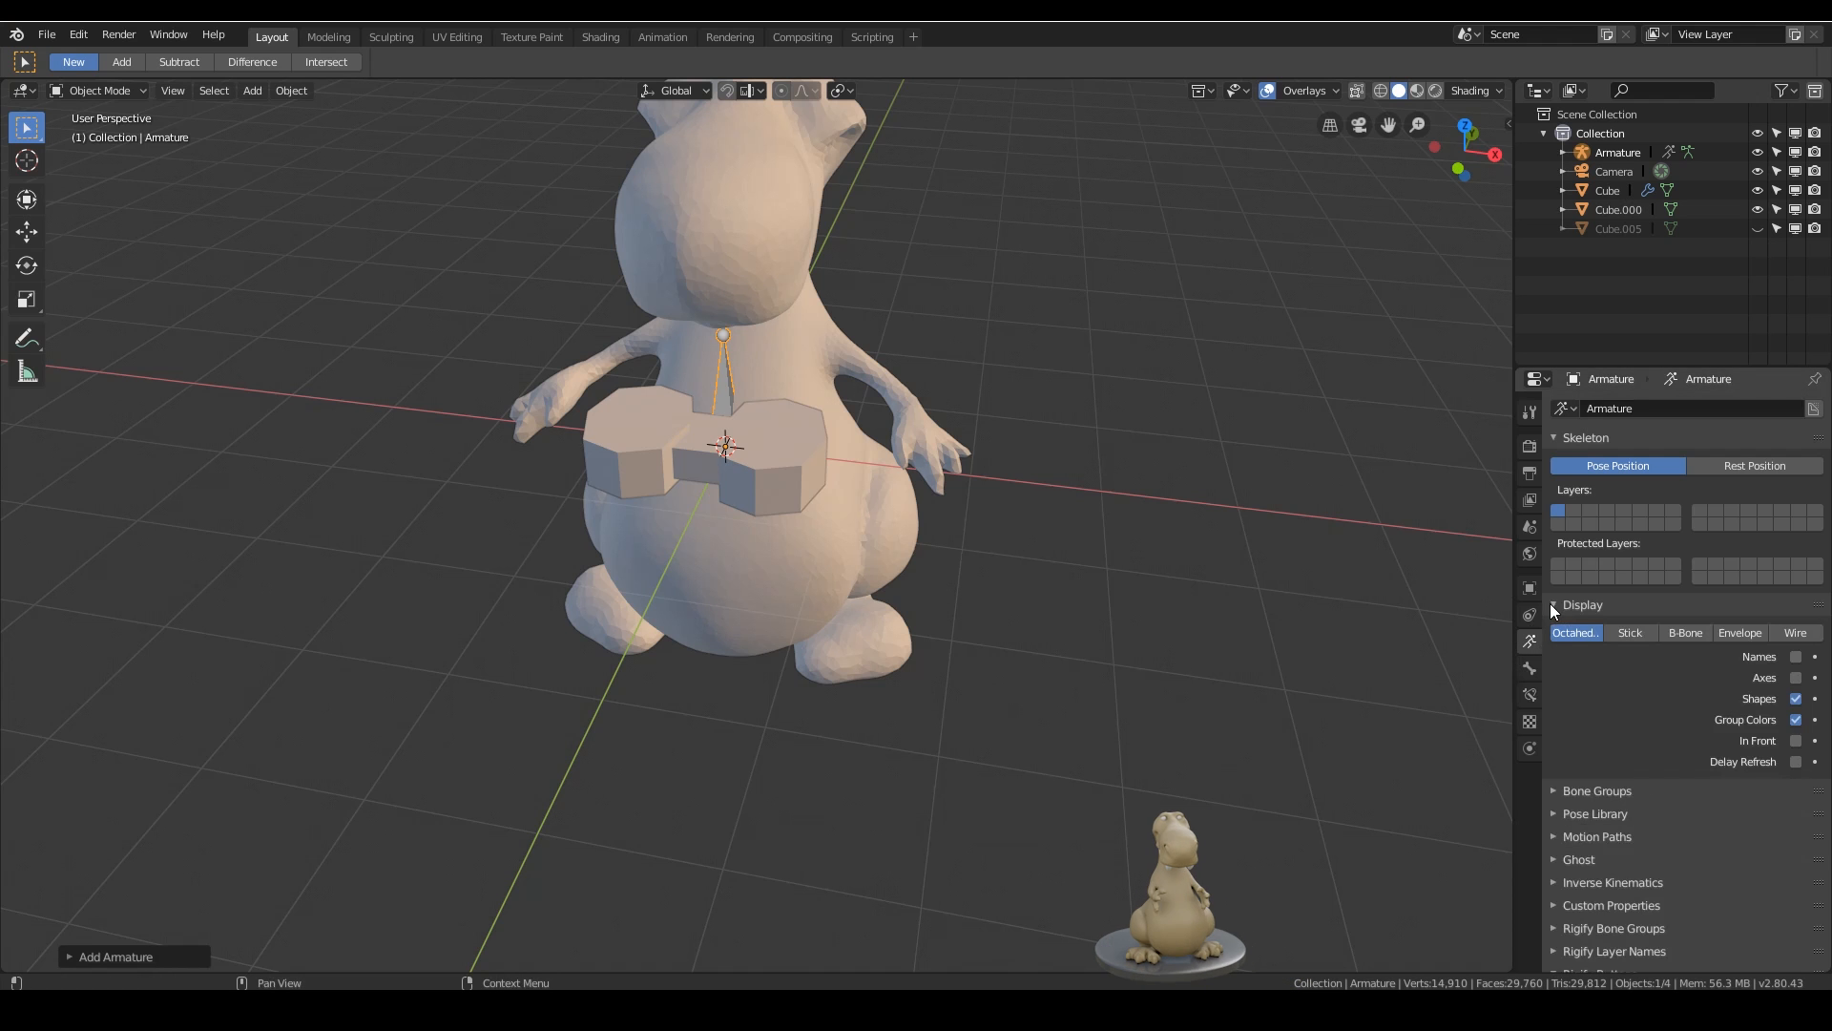
pyautogui.click(1797, 741)
pyautogui.moveTo(846, 535); pyautogui.dragTo(637, 512, button='middle')
# - Edit the armature, move the bone to the dinosaur's left shoulder and rotate it to lie along the upper arm in front view
pyautogui.press('KP_7')
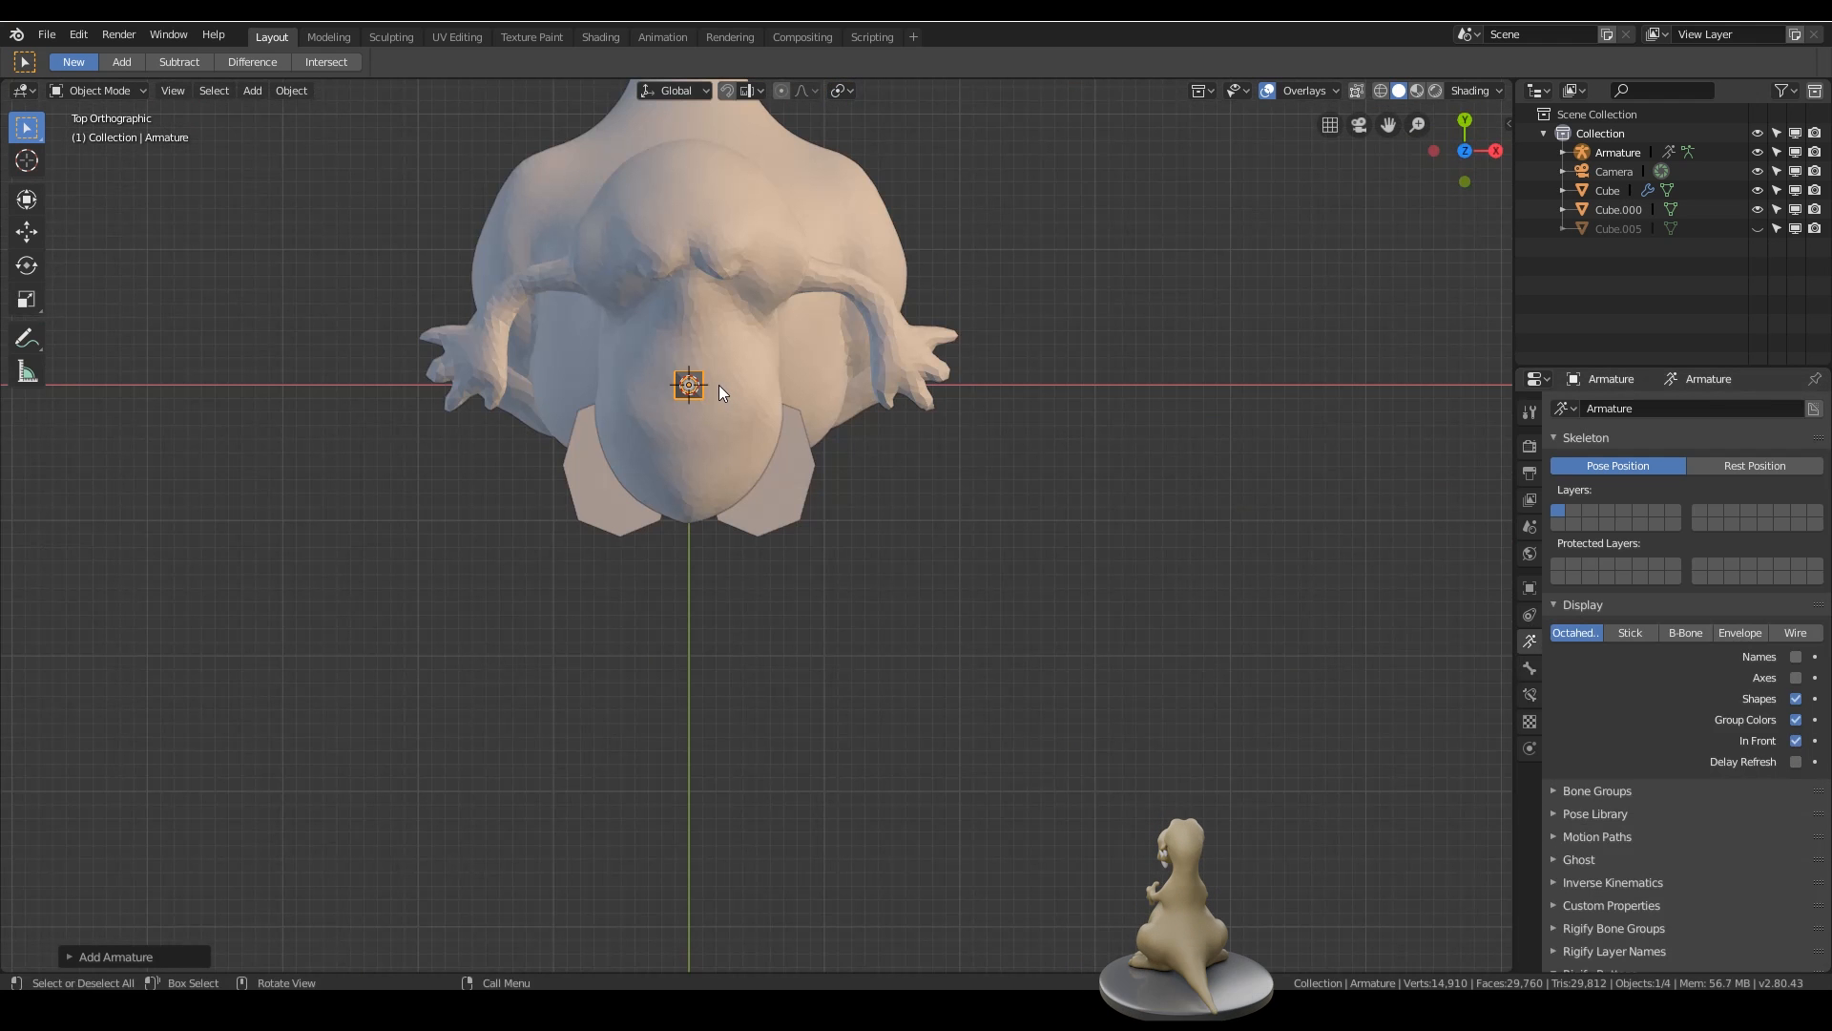
pyautogui.press('Tab')
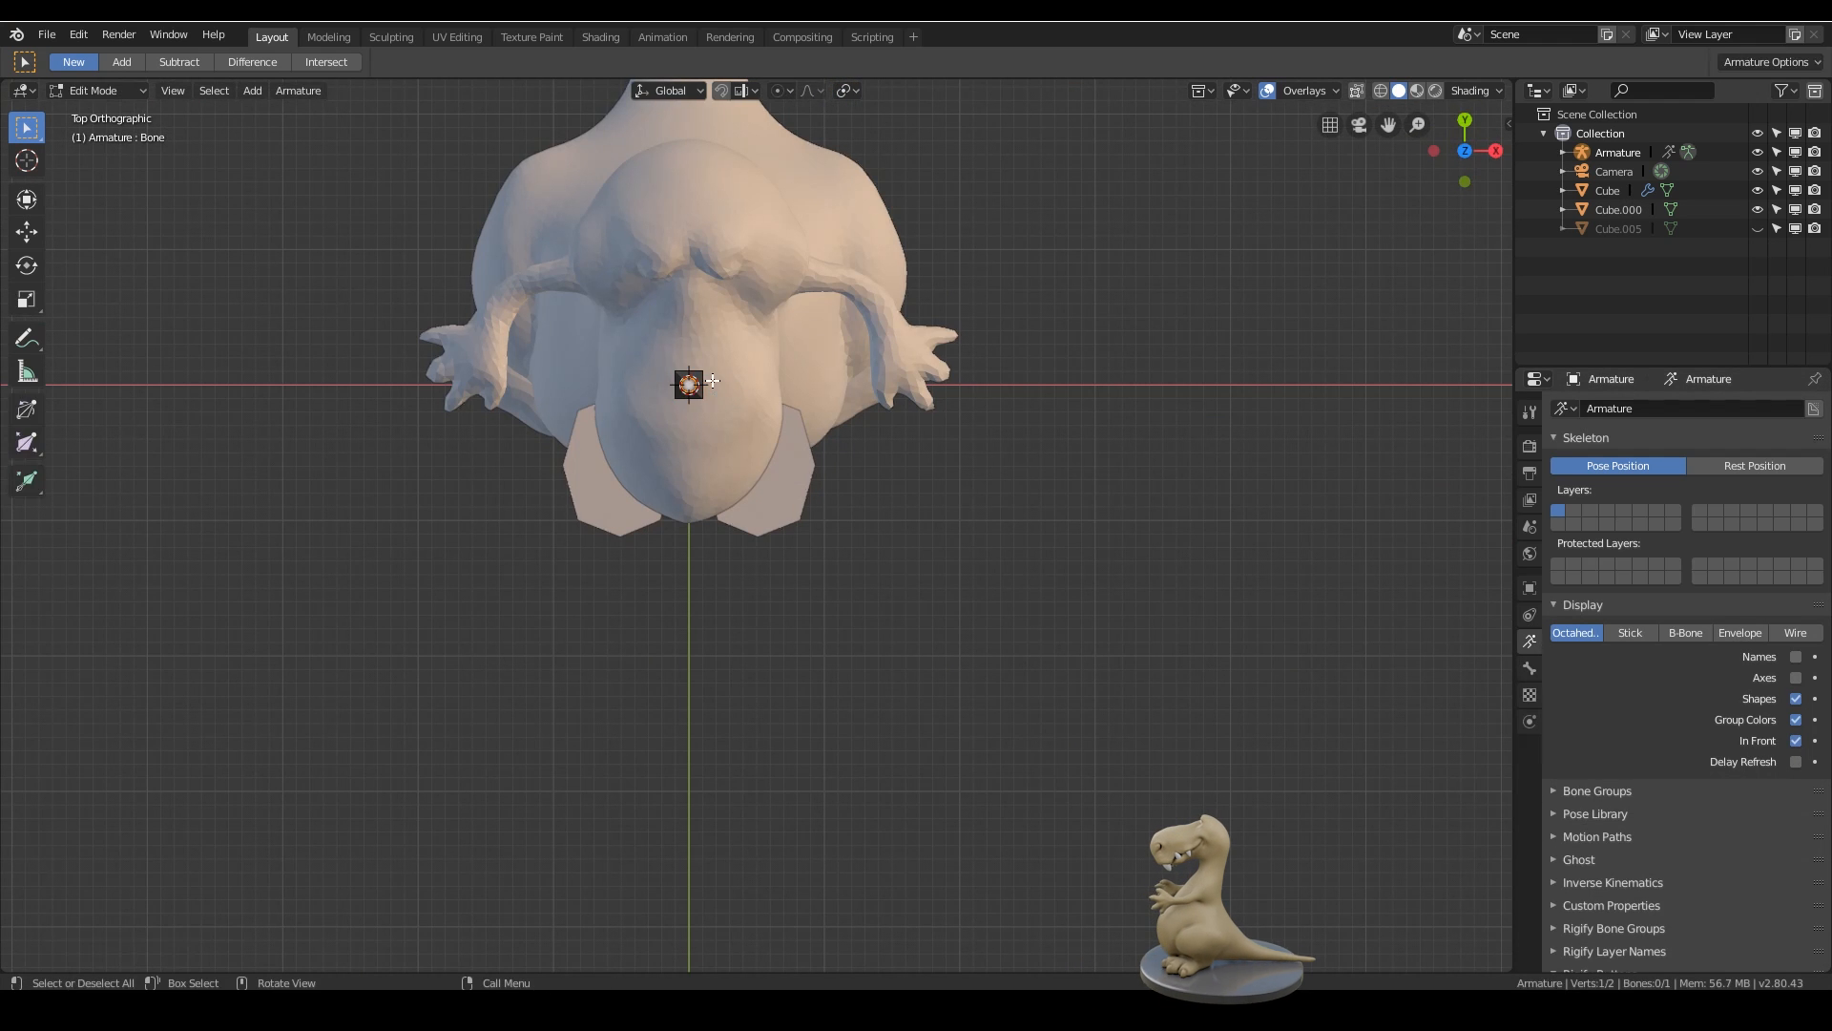
pyautogui.press('g')
pyautogui.click(747, 237)
pyautogui.press('KP_1')
pyautogui.press('r')
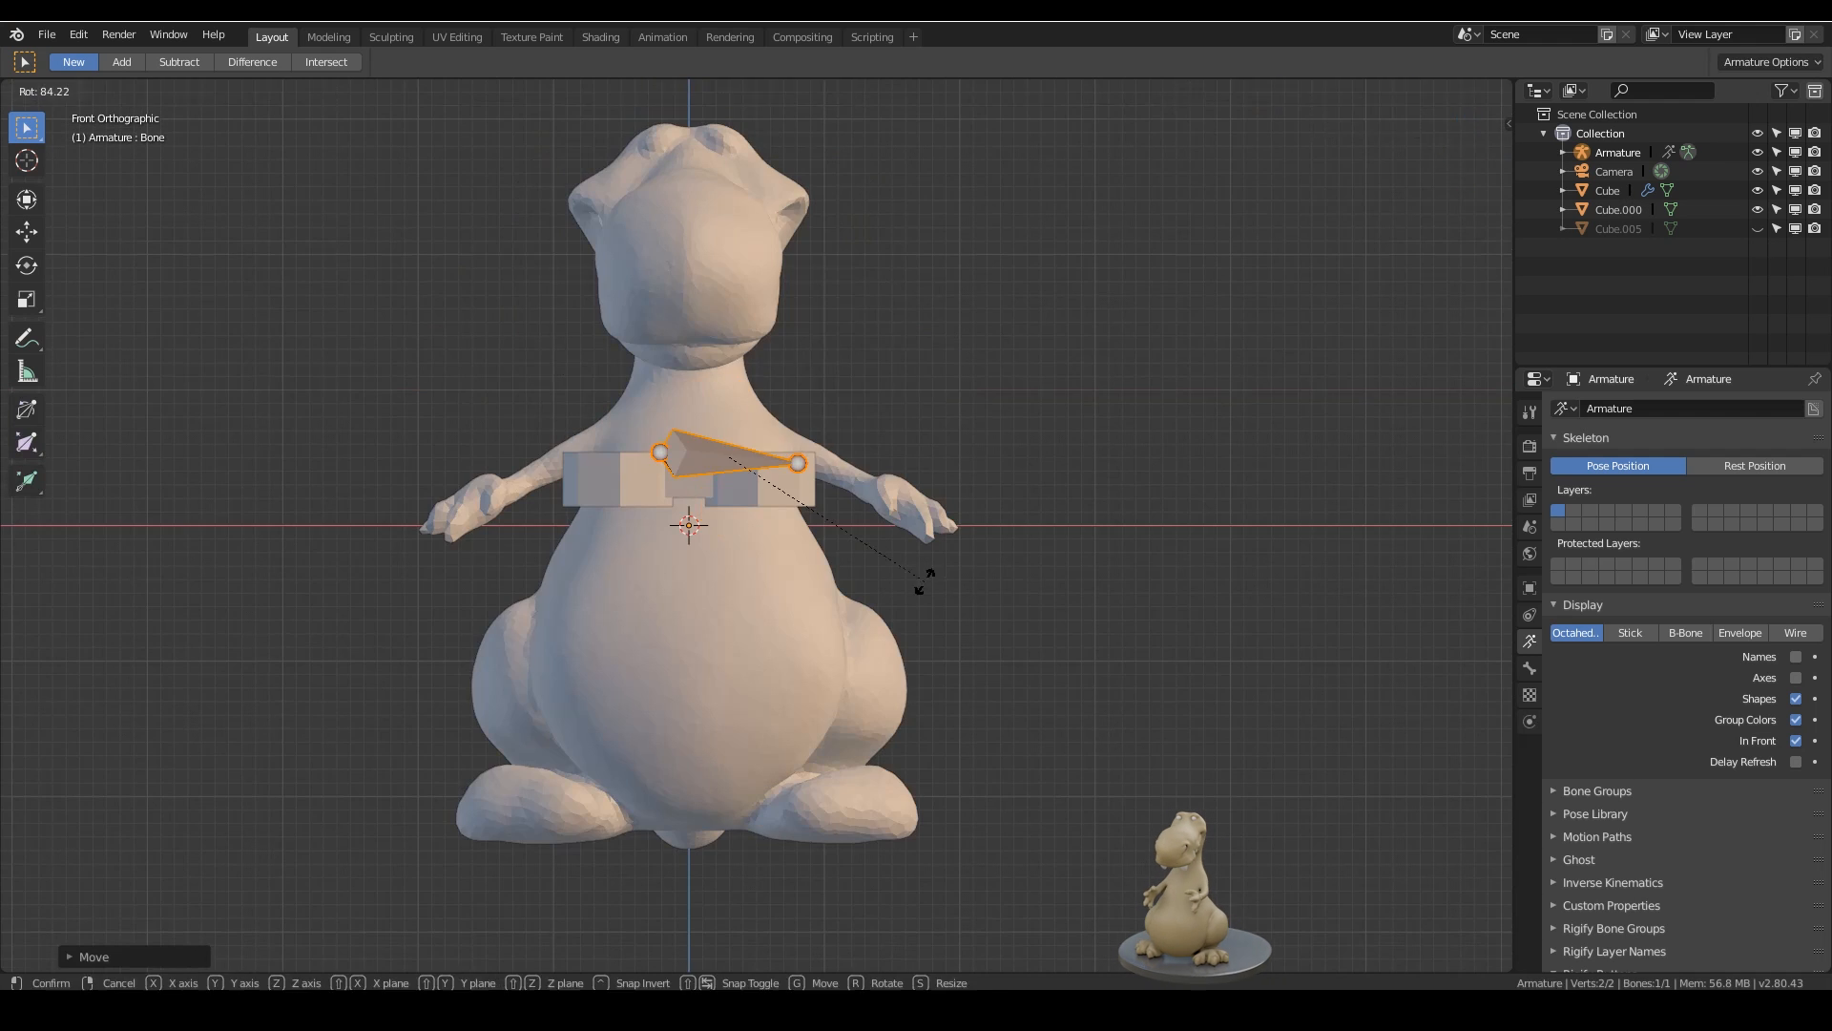
pyautogui.click(897, 558)
pyautogui.press('g')
pyautogui.click(867, 462)
# - Move the upper-arm bone's tip to the elbow in top view, extrude a forearm bone from it, and lower the forearm bone onto the arm
pyautogui.press('KP_7')
pyautogui.click(888, 204)
pyautogui.press('g')
pyautogui.click(870, 294)
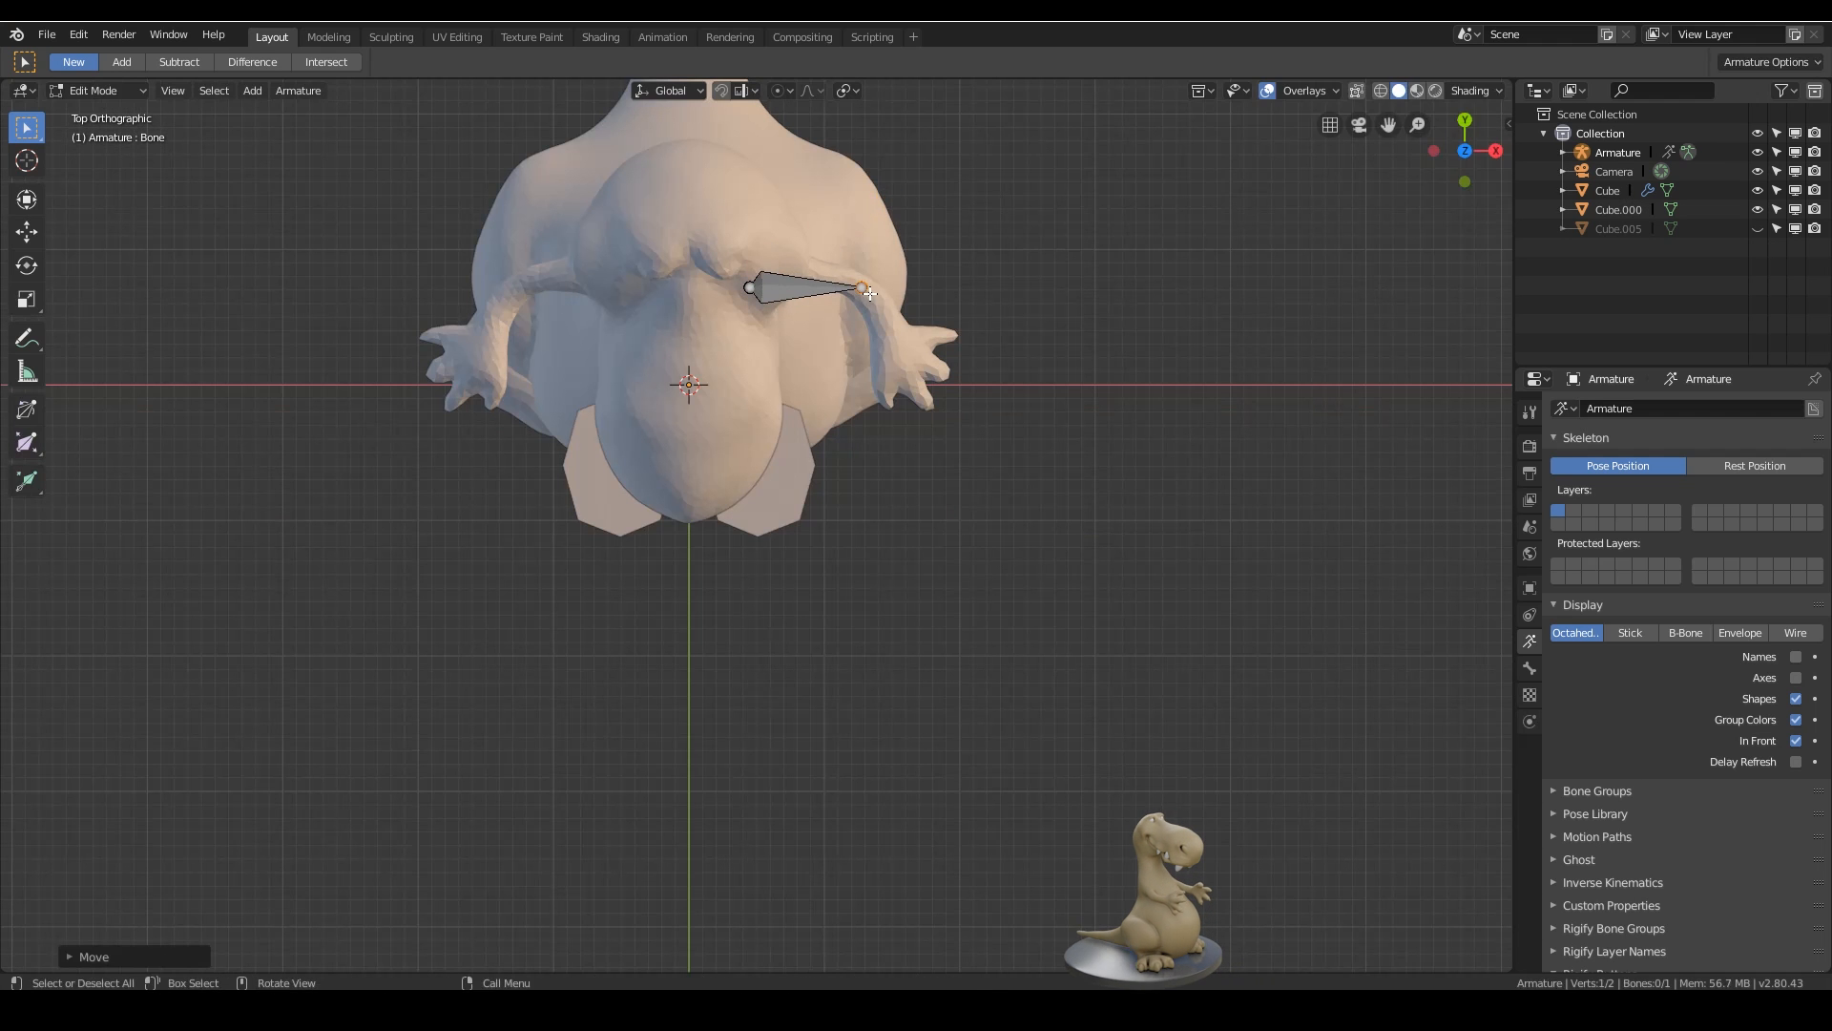
pyautogui.press('e')
pyautogui.click(912, 360)
pyautogui.moveTo(919, 525); pyautogui.dragTo(880, 389, button='middle')
pyautogui.click(894, 397)
pyautogui.press('g')
pyautogui.click(890, 418)
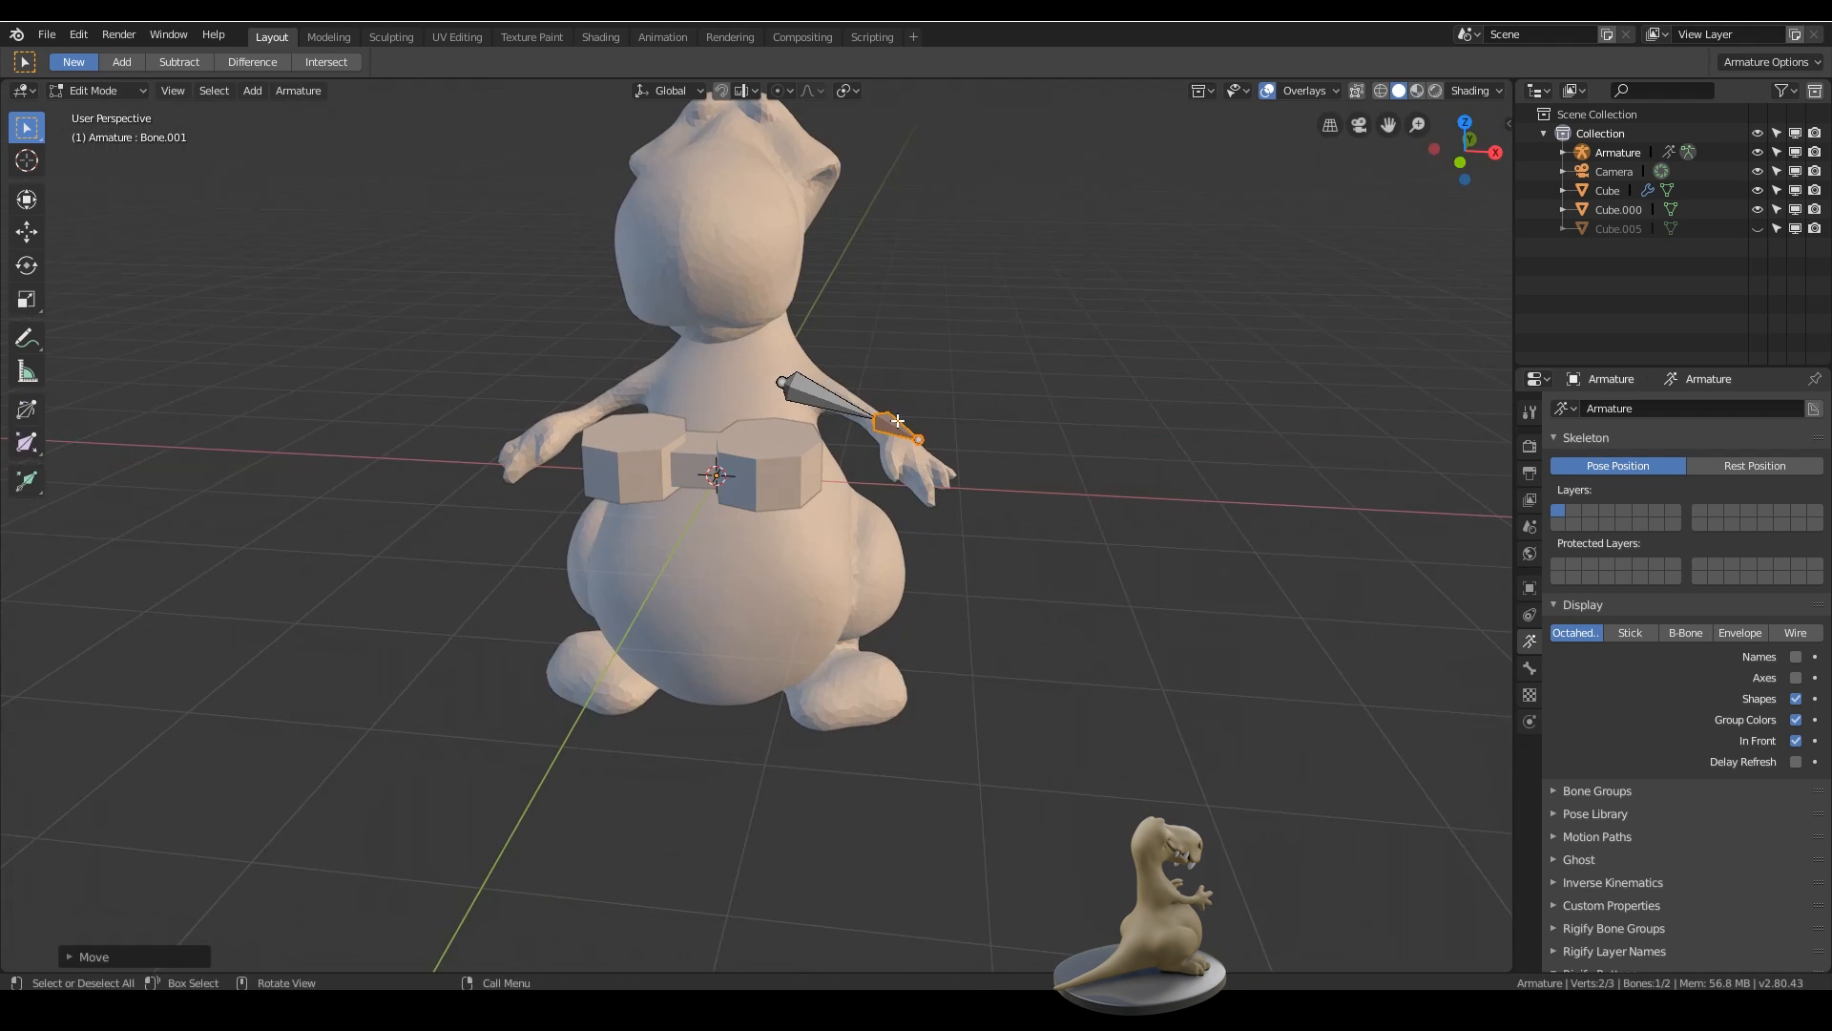
# - Reposition the joints of the left arm's bones so the chain fits inside the arm mesh
pyautogui.moveTo(983, 501); pyautogui.dragTo(764, 492, button='middle')
pyautogui.click(778, 535)
pyautogui.press('g')
pyautogui.click(756, 541)
pyautogui.click(753, 461)
pyautogui.press('g')
pyautogui.click(765, 452)
pyautogui.click(920, 616)
pyautogui.press('g')
pyautogui.click(957, 598)
# - Extrude a hand bone from the wrist end of the arm chain and adjust its joint along Y
pyautogui.press('e')
pyautogui.click(918, 612)
pyautogui.click(1013, 584)
pyautogui.press('g')
pyautogui.press('y')
pyautogui.click(1002, 580)
# - Extrude a bone from the shoulder joint to the middle of the body, followed by a large bone down toward the left hip
pyautogui.click(757, 466)
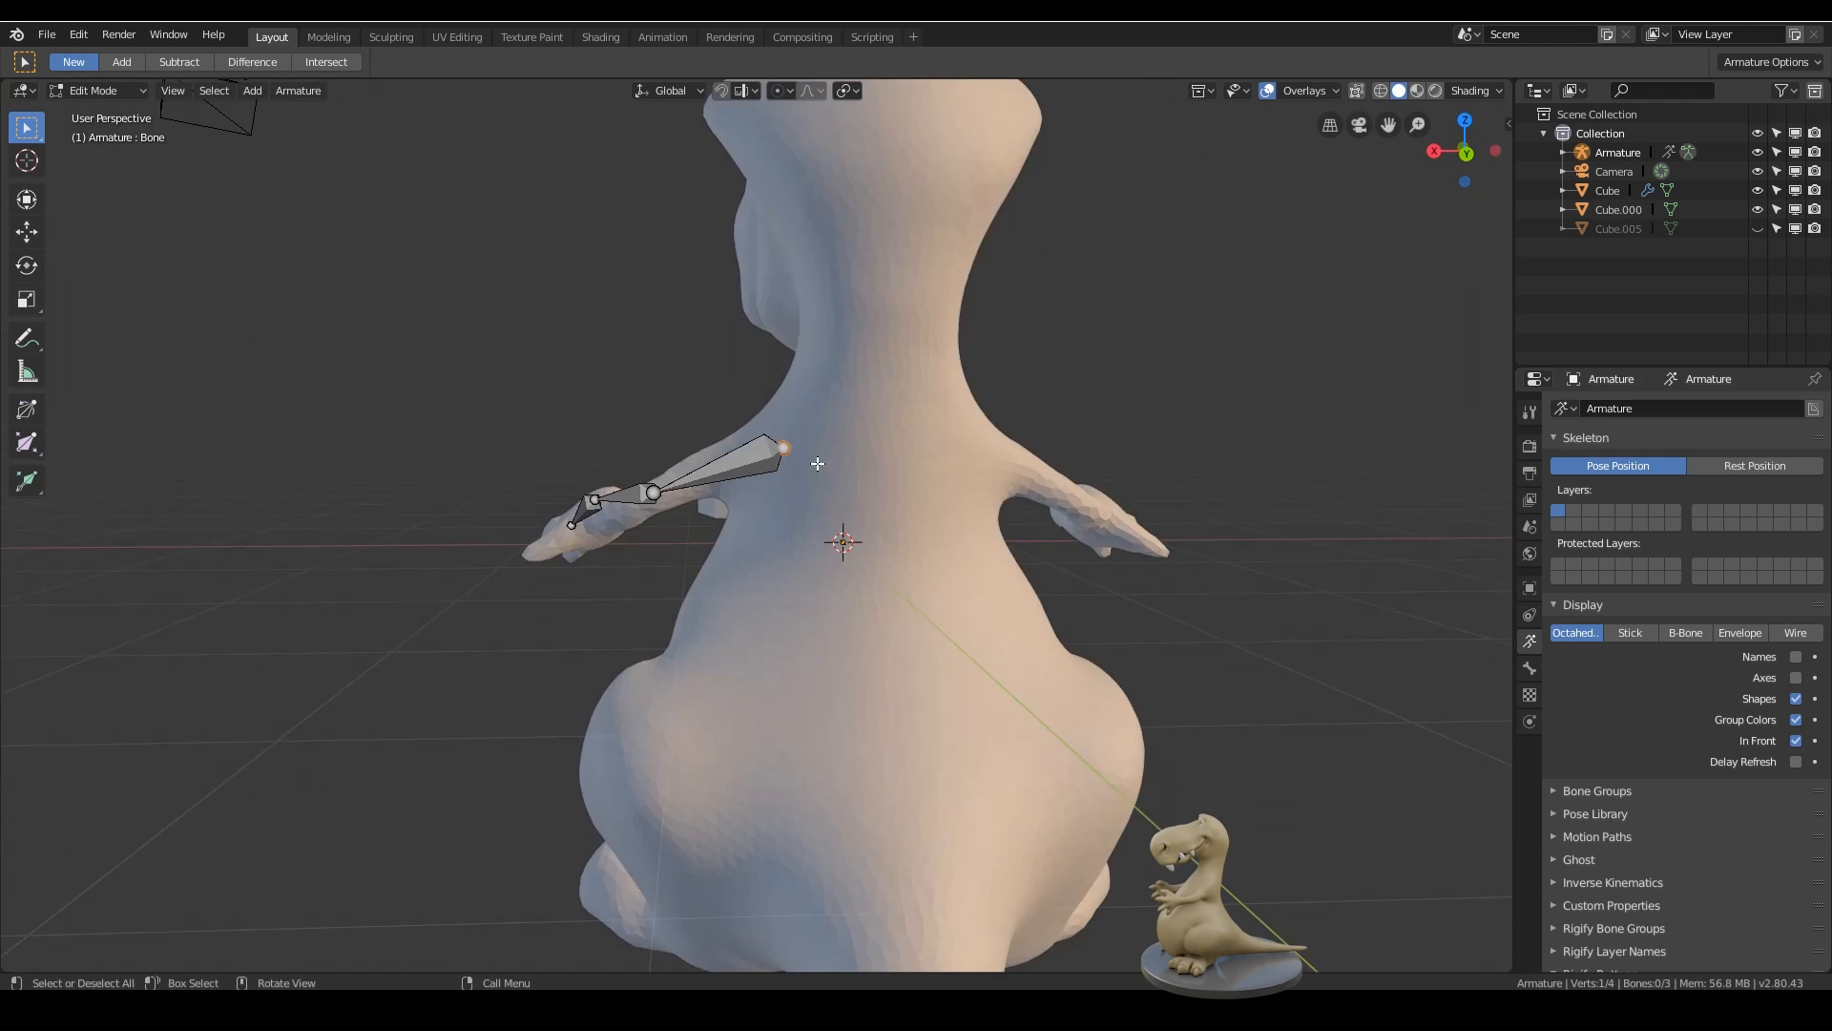
pyautogui.press('e')
pyautogui.click(846, 514)
pyautogui.press('e')
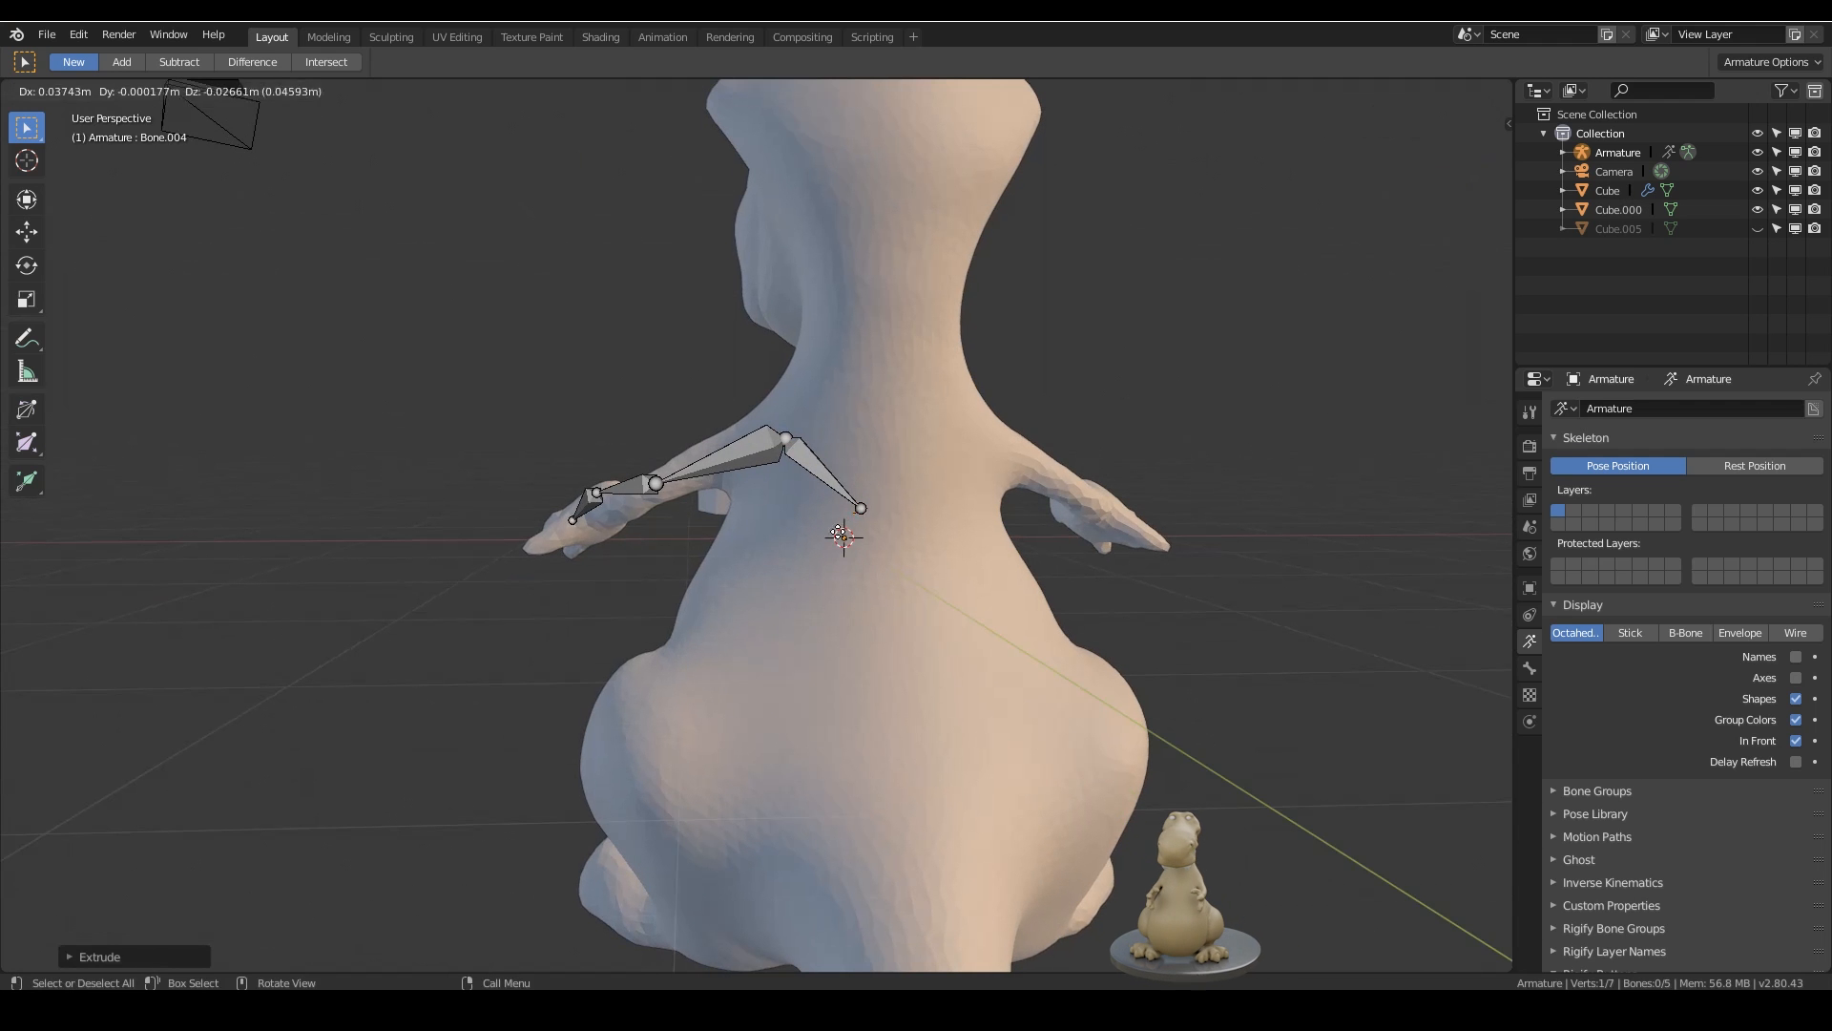
pyautogui.click(659, 775)
pyautogui.moveTo(658, 775); pyautogui.dragTo(925, 631, button='middle')
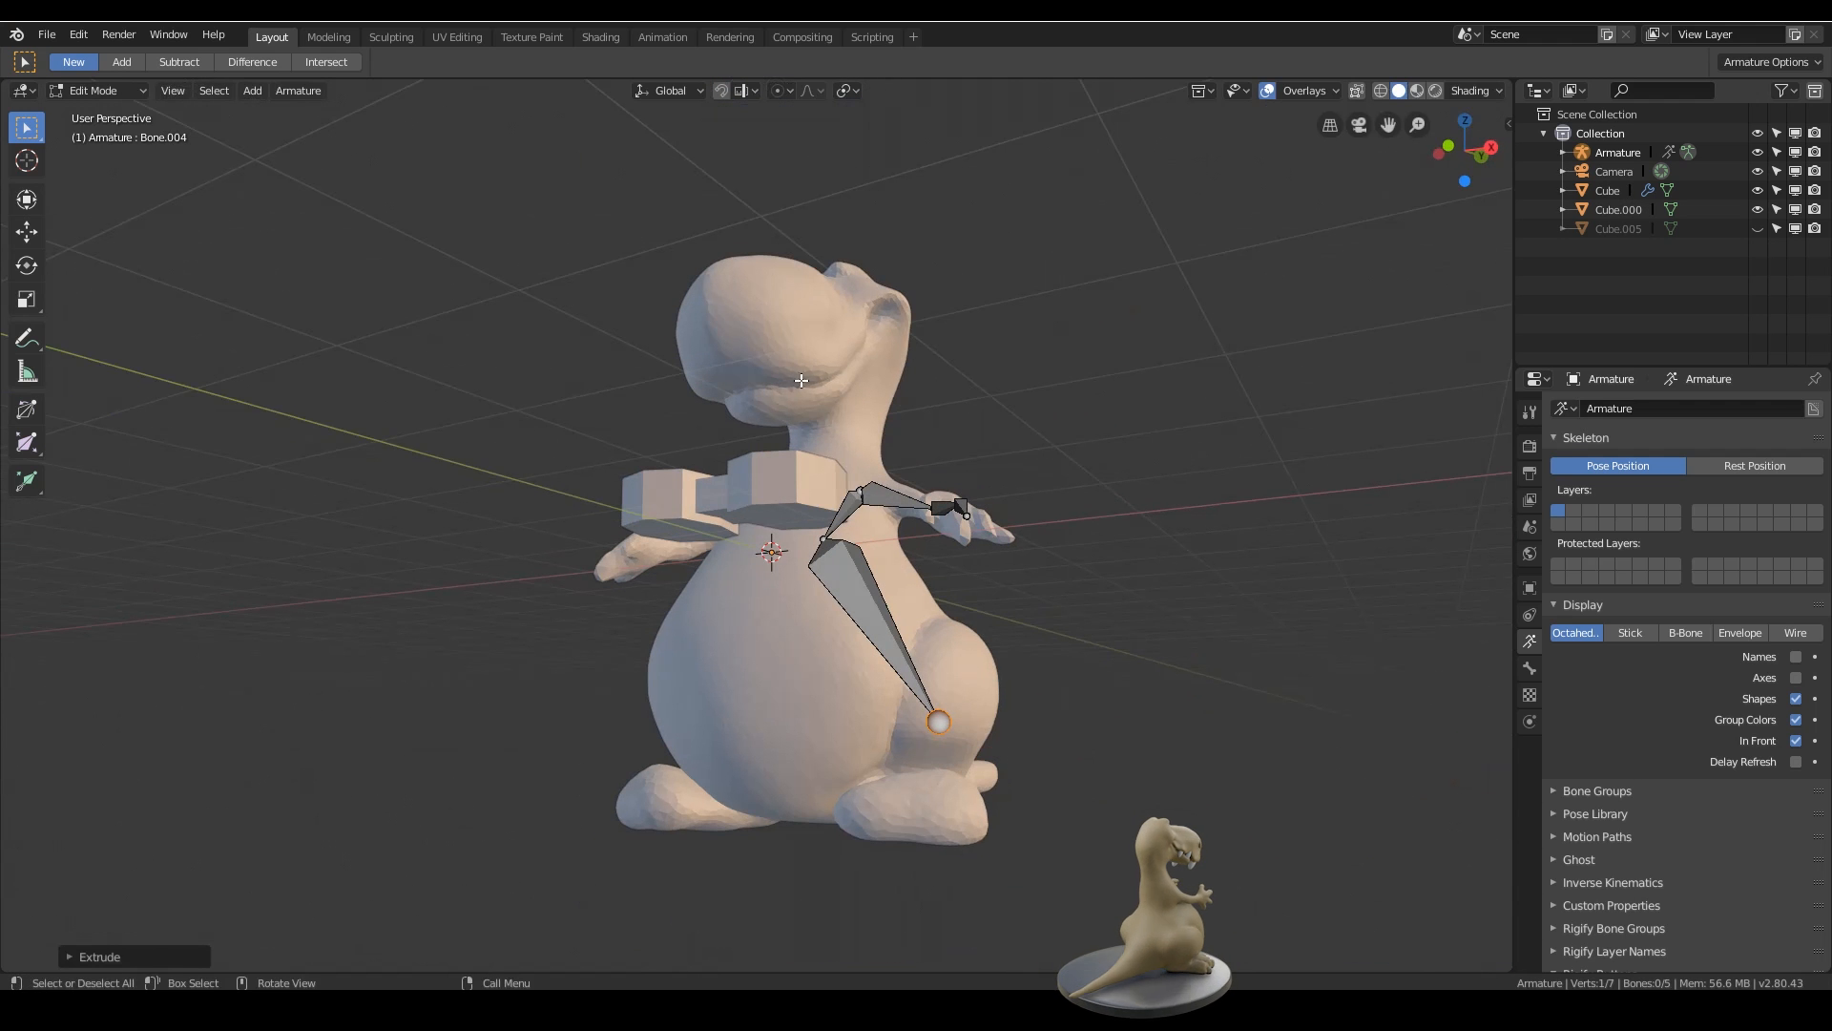
pyautogui.moveTo(977, 514); pyautogui.dragTo(953, 509, button='middle')
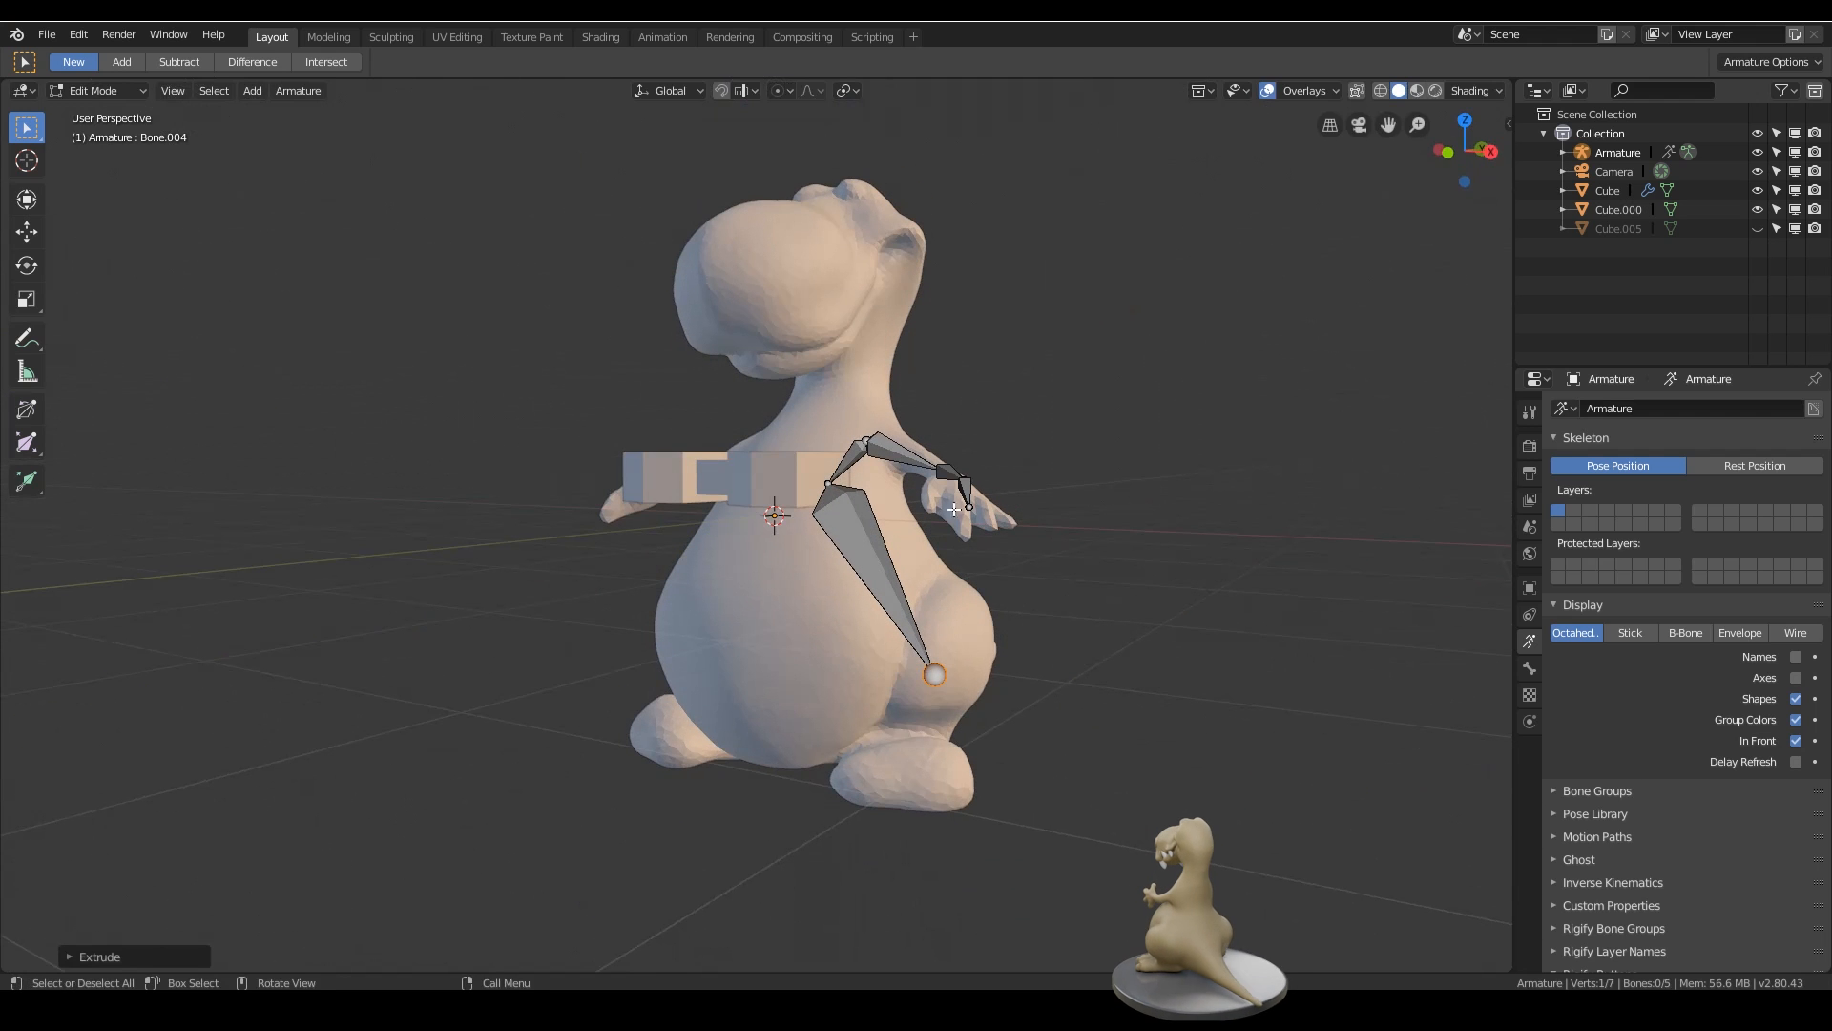
# - Extrude a bone from the shoulder joint upward through the neck into the head
pyautogui.click(865, 442)
pyautogui.press('e')
pyautogui.click(841, 287)
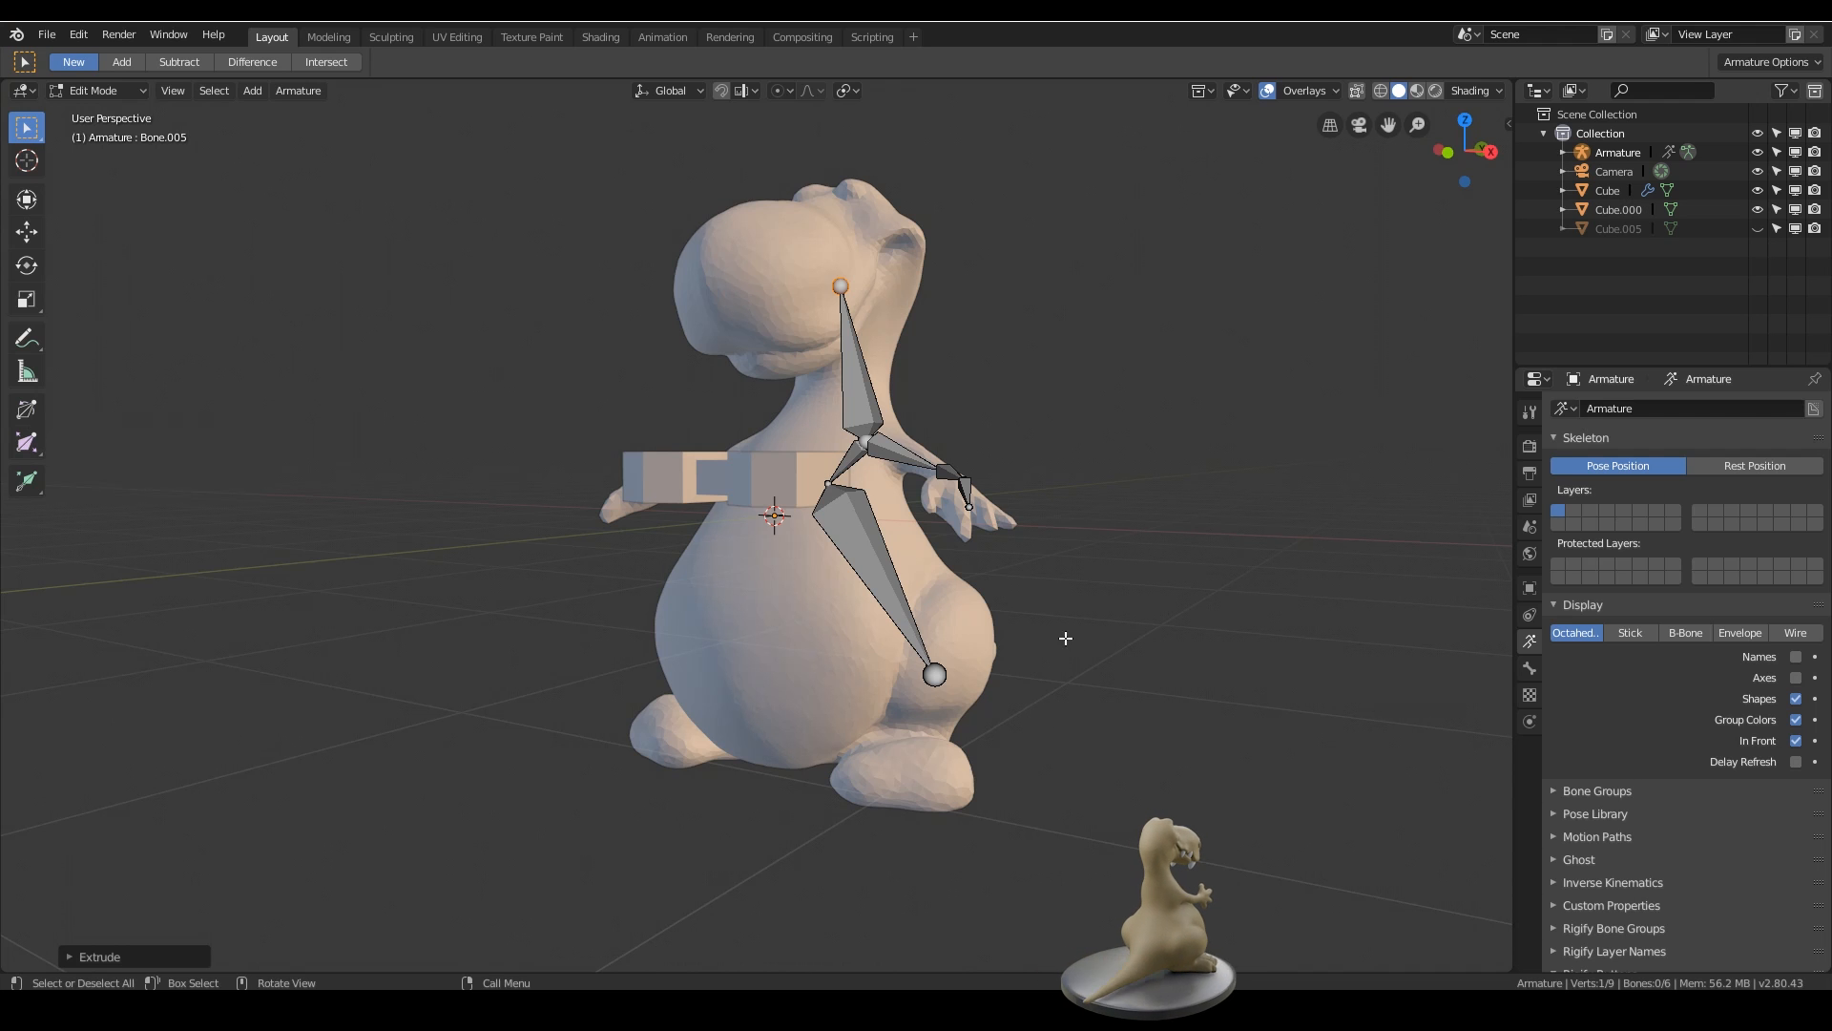
pyautogui.moveTo(1066, 637); pyautogui.dragTo(773, 610, button='middle')
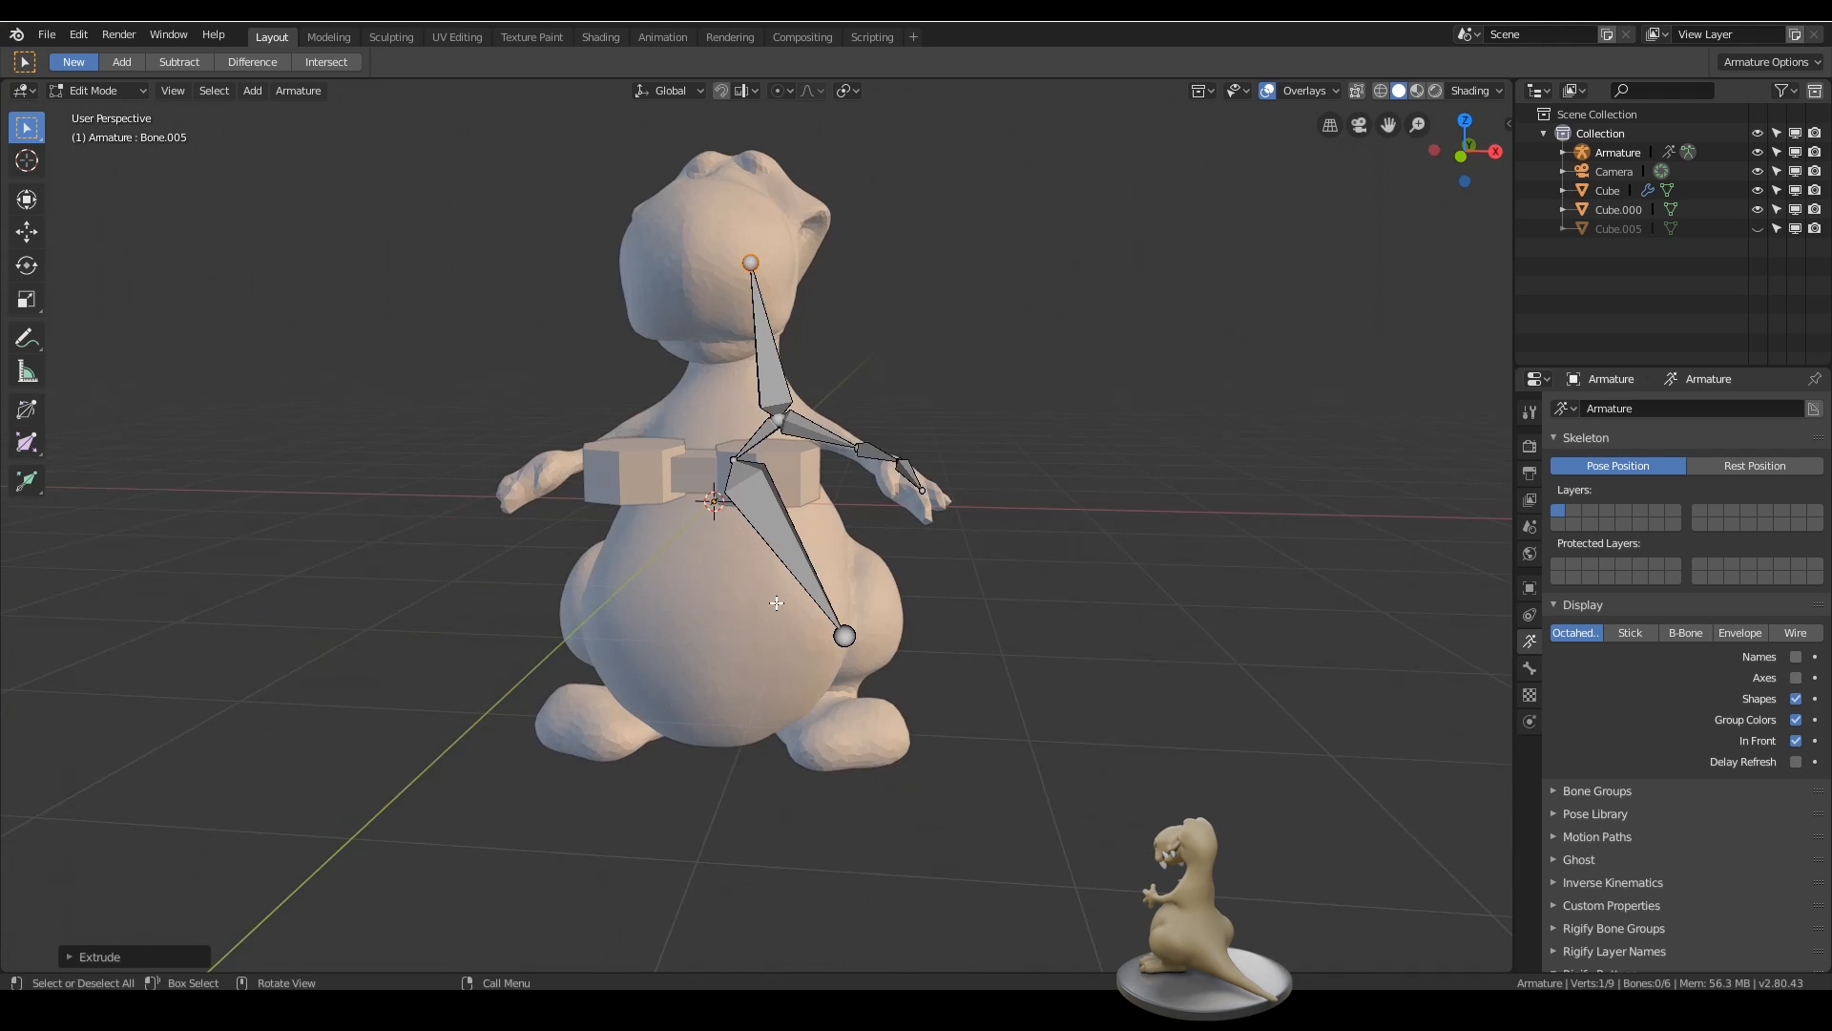
# - Return to Object Mode and parent the dinosaur mesh to the armature with automatic weights
pyautogui.press('Tab')
pyautogui.keyDown('alt'); pyautogui.click(741, 609); pyautogui.keyUp('alt')
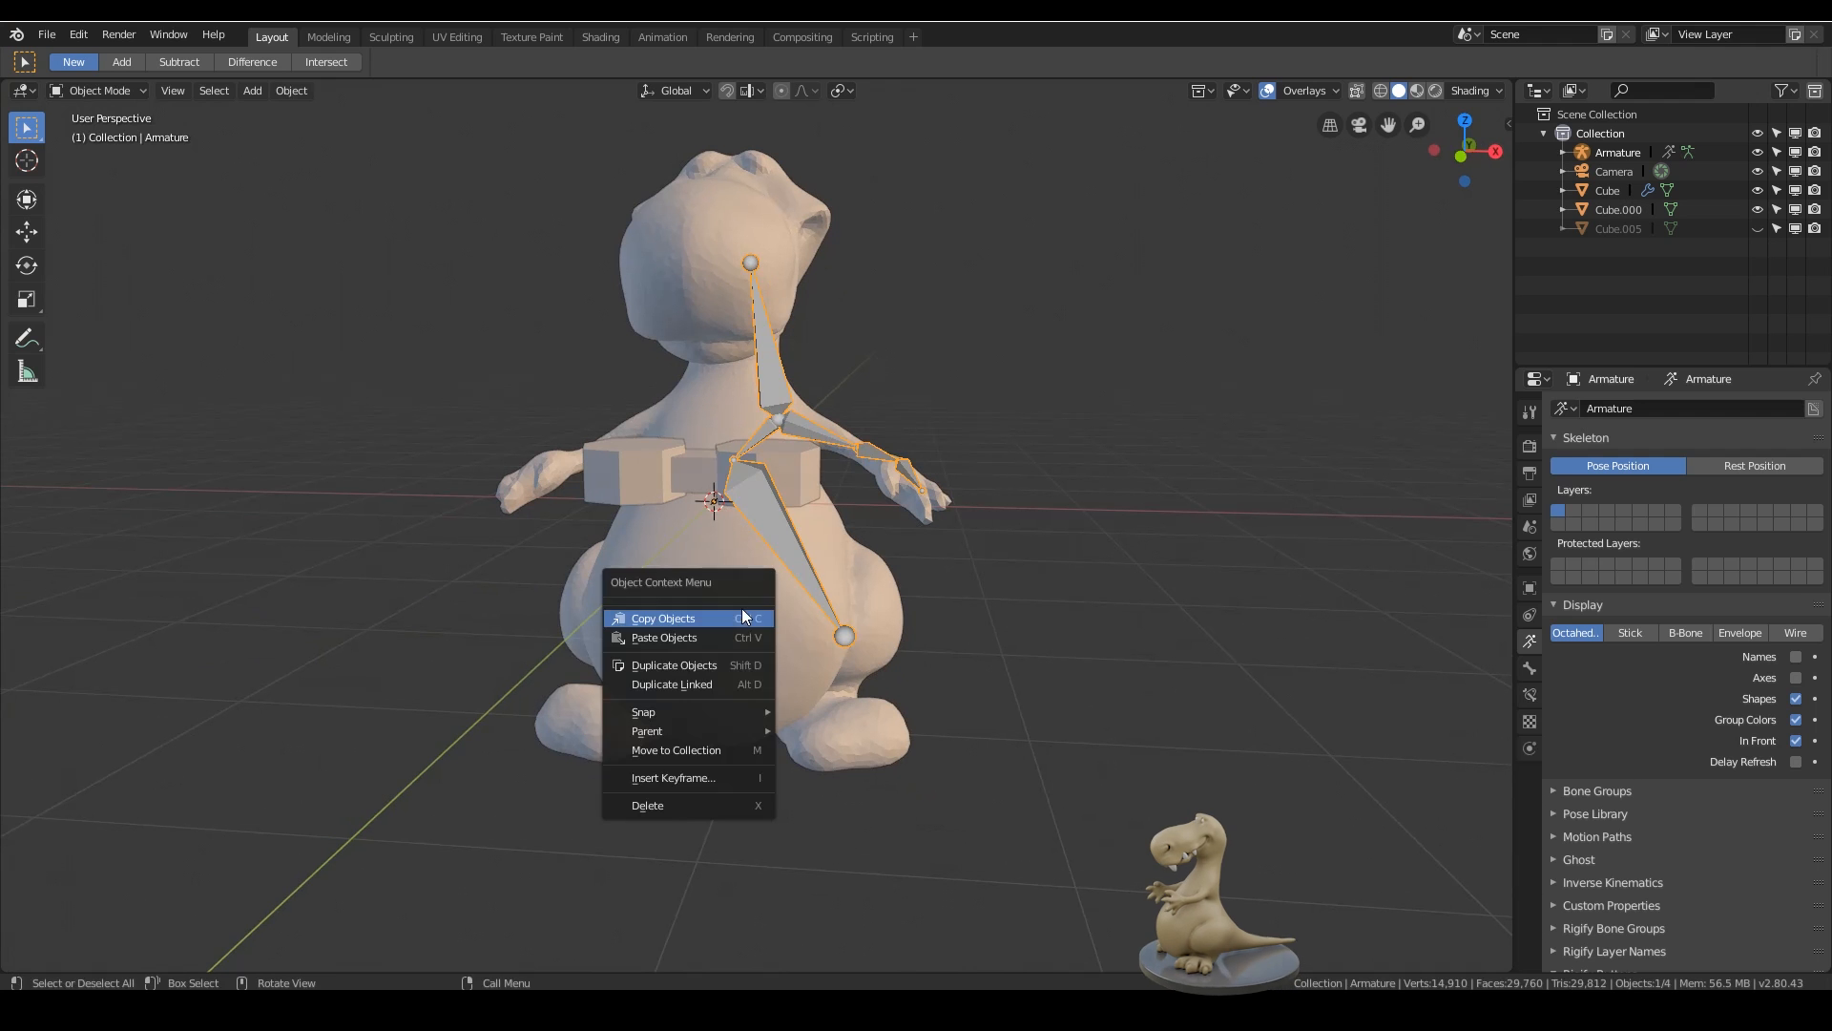
pyautogui.click(764, 603)
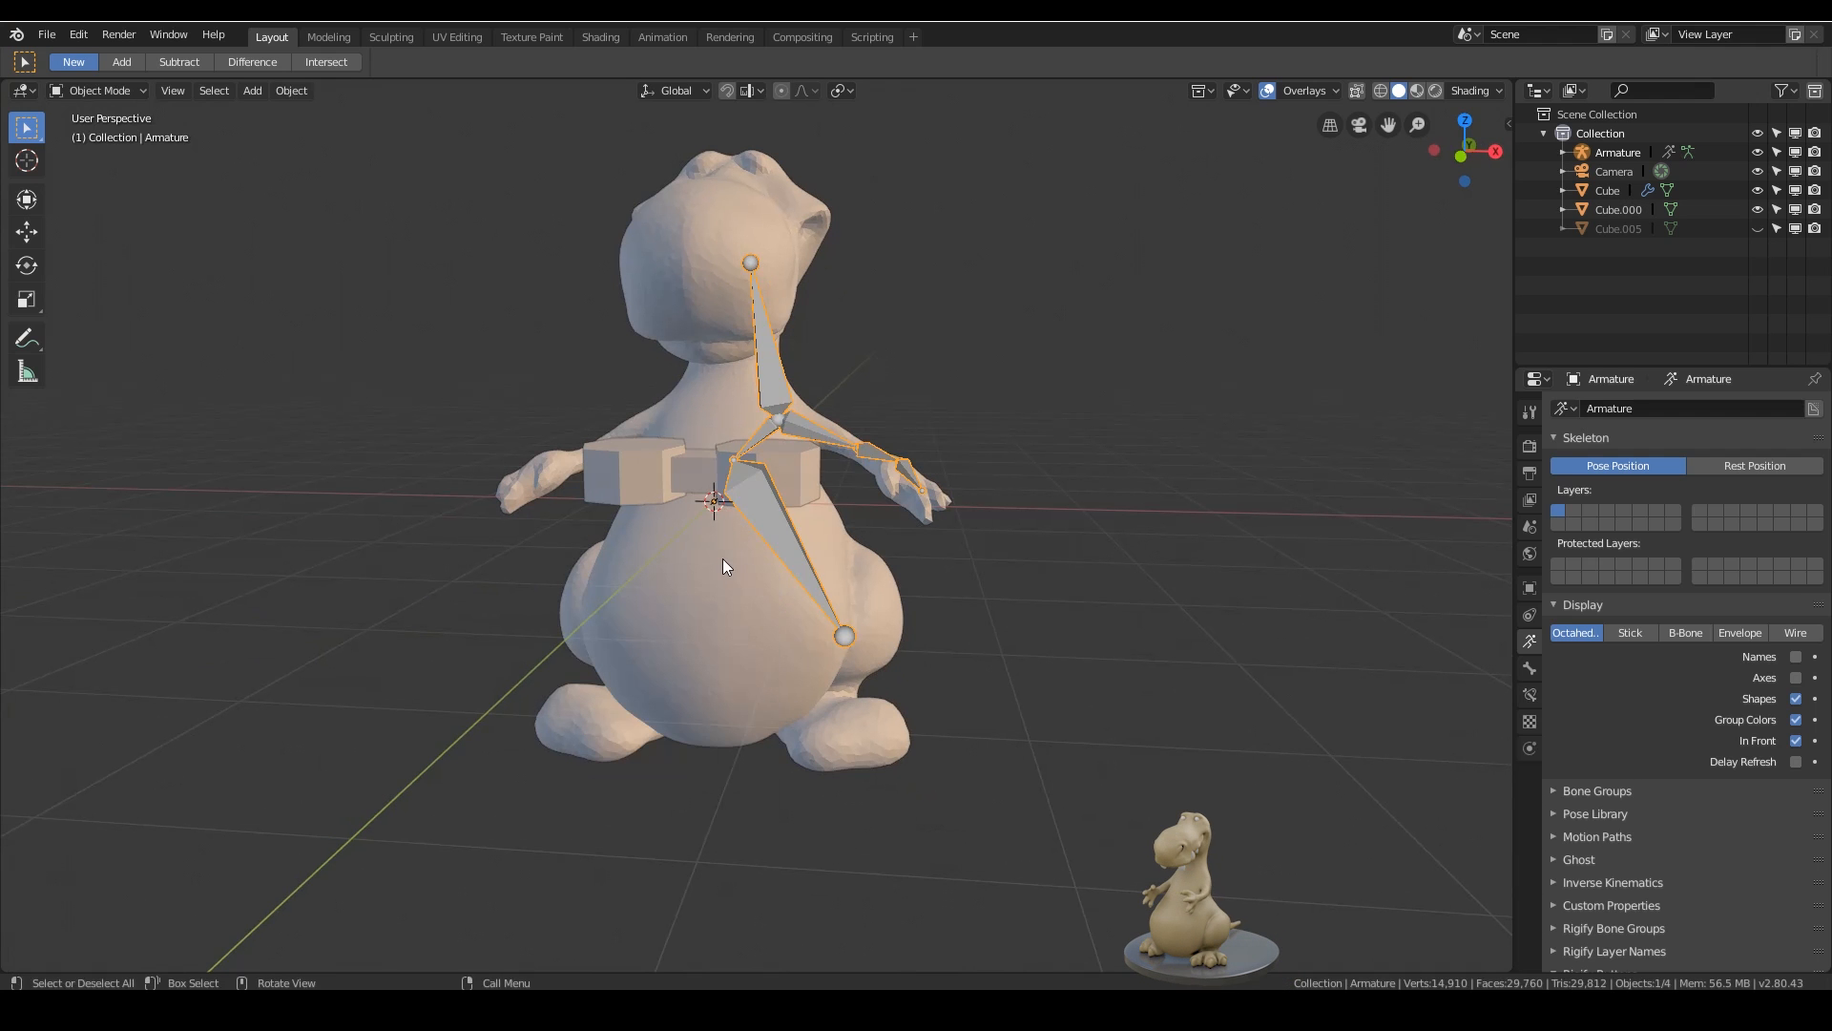
pyautogui.keyDown('shift'); pyautogui.click(790, 544); pyautogui.keyUp('shift')
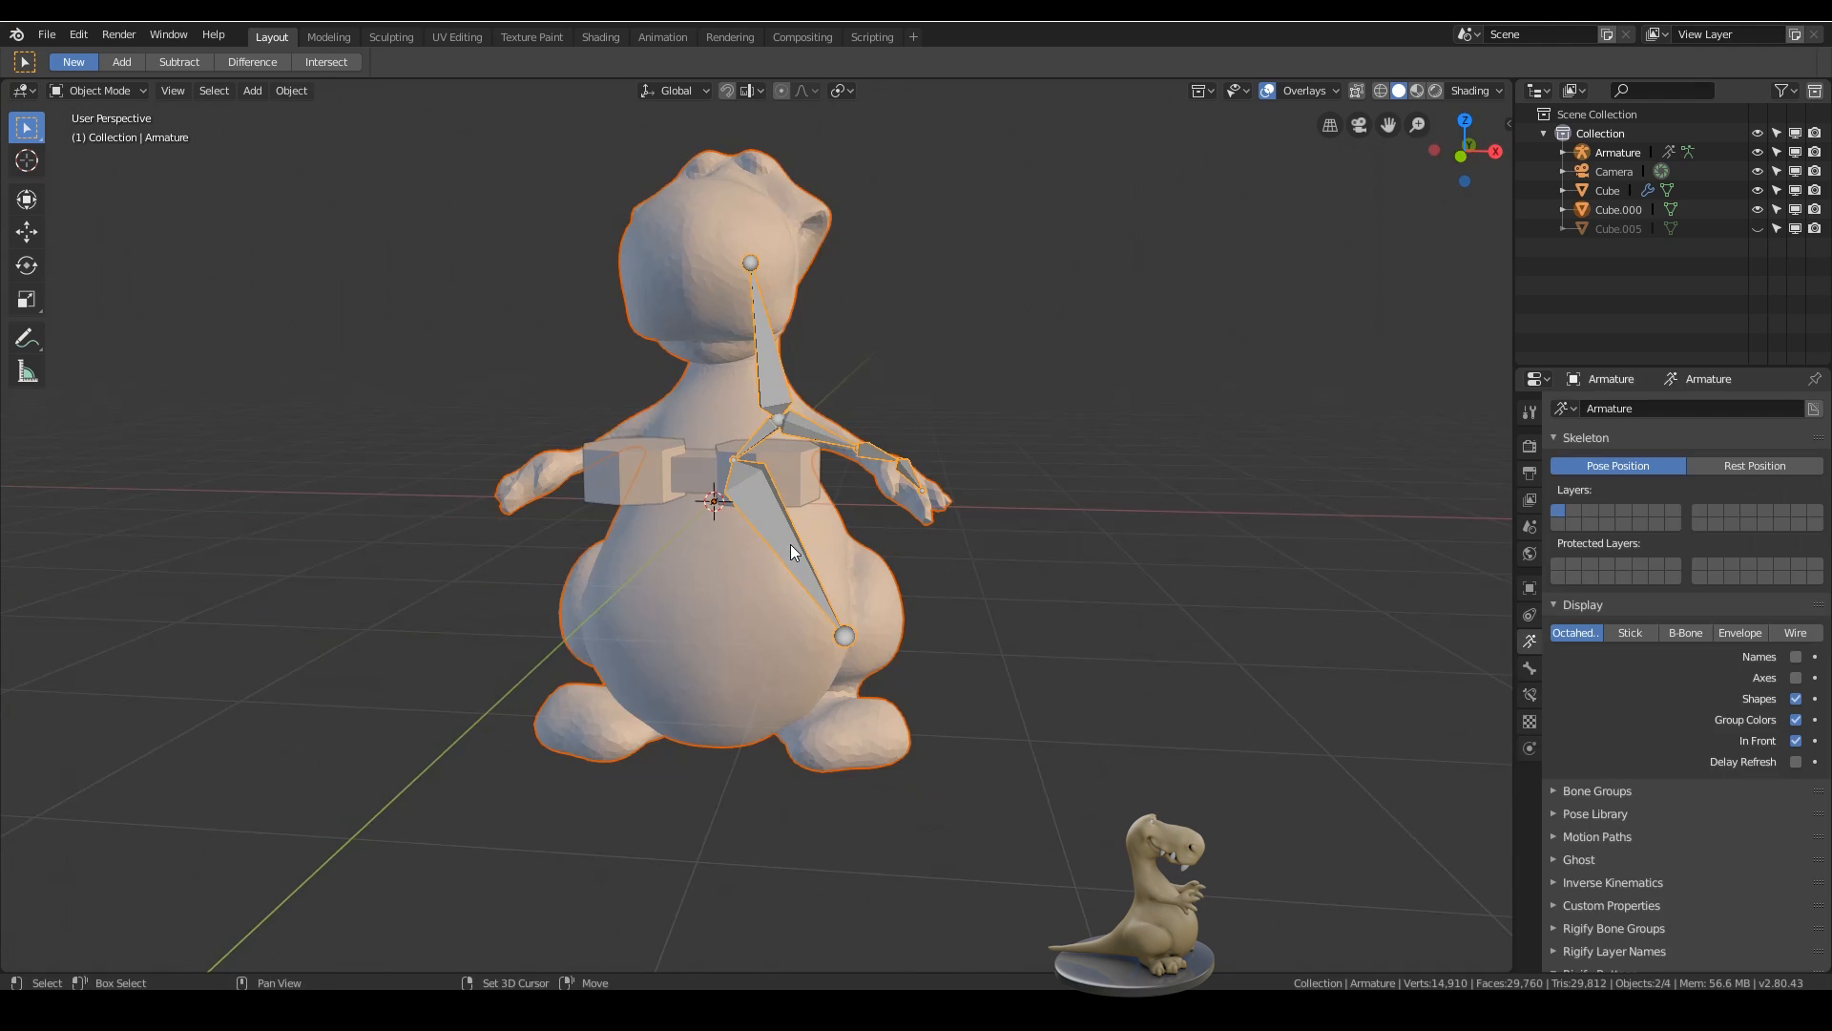
pyautogui.hotkey('ctrl', 'p')
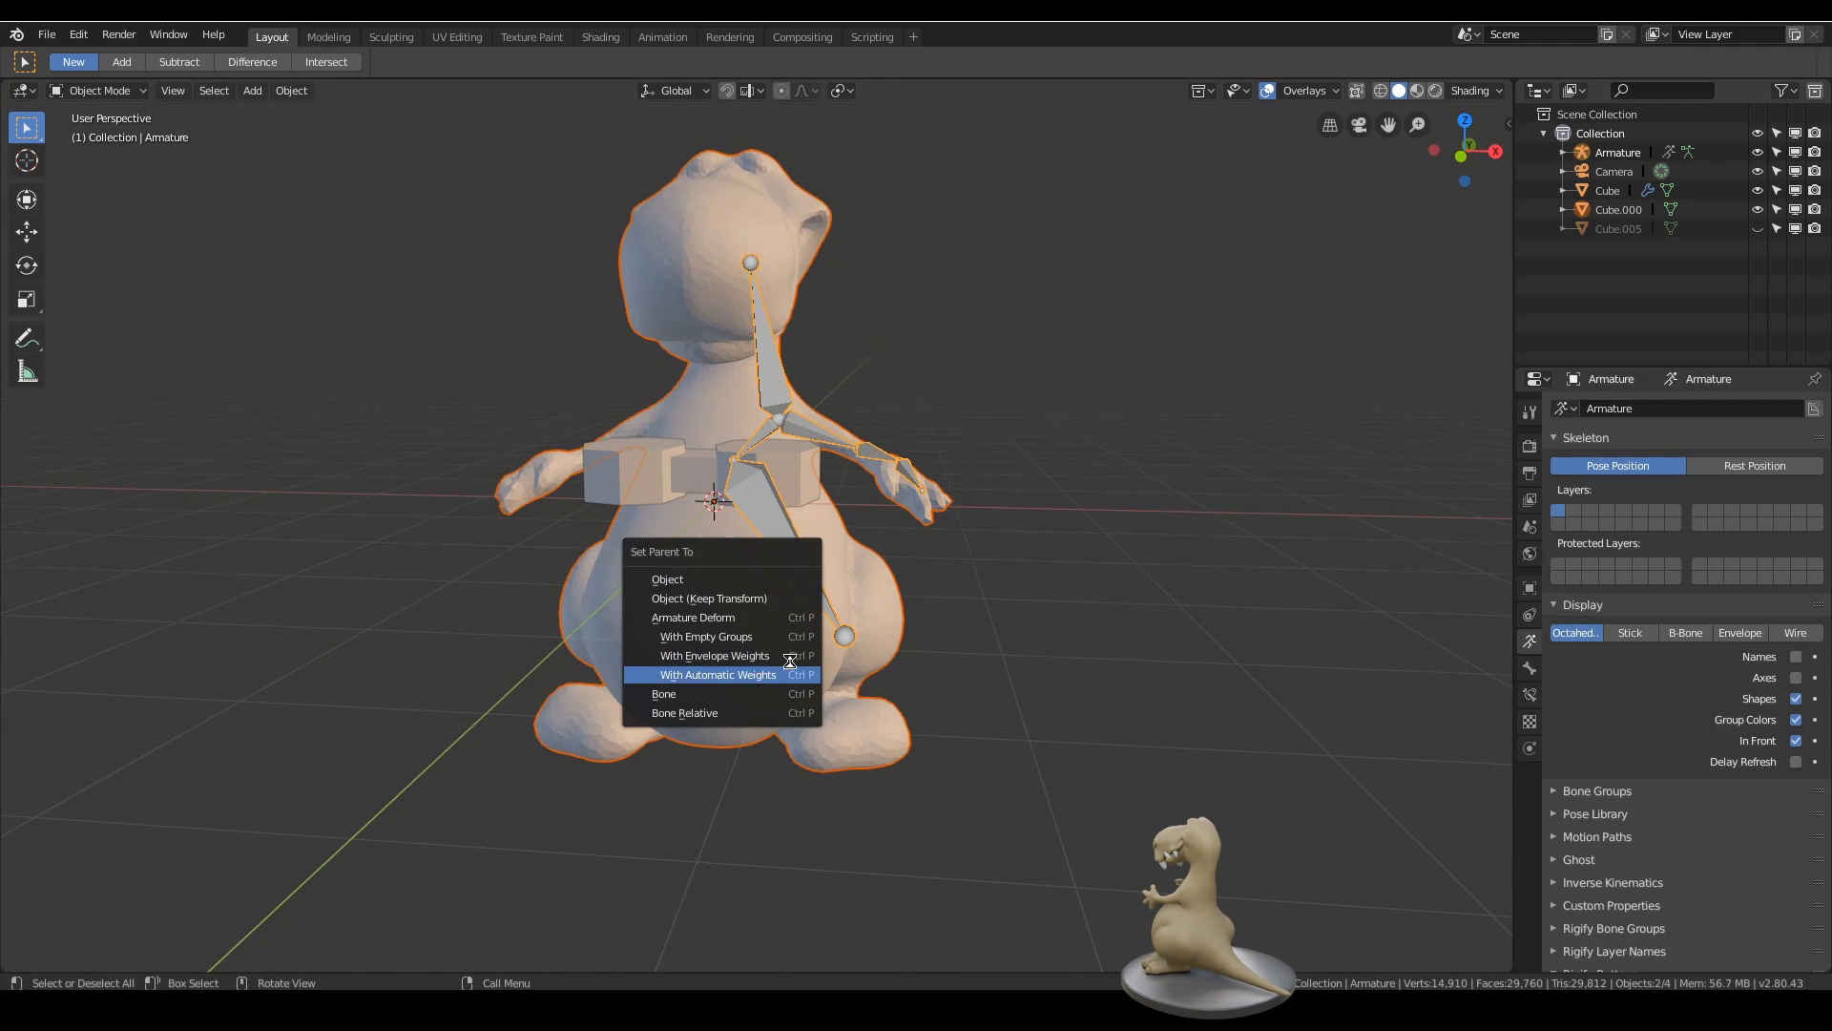
pyautogui.click(758, 674)
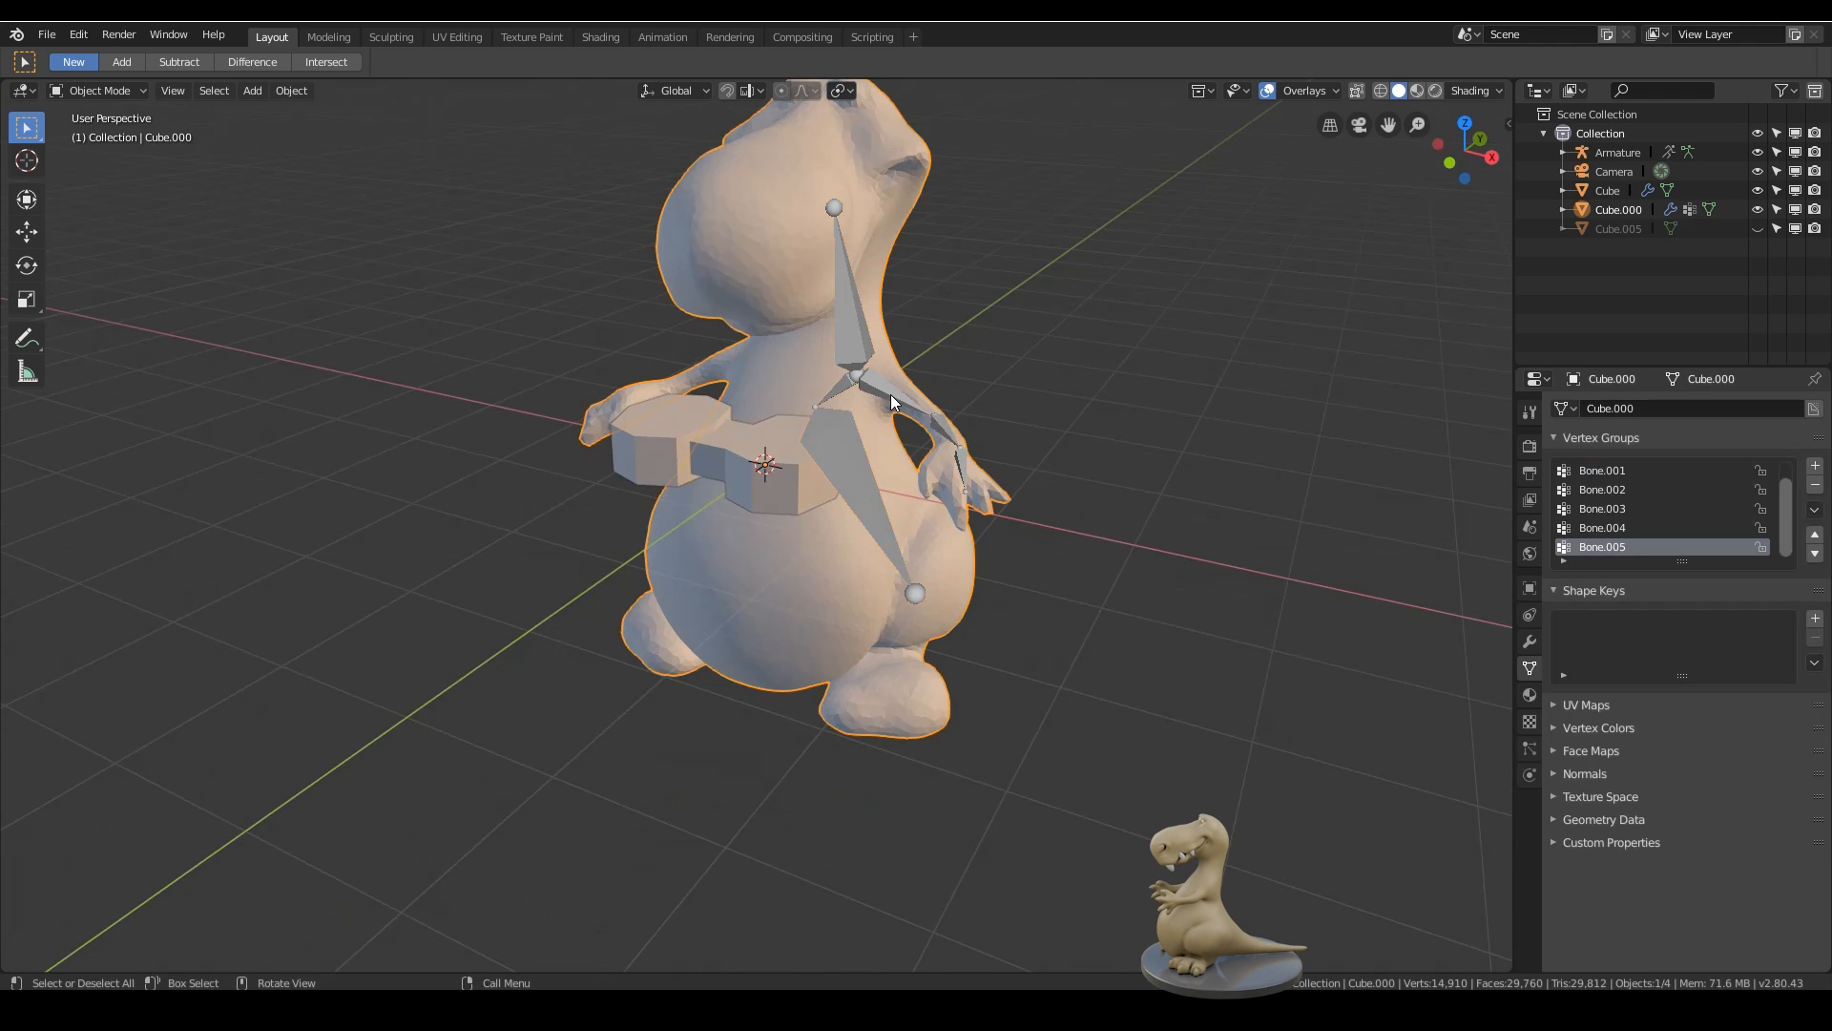
# - Select the armature and switch it to Pose Mode
pyautogui.click(890, 393)
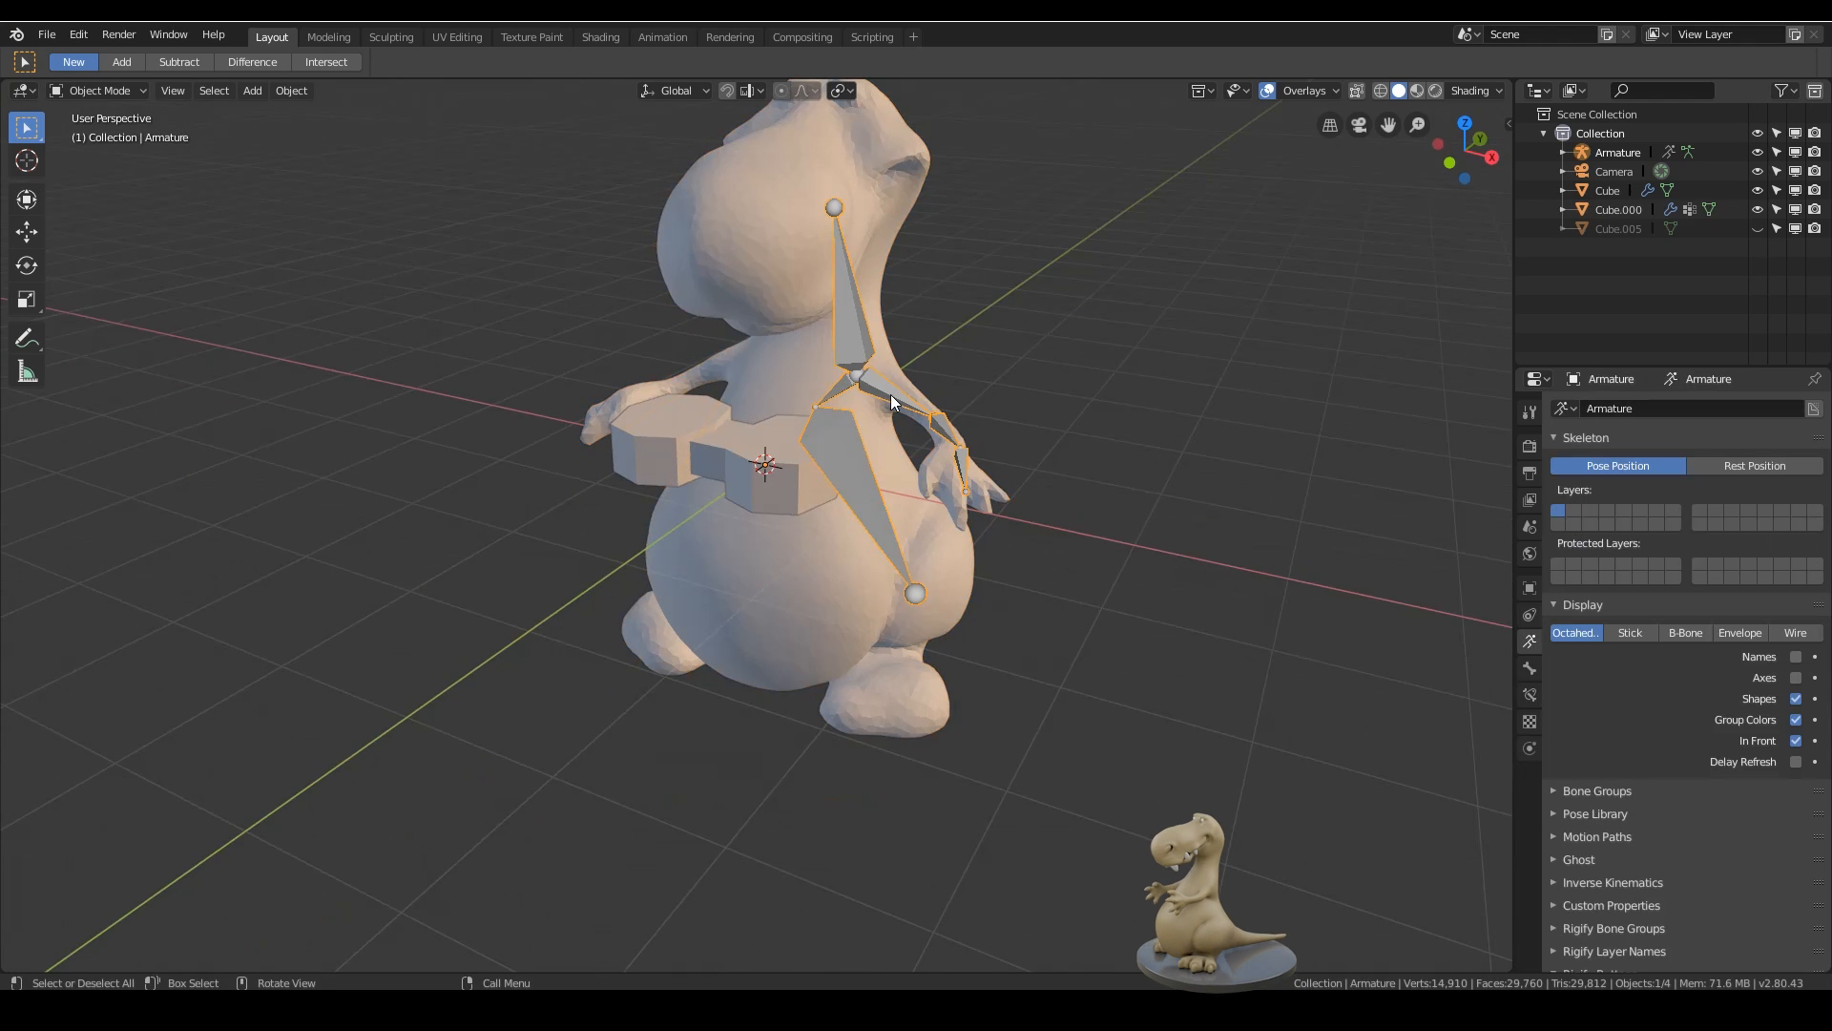
pyautogui.click(107, 89)
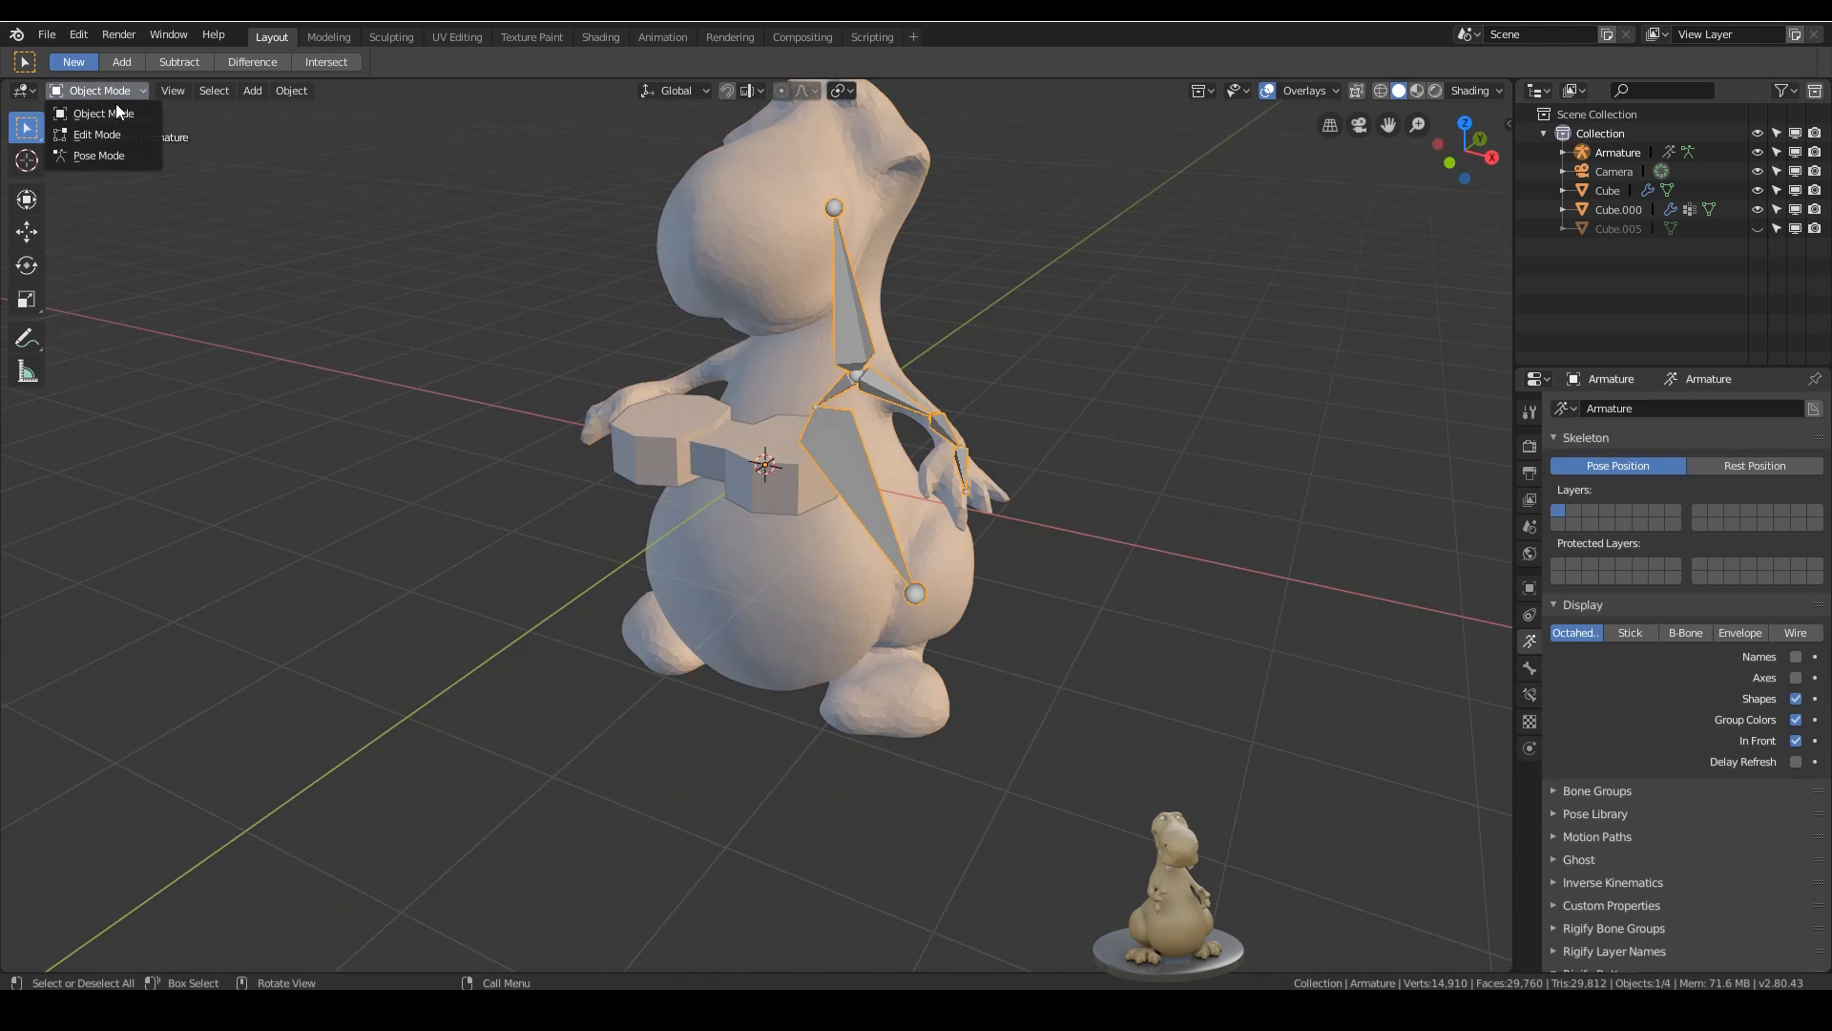
pyautogui.click(120, 156)
pyautogui.moveTo(901, 371); pyautogui.dragTo(953, 353, button='middle')
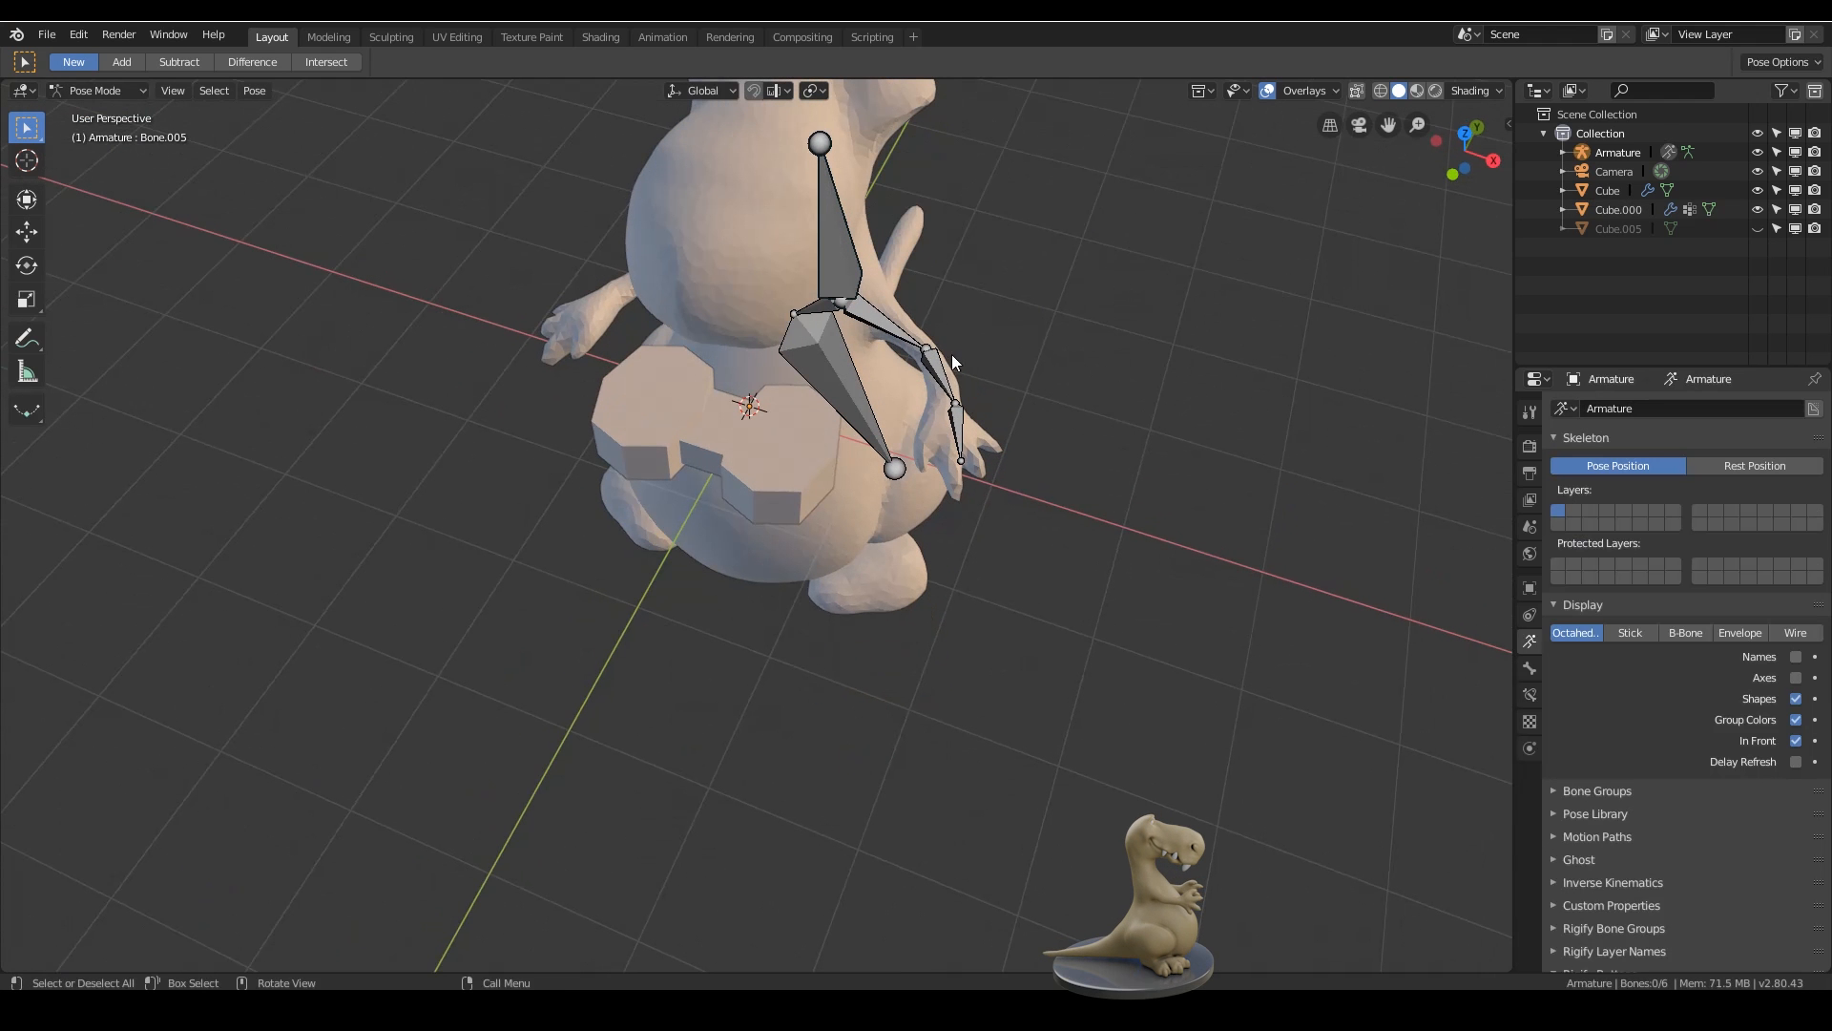
# - Rotate the left forearm bone and the upper-arm bone in top view to bring the arm forward
pyautogui.click(940, 362)
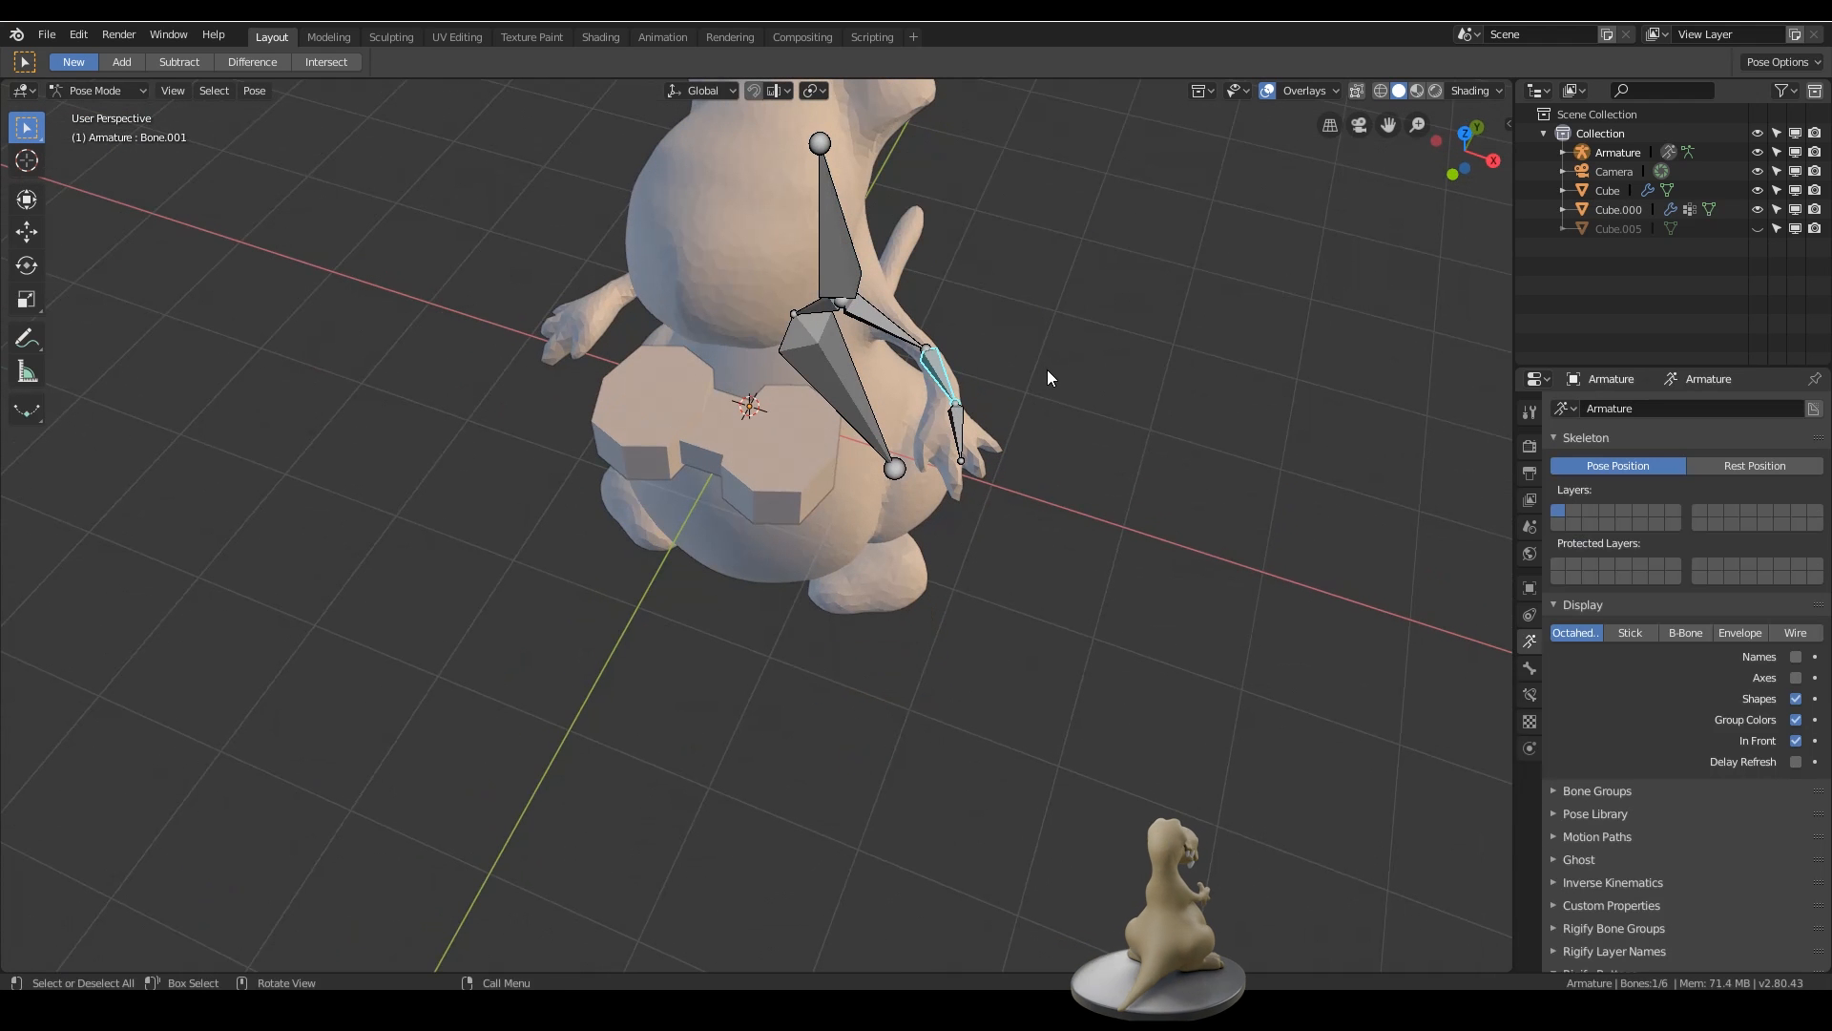
pyautogui.press('KP_7')
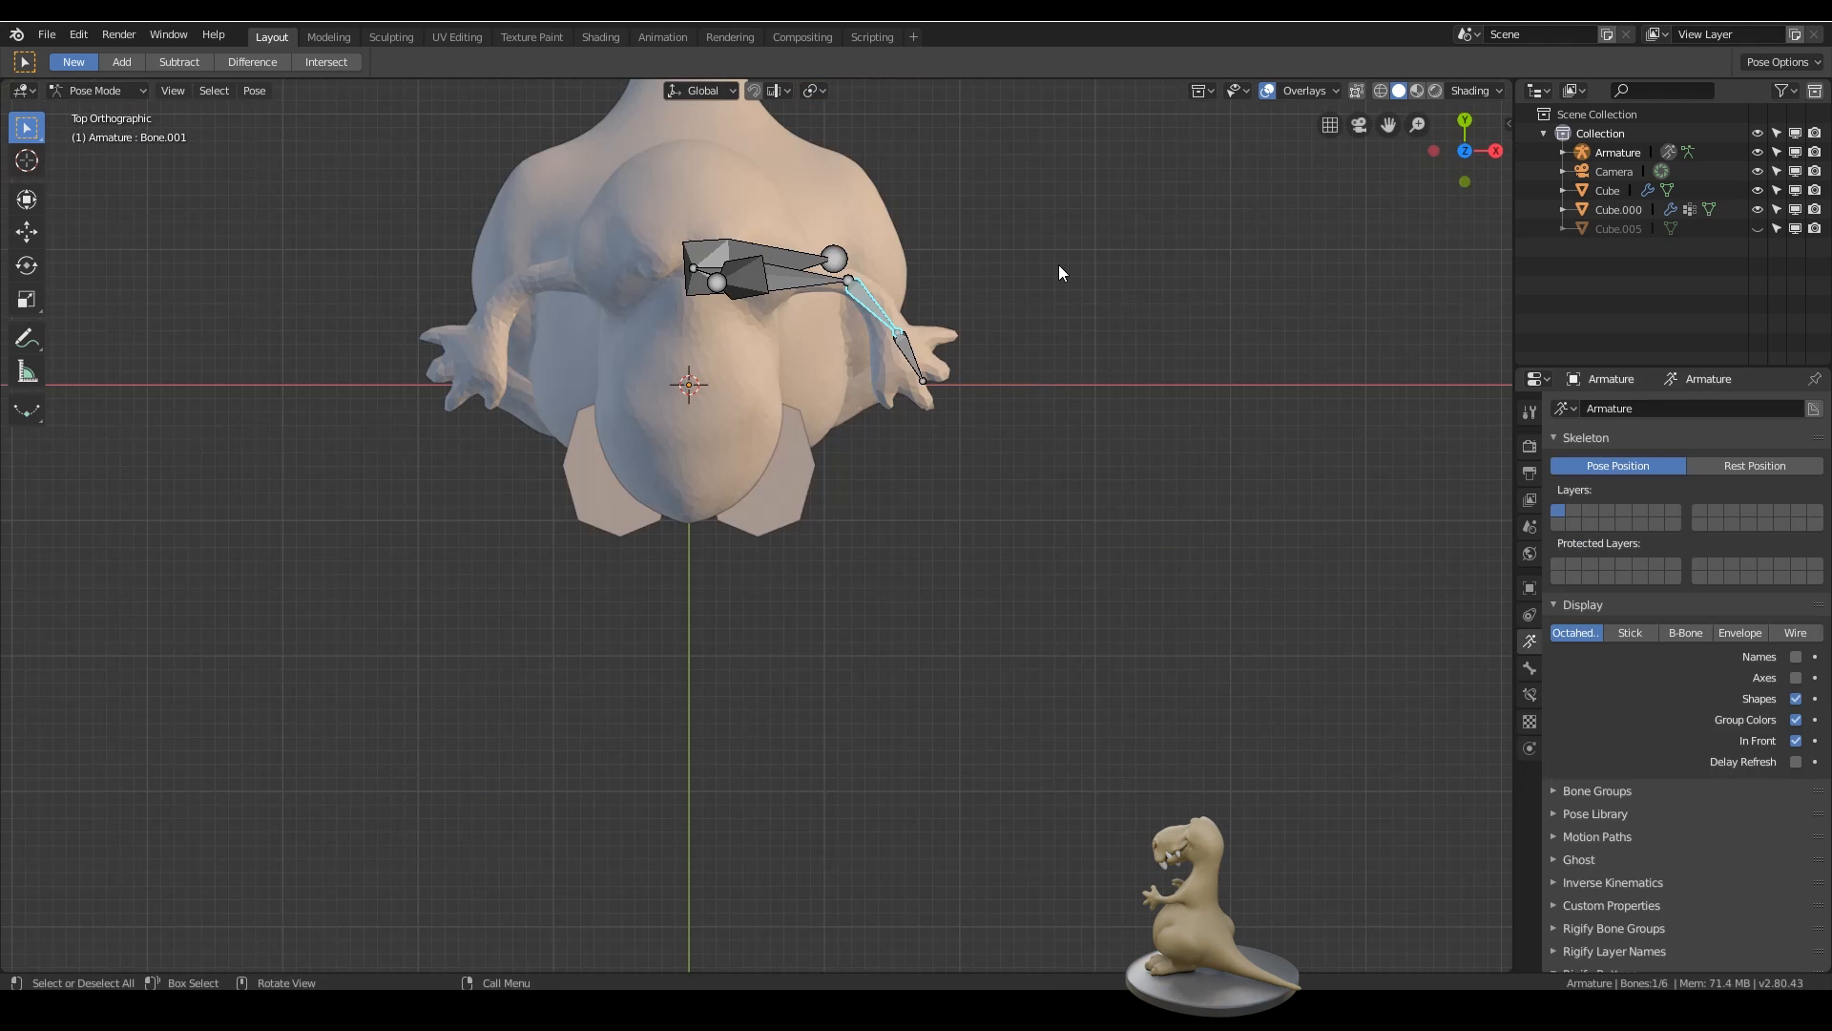
pyautogui.press('r')
pyautogui.click(1027, 360)
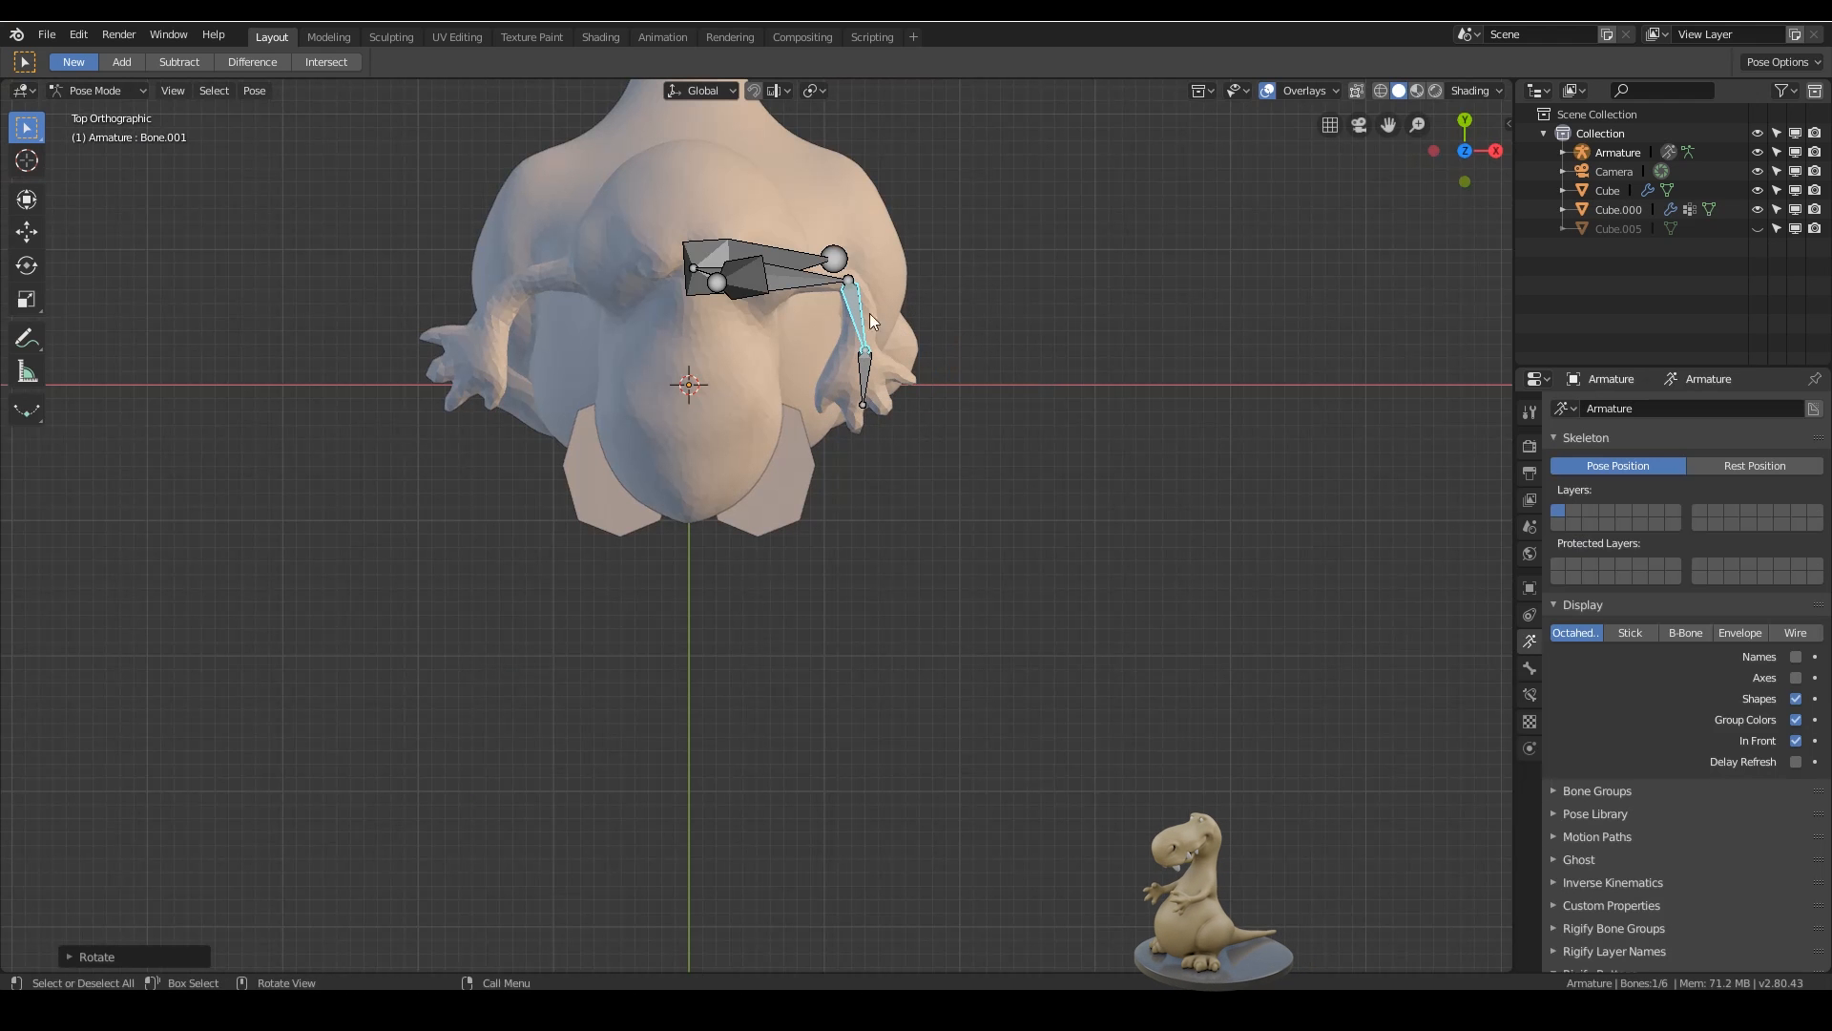
pyautogui.click(809, 283)
pyautogui.press('r')
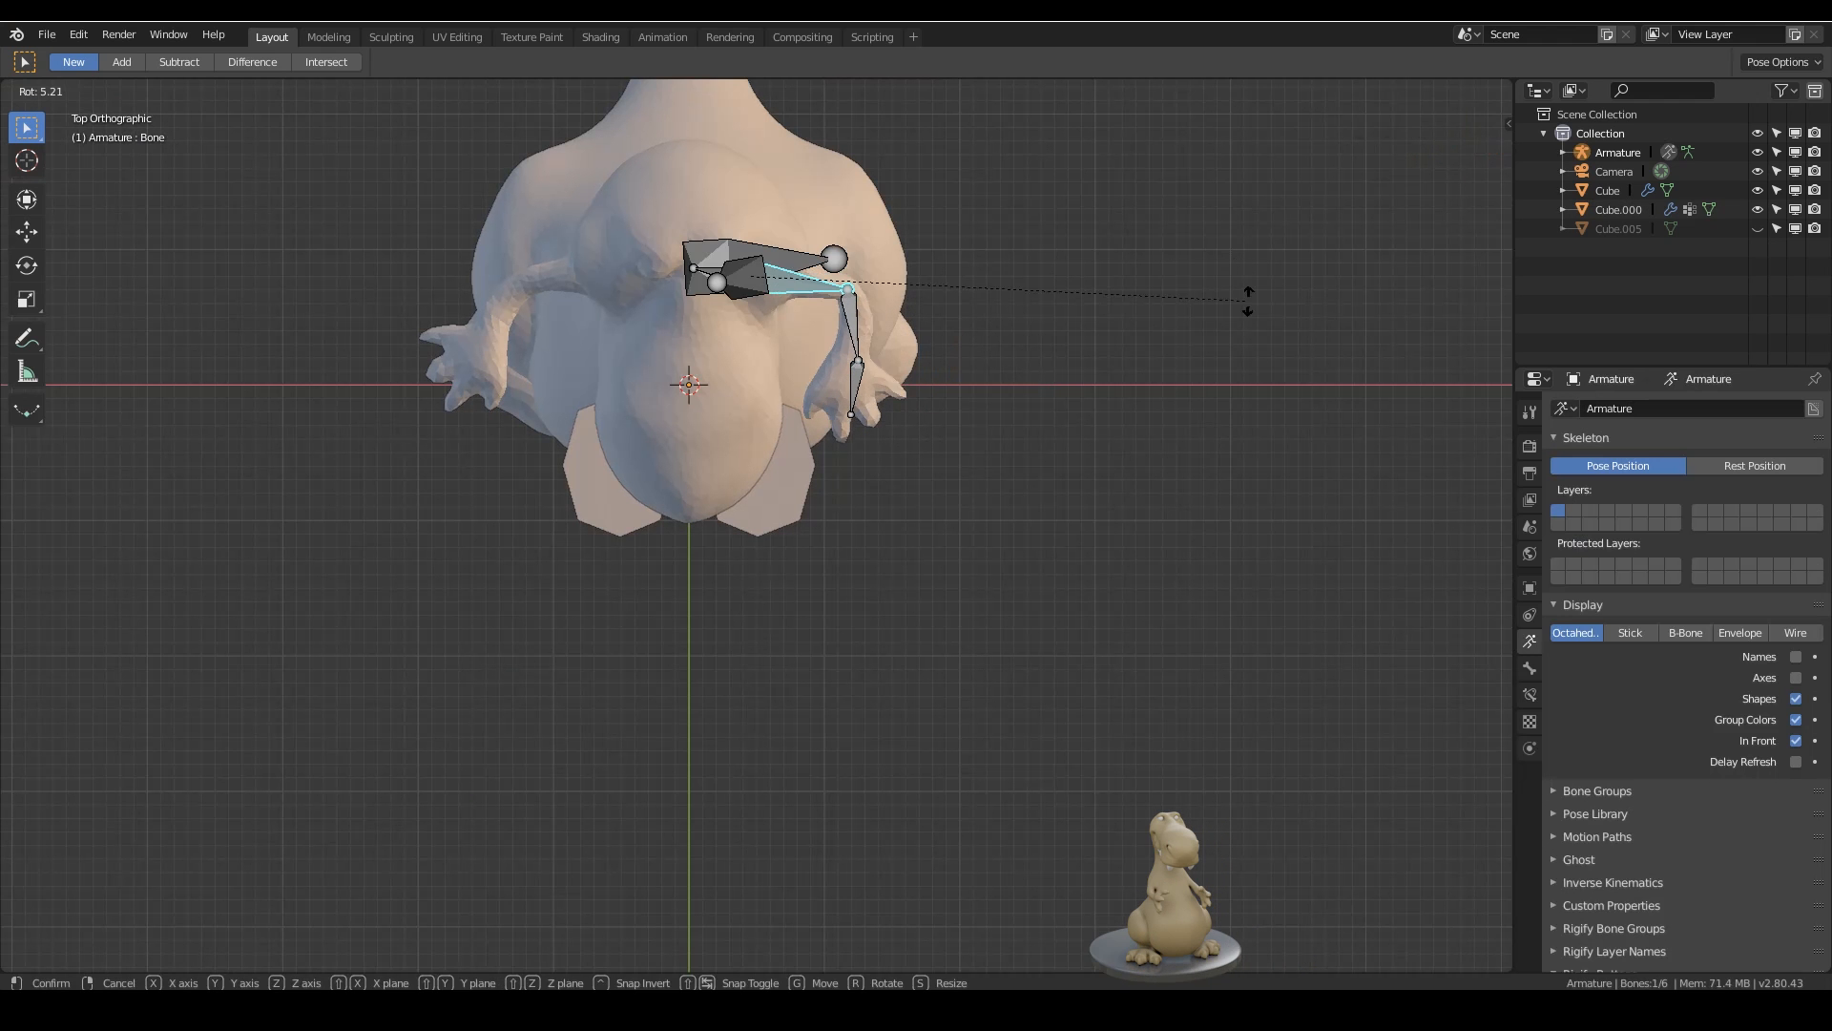
pyautogui.click(1197, 420)
# - Rotate the left upper-arm bone and the forearm bone from the side to adjust how the arm reaches forward
pyautogui.moveTo(955, 327); pyautogui.dragTo(804, 222, button='middle')
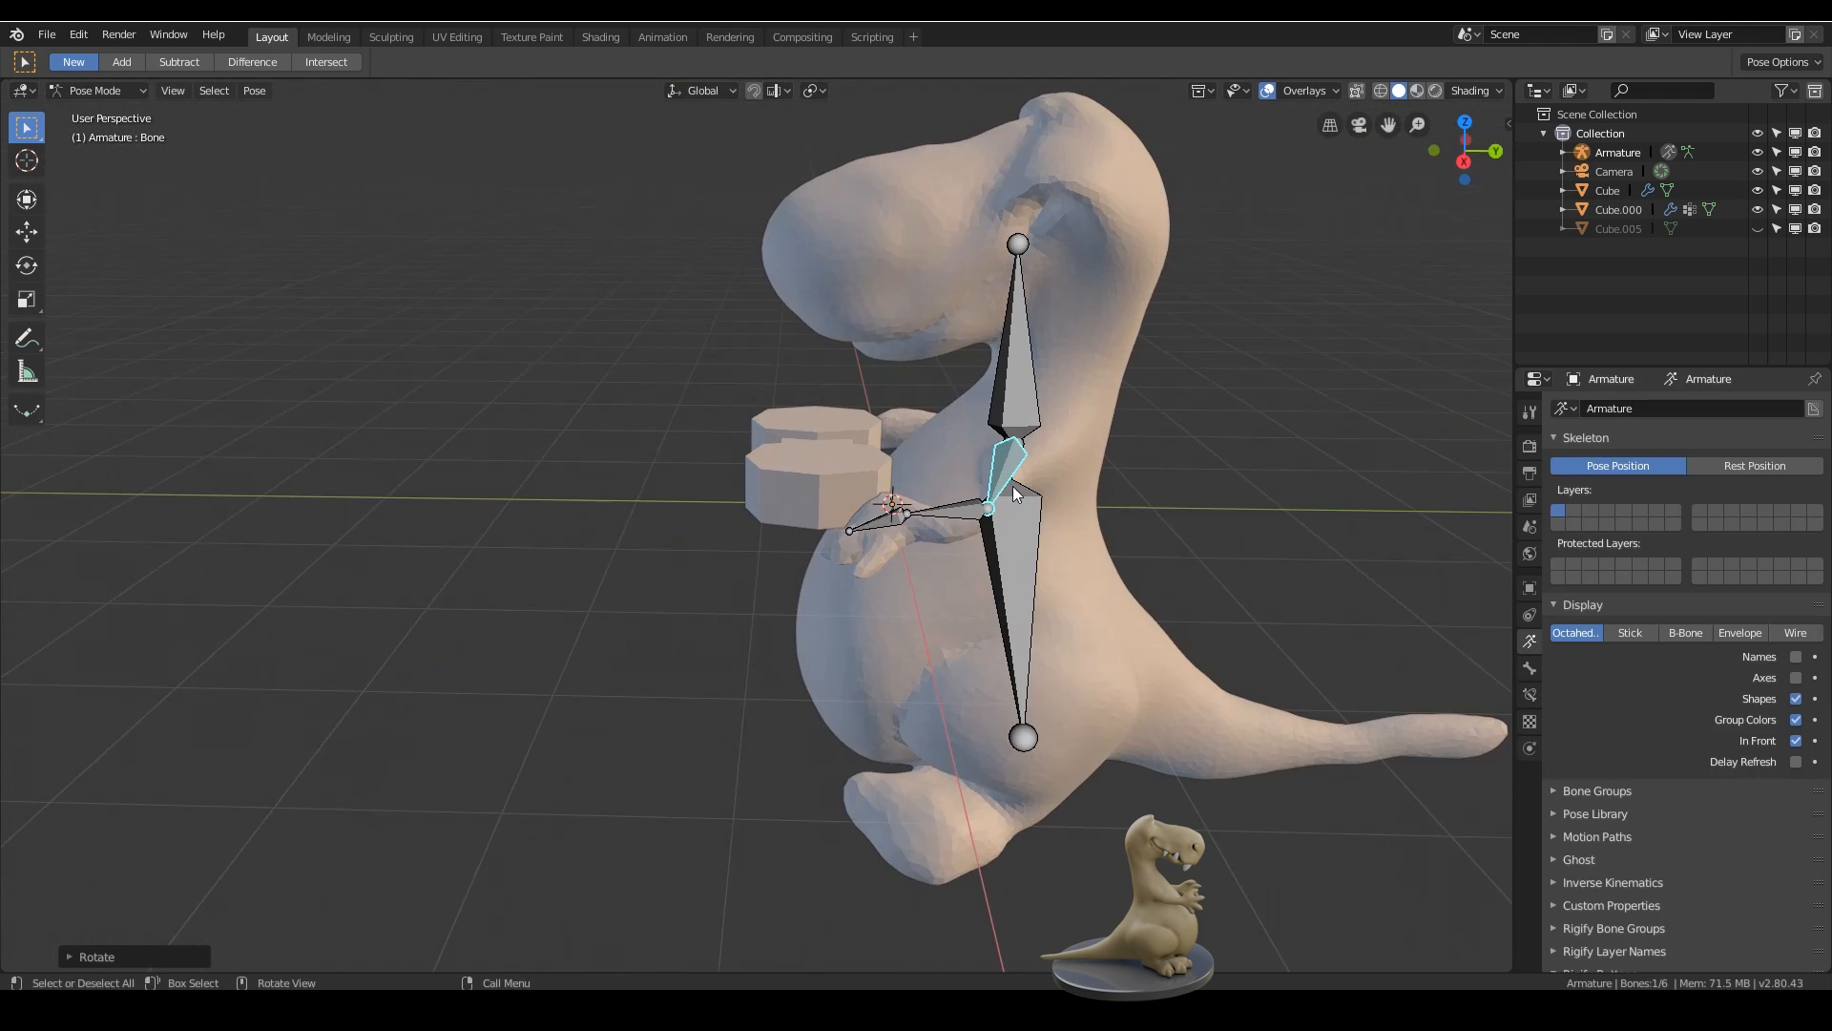
pyautogui.press('r')
pyautogui.click(1010, 516)
pyautogui.click(947, 497)
pyautogui.press('r')
pyautogui.click(1062, 470)
# - Rotate the left forearm bone around the Y axis
pyautogui.moveTo(1063, 468); pyautogui.dragTo(1183, 485, button='middle')
pyautogui.press('r')
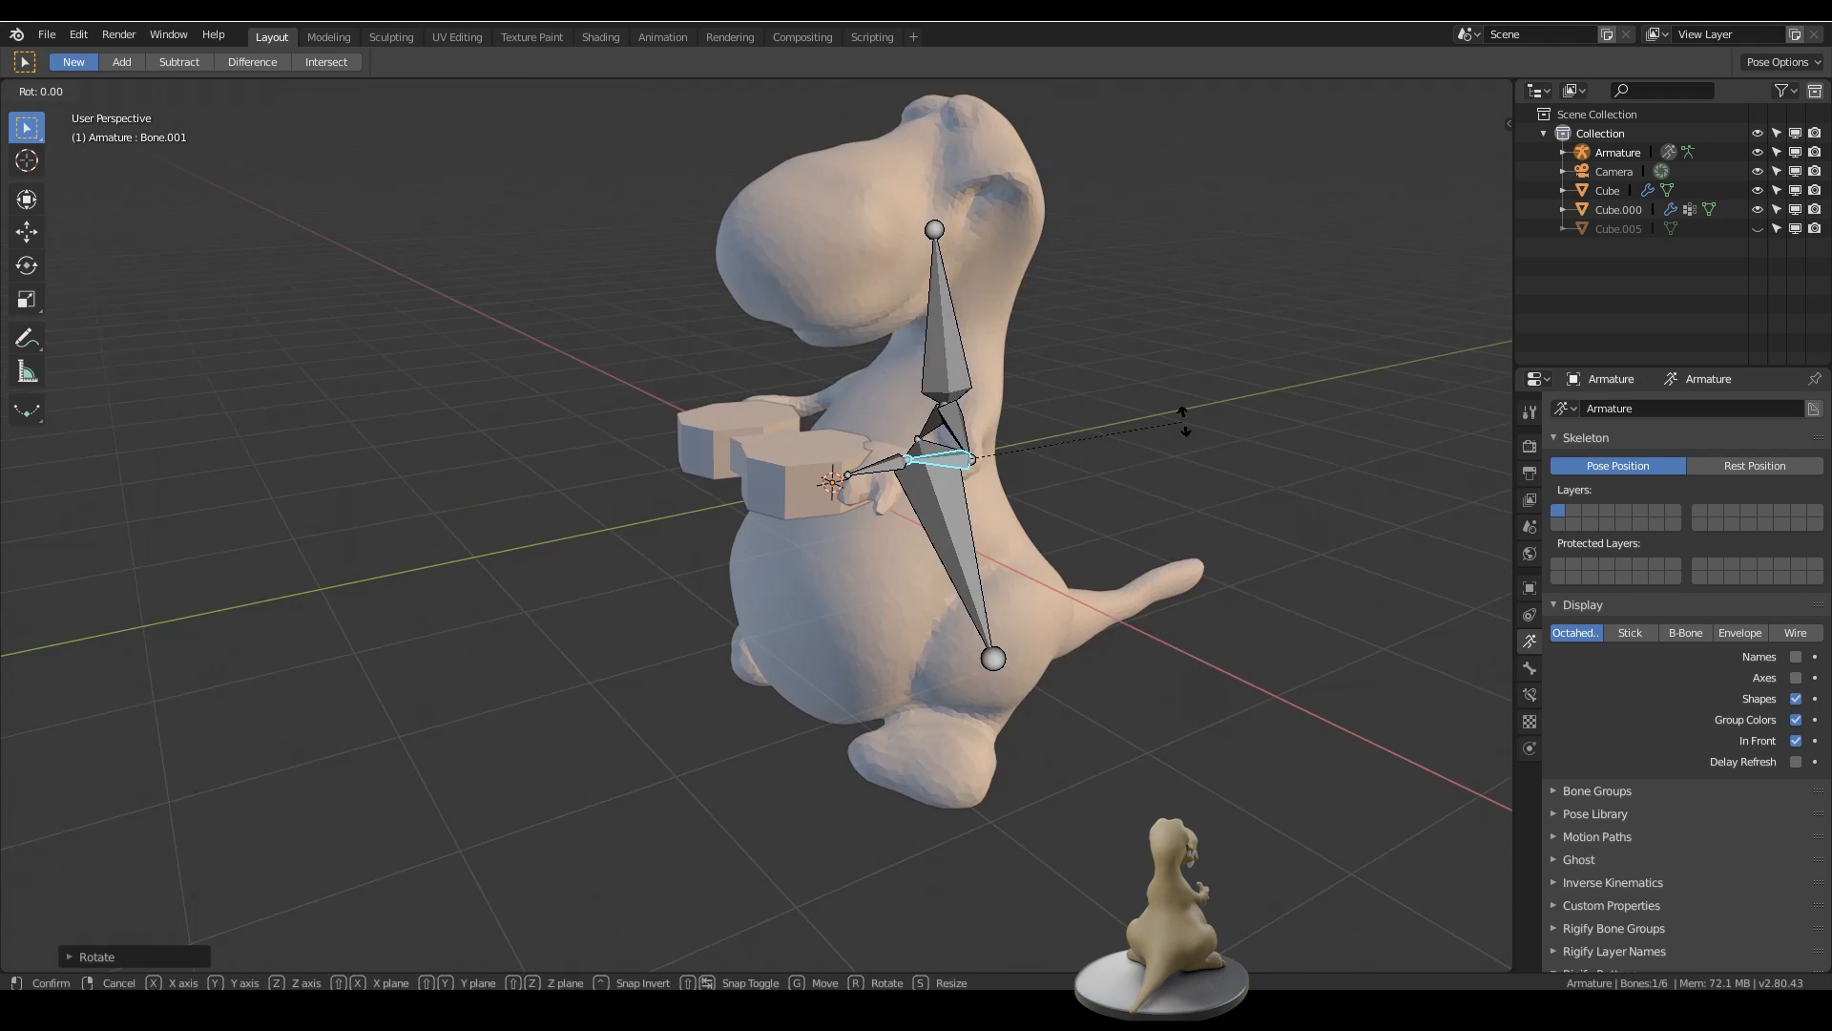
pyautogui.press('y')
pyautogui.click(1145, 599)
# - Rotate the left upper-arm bone from the side and from an elevated front angle to swing the elbow away from the chest
pyautogui.moveTo(1145, 600); pyautogui.dragTo(1012, 455, button='middle')
pyautogui.click(1012, 455)
pyautogui.press('r')
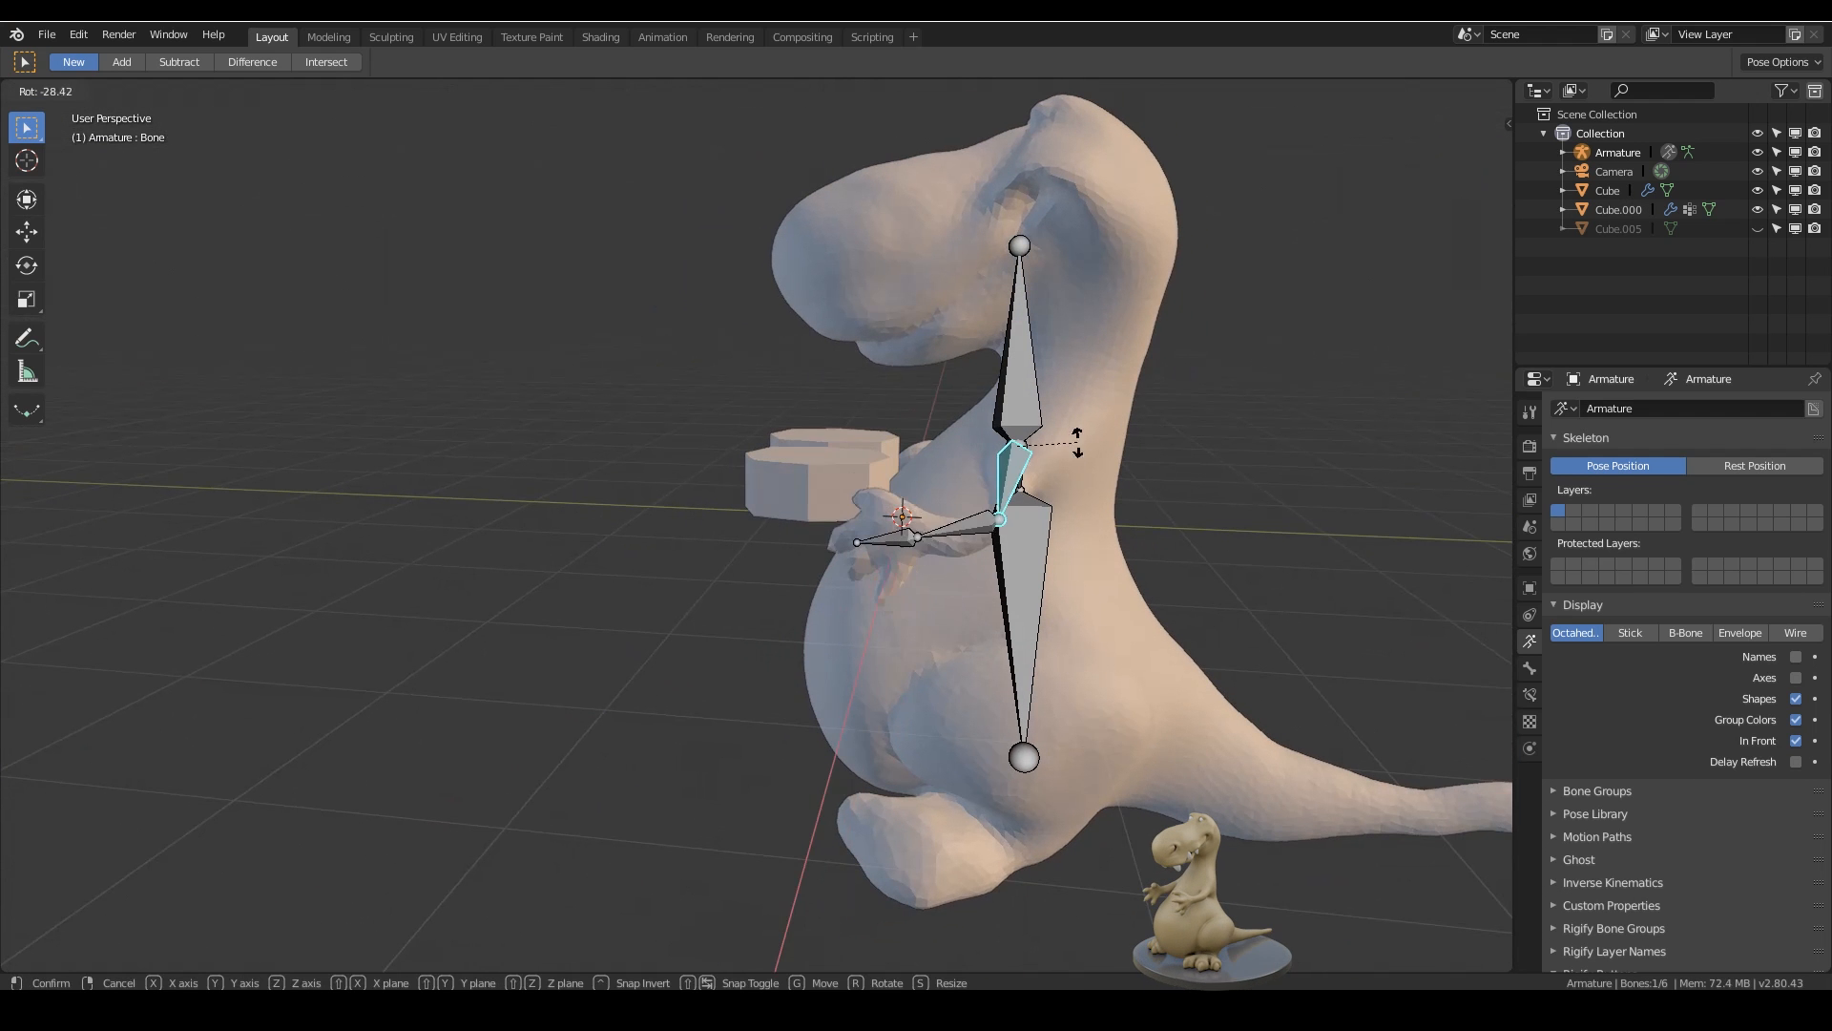
pyautogui.click(1088, 458)
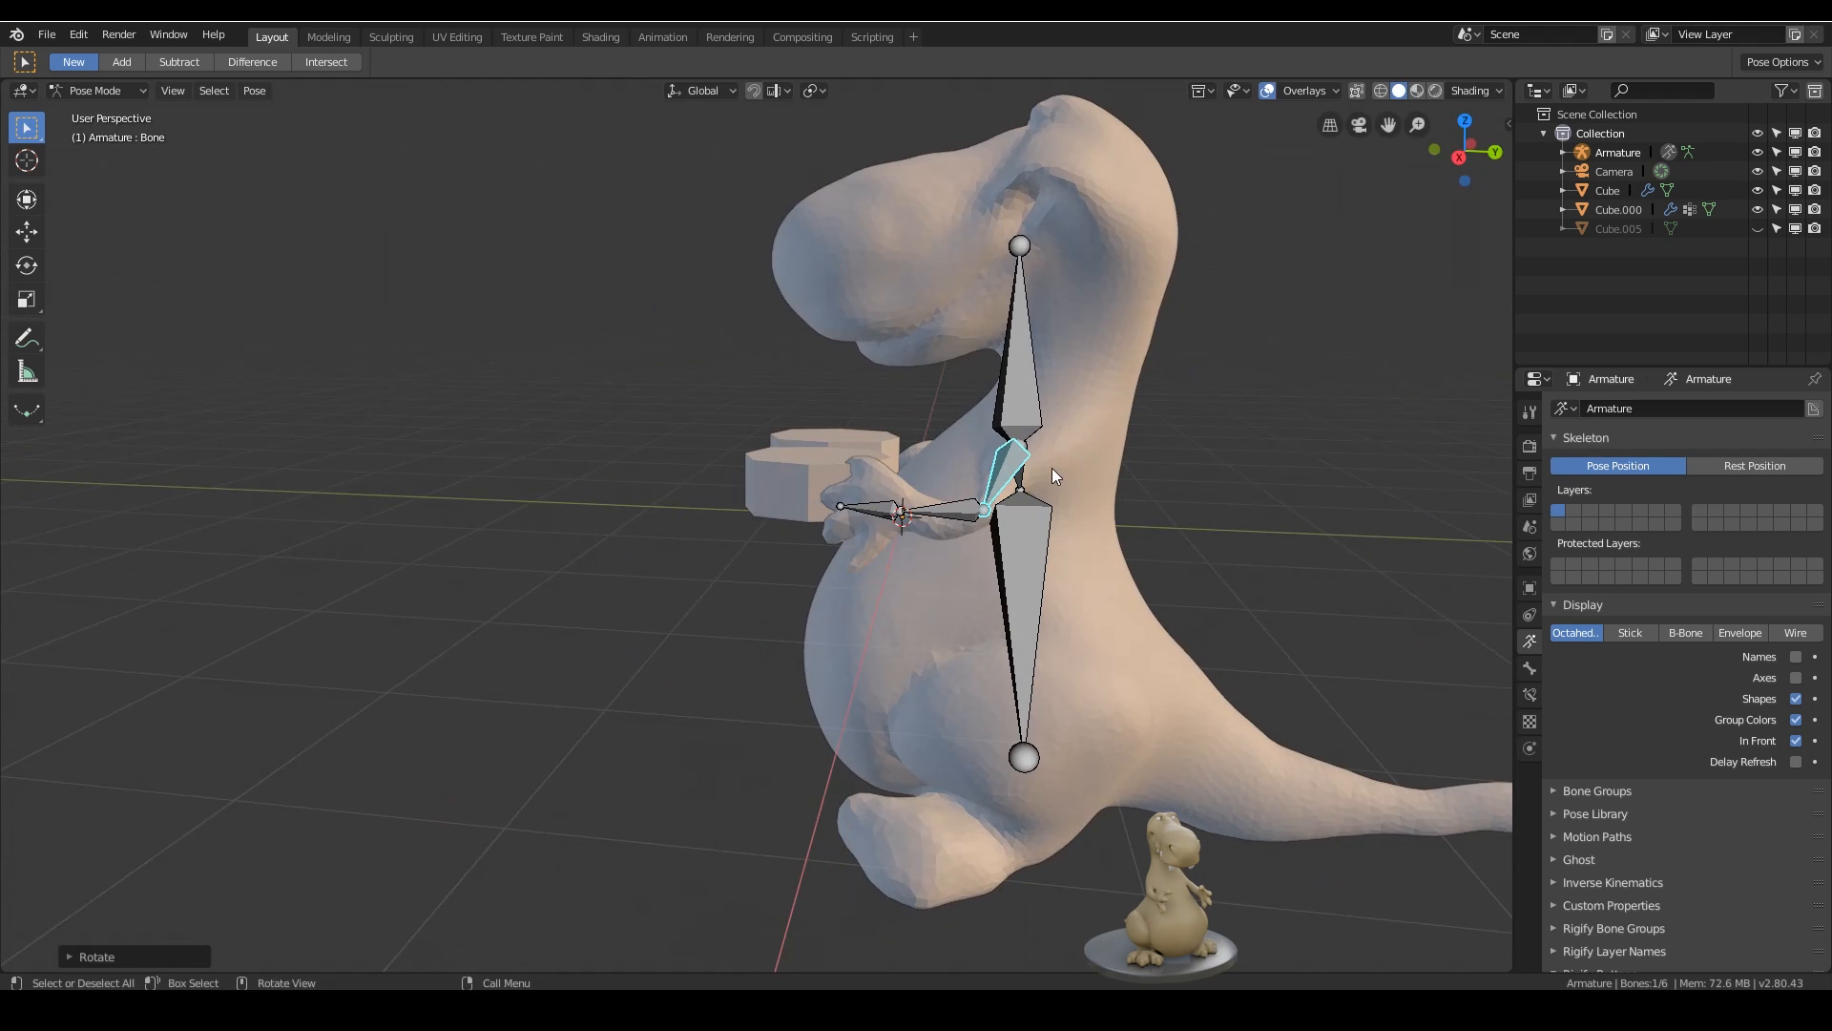
pyautogui.moveTo(1051, 468); pyautogui.dragTo(1136, 573, button='middle')
pyautogui.press('r')
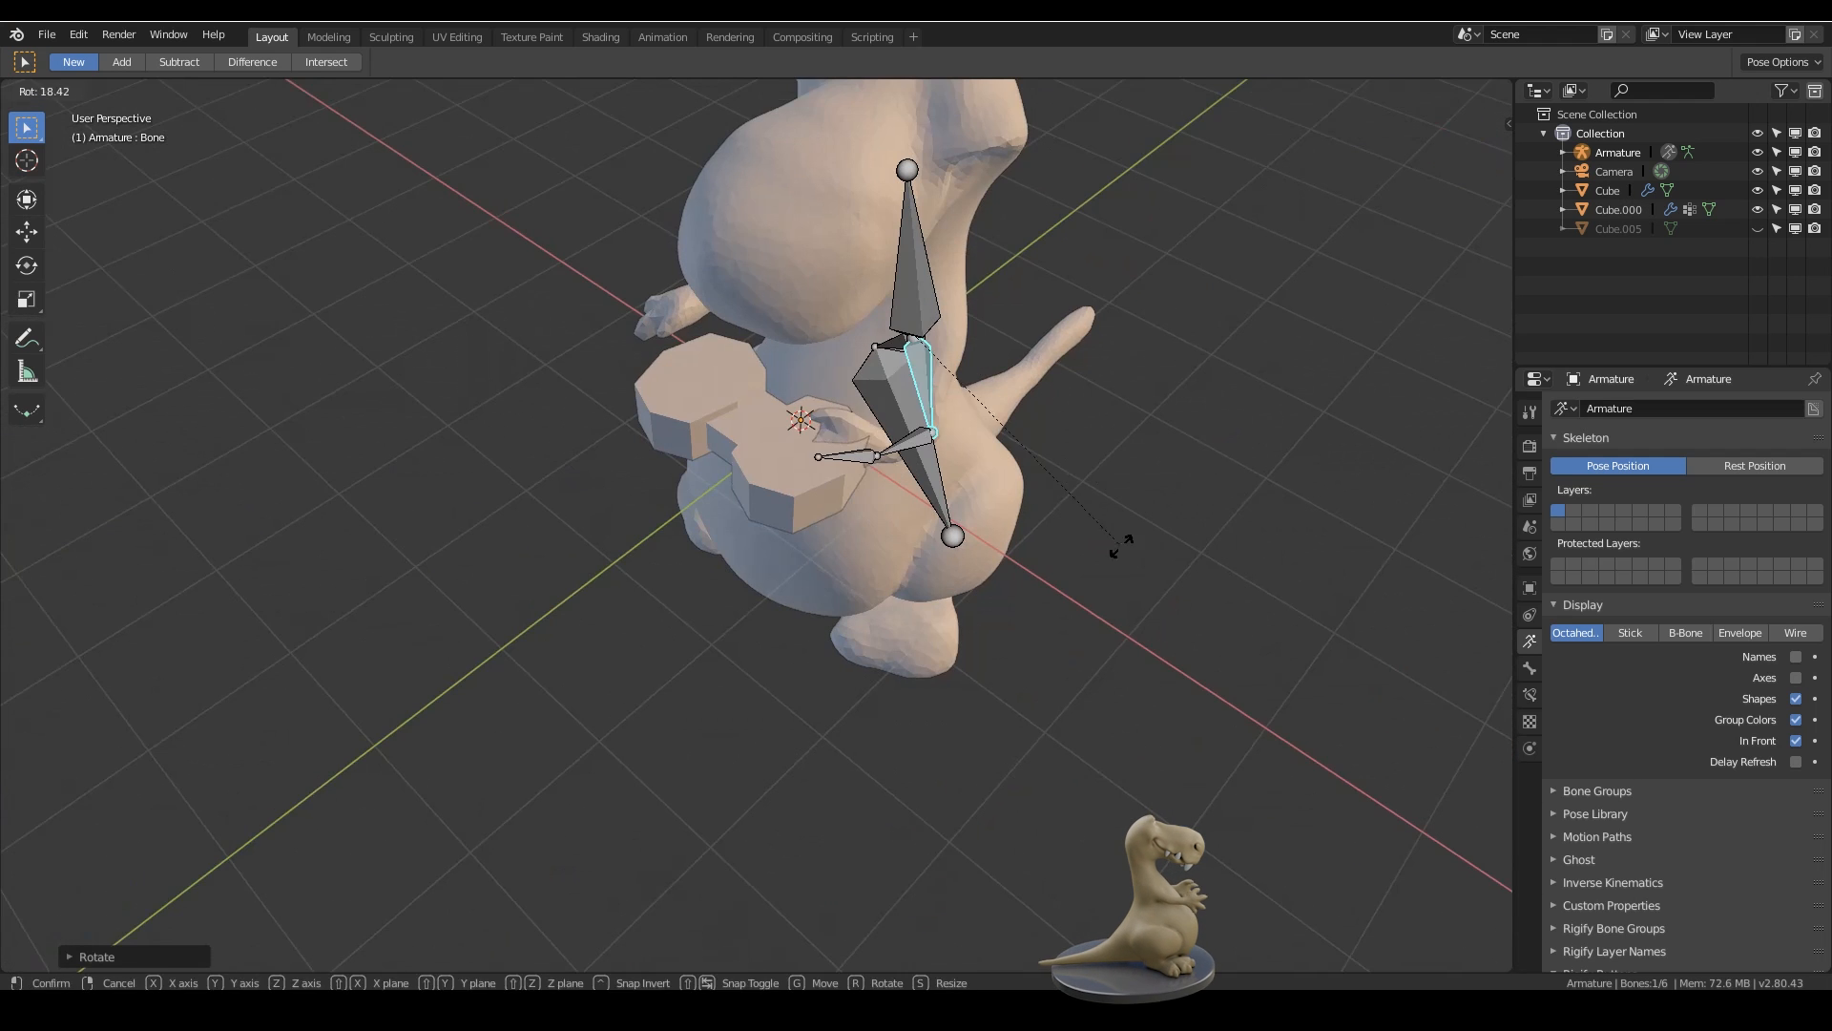
pyautogui.click(1120, 540)
# - Rotate the left forearm bone from the elevated angle to bring the hand beside the mirrored block
pyautogui.click(905, 445)
pyautogui.press('r')
pyautogui.click(1133, 462)
pyautogui.moveTo(1126, 467); pyautogui.dragTo(1017, 401, button='middle')
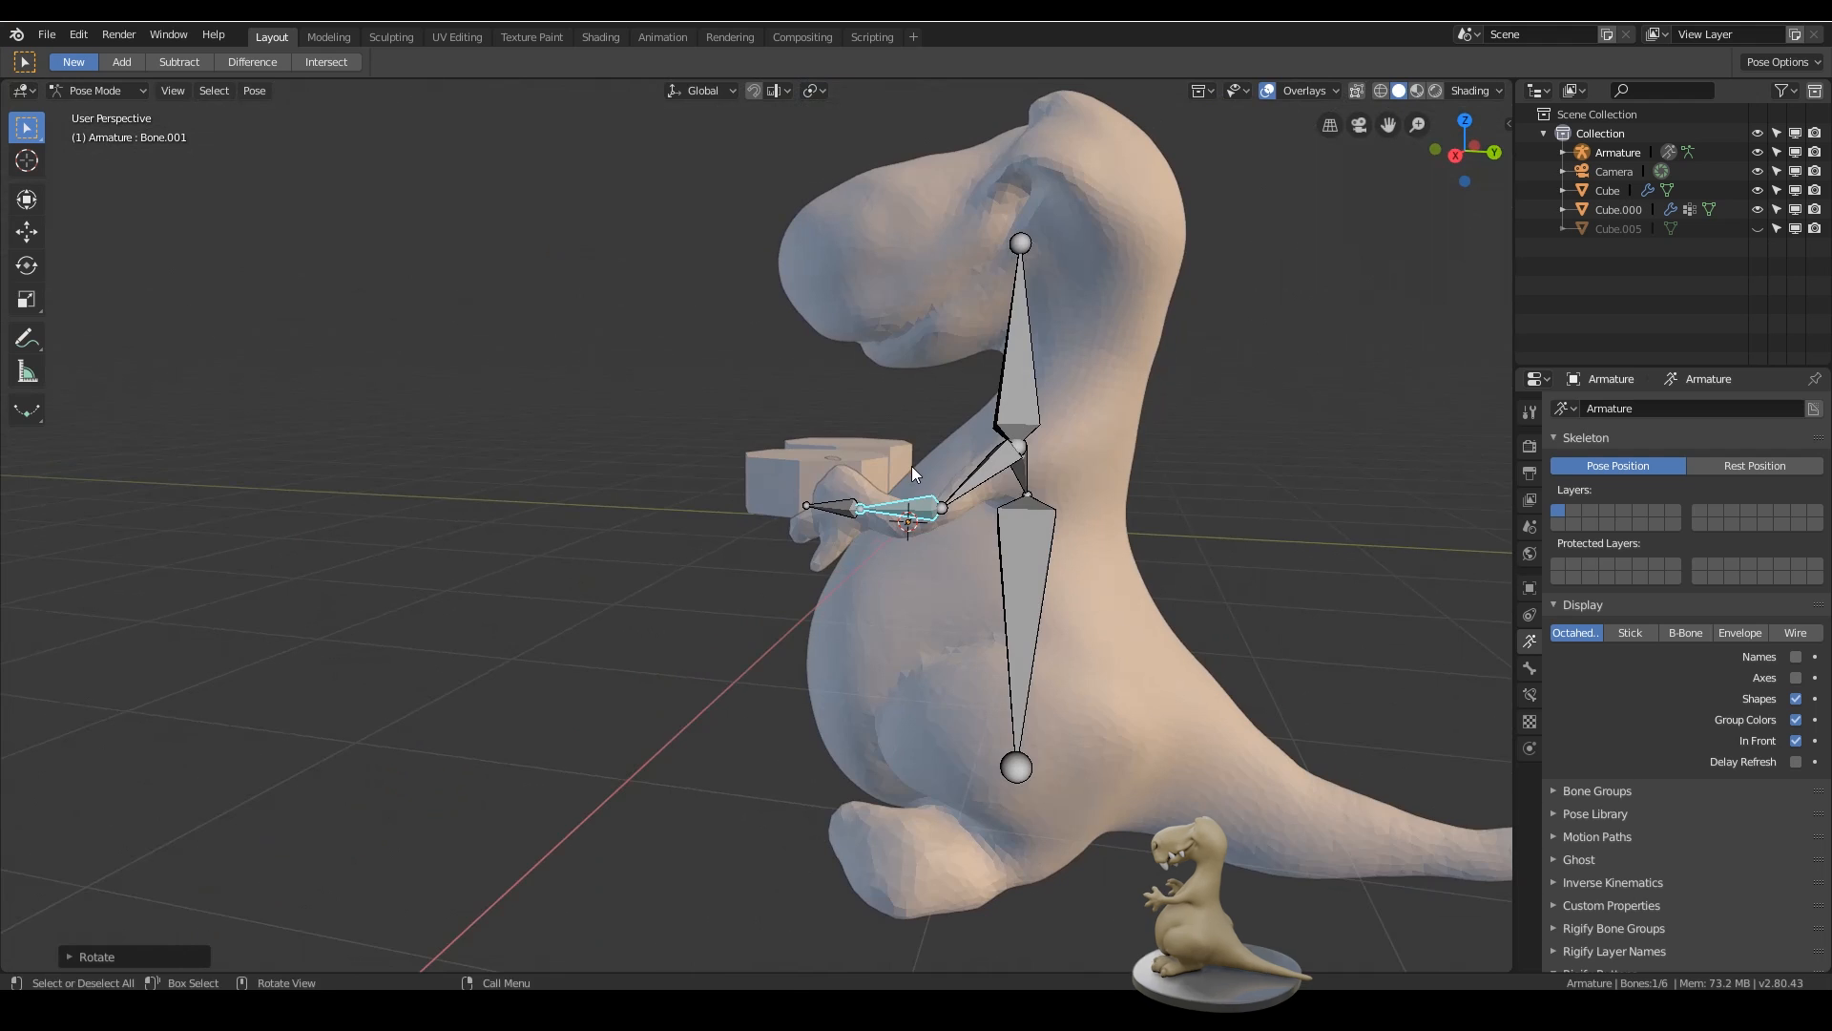
pyautogui.moveTo(912, 466); pyautogui.dragTo(753, 600, button='middle')
# - Refine the arm pose from behind the dinosaur by rotating the arm bones, ending with the left forearm
pyautogui.click(769, 410)
pyautogui.press('r')
pyautogui.click(954, 449)
pyautogui.click(753, 603)
pyautogui.press('r')
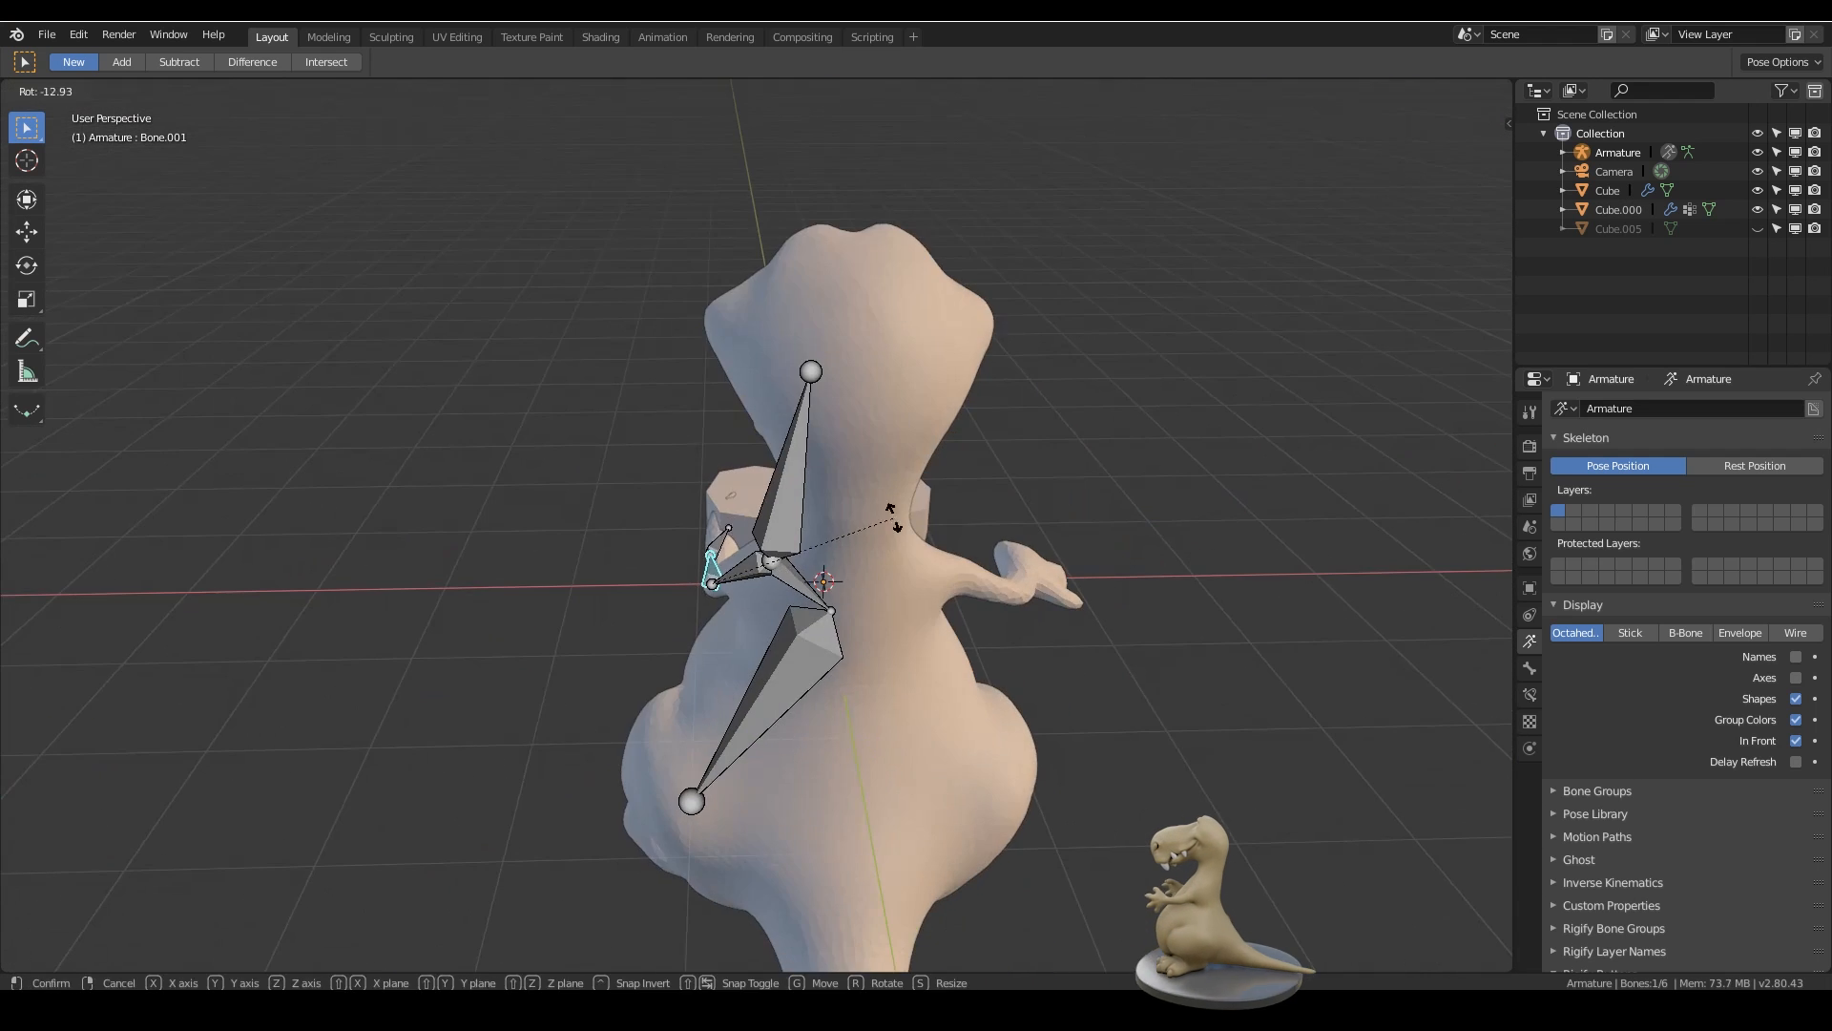
pyautogui.click(895, 515)
# - Rotate the left forearm bone from the front so the hand lines up with the outer side of the block
pyautogui.moveTo(894, 515); pyautogui.dragTo(1371, 520, button='middle')
pyautogui.press('r')
pyautogui.click(1002, 585)
pyautogui.press('r')
pyautogui.click(1270, 401)
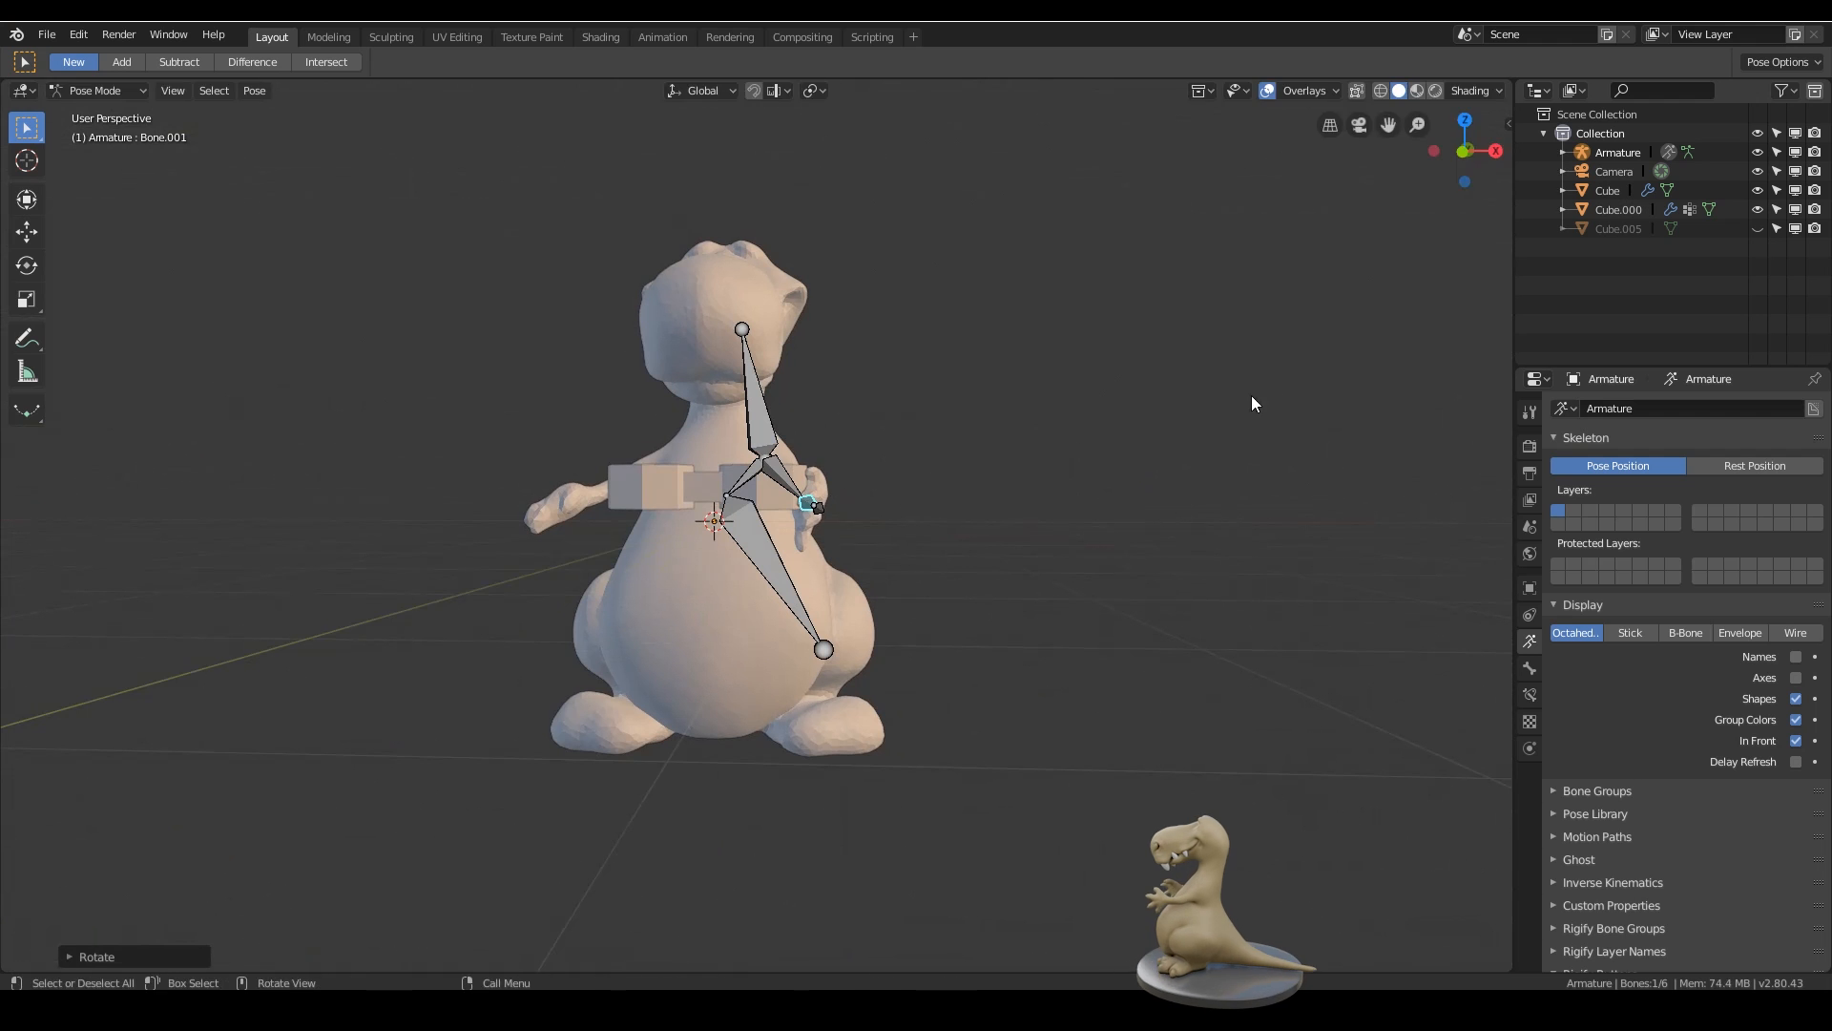
pyautogui.moveTo(1251, 395); pyautogui.dragTo(1029, 535, button='middle')
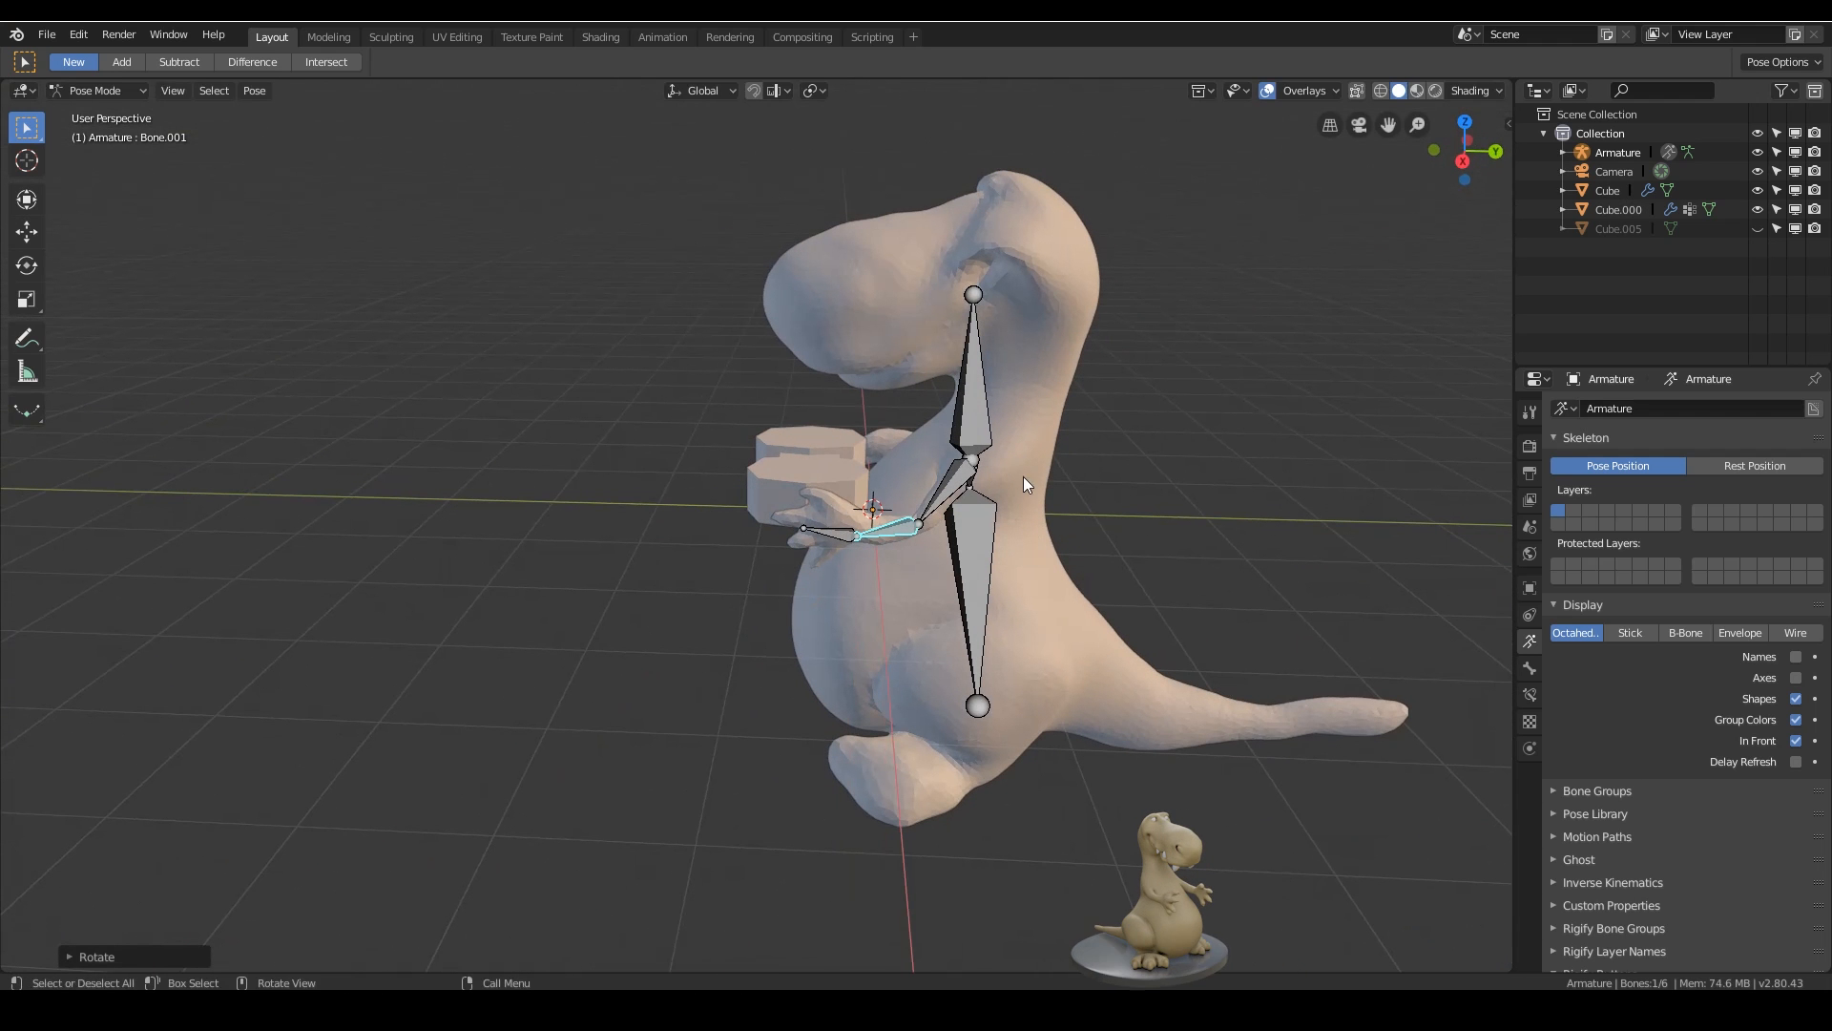
# - Switch to Object Mode, select the dinosaur mesh and apply its Armature modifier
pyautogui.click(120, 89)
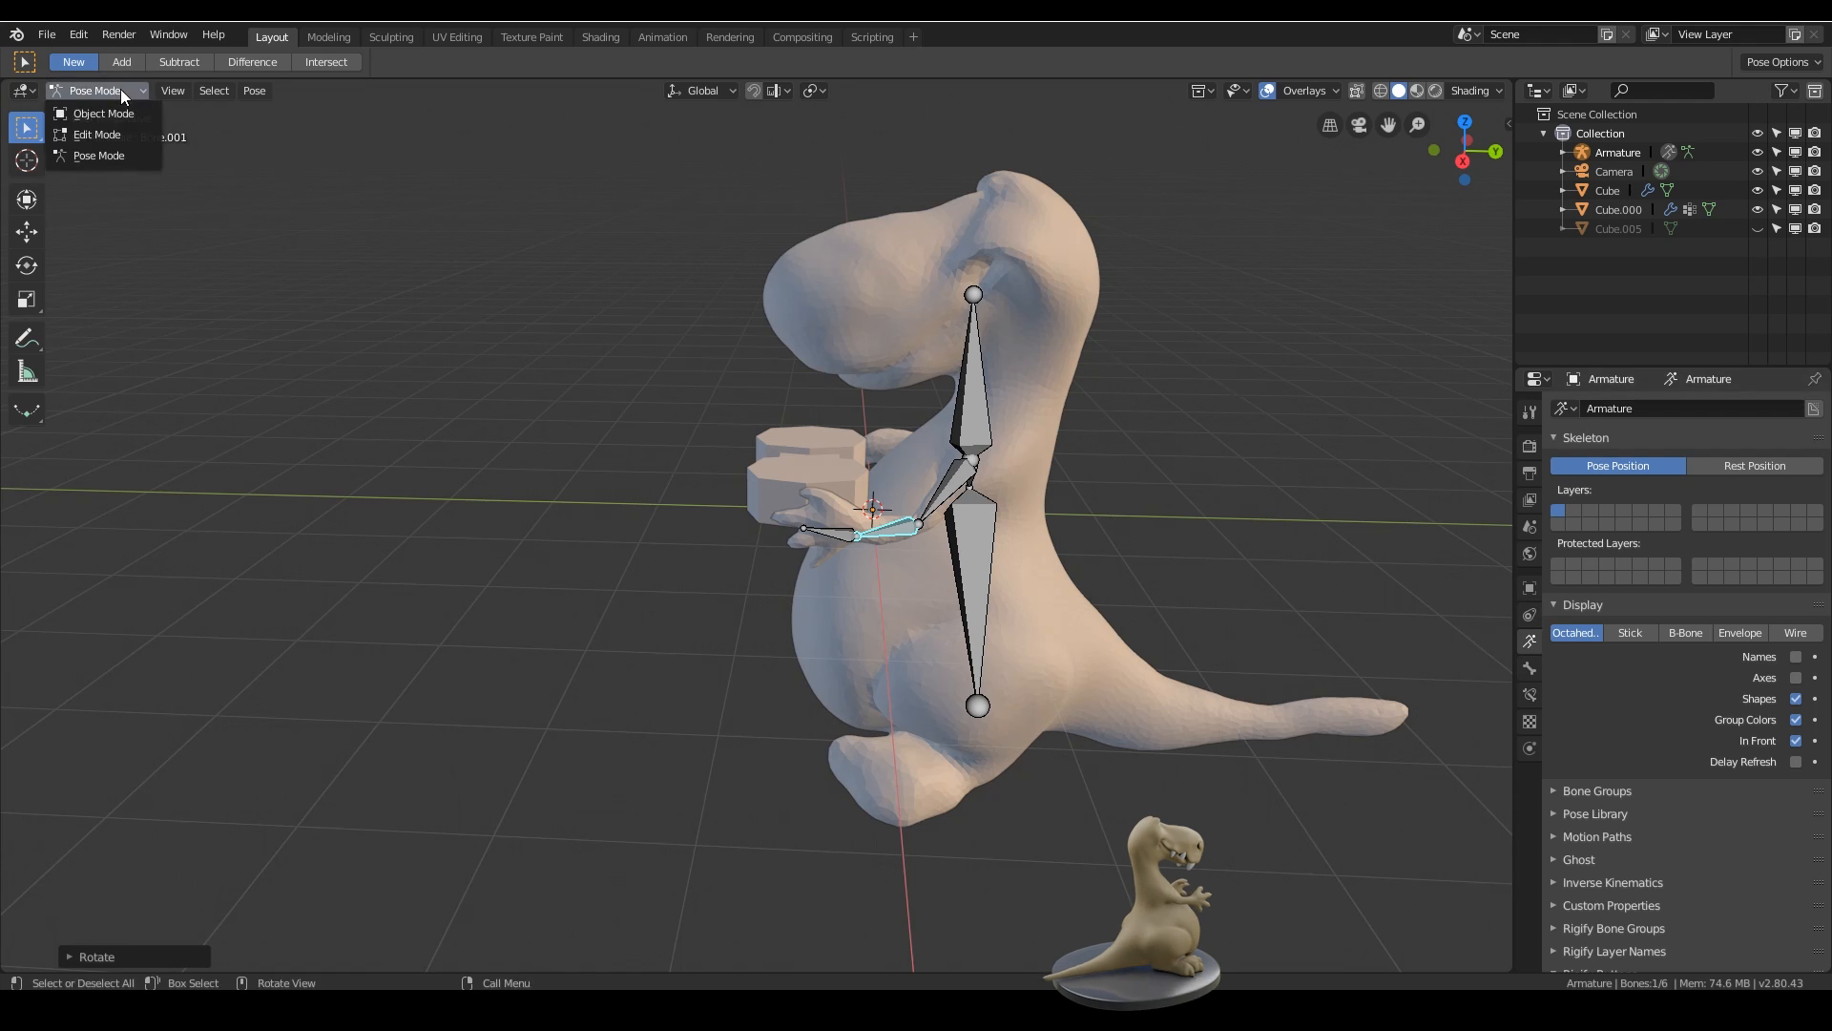
pyautogui.click(117, 114)
pyautogui.rightClick(1062, 225)
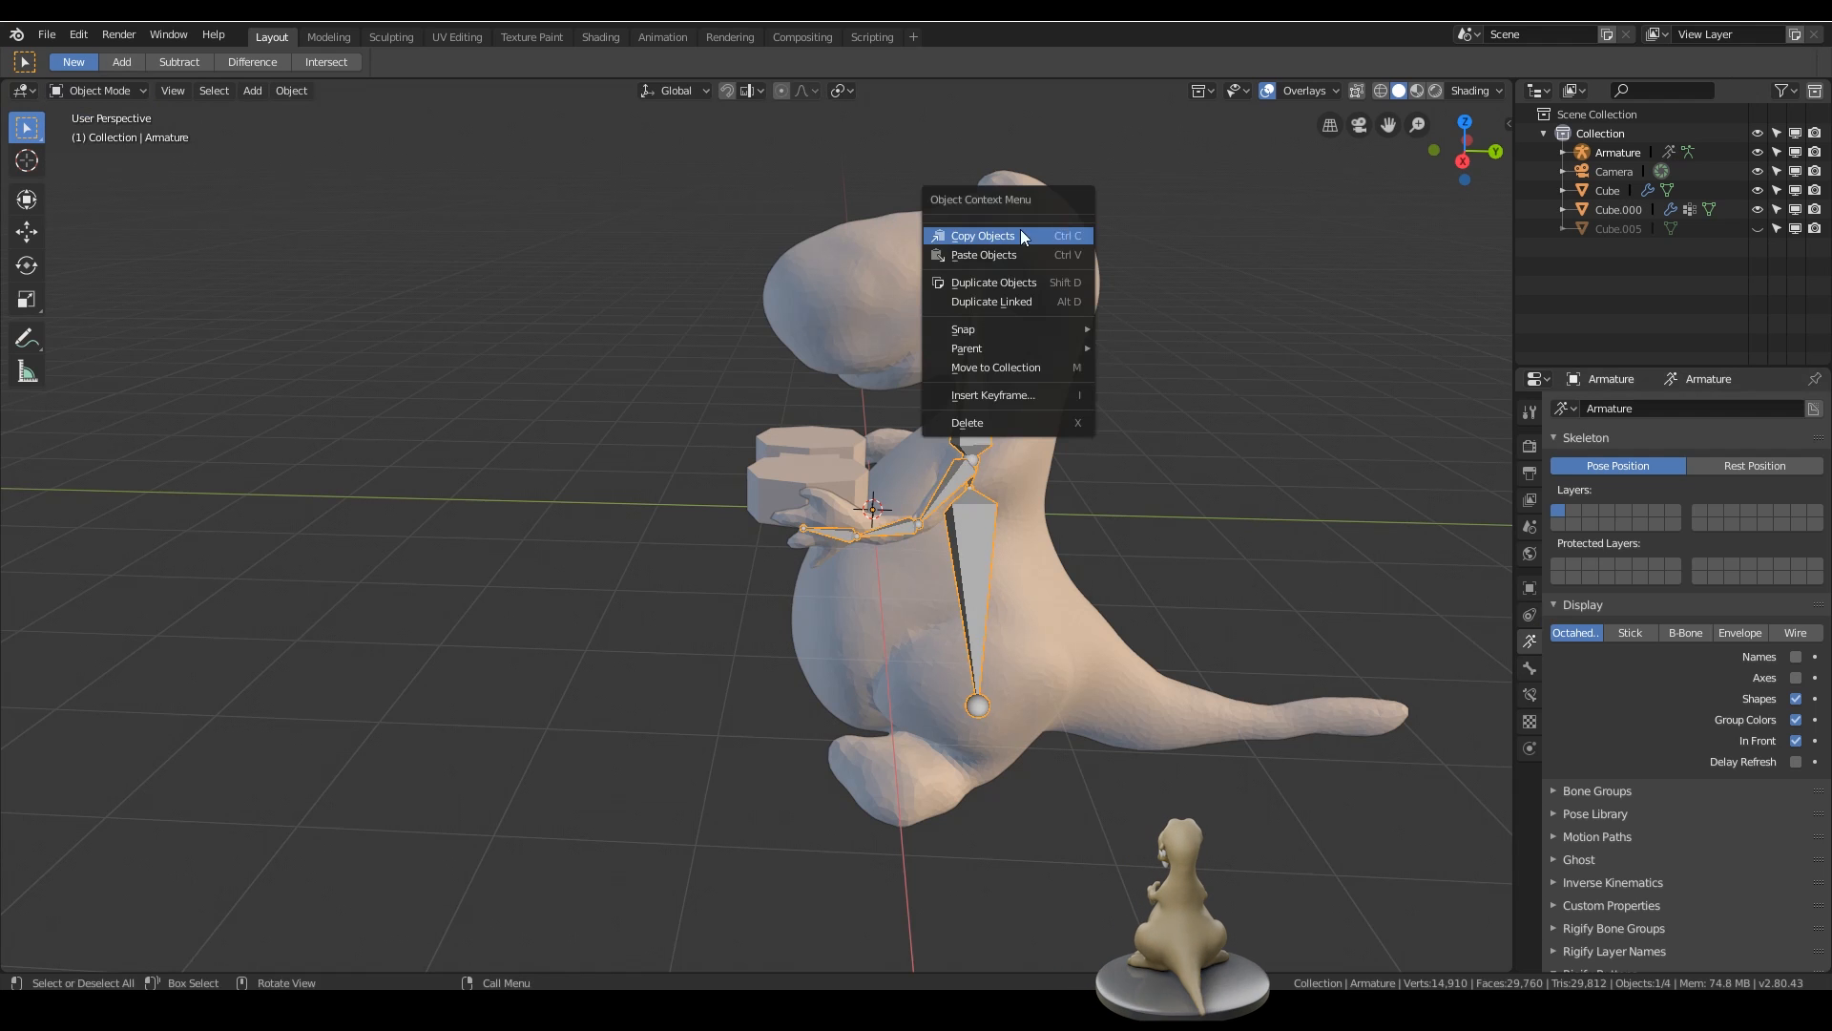
pyautogui.click(929, 249)
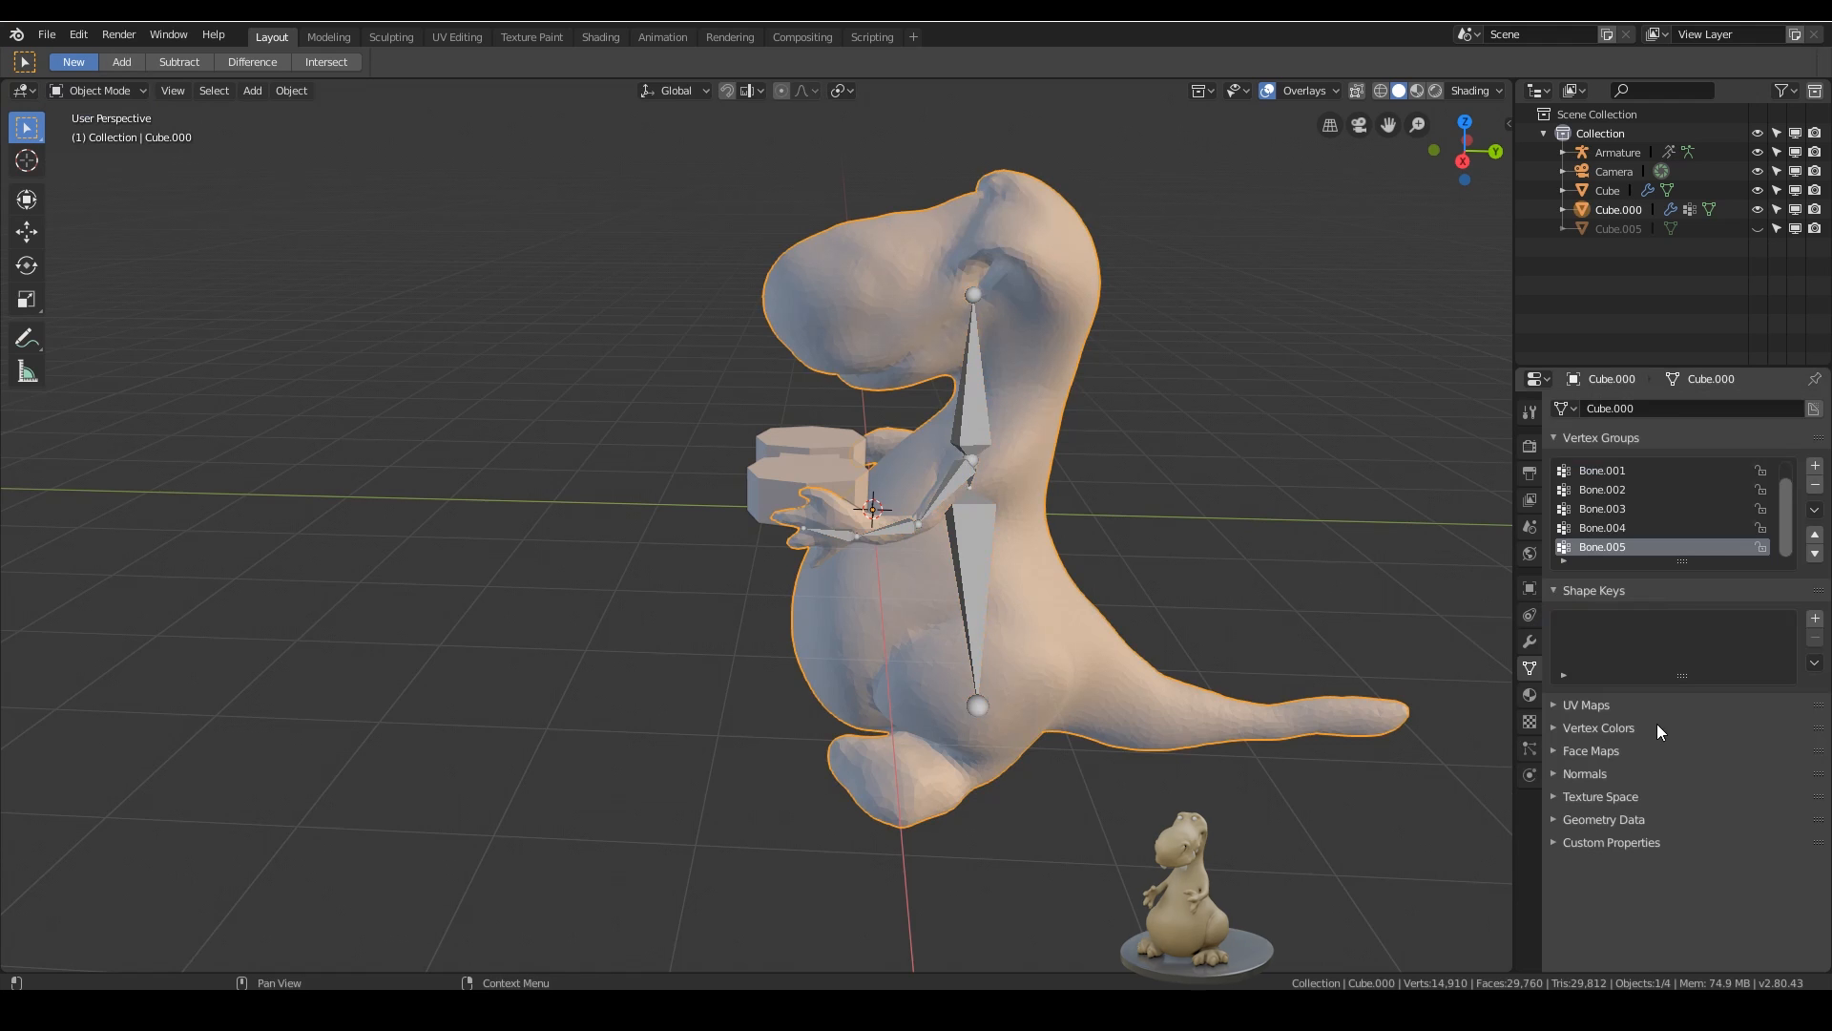
pyautogui.click(1530, 641)
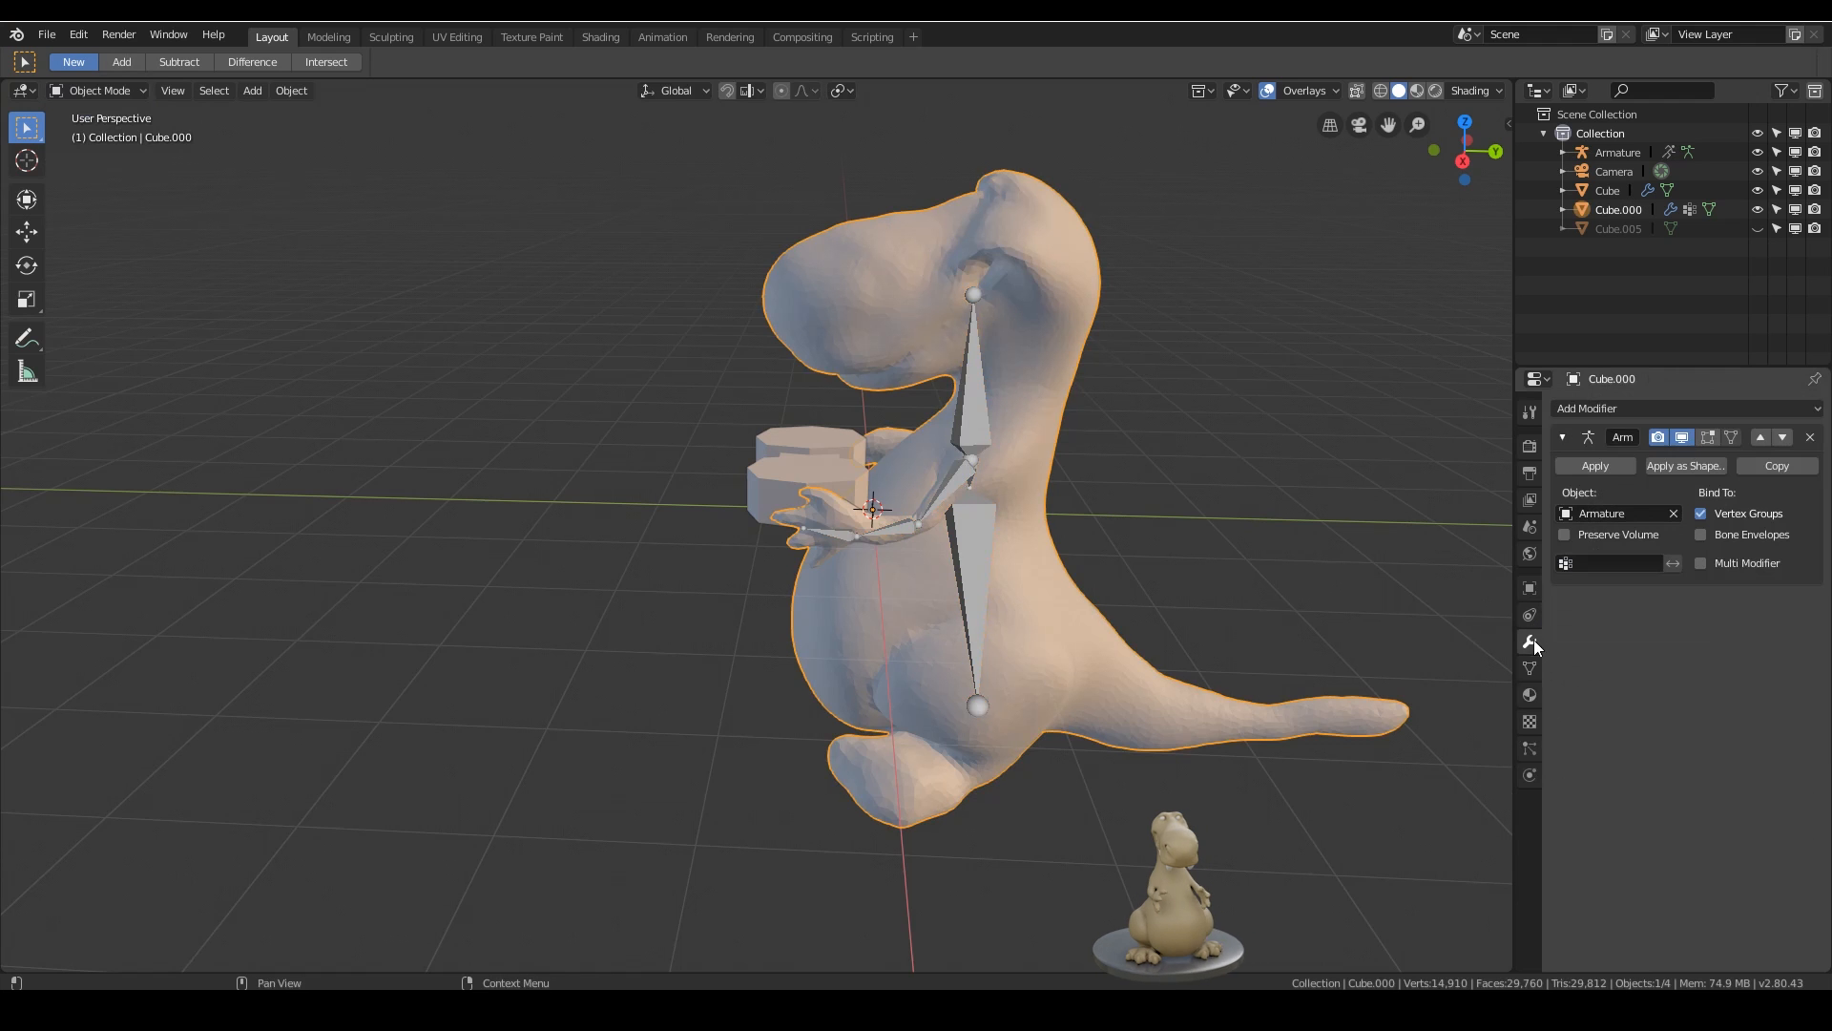
pyautogui.click(1611, 470)
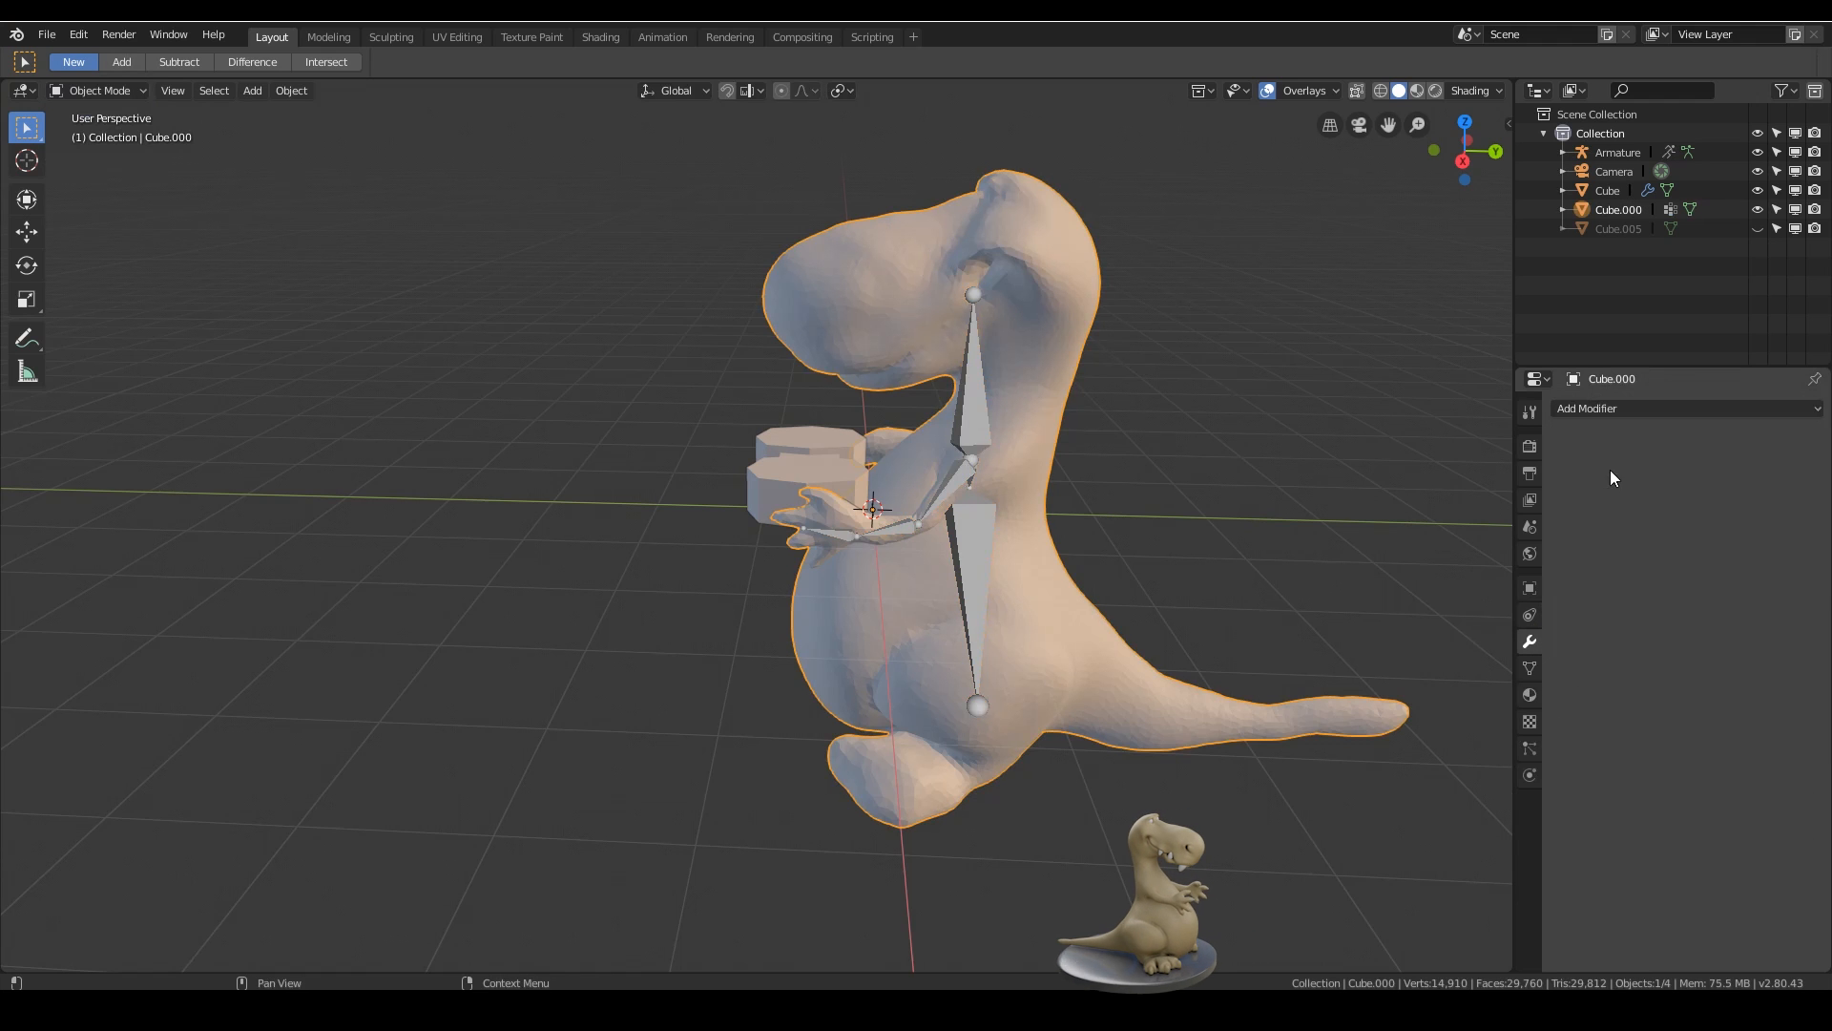
# - Delete all vertex groups from the dinosaur mesh
pyautogui.click(1530, 668)
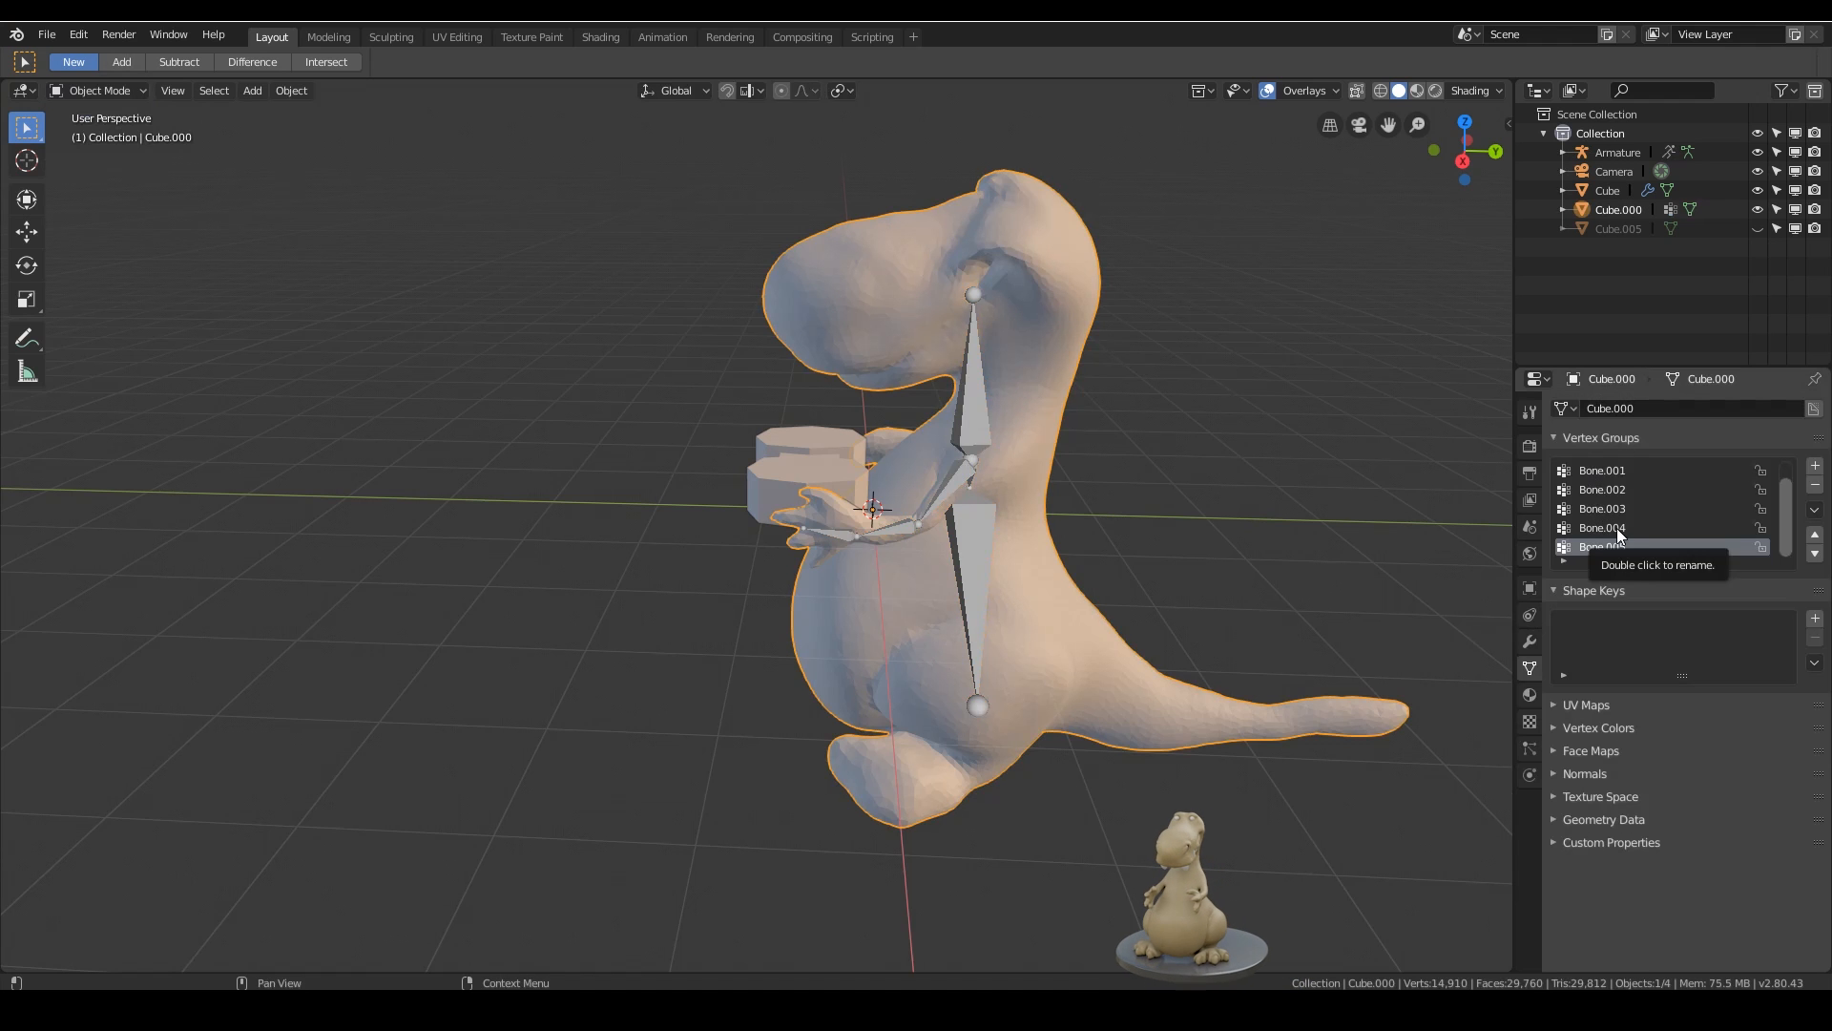
pyautogui.click(1816, 513)
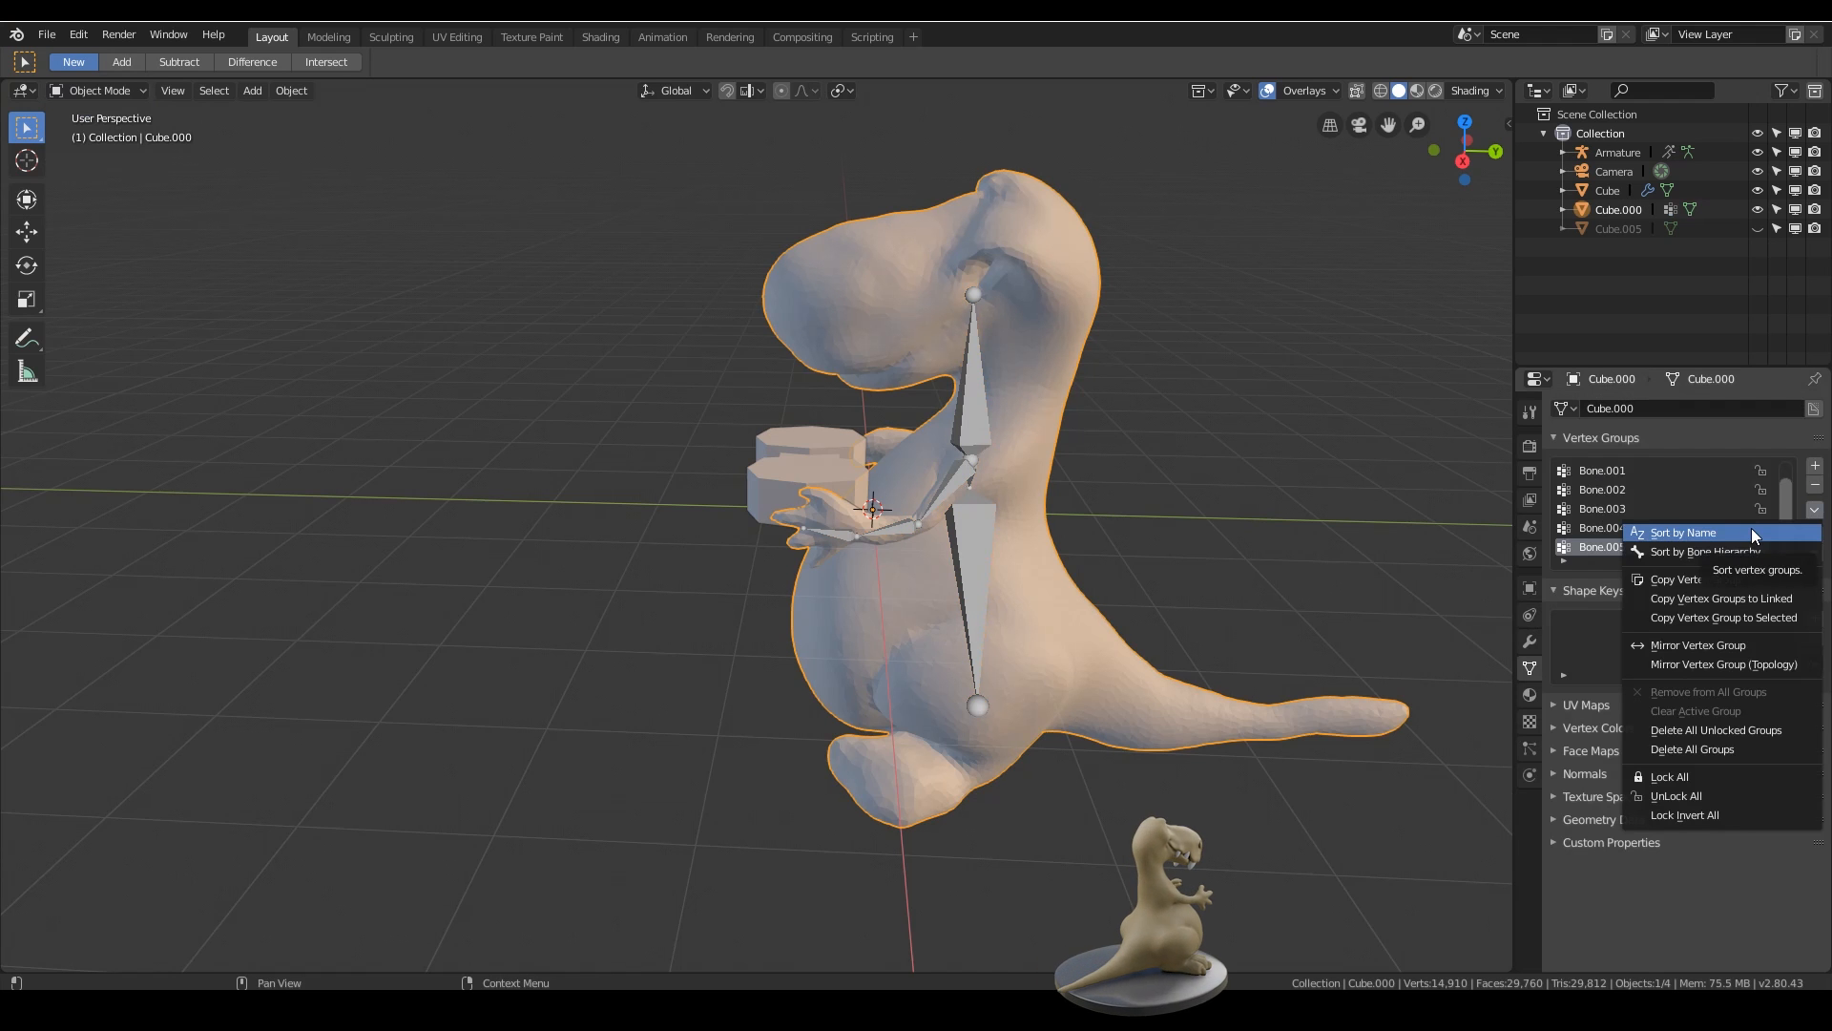
pyautogui.click(1738, 751)
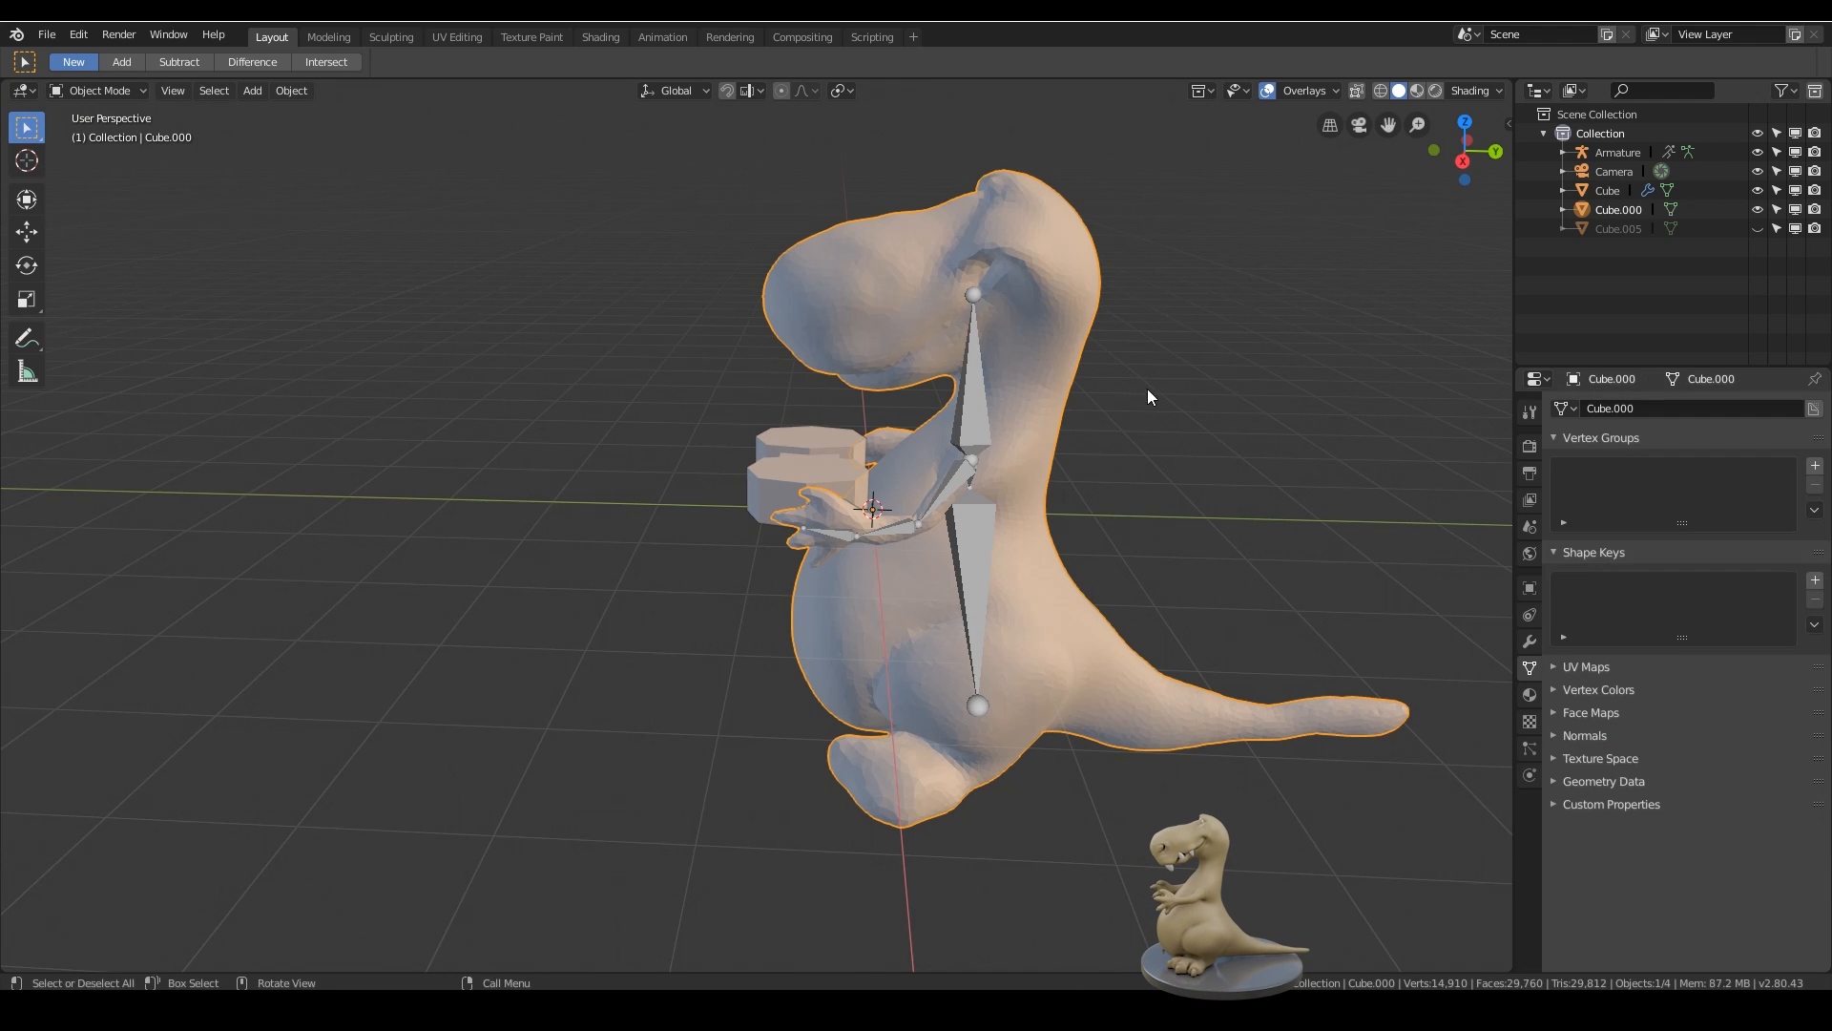
# - Select the armature and hide it from the viewport
pyautogui.click(987, 523)
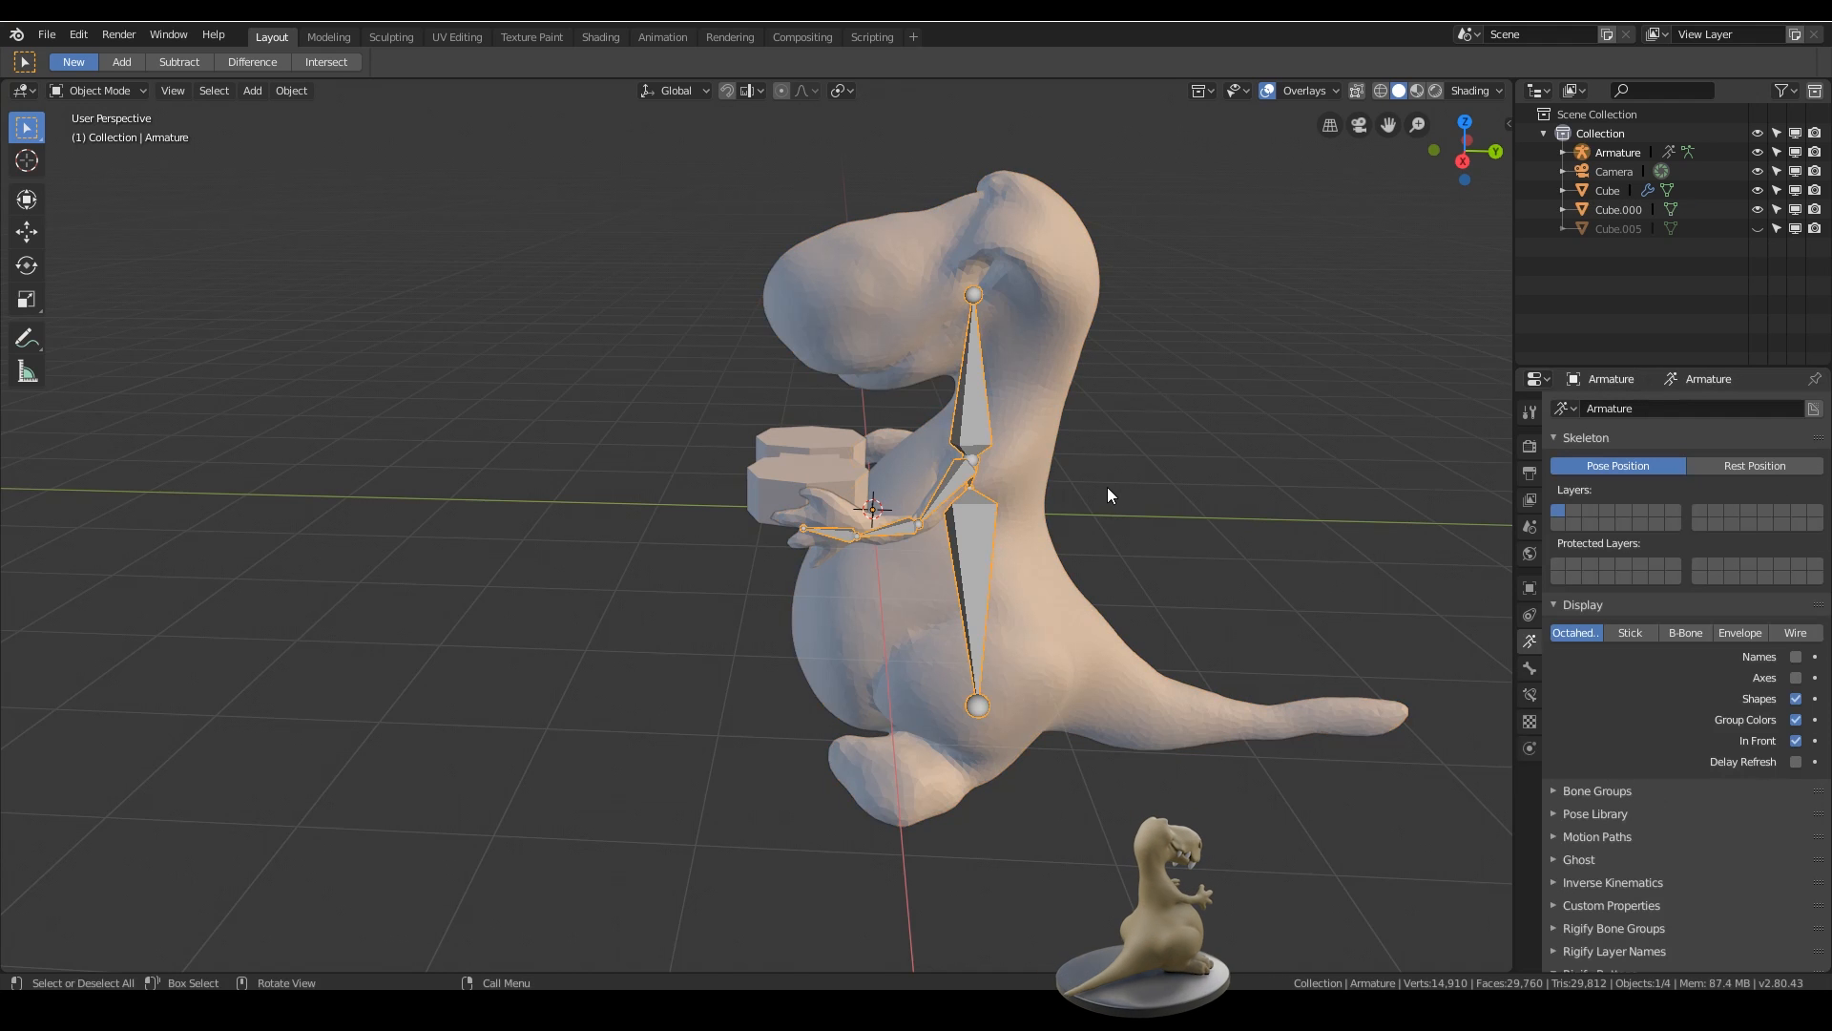
pyautogui.press('h')
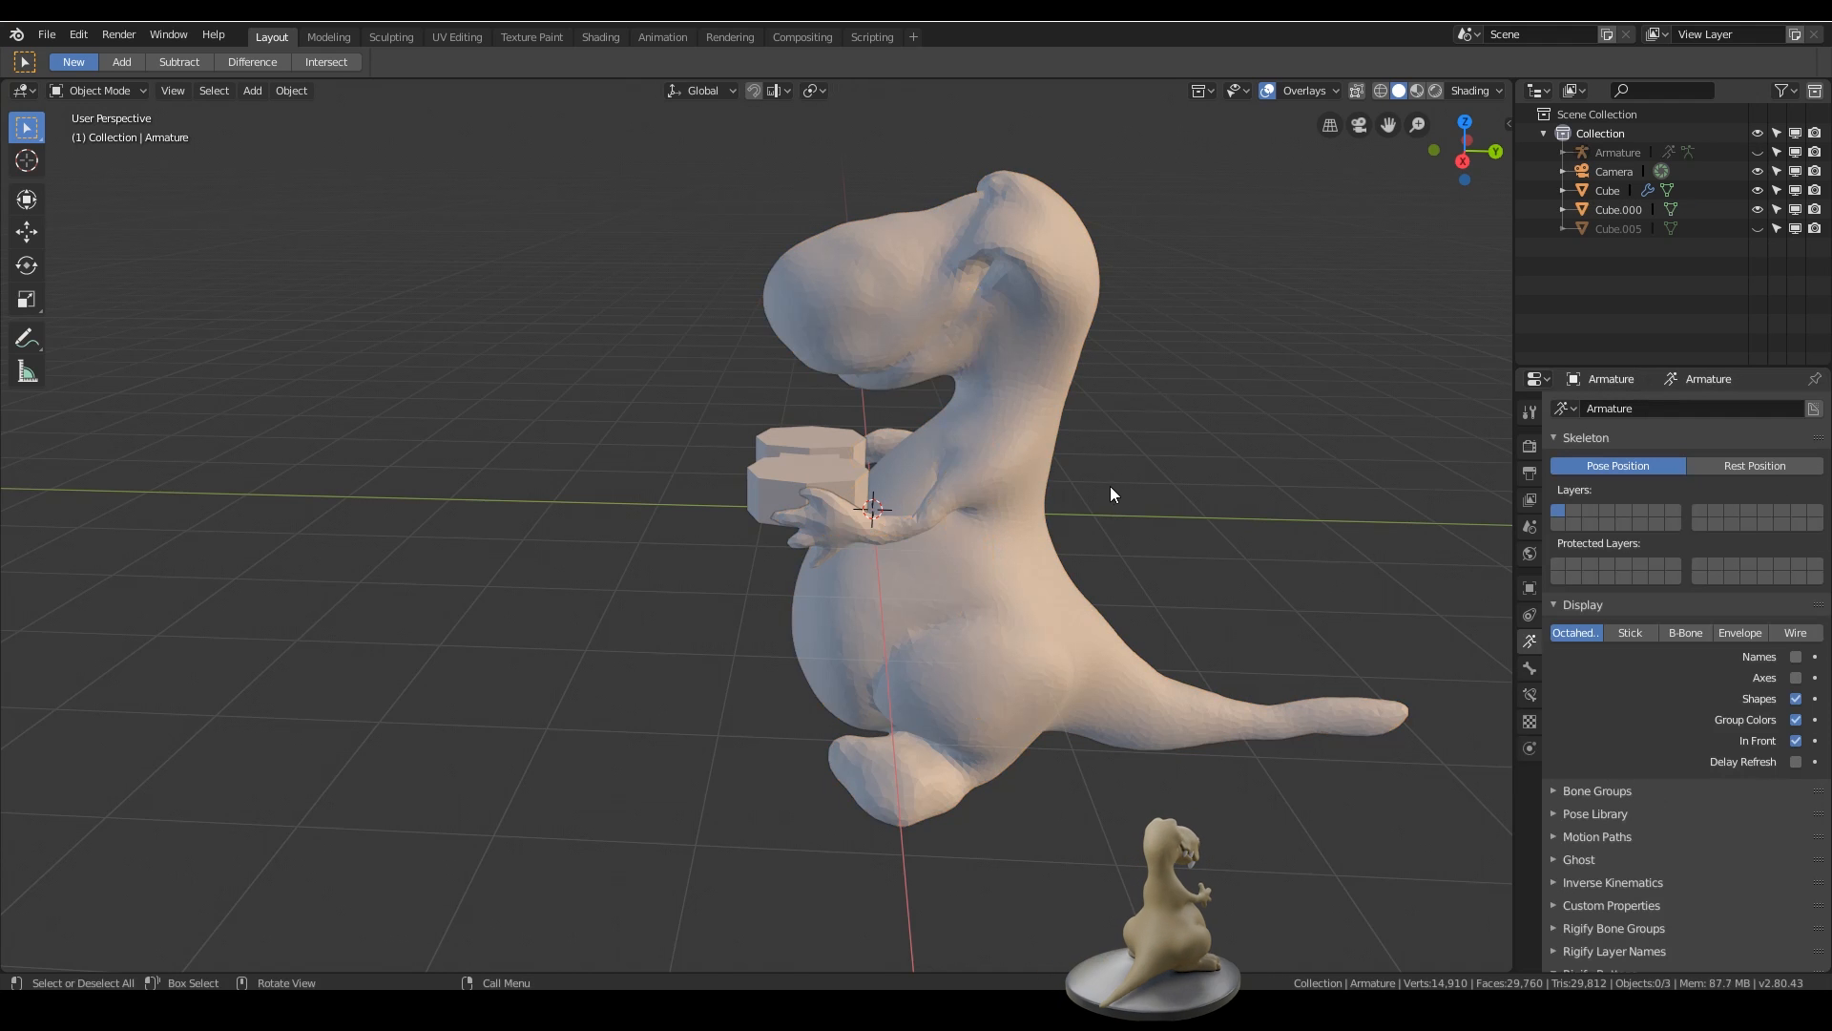
pyautogui.moveTo(1018, 581)
pyautogui.mouseDown(button='middle')
pyautogui.moveTo(1187, 588)
pyautogui.moveTo(1268, 510)
pyautogui.moveTo(1164, 577)
pyautogui.moveTo(1050, 592)
pyautogui.mouseUp(button='middle')
# - Open the dinosaur mesh in the Sculpting workspace and symmetrize it with the Dyntopo remesh direction +X to -X
pyautogui.click(1027, 590)
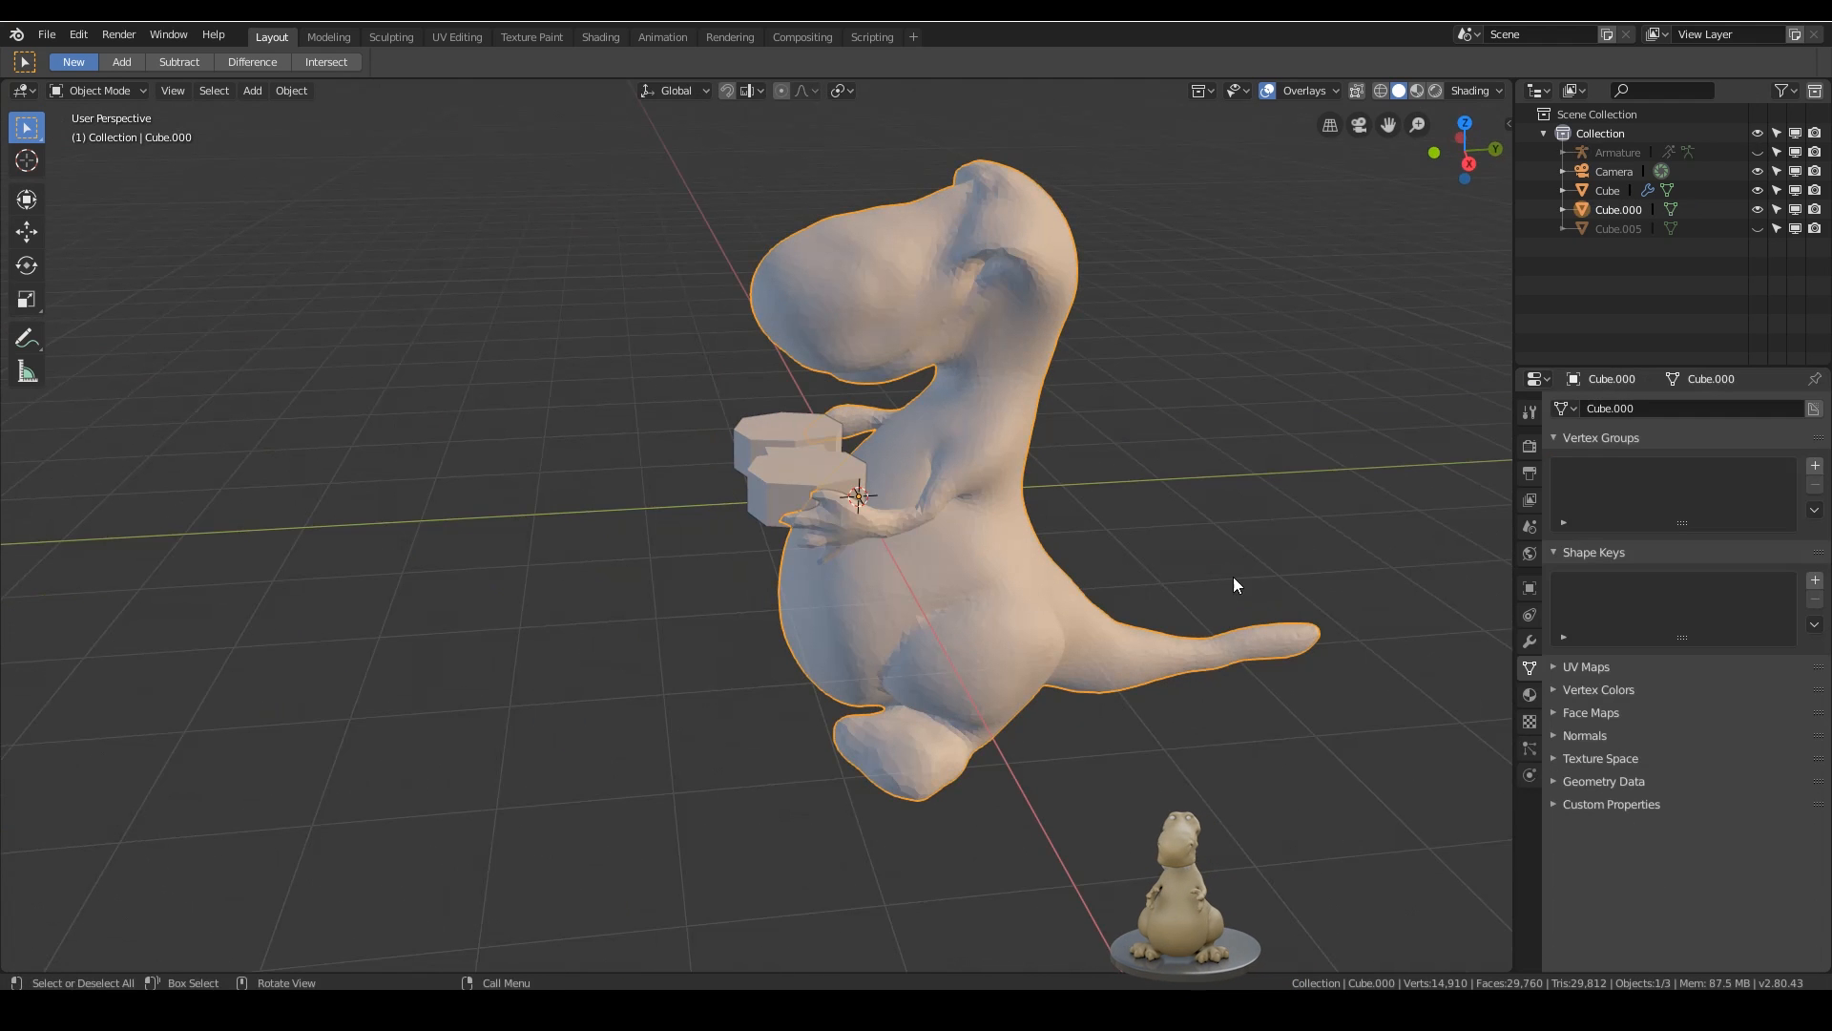
pyautogui.click(408, 40)
pyautogui.moveTo(687, 421); pyautogui.dragTo(800, 485, button='middle')
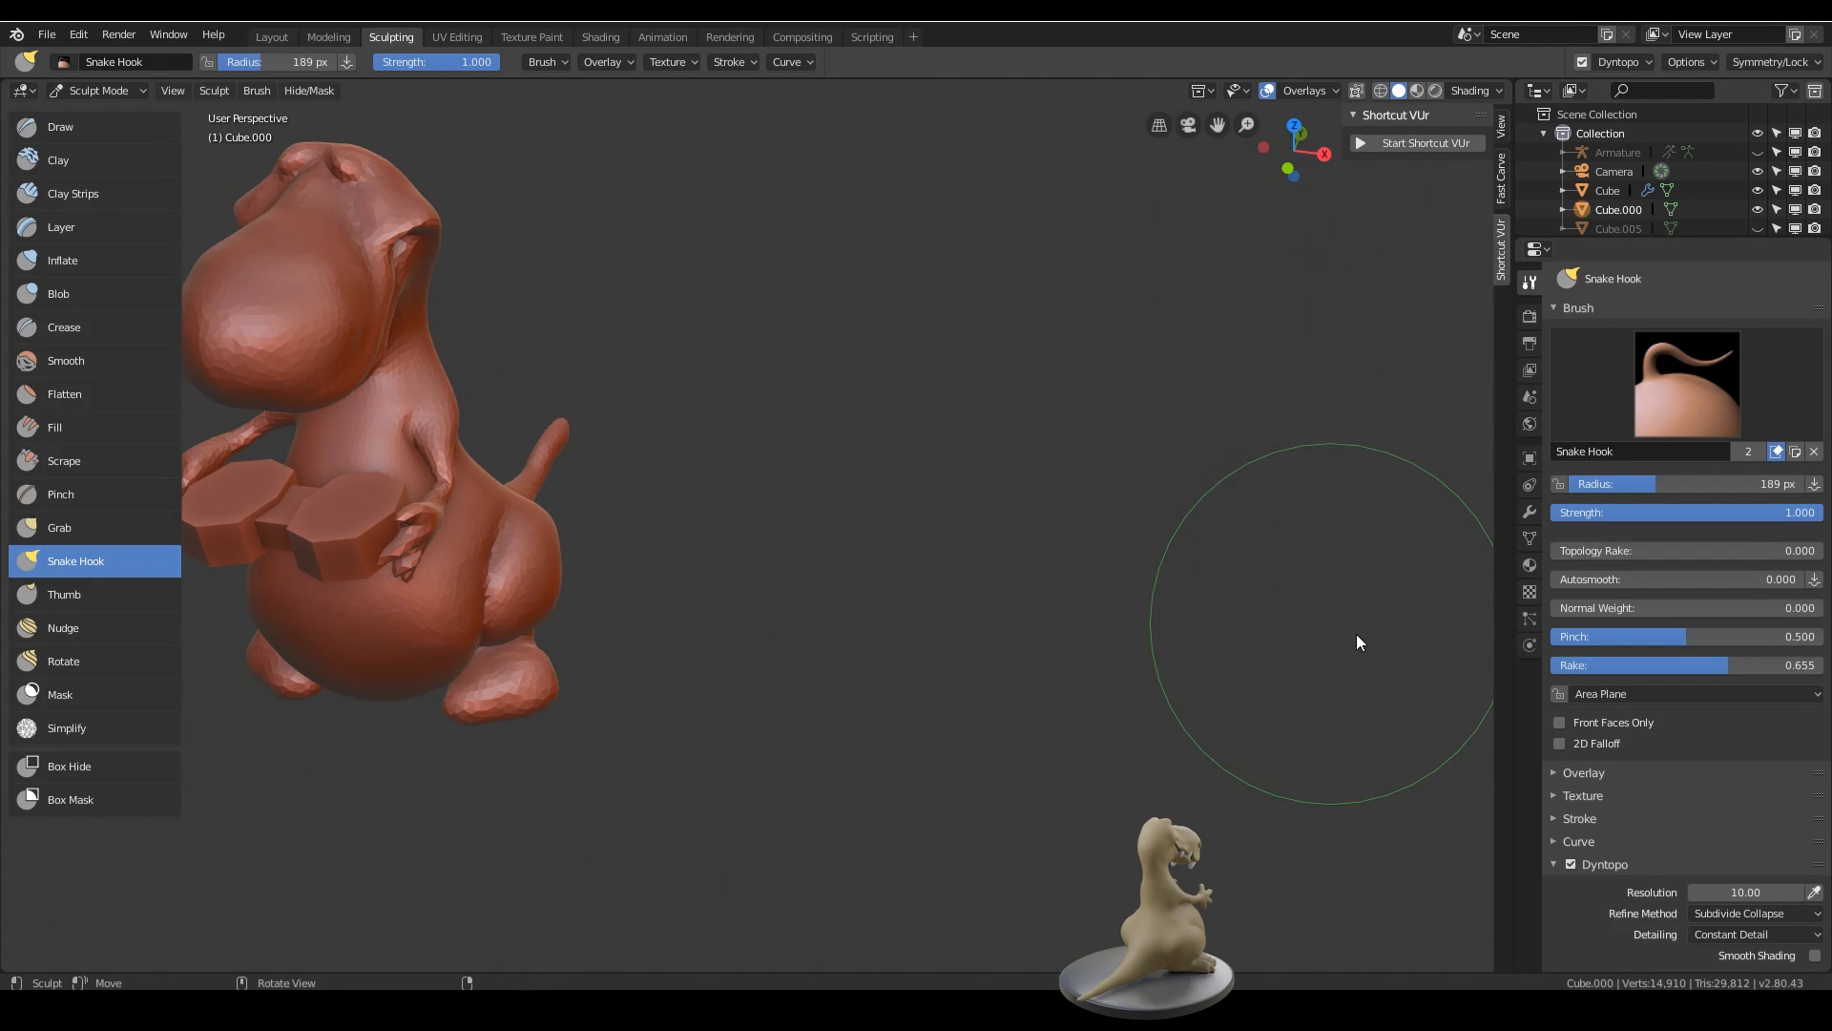
pyautogui.scroll(-3, 1727, 816)
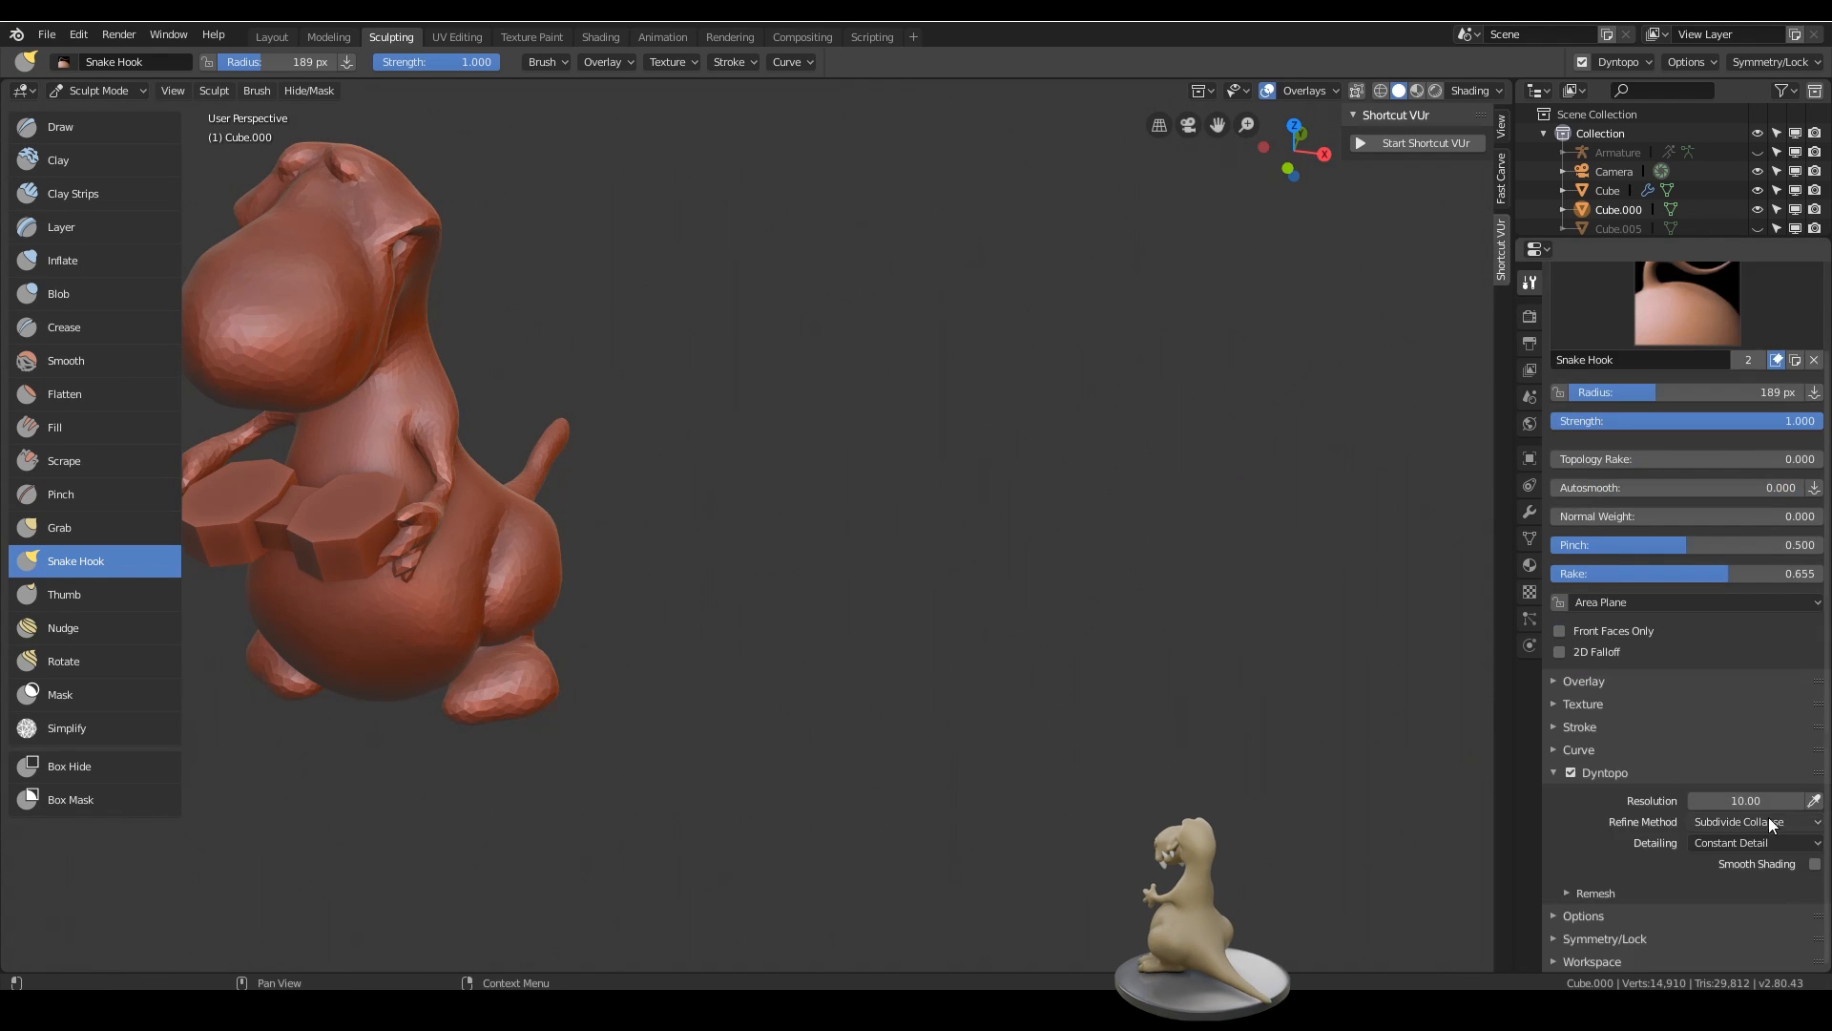
pyautogui.click(1567, 894)
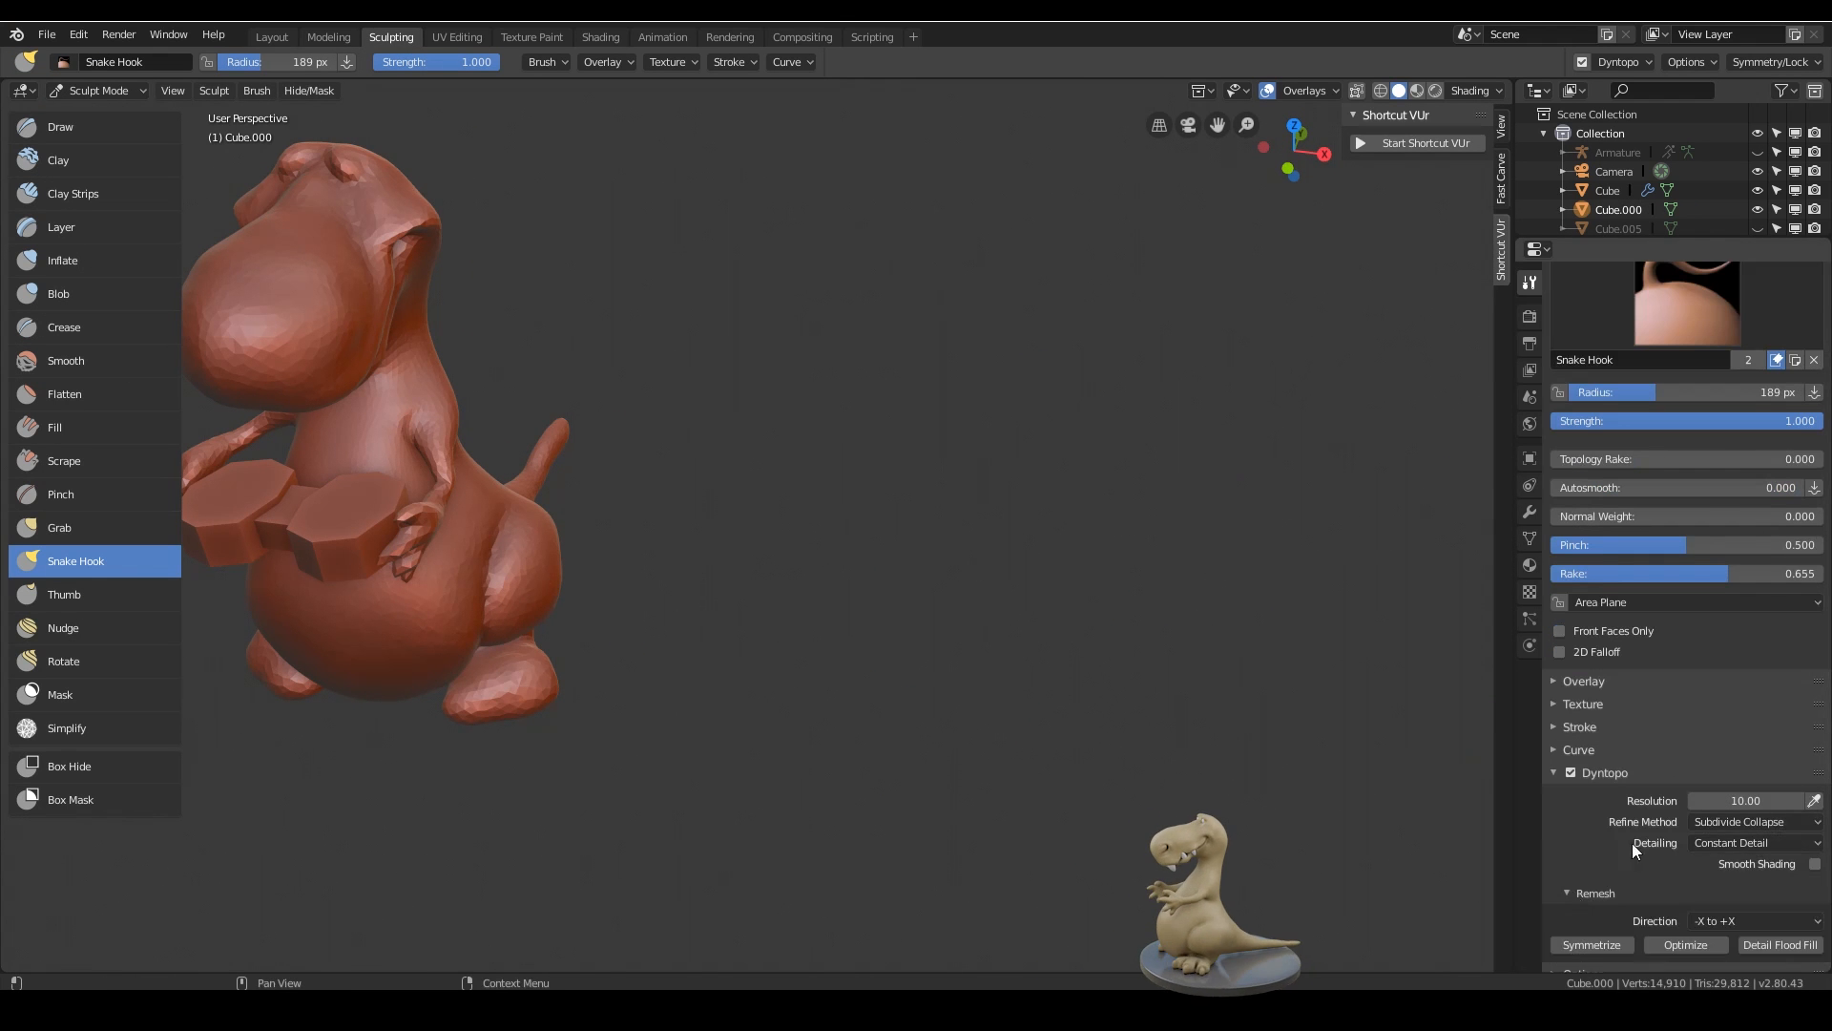
pyautogui.scroll(-2, 1645, 826)
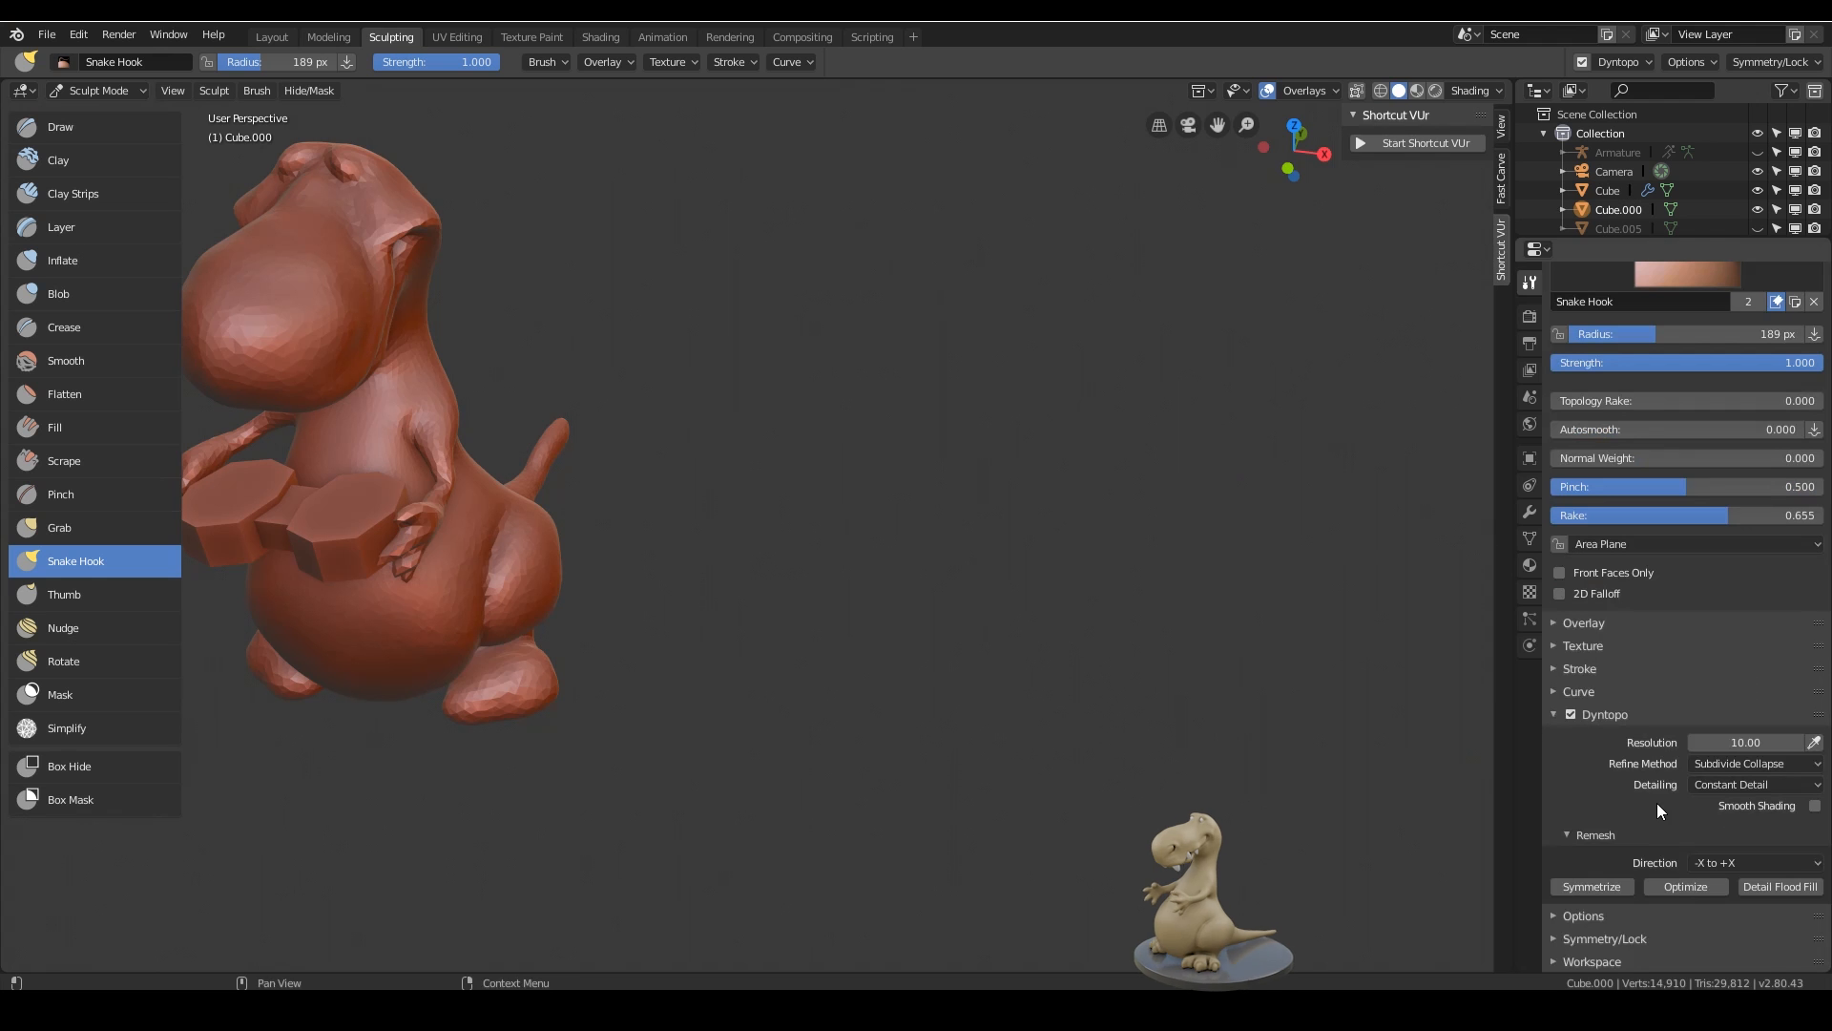
pyautogui.click(1743, 863)
pyautogui.click(1731, 822)
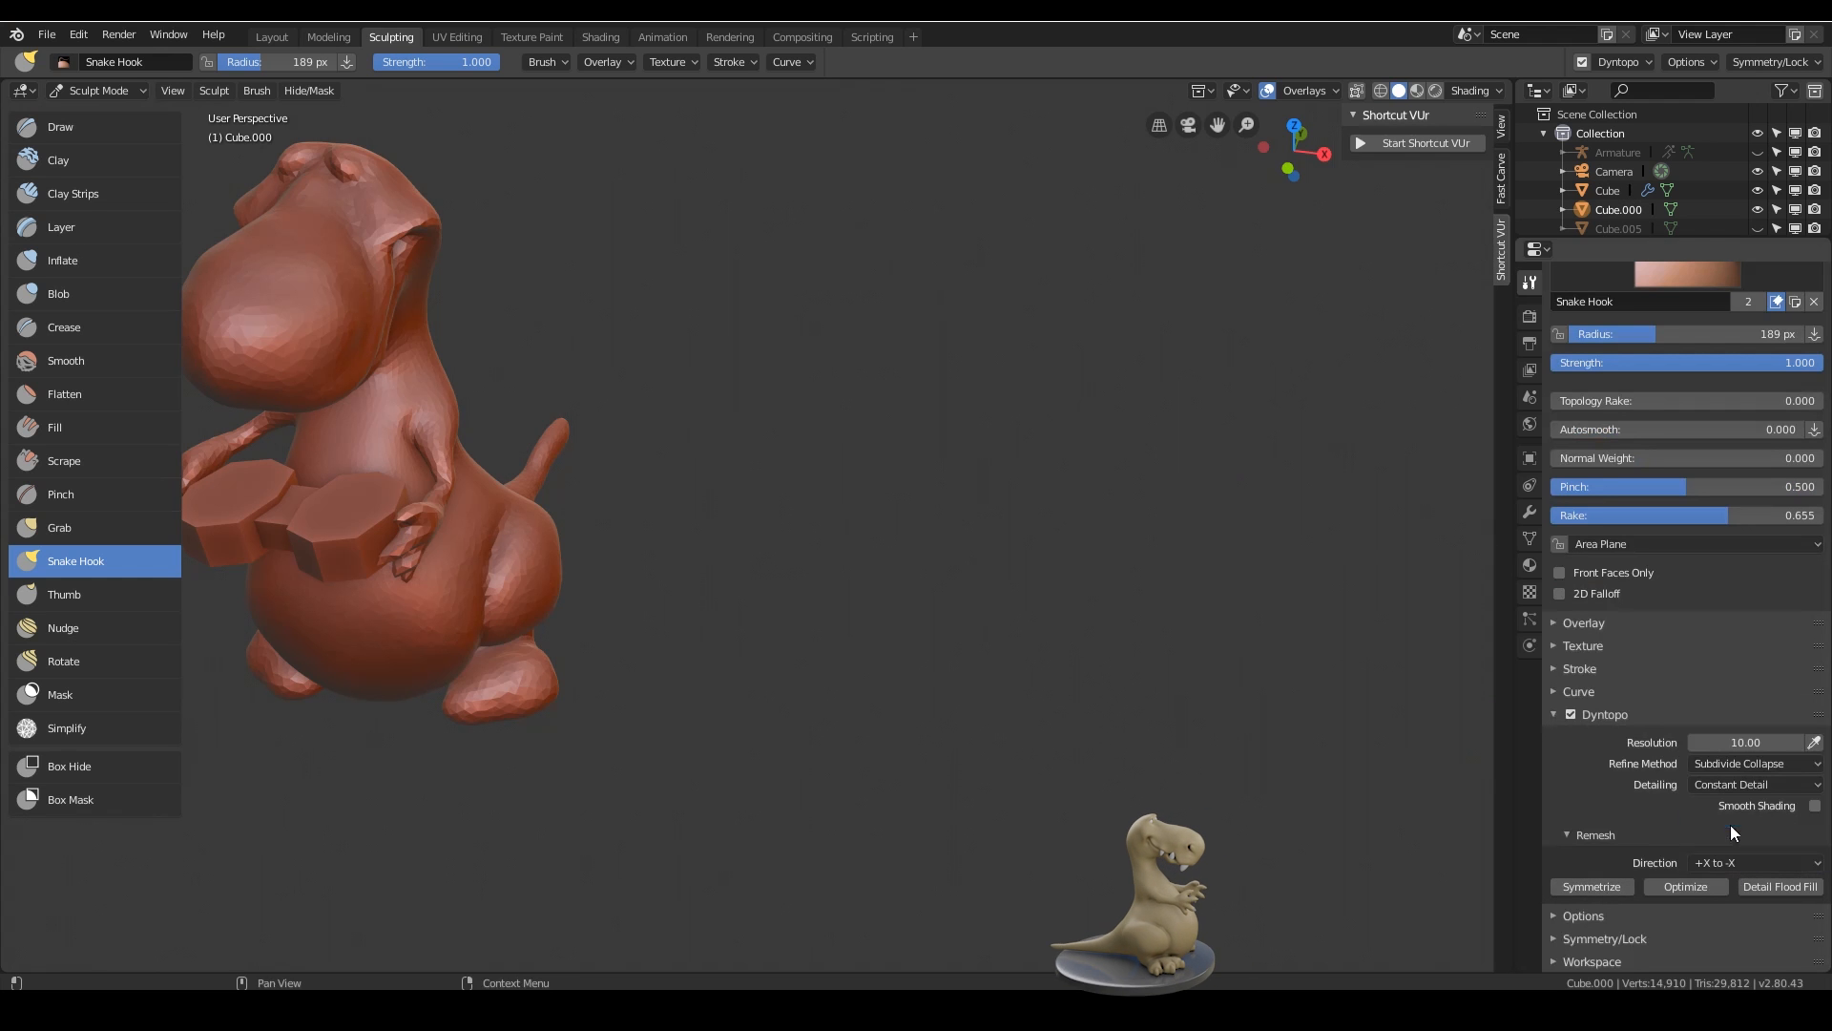
pyautogui.click(1573, 887)
# - Reshape the shoulder and armpit where the left arm joins the body using the Snake Hook and Inflate brushes
pyautogui.moveTo(661, 605); pyautogui.dragTo(803, 514, button='middle')
pyautogui.scroll(-2, 803, 513)
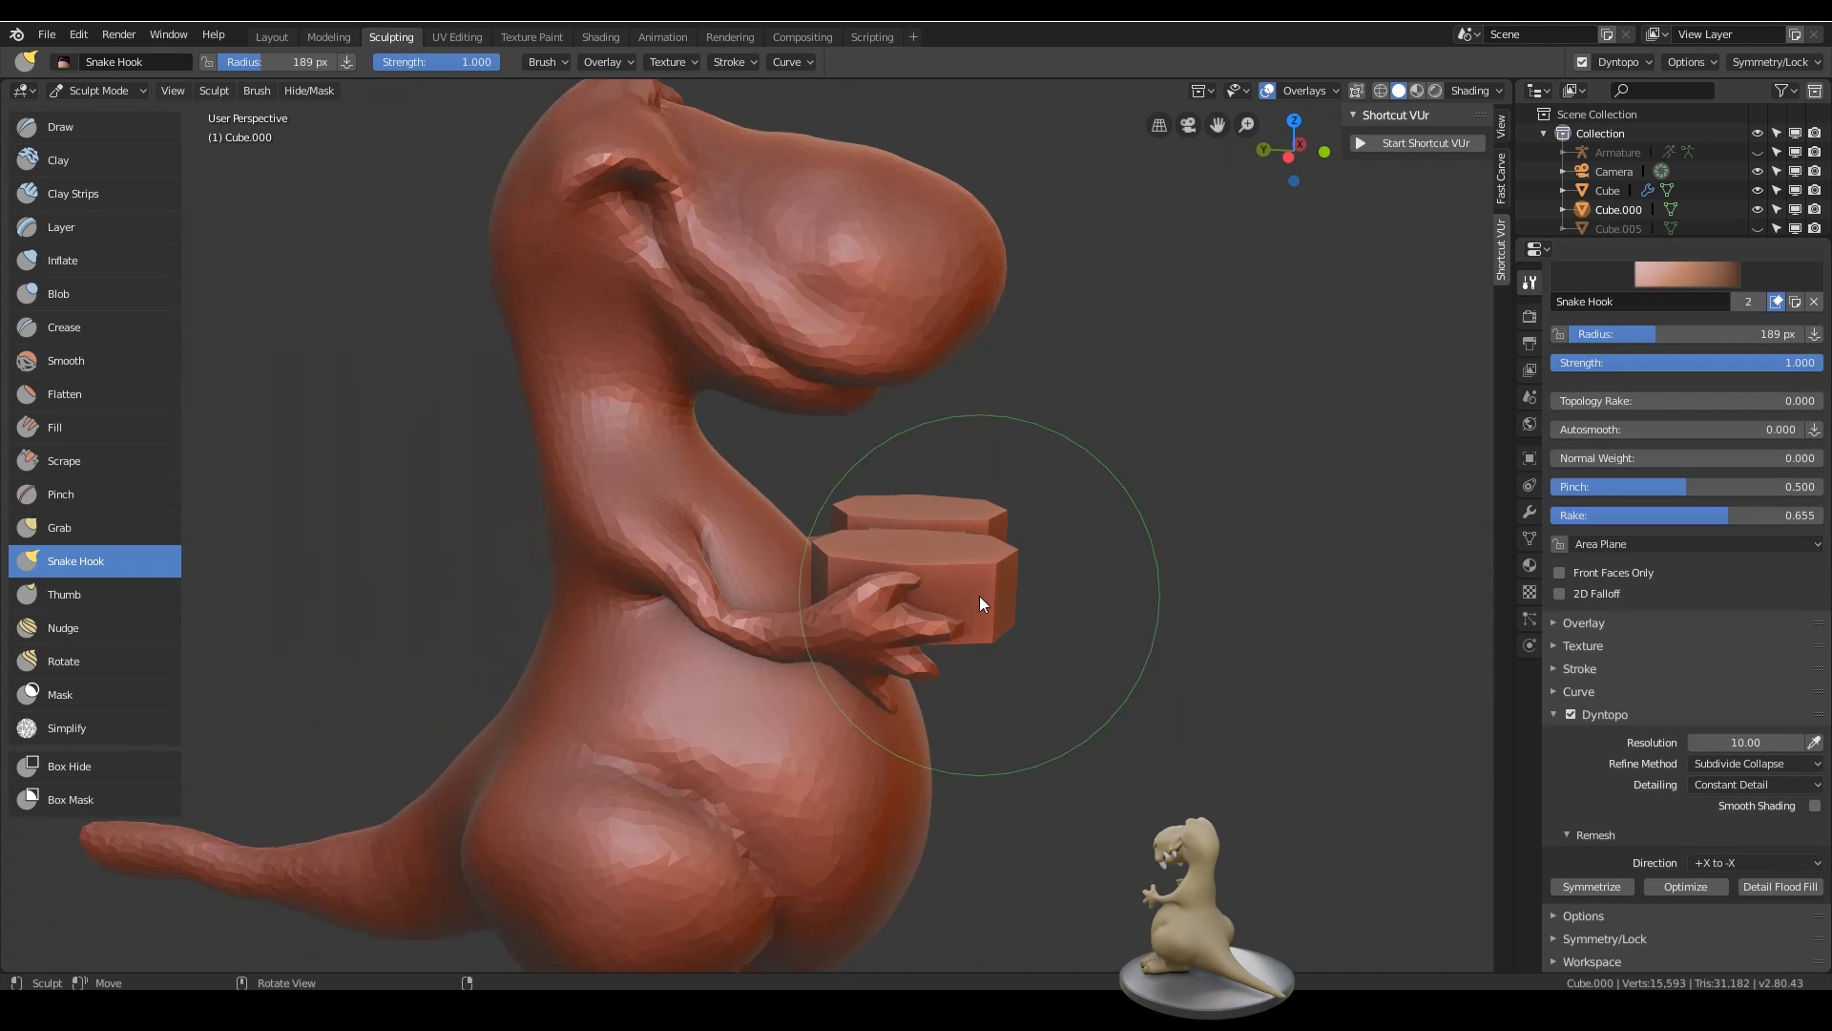
pyautogui.scroll(-5, 980, 596)
pyautogui.moveTo(1079, 622)
pyautogui.mouseDown(button='middle')
pyautogui.moveTo(878, 627)
pyautogui.moveTo(911, 630)
pyautogui.mouseUp(button='middle')
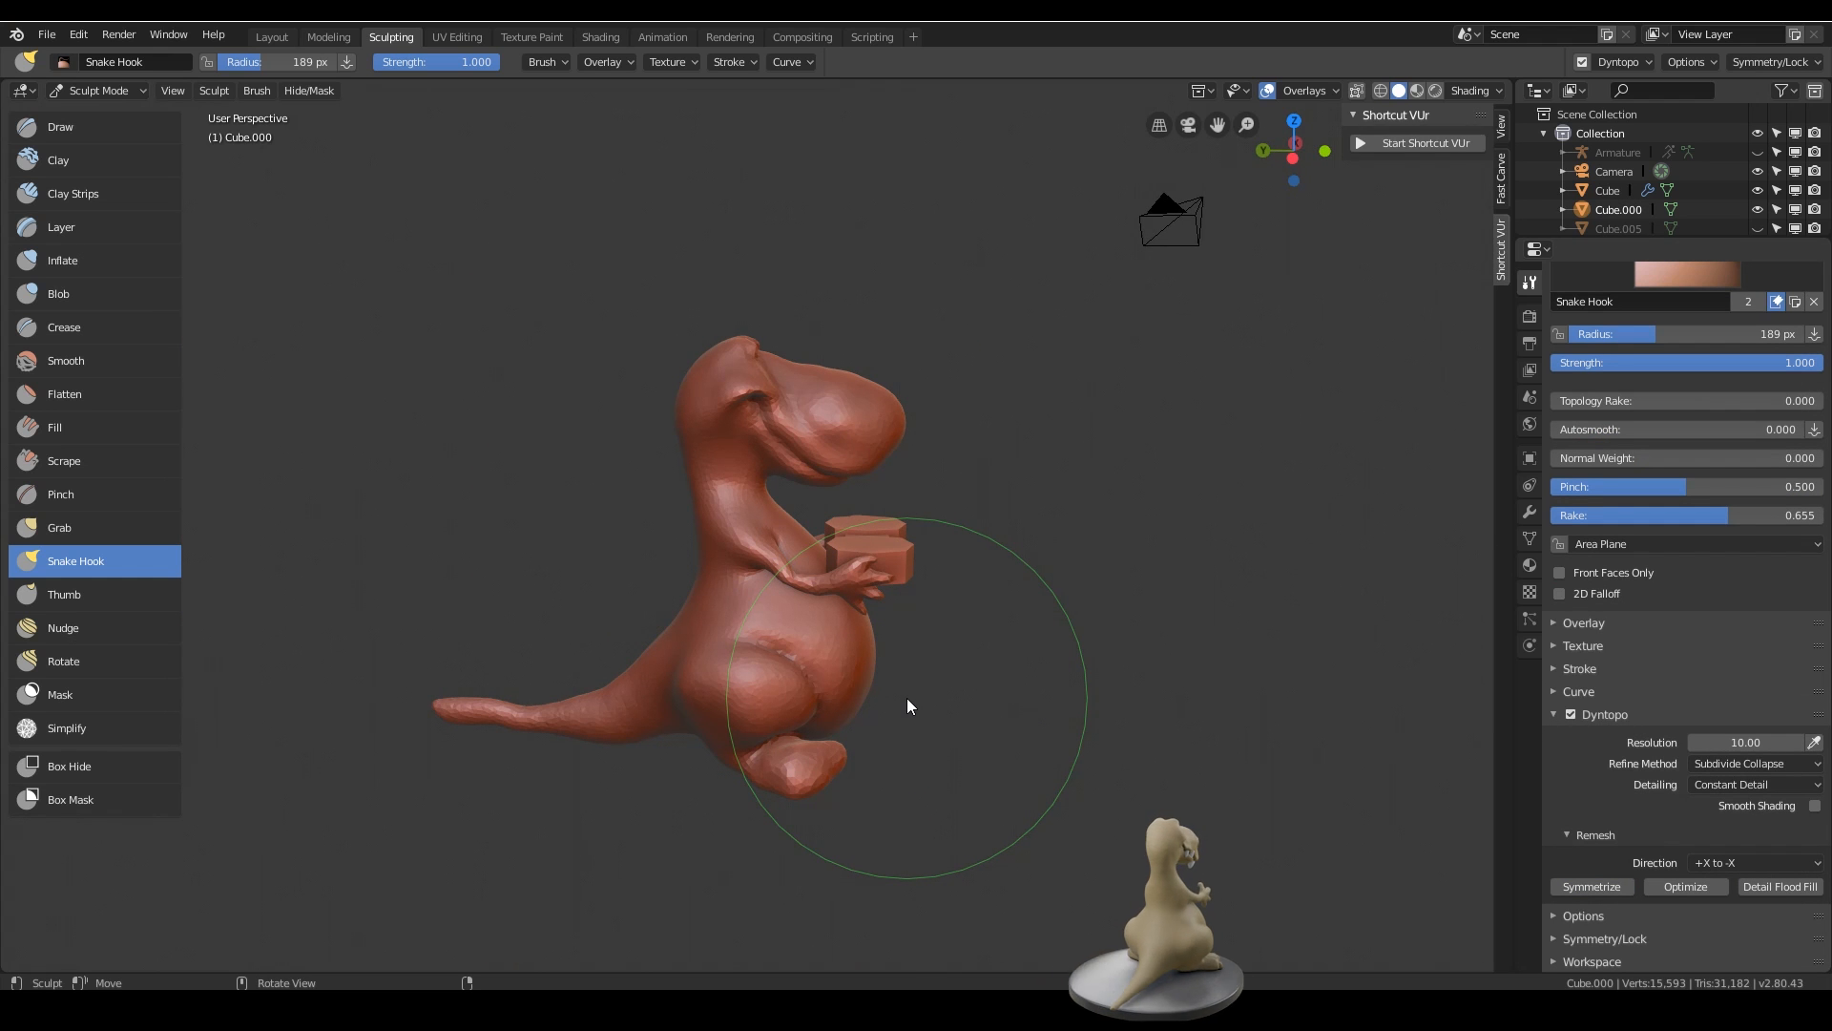
pyautogui.moveTo(1050, 635); pyautogui.dragTo(356, 460, button='middle')
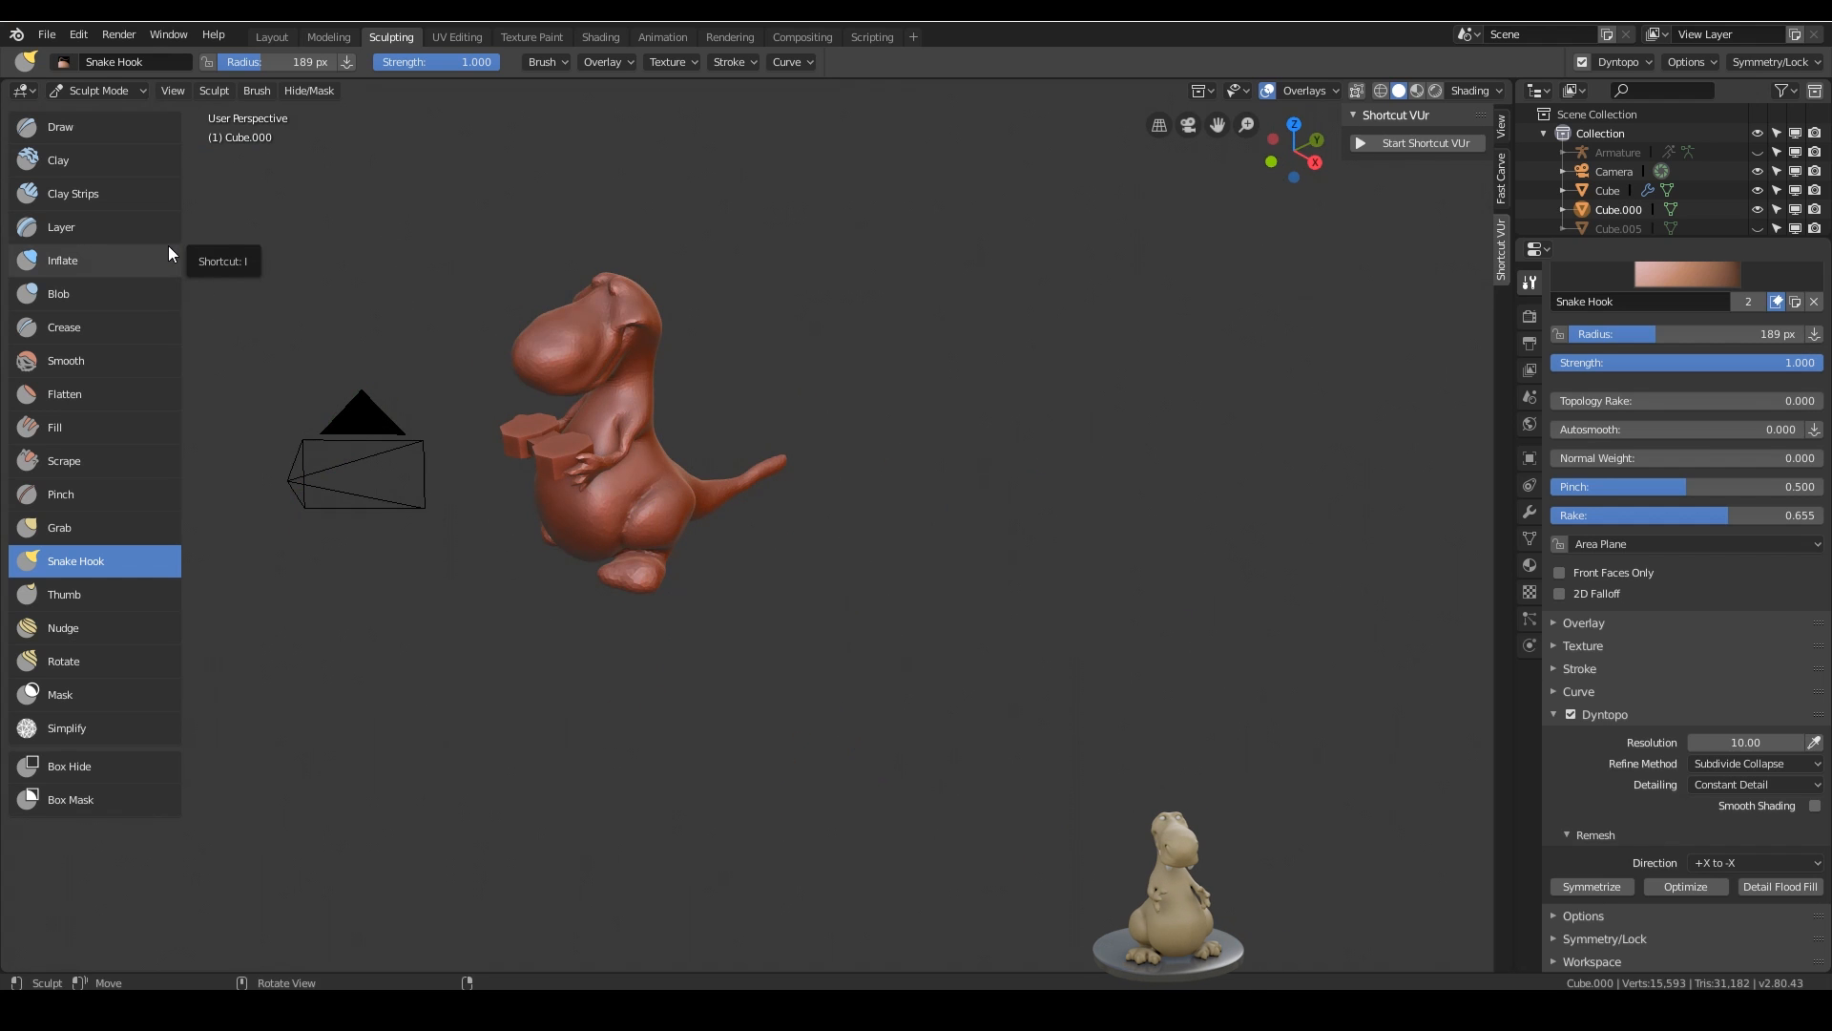
pyautogui.moveTo(737, 534); pyautogui.dragTo(838, 512, button='middle')
pyautogui.scroll(8, 838, 512)
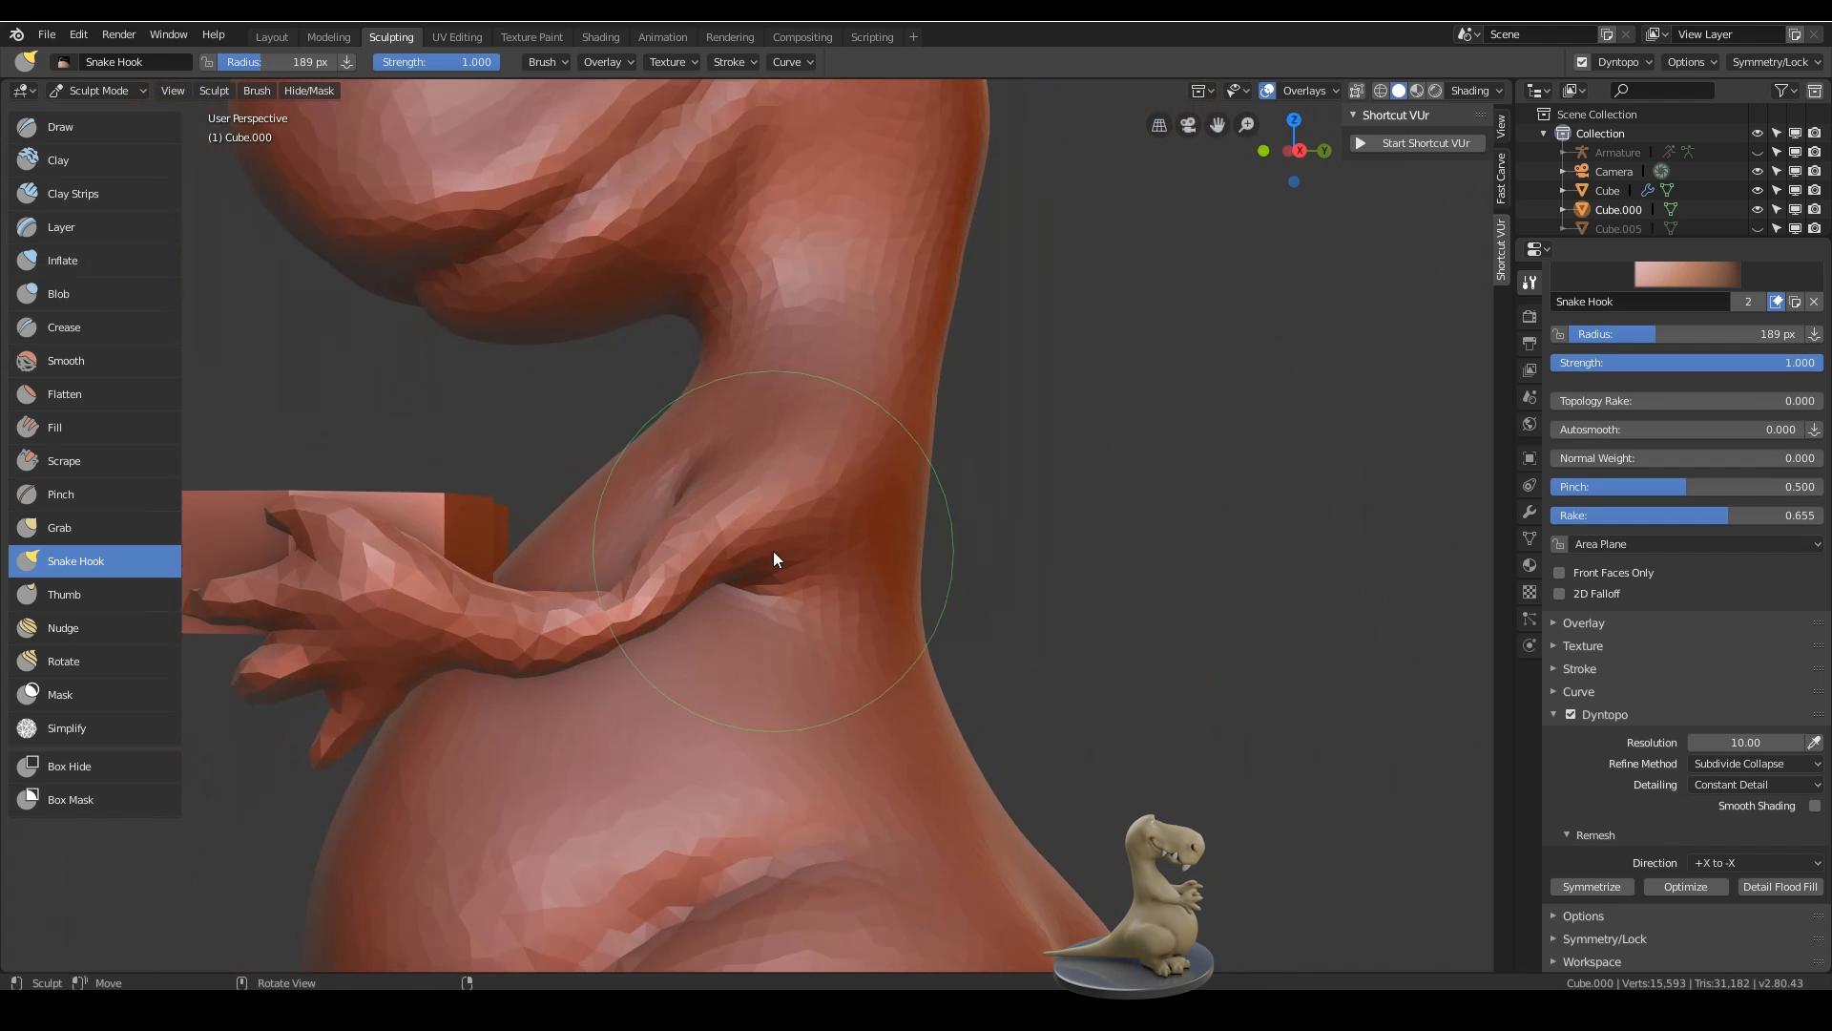
pyautogui.moveTo(773, 559)
pyautogui.mouseDown()
pyautogui.moveTo(840, 563)
pyautogui.moveTo(726, 604)
pyautogui.mouseUp()
pyautogui.press('i')
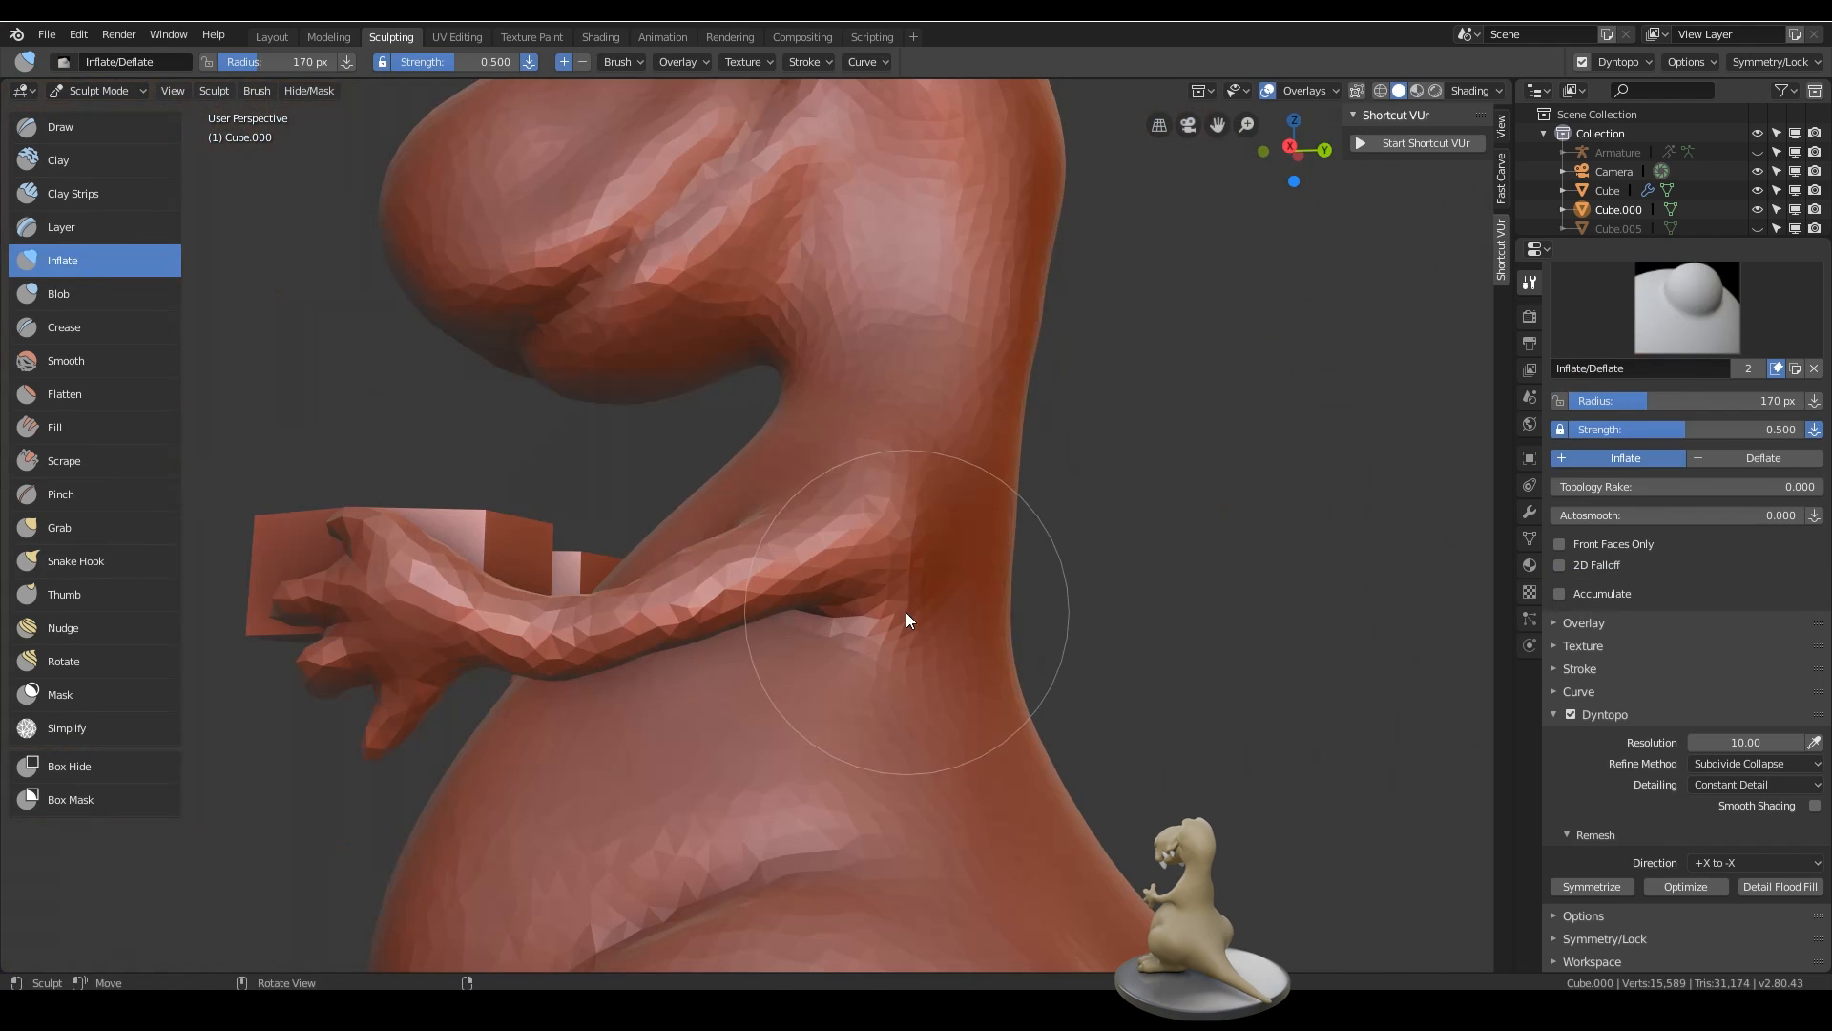
pyautogui.press('k')
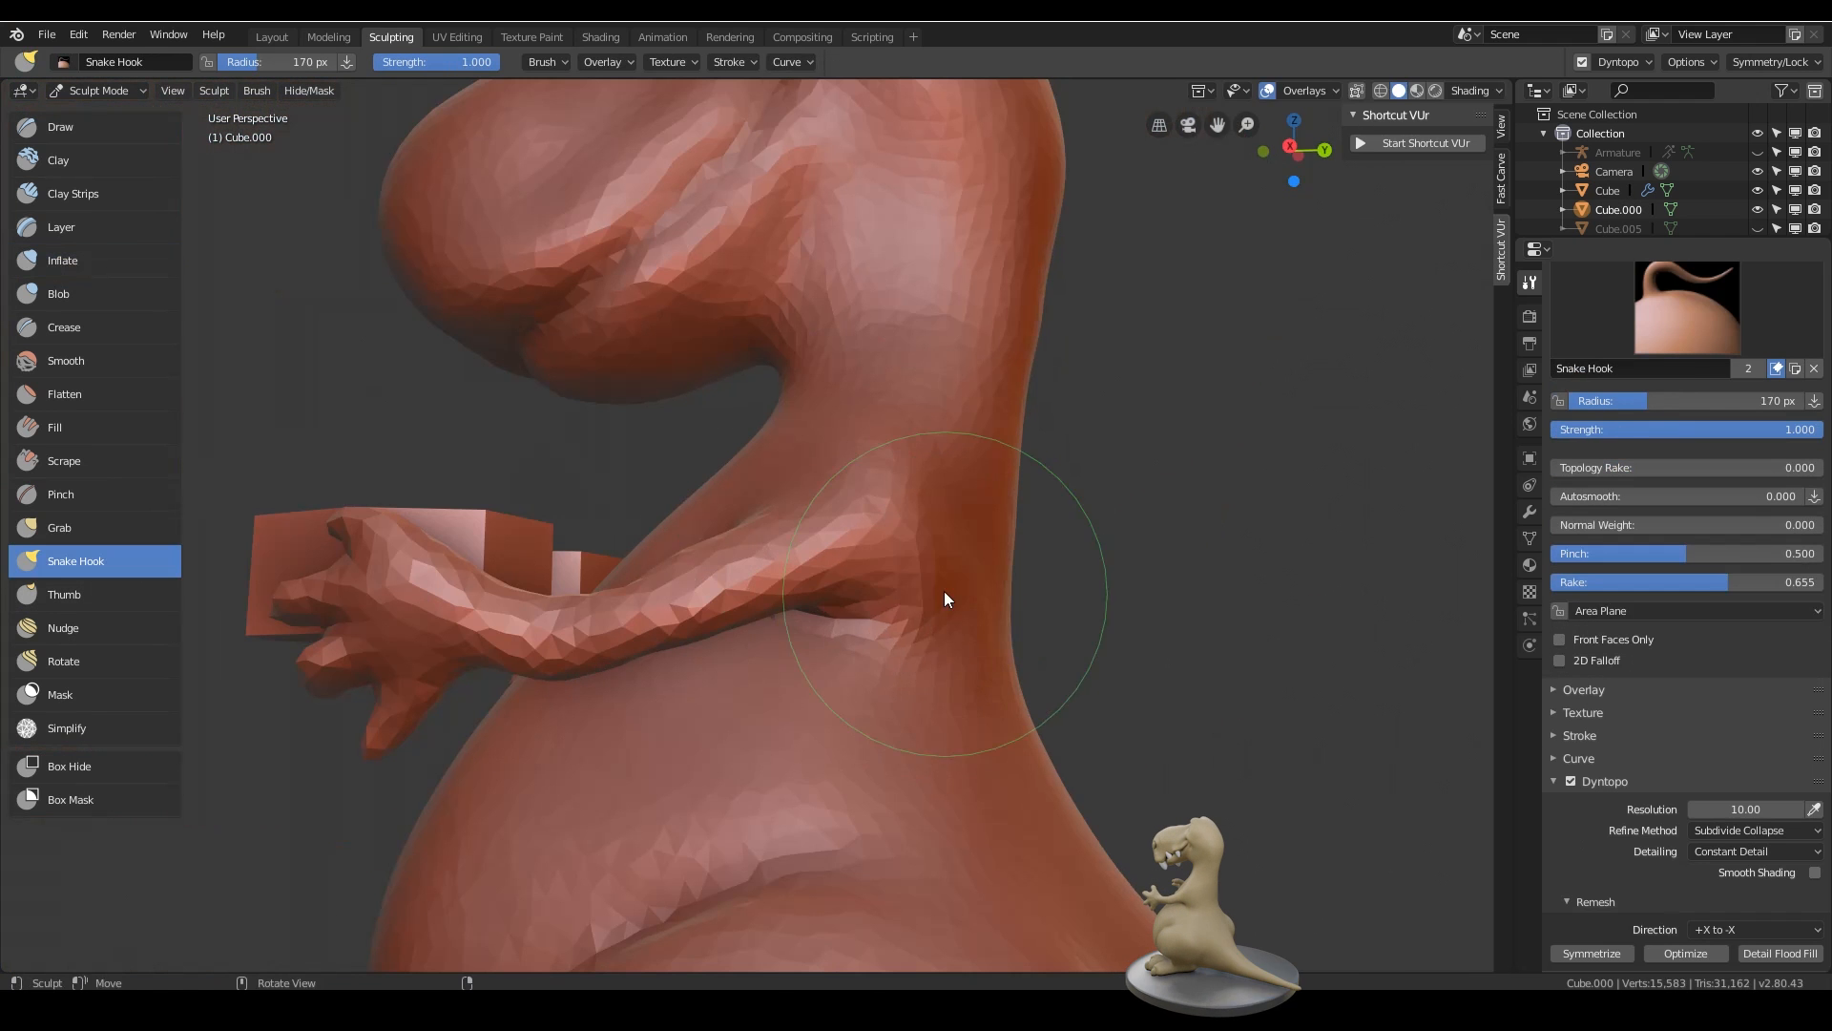
# - Enlarge the Snake Hook brush to a 249 px radius and reposition the hand around the block
pyautogui.moveTo(993, 570)
pyautogui.mouseDown(button='middle')
pyautogui.moveTo(949, 536)
pyautogui.moveTo(902, 588)
pyautogui.moveTo(859, 529)
pyautogui.mouseUp(button='middle')
pyautogui.press('f')
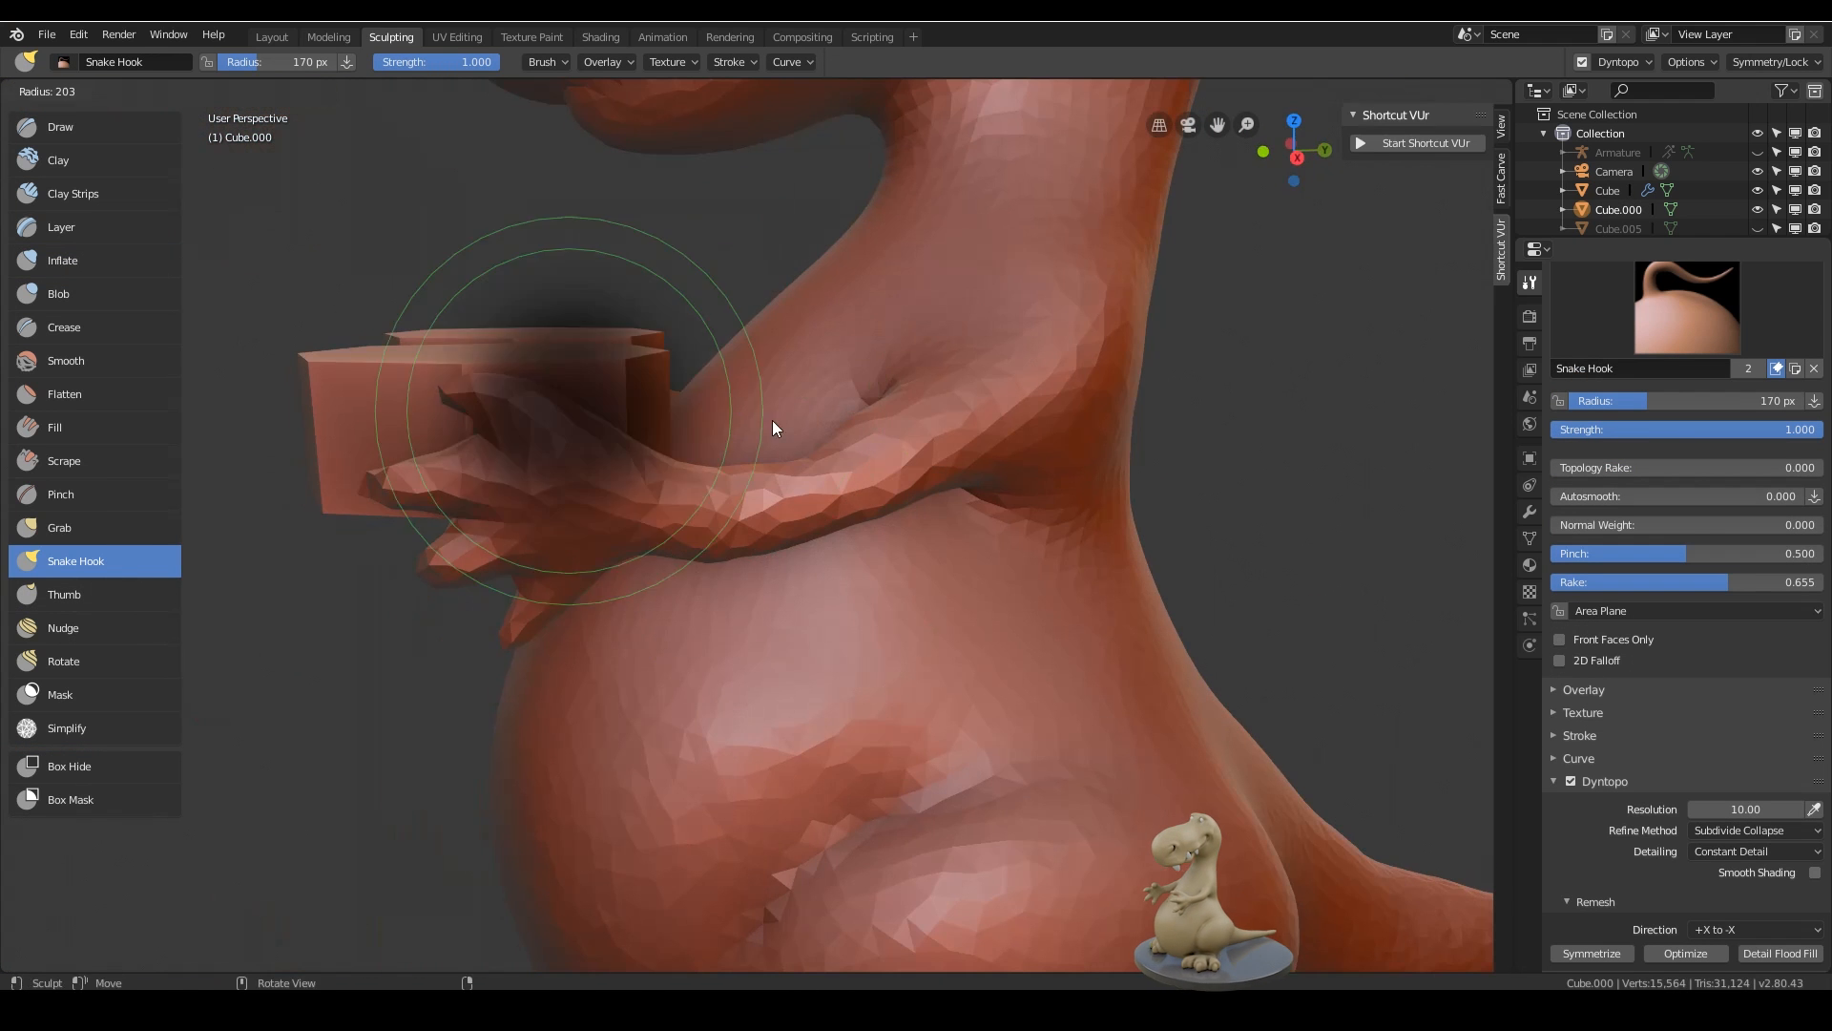
pyautogui.click(809, 412)
pyautogui.moveTo(535, 668); pyautogui.dragTo(726, 610, button='middle')
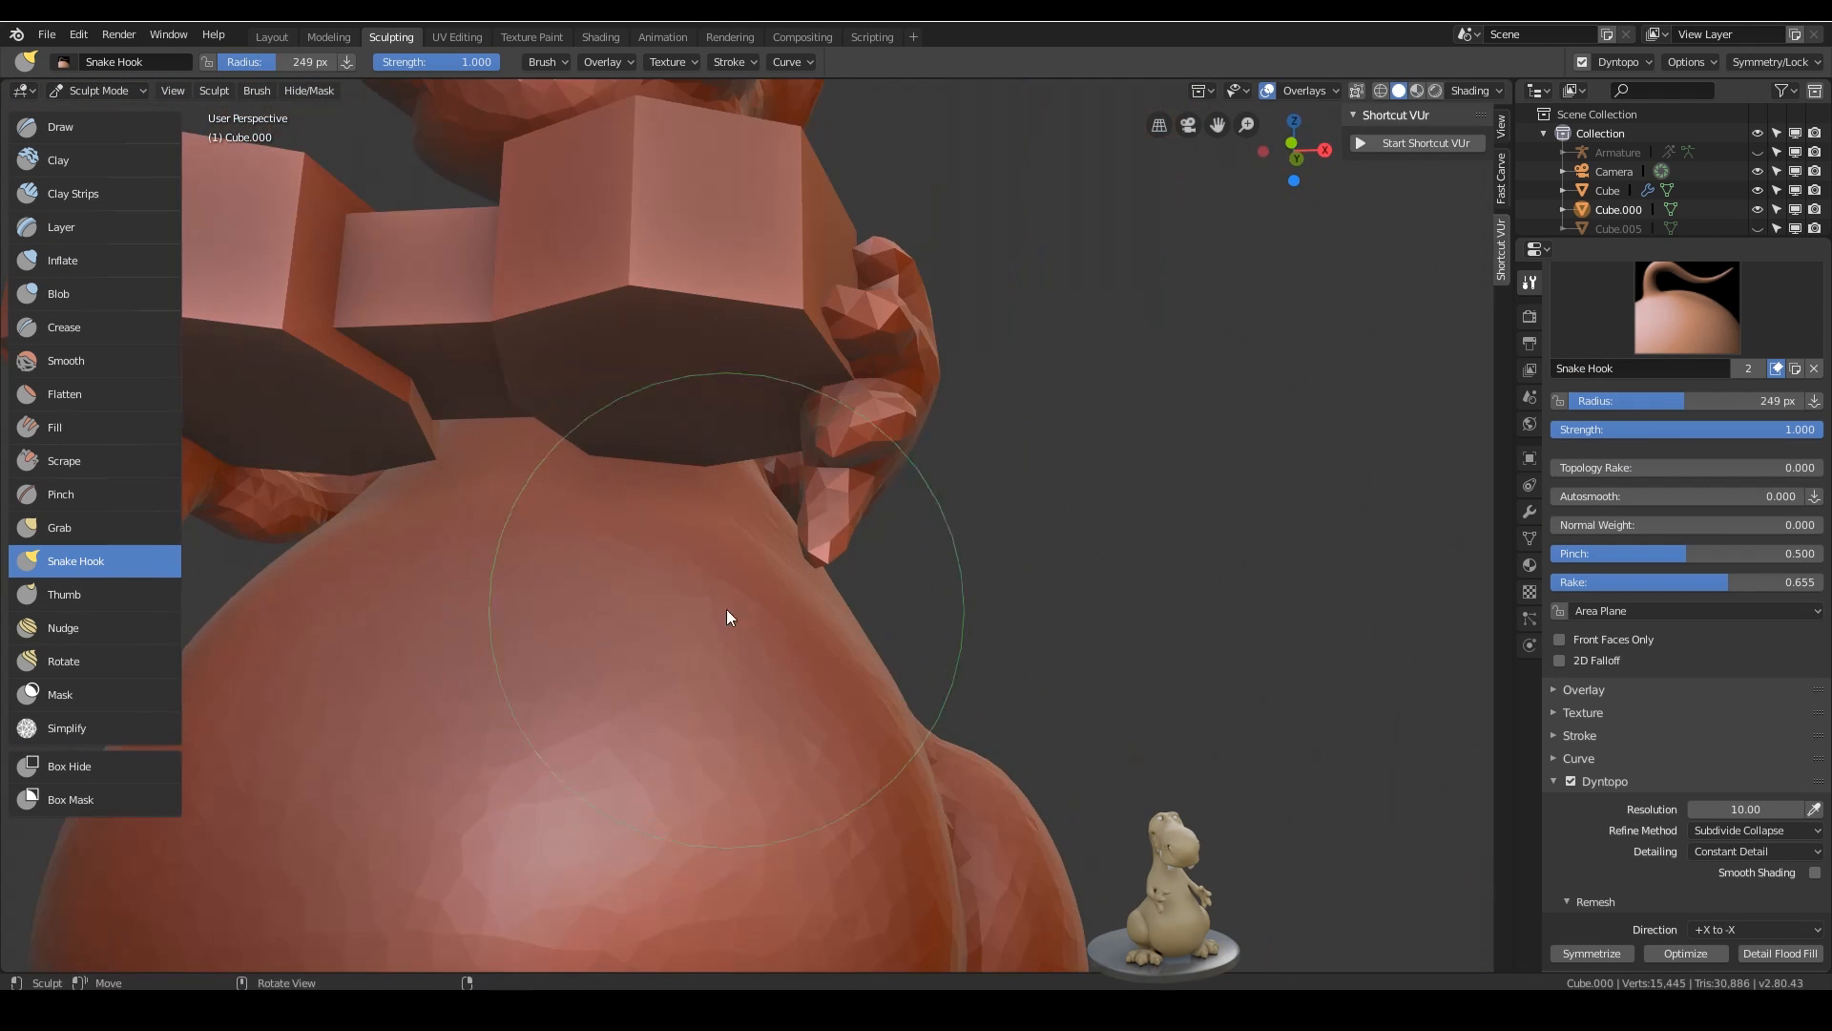
pyautogui.scroll(-4, 726, 610)
pyautogui.moveTo(840, 630); pyautogui.dragTo(716, 659, button='middle')
pyautogui.scroll(-2, 949, 567)
pyautogui.moveTo(948, 567)
pyautogui.mouseDown(button='middle')
pyautogui.moveTo(953, 477)
pyautogui.moveTo(982, 761)
pyautogui.moveTo(945, 524)
pyautogui.moveTo(924, 707)
pyautogui.moveTo(897, 656)
pyautogui.moveTo(1037, 616)
pyautogui.moveTo(1035, 585)
pyautogui.mouseUp(button='middle')
pyautogui.scroll(5, 980, 627)
pyautogui.scroll(-5, 945, 524)
# - Return to the Layout workspace, then move and rotate the mirrored block to fit between the hands
pyautogui.click(271, 38)
pyautogui.click(809, 448)
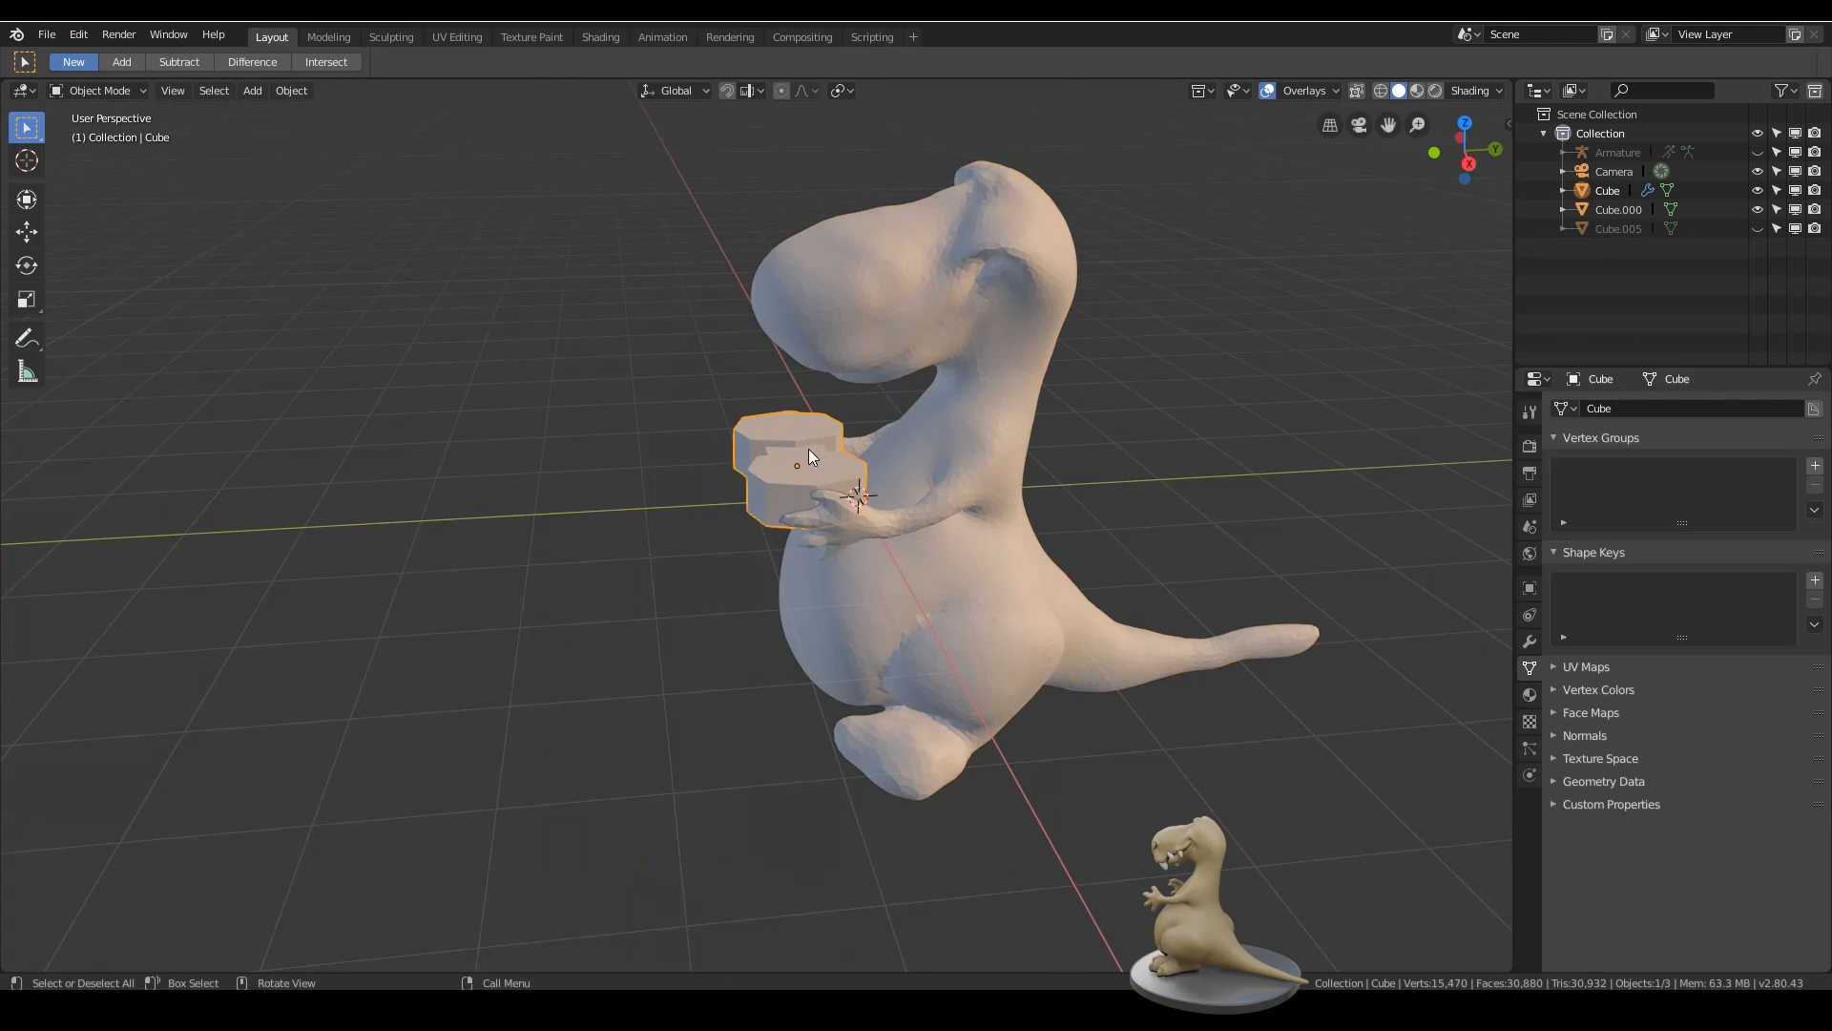
pyautogui.press('g')
pyautogui.click(817, 474)
pyautogui.press('r')
pyautogui.click(914, 471)
# - Rotate the mirrored block around the X axis and select the dinosaur mesh
pyautogui.moveTo(913, 472); pyautogui.dragTo(844, 369, button='middle')
pyautogui.press('r')
pyautogui.press('x')
pyautogui.click(1091, 381)
pyautogui.click(843, 372)
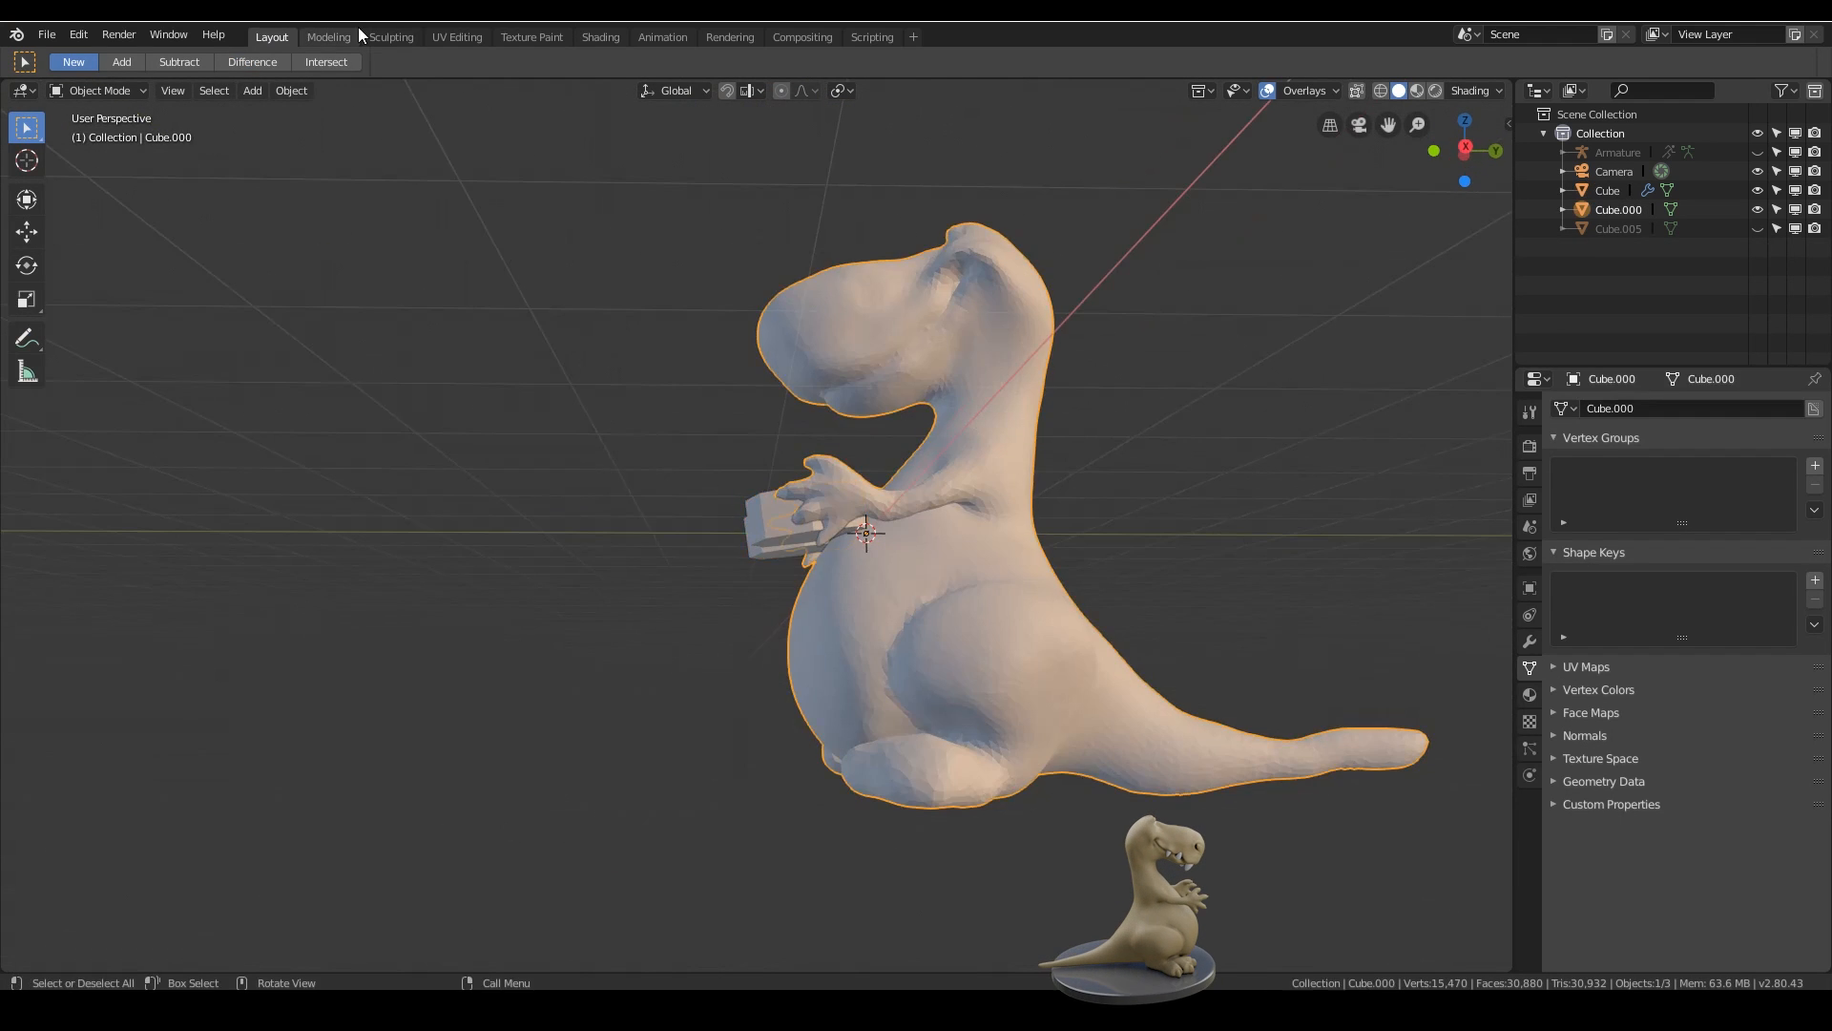
# - Switch to the Sculpting workspace and pull the left hand and wrist toward the block with the Snake Hook brush
pyautogui.click(386, 37)
pyautogui.moveTo(751, 499)
pyautogui.mouseDown(button='middle')
pyautogui.moveTo(580, 589)
pyautogui.moveTo(613, 573)
pyautogui.moveTo(619, 497)
pyautogui.moveTo(722, 458)
pyautogui.moveTo(641, 502)
pyautogui.moveTo(771, 679)
pyautogui.moveTo(913, 700)
pyautogui.moveTo(909, 672)
pyautogui.moveTo(1056, 569)
pyautogui.moveTo(976, 557)
pyautogui.moveTo(1005, 603)
pyautogui.moveTo(1019, 712)
pyautogui.moveTo(948, 702)
pyautogui.moveTo(988, 688)
pyautogui.mouseUp(button='middle')
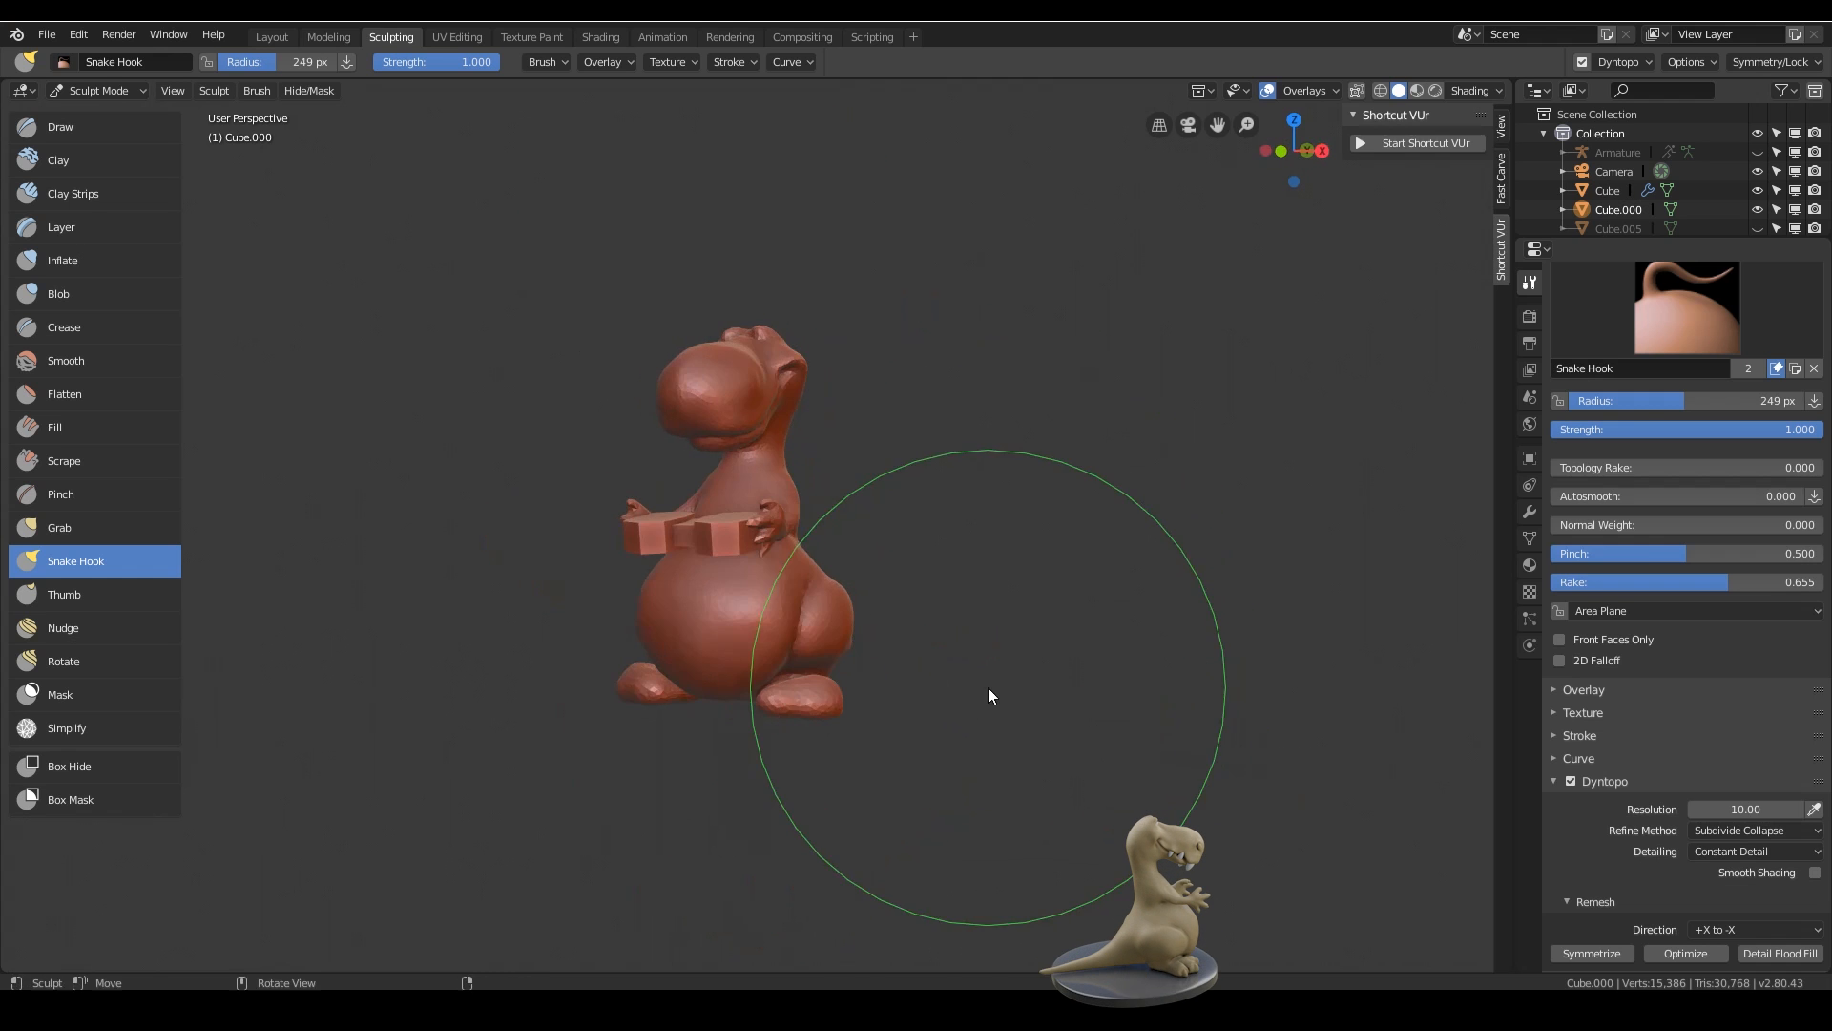
pyautogui.scroll(3, 988, 687)
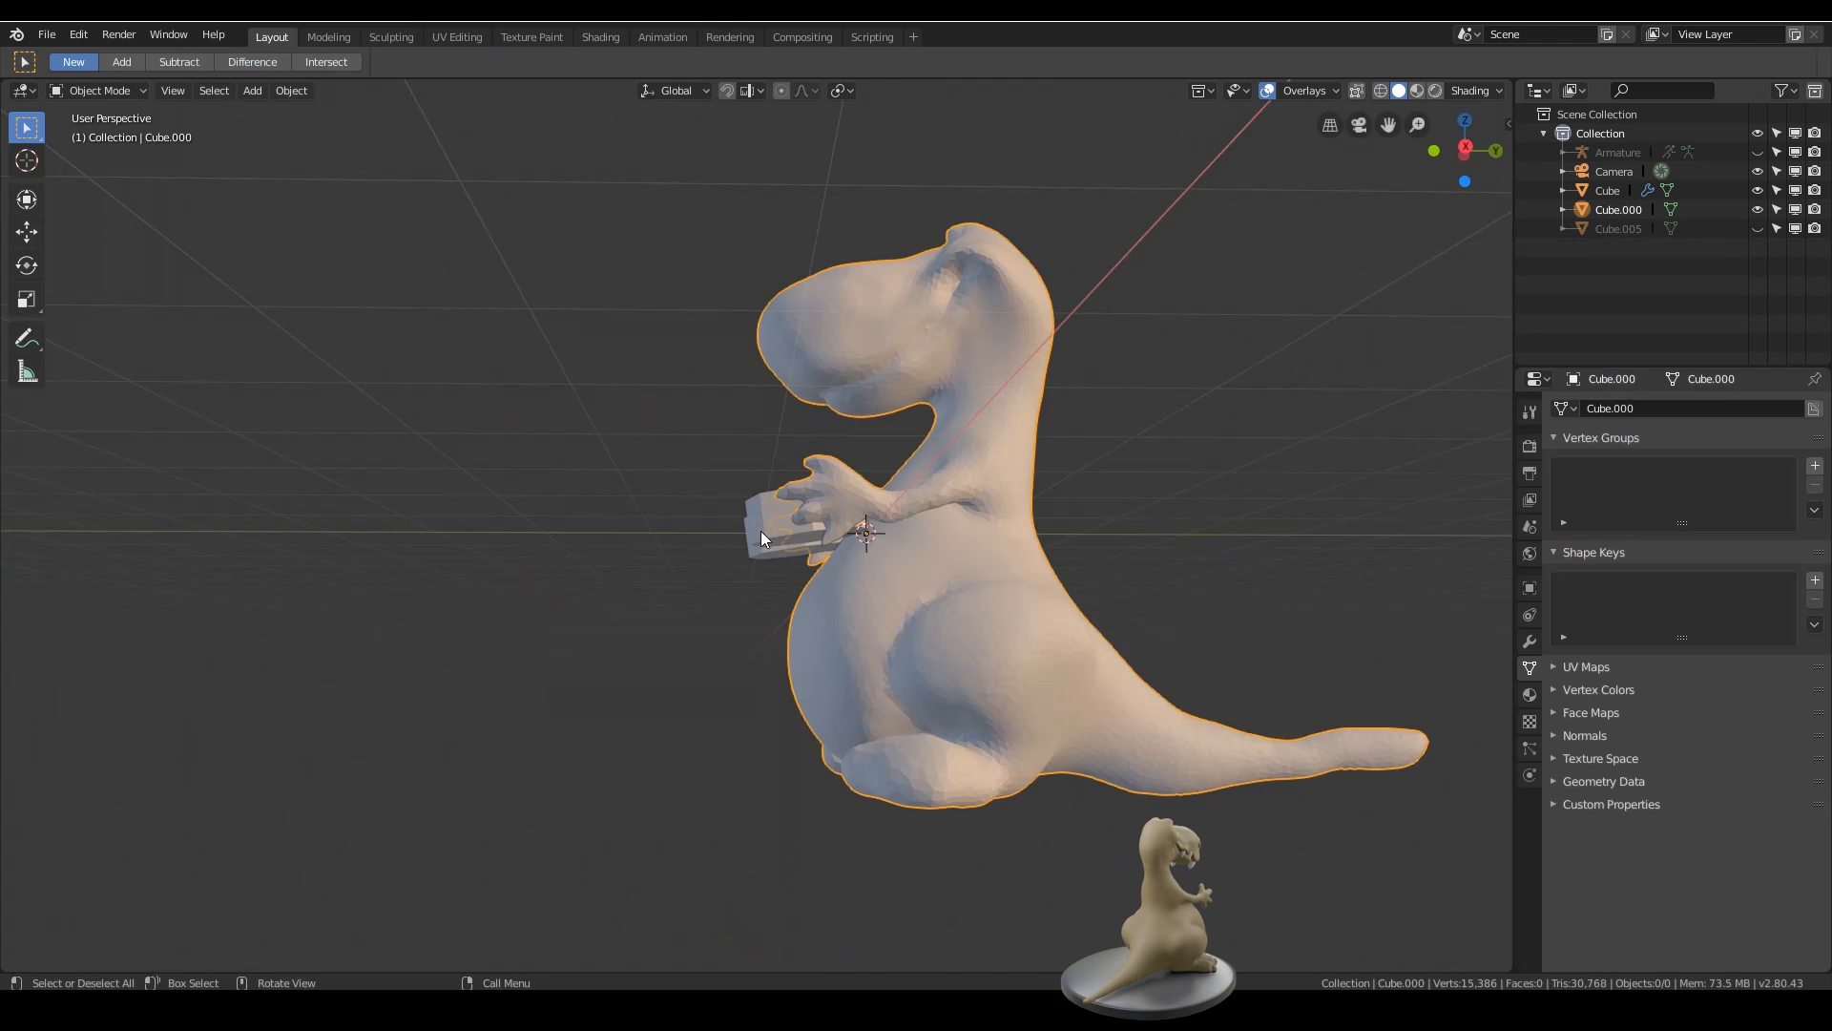
pyautogui.moveTo(759, 531)
pyautogui.mouseDown(button='middle')
pyautogui.moveTo(1017, 479)
pyautogui.moveTo(1076, 400)
pyautogui.moveTo(908, 477)
pyautogui.mouseUp(button='middle')
pyautogui.scroll(3, 1032, 475)
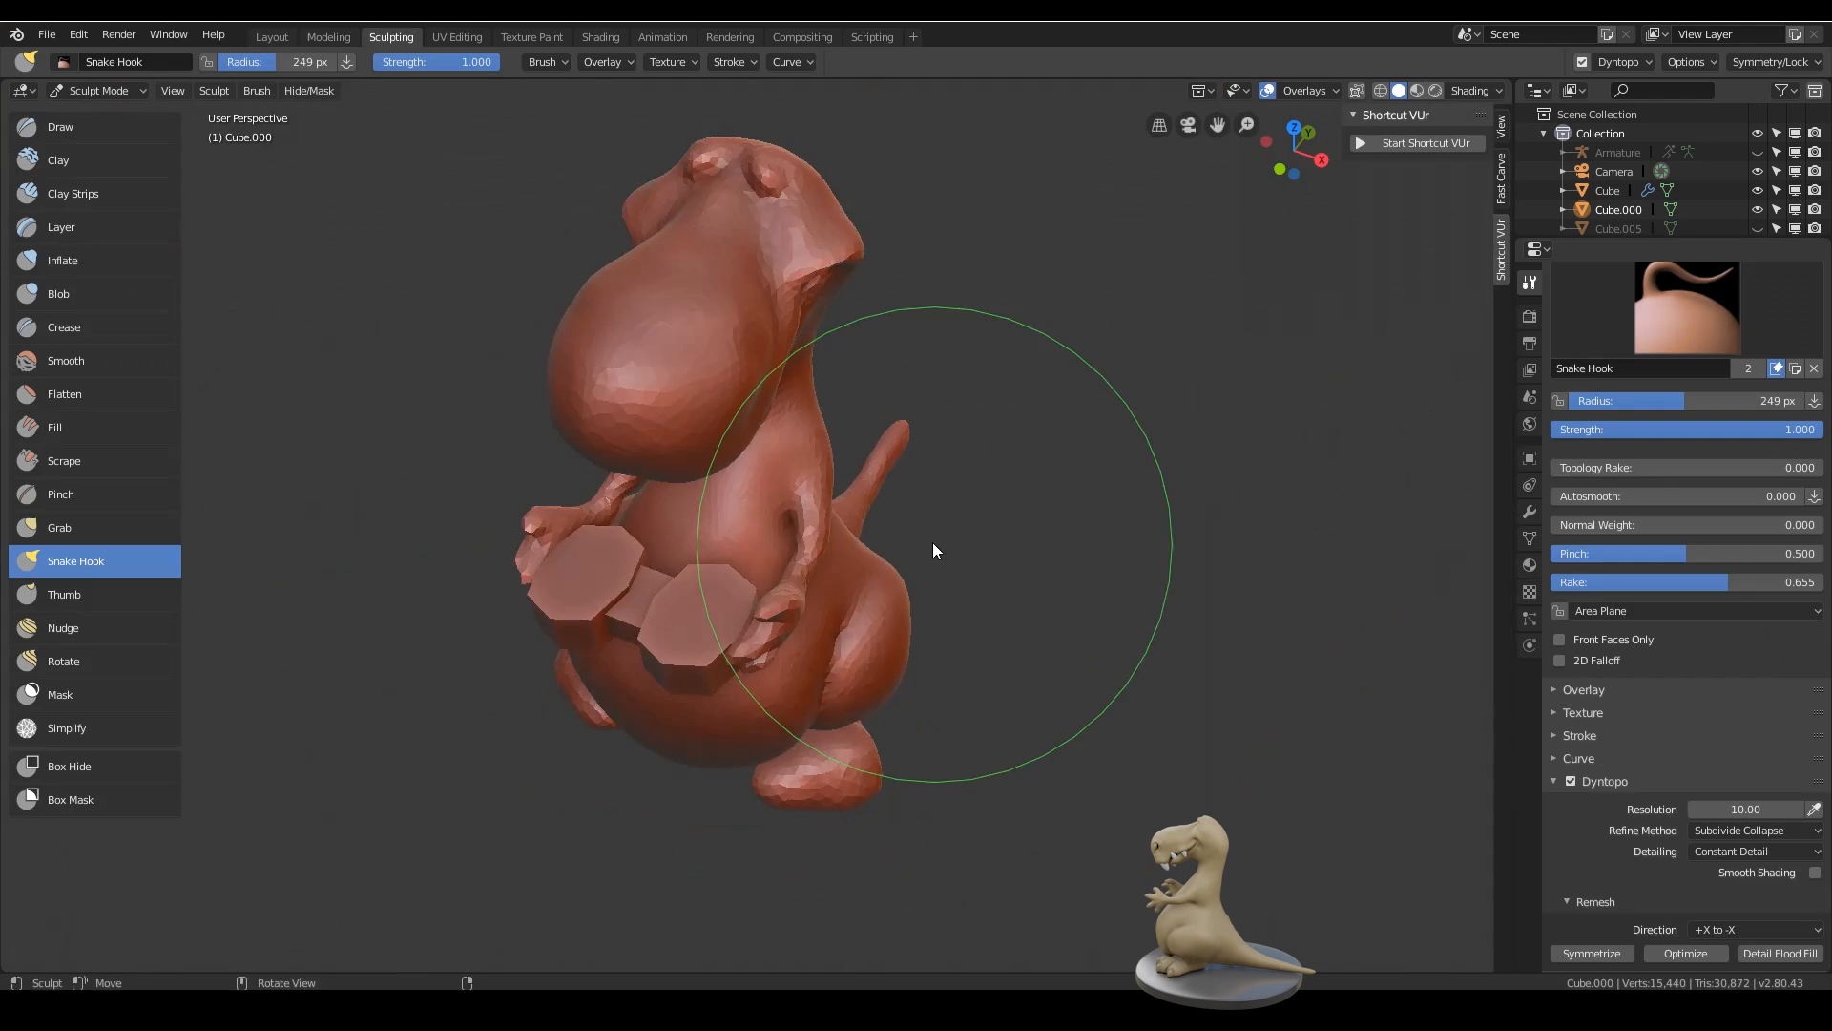
pyautogui.keyDown('shift'); pyautogui.moveTo(933, 544); pyautogui.dragTo(951, 466, button='middle'); pyautogui.keyUp('shift')
pyautogui.scroll(6, 950, 467)
pyautogui.moveTo(951, 477); pyautogui.dragTo(937, 530)
pyautogui.moveTo(938, 515); pyautogui.dragTo(916, 468, button='middle')
pyautogui.scroll(1, 916, 467)
pyautogui.moveTo(916, 468); pyautogui.dragTo(941, 466)
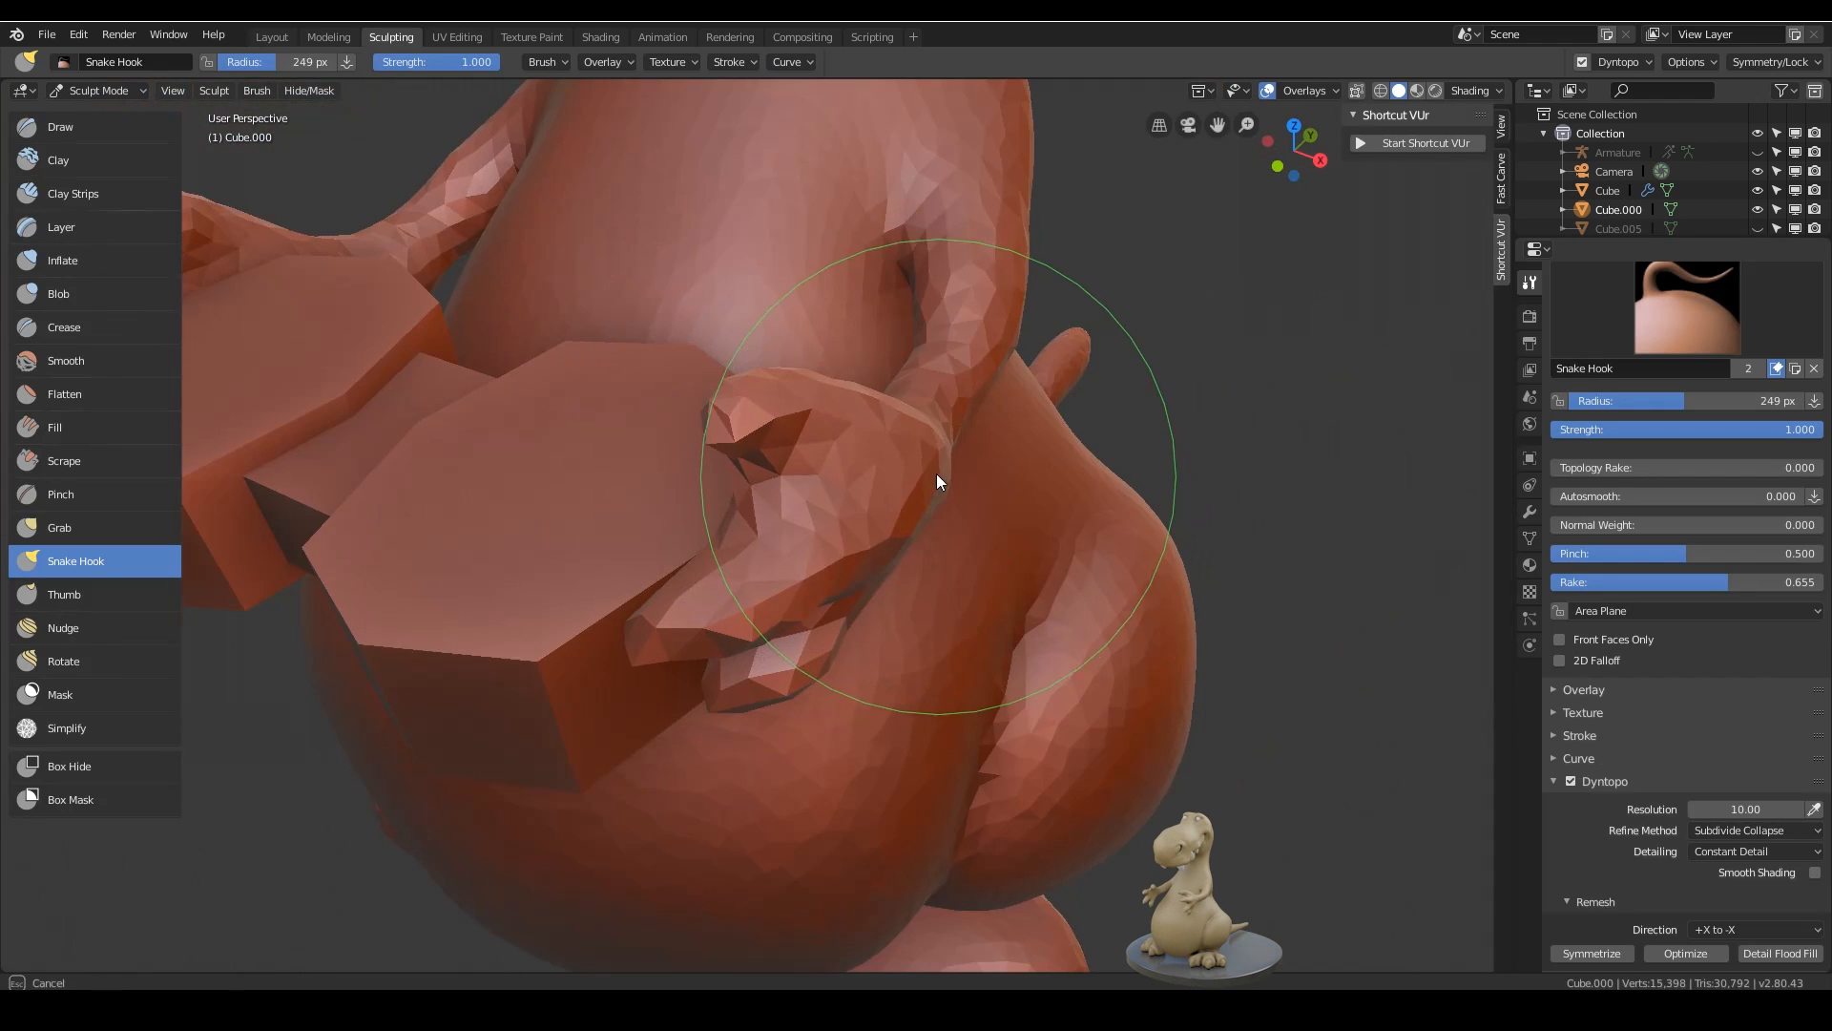
# - Adjust the left hand's fingers and wrist around the side of the block using Snake Hook strokes
pyautogui.moveTo(887, 473); pyautogui.dragTo(974, 477, button='middle')
pyautogui.moveTo(747, 485); pyautogui.dragTo(759, 477)
pyautogui.moveTo(840, 477); pyautogui.dragTo(988, 487, button='middle')
pyautogui.moveTo(973, 472); pyautogui.dragTo(936, 467)
pyautogui.moveTo(936, 467)
pyautogui.mouseDown(button='middle')
pyautogui.moveTo(823, 488)
pyautogui.moveTo(960, 483)
pyautogui.moveTo(725, 444)
pyautogui.moveTo(800, 412)
pyautogui.mouseUp(button='middle')
pyautogui.moveTo(796, 411); pyautogui.dragTo(746, 418)
# - Set the Snake Hook radius to 255 px and bend the left hand's fingers to grip the block
pyautogui.moveTo(746, 418)
pyautogui.mouseDown(button='middle')
pyautogui.moveTo(632, 443)
pyautogui.moveTo(743, 345)
pyautogui.mouseUp(button='middle')
pyautogui.press('f')
pyautogui.click(555, 439)
pyautogui.scroll(5, 742, 346)
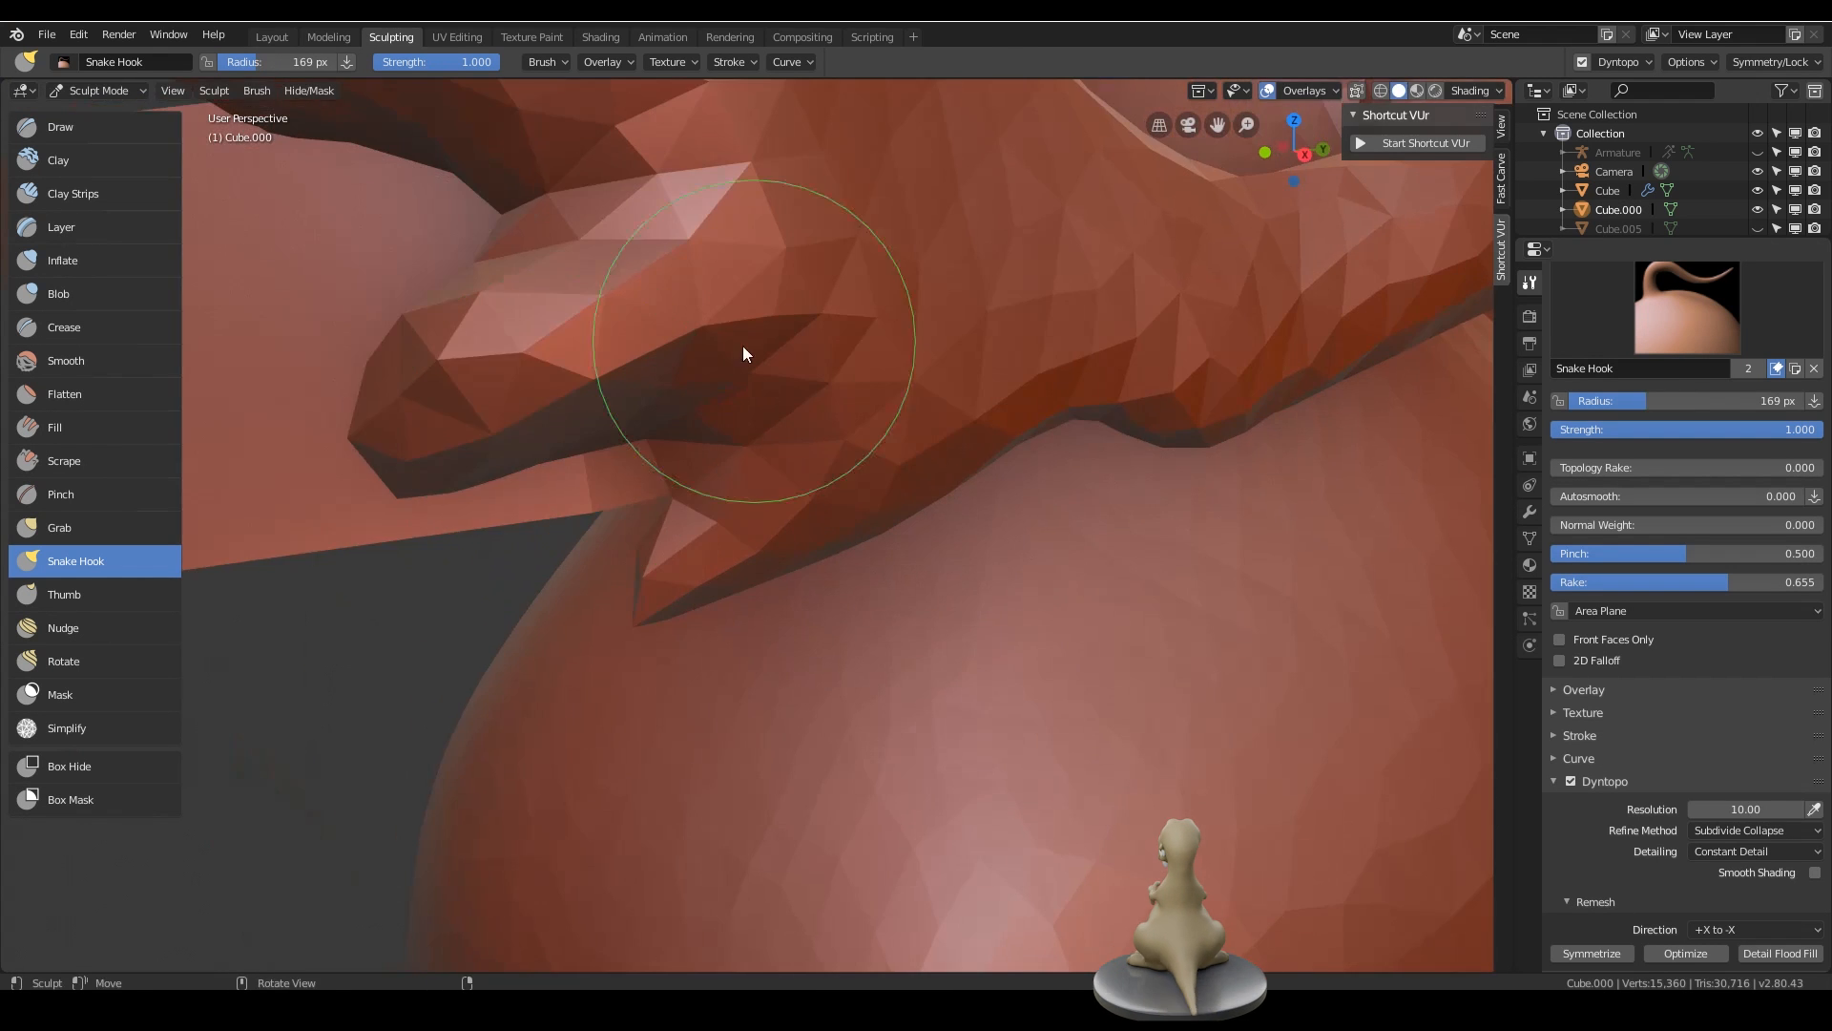
pyautogui.press('f')
pyautogui.click(660, 392)
pyautogui.scroll(-4, 660, 392)
pyautogui.moveTo(660, 392); pyautogui.dragTo(1042, 420, button='middle')
pyautogui.moveTo(1042, 420); pyautogui.dragTo(1021, 497)
pyautogui.moveTo(1021, 496); pyautogui.dragTo(1119, 531, button='middle')
pyautogui.scroll(2, 1119, 531)
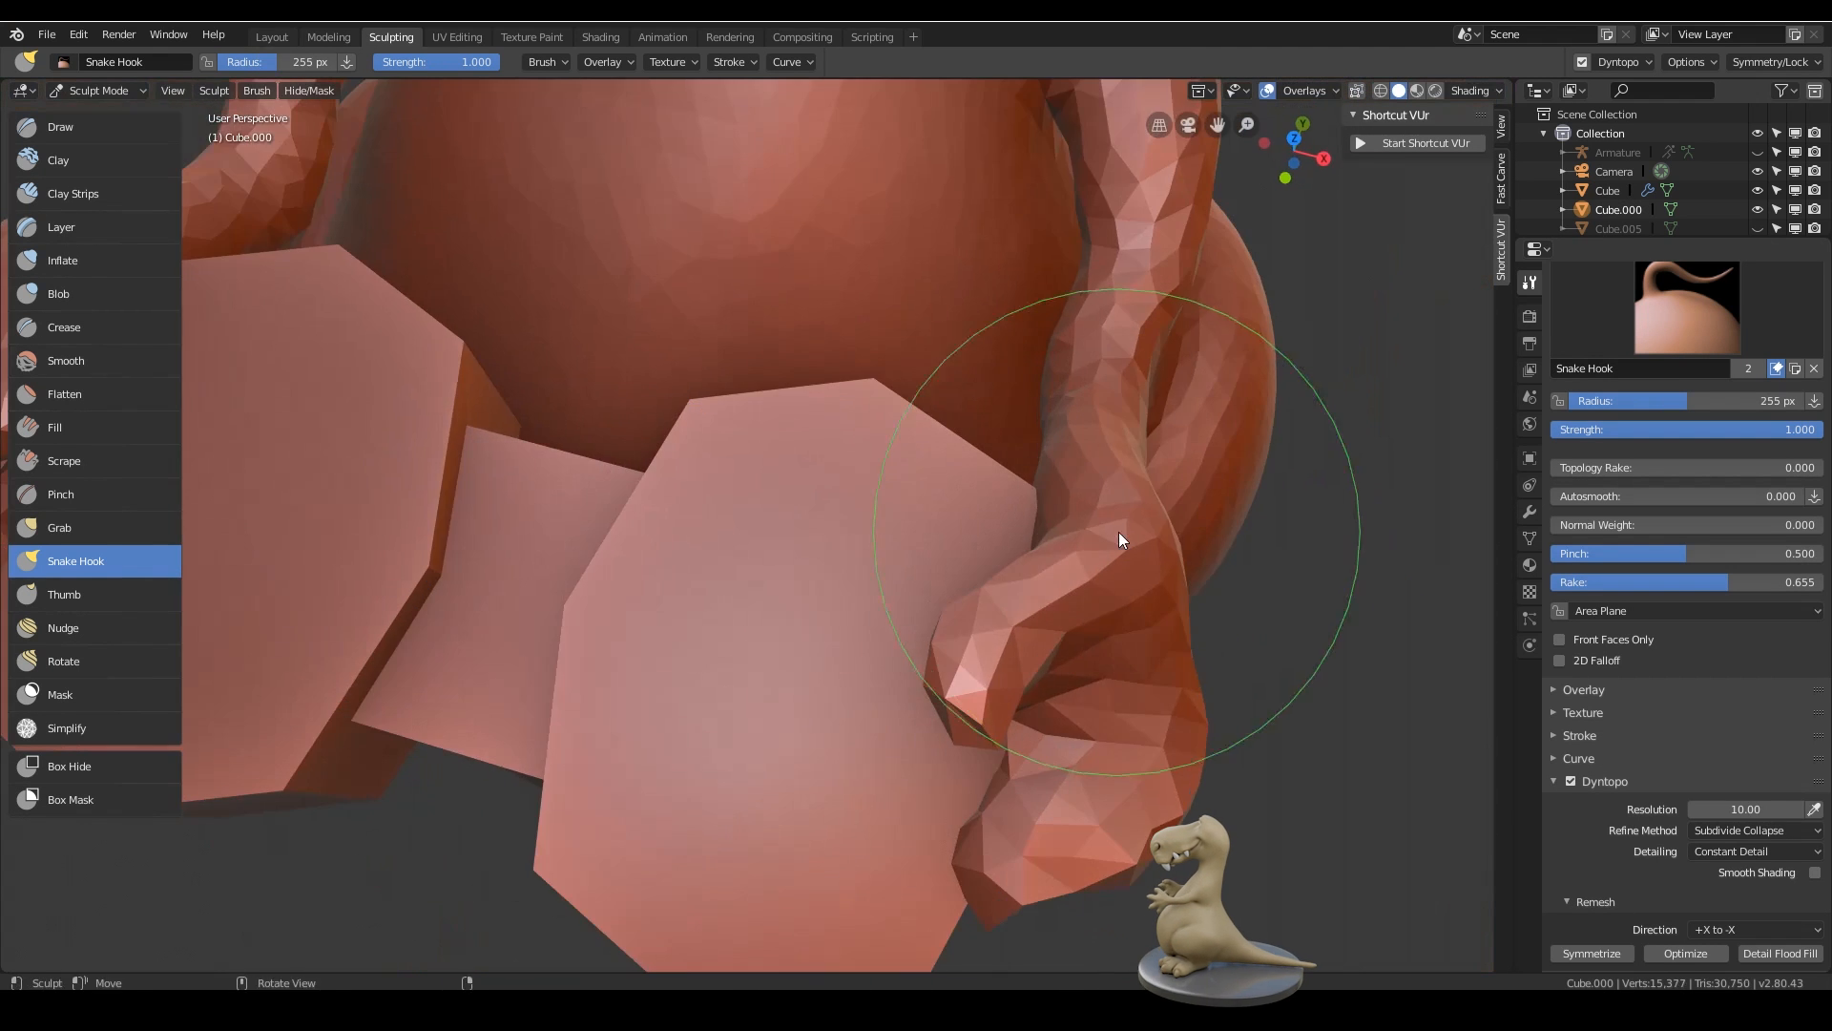
pyautogui.moveTo(1112, 545); pyautogui.dragTo(1084, 601)
pyautogui.moveTo(1088, 582)
pyautogui.mouseDown(button='middle')
pyautogui.moveTo(1161, 363)
pyautogui.moveTo(1136, 590)
pyautogui.moveTo(1074, 312)
pyautogui.moveTo(1048, 330)
pyautogui.mouseUp(button='middle')
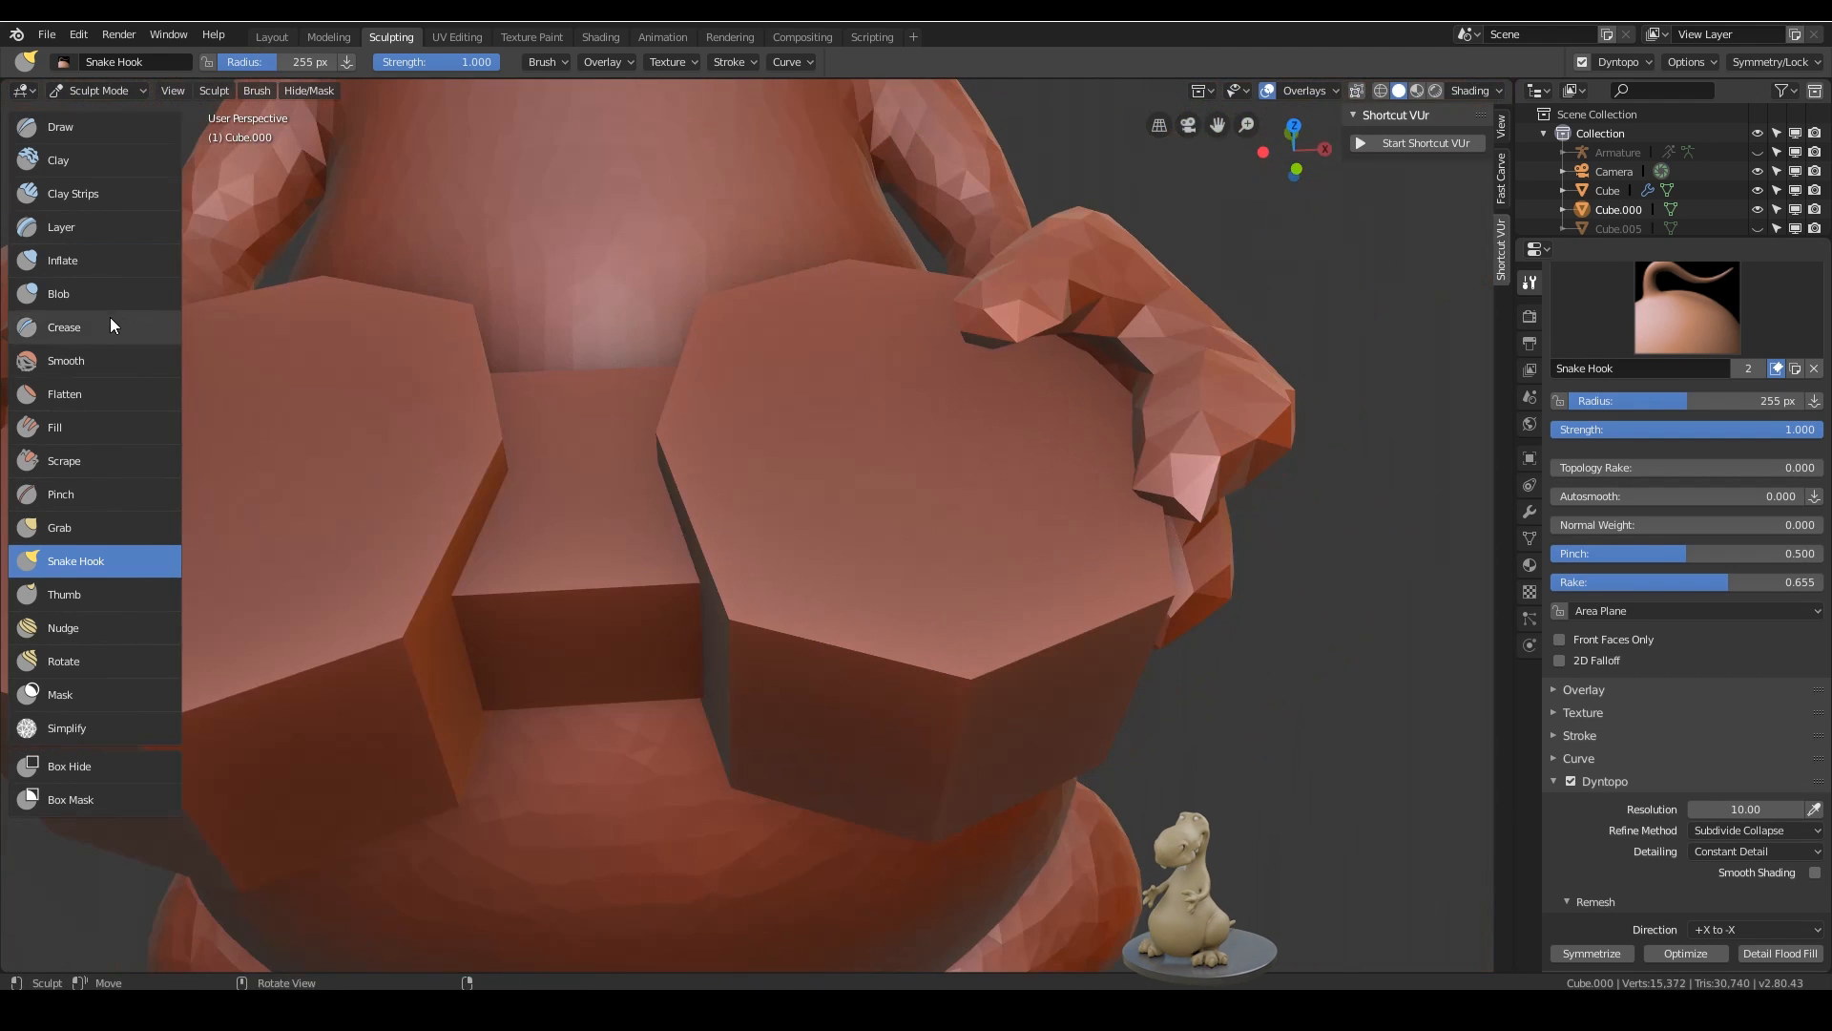
# - Thicken a finger of the left hand with the Inflate brush and reshape the forearm with Snake Hook
pyautogui.click(99, 263)
pyautogui.moveTo(1034, 311); pyautogui.dragTo(1033, 359)
pyautogui.moveTo(1040, 353)
pyautogui.mouseDown(button='middle')
pyautogui.moveTo(1153, 201)
pyautogui.moveTo(1153, 341)
pyautogui.moveTo(942, 329)
pyautogui.moveTo(949, 346)
pyautogui.mouseUp(button='middle')
pyautogui.scroll(-5, 949, 346)
pyautogui.click(99, 561)
pyautogui.scroll(4, 930, 458)
pyautogui.moveTo(959, 412); pyautogui.dragTo(952, 458)
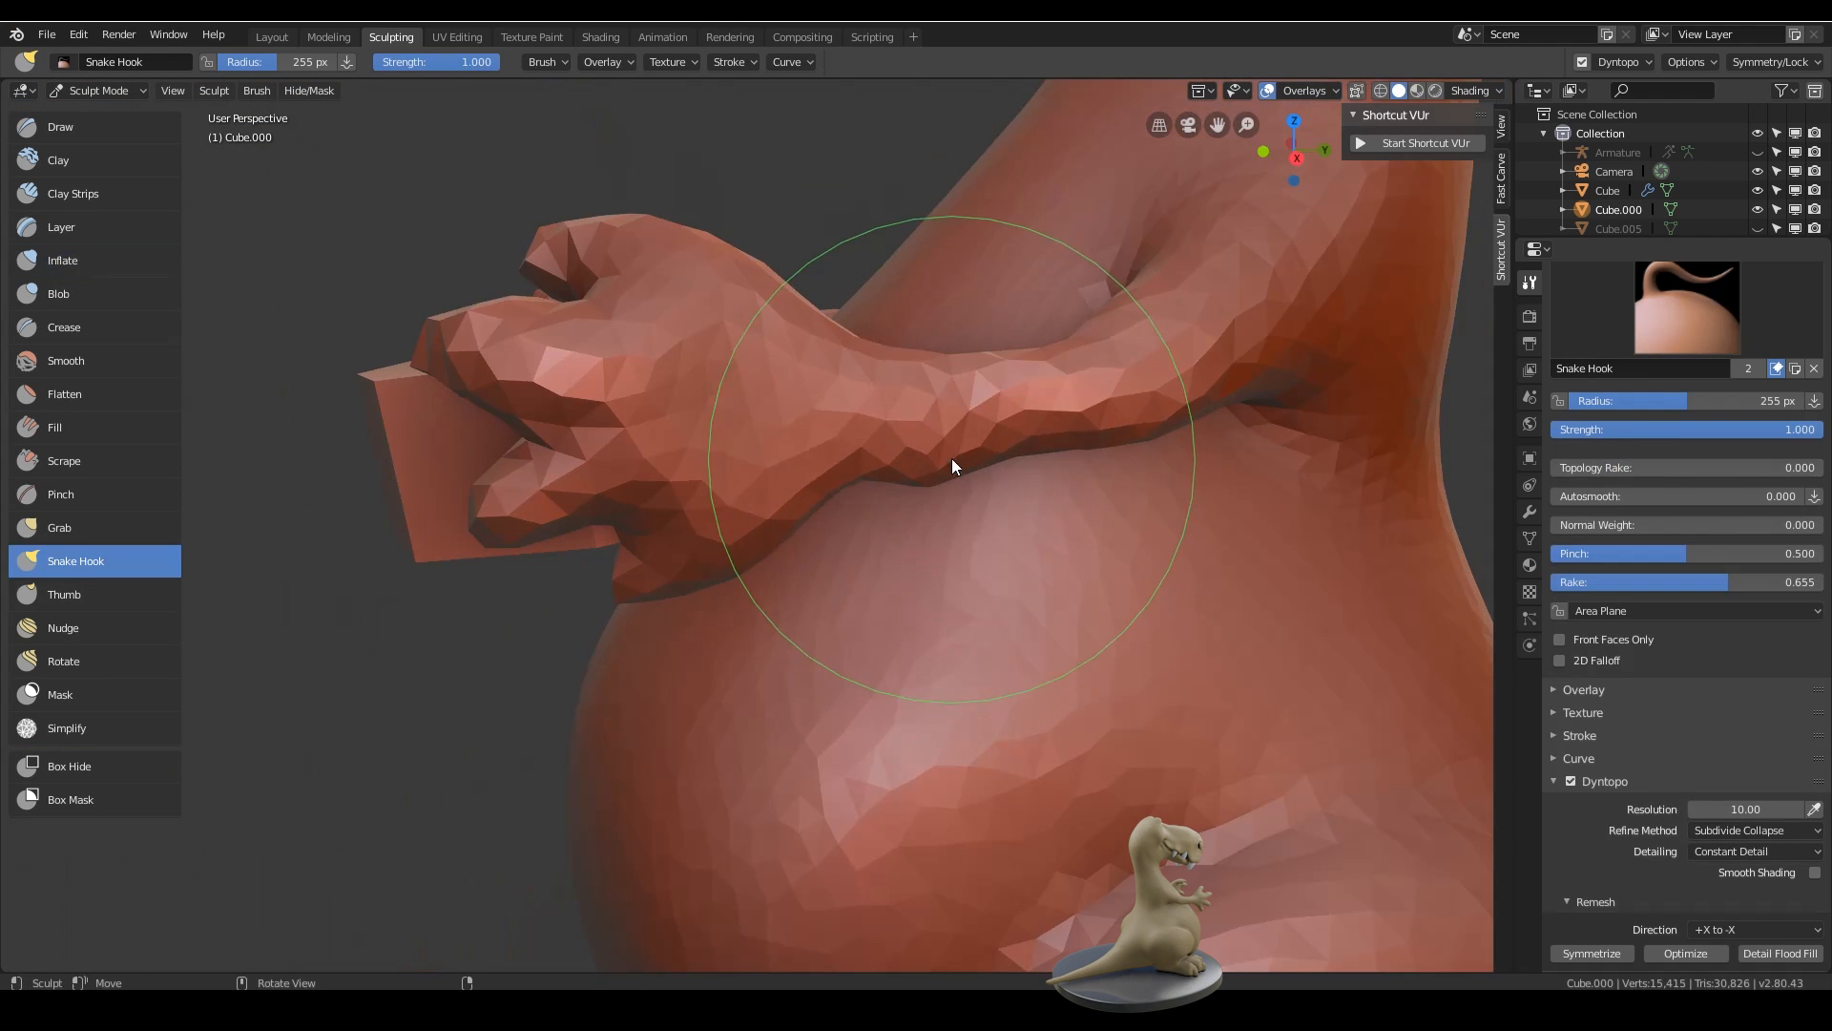
# - Select the Inflate brush and examine the dinosaur's pose, hands and block from the front and side
pyautogui.click(100, 261)
pyautogui.scroll(-8, 952, 604)
pyautogui.moveTo(953, 603)
pyautogui.mouseDown(button='middle')
pyautogui.moveTo(968, 678)
pyautogui.moveTo(965, 632)
pyautogui.mouseUp(button='middle')
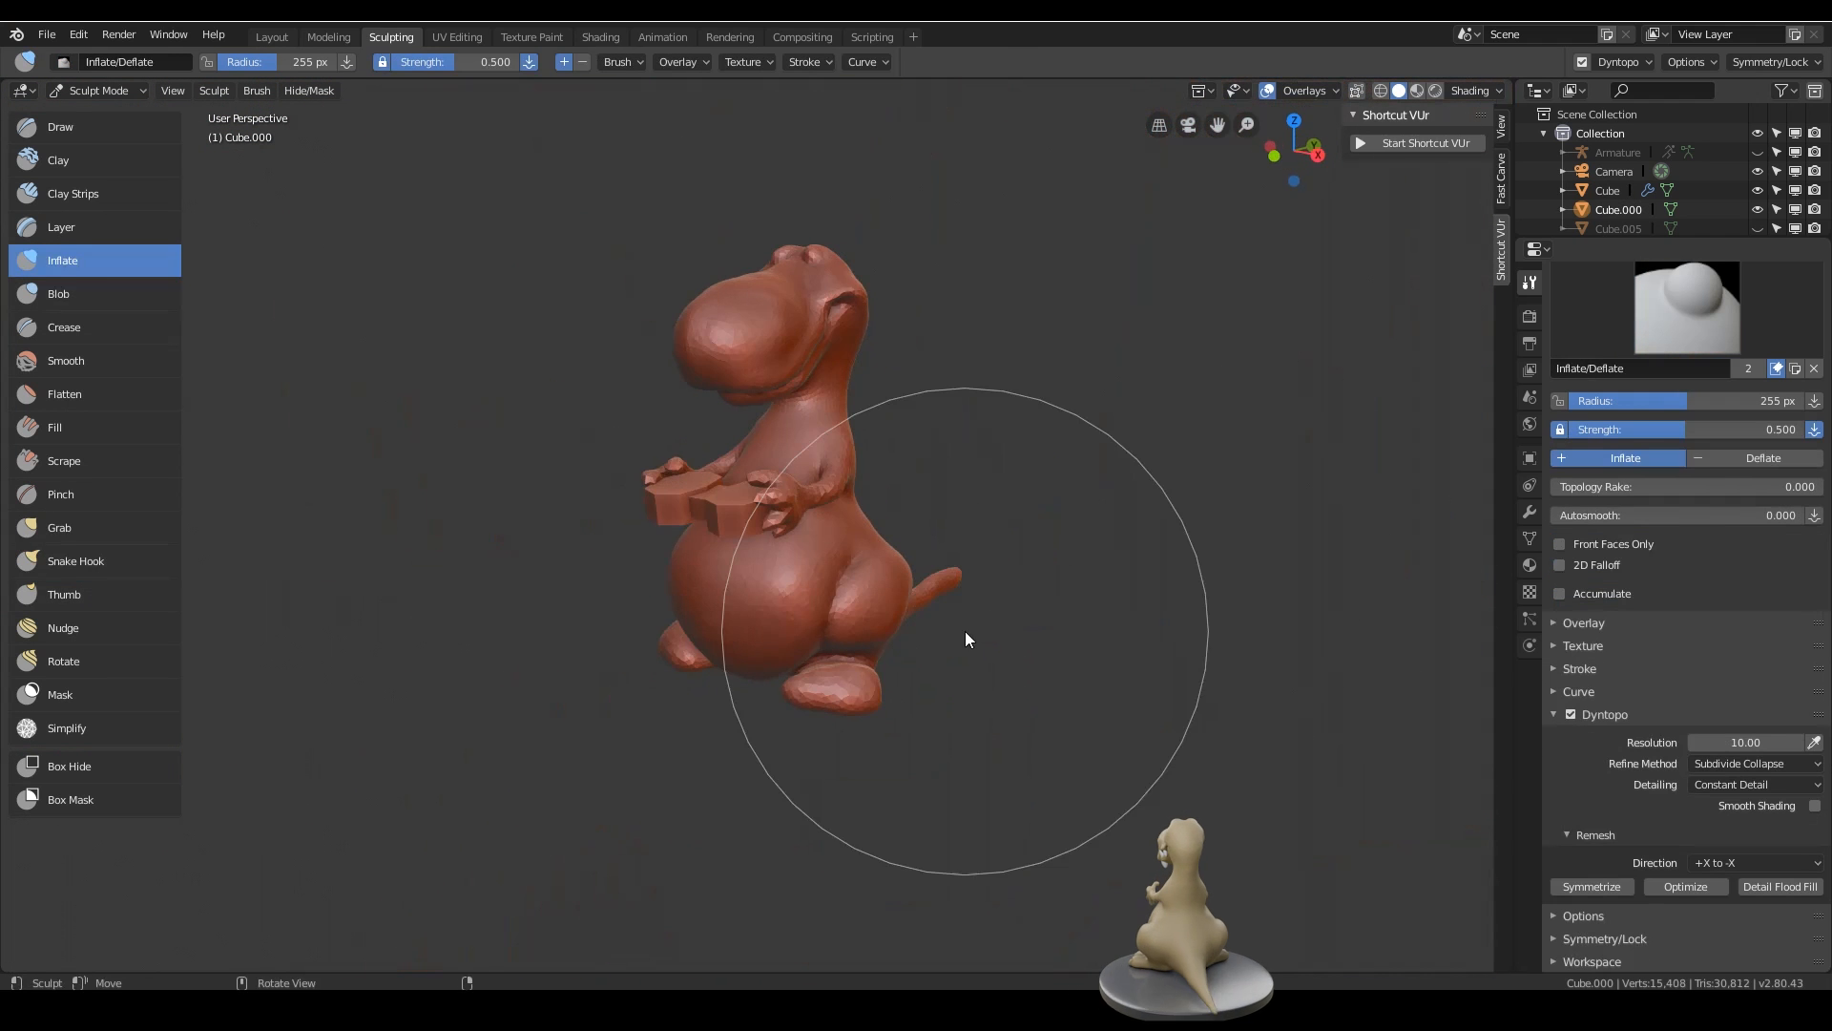
pyautogui.moveTo(1027, 539); pyautogui.dragTo(916, 432, button='middle')
pyautogui.scroll(7, 916, 432)
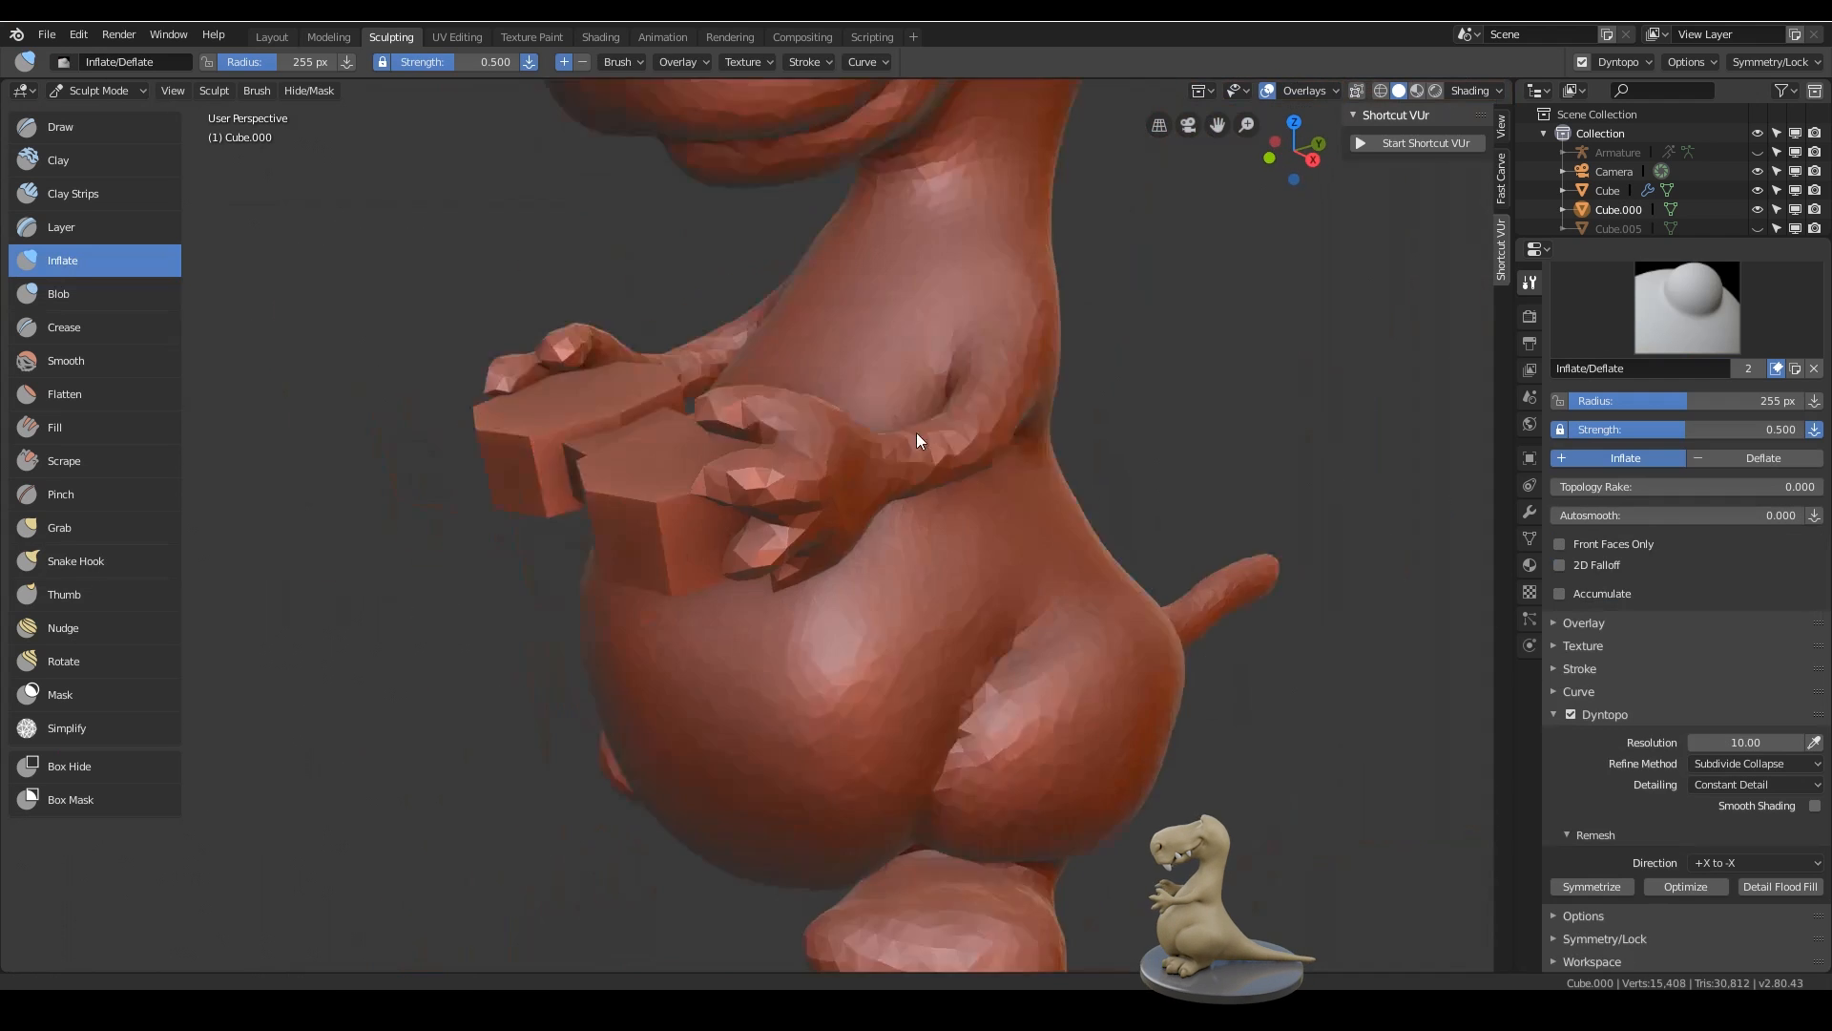
pyautogui.scroll(-6, 912, 540)
pyautogui.moveTo(912, 541); pyautogui.dragTo(914, 527, button='middle')
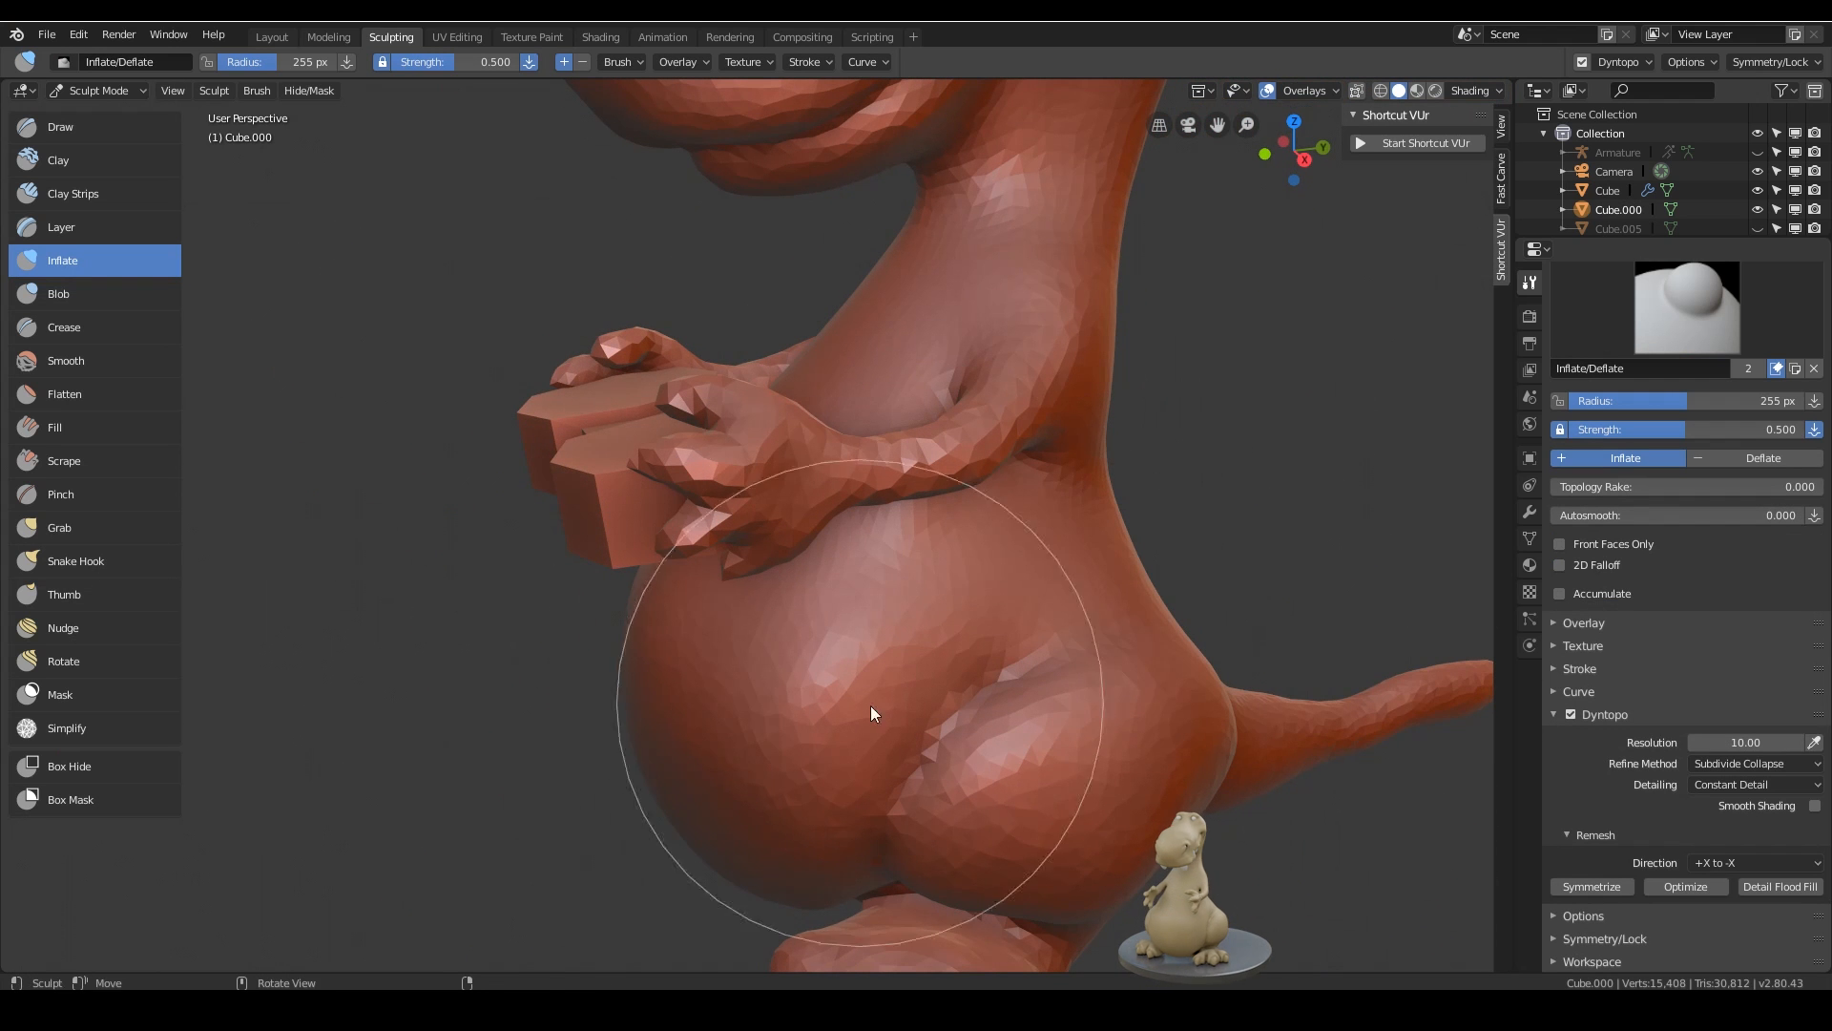
pyautogui.moveTo(1292, 741)
pyautogui.mouseDown(button='middle')
pyautogui.moveTo(901, 525)
pyautogui.moveTo(1012, 521)
pyautogui.moveTo(1012, 496)
pyautogui.moveTo(1136, 485)
pyautogui.moveTo(976, 470)
pyautogui.mouseUp(button='middle')
pyautogui.scroll(4, 1197, 484)
pyautogui.scroll(-2, 1197, 484)
pyautogui.scroll(-3, 976, 470)
pyautogui.moveTo(969, 556)
pyautogui.mouseDown(button='middle')
pyautogui.moveTo(1018, 486)
pyautogui.moveTo(986, 630)
pyautogui.moveTo(892, 620)
pyautogui.moveTo(901, 645)
pyautogui.moveTo(959, 667)
pyautogui.moveTo(941, 529)
pyautogui.moveTo(909, 467)
pyautogui.moveTo(930, 425)
pyautogui.mouseUp(button='middle')
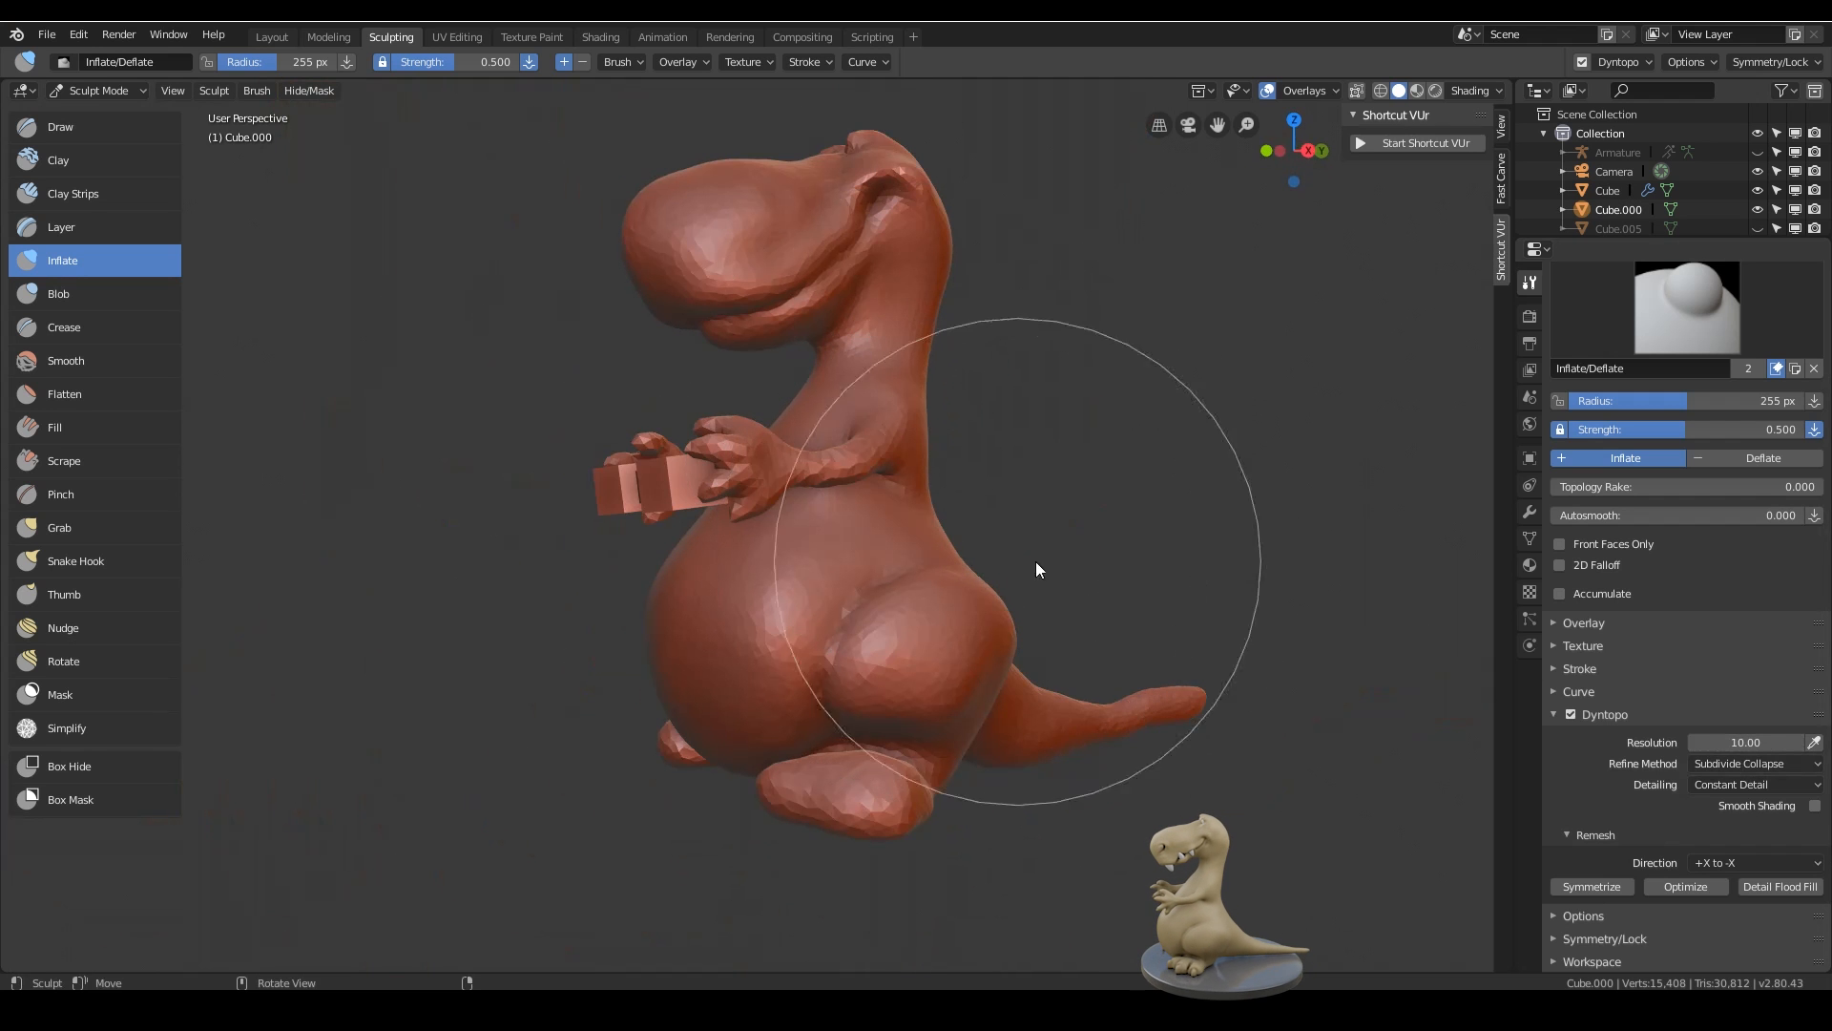
pyautogui.moveTo(1101, 524)
pyautogui.mouseDown(button='middle')
pyautogui.moveTo(814, 529)
pyautogui.moveTo(941, 580)
pyautogui.mouseUp(button='middle')
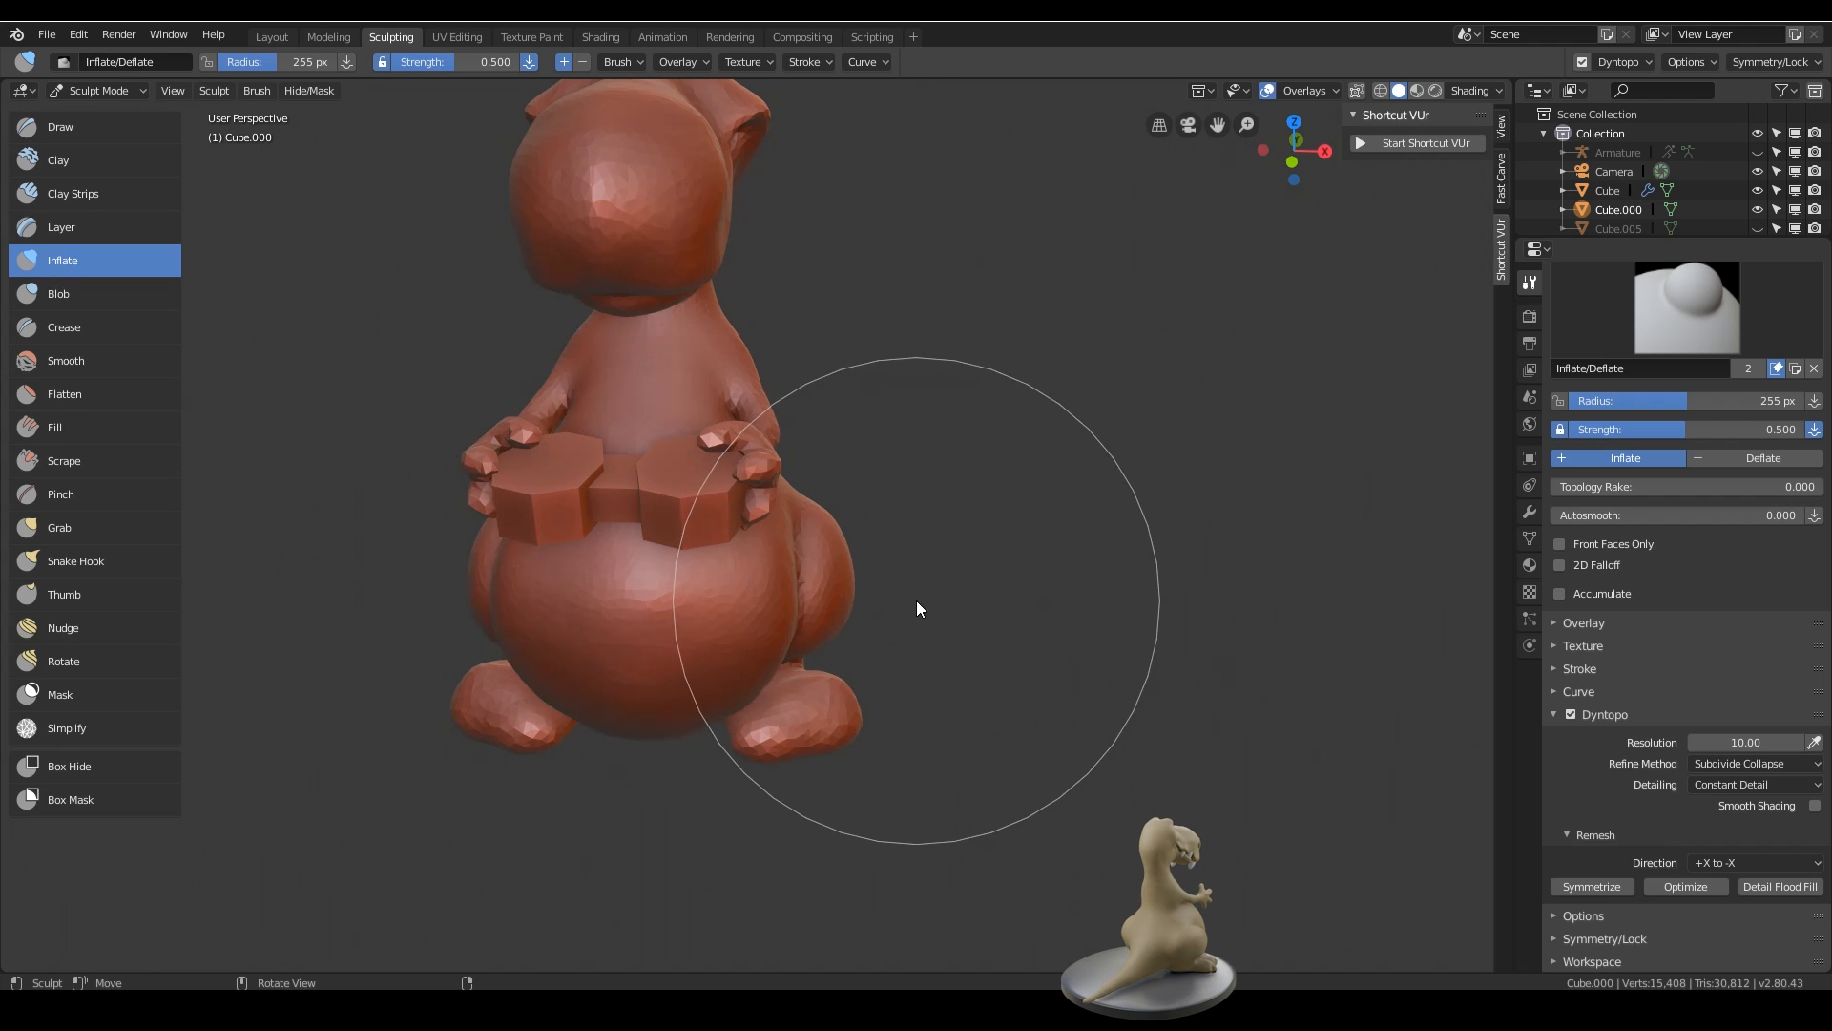
pyautogui.moveTo(920, 598); pyautogui.dragTo(882, 538, button='middle')
pyautogui.moveTo(1000, 621)
pyautogui.mouseDown(button='middle')
pyautogui.moveTo(1063, 568)
pyautogui.moveTo(1223, 618)
pyautogui.moveTo(999, 558)
pyautogui.mouseUp(button='middle')
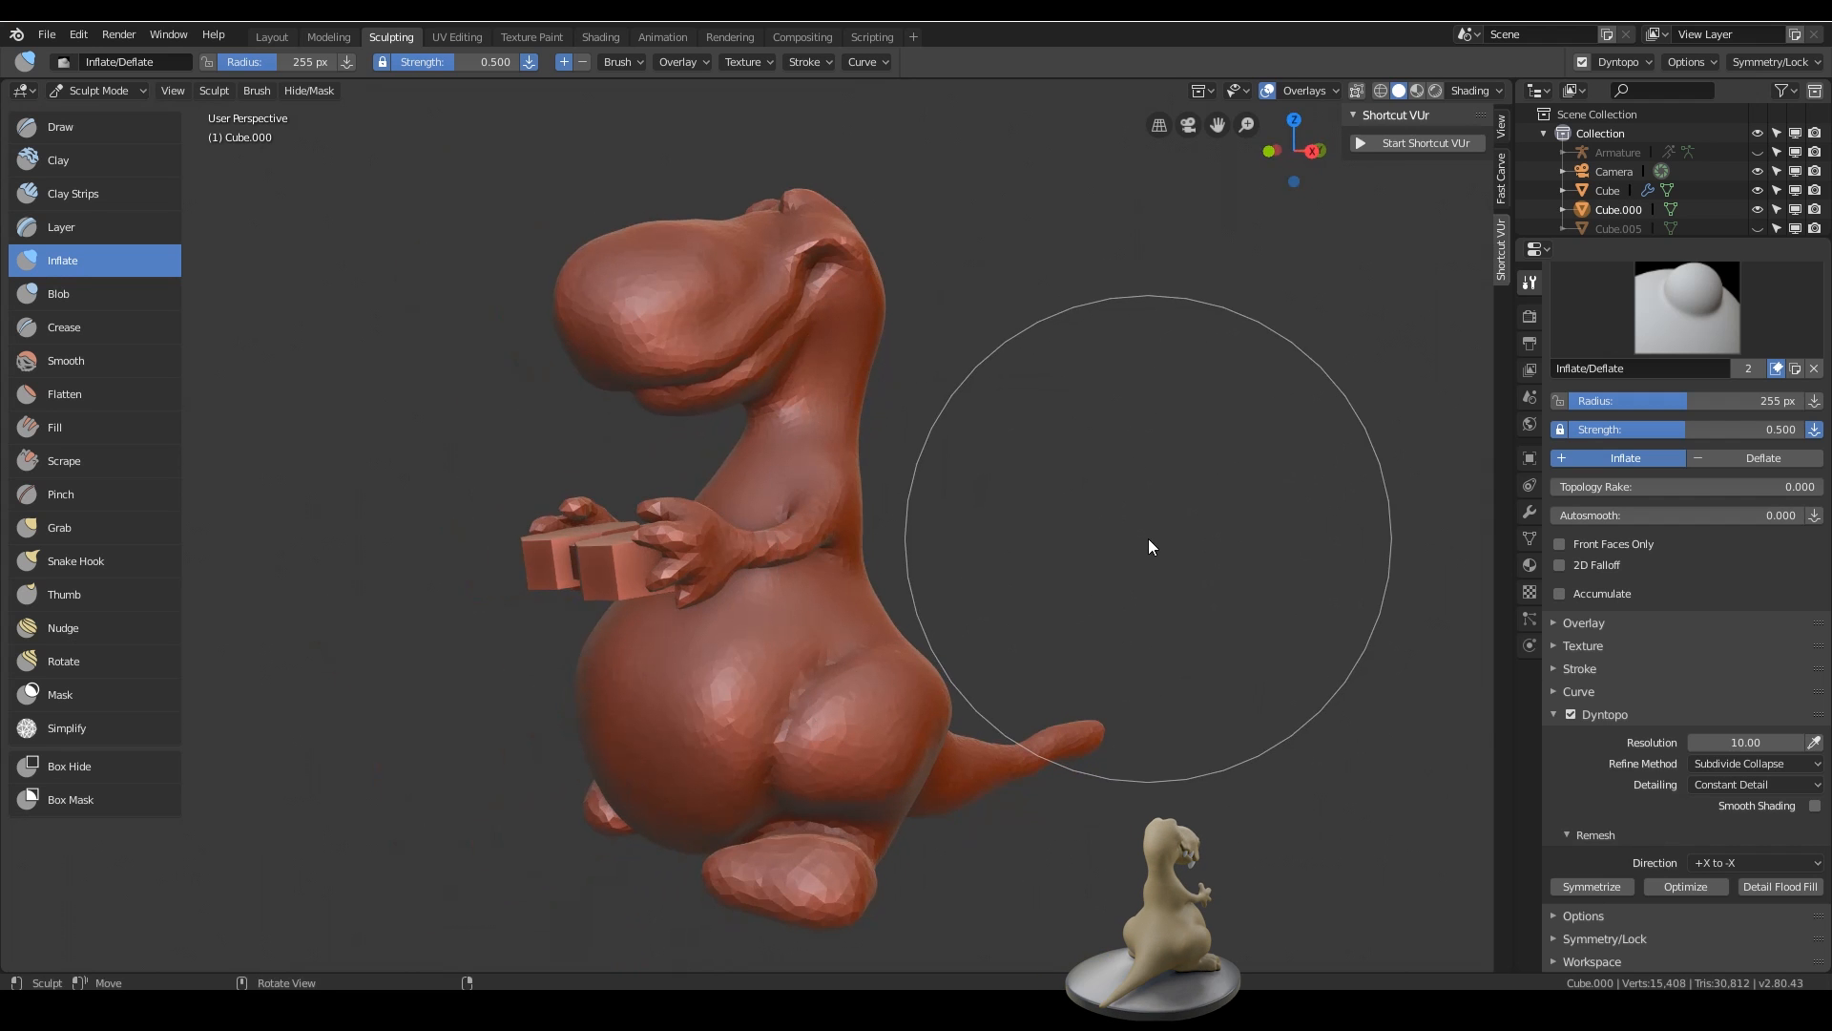
pyautogui.moveTo(1097, 509)
pyautogui.mouseDown(button='middle')
pyautogui.moveTo(1109, 568)
pyautogui.moveTo(955, 601)
pyautogui.moveTo(832, 575)
pyautogui.moveTo(922, 611)
pyautogui.mouseUp(button='middle')
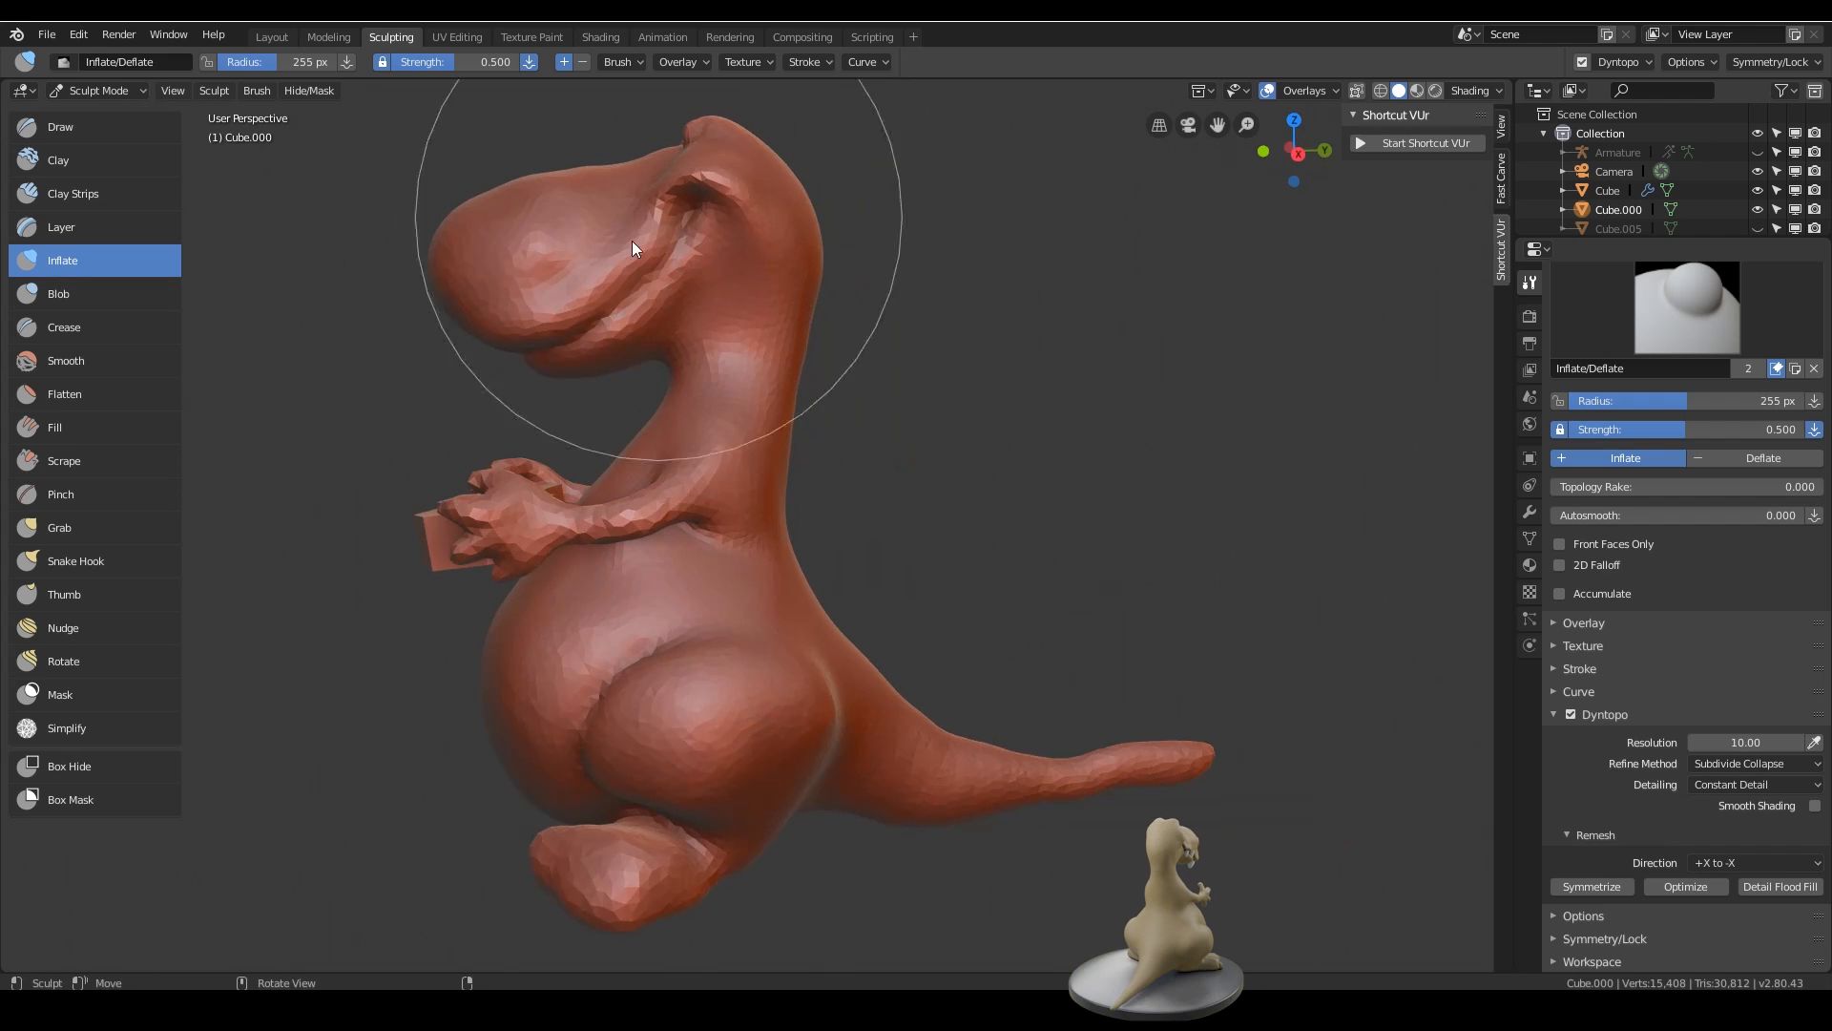
pyautogui.moveTo(834, 412)
pyautogui.mouseDown(button='middle')
pyautogui.moveTo(945, 462)
pyautogui.moveTo(965, 621)
pyautogui.mouseUp(button='middle')
pyautogui.scroll(3, 965, 621)
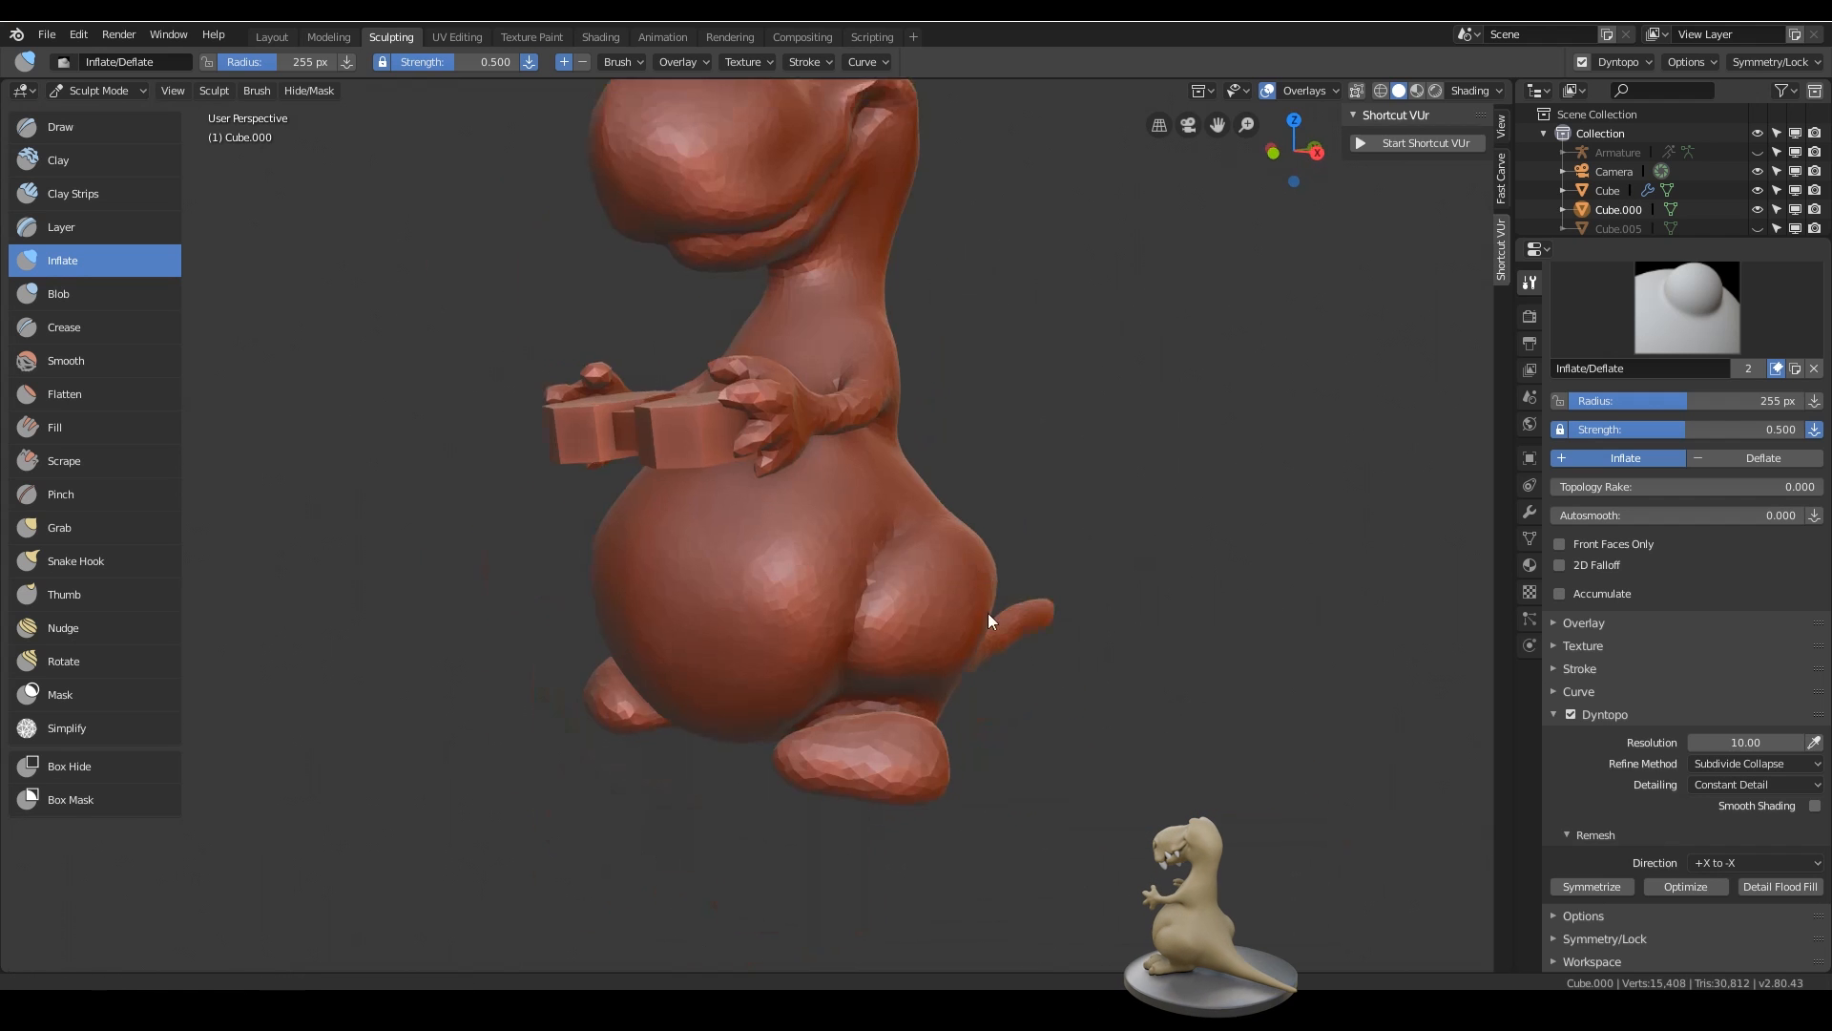
pyautogui.moveTo(935, 531)
pyautogui.mouseDown(button='middle')
pyautogui.moveTo(895, 525)
pyautogui.moveTo(1000, 542)
pyautogui.moveTo(1065, 477)
pyautogui.mouseUp(button='middle')
# - Set the Dyntopo detail resolution to 15
pyautogui.click(1747, 742)
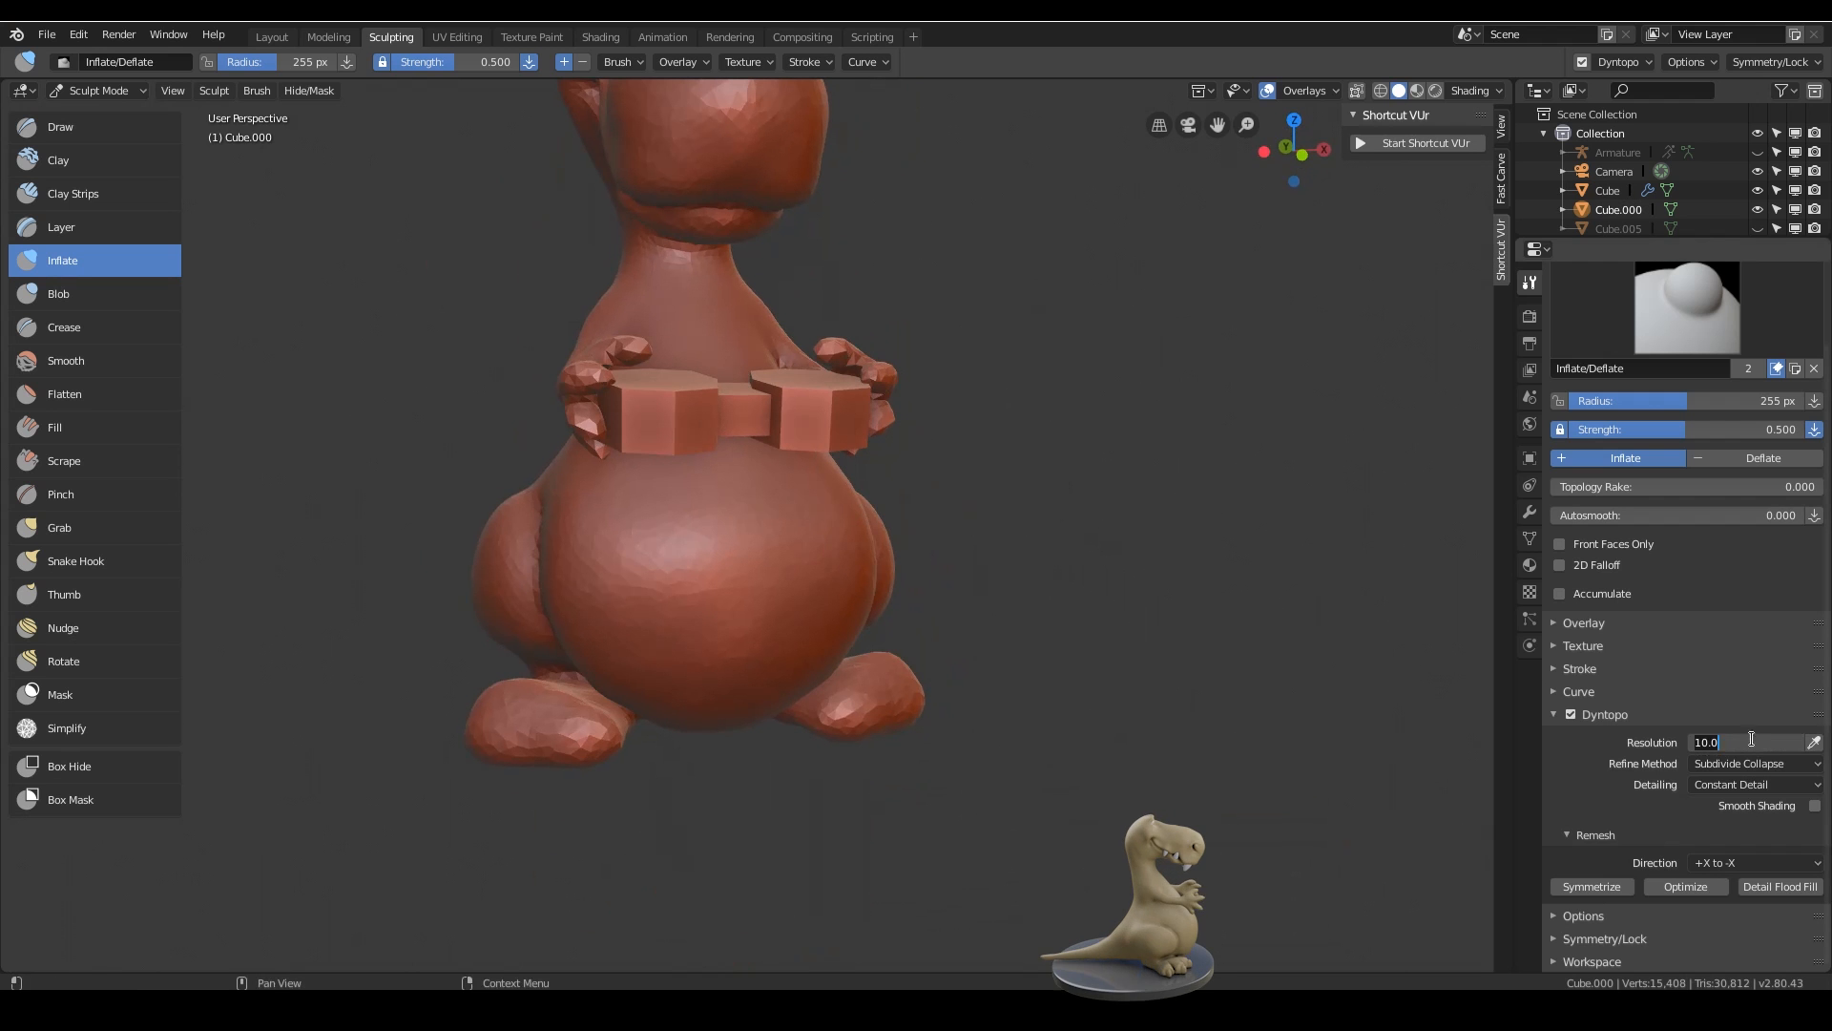
pyautogui.write('15')
pyautogui.press('Return')
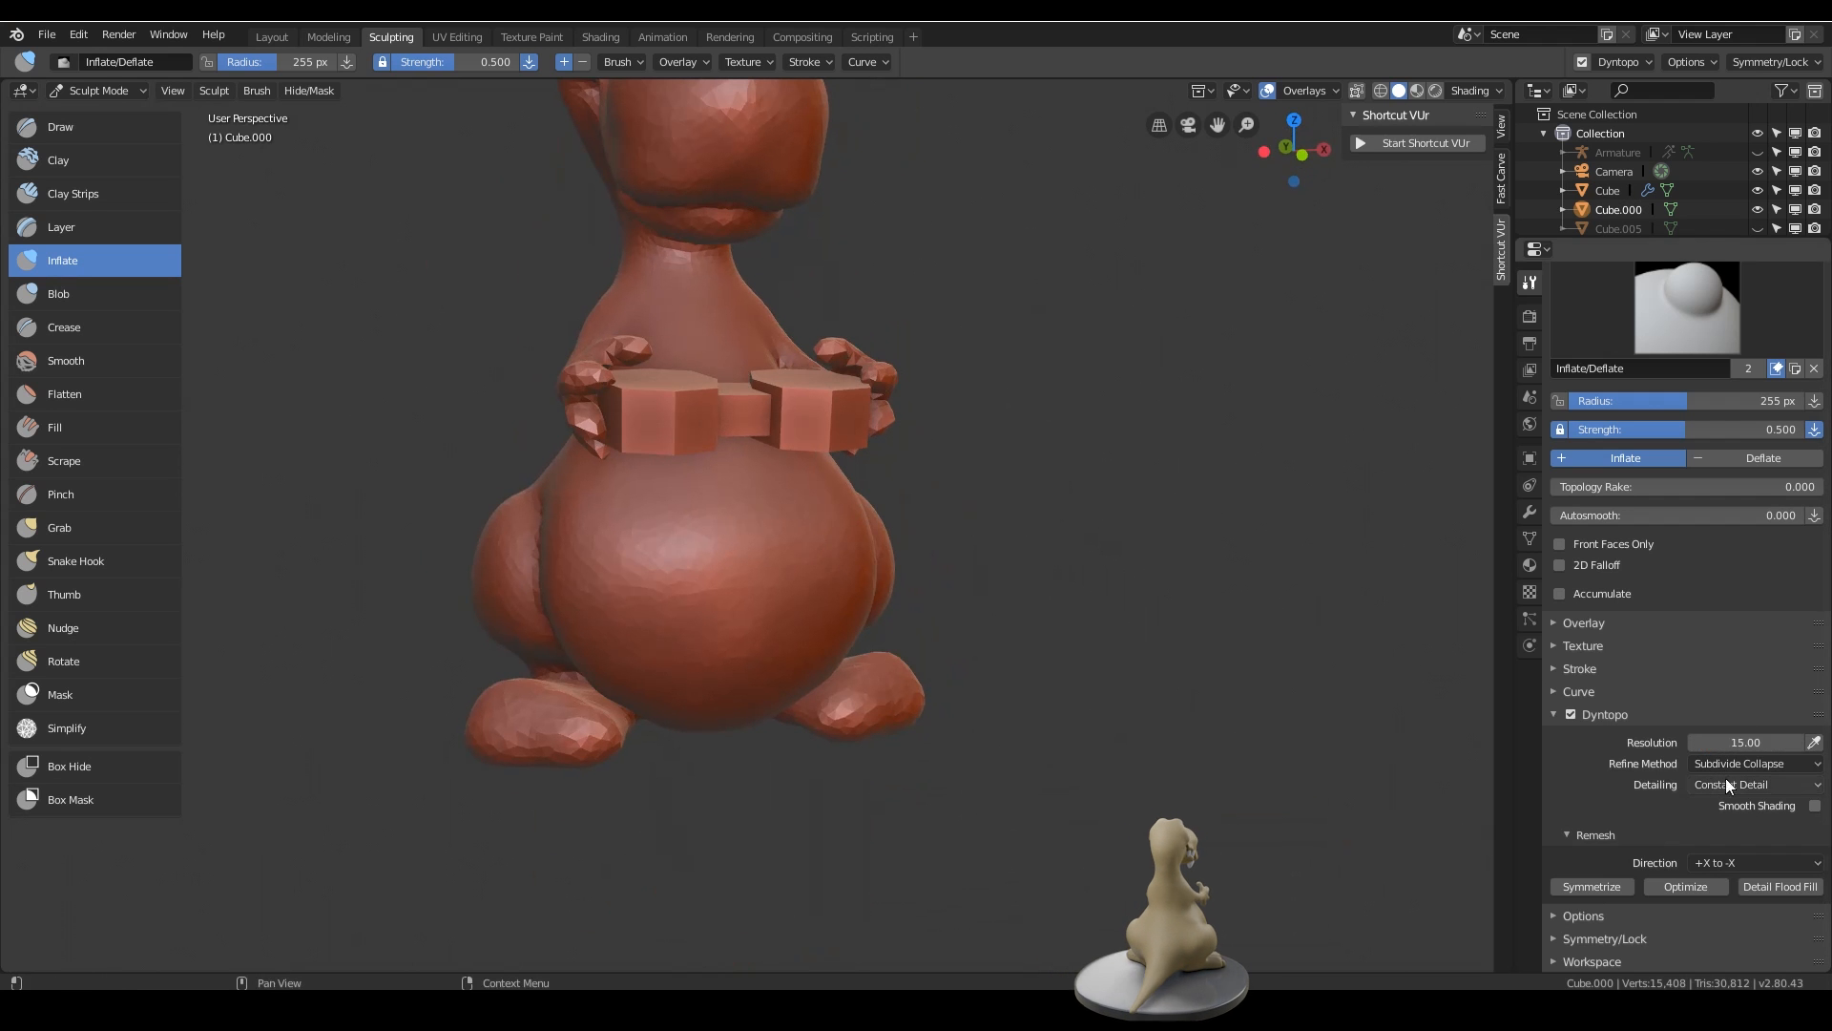
# - Set the brush radius to 116 px and inflate the inner side of the foot beside the belly
pyautogui.moveTo(935, 523)
pyautogui.mouseDown(button='middle')
pyautogui.moveTo(825, 561)
pyautogui.moveTo(959, 596)
pyautogui.moveTo(983, 573)
pyautogui.moveTo(968, 517)
pyautogui.moveTo(857, 607)
pyautogui.mouseUp(button='middle')
pyautogui.scroll(4, 941, 549)
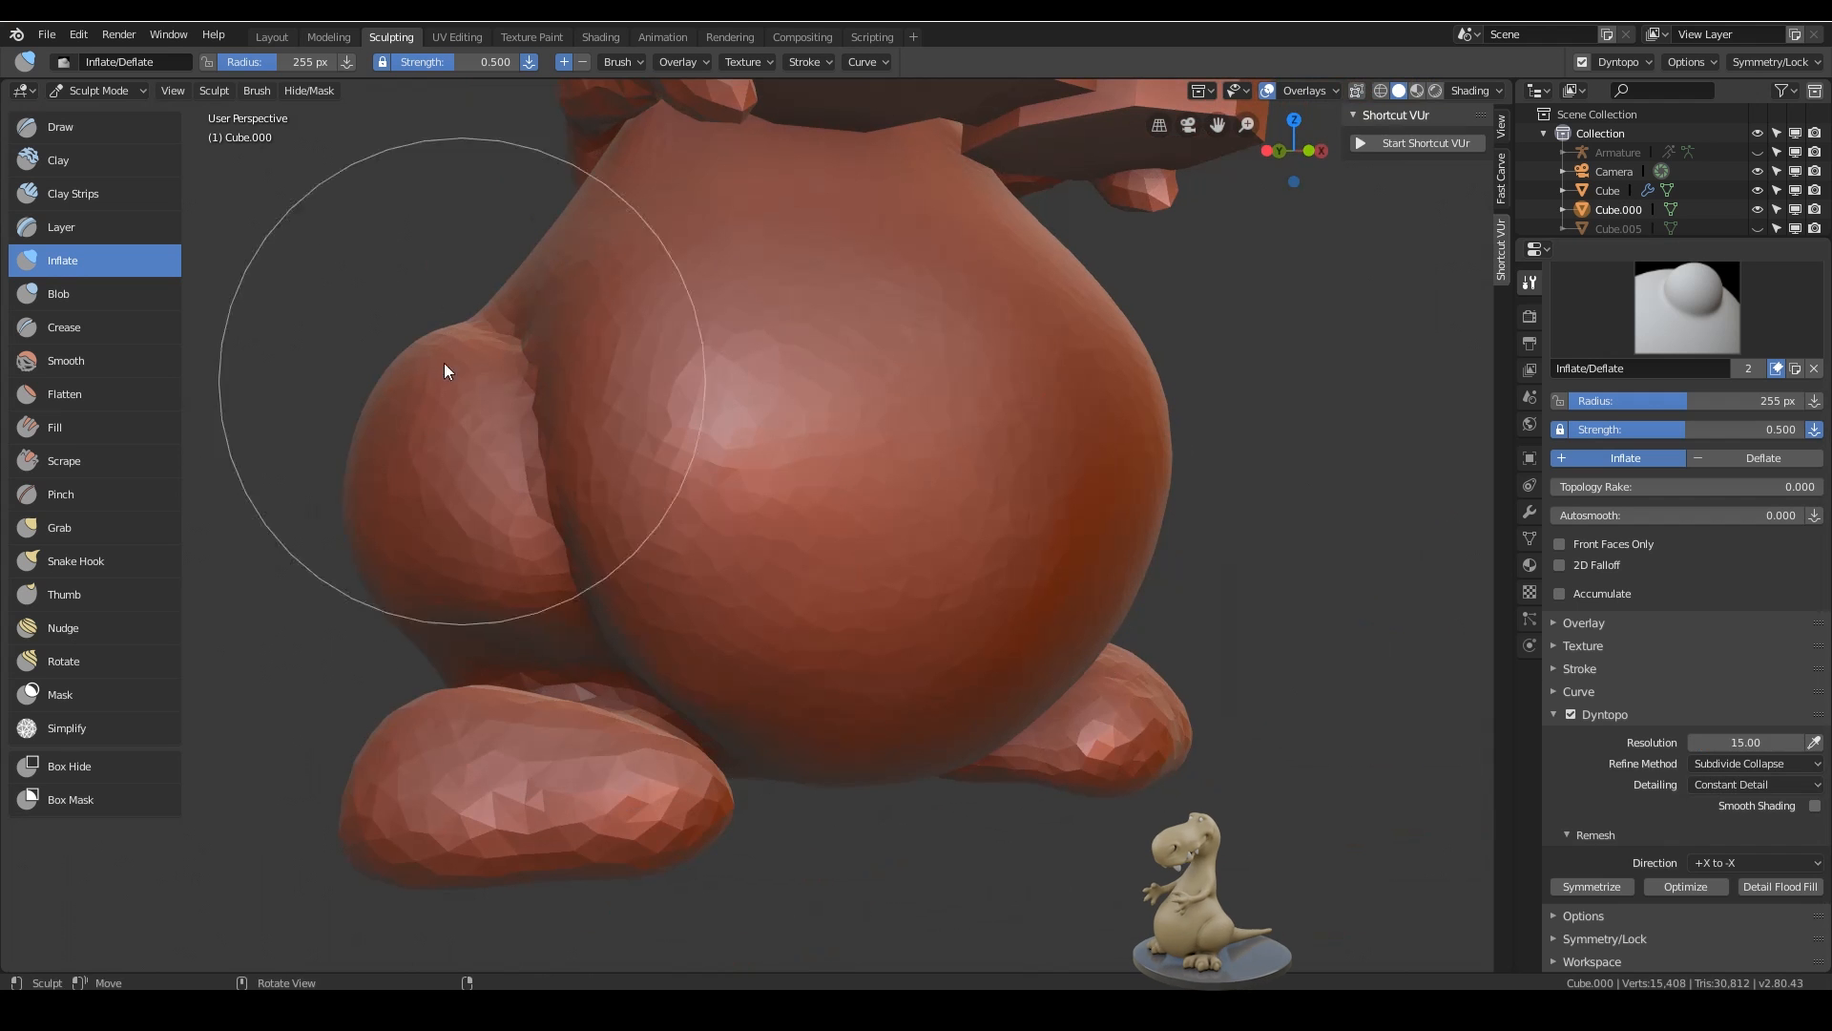
pyautogui.click(97, 127)
pyautogui.press('f')
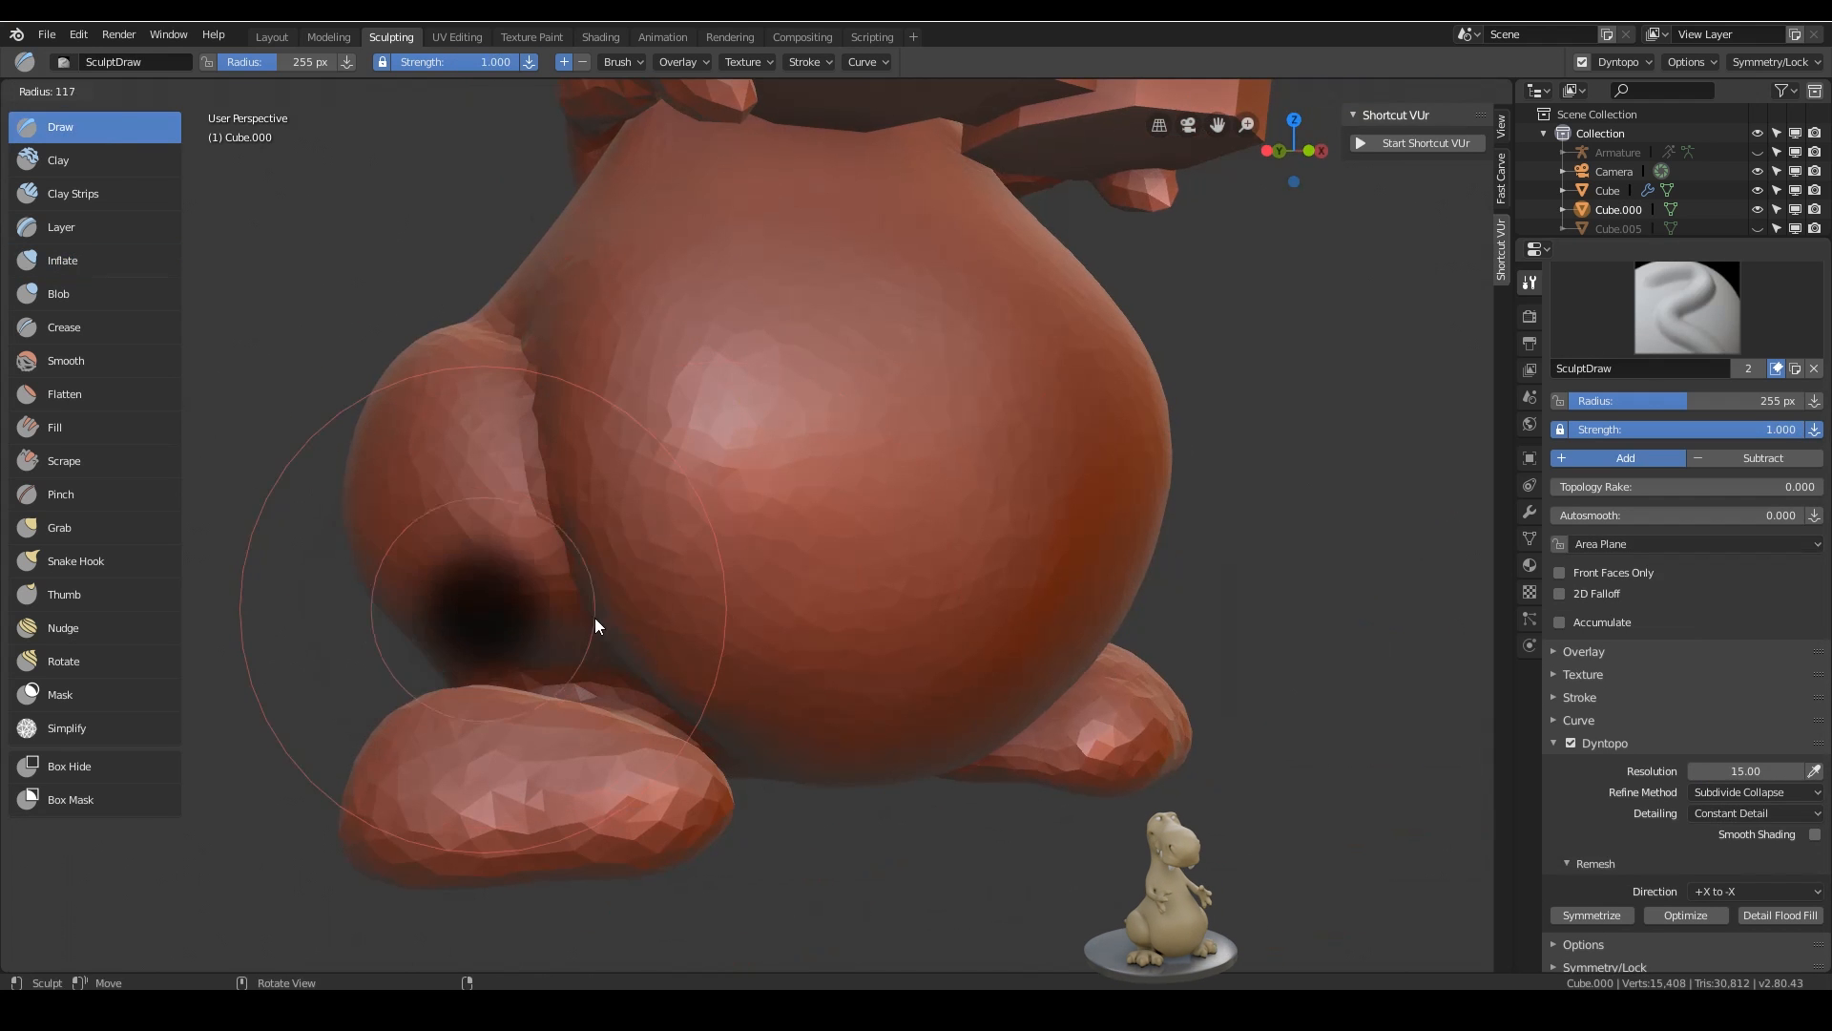
pyautogui.click(581, 617)
pyautogui.moveTo(581, 617)
pyautogui.mouseDown(button='middle')
pyautogui.moveTo(709, 702)
pyautogui.moveTo(666, 643)
pyautogui.moveTo(762, 714)
pyautogui.mouseUp(button='middle')
pyautogui.click(124, 261)
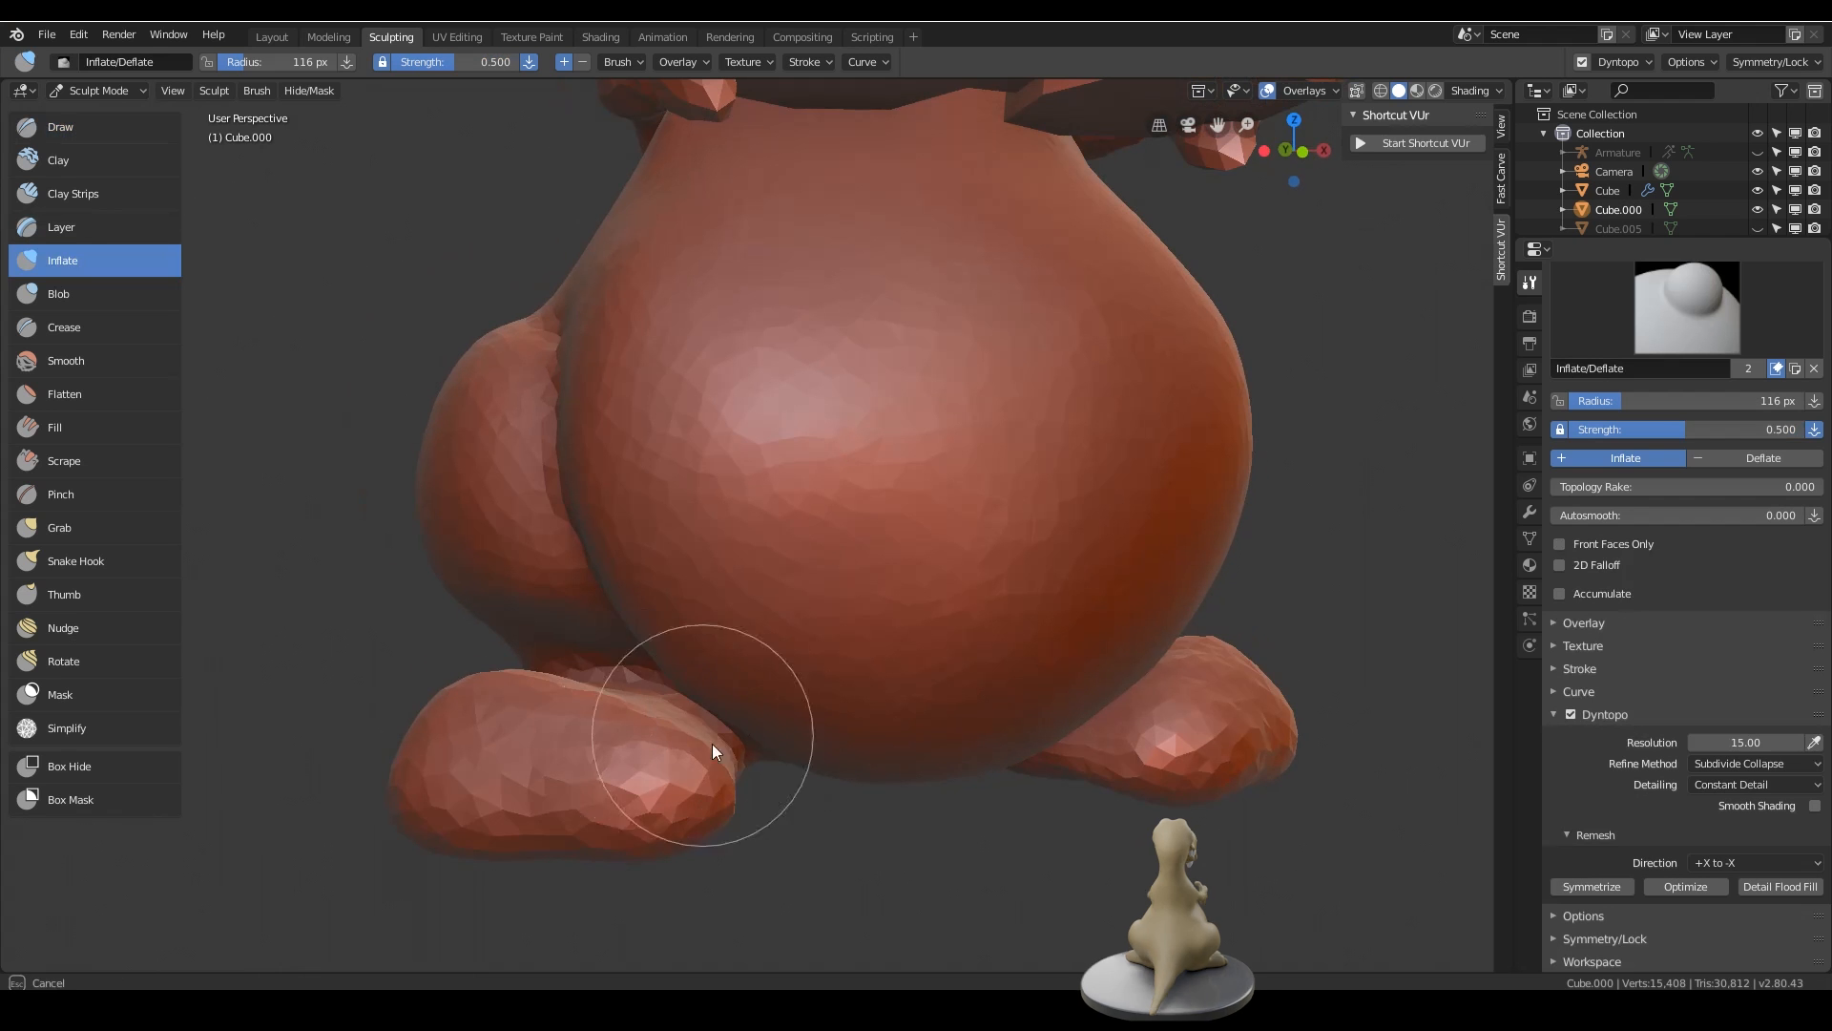
pyautogui.moveTo(676, 728)
pyautogui.mouseDown()
pyautogui.moveTo(662, 720)
pyautogui.moveTo(783, 702)
pyautogui.mouseUp()
pyautogui.moveTo(782, 703); pyautogui.dragTo(799, 676, button='middle')
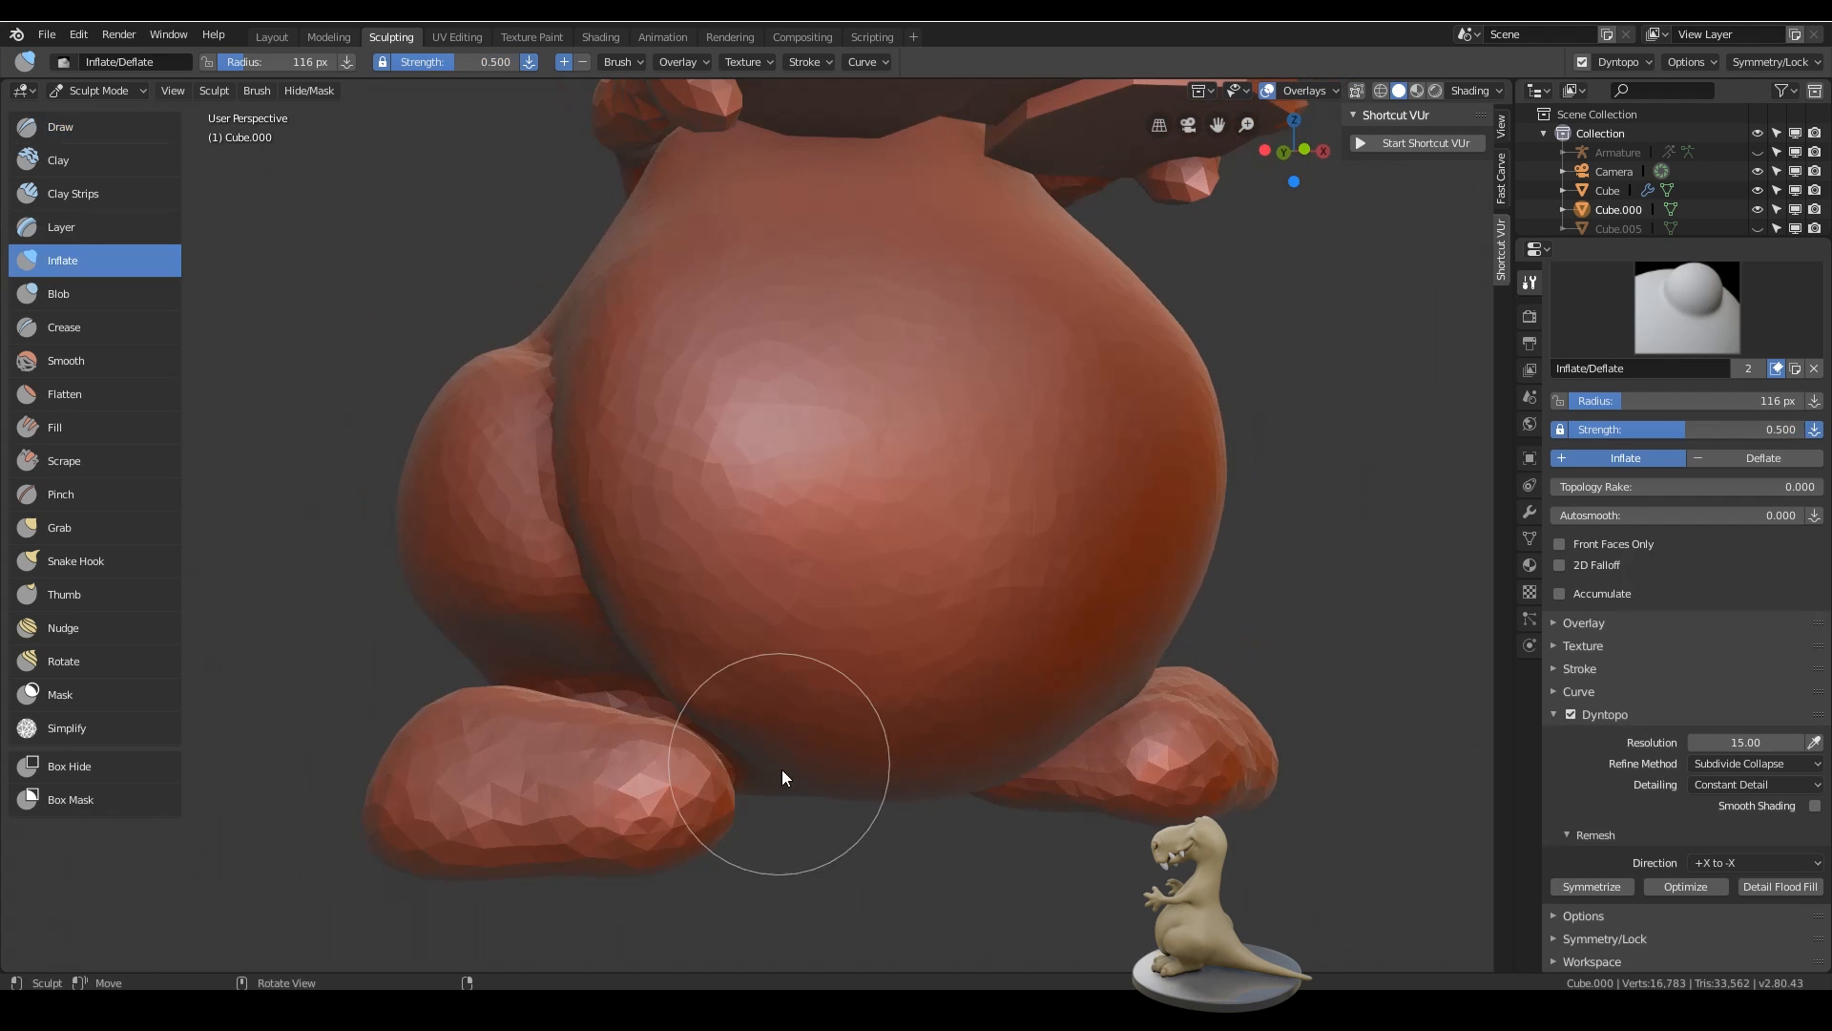
pyautogui.moveTo(763, 756); pyautogui.dragTo(773, 764, button='middle')
pyautogui.moveTo(800, 779); pyautogui.dragTo(691, 668)
# - Inflate the top of the foot where it meets the belly and thigh
pyautogui.moveTo(783, 593)
pyautogui.mouseDown(button='middle')
pyautogui.moveTo(802, 609)
pyautogui.moveTo(792, 691)
pyautogui.mouseUp(button='middle')
pyautogui.scroll(2, 778, 658)
pyautogui.moveTo(672, 817)
pyautogui.mouseDown(button='middle')
pyautogui.moveTo(780, 743)
pyautogui.moveTo(843, 783)
pyautogui.moveTo(927, 771)
pyautogui.mouseUp(button='middle')
pyautogui.moveTo(507, 746)
pyautogui.mouseDown()
pyautogui.moveTo(506, 712)
pyautogui.moveTo(538, 741)
pyautogui.mouseUp()
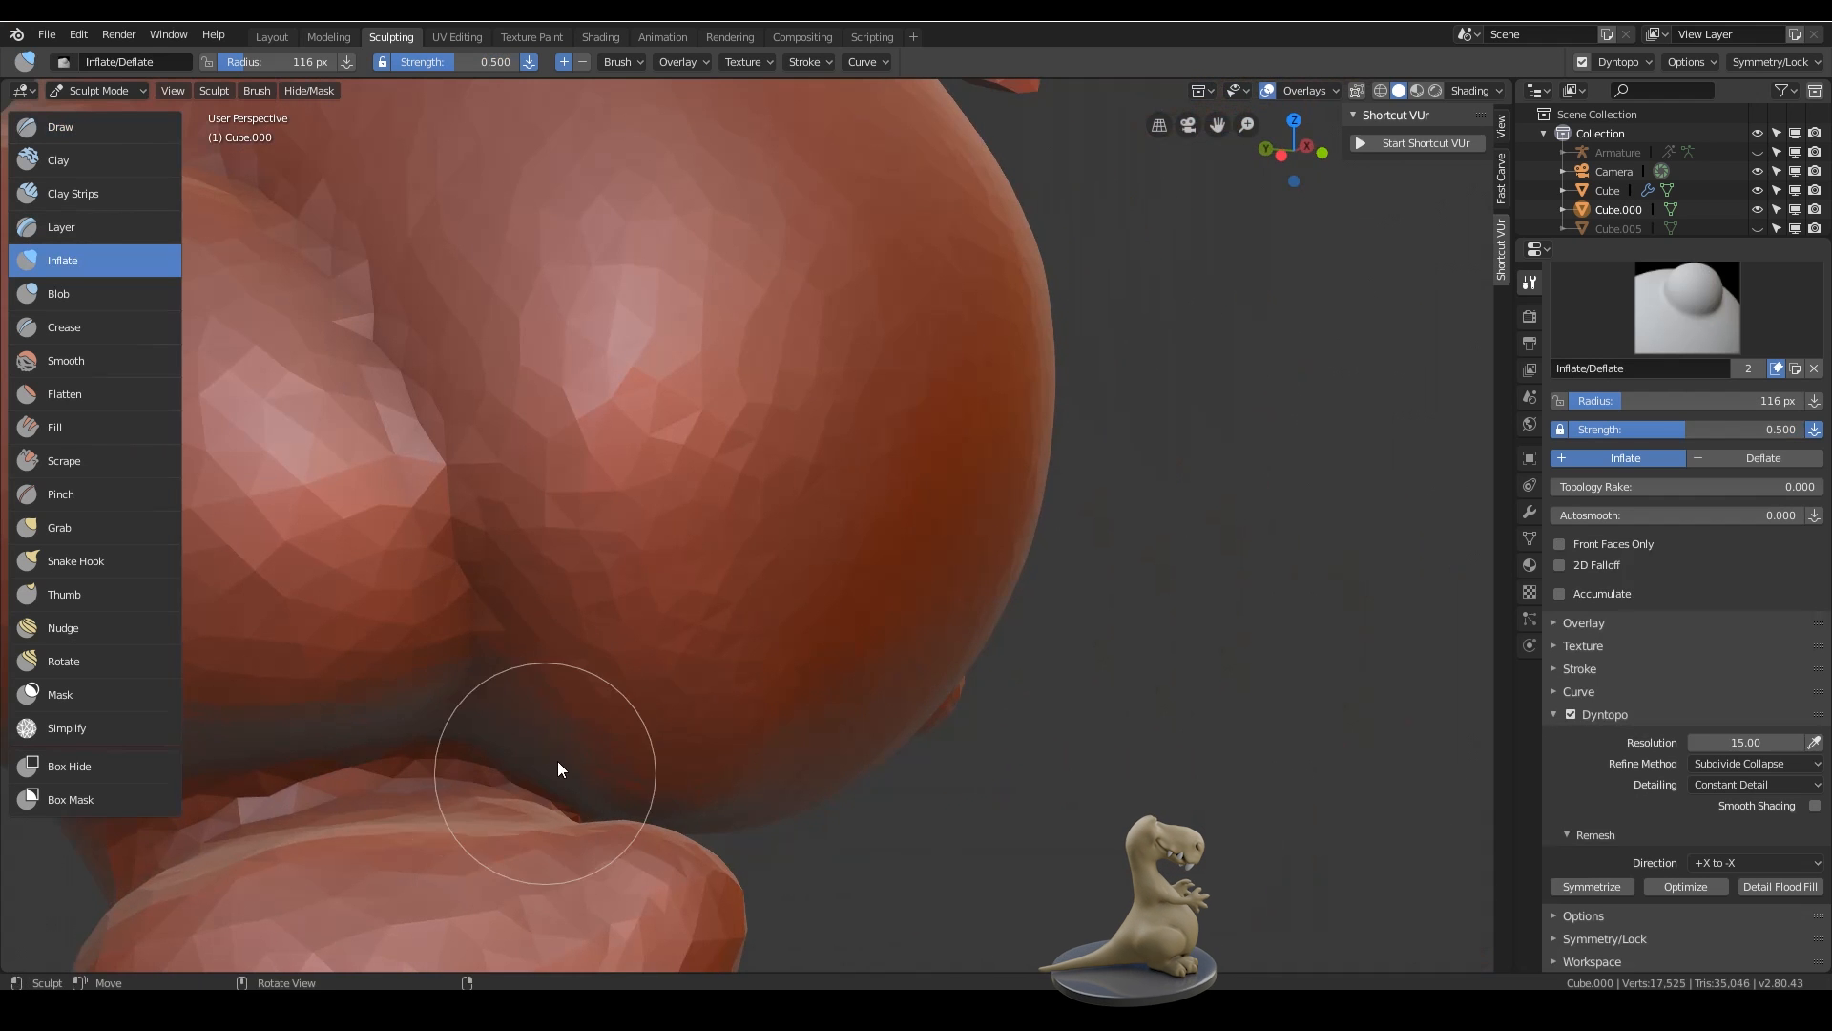
pyautogui.moveTo(788, 708)
pyautogui.mouseDown(button='middle')
pyautogui.moveTo(706, 750)
pyautogui.moveTo(805, 753)
pyautogui.moveTo(811, 710)
pyautogui.moveTo(746, 473)
pyautogui.mouseUp(button='middle')
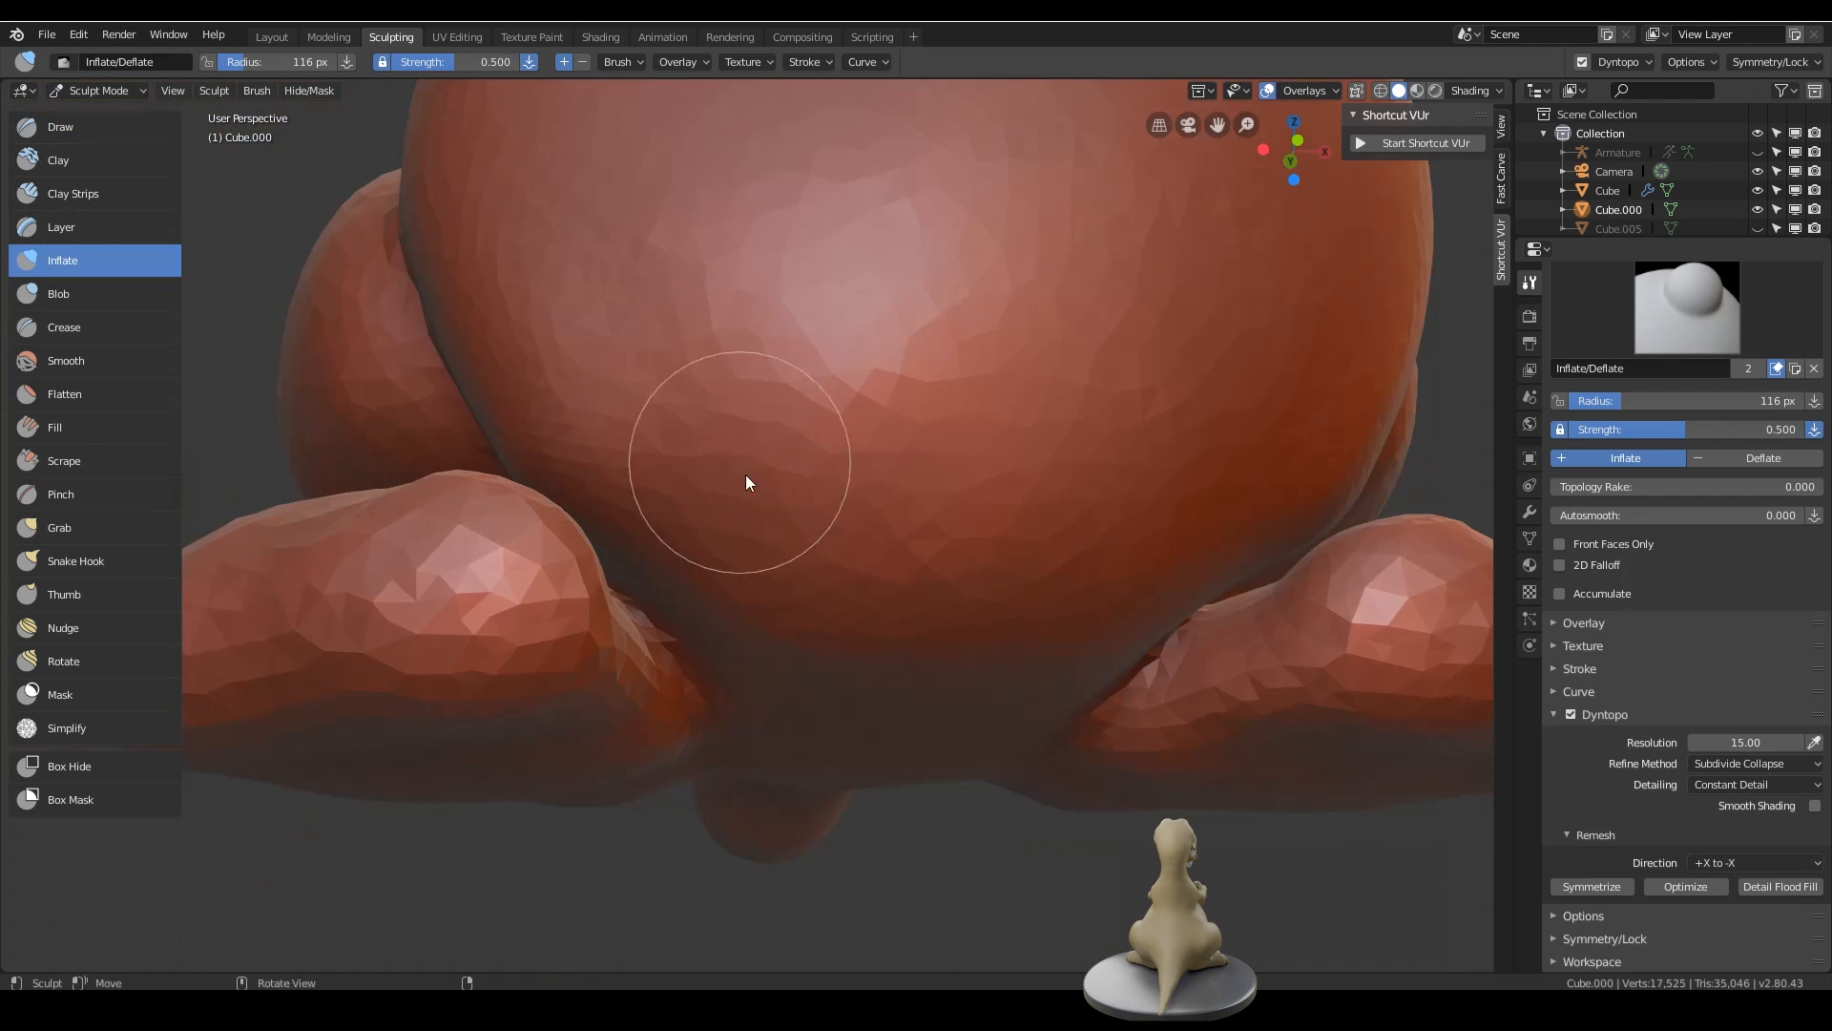
# - Build up the inner ends of the feet underneath the belly with repeated Inflate strokes
pyautogui.moveTo(735, 590); pyautogui.dragTo(802, 691)
pyautogui.moveTo(827, 599)
pyautogui.mouseDown(button='middle')
pyautogui.moveTo(787, 628)
pyautogui.moveTo(698, 582)
pyautogui.mouseUp(button='middle')
pyautogui.moveTo(668, 630)
pyautogui.mouseDown()
pyautogui.moveTo(603, 542)
pyautogui.moveTo(776, 770)
pyautogui.moveTo(638, 582)
pyautogui.mouseUp()
pyautogui.moveTo(732, 557); pyautogui.dragTo(758, 584, button='middle')
pyautogui.moveTo(766, 689); pyautogui.dragTo(644, 544)
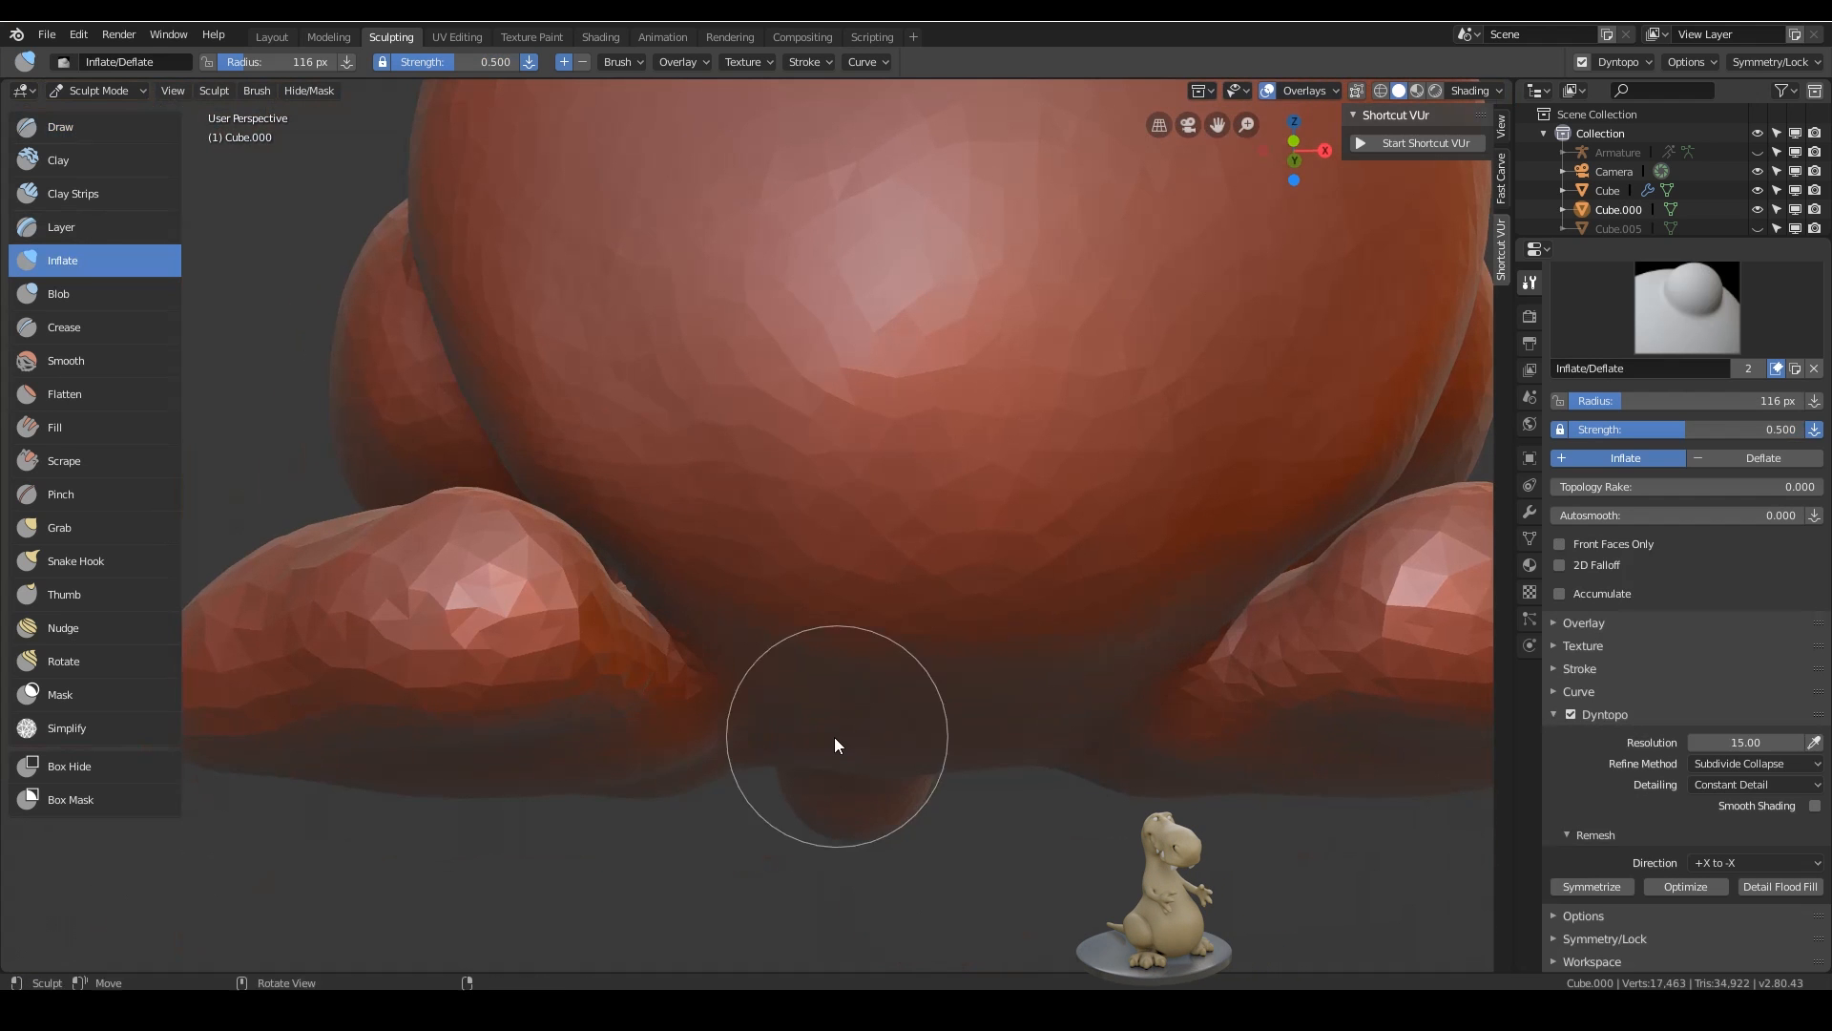
pyautogui.moveTo(827, 729); pyautogui.dragTo(658, 563)
# - Inflate the transition between the foot's inner edge and the underside of the body
pyautogui.moveTo(761, 531)
pyautogui.mouseDown(button='middle')
pyautogui.moveTo(773, 511)
pyautogui.moveTo(728, 544)
pyautogui.moveTo(777, 642)
pyautogui.moveTo(798, 642)
pyautogui.mouseUp(button='middle')
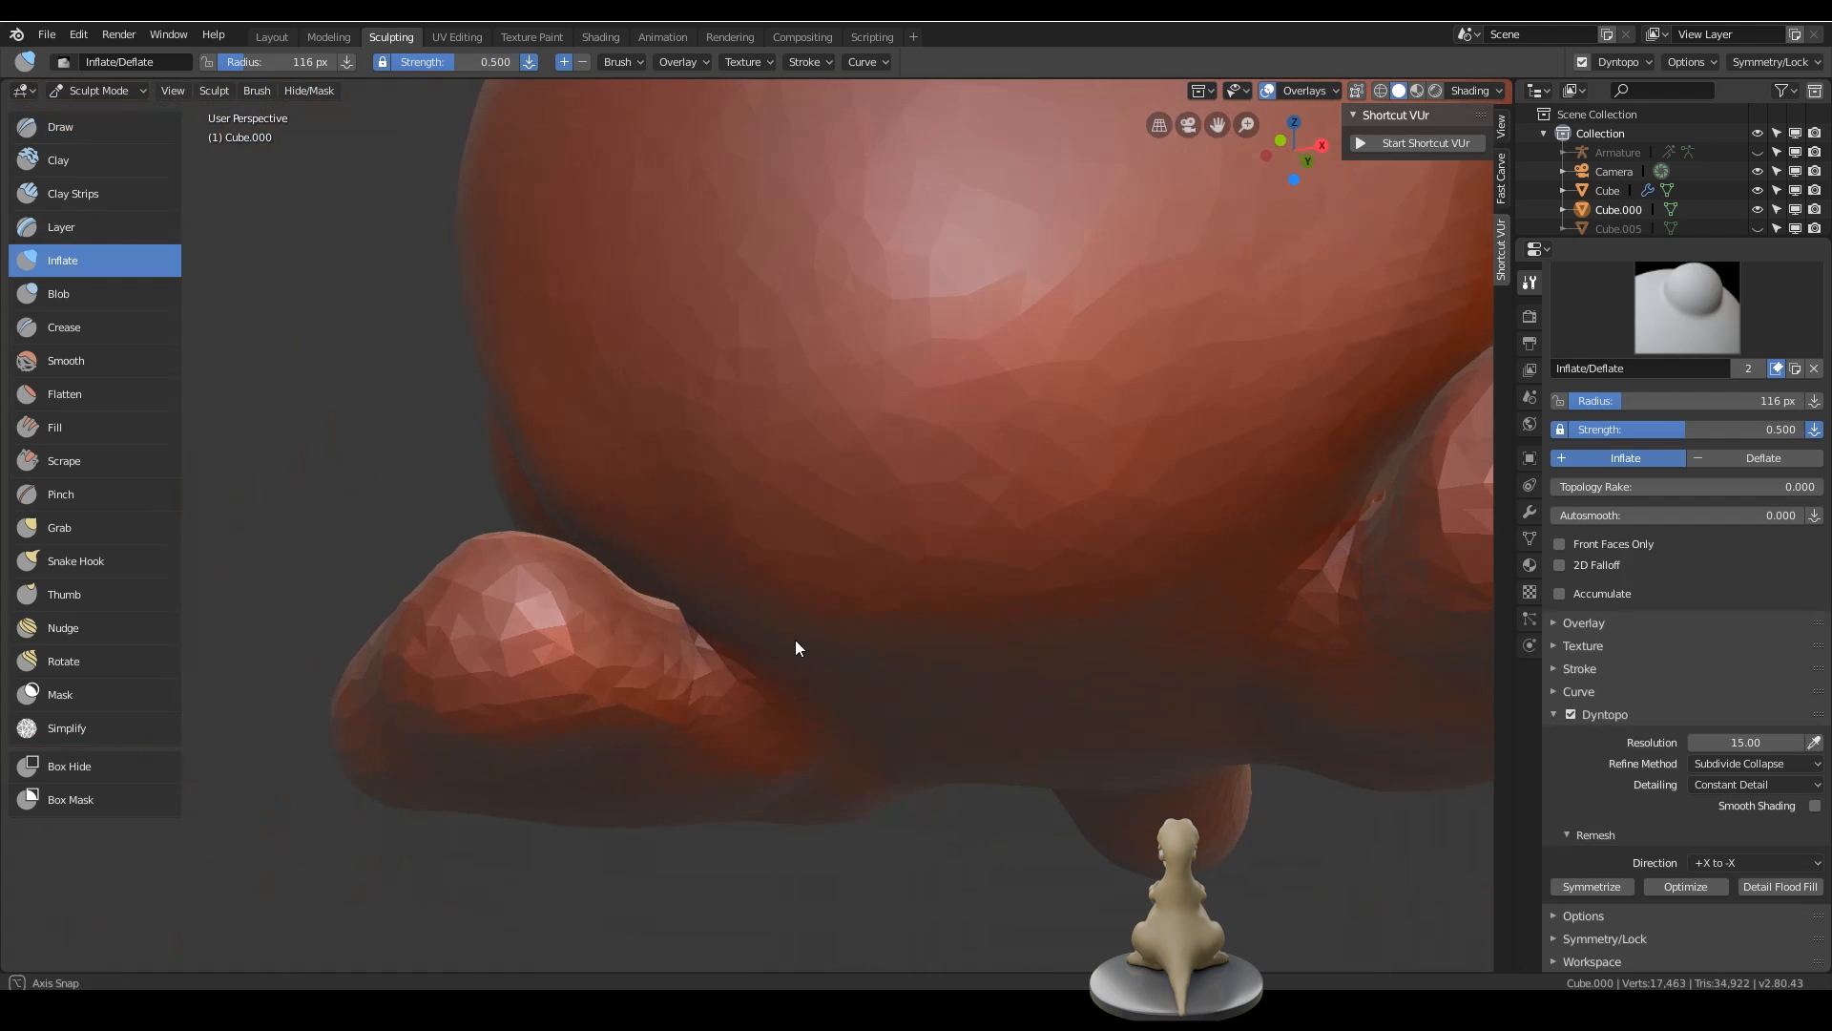
pyautogui.moveTo(633, 563)
pyautogui.mouseDown(button='middle')
pyautogui.moveTo(790, 531)
pyautogui.moveTo(796, 506)
pyautogui.moveTo(769, 582)
pyautogui.mouseUp(button='middle')
pyautogui.moveTo(789, 675)
pyautogui.mouseDown(button='middle')
pyautogui.moveTo(965, 486)
pyautogui.moveTo(950, 535)
pyautogui.mouseUp(button='middle')
pyautogui.moveTo(804, 673); pyautogui.dragTo(783, 718, button='middle')
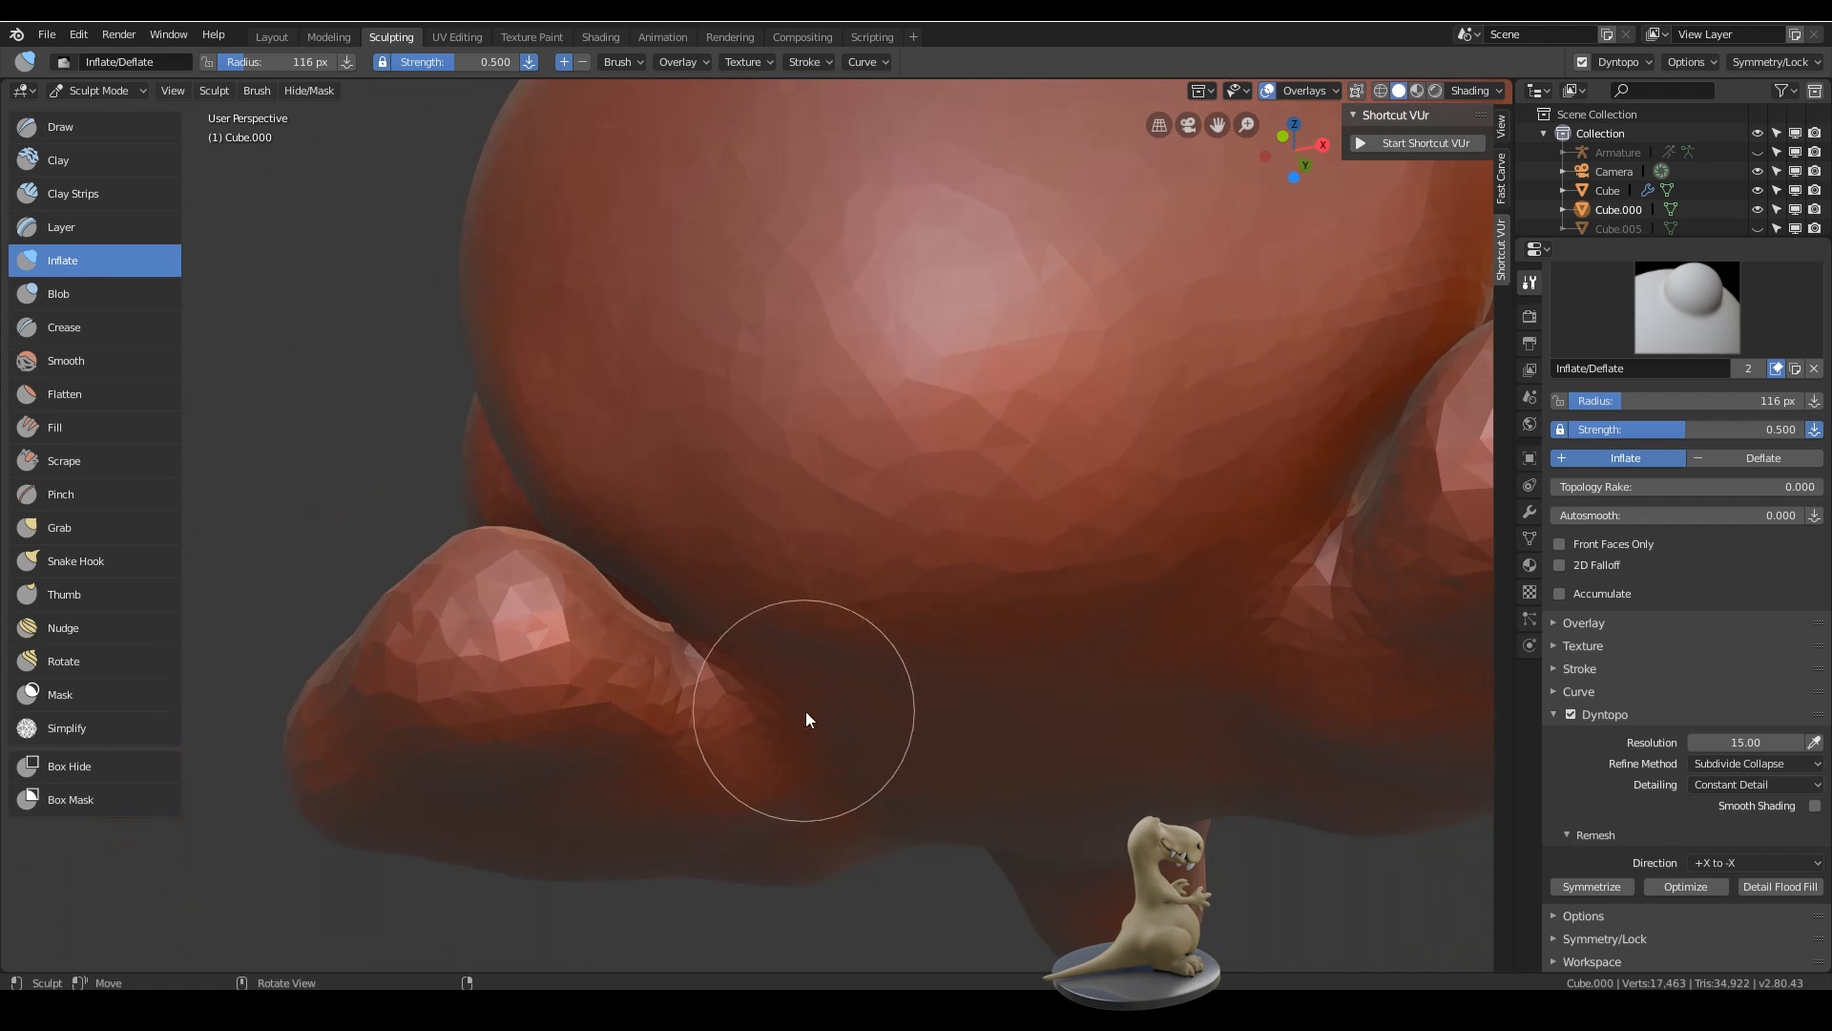
pyautogui.moveTo(806, 720)
pyautogui.mouseDown()
pyautogui.moveTo(772, 722)
pyautogui.moveTo(676, 628)
pyautogui.mouseUp()
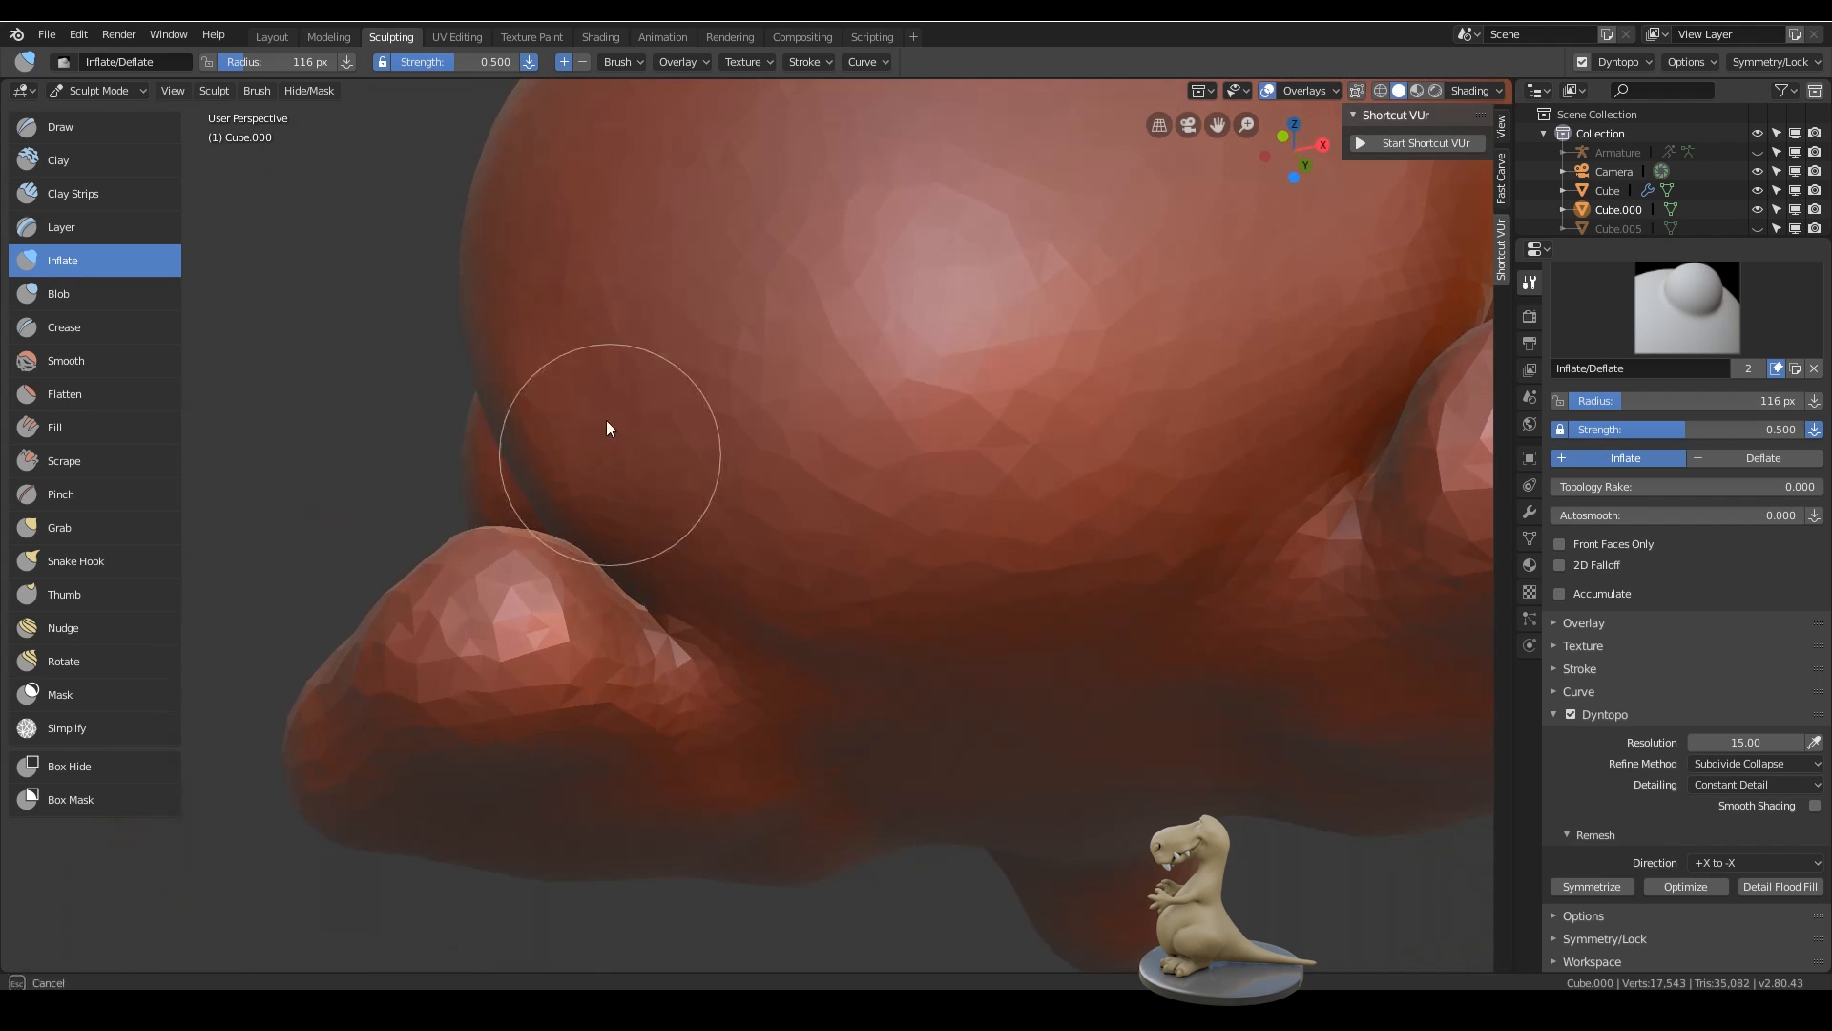
# - Fill out the upper inner edge and side of the foot with more Inflate strokes
pyautogui.moveTo(605, 420); pyautogui.dragTo(882, 614, button='middle')
pyautogui.moveTo(953, 535)
pyautogui.keyDown('ctrl'); pyautogui.mouseDown(button='middle')
pyautogui.moveTo(936, 733)
pyautogui.moveTo(1097, 731)
pyautogui.mouseUp(button='middle'); pyautogui.keyUp('ctrl')
pyautogui.keyDown('ctrl'); pyautogui.moveTo(859, 731); pyautogui.dragTo(764, 544, button='middle'); pyautogui.keyUp('ctrl')
pyautogui.moveTo(632, 621)
pyautogui.mouseDown()
pyautogui.moveTo(611, 606)
pyautogui.moveTo(657, 639)
pyautogui.mouseUp()
pyautogui.moveTo(656, 640)
pyautogui.mouseDown(button='middle')
pyautogui.moveTo(1069, 548)
pyautogui.moveTo(1092, 563)
pyautogui.moveTo(1021, 702)
pyautogui.moveTo(897, 754)
pyautogui.mouseUp(button='middle')
pyautogui.scroll(-3, 1069, 548)
pyautogui.scroll(3, 1069, 548)
pyautogui.moveTo(897, 754); pyautogui.dragTo(934, 781)
pyautogui.moveTo(933, 780); pyautogui.dragTo(821, 658, button='middle')
pyautogui.scroll(-3, 821, 659)
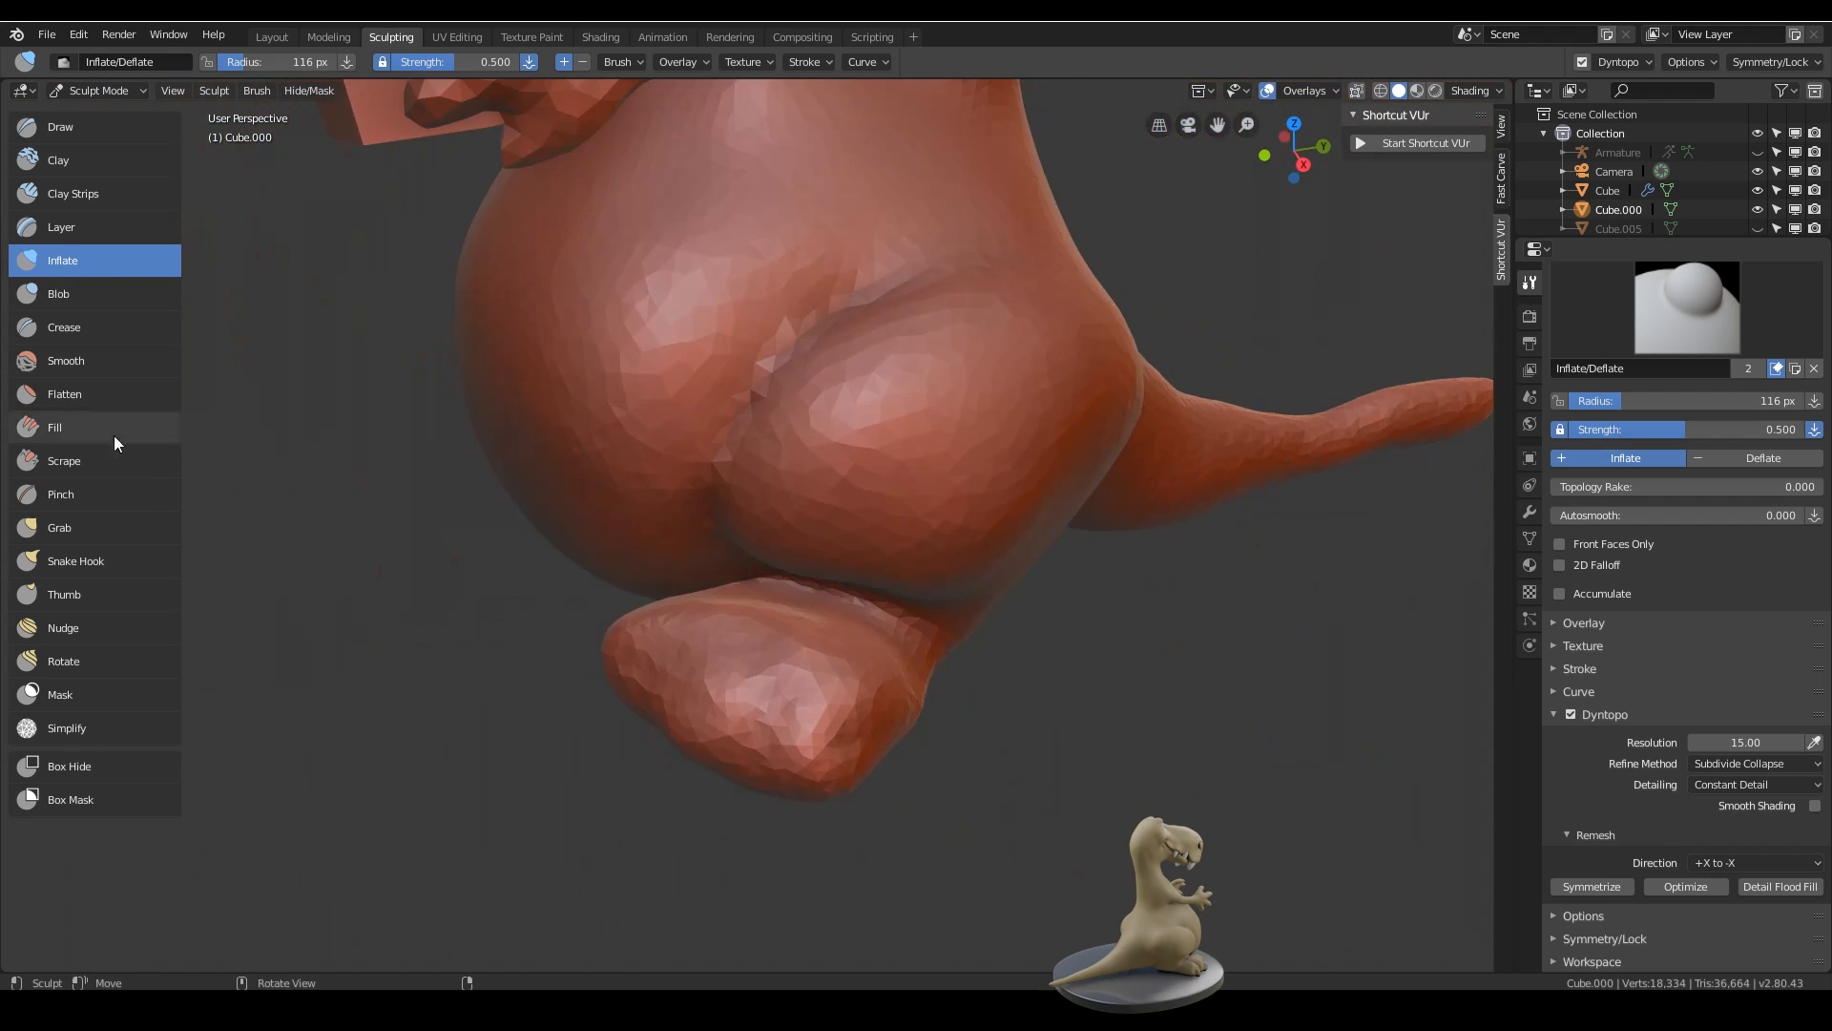
# - Set the Snake Hook radius to 218 px and pull the foot's outer and lower edge into shape
pyautogui.click(76, 561)
pyautogui.moveTo(955, 706)
pyautogui.keyDown('ctrl'); pyautogui.mouseDown(button='middle')
pyautogui.moveTo(983, 570)
pyautogui.moveTo(954, 658)
pyautogui.mouseUp(button='middle'); pyautogui.keyUp('ctrl')
pyautogui.press('f')
pyautogui.click(1012, 668)
pyautogui.moveTo(974, 688); pyautogui.dragTo(1016, 719)
pyautogui.moveTo(955, 668)
pyautogui.mouseDown(button='middle')
pyautogui.moveTo(765, 546)
pyautogui.moveTo(954, 611)
pyautogui.mouseUp(button='middle')
pyautogui.moveTo(993, 611); pyautogui.dragTo(1017, 649)
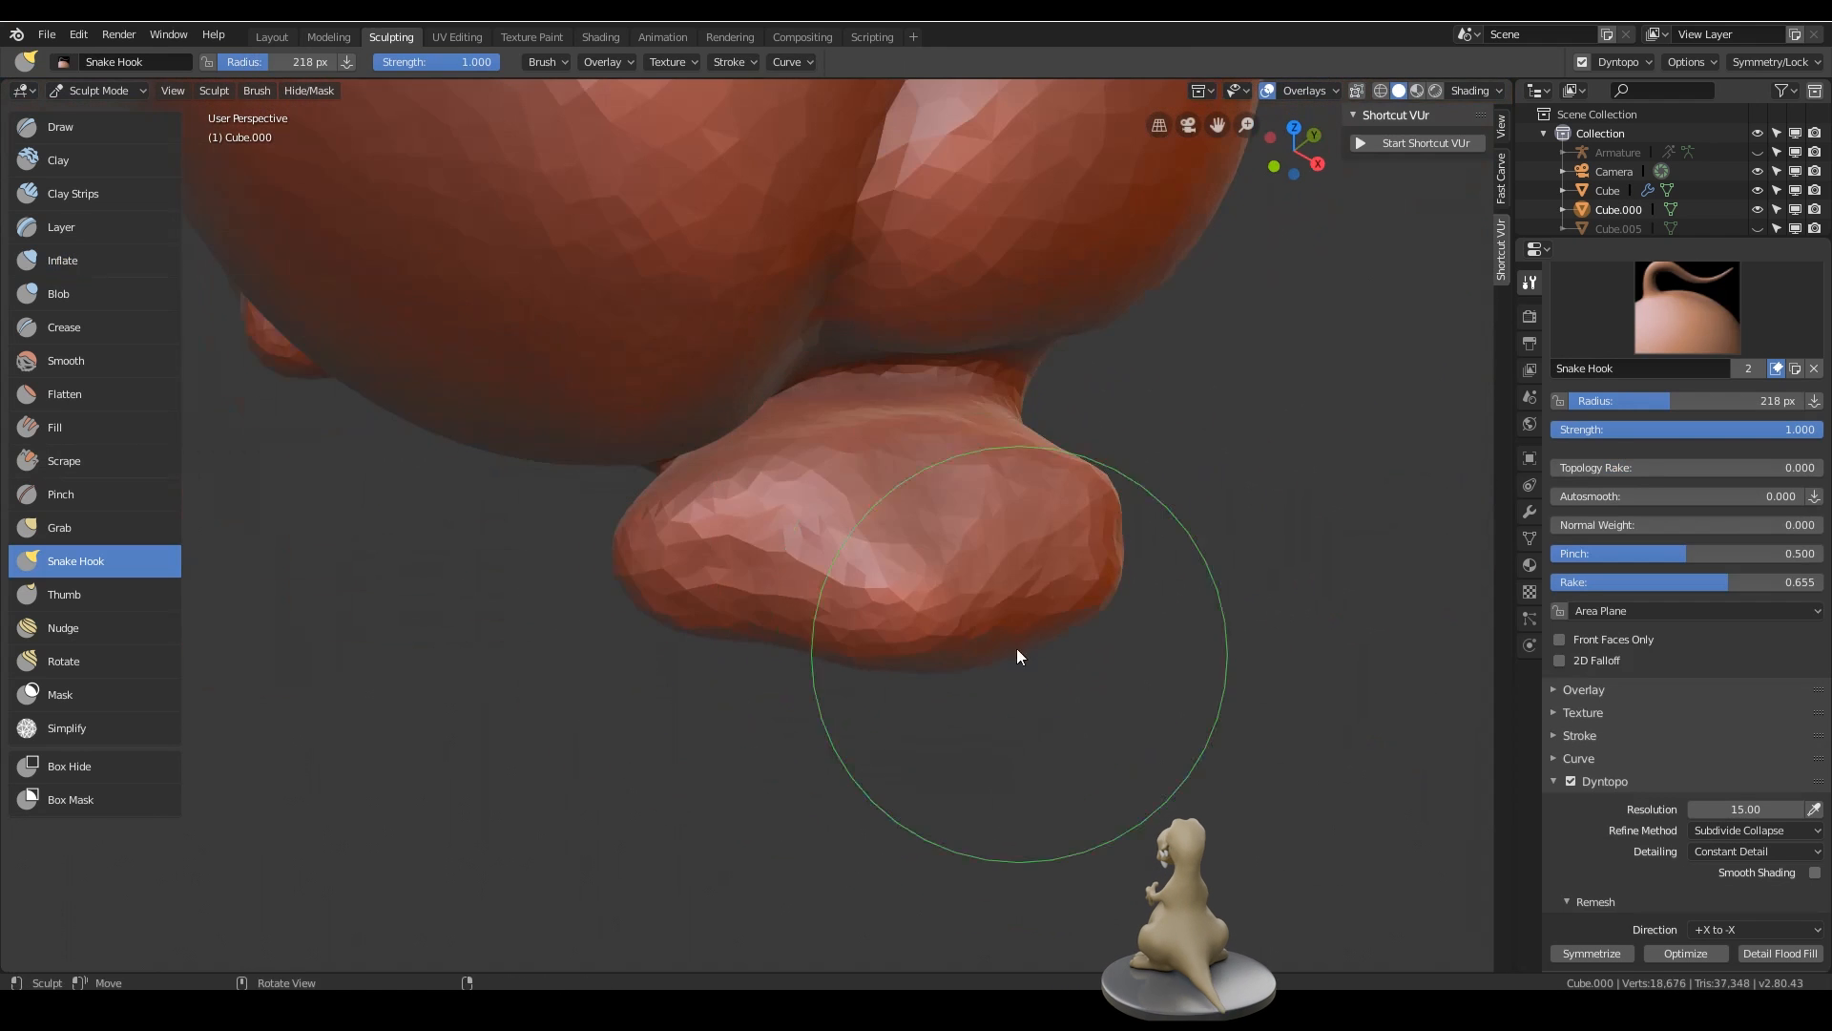
# - Carve grooves into the front of the foot to separate the toes with a 94 px Crease brush
pyautogui.moveTo(1016, 649); pyautogui.dragTo(955, 573, button='middle')
pyautogui.click(84, 327)
pyautogui.press('f')
pyautogui.click(802, 564)
pyautogui.moveTo(802, 563); pyautogui.dragTo(830, 534, button='middle')
pyautogui.moveTo(821, 525); pyautogui.dragTo(845, 659)
pyautogui.moveTo(940, 520); pyautogui.dragTo(955, 621)
pyautogui.moveTo(1012, 630)
pyautogui.mouseDown(button='middle')
pyautogui.moveTo(936, 622)
pyautogui.moveTo(962, 512)
pyautogui.mouseUp(button='middle')
pyautogui.moveTo(695, 454); pyautogui.dragTo(630, 683)
# - Inflate the toes and the side of the foot back toward the heel
pyautogui.scroll(-4, 1017, 690)
pyautogui.scroll(-5, 1016, 719)
pyautogui.moveTo(1017, 690)
pyautogui.mouseDown(button='middle')
pyautogui.moveTo(1016, 718)
pyautogui.moveTo(889, 688)
pyautogui.mouseUp(button='middle')
pyautogui.keyDown('ctrl'); pyautogui.moveTo(889, 687); pyautogui.dragTo(889, 363, button='middle'); pyautogui.keyUp('ctrl')
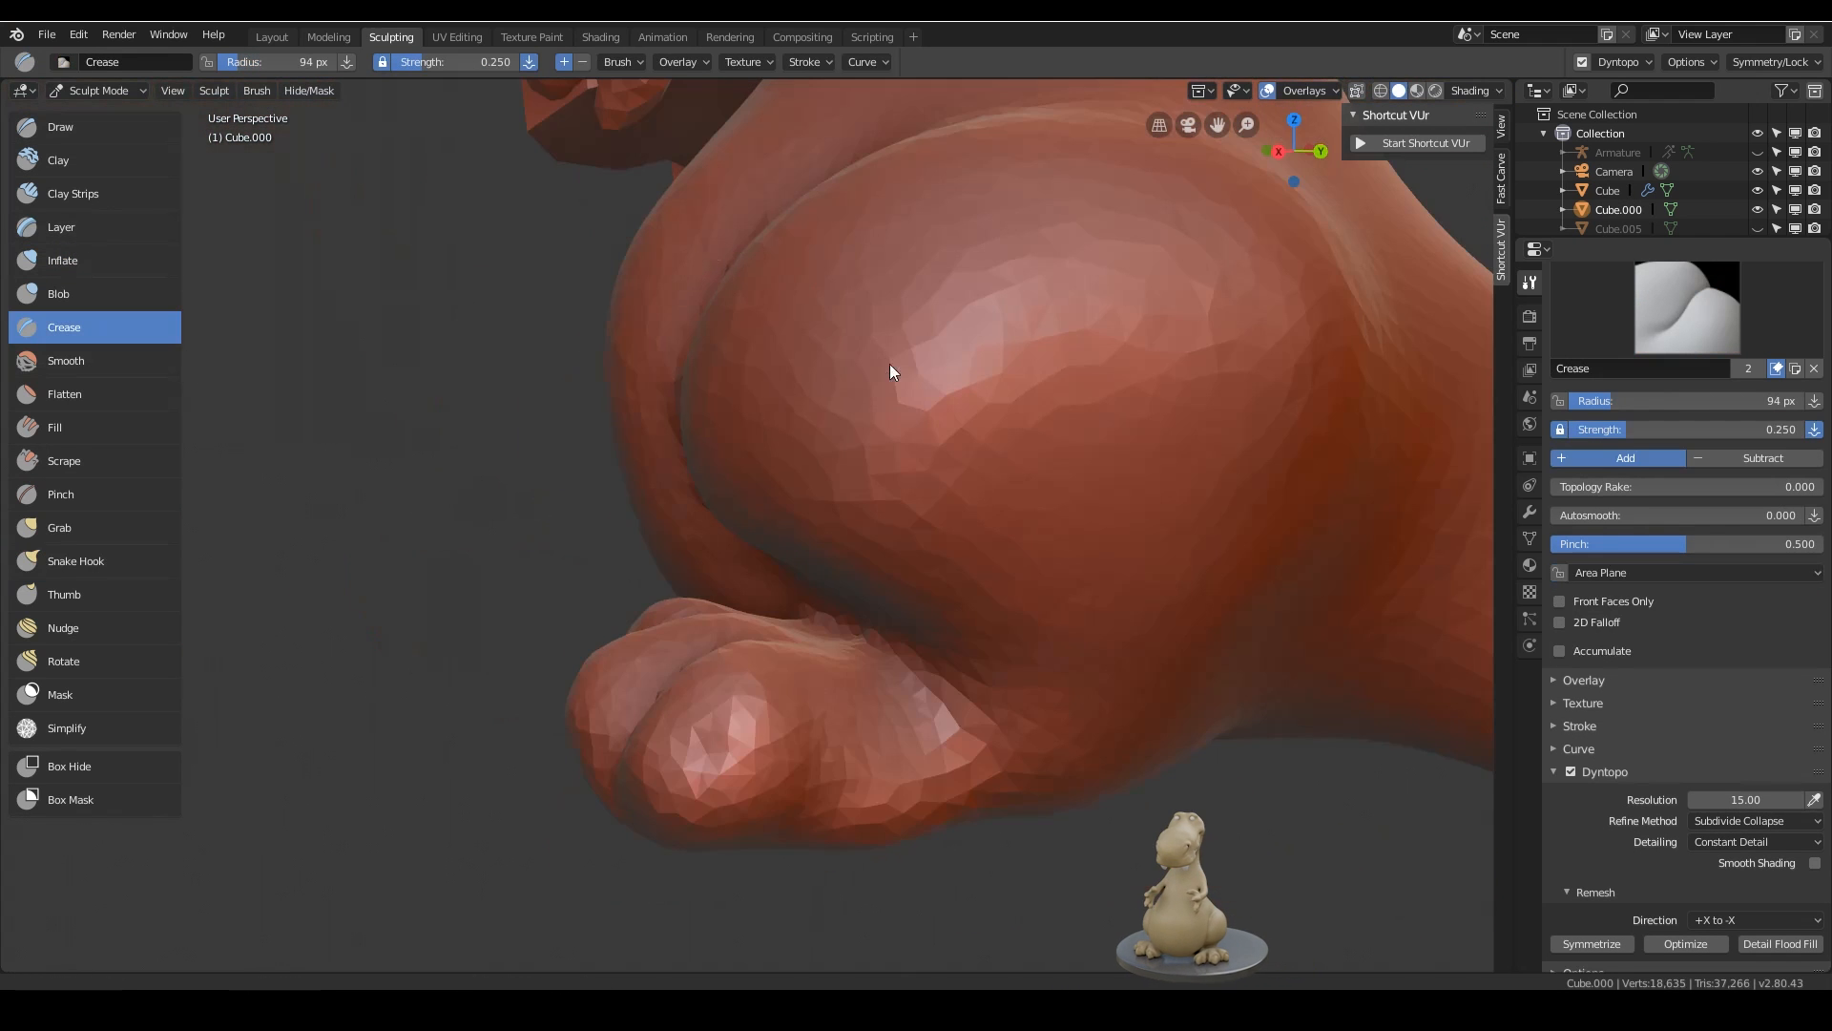
pyautogui.press('i')
pyautogui.moveTo(799, 723); pyautogui.dragTo(821, 804)
pyautogui.moveTo(821, 813); pyautogui.dragTo(972, 763, button='middle')
pyautogui.moveTo(971, 763)
pyautogui.mouseDown()
pyautogui.moveTo(1021, 723)
pyautogui.moveTo(1069, 757)
pyautogui.mouseUp()
pyautogui.moveTo(1069, 756)
pyautogui.mouseDown(button='middle')
pyautogui.moveTo(889, 746)
pyautogui.moveTo(935, 706)
pyautogui.mouseUp(button='middle')
pyautogui.moveTo(935, 706); pyautogui.dragTo(1084, 551)
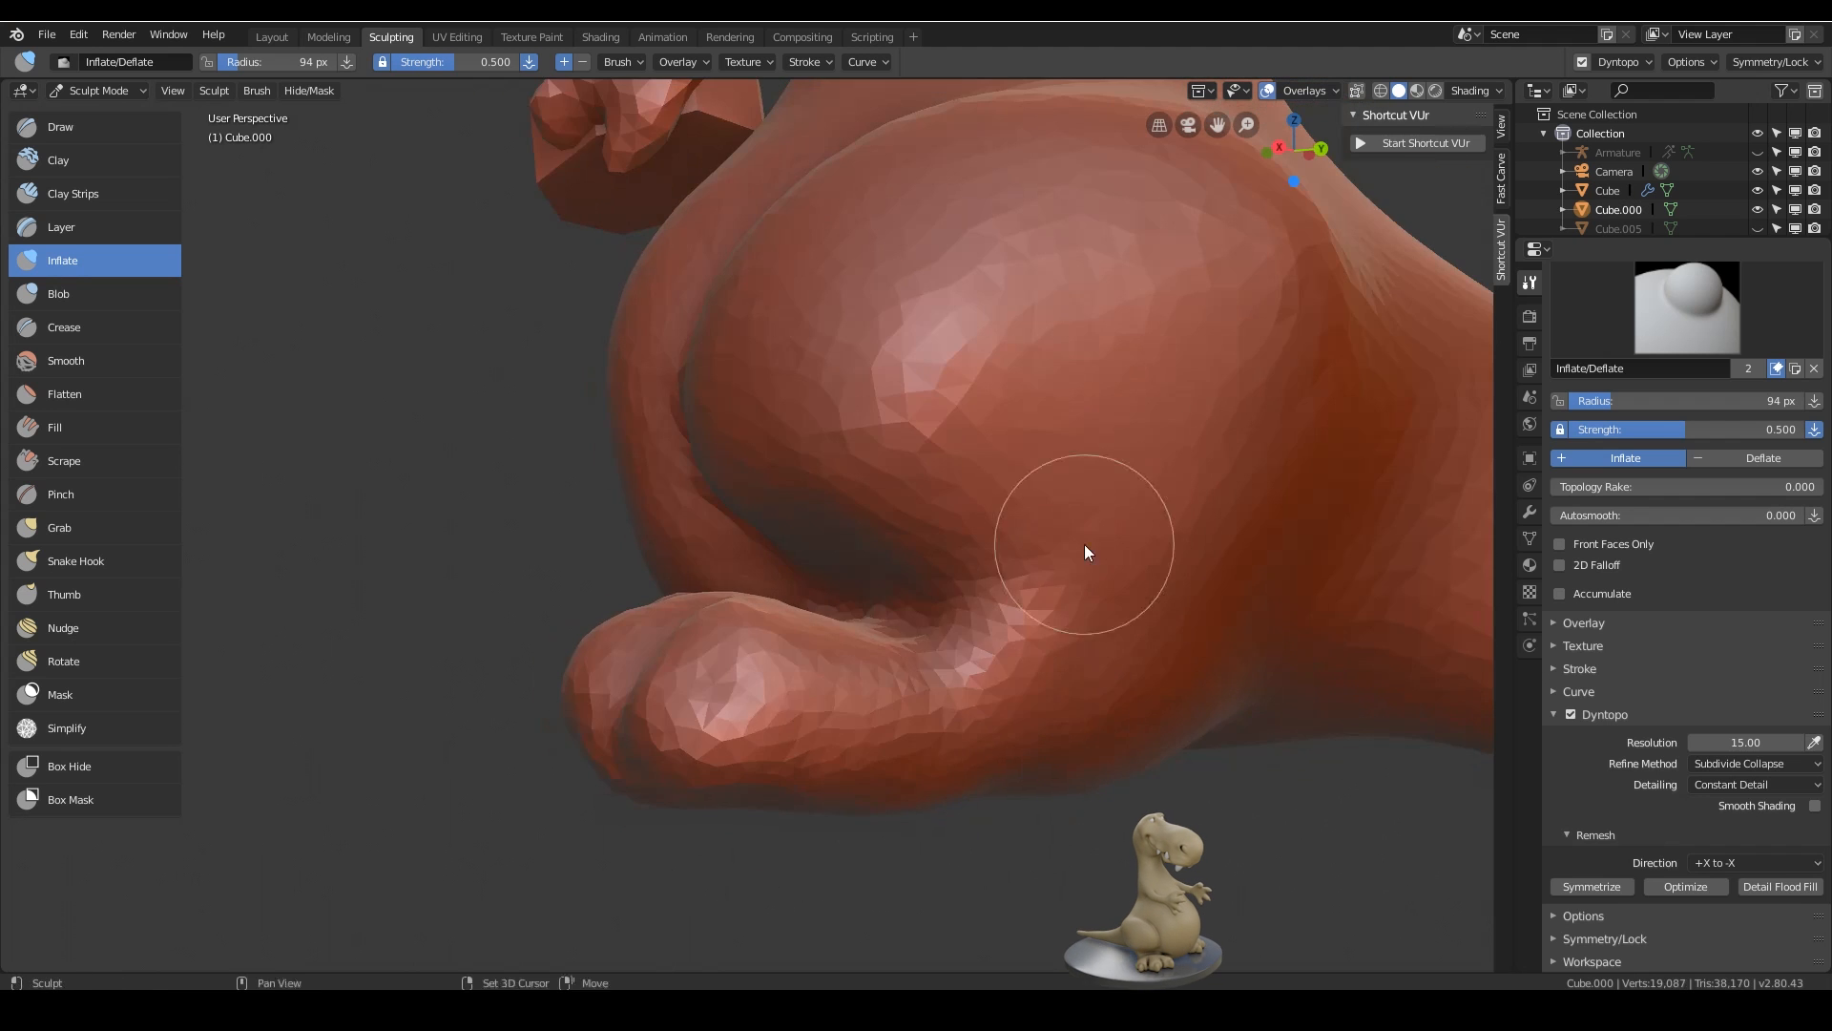
pyautogui.moveTo(820, 668); pyautogui.dragTo(928, 708, button='middle')
pyautogui.moveTo(927, 709); pyautogui.dragTo(976, 761)
# - Sharpen the folds around the foot and lower thigh with the Crease brush
pyautogui.hotkey('shift', 'c')
pyautogui.moveTo(975, 752)
pyautogui.mouseDown(button='middle')
pyautogui.moveTo(960, 542)
pyautogui.moveTo(839, 650)
pyautogui.moveTo(941, 462)
pyautogui.moveTo(931, 611)
pyautogui.mouseUp(button='middle')
pyautogui.moveTo(930, 611); pyautogui.dragTo(907, 695)
pyautogui.moveTo(907, 696); pyautogui.dragTo(1000, 701, button='middle')
pyautogui.moveTo(1003, 610); pyautogui.dragTo(773, 563)
# - Refine the fold between the belly and the thigh with normal and inverted Crease strokes
pyautogui.moveTo(773, 563)
pyautogui.mouseDown(button='middle')
pyautogui.moveTo(737, 575)
pyautogui.moveTo(978, 546)
pyautogui.moveTo(1103, 657)
pyautogui.mouseUp(button='middle')
pyautogui.scroll(-4, 978, 546)
pyautogui.scroll(-4, 983, 563)
pyautogui.scroll(3, 1104, 656)
pyautogui.moveTo(754, 754)
pyautogui.mouseDown()
pyautogui.moveTo(739, 903)
pyautogui.moveTo(719, 712)
pyautogui.mouseUp()
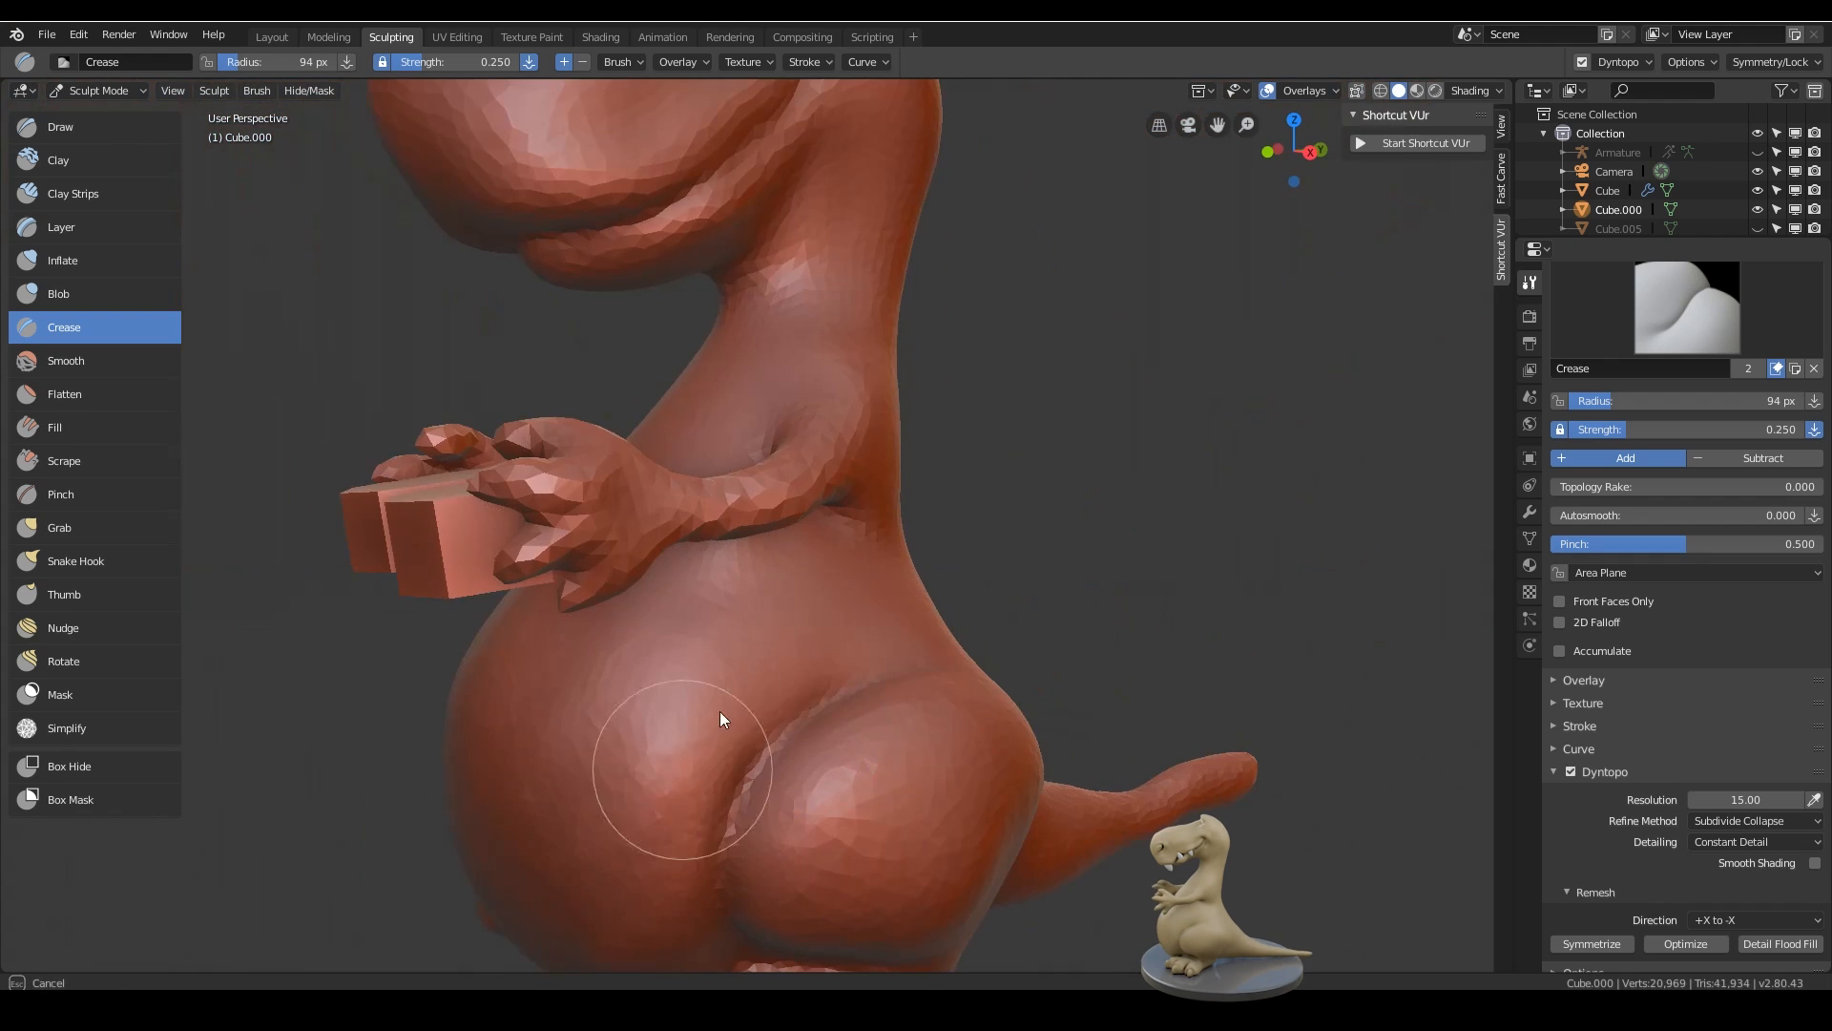
pyautogui.moveTo(720, 712); pyautogui.dragTo(767, 697, button='middle')
pyautogui.moveTo(872, 586)
pyautogui.mouseDown(button='middle')
pyautogui.moveTo(941, 708)
pyautogui.moveTo(889, 691)
pyautogui.moveTo(821, 750)
pyautogui.mouseUp(button='middle')
pyautogui.scroll(-4, 890, 691)
pyautogui.scroll(3, 889, 691)
pyautogui.keyDown('ctrl'); pyautogui.moveTo(820, 749); pyautogui.dragTo(859, 775); pyautogui.keyUp('ctrl')
pyautogui.moveTo(964, 563); pyautogui.dragTo(1084, 605, button='middle')
pyautogui.scroll(-4, 1093, 668)
# - Smooth part of the sculpt and define the mouth line along the jaw with the Crease brush
pyautogui.moveTo(707, 492)
pyautogui.mouseDown(button='middle')
pyautogui.moveTo(887, 483)
pyautogui.moveTo(825, 659)
pyautogui.mouseUp(button='middle')
pyautogui.scroll(4, 764, 535)
pyautogui.keyDown('shift'); pyautogui.moveTo(611, 516); pyautogui.dragTo(595, 531); pyautogui.keyUp('shift')
pyautogui.moveTo(595, 530)
pyautogui.mouseDown(button='middle')
pyautogui.moveTo(810, 535)
pyautogui.moveTo(700, 616)
pyautogui.moveTo(803, 607)
pyautogui.moveTo(711, 534)
pyautogui.mouseUp(button='middle')
pyautogui.keyDown('shift'); pyautogui.moveTo(711, 505); pyautogui.dragTo(851, 580, button='middle'); pyautogui.keyUp('shift')
pyautogui.scroll(4, 852, 581)
pyautogui.moveTo(911, 393); pyautogui.dragTo(854, 445)
pyautogui.moveTo(854, 446); pyautogui.dragTo(829, 461, button='middle')
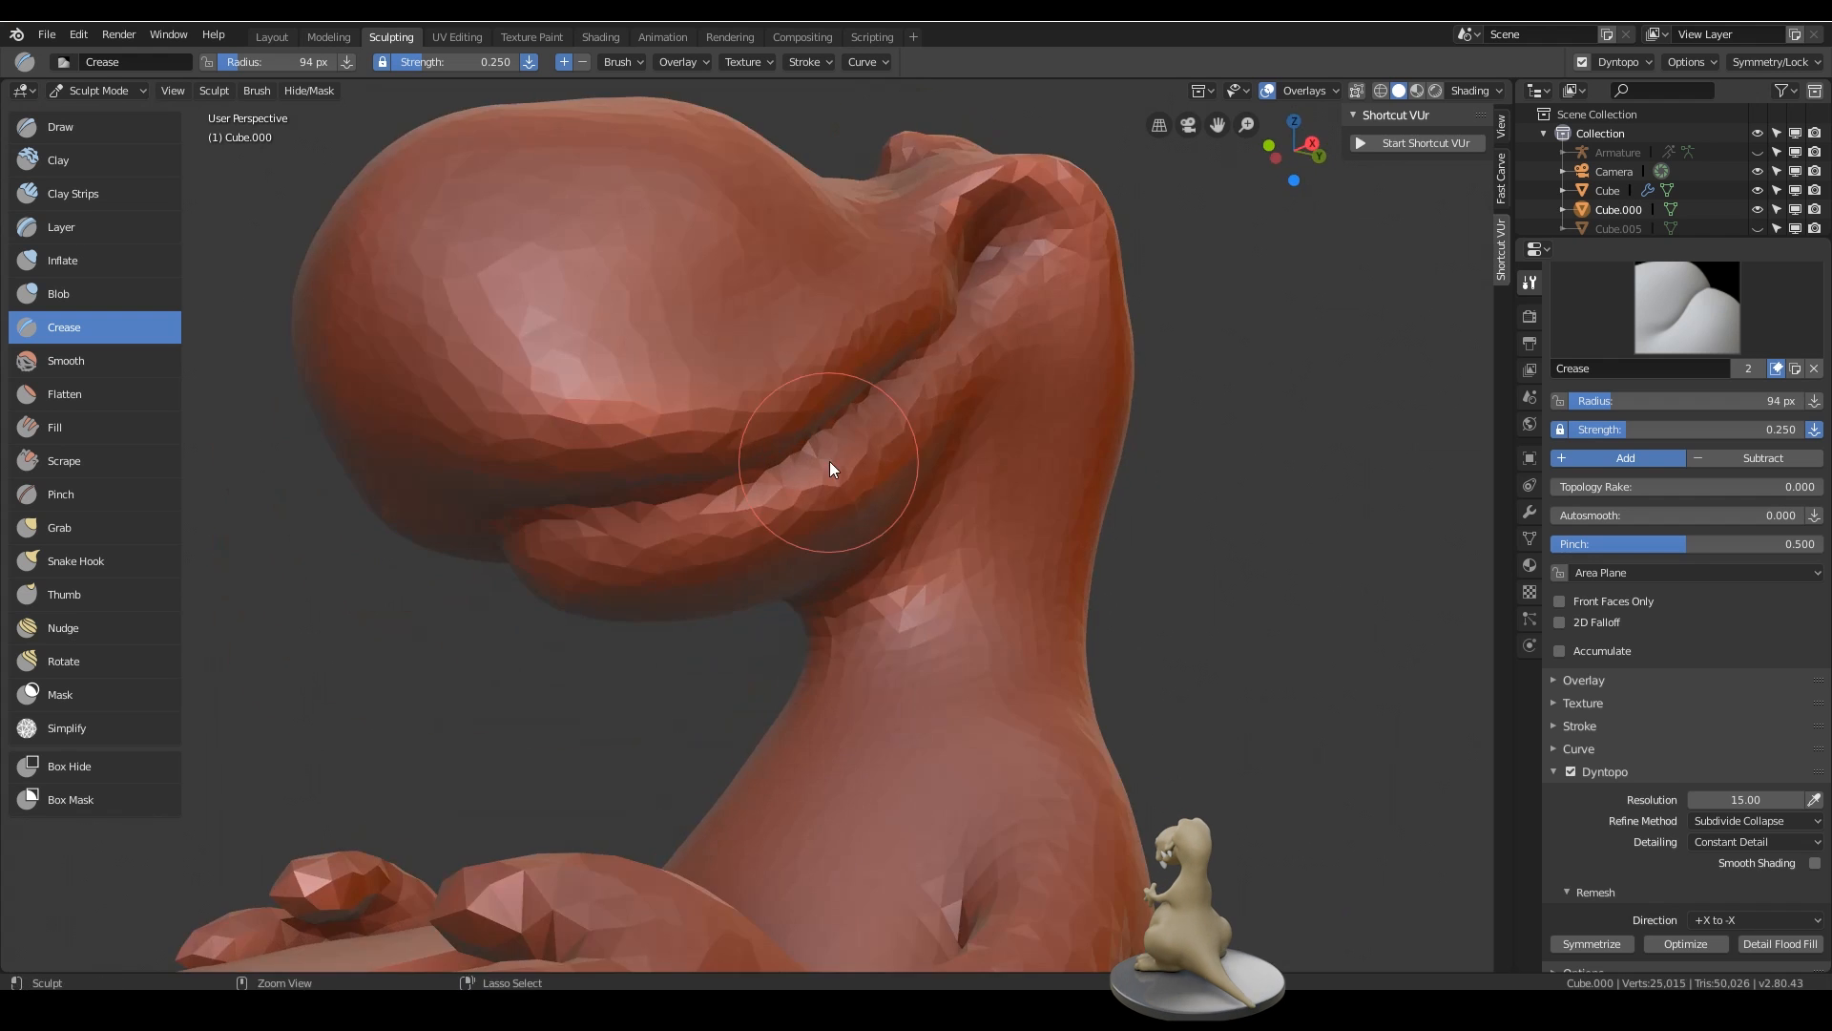
pyautogui.moveTo(828, 461); pyautogui.dragTo(470, 577)
# - Crease the fold behind the muzzle just below the eye
pyautogui.moveTo(471, 578); pyautogui.dragTo(535, 658, button='middle')
pyautogui.moveTo(977, 253); pyautogui.dragTo(983, 272)
pyautogui.moveTo(983, 272)
pyautogui.mouseDown(button='middle')
pyautogui.moveTo(769, 570)
pyautogui.moveTo(913, 531)
pyautogui.moveTo(1006, 406)
pyautogui.mouseUp(button='middle')
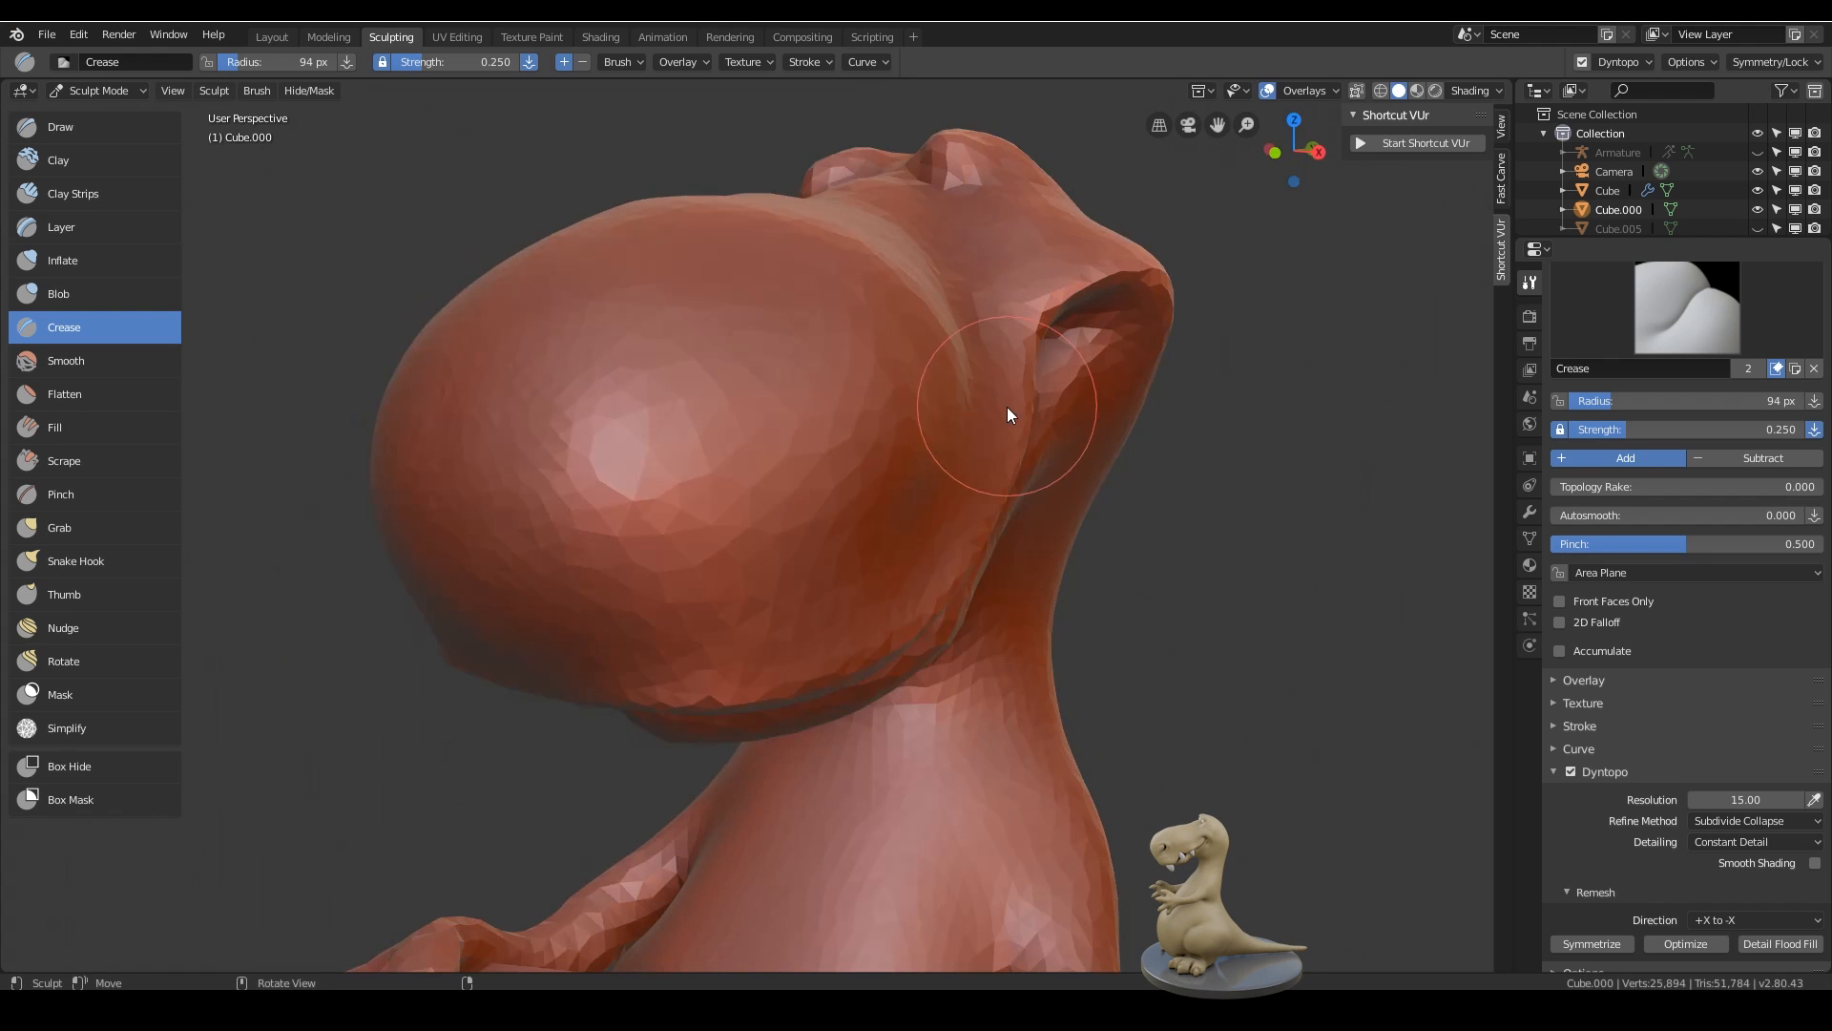
# - Carve the nostril groove on the side of the snout with the Crease brush
pyautogui.moveTo(863, 473); pyautogui.dragTo(840, 611, button='middle')
pyautogui.moveTo(744, 639)
pyautogui.mouseDown()
pyautogui.moveTo(782, 703)
pyautogui.moveTo(883, 701)
pyautogui.mouseUp()
pyautogui.scroll(-4, 902, 645)
pyautogui.moveTo(902, 645); pyautogui.dragTo(907, 535, button='middle')
pyautogui.scroll(4, 907, 529)
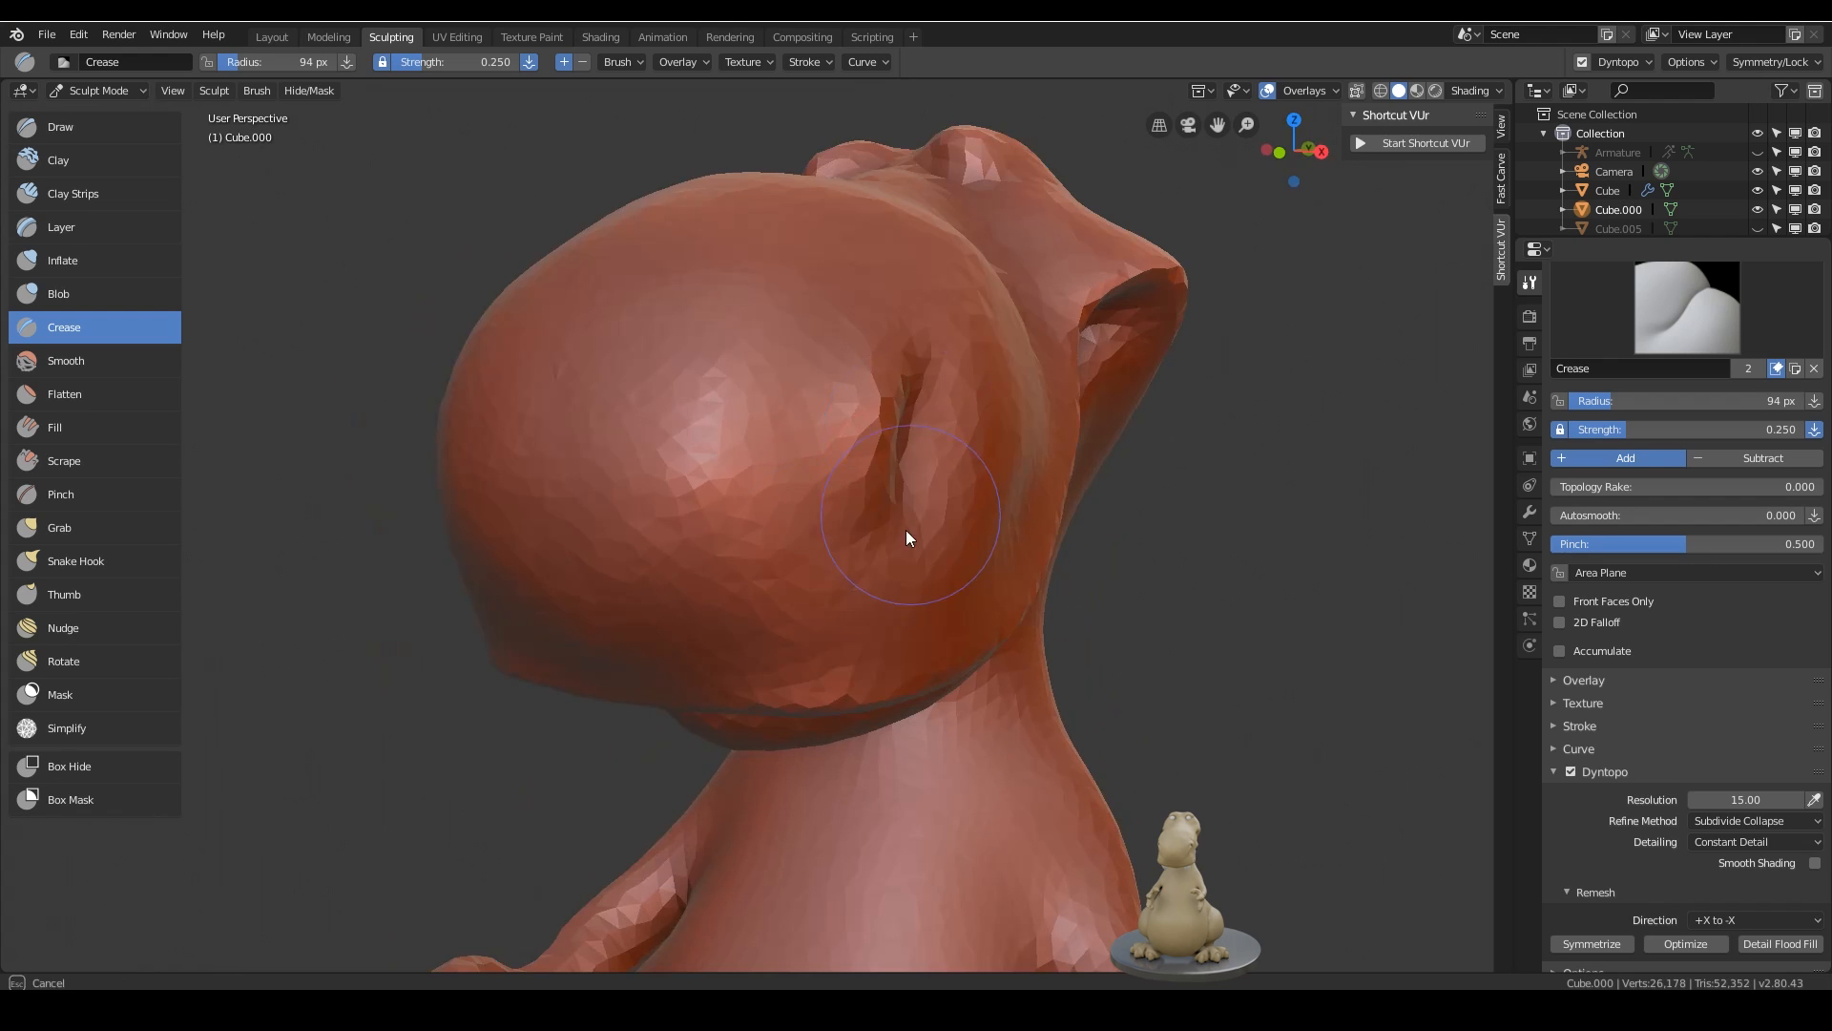
pyautogui.moveTo(906, 529); pyautogui.dragTo(936, 558)
pyautogui.scroll(-5, 936, 558)
pyautogui.moveTo(936, 557)
pyautogui.mouseDown(button='middle')
pyautogui.moveTo(1081, 560)
pyautogui.moveTo(906, 596)
pyautogui.mouseUp(button='middle')
pyautogui.scroll(-3, 932, 549)
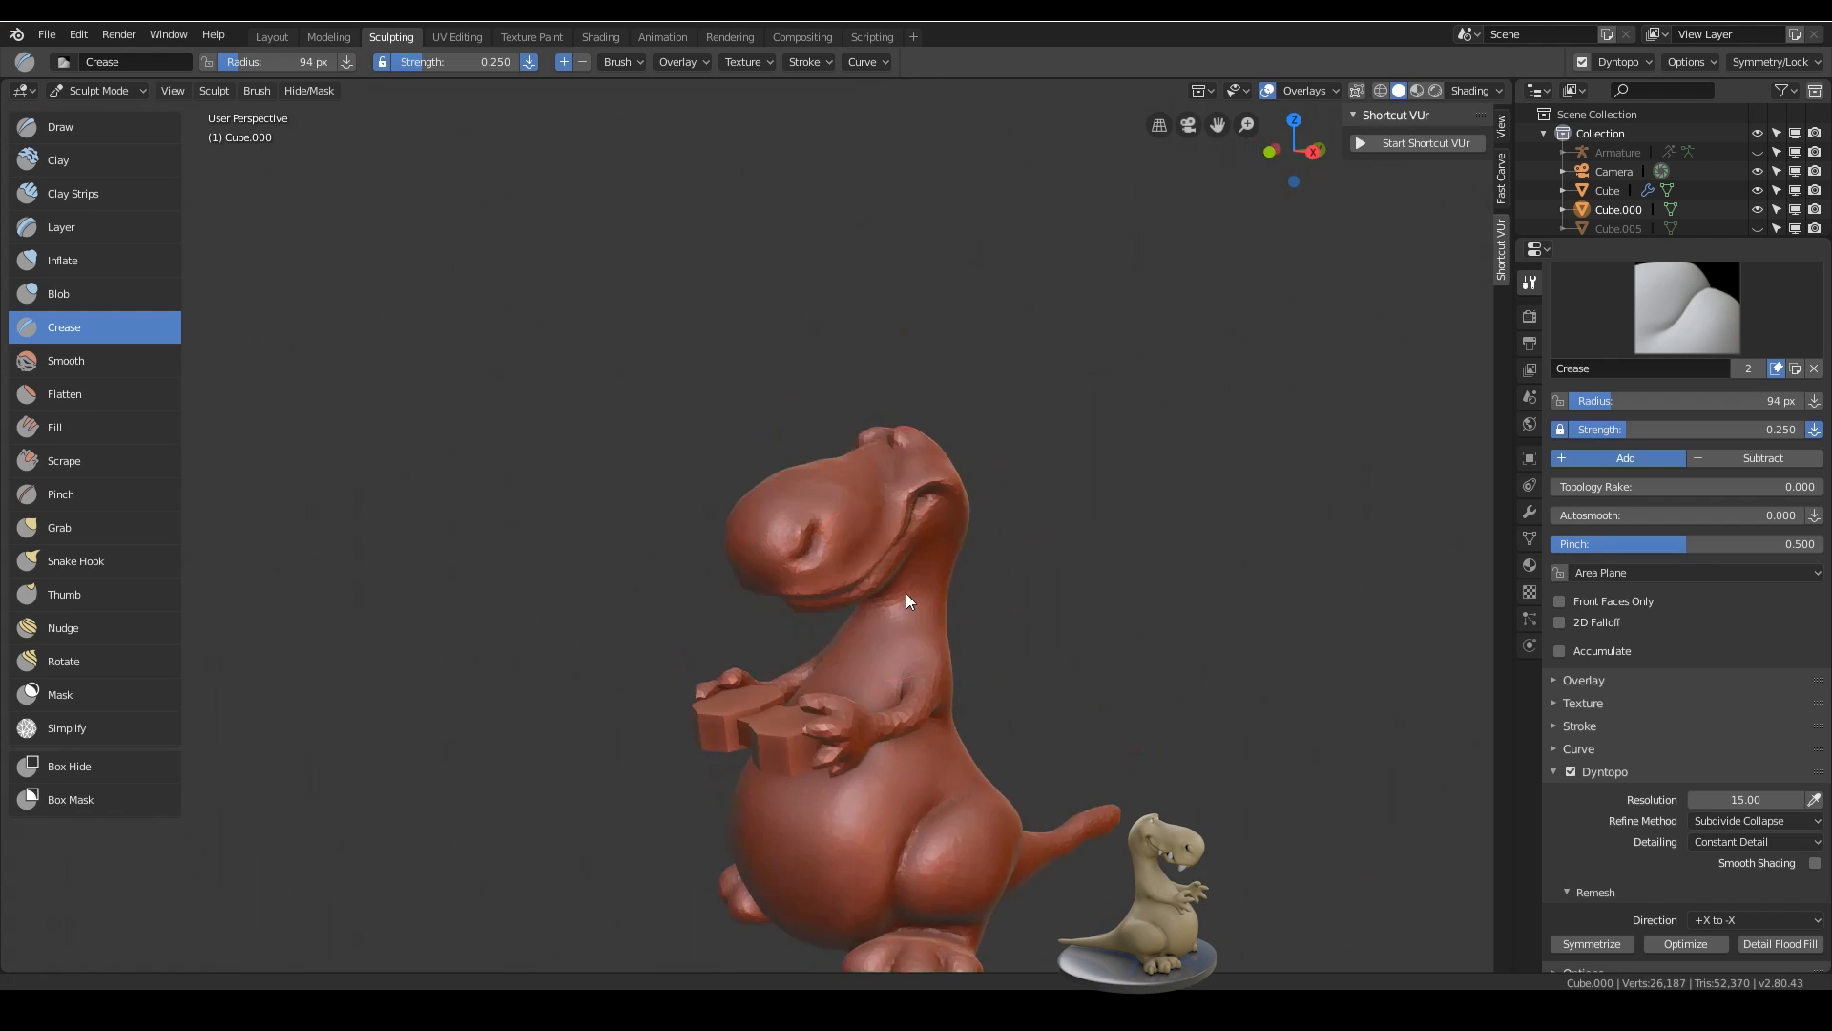
# - Refine the fold beneath the eye with normal and inverted Crease strokes
pyautogui.scroll(8, 907, 596)
pyautogui.moveTo(1199, 457)
pyautogui.mouseDown()
pyautogui.moveTo(1173, 441)
pyautogui.moveTo(1270, 496)
pyautogui.mouseUp()
pyautogui.scroll(-5, 1269, 496)
pyautogui.moveTo(725, 483); pyautogui.dragTo(994, 464, button='middle')
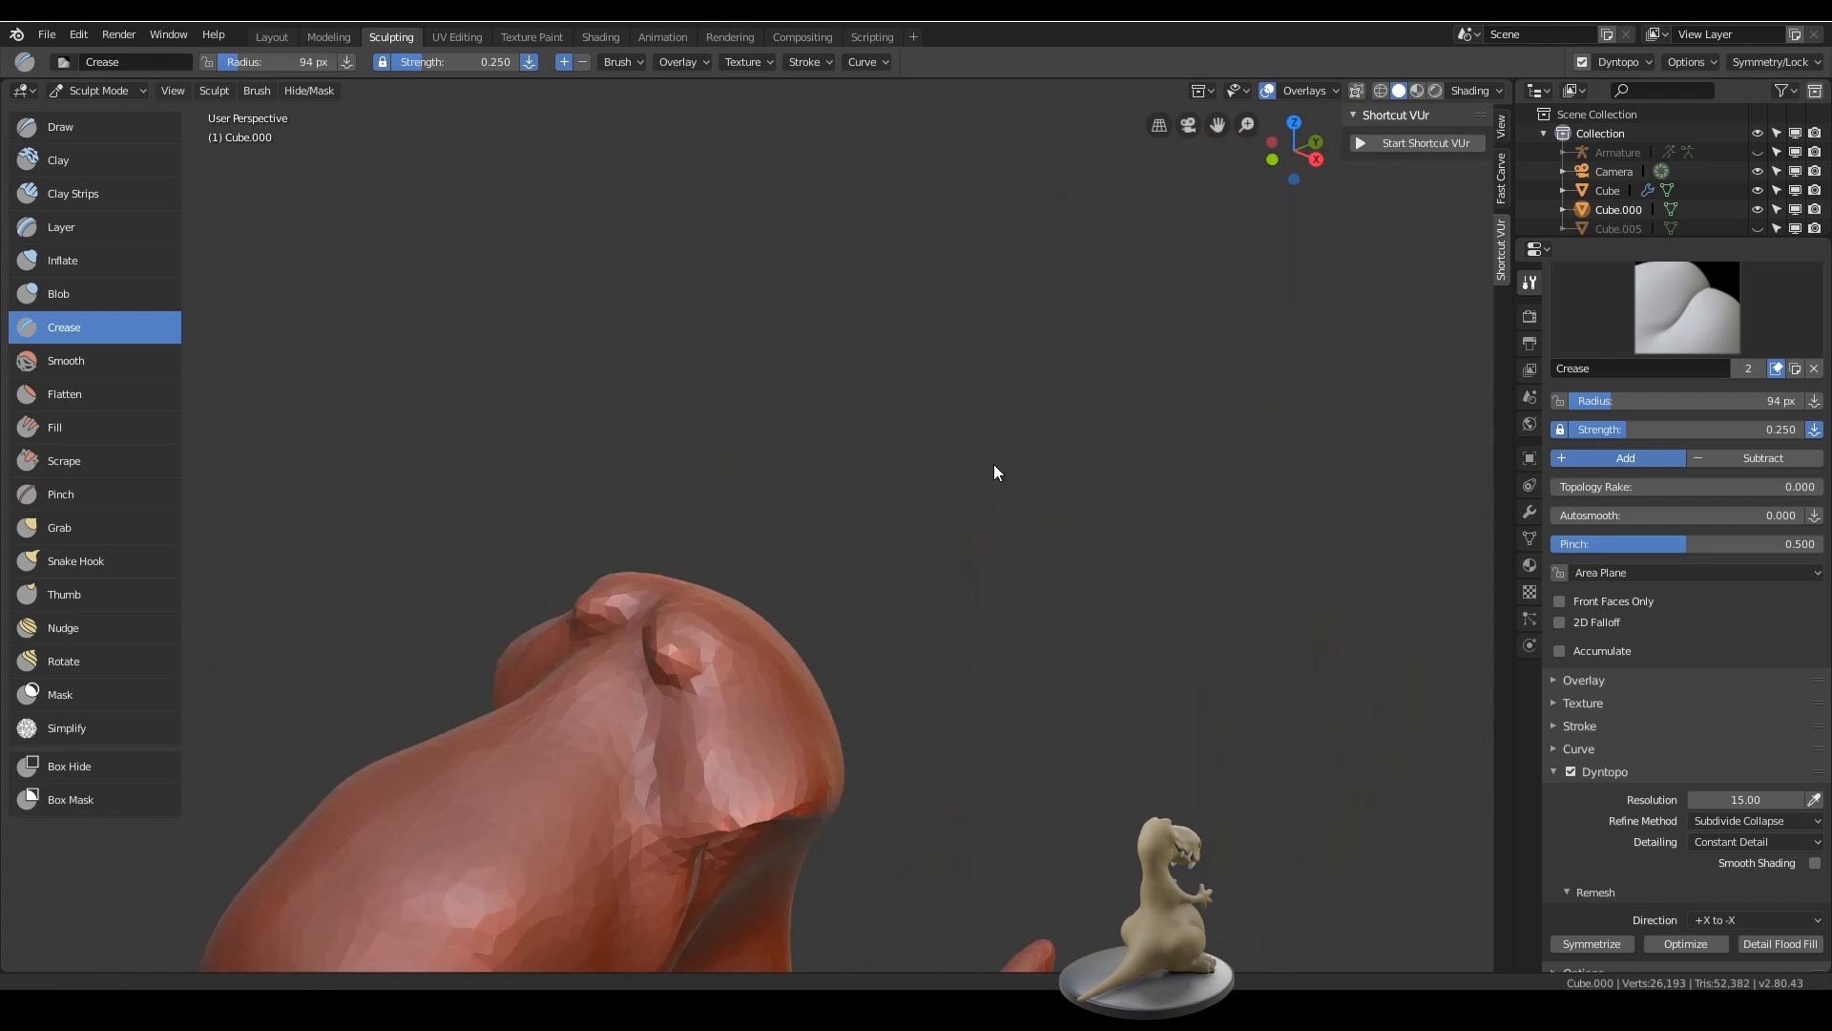
pyautogui.scroll(6, 821, 544)
pyautogui.moveTo(852, 545)
pyautogui.keyDown('ctrl'); pyautogui.mouseDown()
pyautogui.moveTo(660, 569)
pyautogui.moveTo(840, 630)
pyautogui.mouseUp(); pyautogui.keyUp('ctrl')
pyautogui.scroll(-5, 840, 630)
pyautogui.moveTo(744, 649)
pyautogui.mouseDown(button='middle')
pyautogui.moveTo(885, 667)
pyautogui.moveTo(859, 582)
pyautogui.mouseUp(button='middle')
pyautogui.scroll(4, 854, 578)
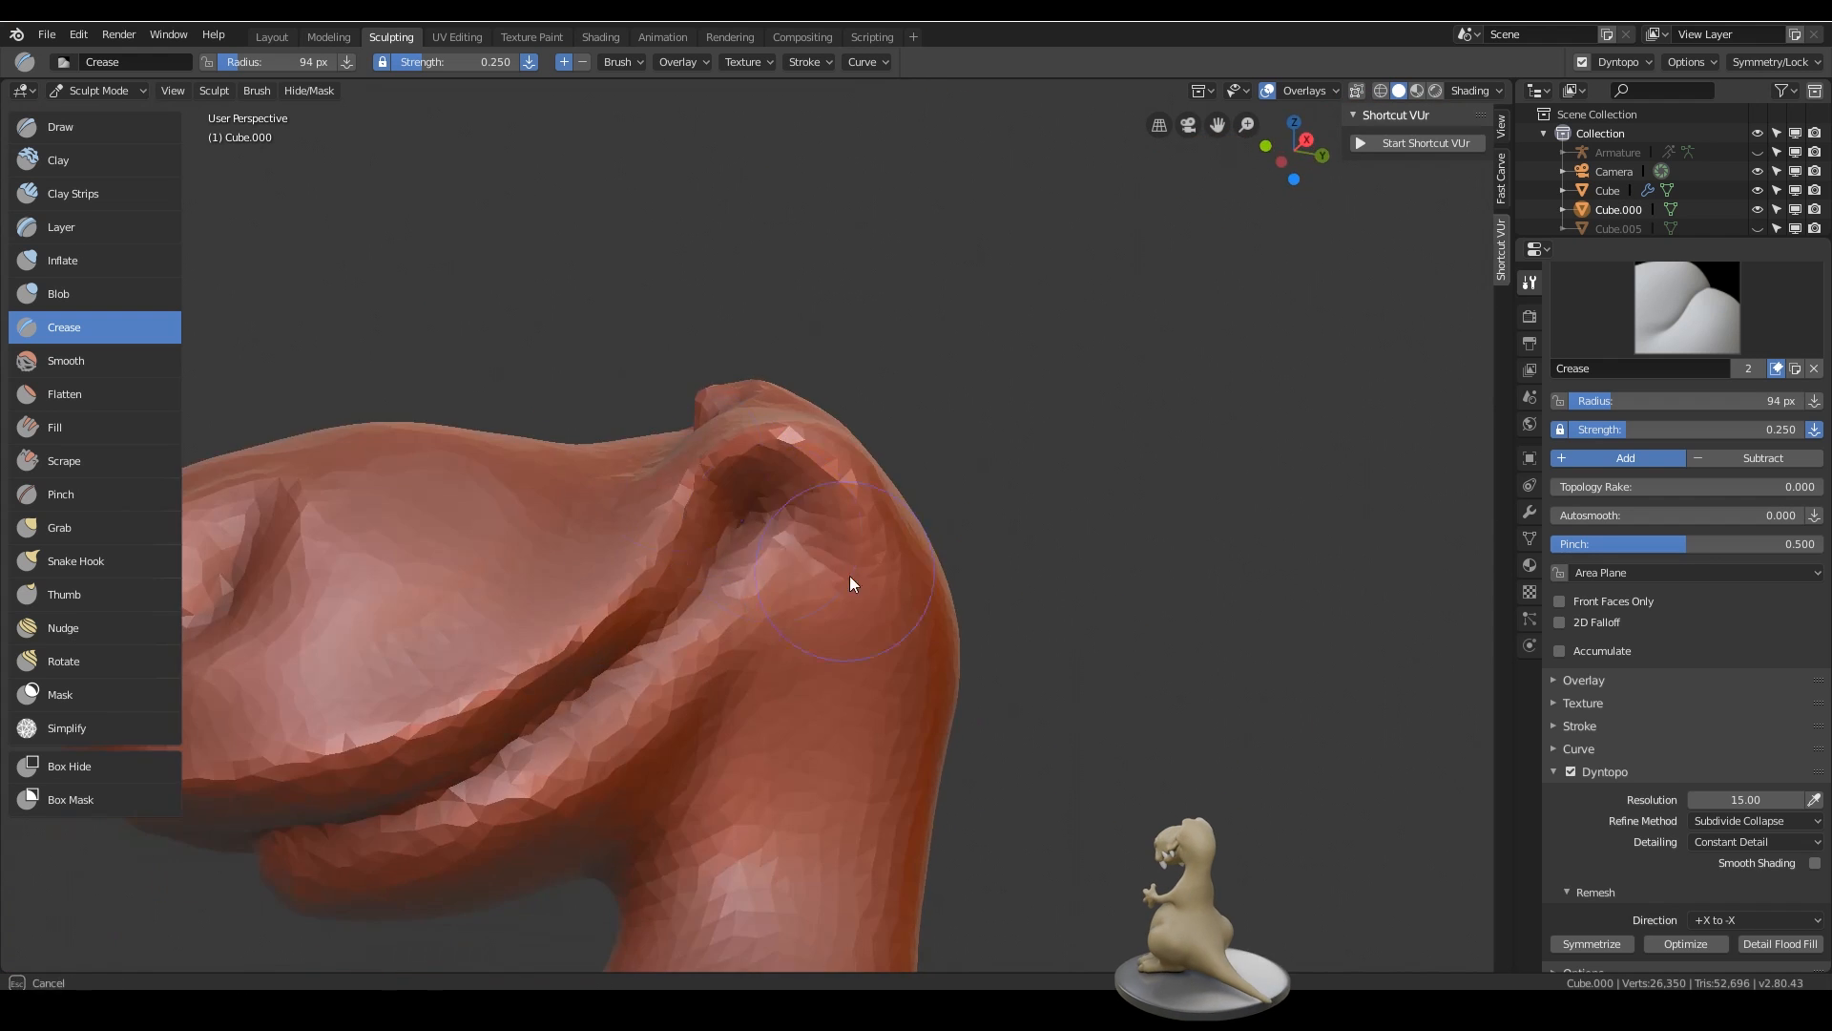
# - Deepen the crease curving around the mouth corner and behind the jaw with the Crease brush
pyautogui.moveTo(849, 575); pyautogui.dragTo(727, 510)
pyautogui.moveTo(728, 509); pyautogui.dragTo(820, 554, button='middle')
pyautogui.moveTo(735, 658)
pyautogui.mouseDown()
pyautogui.moveTo(846, 614)
pyautogui.moveTo(775, 698)
pyautogui.mouseUp()
pyautogui.moveTo(775, 699); pyautogui.dragTo(689, 812, button='middle')
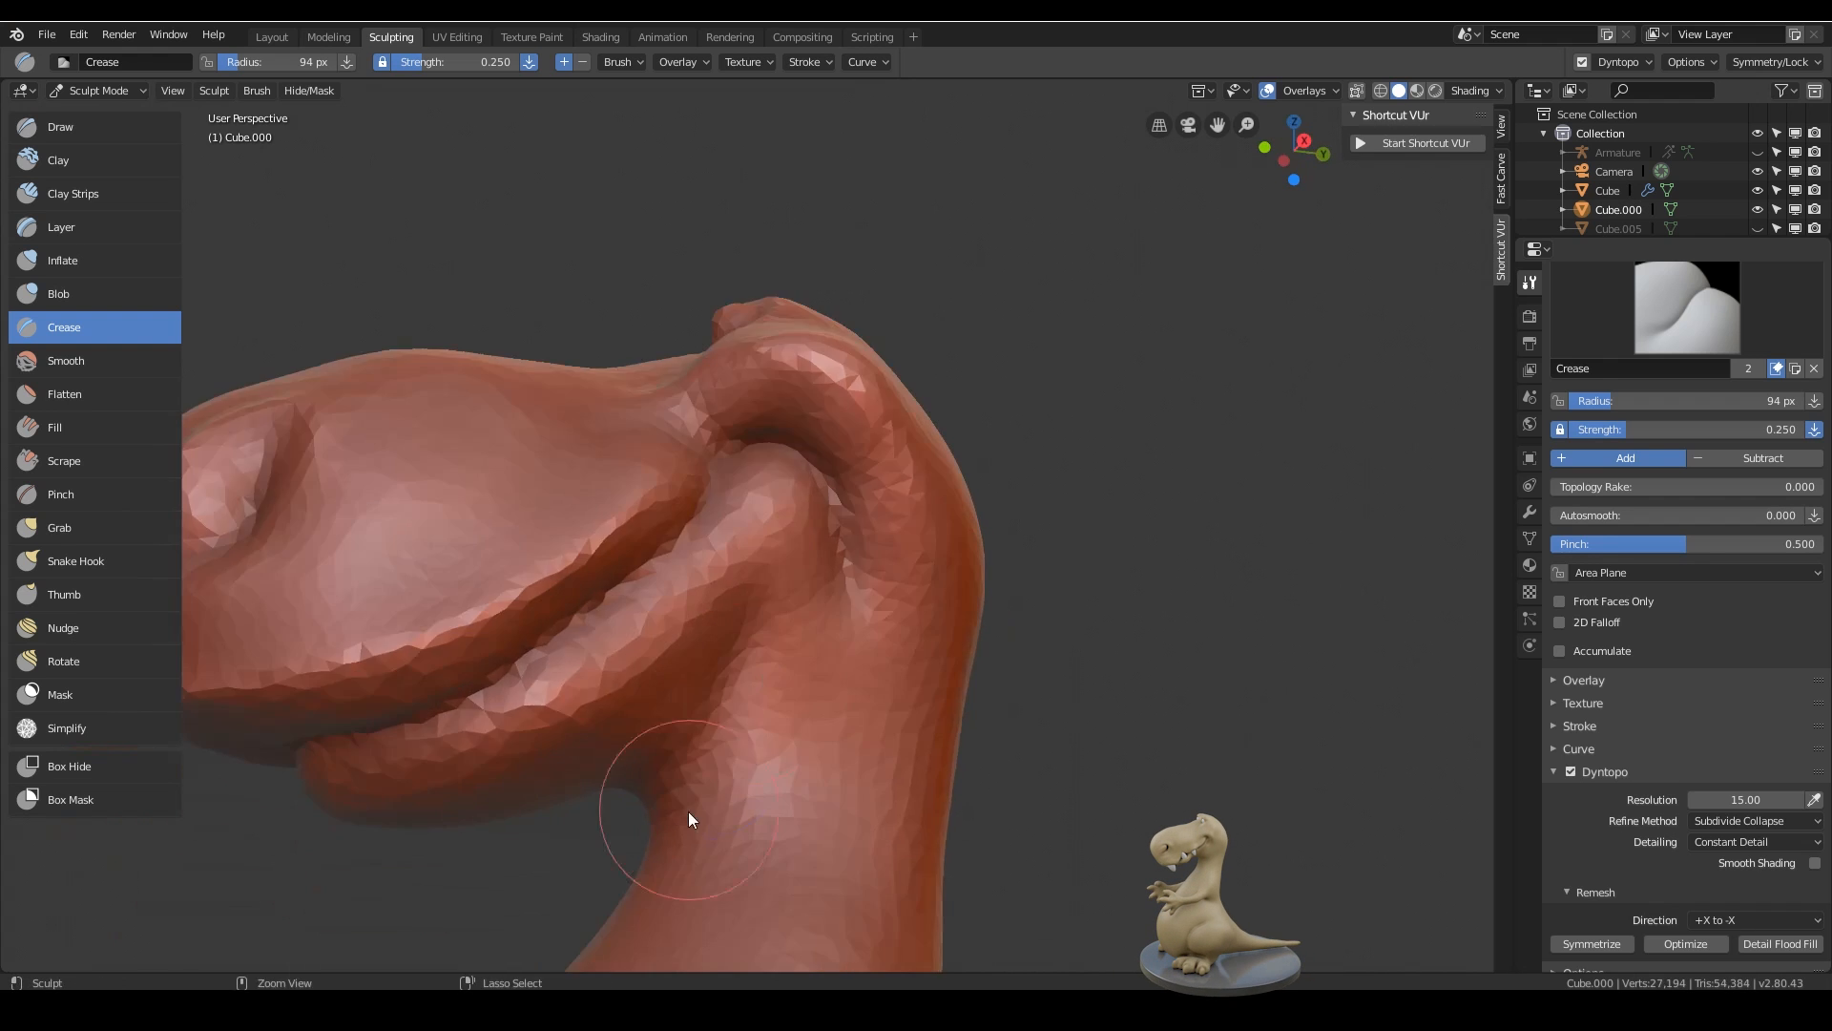
pyautogui.scroll(-4, 689, 811)
pyautogui.moveTo(706, 668)
pyautogui.mouseDown(button='middle')
pyautogui.moveTo(882, 573)
pyautogui.moveTo(902, 501)
pyautogui.mouseUp(button='middle')
pyautogui.scroll(5, 897, 563)
# - Switch to the Draw brush at strength 0.512 and build up the area beside the mouth corner
pyautogui.press('x')
pyautogui.hotkey('shift', 'f')
pyautogui.click(922, 560)
pyautogui.moveTo(659, 506)
pyautogui.mouseDown()
pyautogui.moveTo(840, 496)
pyautogui.moveTo(517, 655)
pyautogui.moveTo(823, 787)
pyautogui.moveTo(611, 682)
pyautogui.mouseUp()
pyautogui.scroll(-3, 611, 668)
pyautogui.moveTo(611, 535); pyautogui.dragTo(706, 478, button='middle')
# - Resize the Draw brush to 99 px and shape the cheek around the mouth corner with normal and inverted strokes
pyautogui.press('f')
pyautogui.click(172, 232)
pyautogui.moveTo(917, 573); pyautogui.dragTo(744, 572, button='middle')
pyautogui.keyDown('ctrl'); pyautogui.moveTo(748, 559); pyautogui.dragTo(764, 540); pyautogui.keyUp('ctrl')
pyautogui.moveTo(763, 540); pyautogui.dragTo(894, 567, button='middle')
pyautogui.press('f')
pyautogui.click(846, 548)
pyautogui.moveTo(754, 554); pyautogui.dragTo(796, 632)
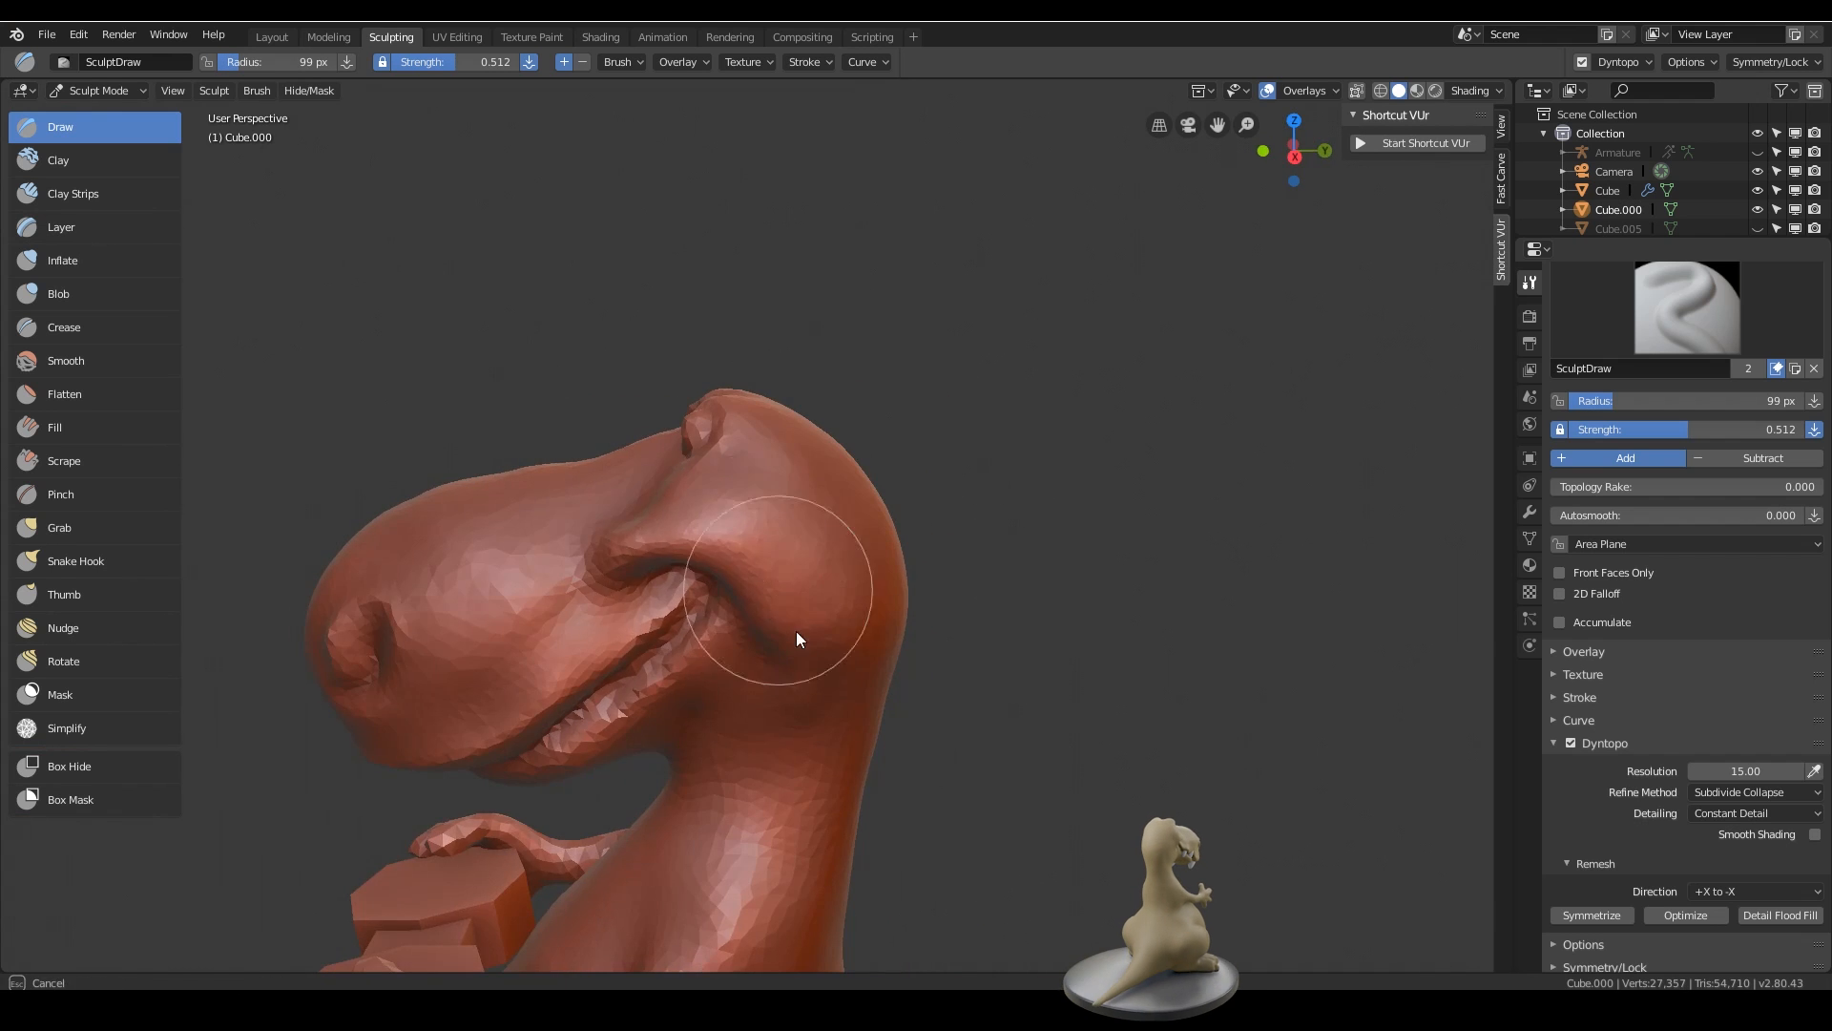
# - Add volume with Draw strokes on the cheek just behind and below the mouth corner
pyautogui.moveTo(796, 632); pyautogui.dragTo(937, 525, button='middle')
pyautogui.scroll(3, 916, 534)
pyautogui.moveTo(840, 515)
pyautogui.mouseDown()
pyautogui.moveTo(765, 592)
pyautogui.moveTo(902, 569)
pyautogui.mouseUp()
pyautogui.moveTo(903, 569); pyautogui.dragTo(953, 584, button='middle')
pyautogui.moveTo(953, 584); pyautogui.dragTo(874, 655)
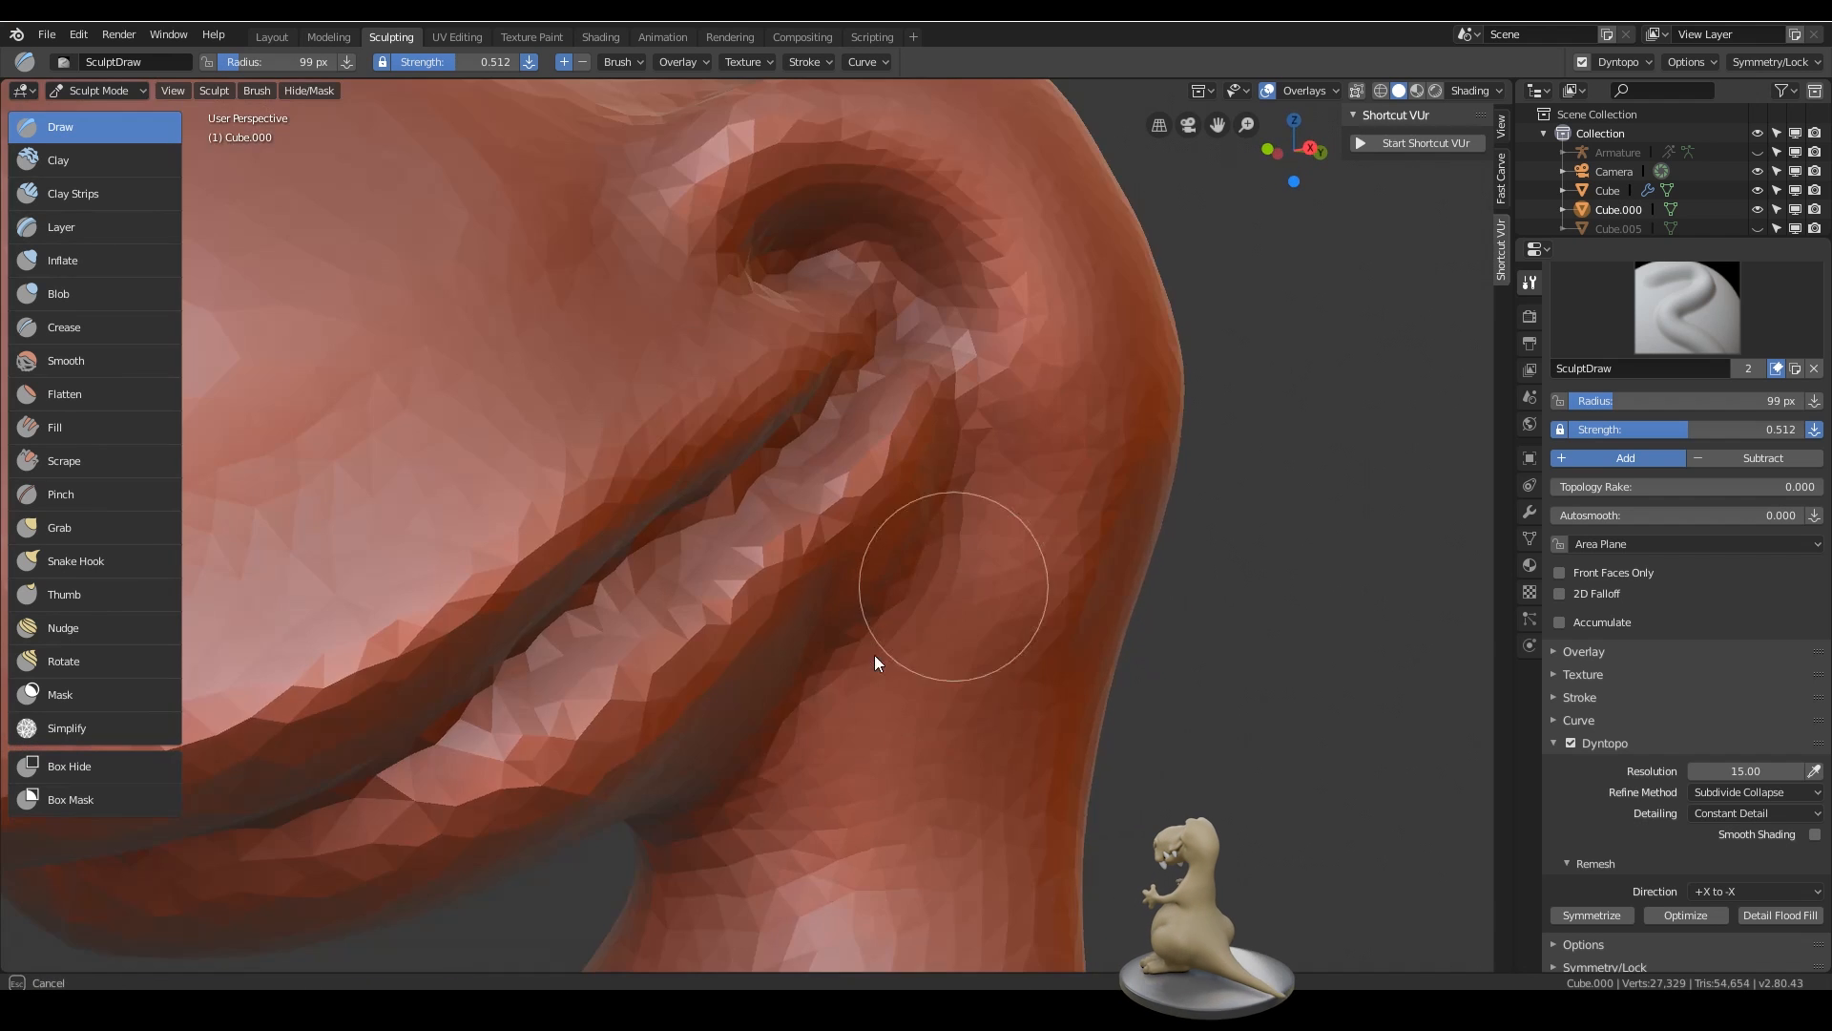
pyautogui.scroll(-4, 859, 620)
pyautogui.moveTo(840, 573)
pyautogui.mouseDown(button='middle')
pyautogui.moveTo(742, 540)
pyautogui.moveTo(802, 520)
pyautogui.mouseUp(button='middle')
# - Pull the cheek and mouth corner into shape with the Snake Hook brush and smooth the surface
pyautogui.press('k')
pyautogui.moveTo(802, 519); pyautogui.dragTo(847, 476)
pyautogui.moveTo(848, 476)
pyautogui.mouseDown(button='middle')
pyautogui.moveTo(876, 466)
pyautogui.moveTo(646, 474)
pyautogui.mouseUp(button='middle')
pyautogui.scroll(3, 645, 473)
pyautogui.moveTo(840, 353); pyautogui.dragTo(794, 272)
pyautogui.moveTo(821, 401)
pyautogui.mouseDown(button='middle')
pyautogui.moveTo(656, 458)
pyautogui.moveTo(1256, 610)
pyautogui.mouseUp(button='middle')
pyautogui.scroll(-4, 668, 468)
pyautogui.scroll(-4, 1050, 582)
pyautogui.scroll(6, 811, 410)
pyautogui.keyDown('shift'); pyautogui.moveTo(646, 430); pyautogui.dragTo(634, 547); pyautogui.keyUp('shift')
pyautogui.moveTo(634, 547); pyautogui.dragTo(363, 506, button='middle')
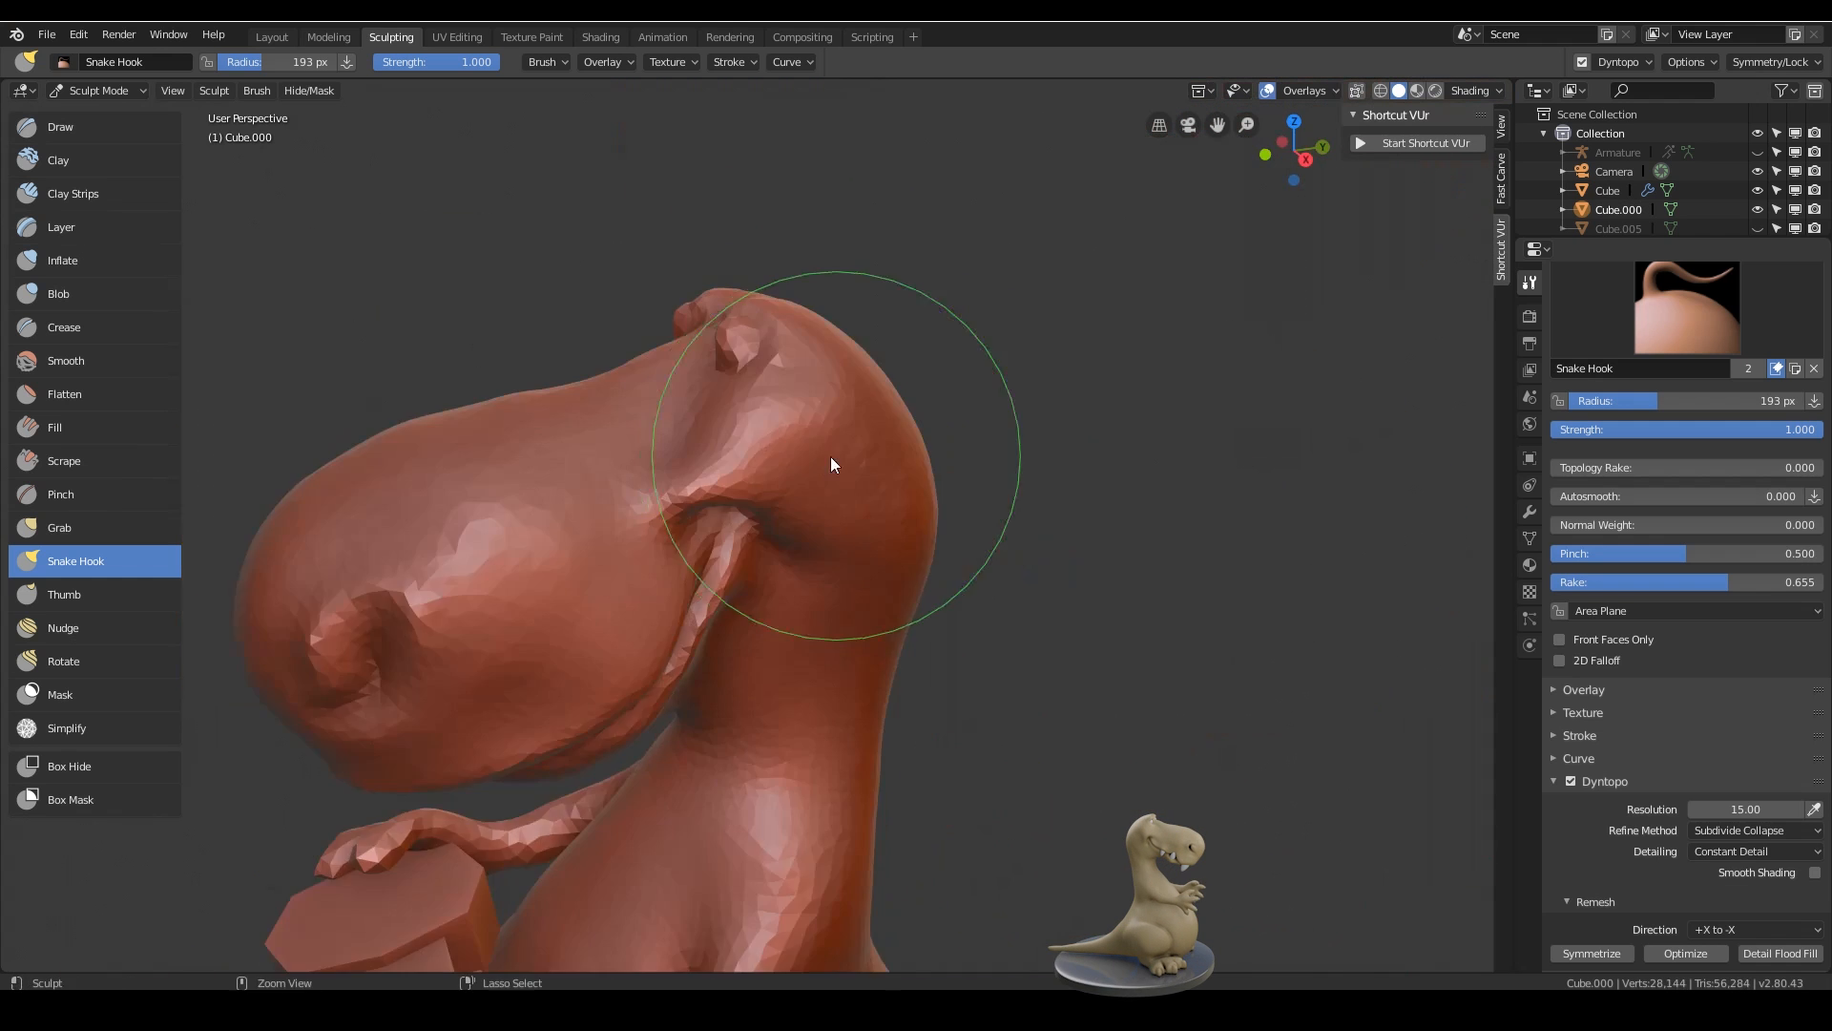
# - Build up the lip along the mouth line with the Draw brush at a 74 px radius
pyautogui.scroll(2, 832, 463)
pyautogui.moveTo(851, 535)
pyautogui.mouseDown(button='middle')
pyautogui.moveTo(788, 616)
pyautogui.moveTo(981, 605)
pyautogui.moveTo(821, 535)
pyautogui.mouseUp(button='middle')
pyautogui.scroll(-6, 811, 610)
pyautogui.scroll(7, 783, 515)
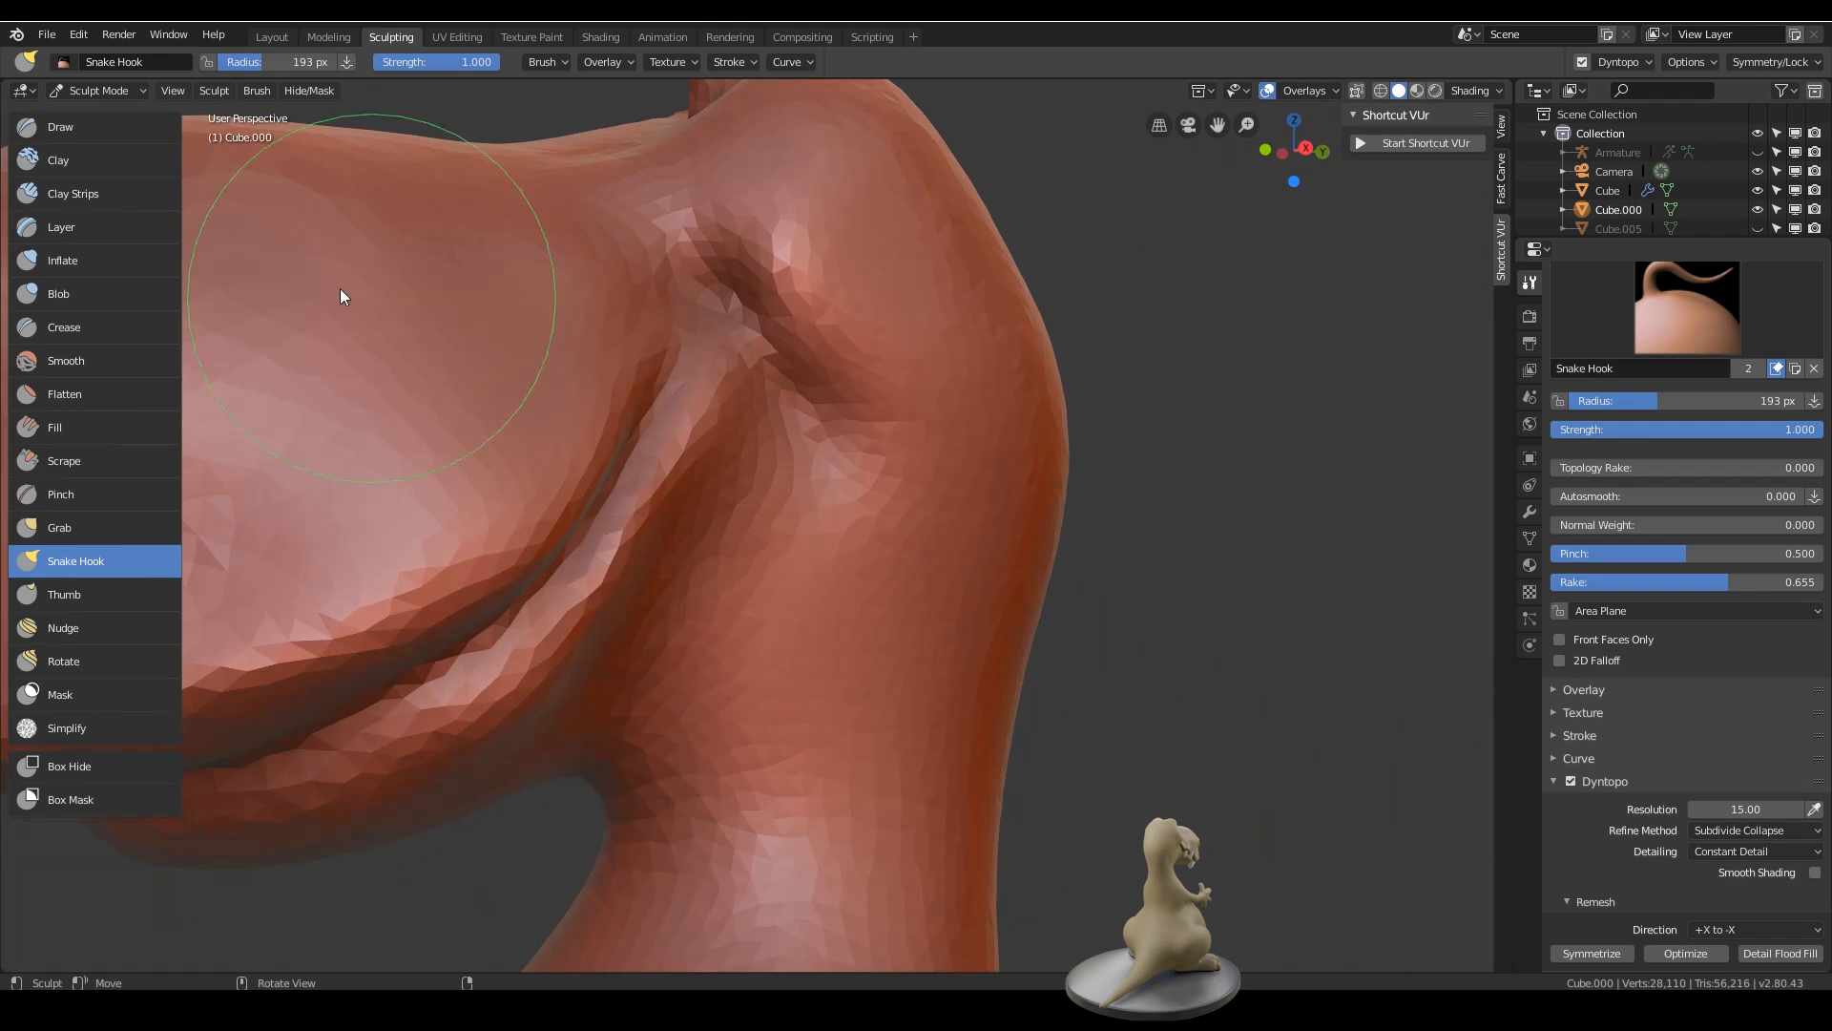
pyautogui.press('x')
pyautogui.moveTo(659, 458); pyautogui.dragTo(536, 713)
pyautogui.scroll(-6, 859, 477)
pyautogui.scroll(3, 859, 592)
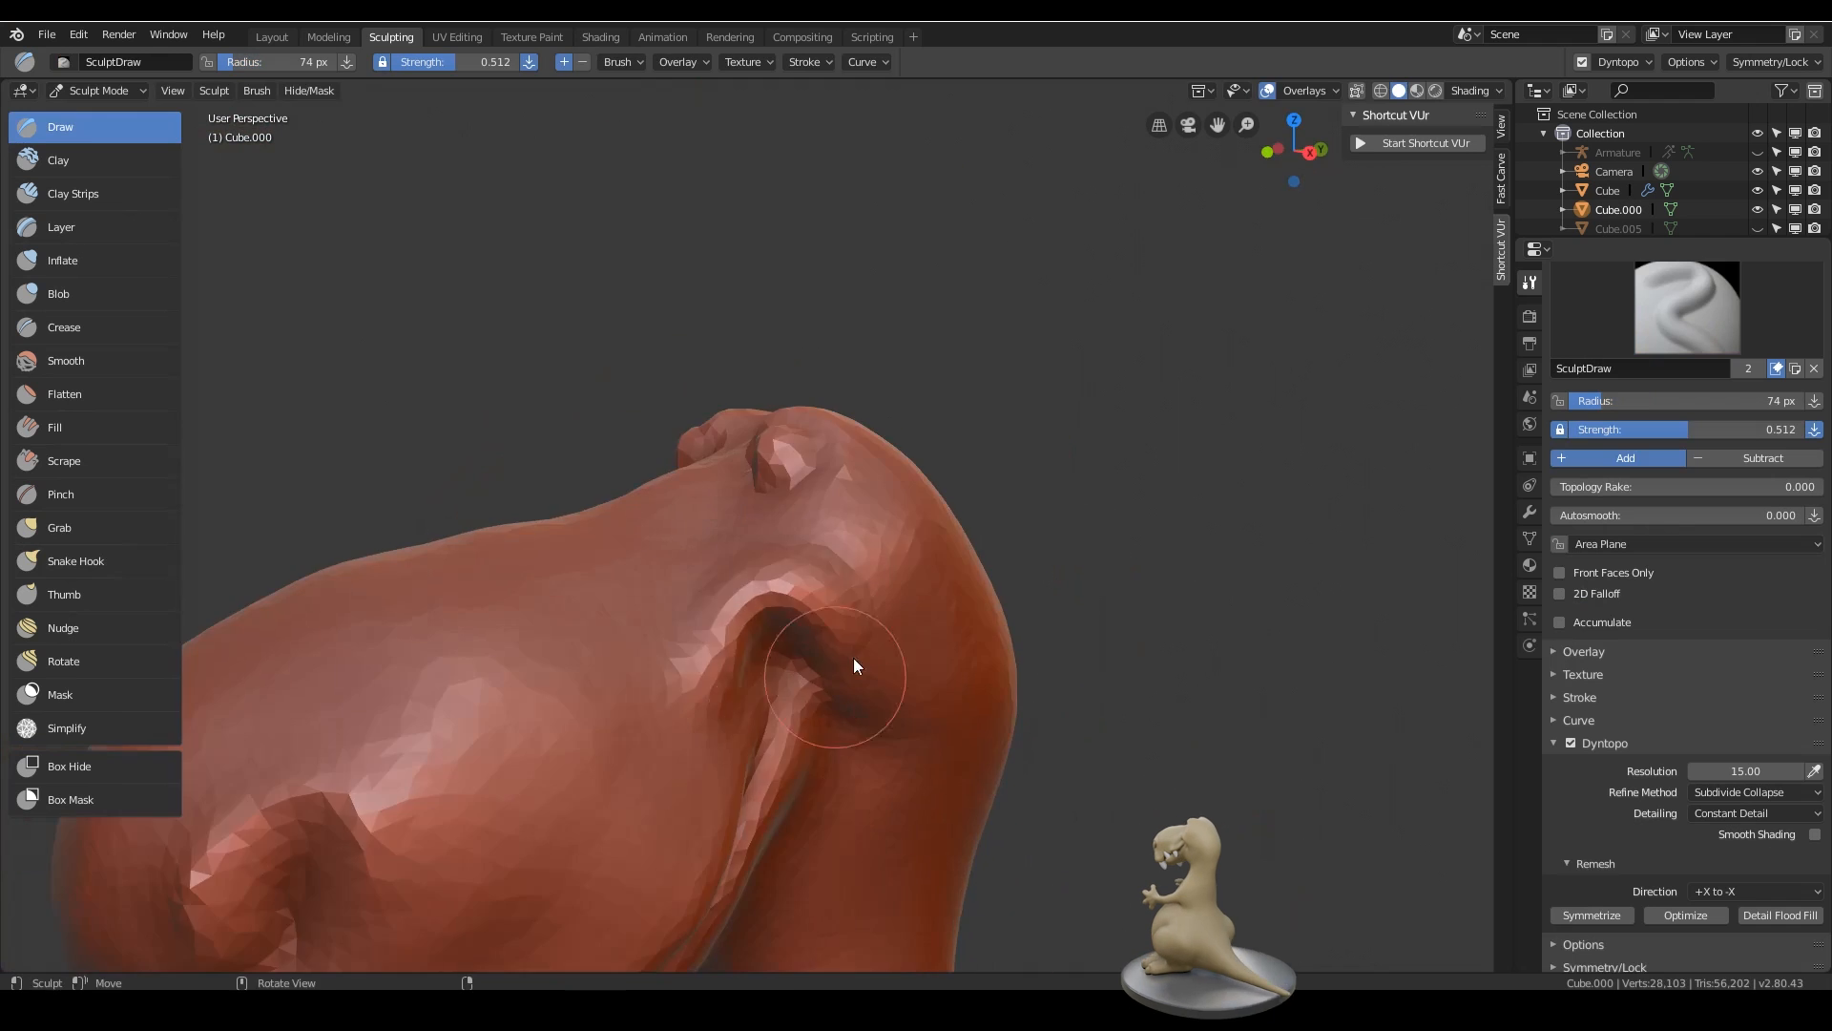
# - Thicken the upper end of the lower lip with Draw strokes running into the mouth corner
pyautogui.scroll(-3, 844, 678)
pyautogui.scroll(4, 764, 476)
pyautogui.hotkey('shift', 'c')
pyautogui.scroll(-5, 828, 702)
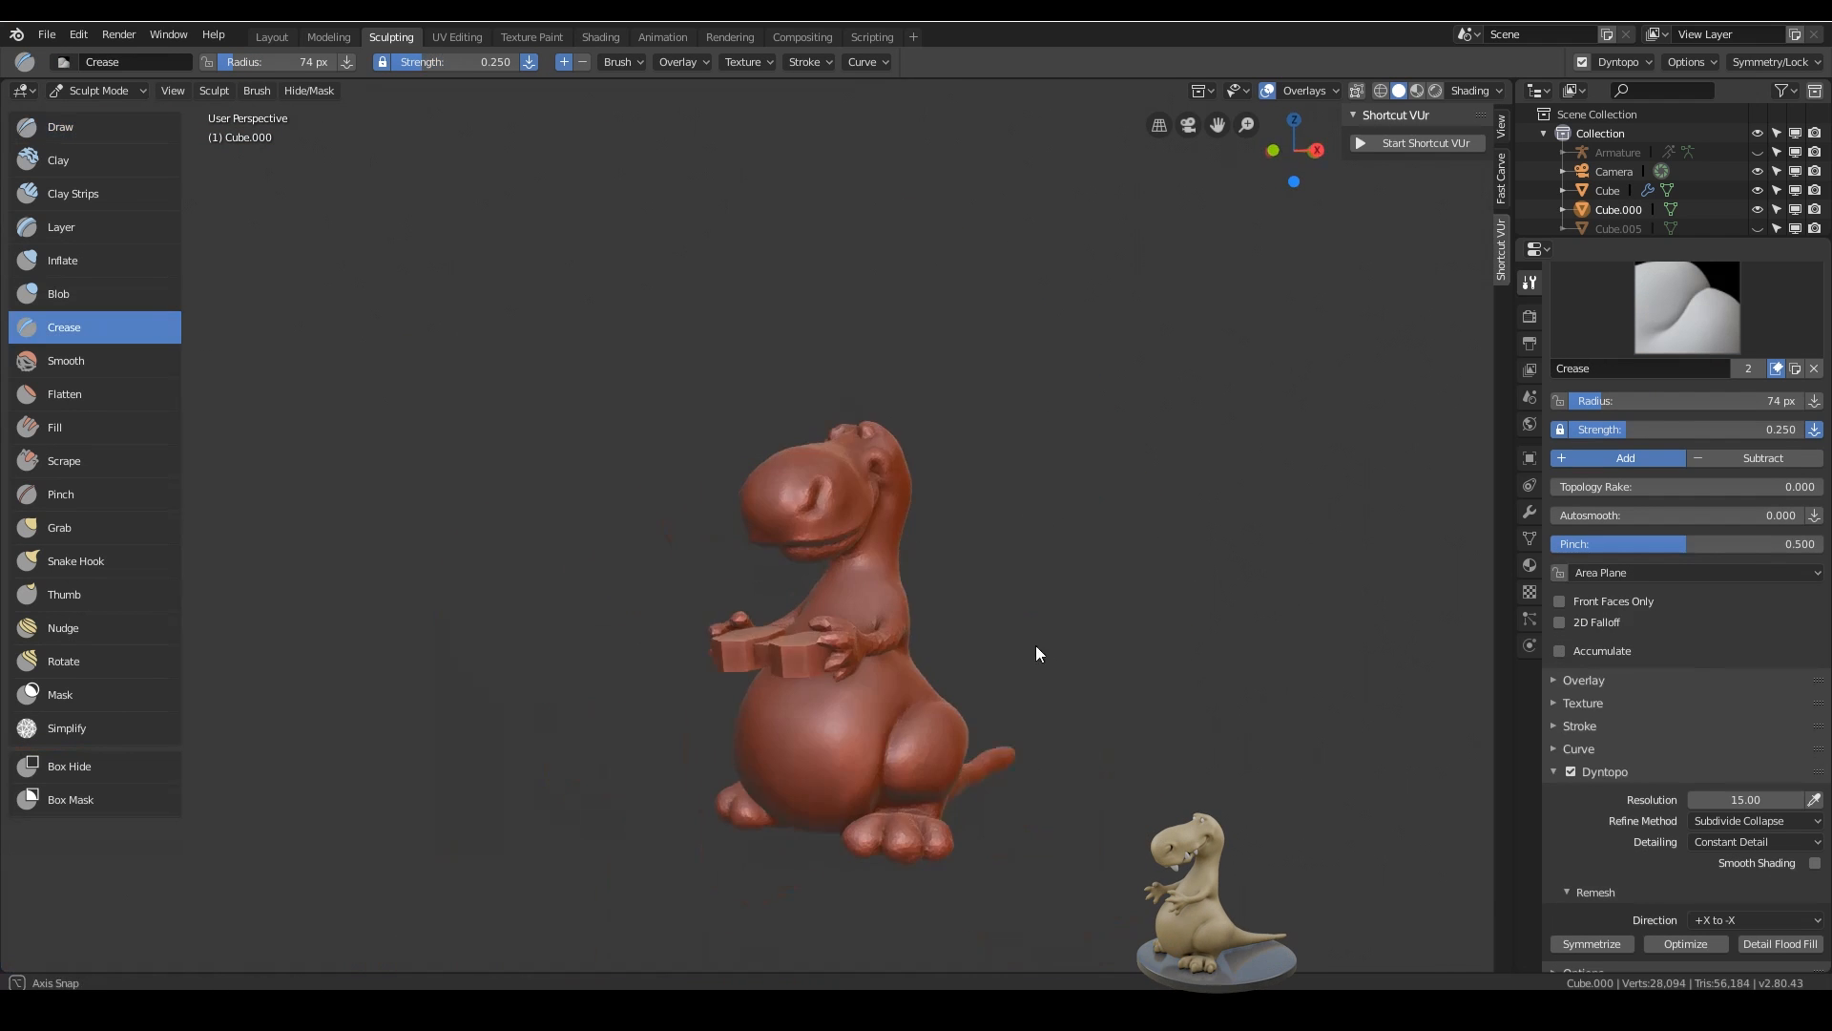
pyautogui.scroll(4, 1031, 645)
pyautogui.scroll(4, 959, 458)
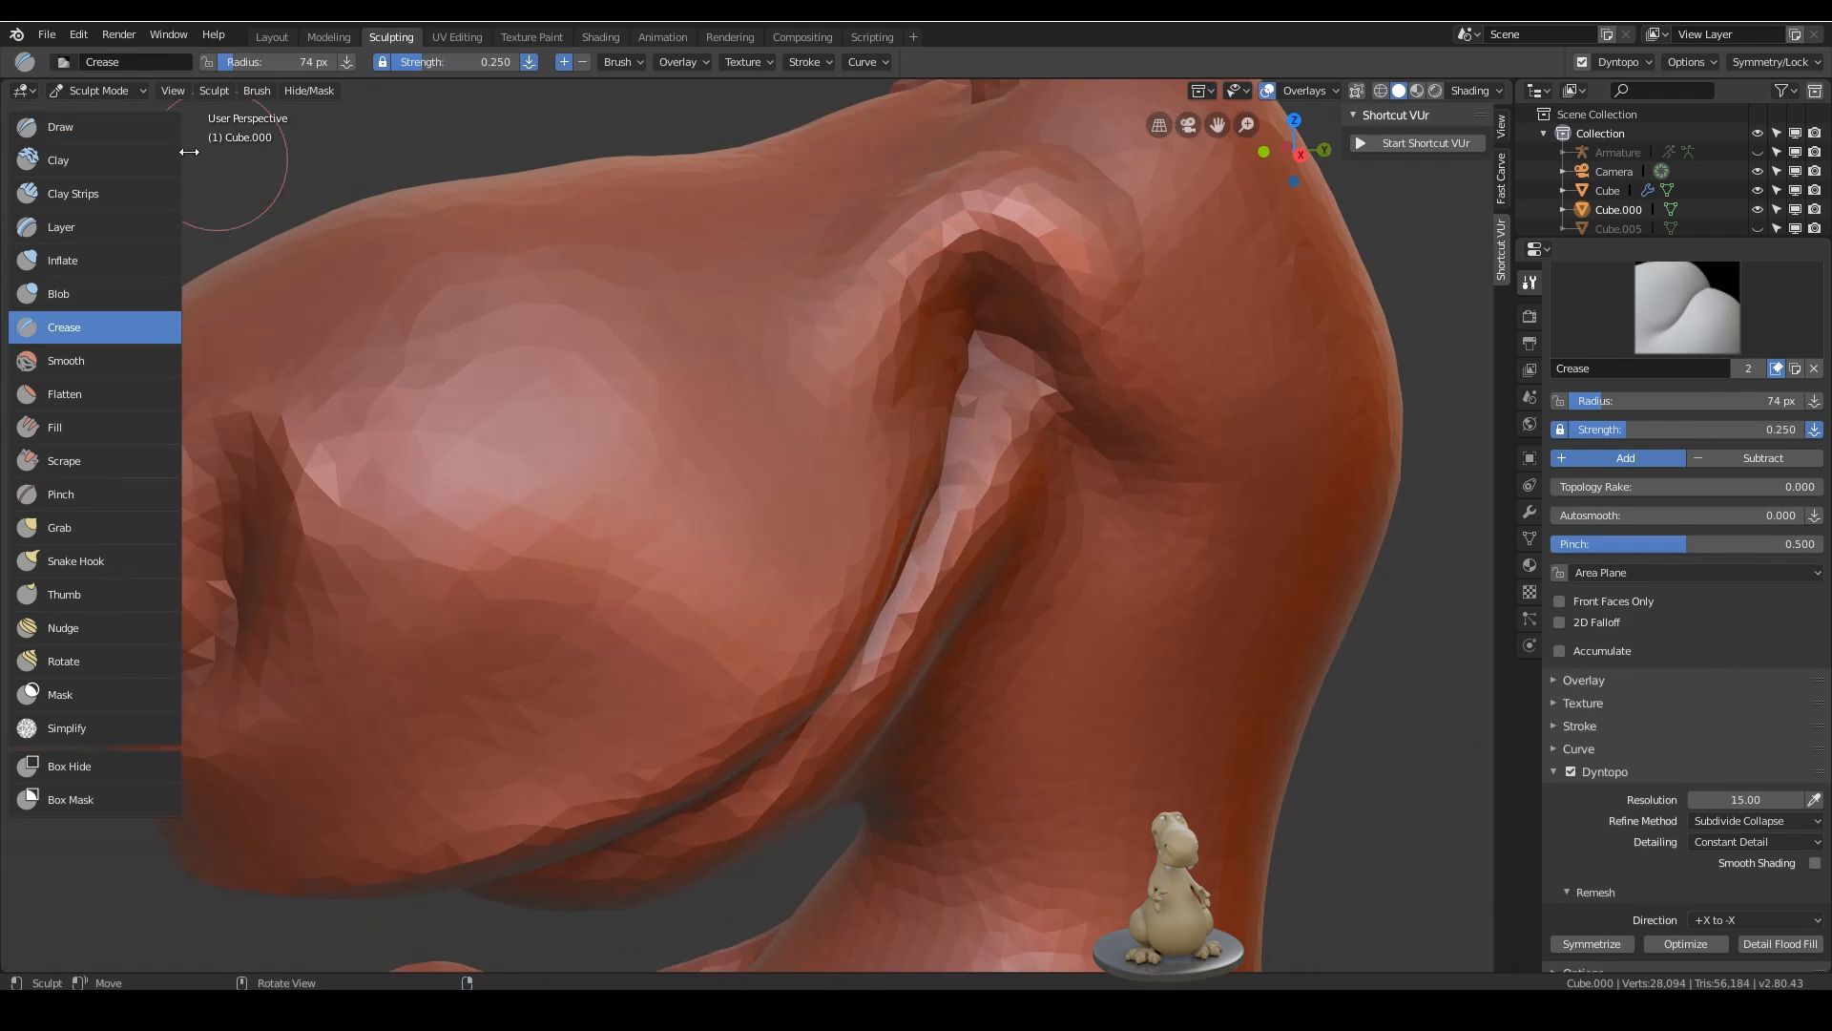
pyautogui.click(119, 129)
pyautogui.moveTo(882, 416)
pyautogui.mouseDown()
pyautogui.moveTo(855, 340)
pyautogui.moveTo(828, 524)
pyautogui.mouseUp()
pyautogui.moveTo(998, 342)
pyautogui.mouseDown()
pyautogui.moveTo(1023, 341)
pyautogui.moveTo(987, 544)
pyautogui.mouseUp()
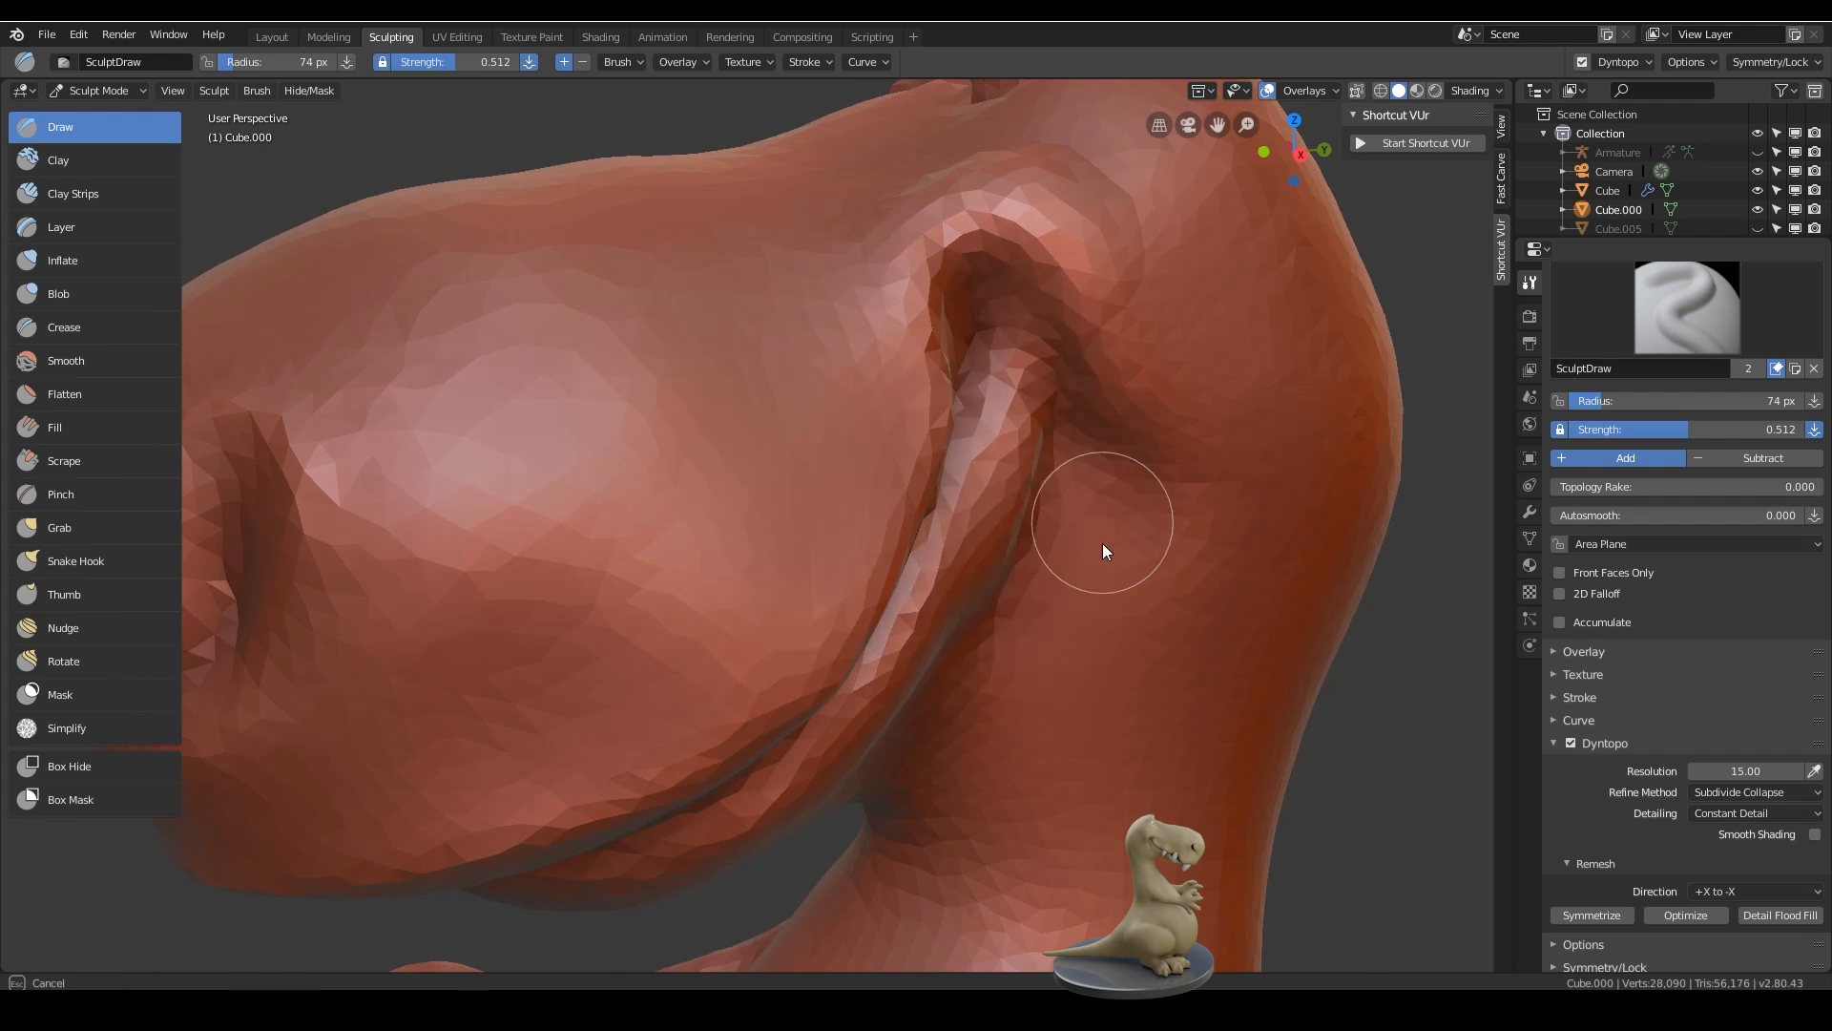
# - Reposition the mouth corner and the adjoining lip with the Snake Hook brush at a 277 px radius
pyautogui.scroll(-7, 1088, 420)
pyautogui.moveTo(1022, 492); pyautogui.dragTo(953, 536, button='middle')
pyautogui.scroll(6, 951, 531)
pyautogui.press('k')
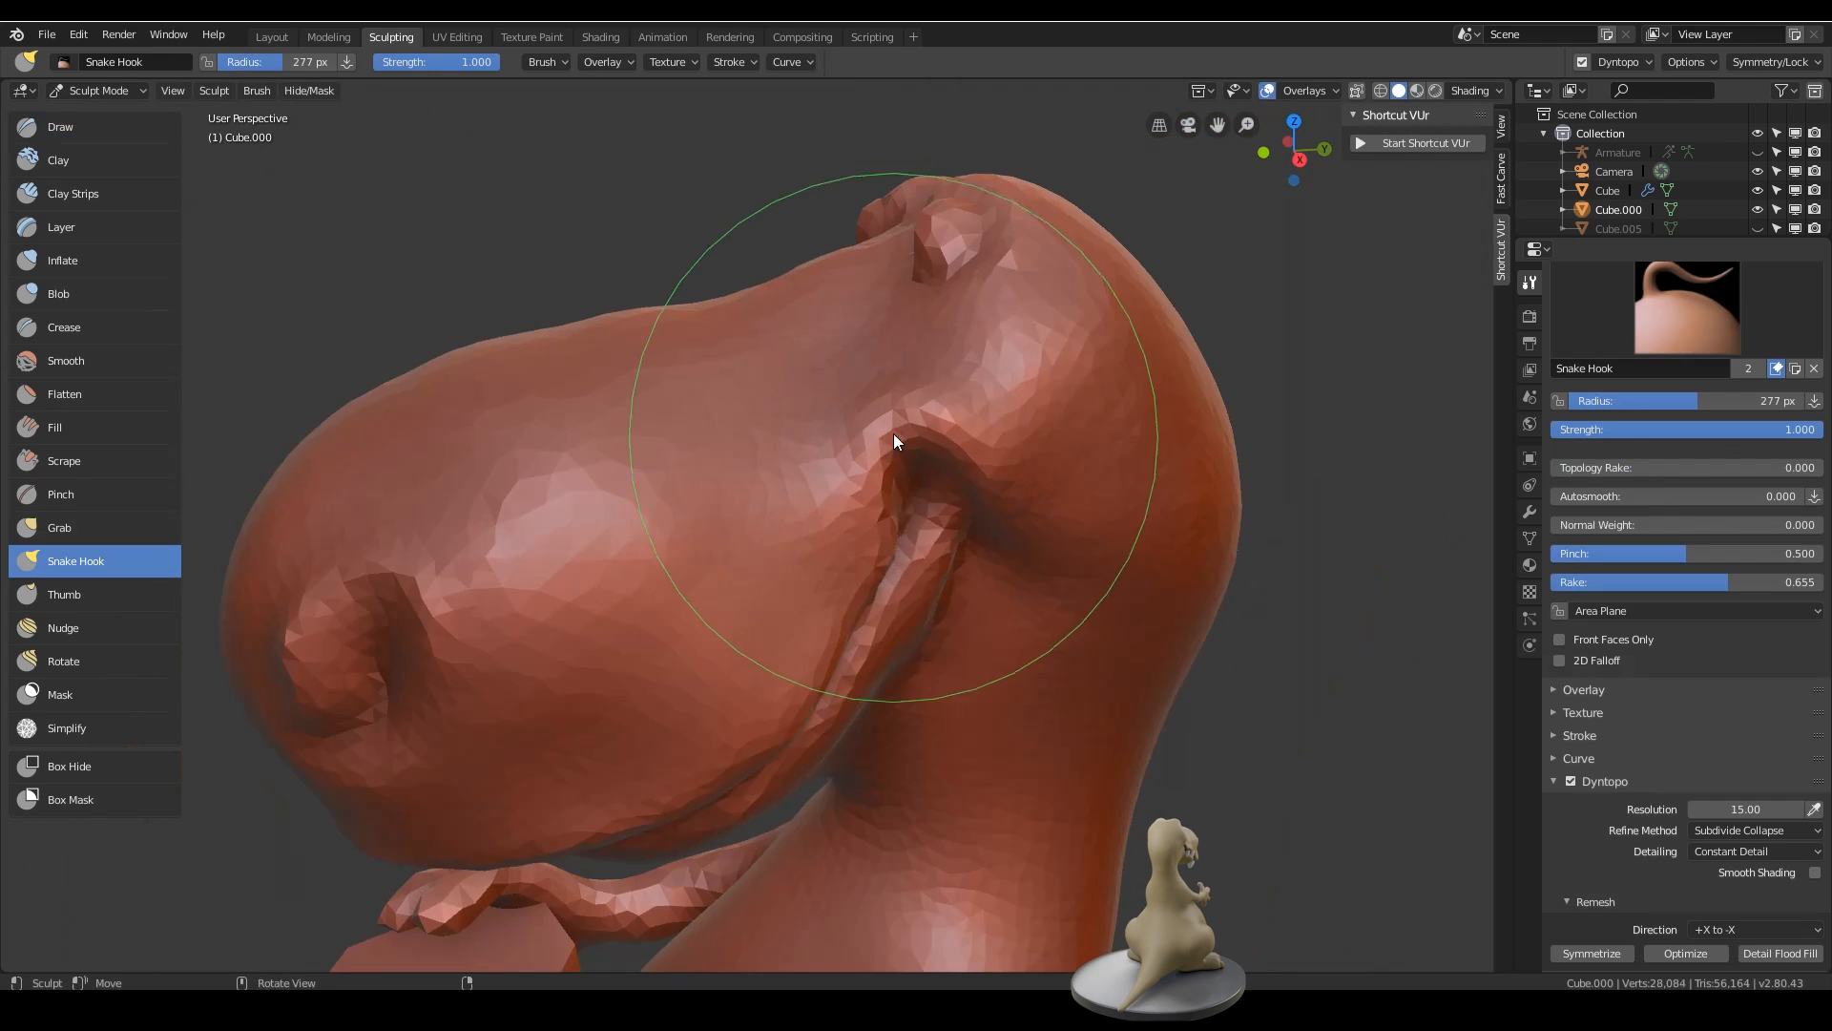
pyautogui.moveTo(902, 423); pyautogui.dragTo(940, 405)
pyautogui.moveTo(1060, 449); pyautogui.dragTo(1170, 452, button='middle')
pyautogui.scroll(-5, 1126, 515)
pyautogui.moveTo(959, 592)
pyautogui.mouseDown(button='middle')
pyautogui.moveTo(1050, 610)
pyautogui.moveTo(940, 611)
pyautogui.mouseUp(button='middle')
pyautogui.scroll(4, 917, 596)
pyautogui.moveTo(797, 584); pyautogui.dragTo(844, 570)
pyautogui.scroll(-5, 1069, 535)
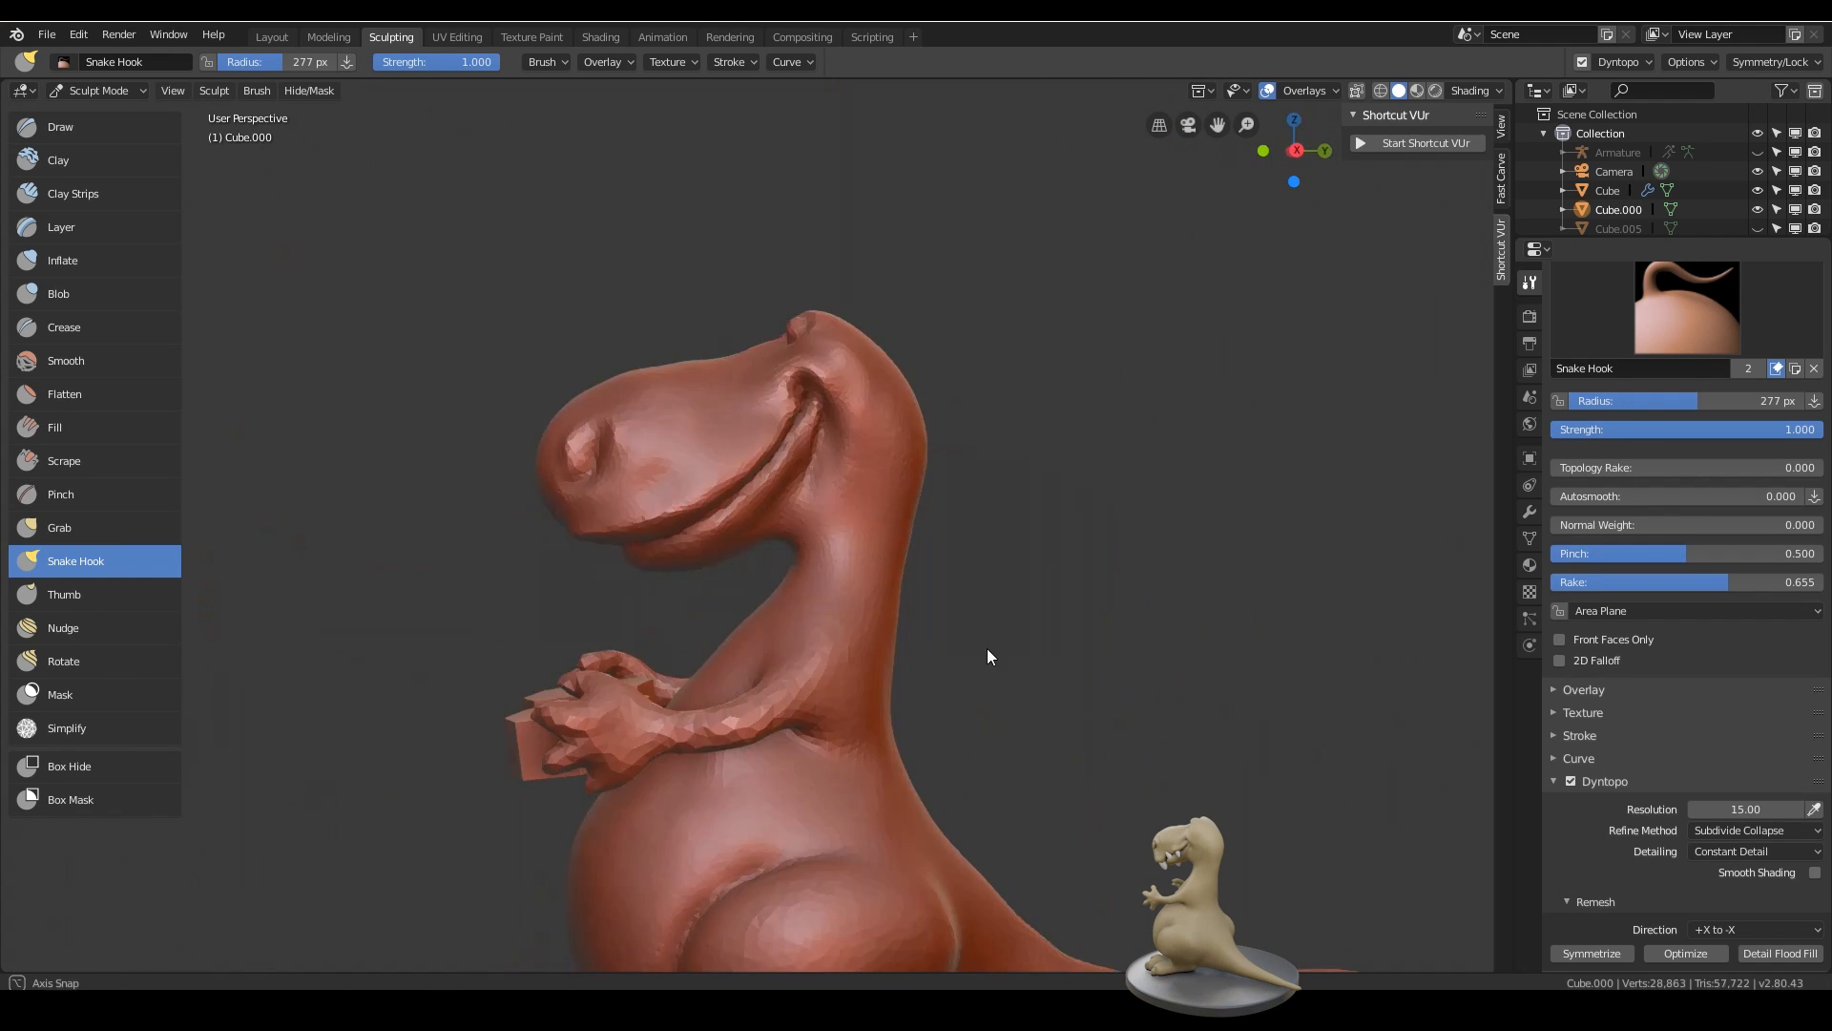
# - Push the jawline upward with the Snake Hook brush and check the head from several angles
pyautogui.moveTo(987, 649); pyautogui.dragTo(926, 611, button='middle')
pyautogui.scroll(3, 897, 496)
pyautogui.scroll(1, 896, 474)
pyautogui.moveTo(829, 573); pyautogui.dragTo(816, 540)
pyautogui.scroll(-4, 906, 668)
pyautogui.scroll(-3, 965, 634)
pyautogui.moveTo(918, 710); pyautogui.dragTo(920, 633, button='middle')
pyautogui.scroll(8, 888, 477)
pyautogui.moveTo(869, 330); pyautogui.dragTo(1080, 351, button='middle')
pyautogui.scroll(-3, 1080, 355)
pyautogui.moveTo(1059, 477); pyautogui.dragTo(878, 458, button='middle')
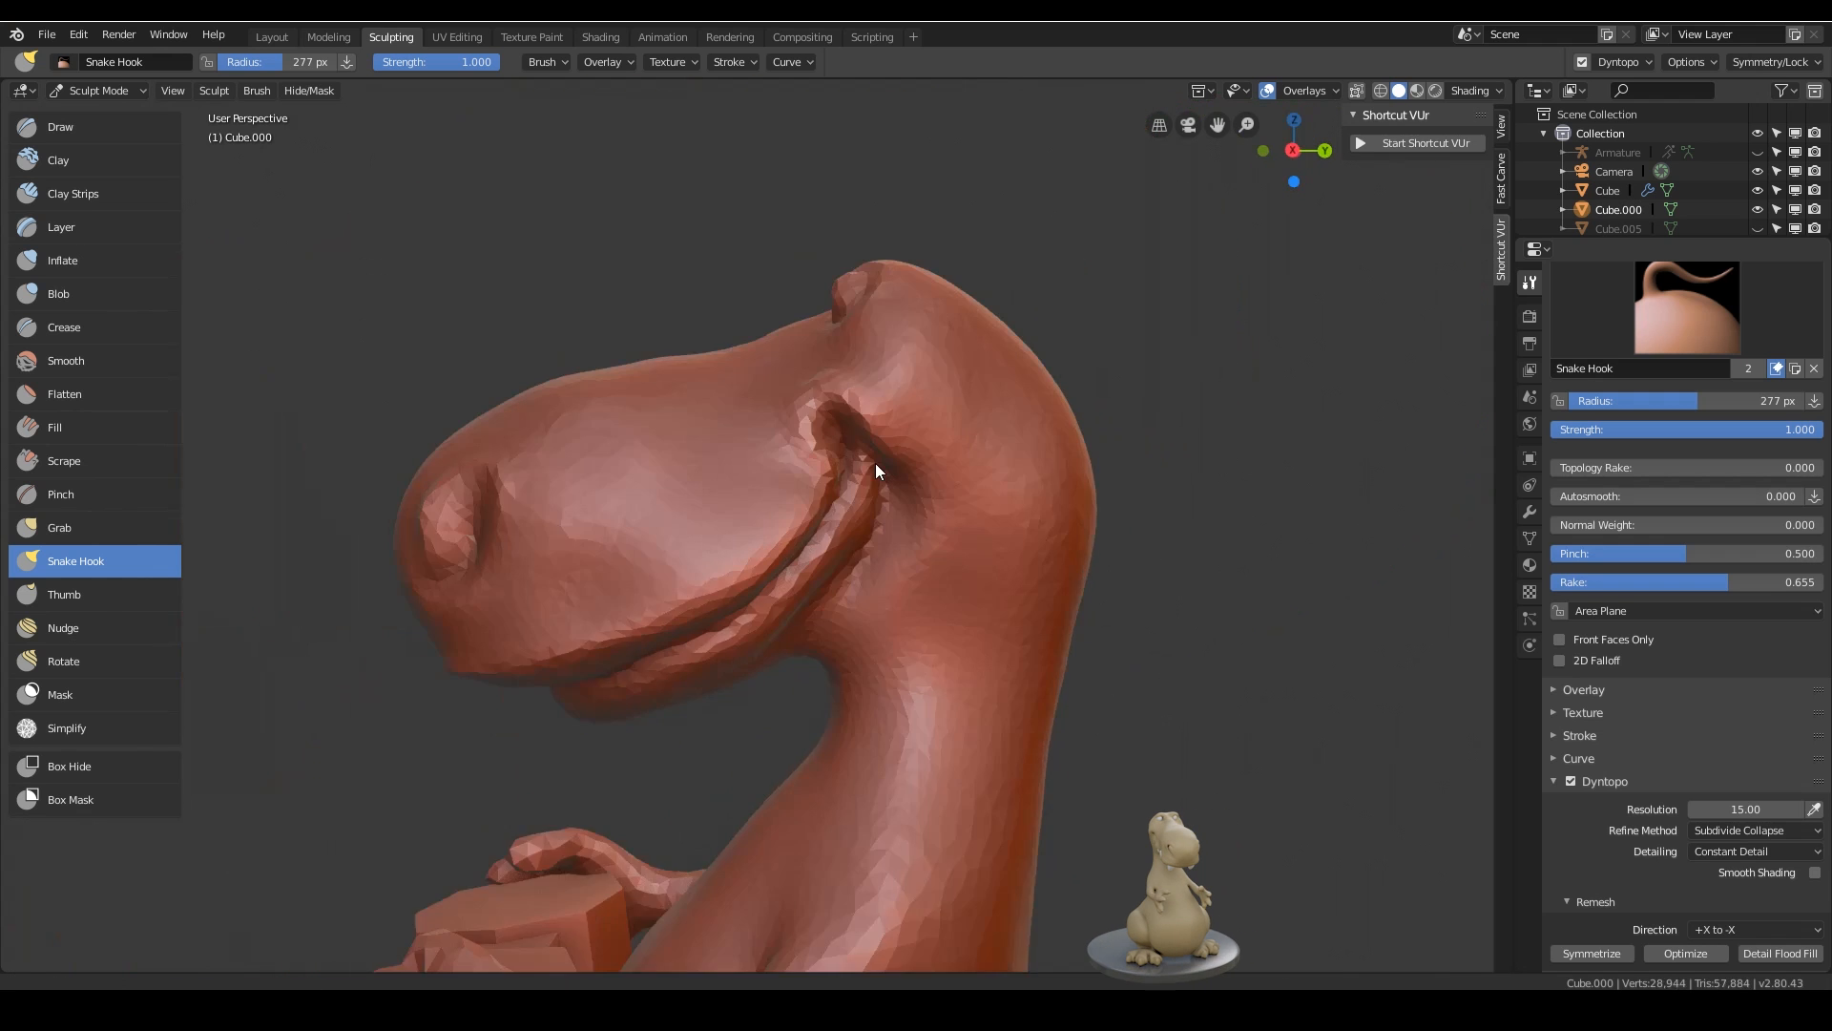
# - Pull the fold above the mouth corner slightly downward with Snake Hook and save the file
pyautogui.scroll(2, 870, 456)
pyautogui.moveTo(847, 381); pyautogui.dragTo(844, 410)
pyautogui.scroll(-6, 1018, 667)
pyautogui.moveTo(1019, 667); pyautogui.dragTo(916, 535, button='middle')
pyautogui.hotkey('ctrl', 's')
# - Nudge the cheek behind the mouth corner upward with the Snake Hook brush
pyautogui.scroll(8, 854, 611)
pyautogui.scroll(-3, 937, 322)
pyautogui.moveTo(917, 534); pyautogui.dragTo(931, 498)
pyautogui.moveTo(940, 486); pyautogui.dragTo(759, 531, button='middle')
pyautogui.scroll(-2, 759, 531)
pyautogui.scroll(1, 759, 530)
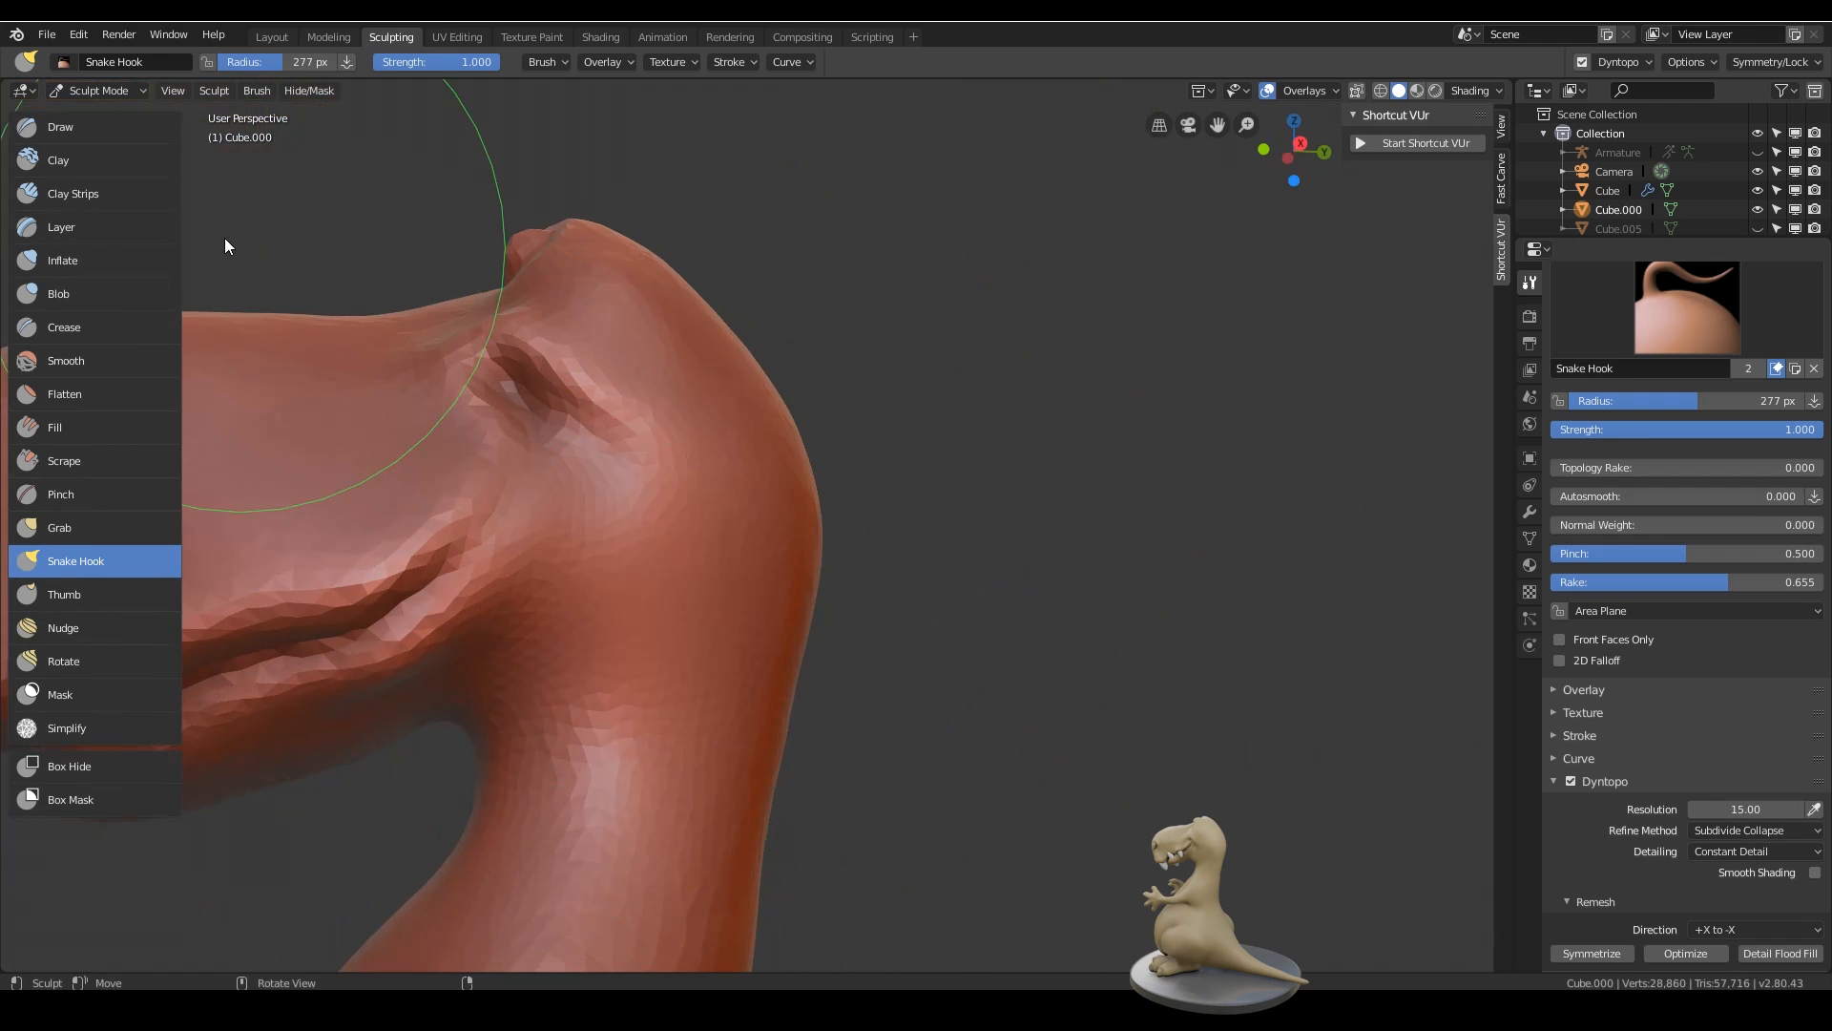
# - Raise the cheek with the Draw brush at 93 px and carve its rear edge and mouth line with inverted strokes
pyautogui.click(93, 129)
pyautogui.moveTo(611, 573); pyautogui.dragTo(643, 605)
pyautogui.keyDown('shift'); pyautogui.moveTo(644, 604); pyautogui.dragTo(641, 680, button='middle'); pyautogui.keyUp('shift')
pyautogui.moveTo(639, 578)
pyautogui.mouseDown()
pyautogui.moveTo(575, 787)
pyautogui.moveTo(668, 754)
pyautogui.mouseUp()
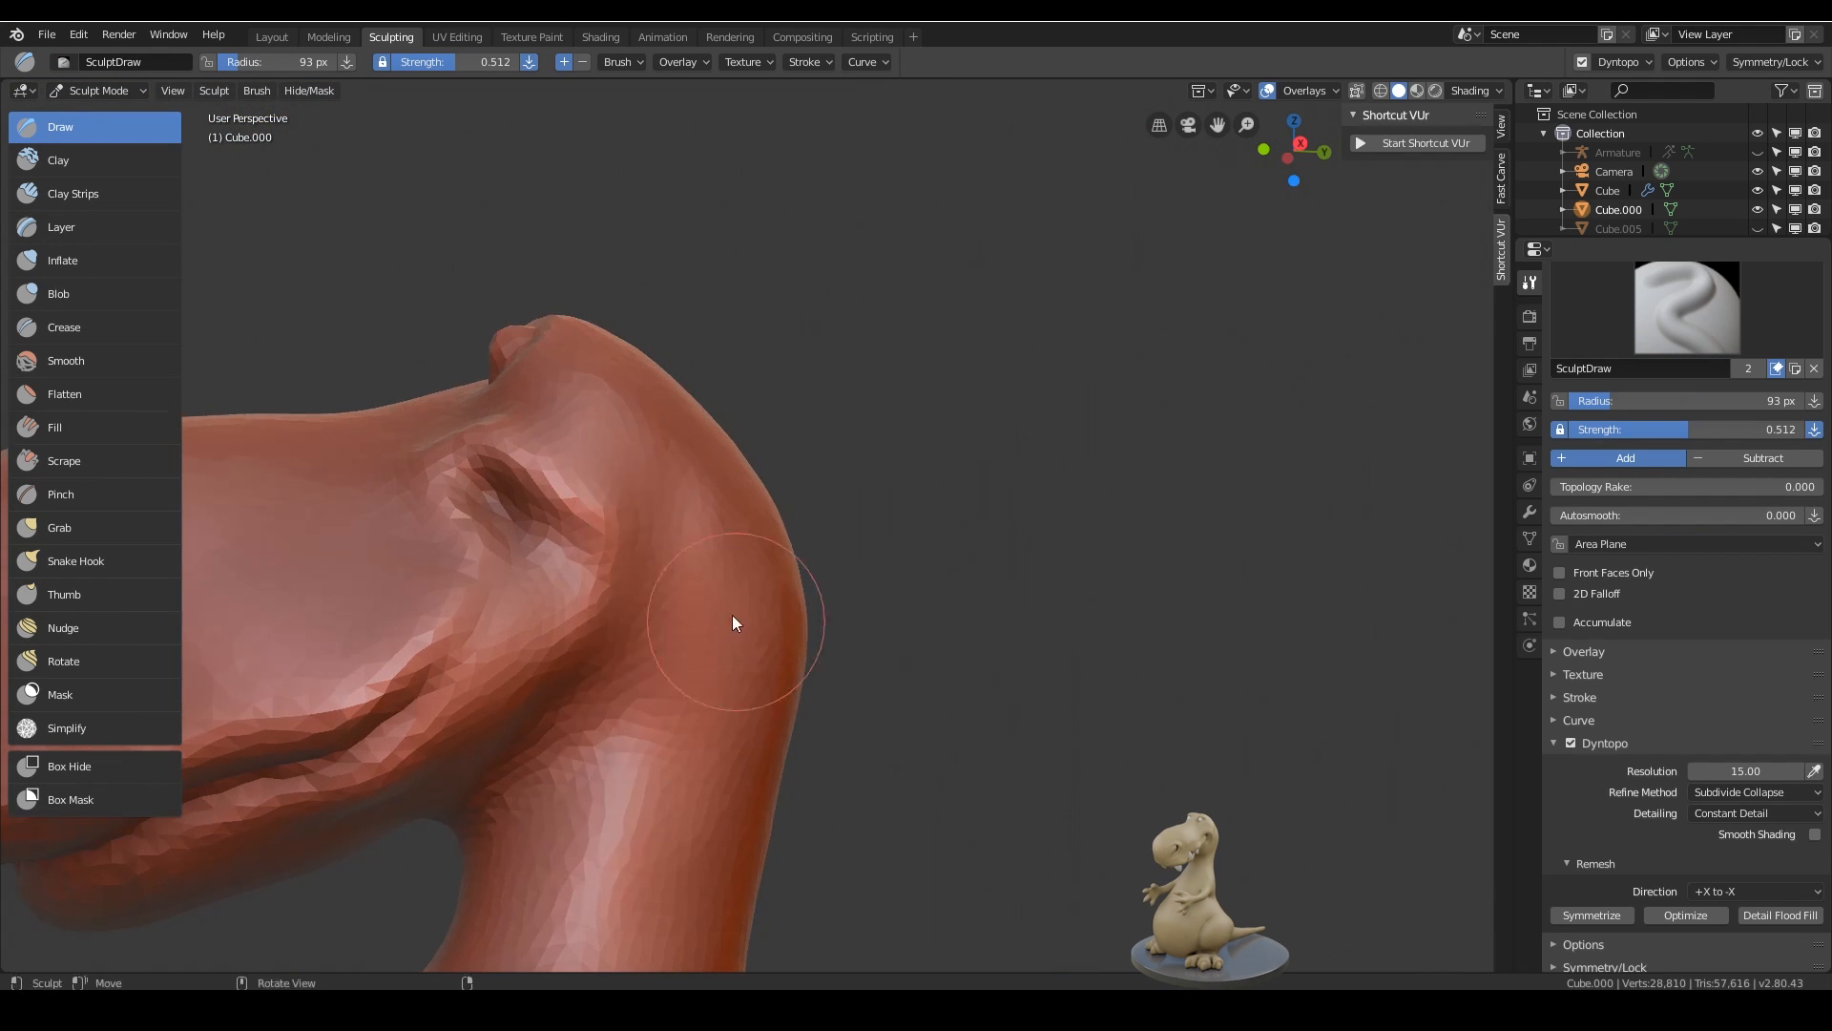
pyautogui.scroll(4, 731, 615)
pyautogui.keyDown('ctrl'); pyautogui.moveTo(895, 344); pyautogui.dragTo(582, 749); pyautogui.keyUp('ctrl')
pyautogui.keyDown('ctrl'); pyautogui.moveTo(783, 397); pyautogui.dragTo(496, 792); pyautogui.keyUp('ctrl')
# - Build up the inside of the mouth corner and the lower lip with Draw strokes
pyautogui.scroll(-4, 859, 535)
pyautogui.moveTo(892, 529); pyautogui.dragTo(896, 558, button='middle')
pyautogui.moveTo(692, 453)
pyautogui.mouseDown()
pyautogui.moveTo(848, 693)
pyautogui.moveTo(711, 568)
pyautogui.mouseUp()
pyautogui.scroll(2, 737, 492)
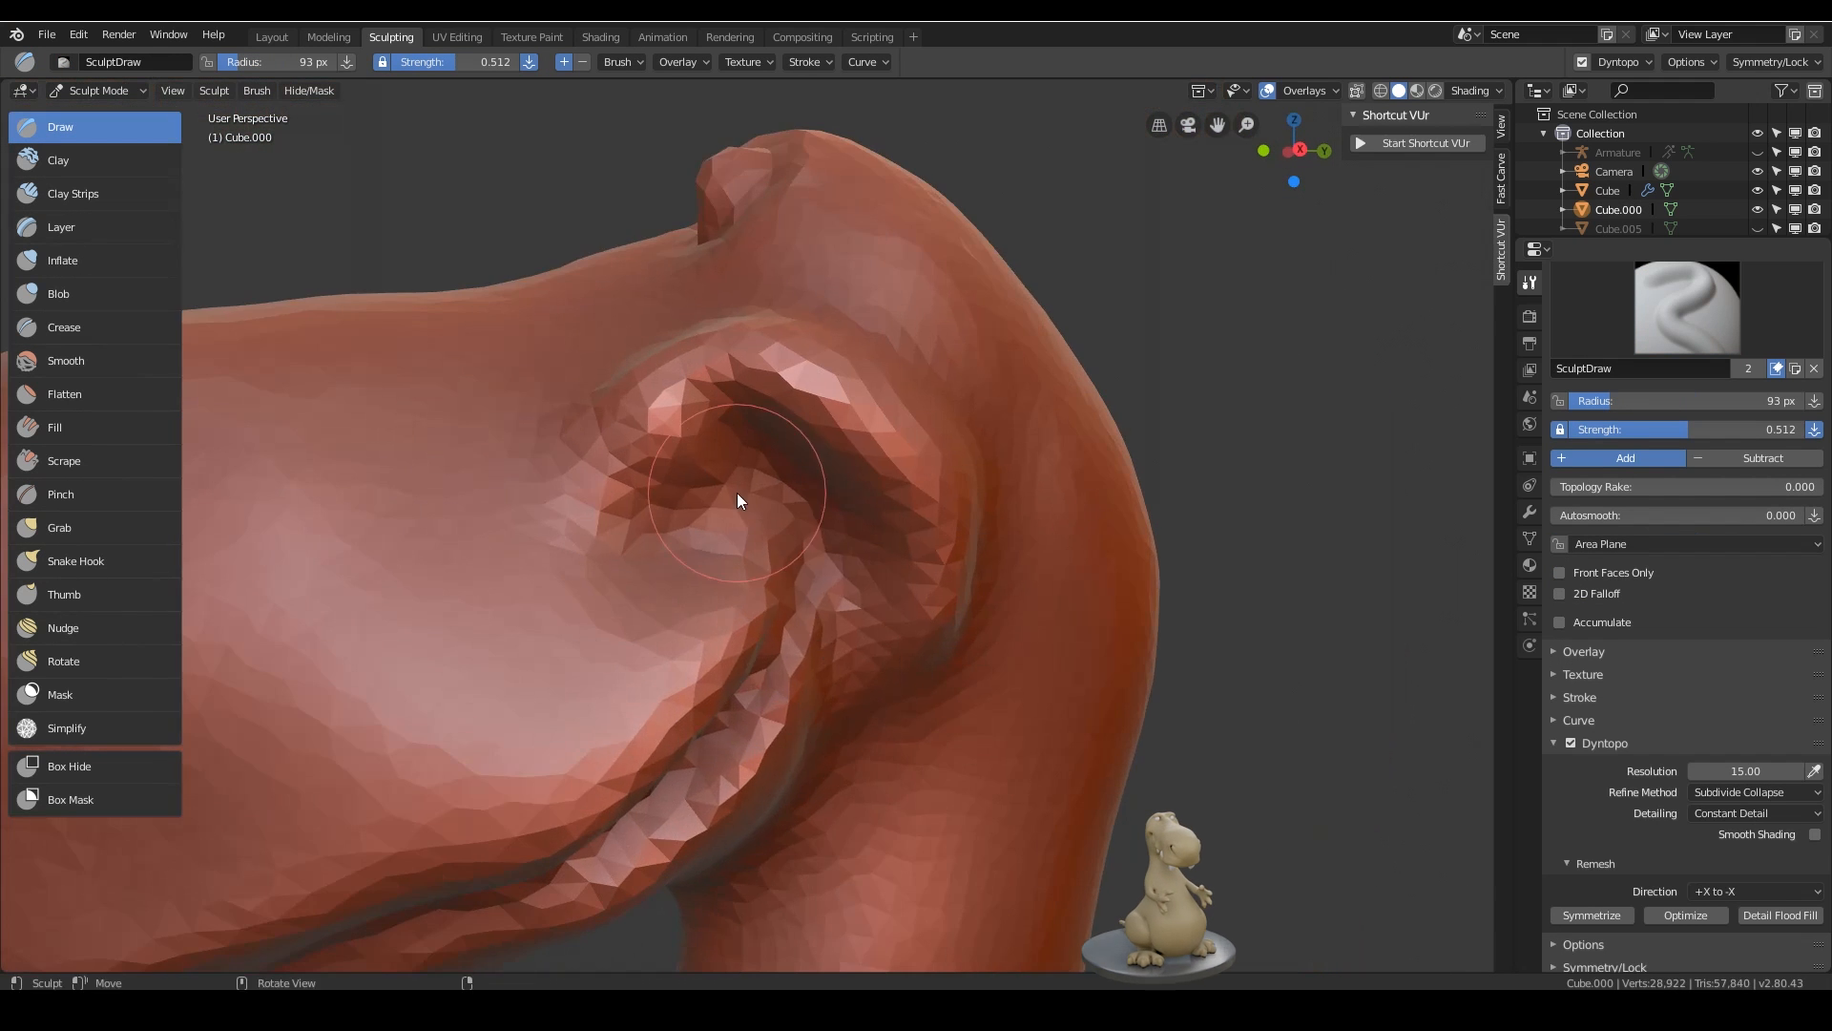
pyautogui.moveTo(806, 625); pyautogui.dragTo(534, 806)
pyautogui.scroll(-3, 729, 597)
pyautogui.scroll(2, 930, 549)
pyautogui.moveTo(942, 546); pyautogui.dragTo(835, 573, button='middle')
# - Reshape the lower lip and jaw from several angles with the Snake Hook brush at a 213 px radius
pyautogui.press('k')
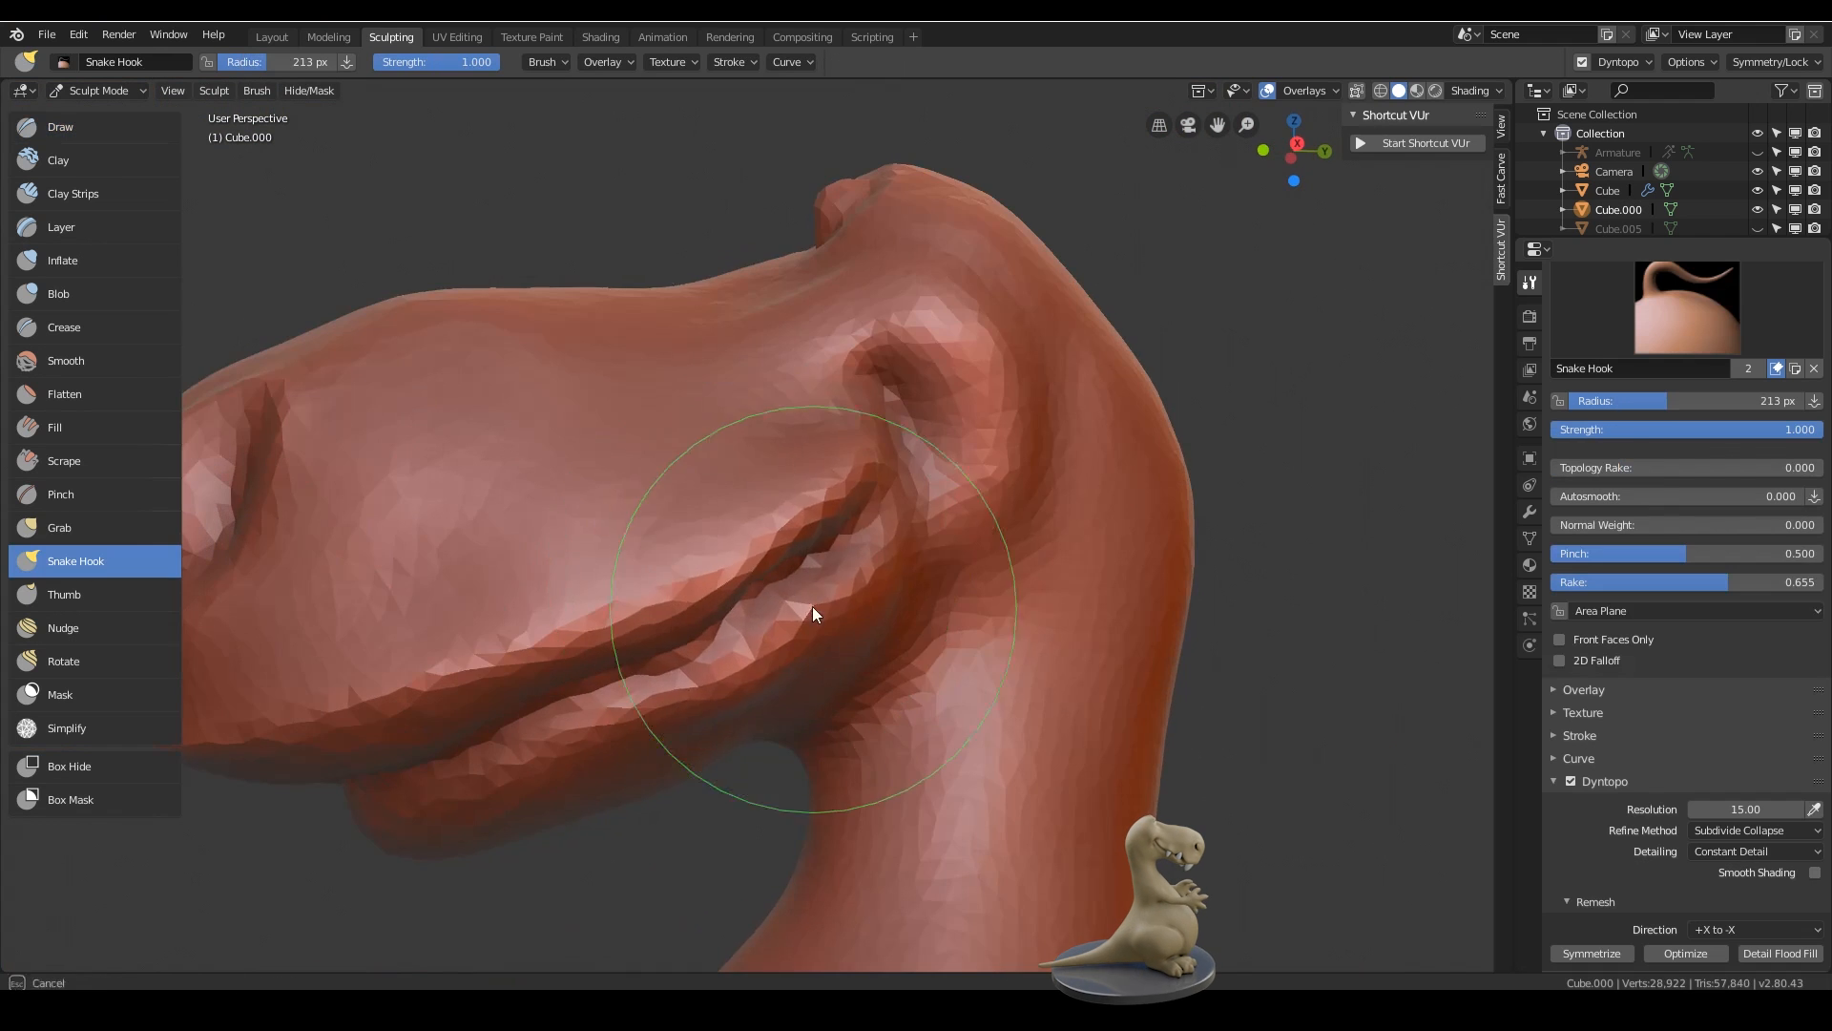
pyautogui.moveTo(811, 605); pyautogui.dragTo(797, 587)
pyautogui.scroll(-3, 821, 620)
pyautogui.moveTo(825, 635)
pyautogui.mouseDown(button='middle')
pyautogui.moveTo(890, 695)
pyautogui.moveTo(859, 668)
pyautogui.mouseUp(button='middle')
pyautogui.scroll(2, 811, 640)
pyautogui.moveTo(618, 656)
pyautogui.mouseDown()
pyautogui.moveTo(649, 634)
pyautogui.moveTo(702, 640)
pyautogui.mouseUp()
pyautogui.moveTo(812, 630)
pyautogui.mouseDown(button='middle')
pyautogui.moveTo(1113, 511)
pyautogui.moveTo(661, 427)
pyautogui.mouseUp(button='middle')
pyautogui.moveTo(478, 520); pyautogui.dragTo(506, 511)
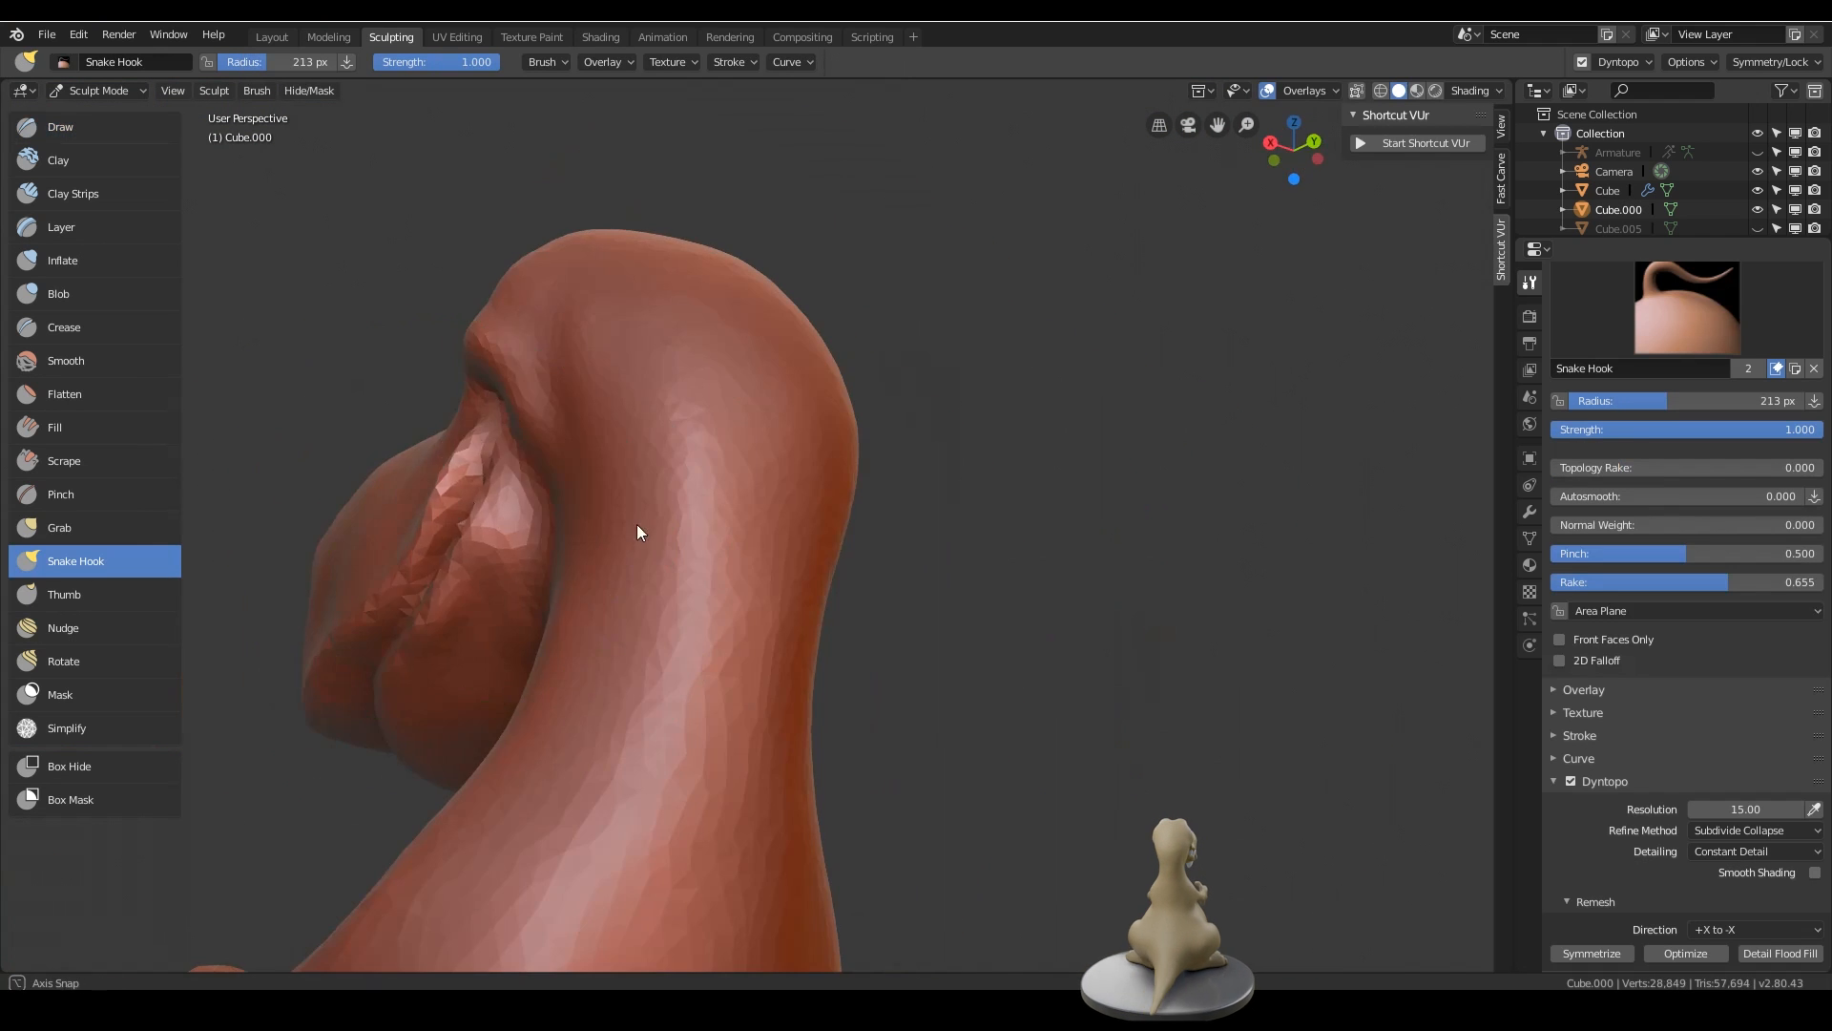
# - Pull the front of the upper lip slightly with the Snake Hook brush
pyautogui.moveTo(637, 524); pyautogui.dragTo(965, 548, button='middle')
pyautogui.scroll(-6, 987, 541)
pyautogui.moveTo(941, 668)
pyautogui.mouseDown(button='middle')
pyautogui.moveTo(1023, 384)
pyautogui.moveTo(982, 482)
pyautogui.mouseUp(button='middle')
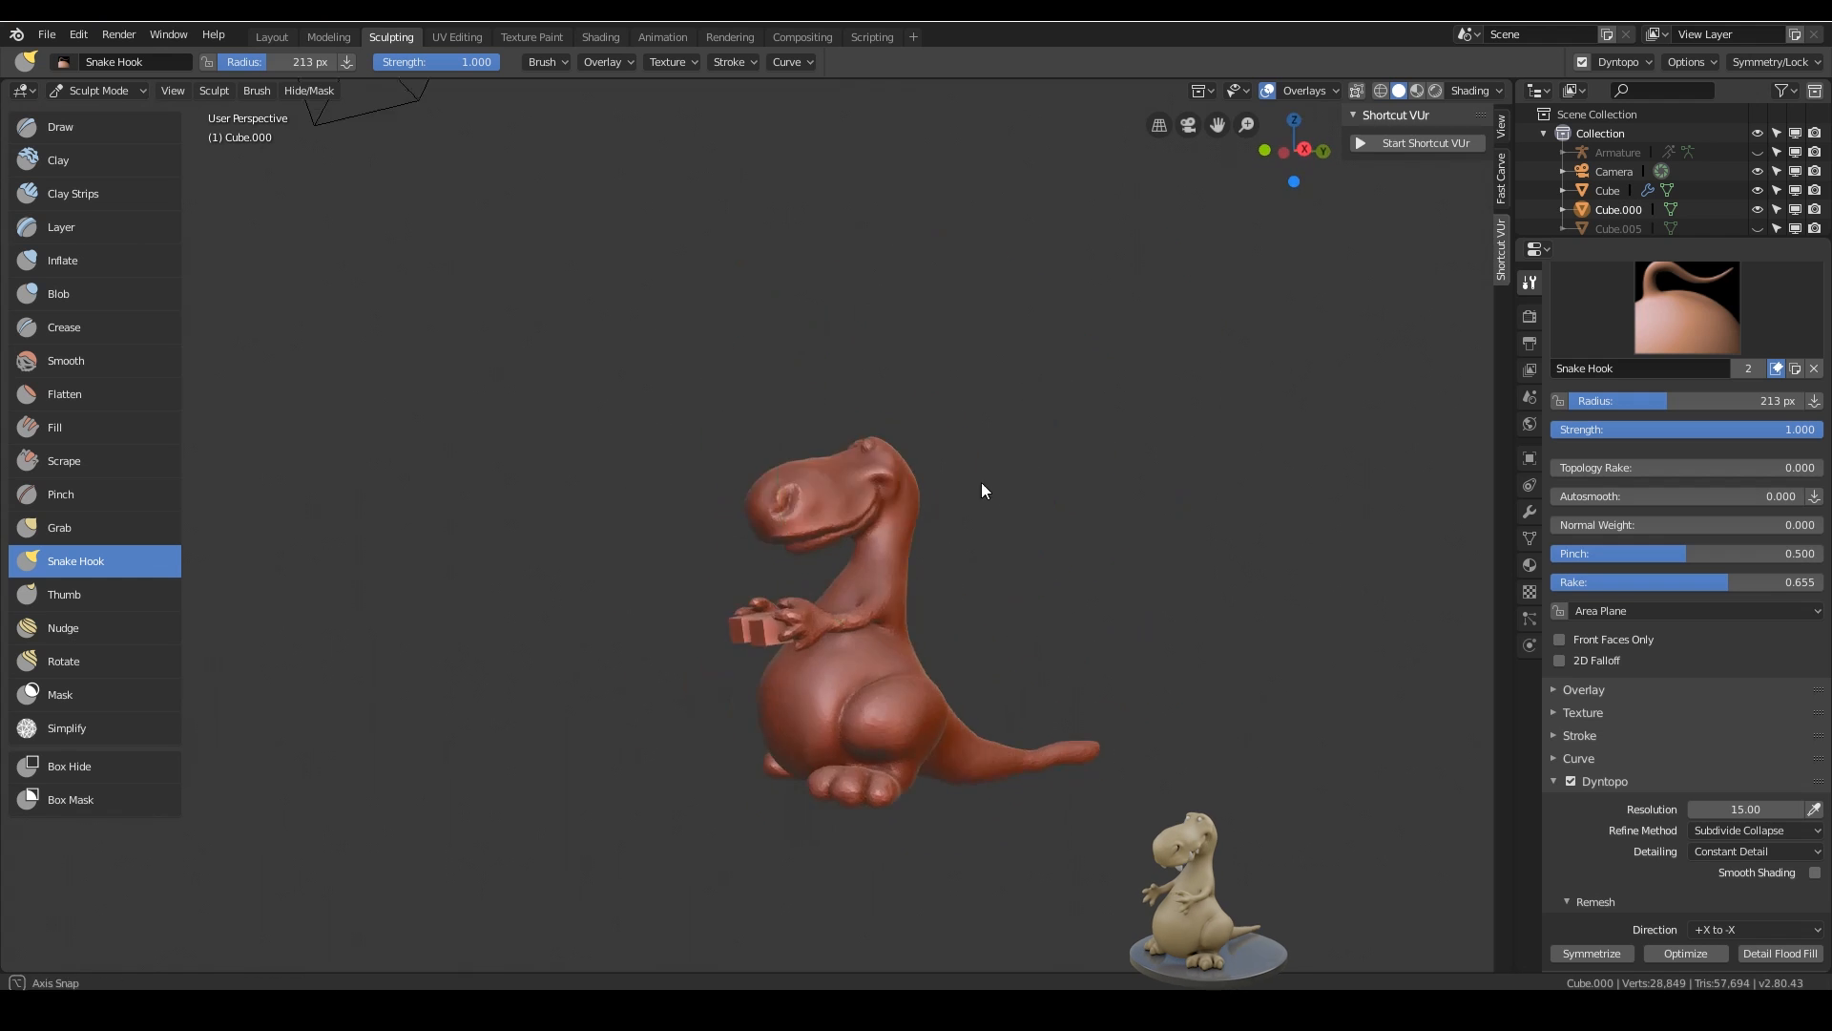
pyautogui.scroll(3, 1124, 384)
pyautogui.scroll(4, 1125, 384)
pyautogui.moveTo(1124, 384); pyautogui.dragTo(945, 446, button='middle')
pyautogui.moveTo(945, 446); pyautogui.dragTo(931, 429)
# - Enlarge the Snake Hook radius to 317 px and adjust the rear of the mouth area
pyautogui.press('f')
pyautogui.click(958, 444)
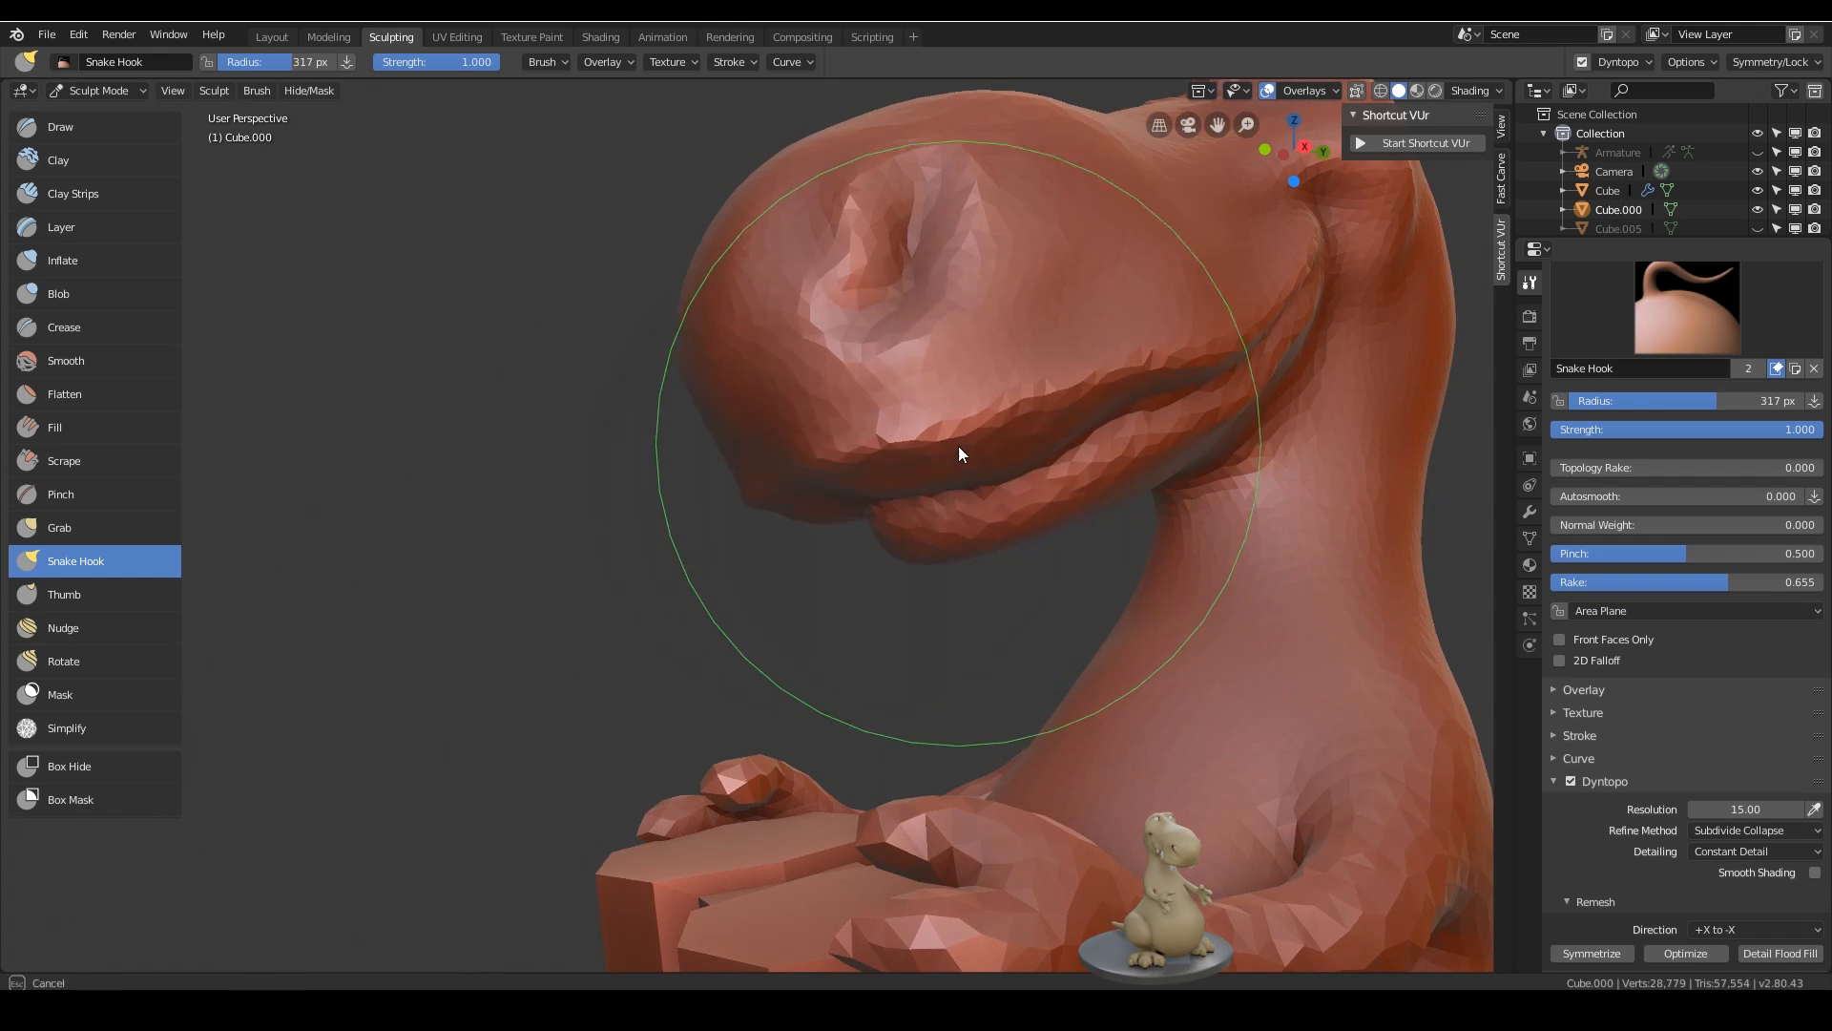
pyautogui.moveTo(958, 445); pyautogui.dragTo(1291, 438, button='middle')
pyautogui.scroll(2, 1290, 438)
pyautogui.moveTo(1290, 438); pyautogui.dragTo(1252, 448)
pyautogui.scroll(-2, 1240, 458)
pyautogui.moveTo(1241, 458)
pyautogui.mouseDown(button='middle')
pyautogui.moveTo(1146, 513)
pyautogui.moveTo(1075, 514)
pyautogui.mouseUp(button='middle')
pyautogui.scroll(-2, 1074, 514)
pyautogui.scroll(3, 1003, 526)
# - Pull the jaw outward from a rear view of the head with the Snake Hook brush
pyautogui.moveTo(917, 544); pyautogui.dragTo(688, 549, button='middle')
pyautogui.scroll(3, 592, 546)
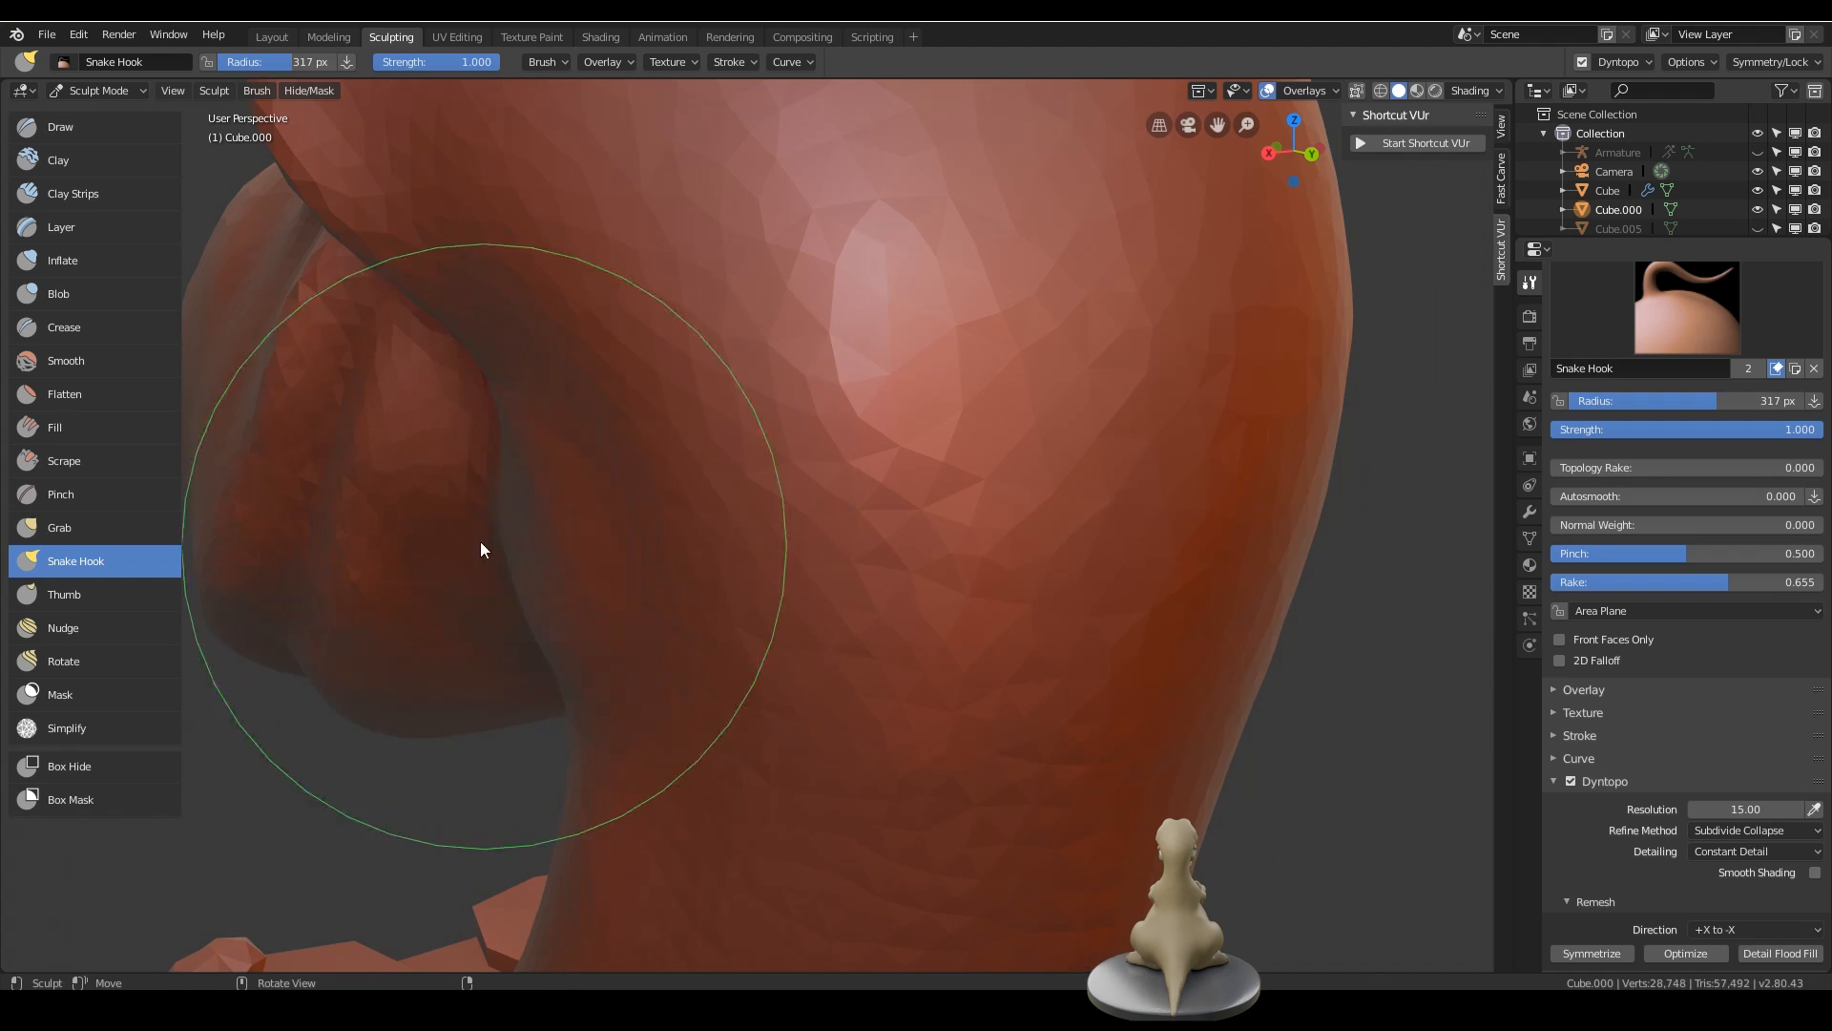
pyautogui.moveTo(479, 541); pyautogui.dragTo(456, 529)
# - Puff out the cheek below the mouth corner with the Inflate brush at a 196 px radius
pyautogui.moveTo(458, 530); pyautogui.dragTo(859, 523, button='middle')
pyautogui.scroll(-4, 946, 518)
pyautogui.scroll(4, 935, 506)
pyautogui.press('i')
pyautogui.press('f')
pyautogui.click(840, 416)
pyautogui.moveTo(840, 496); pyautogui.dragTo(741, 621)
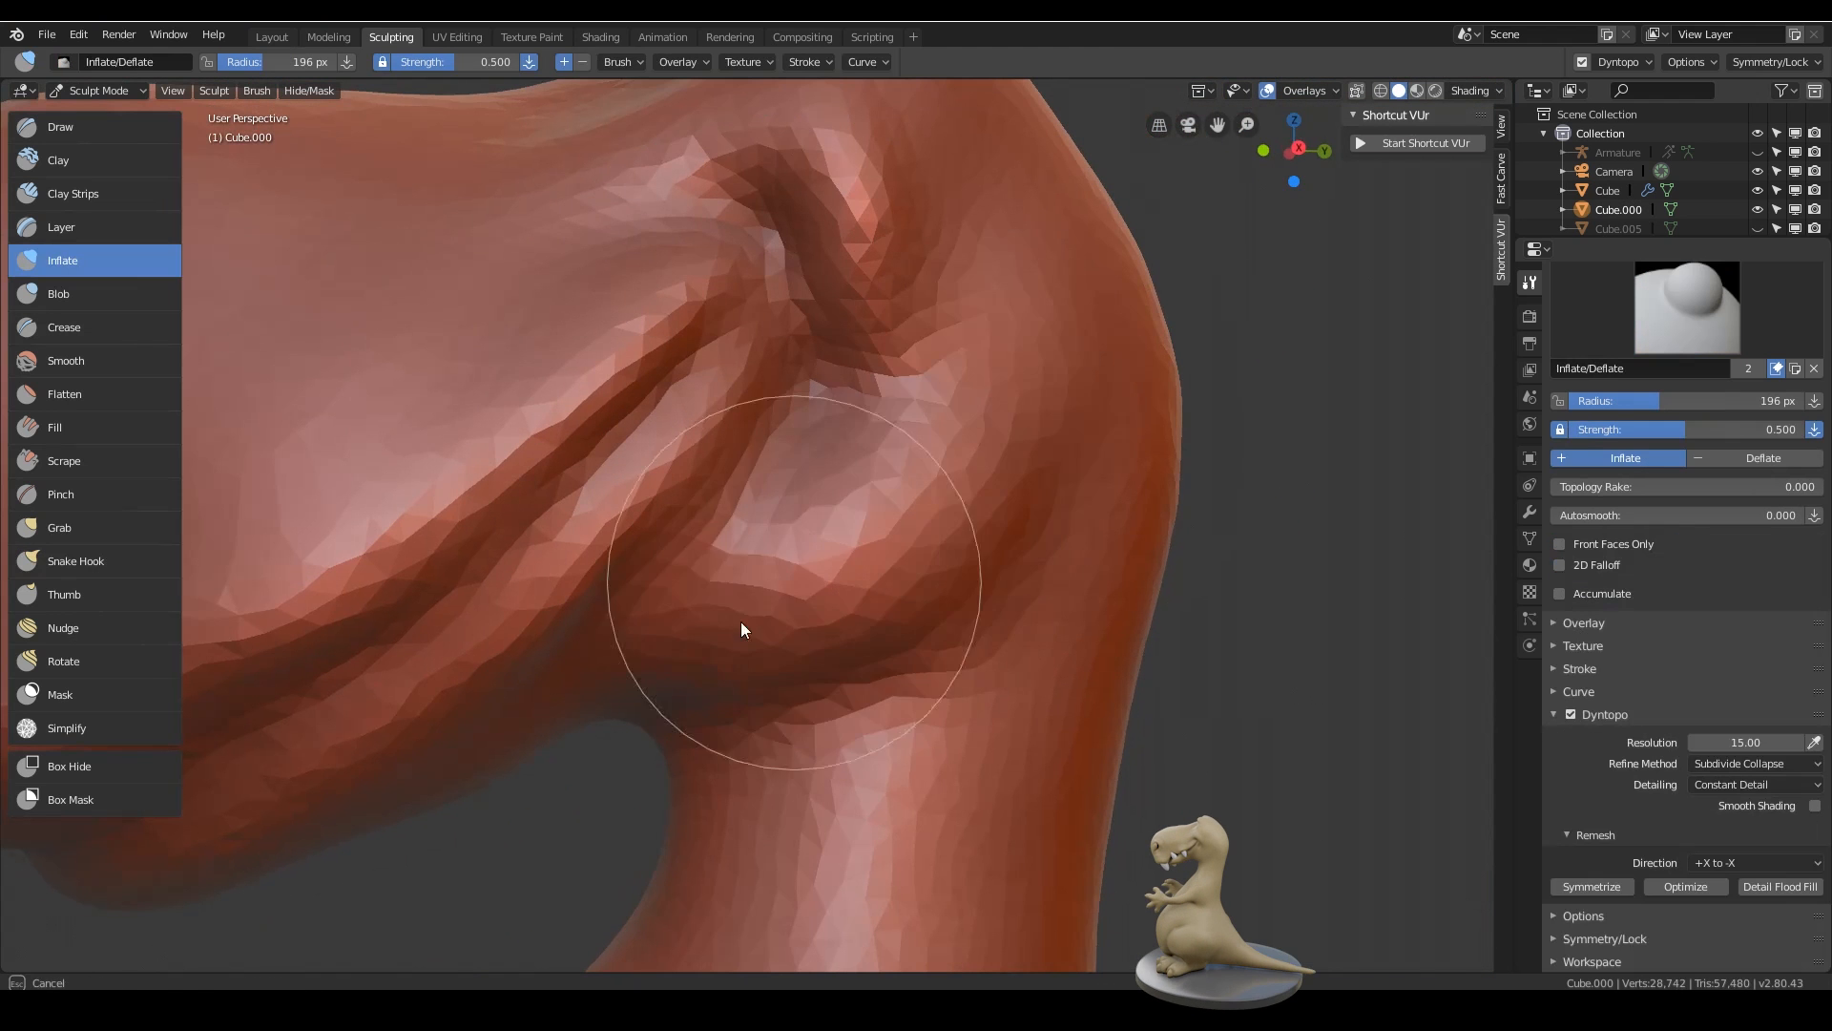
pyautogui.moveTo(993, 478); pyautogui.dragTo(905, 554, button='middle')
pyautogui.scroll(-4, 907, 564)
pyautogui.scroll(4, 847, 643)
pyautogui.moveTo(736, 561); pyautogui.dragTo(696, 704)
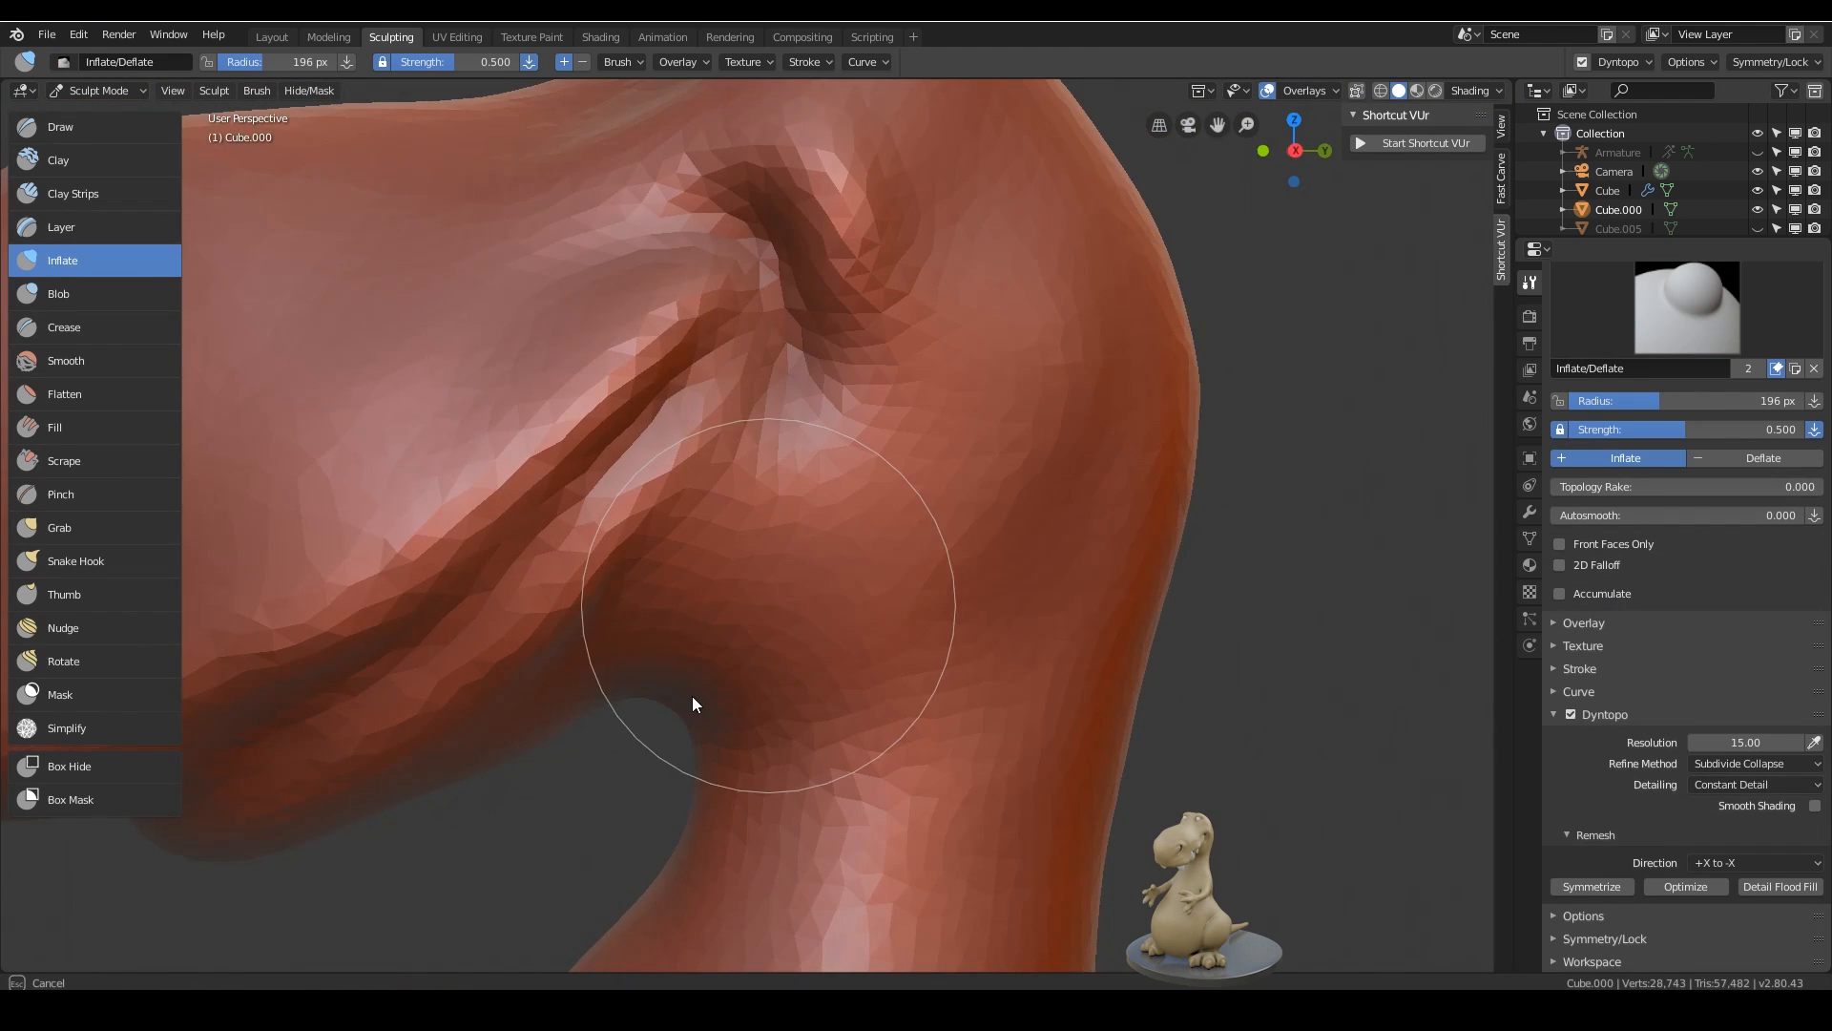
# - Inflate the jaw and lower lip along the mouth line with the Inflate brush at a 196 px radius
pyautogui.scroll(-4, 880, 637)
pyautogui.moveTo(879, 628); pyautogui.dragTo(868, 621, button='middle')
pyautogui.scroll(4, 859, 616)
pyautogui.moveTo(562, 689); pyautogui.dragTo(785, 592)
pyautogui.scroll(-6, 941, 624)
pyautogui.scroll(-4, 941, 622)
pyautogui.keyDown('shift'); pyautogui.moveTo(941, 624); pyautogui.dragTo(943, 565, button='middle'); pyautogui.keyUp('shift')
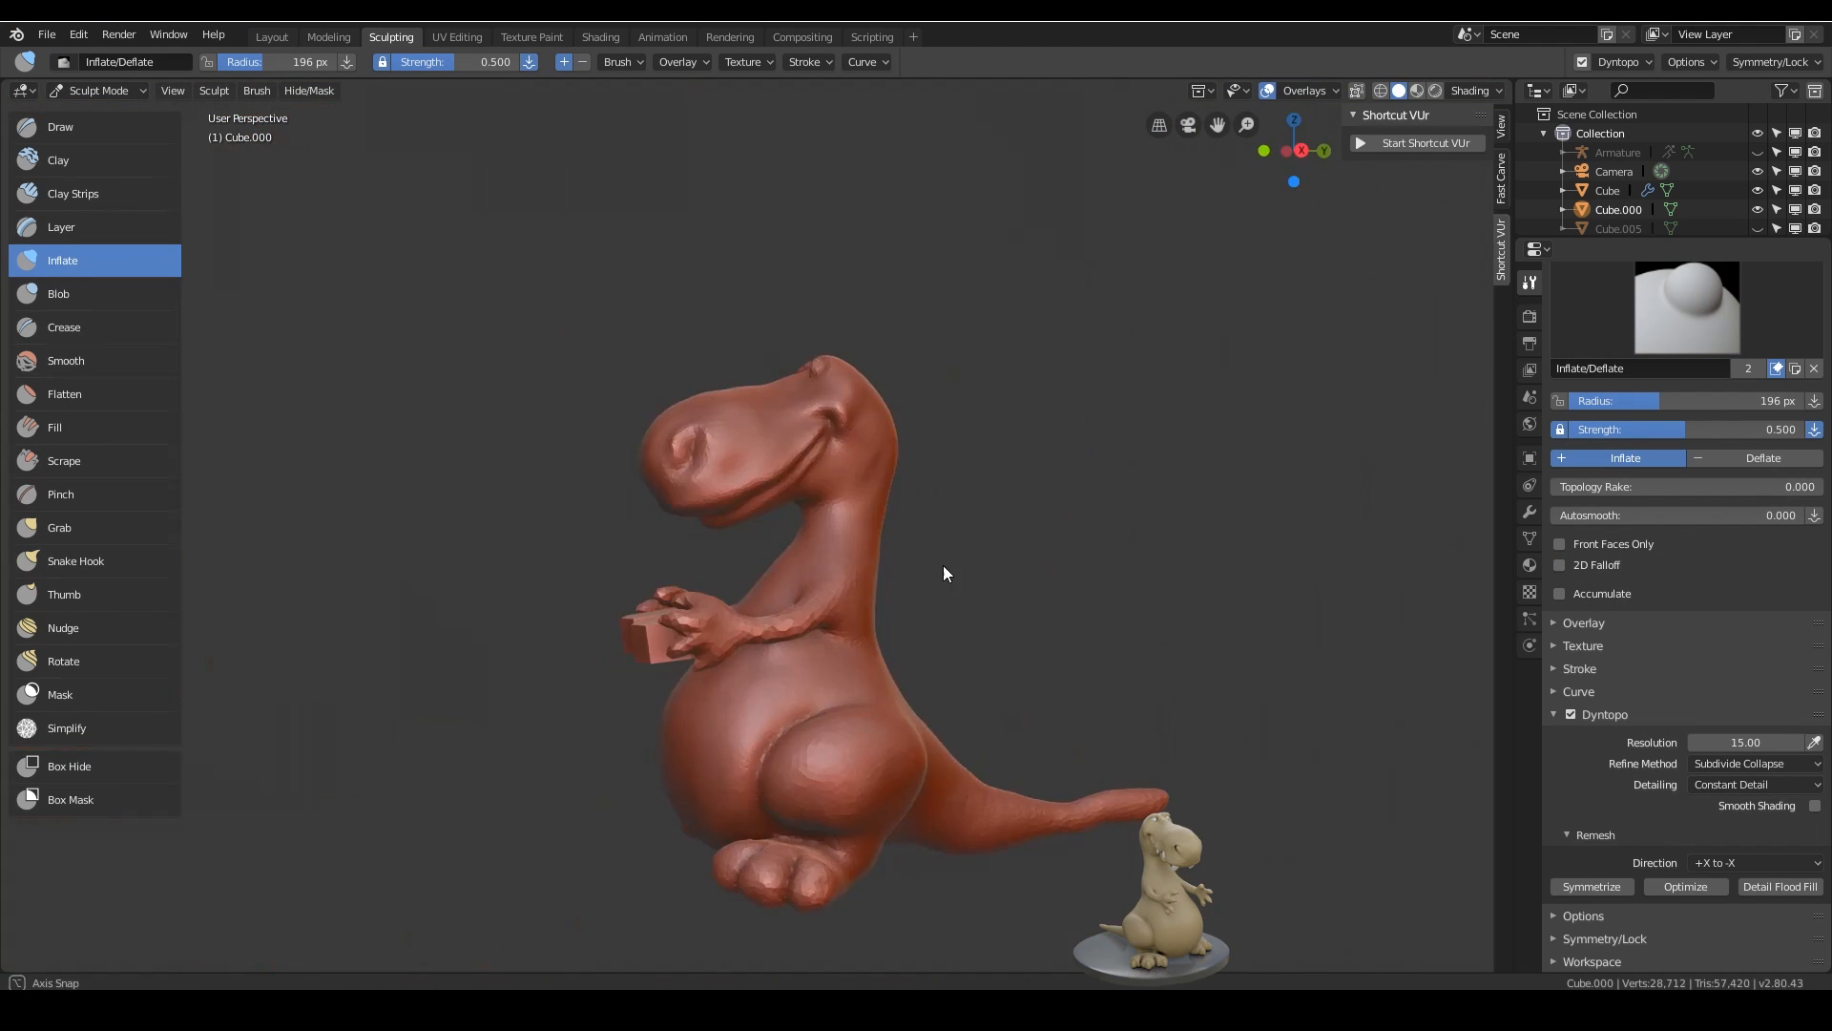
pyautogui.scroll(9, 916, 515)
pyautogui.moveTo(746, 370); pyautogui.dragTo(701, 409)
# - Crease the gap between the upper and lower lips around the mouth front with a 73 px Crease brush, and smooth the lip
pyautogui.hotkey('shift', 'c')
pyautogui.keyDown('ctrl'); pyautogui.moveTo(922, 161); pyautogui.dragTo(563, 362); pyautogui.keyUp('ctrl')
pyautogui.moveTo(563, 372); pyautogui.dragTo(764, 325, button='middle')
pyautogui.moveTo(485, 325); pyautogui.dragTo(621, 315, button='middle')
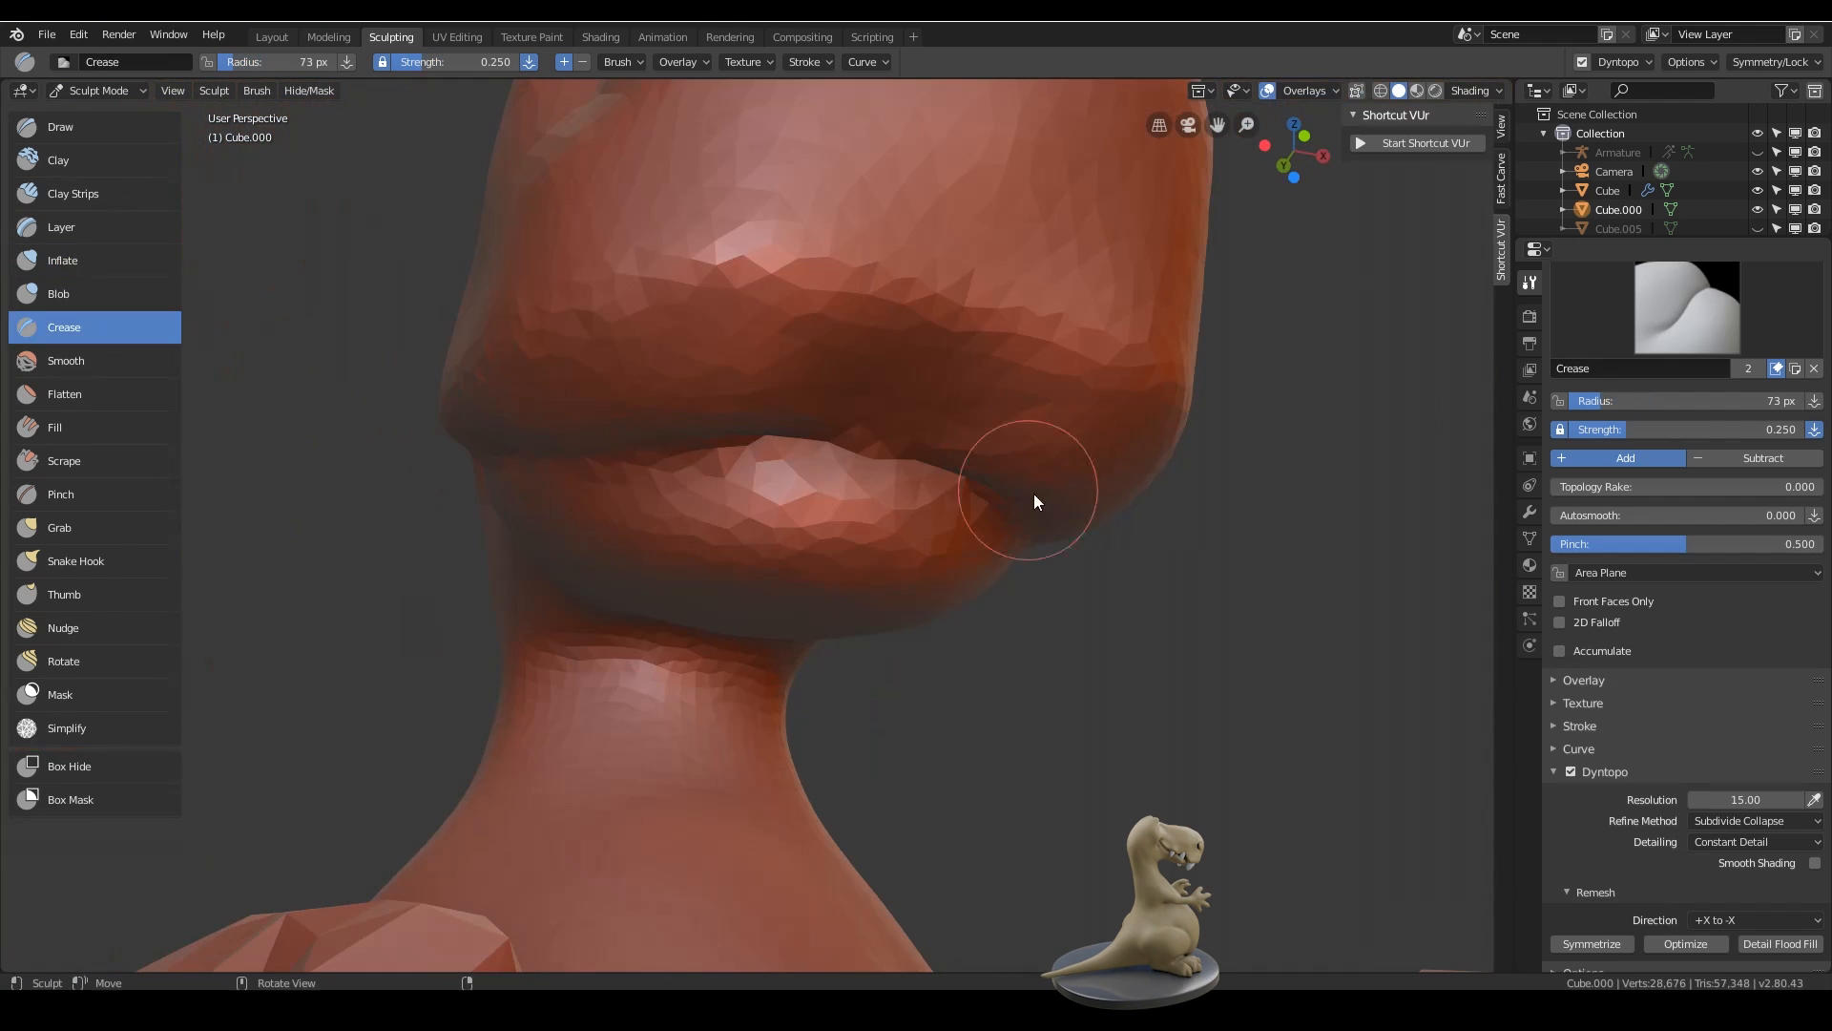
pyautogui.keyDown('ctrl'); pyautogui.moveTo(1033, 494); pyautogui.dragTo(830, 424); pyautogui.keyUp('ctrl')
pyautogui.moveTo(1008, 466); pyautogui.dragTo(911, 424, button='middle')
pyautogui.keyDown('ctrl'); pyautogui.moveTo(911, 423); pyautogui.dragTo(714, 463); pyautogui.keyUp('ctrl')
pyautogui.moveTo(954, 420)
pyautogui.mouseDown(button='middle')
pyautogui.moveTo(914, 394)
pyautogui.moveTo(764, 373)
pyautogui.mouseUp(button='middle')
pyautogui.moveTo(764, 372)
pyautogui.keyDown('shift'); pyautogui.mouseDown()
pyautogui.moveTo(719, 667)
pyautogui.moveTo(907, 355)
pyautogui.mouseUp(); pyautogui.keyUp('shift')
pyautogui.scroll(-5, 951, 674)
pyautogui.scroll(3, 953, 662)
# - Refine the front end of the lip crease with the Crease brush at a 71 px radius
pyautogui.click(124, 560)
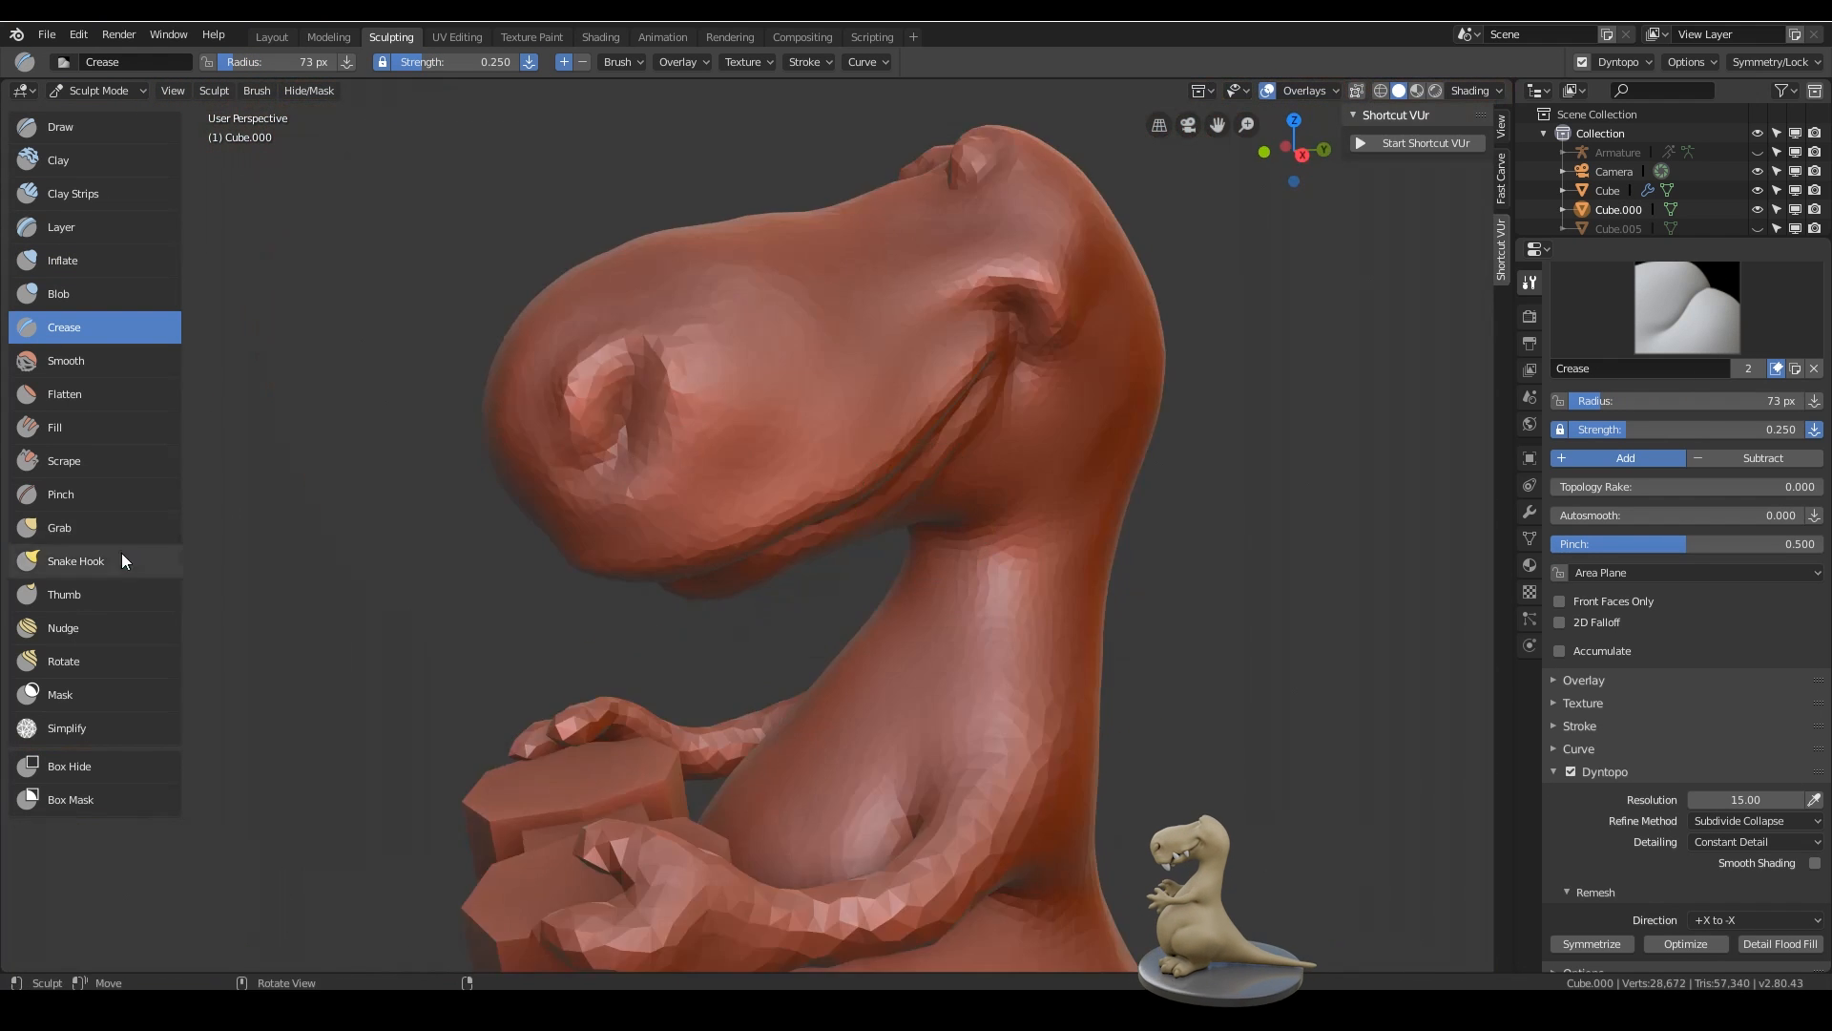
pyautogui.moveTo(781, 466); pyautogui.dragTo(1021, 363, button='middle')
pyautogui.hotkey('shift', 'c')
pyautogui.scroll(5, 1021, 363)
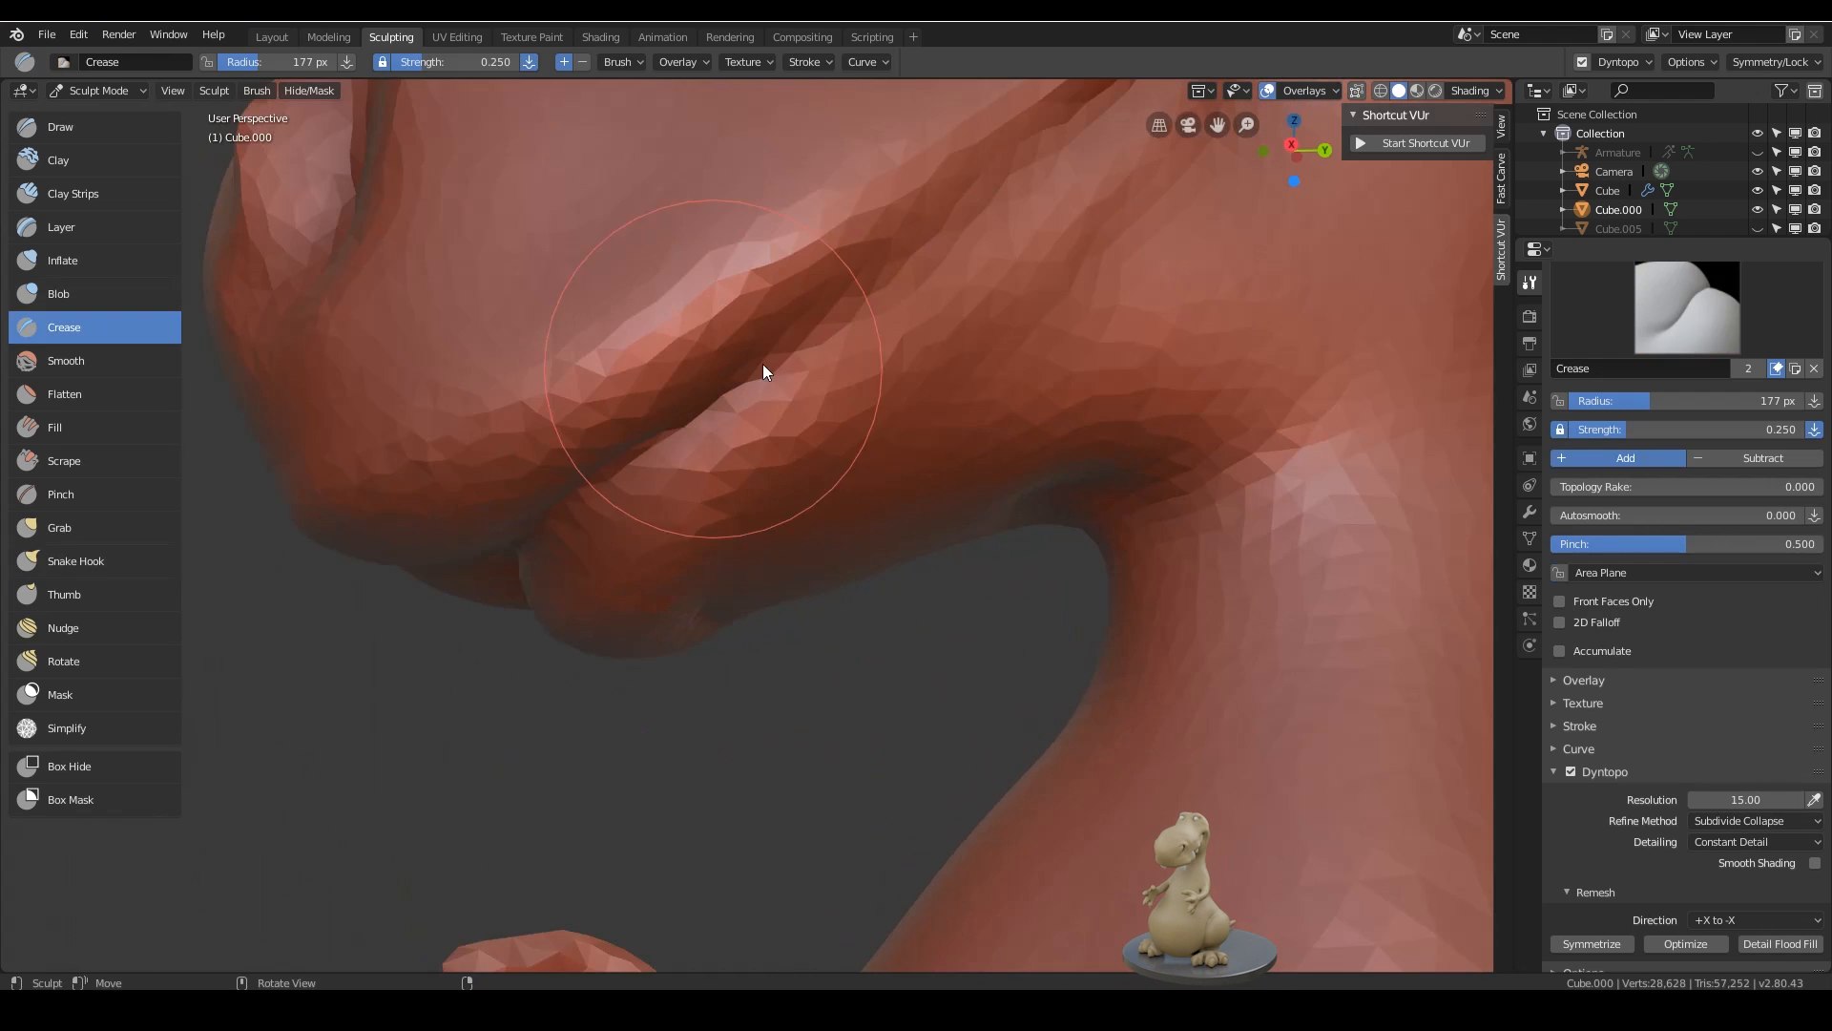
pyautogui.press('f')
pyautogui.scroll(-4, 764, 364)
pyautogui.moveTo(763, 547); pyautogui.dragTo(770, 586, button='middle')
pyautogui.keyDown('ctrl'); pyautogui.moveTo(770, 586); pyautogui.dragTo(775, 611); pyautogui.keyUp('ctrl')
pyautogui.moveTo(864, 478); pyautogui.dragTo(982, 449, button='middle')
pyautogui.moveTo(888, 382); pyautogui.dragTo(1041, 349, button='middle')
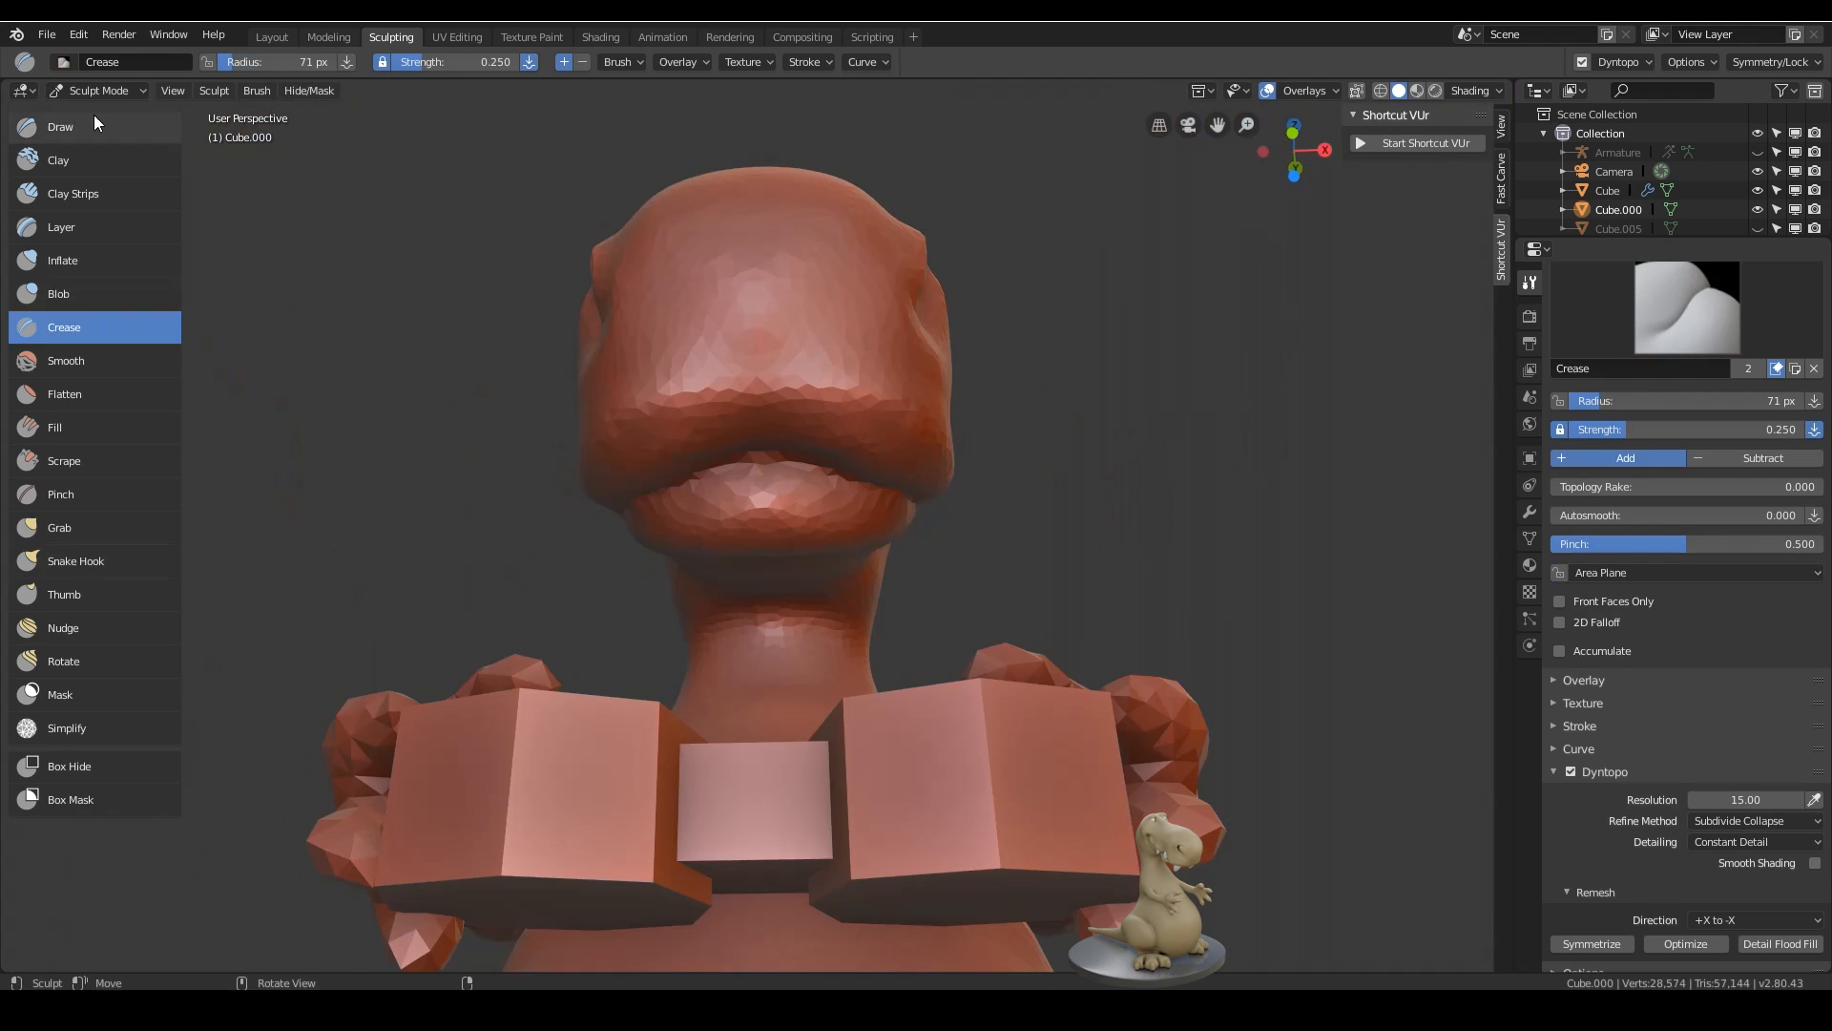
# - Smooth the mouth line from the smile corner toward the front of the lips, working from the Draw brush
pyautogui.click(93, 124)
pyautogui.scroll(-6, 903, 410)
pyautogui.moveTo(903, 411); pyautogui.dragTo(899, 185, button='middle')
pyautogui.scroll(6, 899, 185)
pyautogui.scroll(-2, 898, 191)
pyautogui.moveTo(601, 285); pyautogui.dragTo(590, 317, button='middle')
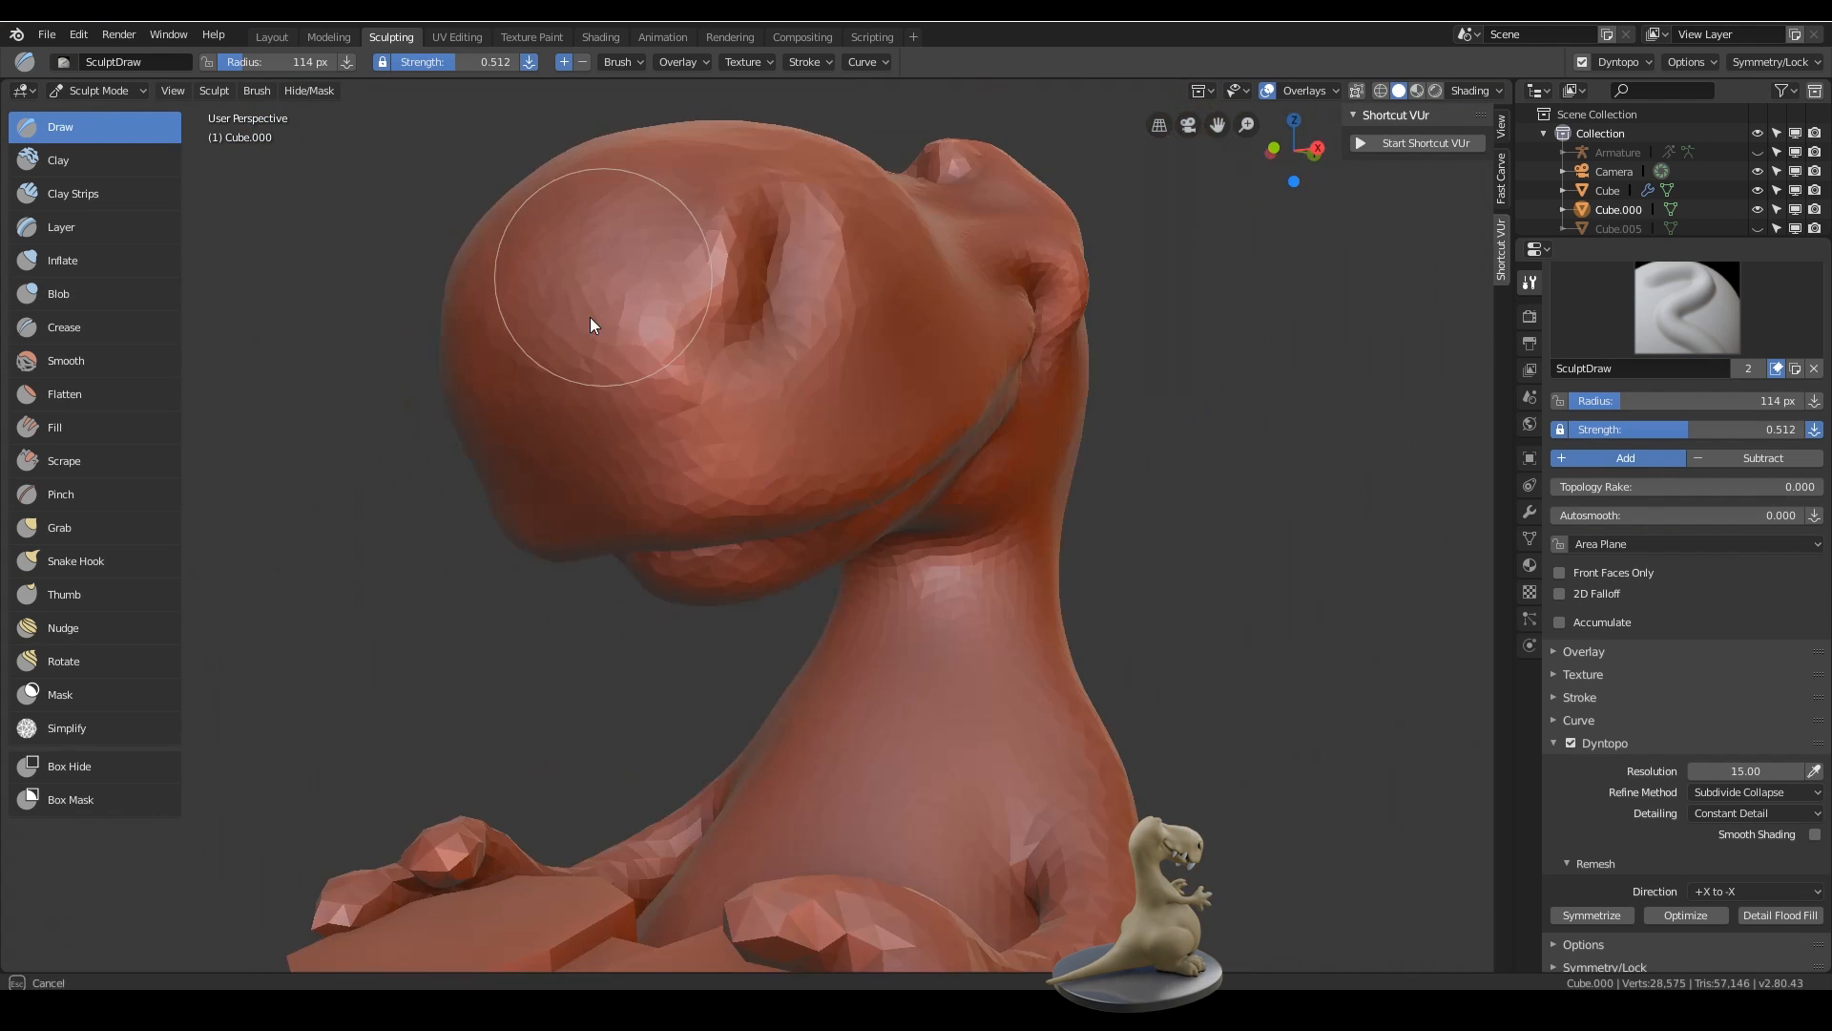
pyautogui.scroll(4, 965, 396)
pyautogui.moveTo(965, 396); pyautogui.dragTo(1043, 358, button='middle')
pyautogui.keyDown('shift'); pyautogui.moveTo(1145, 358); pyautogui.dragTo(729, 568); pyautogui.keyUp('shift')
pyautogui.moveTo(673, 635); pyautogui.dragTo(816, 572, button='middle')
# - Pull the lower lip and jaw up toward the mouth line with the Snake Hook brush at a 243 px radius
pyautogui.click(105, 562)
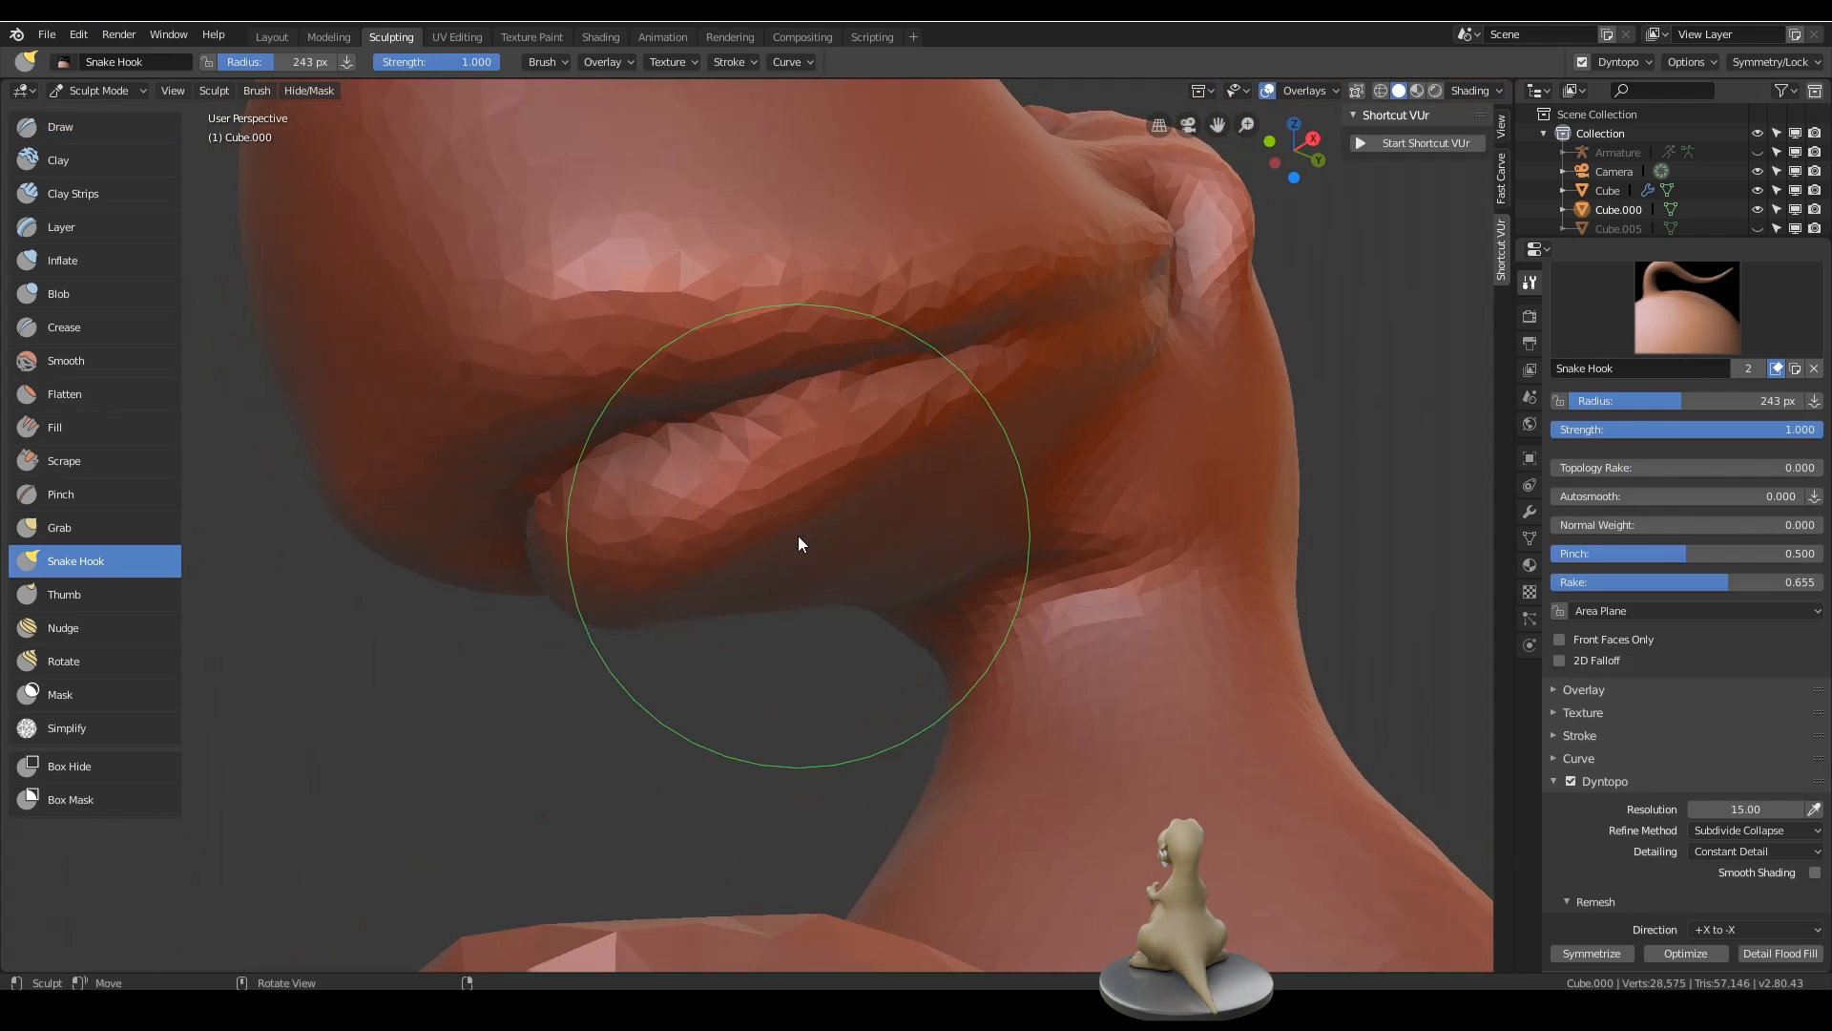
pyautogui.moveTo(849, 510); pyautogui.dragTo(905, 472)
pyautogui.moveTo(668, 563); pyautogui.dragTo(811, 639, button='middle')
pyautogui.scroll(-6, 947, 358)
pyautogui.scroll(5, 820, 469)
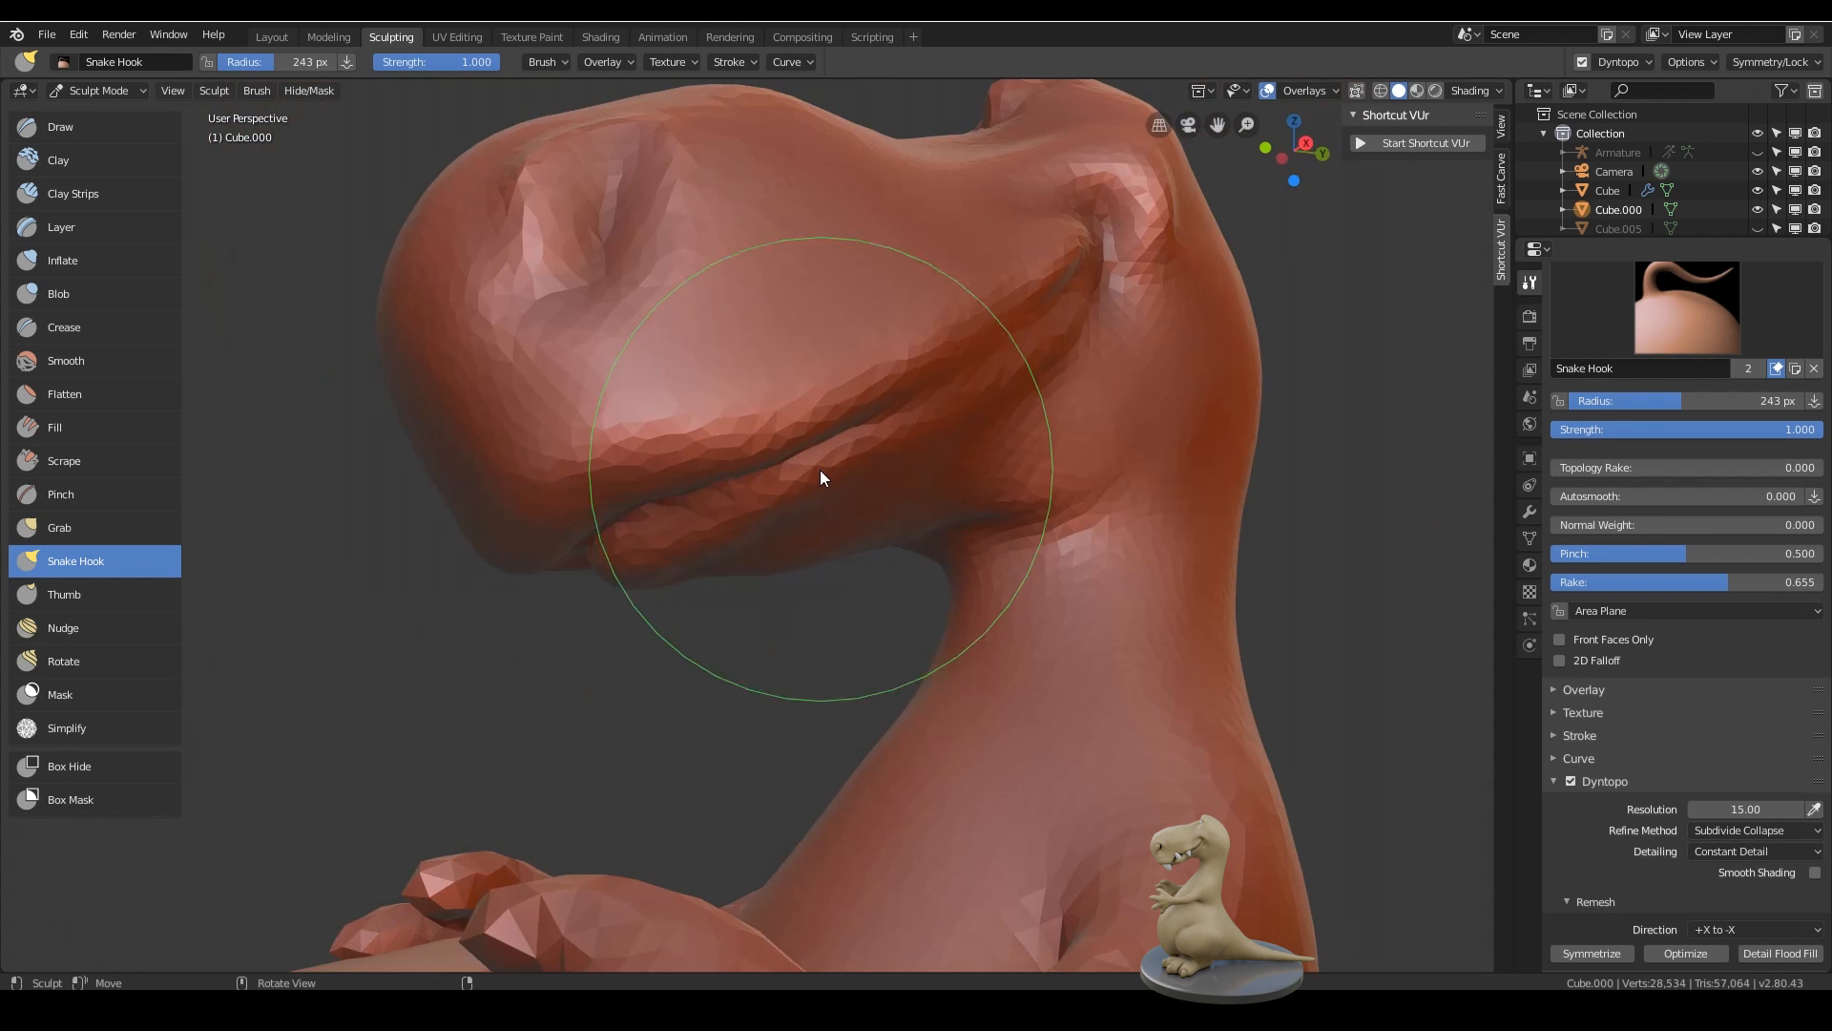
pyautogui.moveTo(821, 470); pyautogui.dragTo(744, 463, button='middle')
# - Switch to the Layout workspace and place the 3D cursor under the front of the upper lip
pyautogui.click(272, 38)
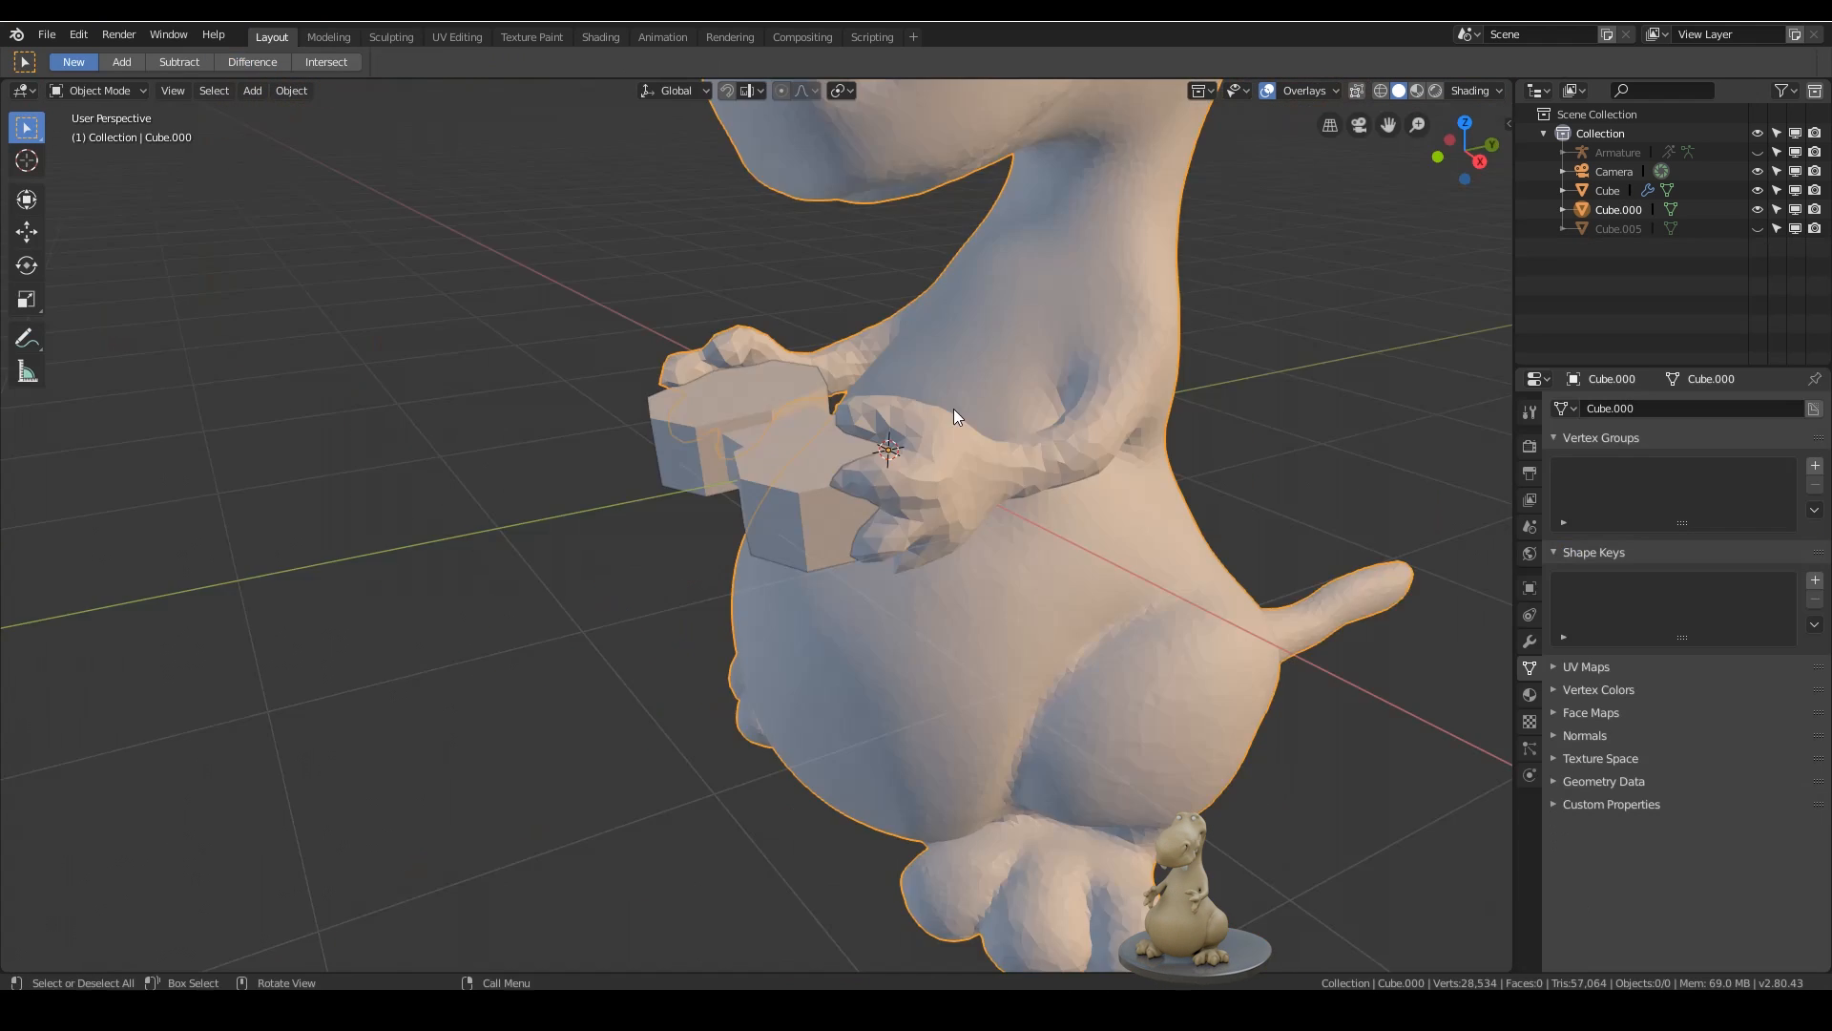
pyautogui.scroll(-3, 953, 408)
pyautogui.moveTo(954, 408); pyautogui.dragTo(916, 477, button='middle')
pyautogui.scroll(4, 905, 489)
pyautogui.click(686, 556)
pyautogui.hotkey('ctrl', 'z')
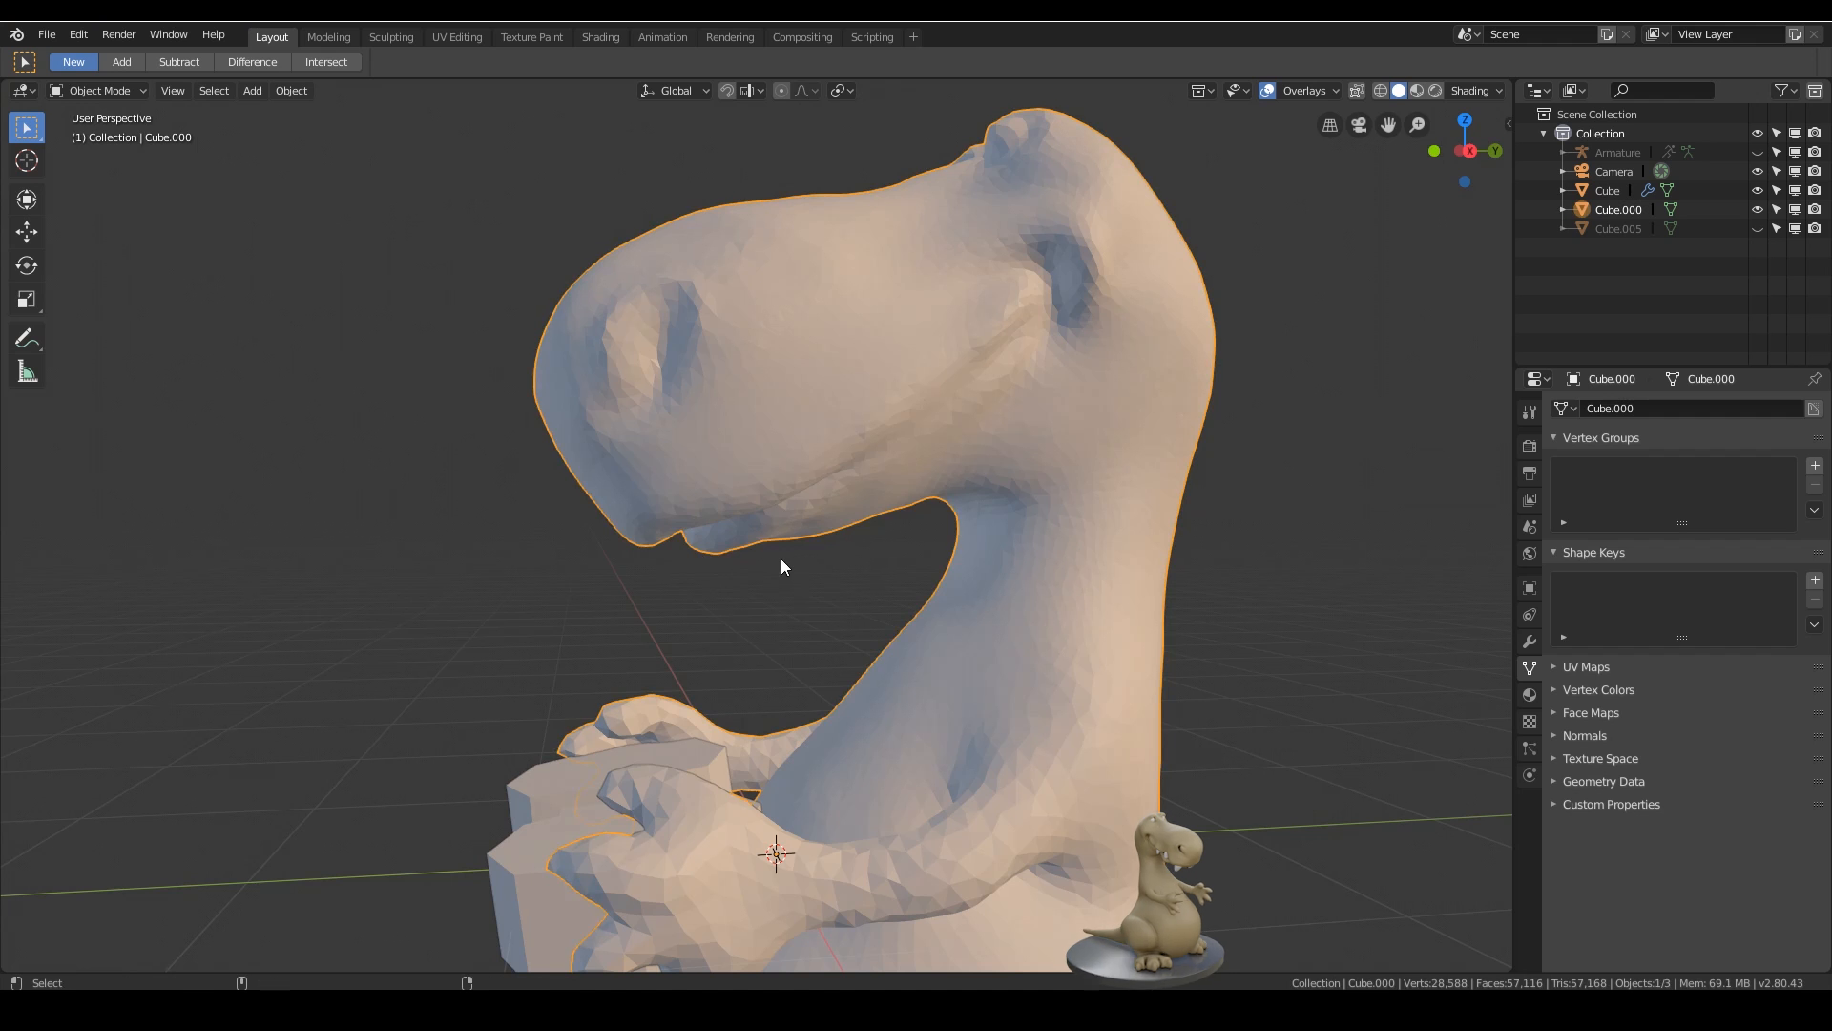
pyautogui.keyDown('shift'); pyautogui.rightClick(752, 536); pyautogui.keyUp('shift')
pyautogui.moveTo(752, 537); pyautogui.dragTo(784, 431, button='middle')
# - Add a cube with level-2 subdivision at the cursor, then scale, stretch along Z and rotate it into a tooth
pyautogui.hotkey('shift', 'a')
pyautogui.click(878, 433)
pyautogui.hotkey('ctrl', '2')
pyautogui.press('s')
pyautogui.click(813, 455)
pyautogui.press('s')
pyautogui.press('z')
pyautogui.click(838, 405)
pyautogui.press('r')
pyautogui.click(864, 434)
# - Duplicate the front tooth, rotate the copy and move it to the opposite side of the upper jaw
pyautogui.moveTo(916, 431)
pyautogui.mouseDown(button='middle')
pyautogui.moveTo(1086, 426)
pyautogui.moveTo(868, 462)
pyautogui.moveTo(887, 448)
pyautogui.mouseUp(button='middle')
pyautogui.hotkey('shift', 'd')
pyautogui.click(941, 409)
pyautogui.press('r')
pyautogui.click(703, 496)
pyautogui.click(814, 537)
pyautogui.moveTo(814, 536); pyautogui.dragTo(840, 487, button='middle')
pyautogui.press('g')
# - Duplicate the tooth as a rear tooth, and duplicate that for the other side of the mouth along X
pyautogui.hotkey('shift', 'd')
pyautogui.click(1004, 398)
pyautogui.press('r')
pyautogui.moveTo(993, 401); pyautogui.dragTo(1232, 382, button='middle')
pyautogui.hotkey('shift', 'd')
pyautogui.click(792, 477)
pyautogui.moveTo(611, 472); pyautogui.dragTo(734, 496, button='middle')
pyautogui.press('g')
pyautogui.press('x')
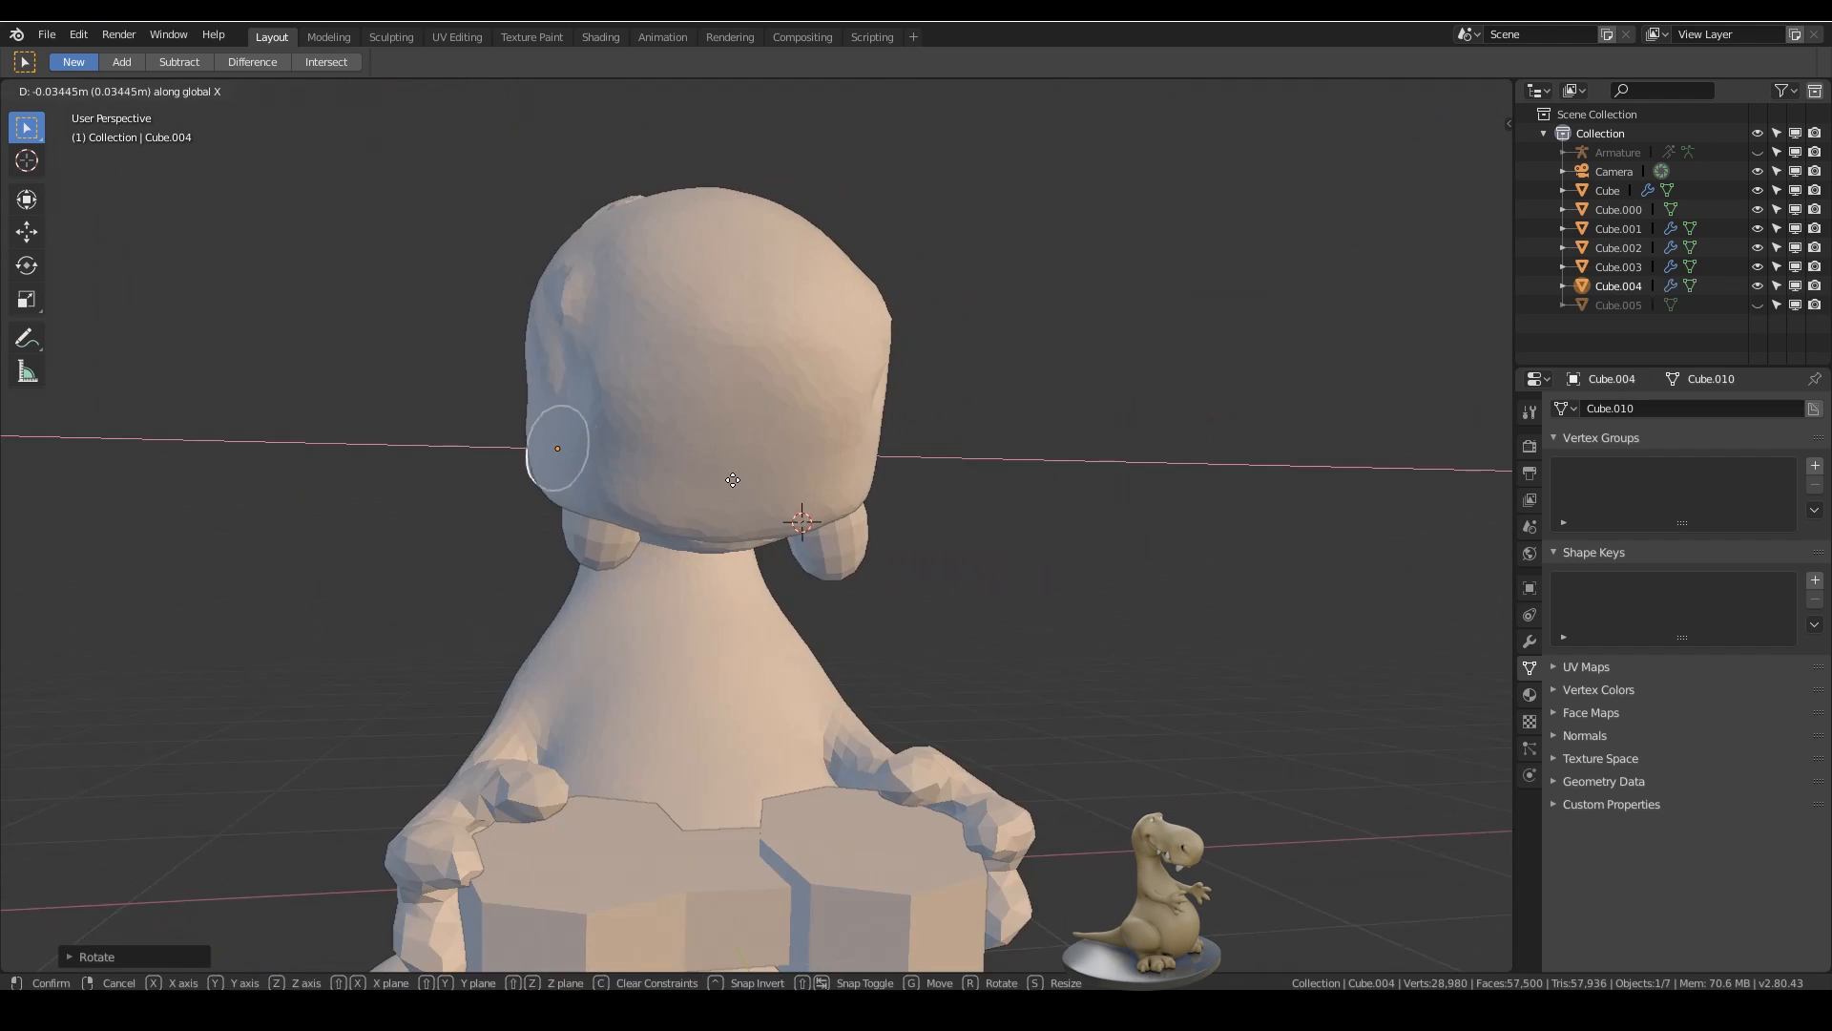
# - Select the near-side rear tooth and move it against the mouth line
pyautogui.moveTo(1031, 506); pyautogui.dragTo(925, 449, button='middle')
pyautogui.click(930, 458)
pyautogui.press('g')
pyautogui.moveTo(1036, 377); pyautogui.dragTo(1002, 461, button='middle')
pyautogui.scroll(-3, 997, 428)
pyautogui.scroll(-4, 1007, 462)
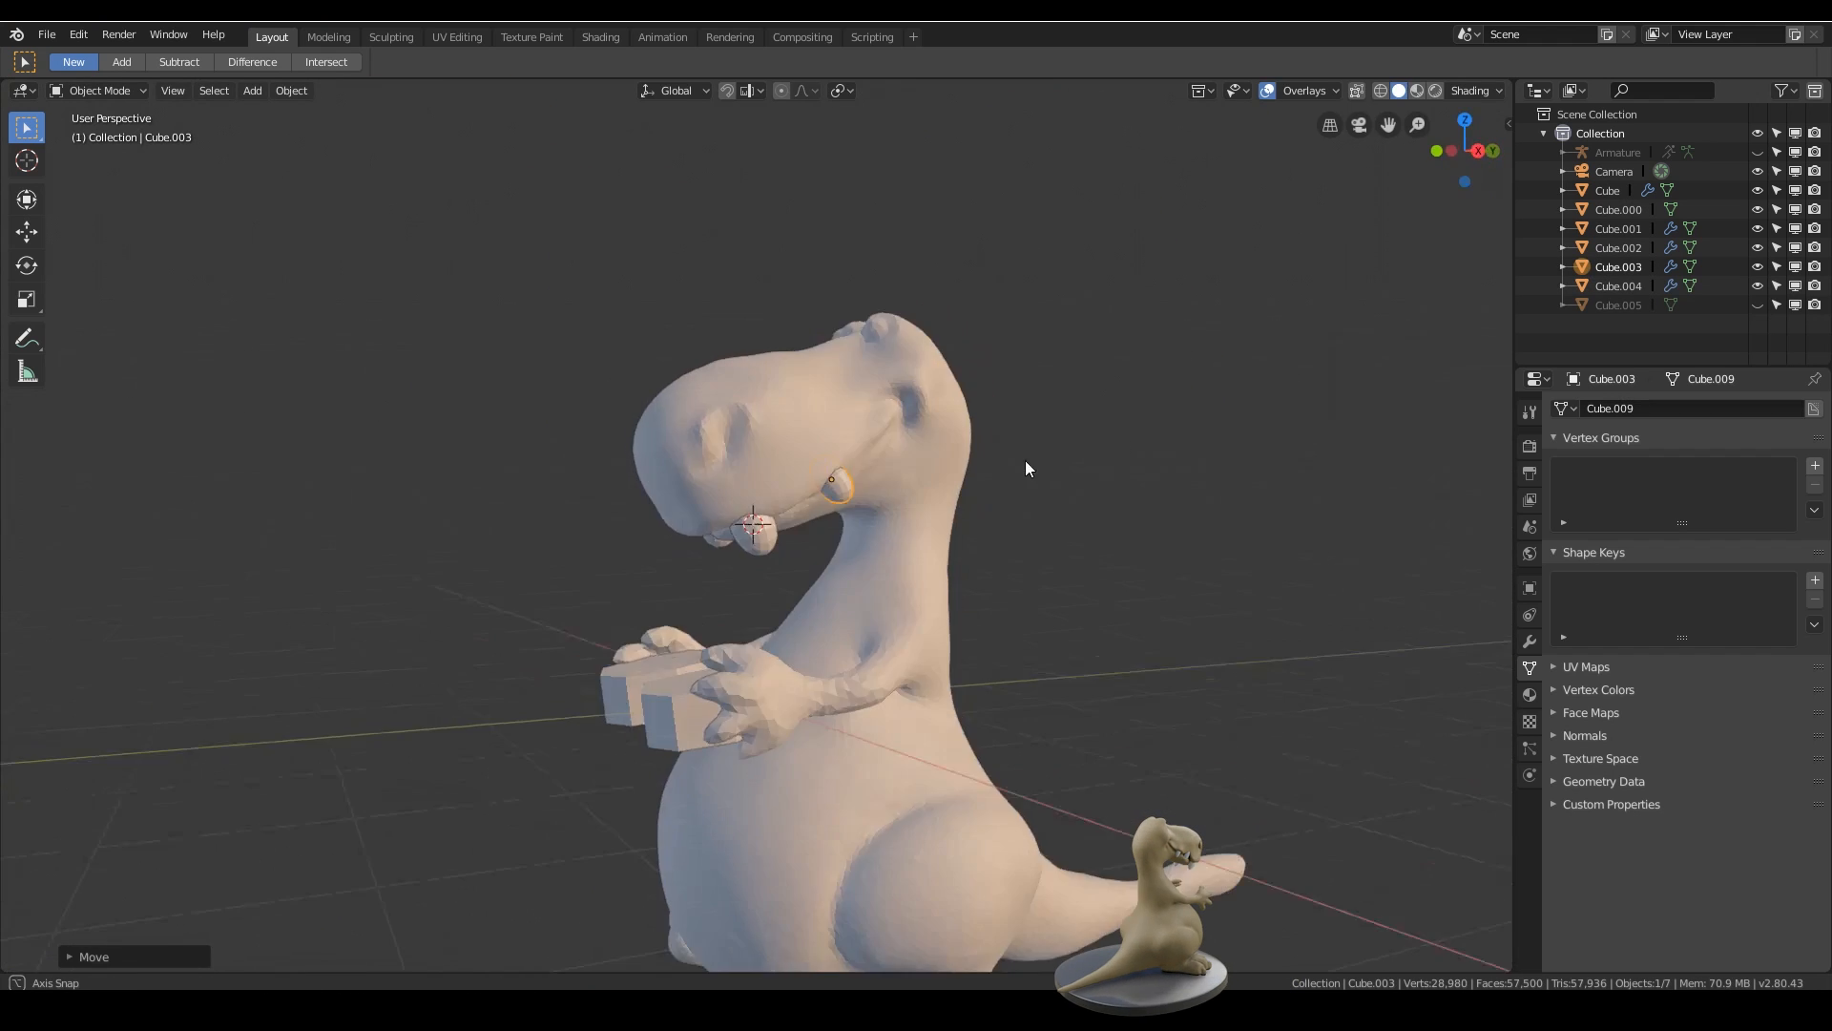
pyautogui.click(1031, 468)
# - Rotate the near-side rear tooth about its axes and move it in toward the jaw
pyautogui.moveTo(973, 554); pyautogui.dragTo(888, 410, button='middle')
pyautogui.scroll(8, 974, 501)
pyautogui.click(702, 381)
pyautogui.press('r')
pyautogui.press('x')
pyautogui.press('y')
pyautogui.click(598, 602)
pyautogui.moveTo(610, 582); pyautogui.dragTo(792, 534, button='middle')
pyautogui.press('g')
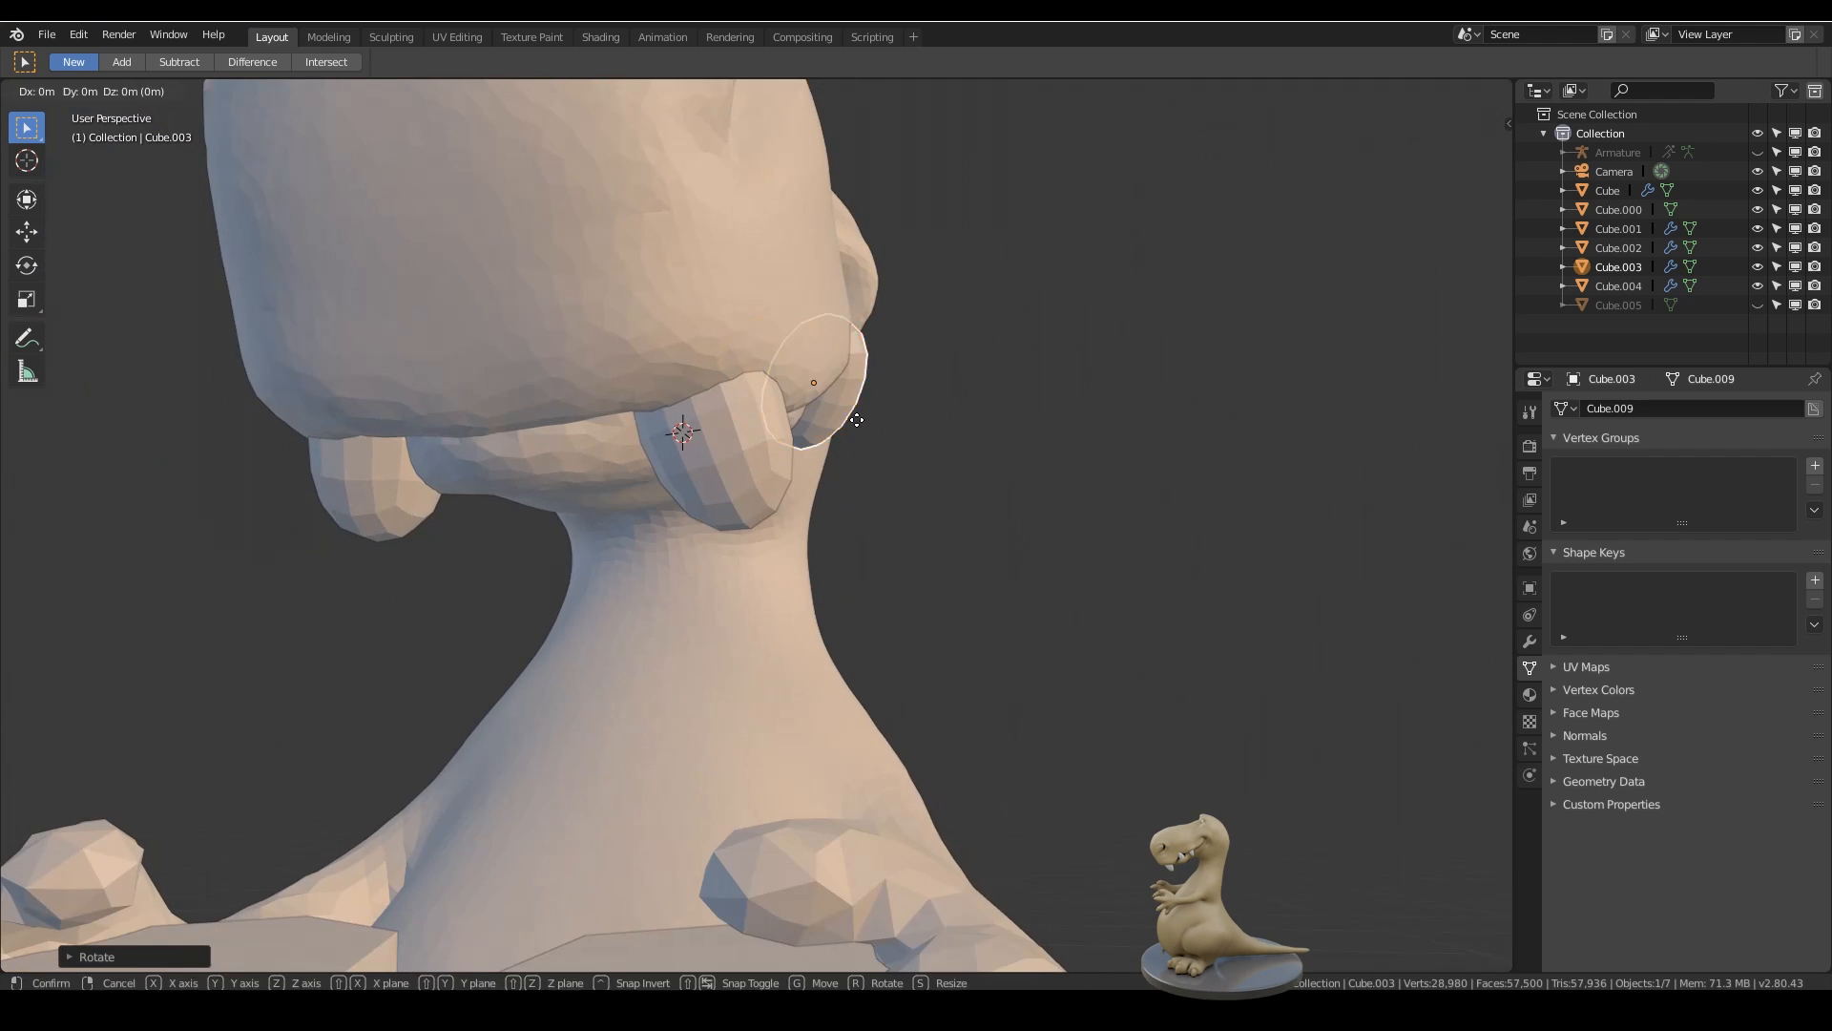
pyautogui.click(846, 413)
pyautogui.moveTo(840, 420); pyautogui.dragTo(592, 487, button='middle')
pyautogui.press('g')
pyautogui.click(544, 472)
# - Save the file and, in the Sculpting workspace, pull the rear mouth line with the Snake Hook brush at a 243 px radius
pyautogui.click(46, 35)
pyautogui.click(91, 159)
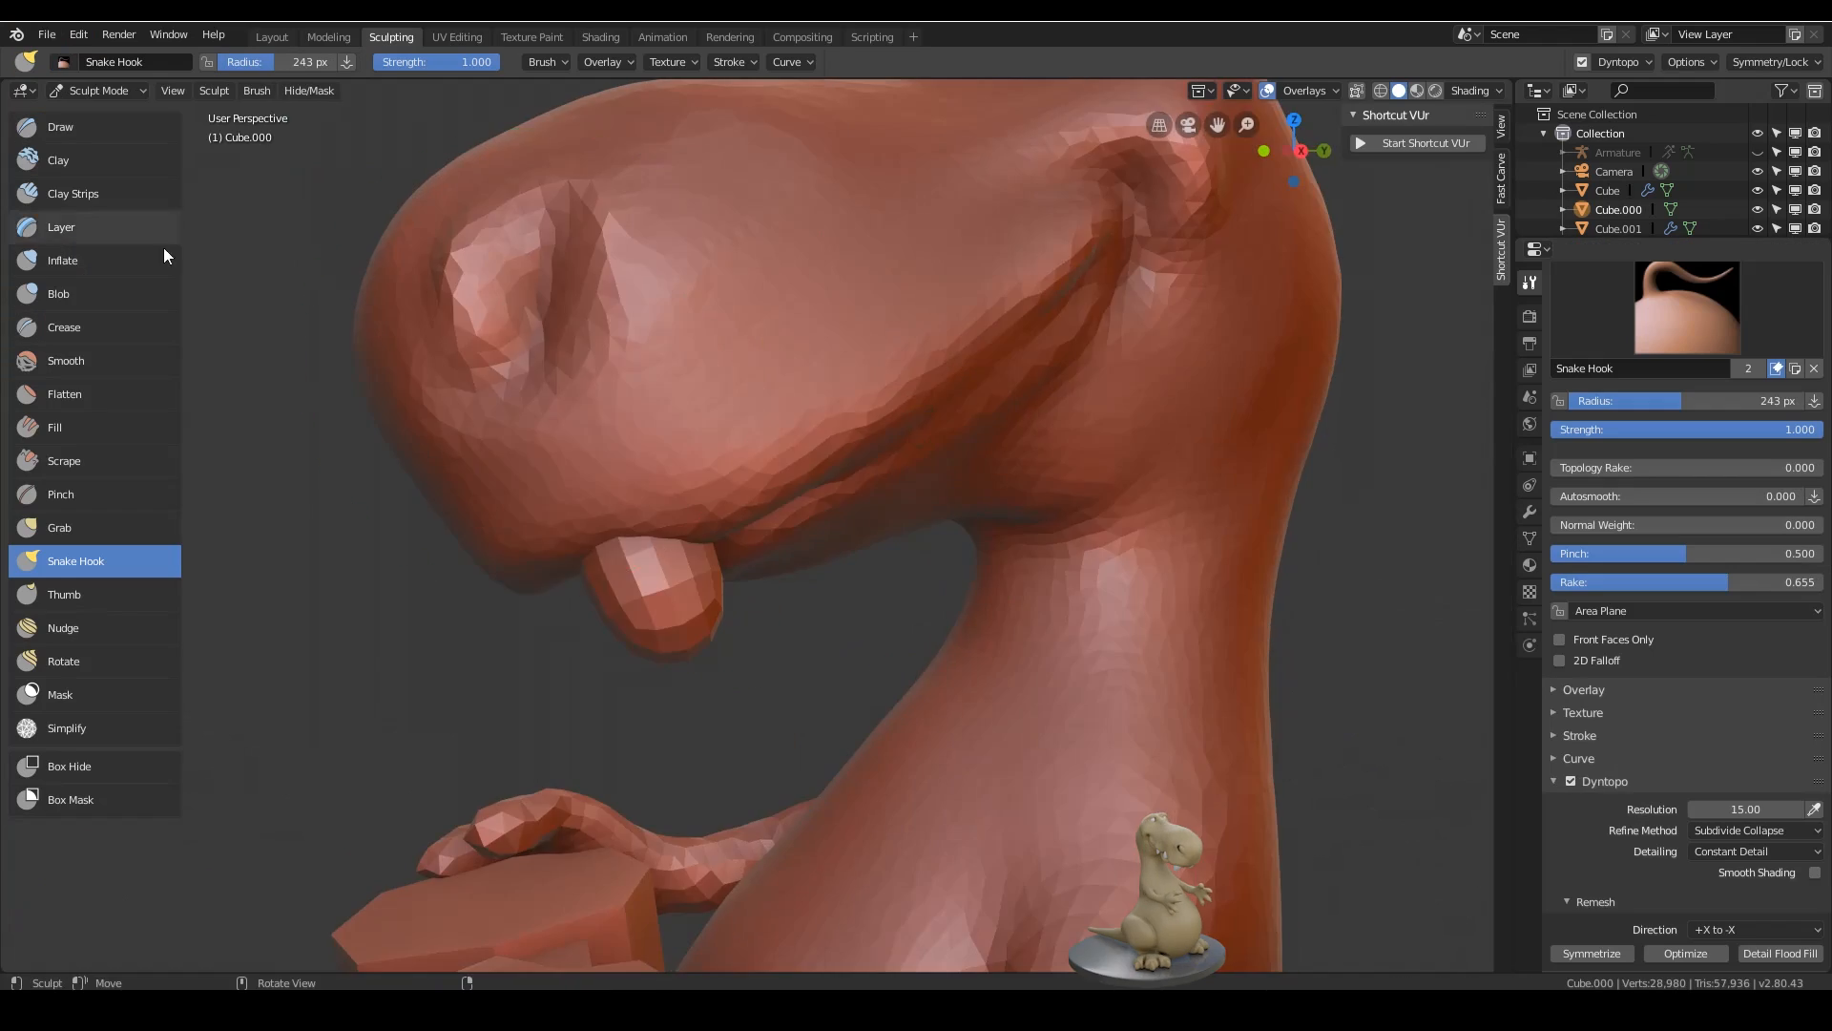
pyautogui.moveTo(859, 430); pyautogui.dragTo(916, 515, button='middle')
pyautogui.moveTo(897, 496); pyautogui.dragTo(945, 478)
pyautogui.moveTo(993, 515)
pyautogui.mouseDown(button='middle')
pyautogui.moveTo(943, 437)
pyautogui.moveTo(991, 517)
pyautogui.moveTo(942, 477)
pyautogui.mouseUp(button='middle')
pyautogui.scroll(2, 954, 477)
# - Sculpt the lip surface around the rear tooth with the Draw brush
pyautogui.moveTo(1029, 388)
pyautogui.mouseDown(button='middle')
pyautogui.moveTo(1016, 424)
pyautogui.moveTo(771, 451)
pyautogui.moveTo(856, 399)
pyautogui.moveTo(835, 415)
pyautogui.moveTo(935, 667)
pyautogui.moveTo(831, 745)
pyautogui.mouseUp(button='middle')
pyautogui.press('i')
pyautogui.press('x')
pyautogui.keyDown('ctrl'); pyautogui.moveTo(830, 745); pyautogui.dragTo(888, 540, button='middle'); pyautogui.keyUp('ctrl')
pyautogui.moveTo(955, 553)
pyautogui.mouseDown()
pyautogui.moveTo(765, 431)
pyautogui.moveTo(668, 525)
pyautogui.mouseUp()
pyautogui.moveTo(687, 544); pyautogui.dragTo(942, 560, button='middle')
pyautogui.moveTo(942, 559); pyautogui.dragTo(821, 649)
# - Shape and crease the lips around the rear tooth, using the Draw and Crease brushes at a 155 px radius
pyautogui.moveTo(821, 649)
pyautogui.mouseDown(button='middle')
pyautogui.moveTo(840, 592)
pyautogui.moveTo(918, 502)
pyautogui.moveTo(820, 458)
pyautogui.mouseUp(button='middle')
pyautogui.click(98, 333)
pyautogui.press('f')
pyautogui.click(171, 131)
pyautogui.moveTo(1002, 572); pyautogui.dragTo(893, 525)
pyautogui.hotkey('shift', 'c')
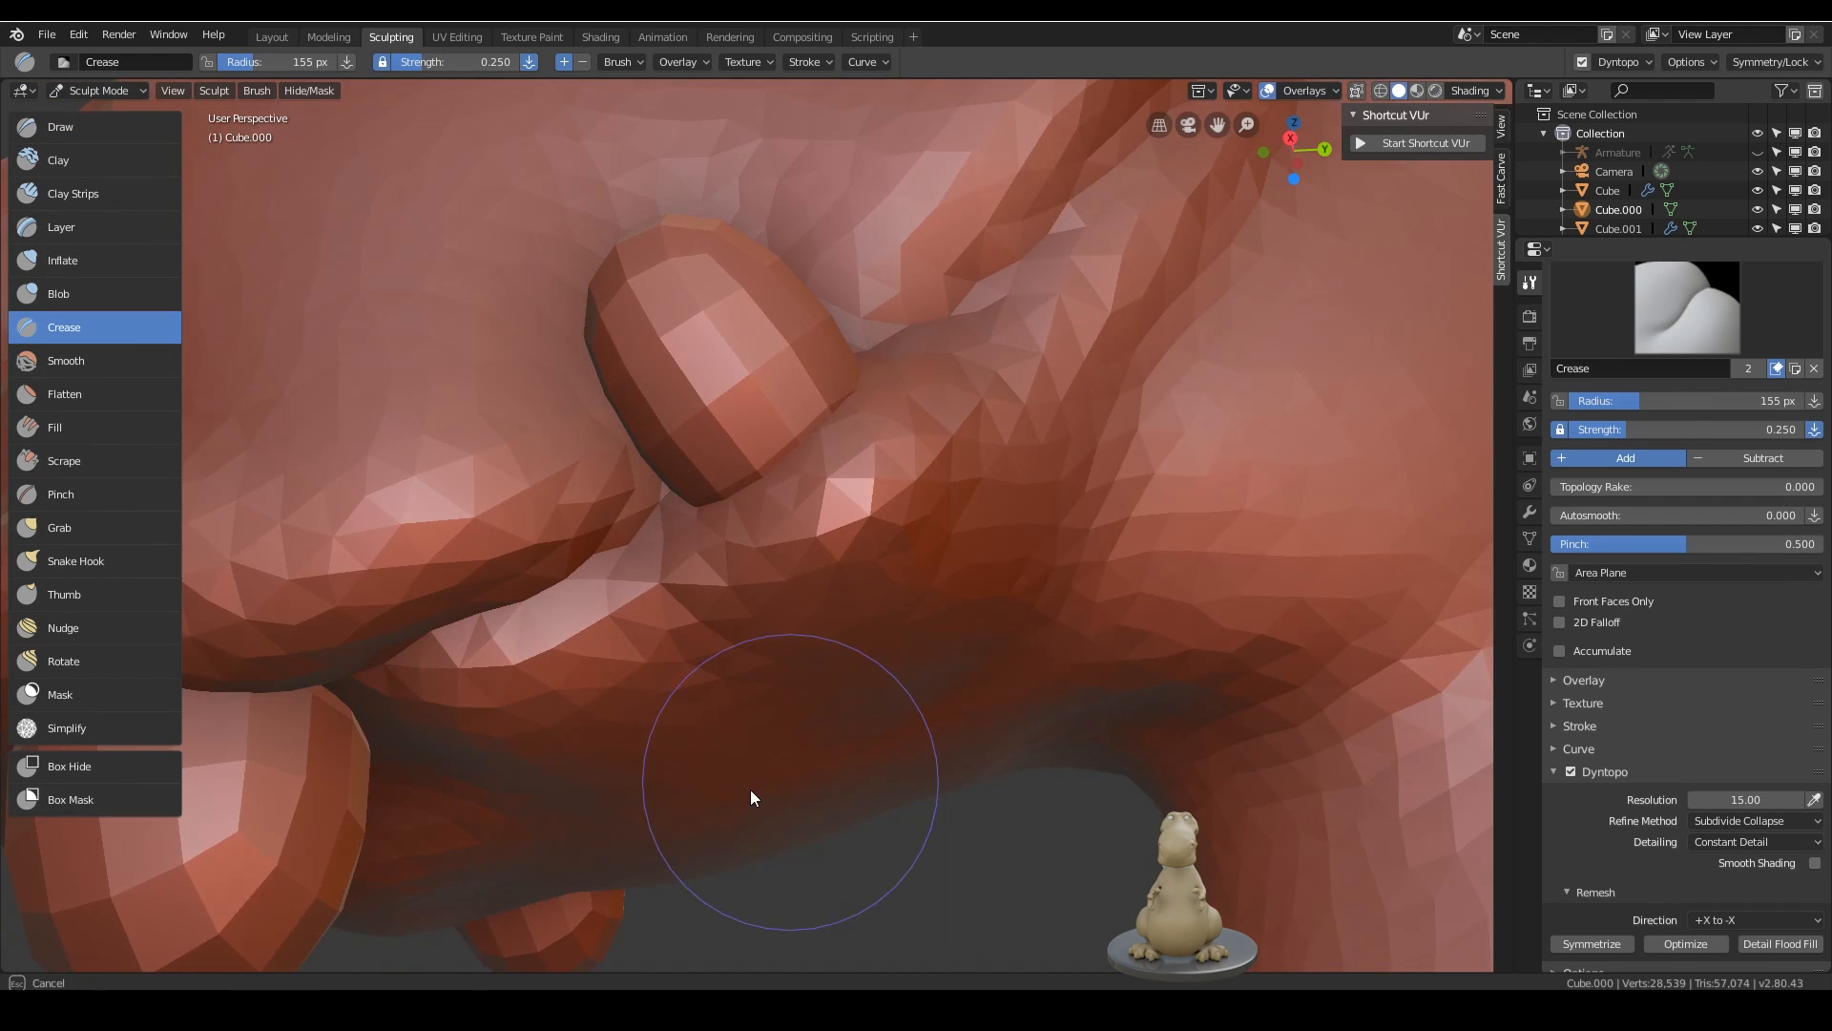
pyautogui.scroll(-8, 750, 788)
pyautogui.moveTo(981, 706)
pyautogui.mouseDown(button='middle')
pyautogui.moveTo(925, 655)
pyautogui.moveTo(953, 714)
pyautogui.moveTo(958, 675)
pyautogui.moveTo(1126, 662)
pyautogui.moveTo(936, 696)
pyautogui.mouseUp(button='middle')
# - Switch to the Layout workspace and delete the two rear teeth
pyautogui.click(270, 37)
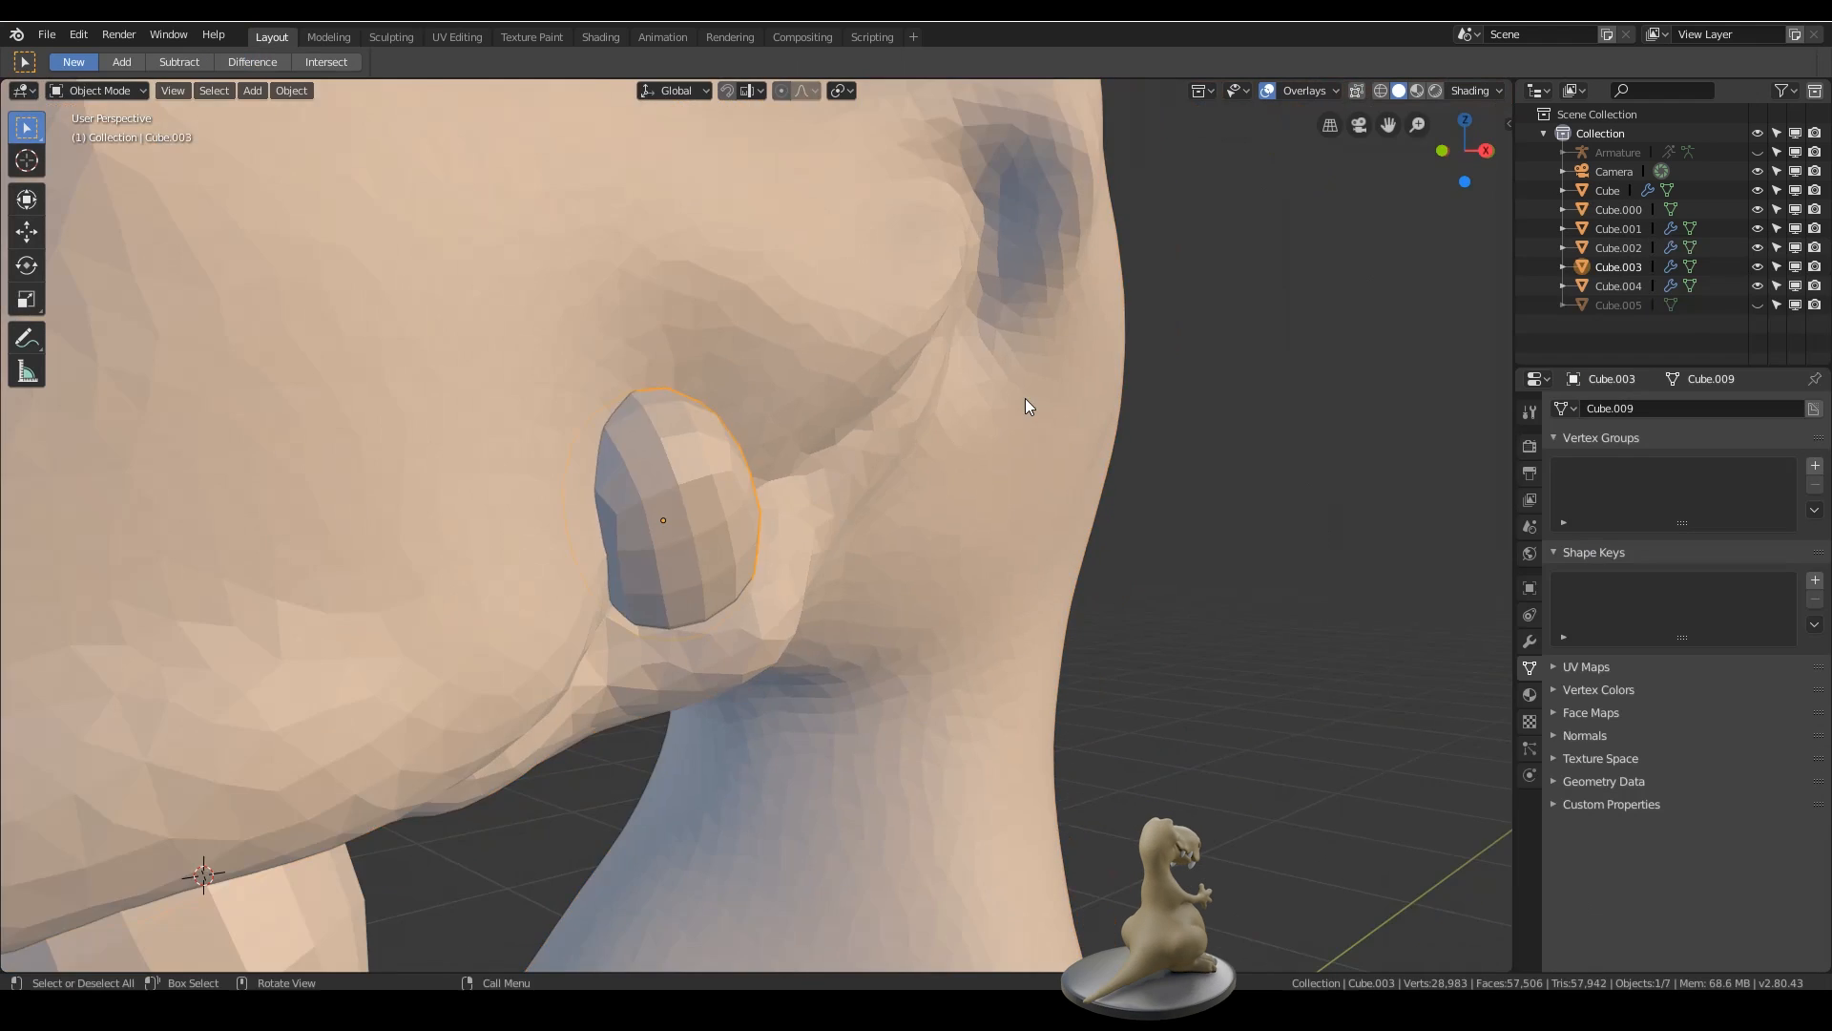
pyautogui.scroll(-5, 818, 638)
pyautogui.moveTo(818, 639)
pyautogui.mouseDown(button='middle')
pyautogui.moveTo(765, 483)
pyautogui.moveTo(1034, 535)
pyautogui.moveTo(573, 387)
pyautogui.mouseUp(button='middle')
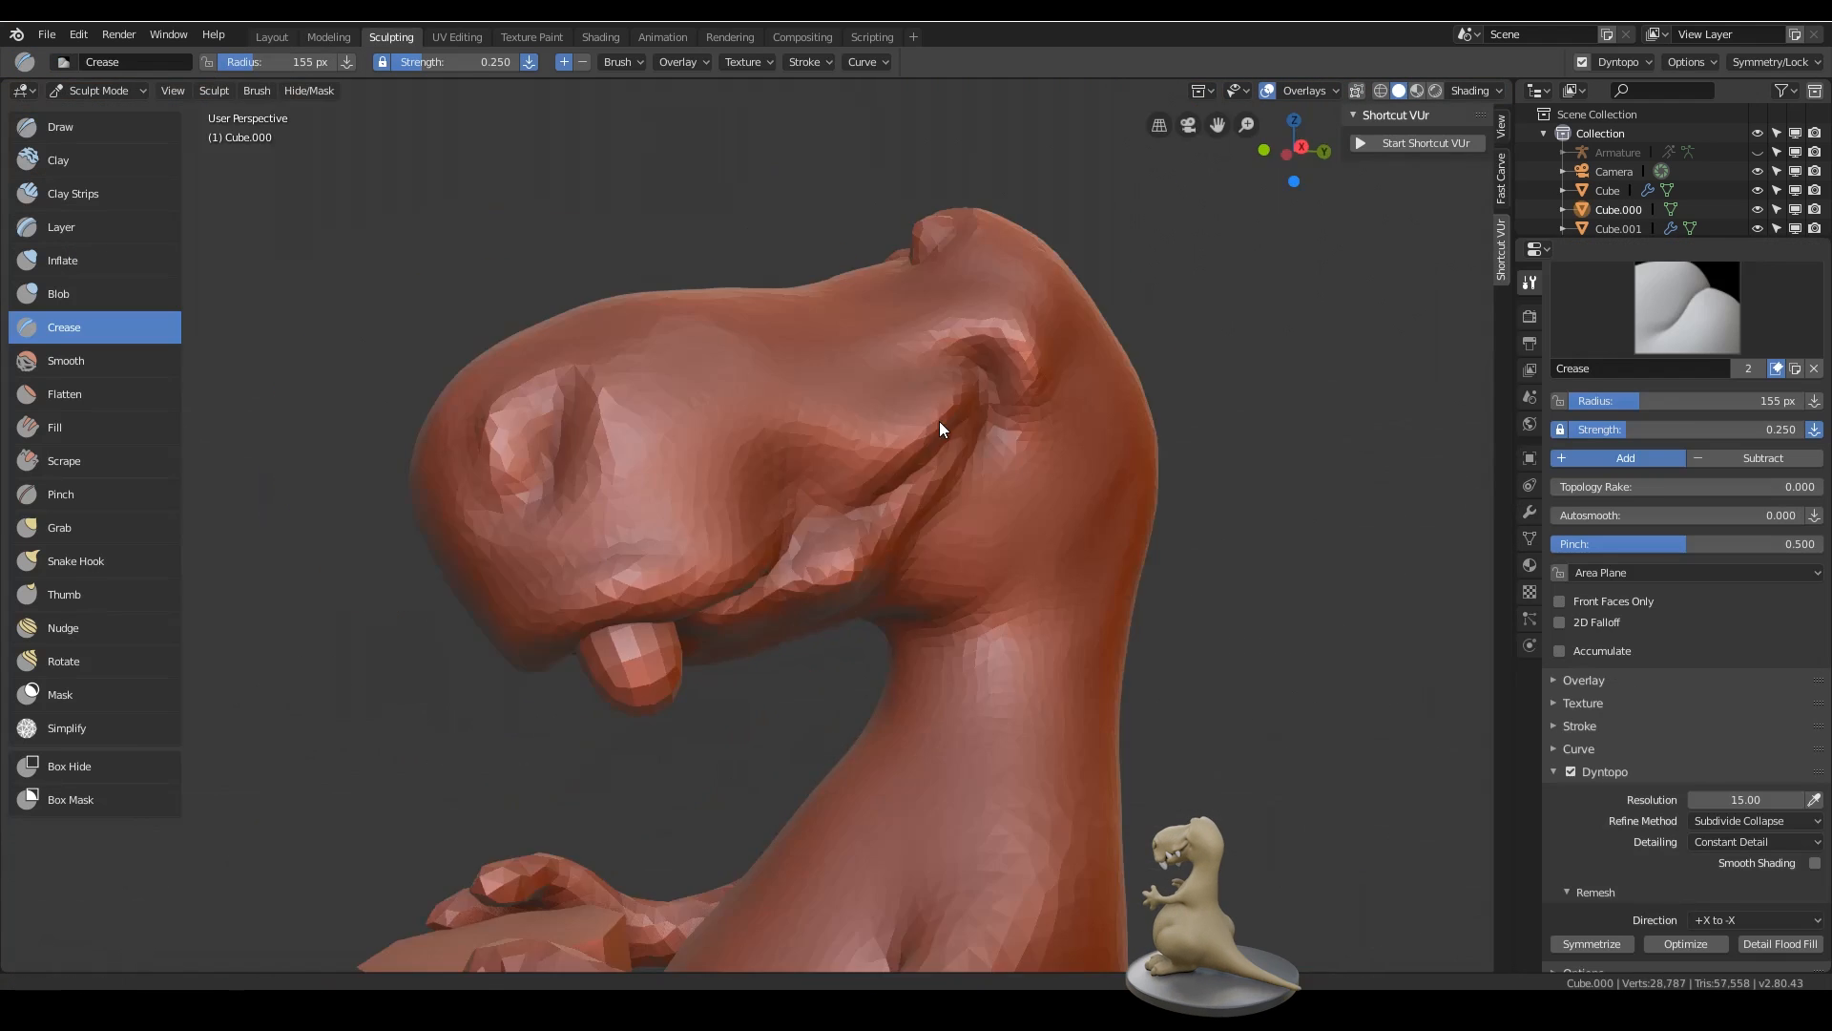
# - Rebuild the lip ridge behind the front tooth with a 155 px Draw brush, and re-crease the mouth line up to the smile corner
pyautogui.scroll(5, 940, 421)
pyautogui.moveTo(653, 710); pyautogui.dragTo(611, 668, button='middle')
pyautogui.moveTo(1078, 381); pyautogui.dragTo(706, 611)
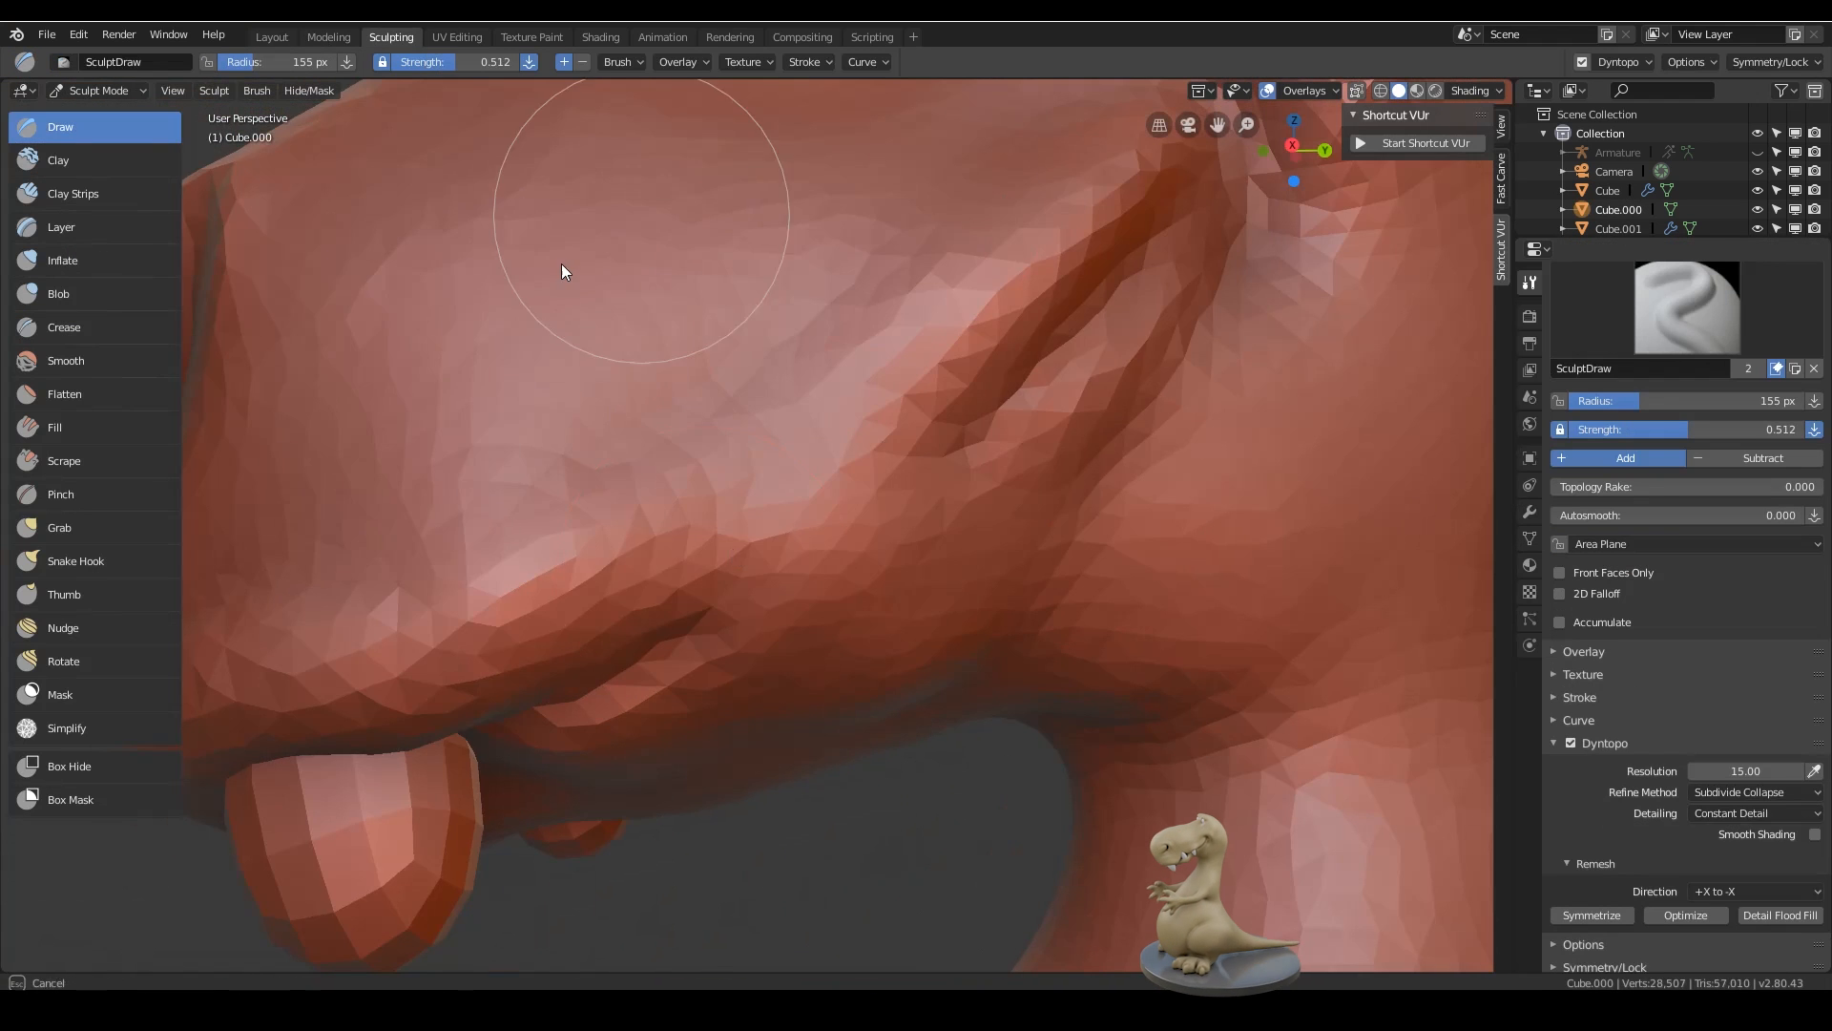
pyautogui.moveTo(1031, 325); pyautogui.dragTo(947, 565)
pyautogui.click(96, 327)
pyautogui.moveTo(649, 668); pyautogui.dragTo(1098, 324)
pyautogui.moveTo(1097, 324)
pyautogui.mouseDown(button='middle')
pyautogui.moveTo(891, 626)
pyautogui.moveTo(888, 611)
pyautogui.moveTo(916, 620)
pyautogui.mouseUp(button='middle')
# - Adjust the side of the upper lip over the front tooth with the Snake Hook brush at a 223 px radius
pyautogui.scroll(-5, 891, 626)
pyautogui.click(95, 561)
pyautogui.scroll(2, 843, 615)
pyautogui.moveTo(916, 621); pyautogui.dragTo(913, 592)
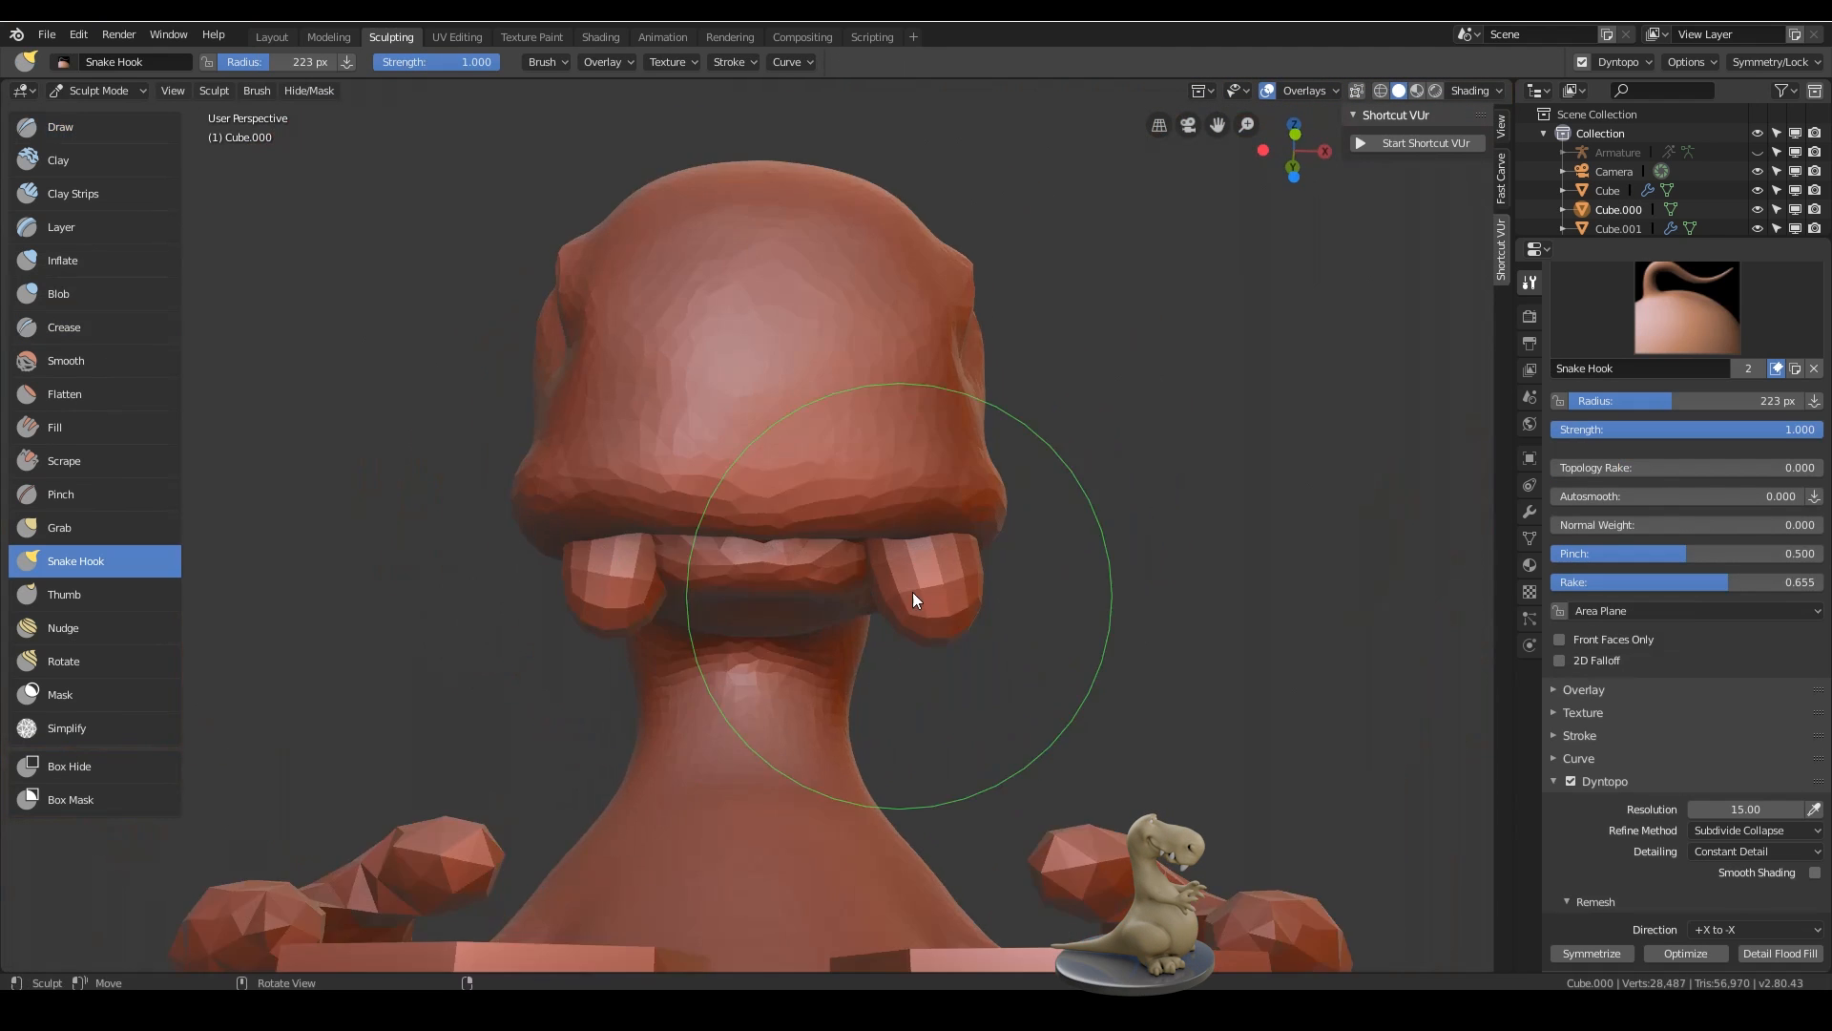
pyautogui.scroll(-4, 912, 592)
pyautogui.moveTo(1050, 630)
pyautogui.mouseDown(button='middle')
pyautogui.moveTo(869, 707)
pyautogui.moveTo(844, 690)
pyautogui.moveTo(1033, 689)
pyautogui.moveTo(925, 704)
pyautogui.moveTo(909, 689)
pyautogui.mouseUp(button='middle')
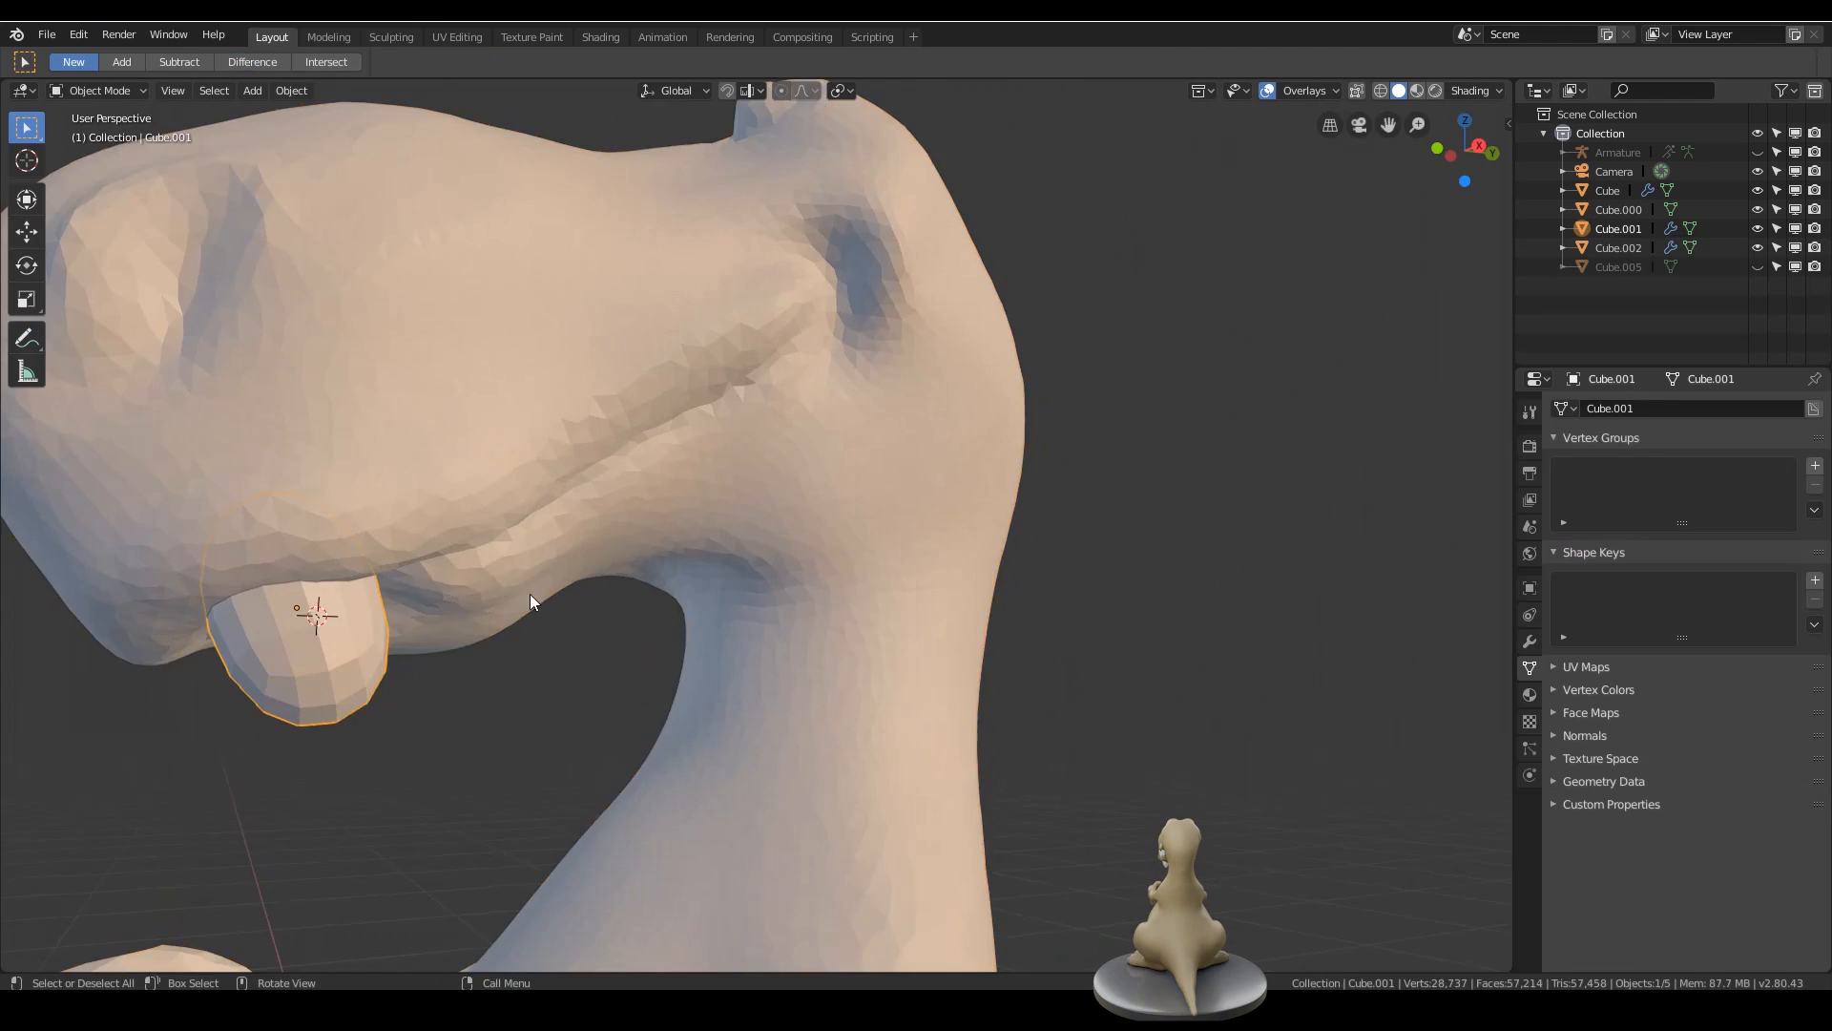
# - Rescale the front tooth and delete the second front tooth on the other side of the mouth
pyautogui.moveTo(529, 594)
pyautogui.mouseDown(button='middle')
pyautogui.moveTo(656, 647)
pyautogui.moveTo(1130, 554)
pyautogui.moveTo(1198, 426)
pyautogui.moveTo(945, 597)
pyautogui.moveTo(789, 618)
pyautogui.moveTo(1041, 606)
pyautogui.moveTo(1039, 561)
pyautogui.moveTo(871, 564)
pyautogui.mouseUp(button='middle')
pyautogui.press('s')
pyautogui.press('Tab')
pyautogui.click(736, 512)
pyautogui.press('Delete')
# - Duplicate the front tooth along the X axis to the other side of the mouth
pyautogui.click(1098, 491)
pyautogui.hotkey('shift', 'd')
pyautogui.press('x')
pyautogui.press('r')
pyautogui.rightClick(1054, 616)
pyautogui.click(1065, 454)
pyautogui.moveTo(1049, 466); pyautogui.dragTo(867, 480, button='middle')
pyautogui.scroll(-5, 1065, 454)
pyautogui.scroll(5, 998, 546)
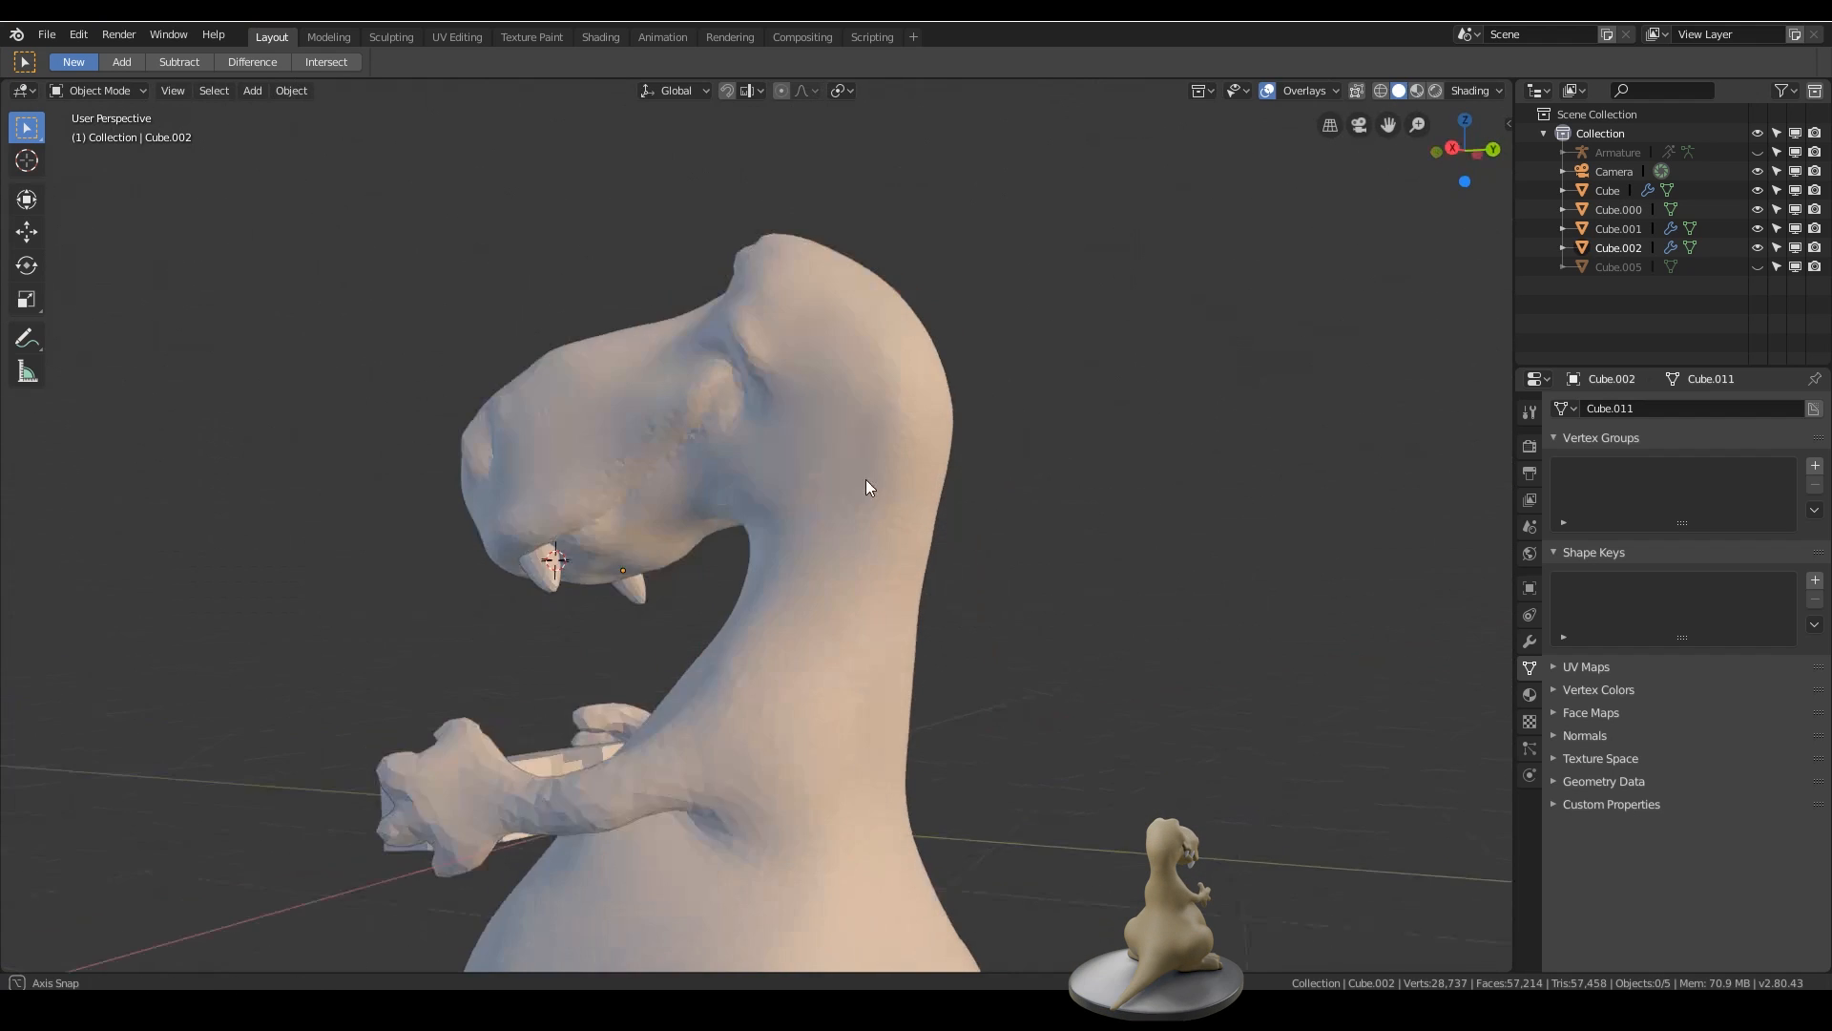
# - Rotate the duplicated front tooth to angle it in the mouth, and deselect it
pyautogui.click(592, 544)
pyautogui.press('r')
pyautogui.click(834, 512)
pyautogui.press('r')
pyautogui.click(948, 528)
pyautogui.moveTo(949, 528); pyautogui.dragTo(1025, 454, button='middle')
pyautogui.scroll(-3, 940, 575)
pyautogui.click(939, 575)
pyautogui.scroll(-3, 1063, 422)
pyautogui.scroll(6, 954, 420)
# - Duplicate the front tooth, scale the copy down and move it back along the mouth line near the corner
pyautogui.click(363, 726)
pyautogui.hotkey('shift', 'd')
pyautogui.click(497, 606)
pyautogui.press('s')
pyautogui.moveTo(497, 606); pyautogui.dragTo(935, 515, button='middle')
pyautogui.click(775, 480)
pyautogui.press('g')
pyautogui.click(735, 477)
pyautogui.press('g')
pyautogui.click(556, 552)
# - Duplicate the small tooth to a spot farther forward on the lip and rotate the copy
pyautogui.hotkey('shift', 'd')
pyautogui.click(542, 620)
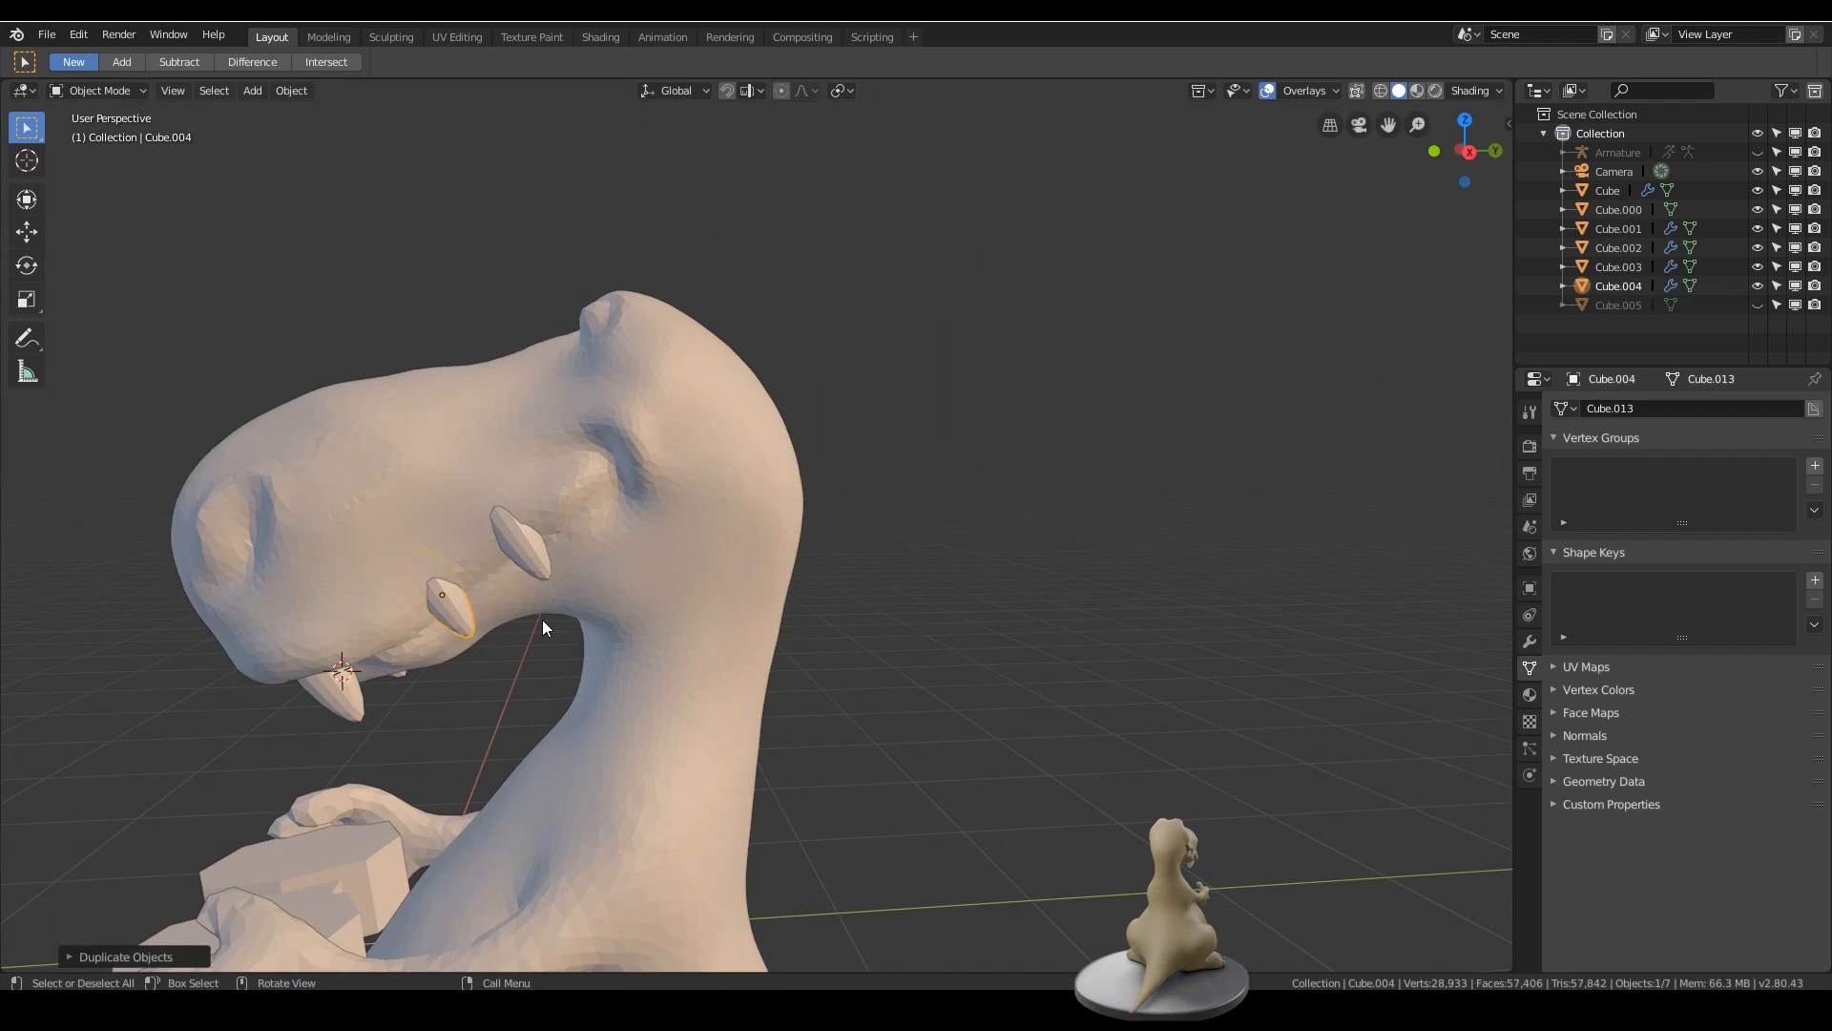
pyautogui.press('r')
pyautogui.click(506, 584)
pyautogui.moveTo(506, 584); pyautogui.dragTo(1176, 363, button='middle')
pyautogui.scroll(-5, 737, 600)
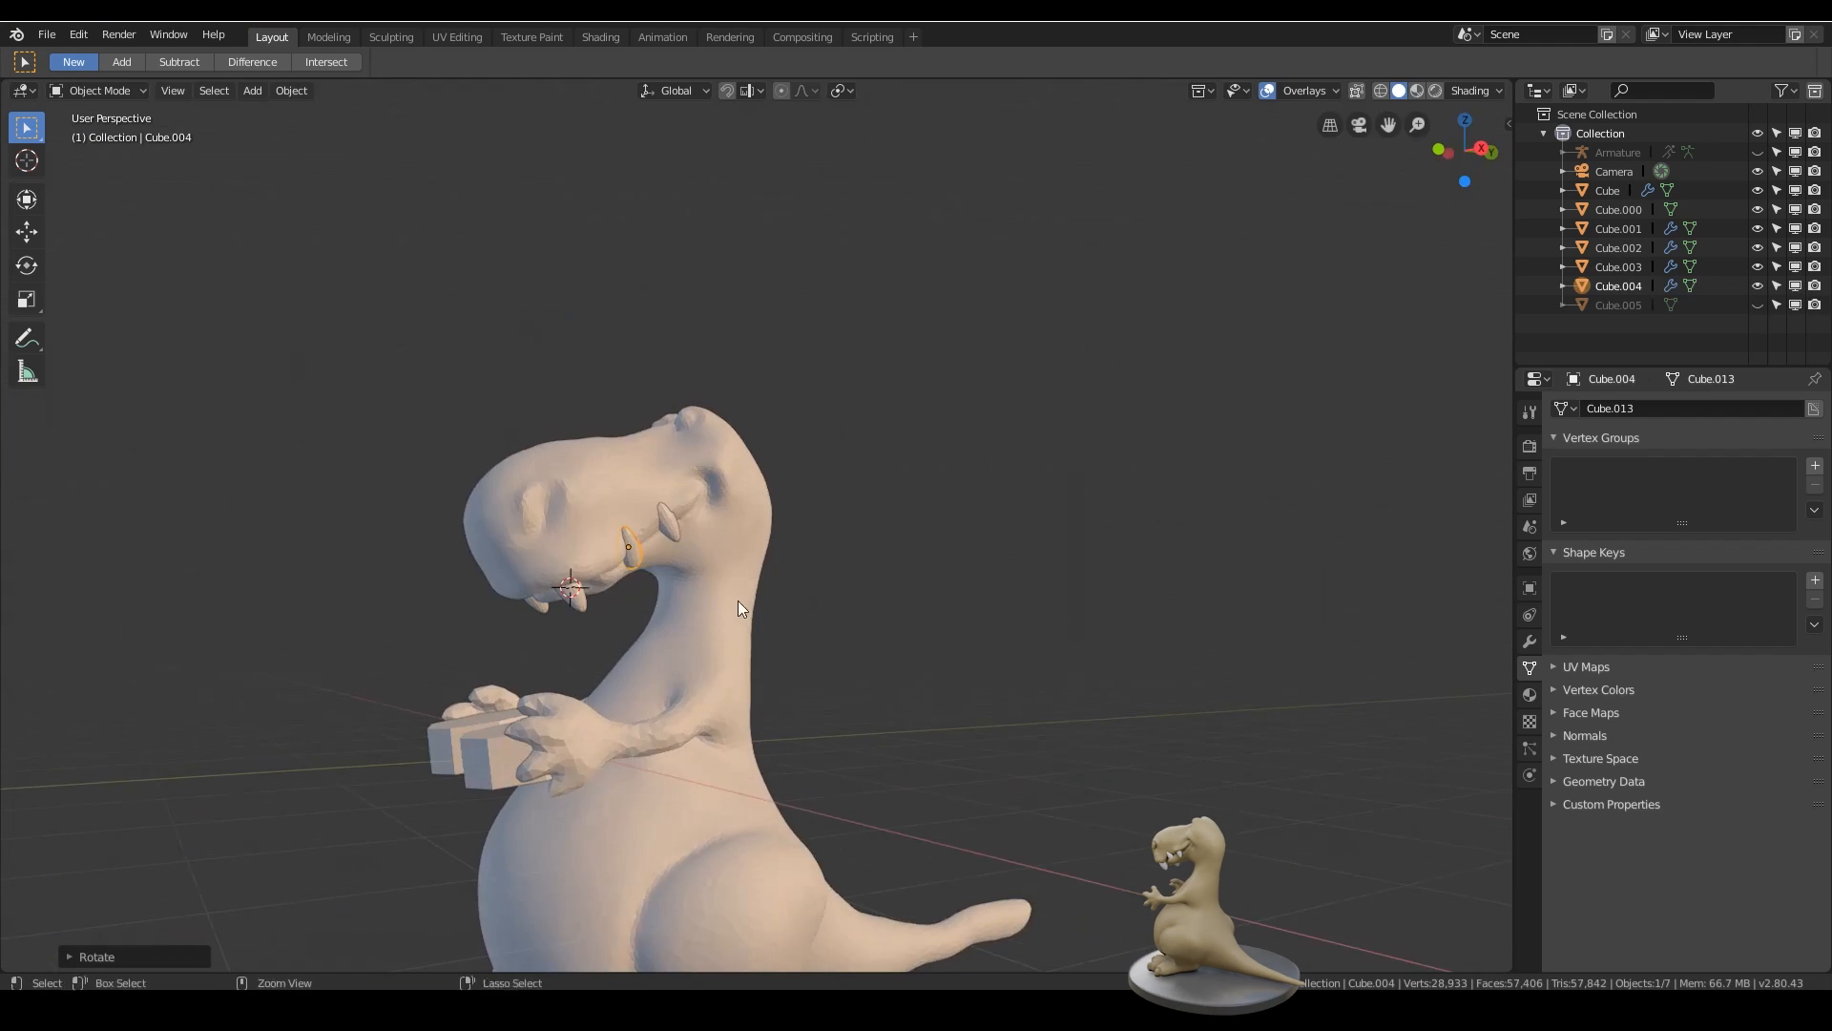
# - Enlarge the large front tooth and move it down out of the mouth
pyautogui.scroll(5, 737, 600)
pyautogui.click(552, 520)
pyautogui.click(458, 584)
pyautogui.click(317, 708)
pyautogui.press('s')
pyautogui.click(800, 473)
pyautogui.press('g')
pyautogui.click(645, 575)
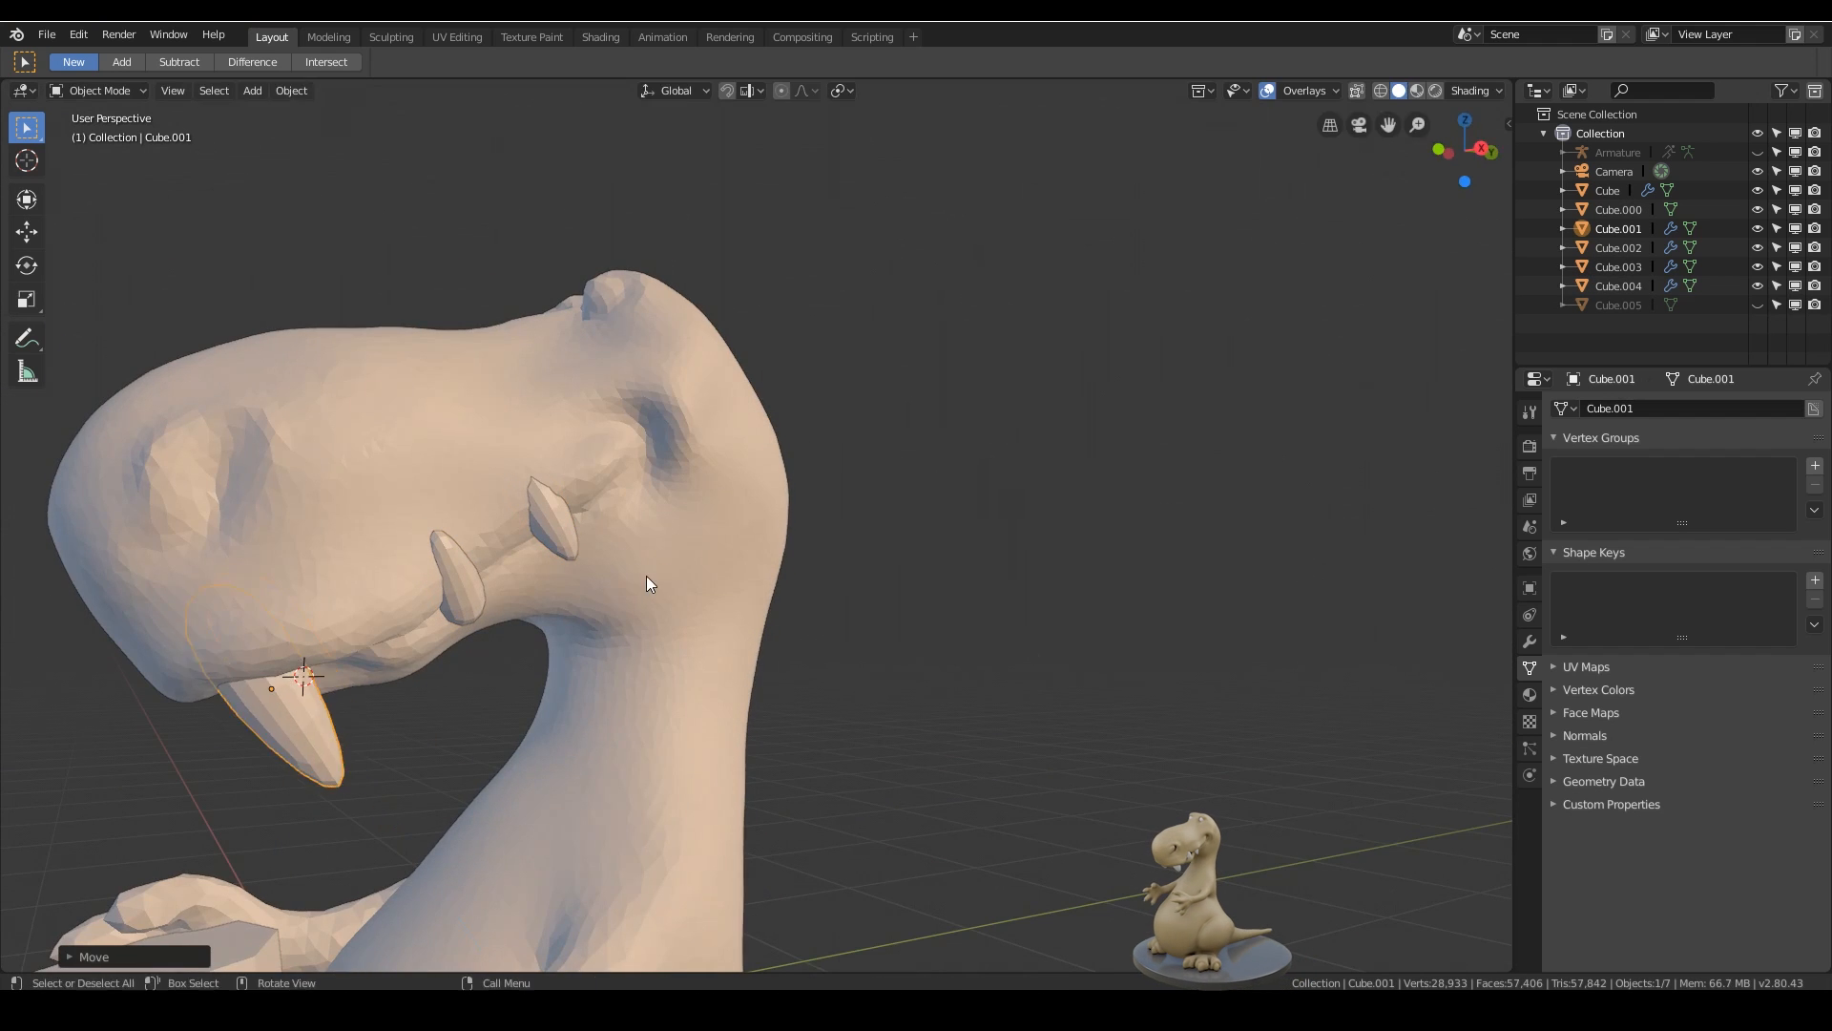
# - Delete the duplicated front tooth on the other side of the mouth
pyautogui.moveTo(646, 575); pyautogui.dragTo(763, 565, button='middle')
pyautogui.click(529, 555)
pyautogui.press('Delete')
pyautogui.moveTo(529, 555); pyautogui.dragTo(420, 572, button='middle')
pyautogui.scroll(-4, 765, 672)
pyautogui.moveTo(765, 672); pyautogui.dragTo(872, 564, button='middle')
pyautogui.scroll(4, 872, 564)
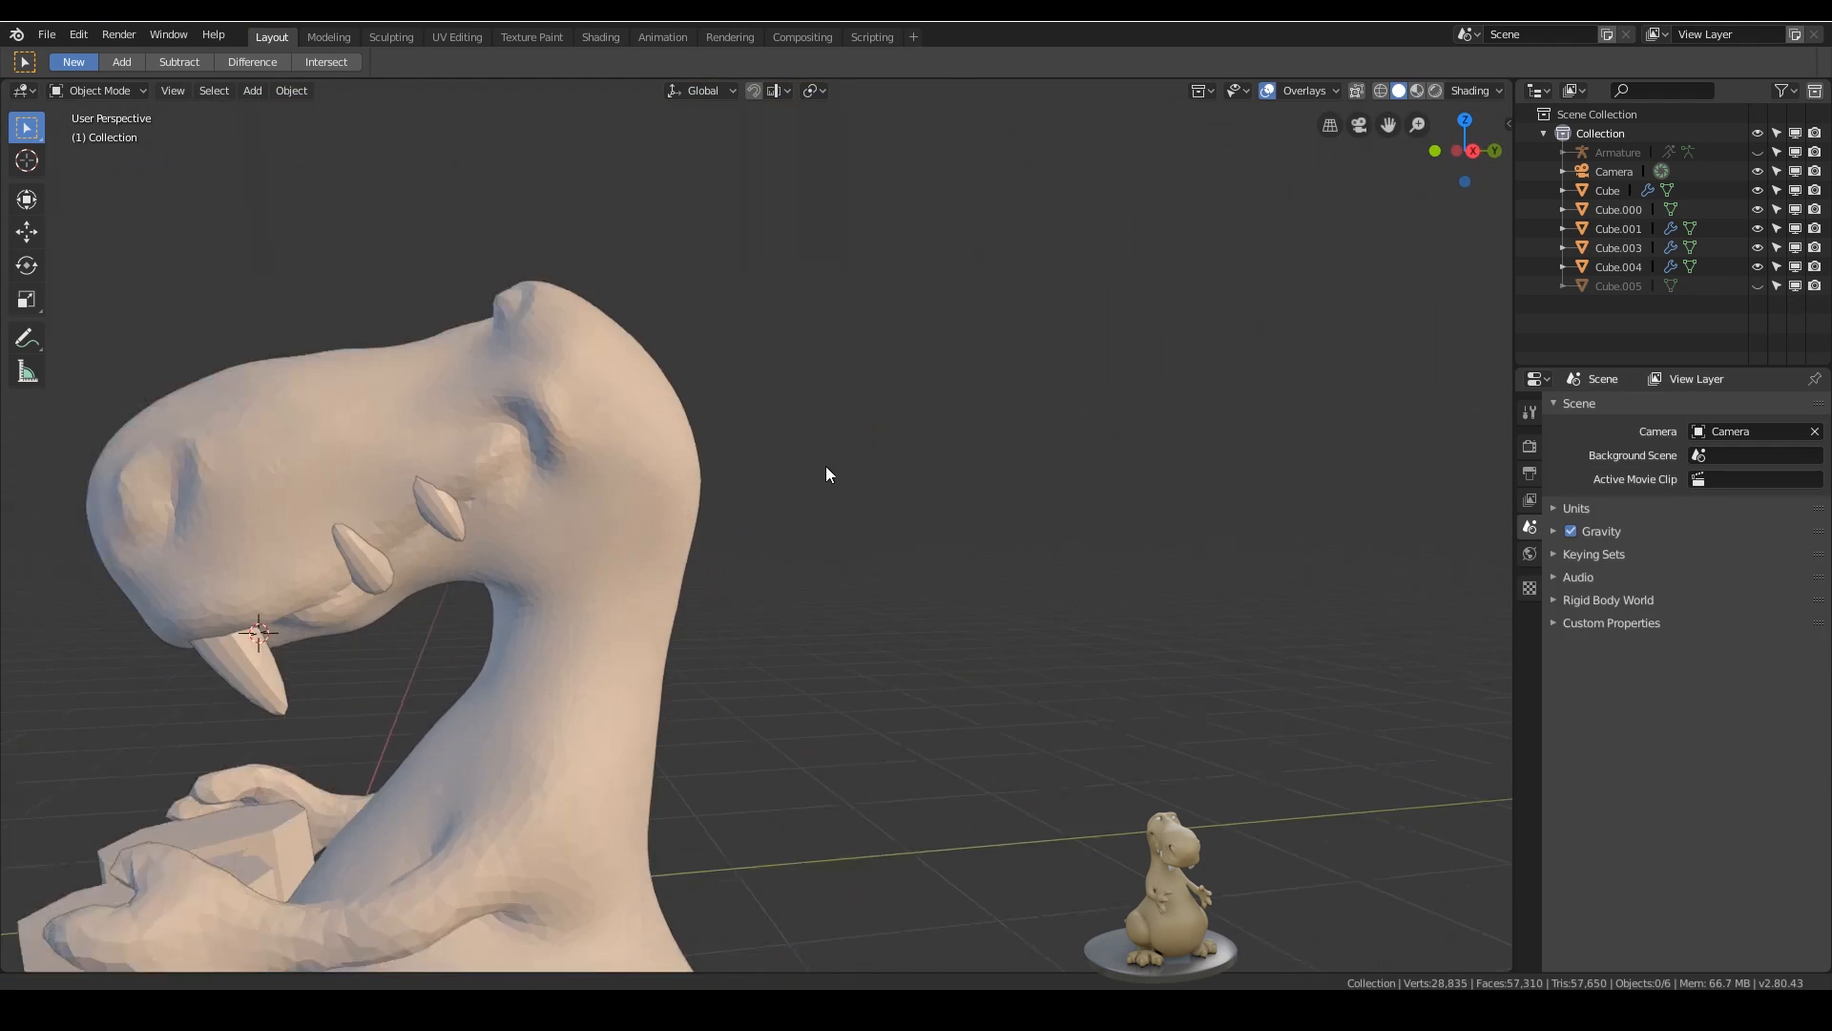
# - Move the middle tooth to fit it against the lip
pyautogui.click(557, 462)
pyautogui.moveTo(557, 461); pyautogui.dragTo(719, 580, button='middle')
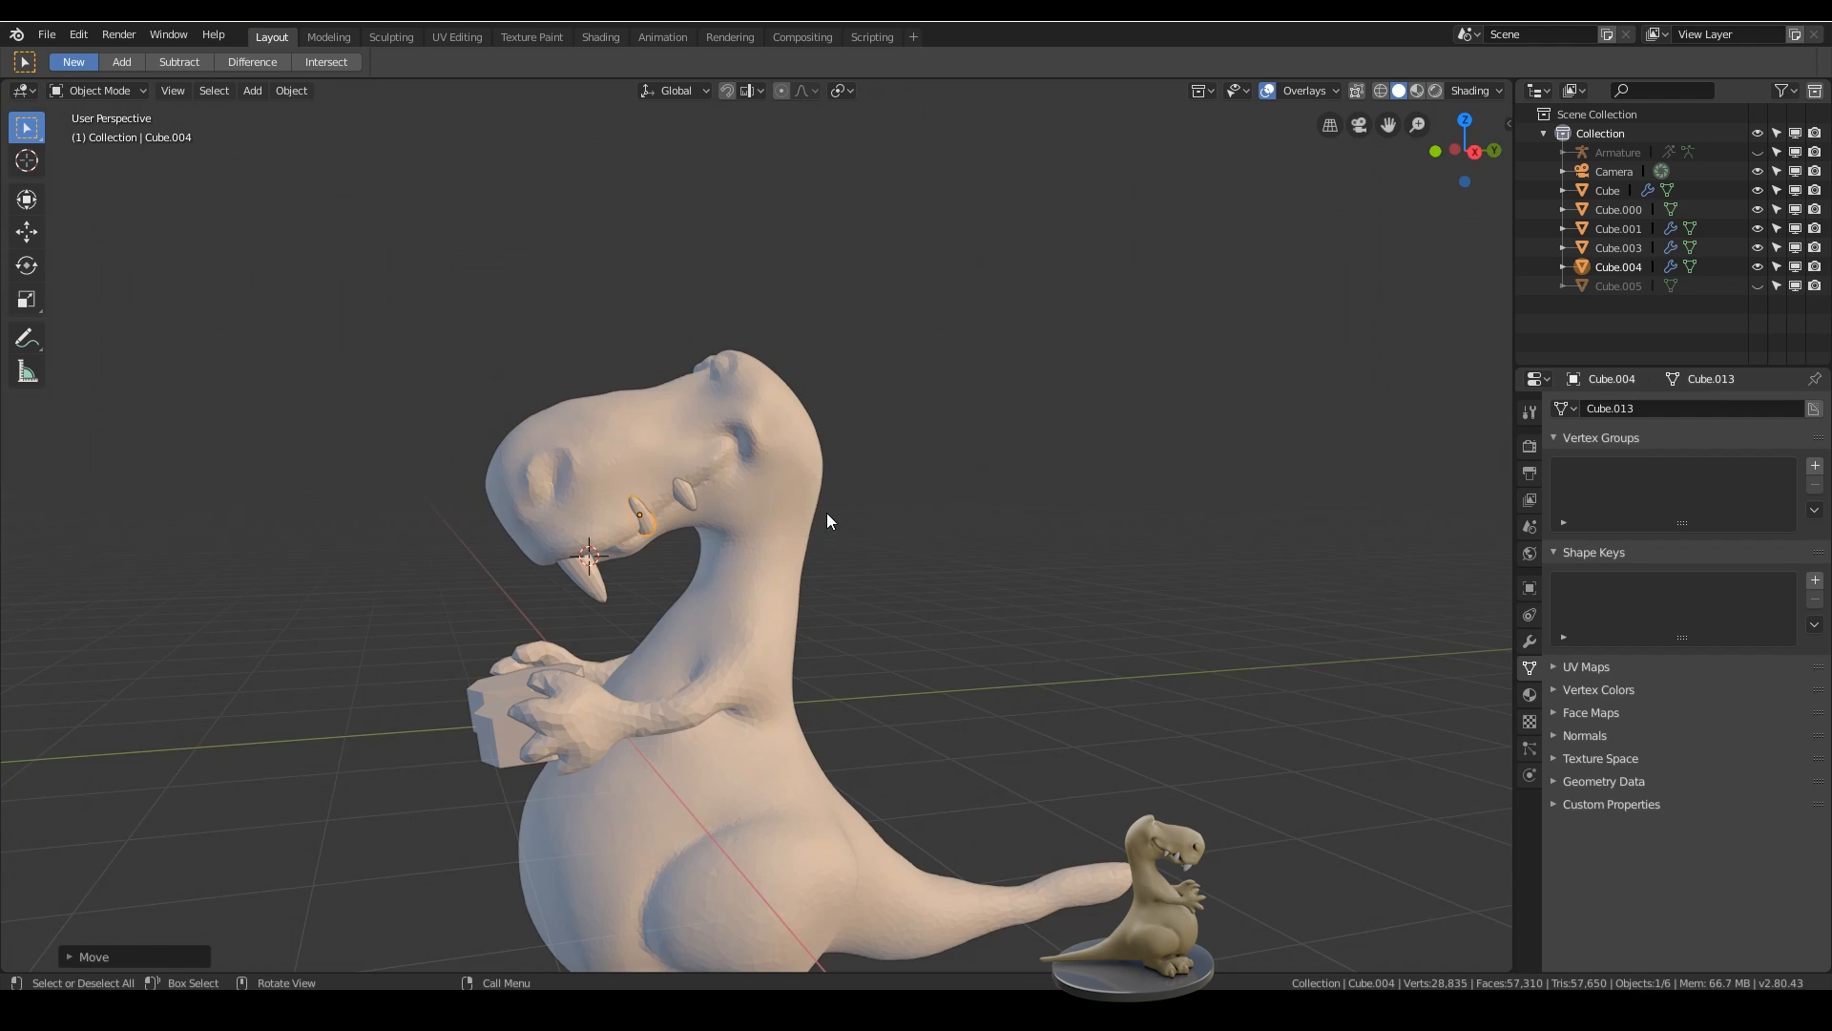
pyautogui.scroll(-3, 827, 512)
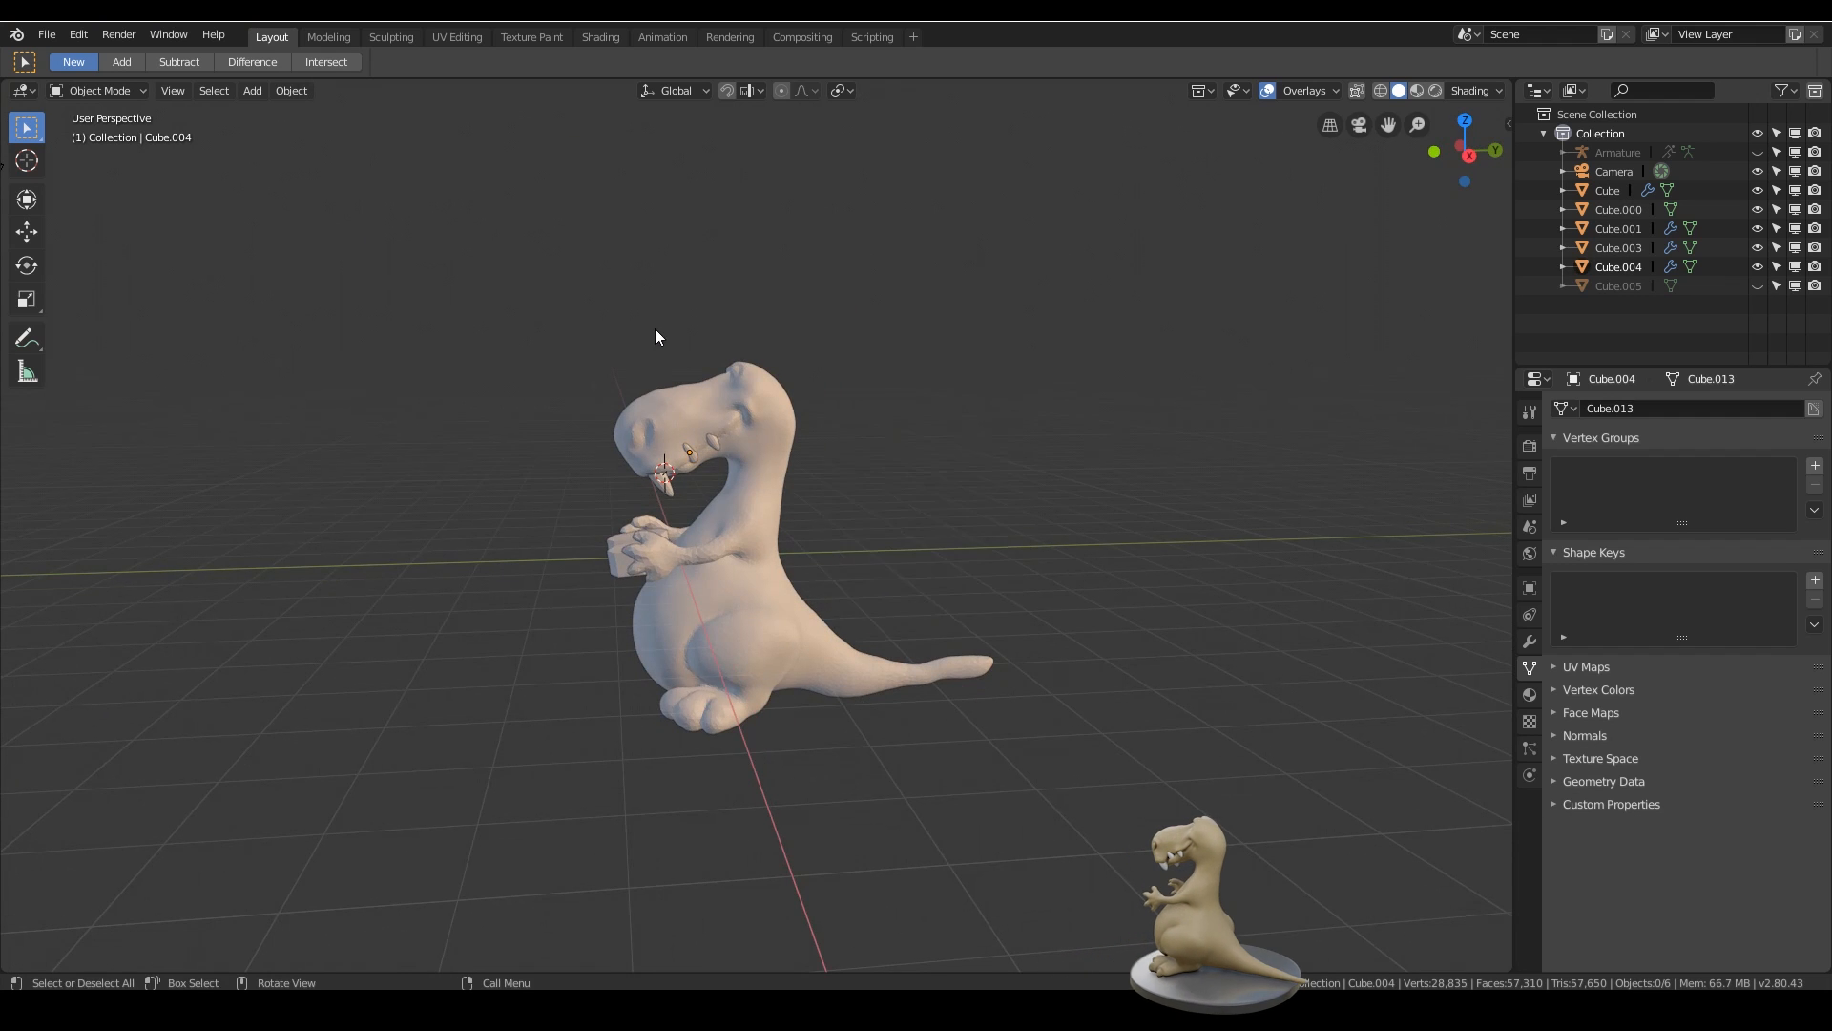
pyautogui.scroll(5, 655, 328)
pyautogui.press('g')
pyautogui.click(943, 246)
# - Scale and rotate the small back tooth near the corner of the mouth
pyautogui.moveTo(783, 238)
pyautogui.mouseDown(button='middle')
pyautogui.moveTo(855, 292)
pyautogui.moveTo(798, 303)
pyautogui.moveTo(801, 266)
pyautogui.mouseUp(button='middle')
pyautogui.click(646, 280)
pyautogui.press('s')
pyautogui.click(943, 264)
pyautogui.press('r')
pyautogui.click(952, 268)
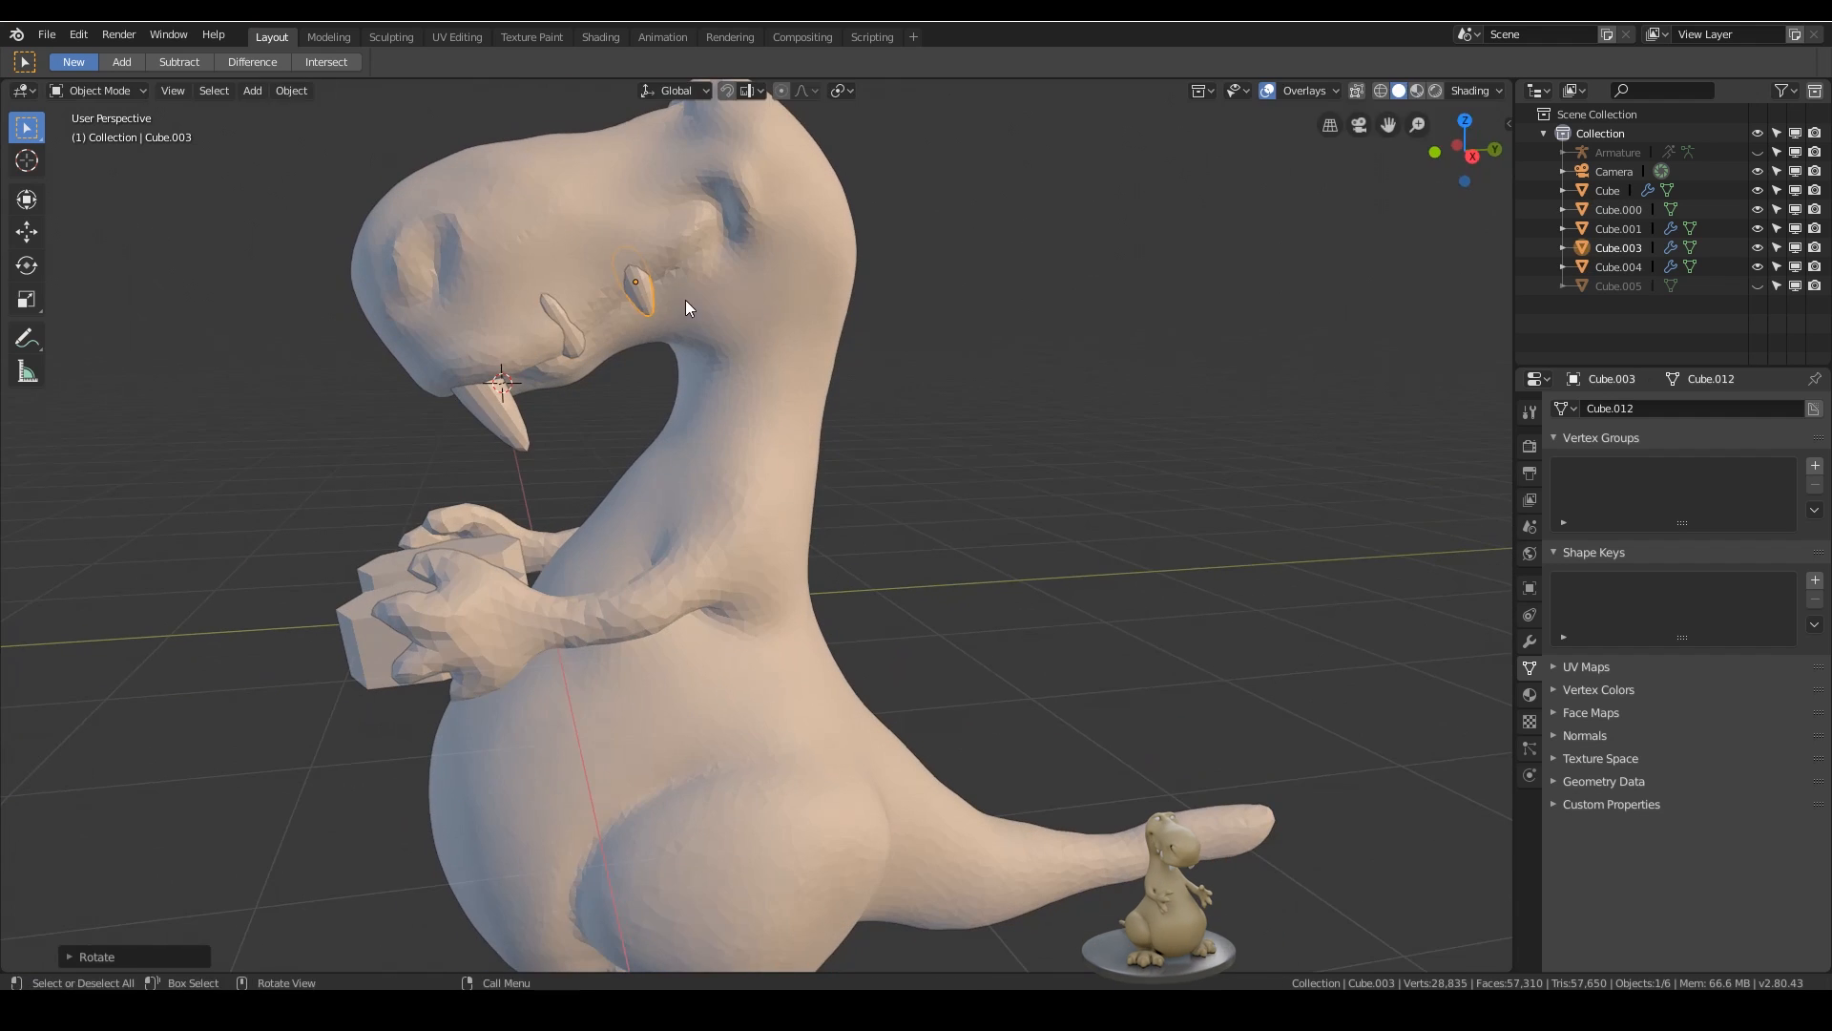
# - Switch to sculpting the dinosaur's body and shape the lips around the teeth with the Snake Hook brush
pyautogui.moveTo(685, 300); pyautogui.dragTo(838, 265, button='middle')
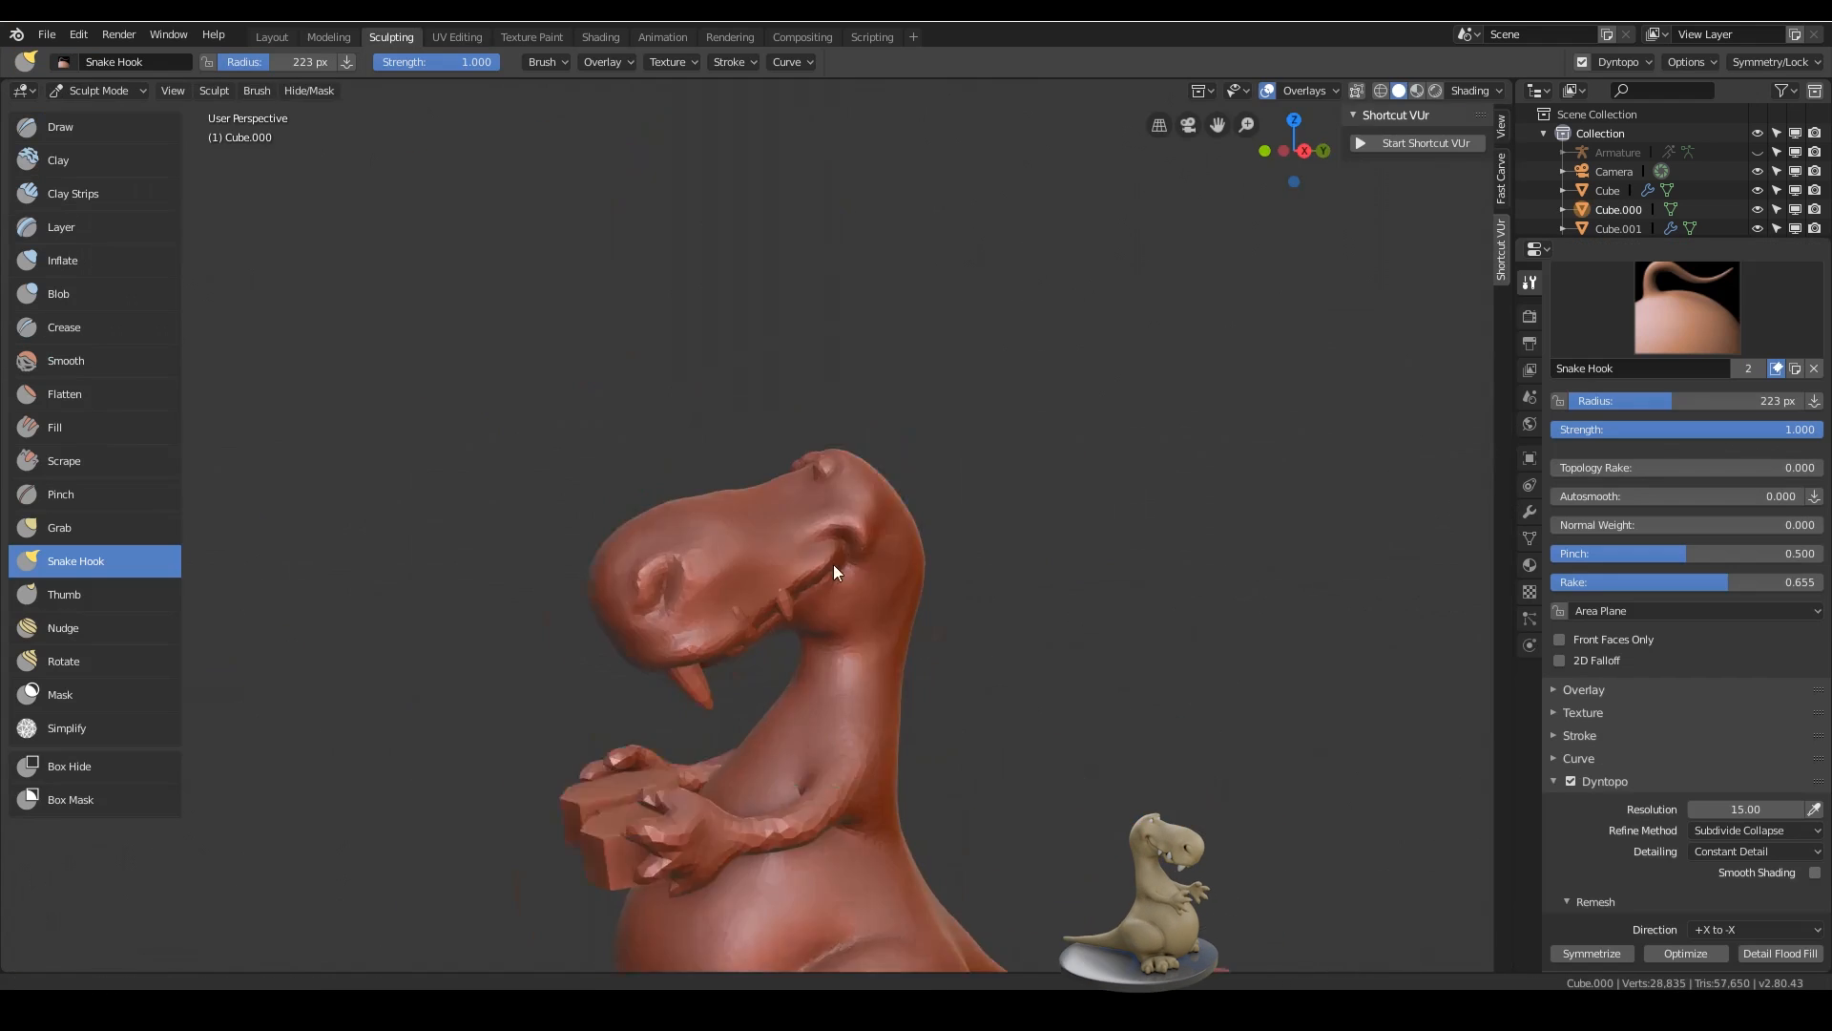
pyautogui.scroll(8, 839, 497)
pyautogui.moveTo(861, 404); pyautogui.dragTo(832, 401, button='middle')
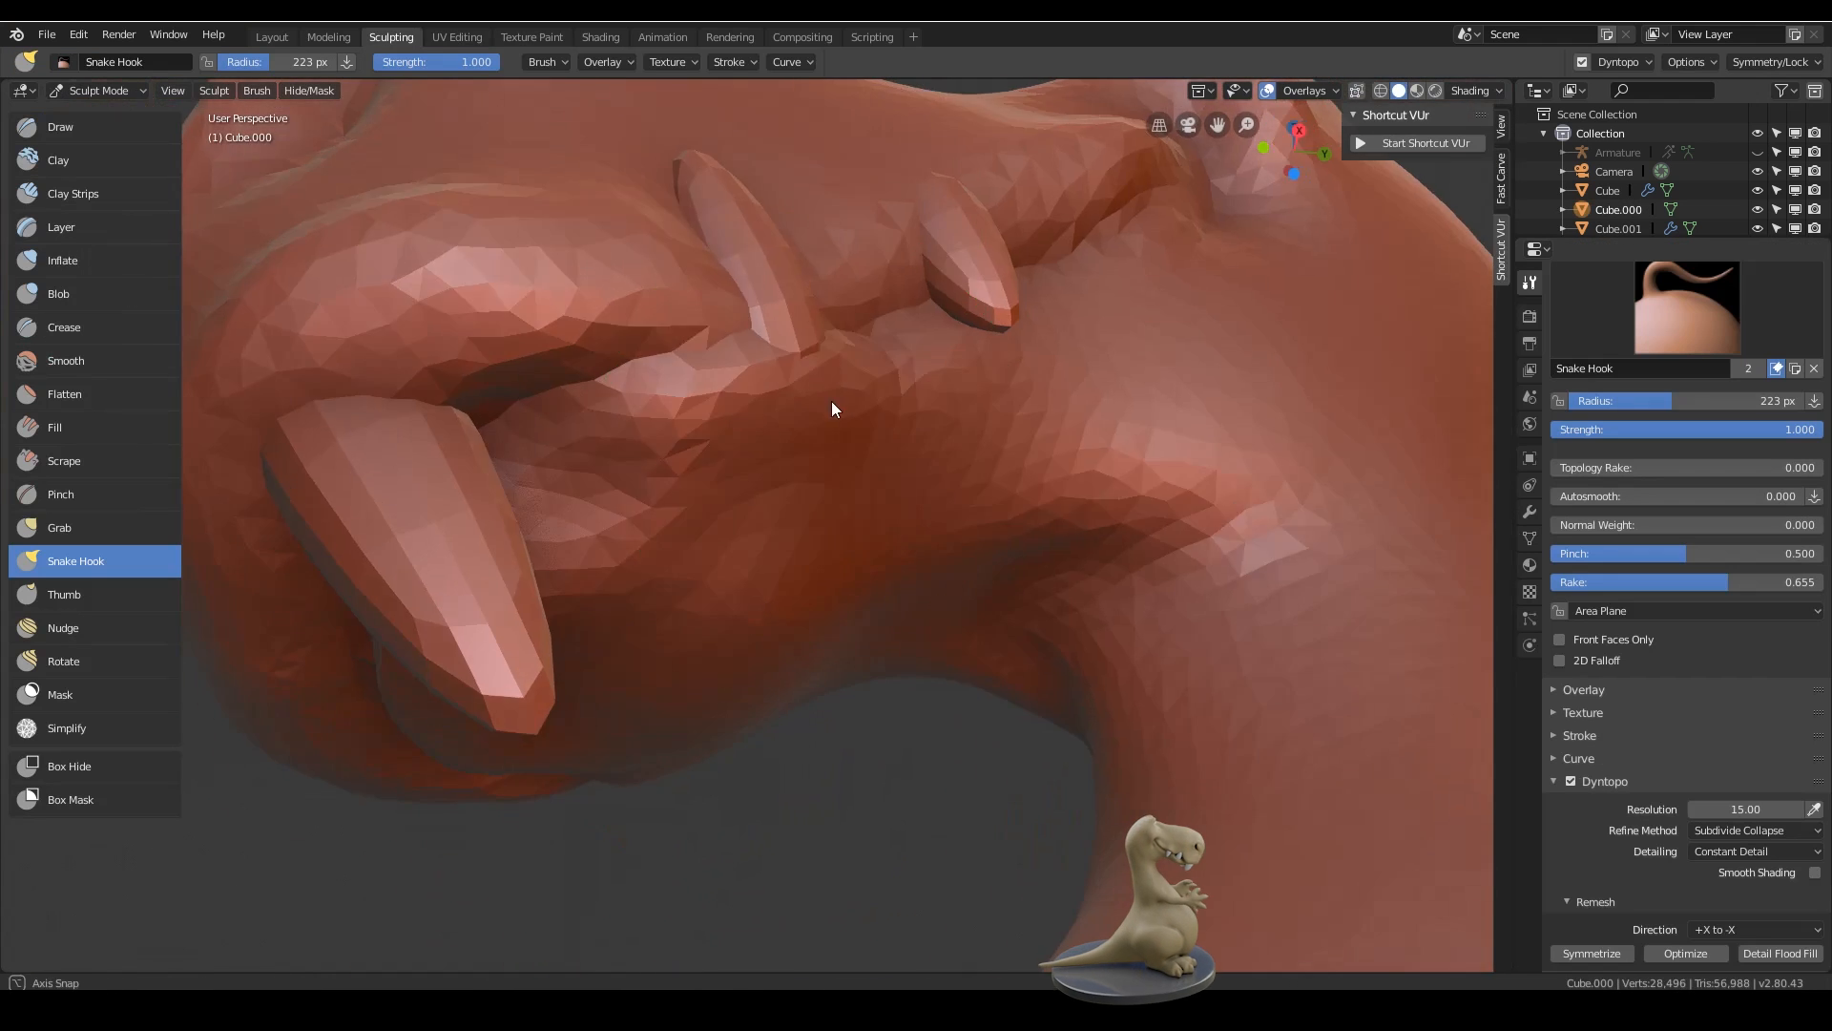
pyautogui.scroll(4, 613, 345)
pyautogui.scroll(-4, 612, 346)
pyautogui.moveTo(613, 345)
pyautogui.mouseDown(button='middle')
pyautogui.moveTo(797, 451)
pyautogui.moveTo(725, 572)
pyautogui.mouseUp(button='middle')
pyautogui.scroll(3, 546, 768)
pyautogui.moveTo(546, 766)
pyautogui.mouseDown(button='middle')
pyautogui.moveTo(666, 477)
pyautogui.moveTo(513, 519)
pyautogui.moveTo(490, 609)
pyautogui.moveTo(620, 742)
pyautogui.moveTo(740, 456)
pyautogui.moveTo(929, 569)
pyautogui.moveTo(696, 666)
pyautogui.mouseUp(button='middle')
pyautogui.scroll(-4, 741, 455)
pyautogui.scroll(5, 697, 668)
pyautogui.moveTo(701, 729); pyautogui.dragTo(689, 743, button='middle')
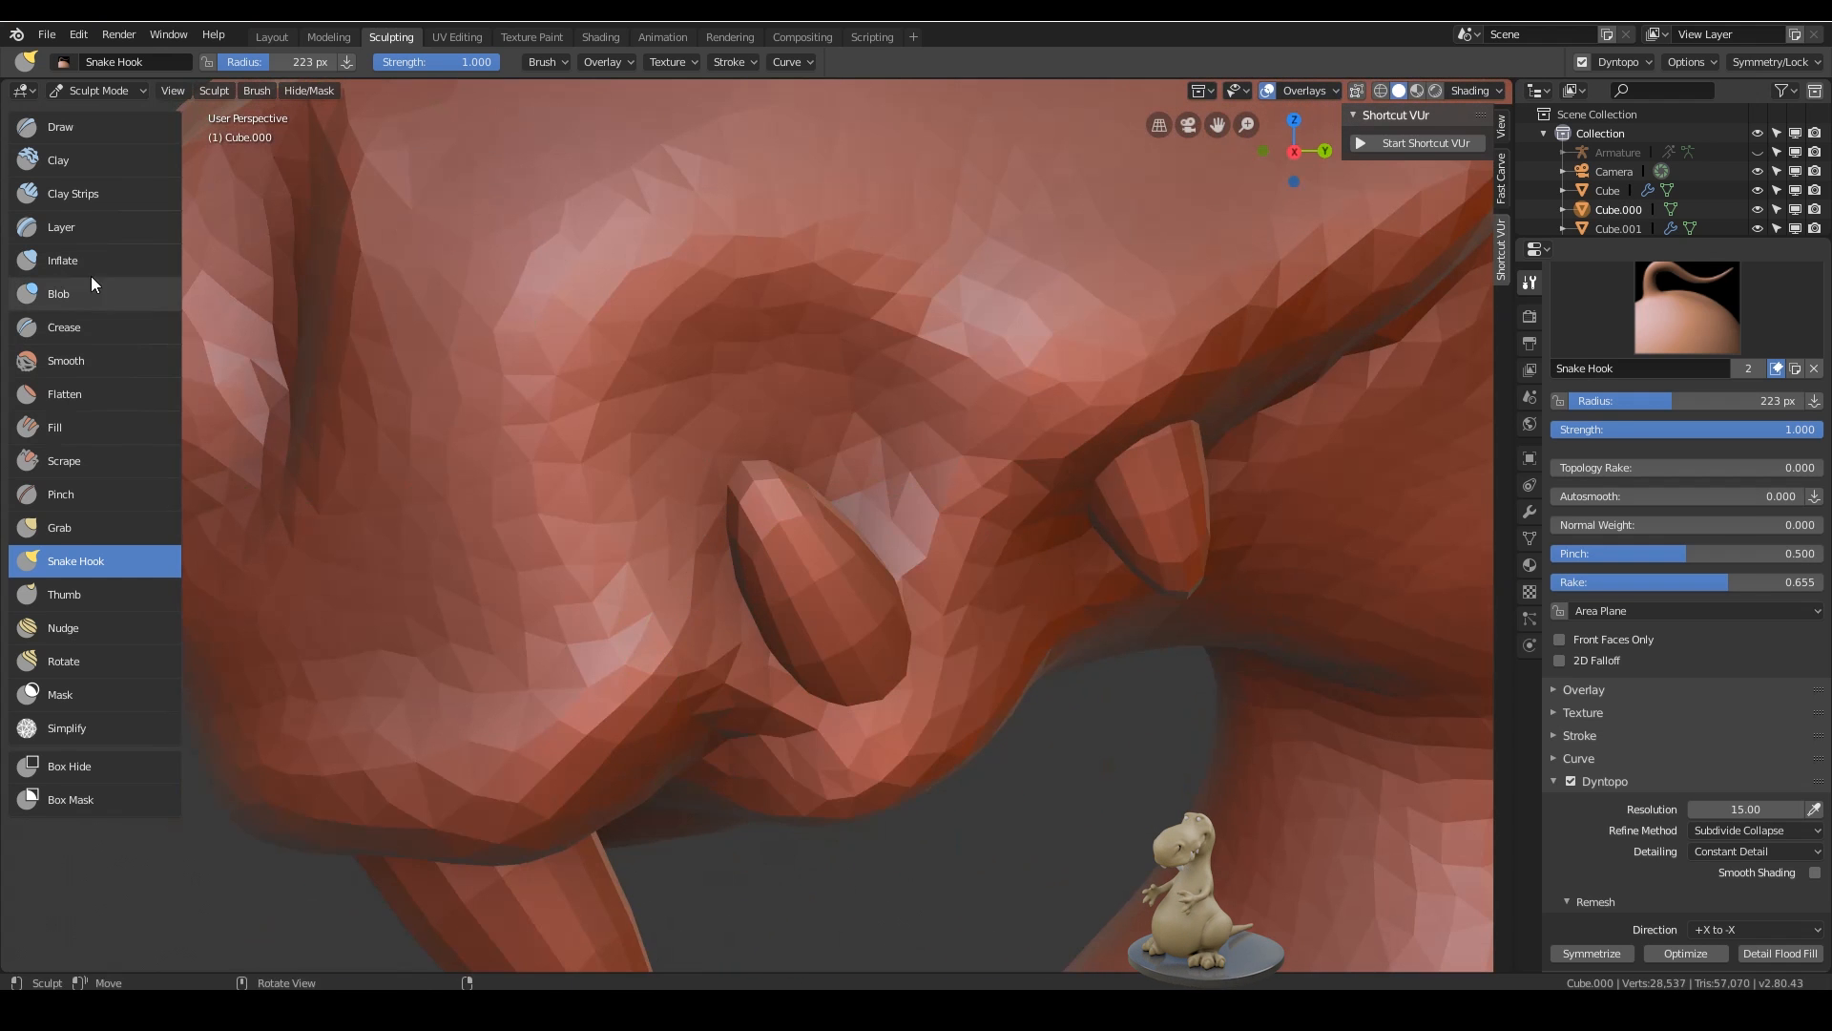
# - Build up the lip around the middle tooth with the Draw brush and smooth the area above it
pyautogui.click(81, 129)
pyautogui.moveTo(943, 581)
pyautogui.mouseDown()
pyautogui.moveTo(853, 712)
pyautogui.moveTo(694, 651)
pyautogui.mouseUp()
pyautogui.moveTo(888, 345); pyautogui.dragTo(628, 584)
pyautogui.press('f')
pyautogui.click(968, 477)
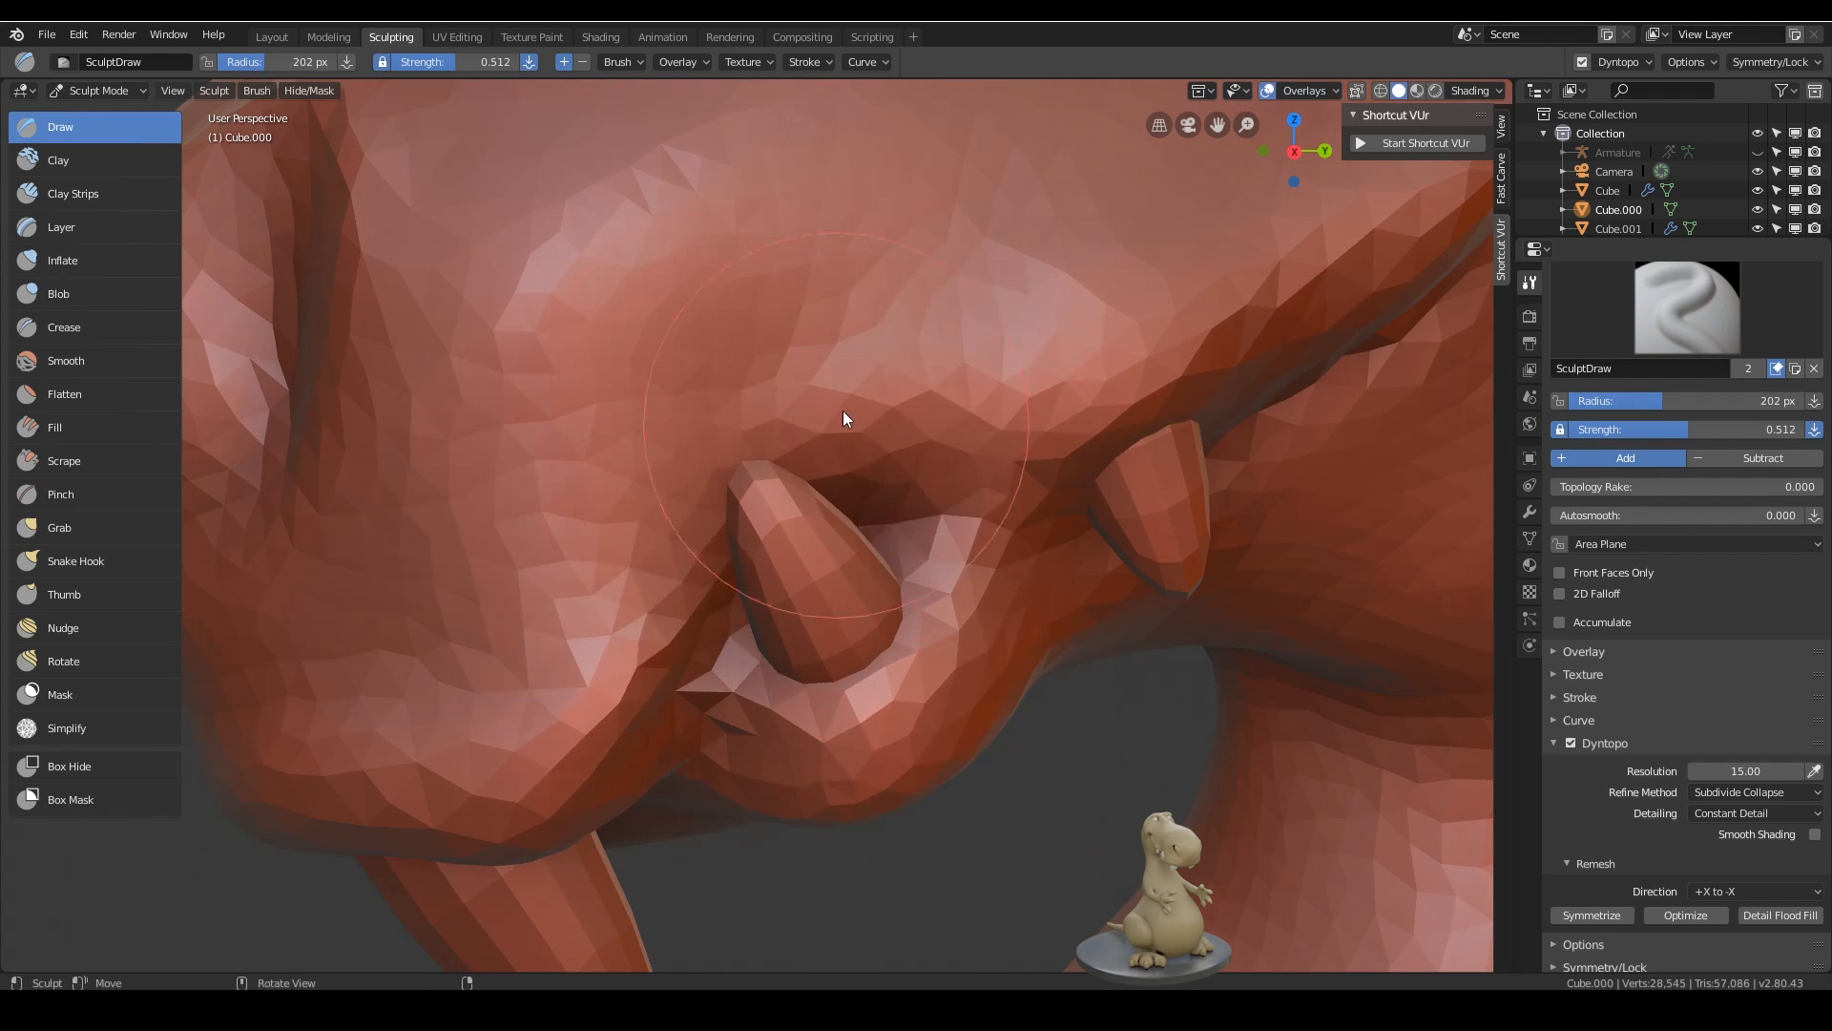
pyautogui.moveTo(843, 410)
pyautogui.keyDown('shift'); pyautogui.mouseDown()
pyautogui.moveTo(532, 370)
pyautogui.moveTo(1019, 439)
pyautogui.mouseUp(); pyautogui.keyUp('shift')
pyautogui.keyDown('shift'); pyautogui.moveTo(1031, 506); pyautogui.dragTo(691, 685, button='middle'); pyautogui.keyUp('shift')
# - Set the Draw brush radius to 57 px and refine the lip around the middle and back teeth
pyautogui.press('f')
pyautogui.click(554, 701)
pyautogui.keyDown('ctrl'); pyautogui.moveTo(557, 708); pyautogui.dragTo(554, 719); pyautogui.keyUp('ctrl')
pyautogui.scroll(-8, 668, 696)
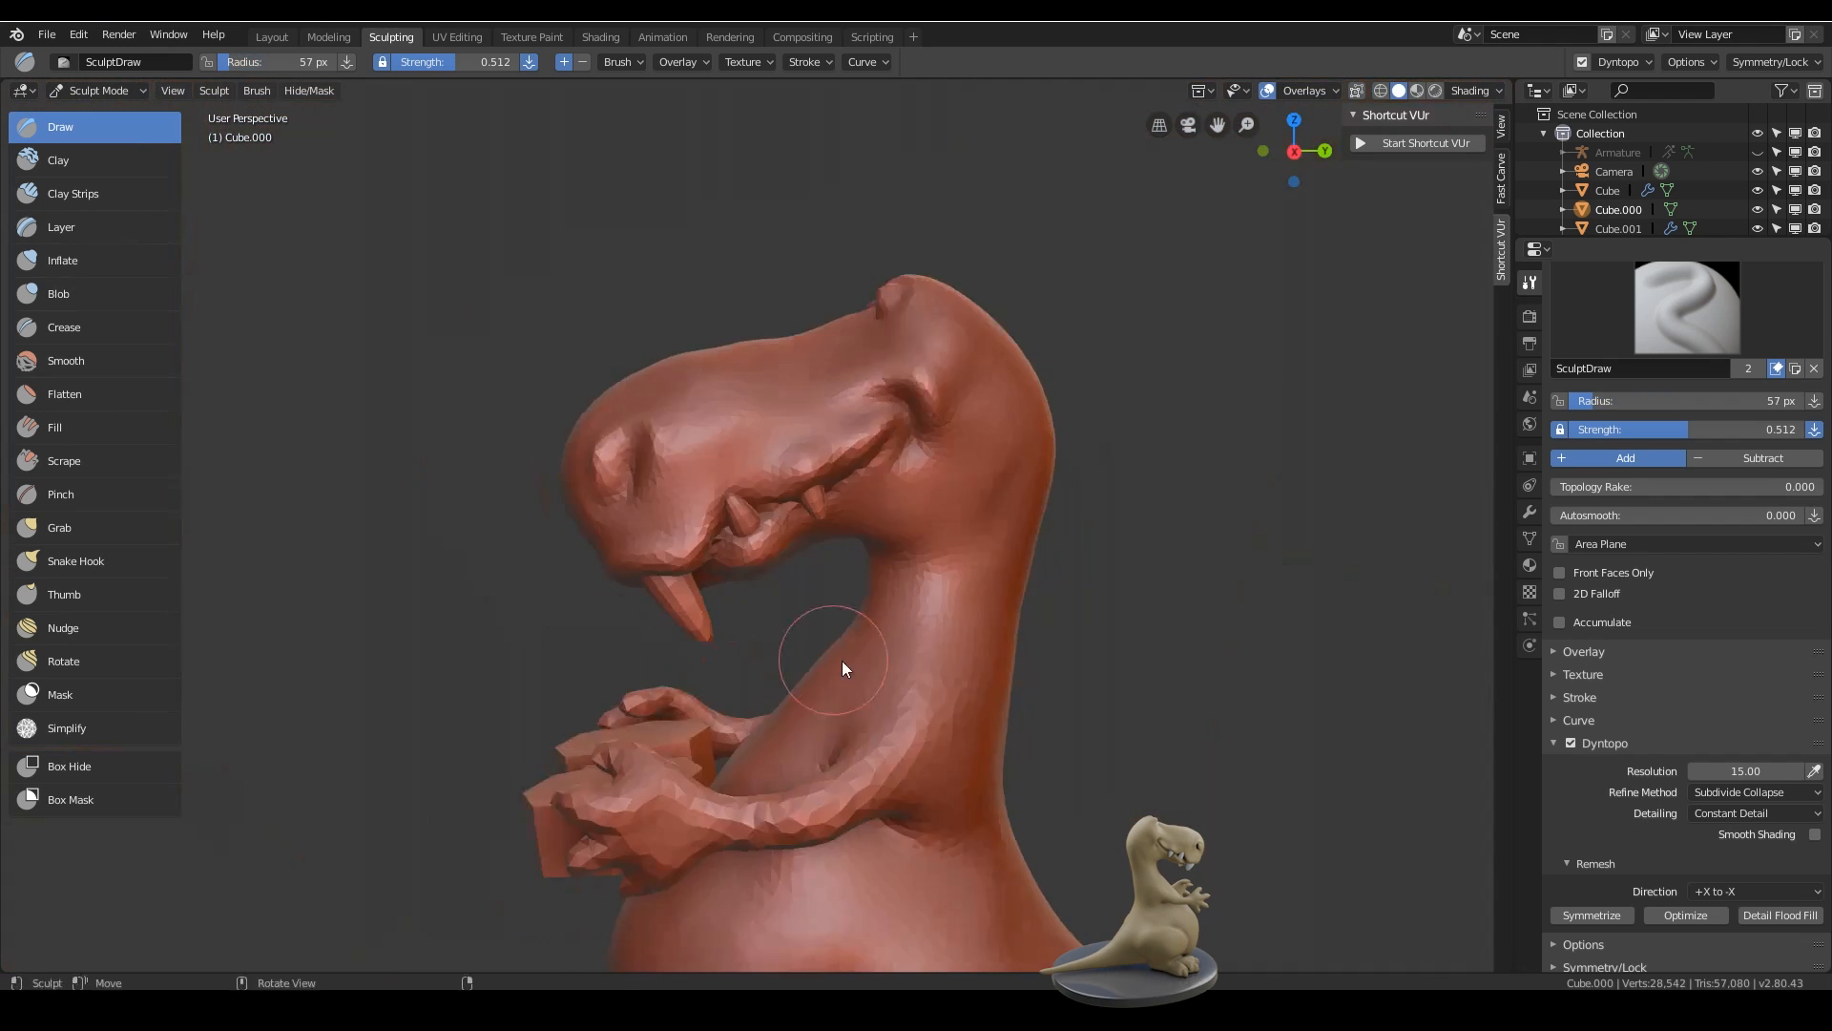
pyautogui.scroll(7, 832, 581)
pyautogui.moveTo(842, 660); pyautogui.dragTo(823, 410, button='middle')
pyautogui.moveTo(811, 449)
pyautogui.mouseDown()
pyautogui.moveTo(669, 611)
pyautogui.moveTo(684, 597)
pyautogui.mouseUp()
pyautogui.moveTo(741, 540); pyautogui.dragTo(754, 607, button='middle')
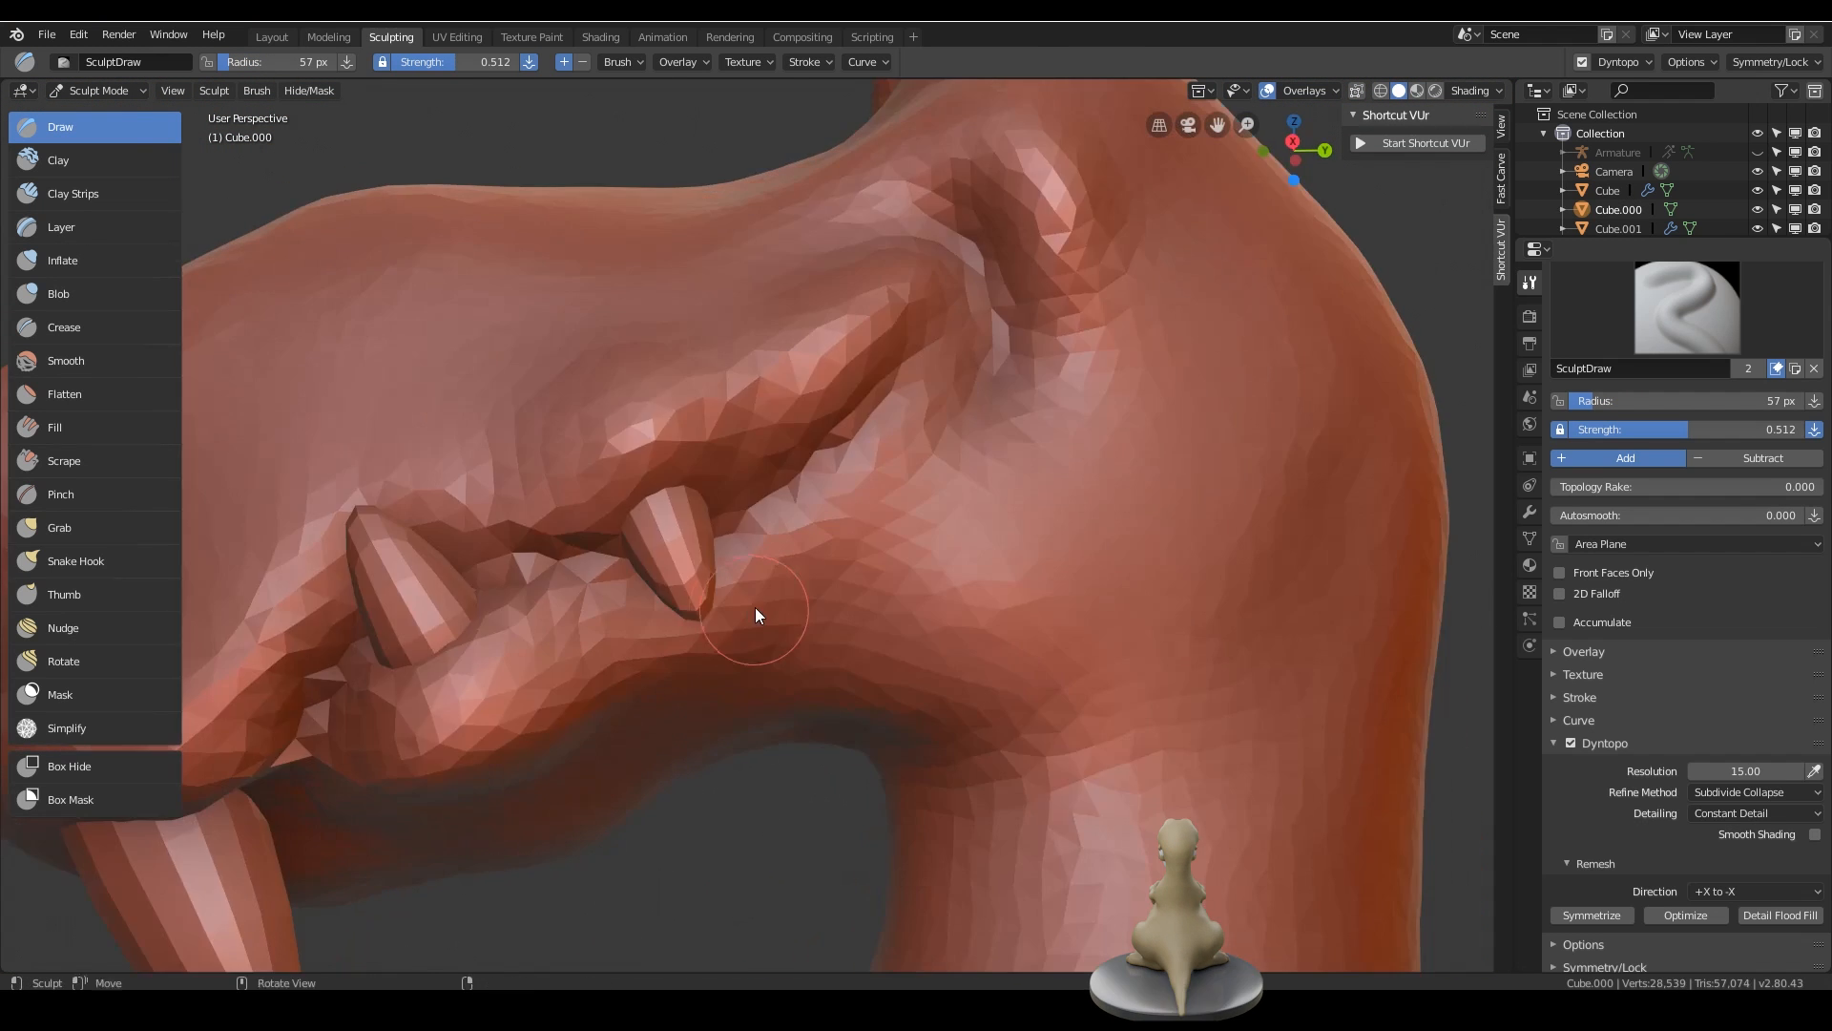
# - Save the model as teeth.blend
pyautogui.scroll(-6, 759, 668)
pyautogui.moveTo(760, 691); pyautogui.dragTo(920, 643, button='middle')
pyautogui.scroll(-3, 955, 643)
pyautogui.keyDown('shift'); pyautogui.moveTo(1069, 640); pyautogui.dragTo(1115, 501, button='middle'); pyautogui.keyUp('shift')
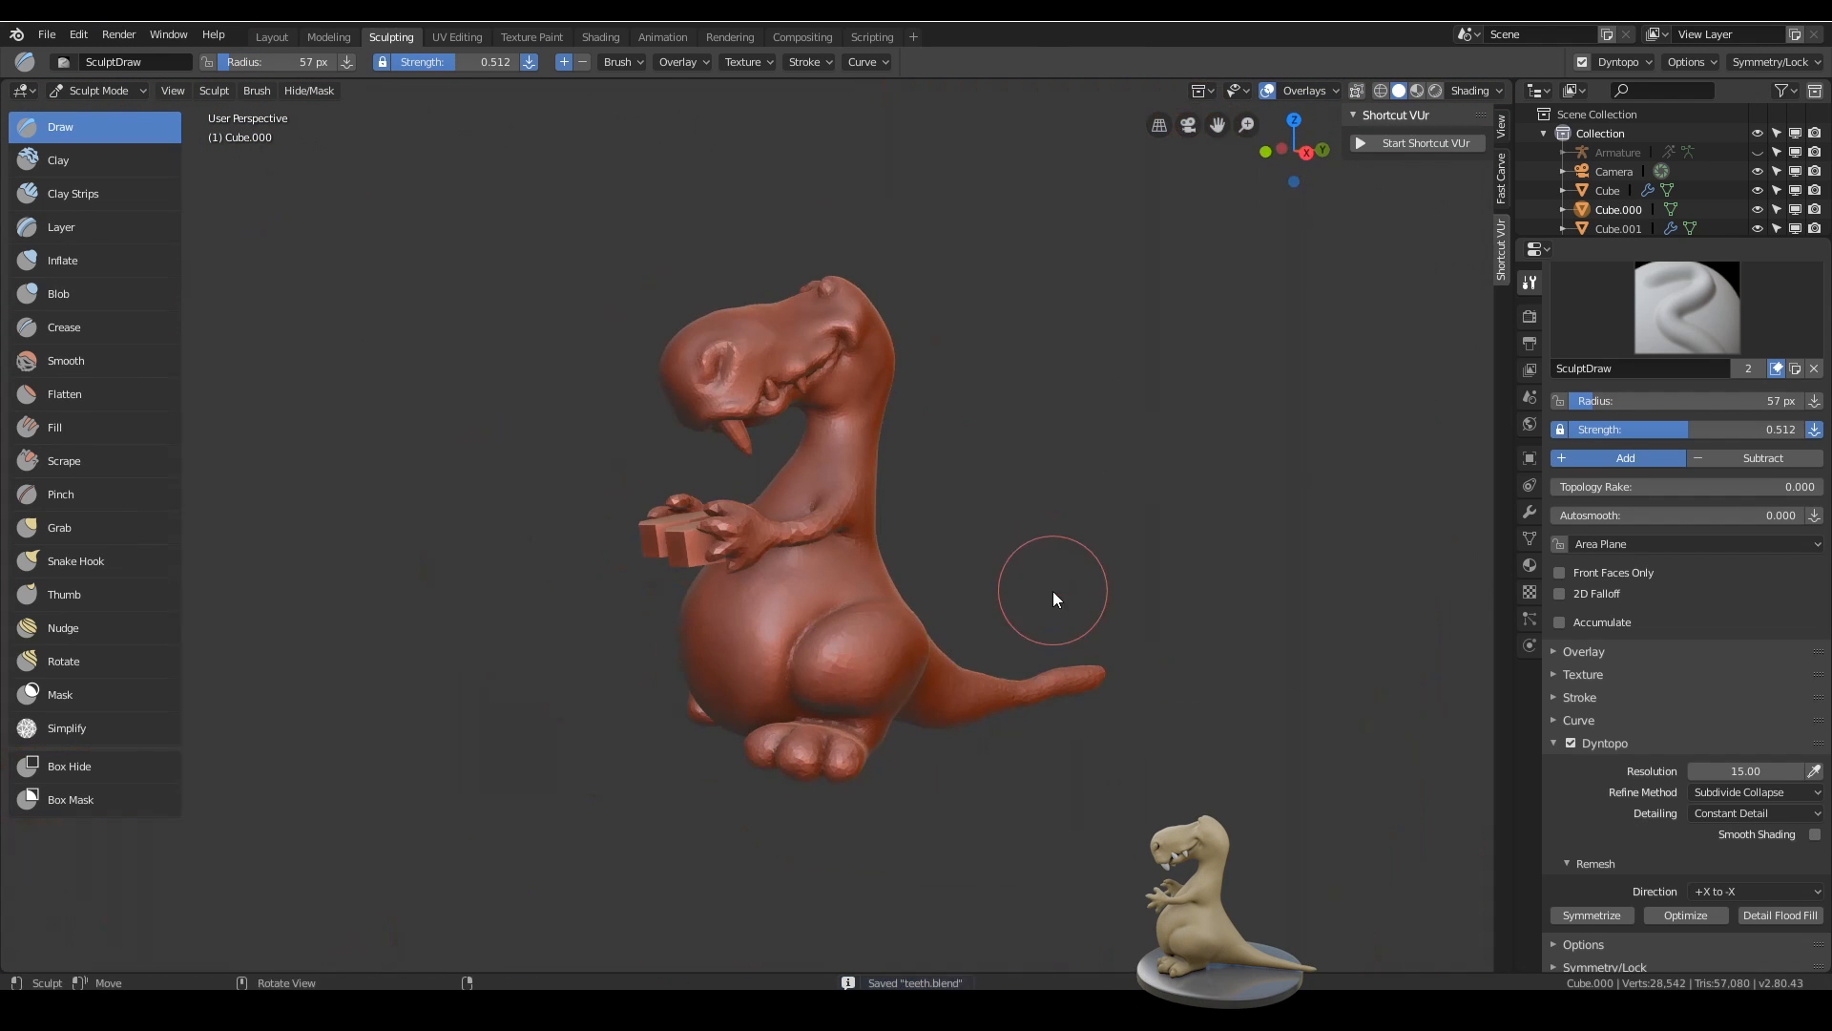
# - Return to the Layout workspace and move the large front tooth up into the mouth
pyautogui.moveTo(1051, 592)
pyautogui.mouseDown(button='middle')
pyautogui.moveTo(1086, 593)
pyautogui.moveTo(1002, 628)
pyautogui.moveTo(1035, 672)
pyautogui.mouseUp(button='middle')
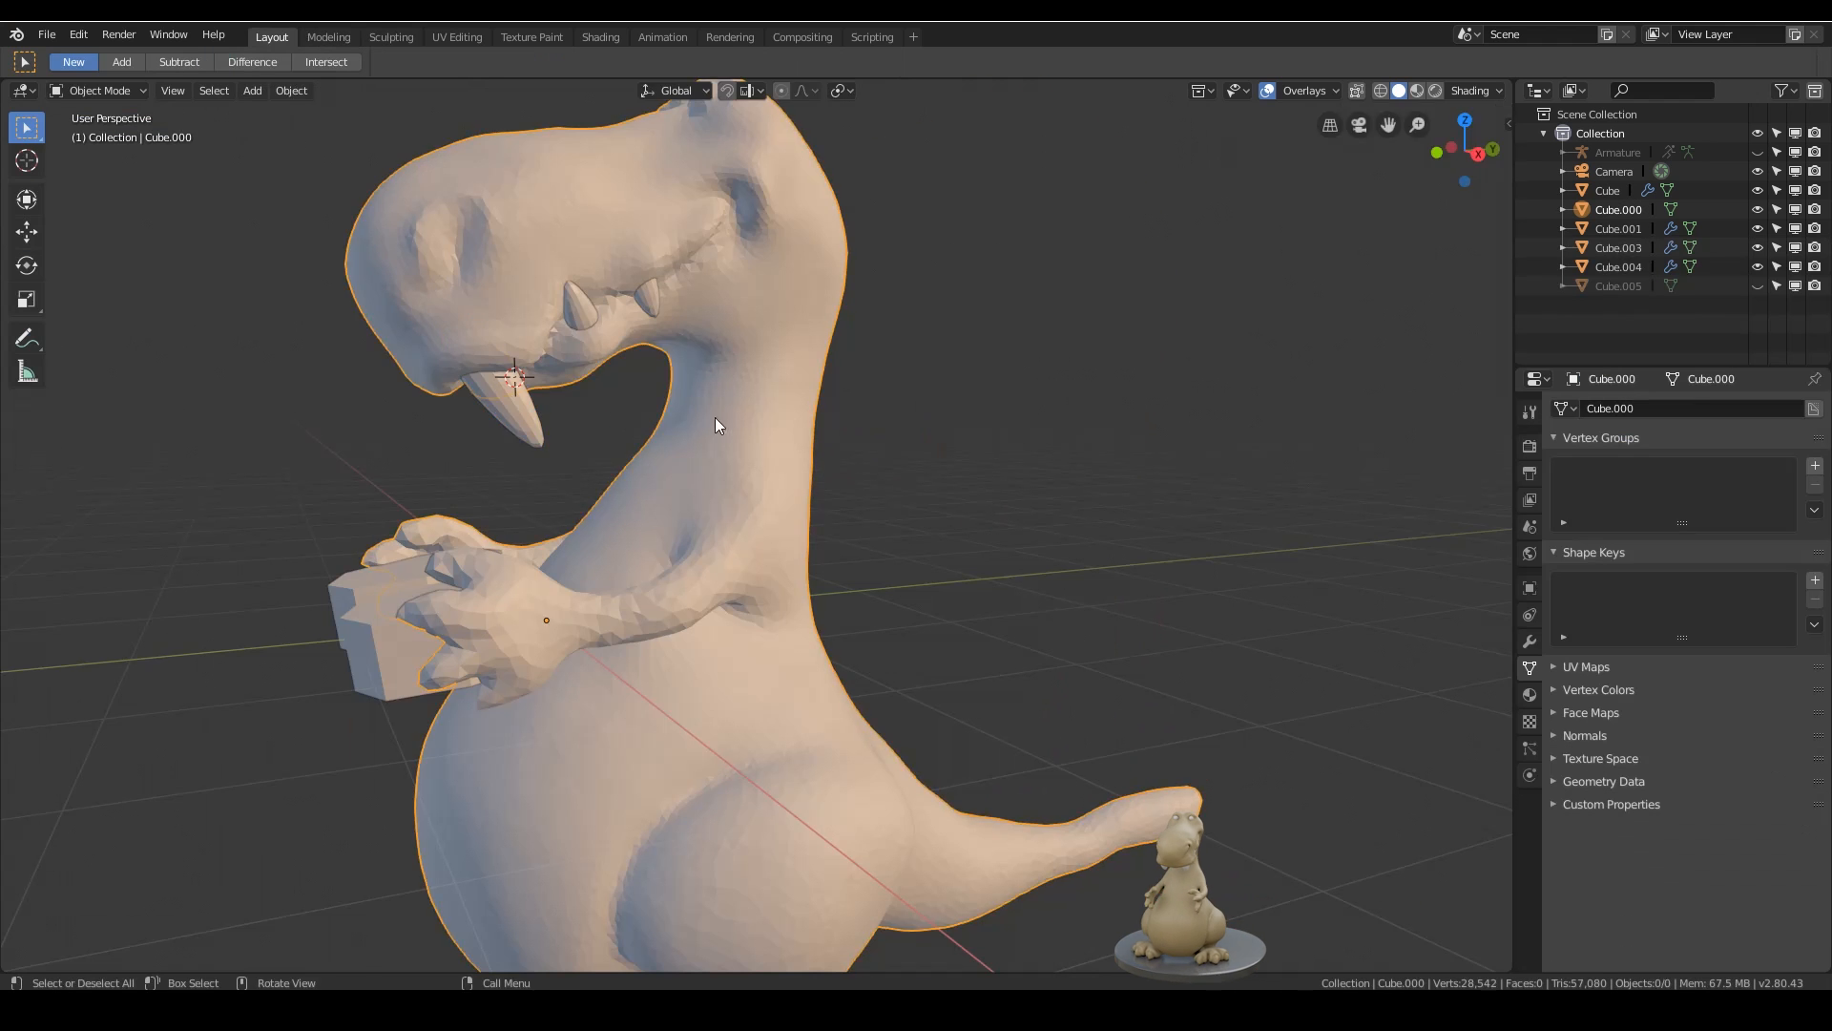
pyautogui.press('g')
pyautogui.press('Return')
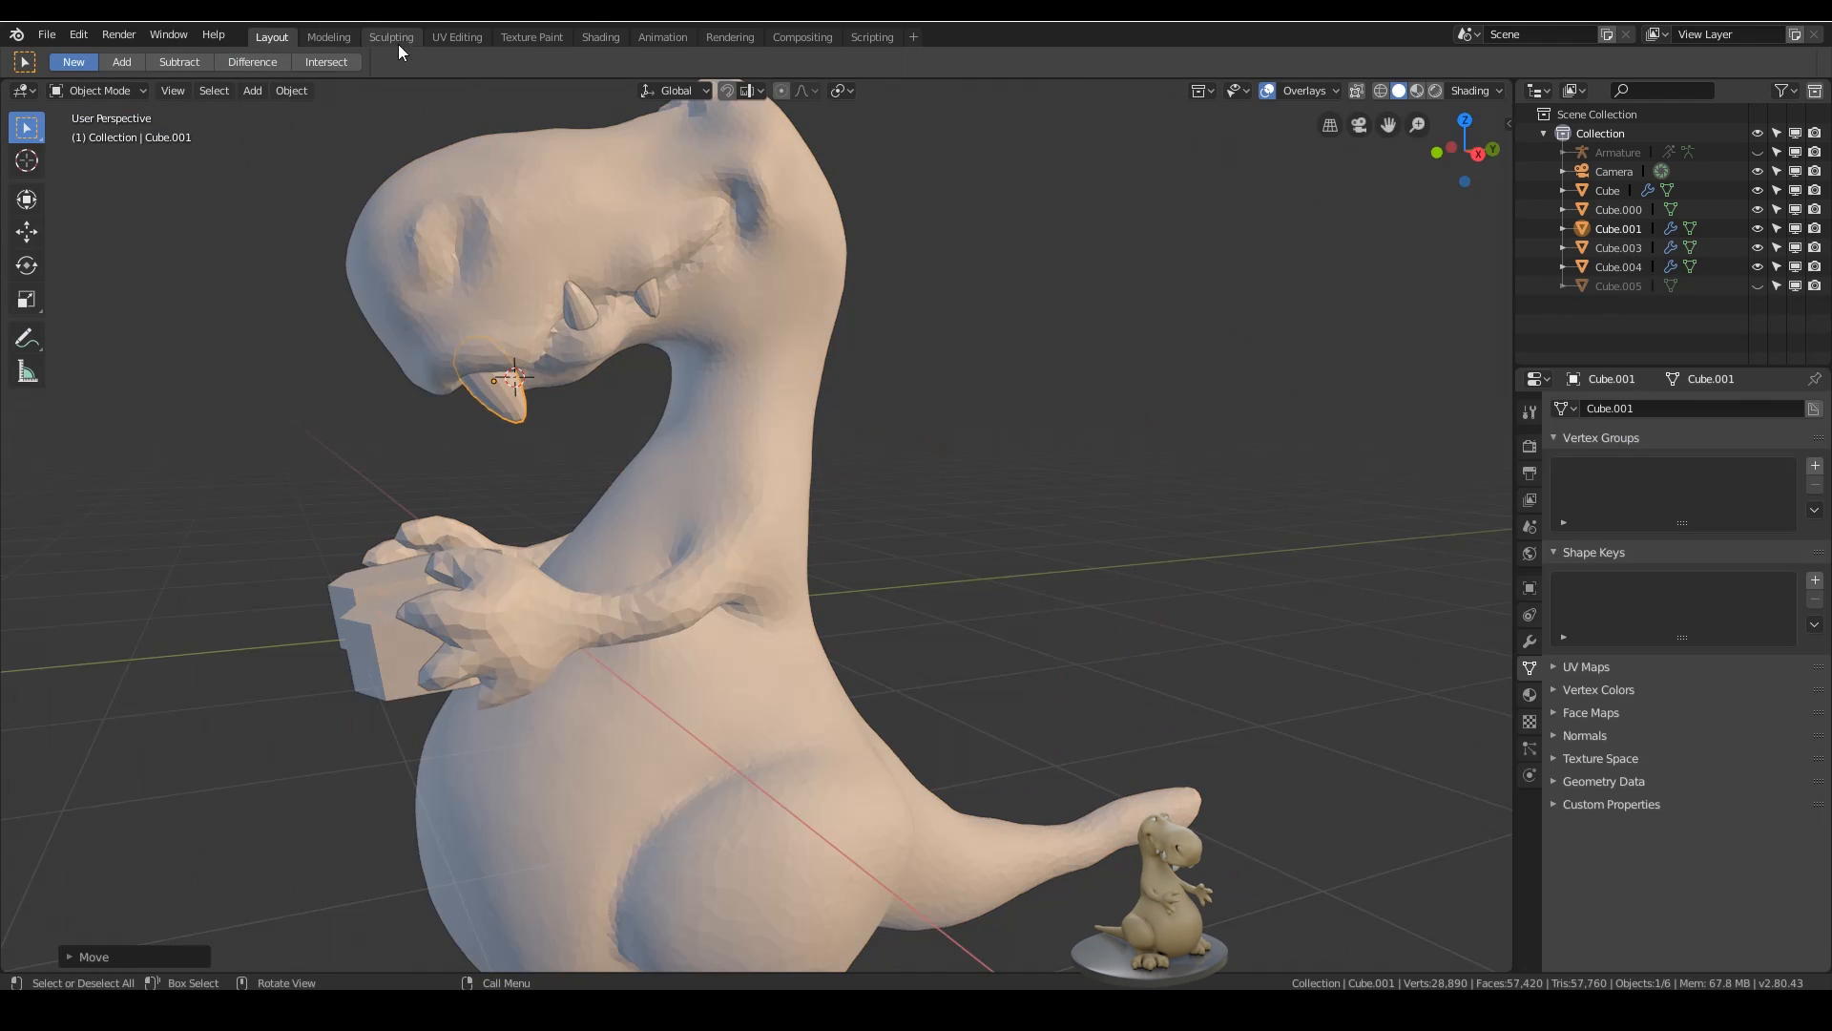
# - Select the dinosaur's body and open it in the Sculpting workspace
pyautogui.click(396, 40)
pyautogui.click(272, 37)
pyautogui.click(534, 229)
pyautogui.click(396, 38)
pyautogui.moveTo(744, 458)
pyautogui.mouseDown(button='middle')
pyautogui.moveTo(880, 467)
pyautogui.moveTo(1125, 540)
pyautogui.mouseUp(button='middle')
pyautogui.scroll(-4, 948, 494)
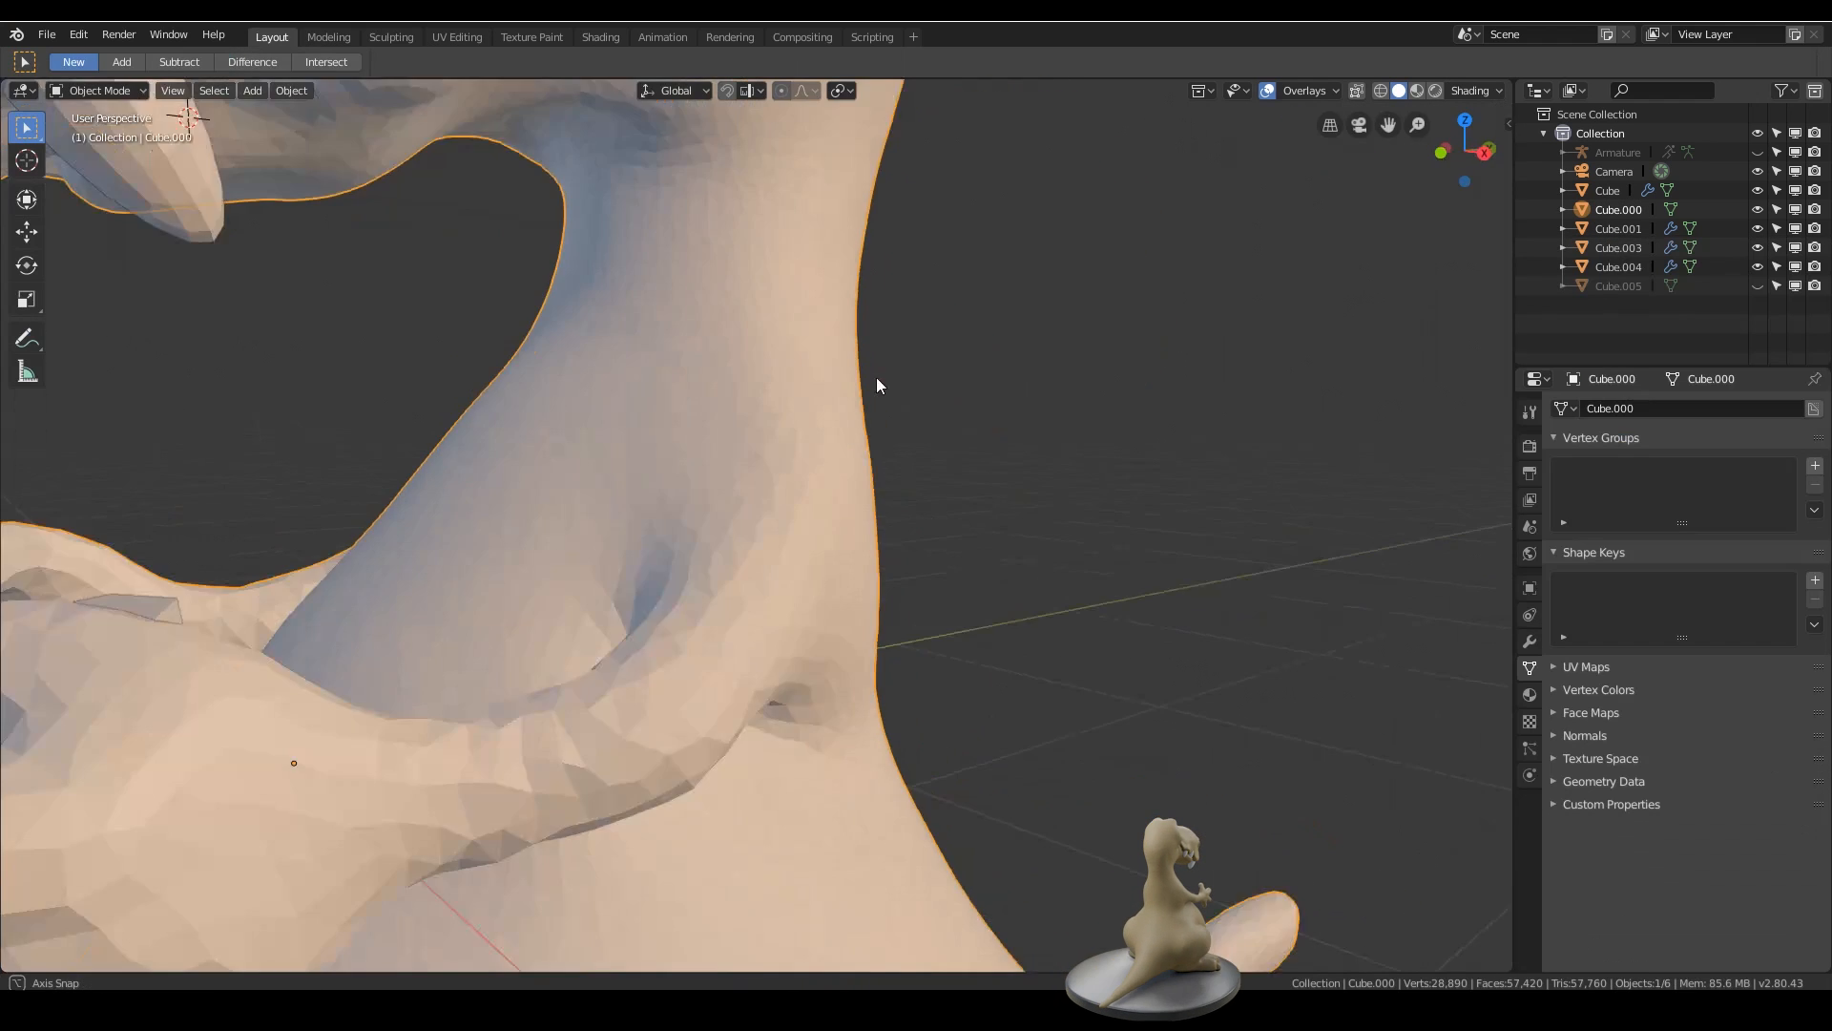
# - Select the three teeth in the Layout workspace and snap the 3D cursor to the world origin
pyautogui.scroll(-3, 876, 376)
pyautogui.moveTo(953, 645)
pyautogui.mouseDown(button='middle')
pyautogui.moveTo(886, 589)
pyautogui.moveTo(1182, 554)
pyautogui.moveTo(878, 497)
pyautogui.mouseUp(button='middle')
pyautogui.keyDown('shift'); pyautogui.click(848, 437); pyautogui.keyUp('shift')
pyautogui.keyDown('shift'); pyautogui.click(925, 422); pyautogui.keyUp('shift')
pyautogui.moveTo(914, 431); pyautogui.dragTo(1177, 521, button='middle')
pyautogui.hotkey('shift', 's')
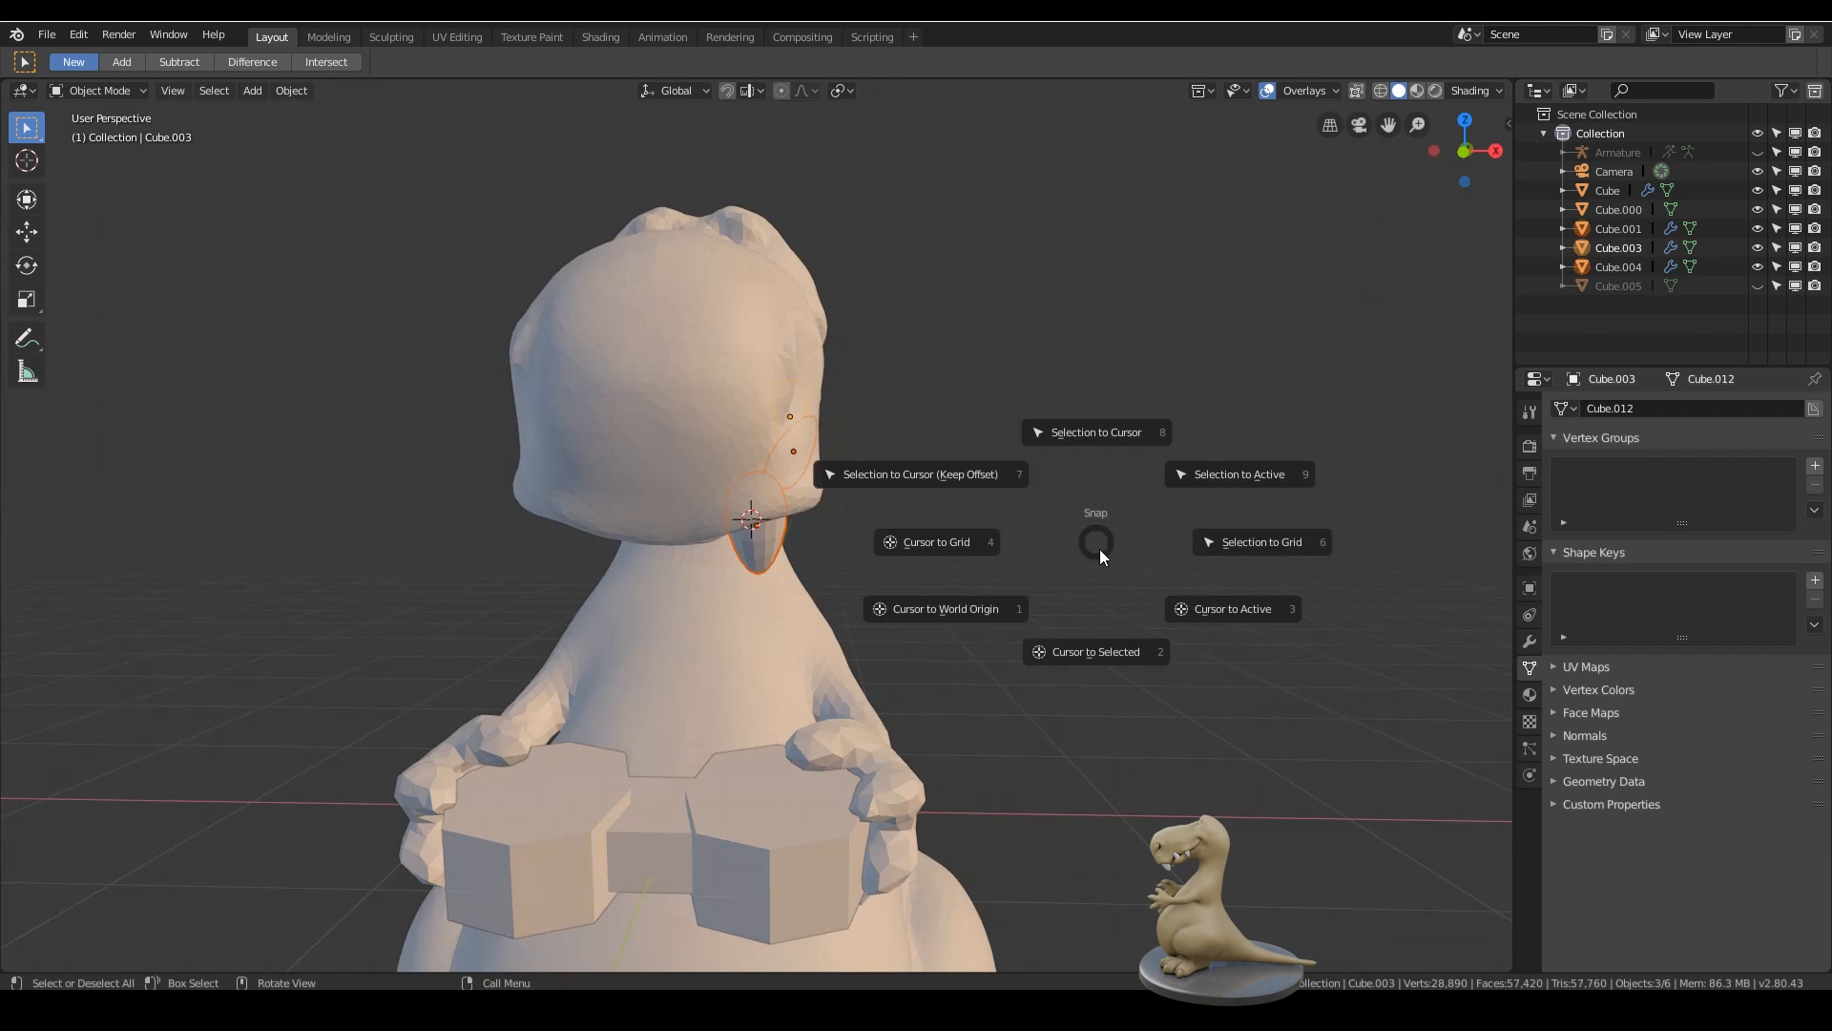
pyautogui.click(955, 608)
# - Set the pivot point to 3D Cursor, duplicate the three teeth and scale the copies by -1 along X
pyautogui.click(842, 90)
pyautogui.click(822, 168)
pyautogui.hotkey('shift', 'd')
pyautogui.write('sx-1')
pyautogui.press('Return')
# - Examine the mirrored teeth from the front and both sides of the head, with the mirrored middle tooth selected
pyautogui.moveTo(821, 497); pyautogui.dragTo(1006, 525, button='middle')
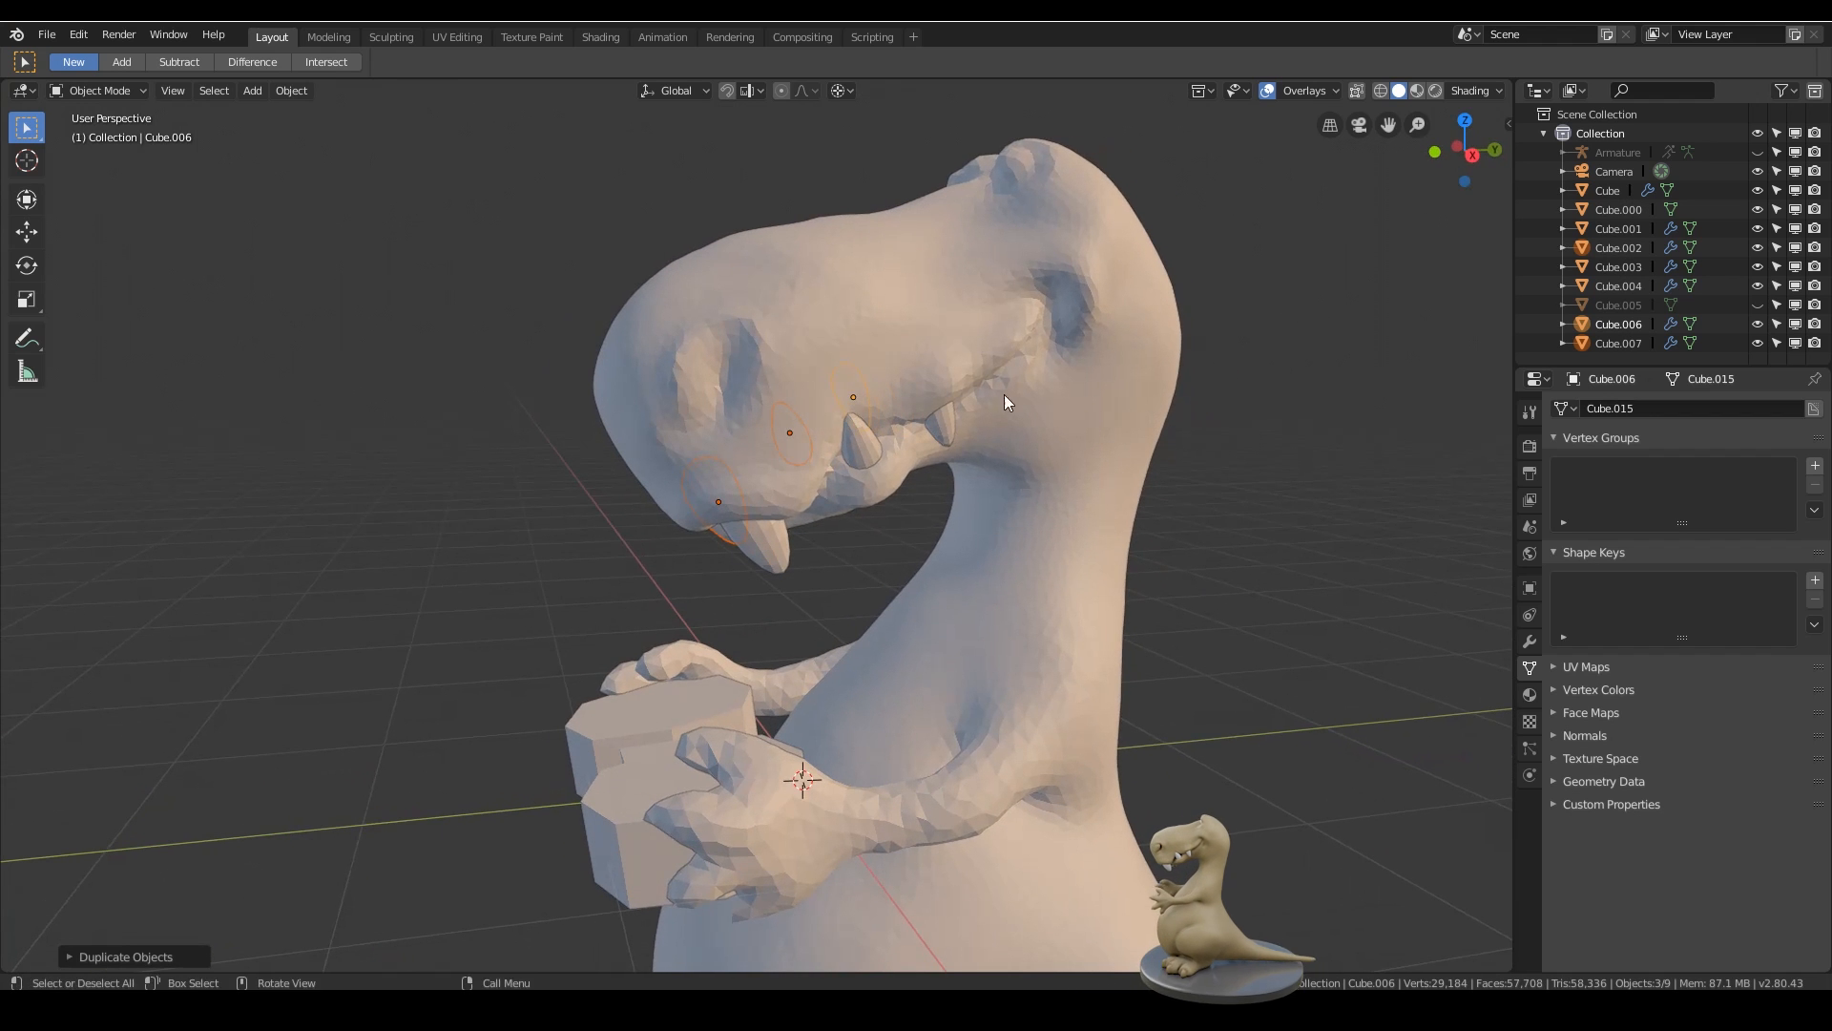
pyautogui.moveTo(718, 580); pyautogui.dragTo(1035, 571, button='middle')
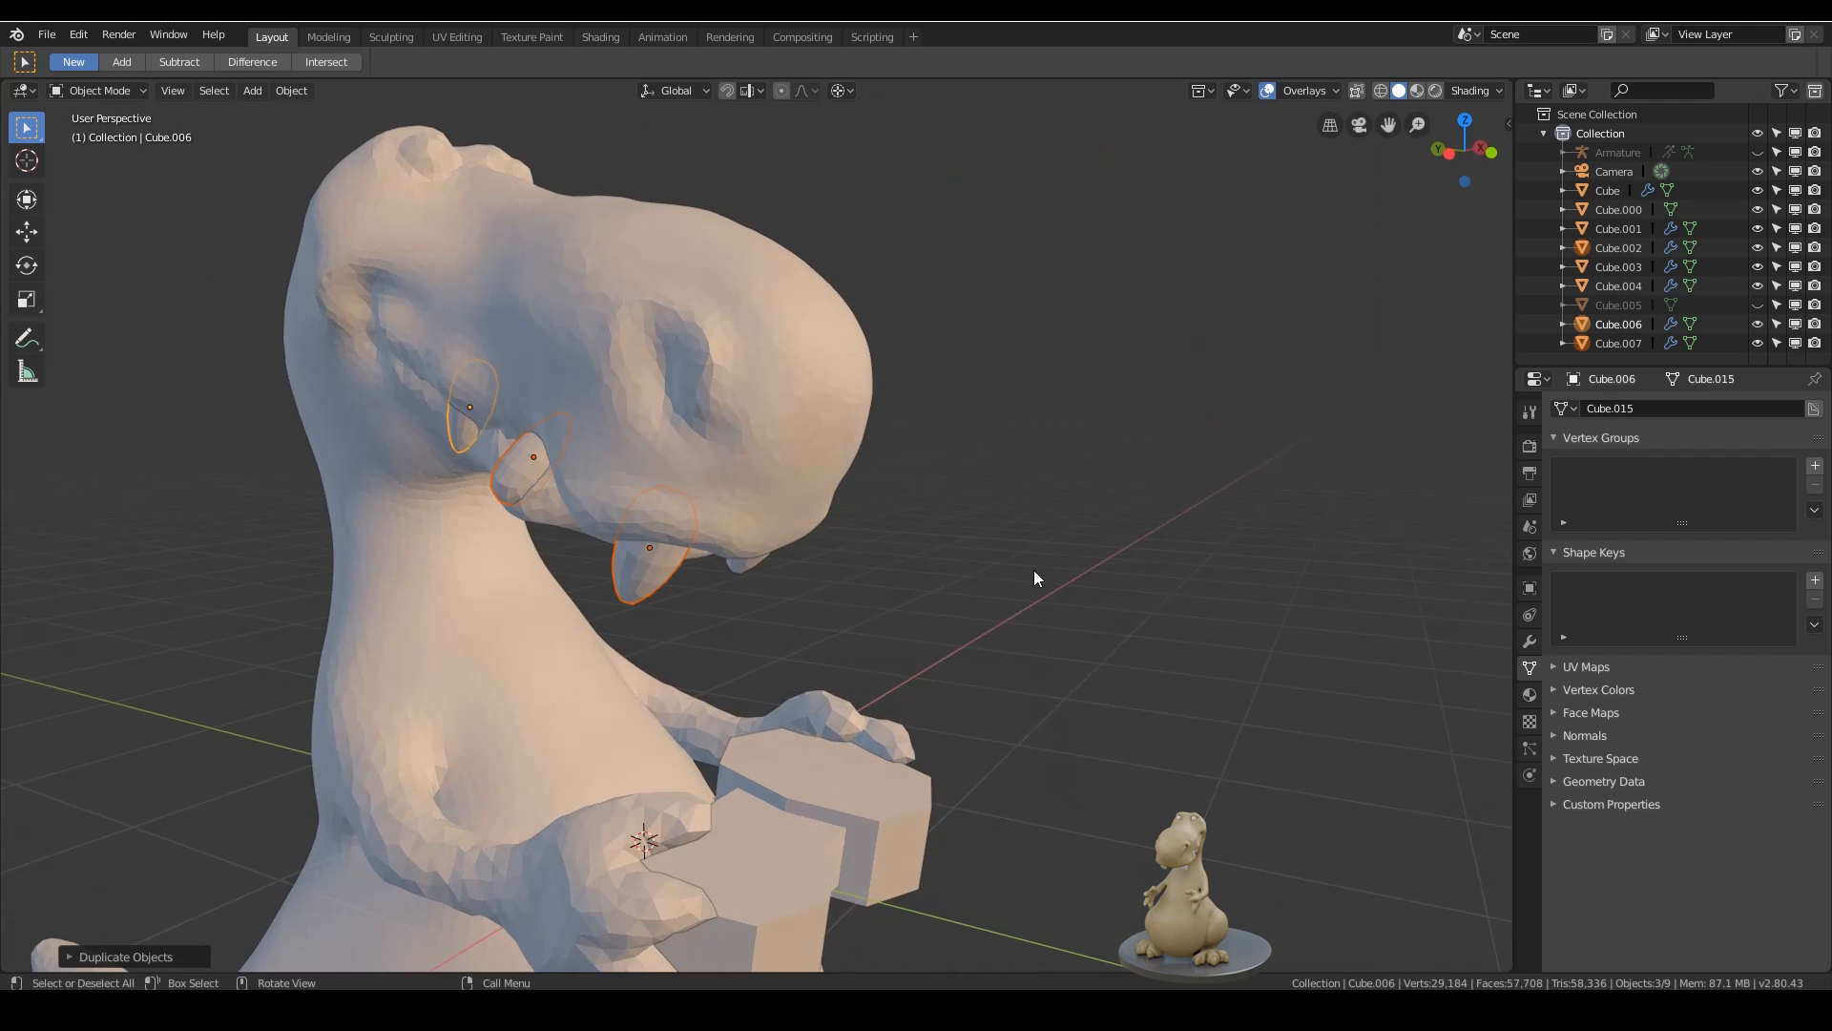
pyautogui.click(517, 466)
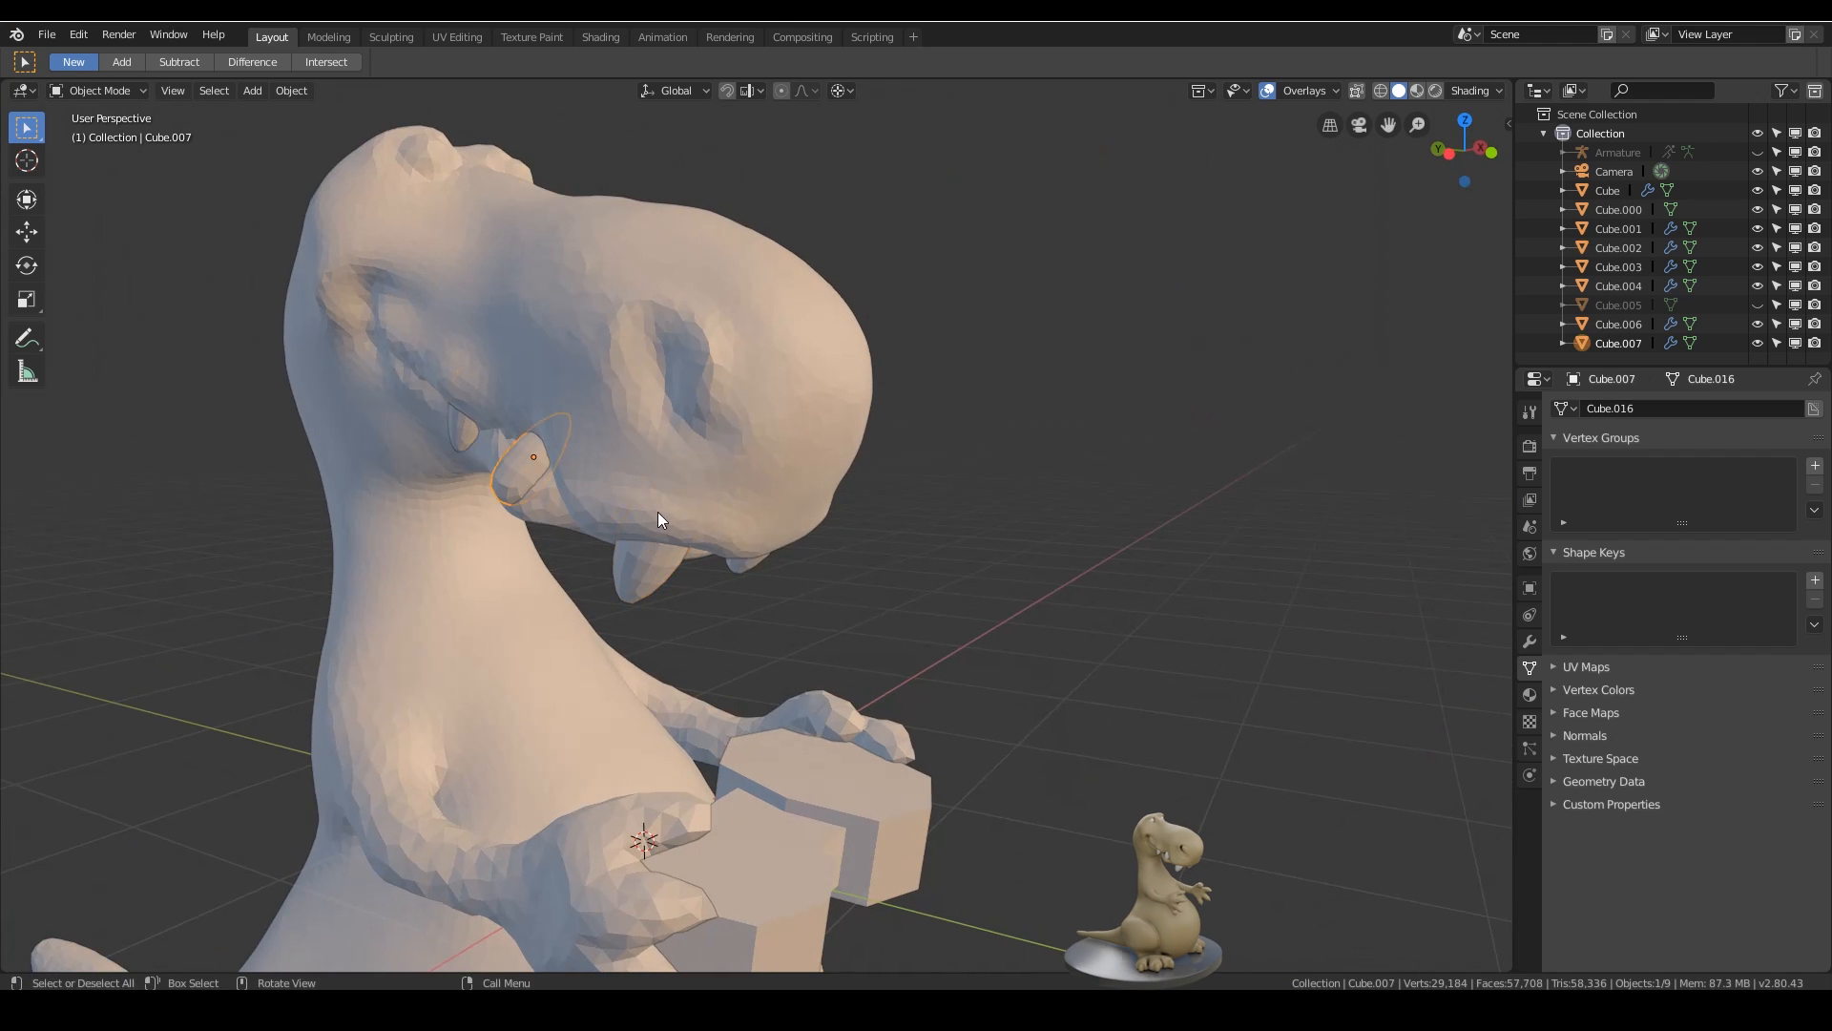
pyautogui.moveTo(769, 386); pyautogui.dragTo(731, 403, button='middle')
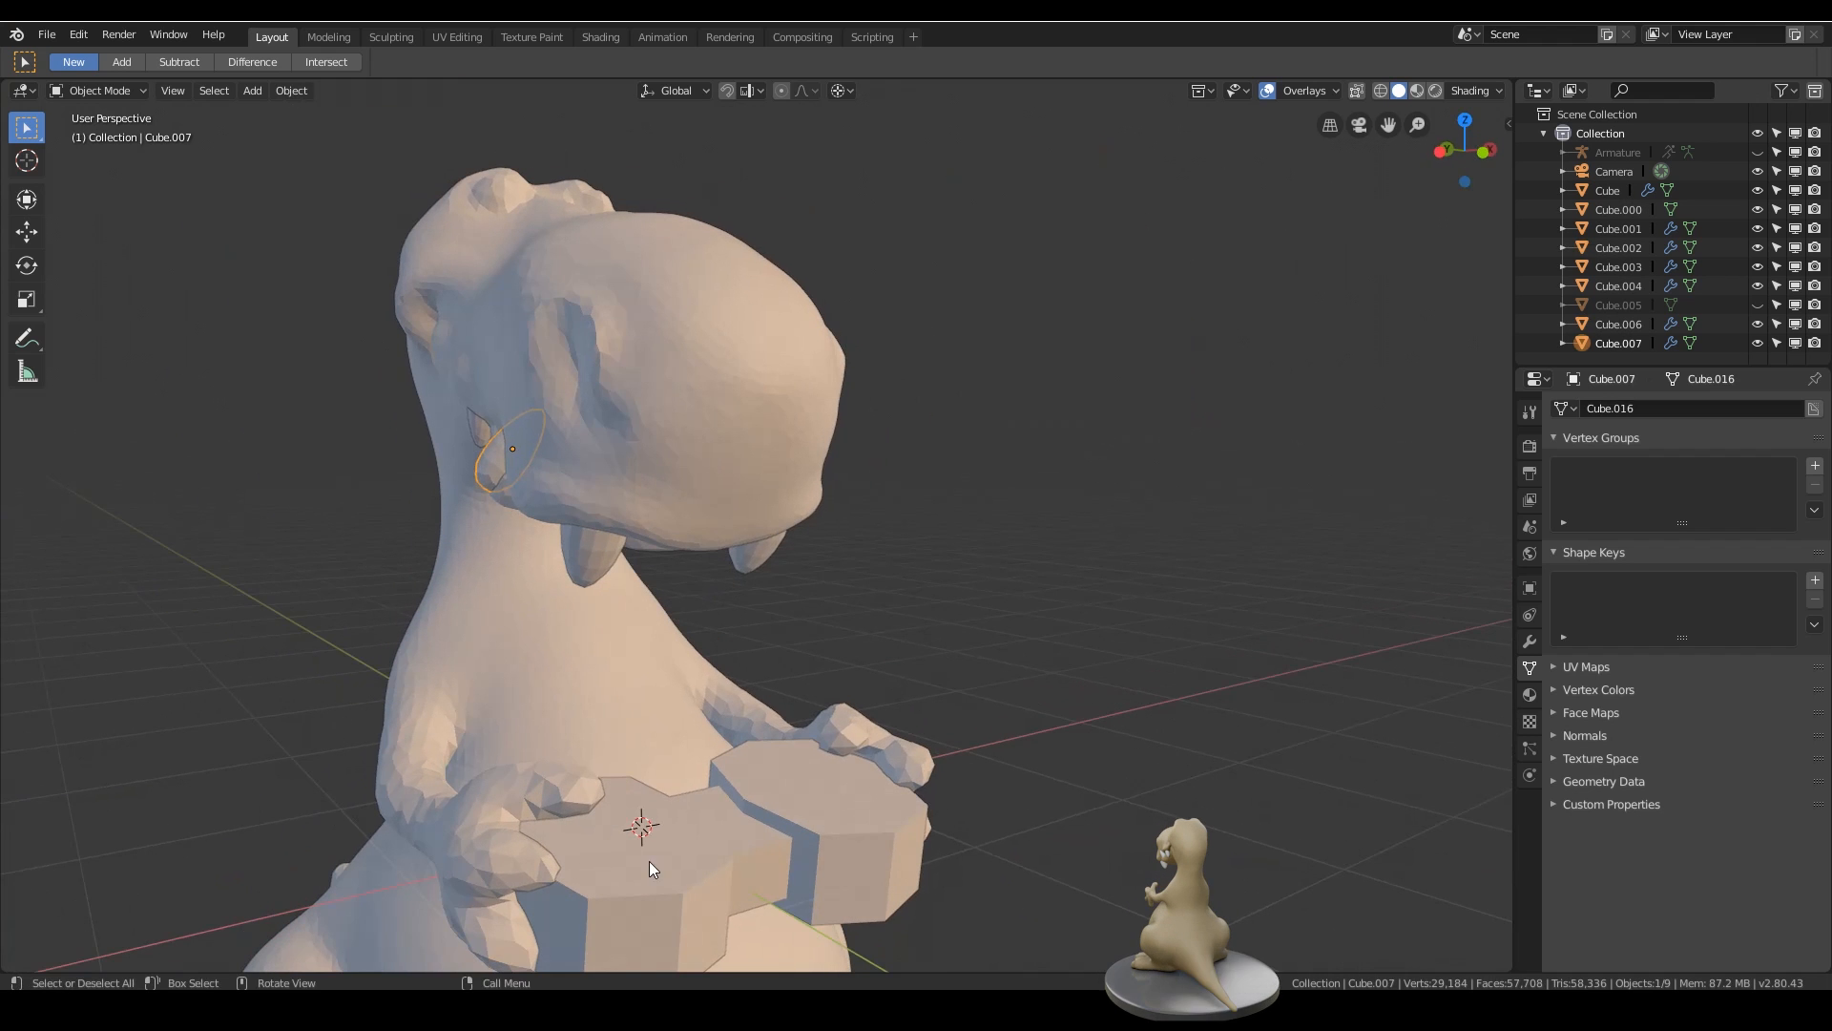
pyautogui.moveTo(649, 823); pyautogui.dragTo(811, 649, button='middle')
pyautogui.moveTo(672, 329); pyautogui.dragTo(802, 736, button='middle')
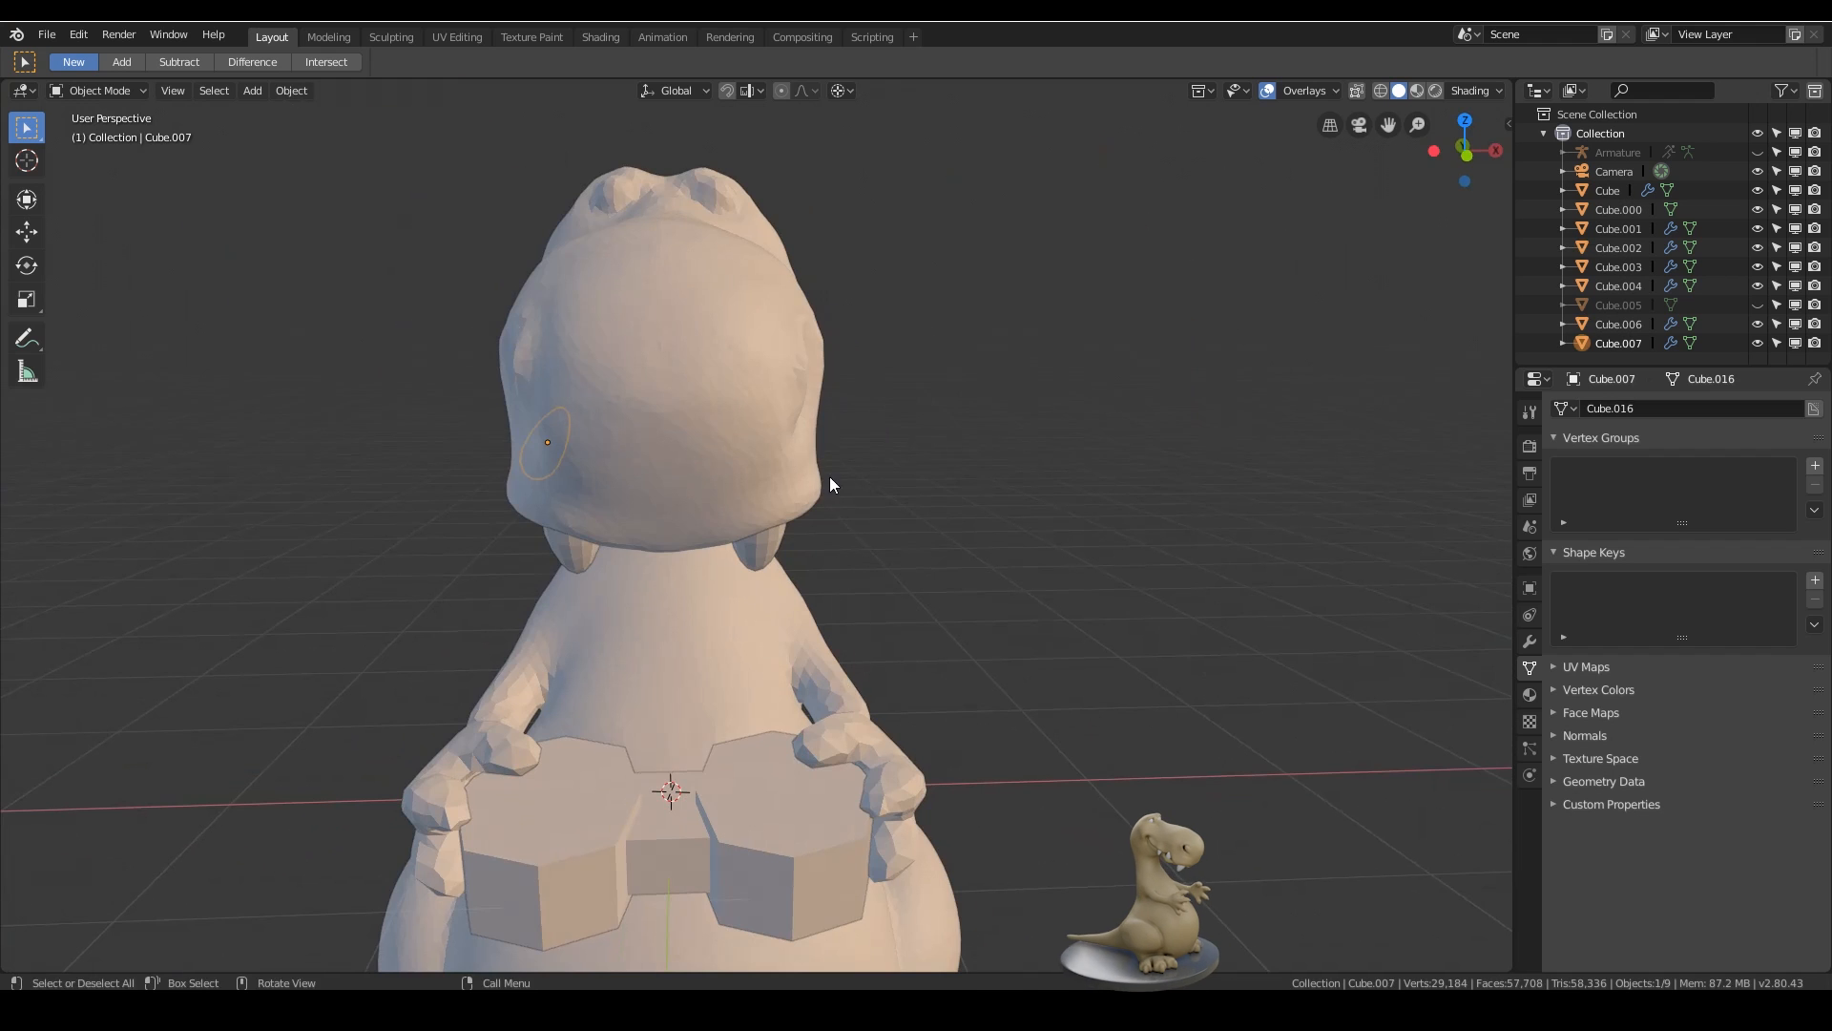
pyautogui.moveTo(829, 482); pyautogui.dragTo(945, 551, button='middle')
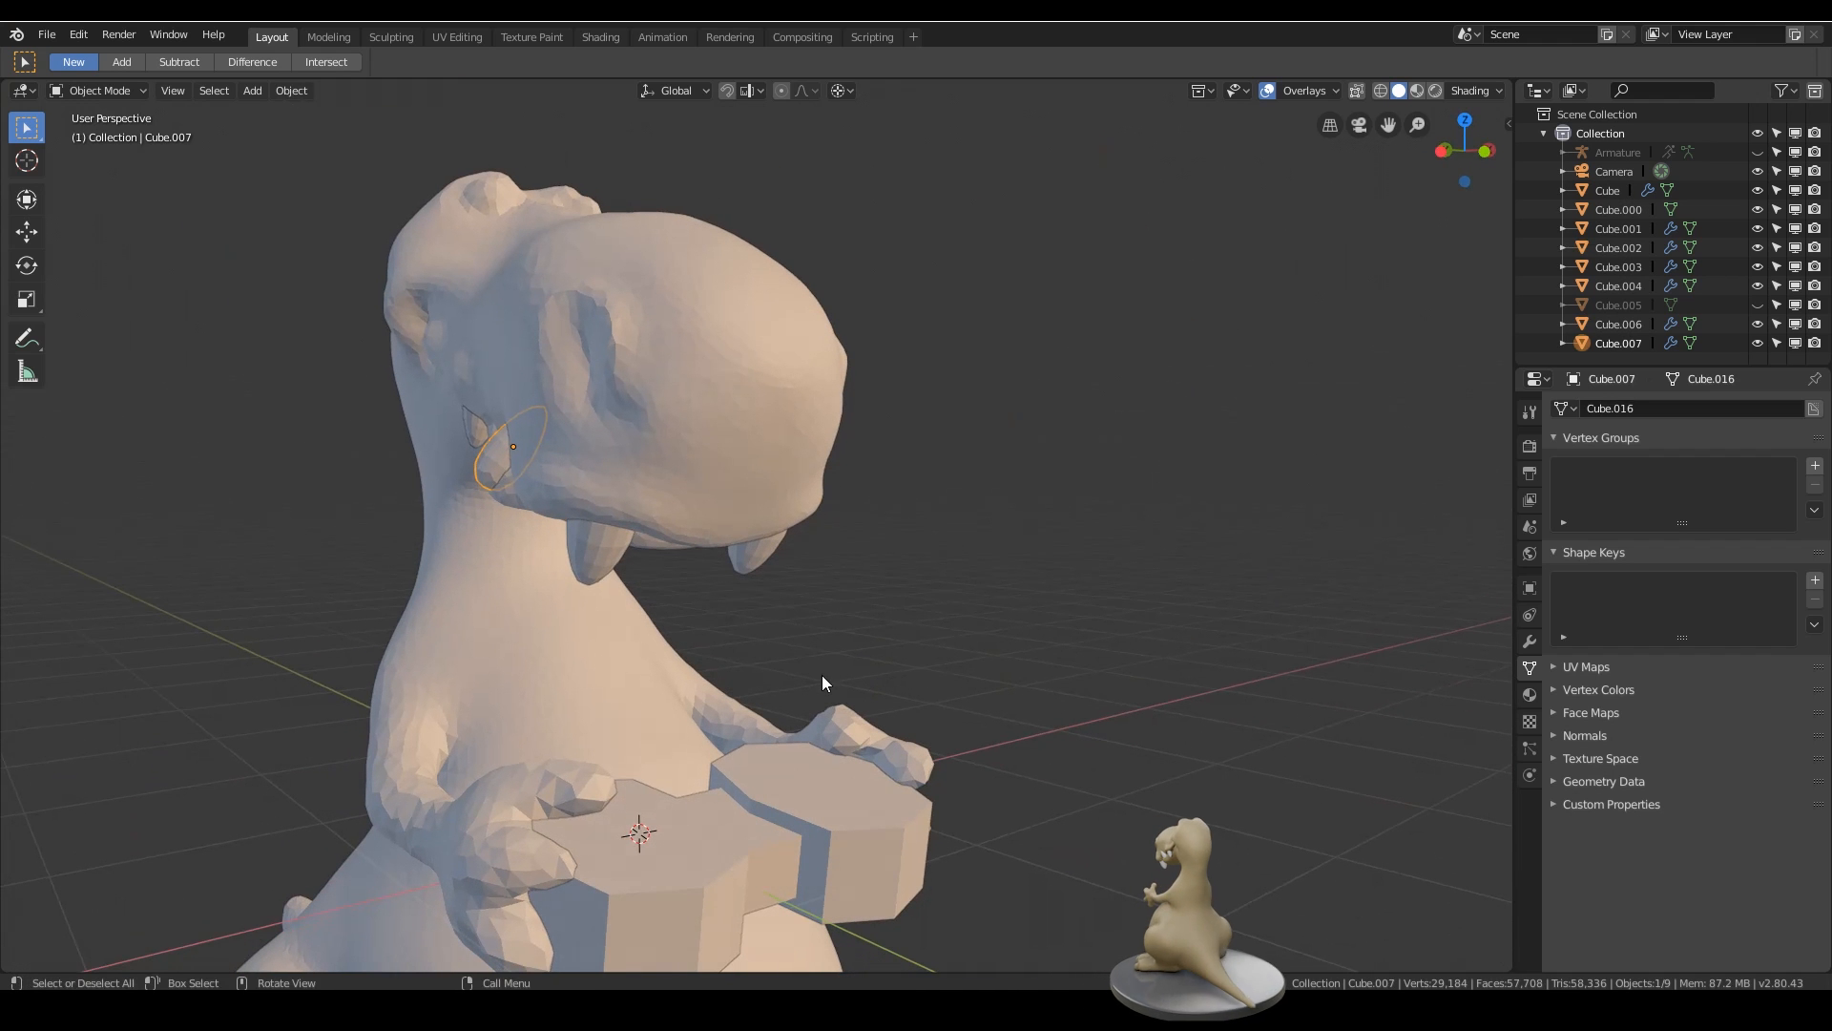
# - Try to rotate the mirrored middle tooth and scale it along X about the 3D cursor
pyautogui.click(529, 430)
pyautogui.click(507, 467)
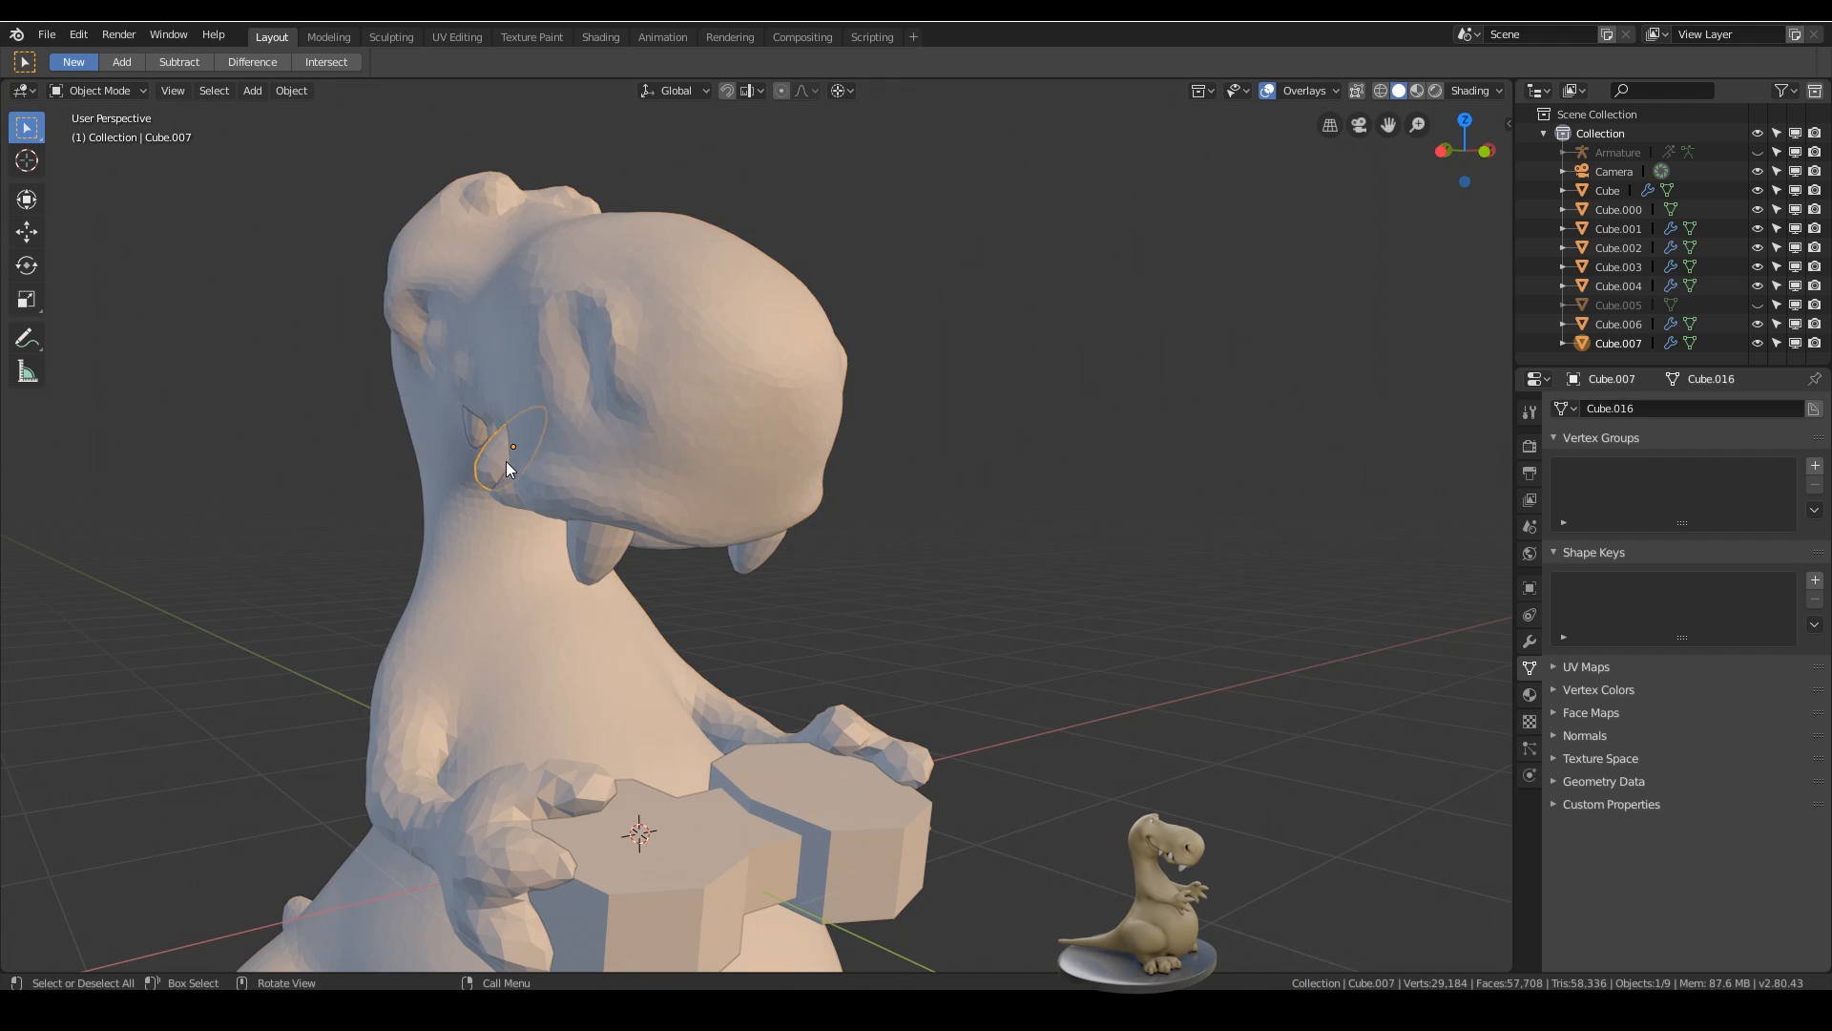
pyautogui.press('r')
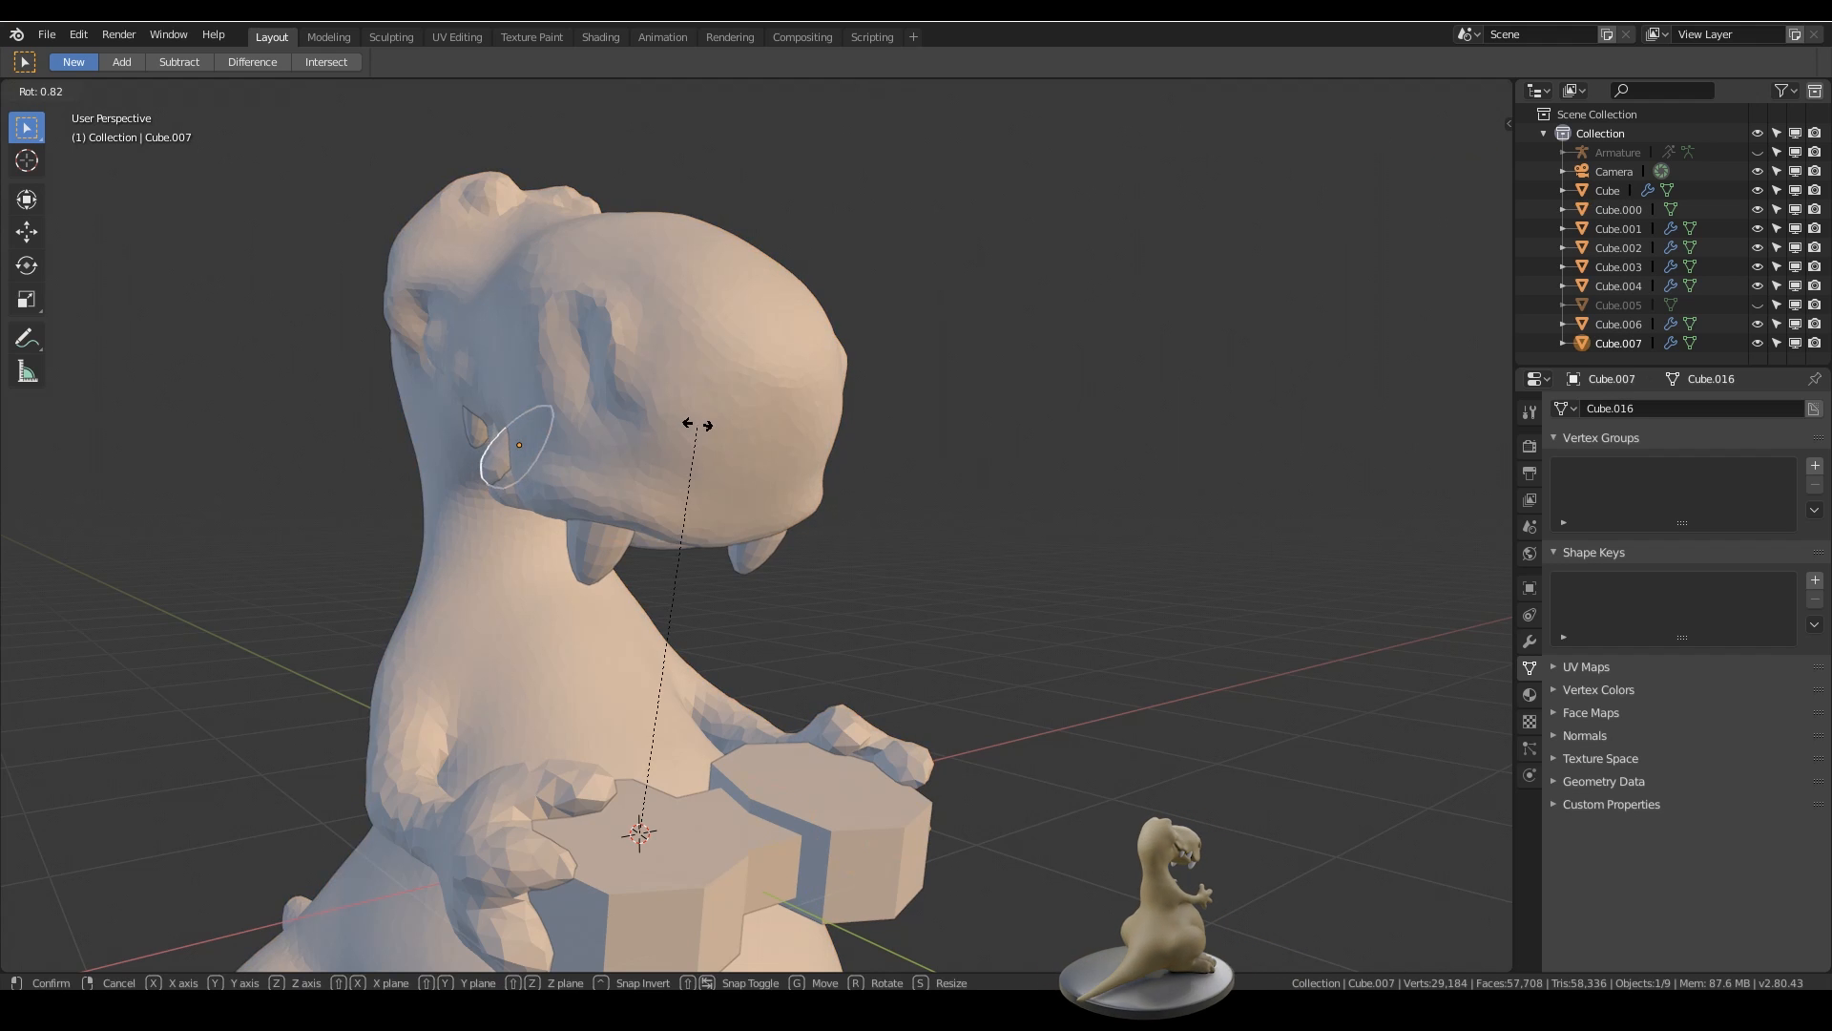
pyautogui.press('s')
pyautogui.press('x')
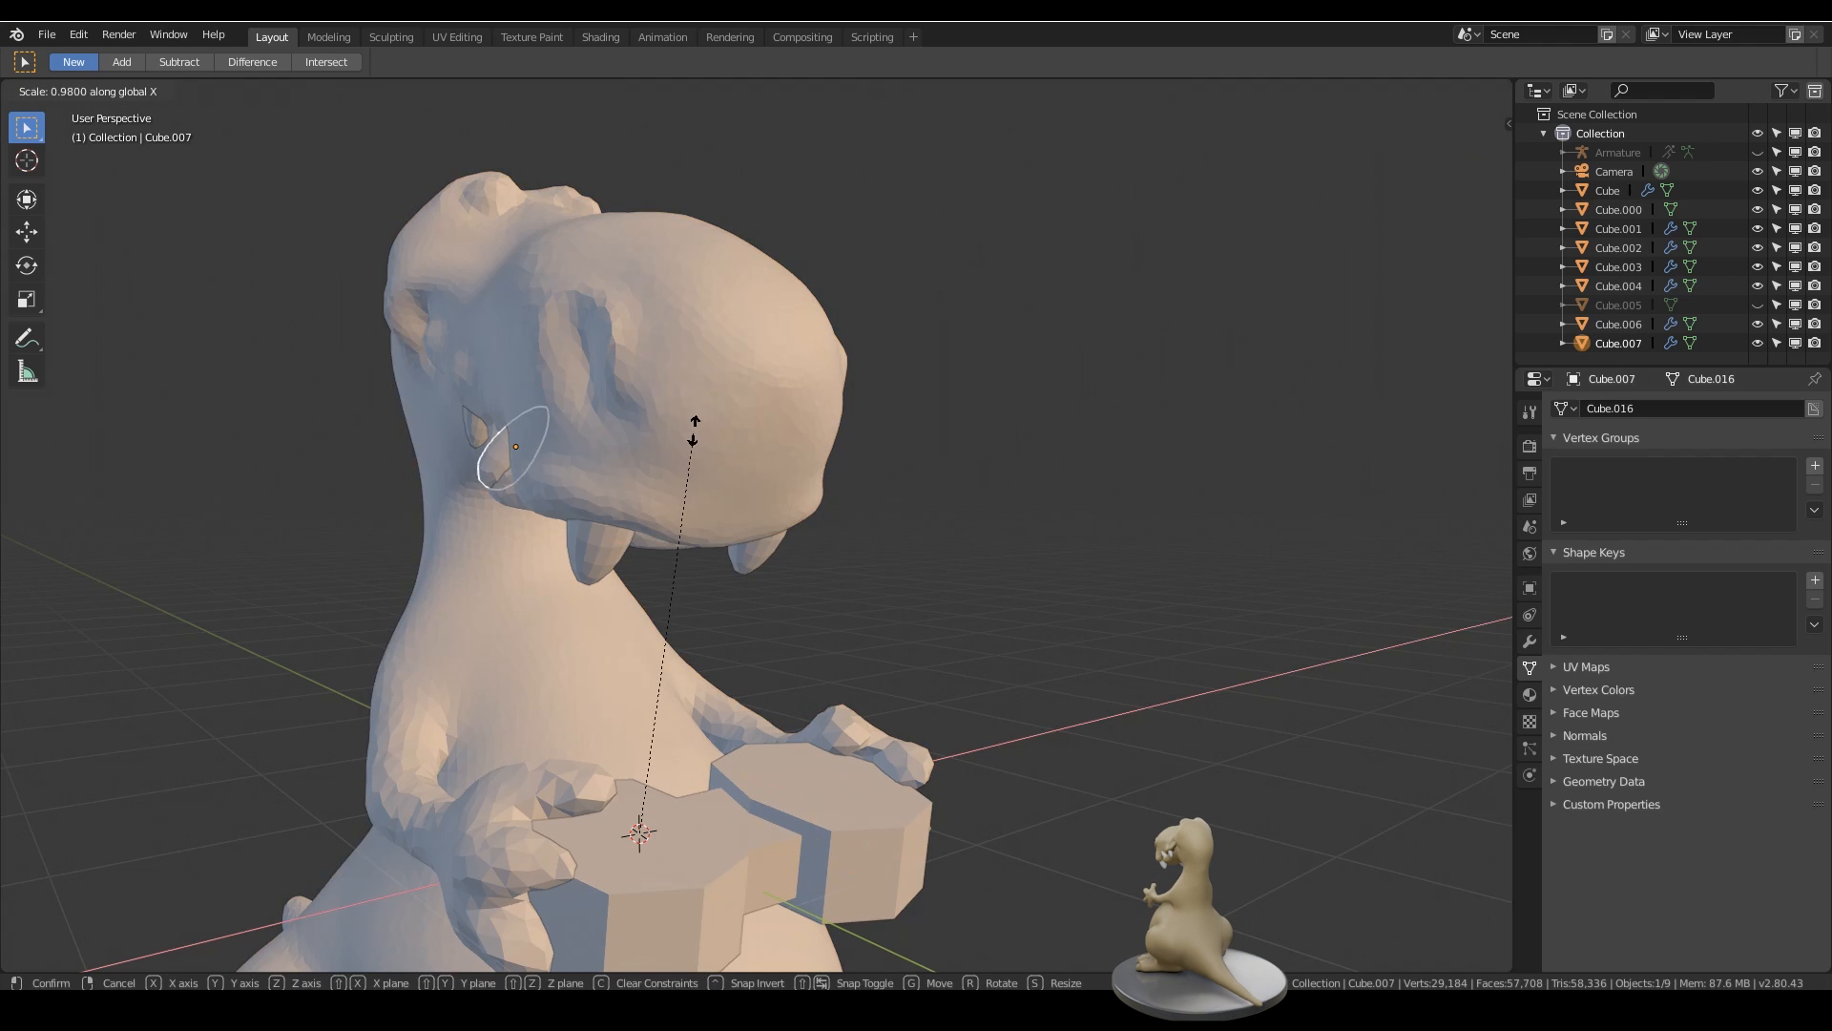
pyautogui.click(674, 423)
# - Set the pivot point to Median Point and rotate the mirrored middle tooth about the global Y axis
pyautogui.click(842, 91)
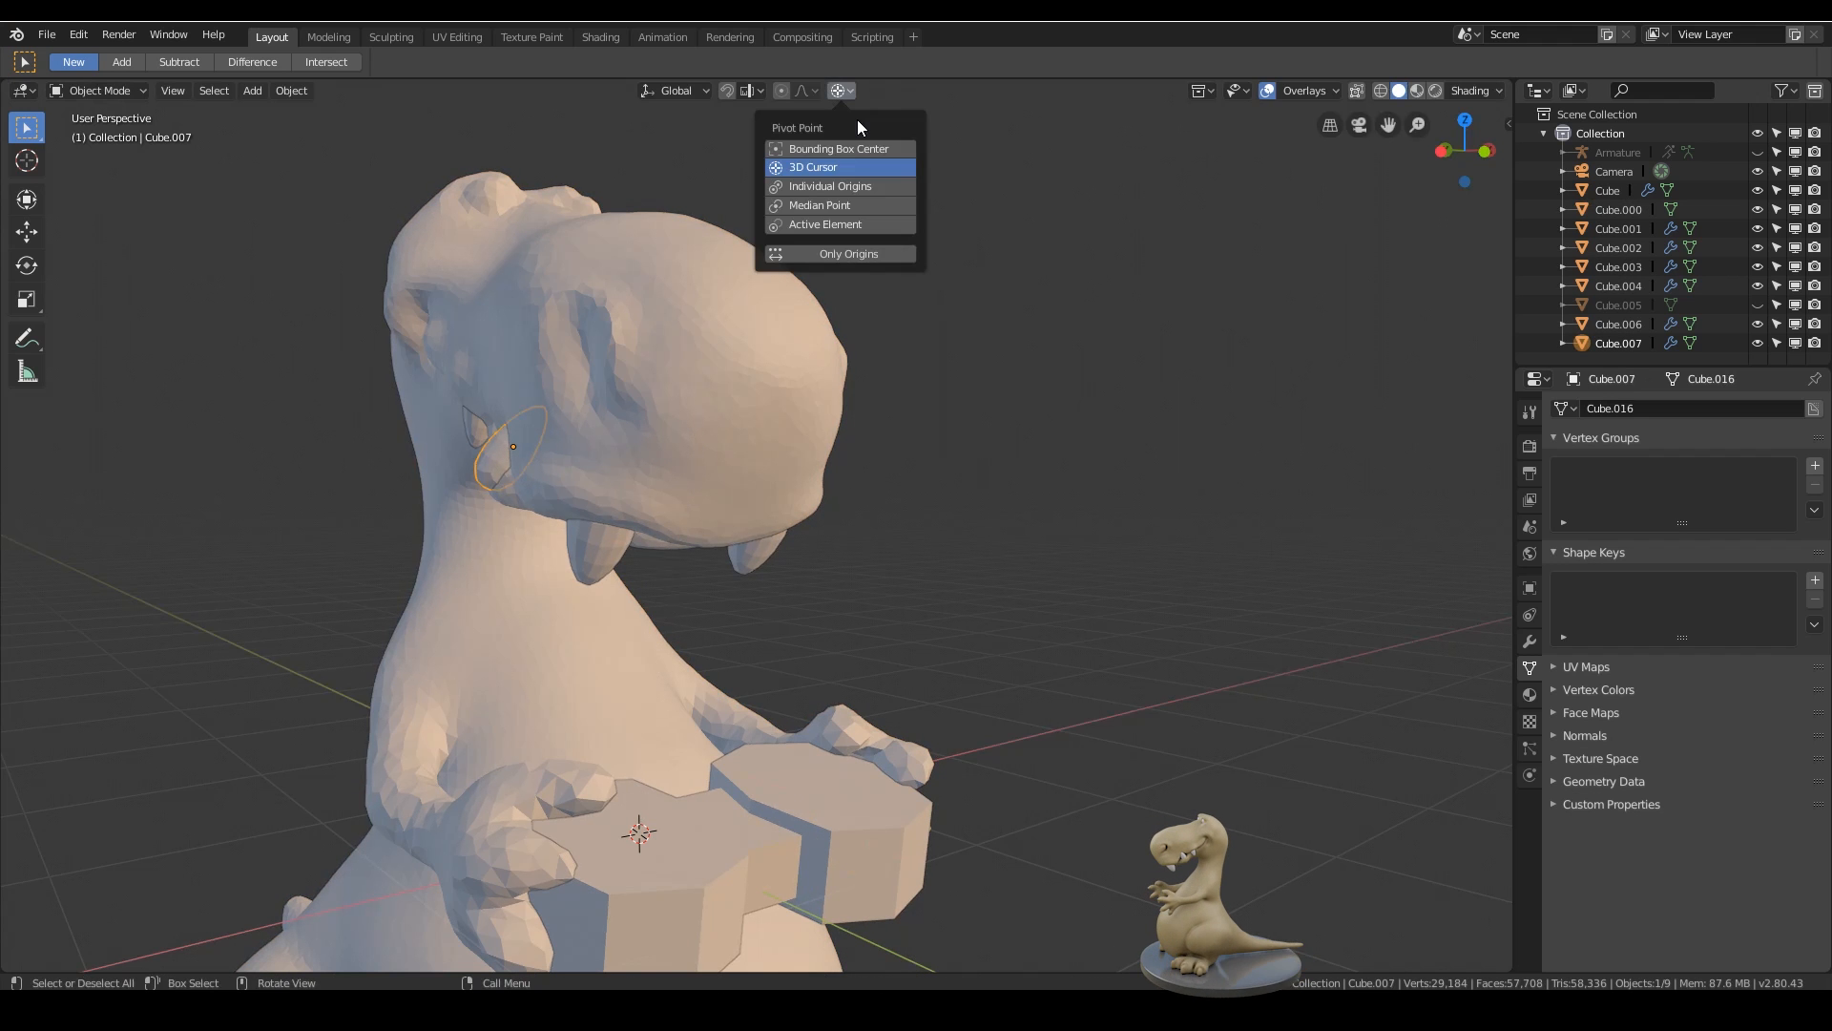
pyautogui.click(840, 206)
pyautogui.press('r')
pyautogui.press('y')
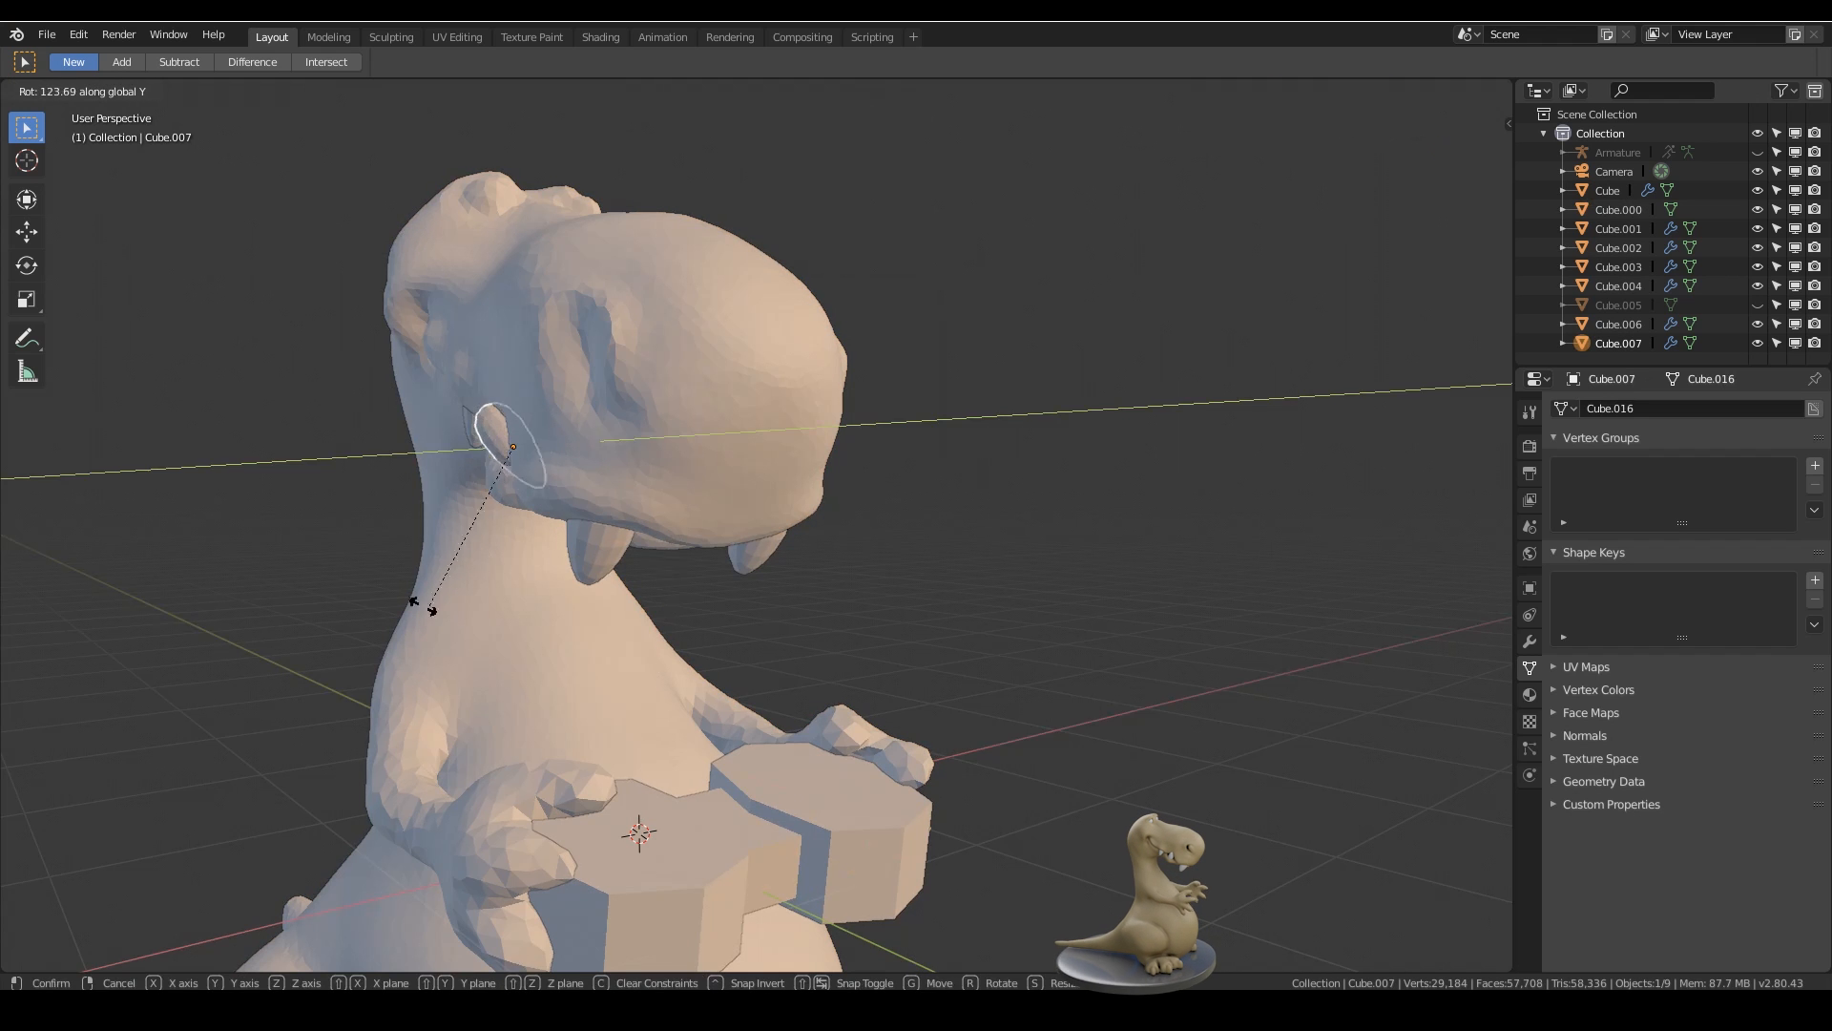
pyautogui.click(436, 448)
pyautogui.moveTo(436, 448); pyautogui.dragTo(810, 475, button='middle')
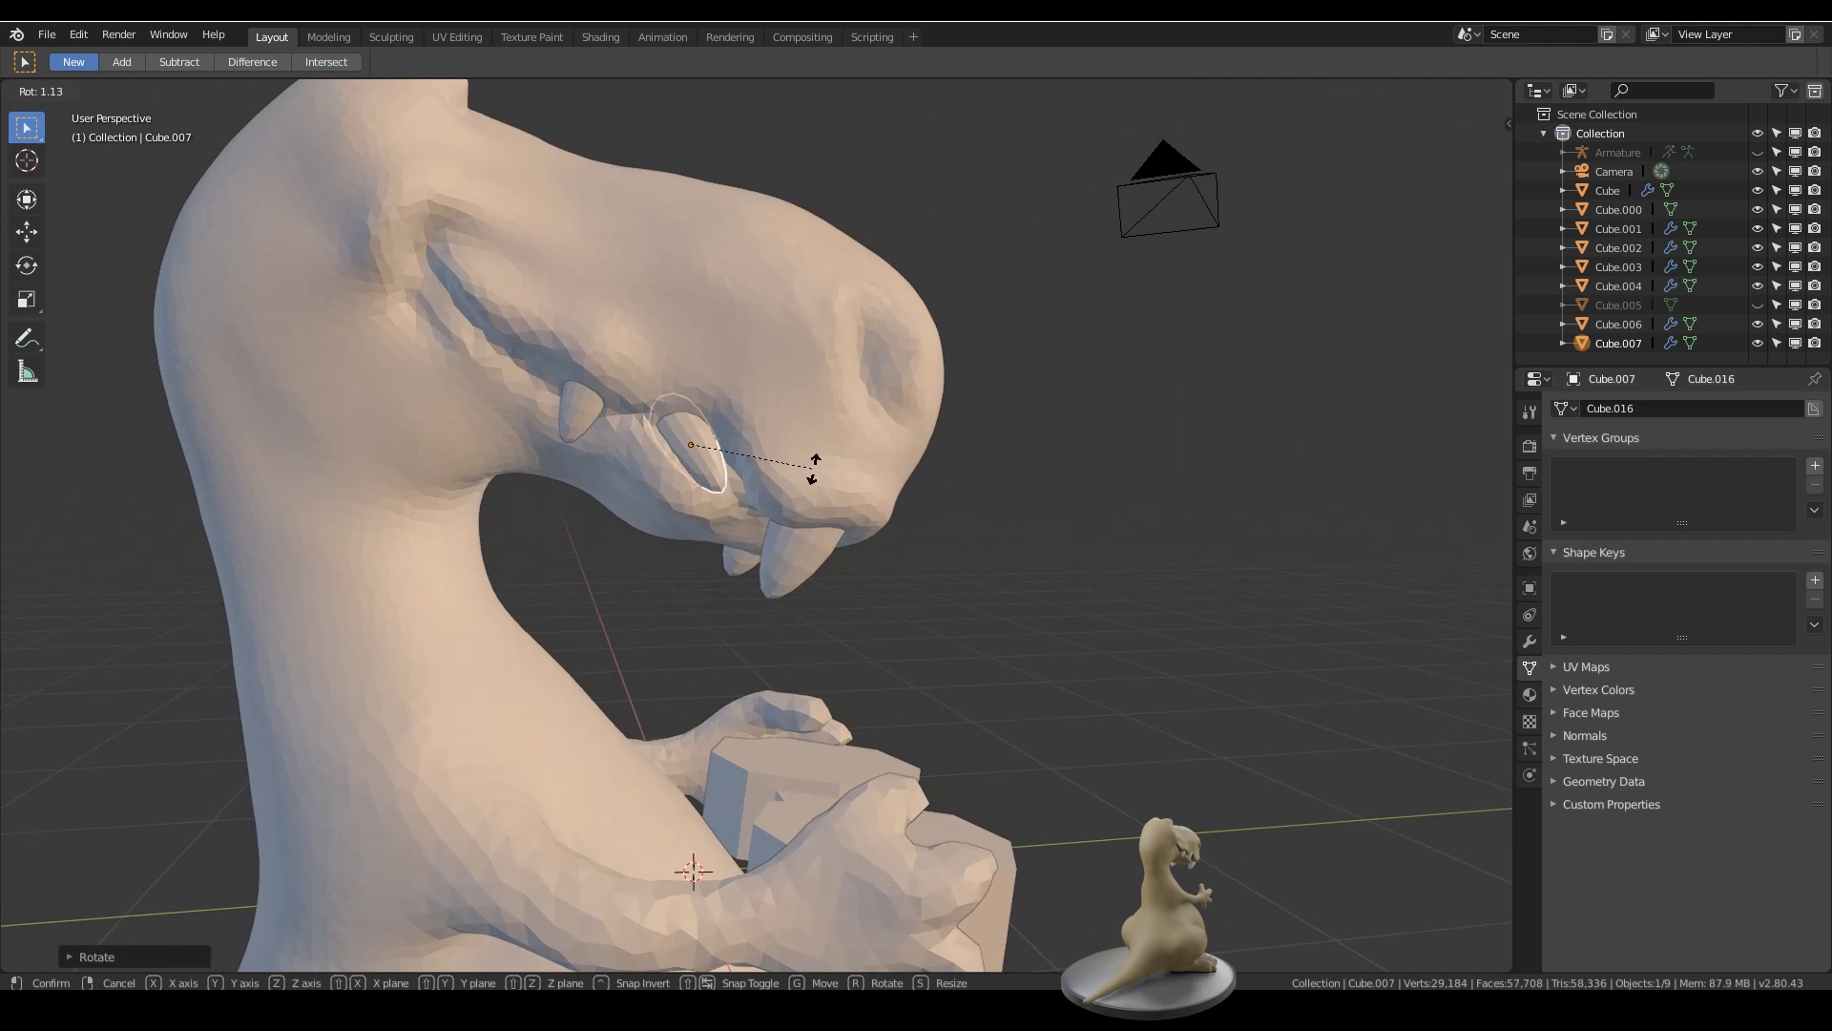
# - Readjust the mirrored middle tooth's tilt about the global Y axis, using Median Point as the pivot
pyautogui.moveTo(769, 559); pyautogui.dragTo(696, 458, button='middle')
pyautogui.click(842, 90)
pyautogui.click(840, 203)
pyautogui.press('r')
pyautogui.press('y')
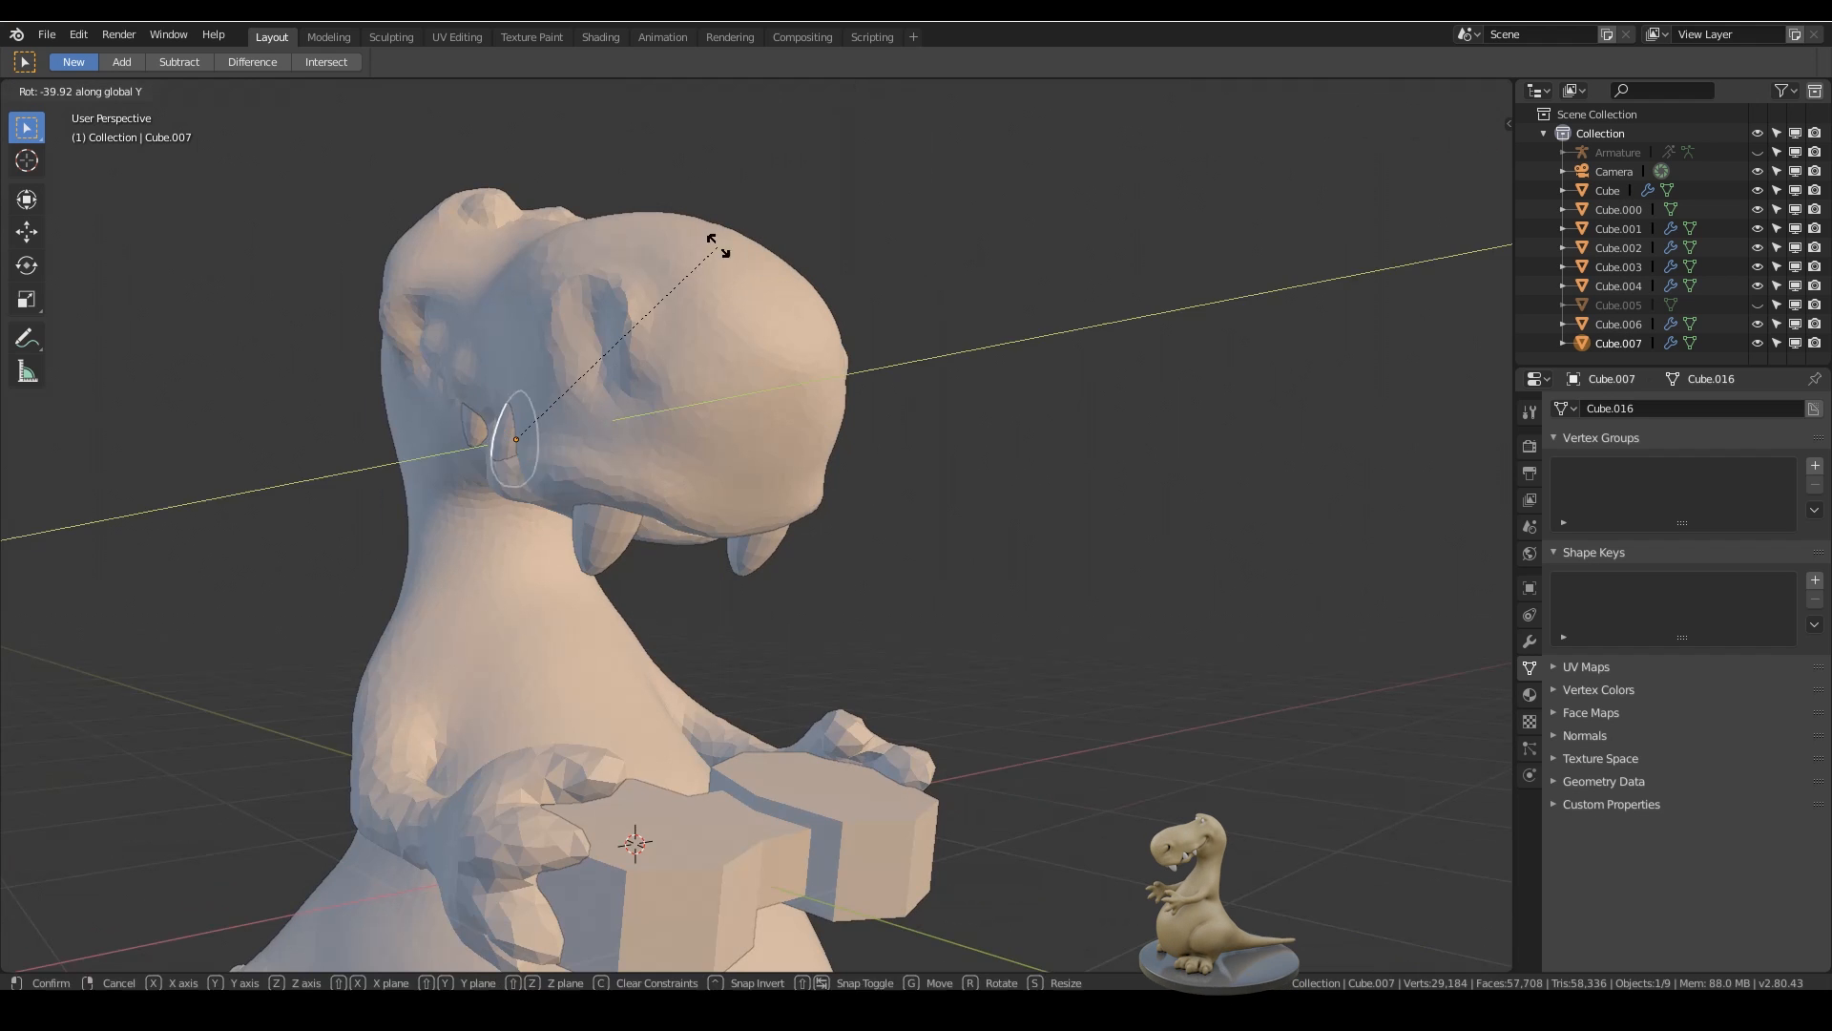
pyautogui.click(705, 367)
# - Rotate the mirrored middle tooth freely in side view to seat it in the lip, and deselect it
pyautogui.moveTo(704, 382); pyautogui.dragTo(992, 461, button='middle')
pyautogui.press('r')
pyautogui.click(832, 394)
pyautogui.scroll(-5, 992, 461)
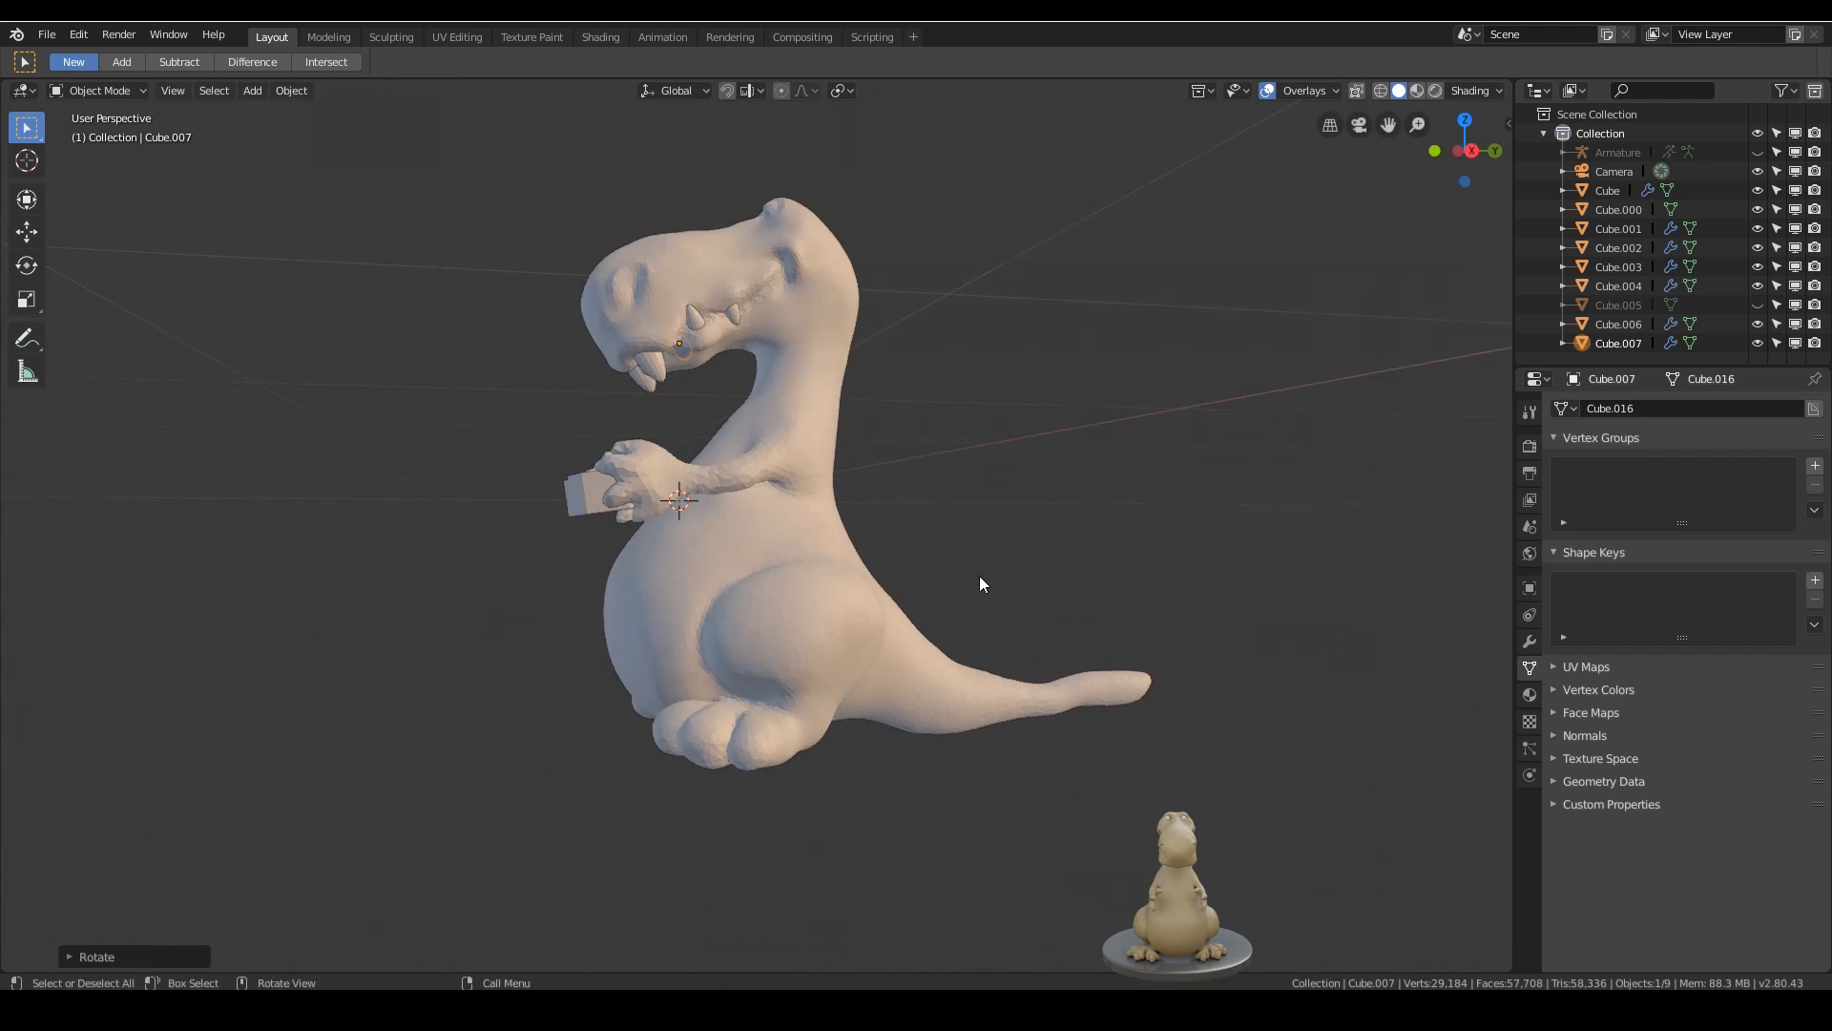
pyautogui.click(980, 576)
pyautogui.moveTo(980, 576); pyautogui.dragTo(1083, 561, button='middle')
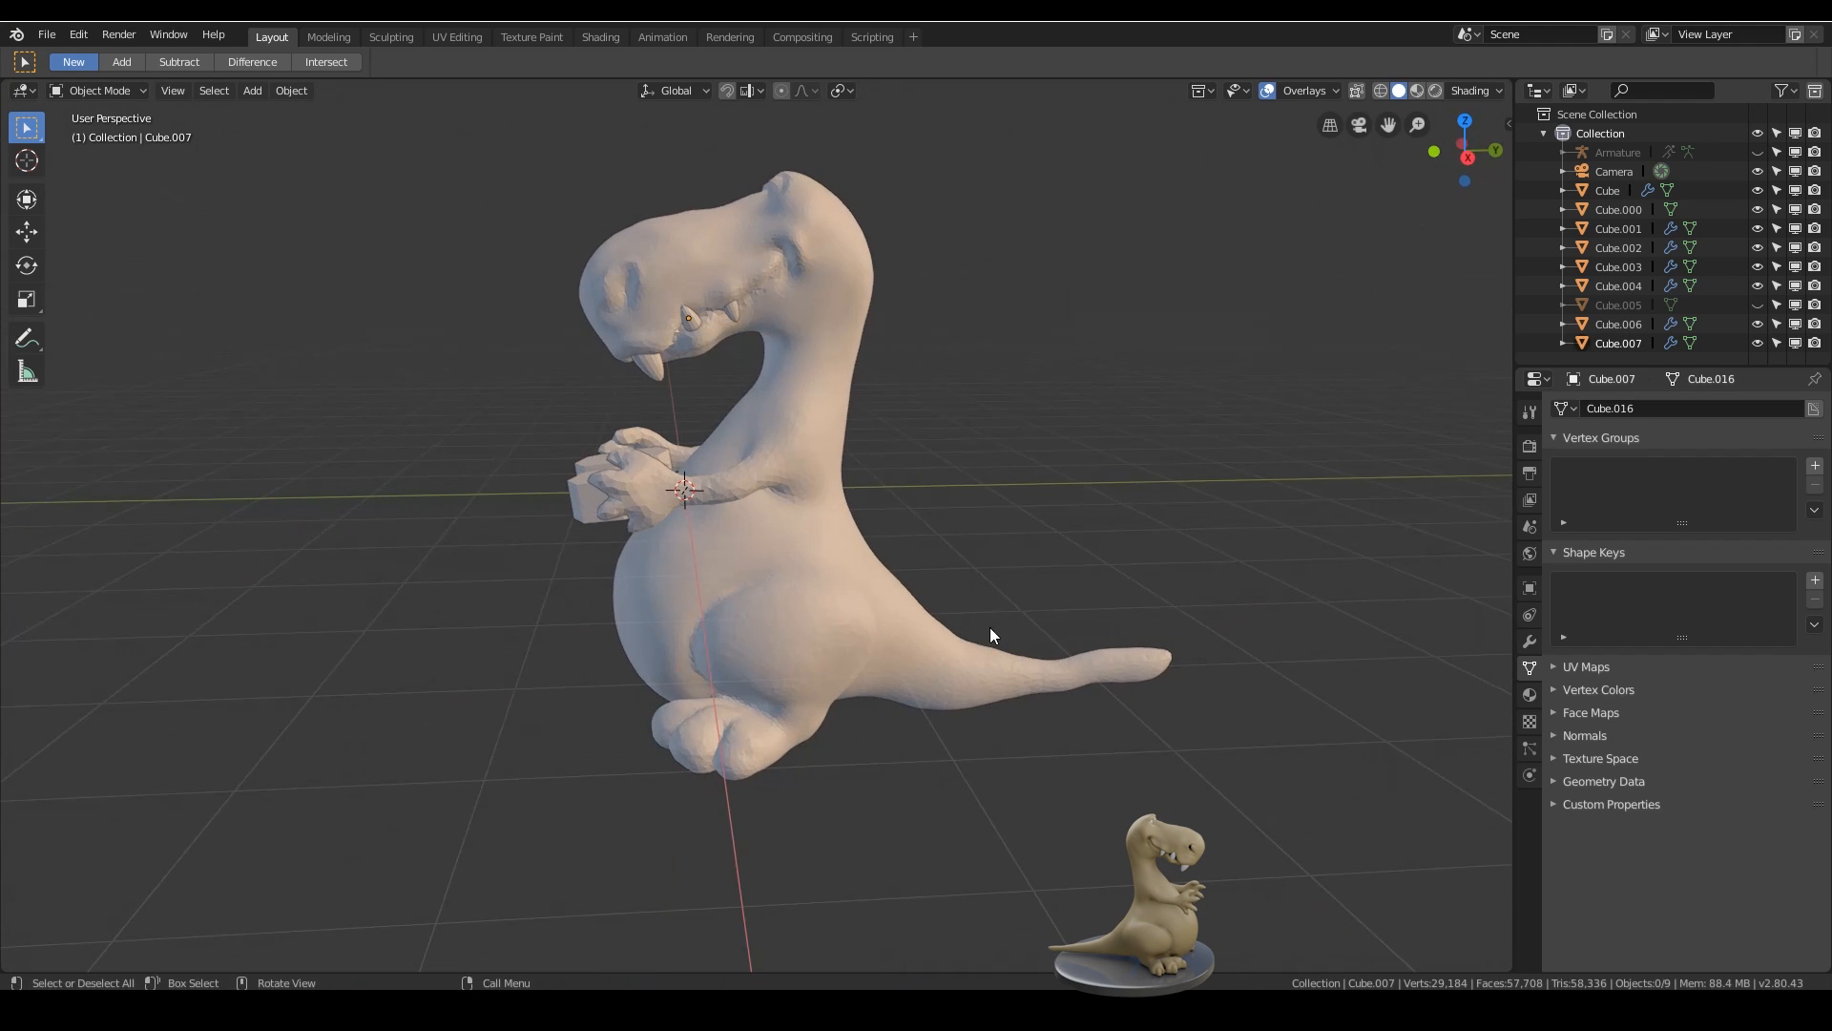
pyautogui.moveTo(989, 627); pyautogui.dragTo(1054, 423, button='middle')
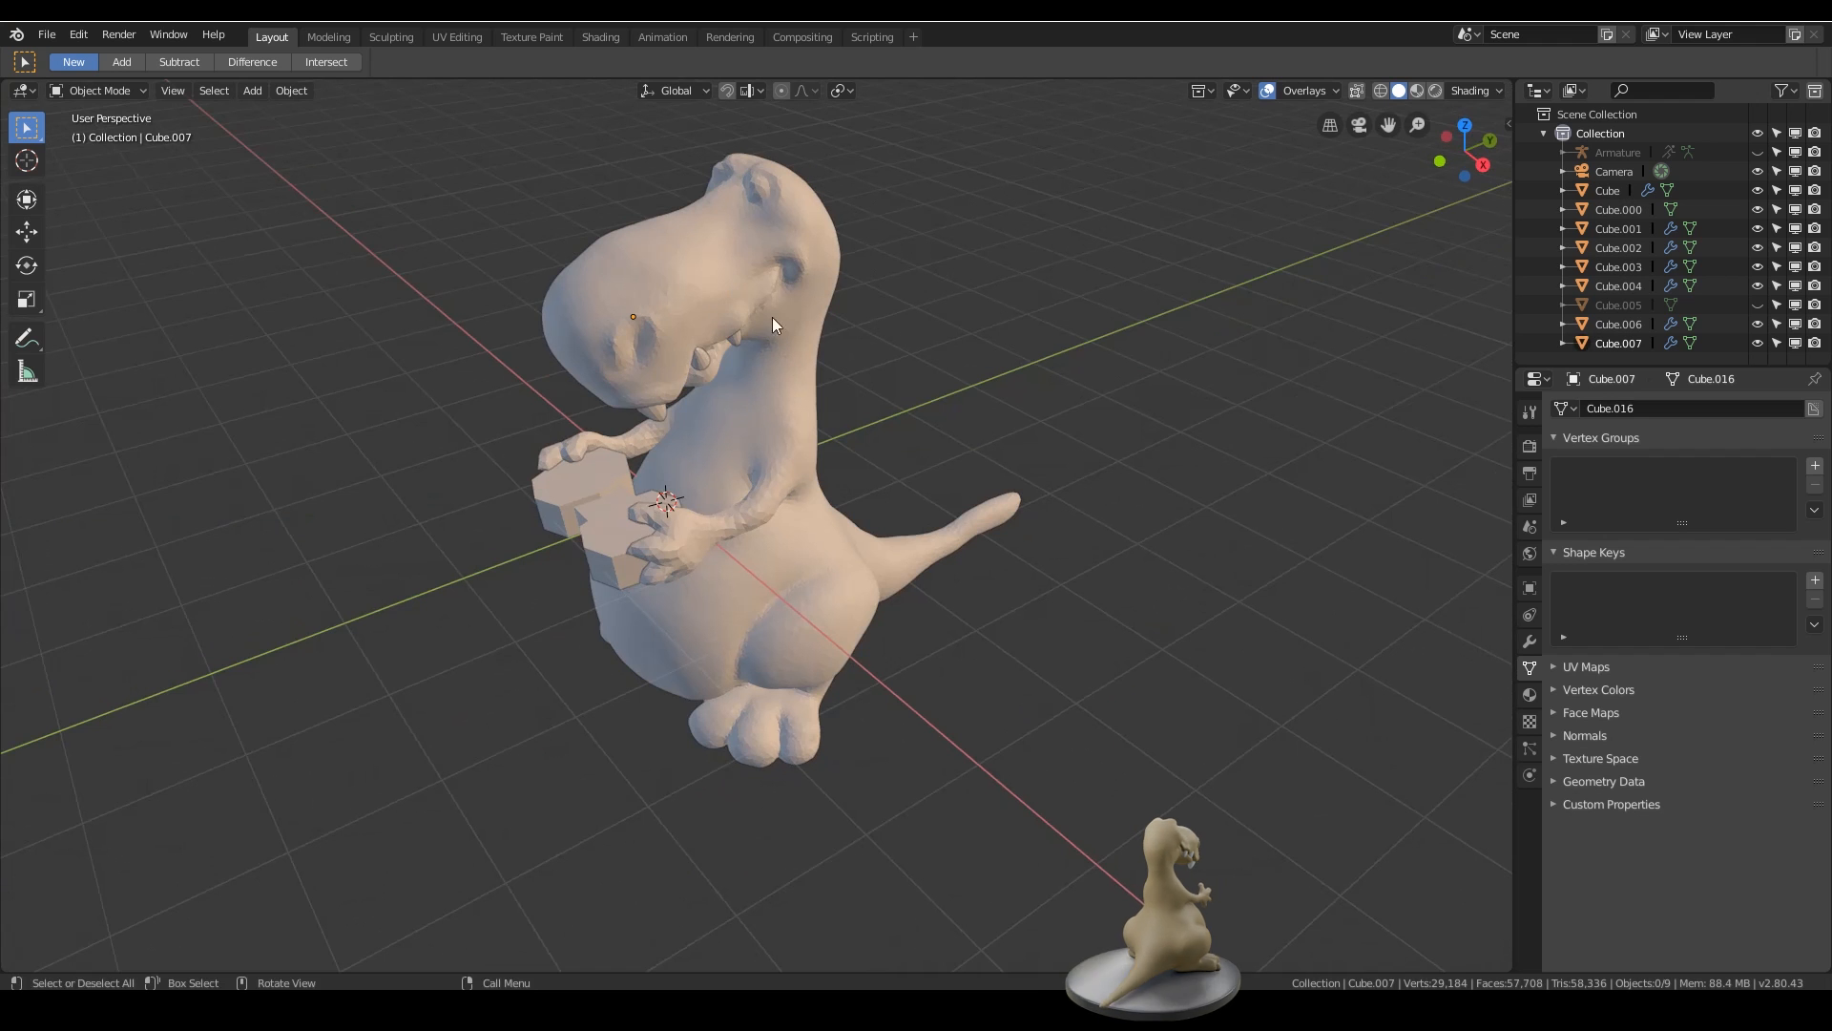
# - Examine the whole dinosaur from the front, sides and above, checking the head, teeth, hands, feet and overall proportions
pyautogui.moveTo(847, 712); pyautogui.dragTo(697, 753, button='middle')
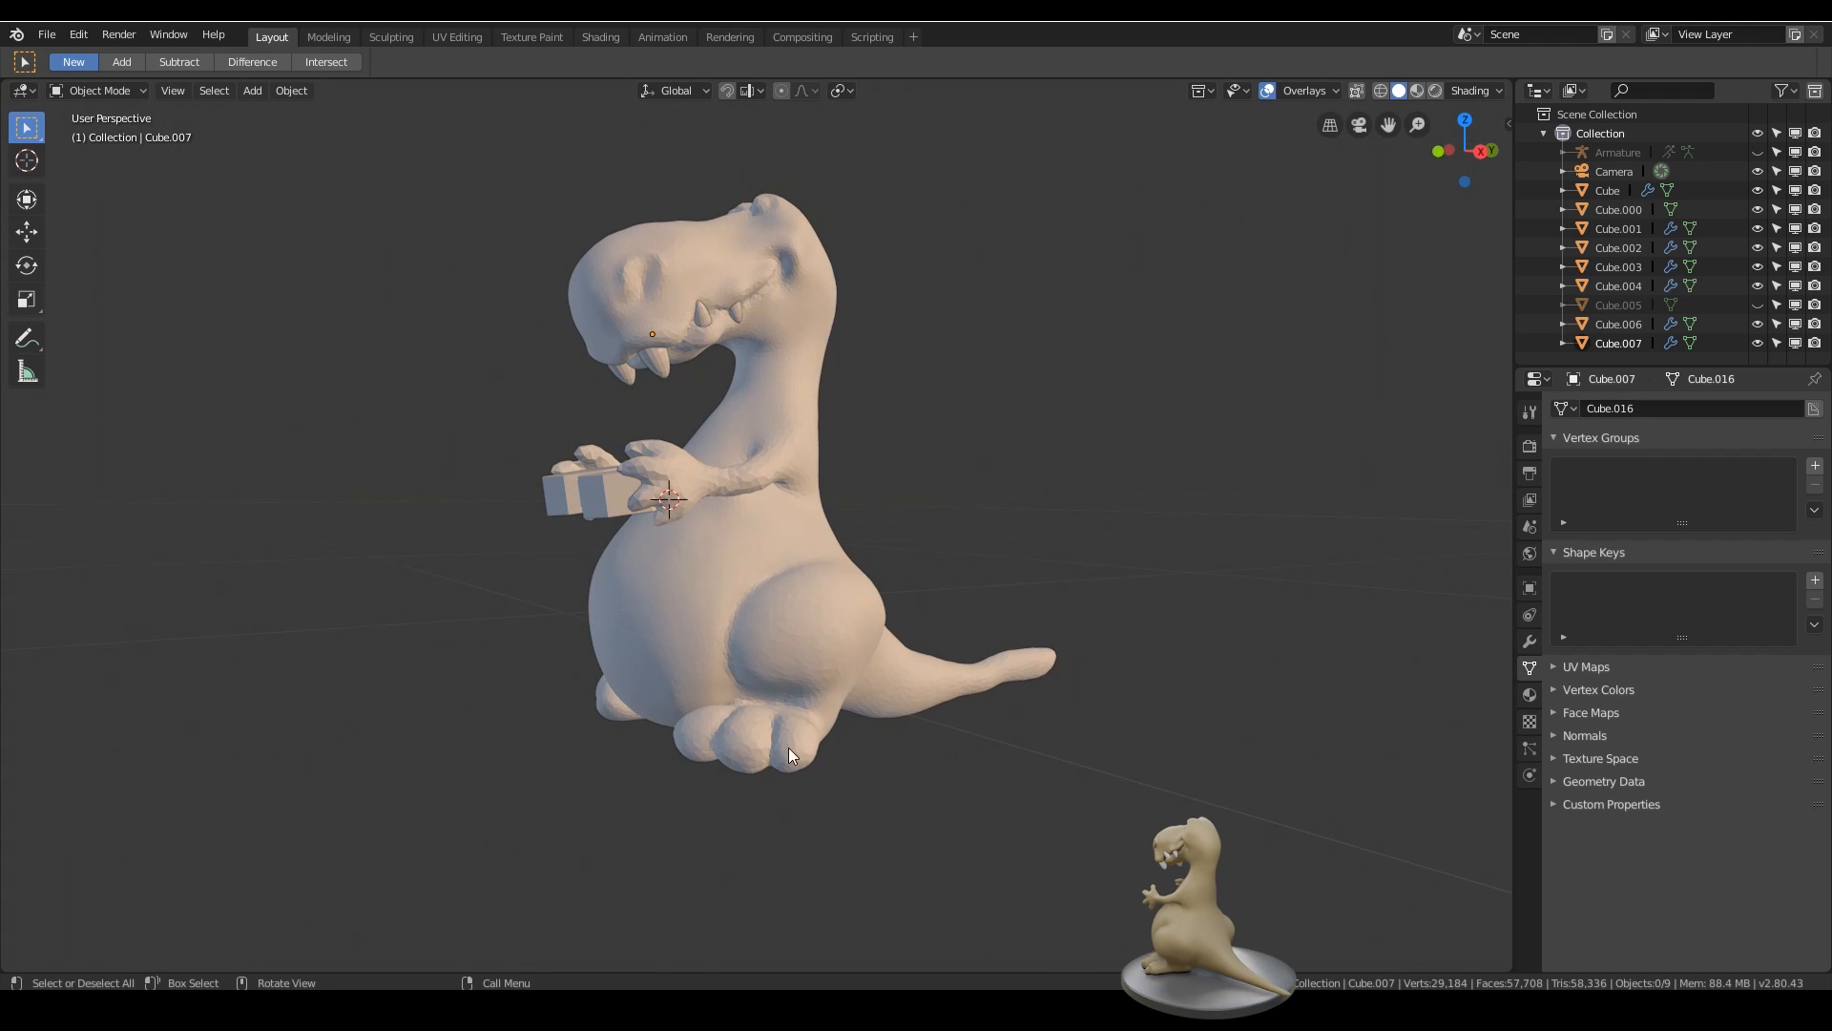
pyautogui.moveTo(845, 725); pyautogui.dragTo(1004, 567, button='middle')
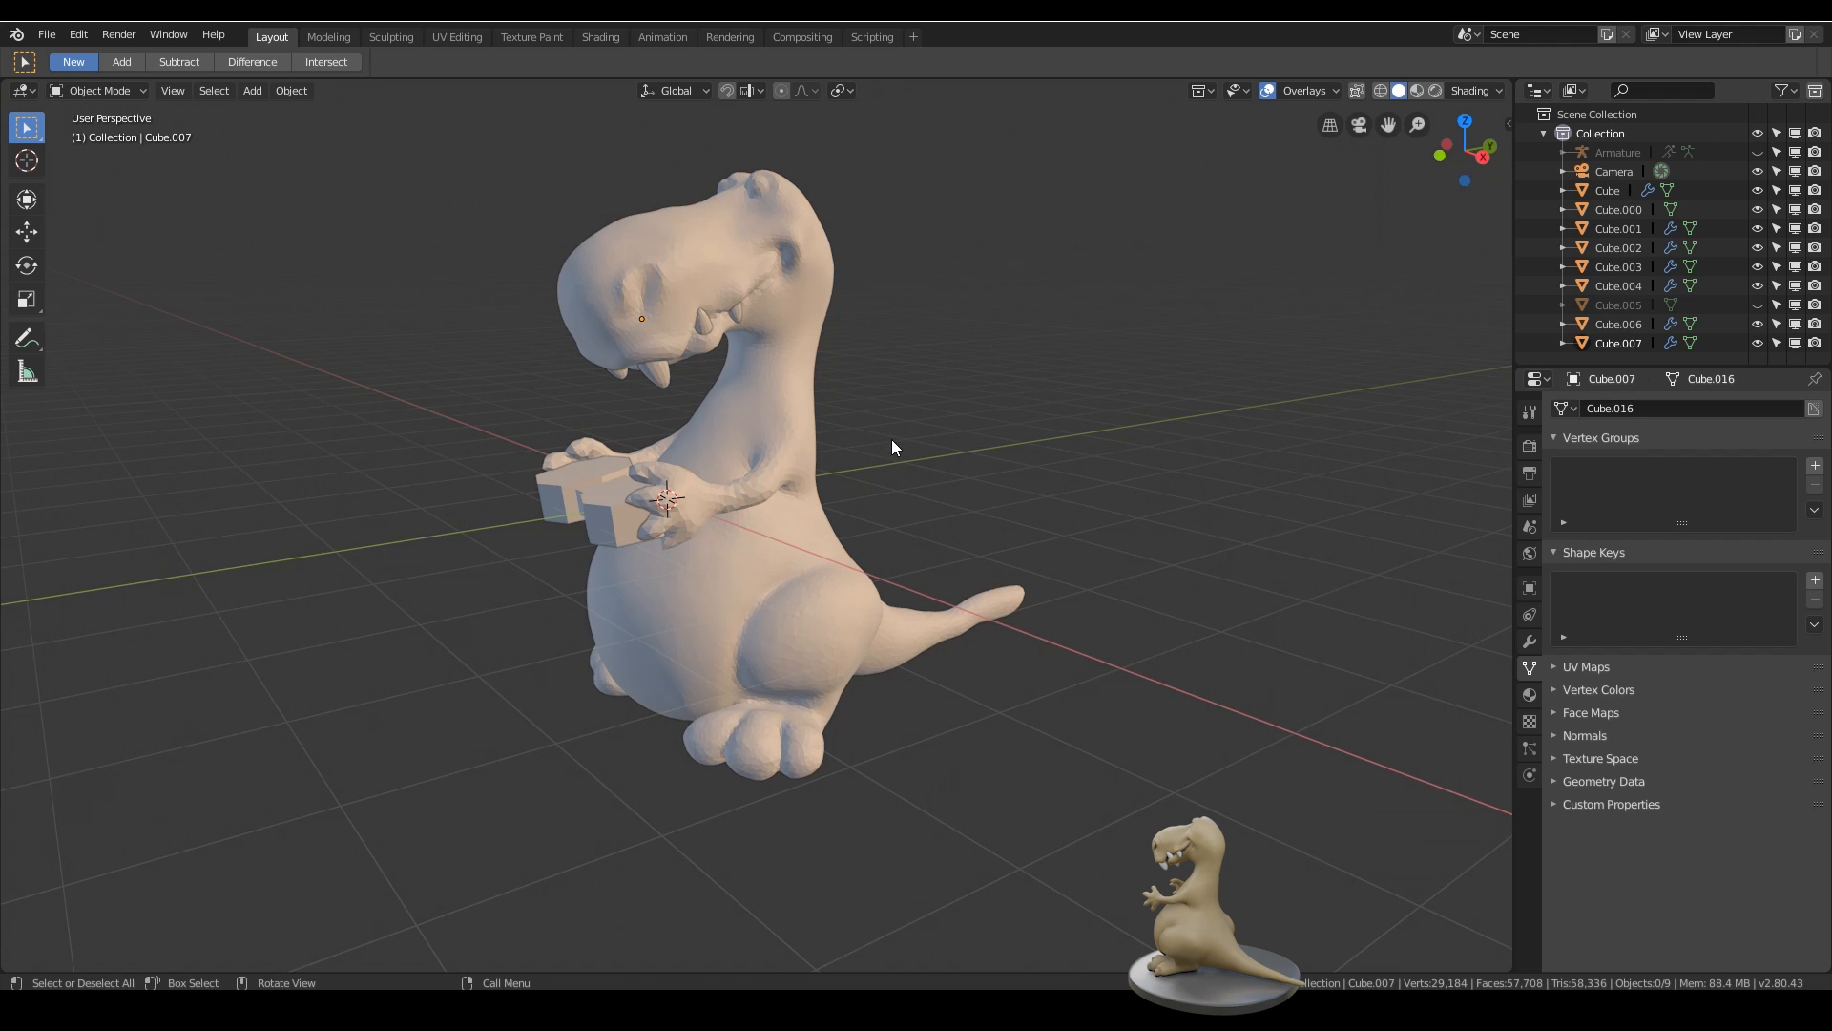
pyautogui.moveTo(813, 319); pyautogui.dragTo(735, 382, button='middle')
pyautogui.moveTo(907, 556); pyautogui.dragTo(846, 576, button='middle')
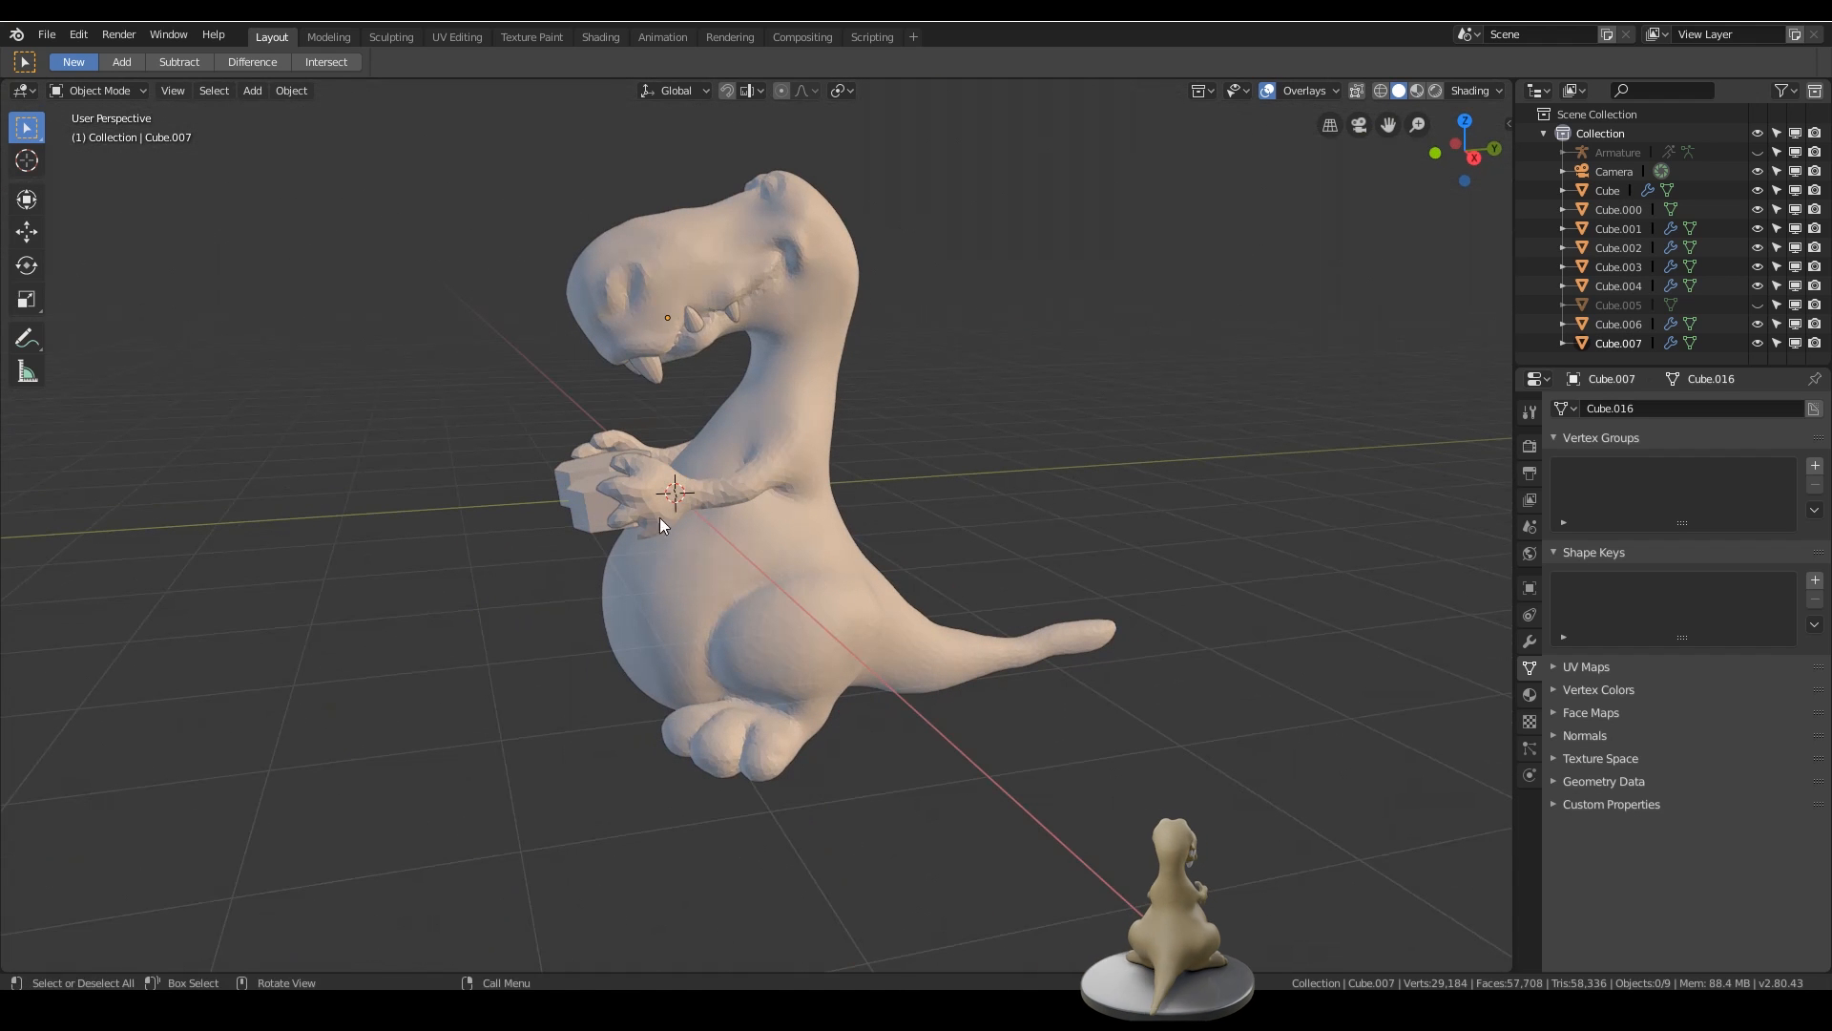
pyautogui.moveTo(661, 518); pyautogui.dragTo(850, 495, button='middle')
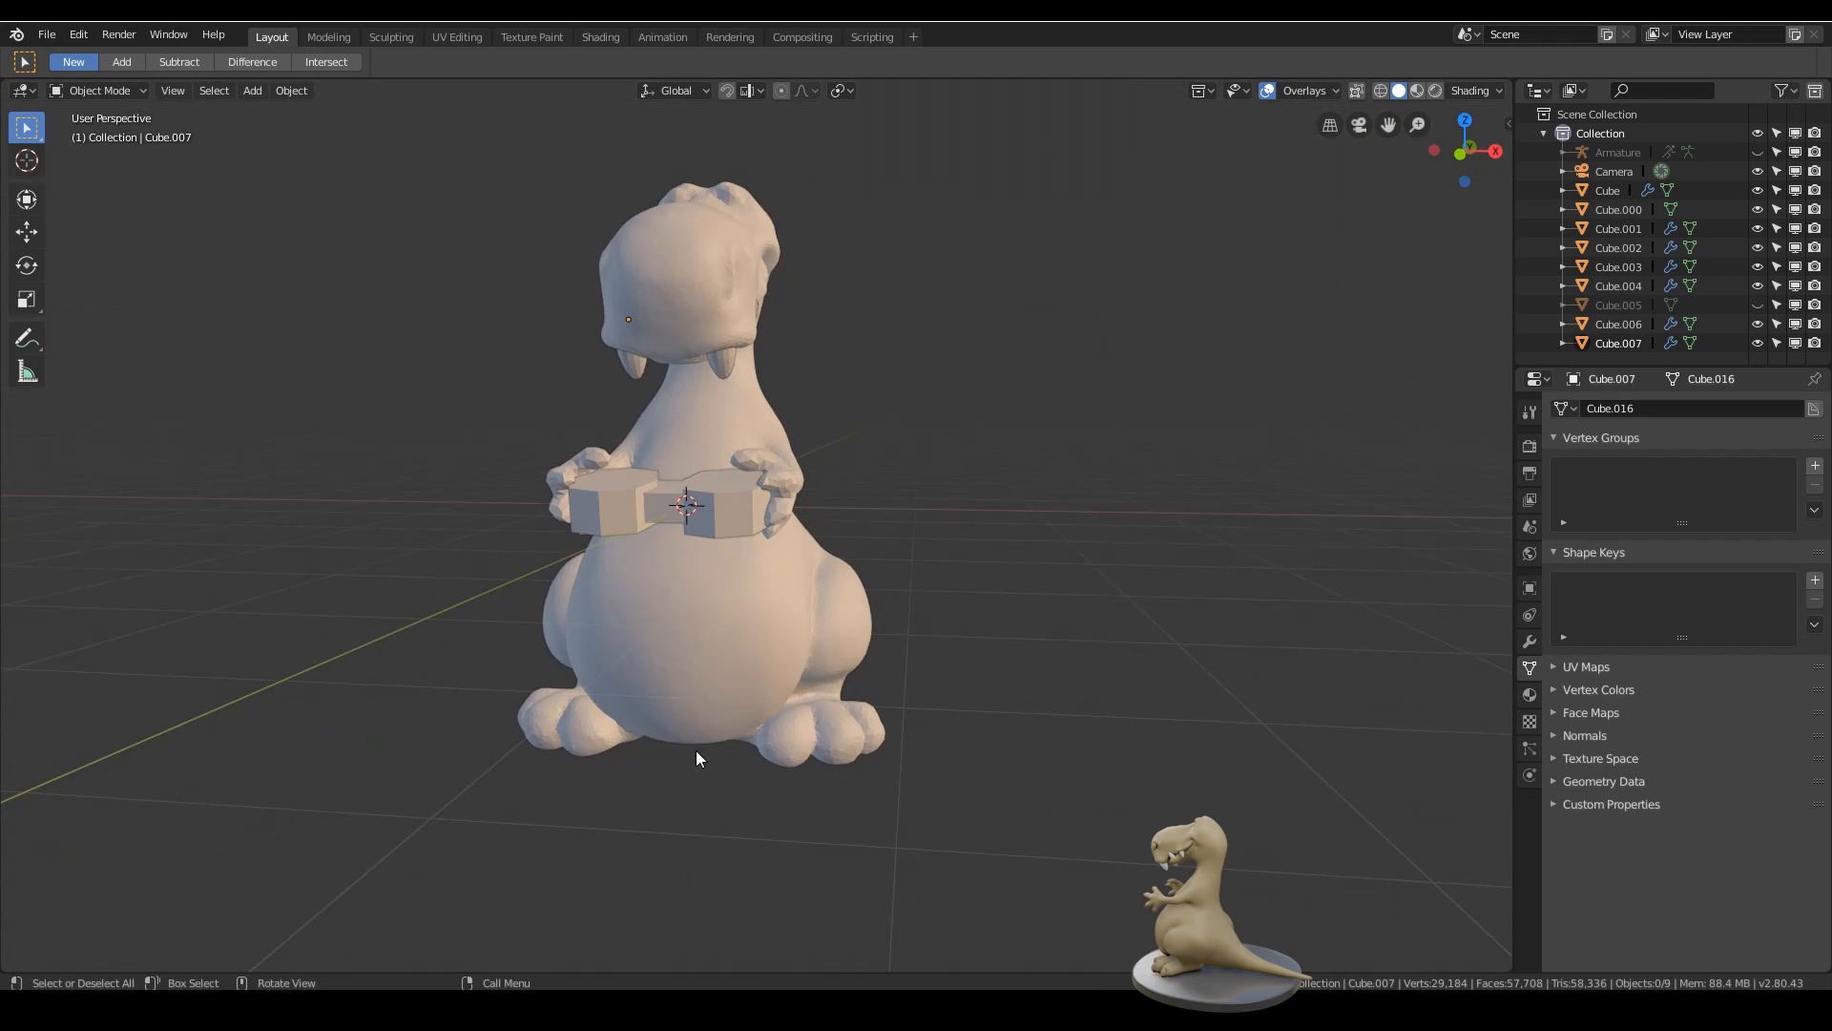
pyautogui.moveTo(746, 884); pyautogui.dragTo(816, 536, button='middle')
pyautogui.moveTo(1054, 601); pyautogui.dragTo(1147, 571, button='middle')
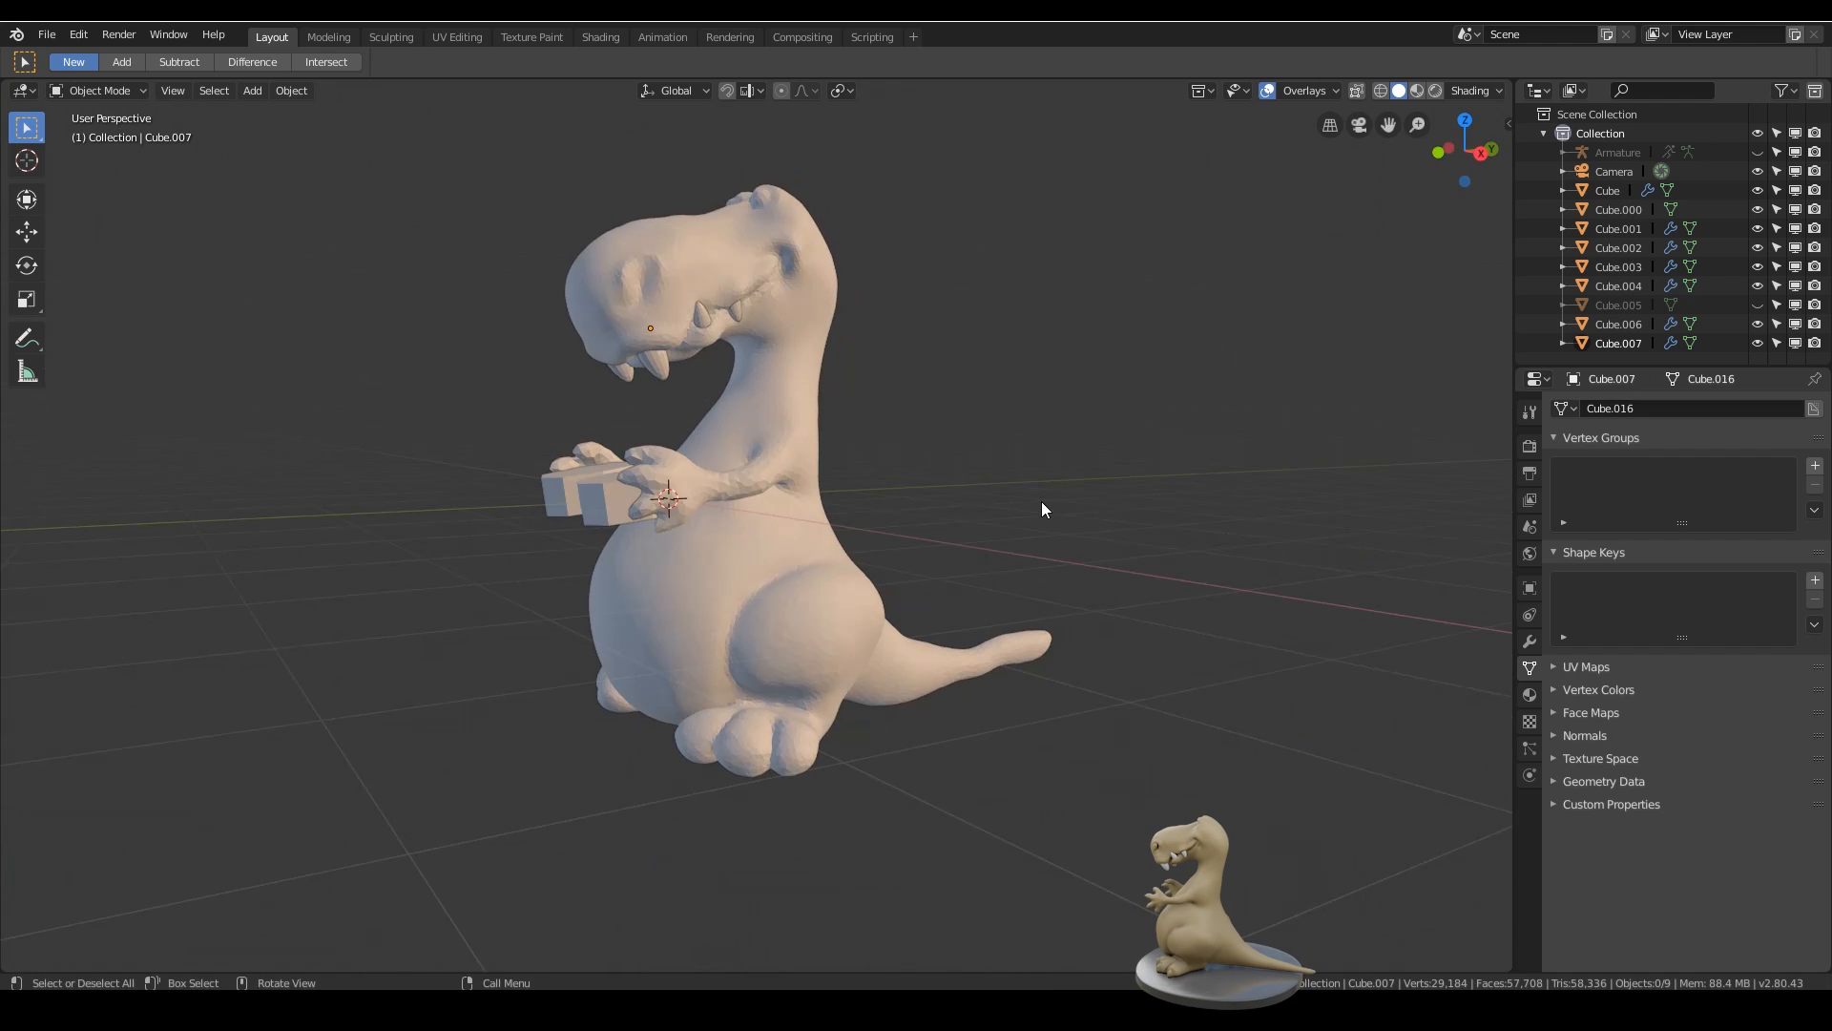
pyautogui.moveTo(963, 490); pyautogui.dragTo(885, 504, button='middle')
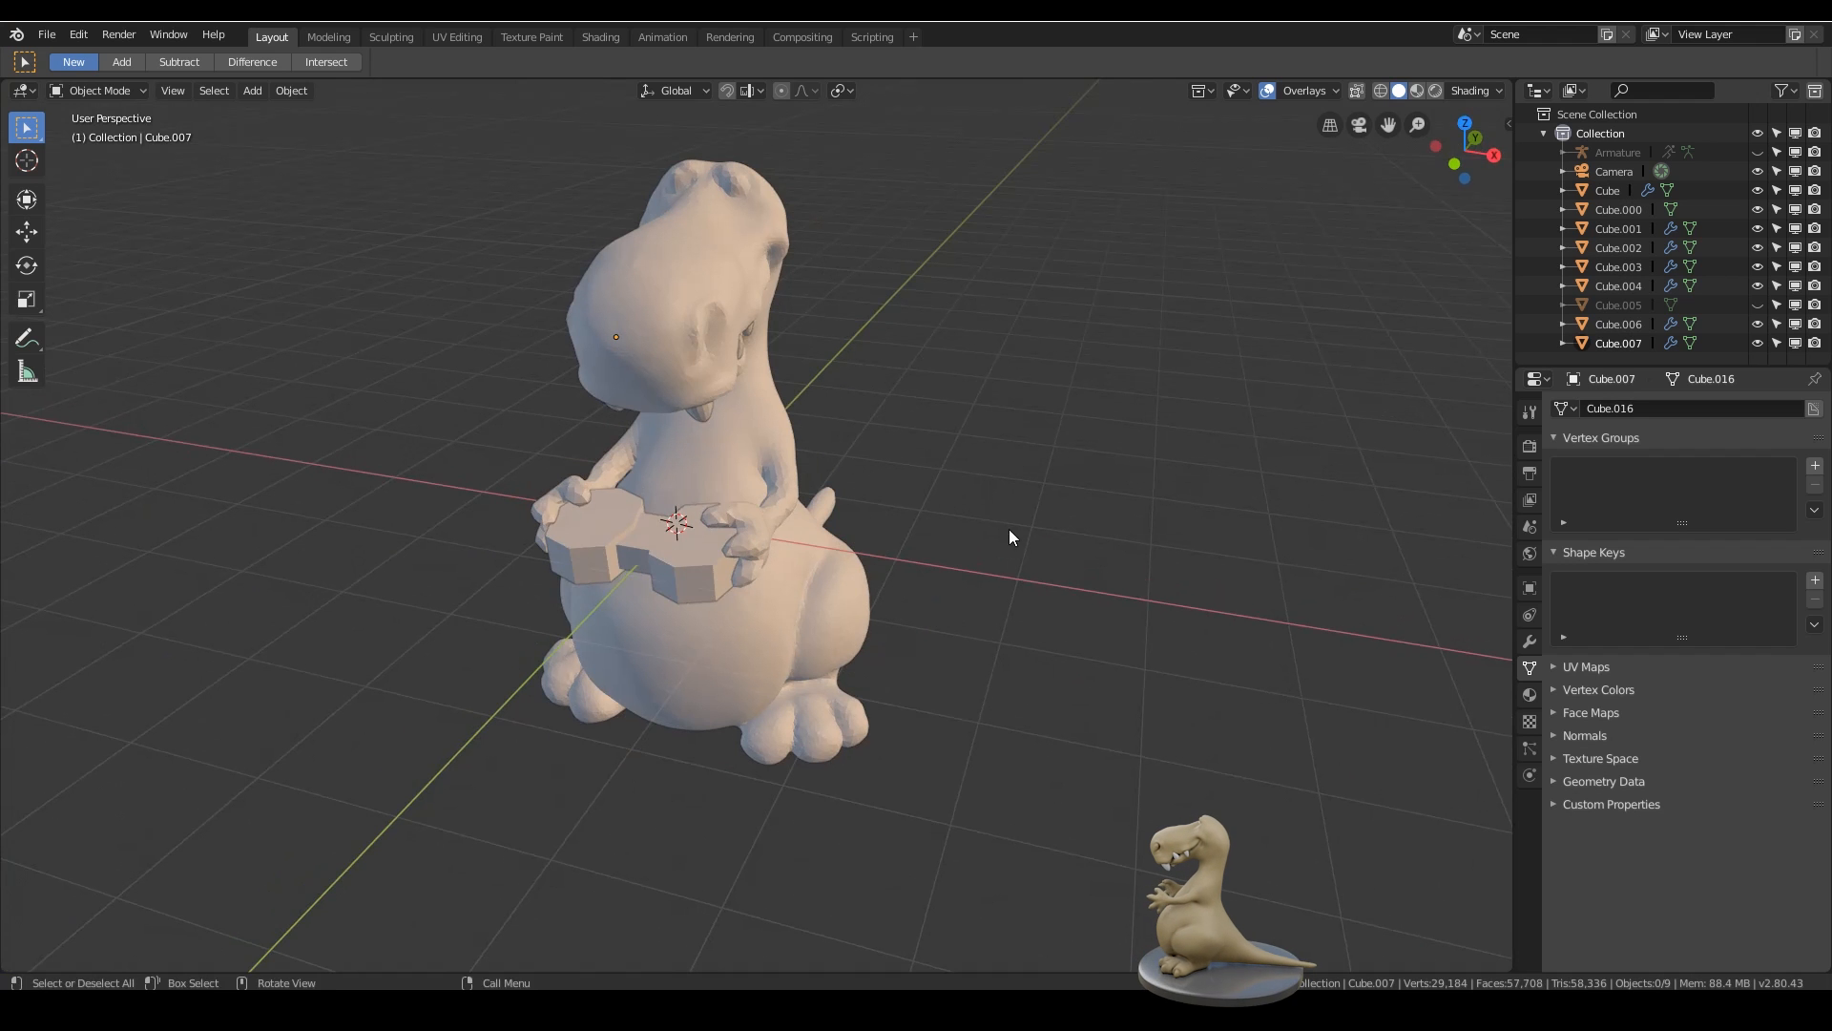
pyautogui.moveTo(1069, 544); pyautogui.dragTo(1016, 513, button='middle')
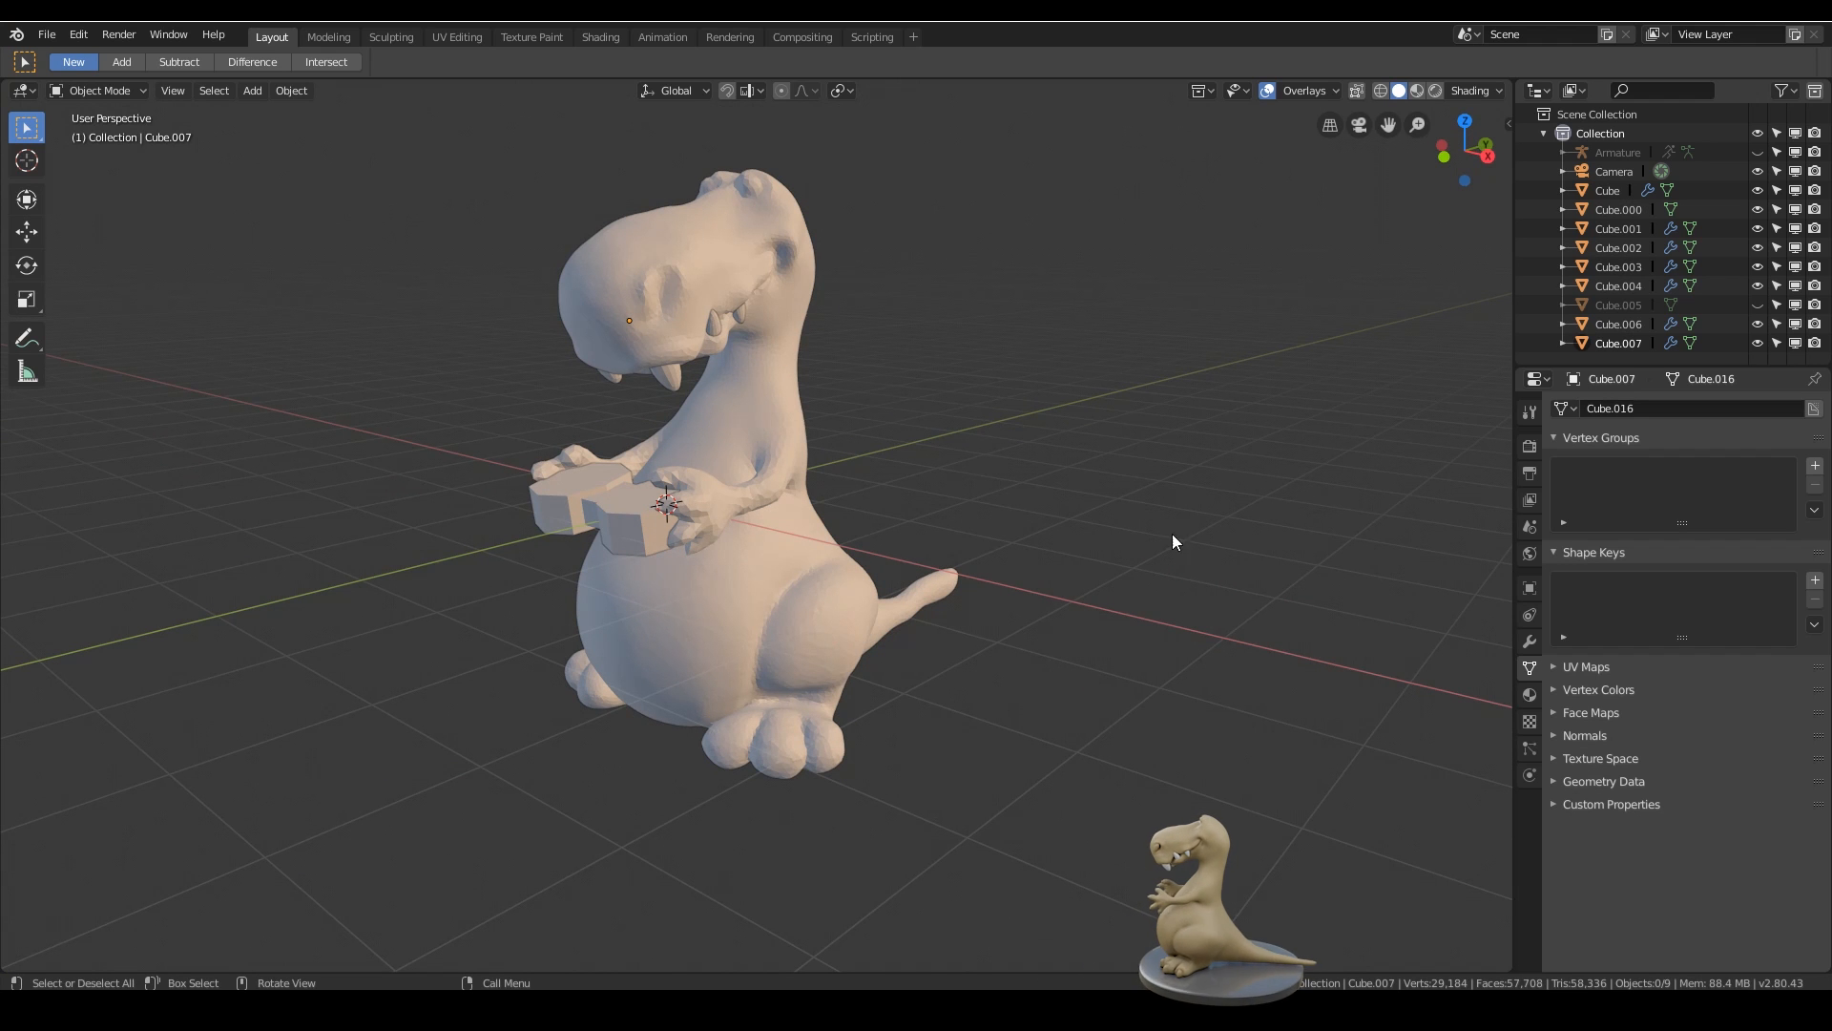
pyautogui.moveTo(1174, 535)
pyautogui.mouseDown(button='middle')
pyautogui.moveTo(1100, 531)
pyautogui.moveTo(1168, 531)
pyautogui.mouseUp(button='middle')
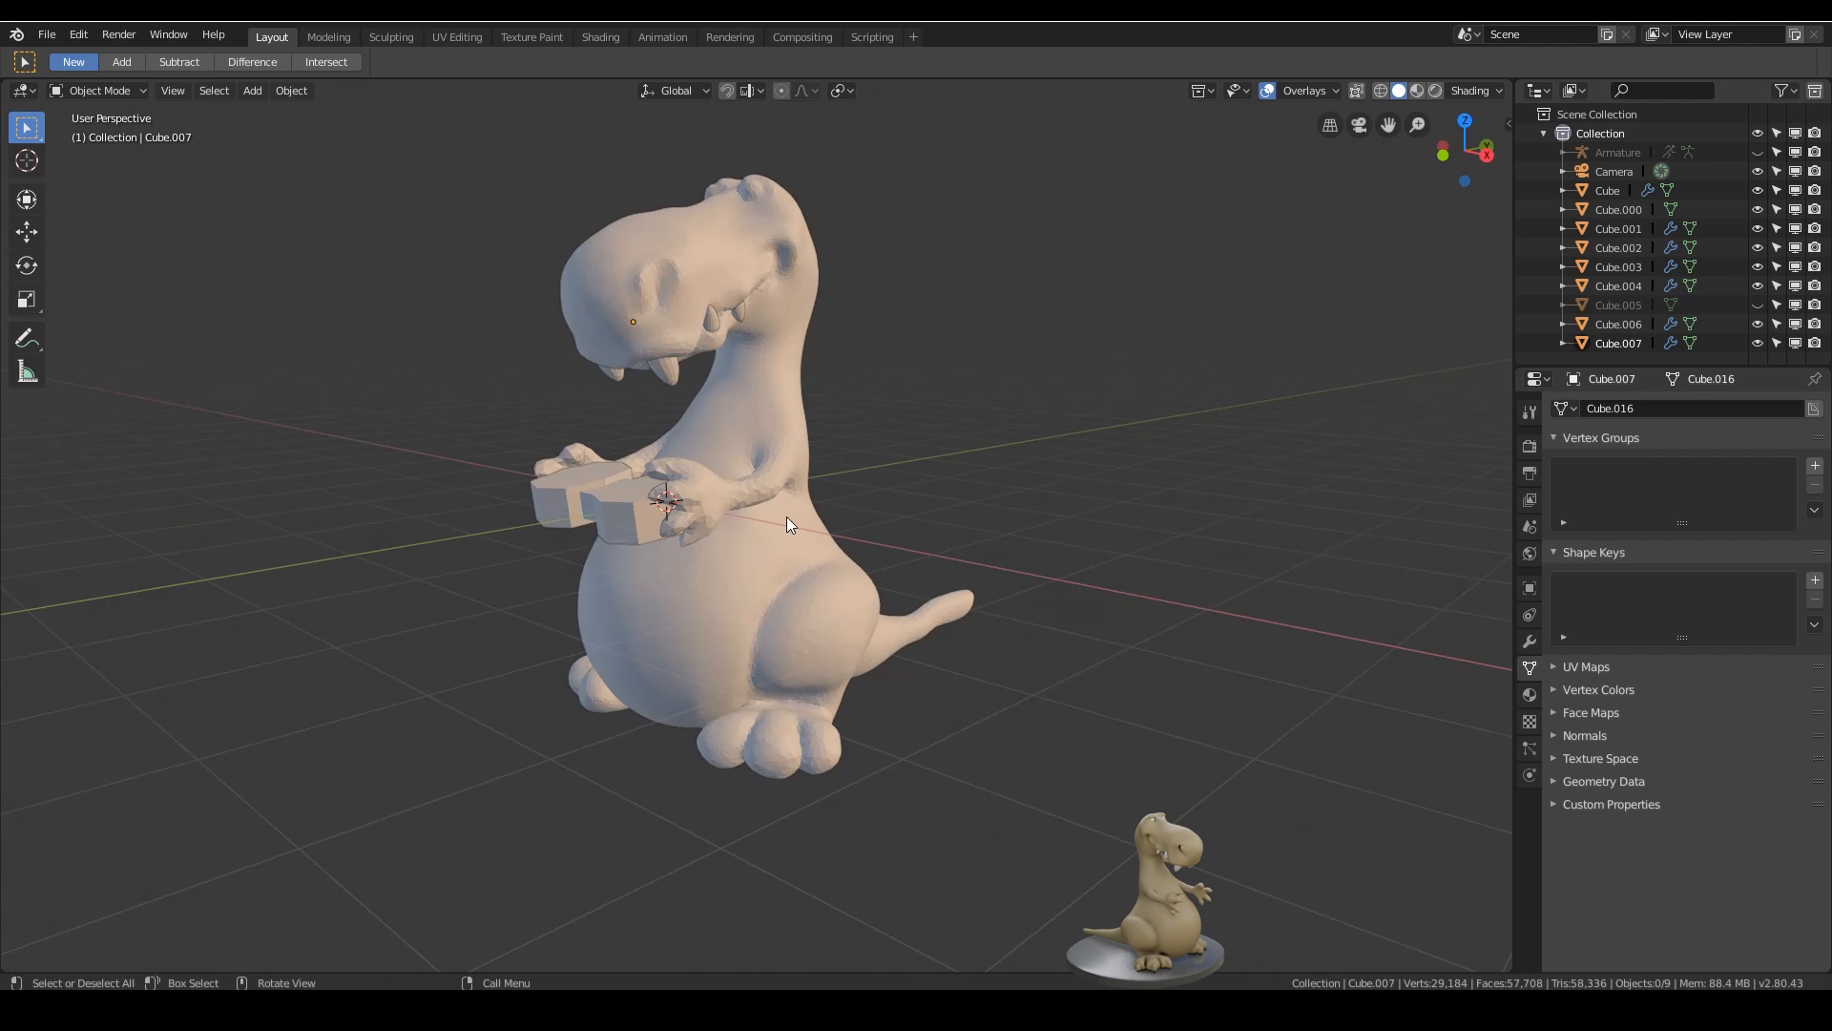
pyautogui.moveTo(889, 479); pyautogui.dragTo(808, 478, button='middle')
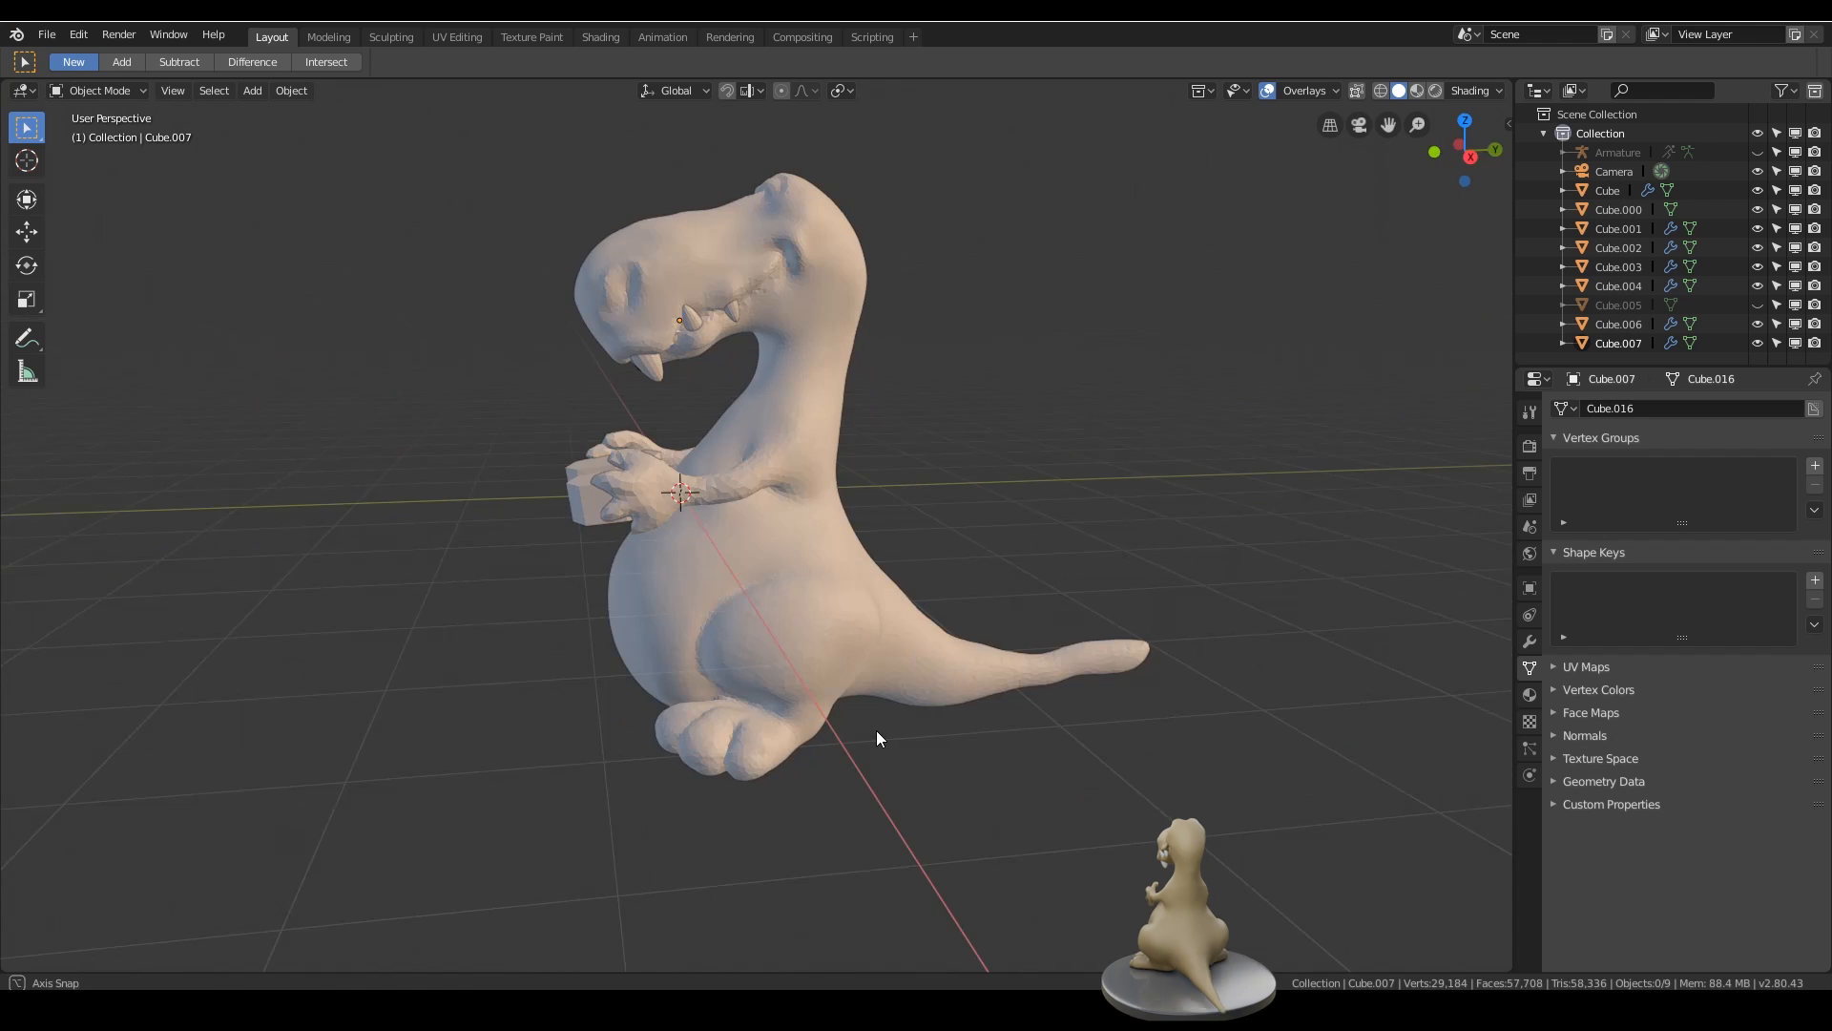
pyautogui.moveTo(879, 735)
pyautogui.mouseDown(button='middle')
pyautogui.moveTo(832, 727)
pyautogui.moveTo(899, 724)
pyautogui.mouseUp(button='middle')
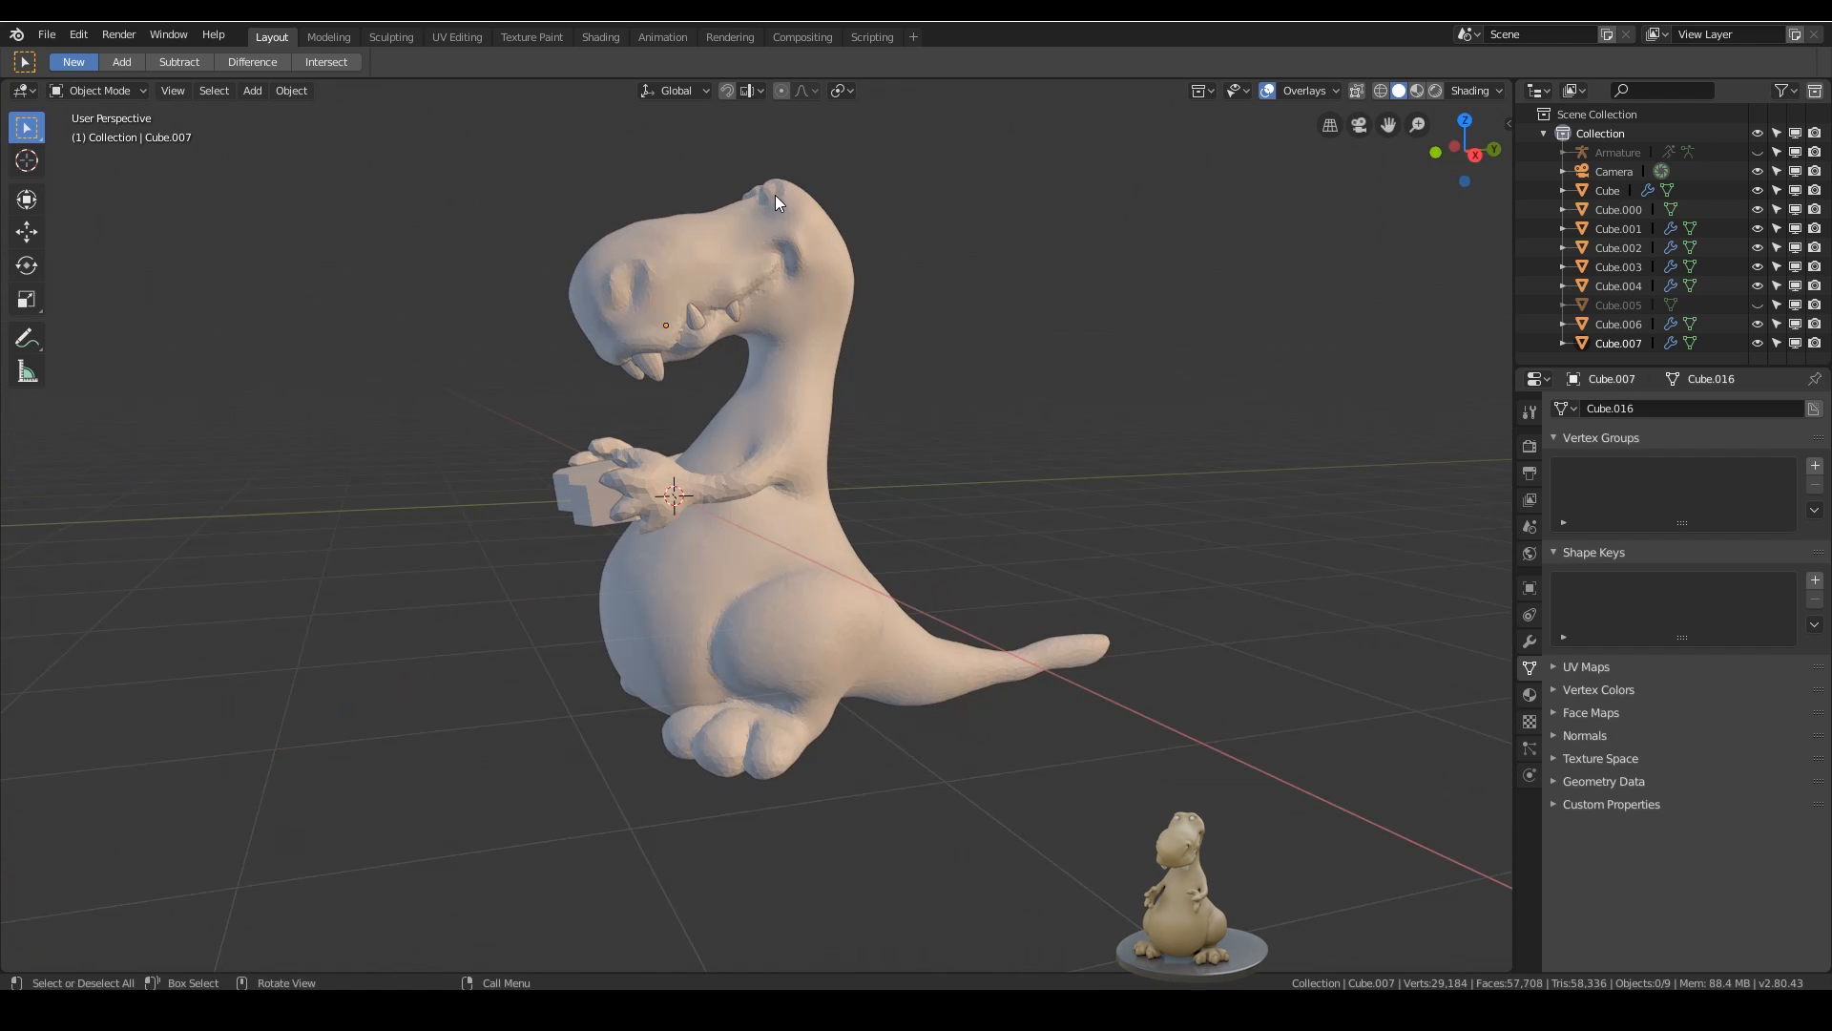
pyautogui.moveTo(787, 209); pyautogui.dragTo(893, 492, button='middle')
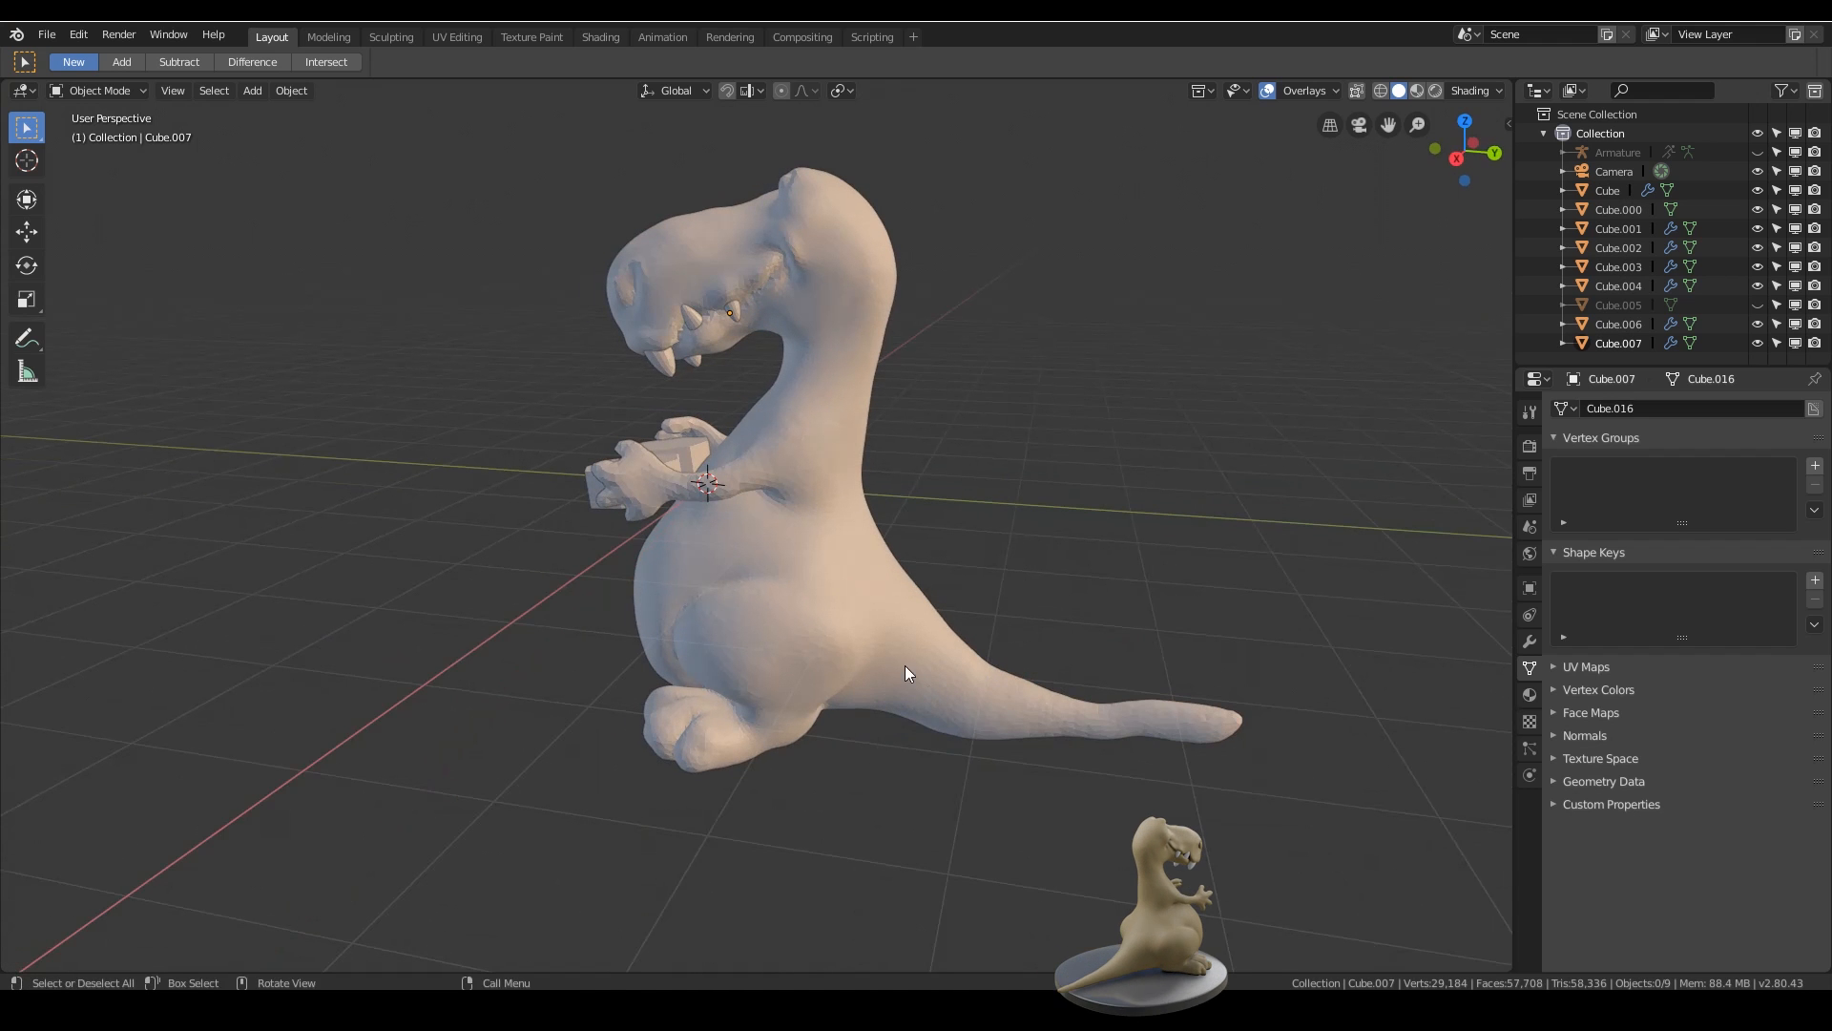
pyautogui.moveTo(925, 580); pyautogui.dragTo(707, 491, button='middle')
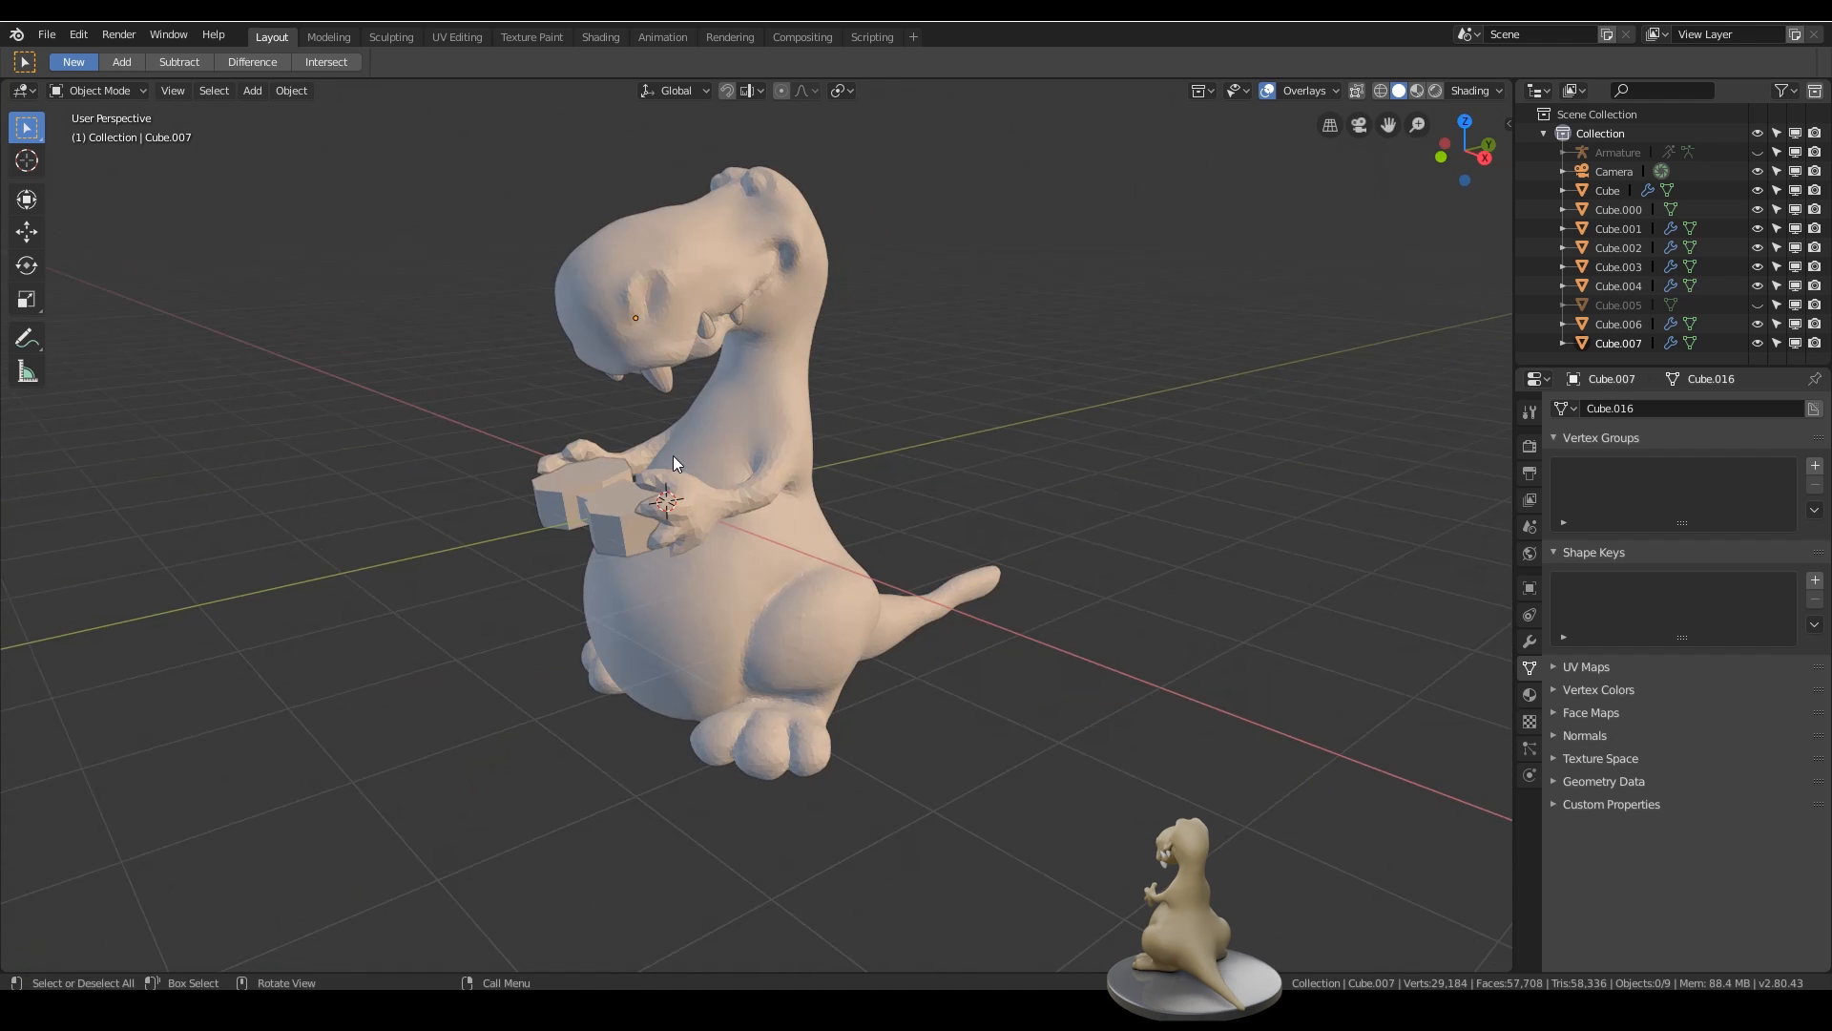
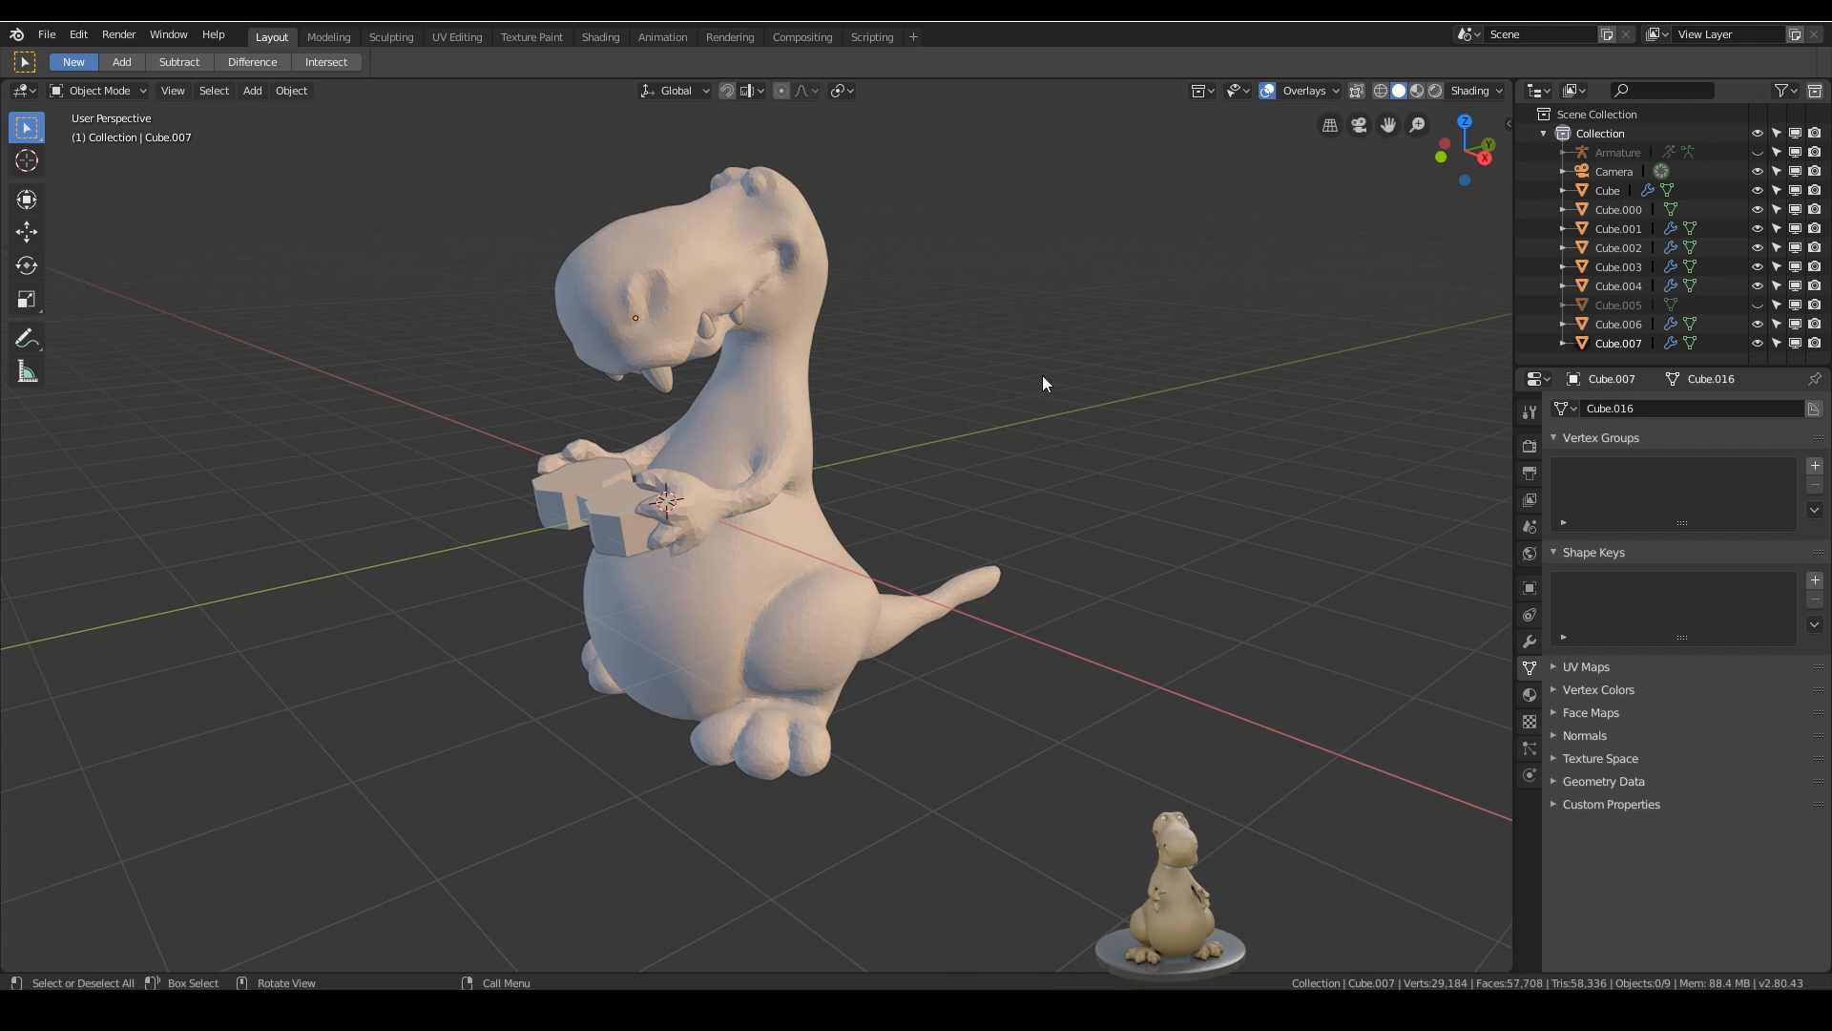
# - Switch to sculpting the dinosaur's body and reshape the underside of the foot using Snake Hook with a 157 px radius
pyautogui.moveTo(895, 534); pyautogui.dragTo(1014, 498, button='middle')
pyautogui.scroll(1, 1013, 499)
pyautogui.moveTo(1092, 573); pyautogui.dragTo(1044, 600, button='middle')
pyautogui.scroll(3, 1043, 600)
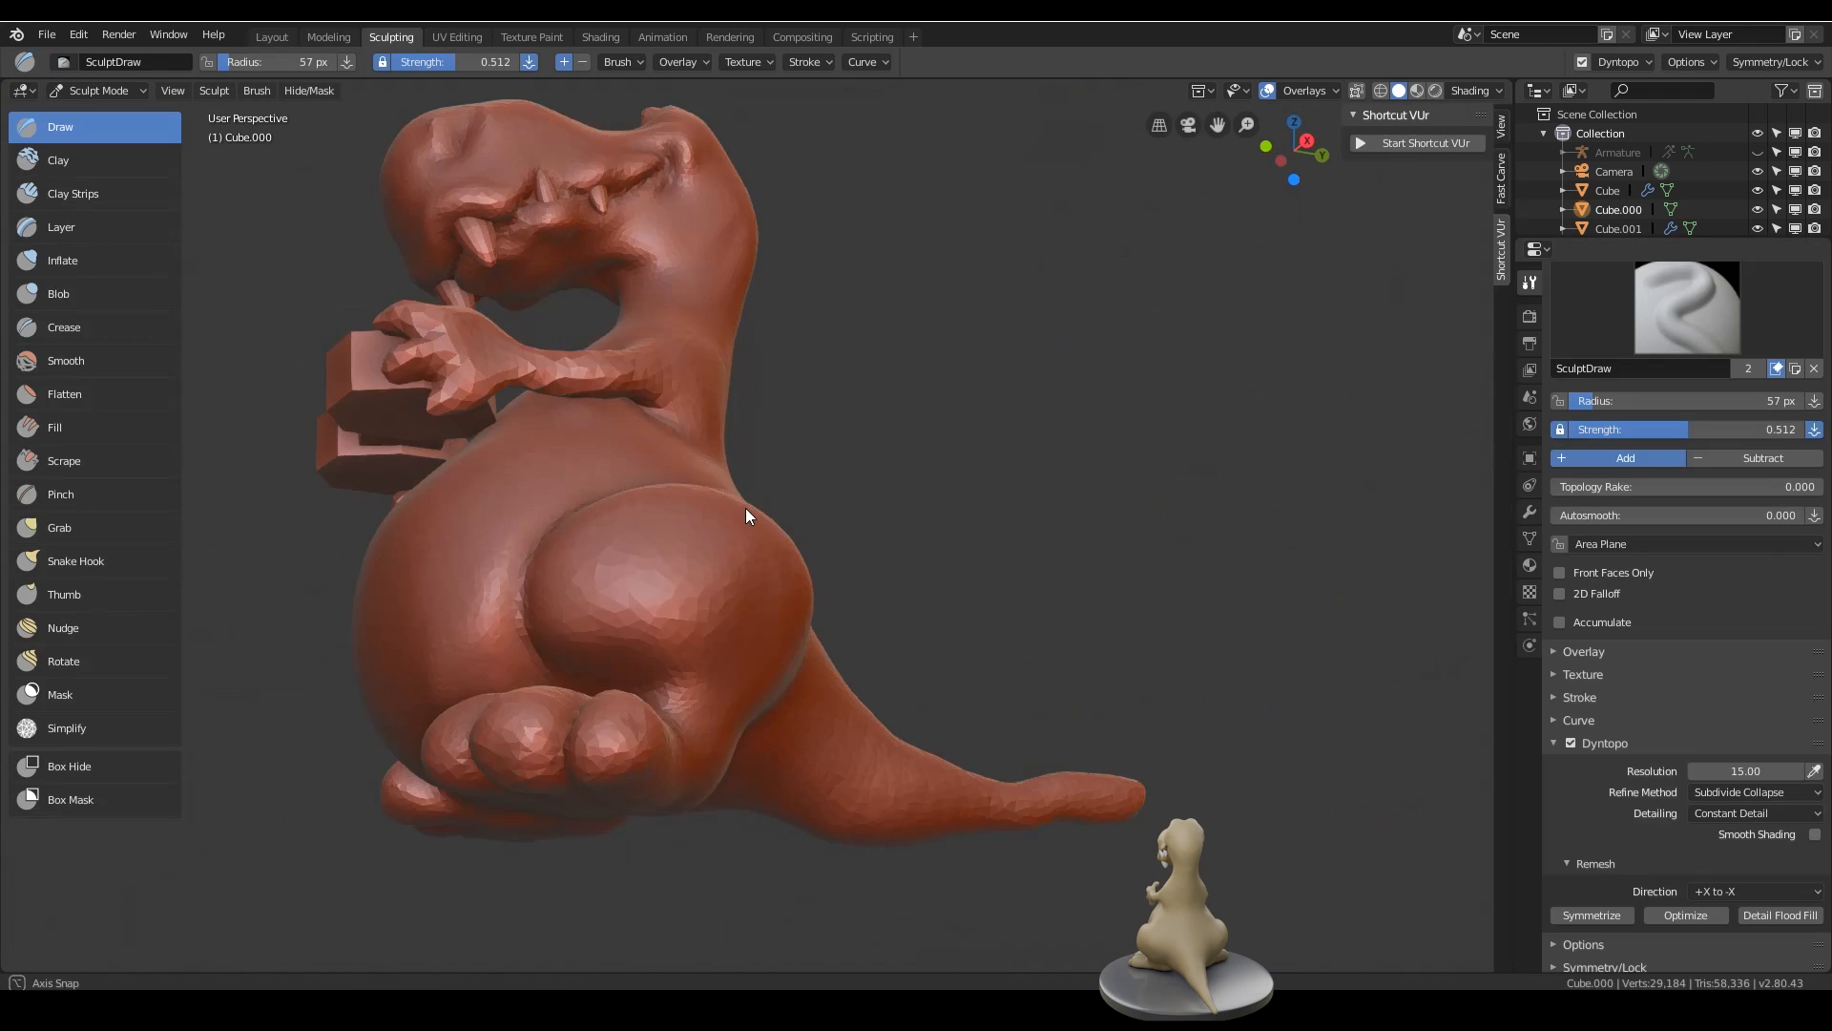
pyautogui.moveTo(745, 508); pyautogui.dragTo(711, 537, button='middle')
pyautogui.press('KP_3')
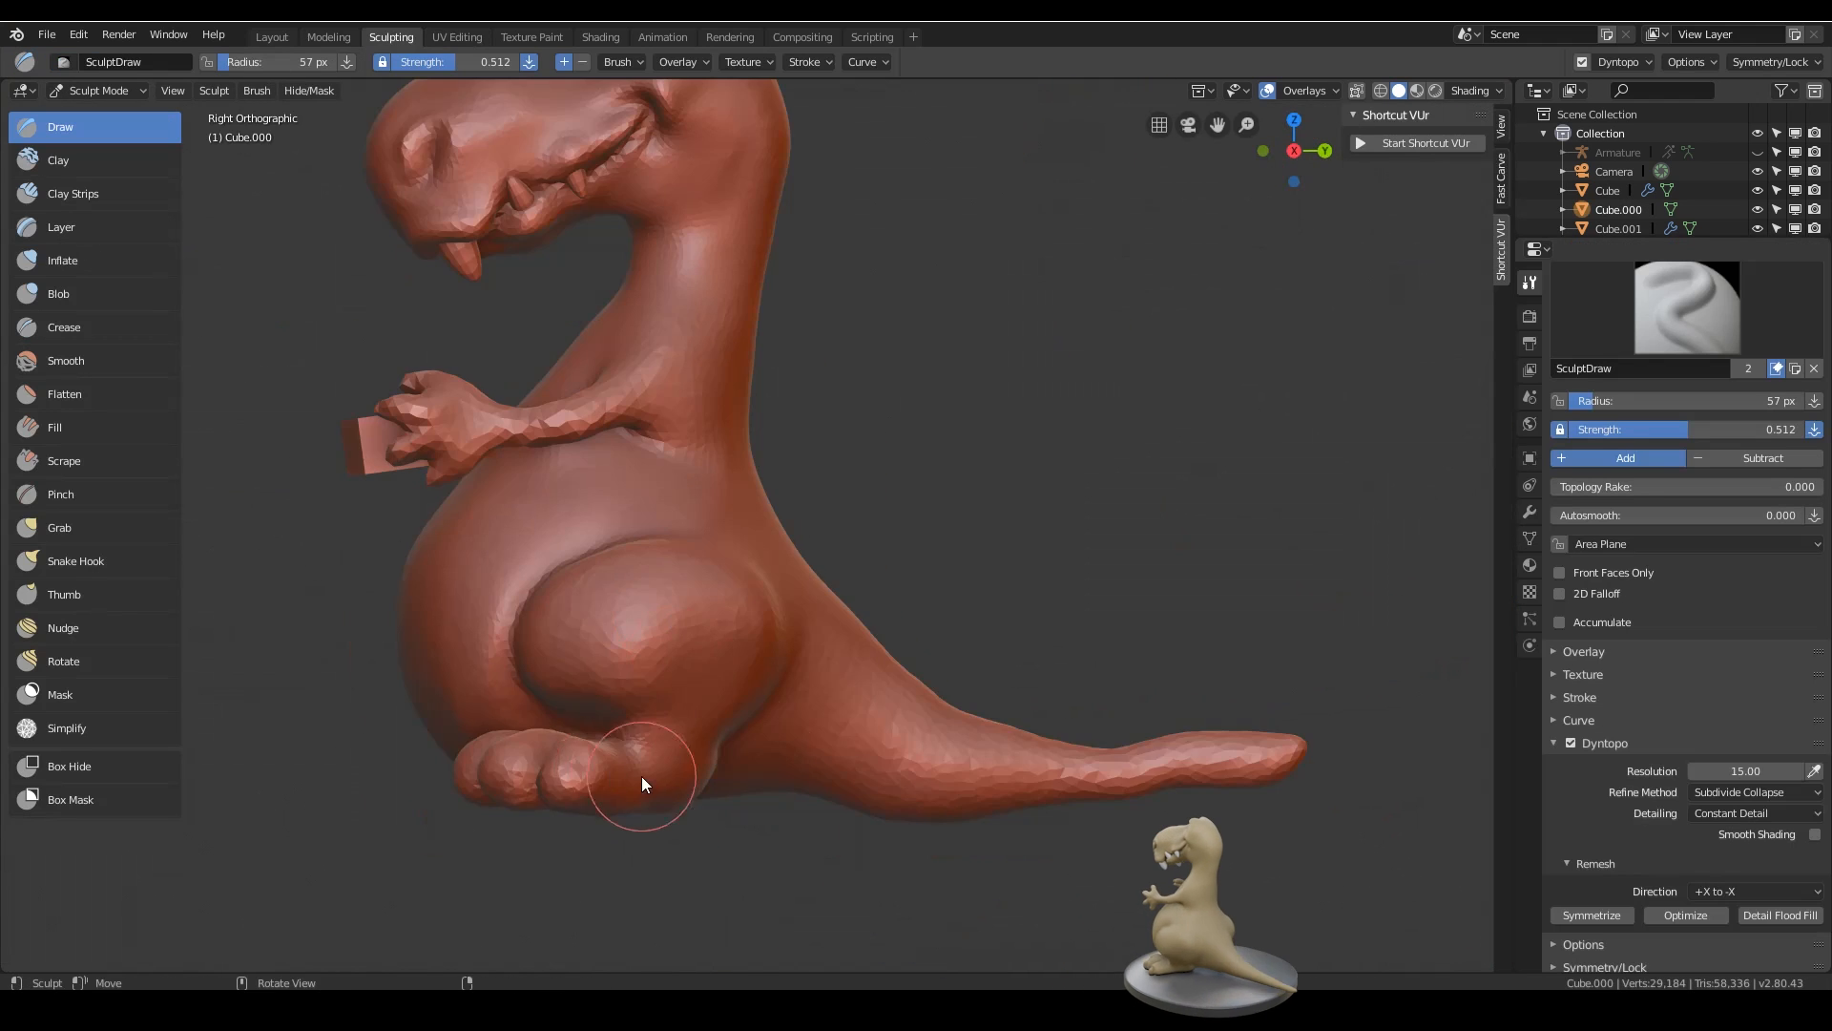
pyautogui.press('f')
pyautogui.click(763, 806)
pyautogui.keyDown('shift'); pyautogui.moveTo(690, 821); pyautogui.dragTo(763, 701, button='middle'); pyautogui.keyUp('shift')
pyautogui.scroll(3, 763, 699)
pyautogui.click(77, 560)
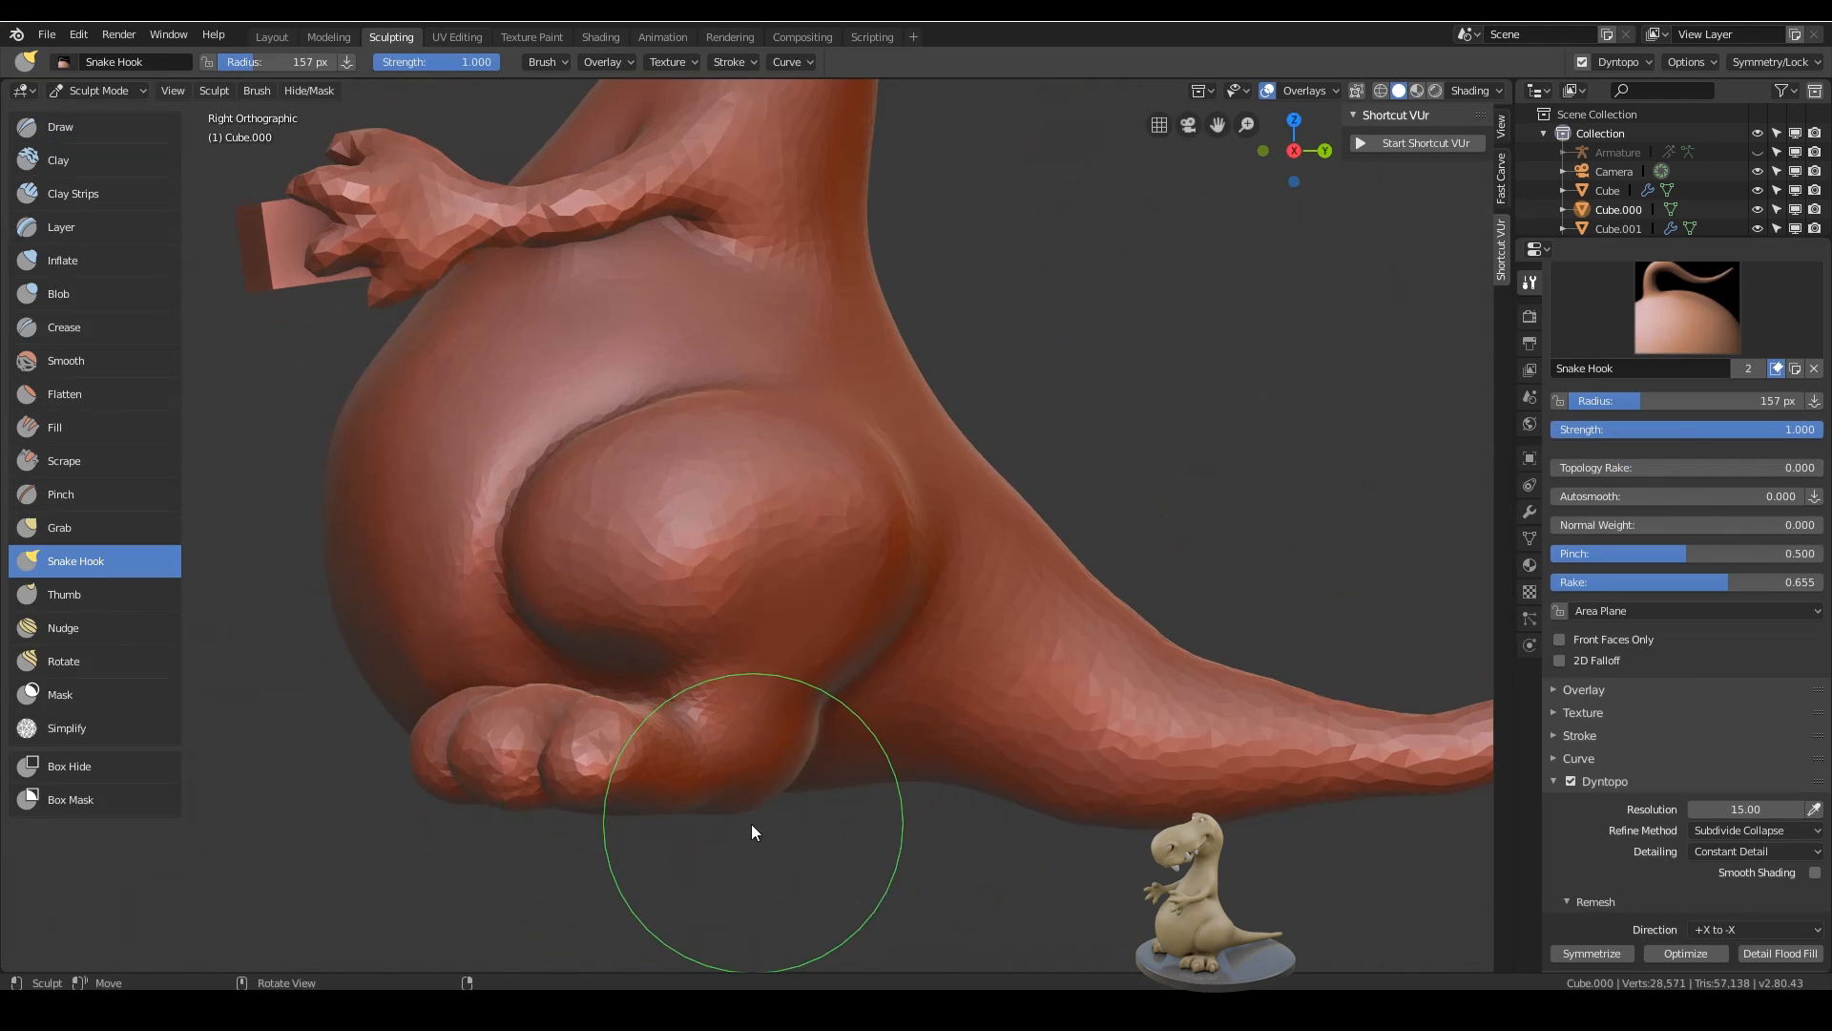
pyautogui.press('KP_1')
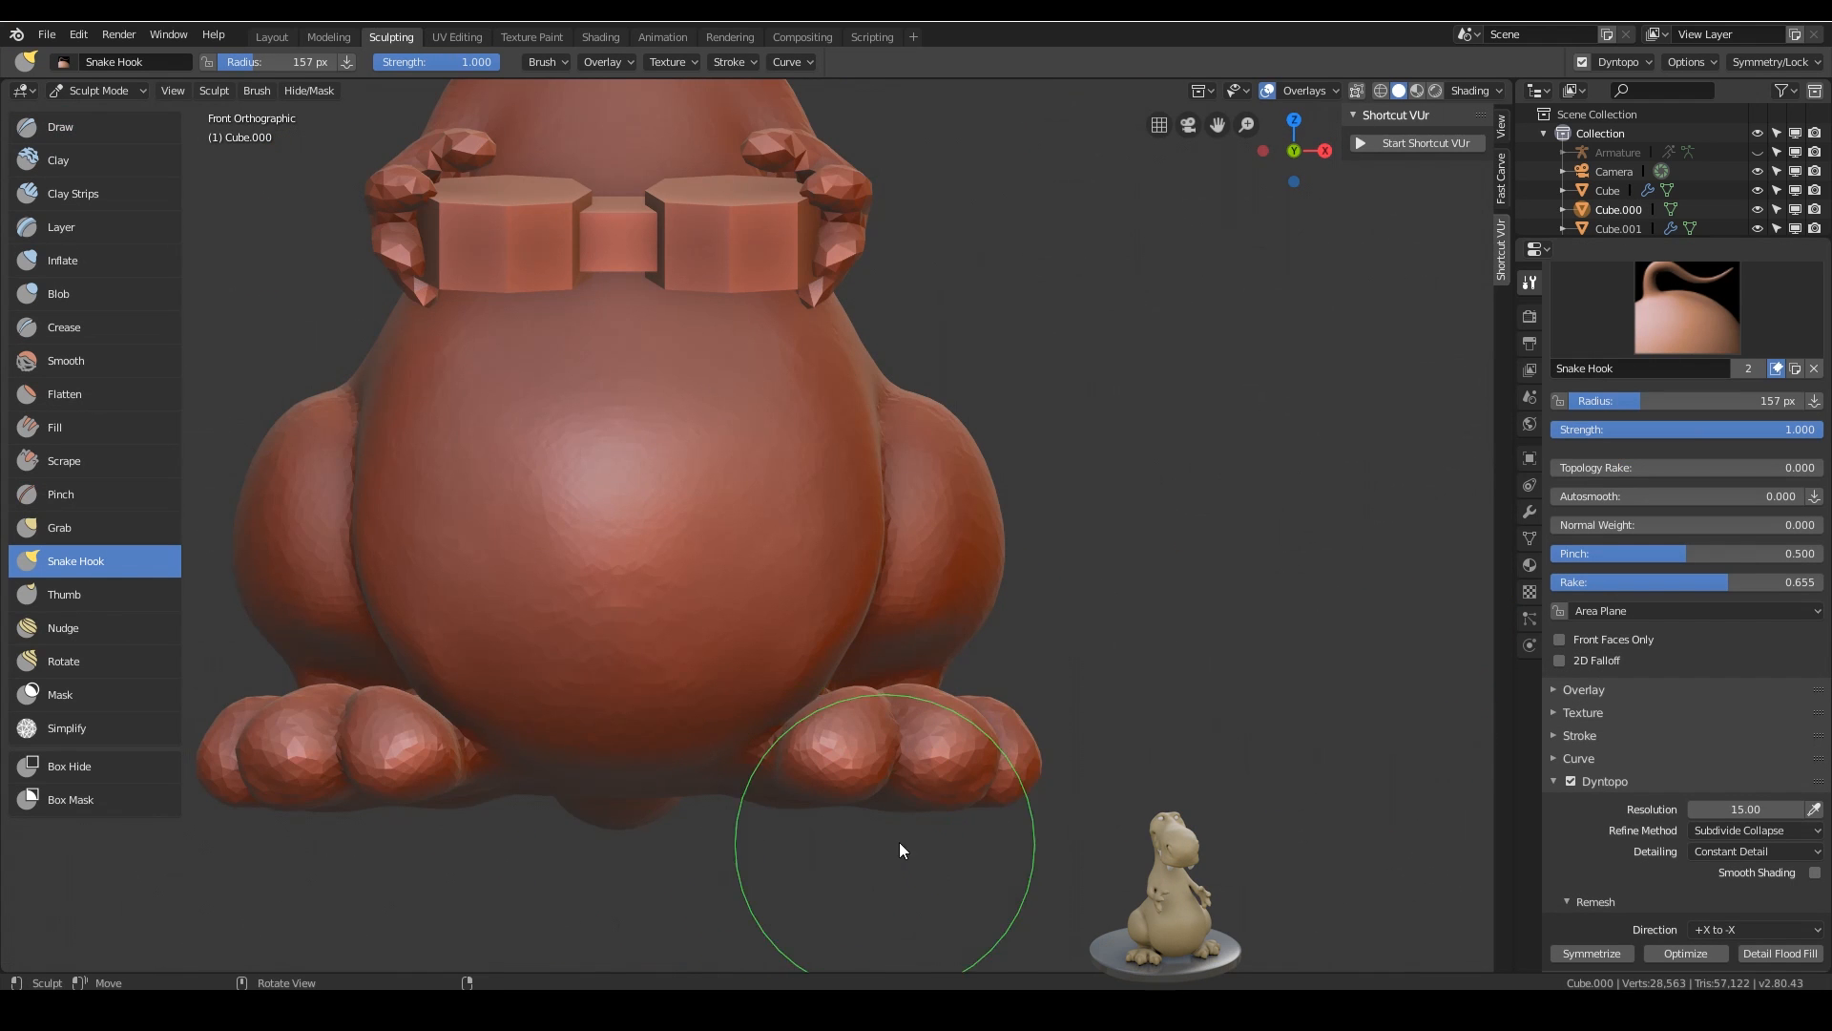
pyautogui.moveTo(969, 818); pyautogui.dragTo(895, 824, button='middle')
# - Reshape the foot and heel in side view using Snake Hook with a 286 px radius
pyautogui.press('KP_3')
pyautogui.scroll(3, 951, 544)
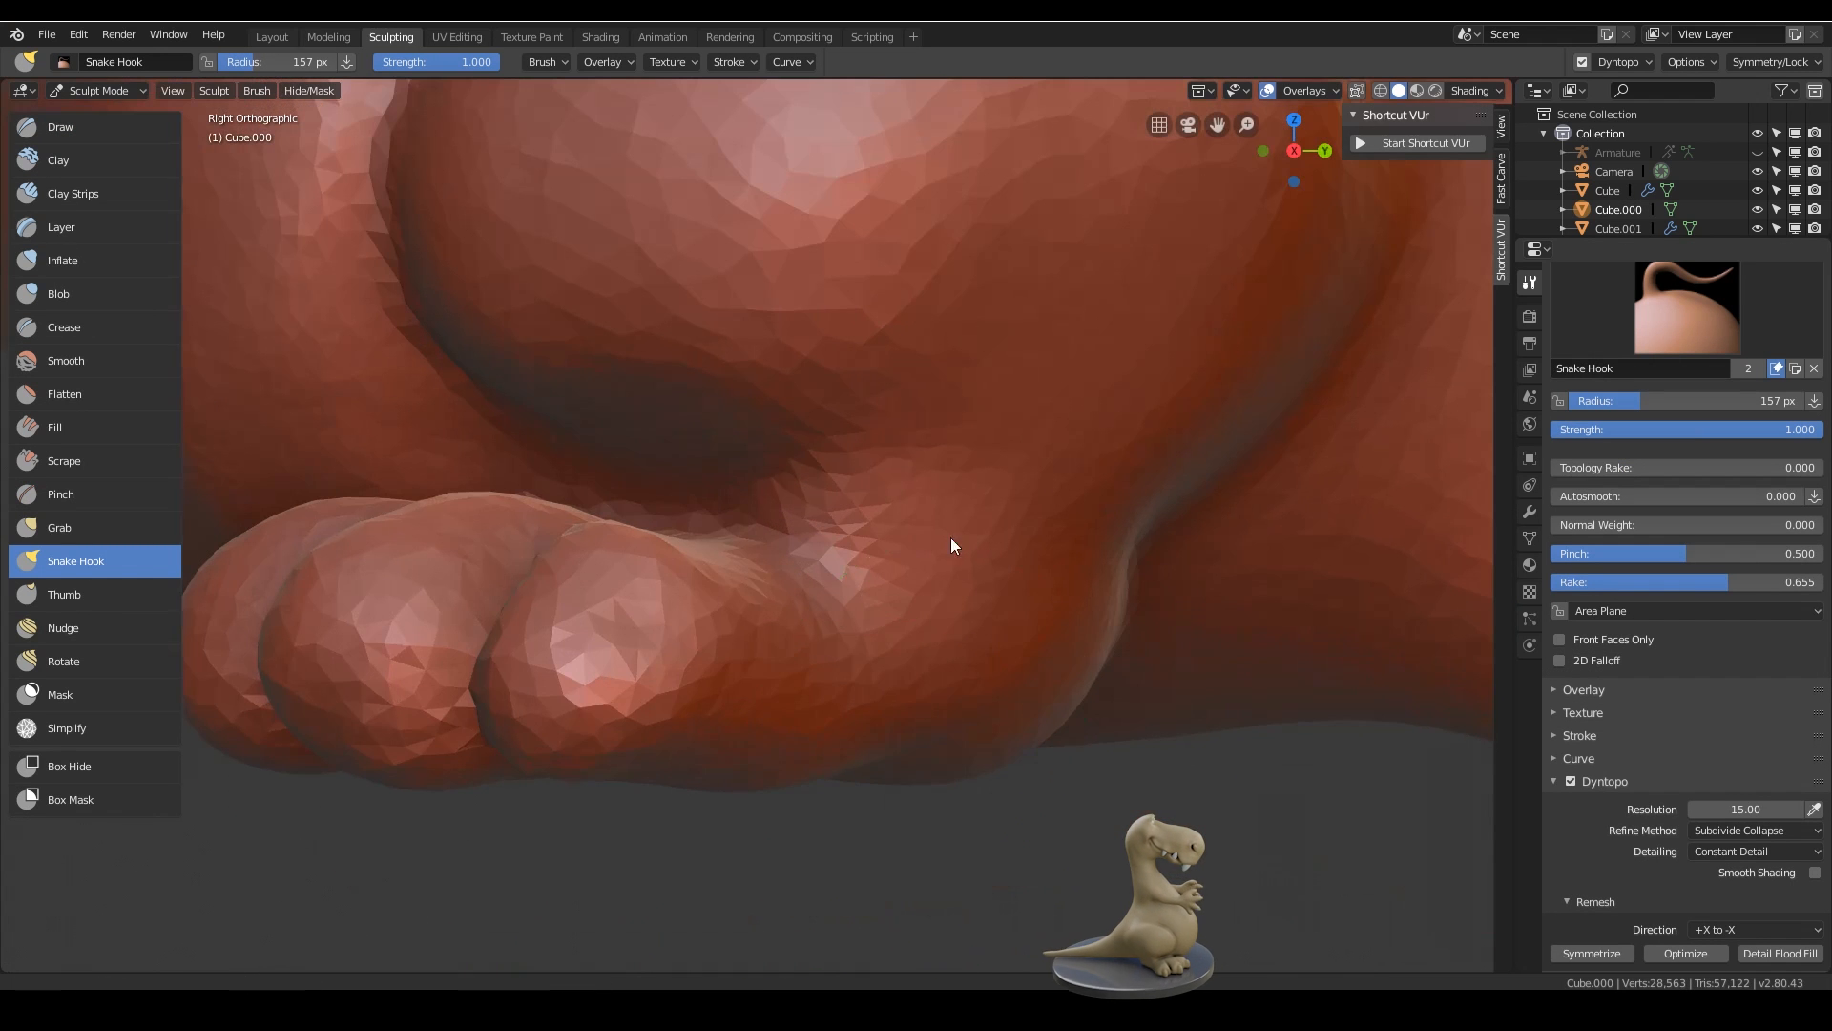
pyautogui.moveTo(537, 777)
pyautogui.mouseDown(button='middle')
pyautogui.moveTo(727, 609)
pyautogui.moveTo(755, 693)
pyautogui.moveTo(1021, 578)
pyautogui.moveTo(914, 663)
pyautogui.moveTo(1062, 608)
pyautogui.moveTo(1109, 445)
pyautogui.moveTo(892, 754)
pyautogui.moveTo(948, 558)
pyautogui.moveTo(775, 517)
pyautogui.moveTo(402, 519)
pyautogui.moveTo(833, 622)
pyautogui.moveTo(984, 704)
pyautogui.moveTo(1073, 589)
pyautogui.moveTo(1039, 479)
pyautogui.moveTo(847, 233)
pyautogui.moveTo(1047, 458)
pyautogui.moveTo(1097, 681)
pyautogui.moveTo(876, 528)
pyautogui.moveTo(1140, 599)
pyautogui.moveTo(984, 511)
pyautogui.moveTo(728, 614)
pyautogui.mouseUp(button='middle')
pyautogui.press('f')
pyautogui.click(698, 492)
pyautogui.scroll(4, 876, 529)
pyautogui.scroll(-2, 876, 529)
pyautogui.scroll(4, 983, 511)
pyautogui.moveTo(1057, 552); pyautogui.dragTo(1077, 506, button='middle')
pyautogui.scroll(-7, 934, 542)
pyautogui.keyDown('shift'); pyautogui.moveTo(1077, 506); pyautogui.dragTo(935, 572, button='middle'); pyautogui.keyUp('shift')
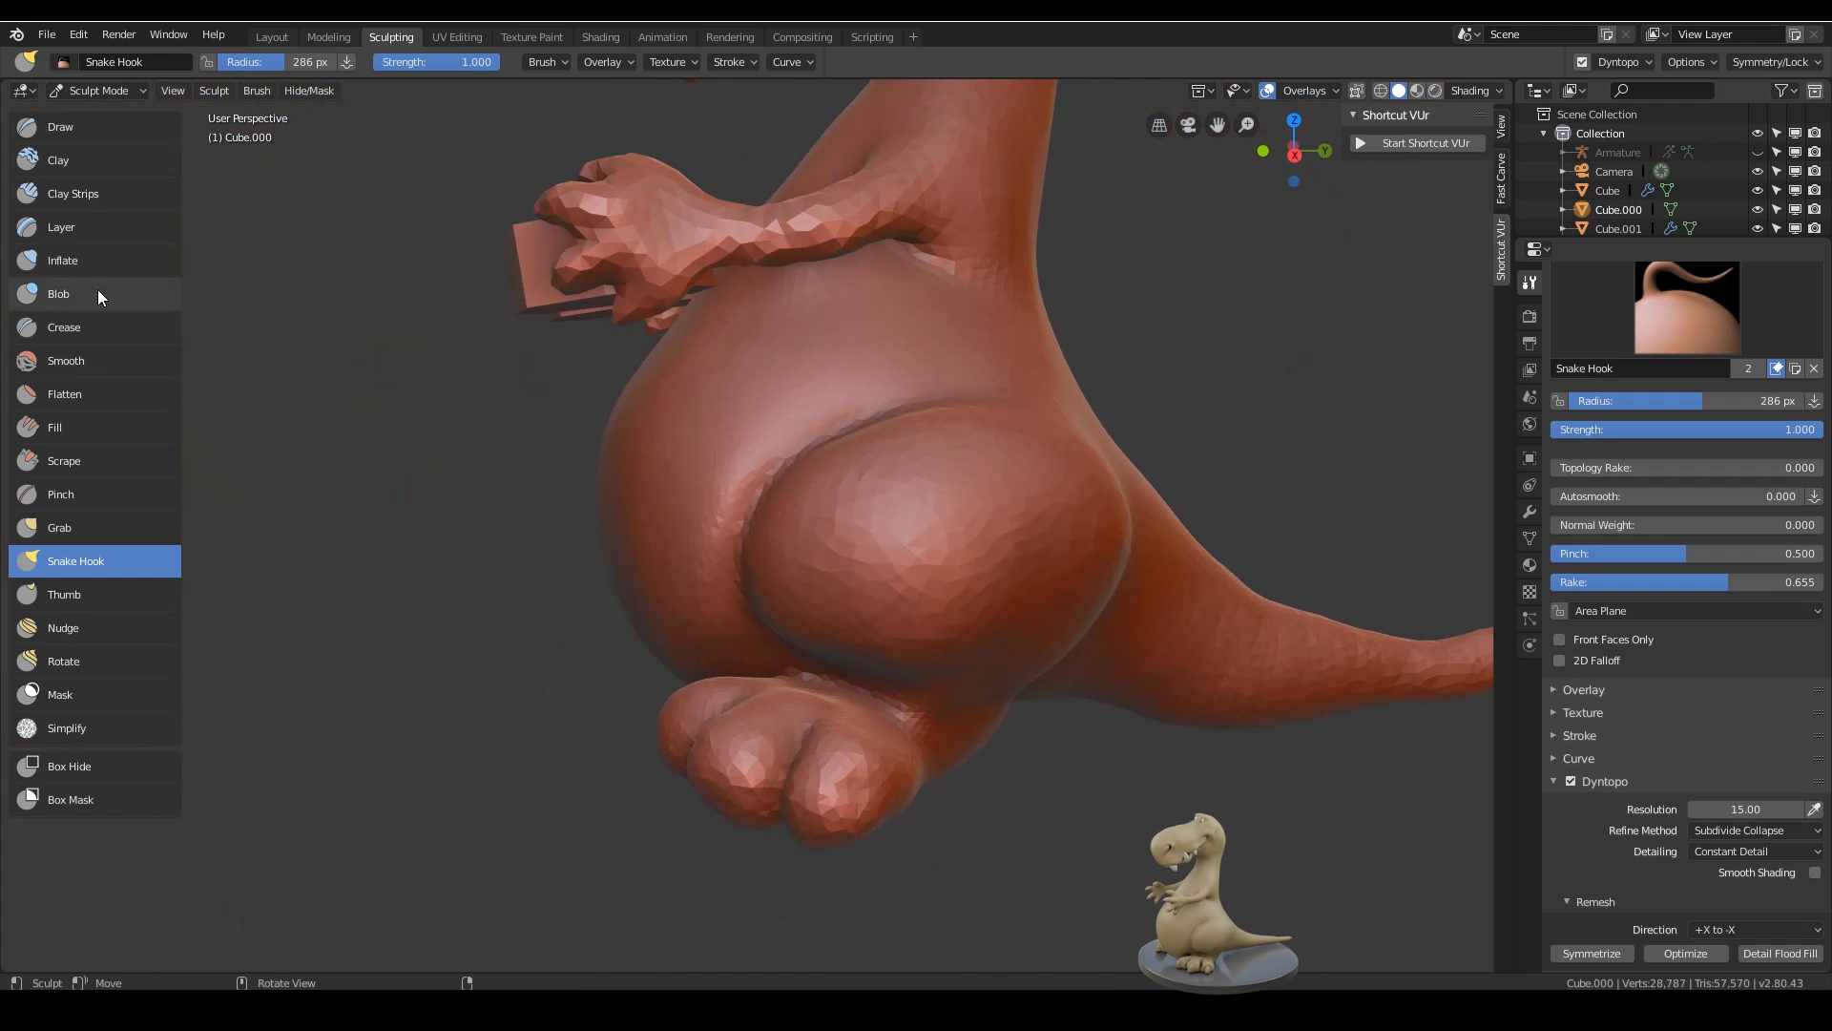
# - Set the Dyntopo resolution to 20
pyautogui.click(1718, 808)
pyautogui.write('20')
pyautogui.press('Return')
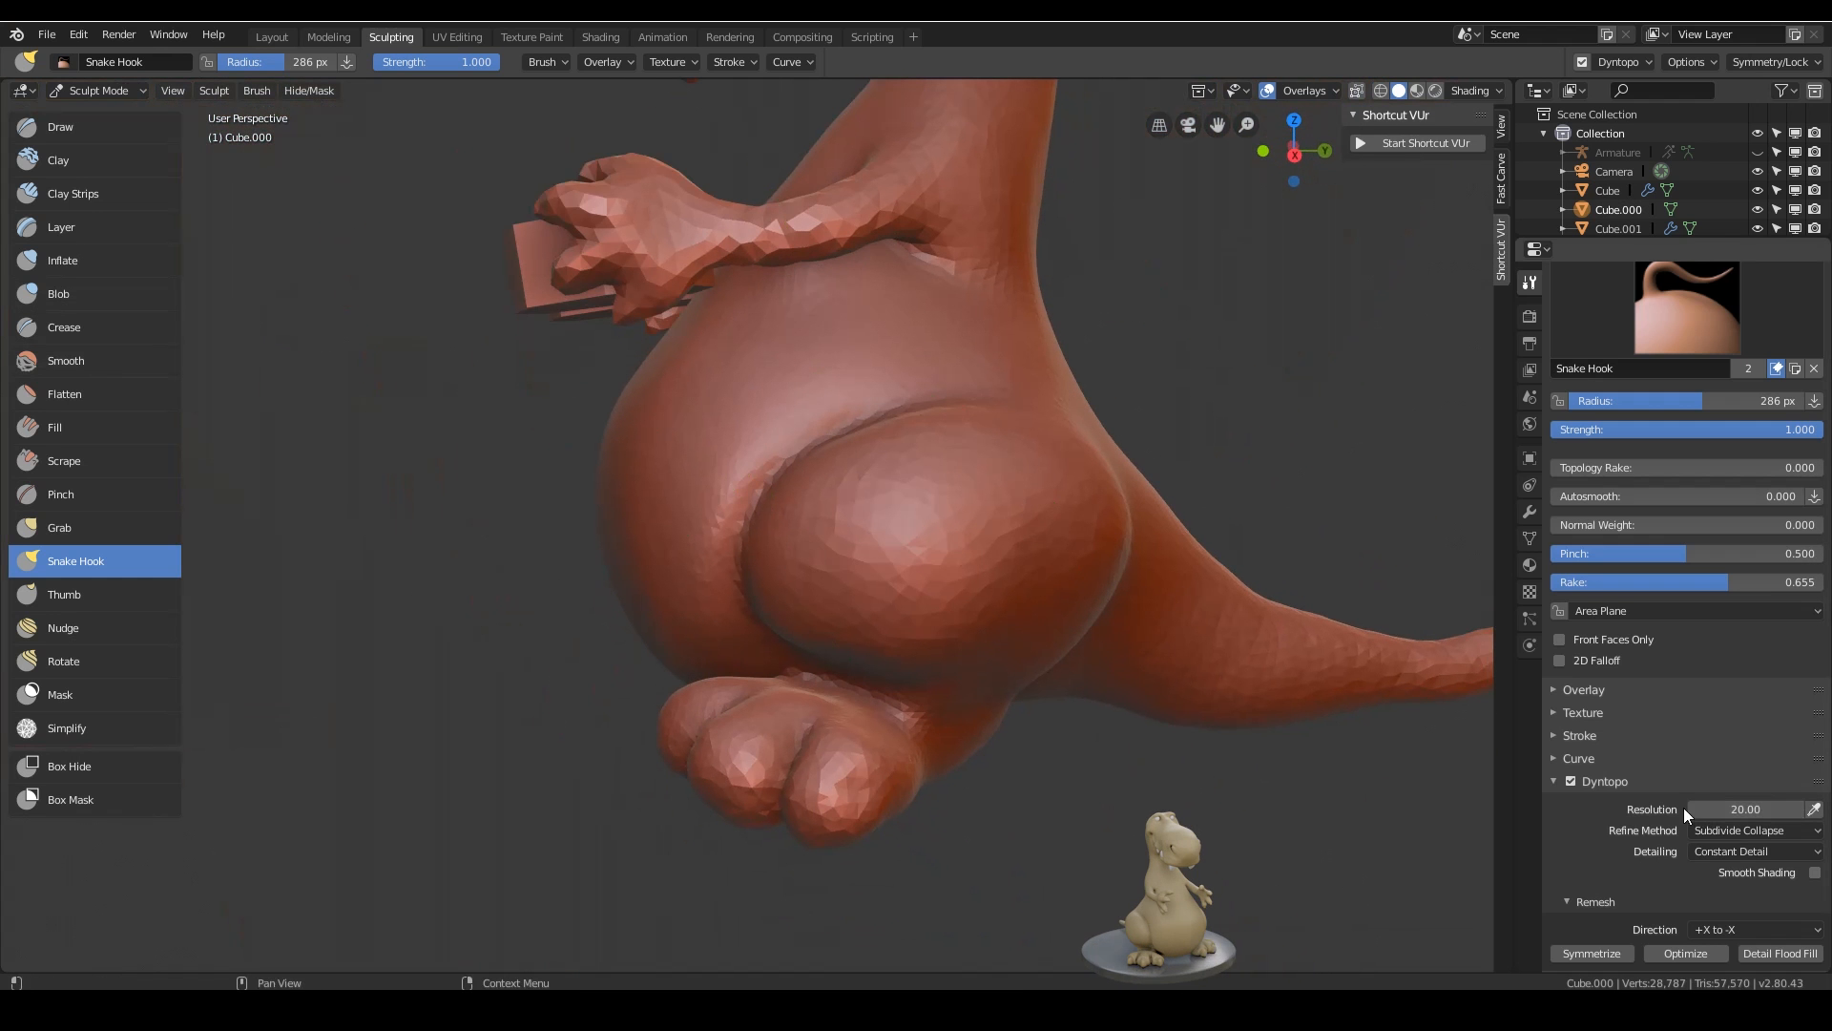
# - Swell the front of the middle toe using the Inflate brush with a 96 px radius
pyautogui.moveTo(912, 644)
pyautogui.mouseDown(button='middle')
pyautogui.moveTo(973, 654)
pyautogui.moveTo(980, 754)
pyautogui.moveTo(940, 377)
pyautogui.moveTo(865, 657)
pyautogui.mouseUp(button='middle')
pyautogui.moveTo(691, 763)
pyautogui.mouseDown(button='middle')
pyautogui.moveTo(900, 723)
pyautogui.moveTo(895, 776)
pyautogui.moveTo(883, 680)
pyautogui.mouseUp(button='middle')
pyautogui.keyDown('shift'); pyautogui.moveTo(1075, 703); pyautogui.dragTo(948, 430, button='middle'); pyautogui.keyUp('shift')
pyautogui.keyDown('shift'); pyautogui.moveTo(815, 717); pyautogui.dragTo(974, 632, button='middle'); pyautogui.keyUp('shift')
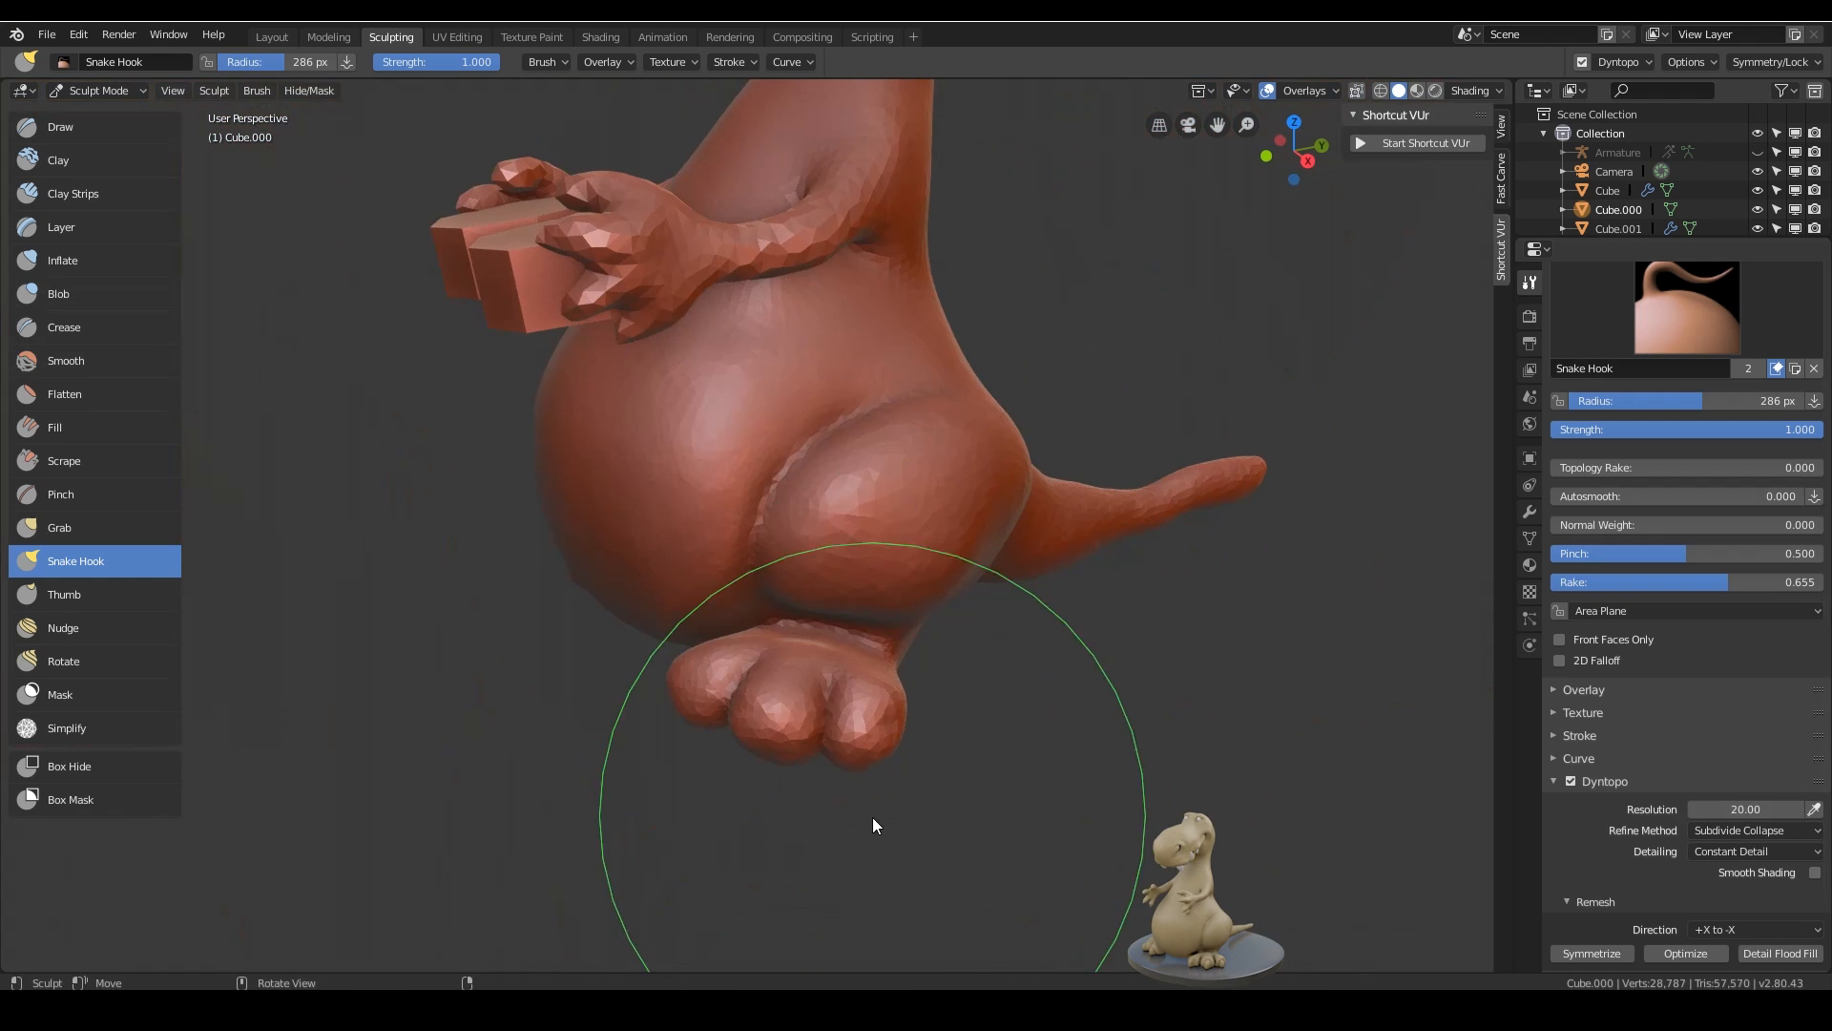
pyautogui.scroll(6, 958, 481)
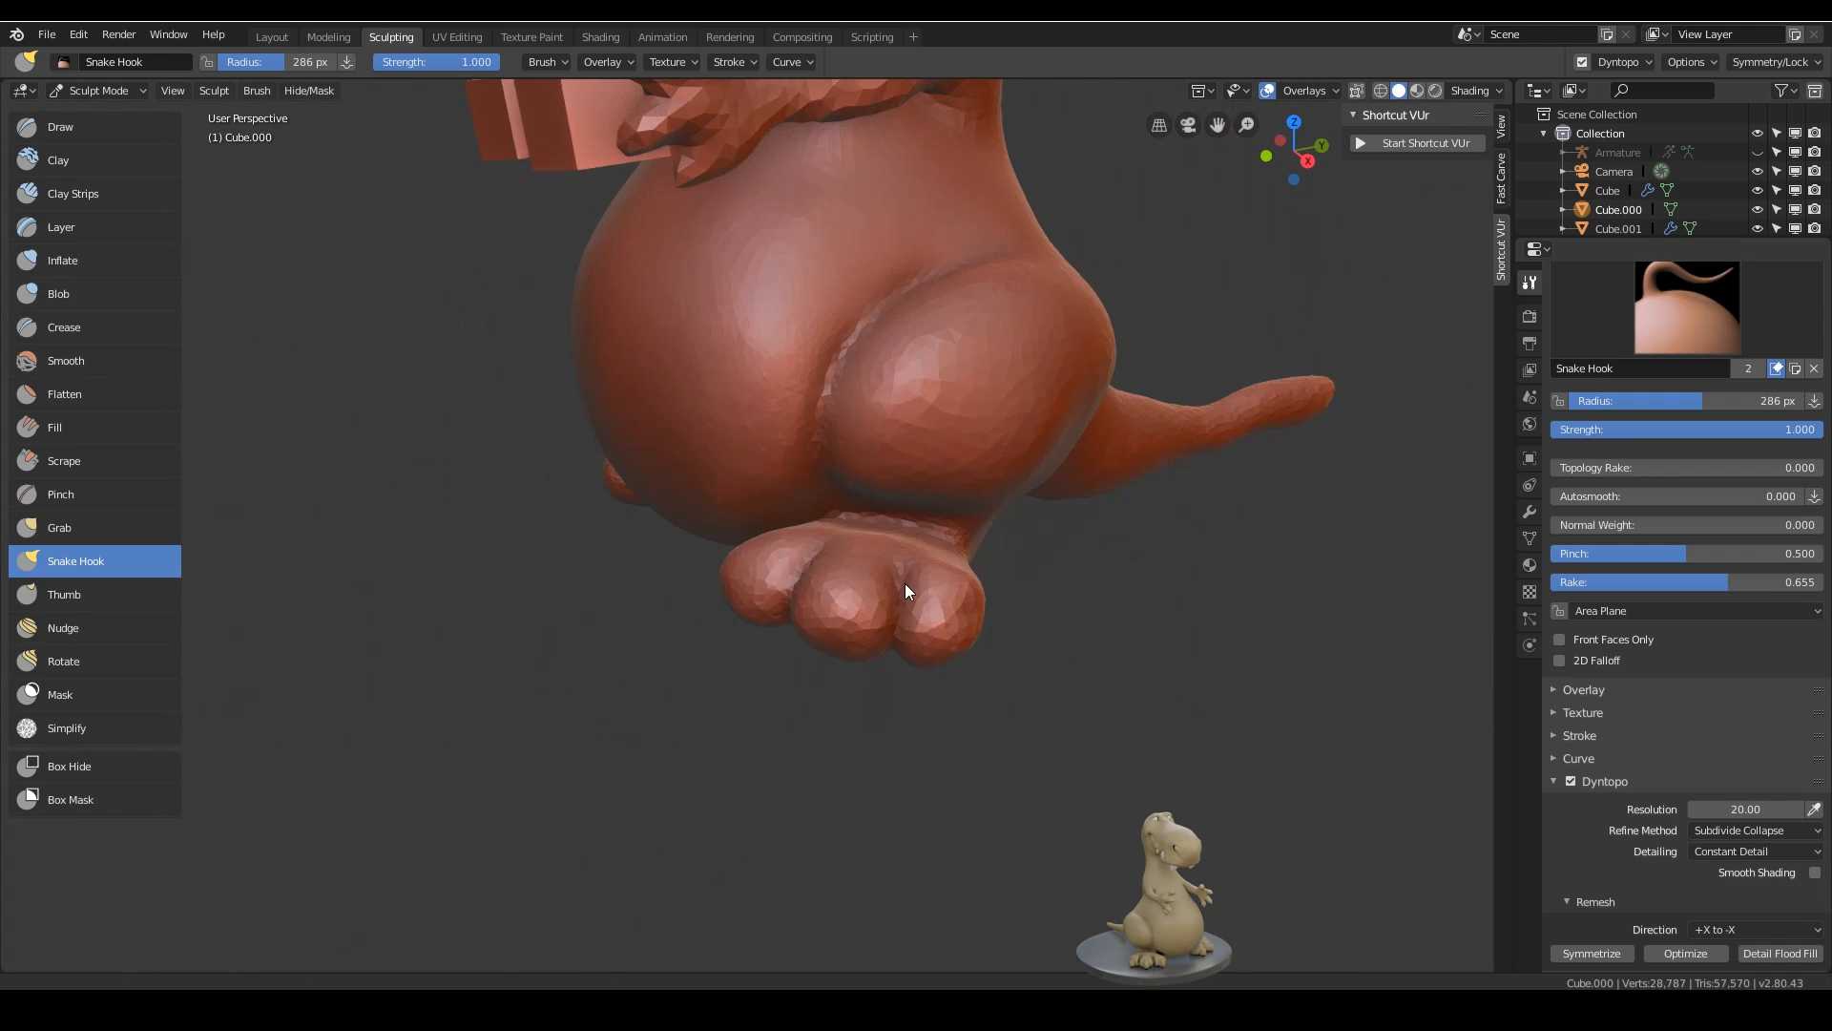
pyautogui.click(142, 131)
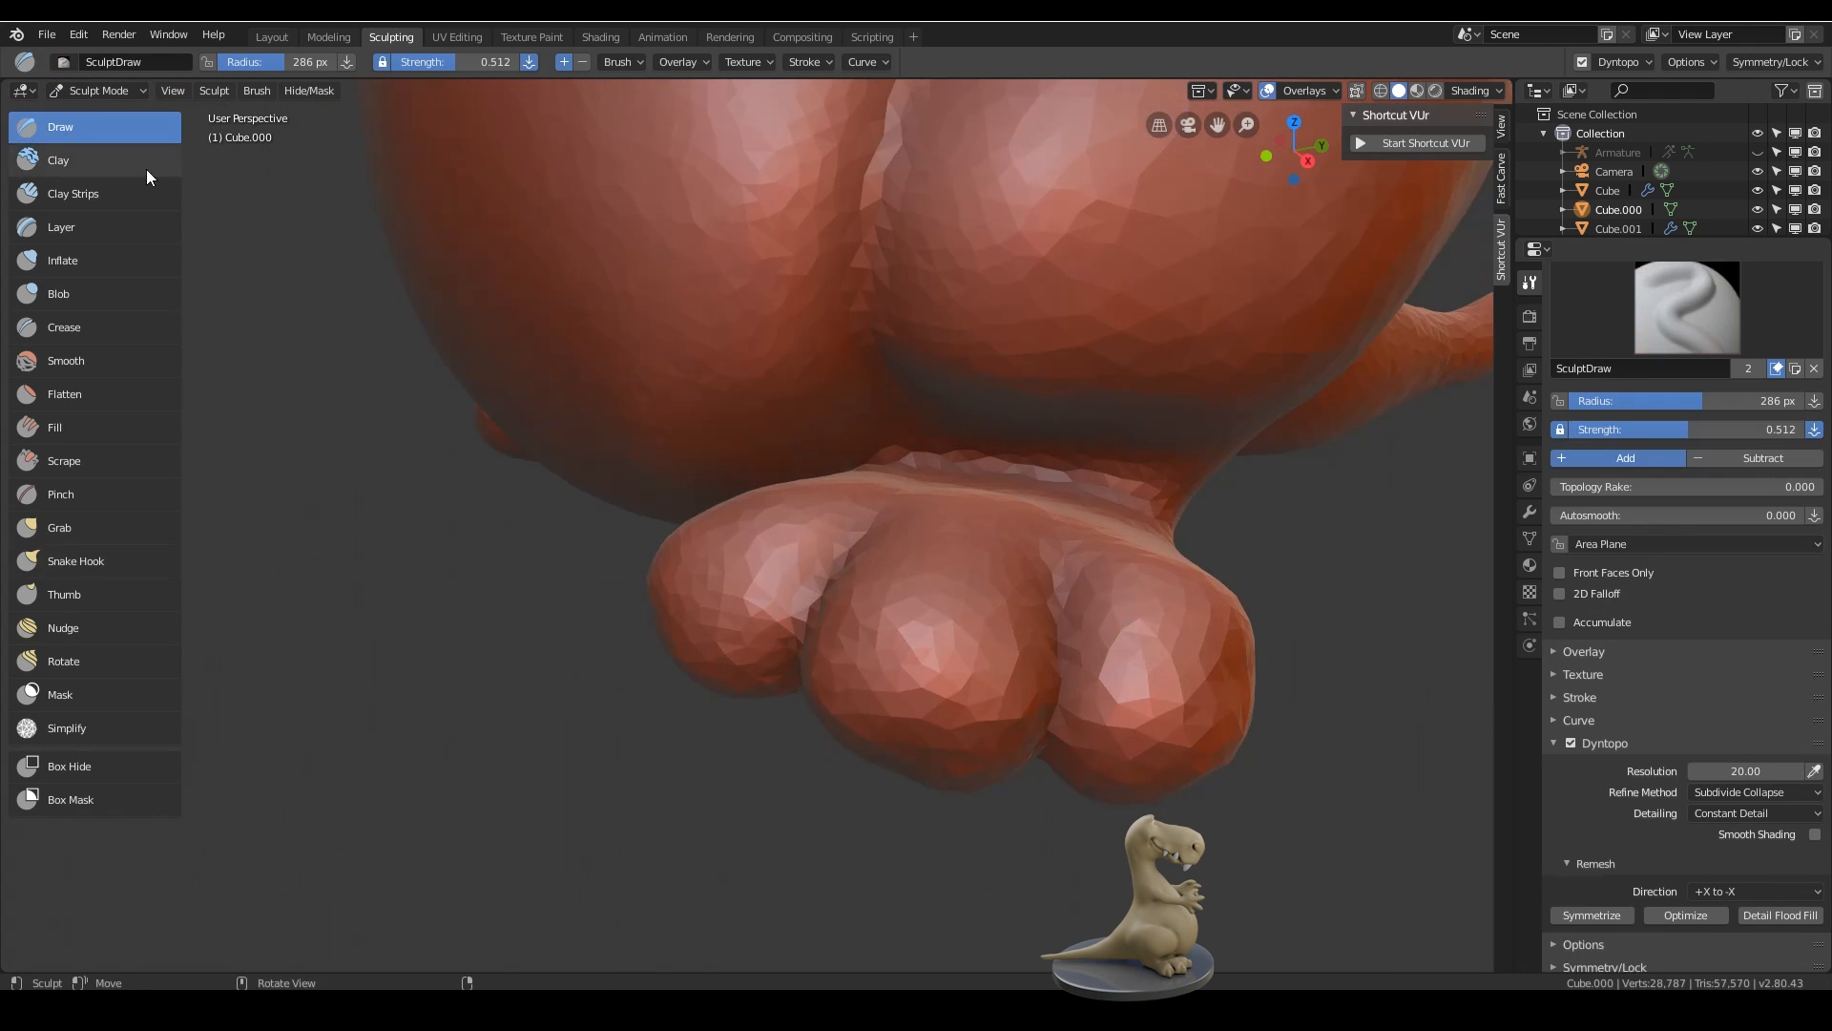
pyautogui.click(88, 260)
pyautogui.press('f')
pyautogui.click(625, 646)
pyautogui.moveTo(909, 634); pyautogui.dragTo(943, 626, button='middle')
pyautogui.moveTo(943, 626); pyautogui.dragTo(950, 712)
pyautogui.moveTo(918, 669); pyautogui.dragTo(958, 651, button='middle')
pyautogui.moveTo(959, 652); pyautogui.dragTo(963, 632)
pyautogui.moveTo(963, 638); pyautogui.dragTo(1040, 653, button='middle')
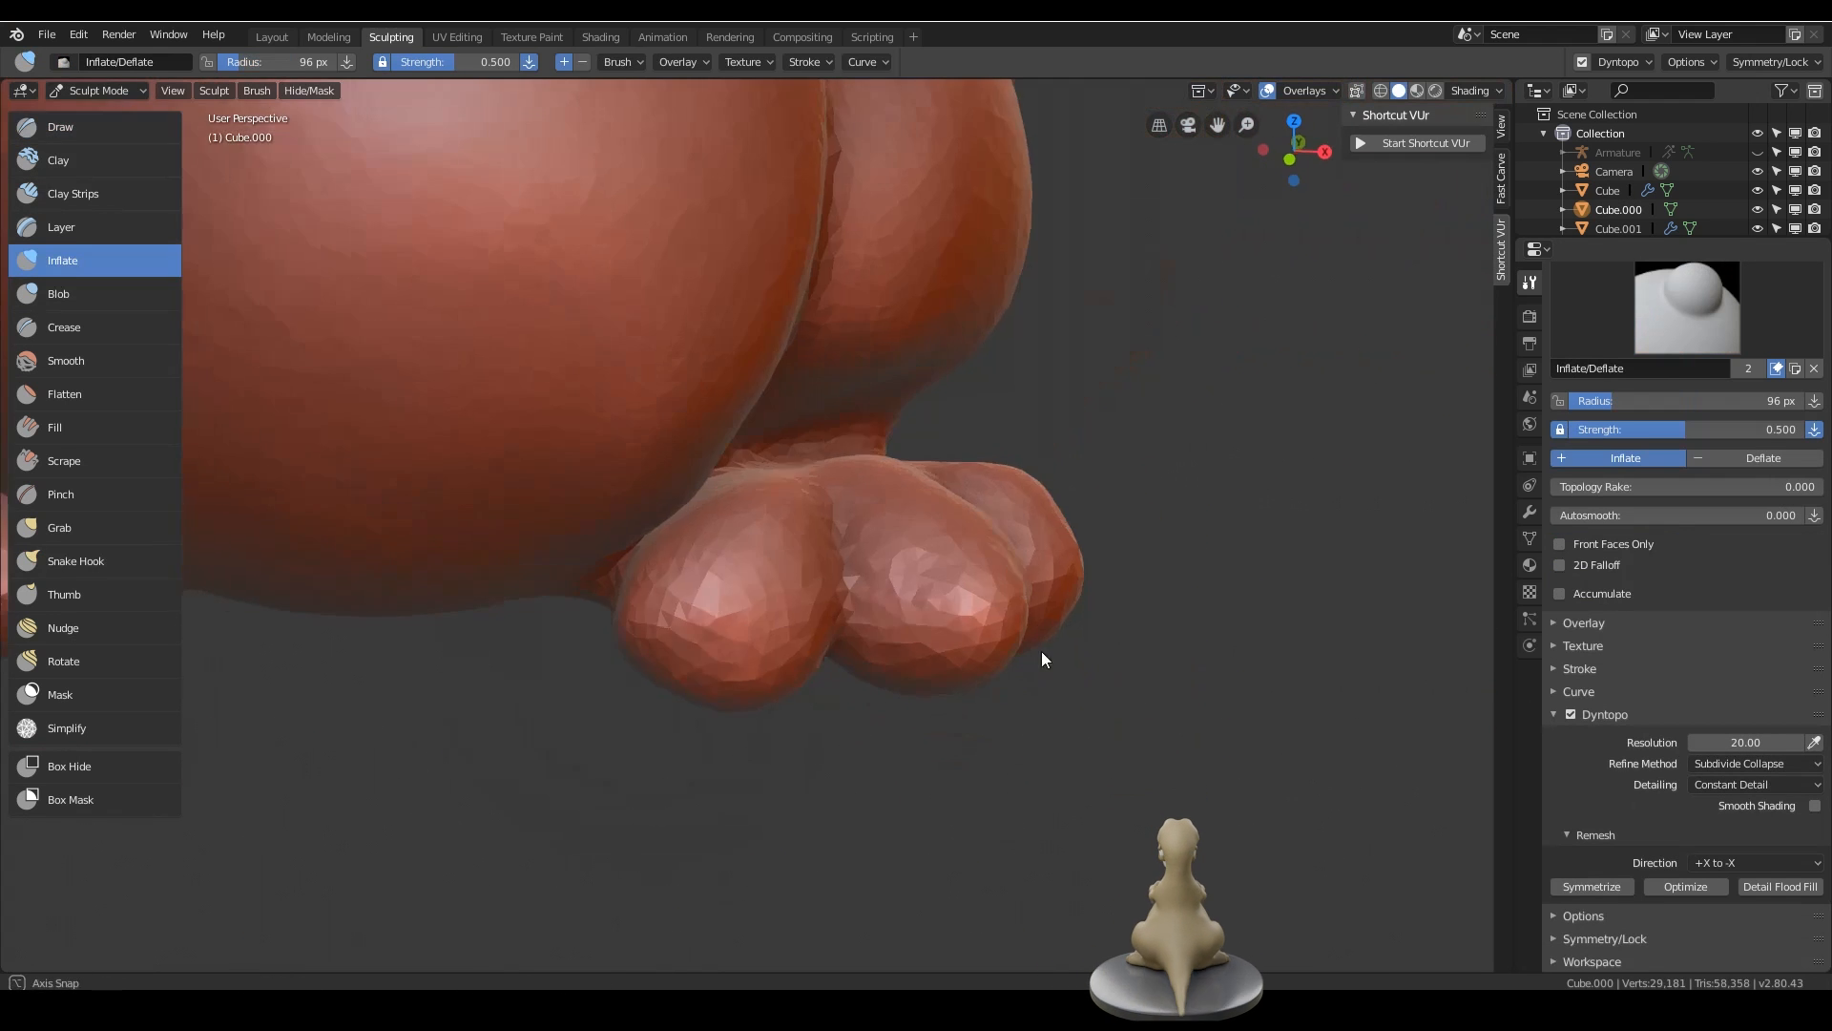
# - Inflate the fronts and upper sides of the remaining toes to round them out
pyautogui.moveTo(703, 658); pyautogui.dragTo(698, 705)
pyautogui.moveTo(1106, 620)
pyautogui.mouseDown(button='middle')
pyautogui.moveTo(984, 605)
pyautogui.moveTo(928, 709)
pyautogui.mouseUp(button='middle')
pyautogui.moveTo(926, 716); pyautogui.dragTo(951, 620)
pyautogui.moveTo(952, 617)
pyautogui.mouseDown(button='middle')
pyautogui.moveTo(957, 545)
pyautogui.moveTo(1049, 598)
pyautogui.mouseUp(button='middle')
pyautogui.moveTo(724, 509); pyautogui.dragTo(726, 554)
pyautogui.moveTo(725, 555); pyautogui.dragTo(832, 573, button='middle')
pyautogui.moveTo(696, 573); pyautogui.dragTo(651, 642)
pyautogui.moveTo(649, 583)
pyautogui.mouseDown(button='middle')
pyautogui.moveTo(586, 651)
pyautogui.moveTo(743, 649)
pyautogui.mouseUp(button='middle')
# - Sculpt creases on the toe tips using the Crease brush with a 27 px radius
pyautogui.hotkey('shift', 'c')
pyautogui.press('f')
pyautogui.click(665, 614)
pyautogui.moveTo(690, 764)
pyautogui.mouseDown()
pyautogui.moveTo(671, 580)
pyautogui.moveTo(586, 651)
pyautogui.mouseUp()
pyautogui.moveTo(586, 652)
pyautogui.mouseDown(button='middle')
pyautogui.moveTo(706, 615)
pyautogui.moveTo(767, 660)
pyautogui.mouseUp(button='middle')
pyautogui.keyDown('ctrl'); pyautogui.moveTo(1045, 553); pyautogui.dragTo(1021, 697, button='middle'); pyautogui.keyUp('ctrl')
pyautogui.moveTo(1020, 697)
pyautogui.mouseDown(button='middle')
pyautogui.moveTo(874, 701)
pyautogui.moveTo(799, 520)
pyautogui.mouseUp(button='middle')
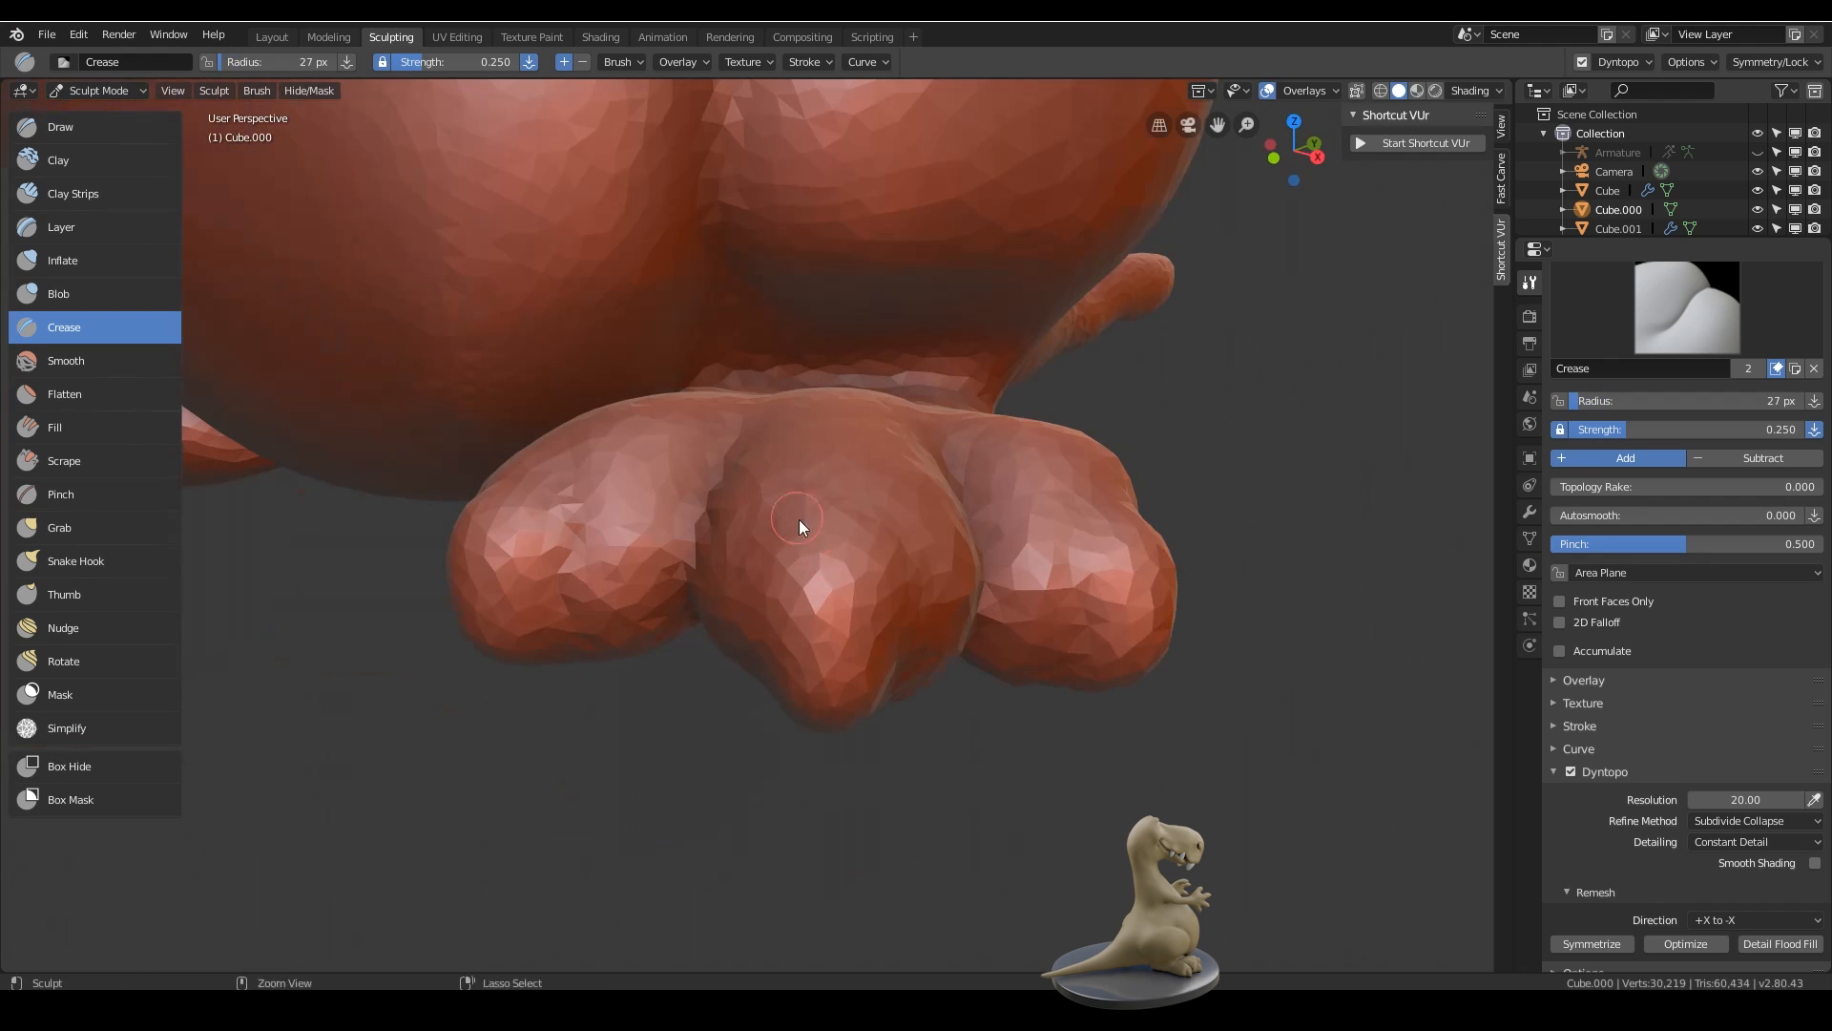
# - Enlarge the Crease brush, set its strength to 0.65, and define the claw shapes at the toe tips
pyautogui.press('f')
pyautogui.click(830, 520)
pyautogui.moveTo(429, 63); pyautogui.dragTo(483, 63)
pyautogui.keyDown('ctrl'); pyautogui.moveTo(880, 701); pyautogui.dragTo(745, 727); pyautogui.keyUp('ctrl')
pyautogui.moveTo(746, 730)
pyautogui.mouseDown(button='middle')
pyautogui.moveTo(795, 557)
pyautogui.moveTo(1072, 659)
pyautogui.moveTo(858, 626)
pyautogui.moveTo(858, 508)
pyautogui.moveTo(829, 512)
pyautogui.moveTo(712, 330)
pyautogui.moveTo(738, 598)
pyautogui.moveTo(915, 561)
pyautogui.moveTo(1270, 592)
pyautogui.mouseUp(button='middle')
pyautogui.moveTo(669, 669)
pyautogui.mouseDown()
pyautogui.moveTo(735, 724)
pyautogui.moveTo(836, 652)
pyautogui.mouseUp()
pyautogui.keyDown('ctrl'); pyautogui.moveTo(841, 573); pyautogui.dragTo(936, 705, button='middle'); pyautogui.keyUp('ctrl')
pyautogui.moveTo(935, 705)
pyautogui.mouseDown(button='middle')
pyautogui.moveTo(1070, 700)
pyautogui.moveTo(962, 677)
pyautogui.moveTo(720, 413)
pyautogui.mouseUp(button='middle')
# - Build up claws on the toe tips using the Draw brush with a 99 px radius
pyautogui.press('x')
pyautogui.press('f')
pyautogui.click(895, 577)
pyautogui.moveTo(895, 577)
pyautogui.keyDown('ctrl'); pyautogui.mouseDown(button='middle')
pyautogui.moveTo(991, 812)
pyautogui.moveTo(1010, 790)
pyautogui.moveTo(841, 707)
pyautogui.mouseUp(button='middle'); pyautogui.keyUp('ctrl')
pyautogui.moveTo(563, 611); pyautogui.dragTo(449, 727)
pyautogui.moveTo(591, 705); pyautogui.dragTo(487, 793, button='middle')
pyautogui.moveTo(764, 498)
pyautogui.keyDown('ctrl'); pyautogui.mouseDown(button='middle')
pyautogui.moveTo(958, 662)
pyautogui.moveTo(917, 533)
pyautogui.mouseUp(button='middle'); pyautogui.keyUp('ctrl')
pyautogui.moveTo(917, 535)
pyautogui.mouseDown(button='middle')
pyautogui.moveTo(886, 430)
pyautogui.moveTo(692, 260)
pyautogui.mouseUp(button='middle')
pyautogui.moveTo(691, 267)
pyautogui.mouseDown()
pyautogui.moveTo(705, 223)
pyautogui.moveTo(669, 353)
pyautogui.mouseUp()
# - Add volume around the outer toe's claw and the outer side of the foot with the Draw brush
pyautogui.moveTo(751, 462)
pyautogui.mouseDown(button='middle')
pyautogui.moveTo(1125, 515)
pyautogui.moveTo(1031, 430)
pyautogui.mouseUp(button='middle')
pyautogui.moveTo(1032, 429)
pyautogui.mouseDown(button='middle')
pyautogui.moveTo(910, 575)
pyautogui.moveTo(1183, 403)
pyautogui.mouseUp(button='middle')
pyautogui.moveTo(1183, 403); pyautogui.dragTo(1180, 452)
pyautogui.moveTo(1180, 453); pyautogui.dragTo(1121, 440, button='middle')
pyautogui.moveTo(1123, 449); pyautogui.dragTo(1208, 447)
pyautogui.moveTo(1207, 447)
pyautogui.mouseDown(button='middle')
pyautogui.moveTo(1330, 428)
pyautogui.moveTo(1289, 445)
pyautogui.mouseUp(button='middle')
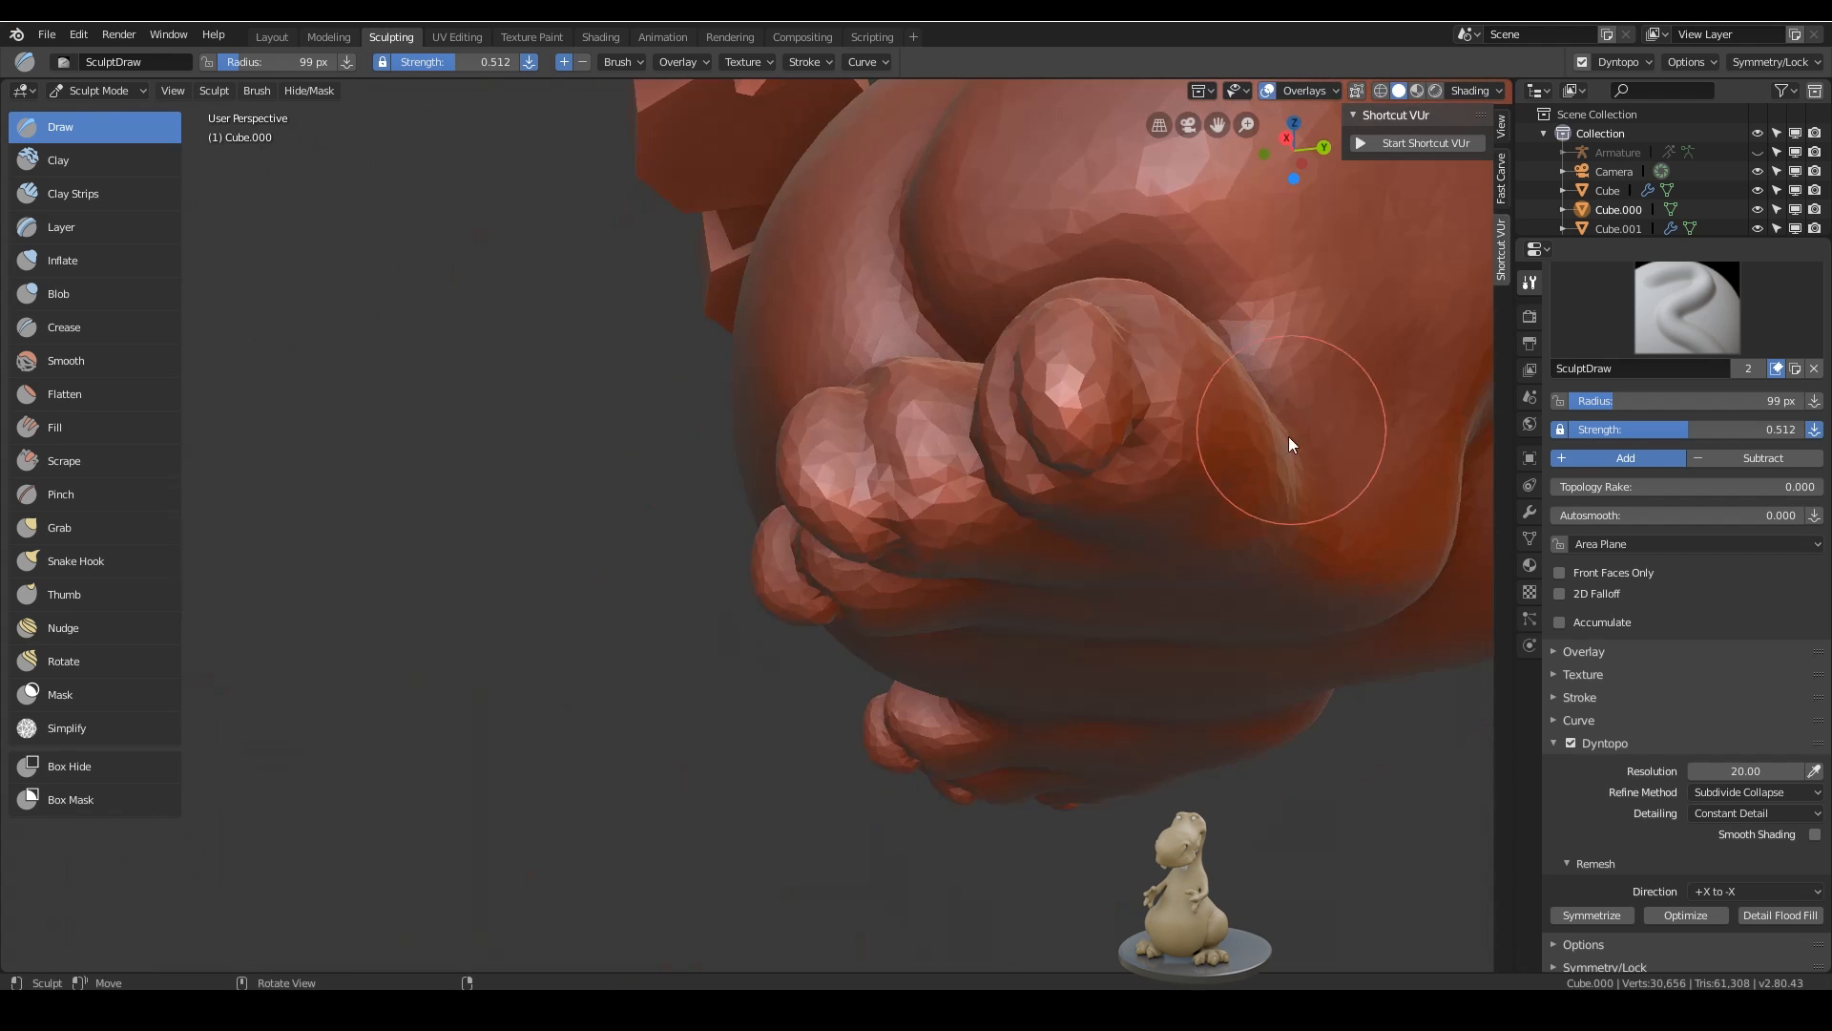
pyautogui.moveTo(1289, 446); pyautogui.dragTo(1281, 475)
# - Pull the claws and toes into shape using Snake Hook with a 187 px radius
pyautogui.moveTo(1282, 476)
pyautogui.mouseDown(button='middle')
pyautogui.moveTo(1330, 658)
pyautogui.moveTo(1078, 729)
pyautogui.mouseUp(button='middle')
pyautogui.press('k')
pyautogui.moveTo(1078, 729); pyautogui.dragTo(1053, 645)
pyautogui.moveTo(1053, 645)
pyautogui.mouseDown(button='middle')
pyautogui.moveTo(1044, 585)
pyautogui.moveTo(1076, 673)
pyautogui.moveTo(837, 581)
pyautogui.moveTo(652, 825)
pyautogui.moveTo(743, 521)
pyautogui.mouseUp(button='middle')
pyautogui.moveTo(744, 521); pyautogui.dragTo(812, 516)
pyautogui.moveTo(813, 515)
pyautogui.mouseDown(button='middle')
pyautogui.moveTo(980, 618)
pyautogui.moveTo(771, 429)
pyautogui.moveTo(1020, 679)
pyautogui.mouseUp(button='middle')
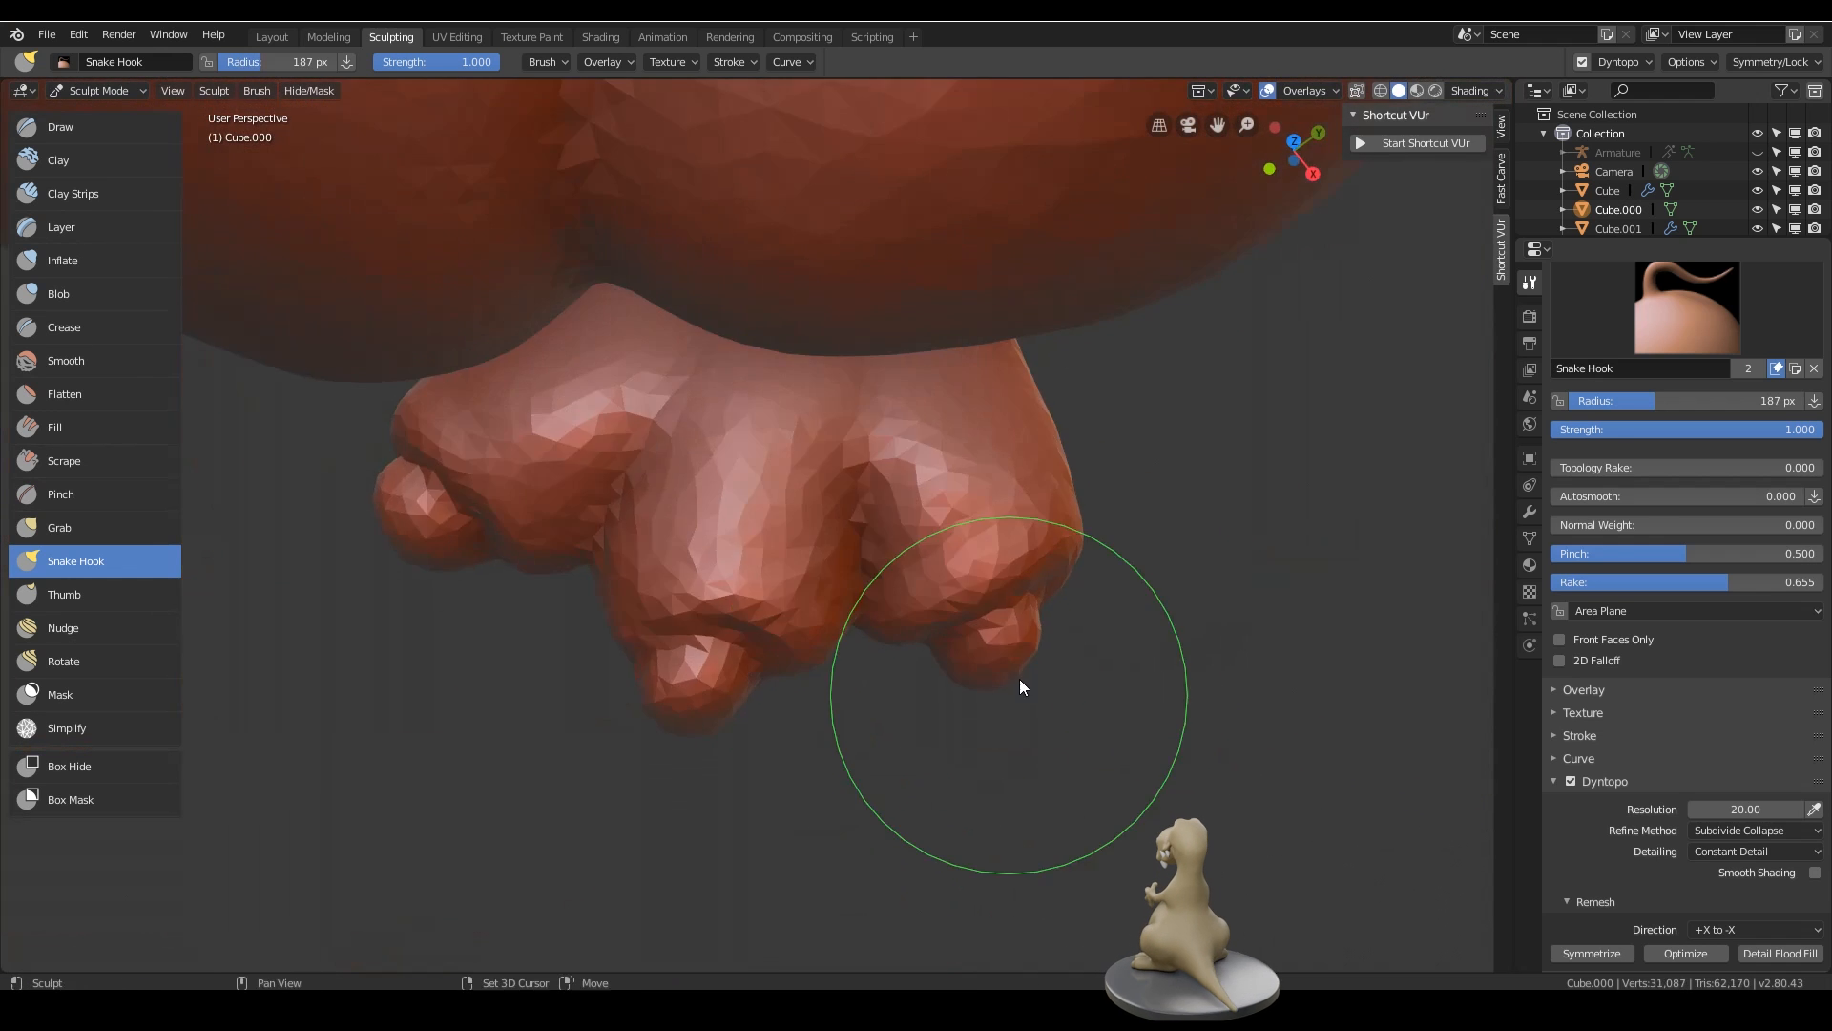
pyautogui.moveTo(1020, 679); pyautogui.dragTo(1018, 660)
pyautogui.moveTo(1018, 658); pyautogui.dragTo(894, 573, button='middle')
# - Define the grooves between the toes and around the claws using the Crease brush with a 60 px radius
pyautogui.click(92, 328)
pyautogui.moveTo(703, 439)
pyautogui.mouseDown()
pyautogui.moveTo(700, 687)
pyautogui.moveTo(700, 573)
pyautogui.mouseUp()
pyautogui.moveTo(716, 573); pyautogui.dragTo(926, 600, button='middle')
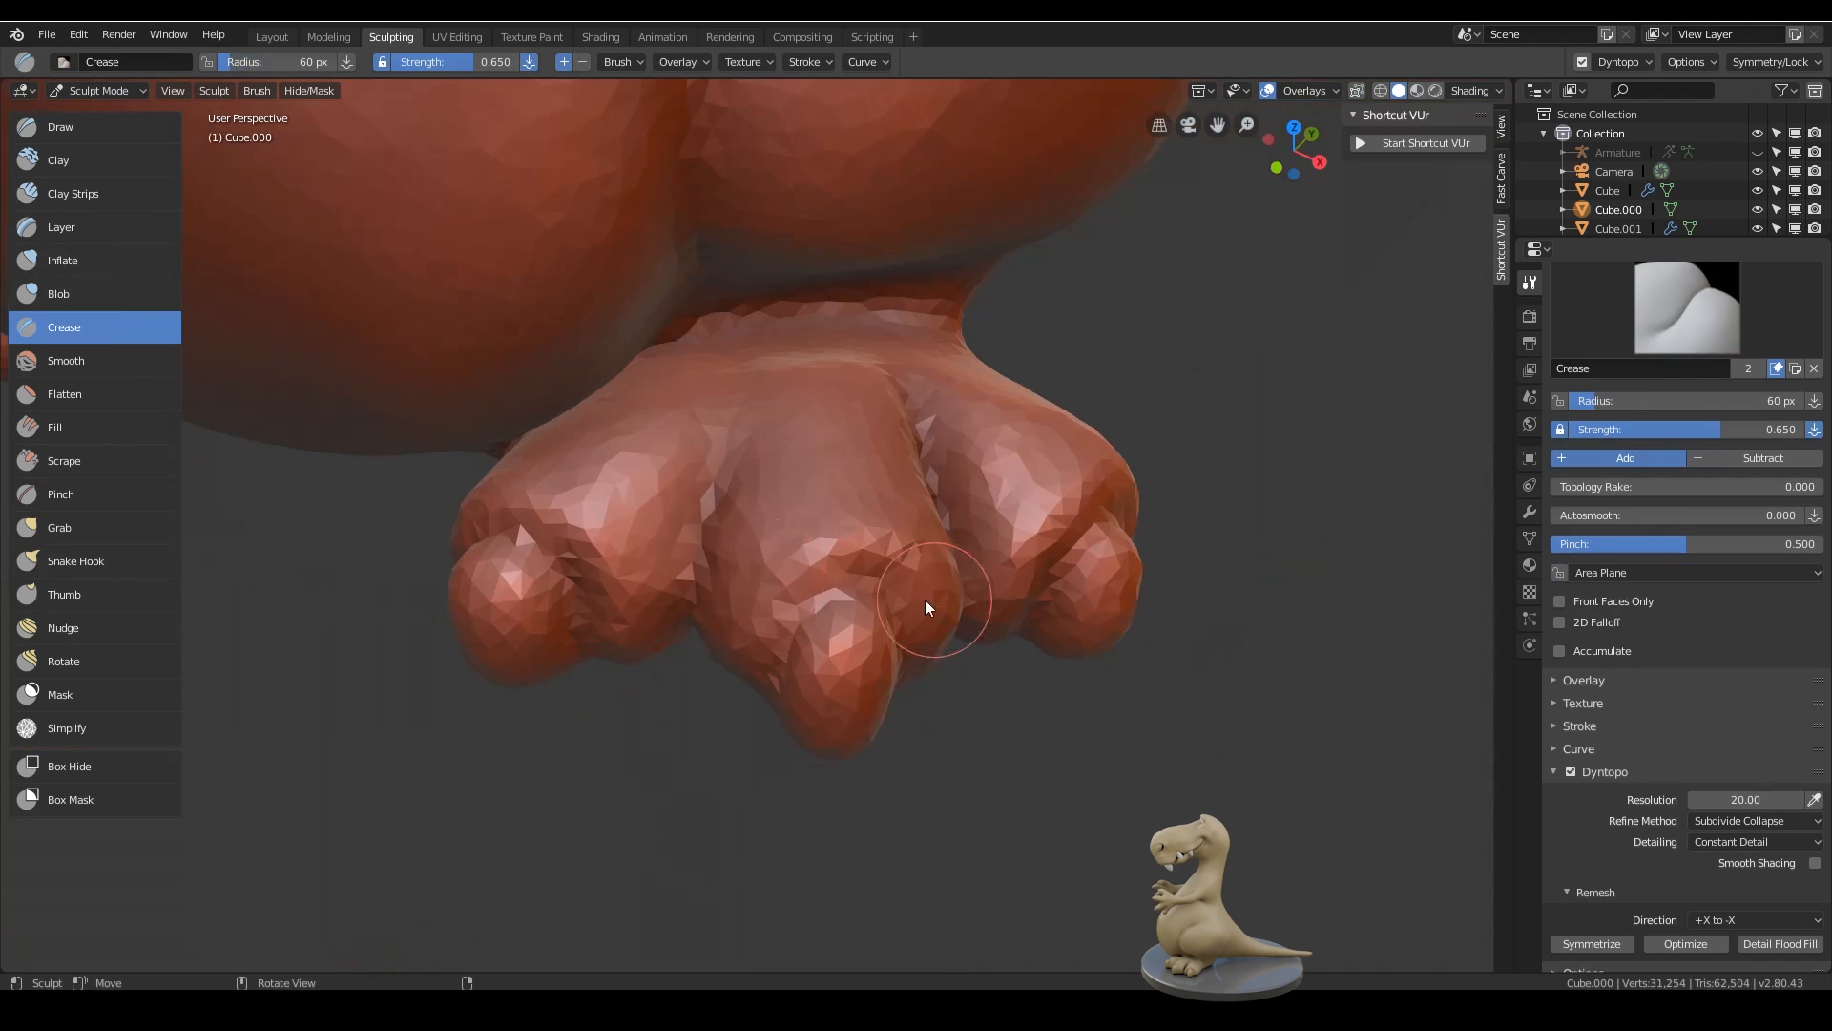
pyautogui.moveTo(714, 440); pyautogui.dragTo(677, 592)
pyautogui.moveTo(669, 573)
pyautogui.mouseDown(button='middle')
pyautogui.moveTo(706, 480)
pyautogui.moveTo(744, 534)
pyautogui.mouseUp(button='middle')
pyautogui.moveTo(750, 558)
pyautogui.mouseDown()
pyautogui.moveTo(735, 602)
pyautogui.moveTo(755, 618)
pyautogui.mouseUp()
pyautogui.moveTo(753, 619)
pyautogui.mouseDown(button='middle')
pyautogui.moveTo(908, 674)
pyautogui.moveTo(911, 709)
pyautogui.moveTo(841, 691)
pyautogui.mouseUp(button='middle')
pyautogui.moveTo(849, 646); pyautogui.dragTo(984, 611)
pyautogui.moveTo(1074, 644)
pyautogui.mouseDown(button='middle')
pyautogui.moveTo(1041, 595)
pyautogui.moveTo(943, 795)
pyautogui.moveTo(903, 354)
pyautogui.moveTo(1024, 675)
pyautogui.moveTo(1047, 622)
pyautogui.moveTo(869, 778)
pyautogui.moveTo(936, 753)
pyautogui.moveTo(851, 584)
pyautogui.mouseUp(button='middle')
pyautogui.moveTo(851, 583); pyautogui.dragTo(852, 602)
pyautogui.moveTo(852, 603)
pyautogui.mouseDown(button='middle')
pyautogui.moveTo(812, 667)
pyautogui.moveTo(783, 419)
pyautogui.mouseUp(button='middle')
# - Set the Crease brush radius to 78 px and refine the creases around the middle and outer claws
pyautogui.press('f')
pyautogui.click(805, 567)
pyautogui.moveTo(805, 567); pyautogui.dragTo(830, 712, button='middle')
pyautogui.moveTo(784, 572); pyautogui.dragTo(768, 716)
pyautogui.moveTo(769, 716)
pyautogui.mouseDown(button='middle')
pyautogui.moveTo(758, 634)
pyautogui.moveTo(984, 666)
pyautogui.moveTo(890, 585)
pyautogui.moveTo(924, 637)
pyautogui.moveTo(943, 591)
pyautogui.moveTo(1093, 655)
pyautogui.mouseUp(button='middle')
pyautogui.moveTo(1095, 654); pyautogui.dragTo(1088, 648)
pyautogui.moveTo(1089, 648); pyautogui.dragTo(1106, 663, button='middle')
pyautogui.moveTo(1107, 663); pyautogui.dragTo(1112, 688)
pyautogui.moveTo(1112, 688); pyautogui.dragTo(1070, 706, button='middle')
pyautogui.keyDown('ctrl'); pyautogui.moveTo(1070, 707); pyautogui.dragTo(905, 409, button='middle'); pyautogui.keyUp('ctrl')
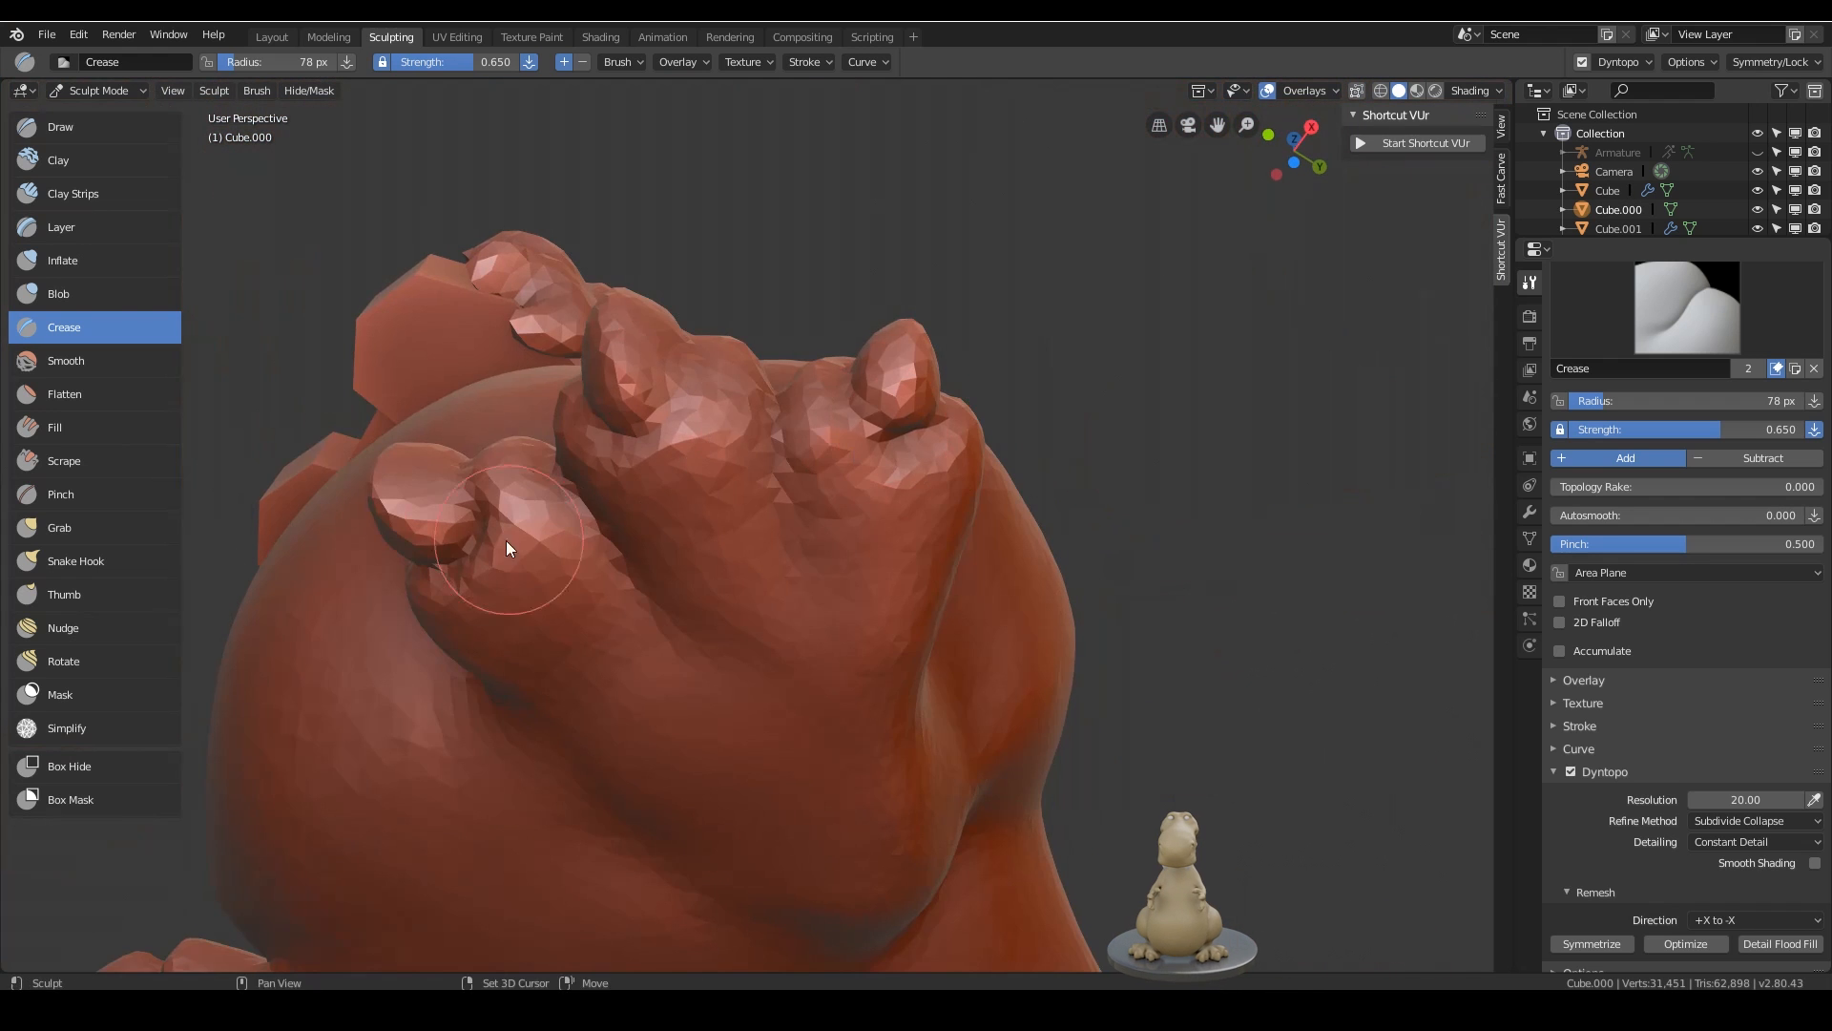
# - Thicken the fingers and palm of the hand holding the block using the Inflate brush with a 78 px radius
pyautogui.moveTo(505, 540); pyautogui.dragTo(1015, 515, button='middle')
pyautogui.moveTo(1023, 646)
pyautogui.keyDown('shift'); pyautogui.mouseDown(button='middle')
pyautogui.moveTo(909, 656)
pyautogui.moveTo(898, 698)
pyautogui.mouseUp(button='middle'); pyautogui.keyUp('shift')
pyautogui.click(64, 261)
pyautogui.moveTo(745, 659)
pyautogui.mouseDown(button='middle')
pyautogui.moveTo(732, 743)
pyautogui.moveTo(766, 650)
pyautogui.mouseUp(button='middle')
pyautogui.moveTo(707, 641)
pyautogui.mouseDown()
pyautogui.moveTo(557, 638)
pyautogui.moveTo(615, 636)
pyautogui.mouseUp()
pyautogui.moveTo(616, 637); pyautogui.dragTo(743, 732, button='middle')
pyautogui.moveTo(743, 732); pyautogui.dragTo(837, 732)
pyautogui.moveTo(836, 732)
pyautogui.mouseDown(button='middle')
pyautogui.moveTo(810, 612)
pyautogui.moveTo(744, 659)
pyautogui.mouseUp(button='middle')
pyautogui.moveTo(745, 660)
pyautogui.keyDown('ctrl'); pyautogui.mouseDown(button='middle')
pyautogui.moveTo(812, 733)
pyautogui.moveTo(792, 701)
pyautogui.mouseUp(button='middle'); pyautogui.keyUp('ctrl')
pyautogui.keyDown('ctrl'); pyautogui.moveTo(792, 702); pyautogui.dragTo(775, 620, button='middle'); pyautogui.keyUp('ctrl')
pyautogui.moveTo(692, 695); pyautogui.dragTo(577, 720, button='middle')
pyautogui.moveTo(702, 637); pyautogui.dragTo(736, 646, button='middle')
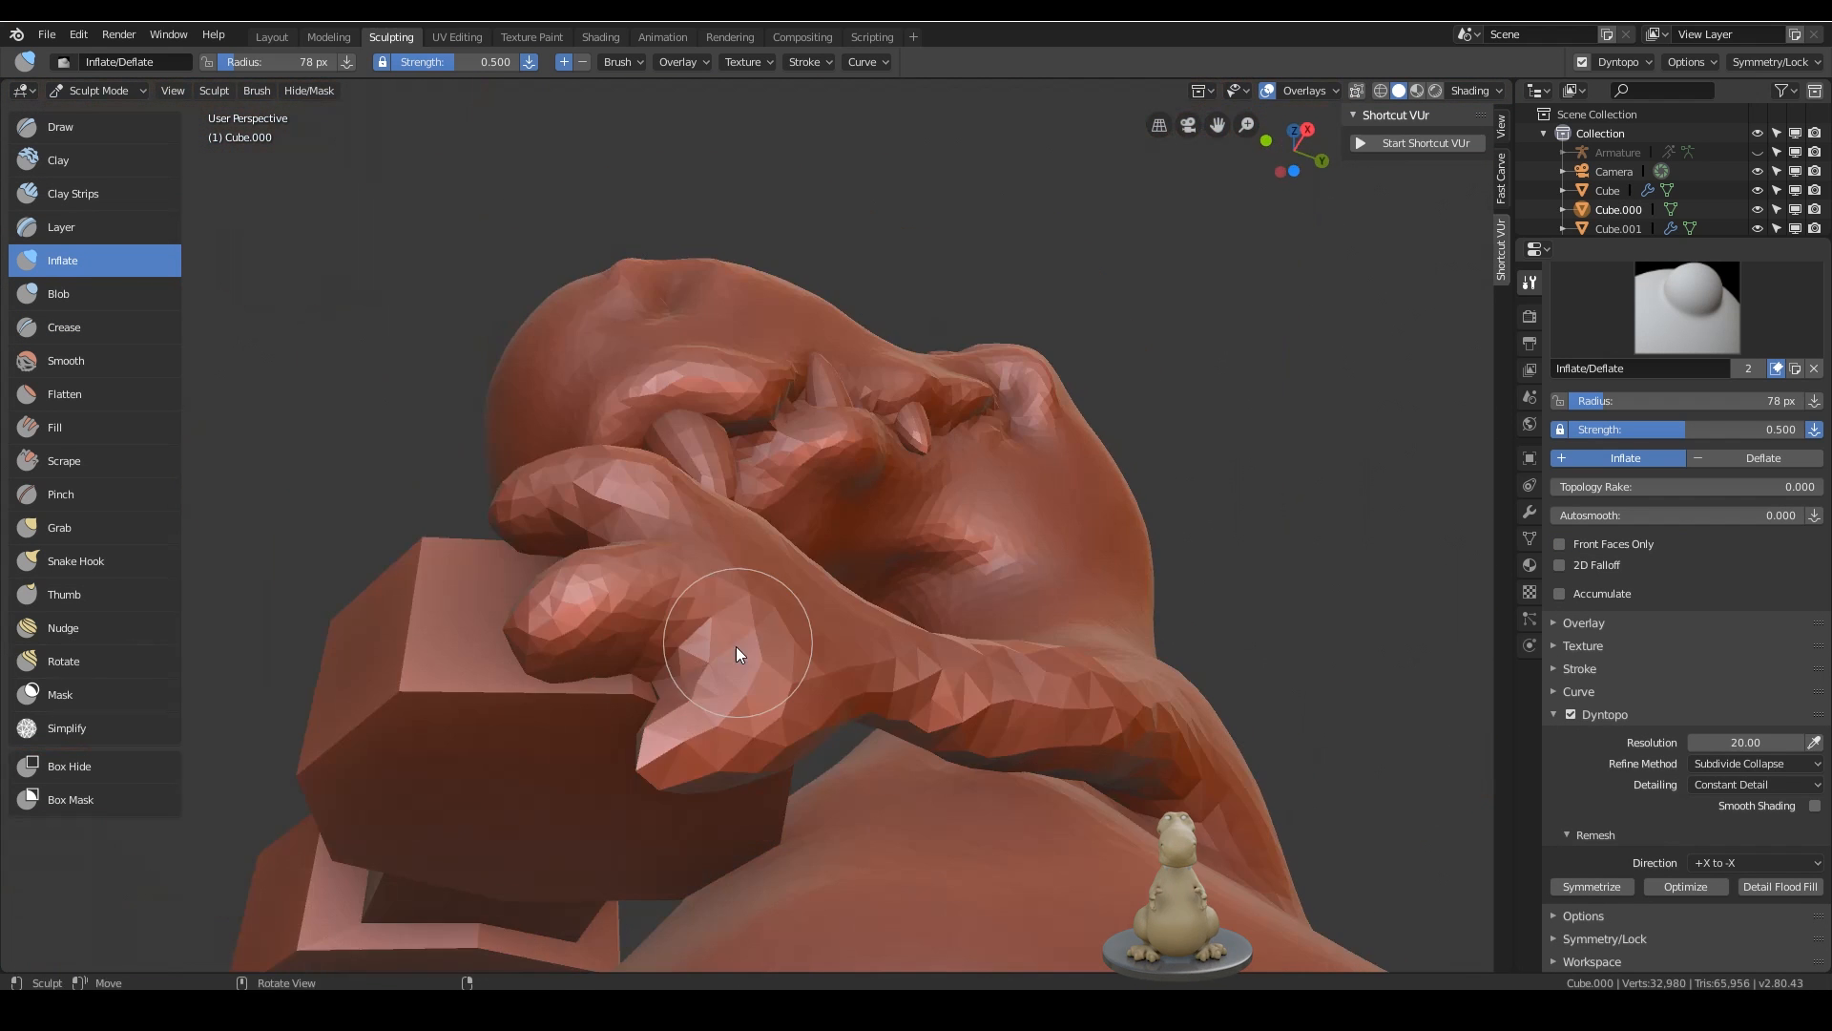
pyautogui.moveTo(737, 646); pyautogui.dragTo(747, 685)
pyautogui.moveTo(700, 716); pyautogui.dragTo(775, 813, button='middle')
# - Reposition and reshape the hand's fingers using Snake Hook with a 180 px radius
pyautogui.click(75, 561)
pyautogui.press('f')
pyautogui.click(906, 704)
pyautogui.moveTo(912, 707); pyautogui.dragTo(914, 594, button='middle')
pyautogui.moveTo(777, 736); pyautogui.dragTo(763, 722)
pyautogui.moveTo(762, 722); pyautogui.dragTo(700, 658, button='middle')
pyautogui.moveTo(693, 658); pyautogui.dragTo(808, 621)
pyautogui.moveTo(808, 621); pyautogui.dragTo(799, 792, button='middle')
pyautogui.moveTo(848, 718); pyautogui.dragTo(887, 775)
pyautogui.moveTo(888, 775); pyautogui.dragTo(958, 720, button='middle')
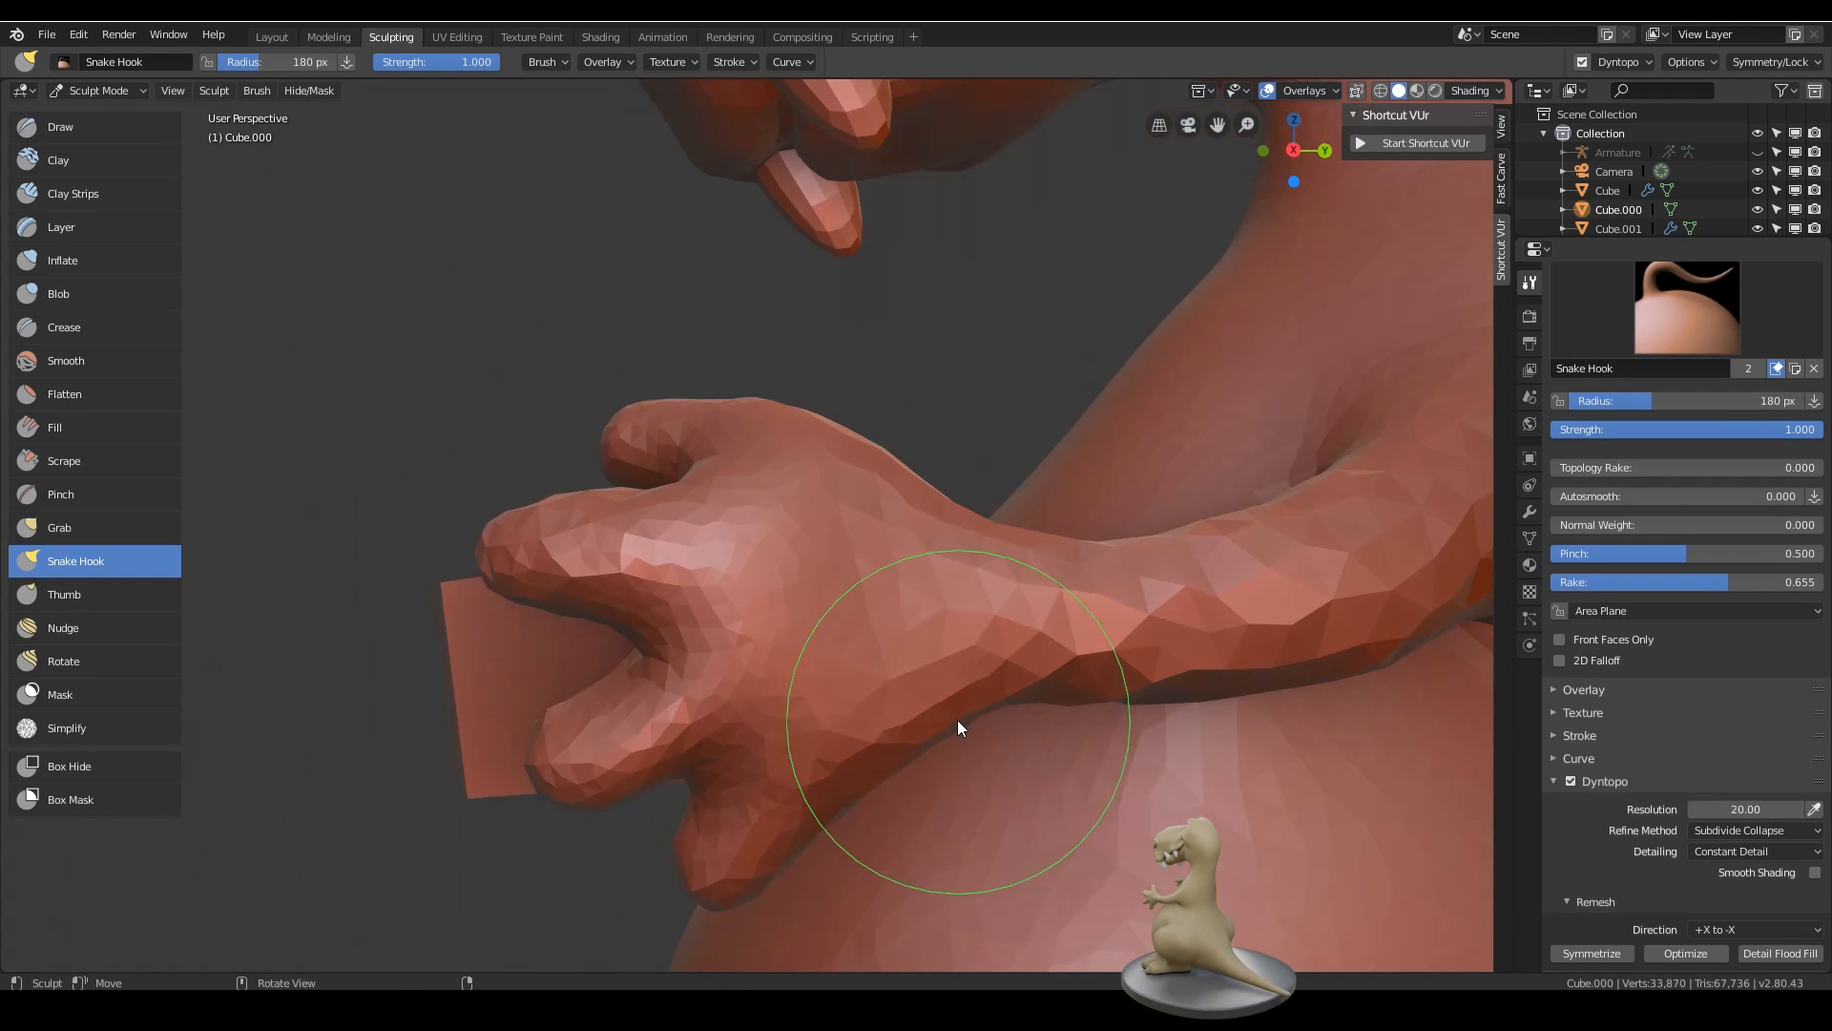
# - Reshape the wrist and forearm around the held block using Snake Hook with a 235 px radius
pyautogui.keyDown('ctrl'); pyautogui.moveTo(1082, 640); pyautogui.dragTo(697, 521, button='middle'); pyautogui.keyUp('ctrl')
pyautogui.moveTo(908, 580)
pyautogui.mouseDown(button='middle')
pyautogui.moveTo(852, 727)
pyautogui.moveTo(893, 839)
pyautogui.moveTo(941, 702)
pyautogui.moveTo(884, 609)
pyautogui.moveTo(966, 478)
pyautogui.moveTo(1047, 397)
pyautogui.moveTo(947, 383)
pyautogui.moveTo(842, 301)
pyautogui.moveTo(1075, 221)
pyautogui.moveTo(1056, 687)
pyautogui.moveTo(987, 618)
pyautogui.moveTo(1046, 386)
pyautogui.moveTo(1125, 366)
pyautogui.mouseUp(button='middle')
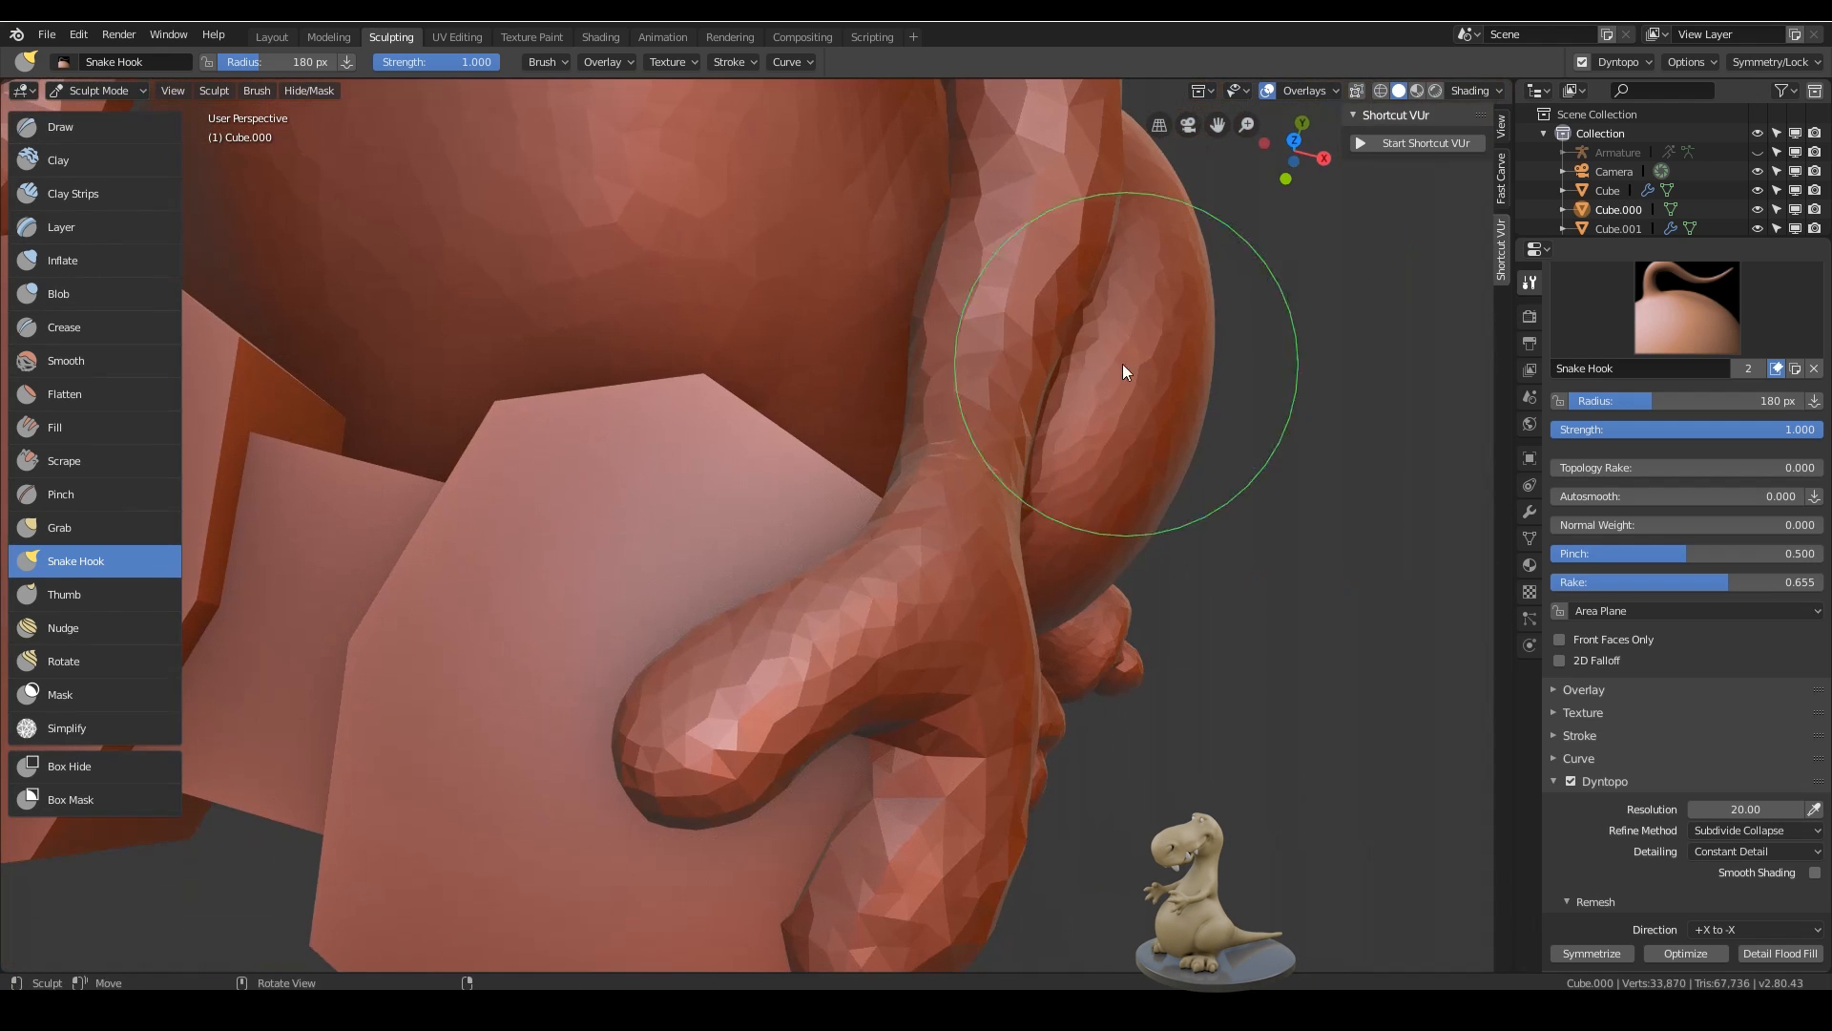
pyautogui.press('f')
pyautogui.click(1149, 363)
pyautogui.moveTo(1059, 336); pyautogui.dragTo(990, 302)
pyautogui.moveTo(990, 303); pyautogui.dragTo(1116, 234, button='middle')
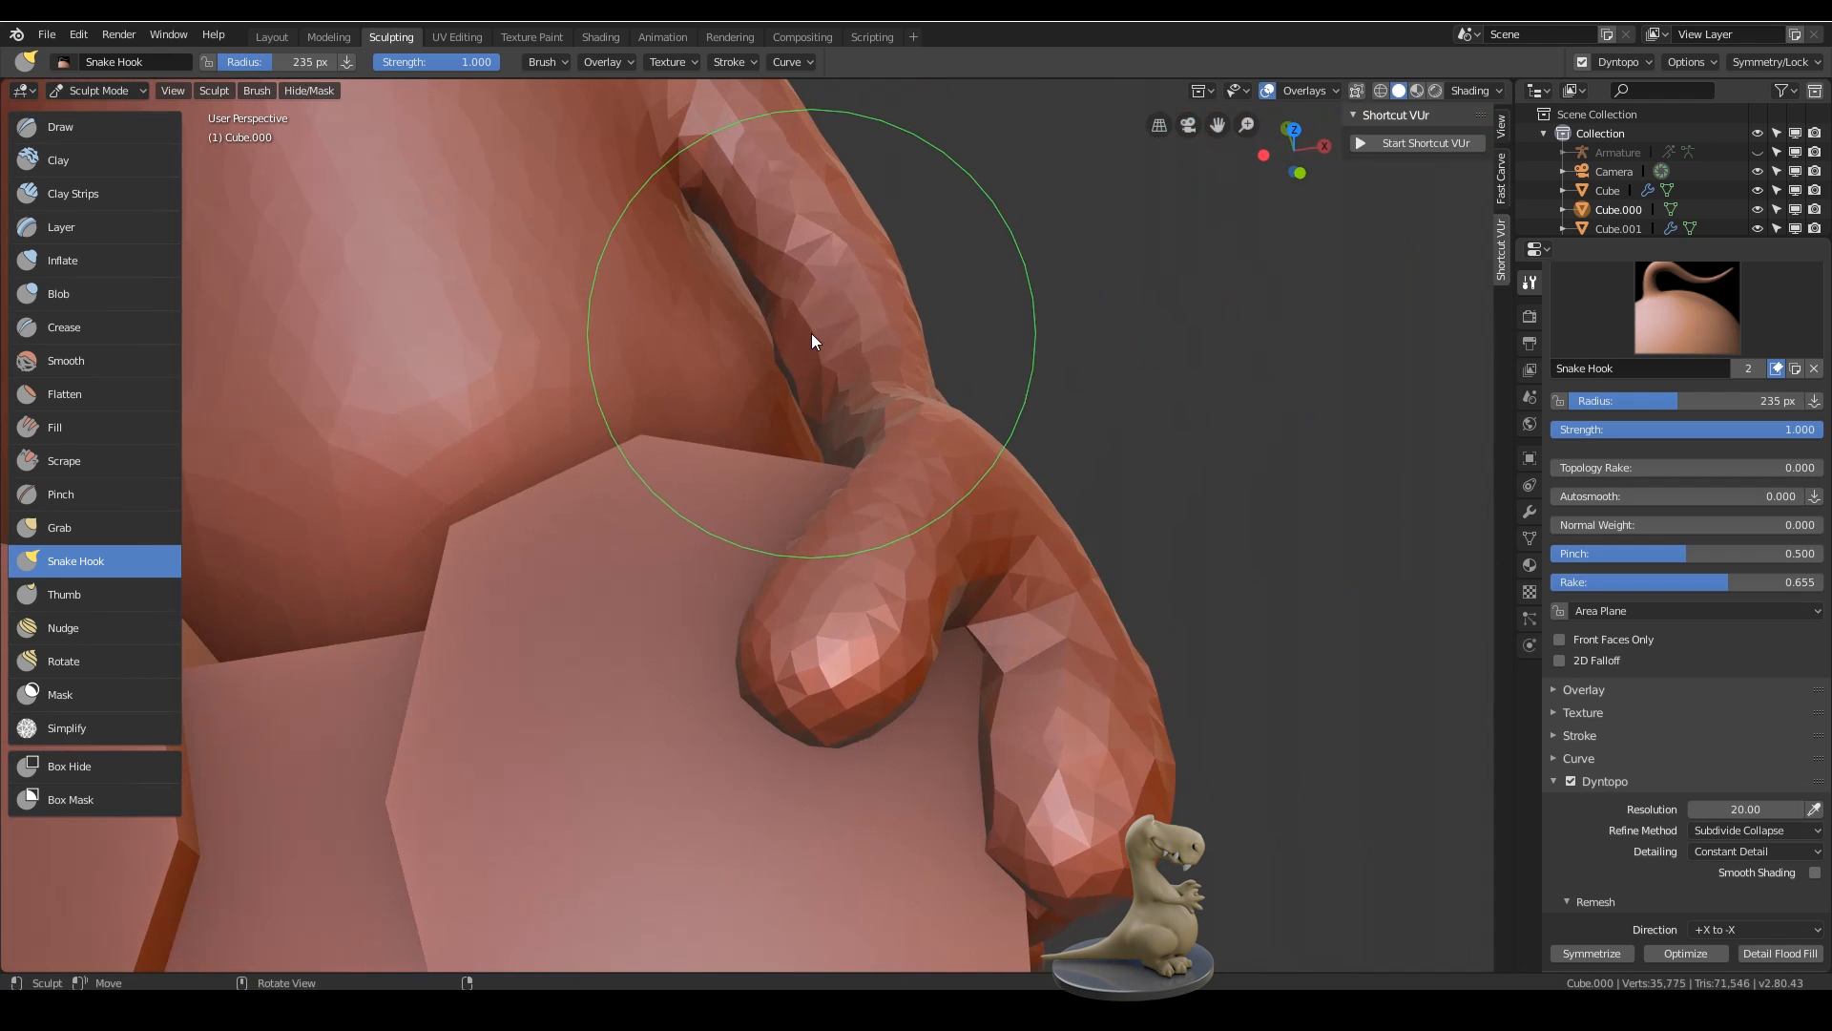
pyautogui.moveTo(812, 333); pyautogui.dragTo(846, 306)
pyautogui.moveTo(839, 255); pyautogui.dragTo(1040, 349, button='middle')
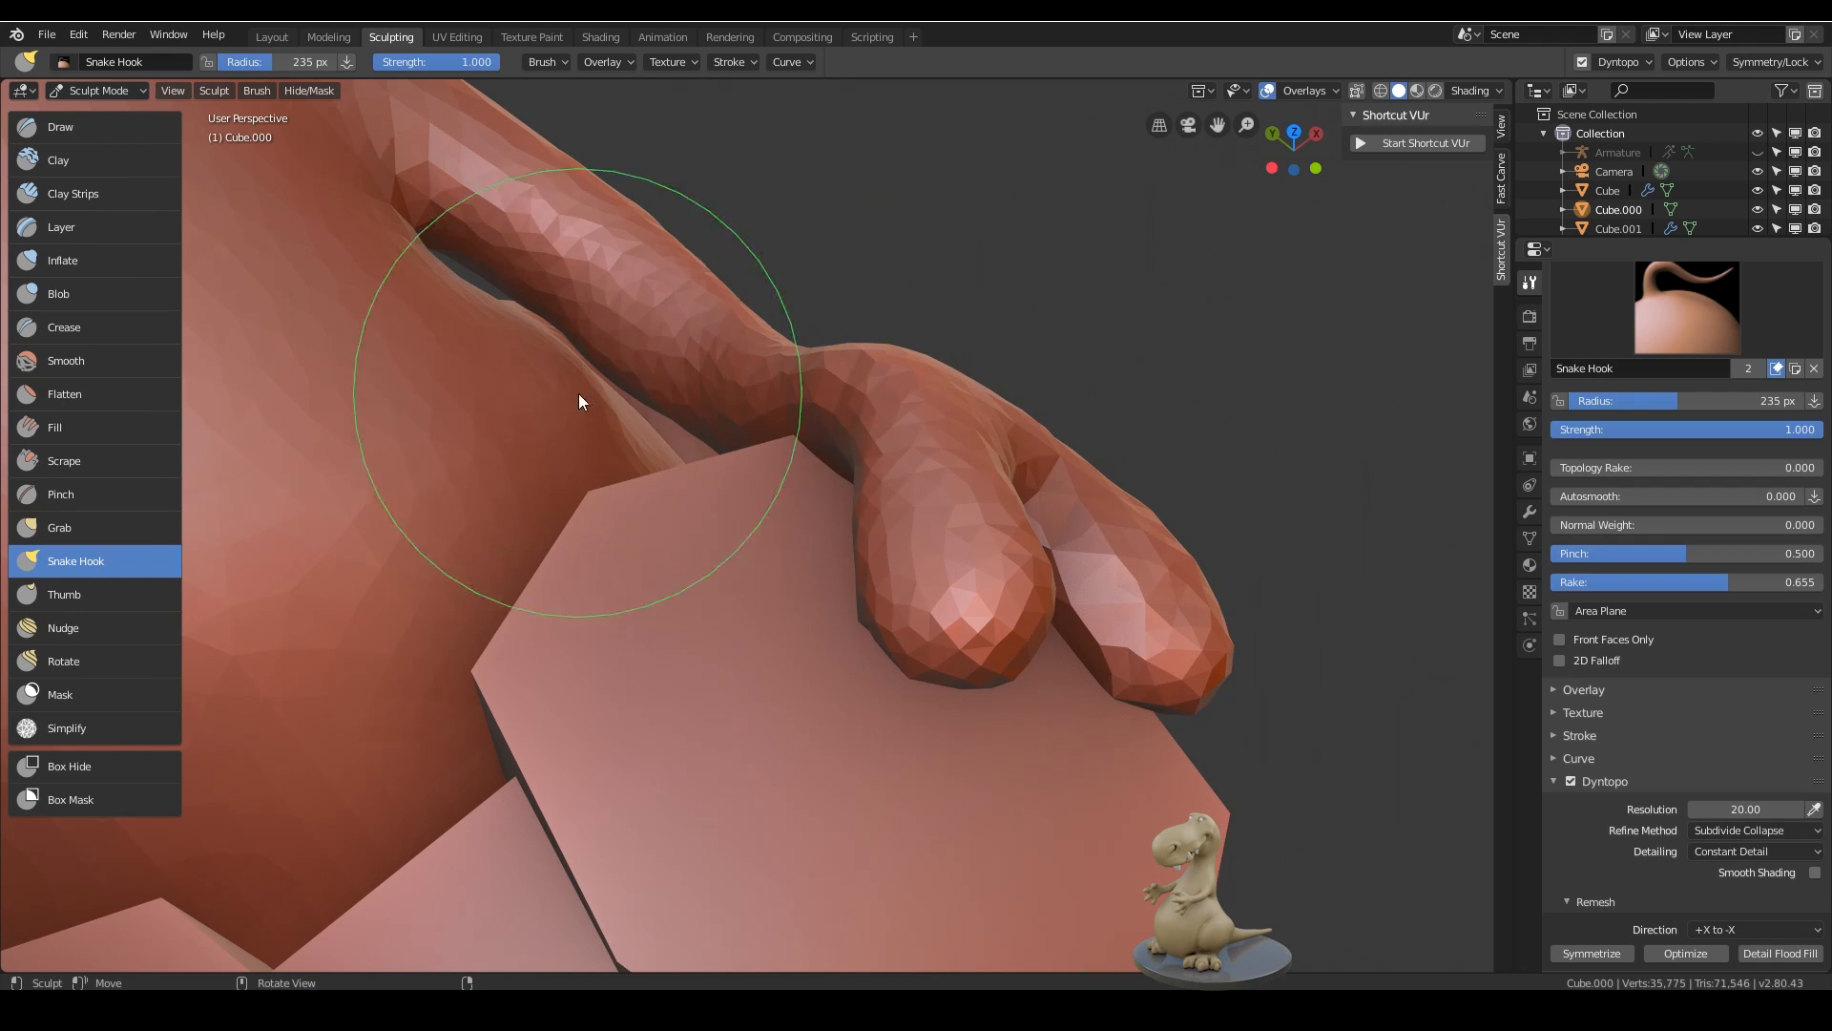
pyautogui.moveTo(818, 531)
pyautogui.mouseDown(button='middle')
pyautogui.moveTo(760, 526)
pyautogui.moveTo(748, 487)
pyautogui.mouseUp(button='middle')
pyautogui.moveTo(805, 224)
pyautogui.mouseDown(button='middle')
pyautogui.moveTo(948, 534)
pyautogui.moveTo(768, 457)
pyautogui.moveTo(1090, 568)
pyautogui.moveTo(939, 460)
pyautogui.moveTo(865, 579)
pyautogui.moveTo(927, 575)
pyautogui.mouseUp(button='middle')
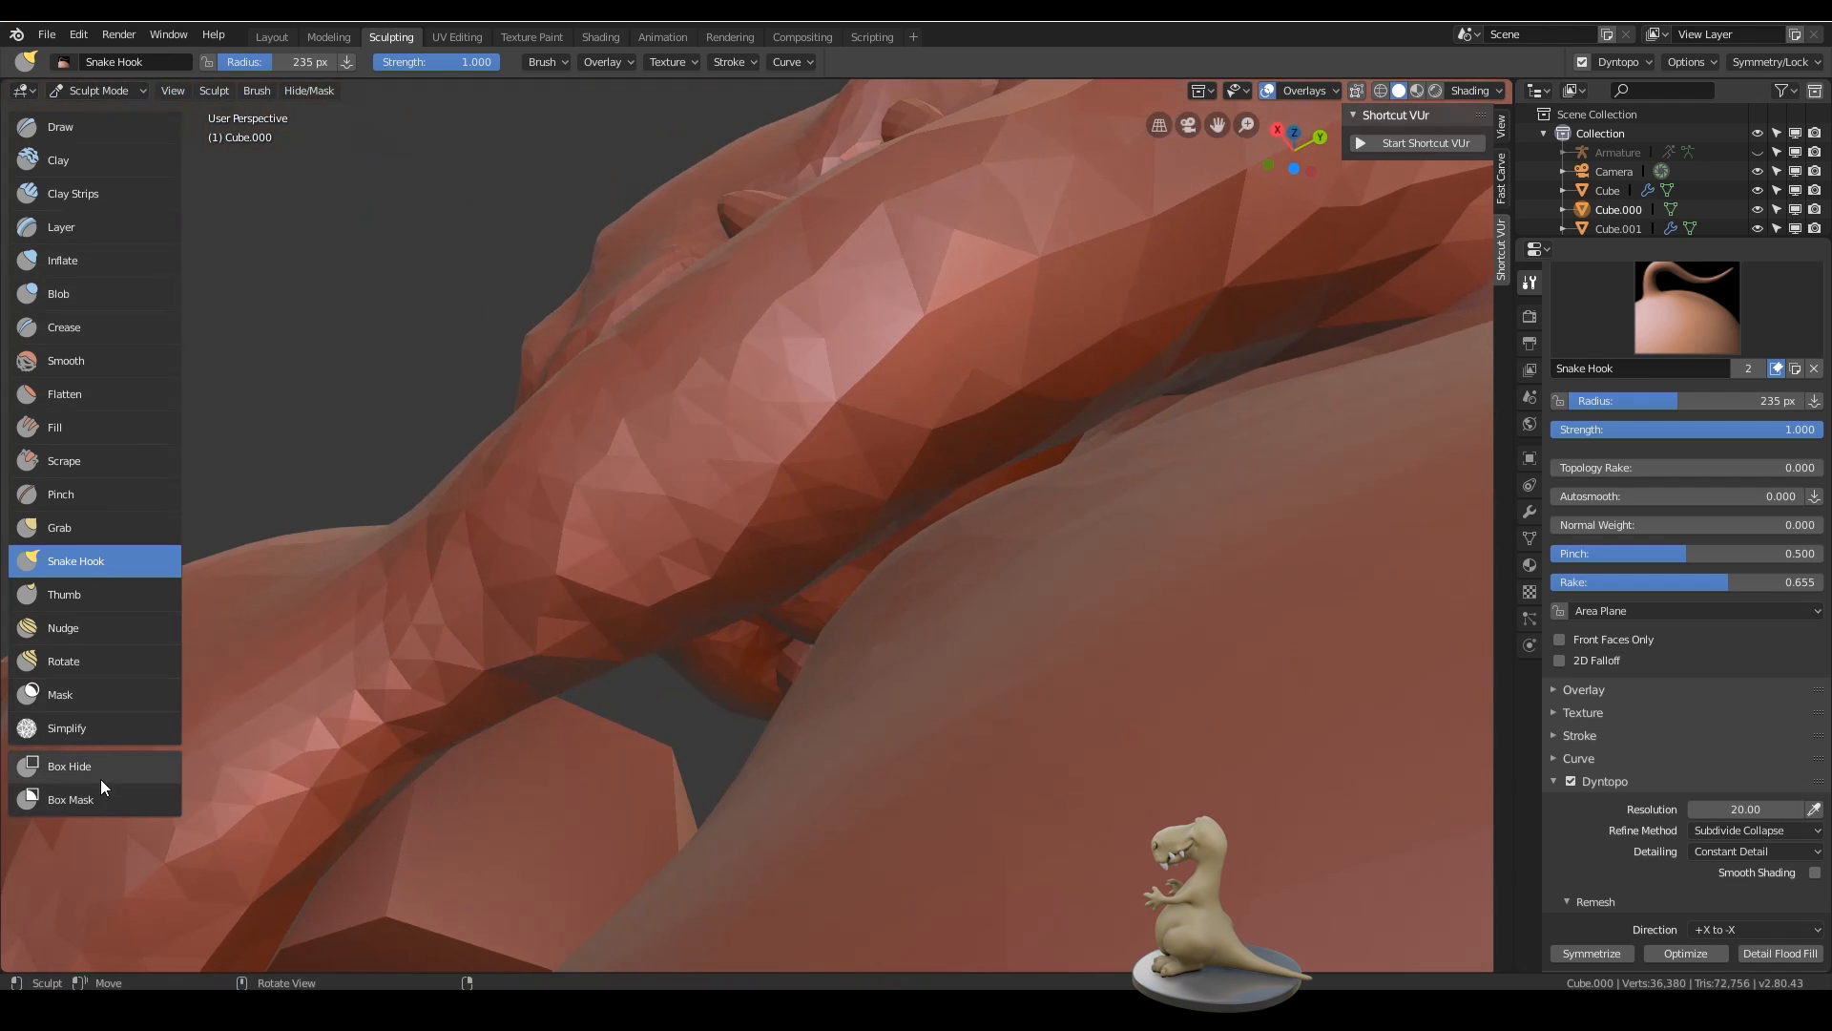
# - Mask the upper and outer surfaces of the forearm using the Mask brush with a 145 px radius
pyautogui.click(96, 696)
pyautogui.moveTo(711, 439)
pyautogui.mouseDown()
pyautogui.moveTo(1128, 301)
pyautogui.moveTo(705, 431)
pyautogui.mouseUp()
pyautogui.press('f')
pyautogui.click(576, 620)
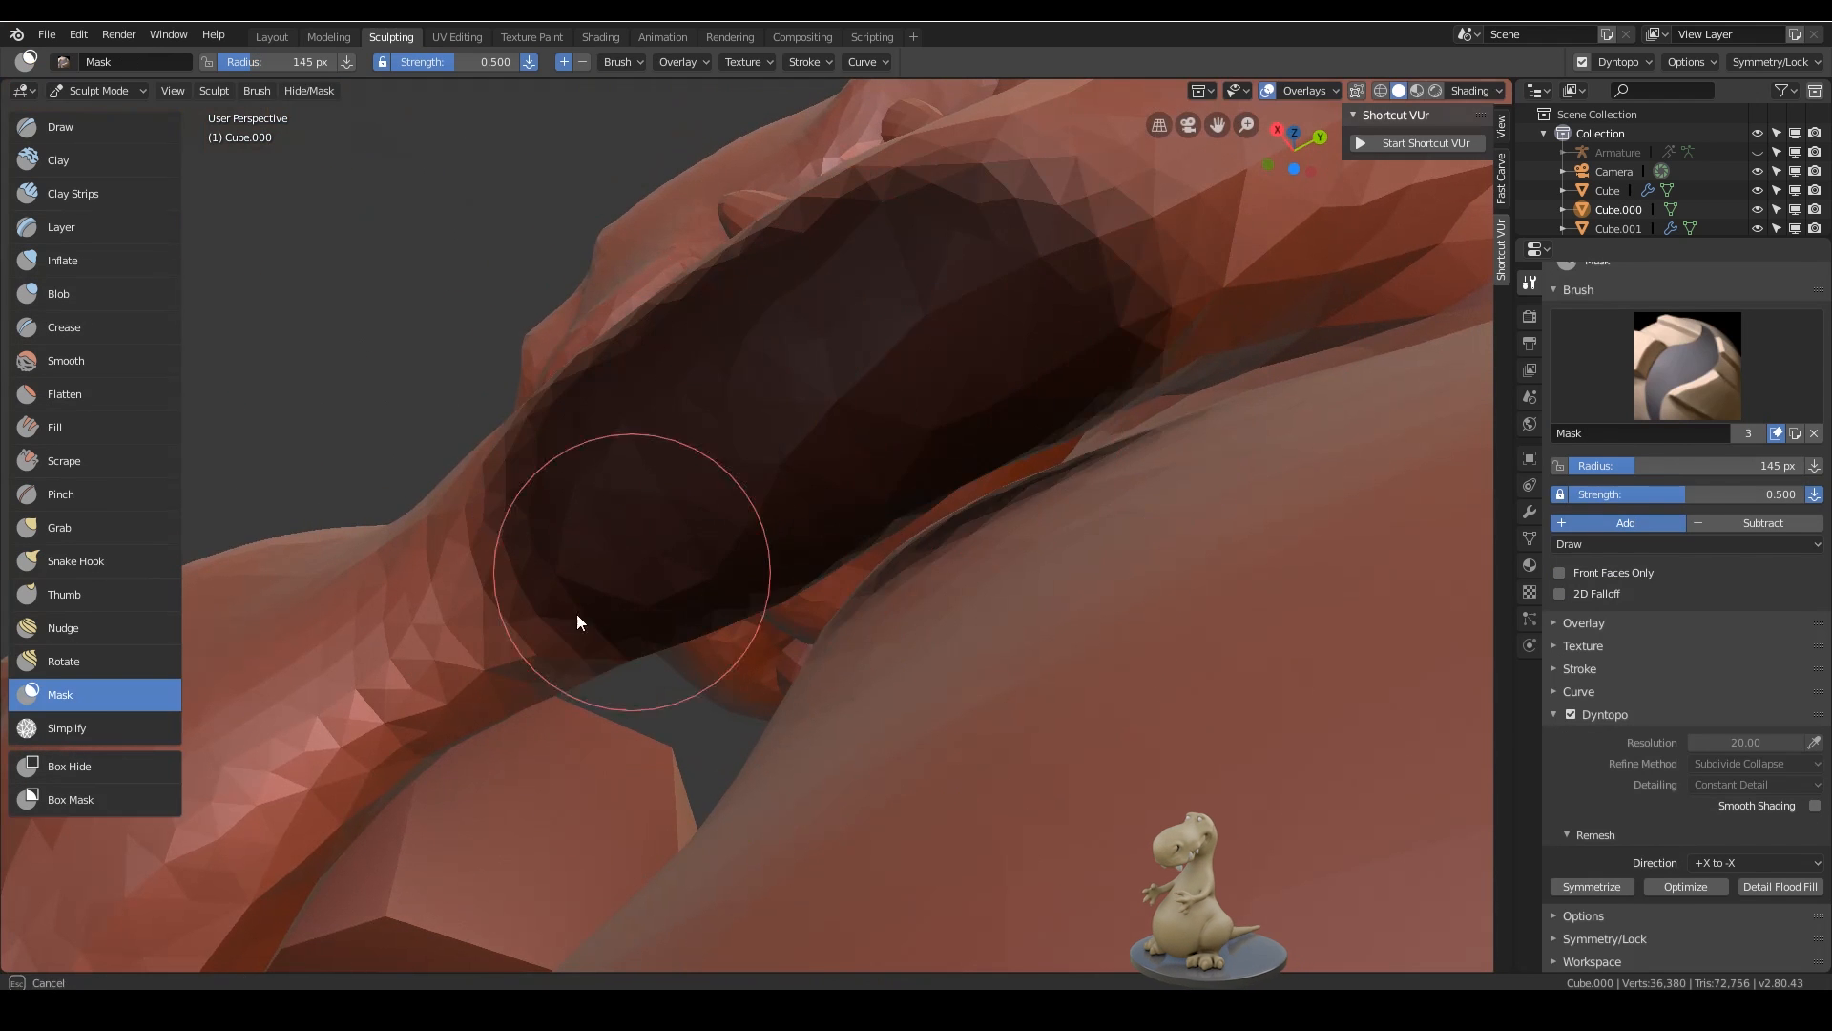
pyautogui.moveTo(577, 619); pyautogui.dragTo(1060, 601, button='middle')
pyautogui.moveTo(1059, 600); pyautogui.dragTo(1041, 630)
pyautogui.moveTo(1041, 630)
pyautogui.mouseDown(button='middle')
pyautogui.moveTo(819, 451)
pyautogui.moveTo(832, 592)
pyautogui.mouseUp(button='middle')
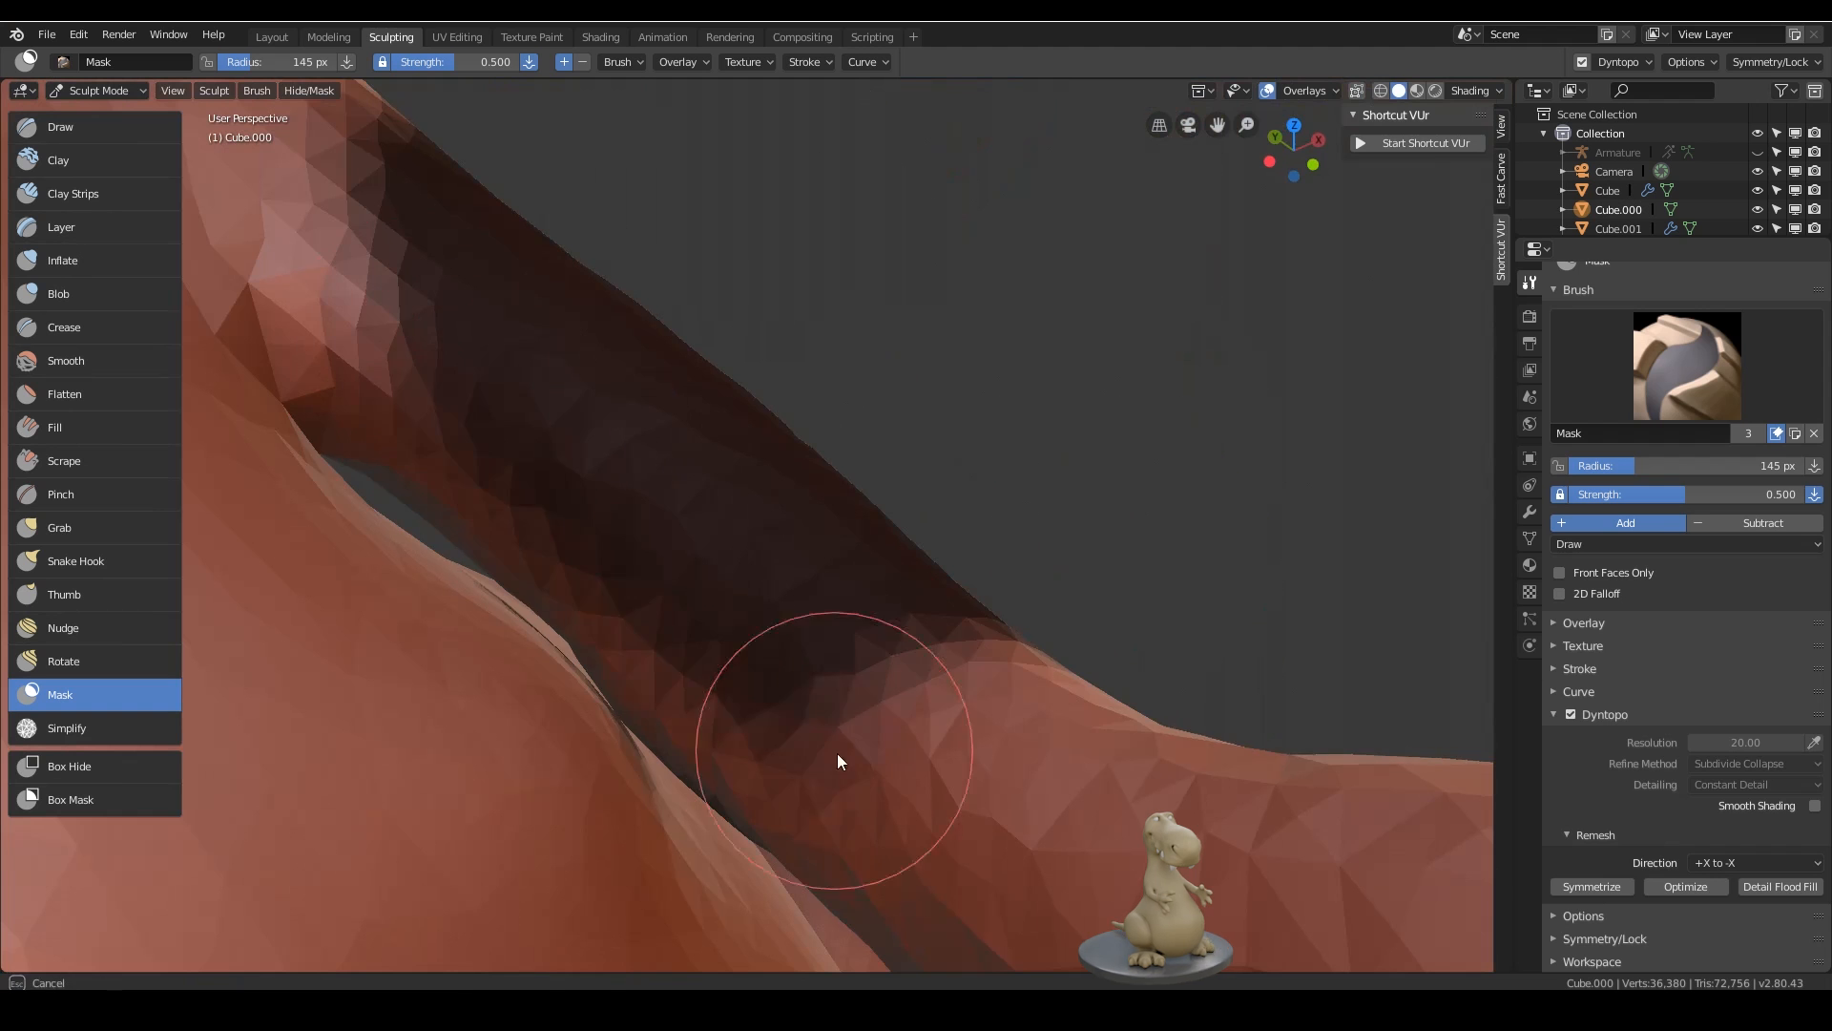
pyautogui.moveTo(838, 755); pyautogui.dragTo(573, 554)
# - Extend the arm mask along its underside and toward the shoulder
pyautogui.moveTo(996, 558)
pyautogui.mouseDown(button='middle')
pyautogui.moveTo(987, 580)
pyautogui.moveTo(1062, 609)
pyautogui.moveTo(1078, 583)
pyautogui.mouseUp(button='middle')
pyautogui.moveTo(1157, 555)
pyautogui.keyDown('ctrl'); pyautogui.mouseDown()
pyautogui.moveTo(1114, 576)
pyautogui.moveTo(1173, 606)
pyautogui.mouseUp(); pyautogui.keyUp('ctrl')
pyautogui.moveTo(1173, 607); pyautogui.dragTo(1149, 543, button='middle')
pyautogui.moveTo(1178, 402)
pyautogui.keyDown('ctrl'); pyautogui.mouseDown()
pyautogui.moveTo(1079, 445)
pyautogui.moveTo(1388, 391)
pyautogui.mouseUp(); pyautogui.keyUp('ctrl')
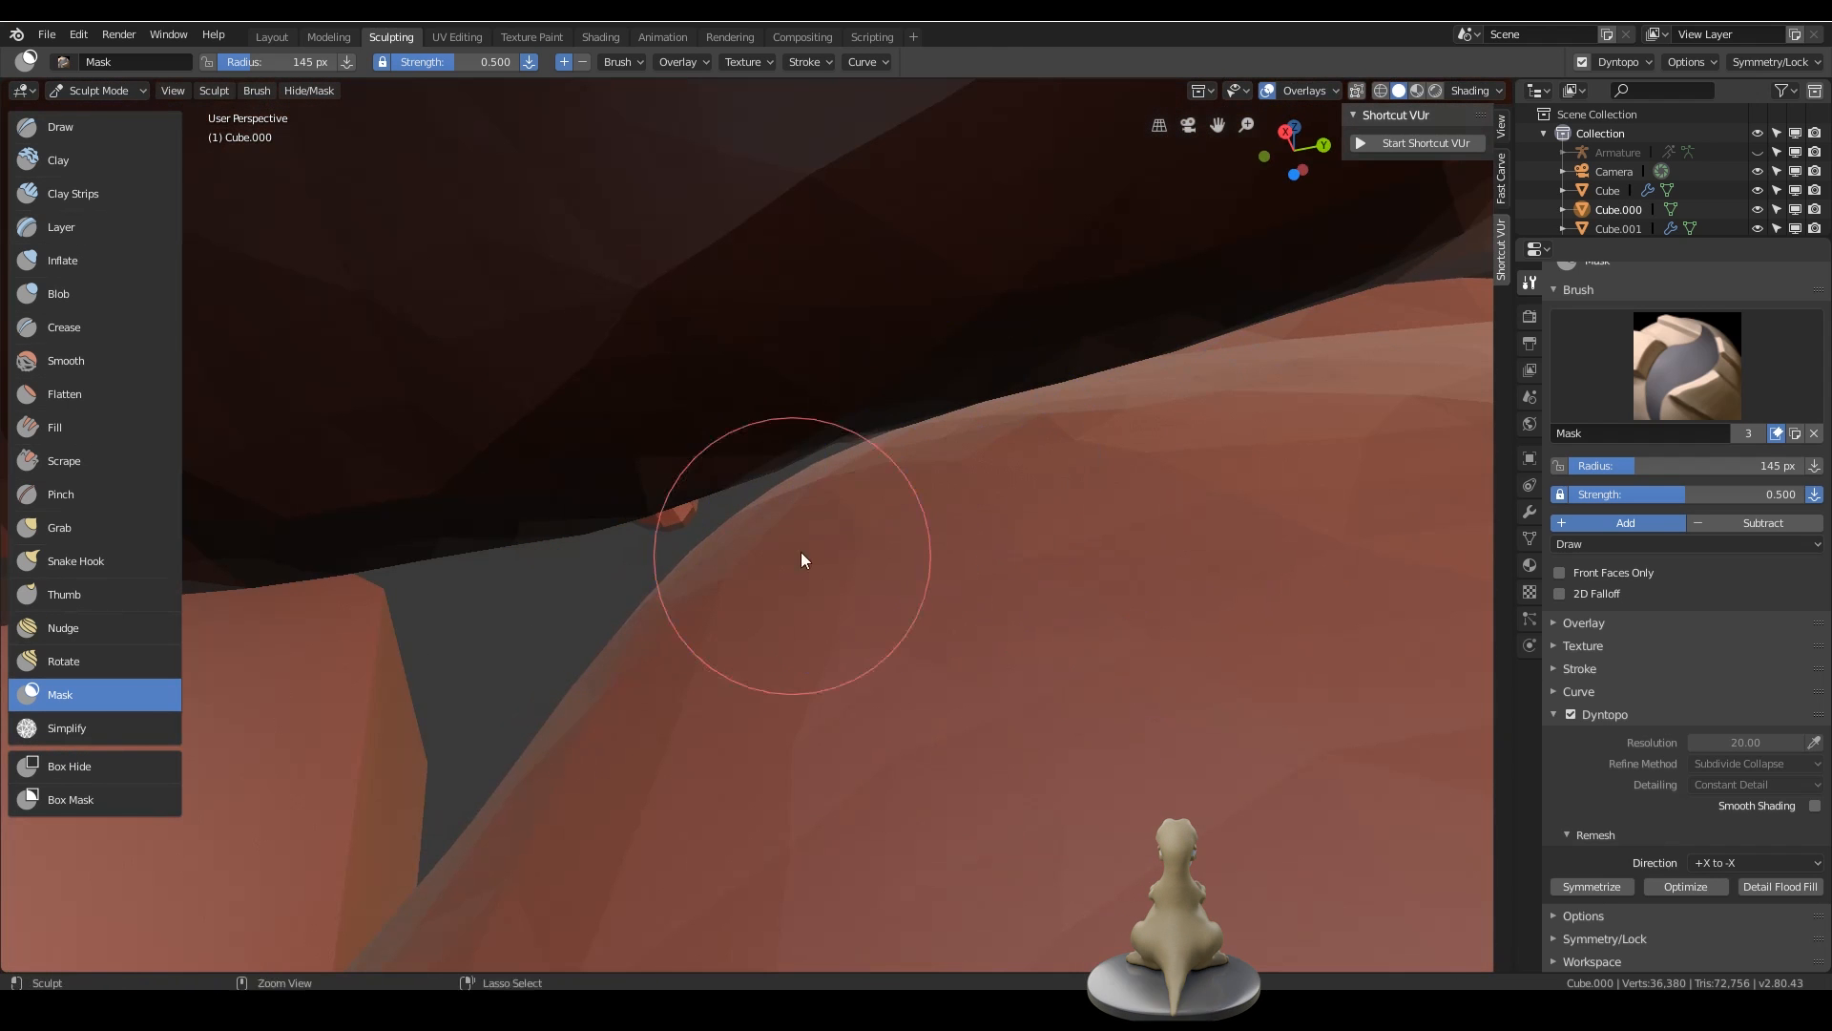
pyautogui.moveTo(802, 560)
pyautogui.mouseDown(button='middle')
pyautogui.moveTo(386, 463)
pyautogui.moveTo(907, 552)
pyautogui.moveTo(1103, 251)
pyautogui.mouseUp(button='middle')
pyautogui.moveTo(1103, 251)
pyautogui.mouseDown()
pyautogui.moveTo(839, 340)
pyautogui.moveTo(850, 157)
pyautogui.mouseUp()
pyautogui.moveTo(1165, 382)
pyautogui.mouseDown(button='middle')
pyautogui.moveTo(984, 602)
pyautogui.moveTo(984, 537)
pyautogui.moveTo(875, 559)
pyautogui.mouseUp(button='middle')
pyautogui.moveTo(875, 560)
pyautogui.mouseDown()
pyautogui.moveTo(830, 415)
pyautogui.moveTo(742, 280)
pyautogui.moveTo(570, 206)
pyautogui.mouseUp()
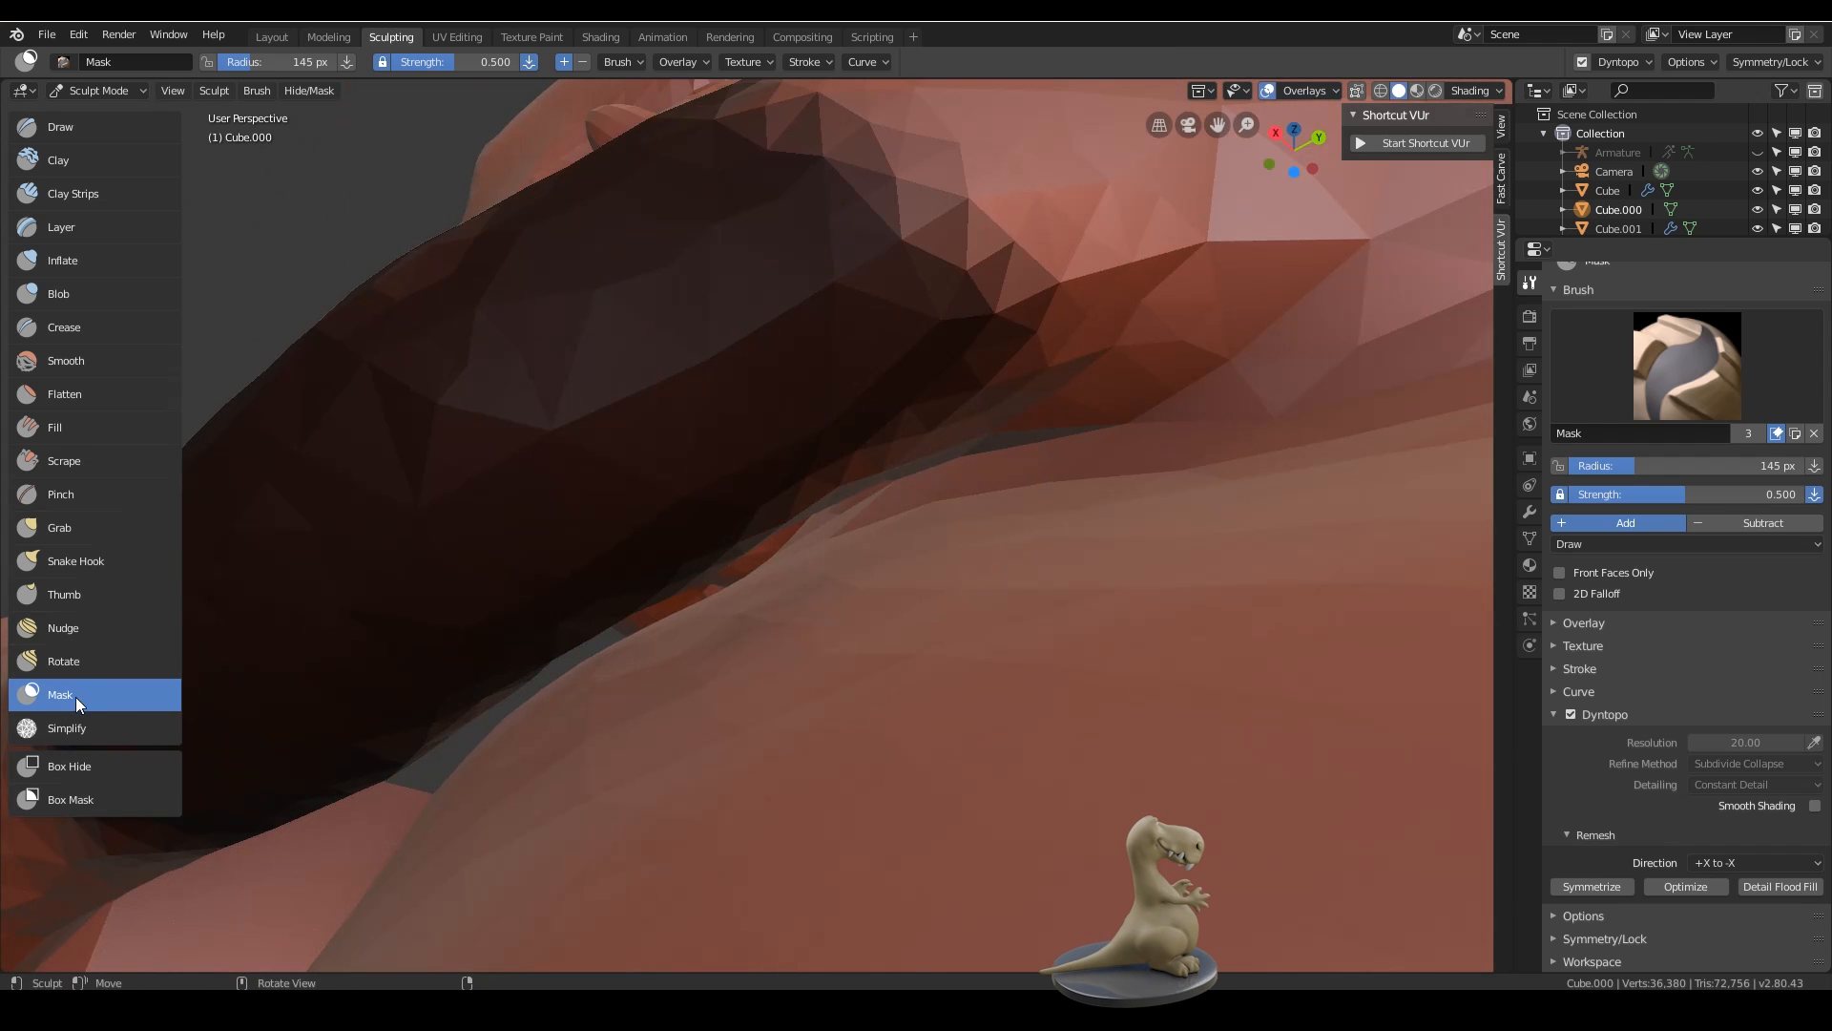
# - Examine the narrow gap between the masked arm and the belly from several angles
pyautogui.moveTo(1022, 490)
pyautogui.mouseDown(button='middle')
pyautogui.moveTo(959, 492)
pyautogui.moveTo(1063, 365)
pyautogui.mouseUp(button='middle')
pyautogui.moveTo(867, 529)
pyautogui.mouseDown(button='middle')
pyautogui.moveTo(1084, 478)
pyautogui.moveTo(921, 537)
pyautogui.mouseUp(button='middle')
pyautogui.moveTo(526, 705); pyautogui.dragTo(955, 582, button='middle')
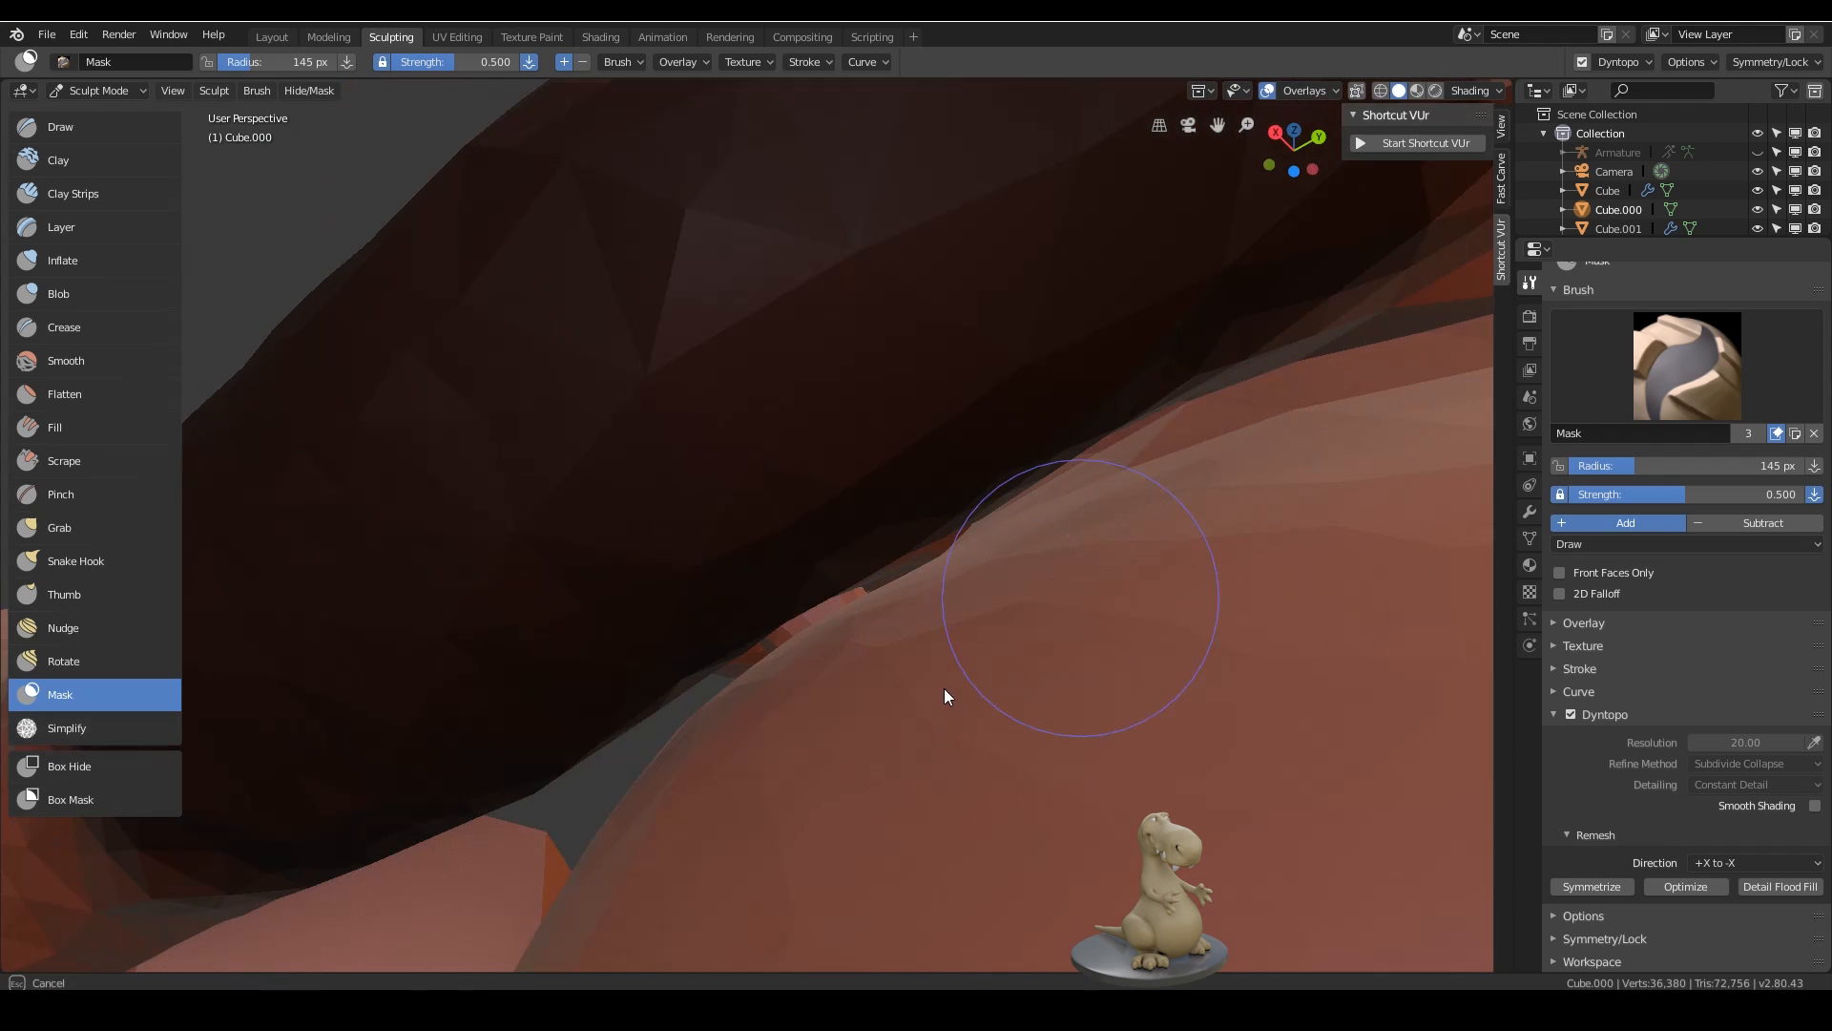
pyautogui.moveTo(690, 805)
pyautogui.mouseDown(button='middle')
pyautogui.moveTo(1074, 595)
pyautogui.moveTo(1140, 777)
pyautogui.moveTo(1031, 593)
pyautogui.moveTo(989, 700)
pyautogui.moveTo(967, 659)
pyautogui.moveTo(990, 500)
pyautogui.moveTo(1002, 574)
pyautogui.mouseUp(button='middle')
pyautogui.moveTo(991, 756)
pyautogui.mouseDown(button='middle')
pyautogui.moveTo(1097, 573)
pyautogui.moveTo(1104, 500)
pyautogui.mouseUp(button='middle')
pyautogui.moveTo(1030, 339); pyautogui.dragTo(960, 391, button='middle')
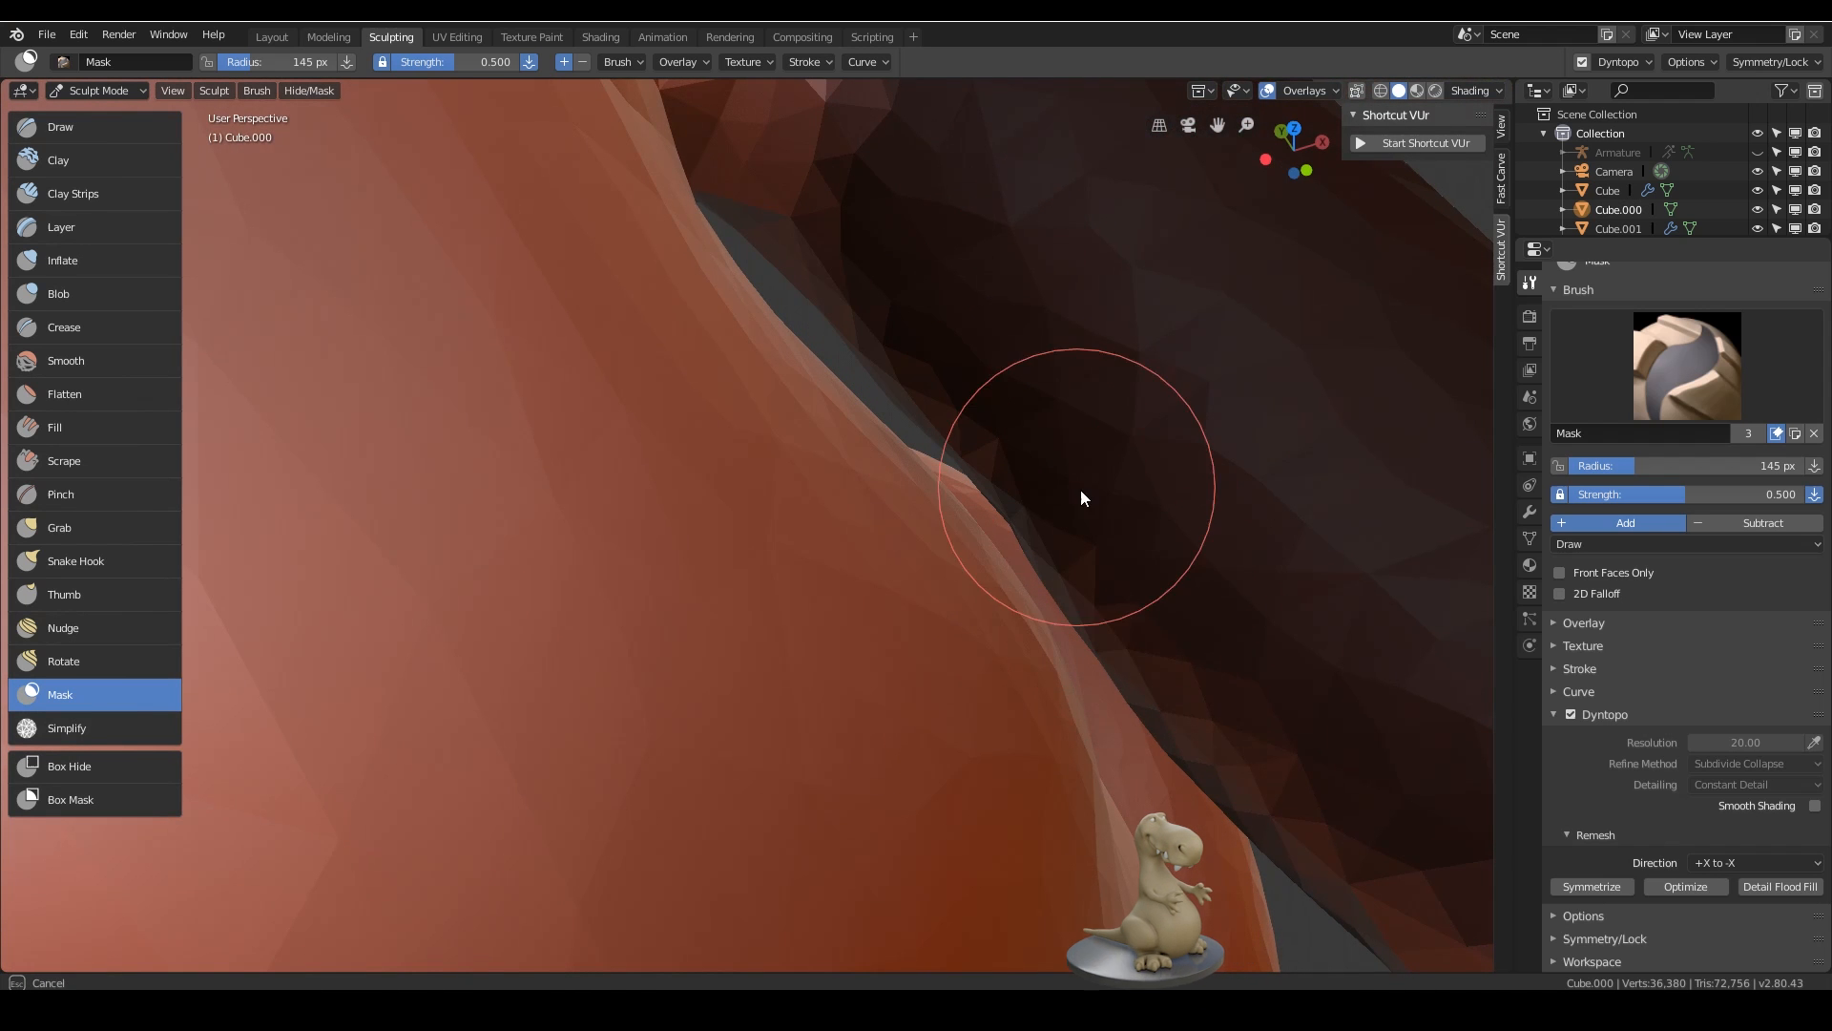
pyautogui.moveTo(1273, 761); pyautogui.dragTo(1099, 621, button='middle')
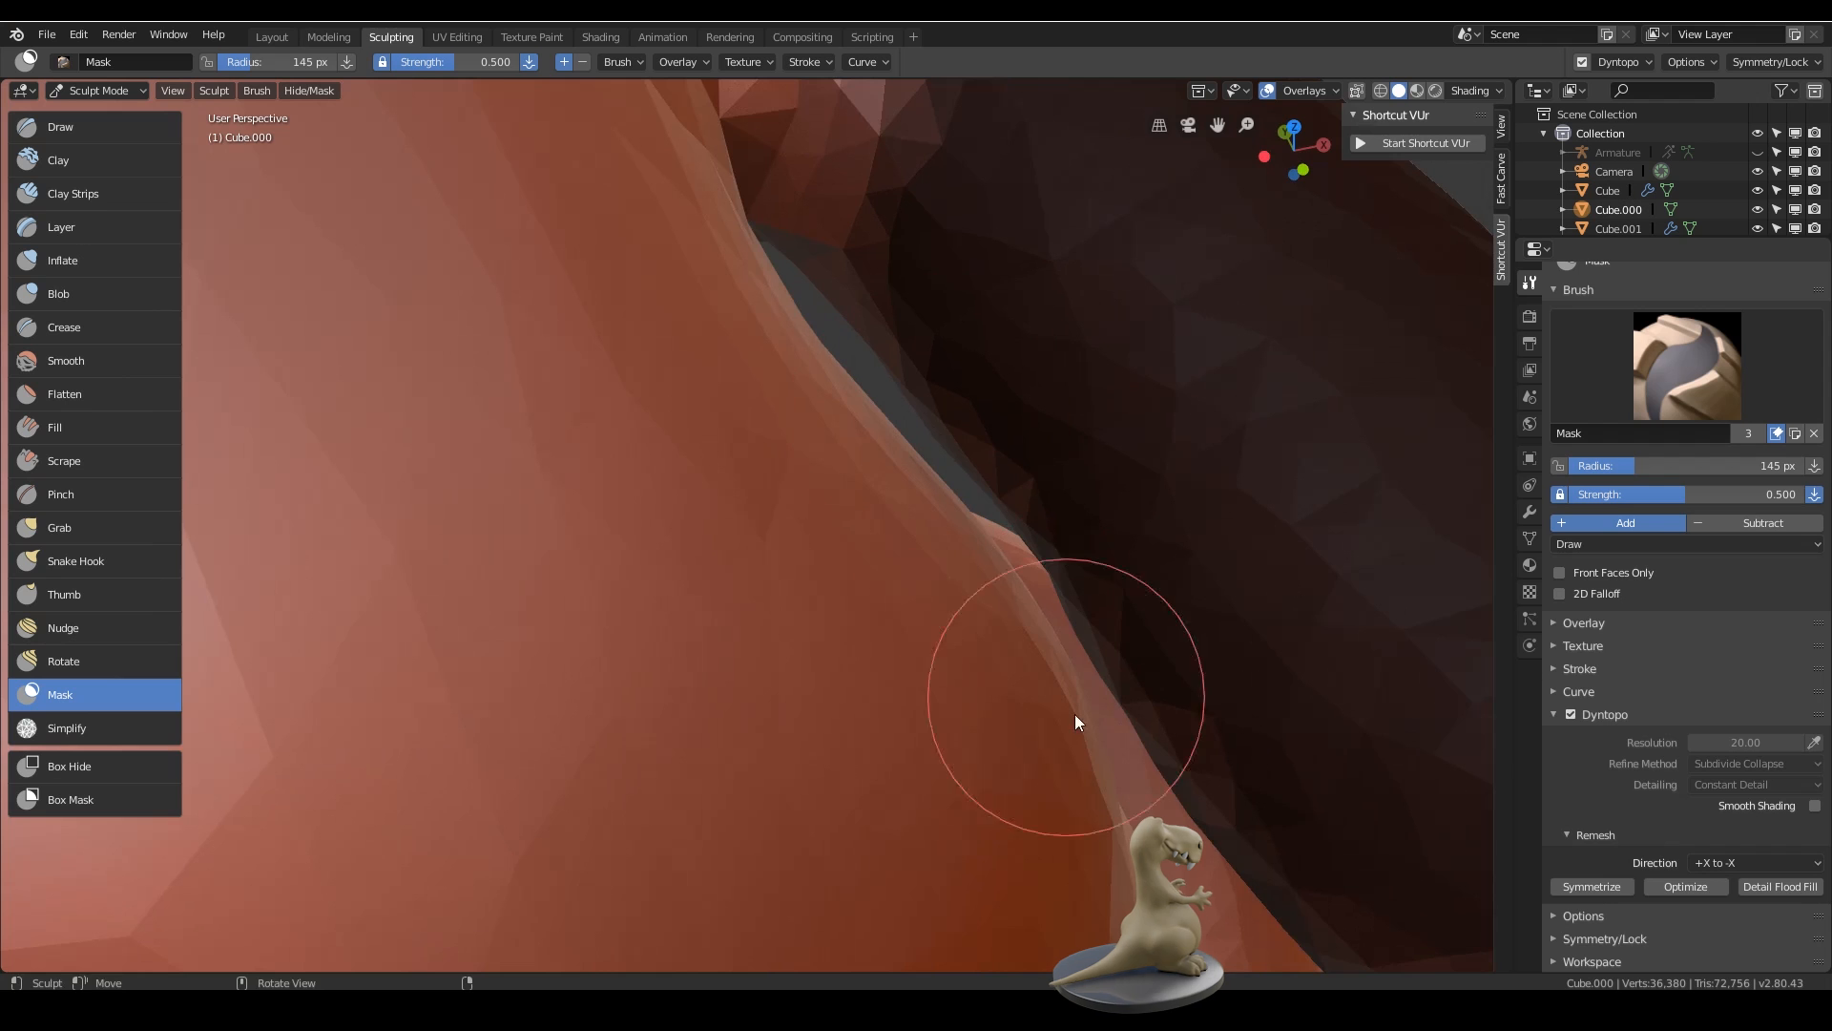
pyautogui.moveTo(1102, 425)
pyautogui.mouseDown(button='middle')
pyautogui.moveTo(1047, 720)
pyautogui.moveTo(1004, 522)
pyautogui.moveTo(1031, 490)
pyautogui.moveTo(892, 558)
pyautogui.mouseUp(button='middle')
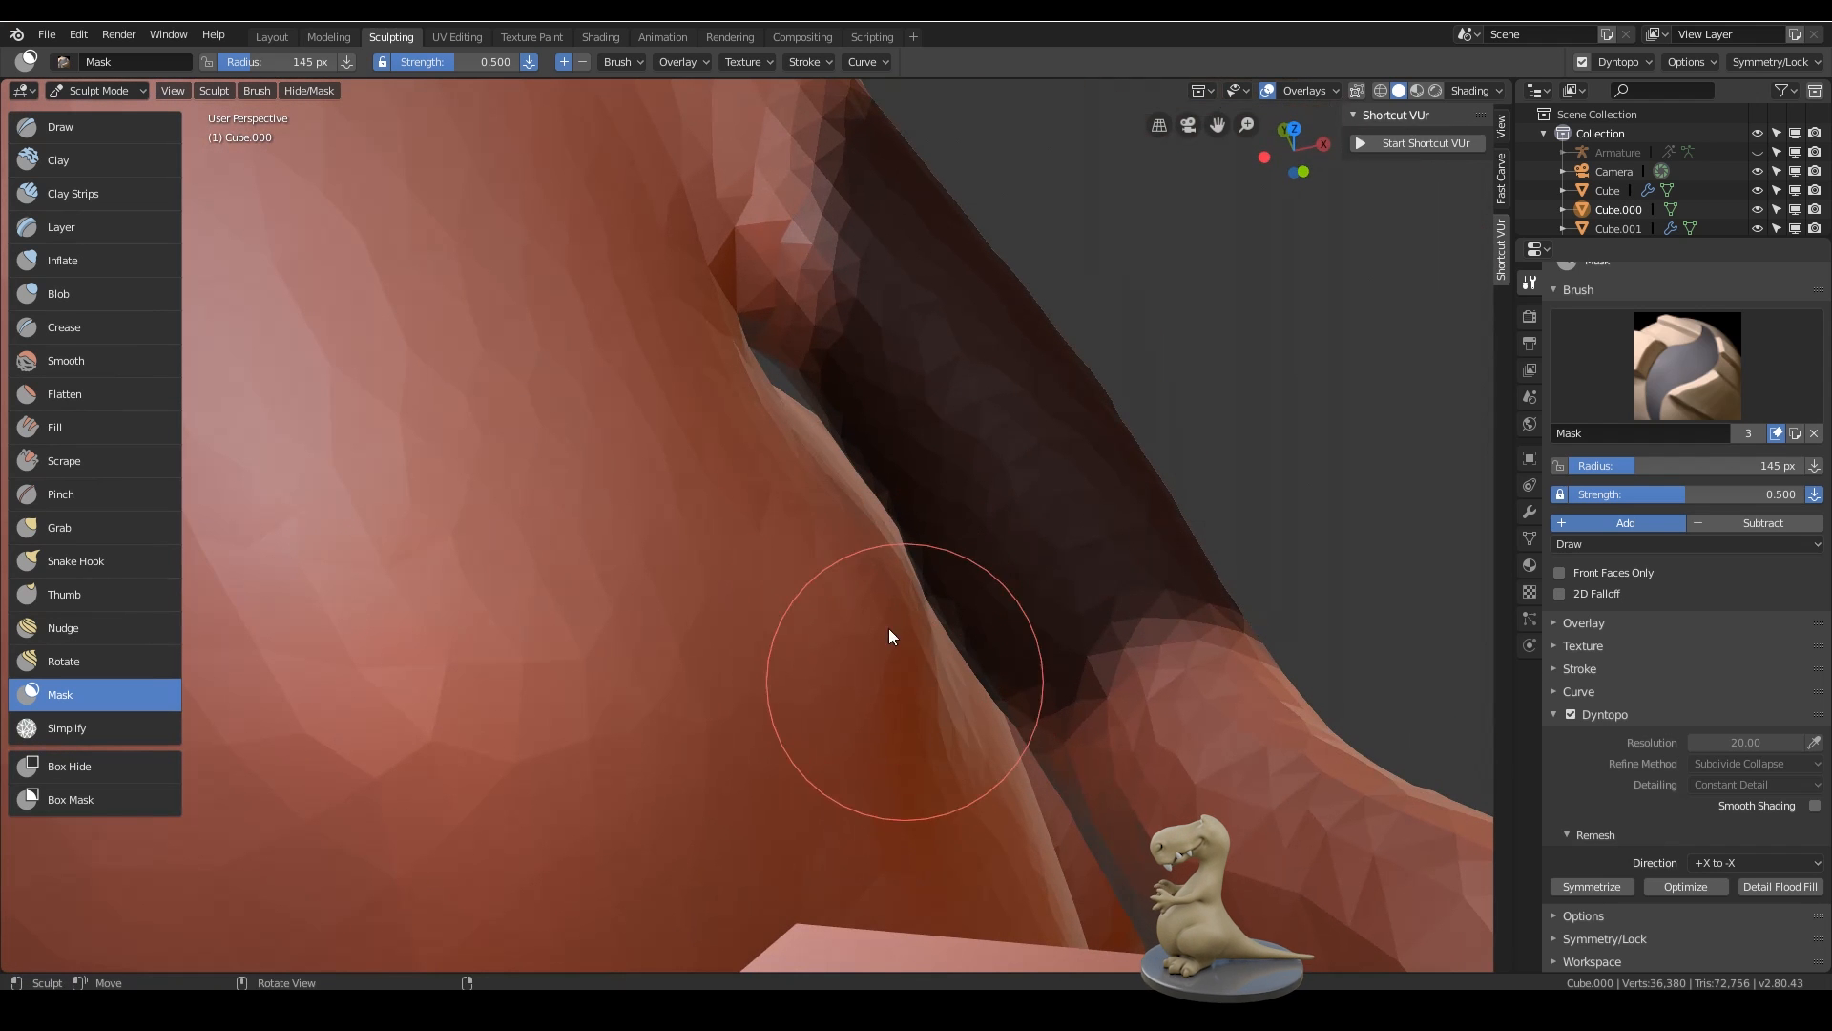
pyautogui.moveTo(859, 577)
pyautogui.mouseDown(button='middle')
pyautogui.moveTo(907, 558)
pyautogui.moveTo(912, 448)
pyautogui.mouseUp(button='middle')
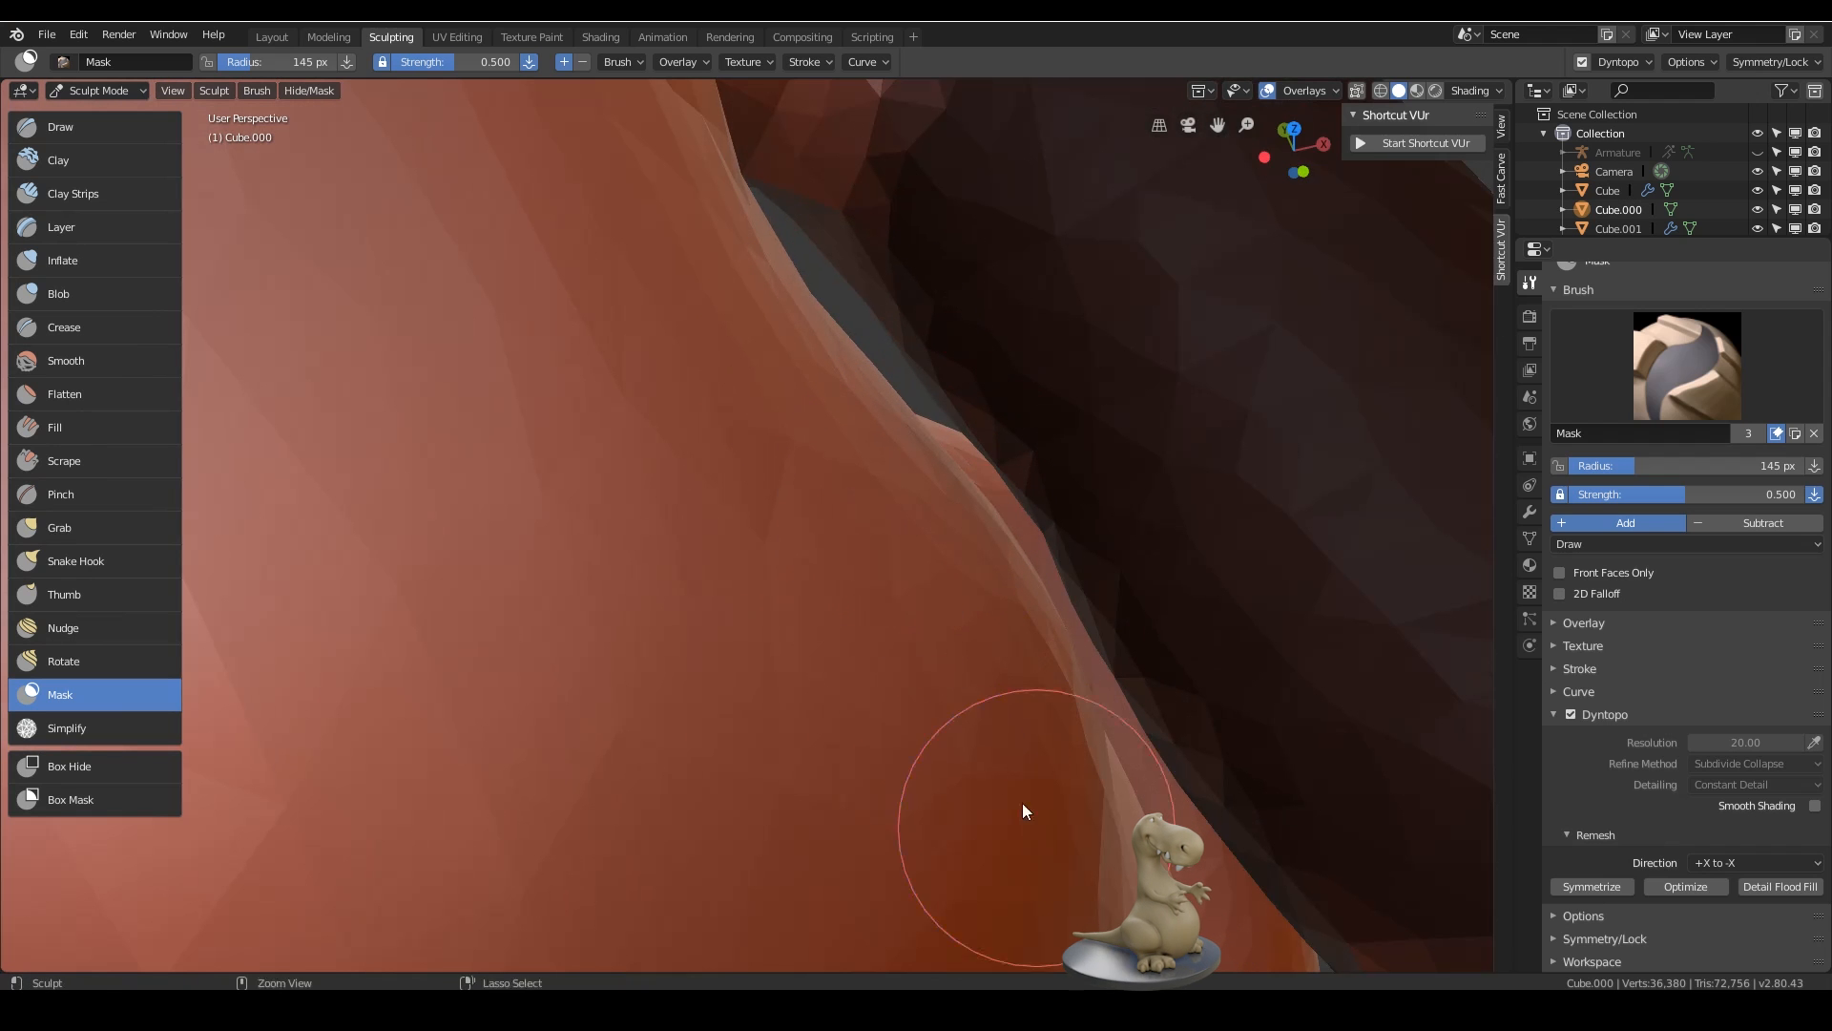
# - Push the belly surface away from the masked arm using Snake Hook with a 287 px radius
pyautogui.click(77, 562)
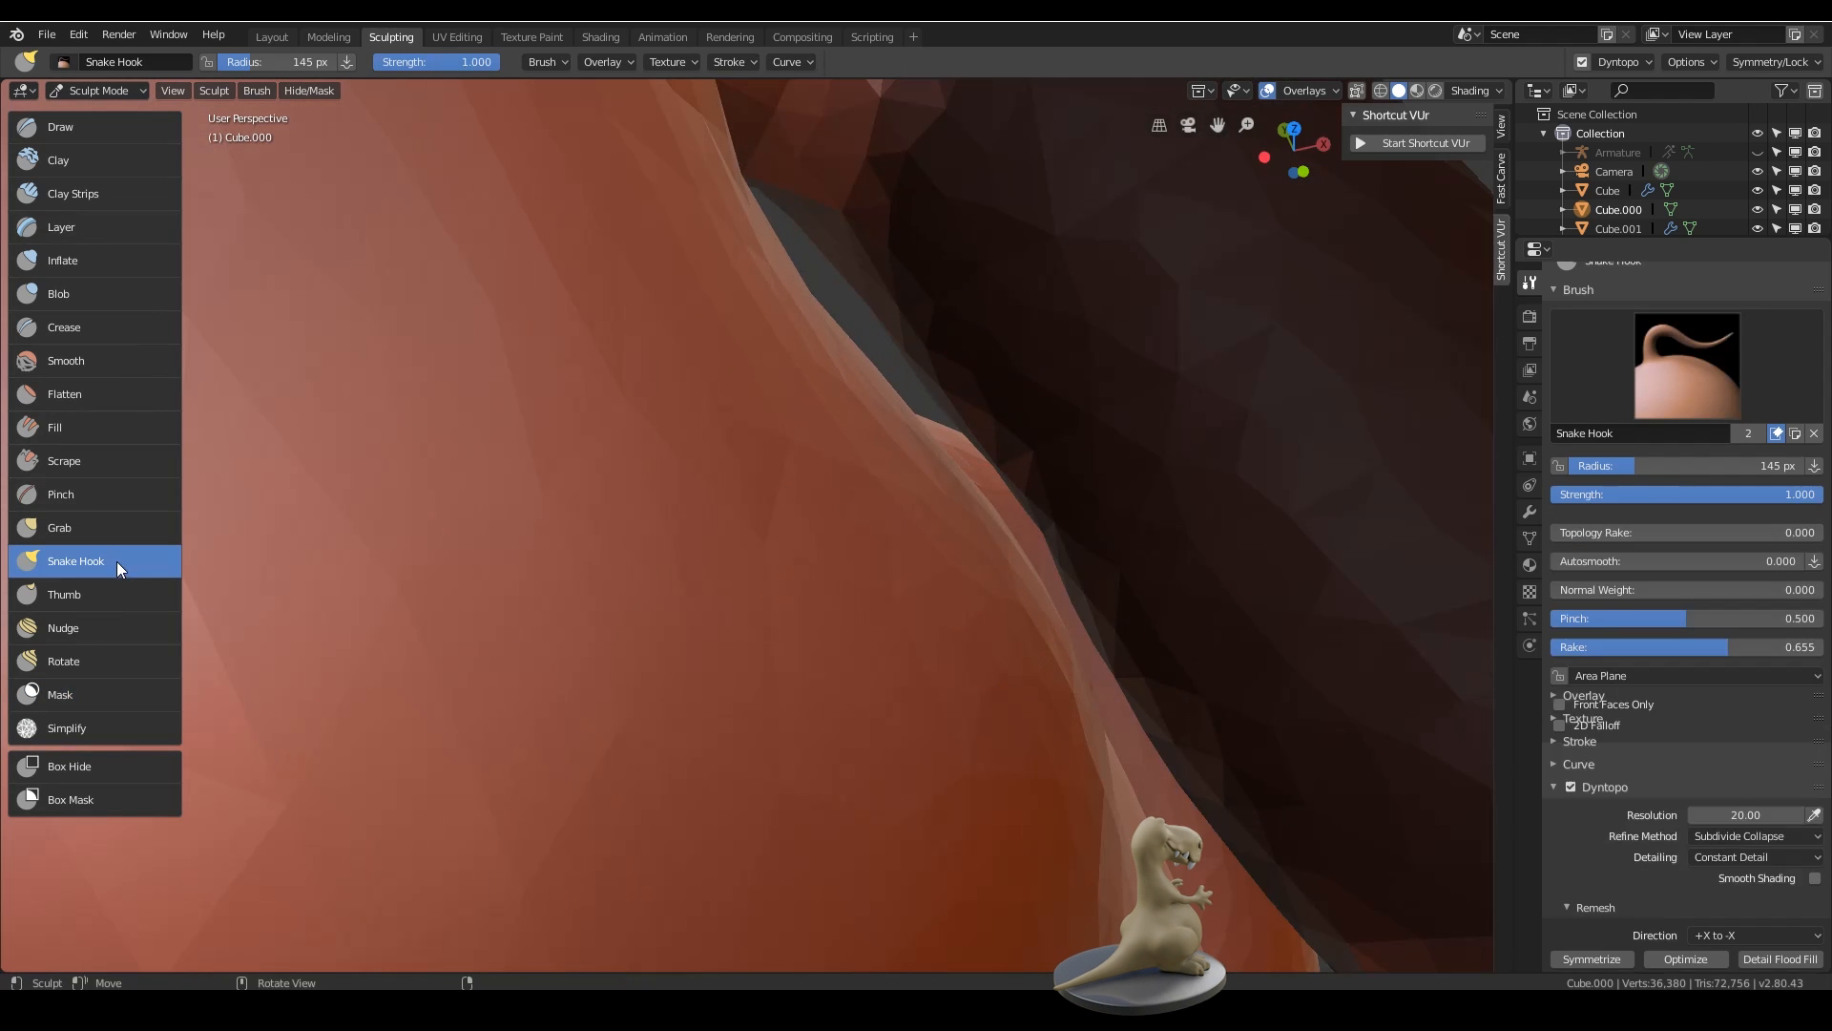
pyautogui.press('f')
pyautogui.click(1065, 558)
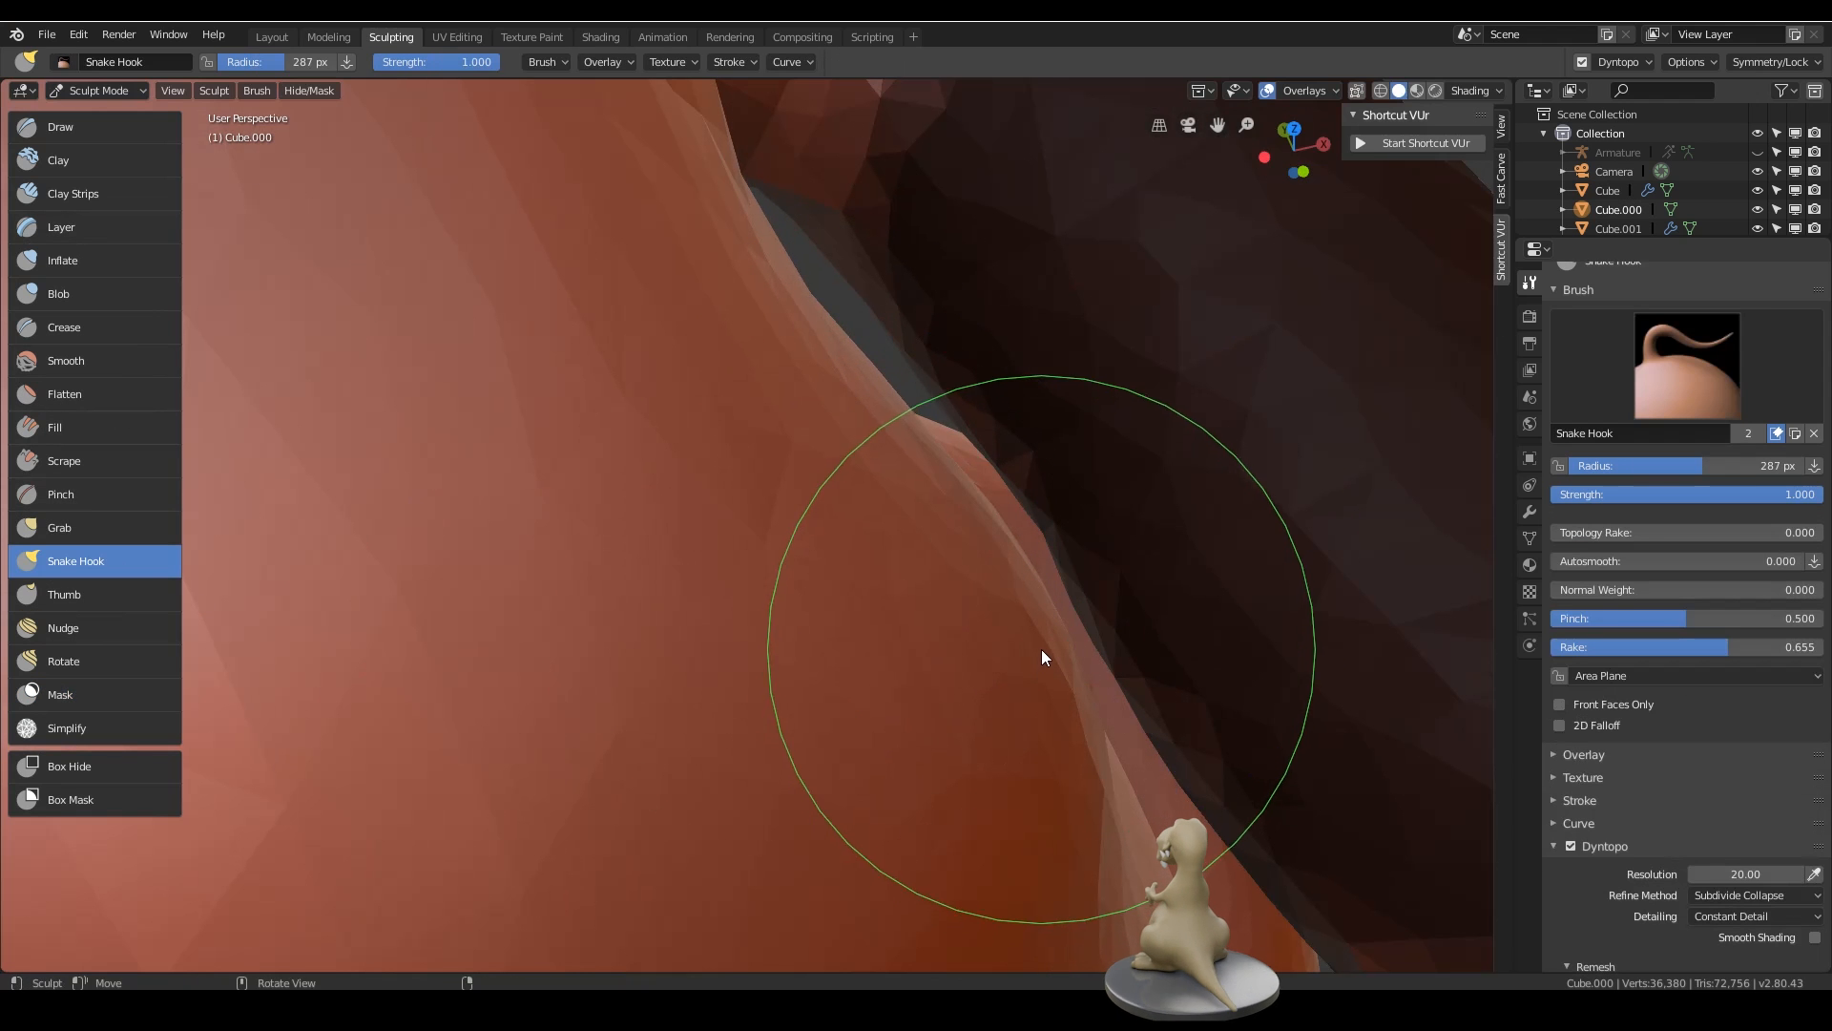
pyautogui.moveTo(1150, 639); pyautogui.dragTo(1188, 602, button='middle')
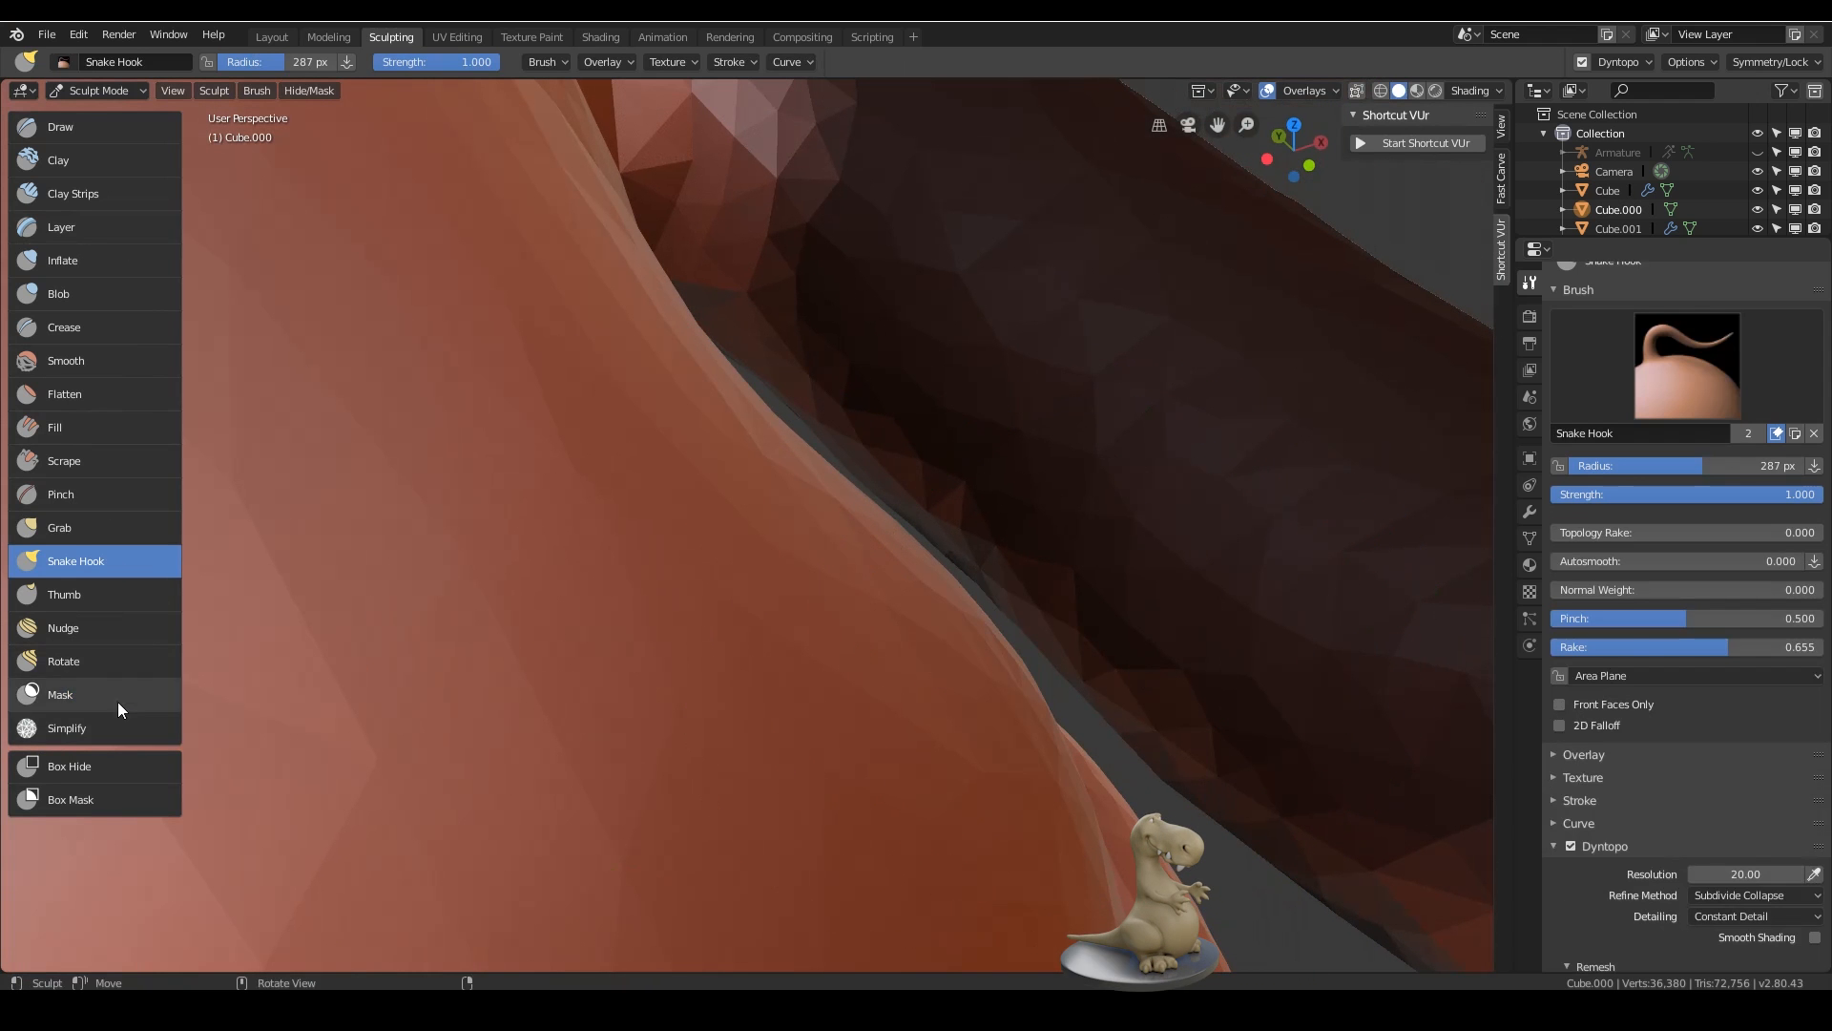
# - Mask the remaining exposed patches on the arm's underside using the Mask brush with a 135 px radius
pyautogui.click(60, 695)
pyautogui.press('f')
pyautogui.click(1034, 640)
pyautogui.moveTo(1034, 640)
pyautogui.mouseDown(button='middle')
pyautogui.moveTo(1112, 566)
pyautogui.moveTo(782, 363)
pyautogui.moveTo(812, 518)
pyautogui.moveTo(378, 527)
pyautogui.moveTo(765, 328)
pyautogui.moveTo(783, 222)
pyautogui.moveTo(818, 617)
pyautogui.moveTo(1018, 467)
pyautogui.moveTo(864, 594)
pyautogui.mouseUp(button='middle')
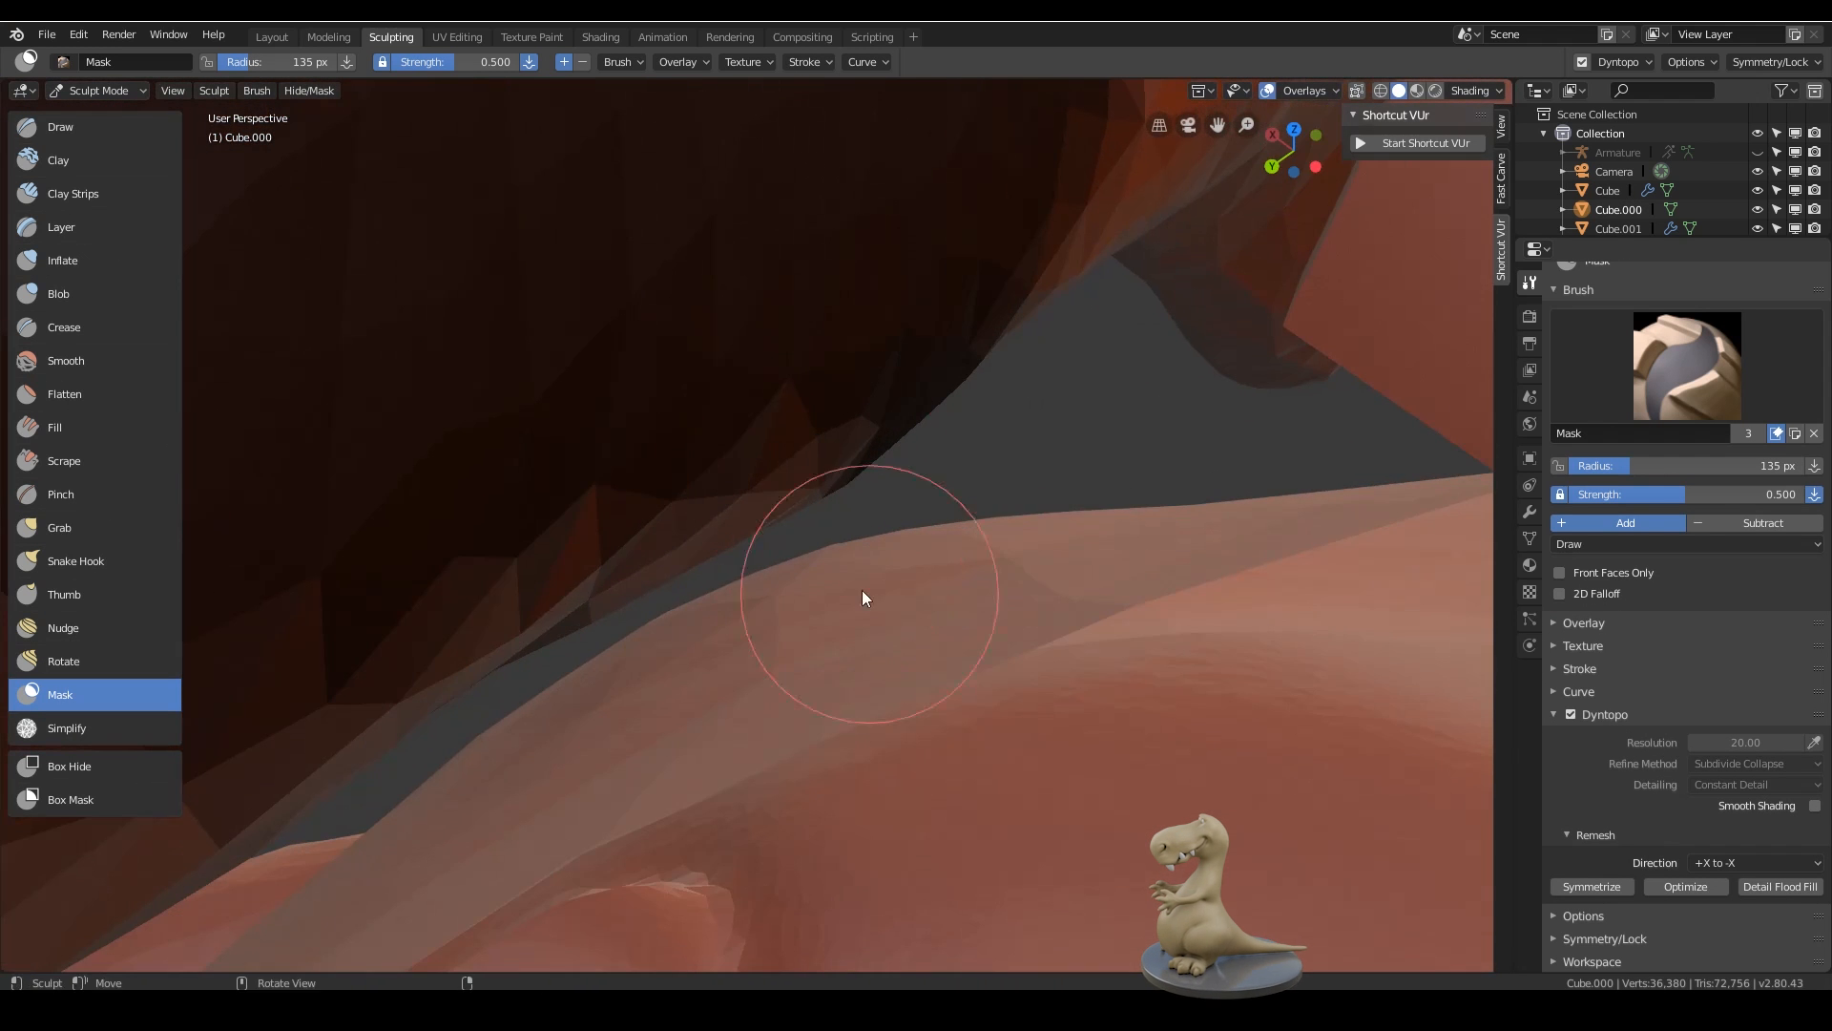
pyautogui.moveTo(872, 431); pyautogui.dragTo(496, 737, button='middle')
pyautogui.moveTo(1018, 506); pyautogui.dragTo(1015, 478, button='middle')
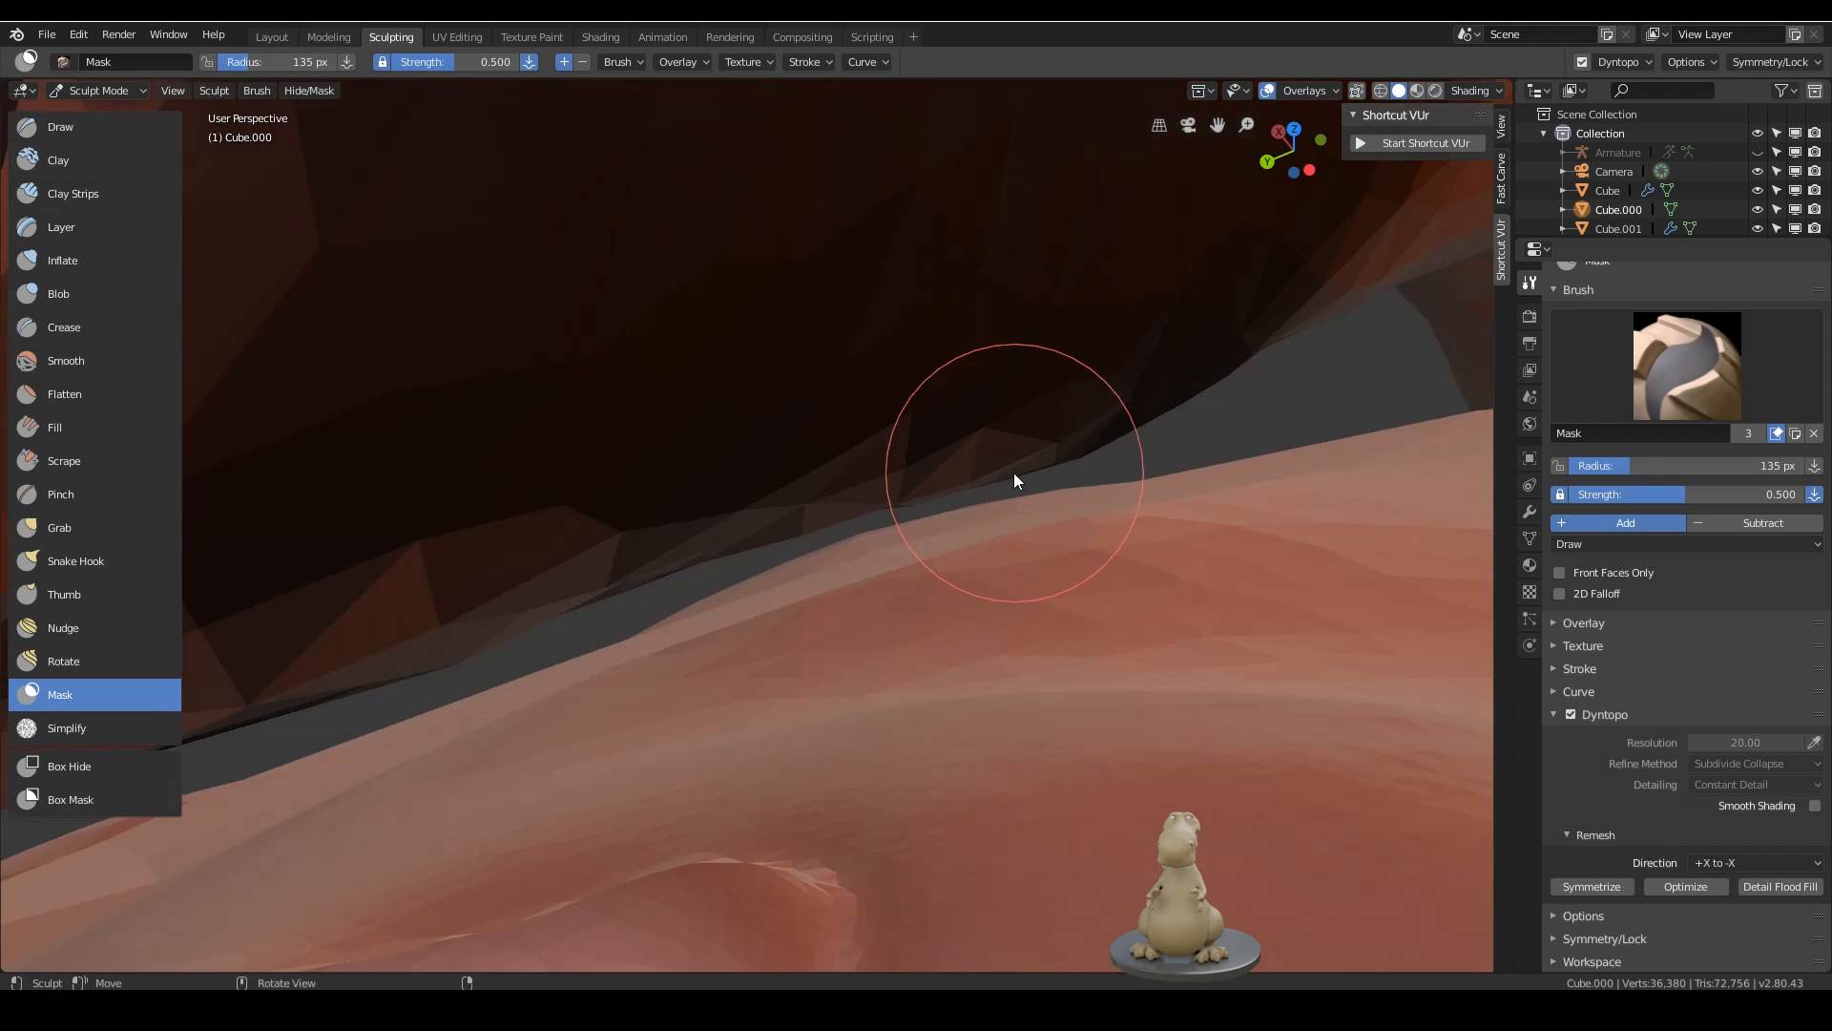
pyautogui.moveTo(770, 454)
pyautogui.mouseDown(button='middle')
pyautogui.moveTo(725, 606)
pyautogui.moveTo(733, 545)
pyautogui.mouseUp(button='middle')
pyautogui.moveTo(734, 540)
pyautogui.mouseDown()
pyautogui.moveTo(694, 512)
pyautogui.moveTo(728, 612)
pyautogui.moveTo(804, 527)
pyautogui.mouseUp()
pyautogui.moveTo(804, 525); pyautogui.dragTo(829, 502, button='middle')
pyautogui.moveTo(704, 501)
pyautogui.mouseDown()
pyautogui.moveTo(774, 636)
pyautogui.moveTo(840, 583)
pyautogui.mouseUp()
pyautogui.moveTo(841, 582); pyautogui.dragTo(813, 463, button='middle')
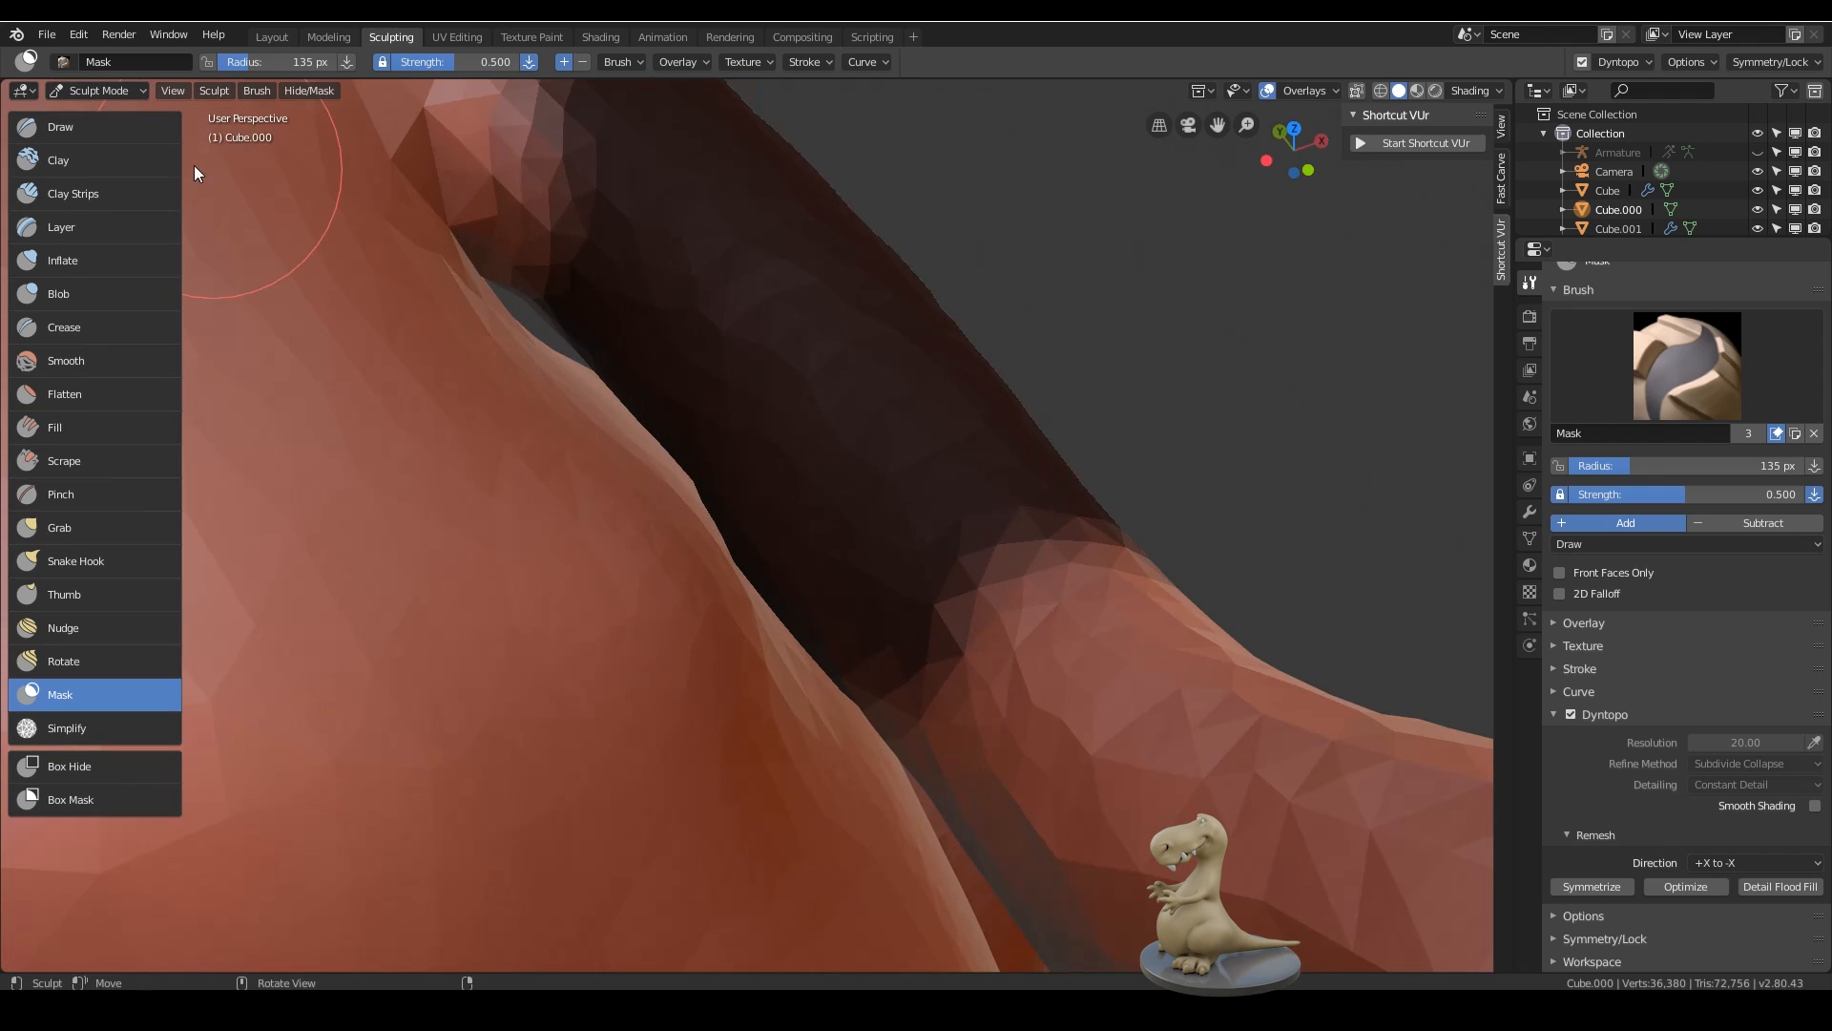
# - Rework and even out the belly surface beneath the masked arm using the Inflate brush at 135 px
pyautogui.click(90, 260)
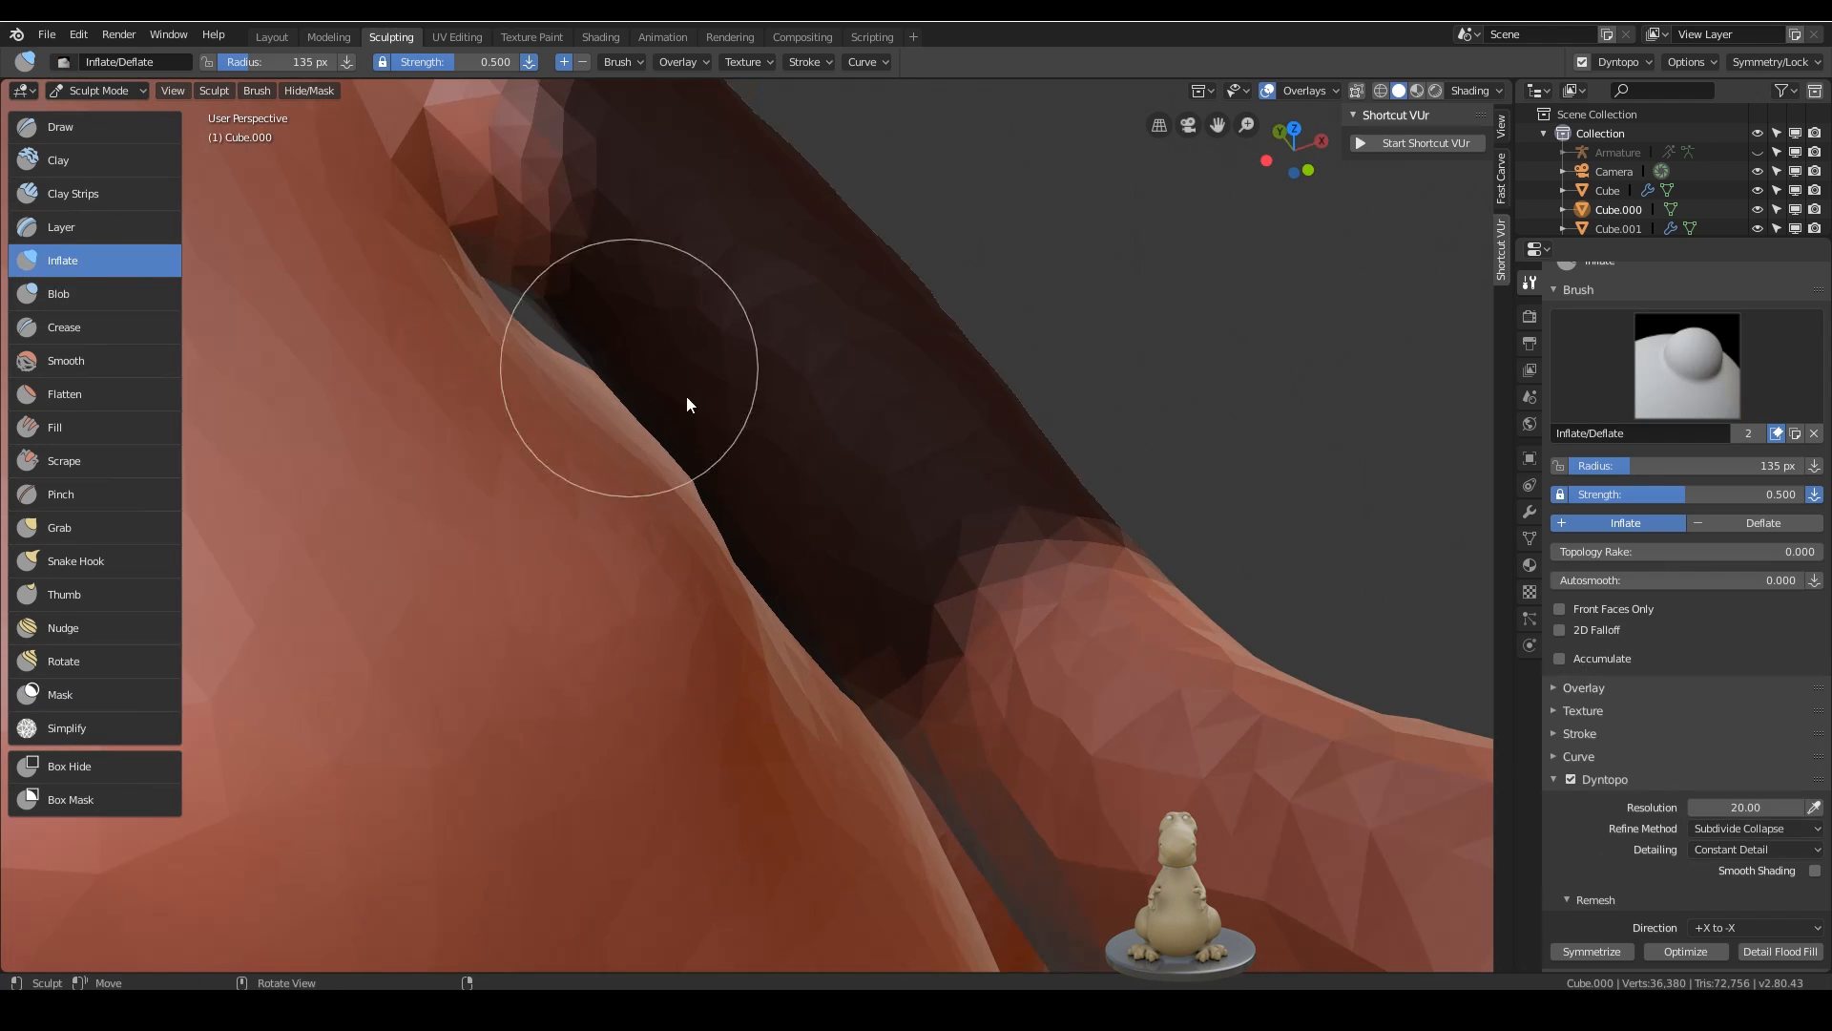
pyautogui.moveTo(687, 498)
pyautogui.mouseDown()
pyautogui.moveTo(688, 592)
pyautogui.moveTo(702, 586)
pyautogui.moveTo(814, 712)
pyautogui.moveTo(669, 425)
pyautogui.moveTo(737, 666)
pyautogui.moveTo(697, 492)
pyautogui.moveTo(600, 449)
pyautogui.moveTo(593, 511)
pyautogui.mouseUp()
pyautogui.moveTo(593, 510)
pyautogui.mouseDown(button='middle')
pyautogui.moveTo(804, 457)
pyautogui.moveTo(790, 501)
pyautogui.mouseUp(button='middle')
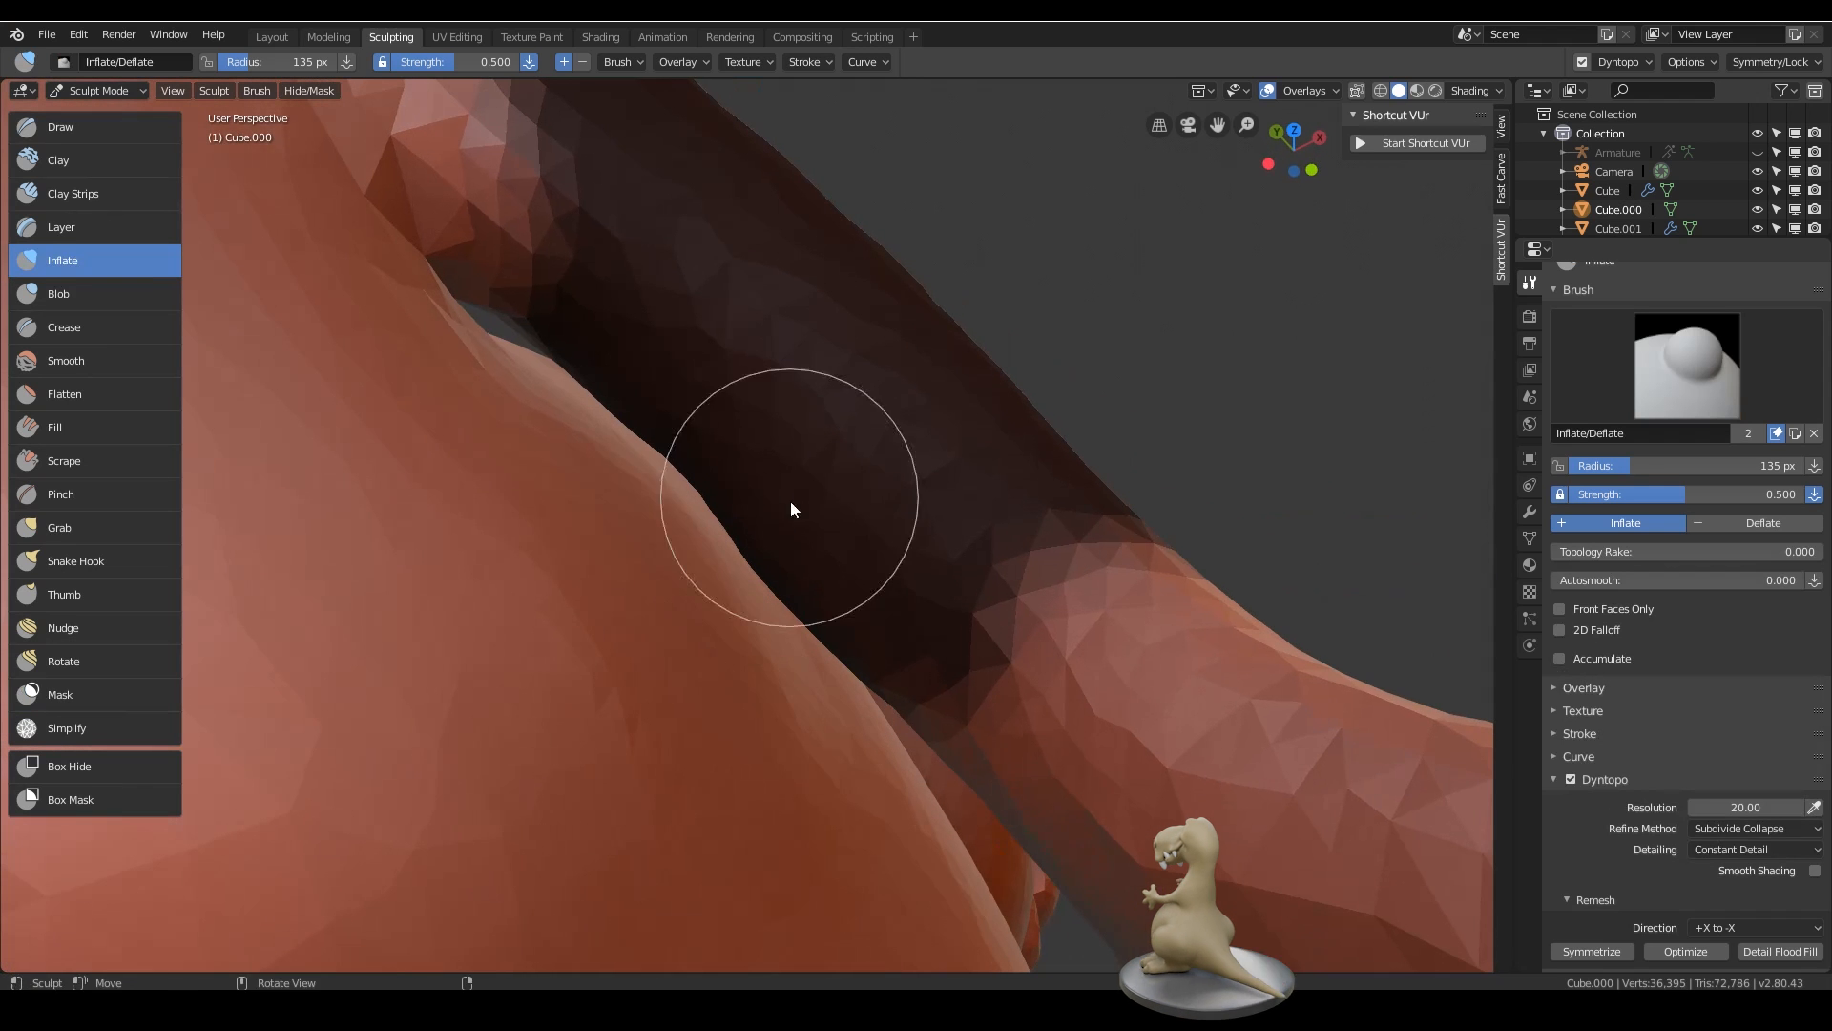
pyautogui.moveTo(791, 501)
pyautogui.mouseDown()
pyautogui.moveTo(827, 731)
pyautogui.moveTo(591, 396)
pyautogui.mouseUp()
pyautogui.moveTo(710, 609); pyautogui.dragTo(737, 640)
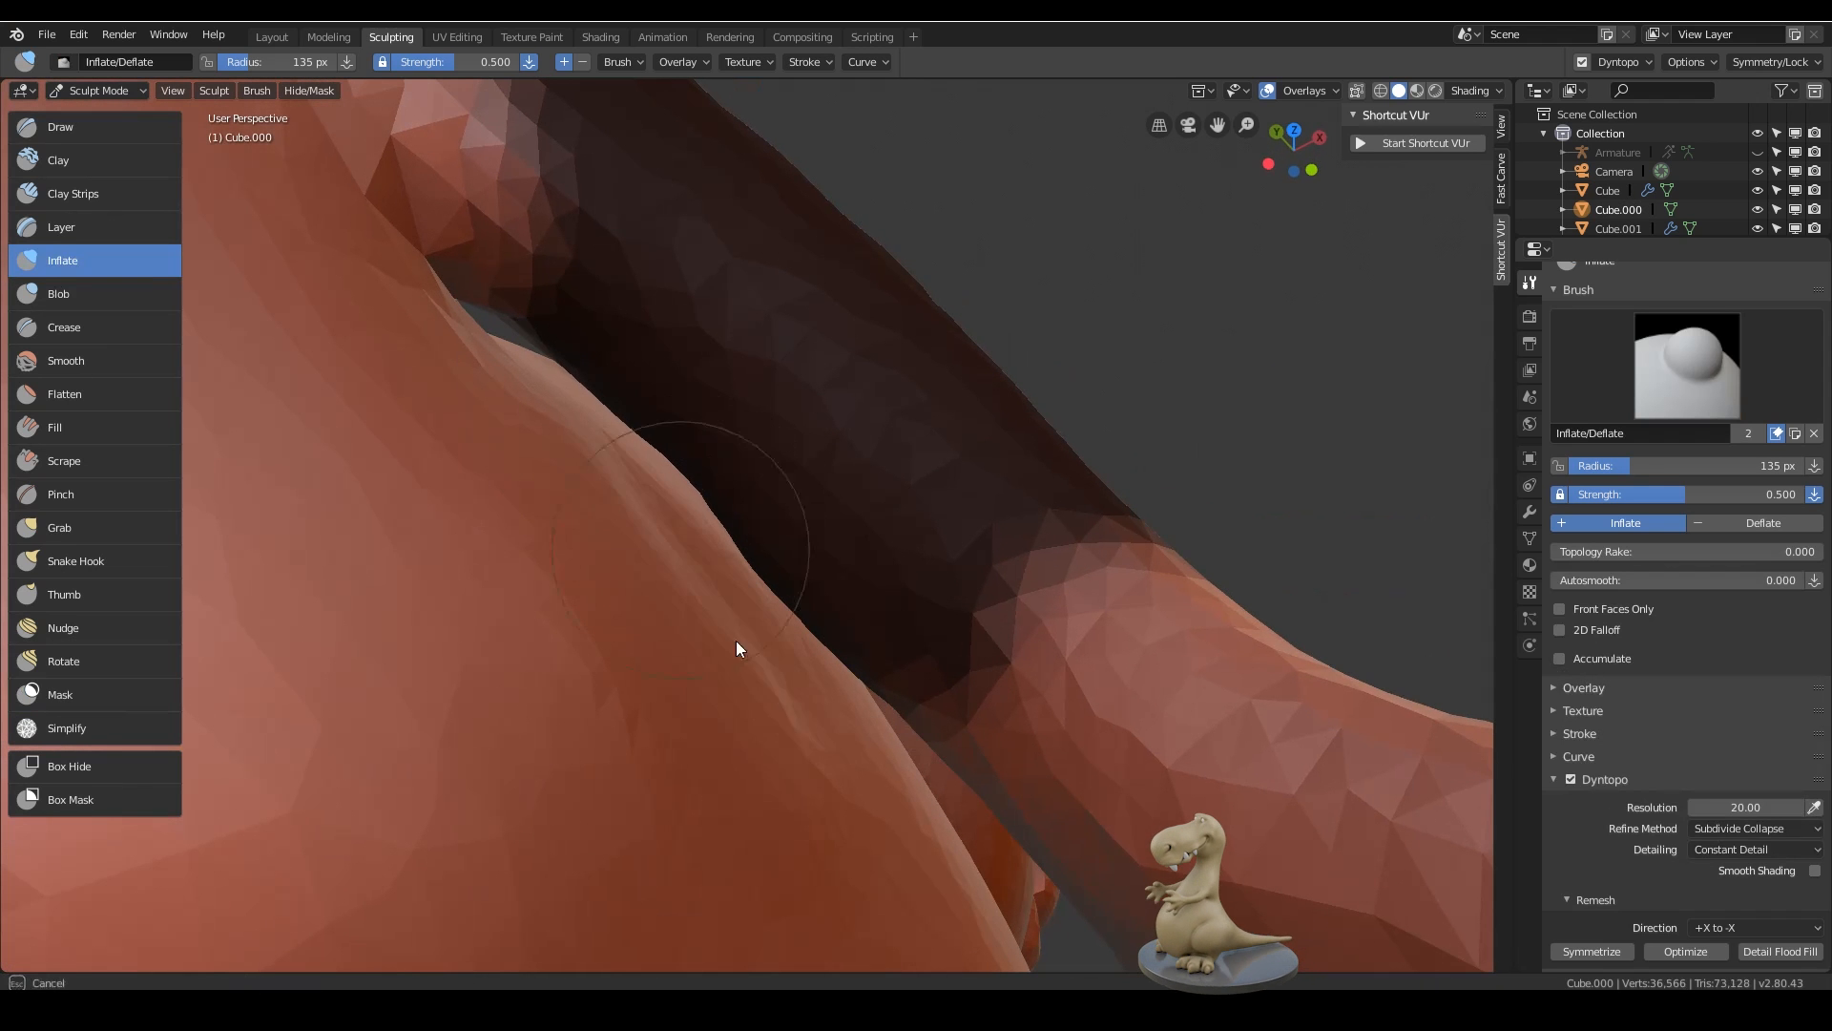
pyautogui.moveTo(709, 711); pyautogui.dragTo(666, 457)
pyautogui.moveTo(825, 762)
pyautogui.mouseDown()
pyautogui.moveTo(620, 515)
pyautogui.moveTo(543, 512)
pyautogui.moveTo(655, 761)
pyautogui.mouseUp()
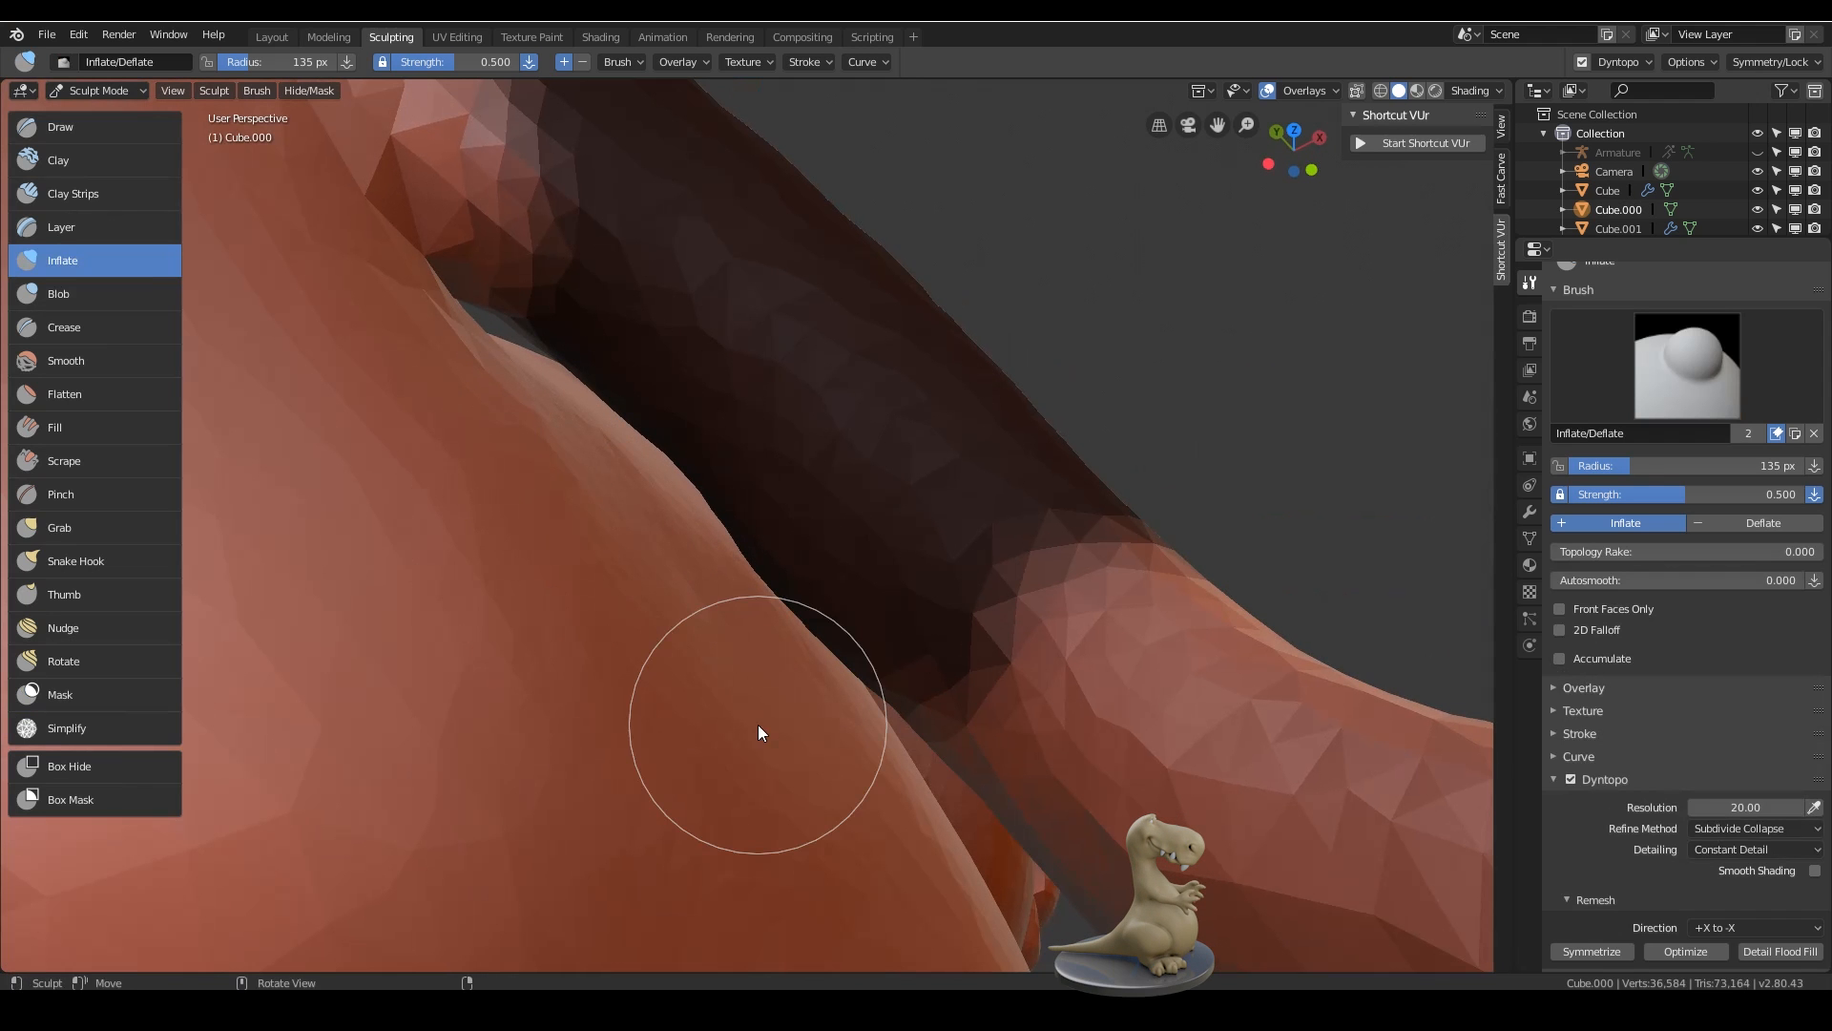
pyautogui.moveTo(757, 724)
pyautogui.mouseDown(button='middle')
pyautogui.moveTo(838, 500)
pyautogui.moveTo(873, 616)
pyautogui.moveTo(723, 588)
pyautogui.moveTo(652, 514)
pyautogui.moveTo(852, 491)
pyautogui.moveTo(898, 444)
pyautogui.moveTo(993, 438)
pyautogui.moveTo(949, 521)
pyautogui.mouseUp(button='middle')
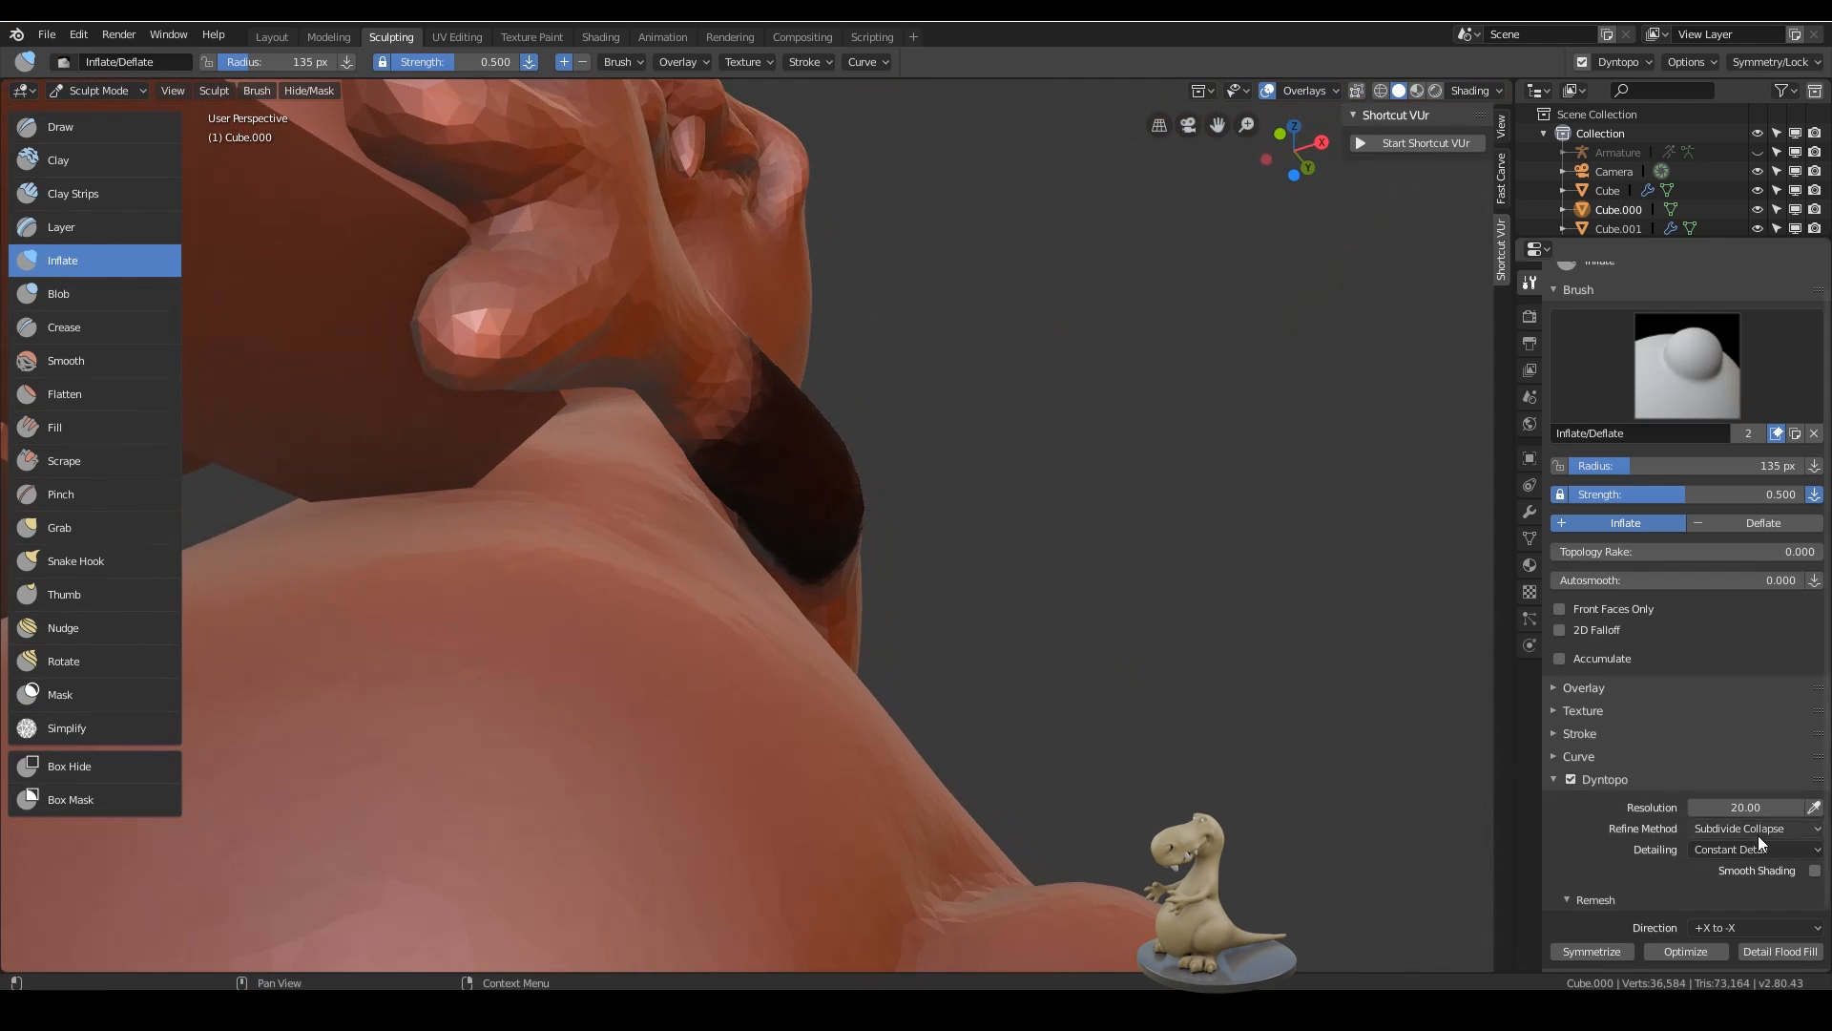
# - Set the Dyntopo resolution to 10 and switch to the Simplify brush beside the masked arm
pyautogui.click(1747, 807)
pyautogui.write('10')
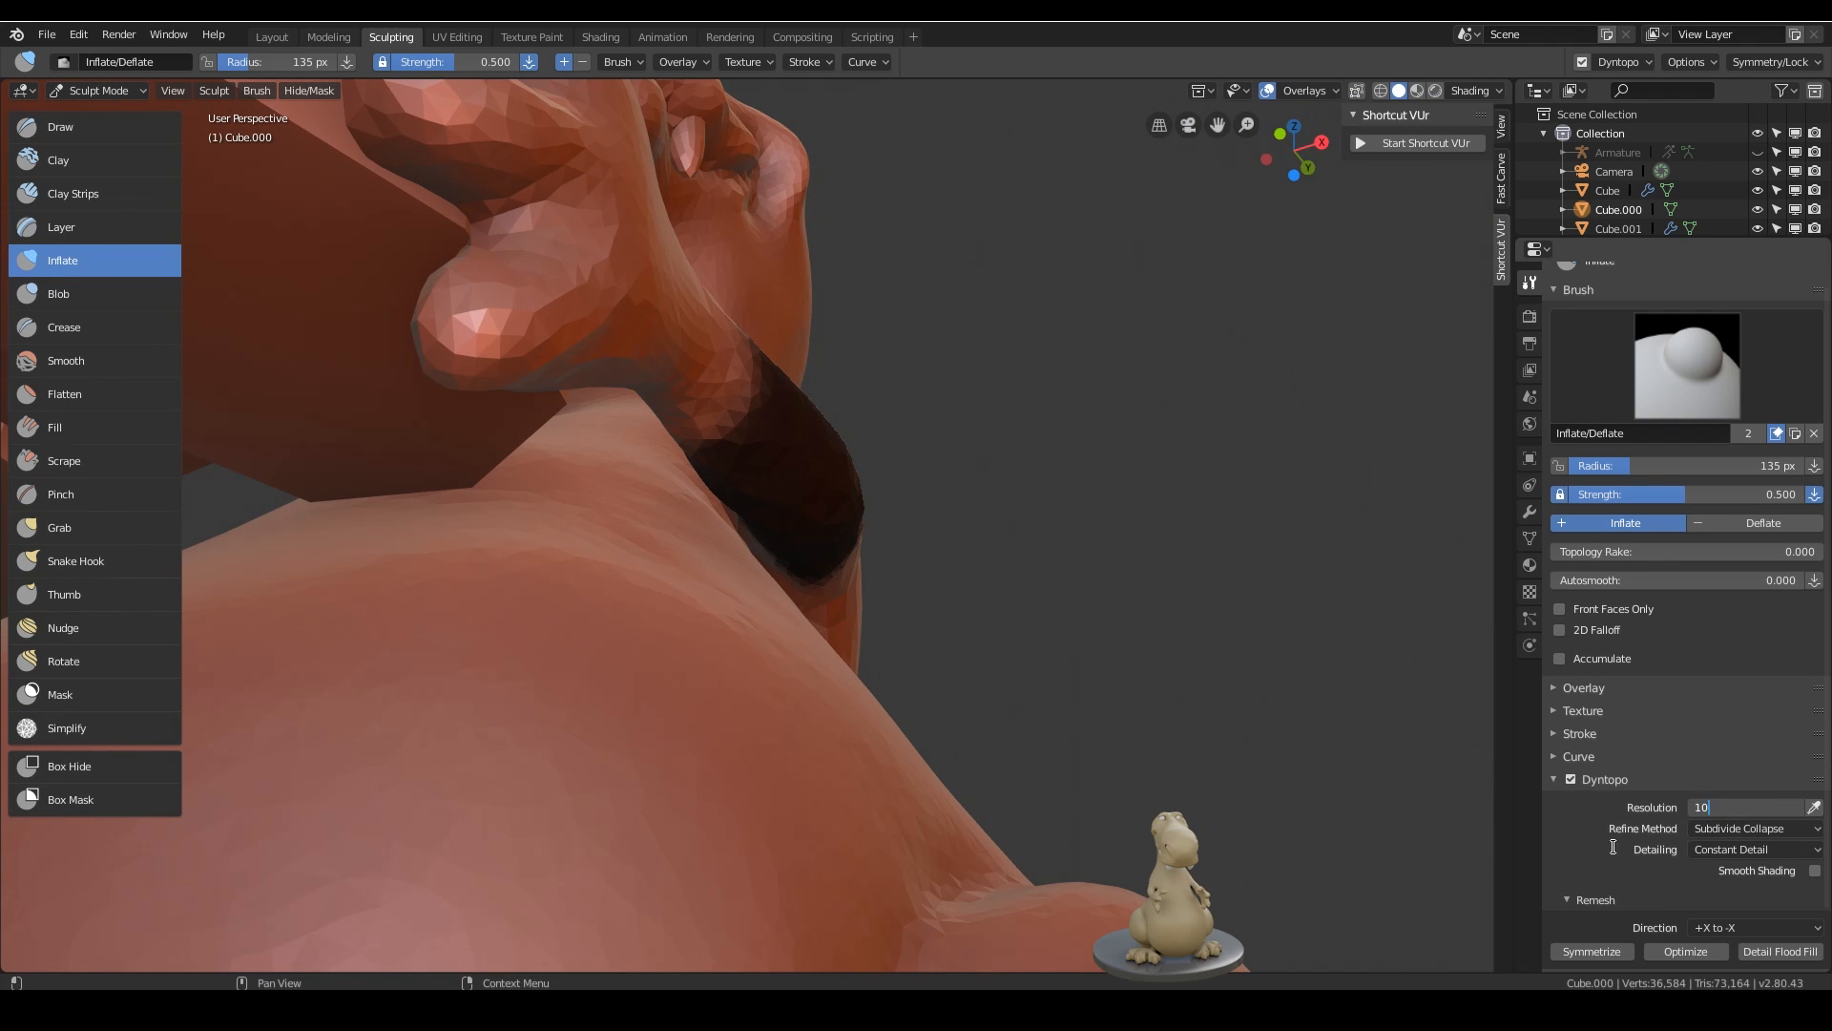
pyautogui.press('Return')
pyautogui.moveTo(1193, 668)
pyautogui.mouseDown(button='middle')
pyautogui.moveTo(838, 506)
pyautogui.moveTo(817, 529)
pyautogui.moveTo(837, 458)
pyautogui.moveTo(641, 388)
pyautogui.mouseUp(button='middle')
pyautogui.click(97, 729)
pyautogui.moveTo(823, 536); pyautogui.dragTo(779, 569, button='middle')
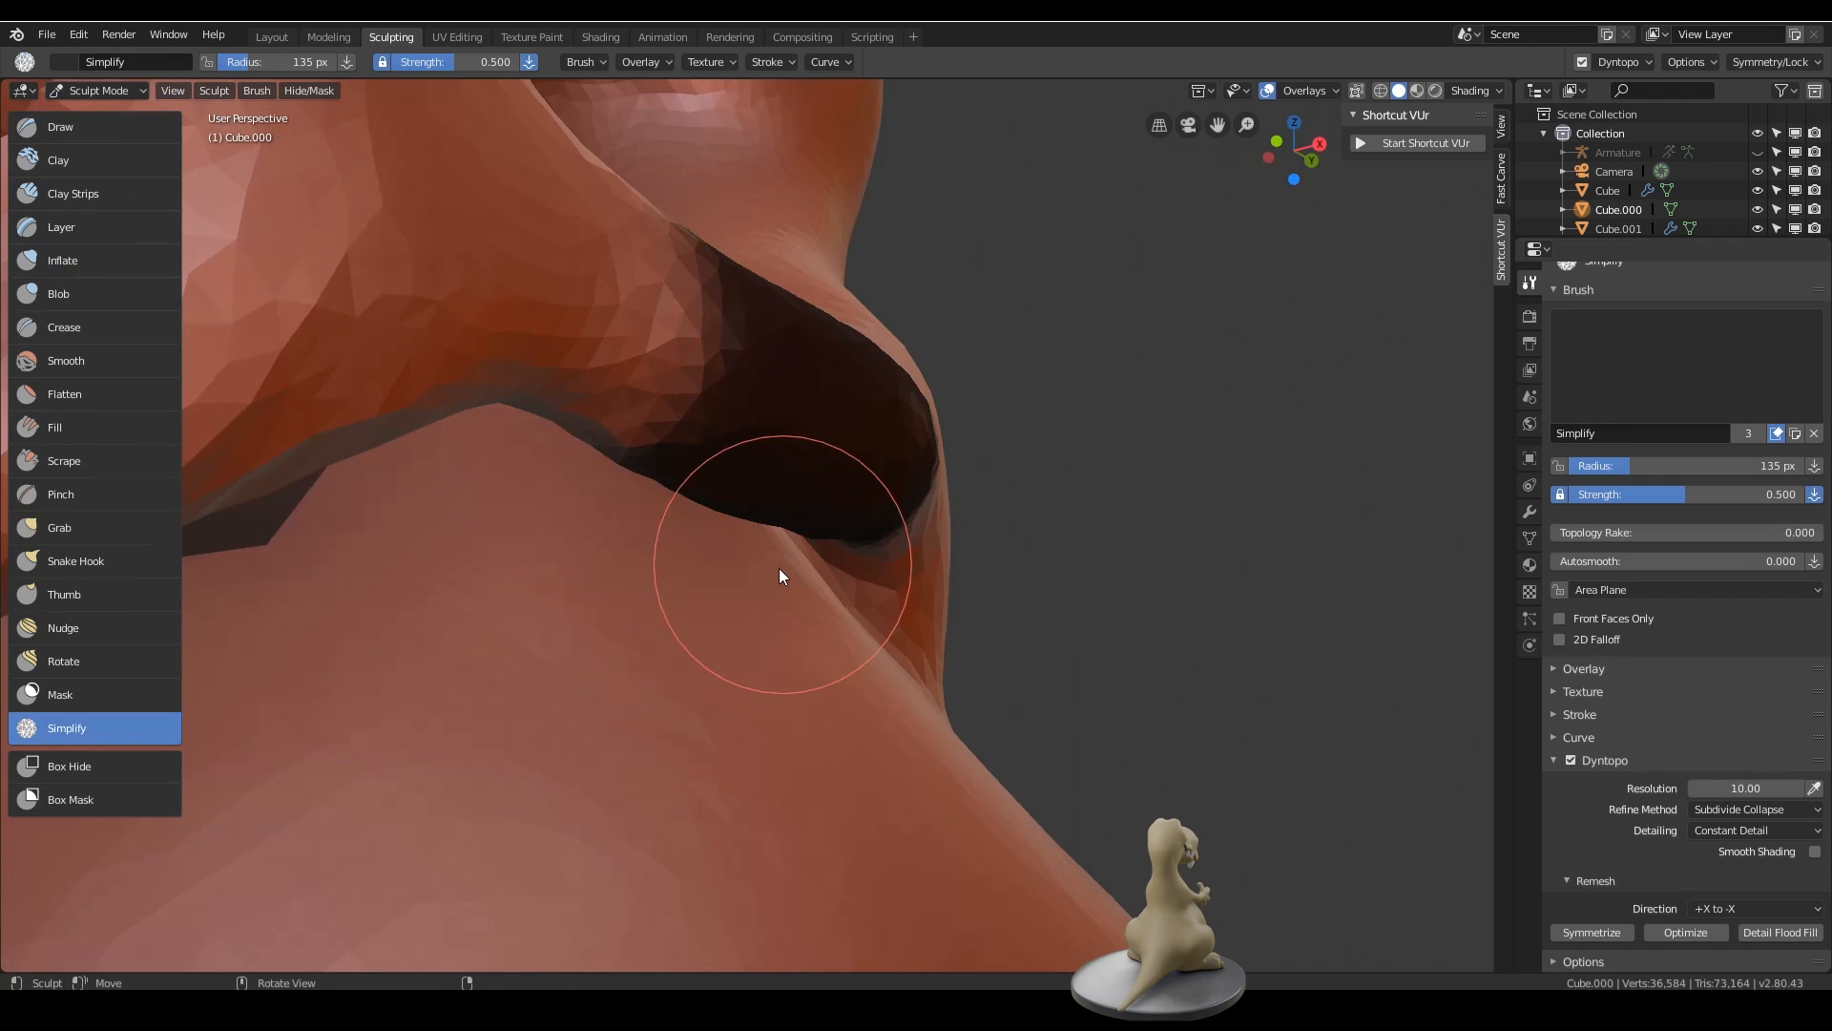
pyautogui.moveTo(780, 569)
pyautogui.mouseDown()
pyautogui.moveTo(726, 570)
pyautogui.moveTo(720, 643)
pyautogui.mouseUp()
pyautogui.moveTo(721, 641); pyautogui.dragTo(746, 561, button='middle')
pyautogui.hotkey('ctrl', 'z')
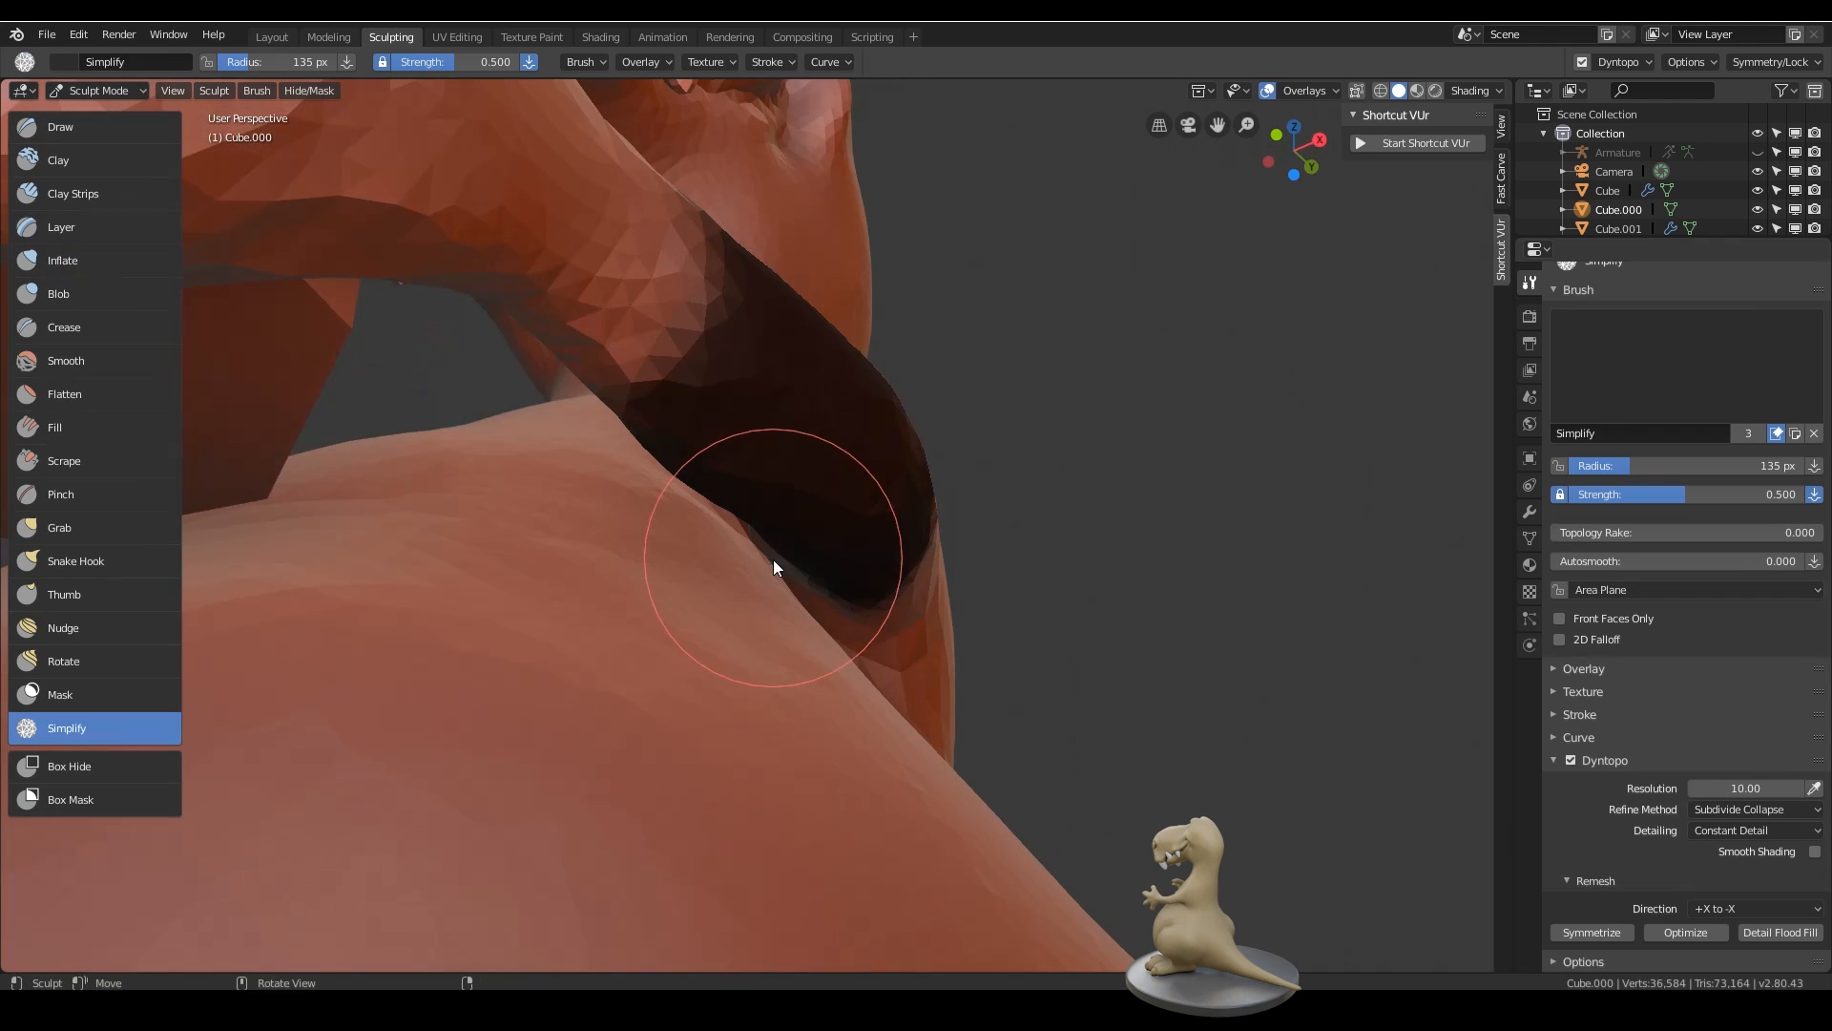
# - Simplify the belly and side mesh beneath the masked arm using the Simplify brush at 135 px
pyautogui.moveTo(614, 535)
pyautogui.mouseDown()
pyautogui.moveTo(558, 578)
pyautogui.moveTo(725, 601)
pyautogui.mouseUp()
pyautogui.moveTo(659, 635); pyautogui.dragTo(759, 632, button='middle')
pyautogui.moveTo(764, 630)
pyautogui.mouseDown()
pyautogui.moveTo(882, 623)
pyautogui.moveTo(765, 583)
pyautogui.moveTo(705, 755)
pyautogui.mouseUp()
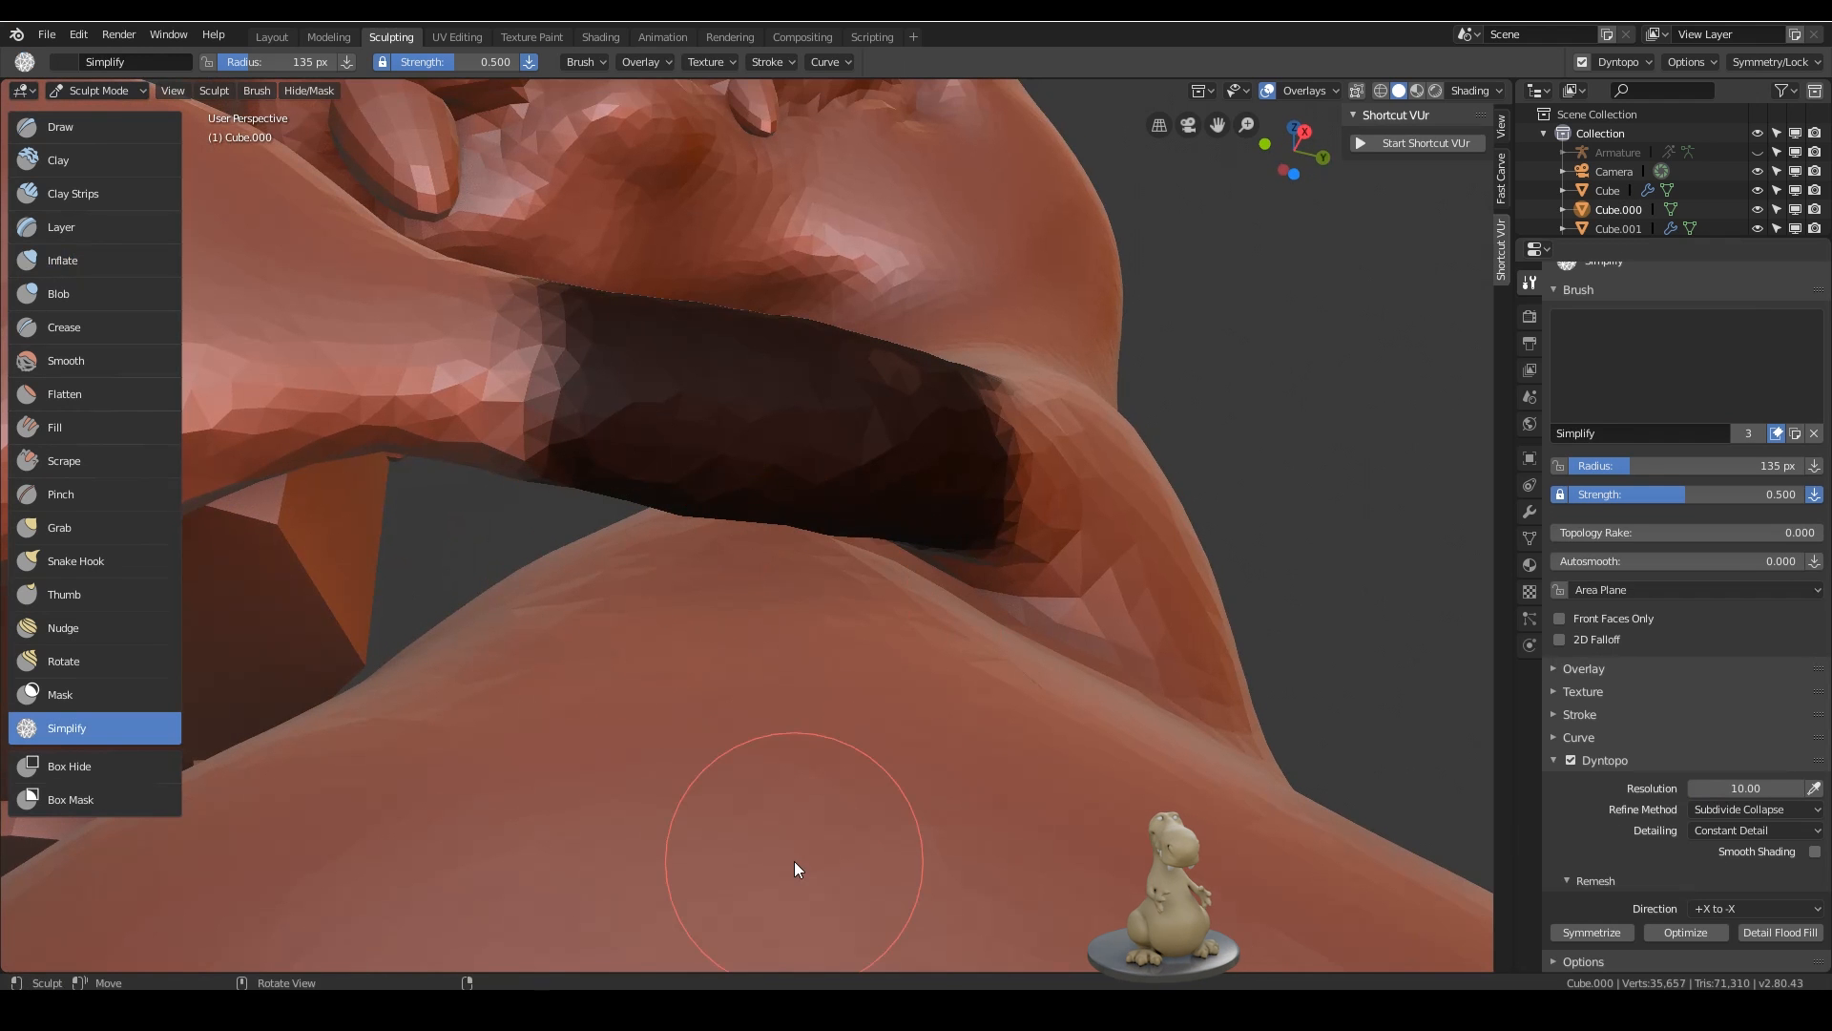
pyautogui.moveTo(851, 533)
pyautogui.mouseDown(button='middle')
pyautogui.moveTo(898, 538)
pyautogui.moveTo(718, 548)
pyautogui.mouseUp(button='middle')
pyautogui.moveTo(718, 549)
pyautogui.mouseDown()
pyautogui.moveTo(634, 635)
pyautogui.moveTo(594, 585)
pyautogui.mouseUp()
pyautogui.moveTo(630, 573)
pyautogui.mouseDown(button='middle')
pyautogui.moveTo(847, 557)
pyautogui.moveTo(660, 334)
pyautogui.mouseUp(button='middle')
pyautogui.moveTo(627, 313)
pyautogui.mouseDown()
pyautogui.moveTo(606, 370)
pyautogui.moveTo(419, 509)
pyautogui.mouseUp()
pyautogui.moveTo(459, 520)
pyautogui.mouseDown(button='middle')
pyautogui.moveTo(707, 574)
pyautogui.moveTo(706, 515)
pyautogui.mouseUp(button='middle')
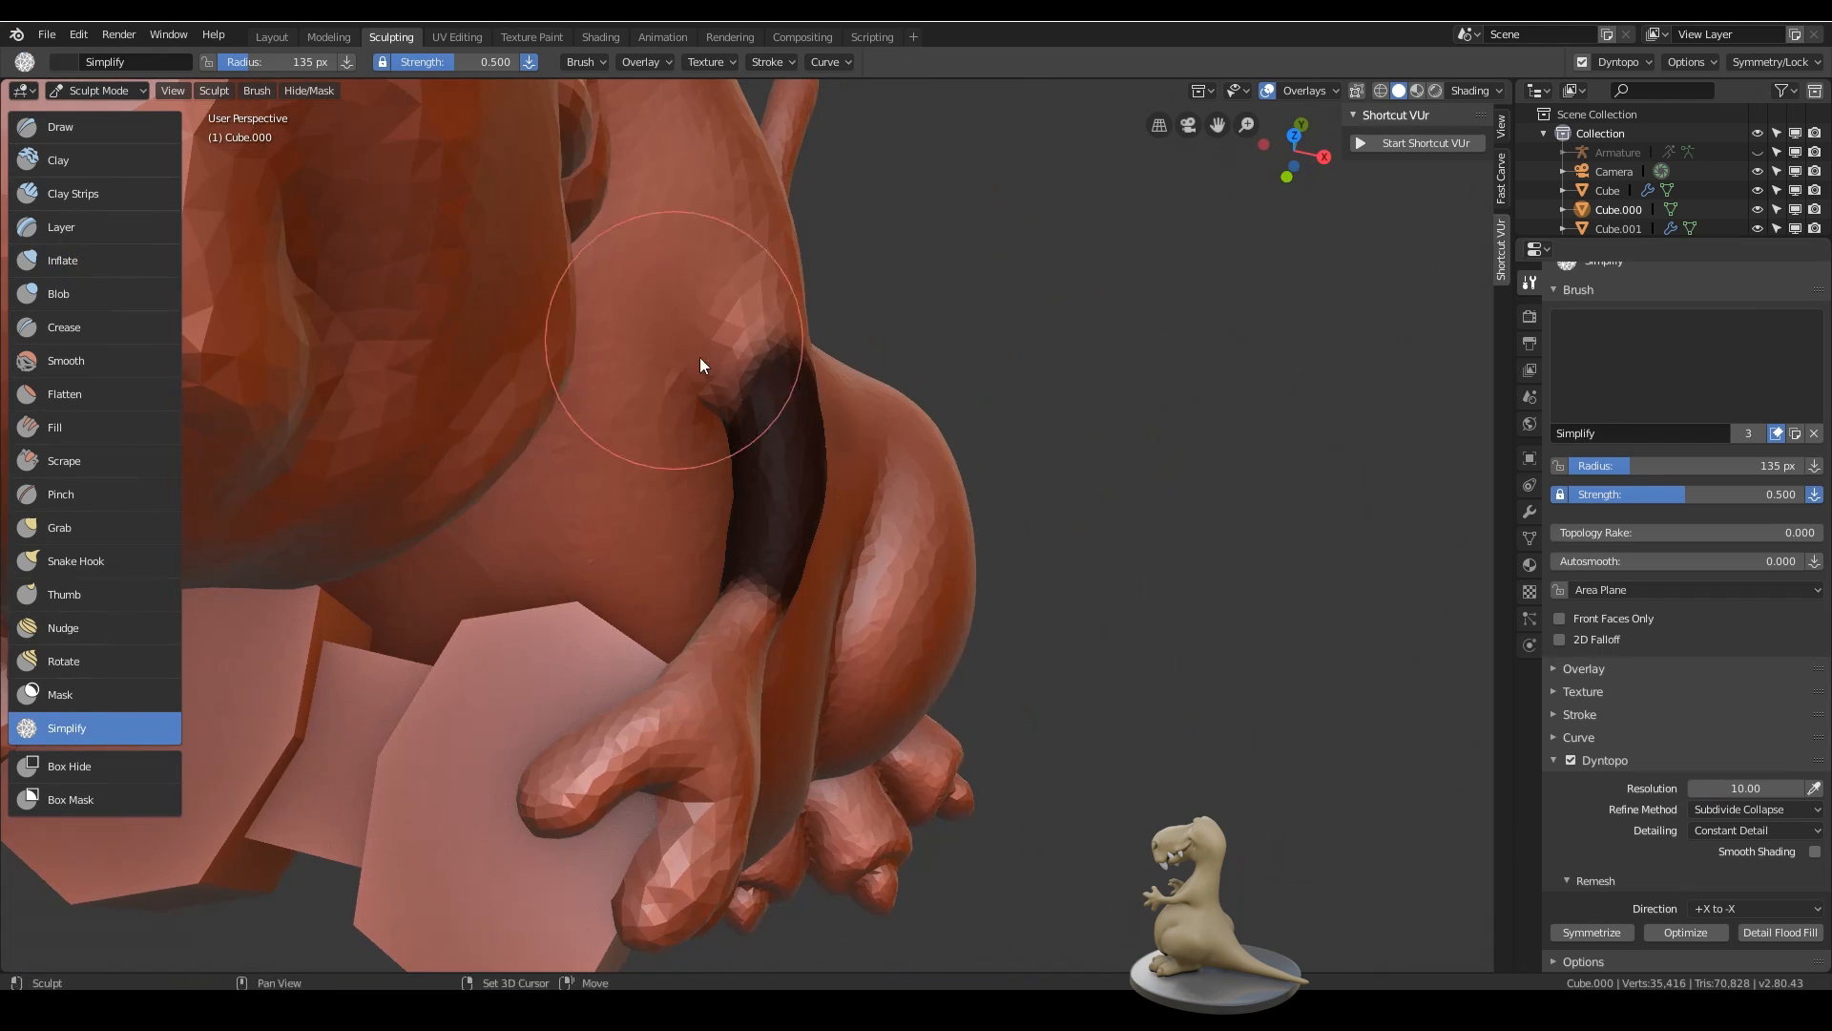
pyautogui.moveTo(704, 368)
pyautogui.mouseDown(button='middle')
pyautogui.moveTo(972, 479)
pyautogui.moveTo(887, 497)
pyautogui.moveTo(841, 660)
pyautogui.moveTo(947, 631)
pyautogui.moveTo(741, 617)
pyautogui.moveTo(905, 730)
pyautogui.moveTo(1062, 545)
pyautogui.moveTo(1054, 582)
pyautogui.mouseUp(button='middle')
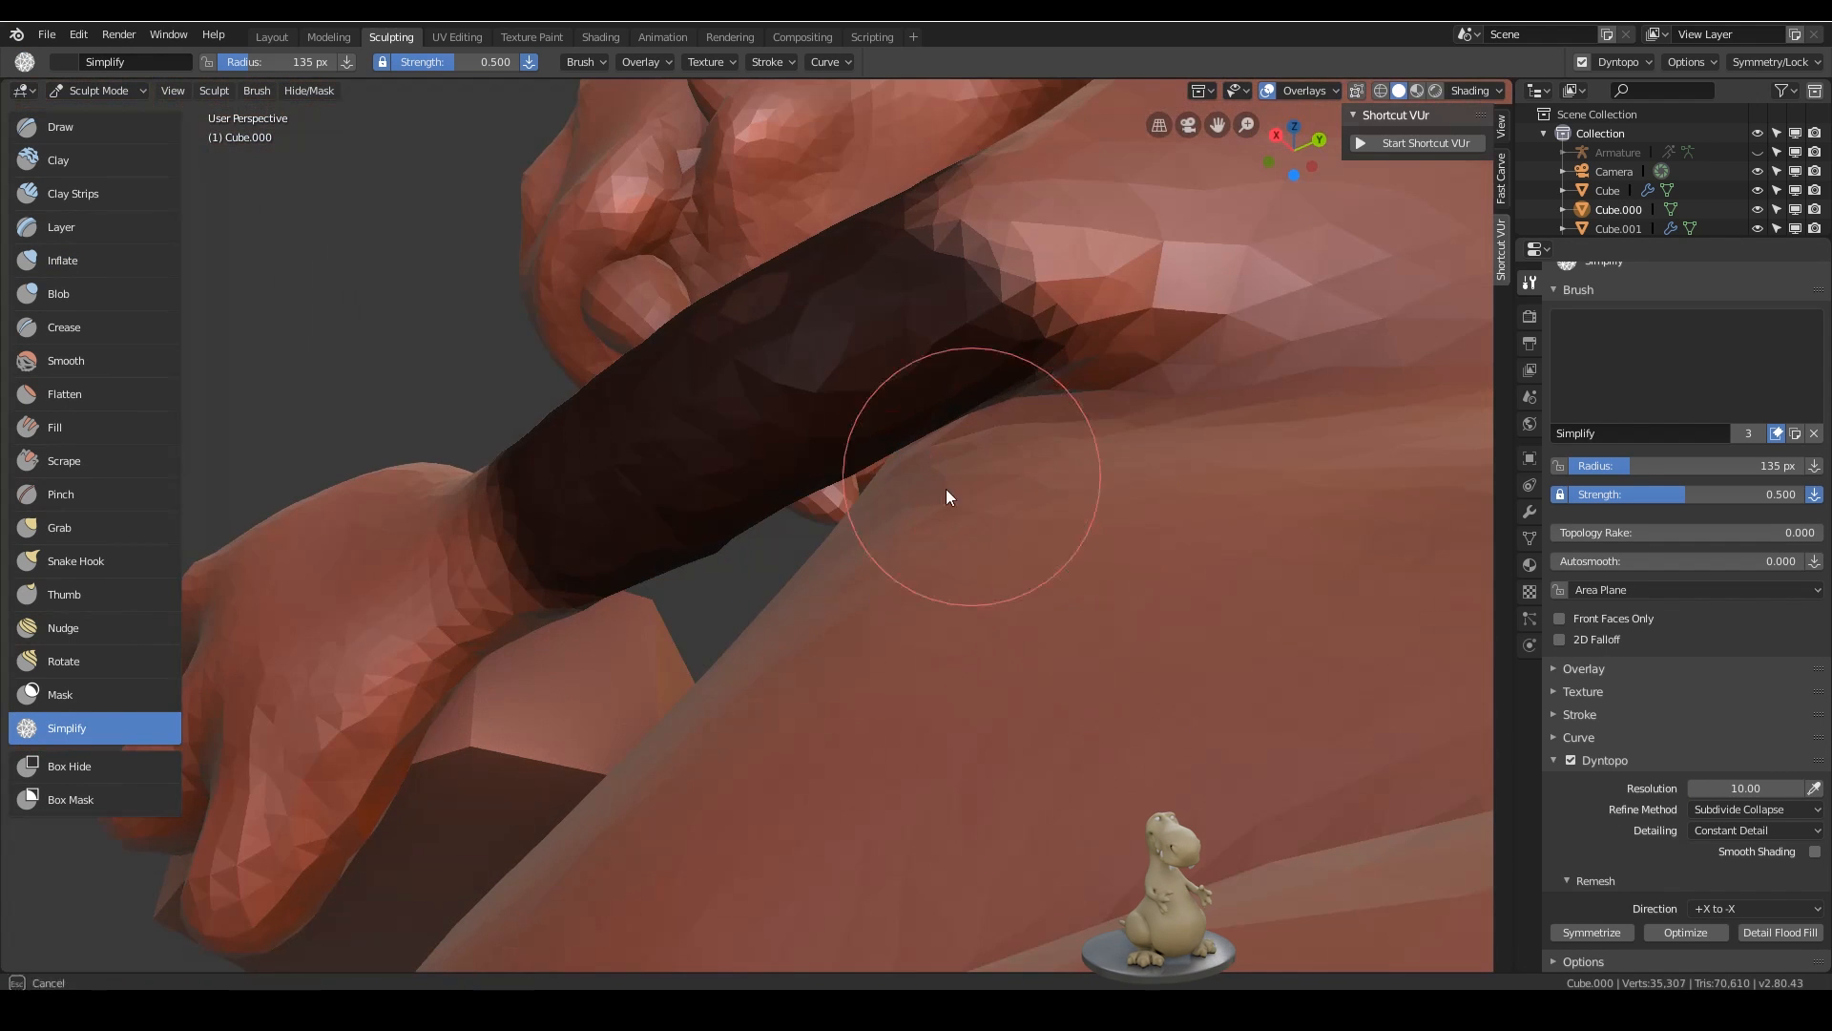
pyautogui.moveTo(967, 468); pyautogui.dragTo(982, 386)
pyautogui.moveTo(982, 387); pyautogui.dragTo(868, 570, button='middle')
# - Clear the mask from the arm and set the Dyntopo resolution to 20
pyautogui.moveTo(724, 712)
pyautogui.mouseDown(button='middle')
pyautogui.moveTo(916, 674)
pyautogui.moveTo(833, 289)
pyautogui.moveTo(842, 792)
pyautogui.moveTo(1052, 703)
pyautogui.mouseUp(button='middle')
pyautogui.keyDown('ctrl'); pyautogui.moveTo(1054, 591); pyautogui.dragTo(1061, 699, button='middle'); pyautogui.keyUp('ctrl')
pyautogui.moveTo(1061, 699)
pyautogui.mouseDown(button='middle')
pyautogui.moveTo(1093, 614)
pyautogui.moveTo(741, 674)
pyautogui.moveTo(711, 726)
pyautogui.mouseUp(button='middle')
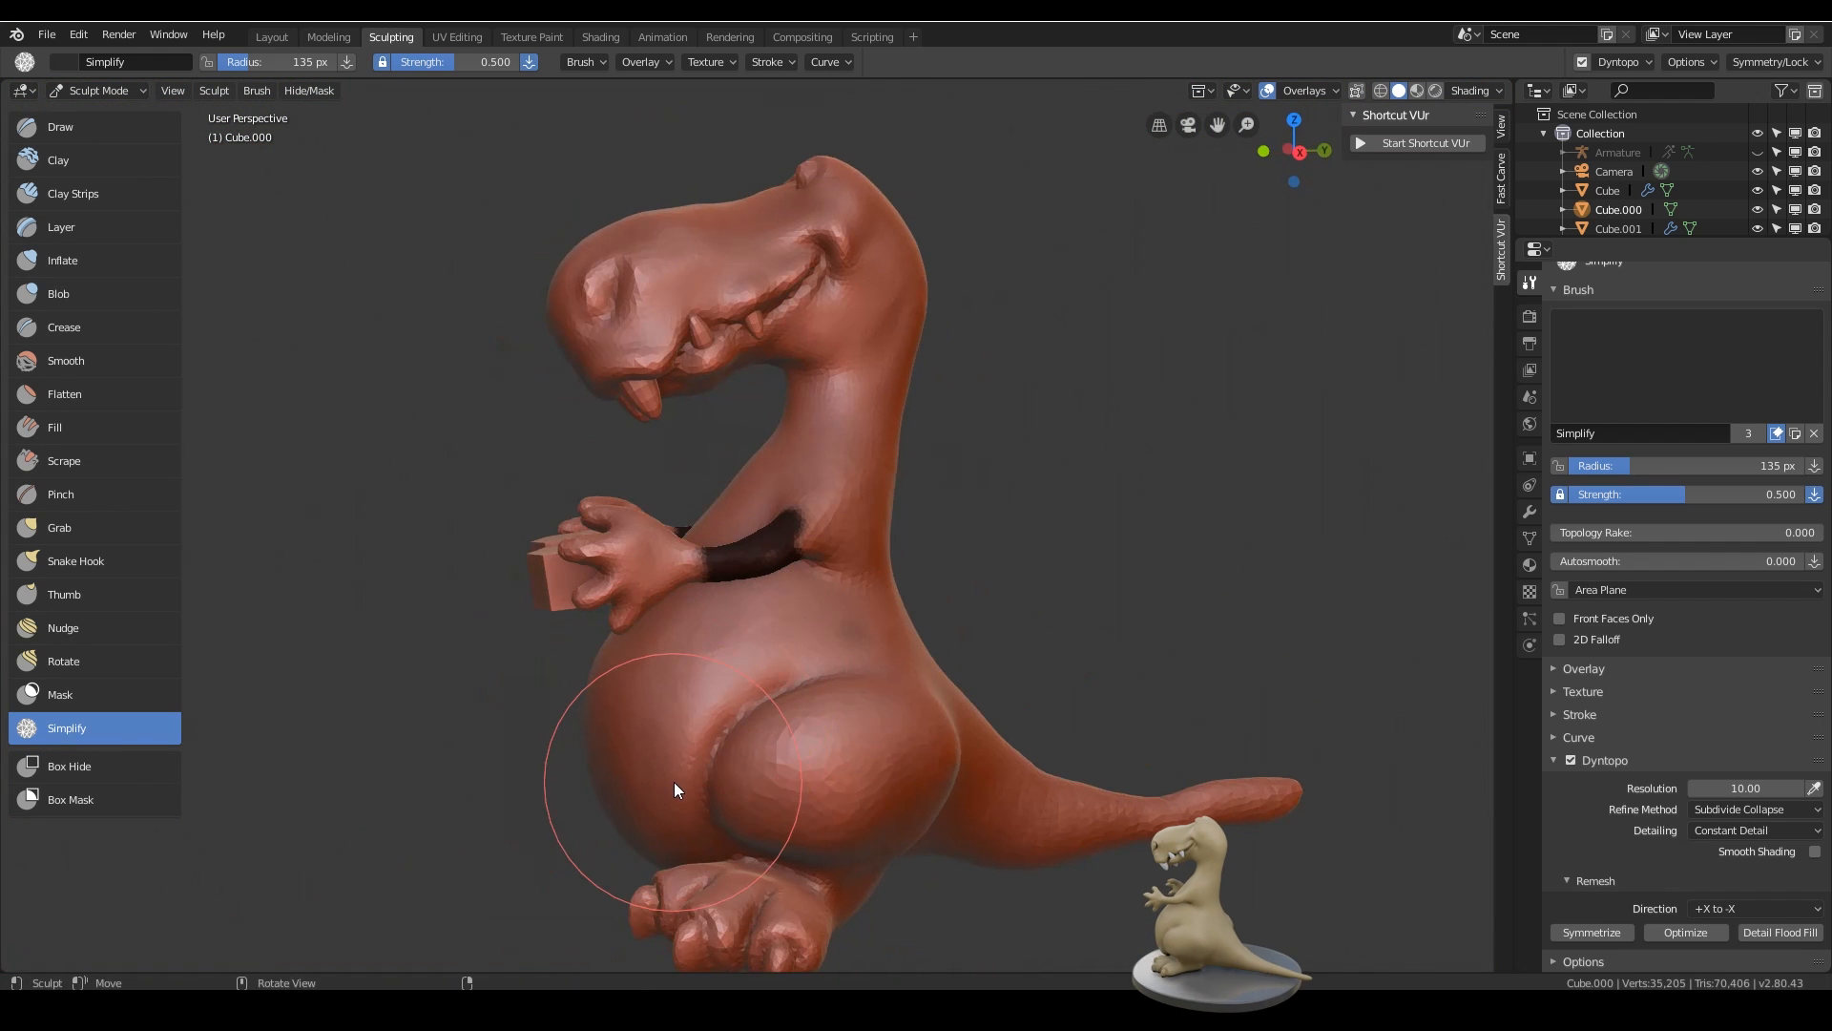
pyautogui.hotkey('alt', 'm')
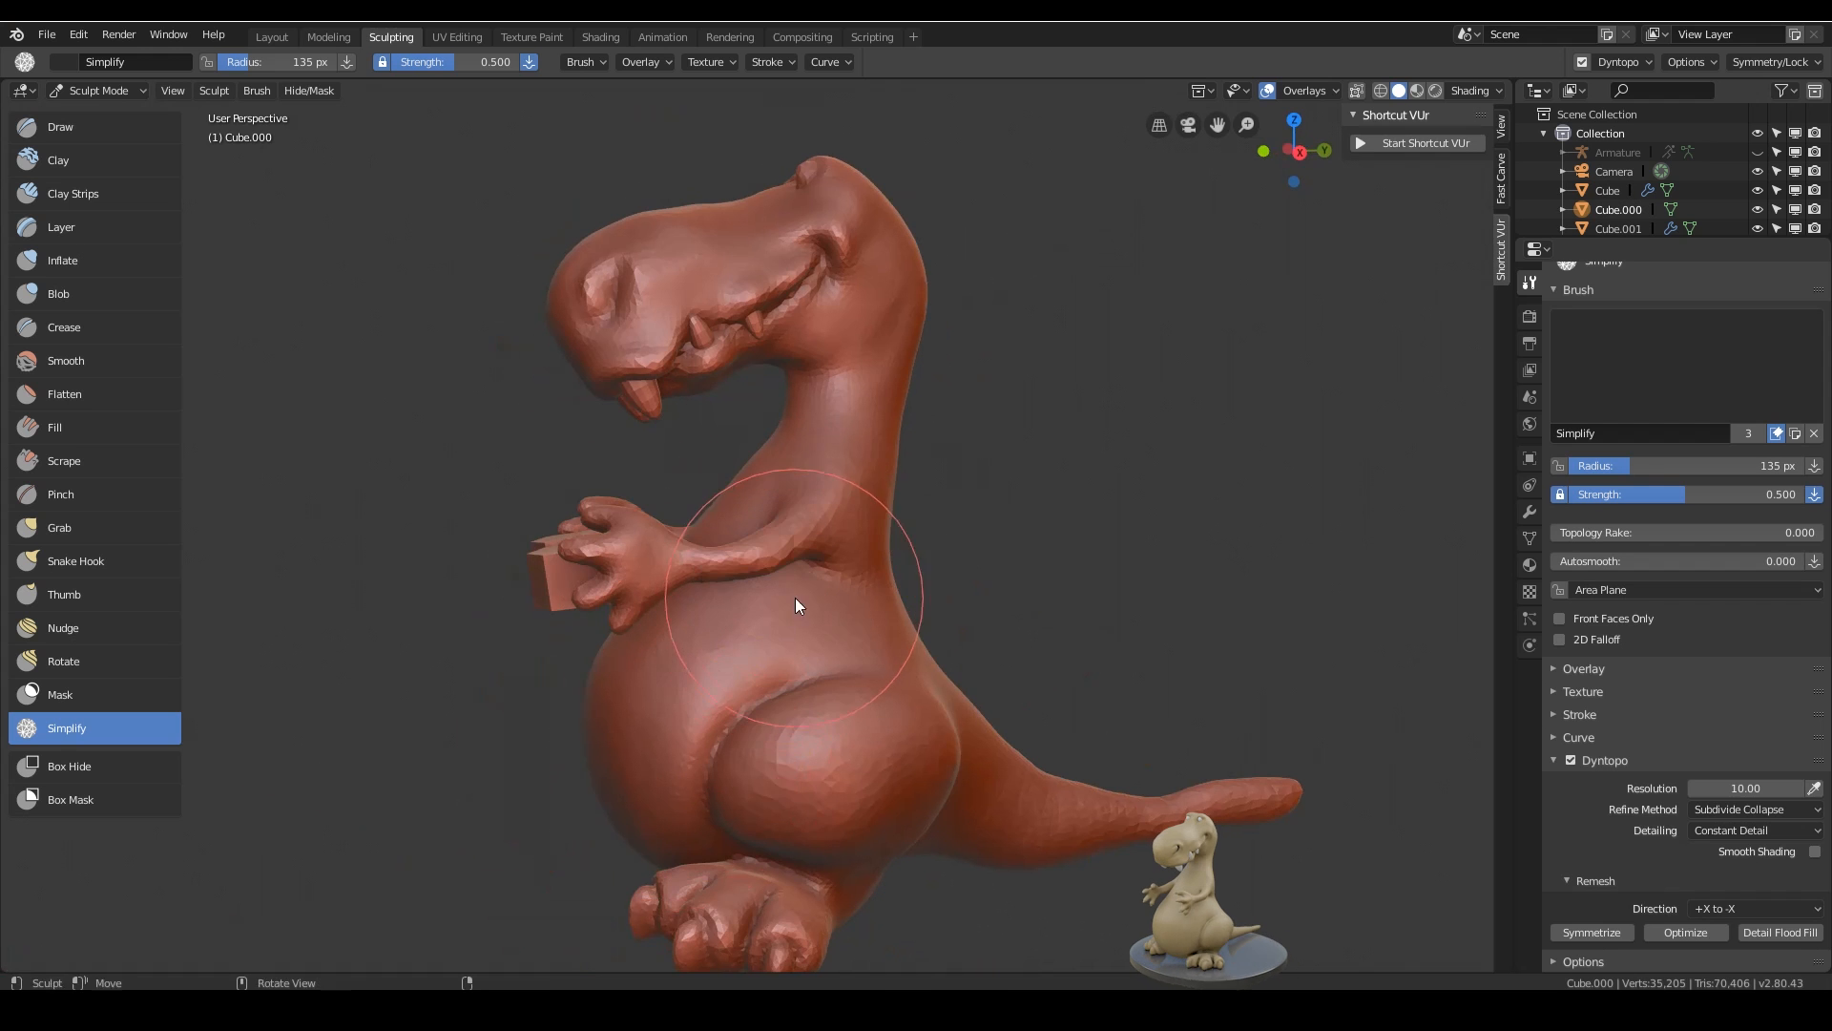
pyautogui.moveTo(868, 585); pyautogui.dragTo(910, 578, button='middle')
pyautogui.click(1746, 788)
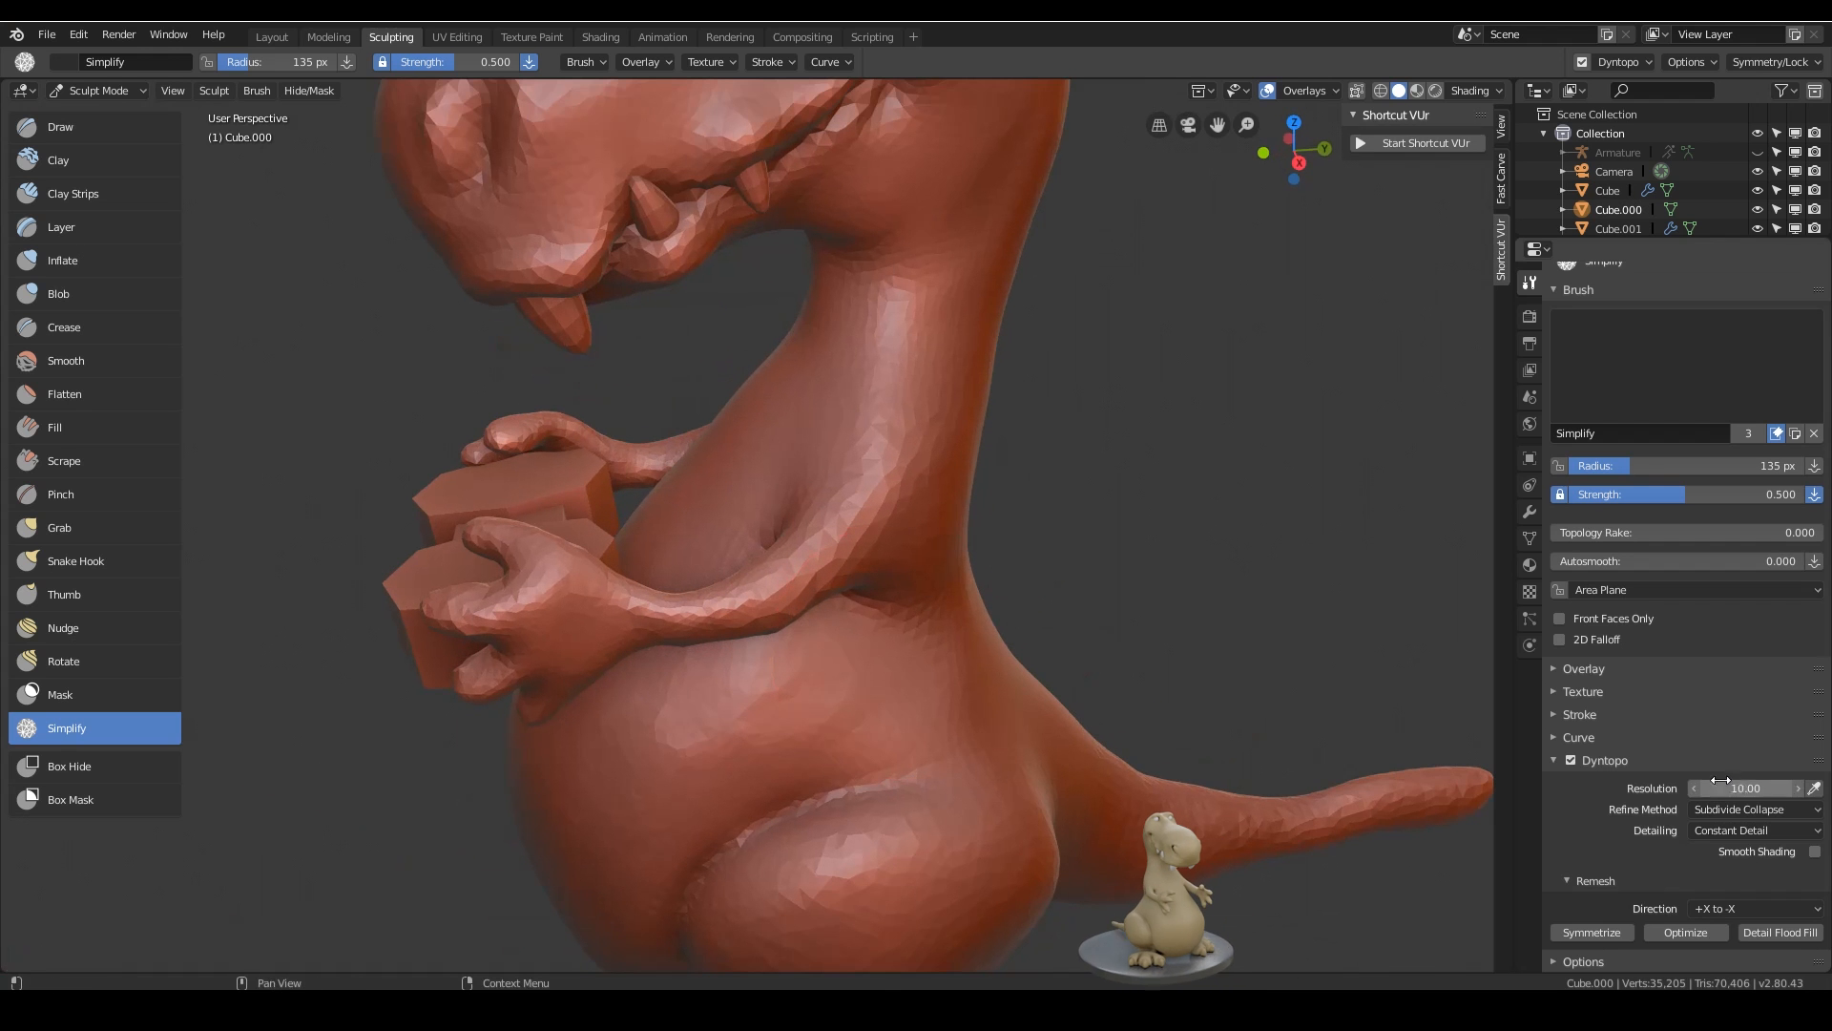
pyautogui.press('BackSpace')
pyautogui.write('2')
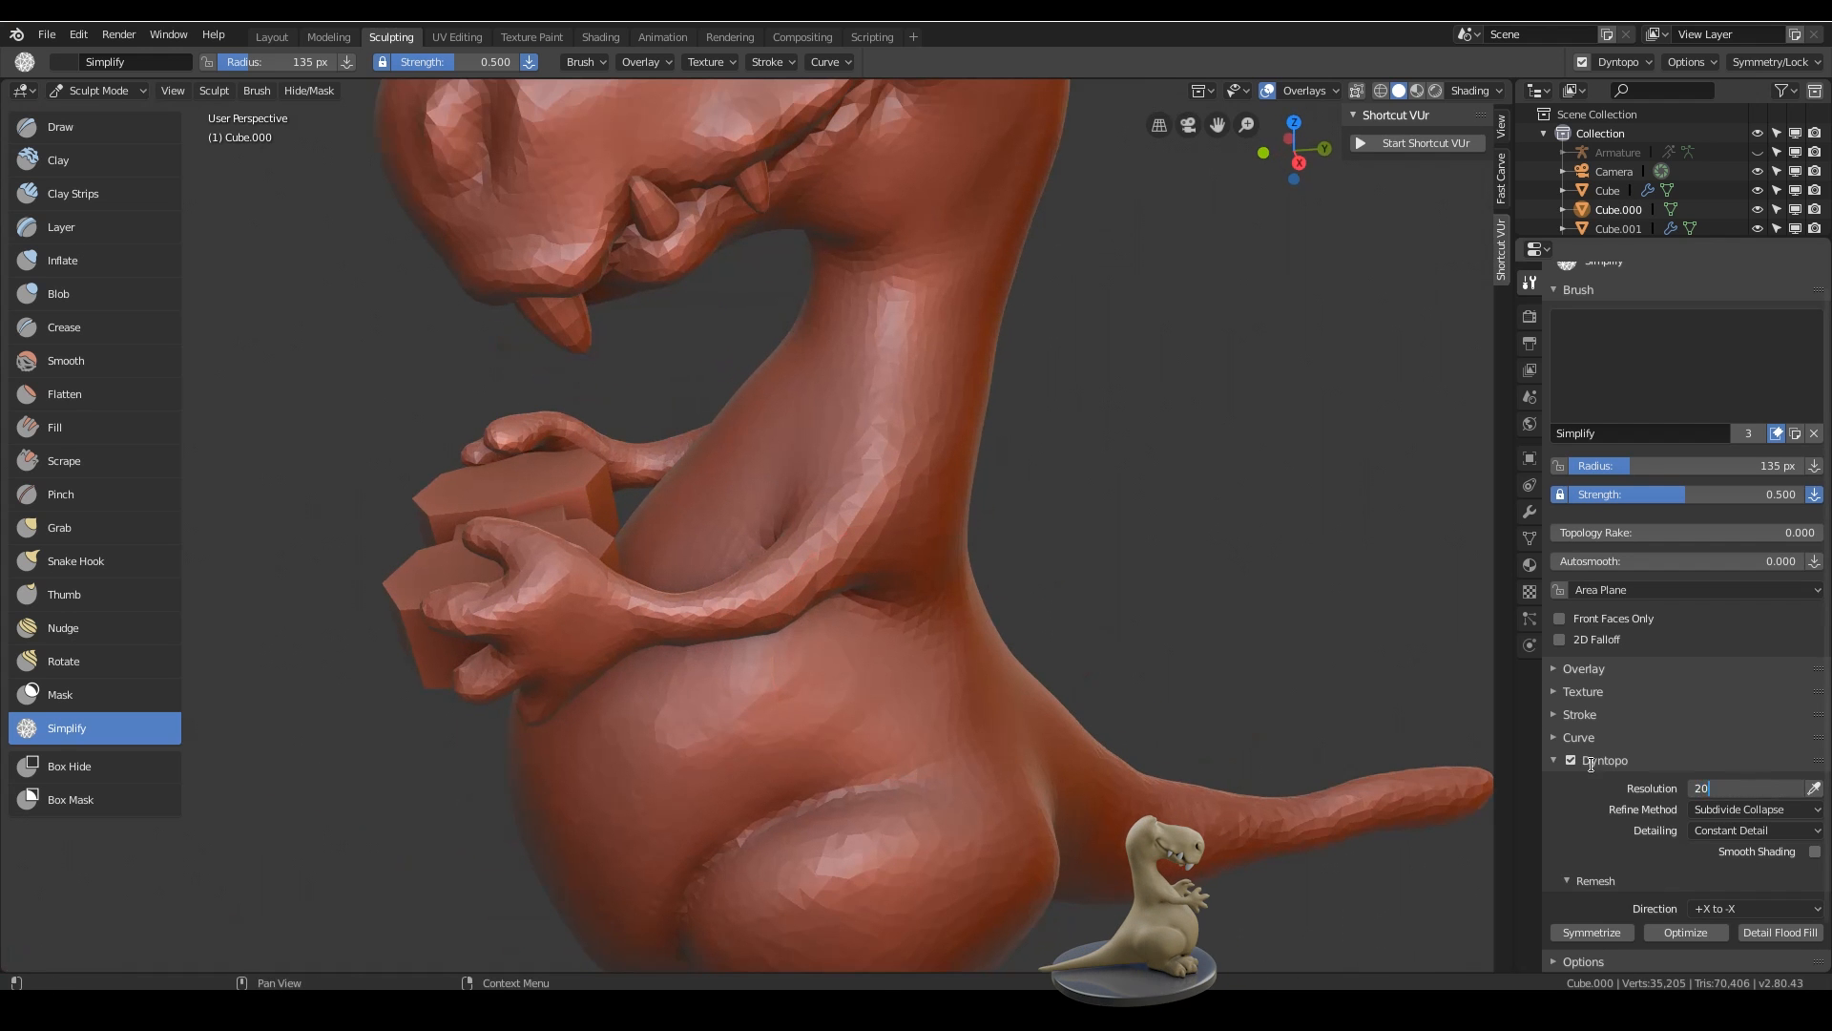
pyautogui.write('0')
pyautogui.press('Return')
# - Reshape the hand's lowest finger near the belly using Snake Hook with a 204 px radius
pyautogui.moveTo(1475, 735); pyautogui.dragTo(860, 504, button='middle')
pyautogui.click(122, 562)
pyautogui.press('f')
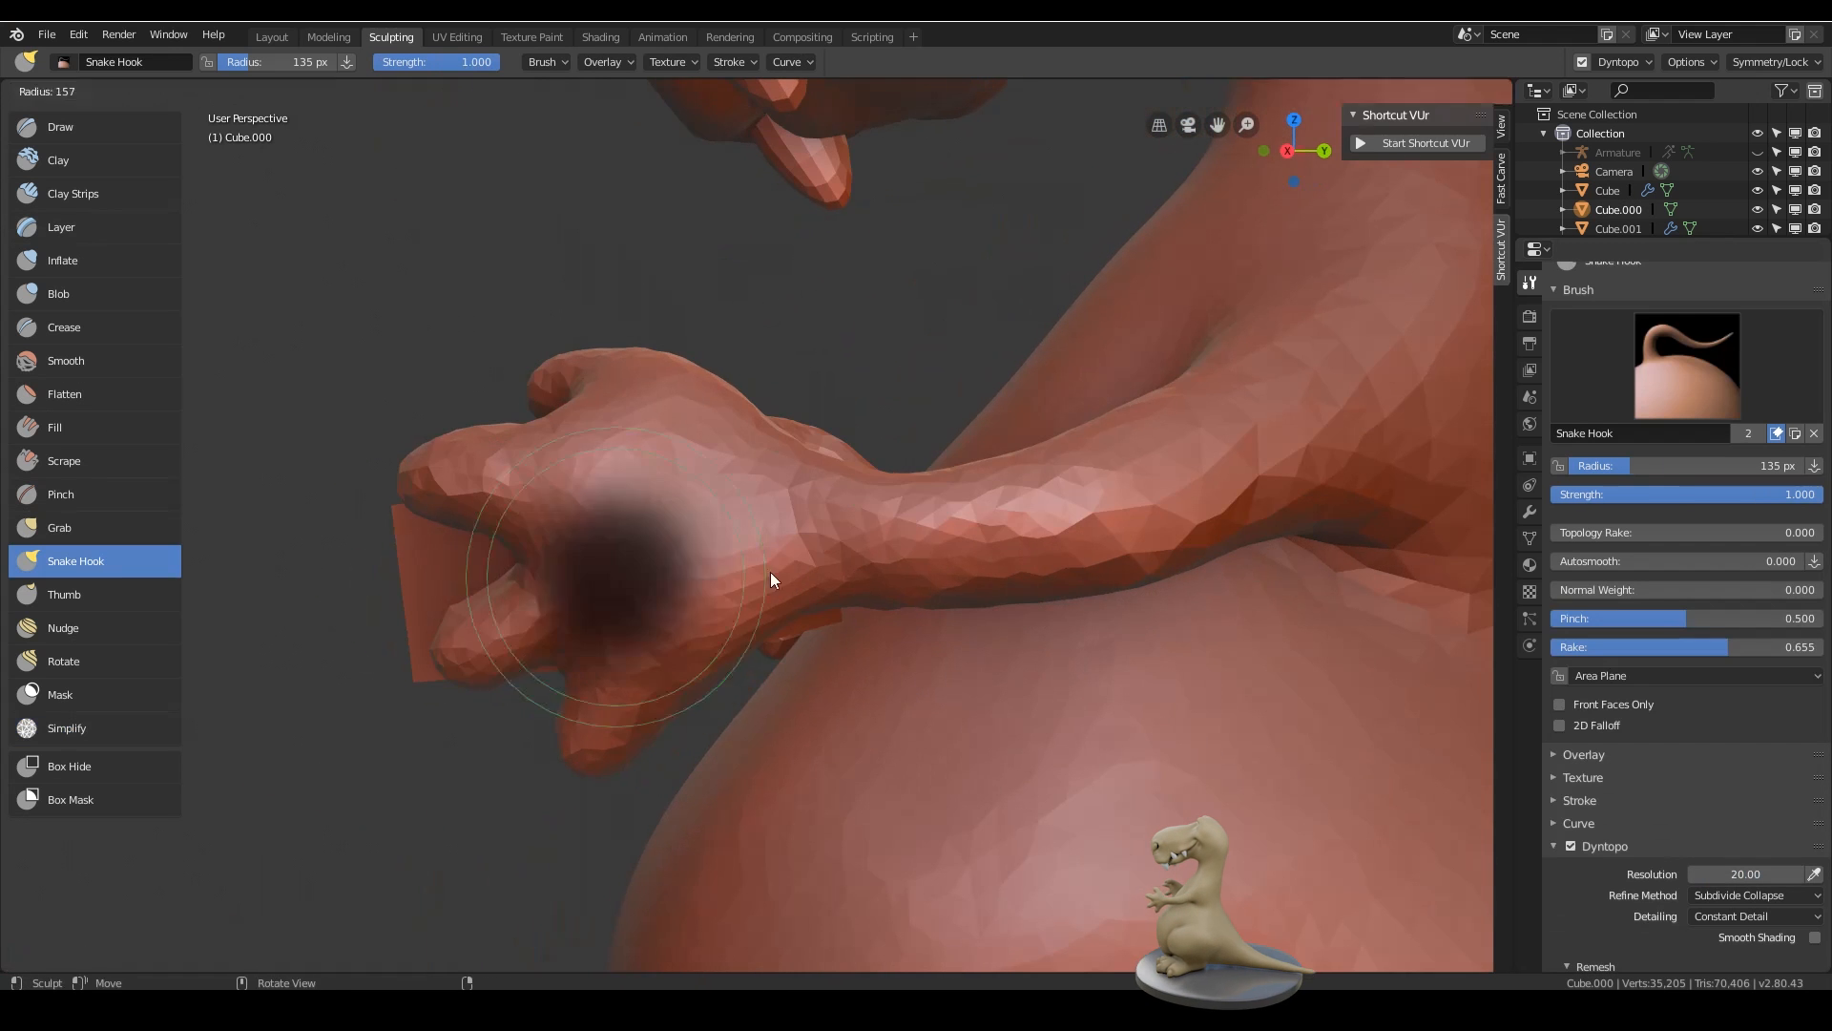
pyautogui.click(811, 573)
pyautogui.moveTo(745, 440)
pyautogui.mouseDown(button='middle')
pyautogui.moveTo(659, 498)
pyautogui.moveTo(726, 482)
pyautogui.moveTo(860, 750)
pyautogui.moveTo(895, 602)
pyautogui.moveTo(853, 602)
pyautogui.mouseUp(button='middle')
pyautogui.moveTo(704, 676); pyautogui.dragTo(850, 454, button='middle')
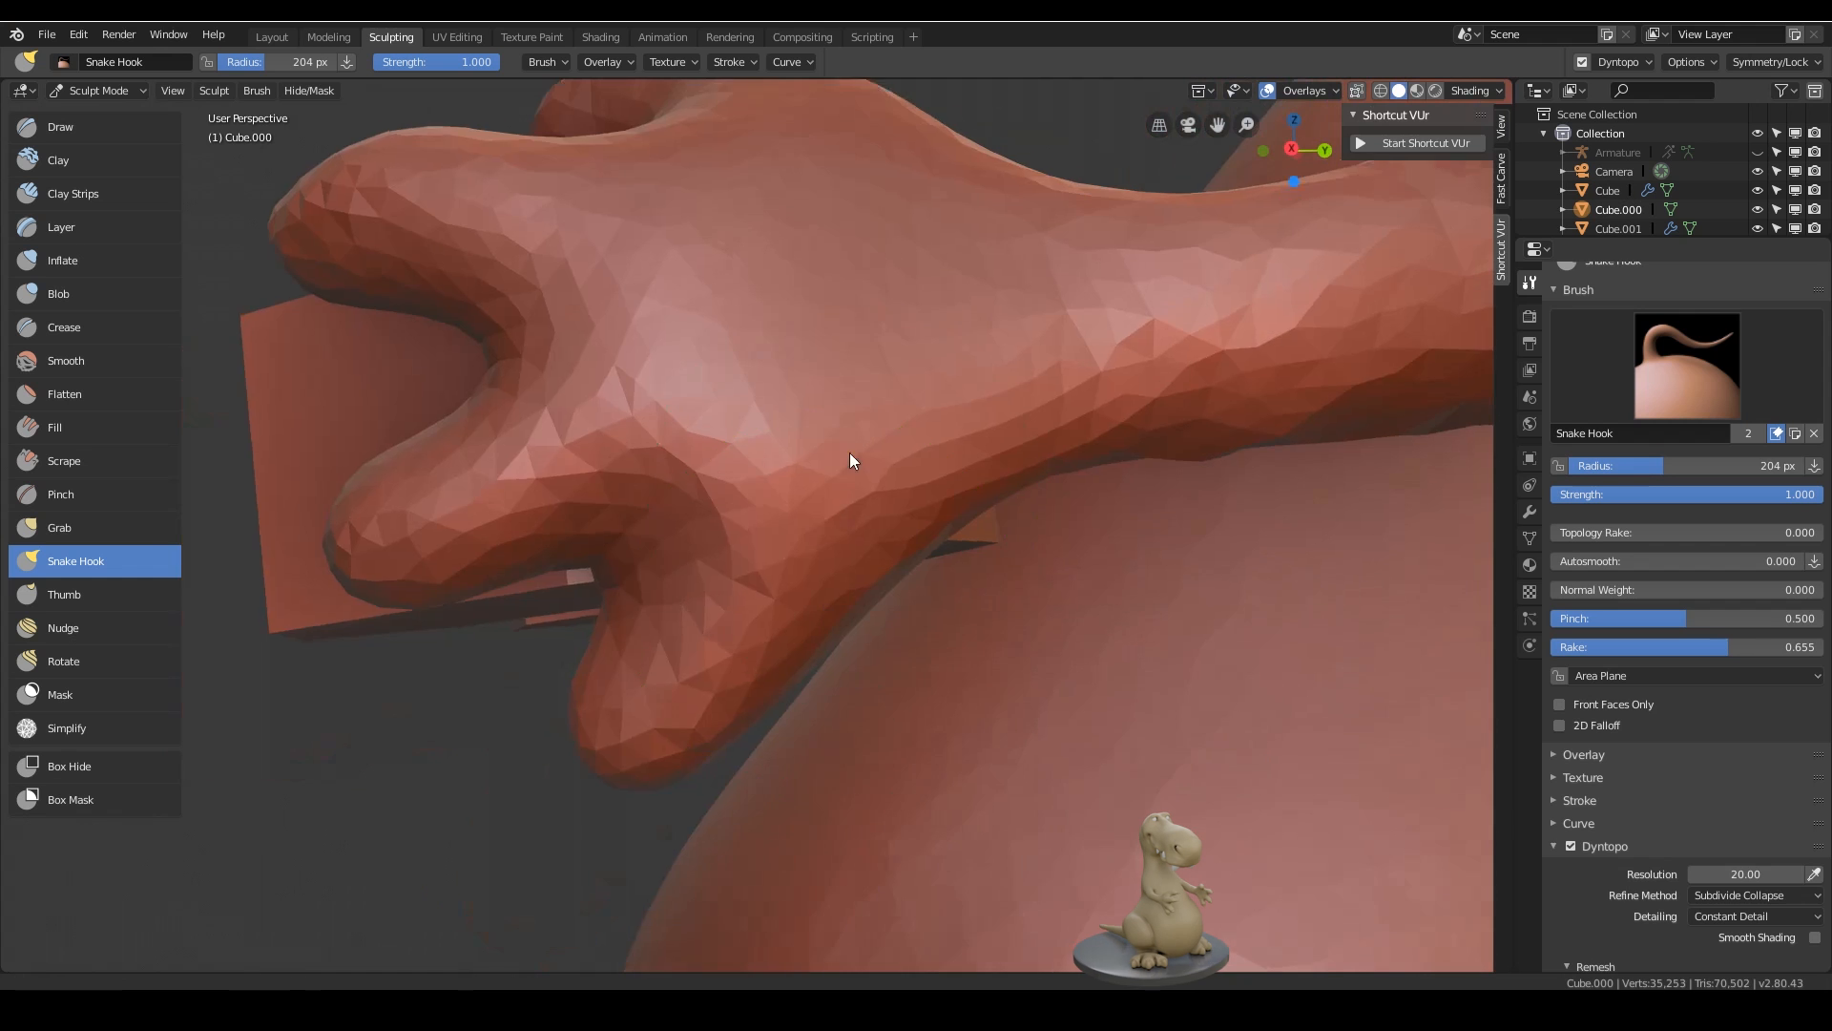
pyautogui.moveTo(631, 705)
pyautogui.mouseDown(button='middle')
pyautogui.moveTo(1247, 402)
pyautogui.moveTo(836, 583)
pyautogui.moveTo(683, 519)
pyautogui.mouseUp(button='middle')
pyautogui.moveTo(683, 520); pyautogui.dragTo(715, 532)
pyautogui.moveTo(798, 505)
pyautogui.mouseDown(button='middle')
pyautogui.moveTo(717, 614)
pyautogui.moveTo(785, 488)
pyautogui.moveTo(766, 335)
pyautogui.mouseUp(button='middle')
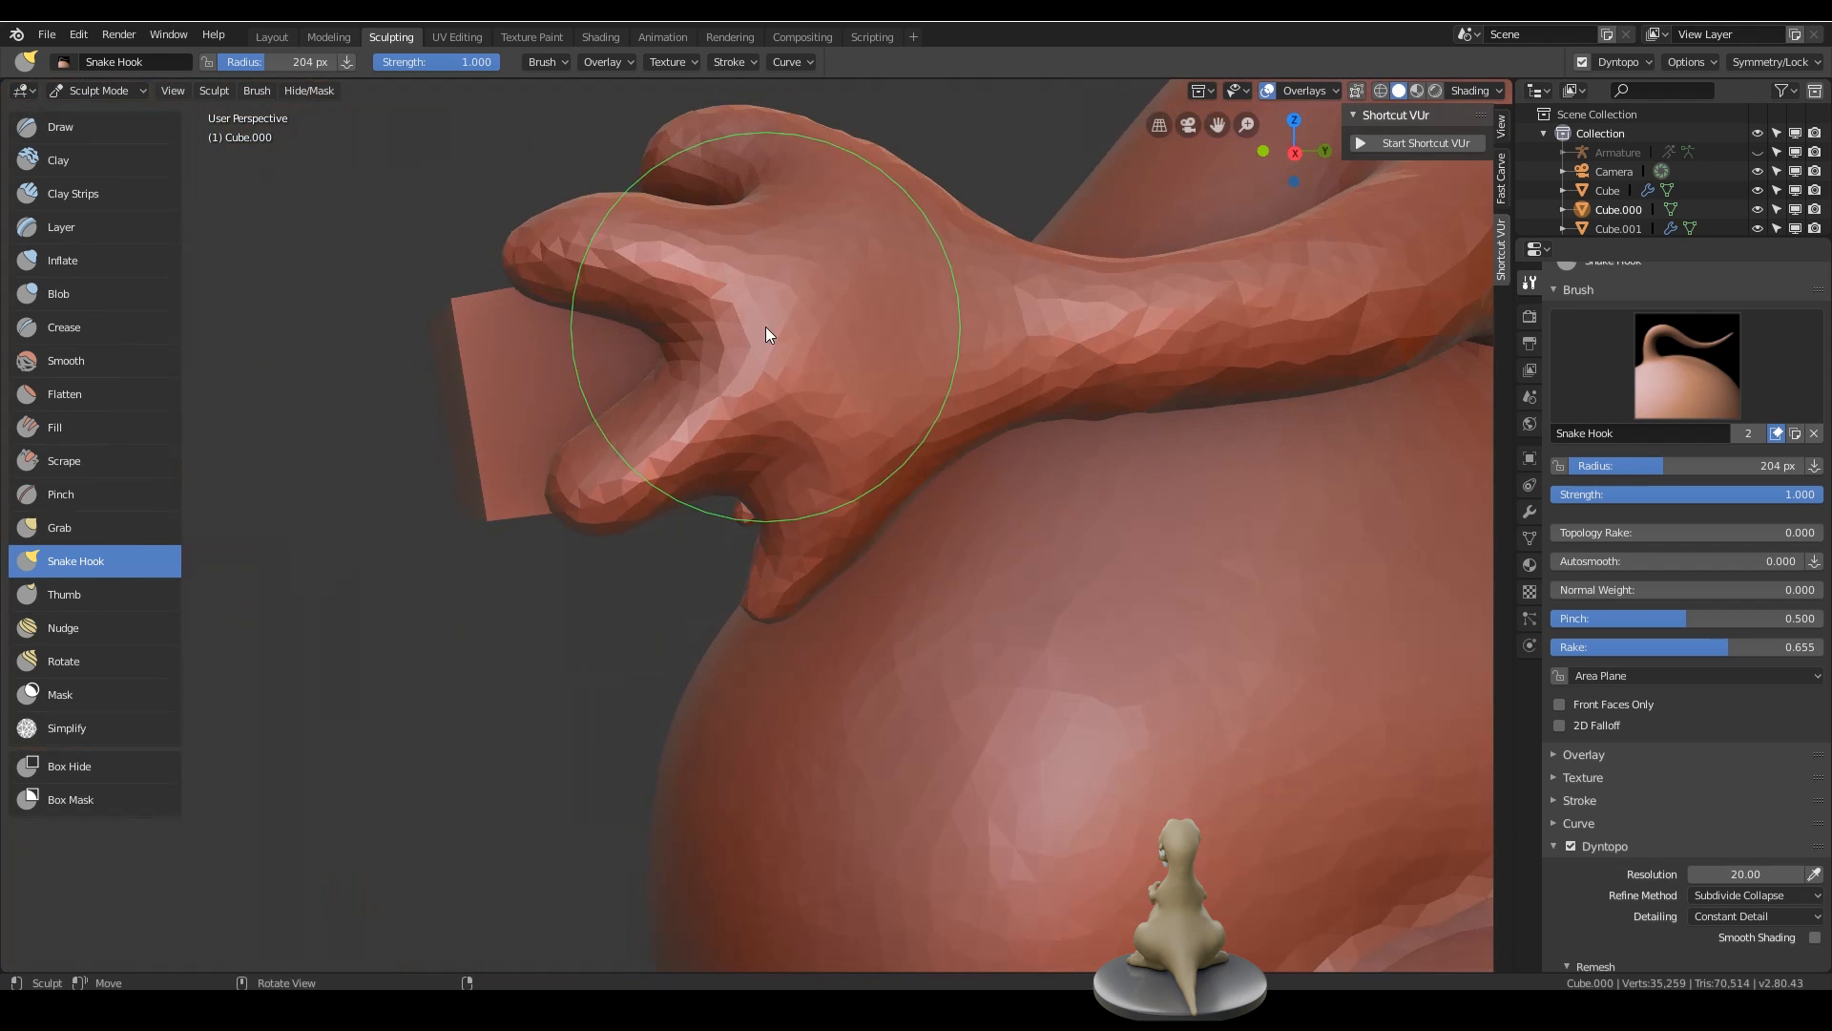
# - Thicken the hand's lowest finger using the Inflate brush at 204 px
pyautogui.press('i')
pyautogui.moveTo(274, 244); pyautogui.dragTo(794, 587, button='middle')
pyautogui.moveTo(793, 587); pyautogui.dragTo(861, 520)
pyautogui.moveTo(861, 520); pyautogui.dragTo(772, 627, button='middle')
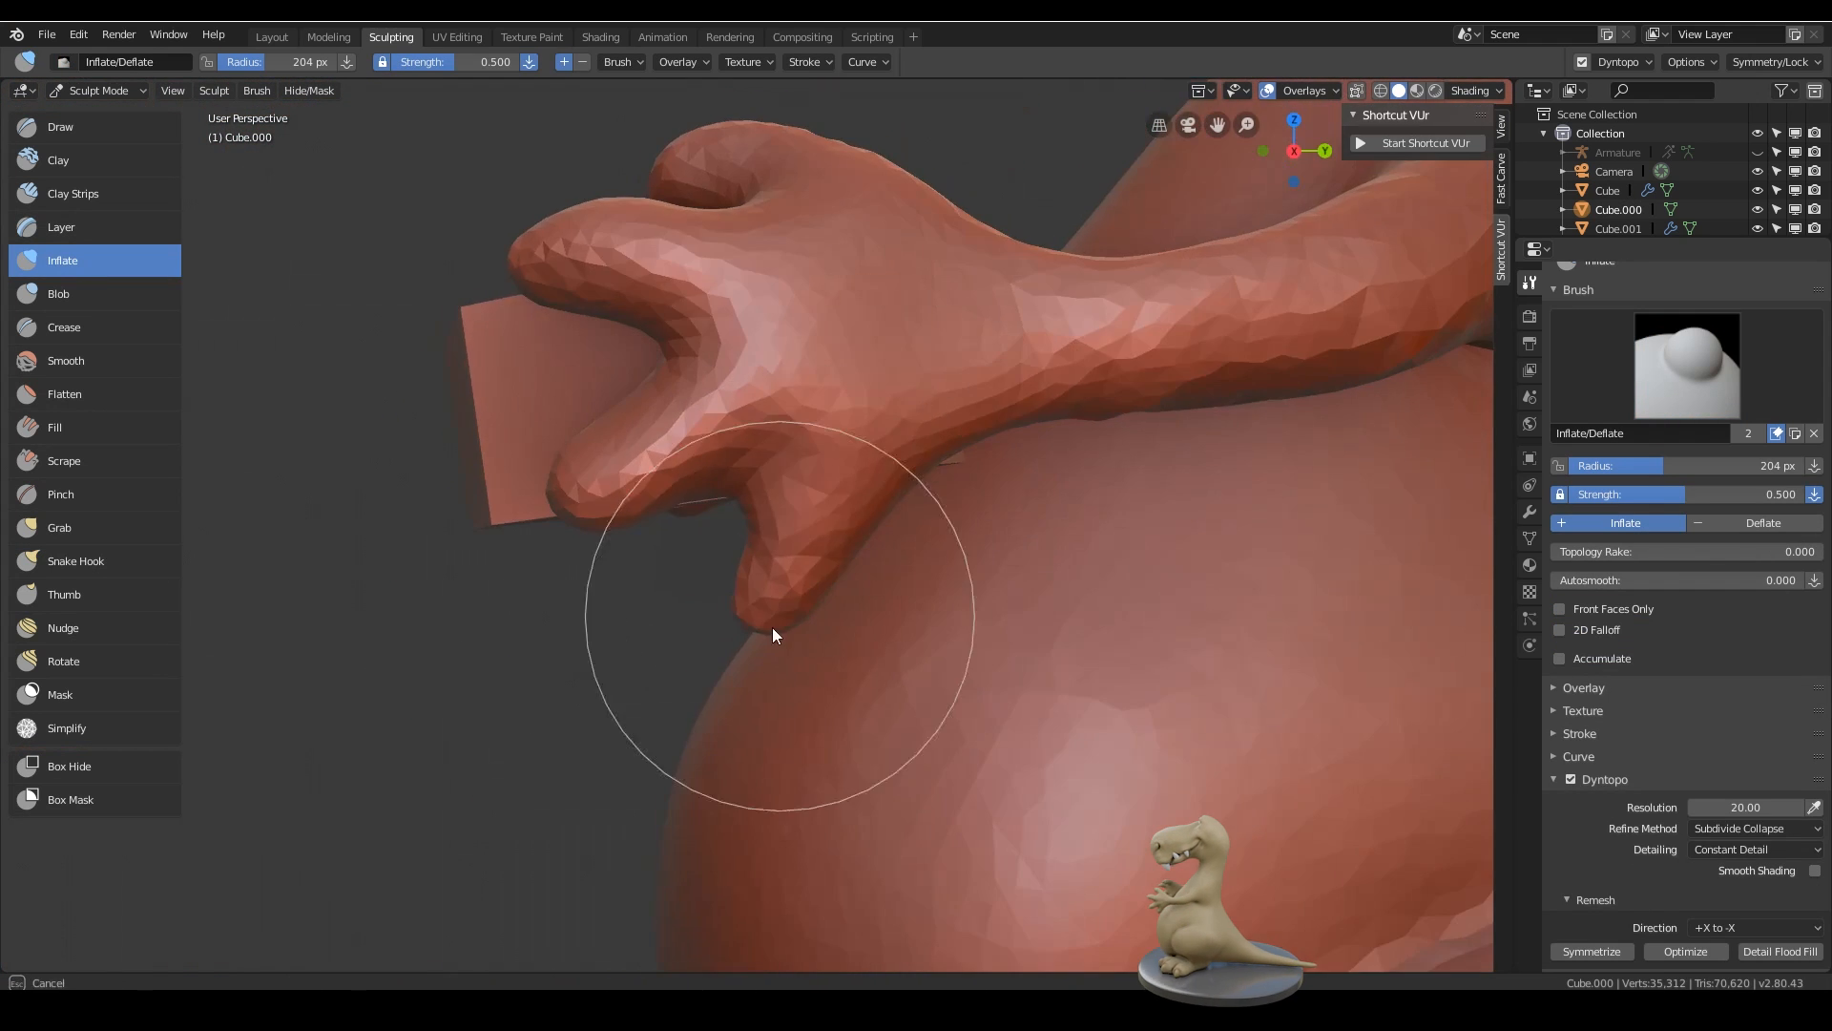
pyautogui.moveTo(772, 628); pyautogui.dragTo(813, 509)
pyautogui.moveTo(813, 509); pyautogui.dragTo(763, 497, button='middle')
# - Reshape the hand's two lower fingers with Snake Hook, using a 216 px radius for the lowest one
pyautogui.click(87, 561)
pyautogui.press('f')
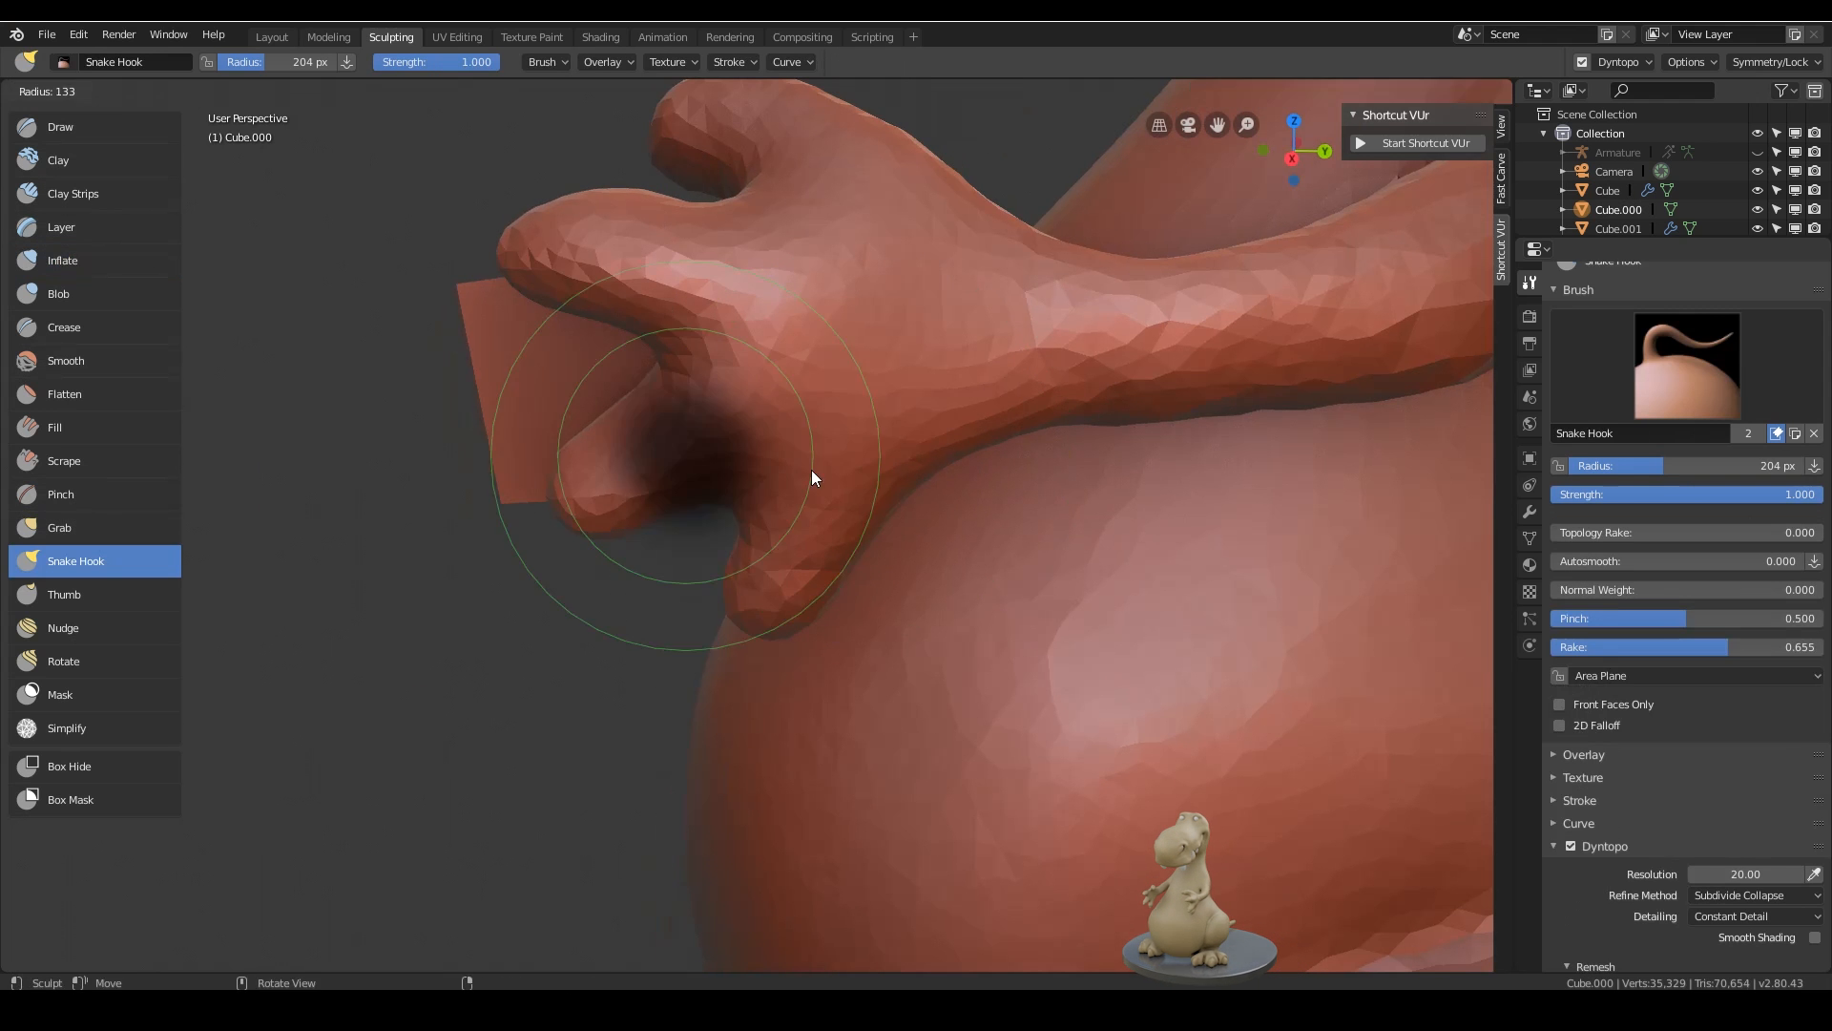
pyautogui.click(814, 470)
pyautogui.moveTo(738, 509); pyautogui.dragTo(795, 455)
pyautogui.moveTo(795, 455); pyautogui.dragTo(774, 472, button='middle')
pyautogui.press('f')
pyautogui.click(871, 590)
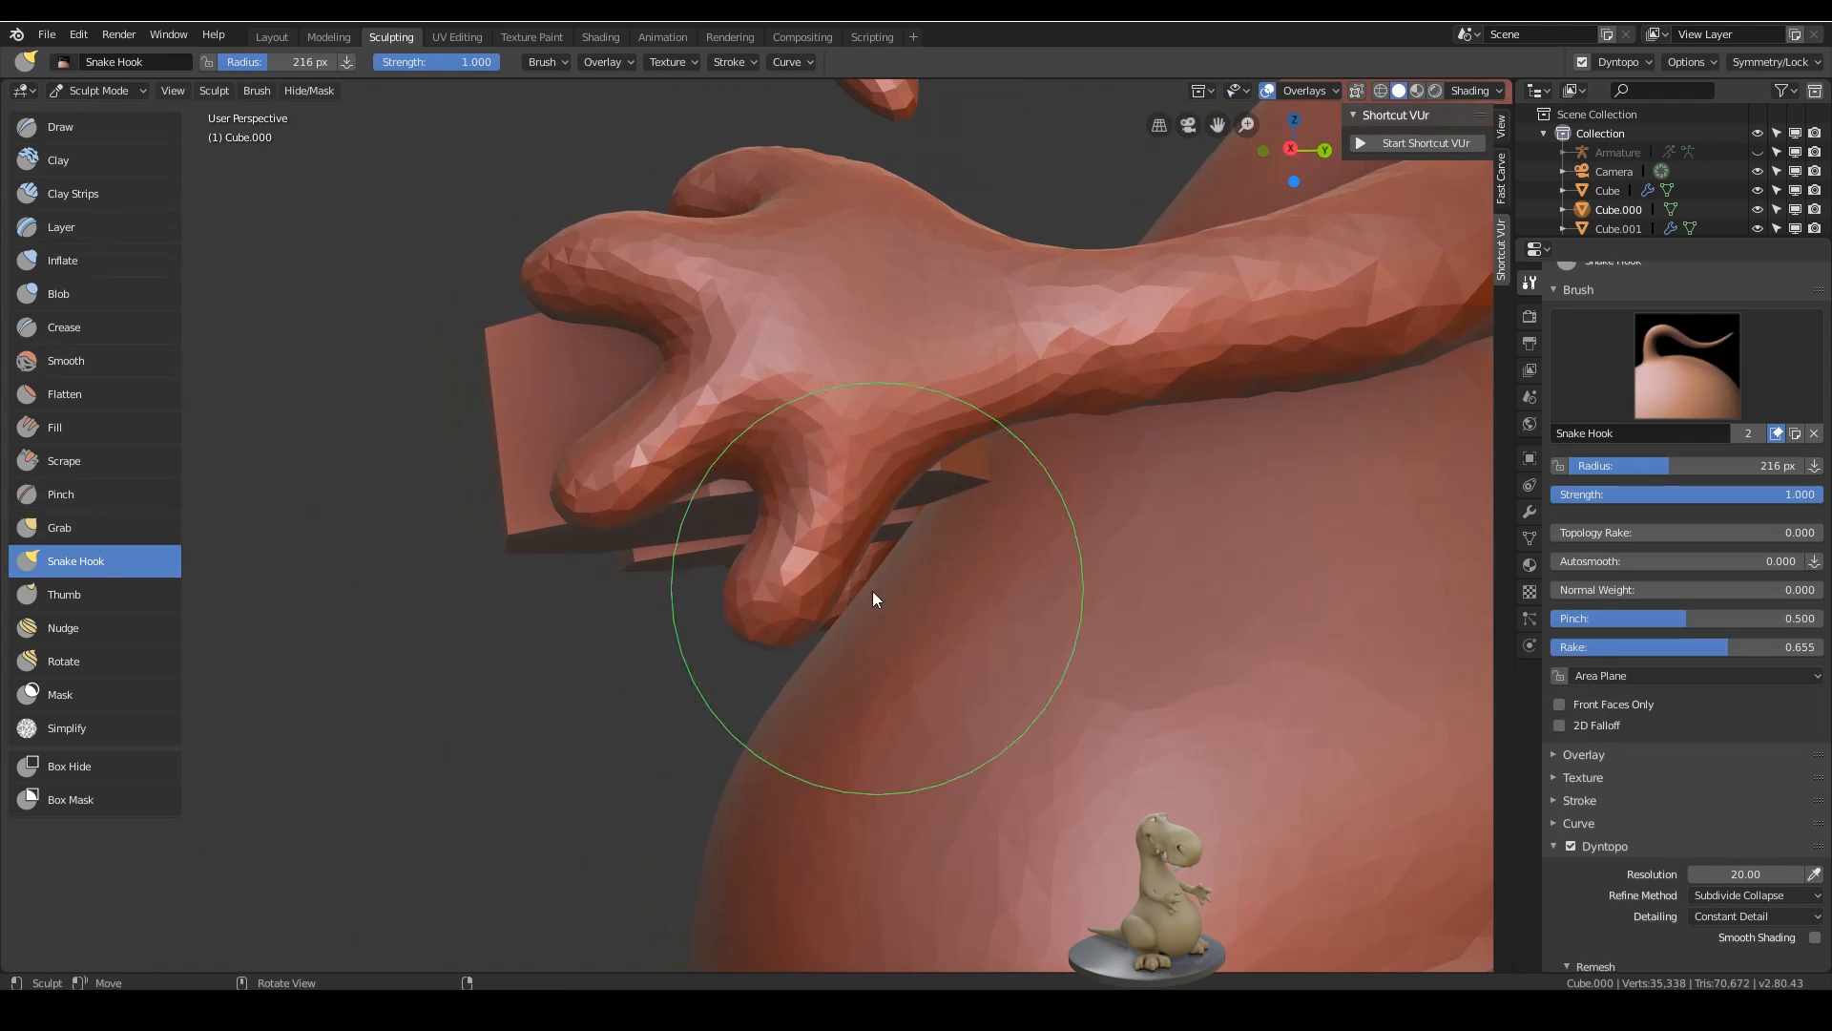
pyautogui.moveTo(786, 619); pyautogui.dragTo(801, 580)
pyautogui.moveTo(801, 579)
pyautogui.mouseDown(button='middle')
pyautogui.moveTo(880, 562)
pyautogui.moveTo(886, 633)
pyautogui.moveTo(878, 535)
pyautogui.moveTo(848, 517)
pyautogui.moveTo(866, 555)
pyautogui.mouseUp(button='middle')
# - Pull the base of the lowest finger into shape with Snake Hook, enlarging the radius to 338 px
pyautogui.scroll(-5, 879, 564)
pyautogui.scroll(4, 878, 533)
pyautogui.scroll(4, 867, 554)
pyautogui.press('f')
pyautogui.click(935, 508)
pyautogui.moveTo(863, 531); pyautogui.dragTo(902, 506)
pyautogui.moveTo(902, 506)
pyautogui.mouseDown(button='middle')
pyautogui.moveTo(1017, 468)
pyautogui.moveTo(1075, 676)
pyautogui.moveTo(872, 594)
pyautogui.mouseUp(button='middle')
# - Hide the Cube object that shows behind the hand and return to sculpting the dinosaur
pyautogui.scroll(-8, 1017, 469)
pyautogui.scroll(2, 1075, 677)
pyautogui.click(273, 38)
pyautogui.click(631, 243)
pyautogui.press('h')
pyautogui.click(395, 38)
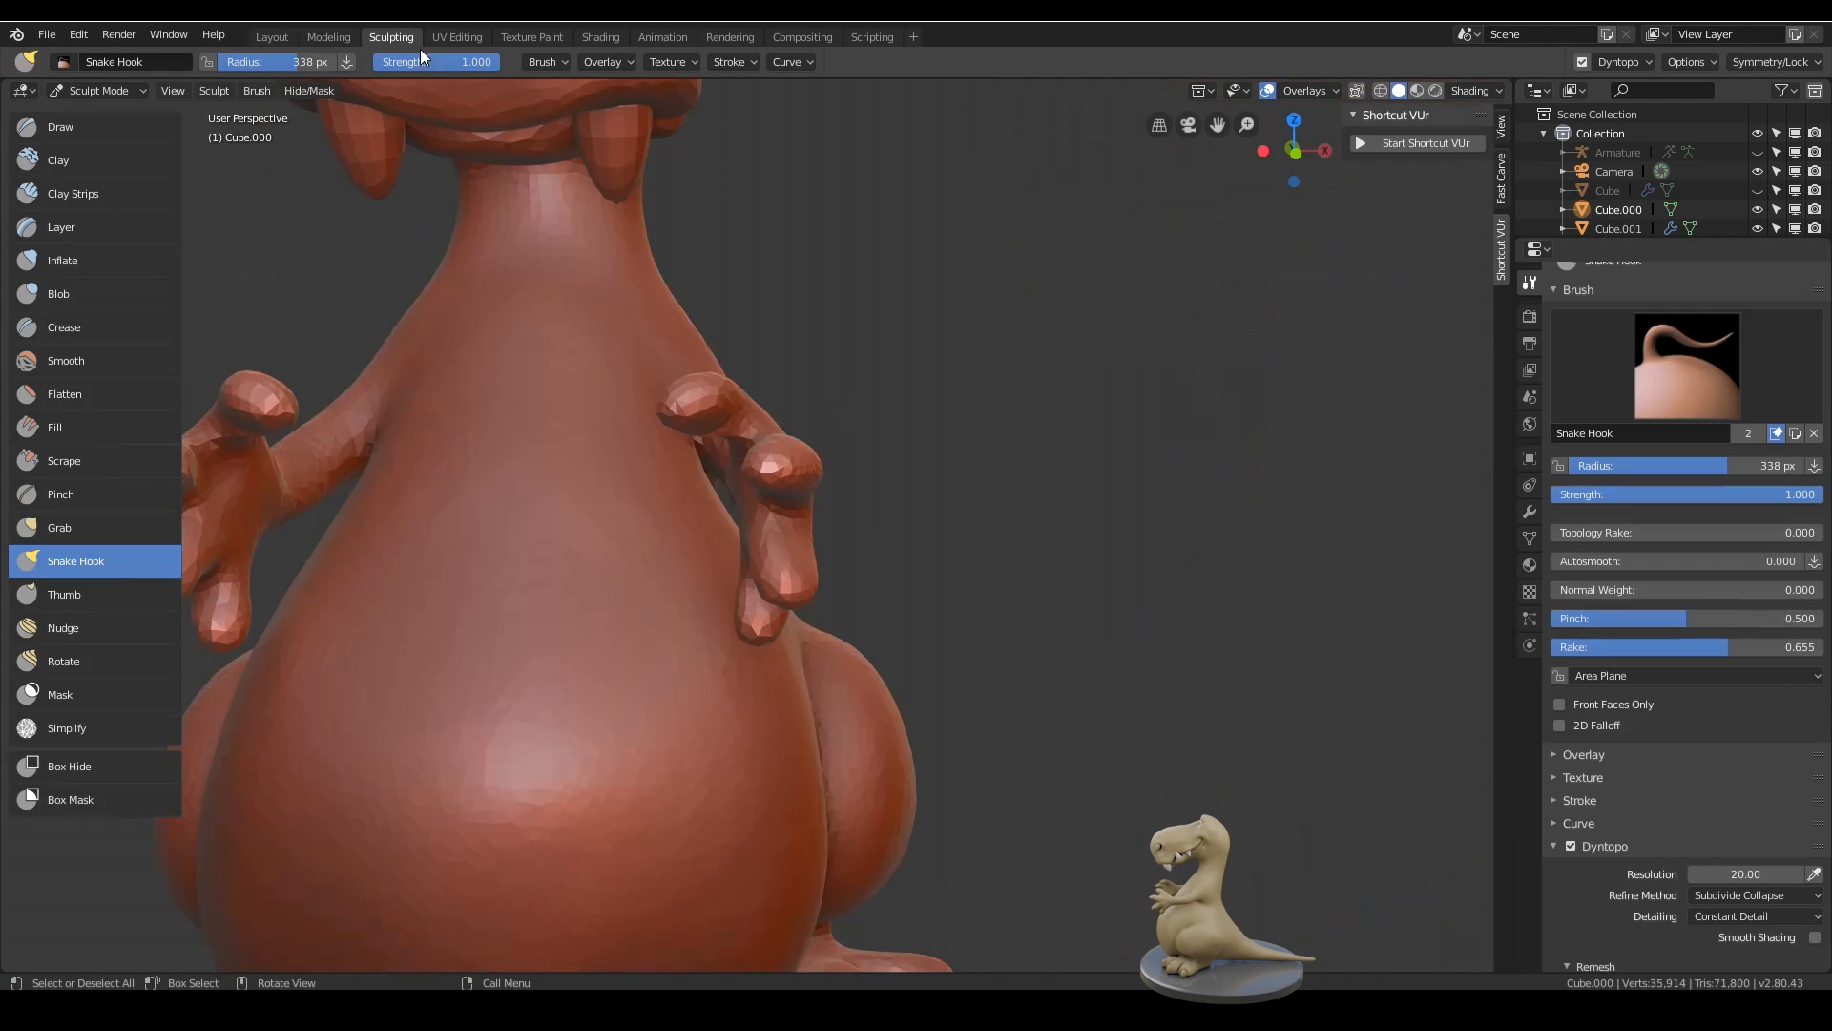
# - Reshape the palm and fingers from the front and inner side using Snake Hook at 338 px
pyautogui.scroll(5, 944, 487)
pyautogui.moveTo(764, 401)
pyautogui.mouseDown(button='middle')
pyautogui.moveTo(943, 487)
pyautogui.moveTo(726, 554)
pyautogui.mouseUp(button='middle')
pyautogui.scroll(3, 943, 488)
pyautogui.moveTo(693, 572); pyautogui.dragTo(672, 573)
pyautogui.moveTo(955, 487); pyautogui.dragTo(1035, 453, button='middle')
pyautogui.moveTo(1036, 452); pyautogui.dragTo(995, 454)
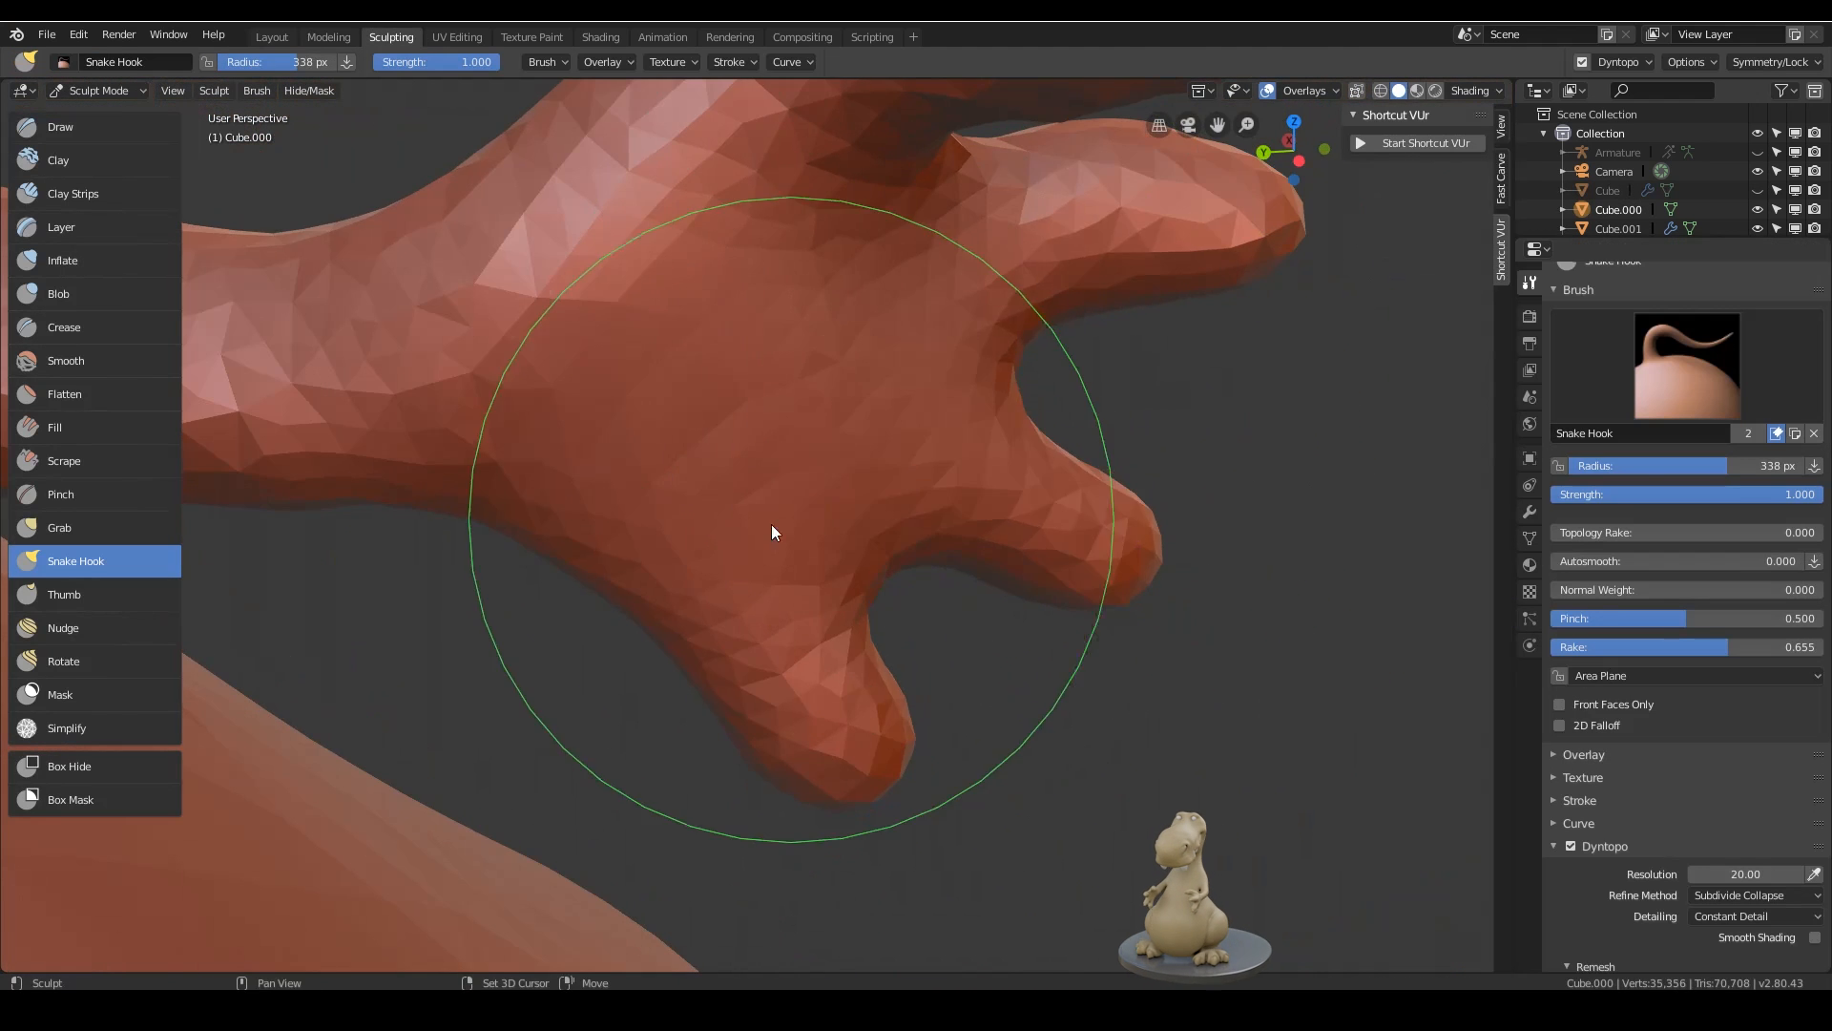
pyautogui.moveTo(773, 528); pyautogui.dragTo(897, 397, button='middle')
pyautogui.moveTo(728, 454); pyautogui.dragTo(1067, 475, button='middle')
pyautogui.moveTo(1070, 476); pyautogui.dragTo(1099, 452)
# - Refine the hand and forearm contours from several sides with short Snake Hook strokes at 338 px
pyautogui.moveTo(1098, 452)
pyautogui.mouseDown(button='middle')
pyautogui.moveTo(952, 455)
pyautogui.moveTo(874, 605)
pyautogui.moveTo(879, 696)
pyautogui.mouseUp(button='middle')
pyautogui.scroll(-6, 874, 606)
pyautogui.scroll(3, 875, 605)
pyautogui.moveTo(880, 698); pyautogui.dragTo(844, 705)
pyautogui.moveTo(844, 705); pyautogui.dragTo(780, 717, button='middle')
pyautogui.moveTo(781, 717); pyautogui.dragTo(769, 729)
pyautogui.moveTo(768, 705); pyautogui.dragTo(752, 411, button='middle')
pyautogui.moveTo(752, 411); pyautogui.dragTo(763, 408)
pyautogui.moveTo(764, 409)
pyautogui.mouseDown(button='middle')
pyautogui.moveTo(984, 243)
pyautogui.moveTo(1190, 236)
pyautogui.mouseUp(button='middle')
pyautogui.moveTo(820, 383); pyautogui.dragTo(730, 482, button='middle')
pyautogui.moveTo(730, 482); pyautogui.dragTo(717, 492)
pyautogui.moveTo(717, 490)
pyautogui.mouseDown(button='middle')
pyautogui.moveTo(637, 637)
pyautogui.moveTo(565, 633)
pyautogui.mouseUp(button='middle')
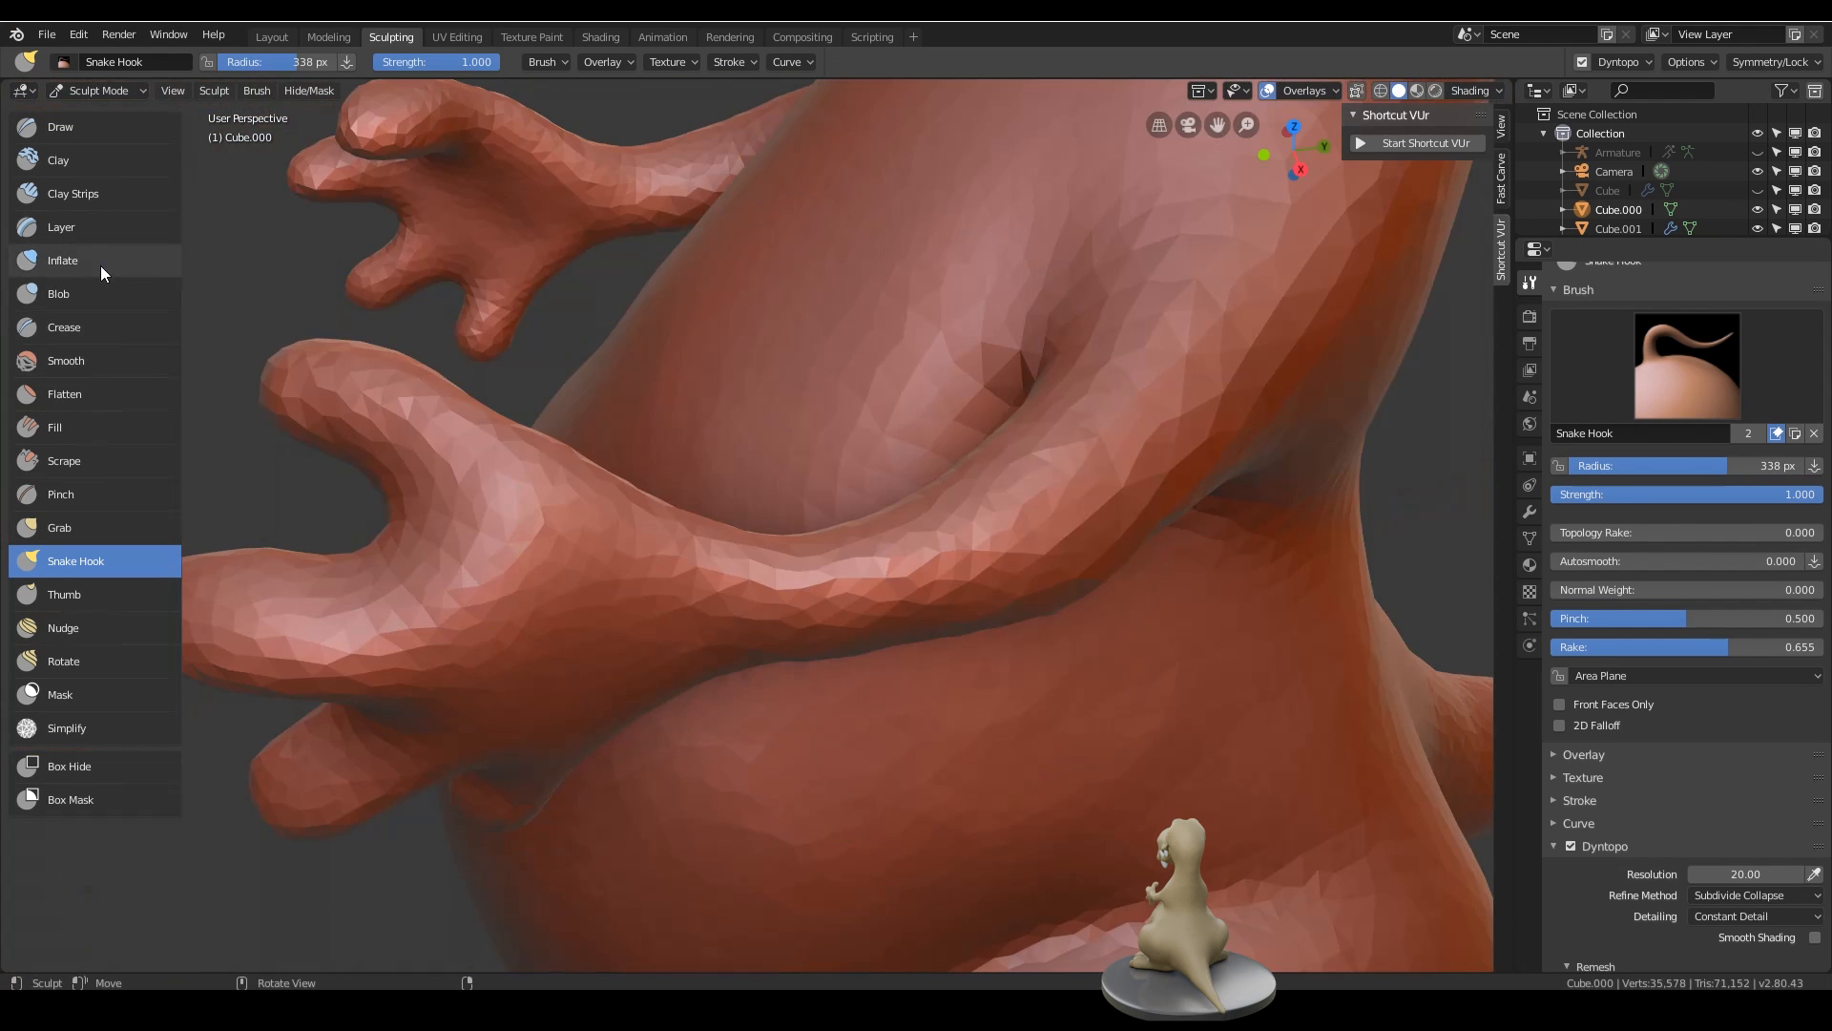
# - Thicken the forearm and elbow area using the Inflate brush at 168 px
pyautogui.click(102, 271)
pyautogui.moveTo(1093, 489)
pyautogui.mouseDown()
pyautogui.moveTo(855, 569)
pyautogui.moveTo(1032, 498)
pyautogui.mouseUp()
pyautogui.scroll(-3, 1008, 597)
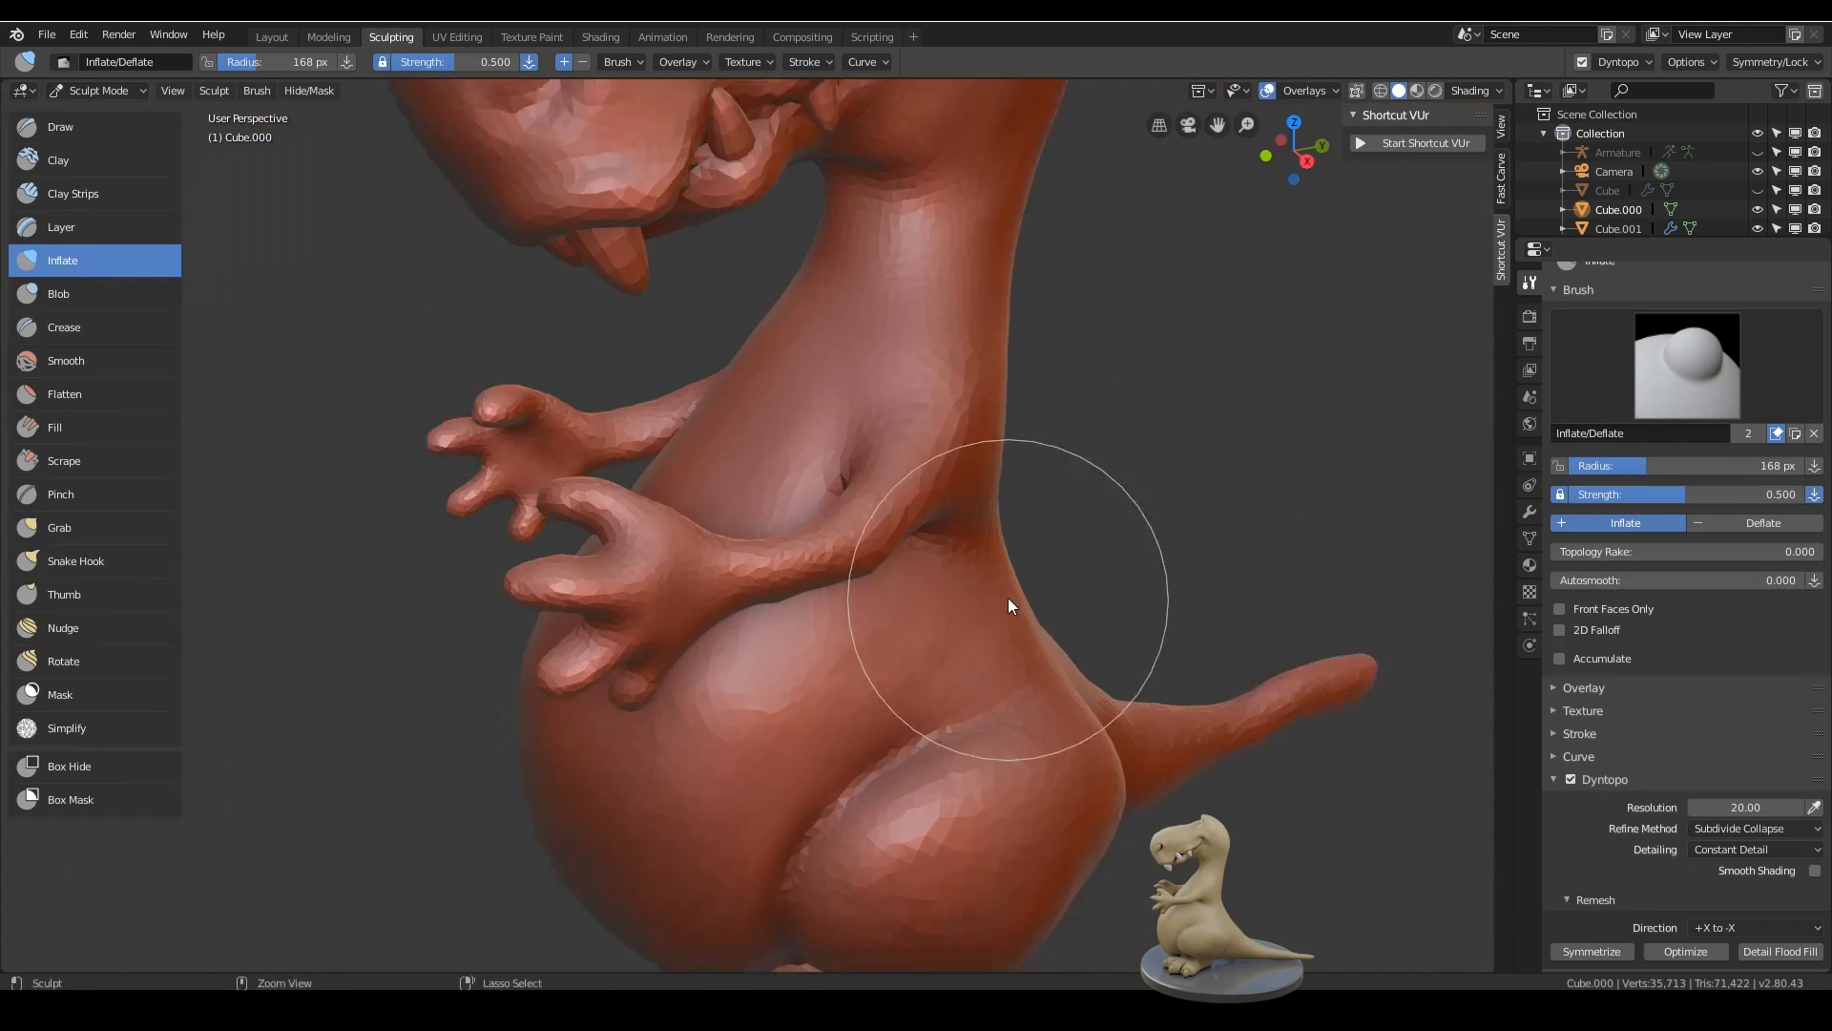
pyautogui.moveTo(1009, 597); pyautogui.dragTo(924, 589, button='middle')
pyautogui.scroll(3, 923, 589)
pyautogui.moveTo(993, 763)
pyautogui.mouseDown()
pyautogui.moveTo(900, 767)
pyautogui.moveTo(870, 703)
pyautogui.mouseUp()
pyautogui.moveTo(872, 704)
pyautogui.mouseDown(button='middle')
pyautogui.moveTo(1155, 589)
pyautogui.moveTo(861, 496)
pyautogui.moveTo(921, 440)
pyautogui.moveTo(999, 439)
pyautogui.mouseUp(button='middle')
# - Reduce the Inflate brush radius and swell the tip of the hand's uppermost finger
pyautogui.scroll(2, 999, 440)
pyautogui.scroll(-5, 660, 425)
pyautogui.moveTo(660, 426)
pyautogui.mouseDown(button='middle')
pyautogui.moveTo(645, 583)
pyautogui.moveTo(591, 554)
pyautogui.mouseUp(button='middle')
pyautogui.press('f')
pyautogui.click(660, 477)
pyautogui.scroll(5, 667, 481)
pyautogui.moveTo(668, 481); pyautogui.dragTo(964, 492, button='middle')
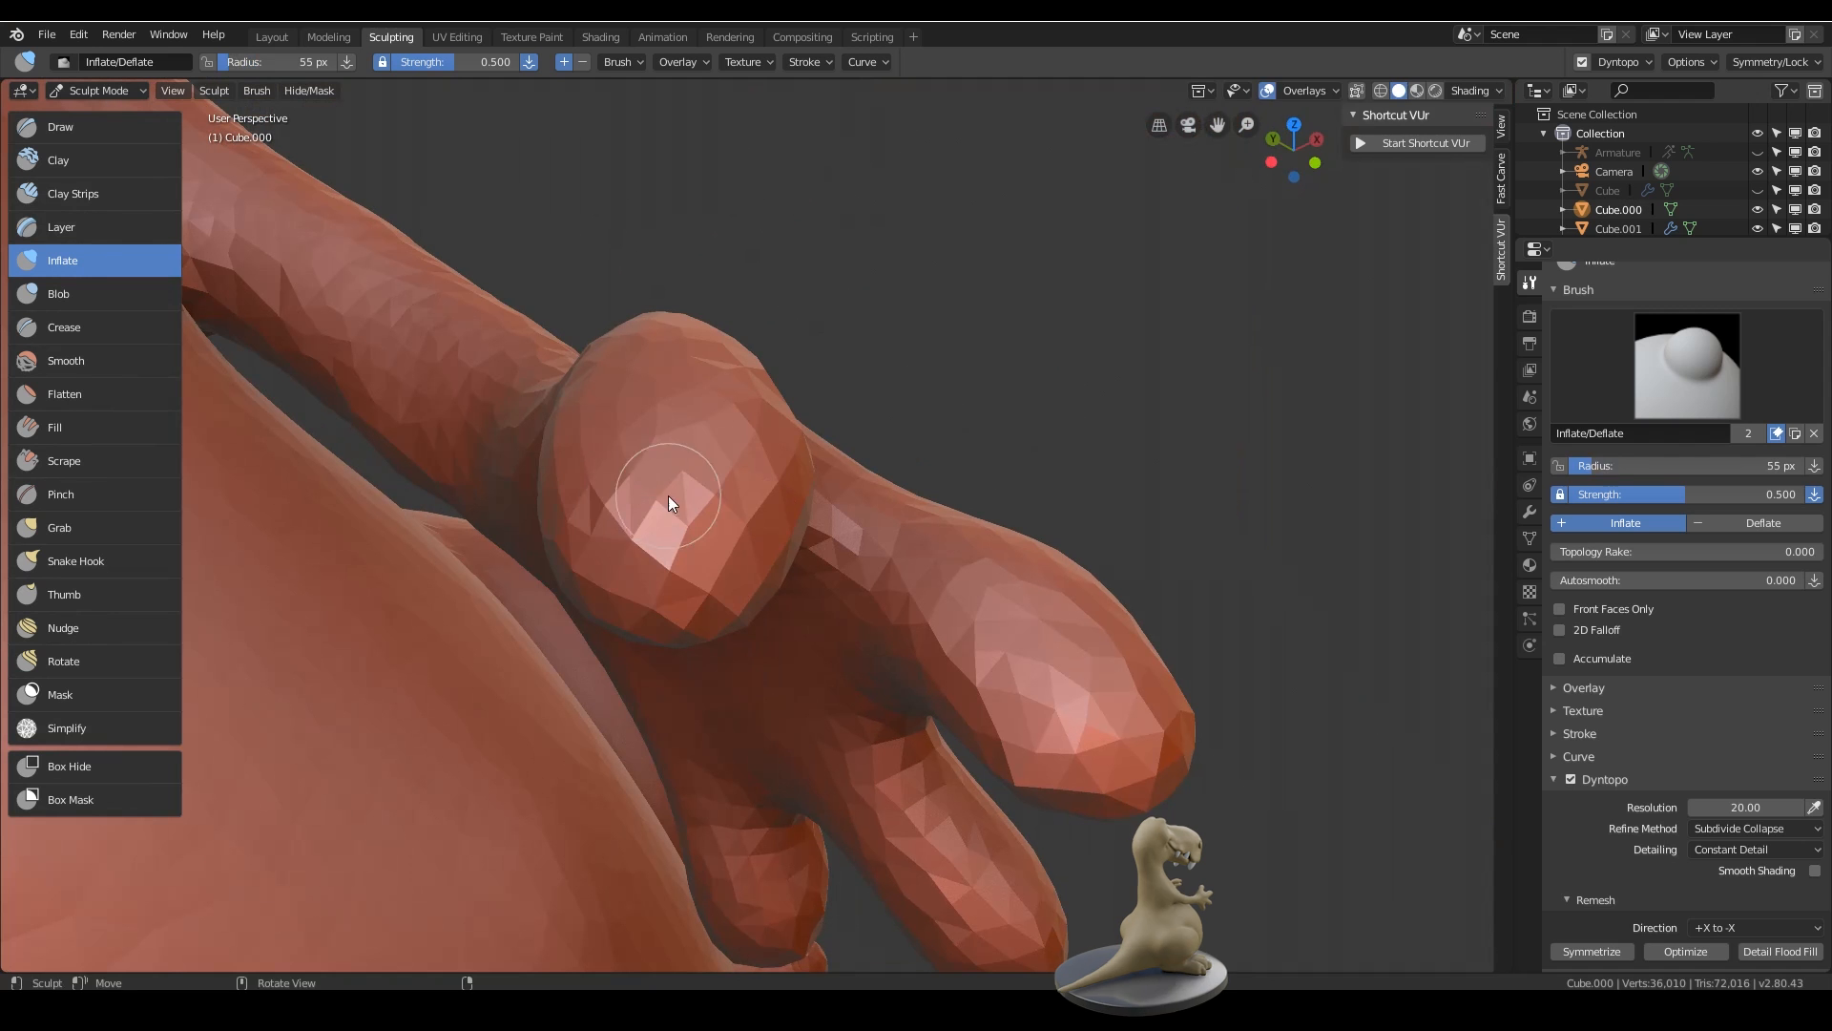
pyautogui.press('f')
pyautogui.click(680, 568)
pyautogui.moveTo(678, 568)
pyautogui.mouseDown()
pyautogui.moveTo(664, 605)
pyautogui.moveTo(693, 563)
pyautogui.mouseUp()
# - Set the Dyntopo resolution to 25 and inflate the uppermost finger with a 95 px radius
pyautogui.click(1725, 809)
pyautogui.write('25')
pyautogui.press('Return')
pyautogui.press('f')
pyautogui.click(684, 510)
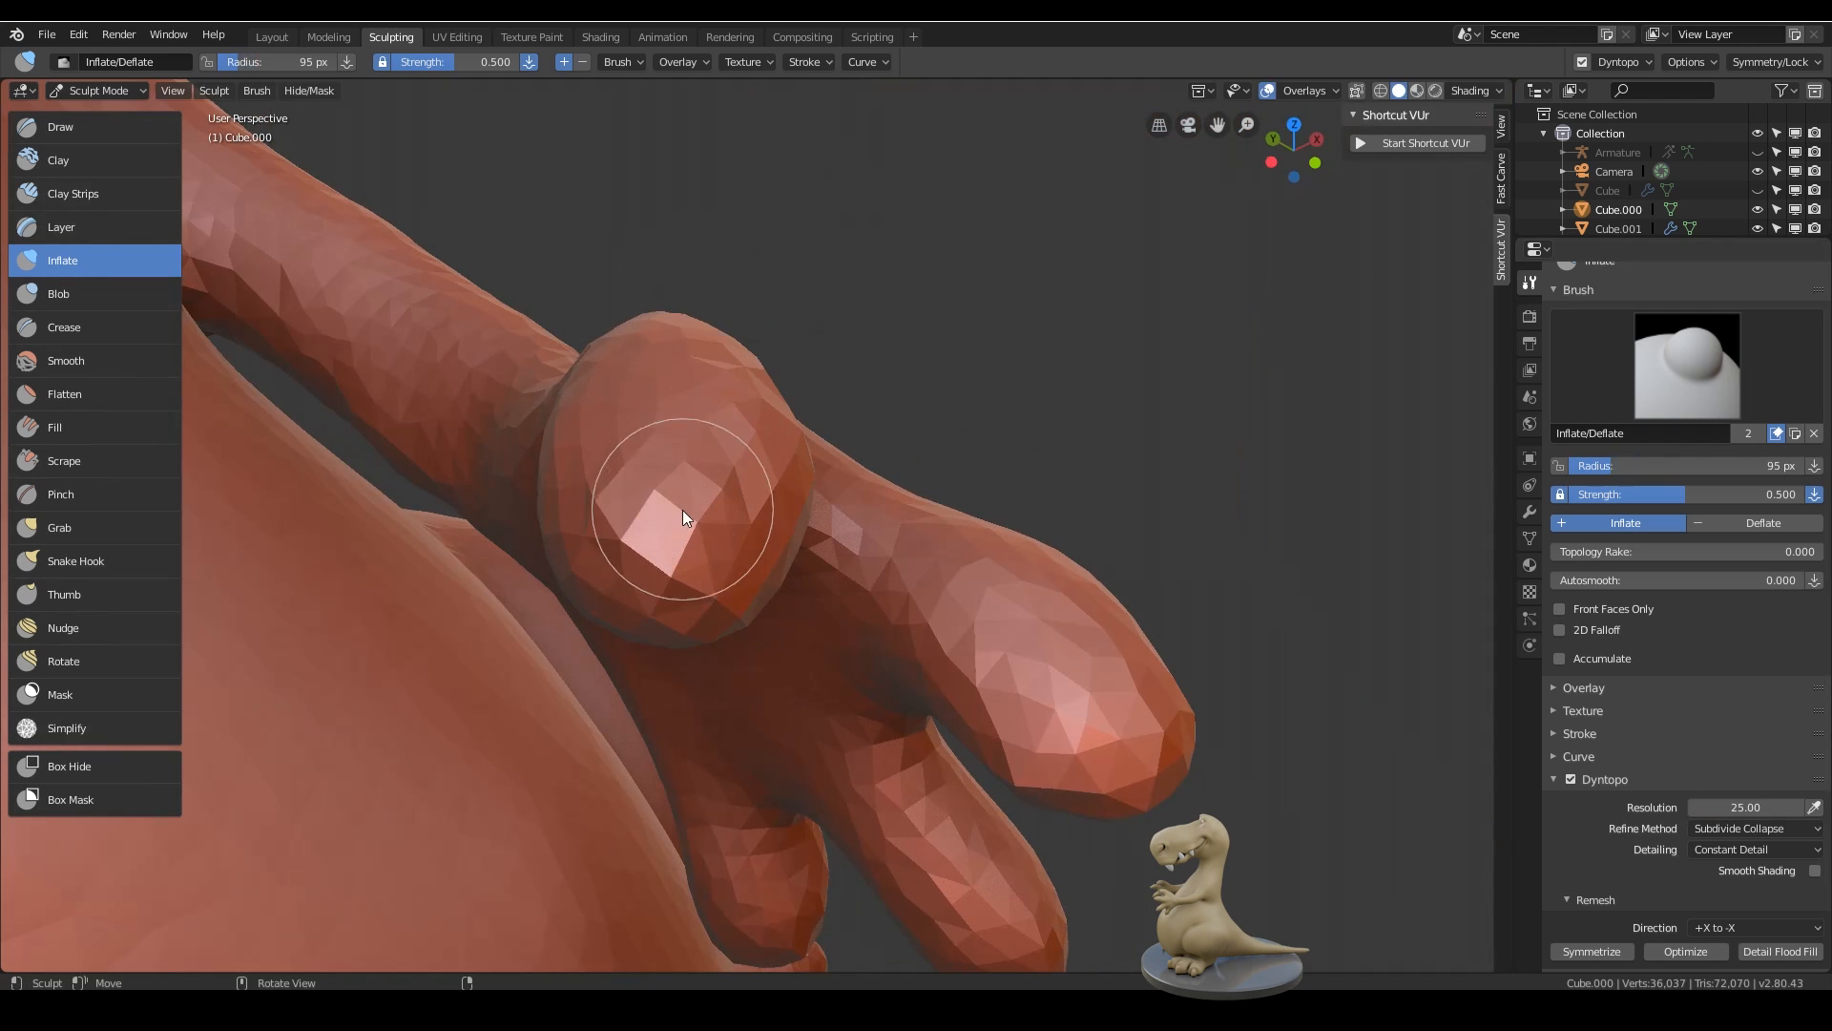
pyautogui.moveTo(620, 466); pyautogui.dragTo(687, 589)
pyautogui.moveTo(688, 589)
pyautogui.mouseDown(button='middle')
pyautogui.moveTo(826, 505)
pyautogui.moveTo(812, 464)
pyautogui.mouseUp(button='middle')
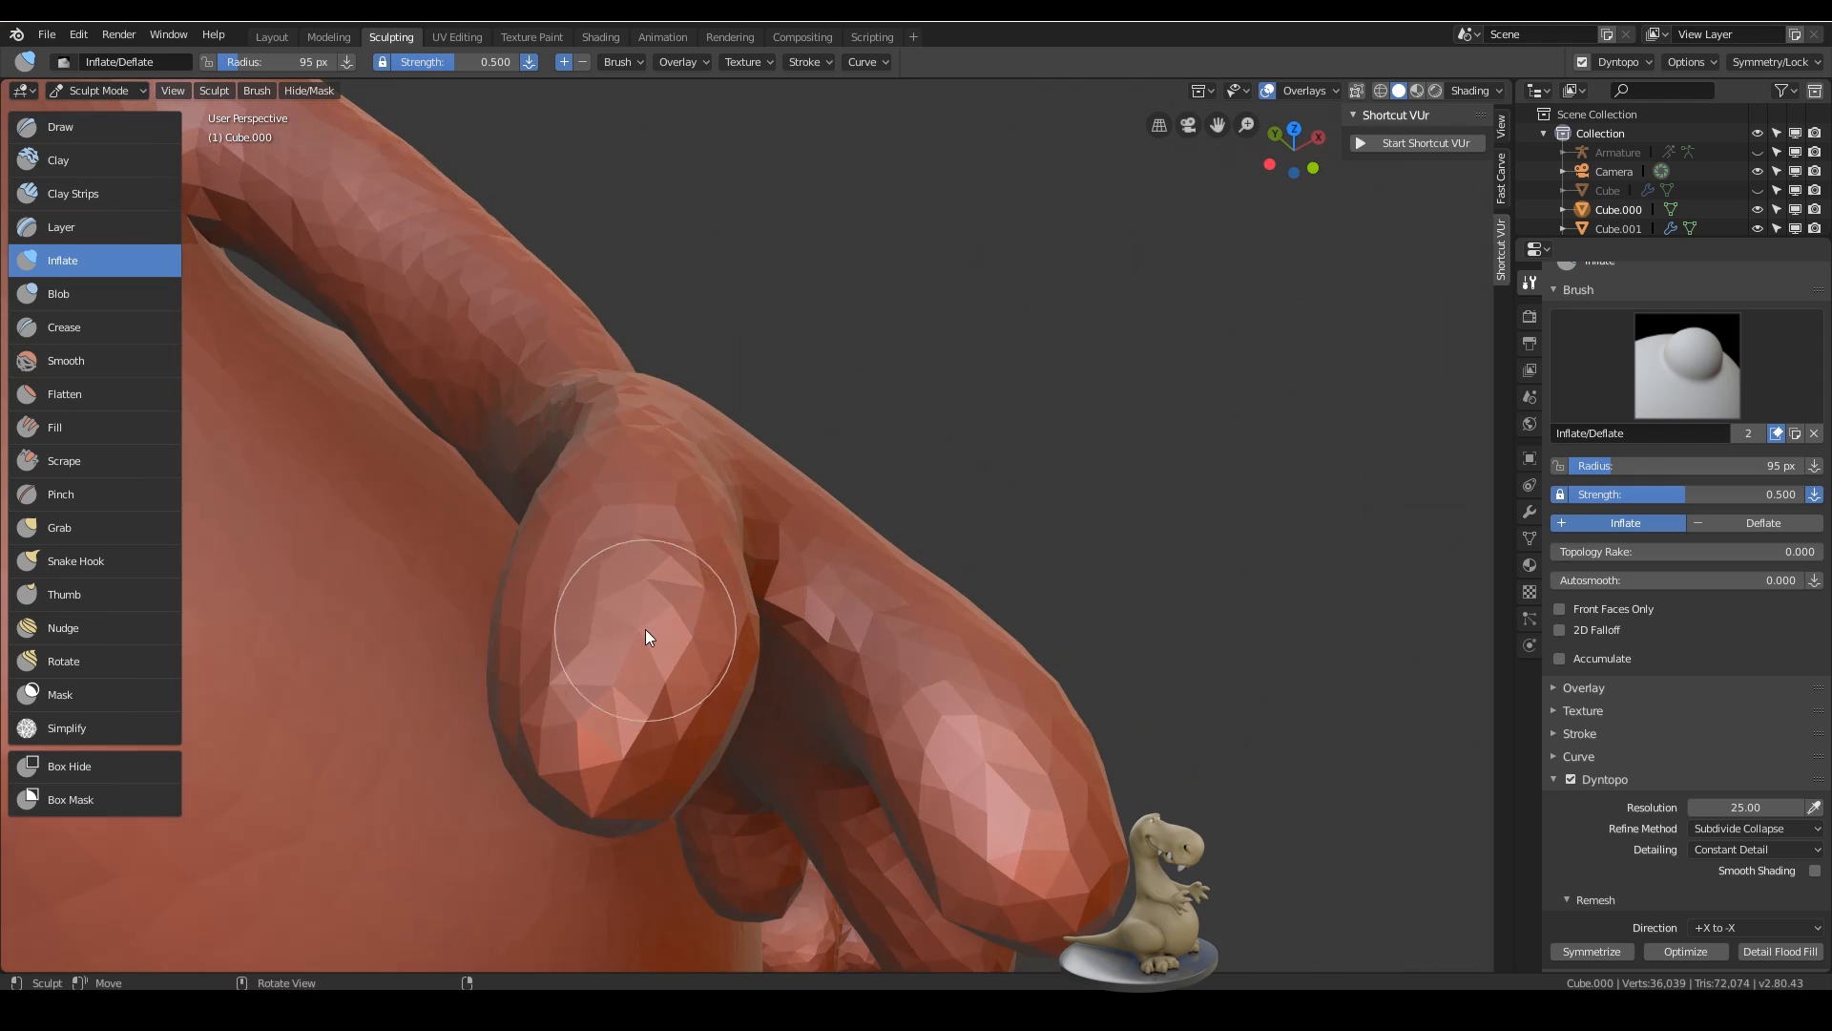
pyautogui.moveTo(646, 628); pyautogui.dragTo(666, 791)
# - Fill out the hand's fingers from several sides using the Inflate brush at 95 px
pyautogui.moveTo(697, 581); pyautogui.dragTo(778, 504, button='middle')
pyautogui.moveTo(778, 504)
pyautogui.mouseDown()
pyautogui.moveTo(792, 517)
pyautogui.moveTo(805, 478)
pyautogui.mouseUp()
pyautogui.moveTo(806, 478)
pyautogui.mouseDown(button='middle')
pyautogui.moveTo(863, 382)
pyautogui.moveTo(775, 373)
pyautogui.mouseUp(button='middle')
pyautogui.moveTo(774, 374)
pyautogui.mouseDown()
pyautogui.moveTo(708, 349)
pyautogui.moveTo(651, 280)
pyautogui.moveTo(743, 368)
pyautogui.mouseUp()
pyautogui.moveTo(744, 368); pyautogui.dragTo(785, 531, button='middle')
pyautogui.moveTo(785, 532)
pyautogui.mouseDown()
pyautogui.moveTo(814, 545)
pyautogui.moveTo(738, 614)
pyautogui.mouseUp()
pyautogui.moveTo(738, 612)
pyautogui.mouseDown(button='middle')
pyautogui.moveTo(846, 463)
pyautogui.moveTo(739, 285)
pyautogui.mouseUp(button='middle')
pyautogui.moveTo(740, 287)
pyautogui.mouseDown()
pyautogui.moveTo(771, 357)
pyautogui.moveTo(701, 280)
pyautogui.mouseUp()
pyautogui.moveTo(870, 336)
pyautogui.mouseDown(button='middle')
pyautogui.moveTo(750, 396)
pyautogui.moveTo(795, 396)
pyautogui.moveTo(750, 456)
pyautogui.mouseUp(button='middle')
# - Round the tip of the uppermost finger using the Inflate brush at 95 px
pyautogui.moveTo(545, 474); pyautogui.dragTo(698, 463, button='middle')
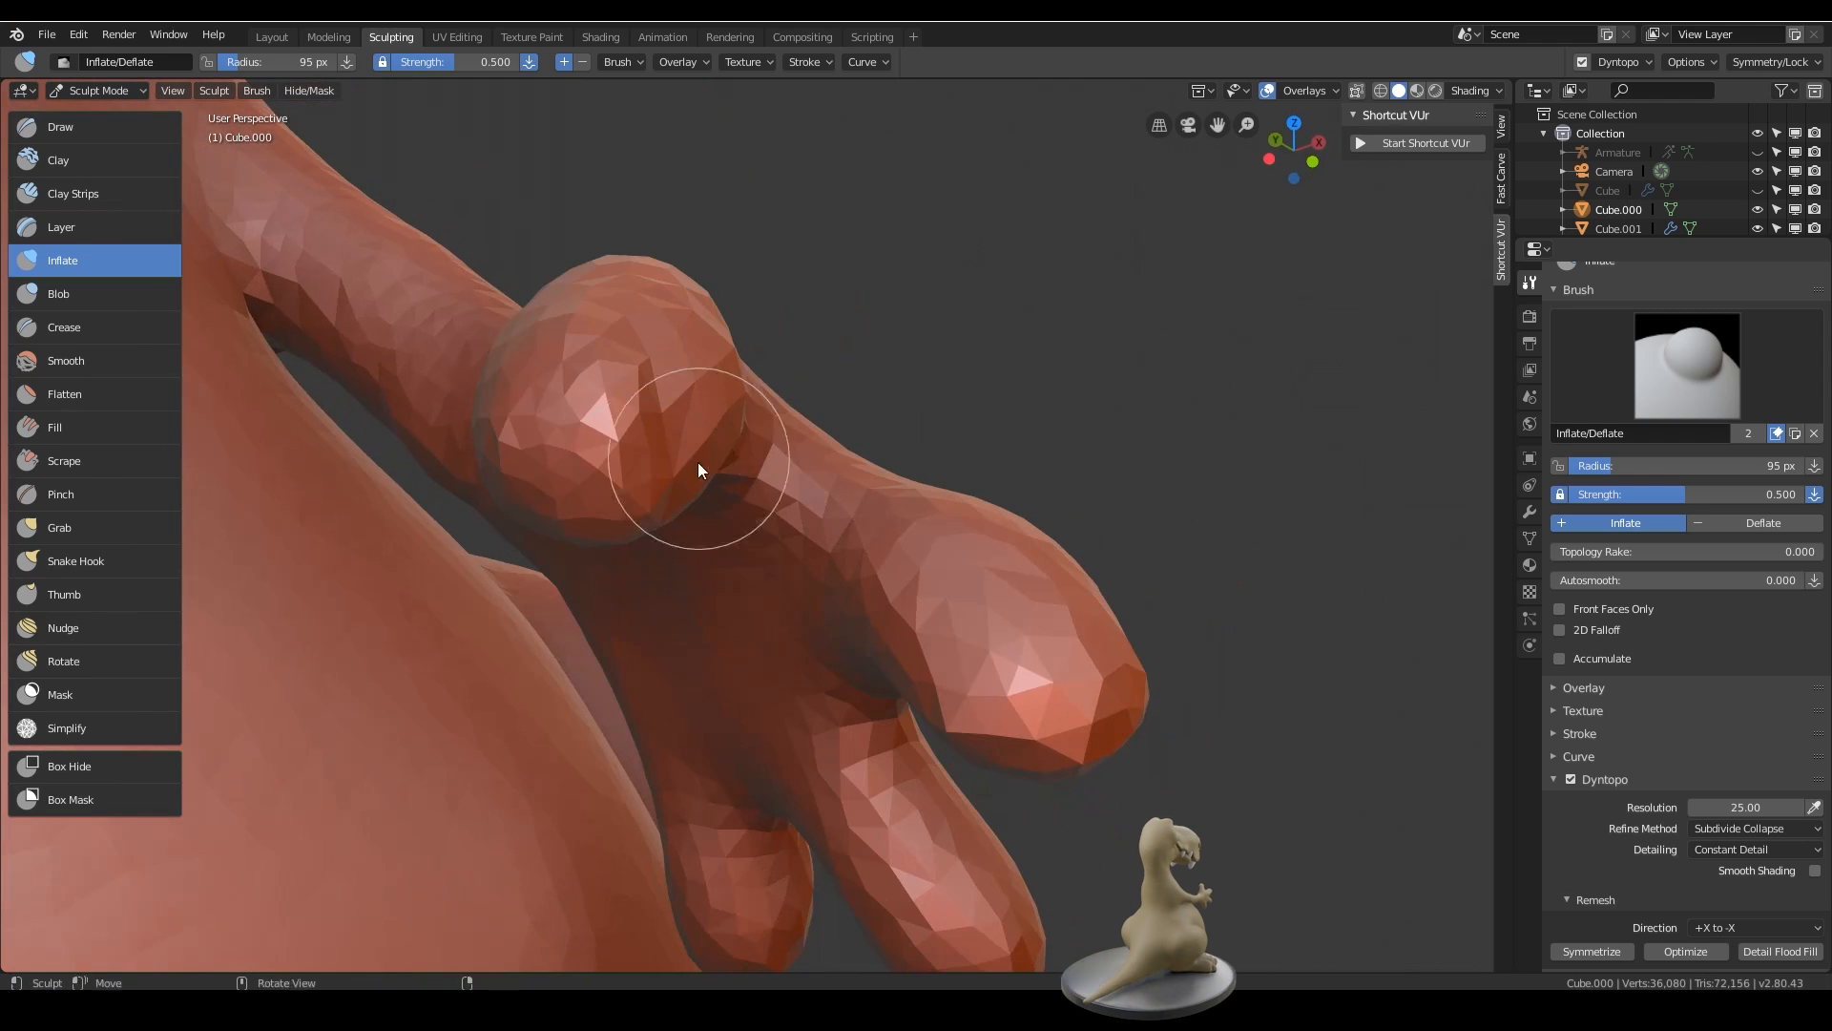
pyautogui.moveTo(698, 462)
pyautogui.mouseDown()
pyautogui.moveTo(672, 482)
pyautogui.moveTo(605, 417)
pyautogui.moveTo(639, 423)
pyautogui.mouseUp()
pyautogui.keyDown('ctrl'); pyautogui.moveTo(640, 422); pyautogui.dragTo(727, 488, button='middle'); pyautogui.keyUp('ctrl')
pyautogui.keyDown('shift'); pyautogui.moveTo(727, 489); pyautogui.dragTo(783, 458, button='middle'); pyautogui.keyUp('shift')
pyautogui.moveTo(786, 555)
pyautogui.keyDown('ctrl'); pyautogui.mouseDown(button='middle')
pyautogui.moveTo(790, 457)
pyautogui.moveTo(860, 556)
pyautogui.mouseUp(button='middle'); pyautogui.keyUp('ctrl')
pyautogui.moveTo(861, 557)
pyautogui.mouseDown(button='middle')
pyautogui.moveTo(793, 526)
pyautogui.moveTo(795, 466)
pyautogui.moveTo(846, 466)
pyautogui.moveTo(796, 652)
pyautogui.mouseUp(button='middle')
pyautogui.moveTo(798, 653)
pyautogui.mouseDown()
pyautogui.moveTo(702, 549)
pyautogui.moveTo(767, 693)
pyautogui.moveTo(800, 646)
pyautogui.moveTo(707, 678)
pyautogui.mouseUp()
pyautogui.moveTo(706, 676)
pyautogui.mouseDown(button='middle')
pyautogui.moveTo(860, 535)
pyautogui.moveTo(717, 630)
pyautogui.moveTo(678, 488)
pyautogui.moveTo(664, 704)
pyautogui.mouseUp(button='middle')
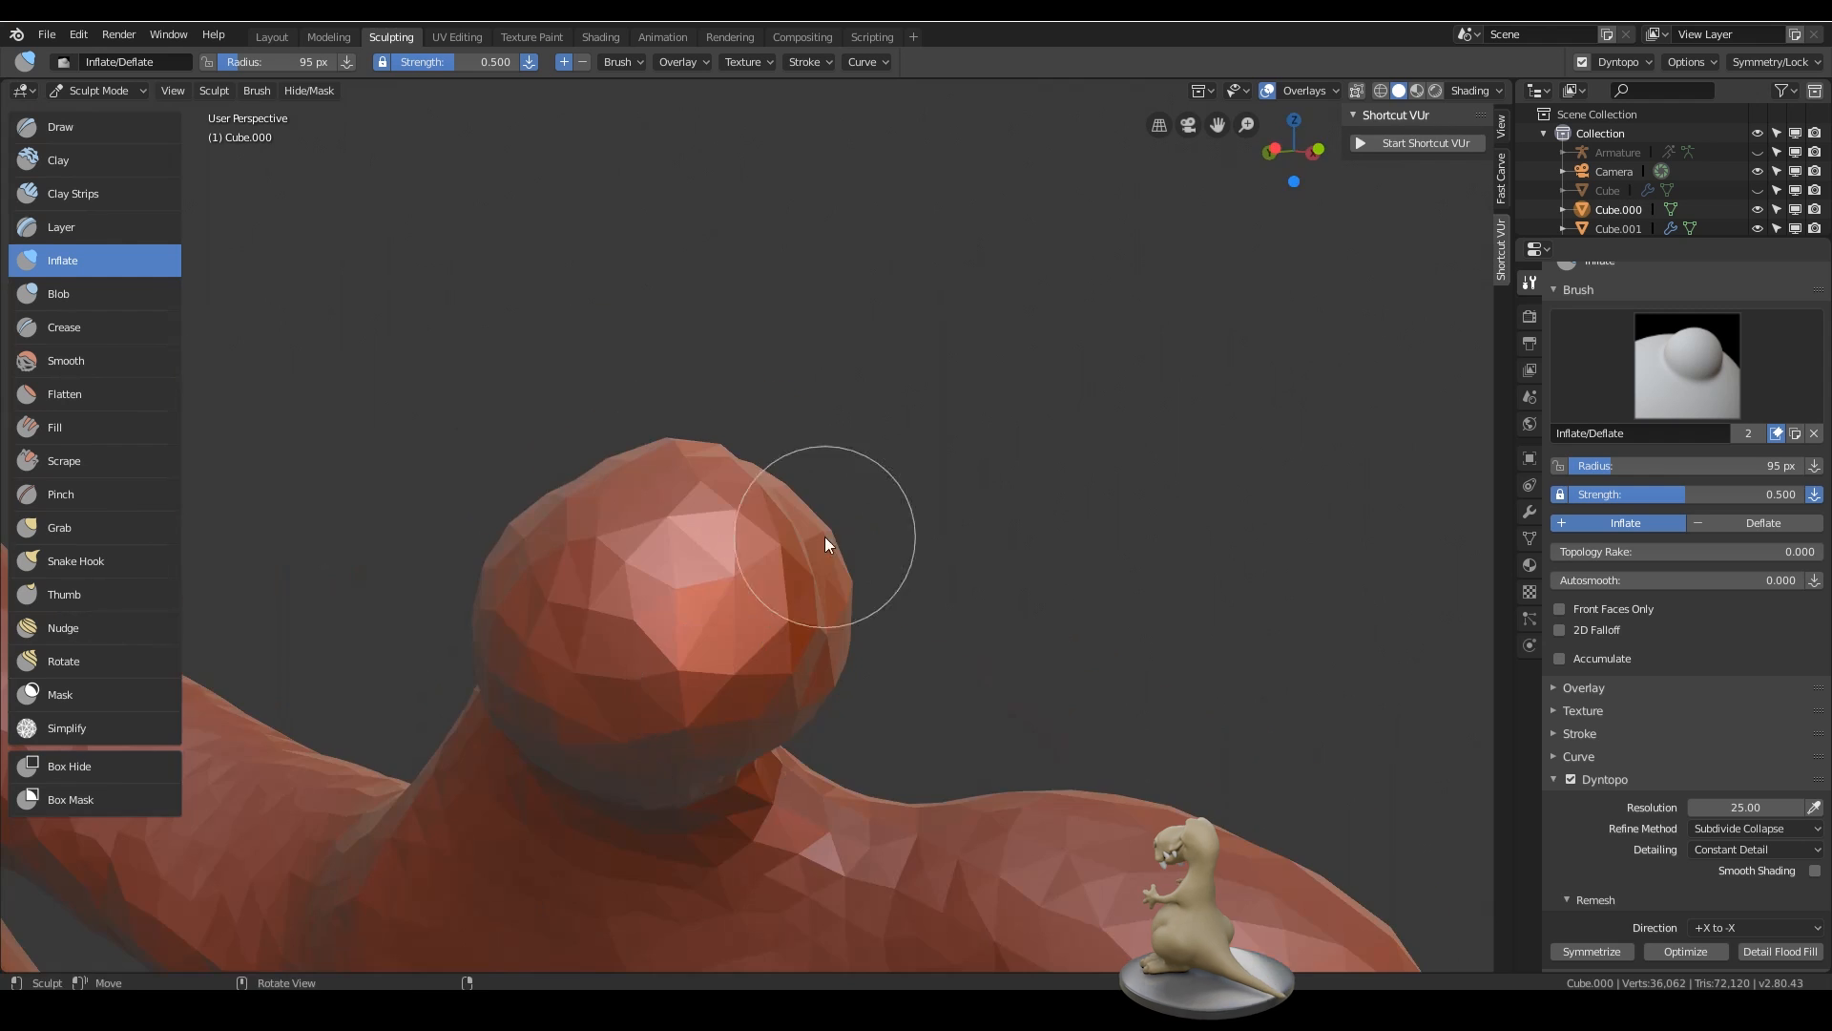
pyautogui.moveTo(825, 538)
pyautogui.mouseDown(button='middle')
pyautogui.moveTo(784, 609)
pyautogui.moveTo(769, 457)
pyautogui.mouseUp(button='middle')
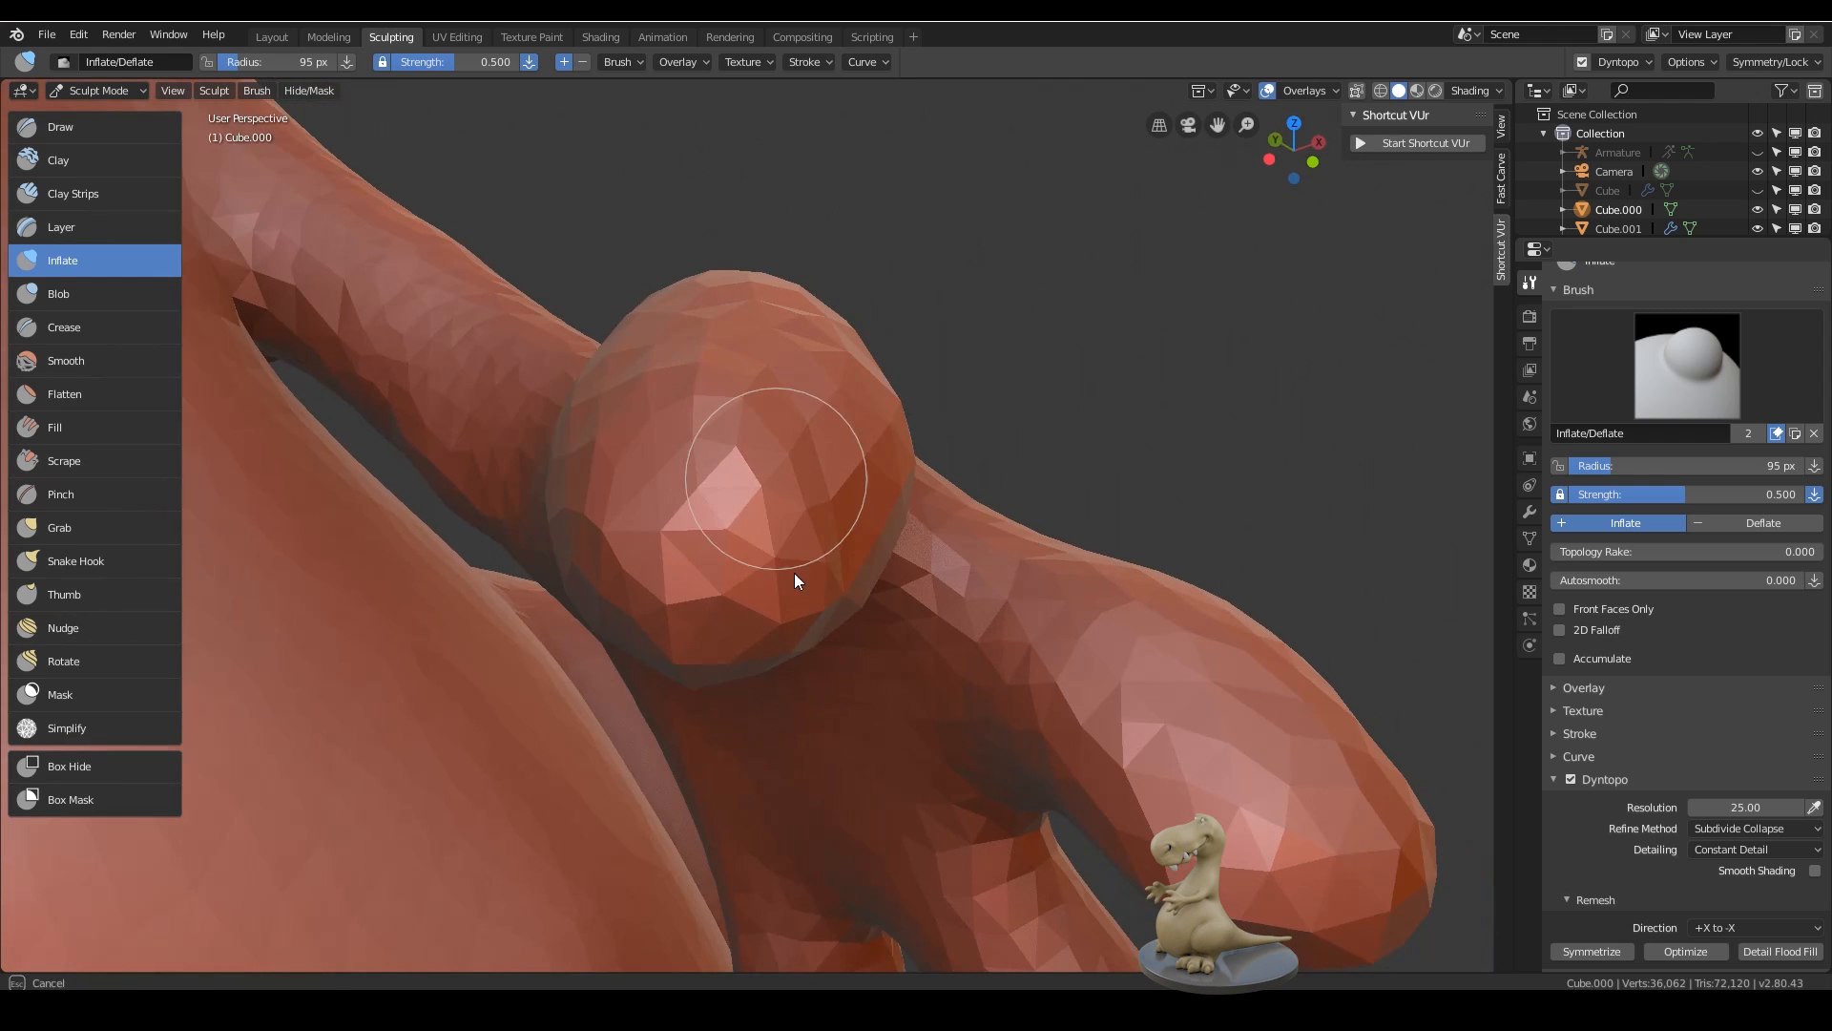
pyautogui.moveTo(794, 573); pyautogui.dragTo(889, 393, button='middle')
pyautogui.moveTo(771, 600)
pyautogui.mouseDown(button='middle')
pyautogui.moveTo(923, 578)
pyautogui.moveTo(529, 220)
pyautogui.mouseUp(button='middle')
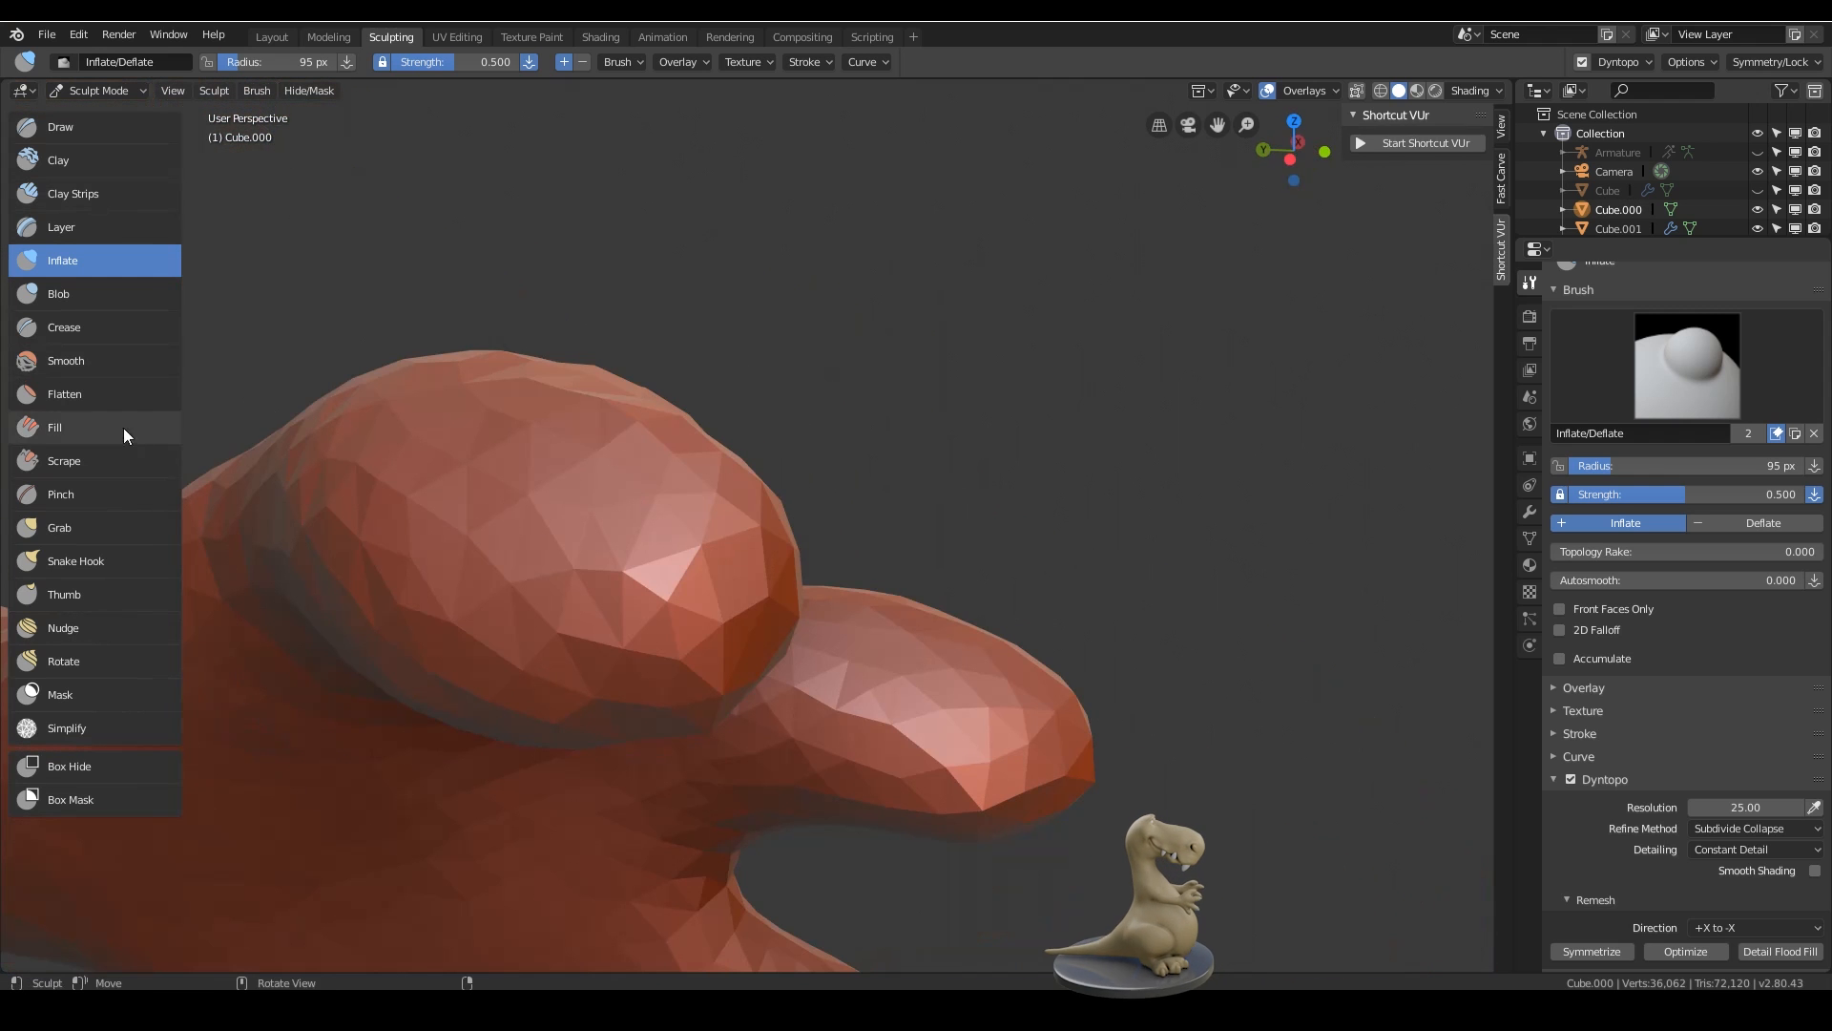
# - Carve a groove across the uppermost finger near its tip using the Crease brush at 95 px
pyautogui.click(97, 325)
pyautogui.moveTo(696, 472); pyautogui.dragTo(644, 555, button='middle')
pyautogui.moveTo(645, 553); pyautogui.dragTo(712, 436)
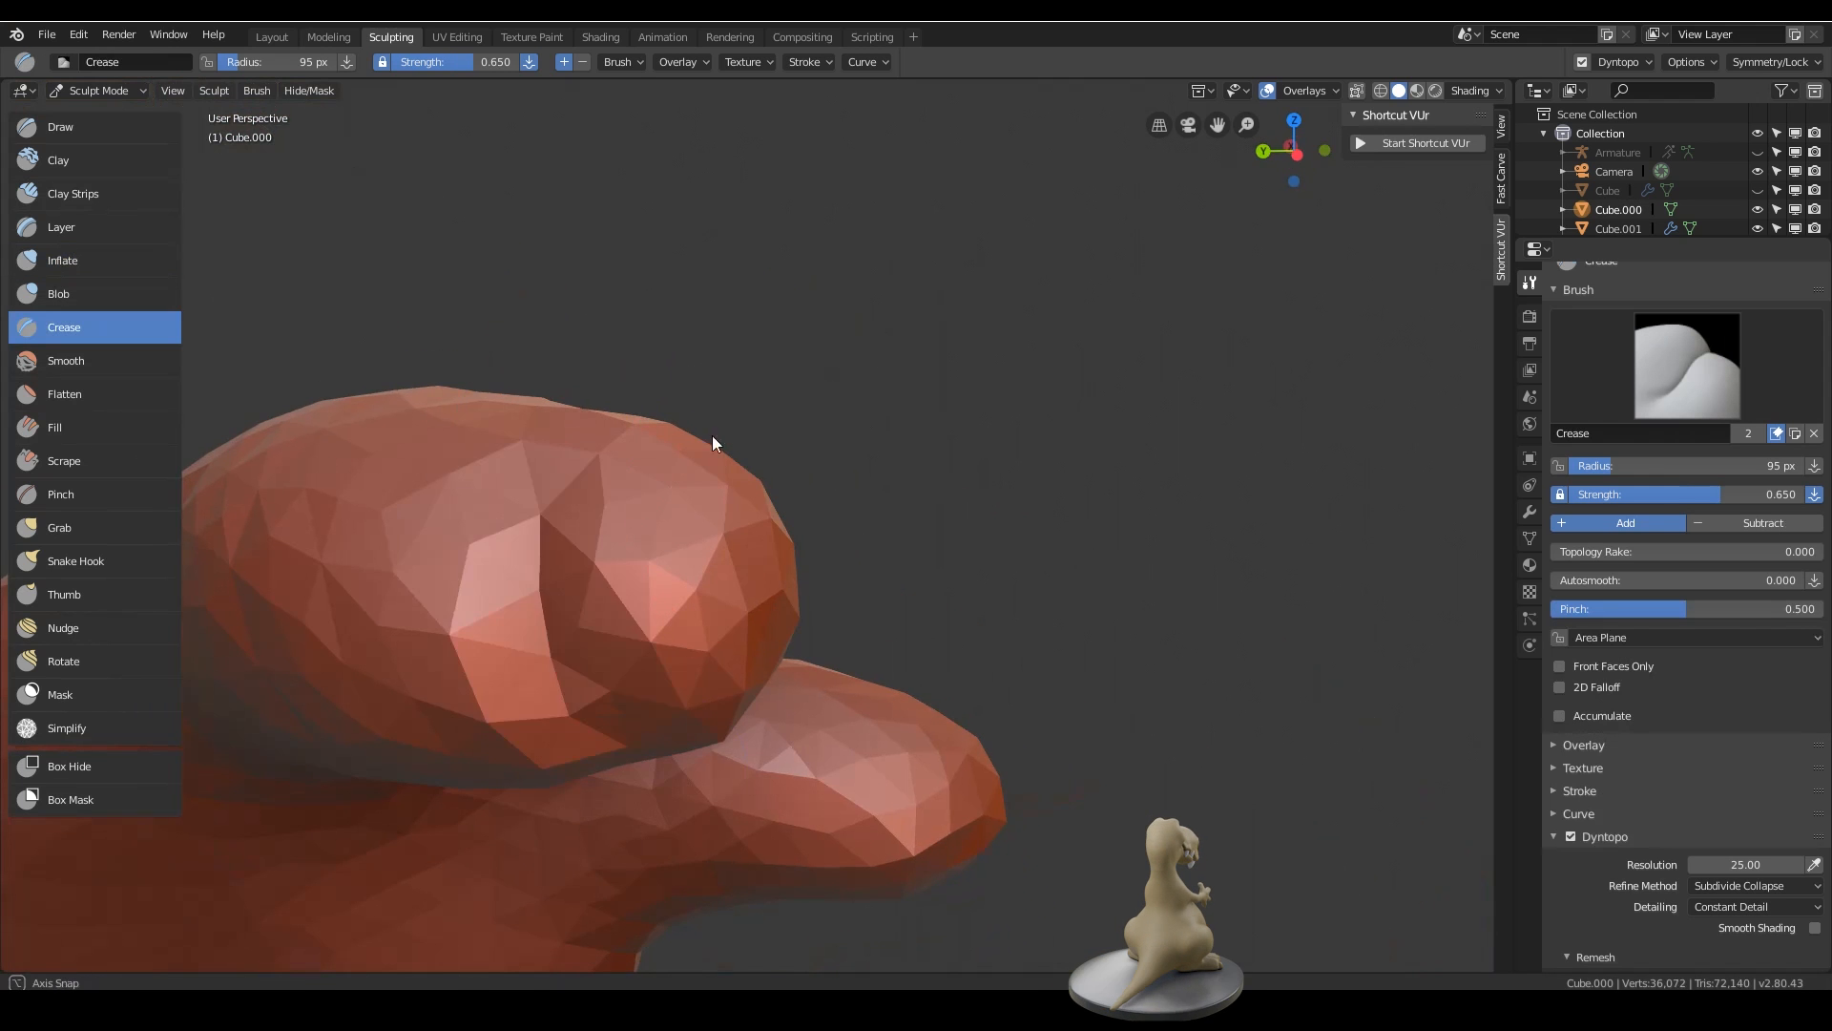
pyautogui.moveTo(711, 436)
pyautogui.mouseDown(button='middle')
pyautogui.moveTo(846, 409)
pyautogui.moveTo(762, 326)
pyautogui.moveTo(858, 734)
pyautogui.moveTo(1051, 594)
pyautogui.moveTo(932, 531)
pyautogui.moveTo(965, 409)
pyautogui.moveTo(945, 501)
pyautogui.mouseUp(button='middle')
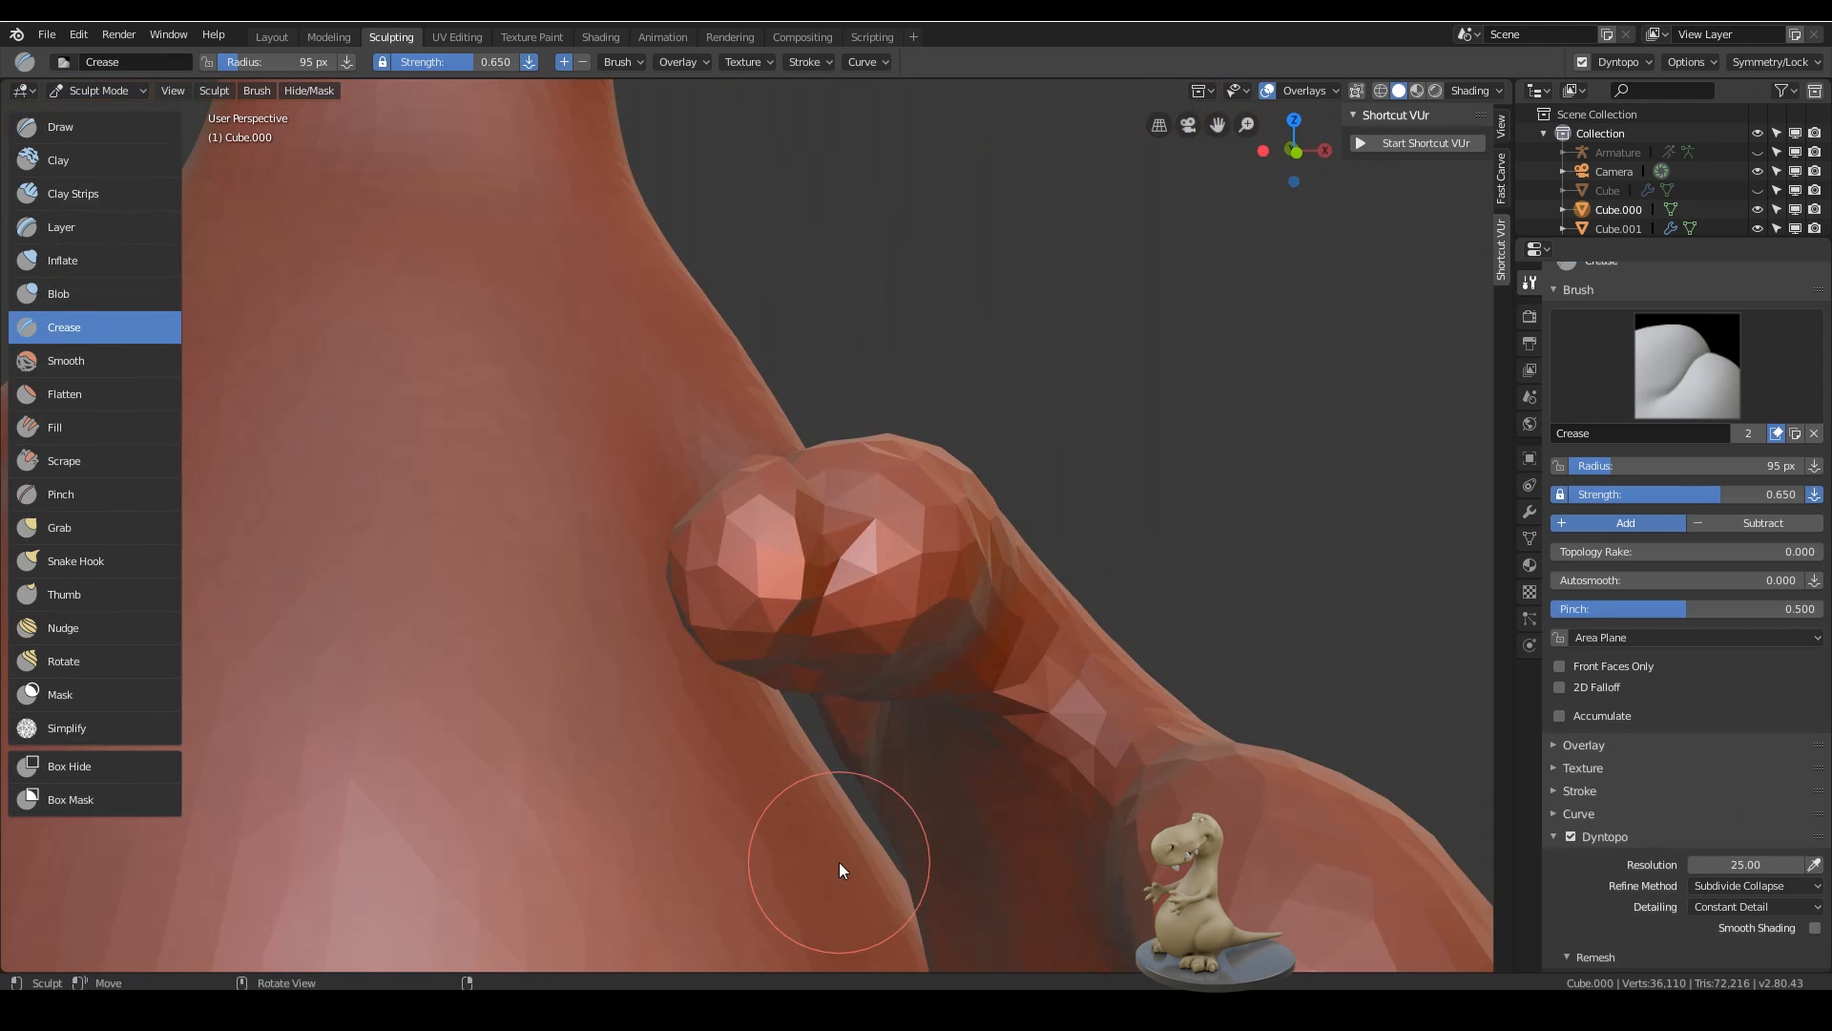
# - Set the Dyntopo resolution to 30 and crease the side of the uppermost fingertip to outline a claw
pyautogui.click(1753, 865)
pyautogui.press('BackSpace')
pyautogui.press('BackSpace')
pyautogui.press('BackSpace')
pyautogui.press('BackSpace')
pyautogui.write('30')
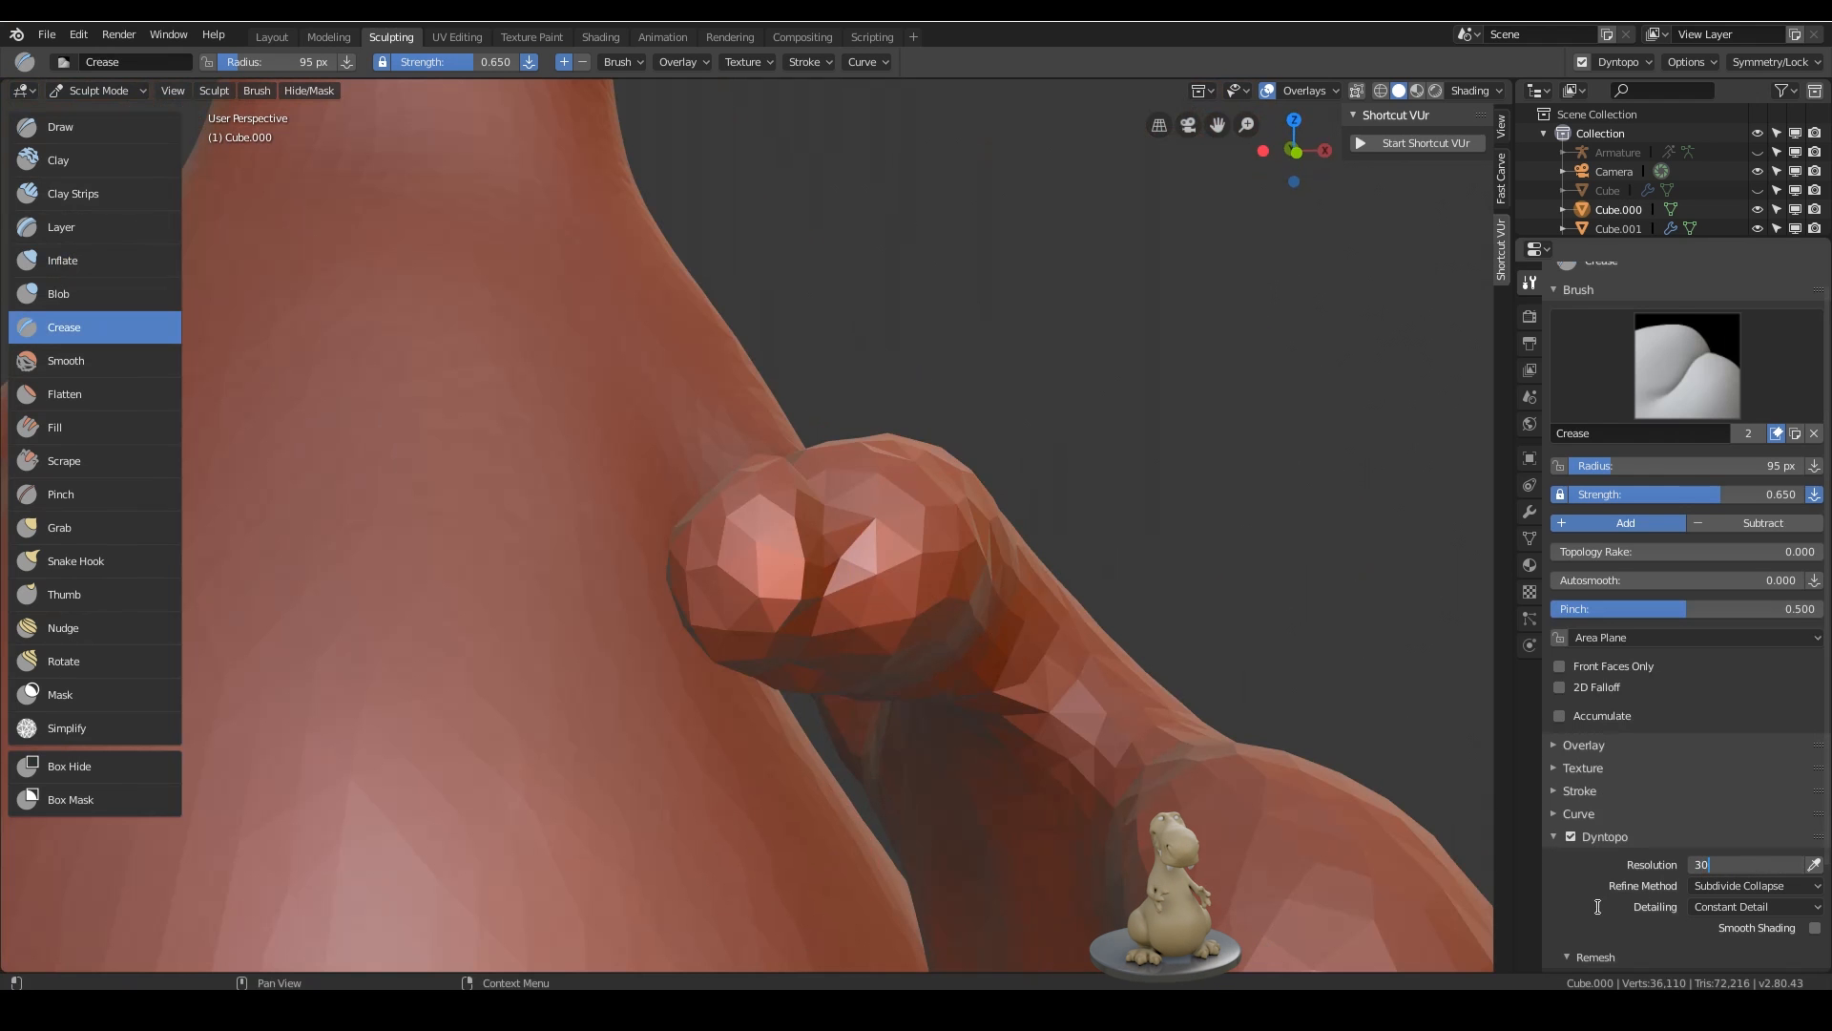
pyautogui.press('Return')
pyautogui.moveTo(964, 630)
pyautogui.mouseDown(button='middle')
pyautogui.moveTo(883, 577)
pyautogui.moveTo(916, 612)
pyautogui.moveTo(801, 723)
pyautogui.moveTo(1021, 632)
pyautogui.moveTo(701, 466)
pyautogui.moveTo(769, 443)
pyautogui.moveTo(895, 538)
pyautogui.mouseUp(button='middle')
pyautogui.moveTo(895, 538); pyautogui.dragTo(841, 357)
pyautogui.moveTo(840, 357); pyautogui.dragTo(788, 430, button='middle')
pyautogui.keyDown('ctrl'); pyautogui.moveTo(584, 412); pyautogui.dragTo(631, 598); pyautogui.keyUp('ctrl')
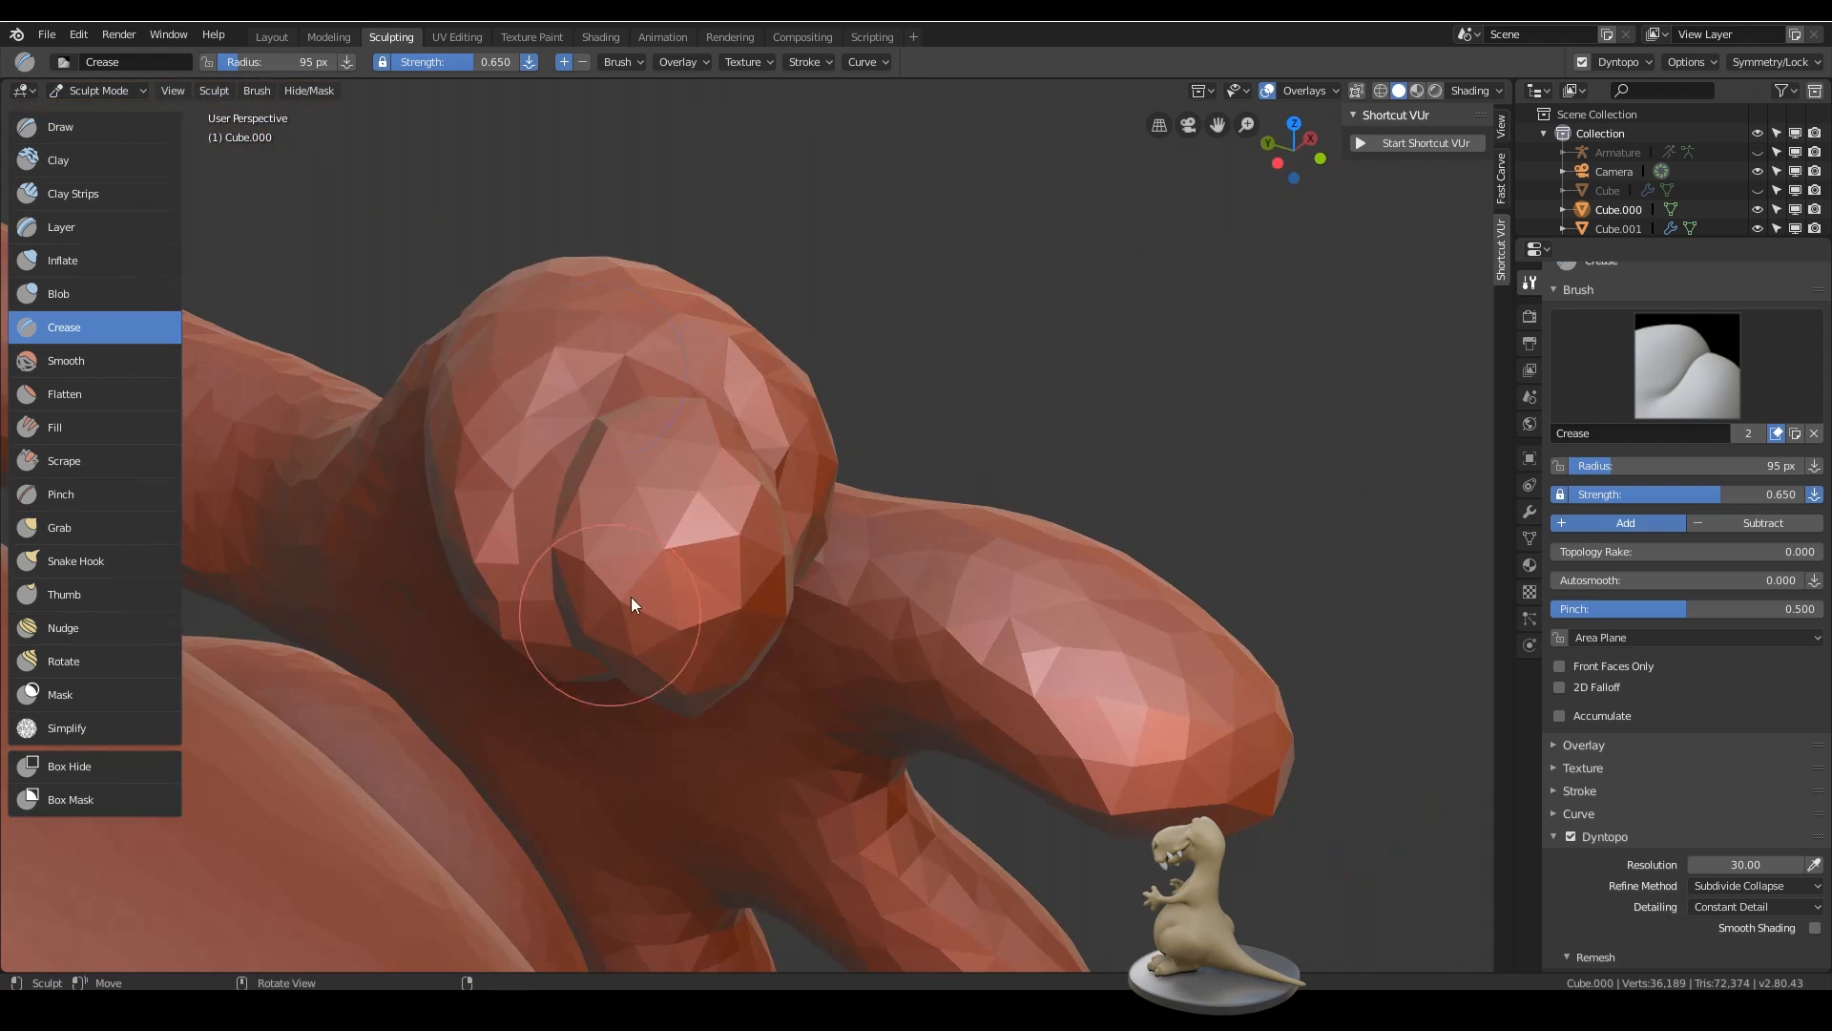
# - Continue the claw crease around the underside of the uppermost fingertip with the Crease brush at 95 px
pyautogui.moveTo(632, 597); pyautogui.dragTo(677, 420, button='middle')
pyautogui.moveTo(584, 632)
pyautogui.keyDown('ctrl'); pyautogui.mouseDown()
pyautogui.moveTo(712, 832)
pyautogui.moveTo(836, 772)
pyautogui.mouseUp(); pyautogui.keyUp('ctrl')
pyautogui.moveTo(836, 772); pyautogui.dragTo(818, 548, button='middle')
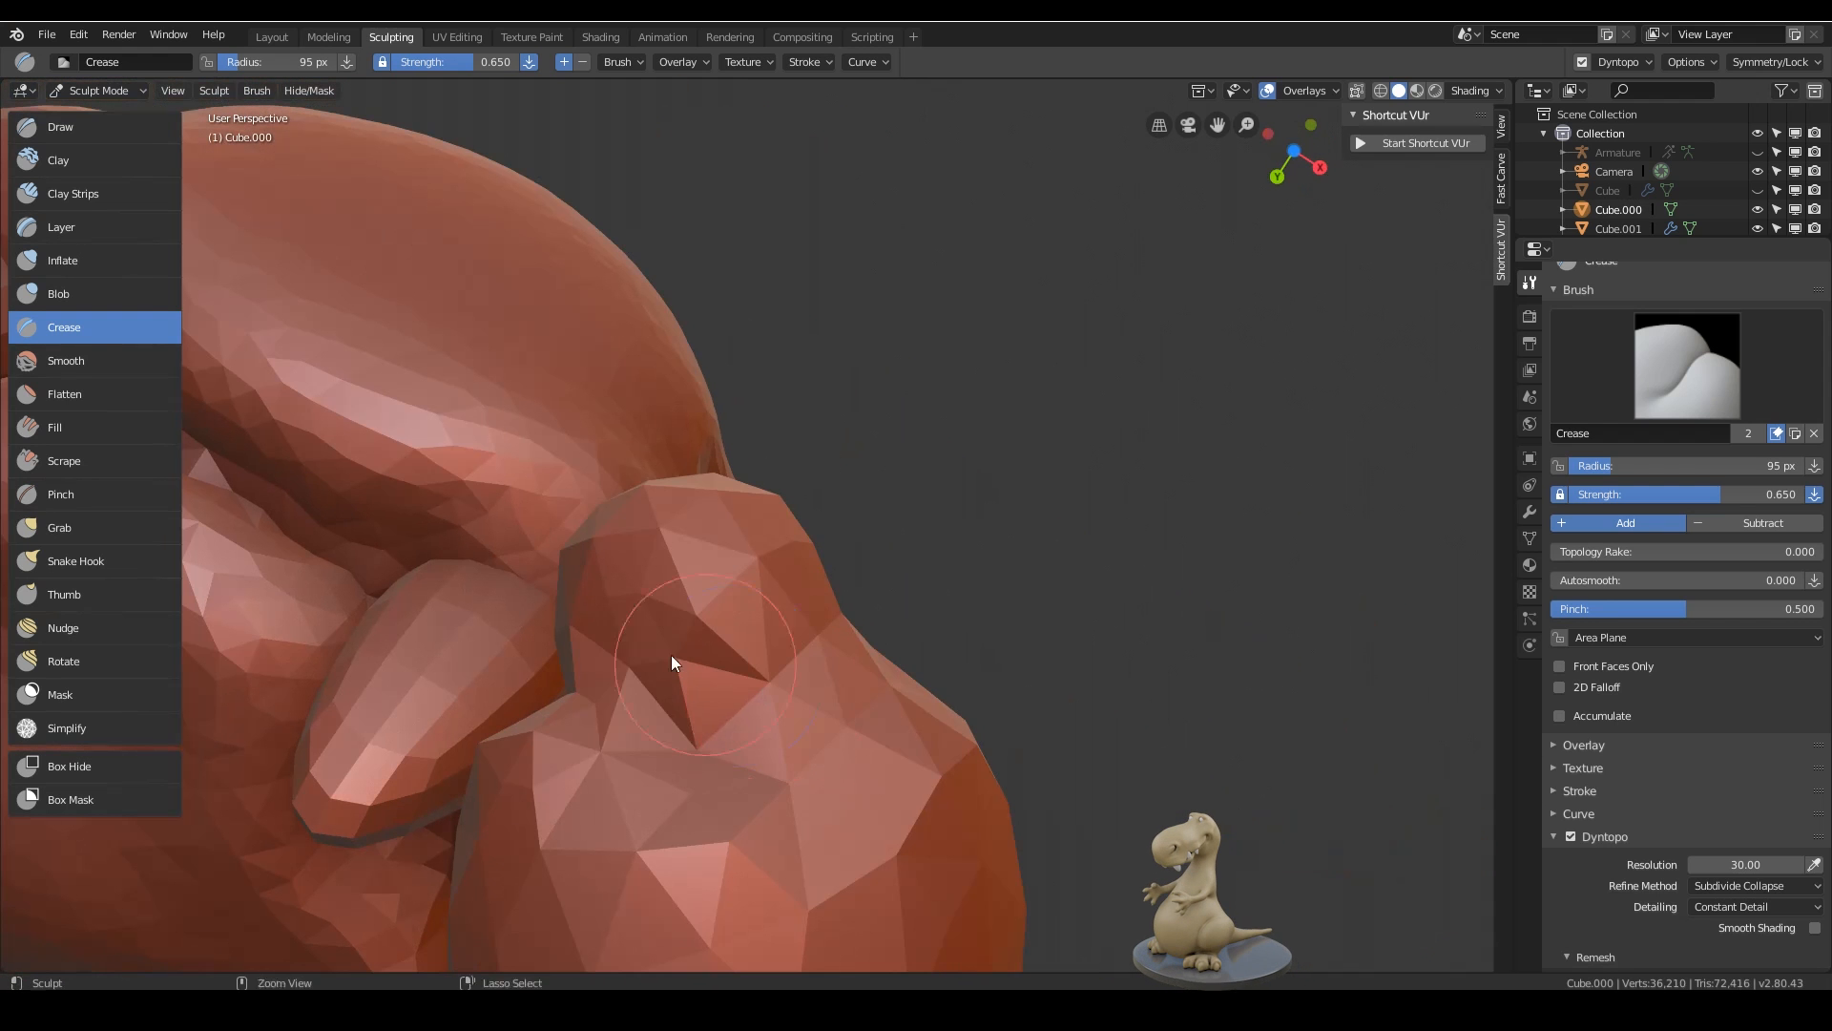
pyautogui.moveTo(672, 655)
pyautogui.keyDown('ctrl'); pyautogui.mouseDown()
pyautogui.moveTo(822, 649)
pyautogui.moveTo(835, 626)
pyautogui.mouseUp(); pyautogui.keyUp('ctrl')
pyautogui.moveTo(555, 648)
pyautogui.keyDown('ctrl'); pyautogui.mouseDown()
pyautogui.moveTo(780, 795)
pyautogui.moveTo(638, 719)
pyautogui.moveTo(598, 737)
pyautogui.moveTo(844, 747)
pyautogui.mouseUp(); pyautogui.keyUp('ctrl')
pyautogui.moveTo(843, 745)
pyautogui.mouseDown(button='middle')
pyautogui.moveTo(918, 686)
pyautogui.moveTo(898, 861)
pyautogui.mouseUp(button='middle')
# - Deepen the groove along the outer side of the uppermost finger's claw with repeated Crease strokes
pyautogui.keyDown('ctrl'); pyautogui.moveTo(934, 663); pyautogui.dragTo(906, 465); pyautogui.keyUp('ctrl')
pyautogui.keyDown('ctrl'); pyautogui.moveTo(900, 687); pyautogui.dragTo(906, 409); pyautogui.keyUp('ctrl')
pyautogui.moveTo(914, 458)
pyautogui.mouseDown(button='middle')
pyautogui.moveTo(1004, 667)
pyautogui.moveTo(993, 641)
pyautogui.mouseUp(button='middle')
pyautogui.keyDown('ctrl'); pyautogui.moveTo(956, 544); pyautogui.dragTo(909, 316); pyautogui.keyUp('ctrl')
pyautogui.moveTo(965, 483); pyautogui.dragTo(1027, 397, button='middle')
pyautogui.keyDown('ctrl'); pyautogui.moveTo(453, 514); pyautogui.dragTo(471, 637); pyautogui.keyUp('ctrl')
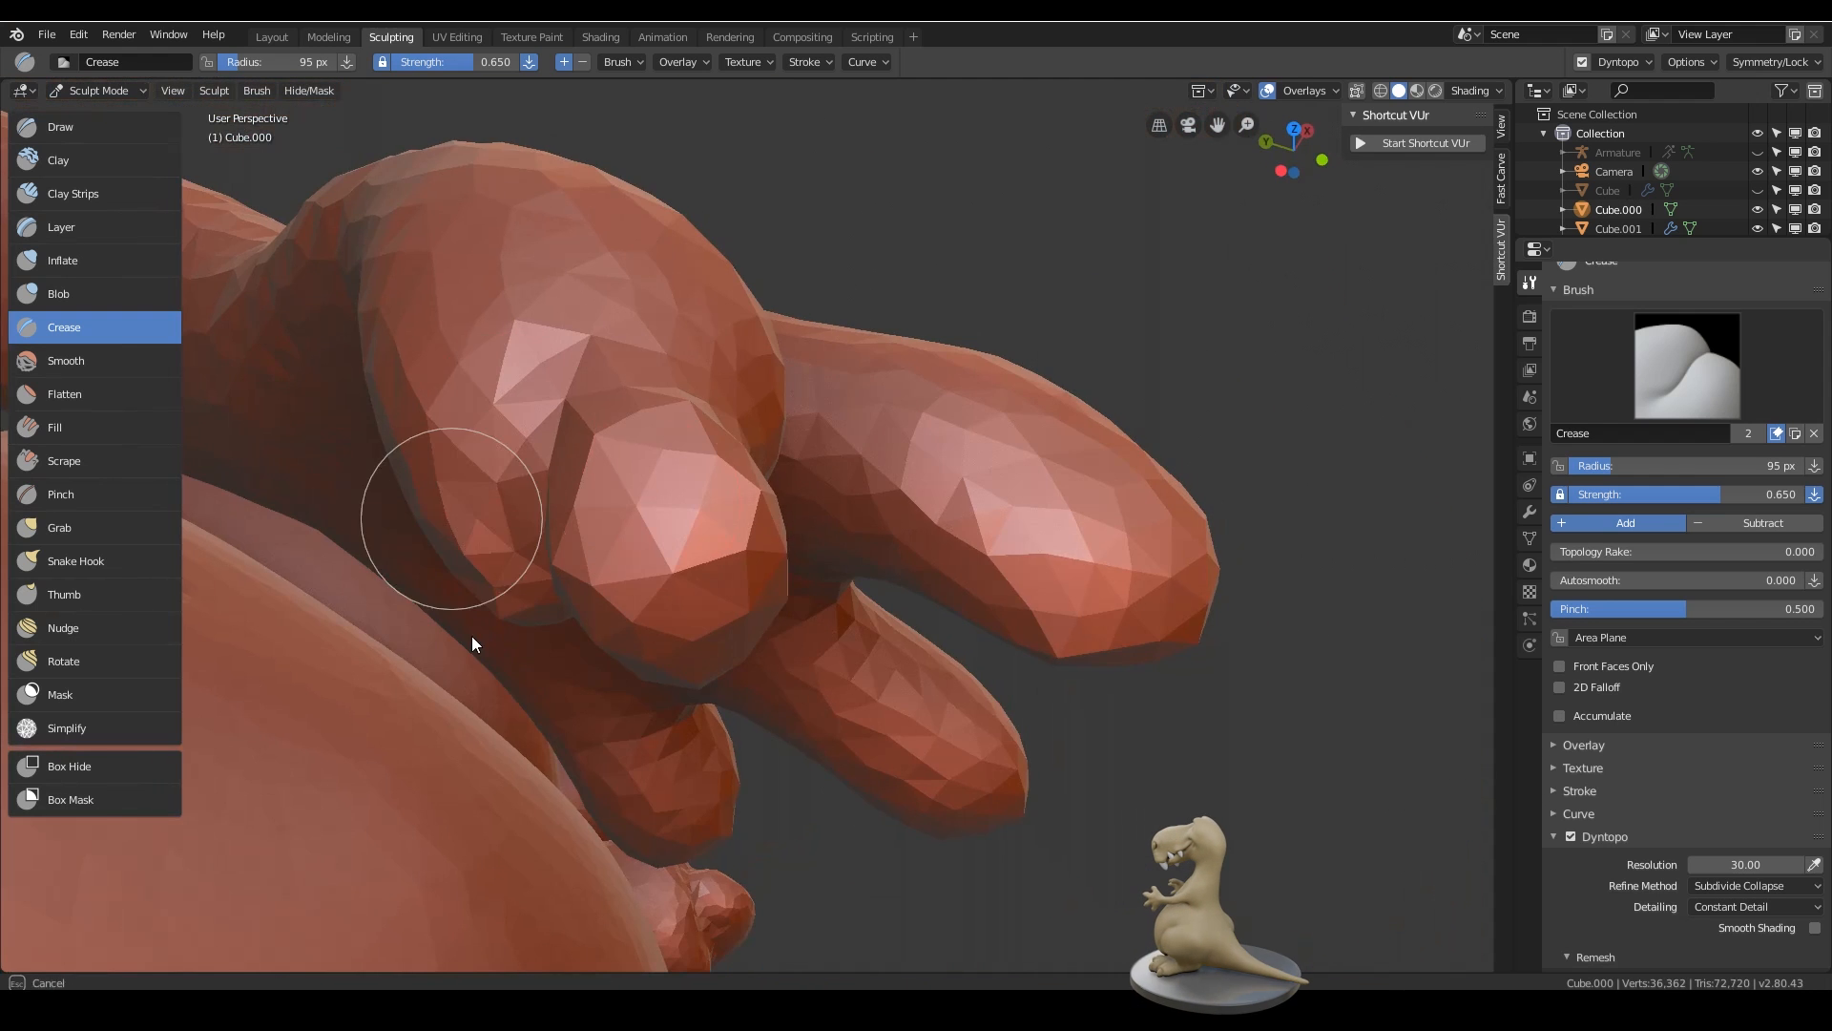
pyautogui.moveTo(474, 620)
pyautogui.mouseDown(button='middle')
pyautogui.moveTo(687, 515)
pyautogui.moveTo(746, 536)
pyautogui.mouseUp(button='middle')
pyautogui.keyDown('ctrl'); pyautogui.moveTo(903, 578); pyautogui.dragTo(883, 292); pyautogui.keyUp('ctrl')
pyautogui.moveTo(979, 391); pyautogui.dragTo(915, 325, button='middle')
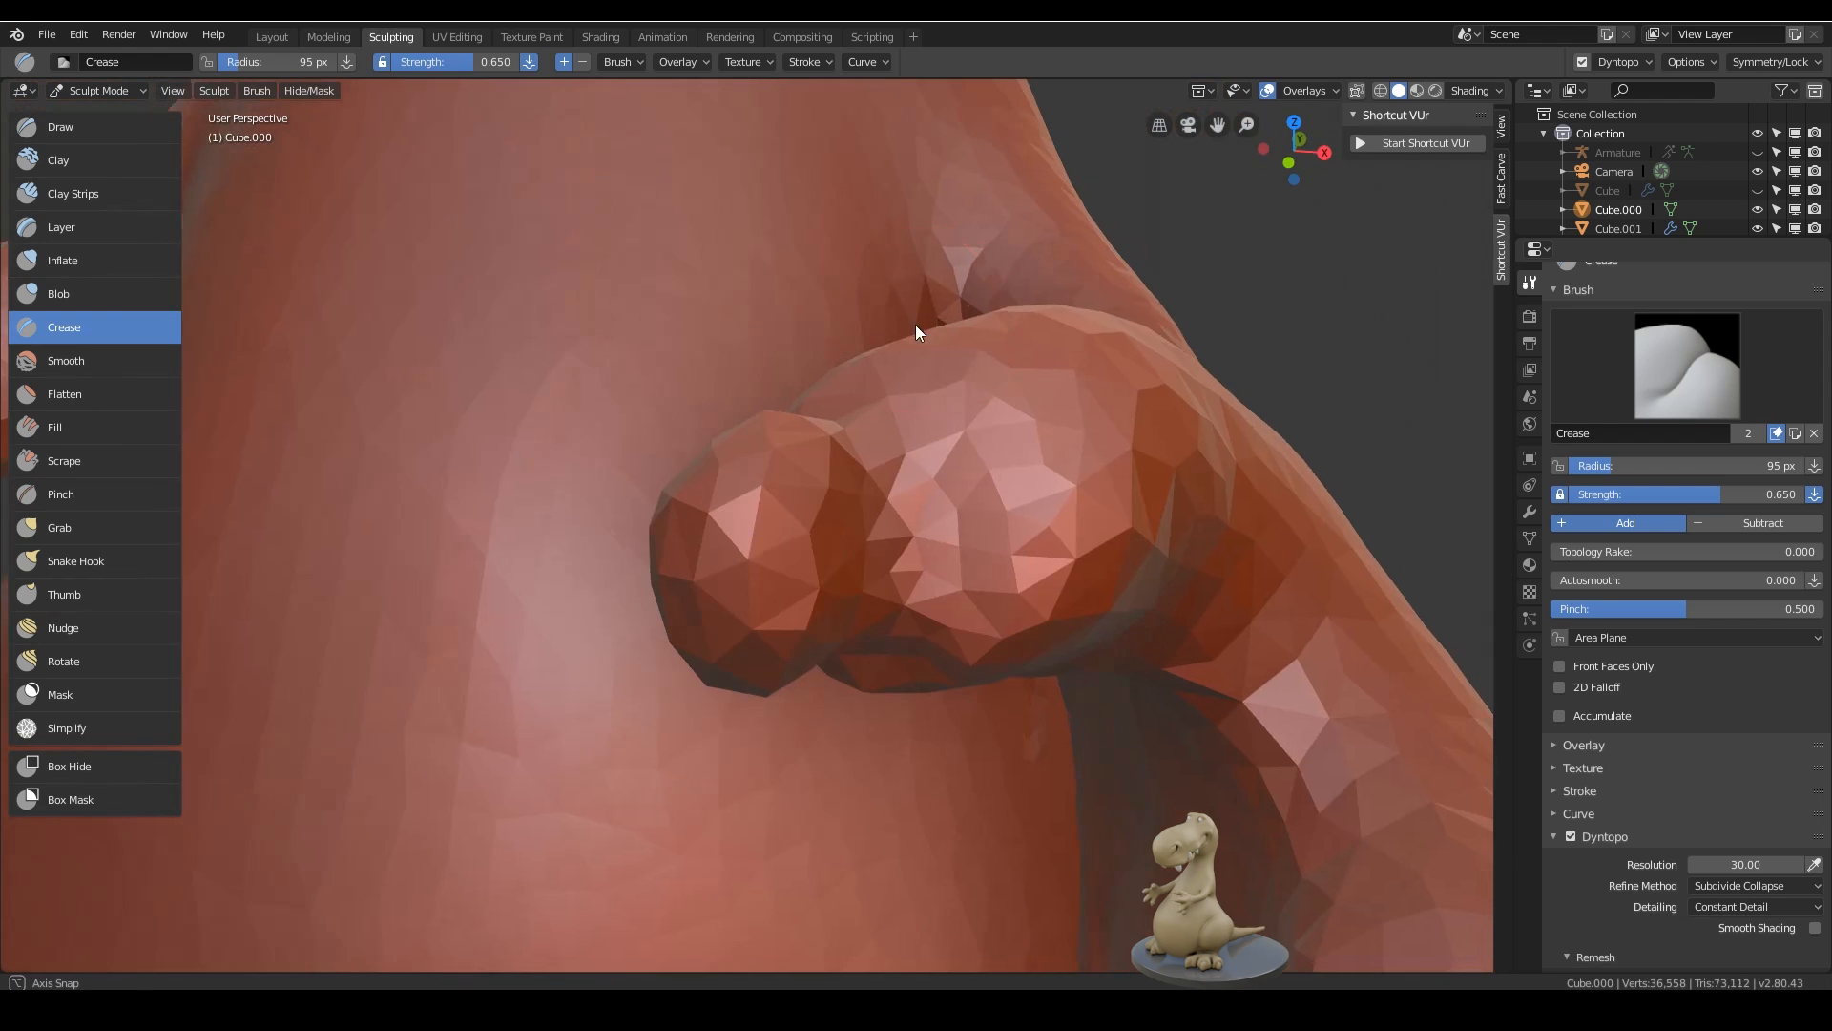
pyautogui.hotkey('ctrl', 'z')
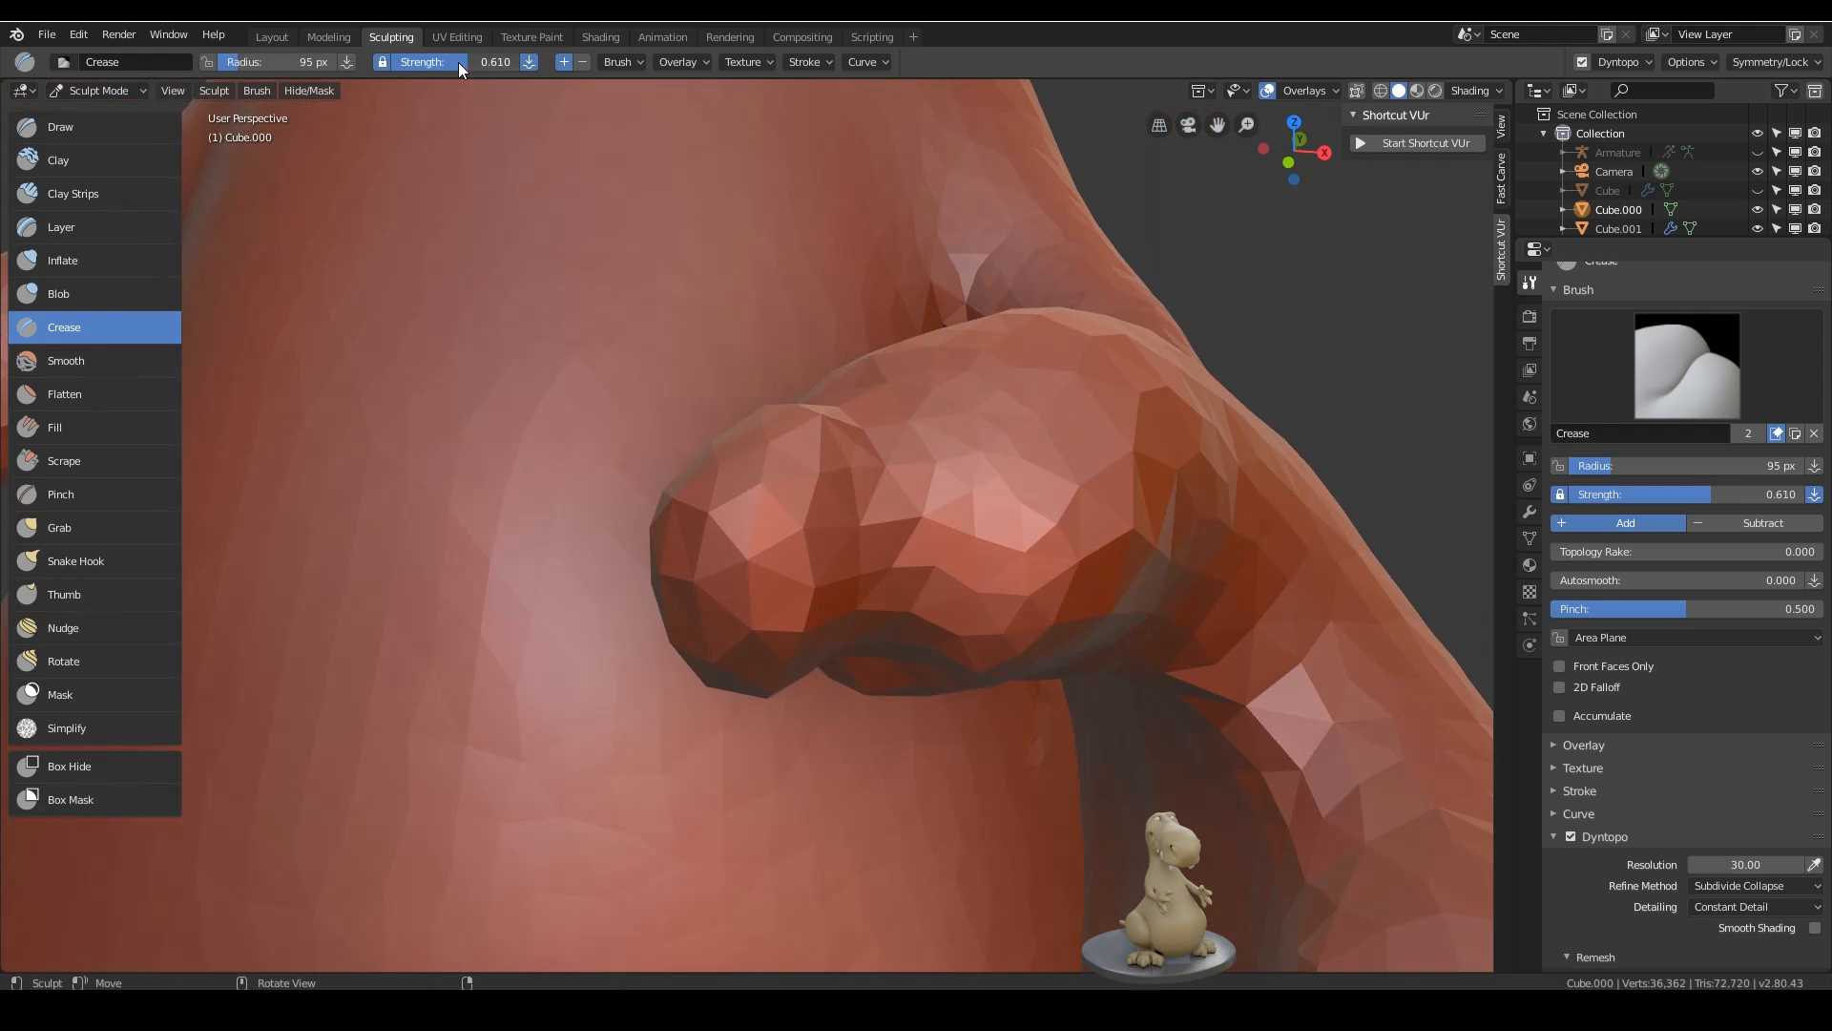
# - Build up the uppermost finger behind the claw using the Draw brush with a 130 px radius
pyautogui.click(73, 131)
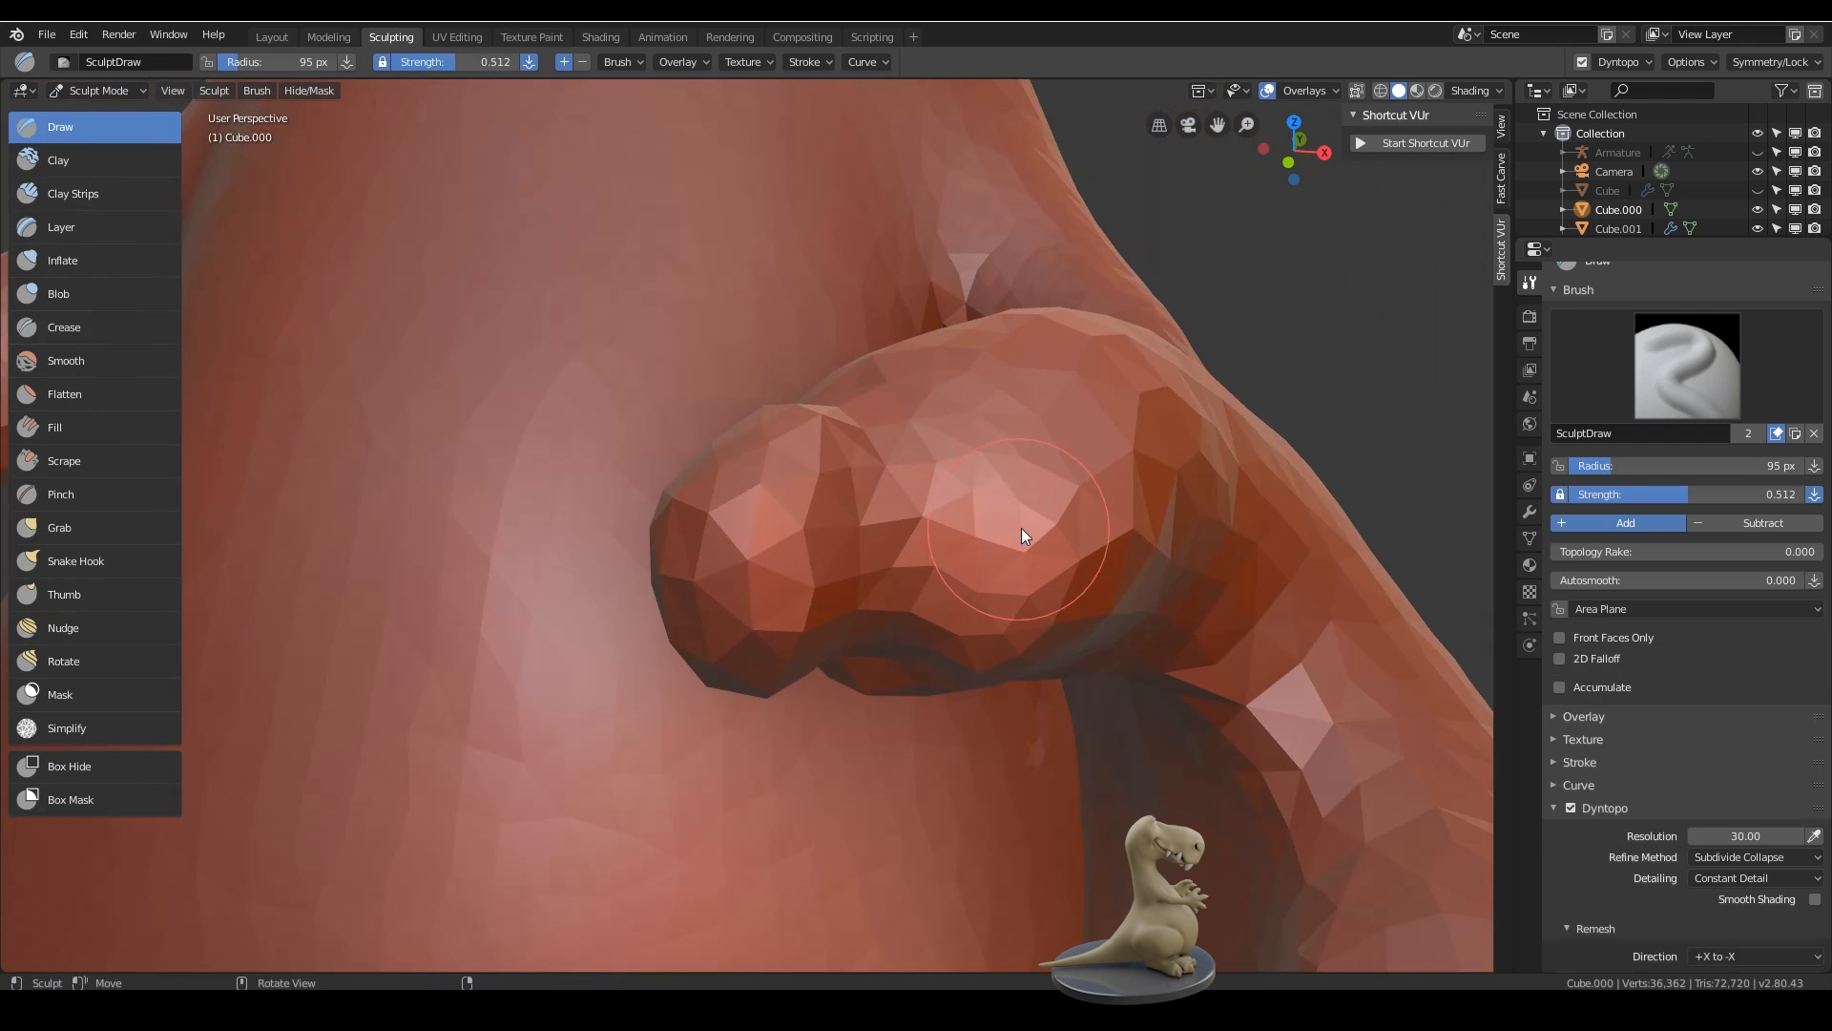
pyautogui.press('f')
pyautogui.click(1053, 537)
pyautogui.moveTo(1035, 560)
pyautogui.mouseDown()
pyautogui.moveTo(1005, 625)
pyautogui.moveTo(960, 558)
pyautogui.mouseUp()
pyautogui.moveTo(1071, 540); pyautogui.dragTo(1083, 616, button='middle')
pyautogui.moveTo(1042, 573); pyautogui.dragTo(906, 255)
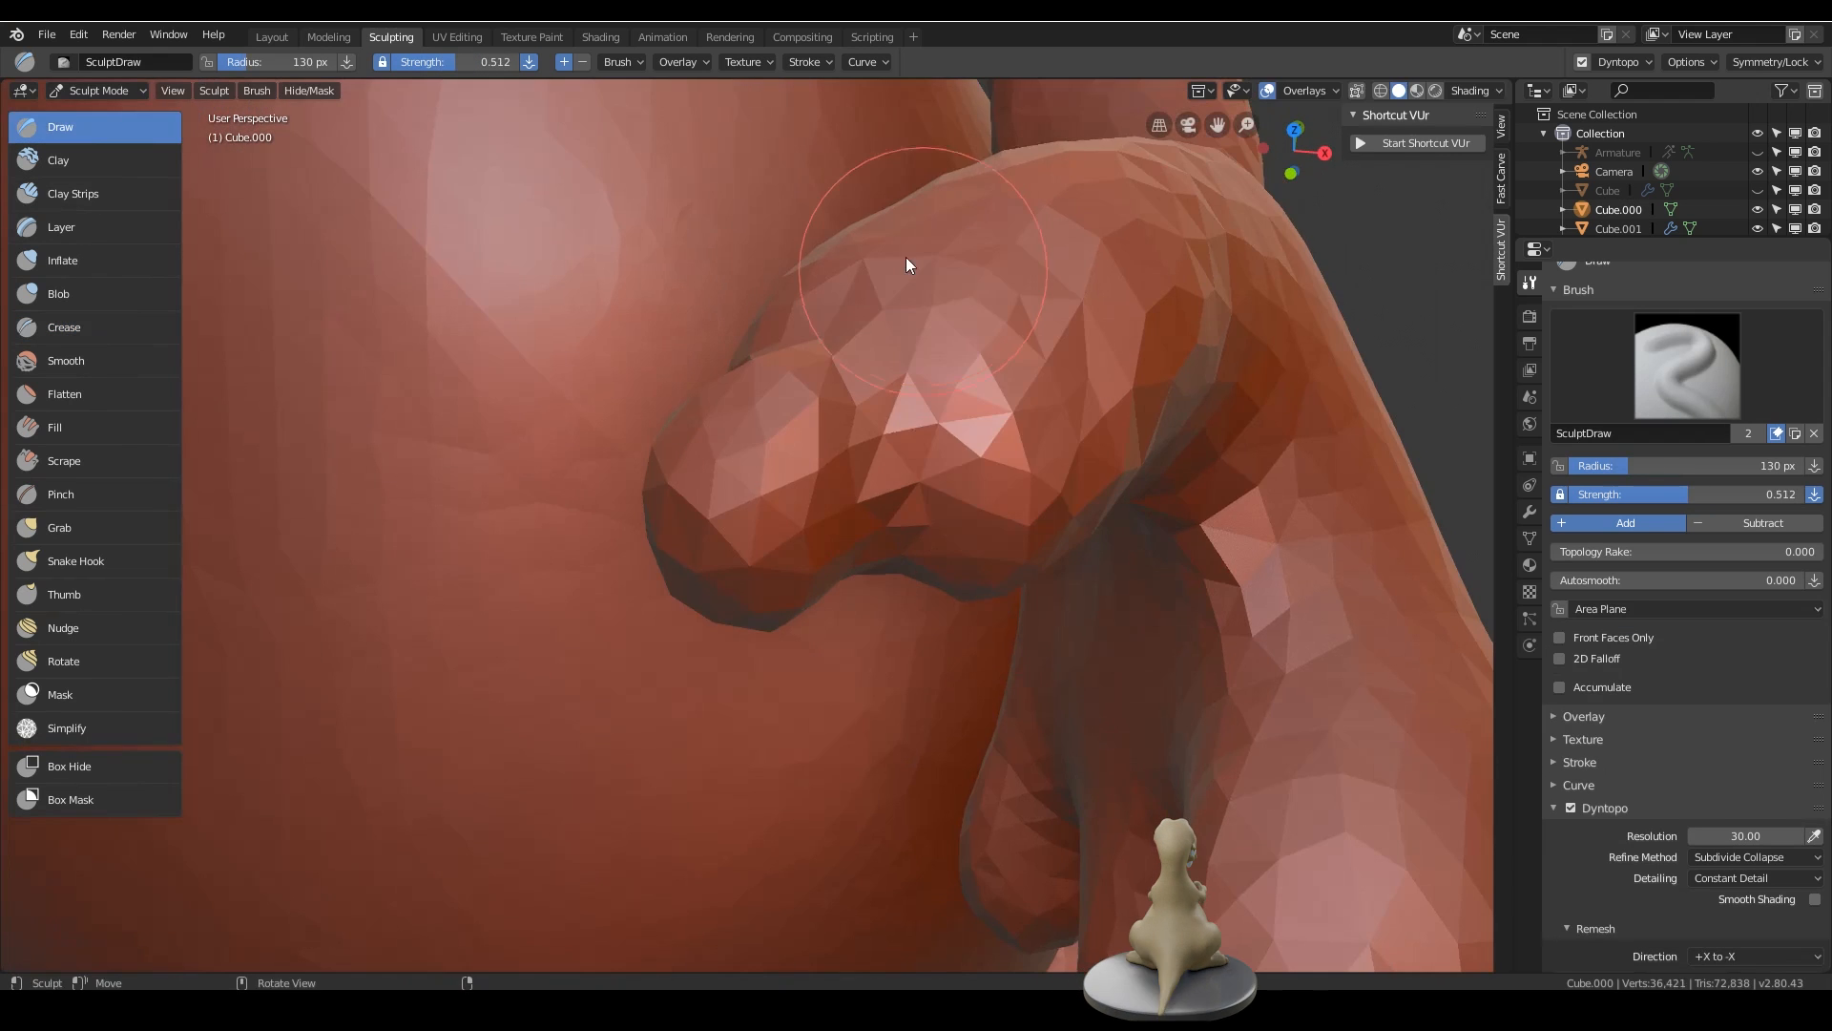
pyautogui.moveTo(1012, 411)
pyautogui.mouseDown(button='middle')
pyautogui.moveTo(1216, 455)
pyautogui.moveTo(1089, 498)
pyautogui.moveTo(974, 469)
pyautogui.mouseUp(button='middle')
# - Smooth the uppermost finger and add volume around its claw base using the Draw brush at 130 px
pyautogui.moveTo(630, 472)
pyautogui.mouseDown()
pyautogui.moveTo(736, 729)
pyautogui.moveTo(669, 459)
pyautogui.mouseUp()
pyautogui.moveTo(841, 359); pyautogui.dragTo(892, 404, button='middle')
pyautogui.keyDown('shift'); pyautogui.moveTo(631, 343); pyautogui.dragTo(649, 705); pyautogui.keyUp('shift')
pyautogui.moveTo(844, 318); pyautogui.dragTo(790, 369, button='middle')
pyautogui.moveTo(745, 677); pyautogui.dragTo(625, 573)
pyautogui.moveTo(620, 568); pyautogui.dragTo(406, 515, button='middle')
pyautogui.moveTo(1182, 630); pyautogui.dragTo(985, 621)
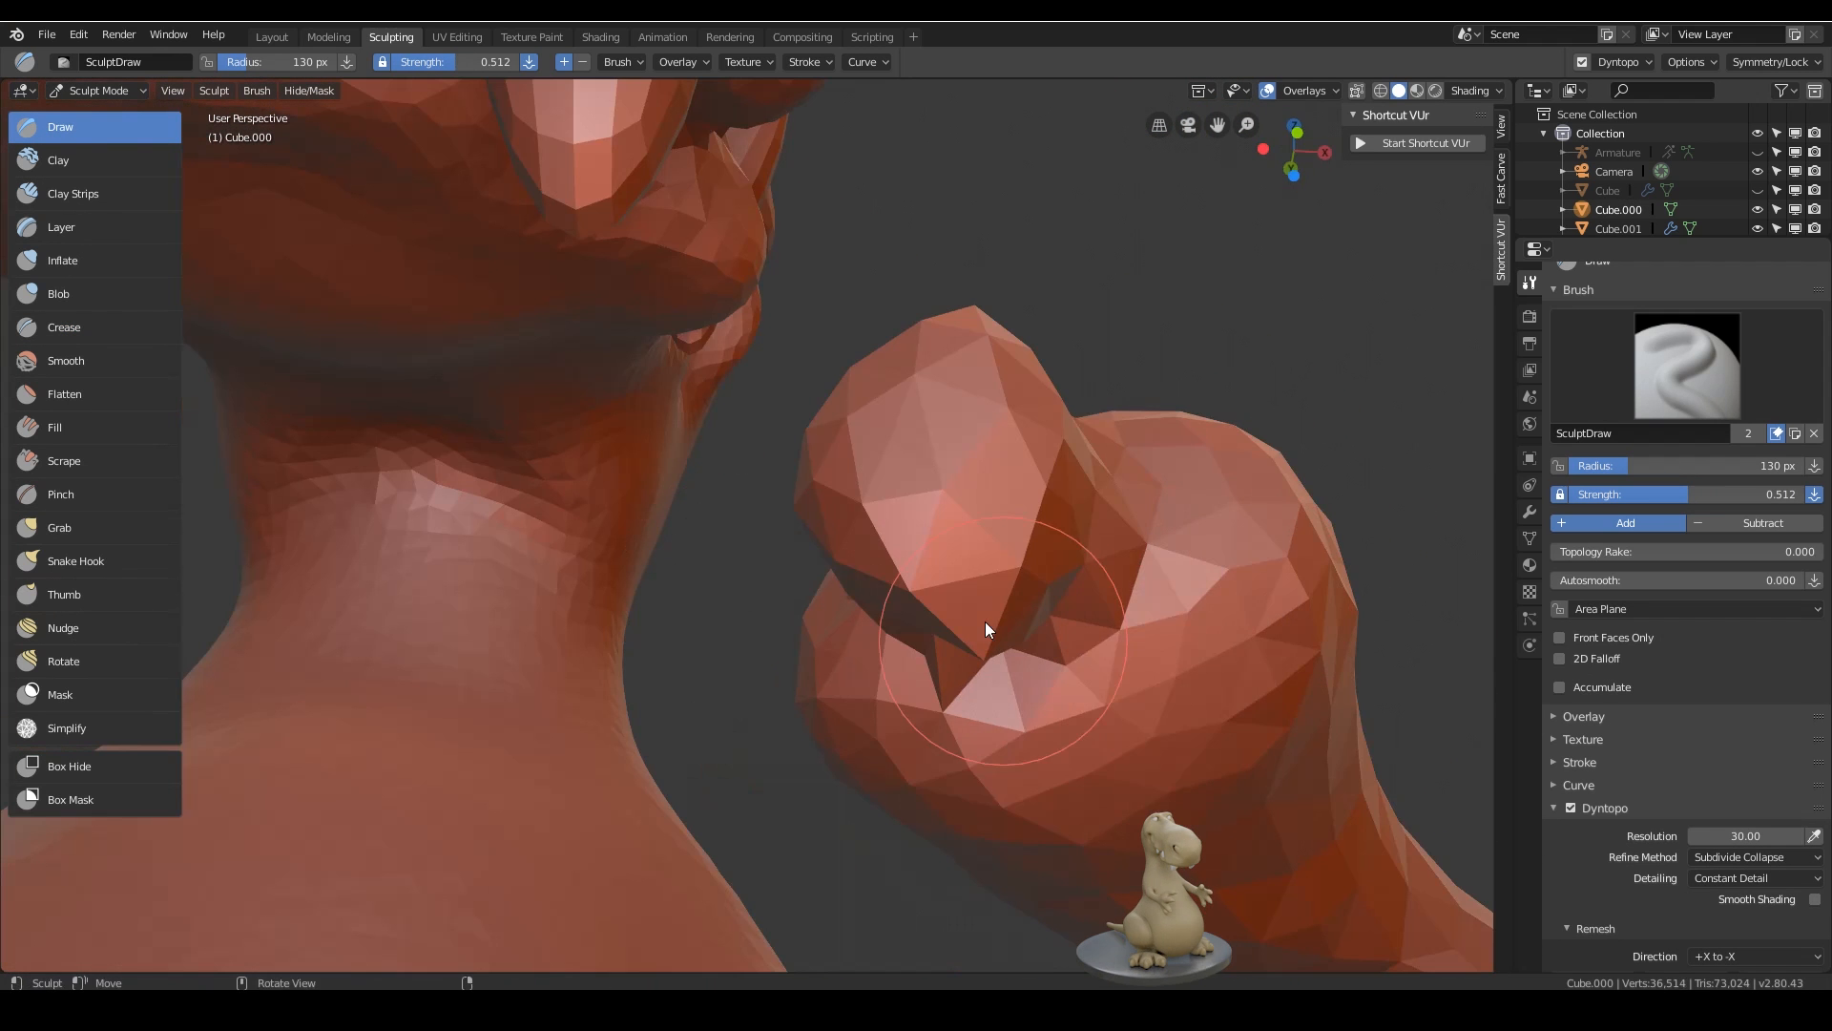
pyautogui.moveTo(985, 621)
pyautogui.mouseDown(button='middle')
pyautogui.moveTo(1081, 703)
pyautogui.moveTo(1052, 610)
pyautogui.mouseUp(button='middle')
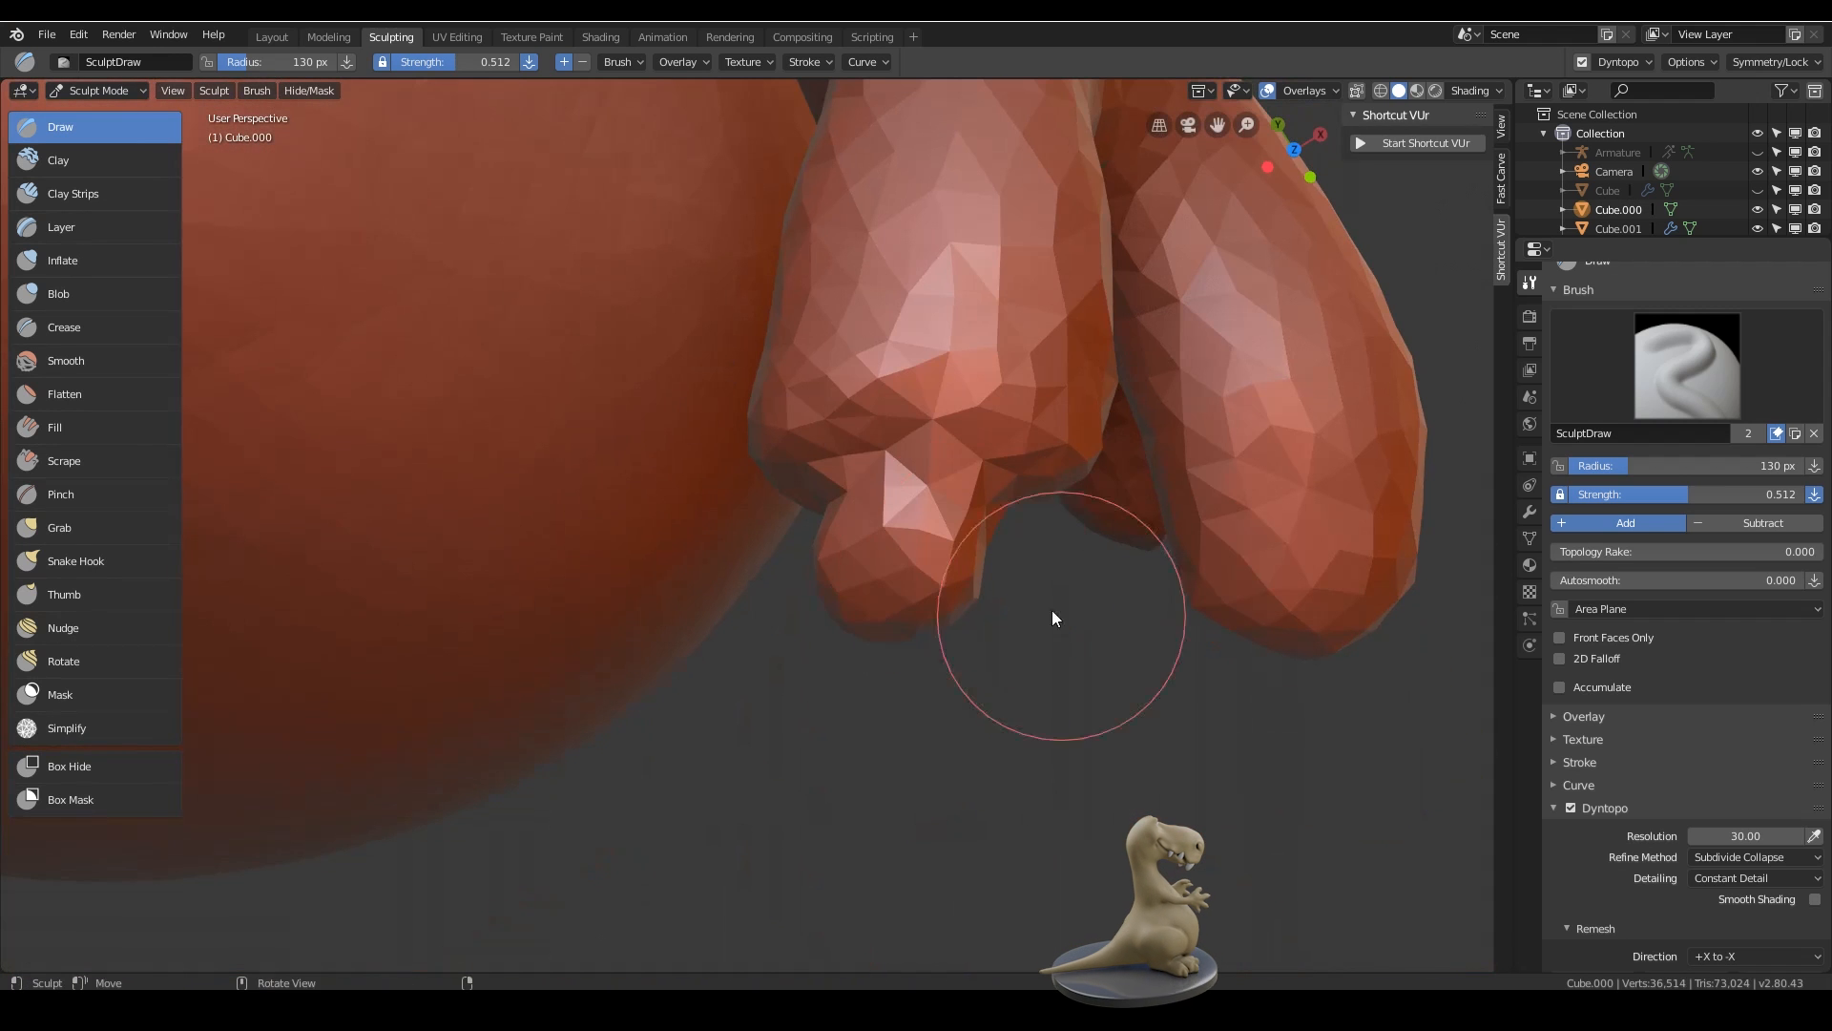
# - Add finer volume around the finger's claw base using the Draw brush with a 68 px radius
pyautogui.press('f')
pyautogui.click(972, 468)
pyautogui.moveTo(981, 480)
pyautogui.mouseDown(button='middle')
pyautogui.moveTo(1107, 592)
pyautogui.moveTo(1038, 747)
pyautogui.moveTo(935, 504)
pyautogui.moveTo(1065, 493)
pyautogui.moveTo(993, 573)
pyautogui.mouseUp(button='middle')
pyautogui.moveTo(903, 580); pyautogui.dragTo(887, 600)
pyautogui.moveTo(887, 600)
pyautogui.mouseDown(button='middle')
pyautogui.moveTo(903, 616)
pyautogui.moveTo(731, 625)
pyautogui.mouseUp(button='middle')
pyautogui.moveTo(418, 775)
pyautogui.mouseDown(button='middle')
pyautogui.moveTo(707, 597)
pyautogui.moveTo(942, 617)
pyautogui.moveTo(906, 639)
pyautogui.moveTo(970, 611)
pyautogui.mouseUp(button='middle')
pyautogui.moveTo(877, 553); pyautogui.dragTo(866, 595)
pyautogui.moveTo(900, 689)
pyautogui.mouseDown(button='middle')
pyautogui.moveTo(977, 691)
pyautogui.moveTo(1082, 655)
pyautogui.mouseUp(button='middle')
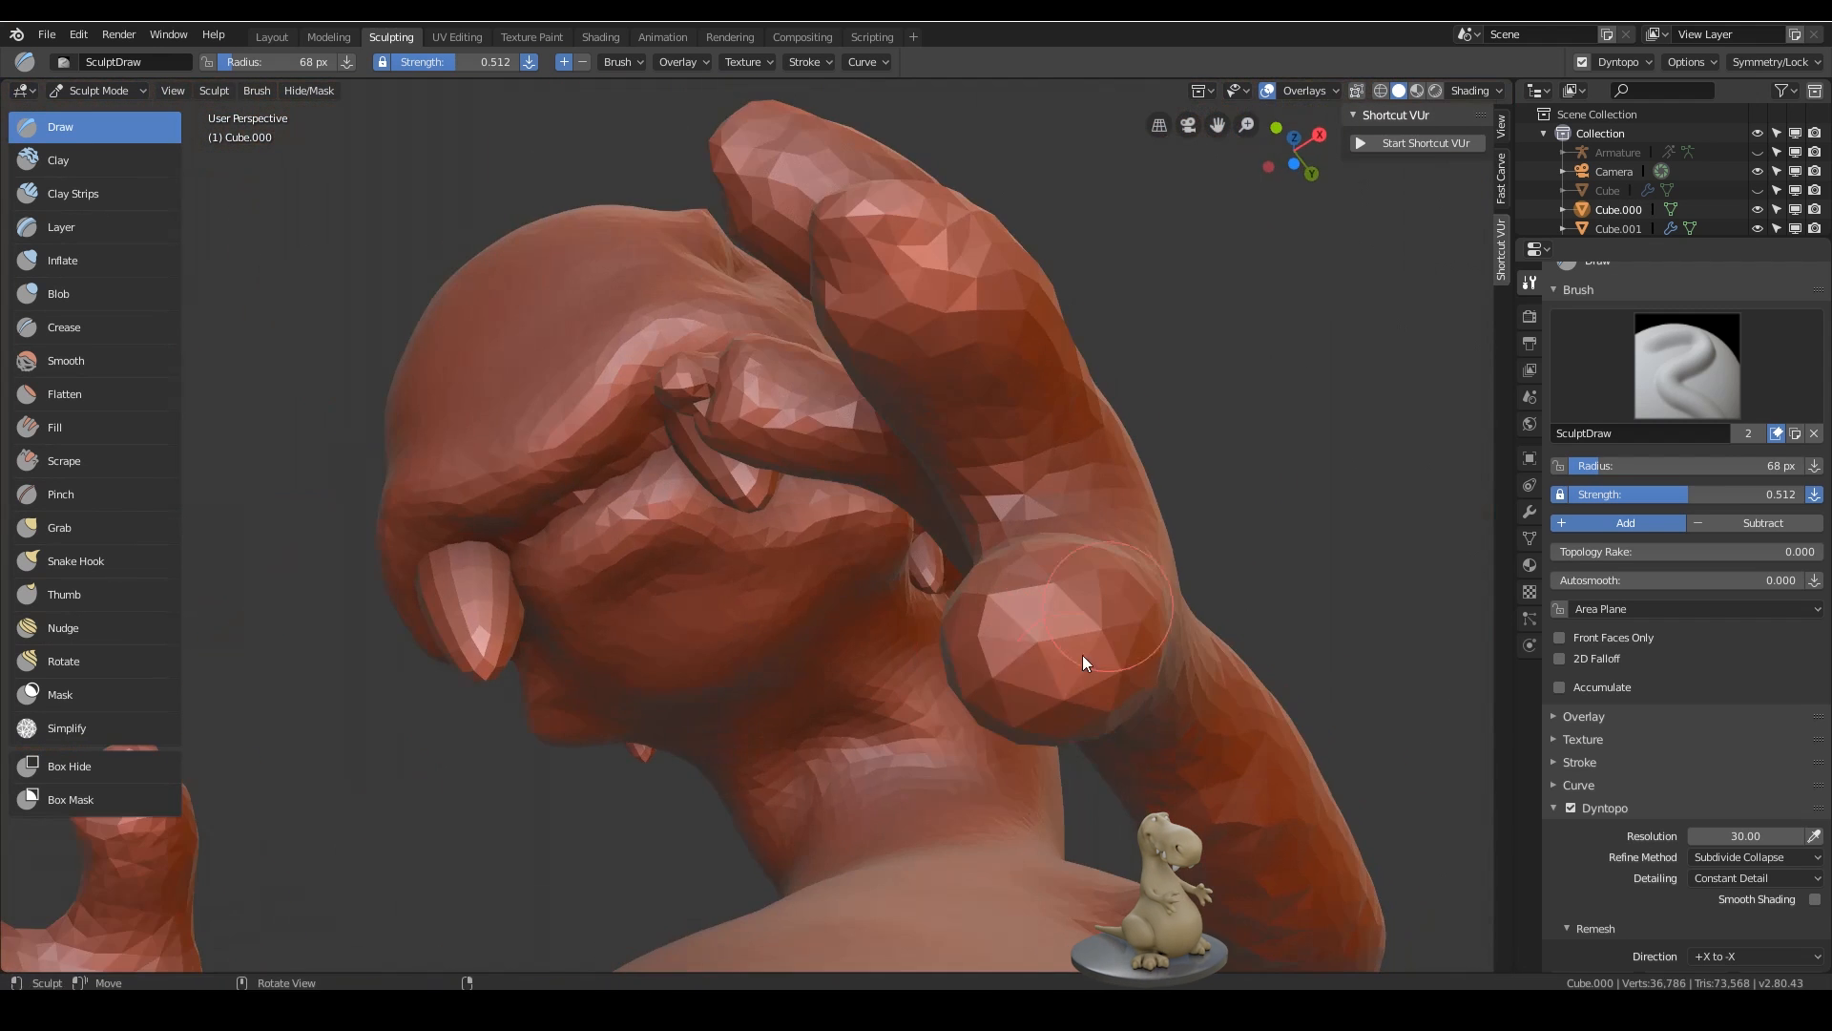
pyautogui.moveTo(1084, 655); pyautogui.dragTo(1002, 620)
pyautogui.moveTo(1002, 619)
pyautogui.mouseDown(button='middle')
pyautogui.moveTo(1004, 746)
pyautogui.moveTo(917, 669)
pyautogui.mouseUp(button='middle')
# - Crease the surface around the finger claw bases using the Crease brush at 68 px radius and 0.362 strength
pyautogui.click(91, 326)
pyautogui.moveTo(821, 535); pyautogui.dragTo(983, 458, button='middle')
pyautogui.moveTo(984, 459)
pyautogui.mouseDown()
pyautogui.moveTo(993, 476)
pyautogui.moveTo(997, 458)
pyautogui.mouseUp()
pyautogui.moveTo(997, 458)
pyautogui.mouseDown(button='middle')
pyautogui.moveTo(1069, 427)
pyautogui.moveTo(840, 735)
pyautogui.mouseUp(button='middle')
pyautogui.moveTo(840, 735)
pyautogui.keyDown('ctrl'); pyautogui.mouseDown()
pyautogui.moveTo(838, 778)
pyautogui.moveTo(858, 725)
pyautogui.mouseUp(); pyautogui.keyUp('ctrl')
pyautogui.moveTo(857, 725)
pyautogui.mouseDown(button='middle')
pyautogui.moveTo(1110, 535)
pyautogui.moveTo(937, 512)
pyautogui.mouseUp(button='middle')
pyautogui.keyDown('ctrl'); pyautogui.moveTo(795, 516); pyautogui.dragTo(774, 573); pyautogui.keyUp('ctrl')
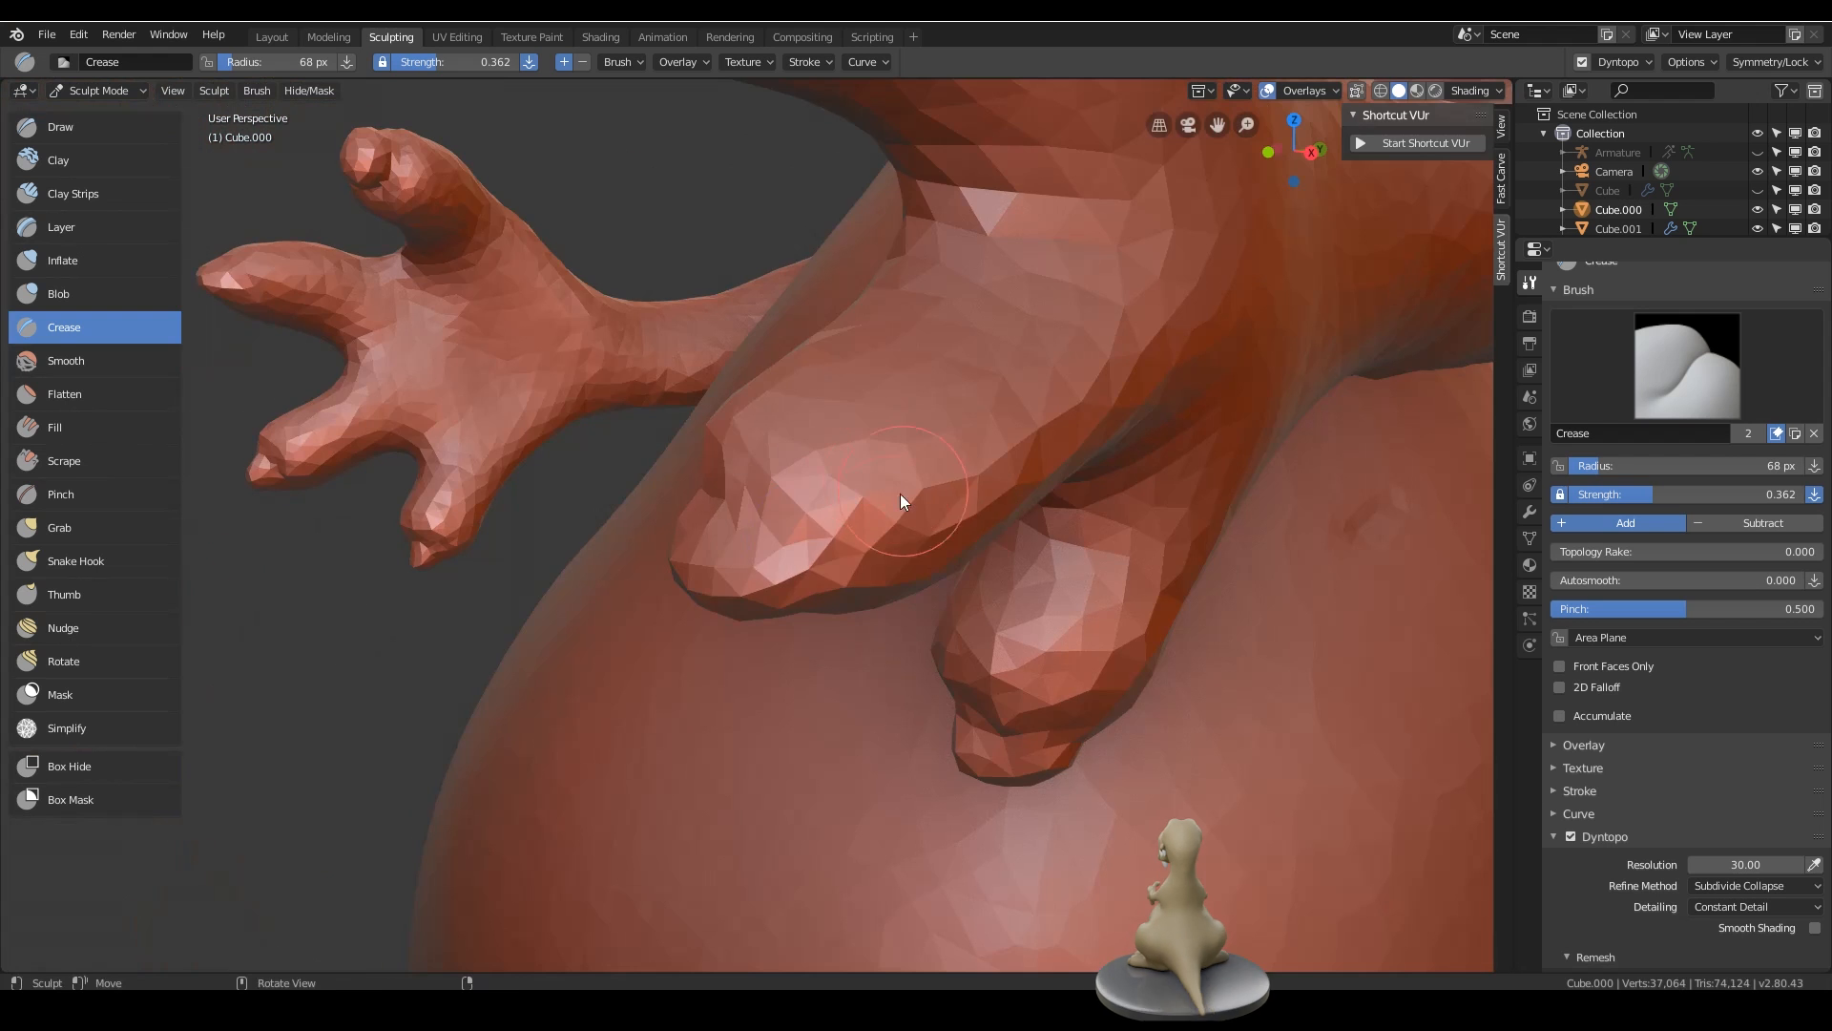
# - Carve further creases around the neighbouring finger's claw with inverted Crease strokes from several sides
pyautogui.moveTo(900, 498)
pyautogui.mouseDown(button='middle')
pyautogui.moveTo(834, 197)
pyautogui.moveTo(935, 460)
pyautogui.moveTo(1021, 485)
pyautogui.mouseUp(button='middle')
pyautogui.keyDown('ctrl'); pyautogui.moveTo(1021, 486); pyautogui.dragTo(955, 501); pyautogui.keyUp('ctrl')
pyautogui.moveTo(955, 501); pyautogui.dragTo(1054, 388, button='middle')
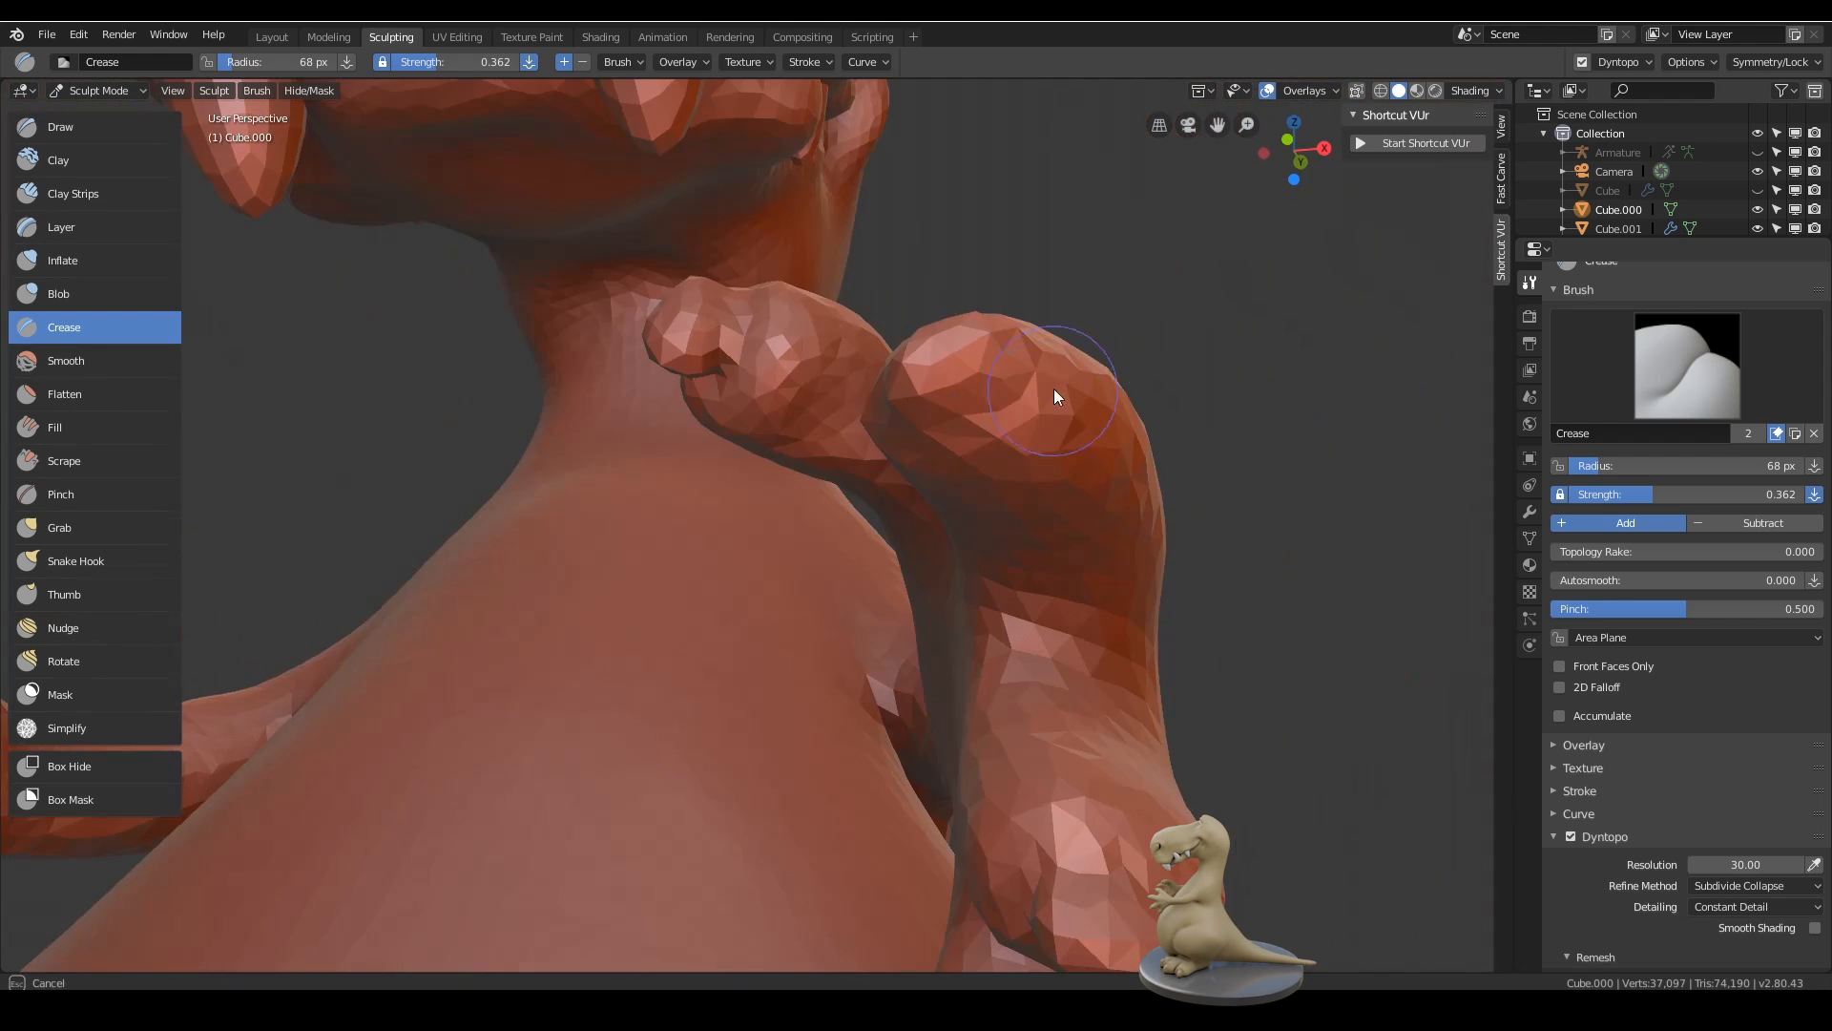
pyautogui.keyDown('ctrl'); pyautogui.moveTo(1054, 389); pyautogui.dragTo(1020, 459); pyautogui.keyUp('ctrl')
pyautogui.moveTo(1021, 458); pyautogui.dragTo(987, 490, button='middle')
pyautogui.keyDown('ctrl'); pyautogui.moveTo(987, 492); pyautogui.dragTo(993, 558); pyautogui.keyUp('ctrl')
pyautogui.moveTo(993, 558)
pyautogui.mouseDown(button='middle')
pyautogui.moveTo(916, 903)
pyautogui.moveTo(765, 809)
pyautogui.mouseUp(button='middle')
# - Thicken the fingers and knuckle area of the hand using the Inflate brush at 68 px radius and 0.500 strength
pyautogui.scroll(-8, 1132, 425)
pyautogui.moveTo(1132, 423)
pyautogui.mouseDown(button='middle')
pyautogui.moveTo(809, 601)
pyautogui.moveTo(842, 537)
pyautogui.mouseUp(button='middle')
pyautogui.scroll(5, 844, 537)
pyautogui.click(64, 261)
pyautogui.moveTo(598, 510); pyautogui.dragTo(669, 477)
pyautogui.moveTo(669, 477); pyautogui.dragTo(809, 486, button='middle')
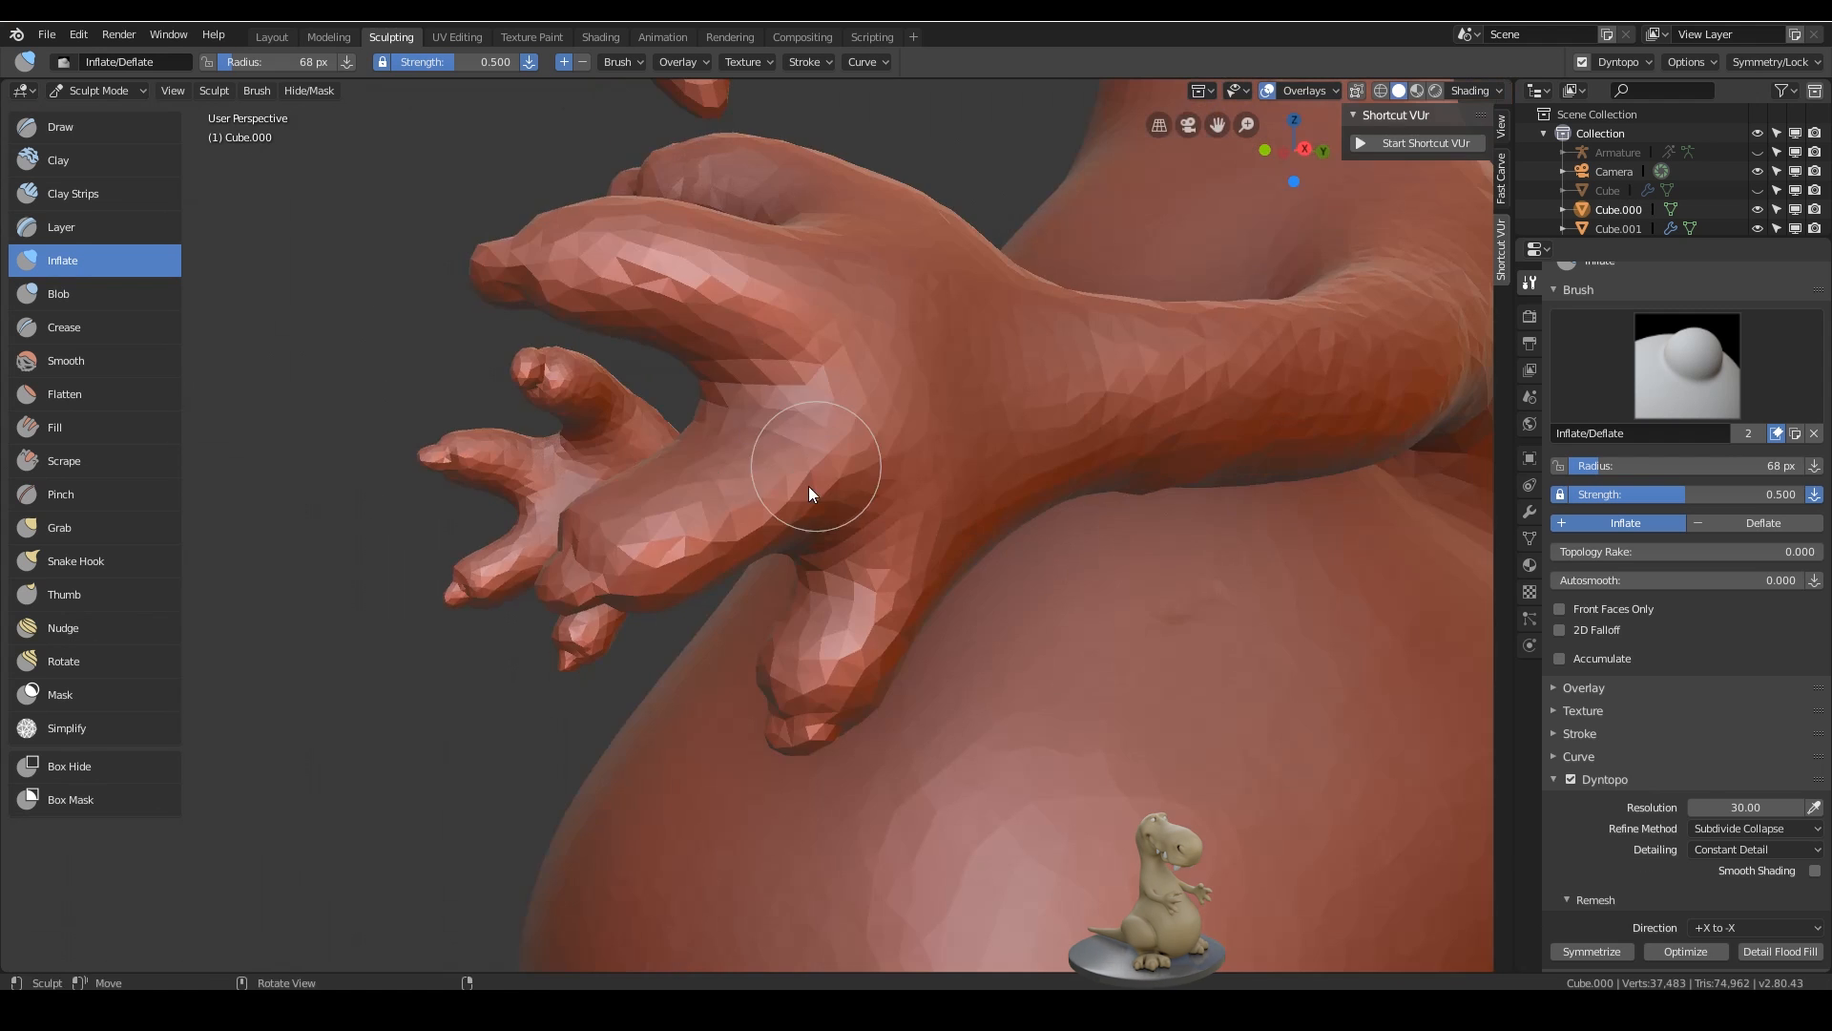
pyautogui.moveTo(808, 486); pyautogui.dragTo(628, 519)
pyautogui.moveTo(628, 520); pyautogui.dragTo(891, 320, button='middle')
pyautogui.moveTo(893, 321)
pyautogui.mouseDown()
pyautogui.moveTo(632, 263)
pyautogui.moveTo(802, 497)
pyautogui.mouseUp()
pyautogui.moveTo(803, 497)
pyautogui.mouseDown(button='middle')
pyautogui.moveTo(830, 445)
pyautogui.moveTo(812, 590)
pyautogui.moveTo(976, 512)
pyautogui.moveTo(1015, 408)
pyautogui.moveTo(986, 527)
pyautogui.moveTo(790, 494)
pyautogui.moveTo(890, 701)
pyautogui.moveTo(1013, 523)
pyautogui.moveTo(840, 472)
pyautogui.mouseUp(button='middle')
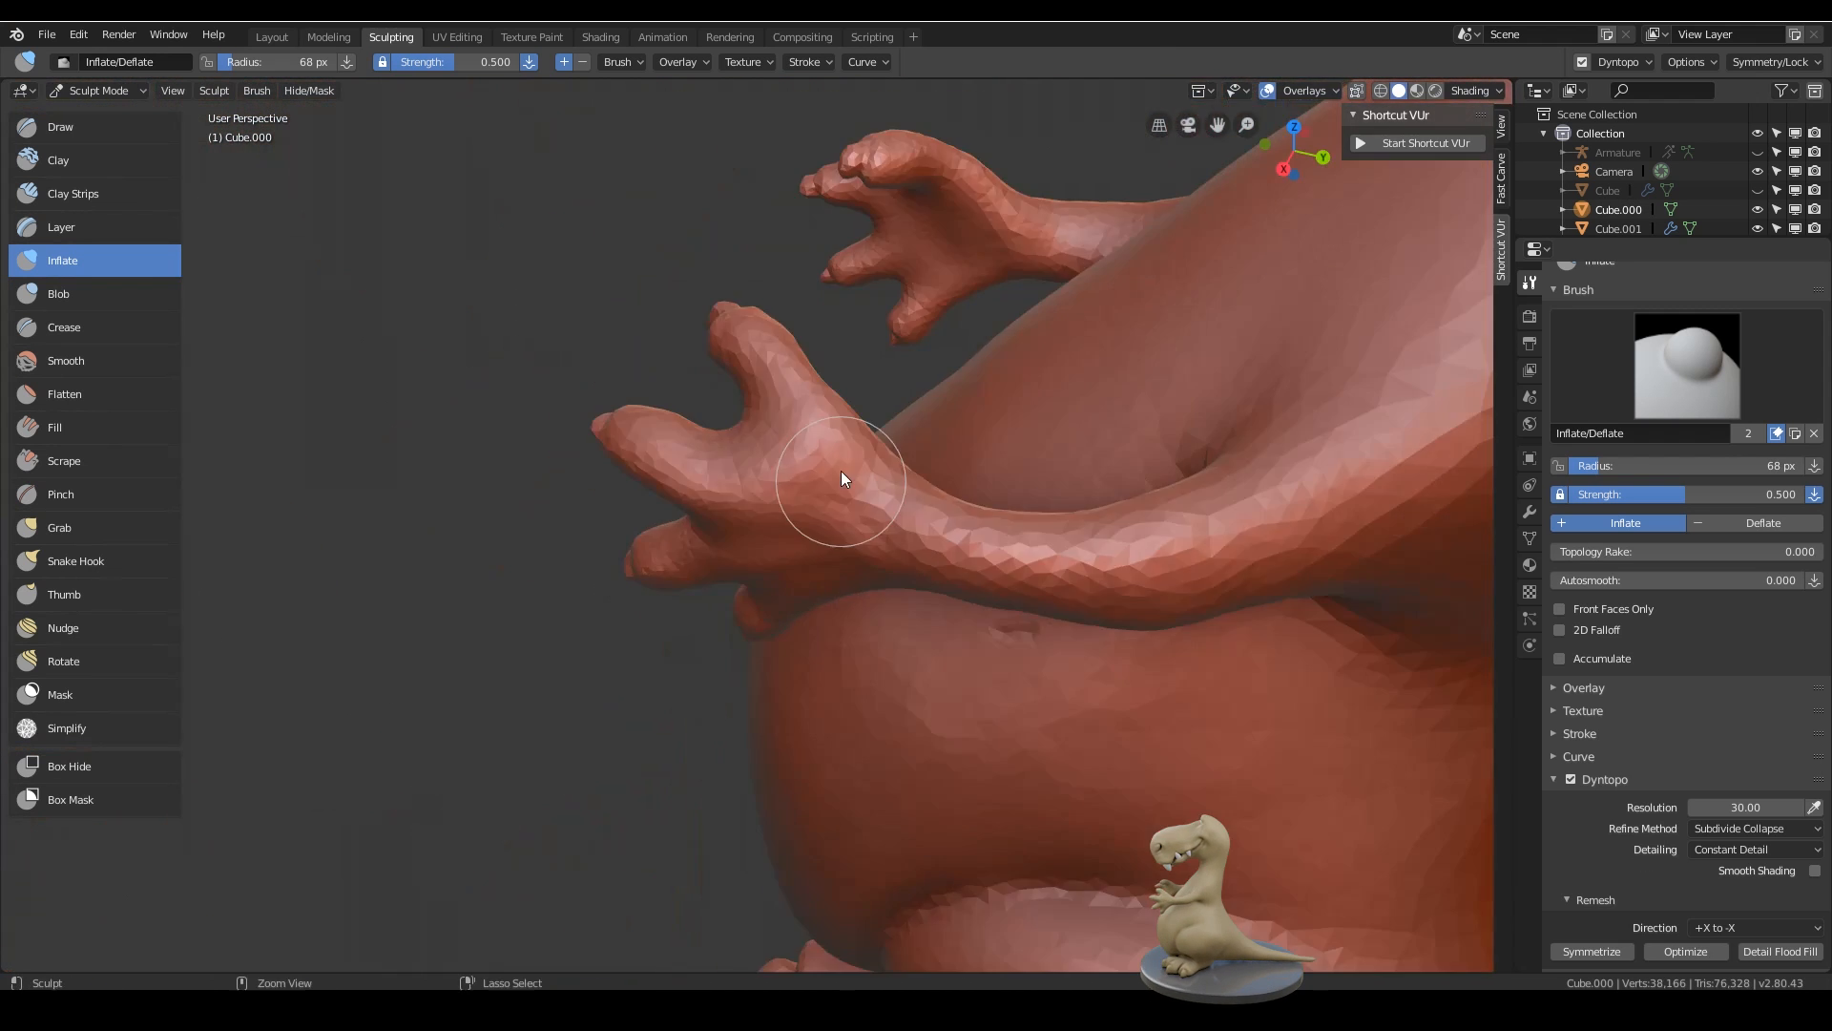
# - Build up the hand behind the fingers using the Draw brush at 68 px radius
pyautogui.scroll(3, 841, 471)
pyautogui.press('x')
pyautogui.moveTo(802, 304); pyautogui.dragTo(863, 449)
pyautogui.moveTo(947, 454); pyautogui.dragTo(1112, 585, button='middle')
pyautogui.scroll(-5, 1111, 584)
pyautogui.scroll(-3, 1111, 590)
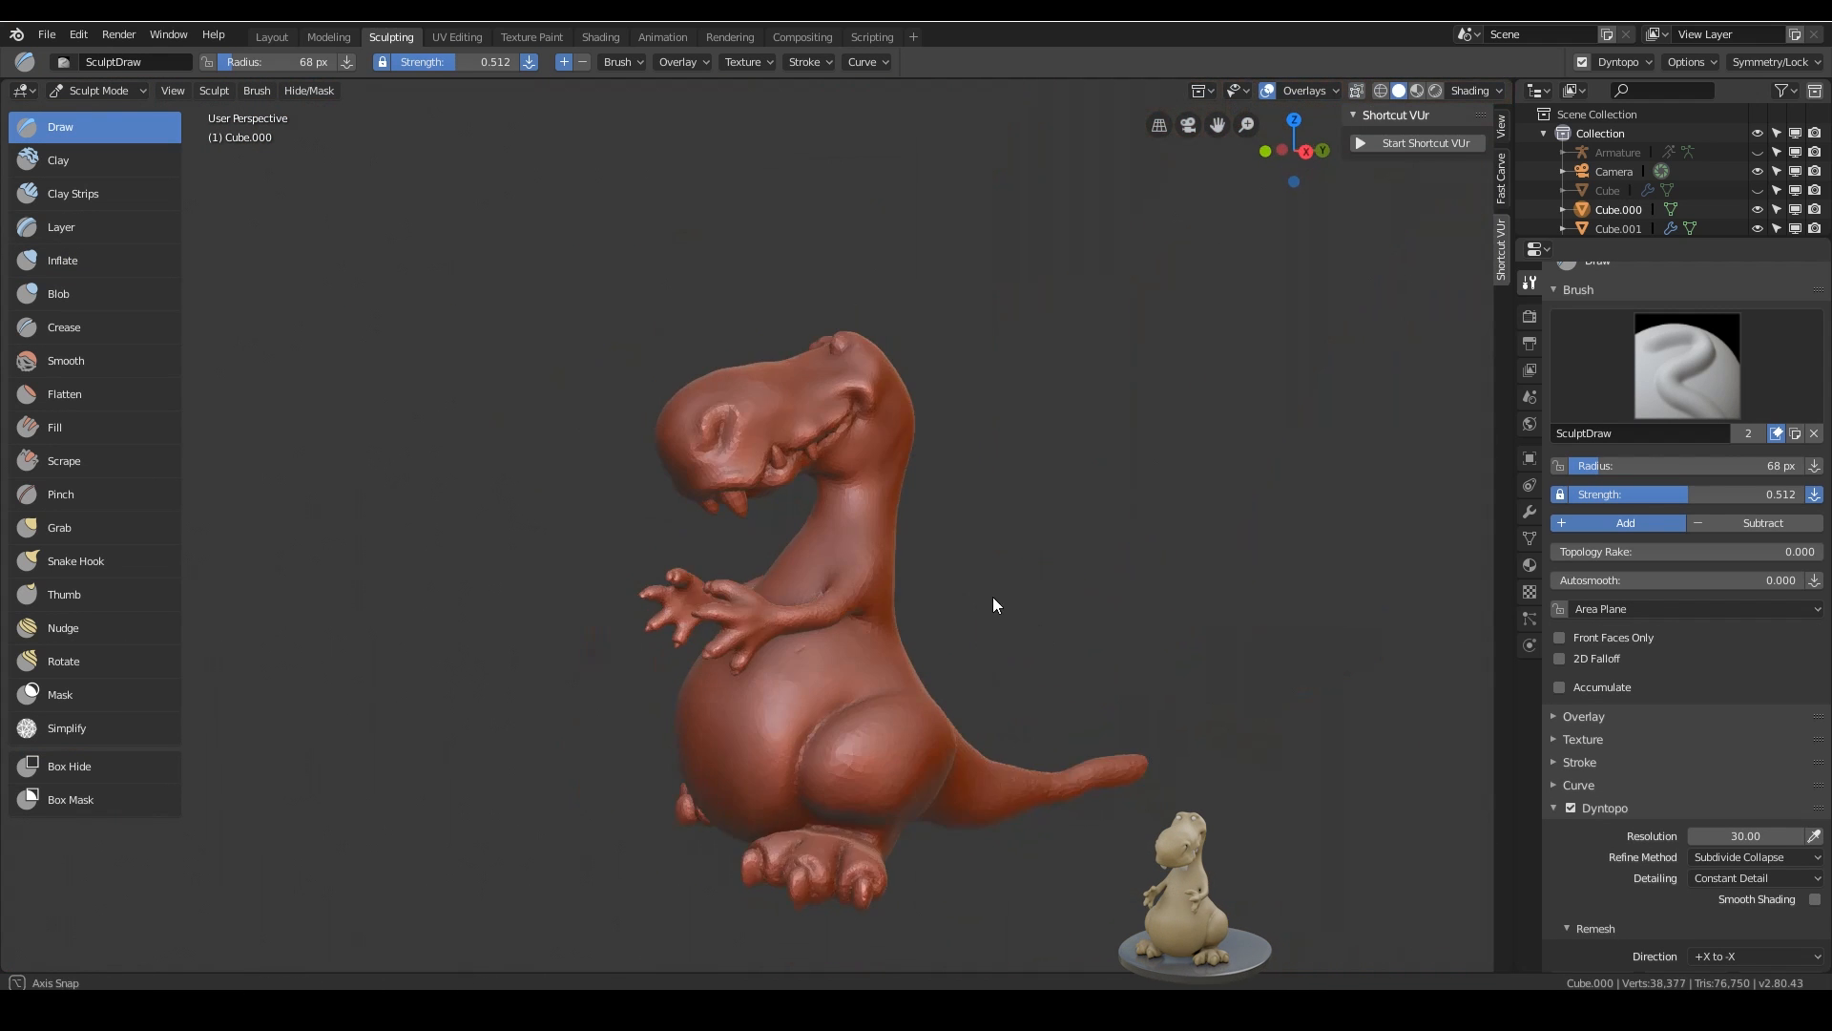
# - Hollow out the nostril on the side of the snout using a smaller Draw brush in subtract direction
pyautogui.moveTo(992, 601); pyautogui.dragTo(954, 614, button='middle')
pyautogui.scroll(6, 954, 614)
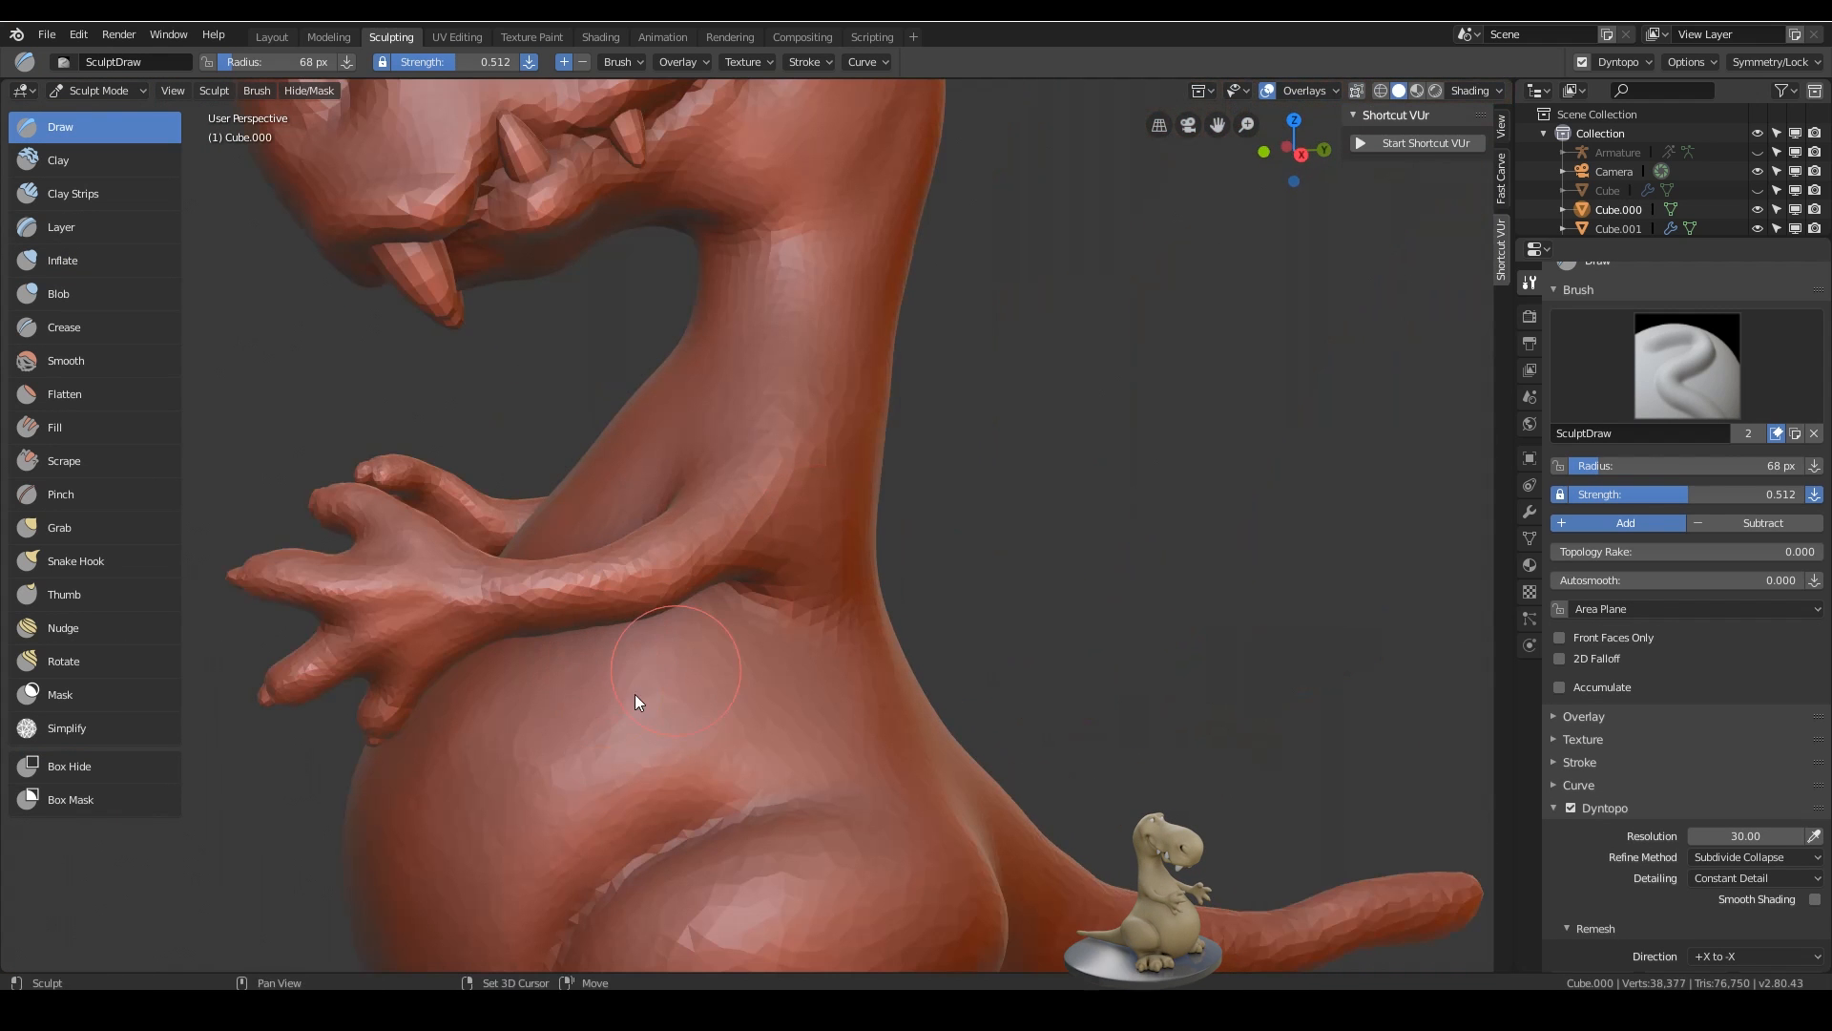
pyautogui.scroll(-6, 860, 824)
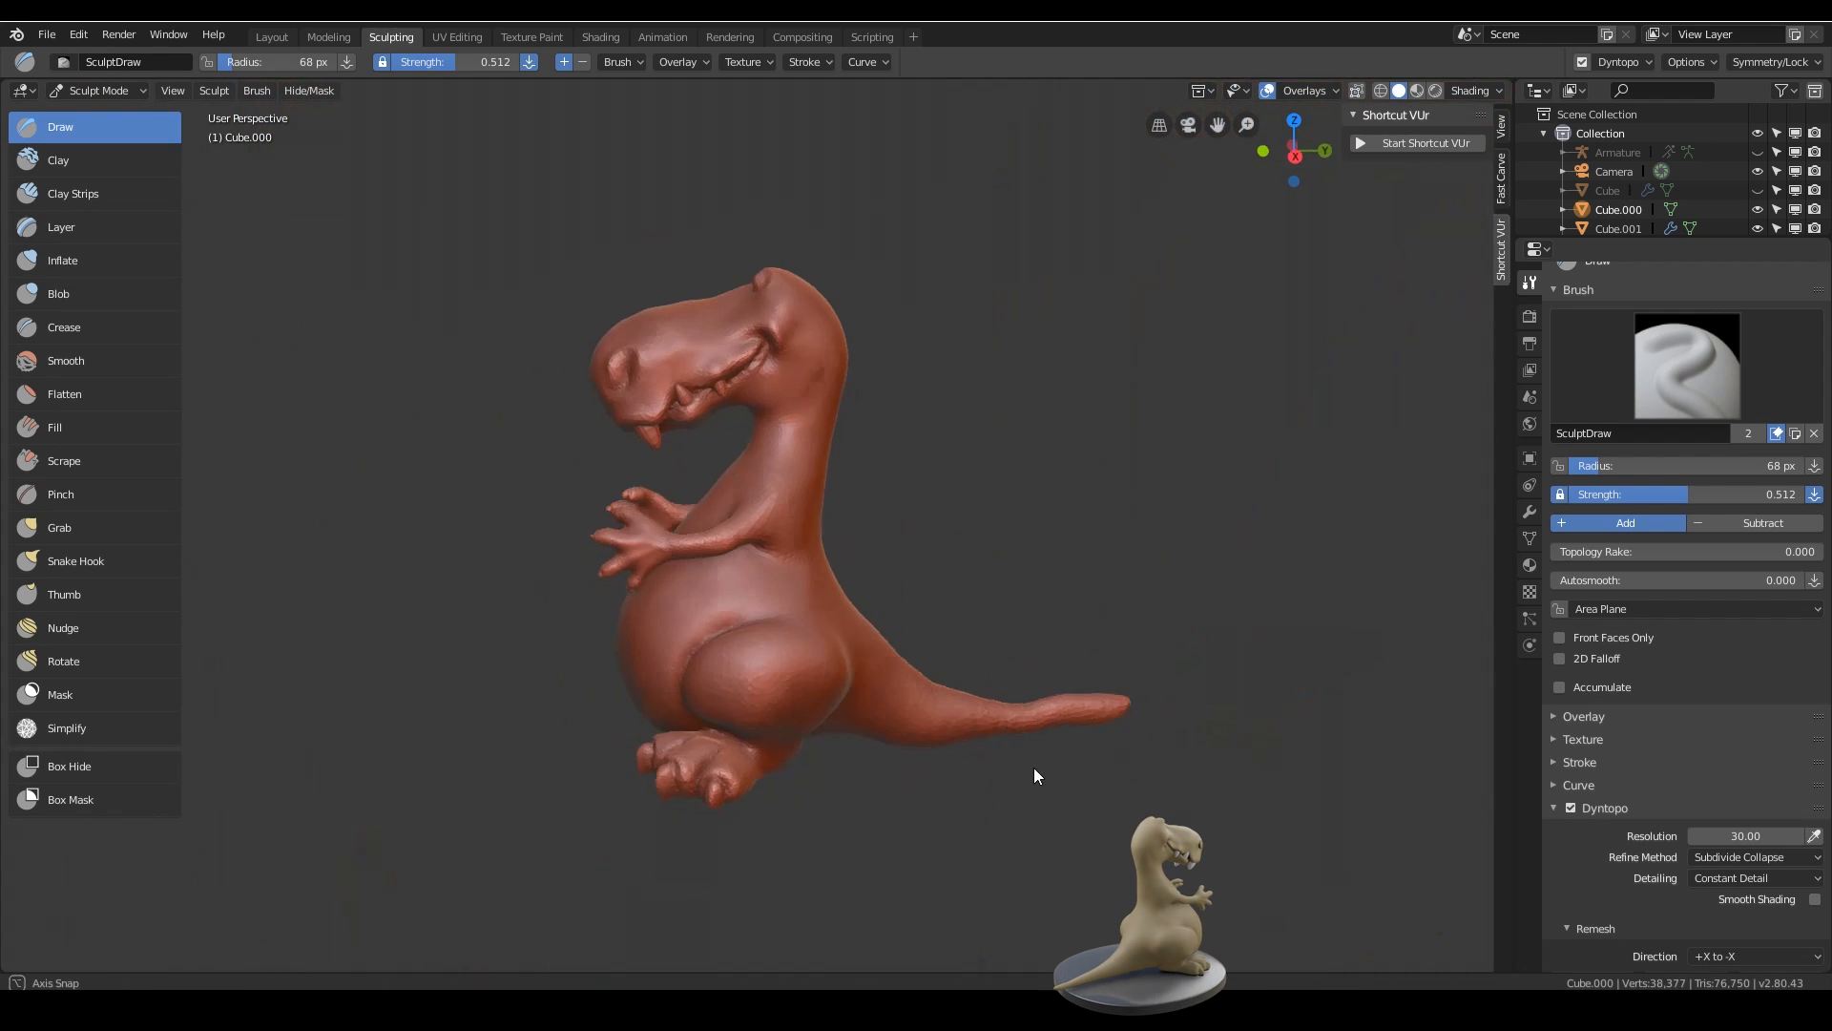
pyautogui.moveTo(1024, 683)
pyautogui.mouseDown(button='middle')
pyautogui.moveTo(1060, 757)
pyautogui.moveTo(1082, 735)
pyautogui.moveTo(1018, 723)
pyautogui.moveTo(1057, 746)
pyautogui.moveTo(1178, 749)
pyautogui.moveTo(1117, 743)
pyautogui.moveTo(1050, 580)
pyautogui.moveTo(1132, 605)
pyautogui.moveTo(1378, 569)
pyautogui.moveTo(904, 598)
pyautogui.moveTo(876, 575)
pyautogui.mouseUp(button='middle')
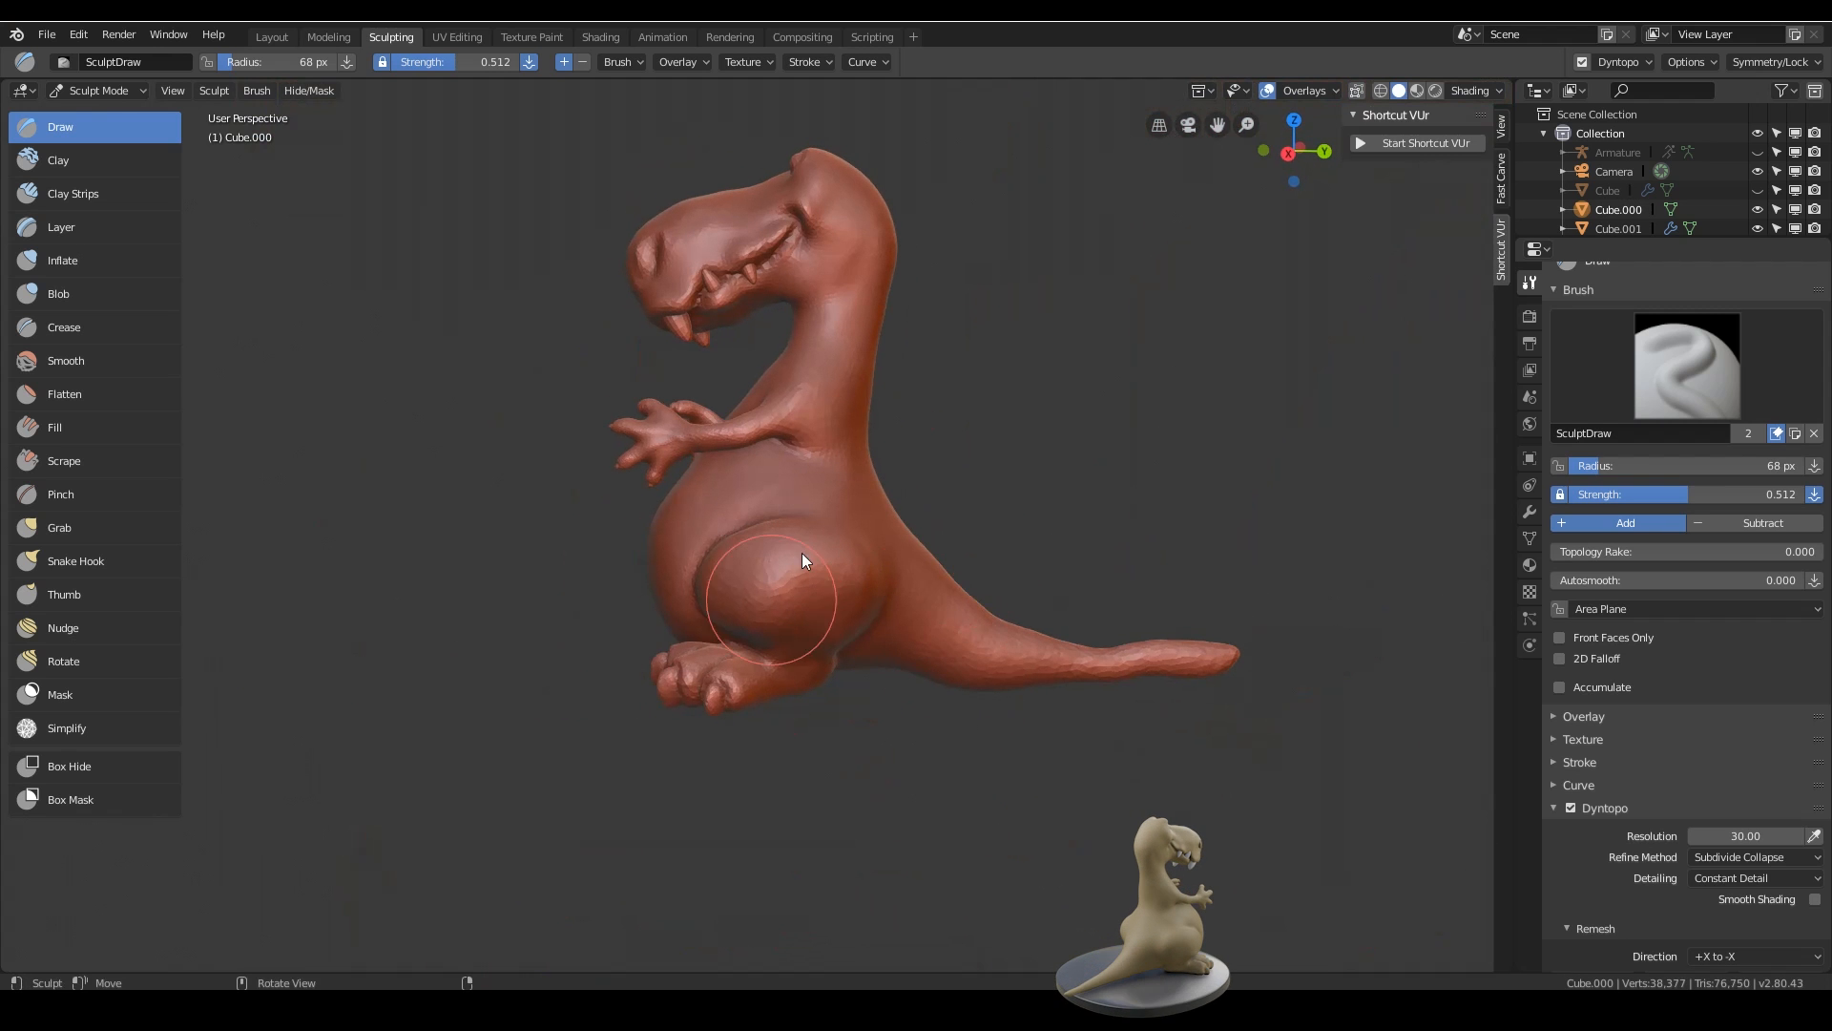
pyautogui.keyDown('shift'); pyautogui.moveTo(917, 494); pyautogui.dragTo(875, 554, button='middle'); pyautogui.keyUp('shift')
pyautogui.scroll(8, 874, 555)
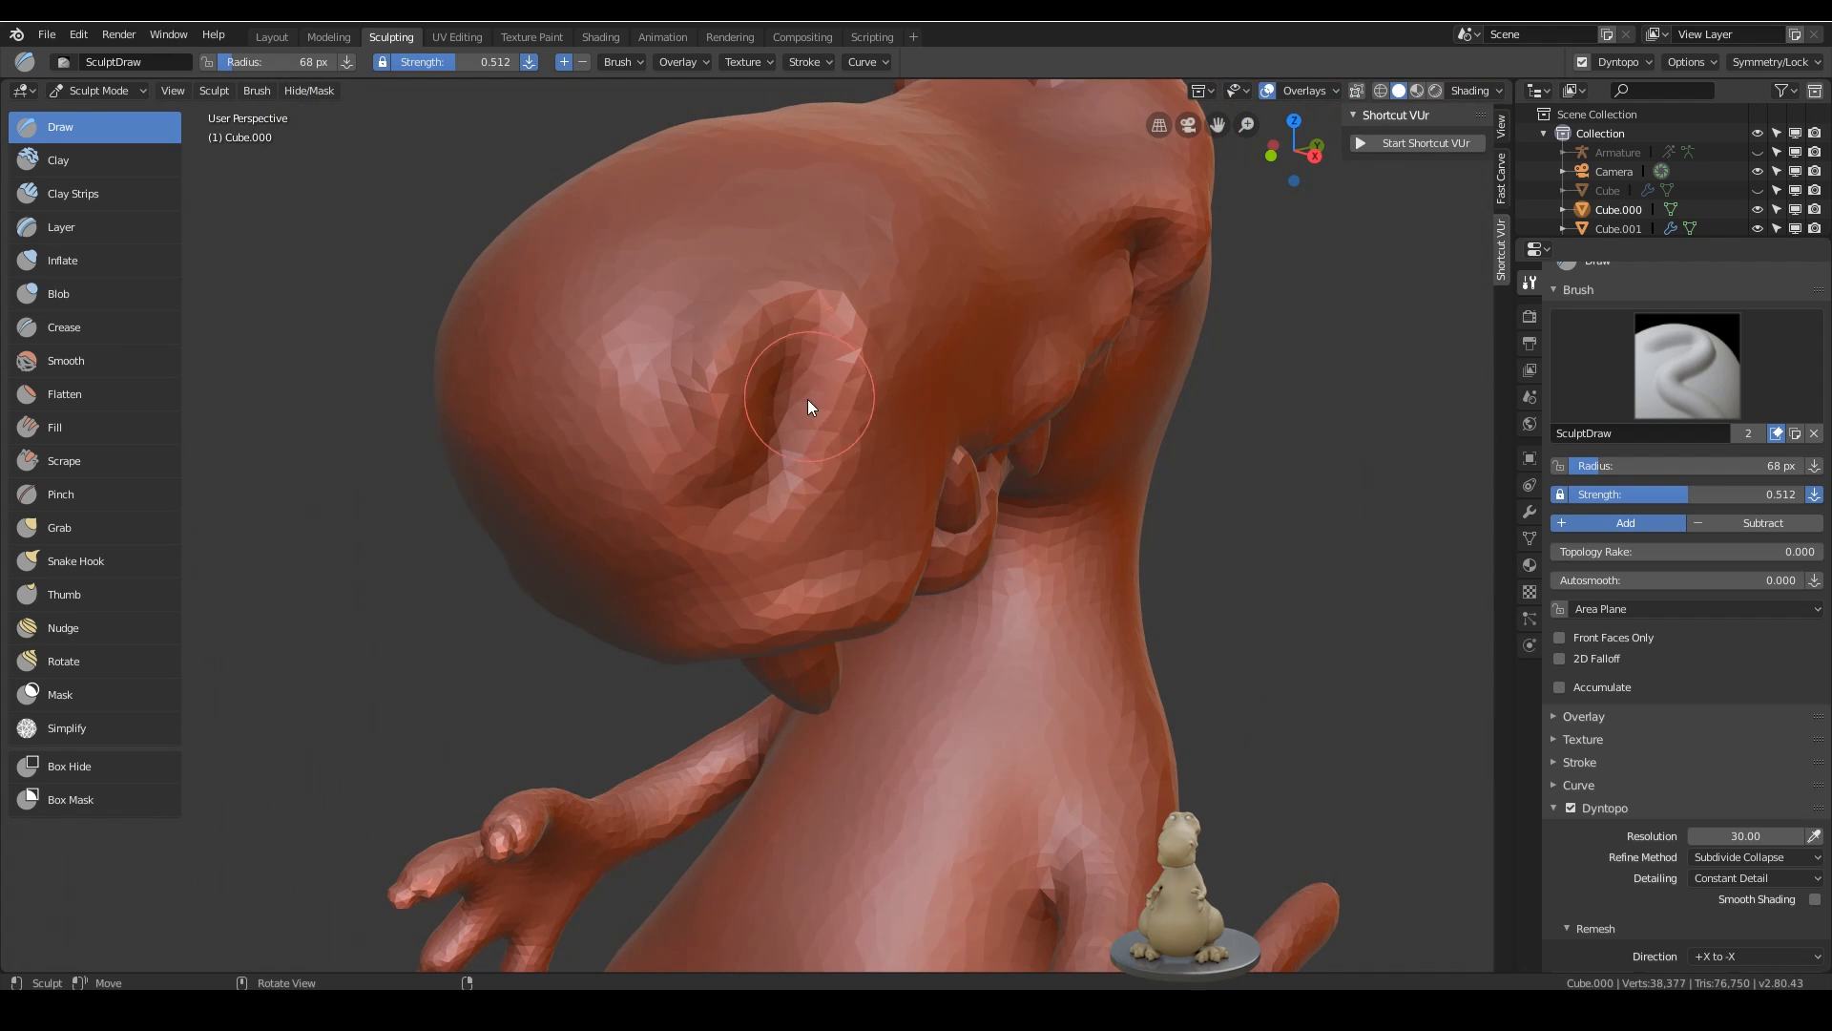
pyautogui.press('f')
pyautogui.click(771, 405)
pyautogui.moveTo(785, 370)
pyautogui.keyDown('ctrl'); pyautogui.mouseDown()
pyautogui.moveTo(798, 420)
pyautogui.moveTo(767, 465)
pyautogui.moveTo(803, 443)
pyautogui.moveTo(681, 545)
pyautogui.moveTo(683, 378)
pyautogui.mouseUp(); pyautogui.keyUp('ctrl')
# - Build up a raised rim around the nostril opening using the Draw brush at 38 px radius
pyautogui.press('f')
pyautogui.click(862, 447)
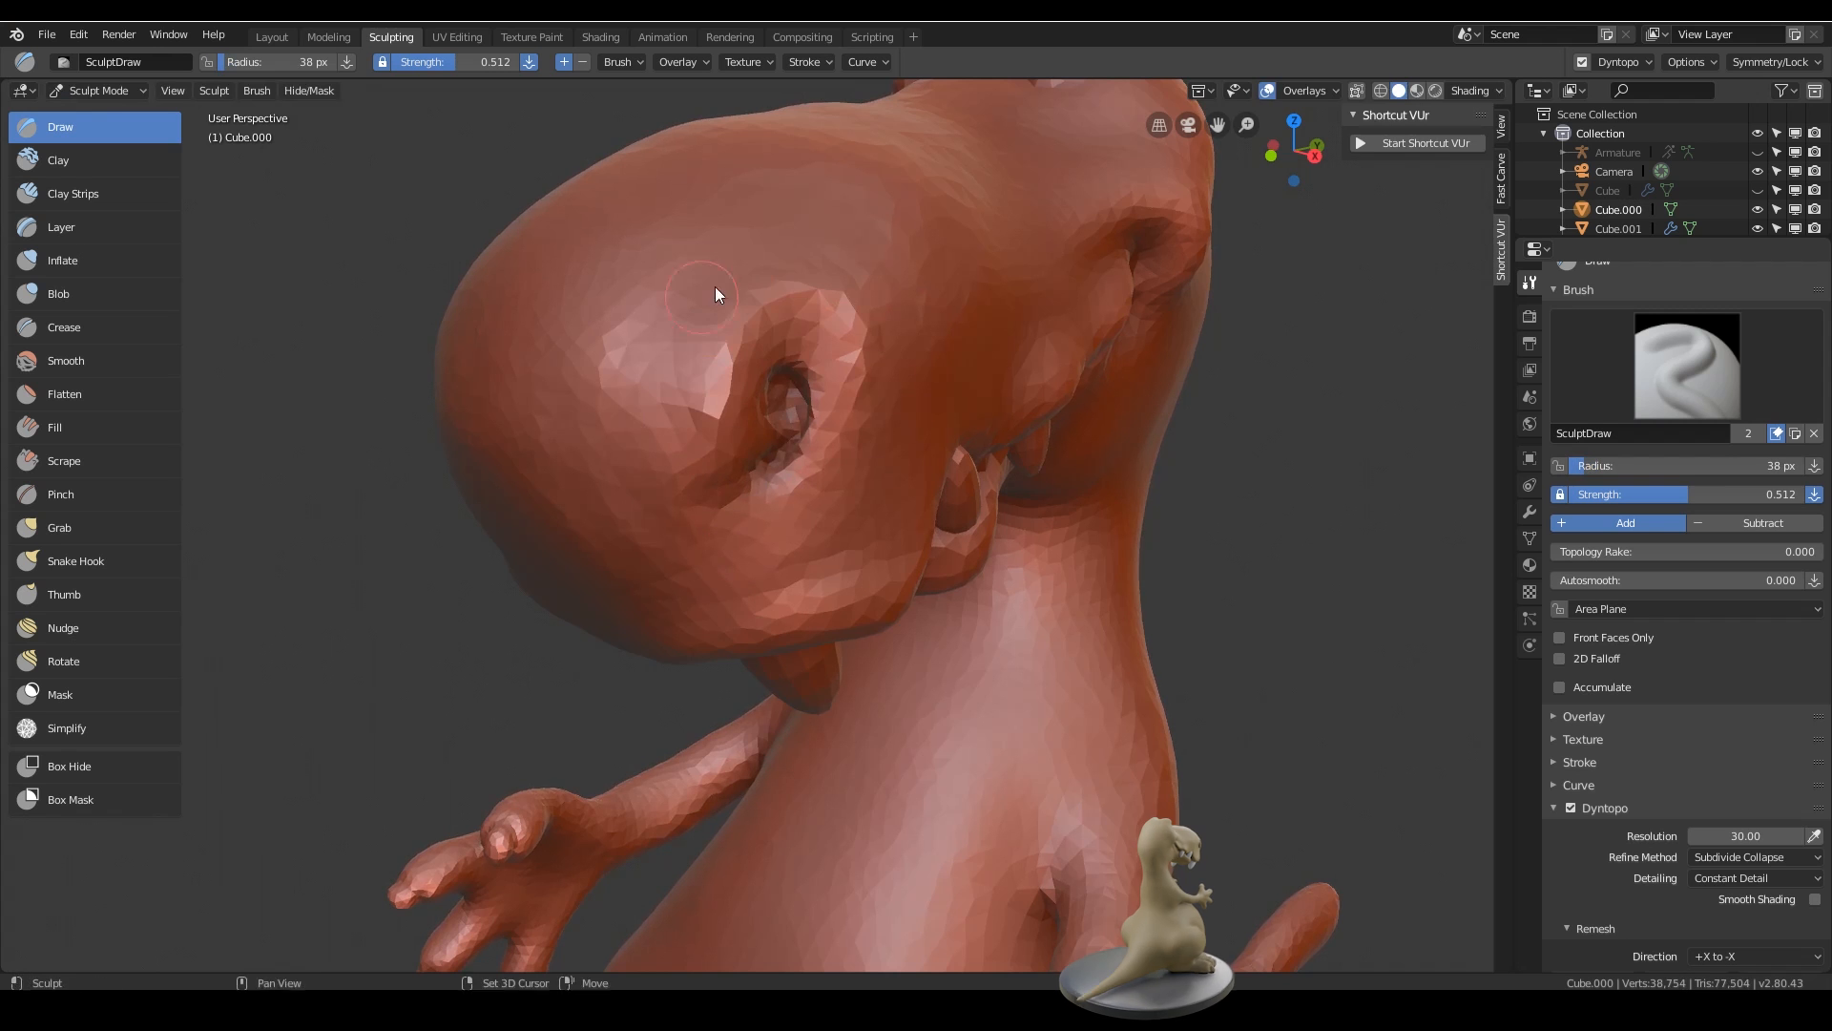
pyautogui.moveTo(819, 304)
pyautogui.mouseDown()
pyautogui.moveTo(746, 340)
pyautogui.moveTo(732, 389)
pyautogui.mouseUp()
pyautogui.moveTo(860, 357)
pyautogui.mouseDown(button='middle')
pyautogui.moveTo(902, 326)
pyautogui.moveTo(884, 339)
pyautogui.mouseUp(button='middle')
pyautogui.moveTo(883, 340)
pyautogui.keyDown('ctrl'); pyautogui.mouseDown(button='middle')
pyautogui.moveTo(854, 467)
pyautogui.moveTo(893, 320)
pyautogui.mouseUp(button='middle'); pyautogui.keyUp('ctrl')
pyautogui.keyDown('shift'); pyautogui.moveTo(893, 318); pyautogui.dragTo(877, 435, button='middle'); pyautogui.keyUp('shift')
pyautogui.moveTo(875, 384)
pyautogui.mouseDown()
pyautogui.moveTo(809, 301)
pyautogui.moveTo(613, 388)
pyautogui.mouseUp()
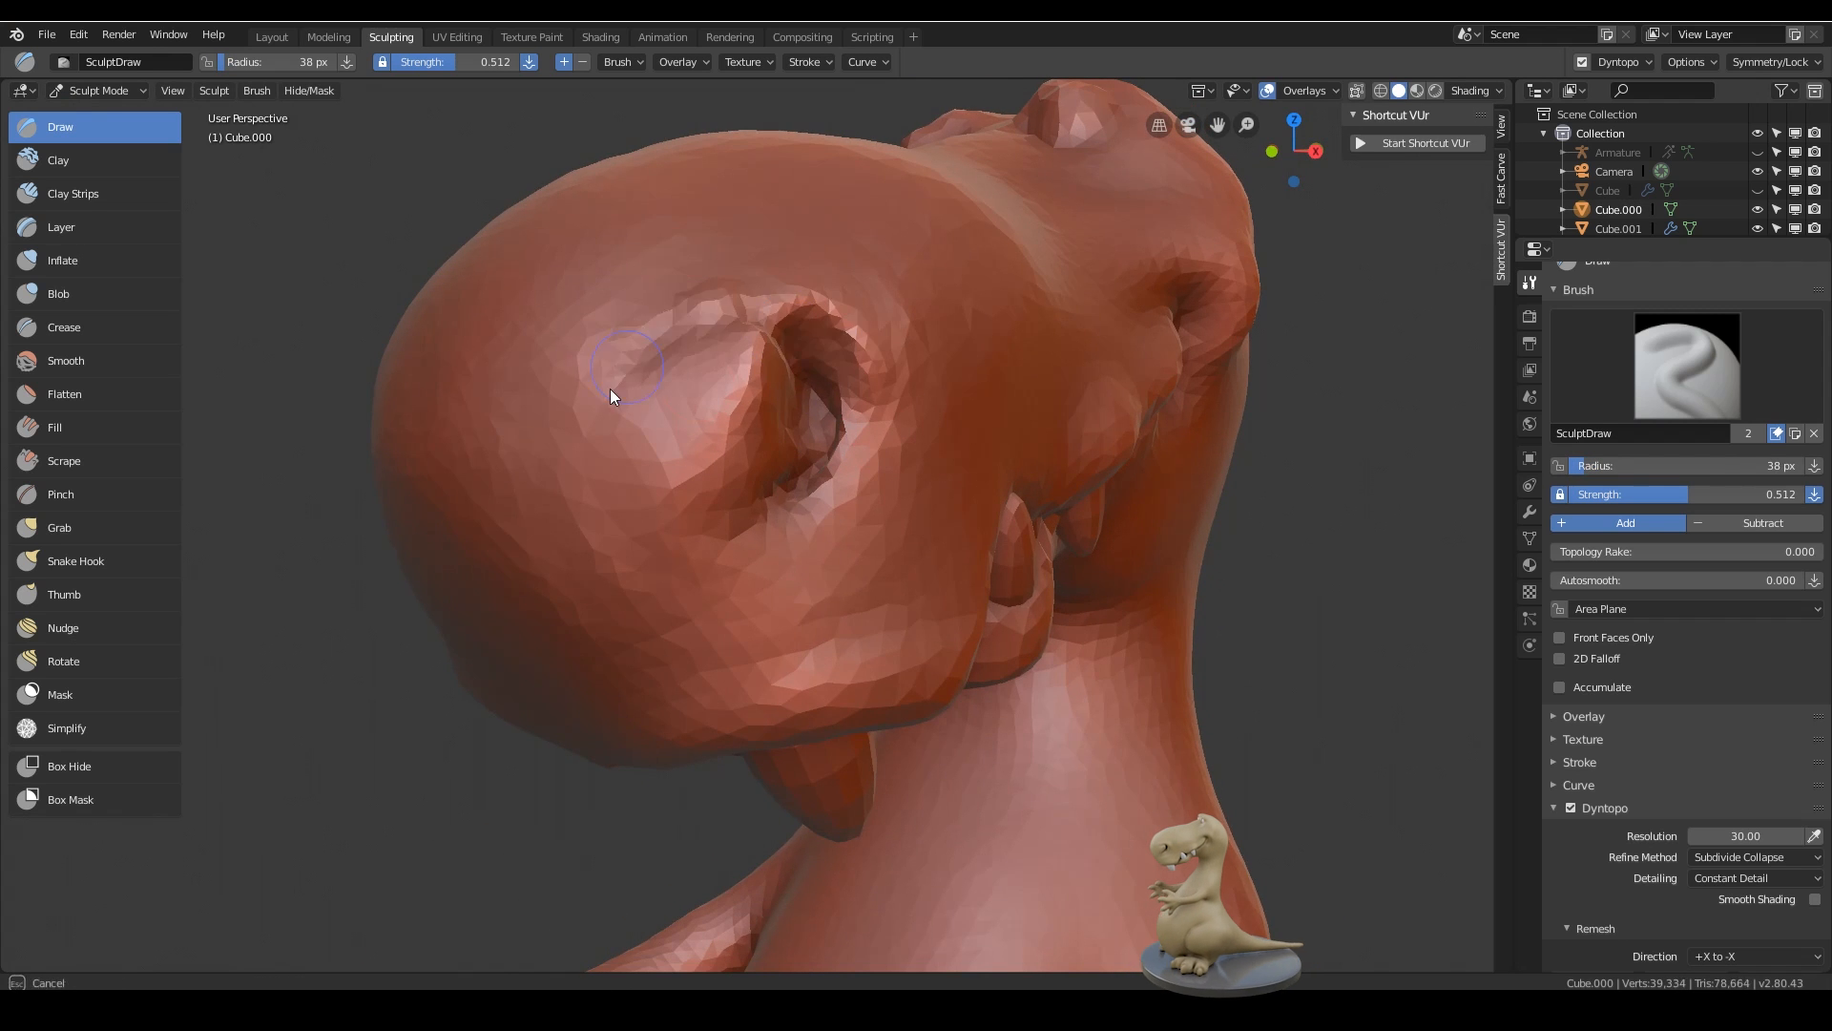
# - Smooth the front of the nostril and add a curved fold from its upper edge down around its wing
pyautogui.moveTo(818, 334); pyautogui.dragTo(858, 380, button='middle')
pyautogui.moveTo(769, 366)
pyautogui.keyDown('shift'); pyautogui.mouseDown()
pyautogui.moveTo(717, 417)
pyautogui.moveTo(837, 345)
pyautogui.moveTo(683, 448)
pyautogui.mouseUp(); pyautogui.keyUp('shift')
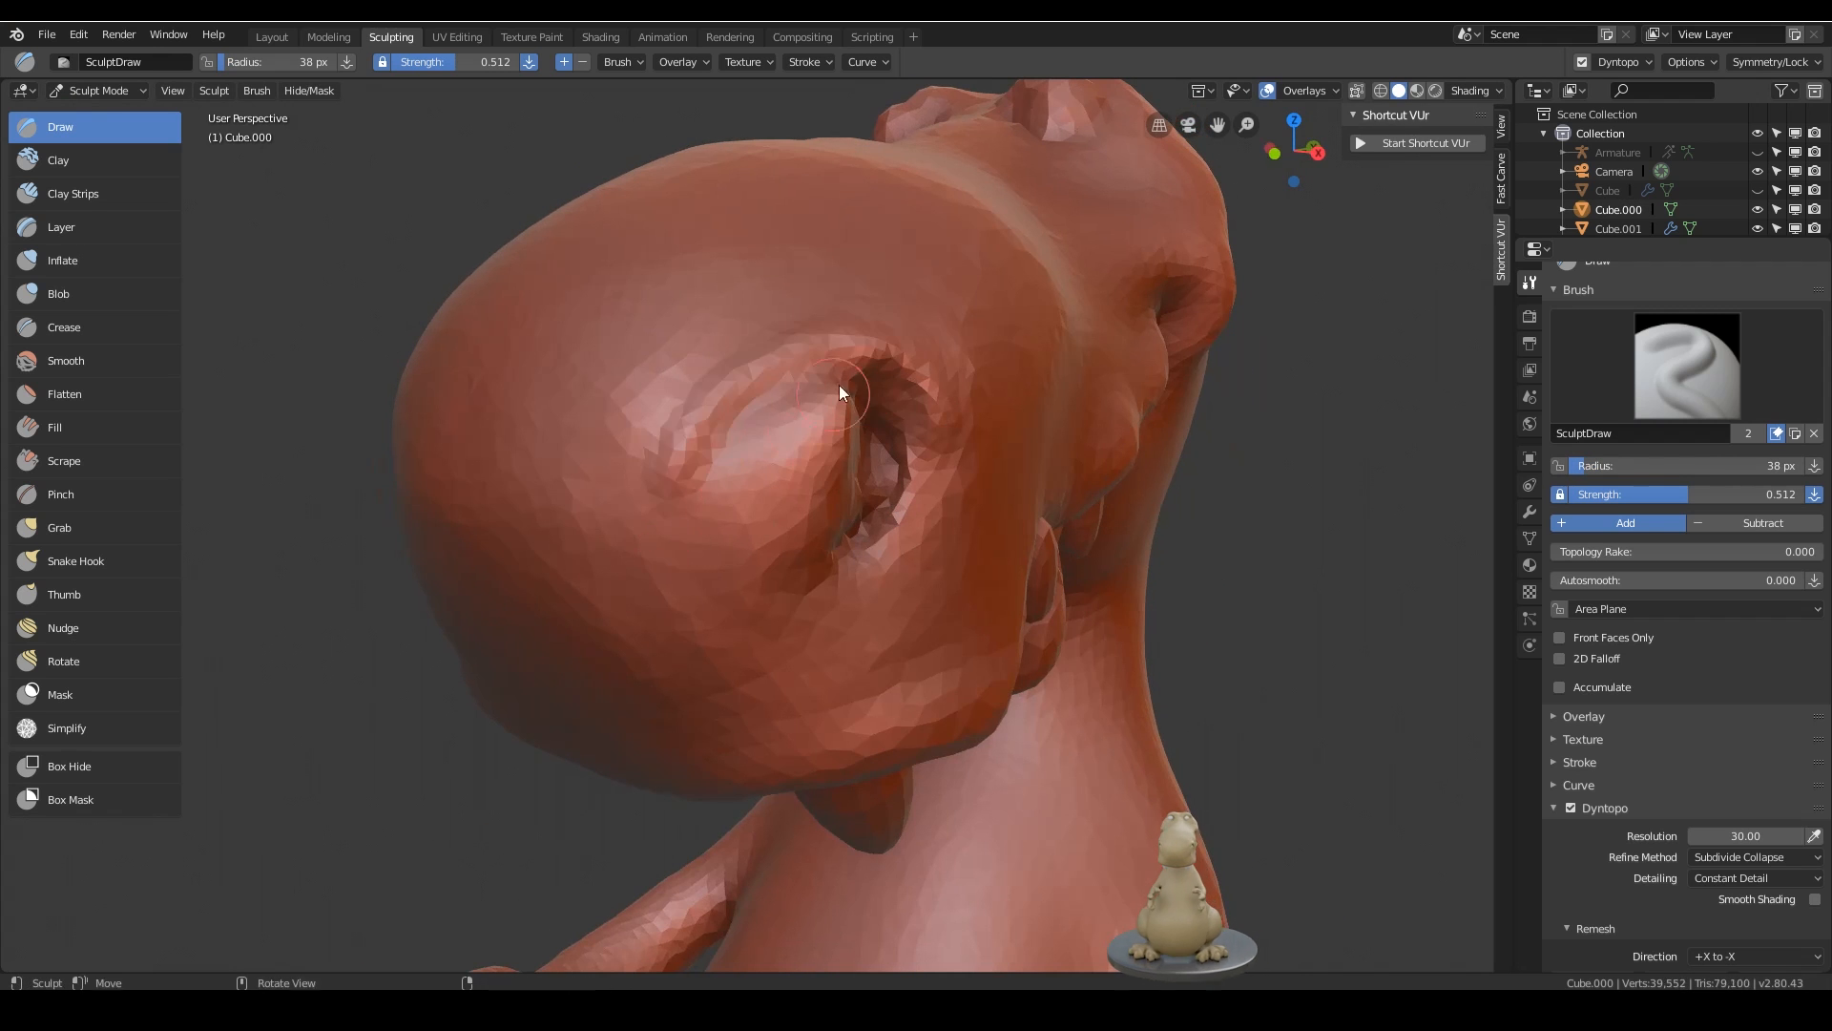
pyautogui.moveTo(860, 360); pyautogui.dragTo(721, 504)
pyautogui.moveTo(818, 563); pyautogui.dragTo(786, 616)
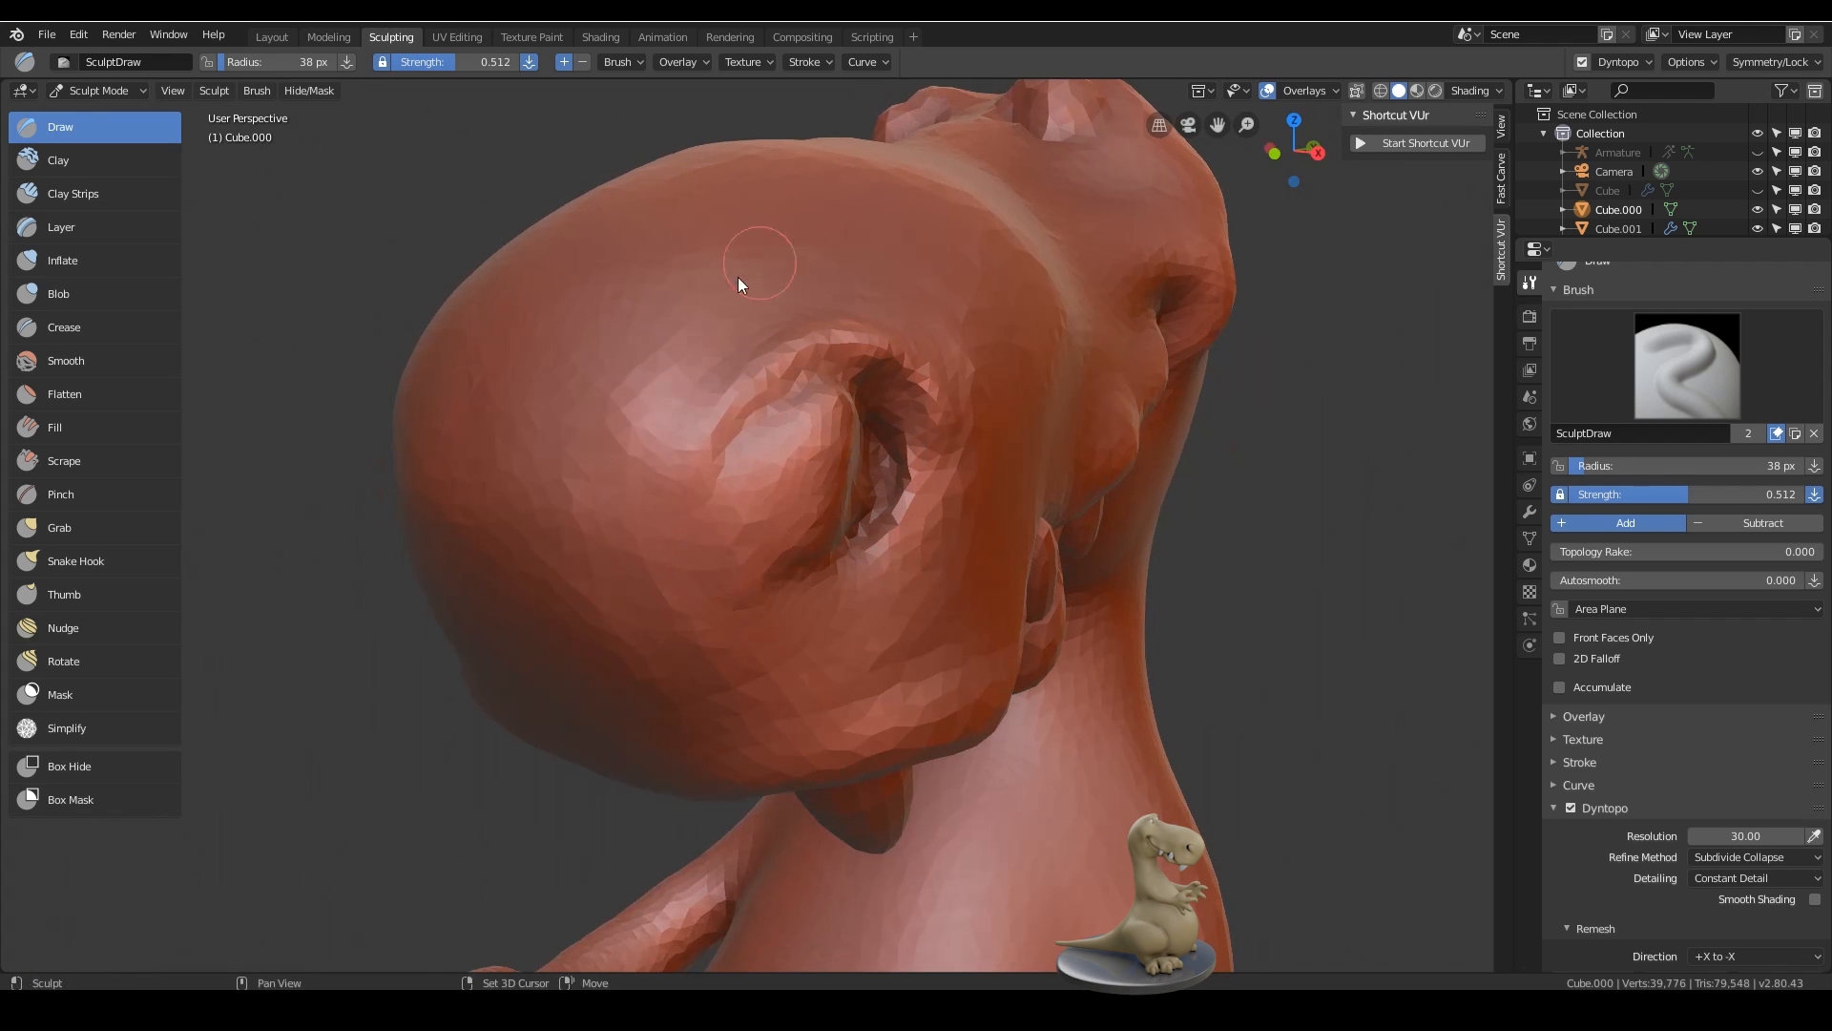
# - Add volume to the nostril's wing with the 38 px Draw brush and smooth the nostril's surroundings
pyautogui.moveTo(958, 464); pyautogui.dragTo(914, 493, button='middle')
pyautogui.moveTo(798, 412); pyautogui.dragTo(778, 668)
pyautogui.moveTo(801, 477)
pyautogui.keyDown('shift'); pyautogui.mouseDown()
pyautogui.moveTo(808, 612)
pyautogui.moveTo(843, 574)
pyautogui.mouseUp(); pyautogui.keyUp('shift')
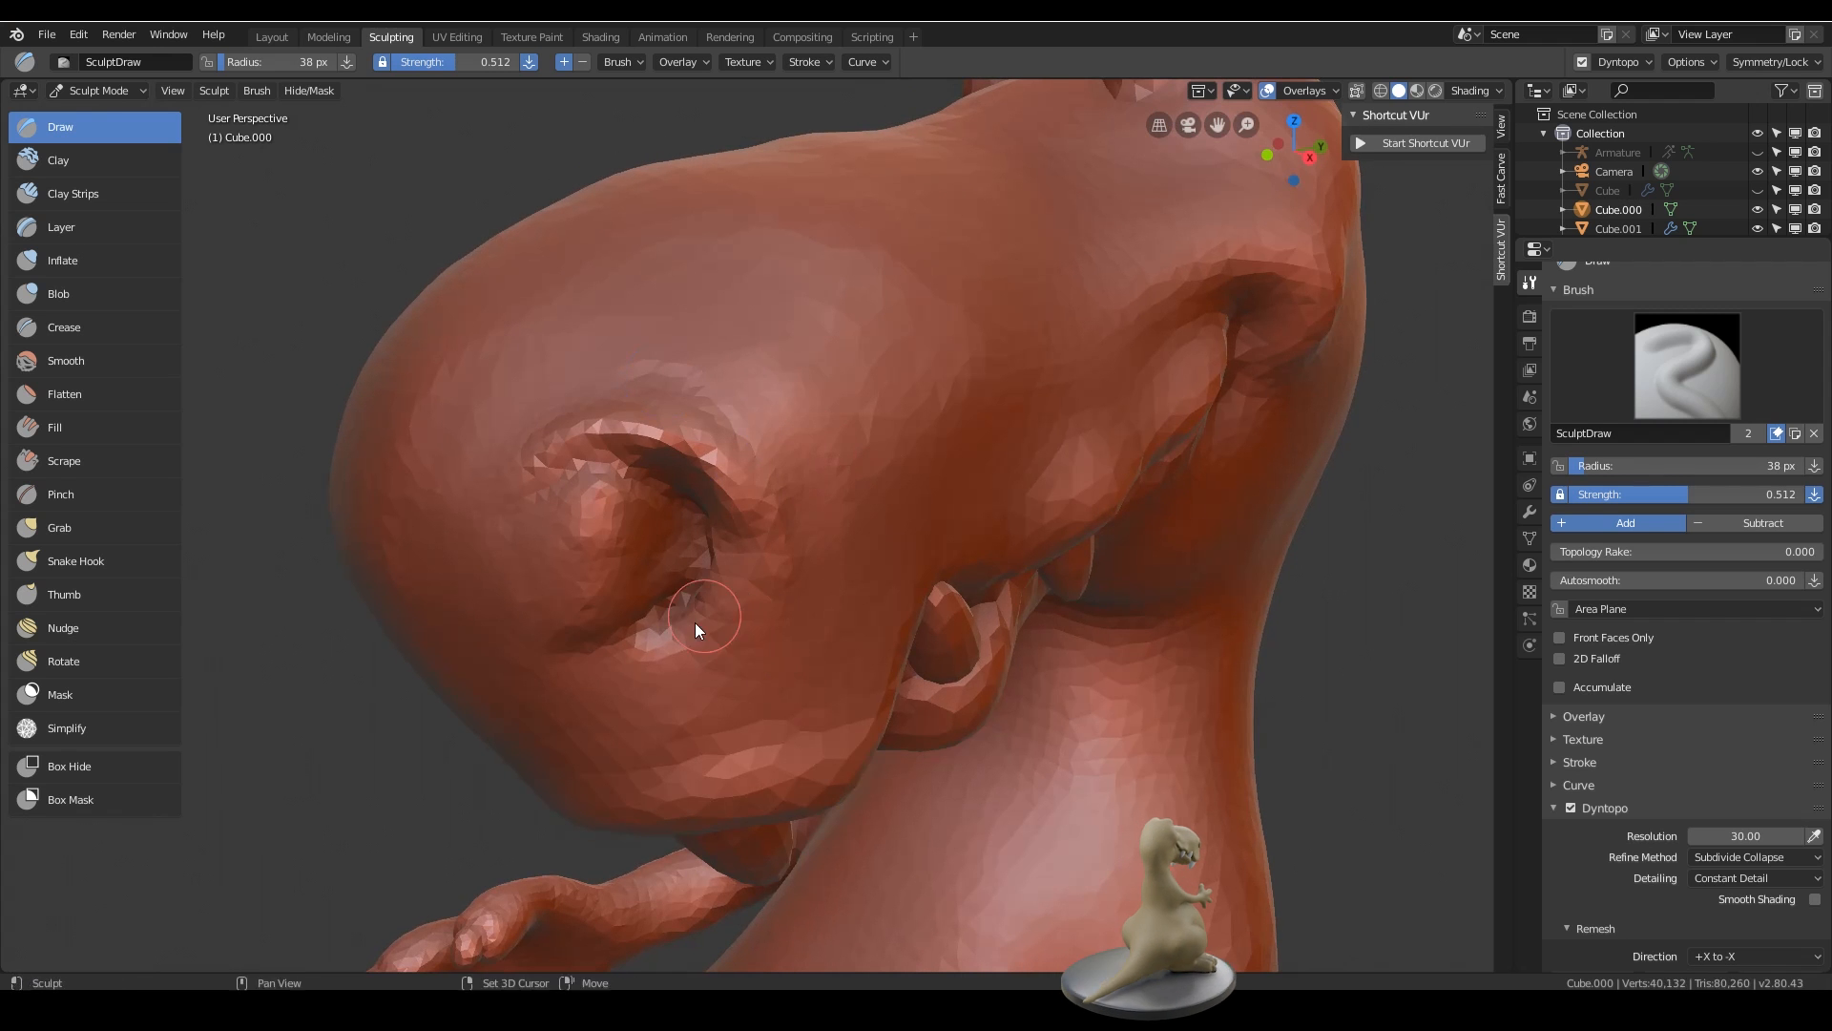
pyautogui.moveTo(694, 623)
pyautogui.keyDown('shift'); pyautogui.mouseDown()
pyautogui.moveTo(646, 462)
pyautogui.moveTo(549, 595)
pyautogui.moveTo(487, 488)
pyautogui.mouseUp(); pyautogui.keyUp('shift')
# - Pull the side of the snout beneath the nostril backward using the Snake Hook brush at 372 px radius
pyautogui.press('f')
pyautogui.click(661, 531)
pyautogui.scroll(-4, 726, 544)
pyautogui.moveTo(873, 601)
pyautogui.mouseDown(button='middle')
pyautogui.moveTo(919, 580)
pyautogui.moveTo(855, 638)
pyautogui.moveTo(944, 629)
pyautogui.mouseUp(button='middle')
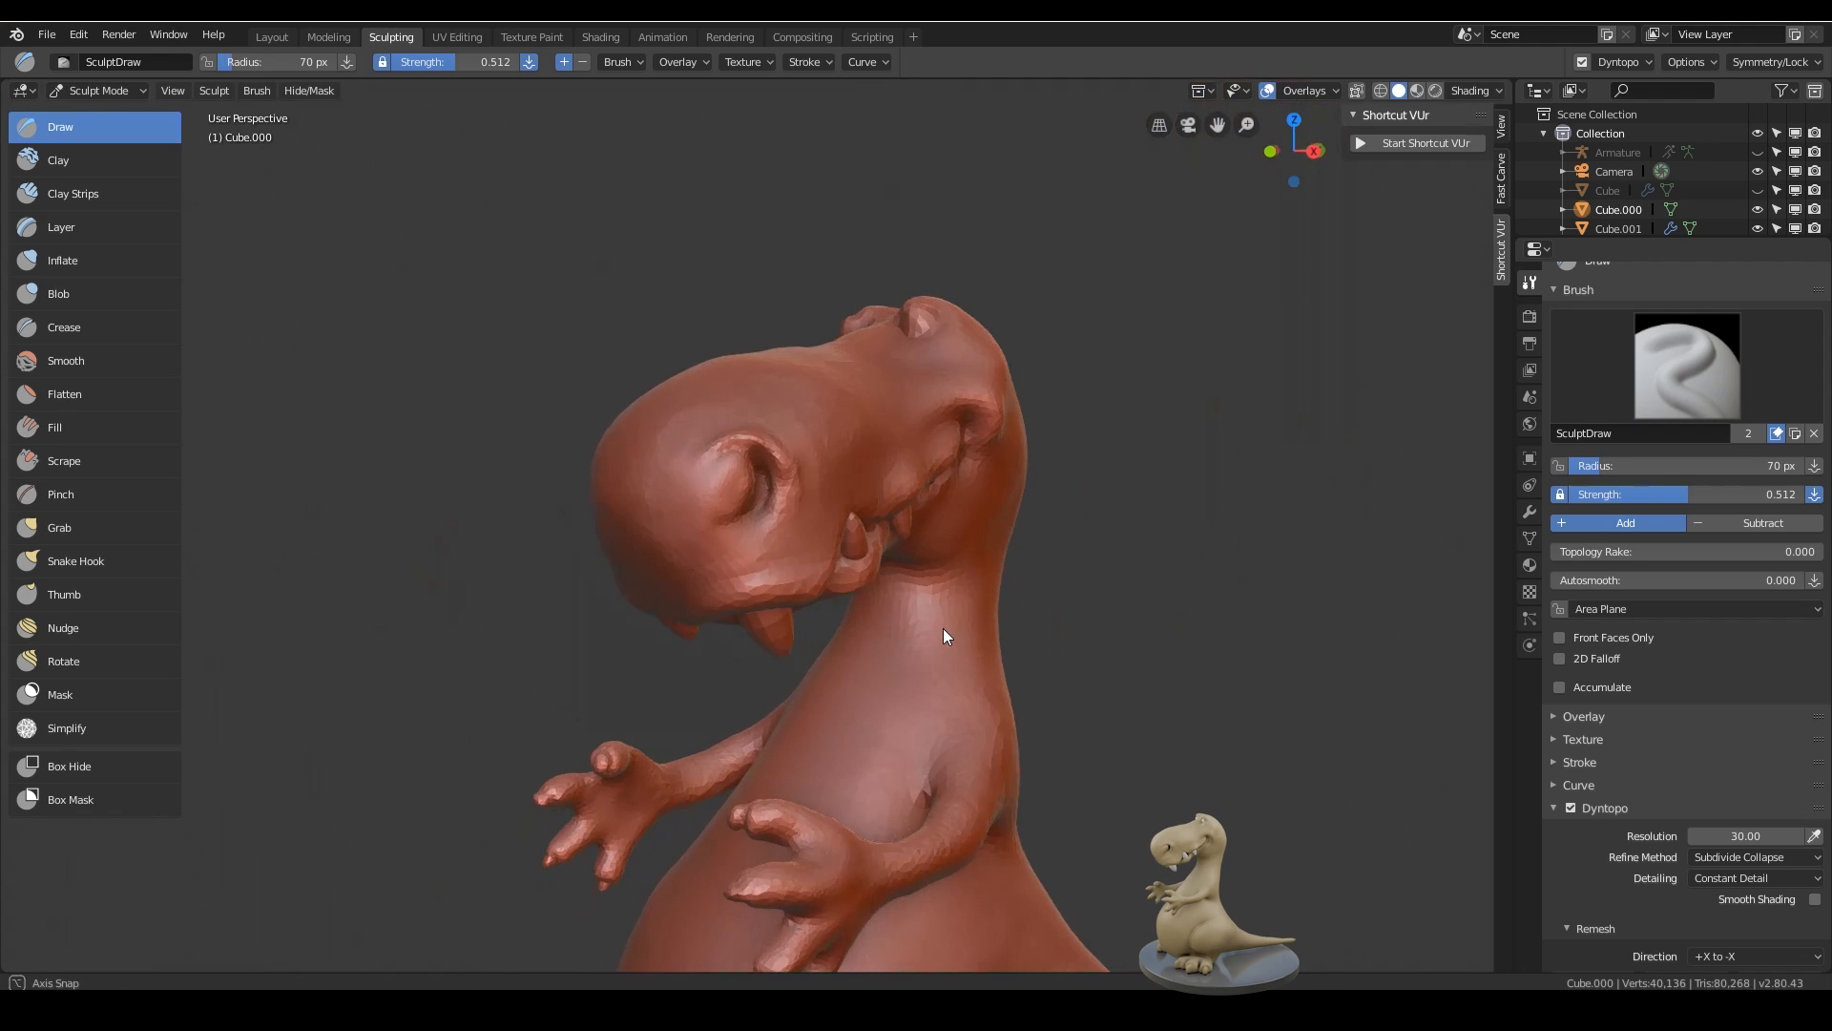
pyautogui.scroll(5, 918, 573)
pyautogui.press('k')
pyautogui.press('f')
pyautogui.click(936, 540)
pyautogui.moveTo(748, 548)
pyautogui.mouseDown()
pyautogui.moveTo(722, 544)
pyautogui.moveTo(869, 493)
pyautogui.mouseUp()
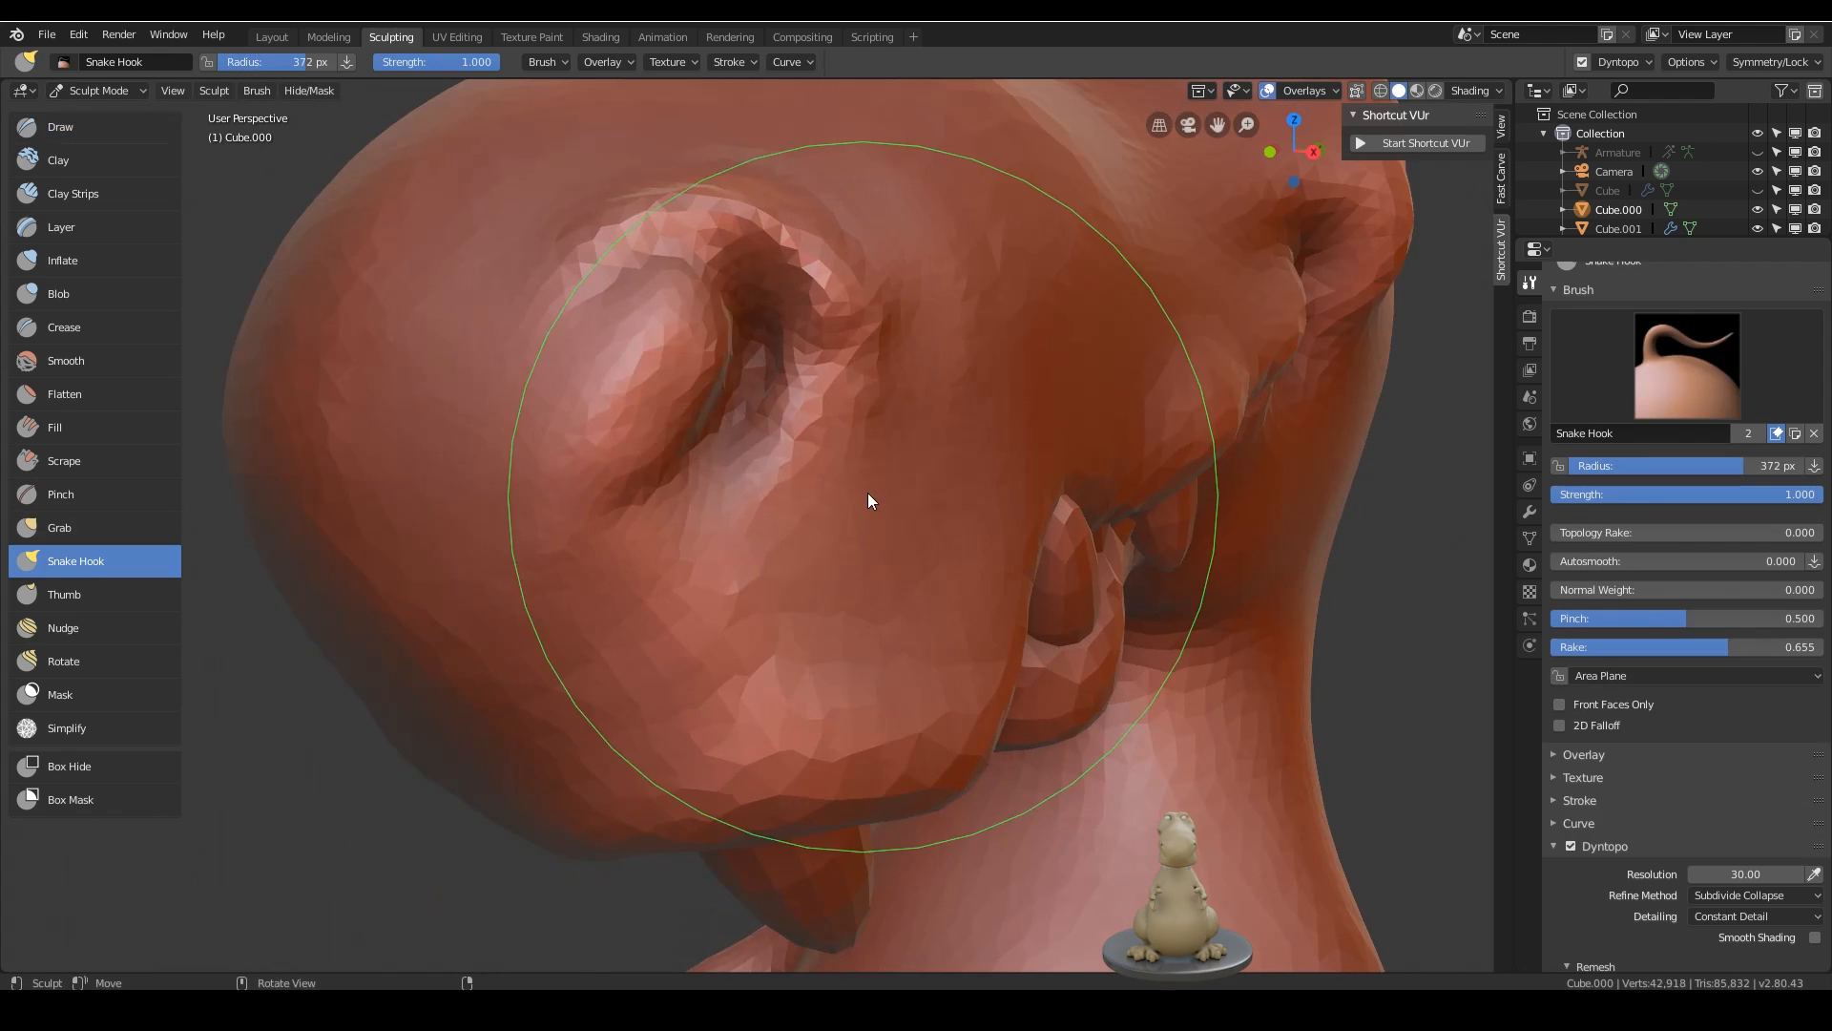
# - Build up the snout above the nostril using the Draw brush at 136 px radius
pyautogui.moveTo(870, 501); pyautogui.dragTo(974, 619, button='middle')
pyautogui.scroll(-5, 975, 629)
pyautogui.scroll(7, 940, 582)
pyautogui.moveTo(924, 558)
pyautogui.mouseDown(button='middle')
pyautogui.moveTo(880, 457)
pyautogui.moveTo(903, 469)
pyautogui.mouseUp(button='middle')
pyautogui.scroll(-5, 907, 470)
pyautogui.moveTo(916, 473)
pyautogui.mouseDown(button='middle')
pyautogui.moveTo(1051, 497)
pyautogui.moveTo(977, 550)
pyautogui.moveTo(973, 511)
pyautogui.mouseUp(button='middle')
pyautogui.press('f')
pyautogui.click(749, 499)
pyautogui.press('x')
pyautogui.scroll(3, 706, 449)
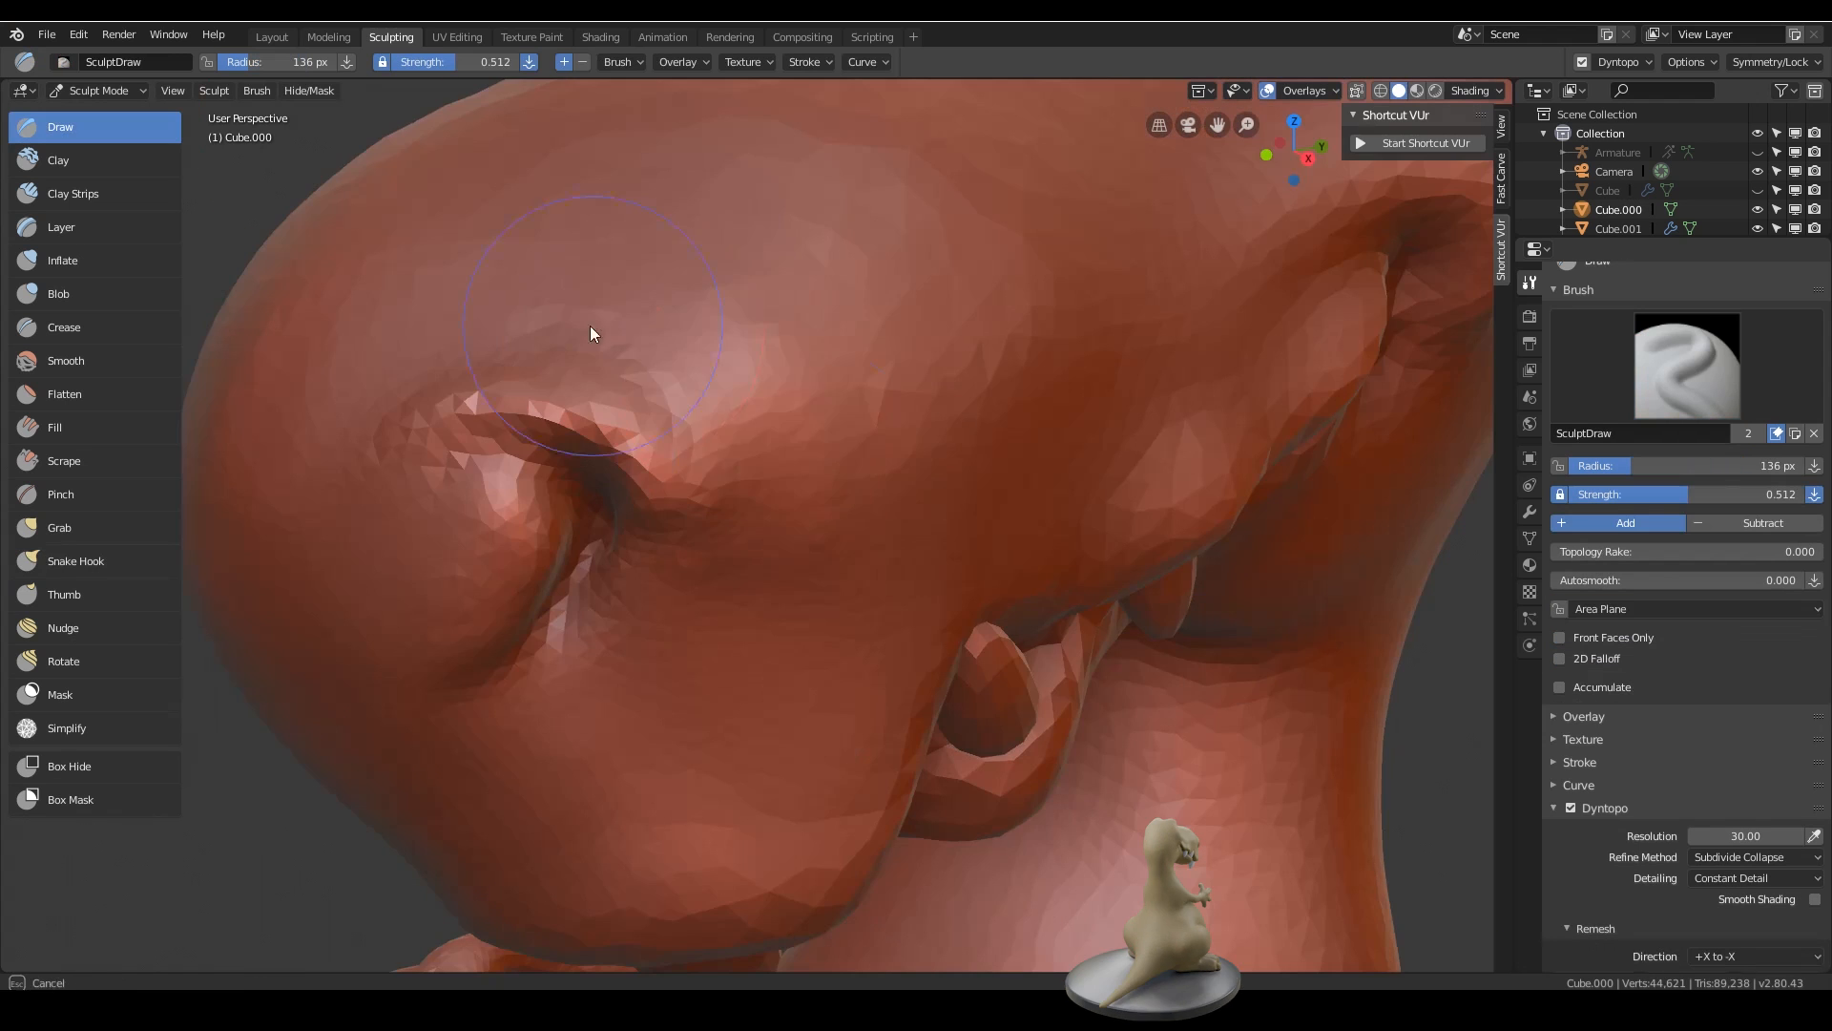
pyautogui.moveTo(726, 454); pyautogui.dragTo(520, 353)
# - Smooth the nostril's upper ridge and inner edge, reducing the brush radius to 73 px for the opening
pyautogui.keyDown('shift'); pyautogui.moveTo(612, 372); pyautogui.dragTo(847, 522, button='middle'); pyautogui.keyUp('shift')
pyautogui.scroll(2, 845, 523)
pyautogui.keyDown('shift'); pyautogui.moveTo(847, 523); pyautogui.dragTo(733, 485); pyautogui.keyUp('shift')
pyautogui.press('f')
pyautogui.click(781, 689)
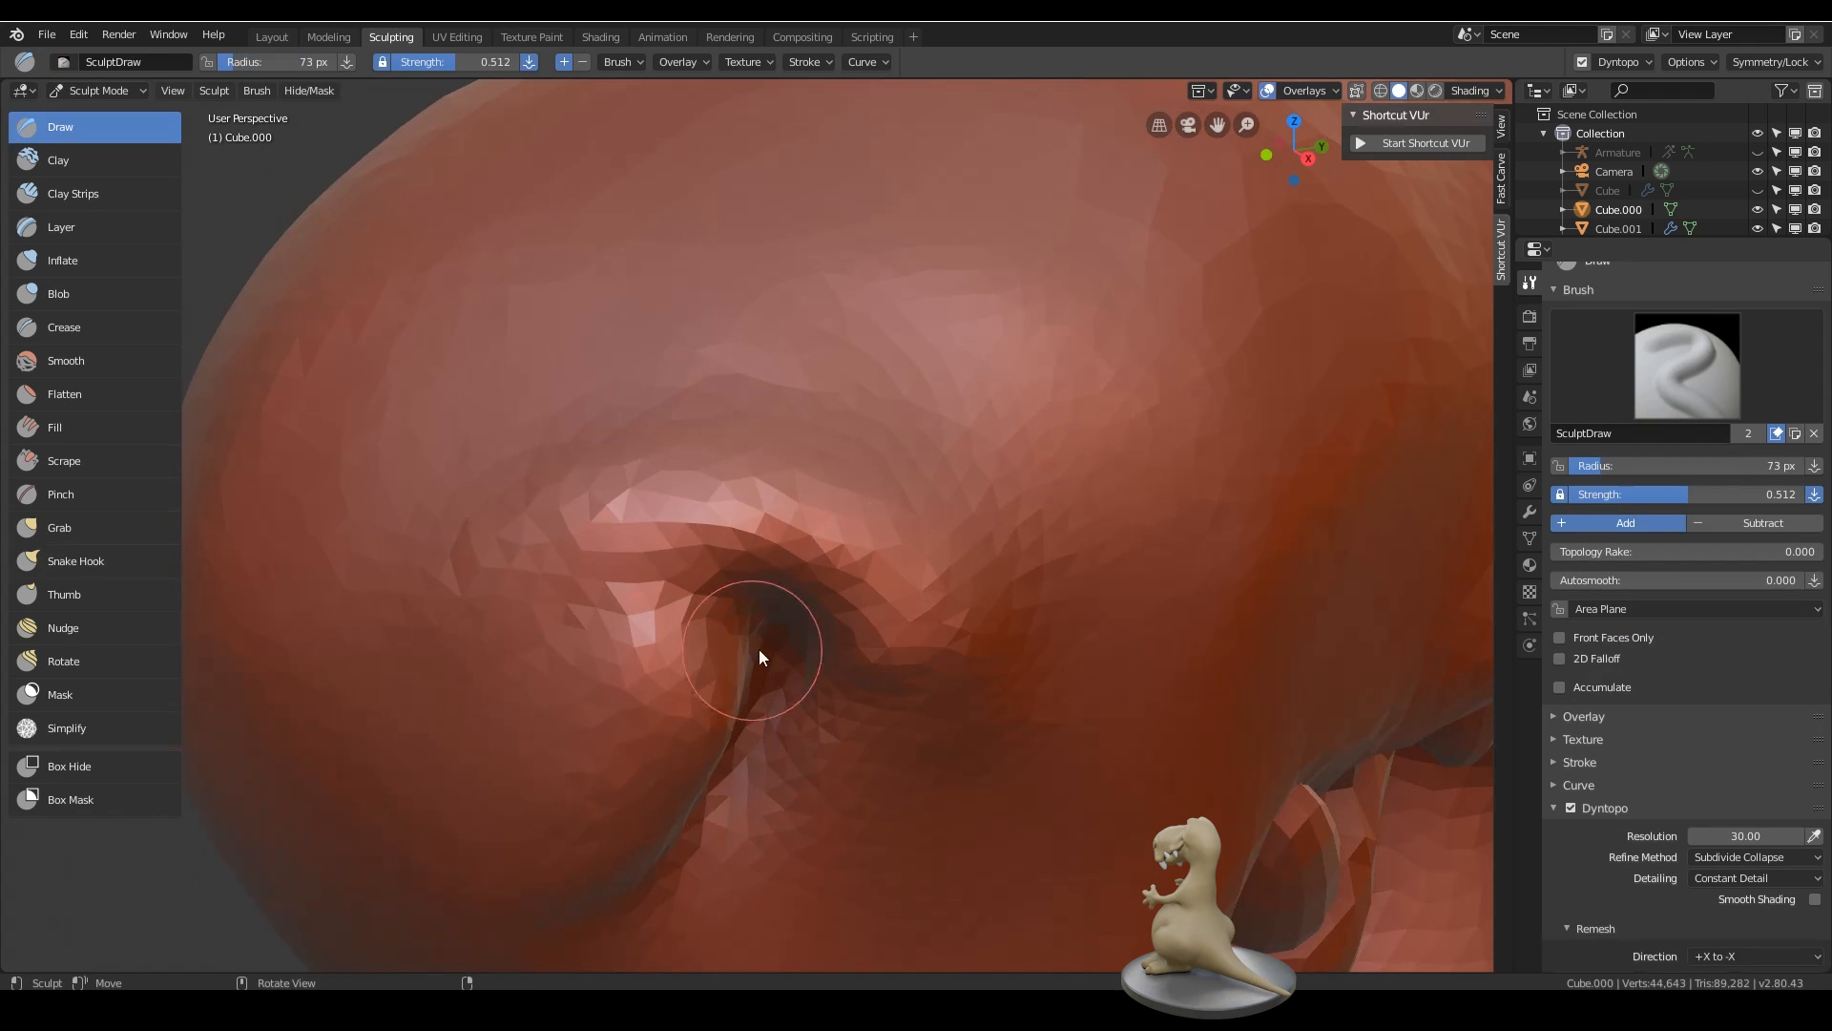
pyautogui.moveTo(759, 648)
pyautogui.keyDown('shift'); pyautogui.mouseDown()
pyautogui.moveTo(520, 669)
pyautogui.moveTo(819, 411)
pyautogui.moveTo(878, 778)
pyautogui.moveTo(873, 615)
pyautogui.moveTo(830, 749)
pyautogui.mouseUp(); pyautogui.keyUp('shift')
pyautogui.scroll(-6, 999, 655)
pyautogui.moveTo(998, 654)
pyautogui.mouseDown(button='middle')
pyautogui.moveTo(945, 695)
pyautogui.moveTo(933, 680)
pyautogui.mouseUp(button='middle')
pyautogui.scroll(4, 872, 521)
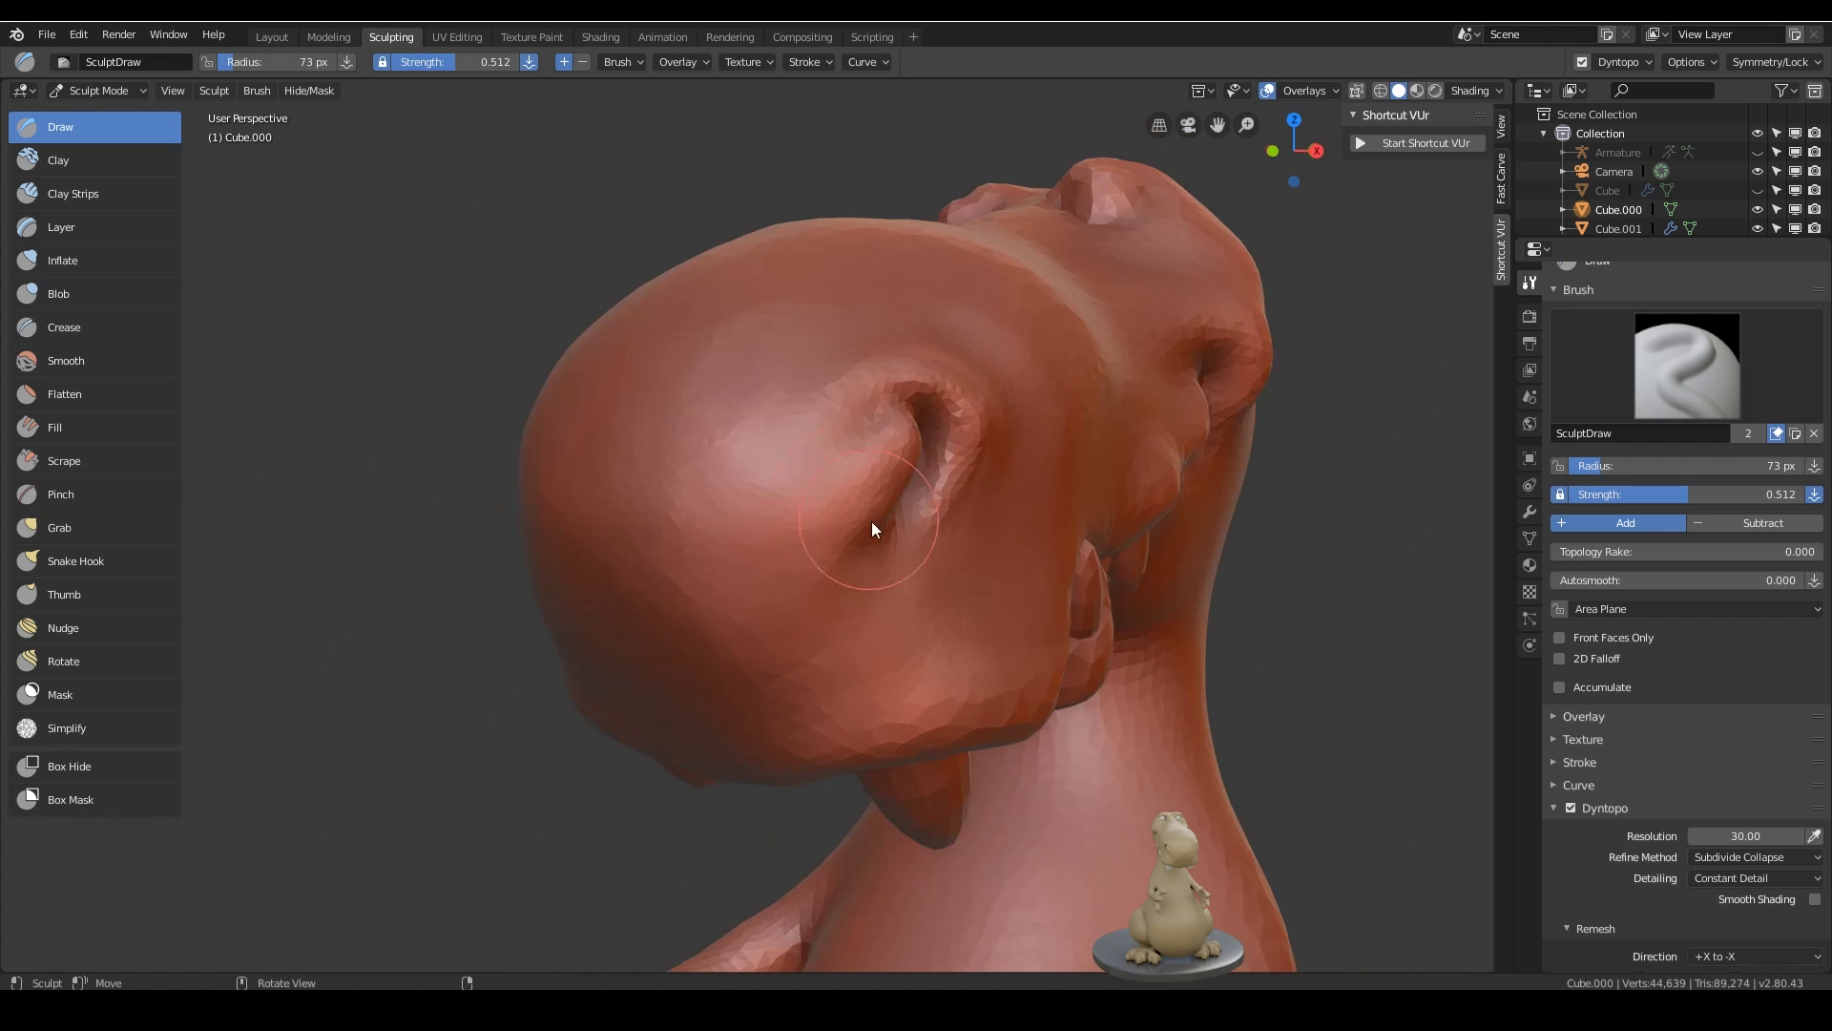
# - Sharpen the nostril's fold with the Crease brush and smooth the result at 71 px radius
pyautogui.click(107, 325)
pyautogui.moveTo(830, 469); pyautogui.dragTo(779, 433, button='middle')
pyautogui.moveTo(779, 434)
pyautogui.mouseDown()
pyautogui.moveTo(686, 540)
pyautogui.moveTo(814, 589)
pyautogui.mouseUp()
pyautogui.scroll(-3, 888, 612)
pyautogui.moveTo(902, 611)
pyautogui.mouseDown(button='middle')
pyautogui.moveTo(965, 524)
pyautogui.moveTo(1135, 557)
pyautogui.mouseUp(button='middle')
pyautogui.press('f')
pyautogui.click(848, 494)
pyautogui.moveTo(785, 518)
pyautogui.keyDown('shift'); pyautogui.mouseDown()
pyautogui.moveTo(809, 397)
pyautogui.moveTo(825, 477)
pyautogui.mouseUp(); pyautogui.keyUp('shift')
# - Carve a deep round eye socket under the brow using inverted Crease strokes at 71 px radius
pyautogui.moveTo(827, 487)
pyautogui.mouseDown(button='middle')
pyautogui.moveTo(748, 541)
pyautogui.moveTo(869, 493)
pyautogui.moveTo(1047, 496)
pyautogui.moveTo(977, 534)
pyautogui.mouseUp(button='middle')
pyautogui.scroll(5, 977, 533)
pyautogui.moveTo(931, 716); pyautogui.dragTo(1097, 574, button='middle')
pyautogui.keyDown('ctrl'); pyautogui.moveTo(973, 531); pyautogui.dragTo(993, 458); pyautogui.keyUp('ctrl')
pyautogui.moveTo(1012, 434); pyautogui.dragTo(1013, 543, button='middle')
pyautogui.moveTo(1003, 537)
pyautogui.keyDown('ctrl'); pyautogui.mouseDown()
pyautogui.moveTo(981, 505)
pyautogui.moveTo(973, 554)
pyautogui.moveTo(953, 498)
pyautogui.moveTo(983, 504)
pyautogui.mouseUp(); pyautogui.keyUp('ctrl')
pyautogui.moveTo(1049, 490); pyautogui.dragTo(1044, 492, button='middle')
pyautogui.moveTo(1007, 558)
pyautogui.keyDown('ctrl'); pyautogui.mouseDown()
pyautogui.moveTo(943, 520)
pyautogui.moveTo(954, 560)
pyautogui.moveTo(943, 489)
pyautogui.moveTo(1014, 519)
pyautogui.moveTo(964, 561)
pyautogui.mouseUp(); pyautogui.keyUp('ctrl')
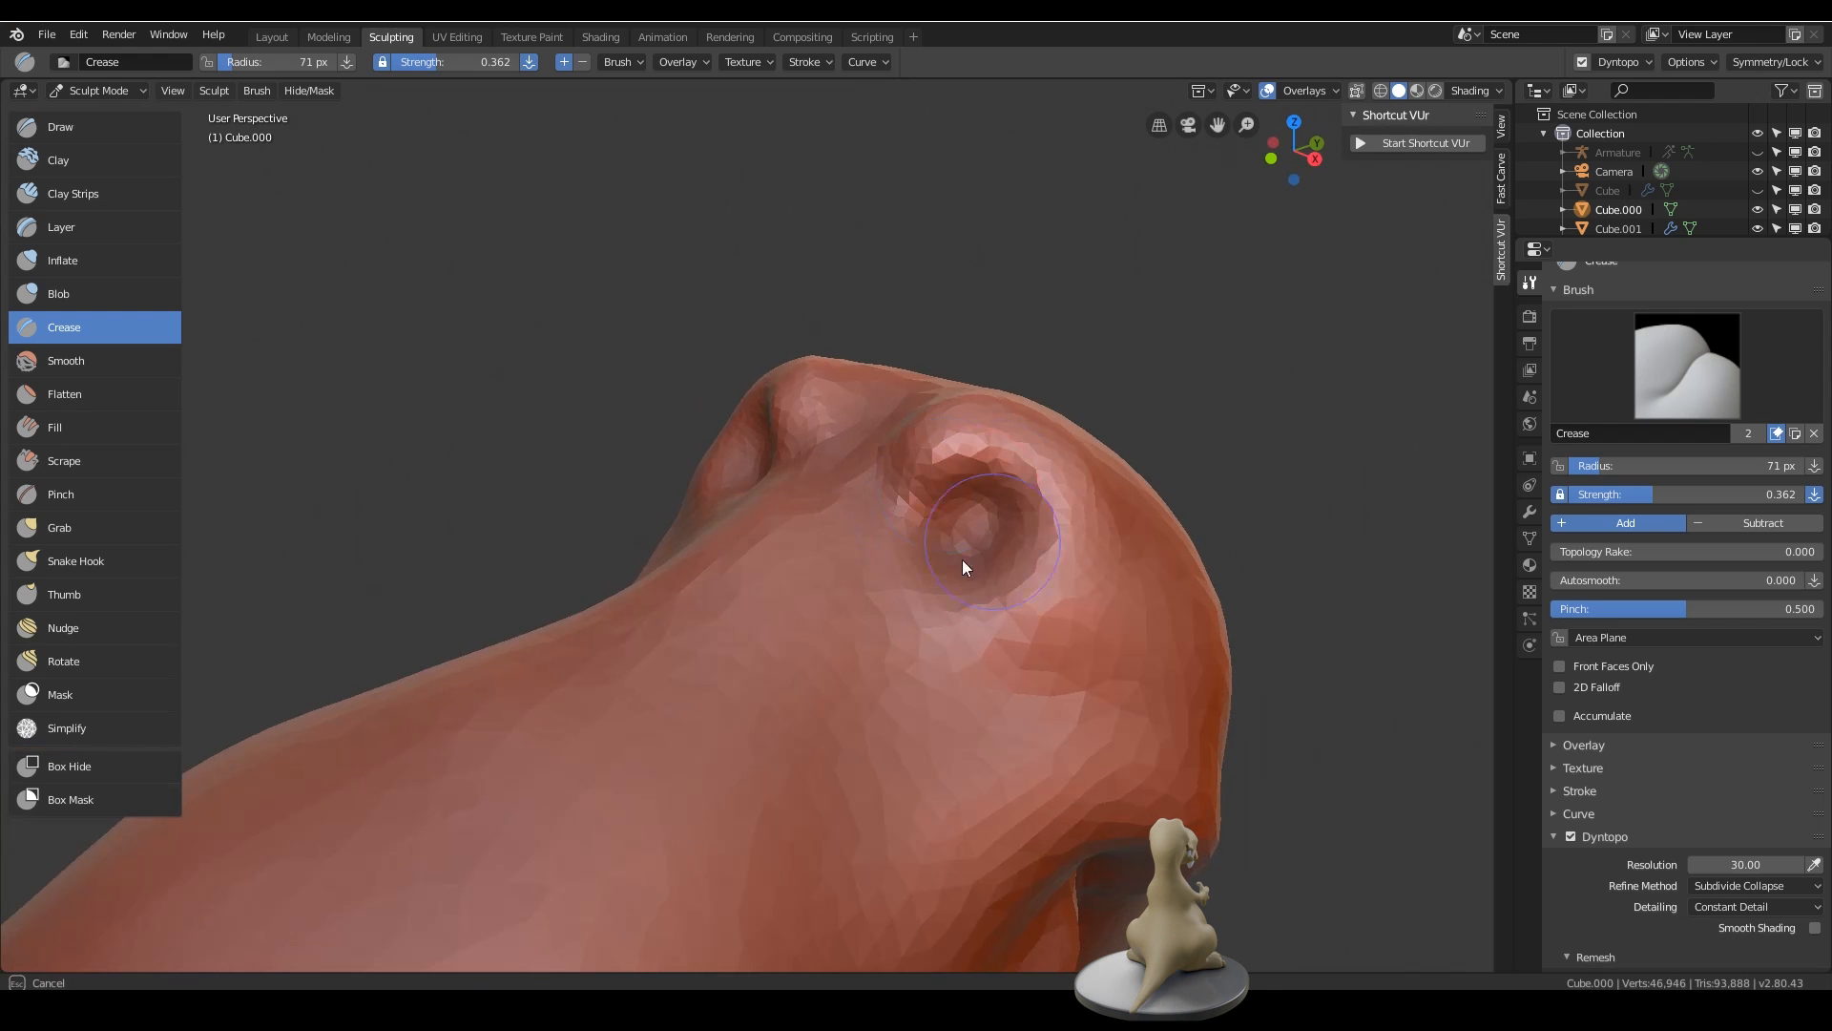
pyautogui.moveTo(963, 561)
pyautogui.mouseDown(button='middle')
pyautogui.moveTo(1009, 485)
pyautogui.moveTo(1054, 463)
pyautogui.moveTo(954, 597)
pyautogui.moveTo(1047, 505)
pyautogui.moveTo(1003, 681)
pyautogui.mouseUp(button='middle')
pyautogui.moveTo(1004, 682)
pyautogui.keyDown('ctrl'); pyautogui.mouseDown()
pyautogui.moveTo(947, 594)
pyautogui.moveTo(1013, 614)
pyautogui.moveTo(939, 640)
pyautogui.moveTo(987, 672)
pyautogui.moveTo(1049, 591)
pyautogui.mouseUp(); pyautogui.keyUp('ctrl')
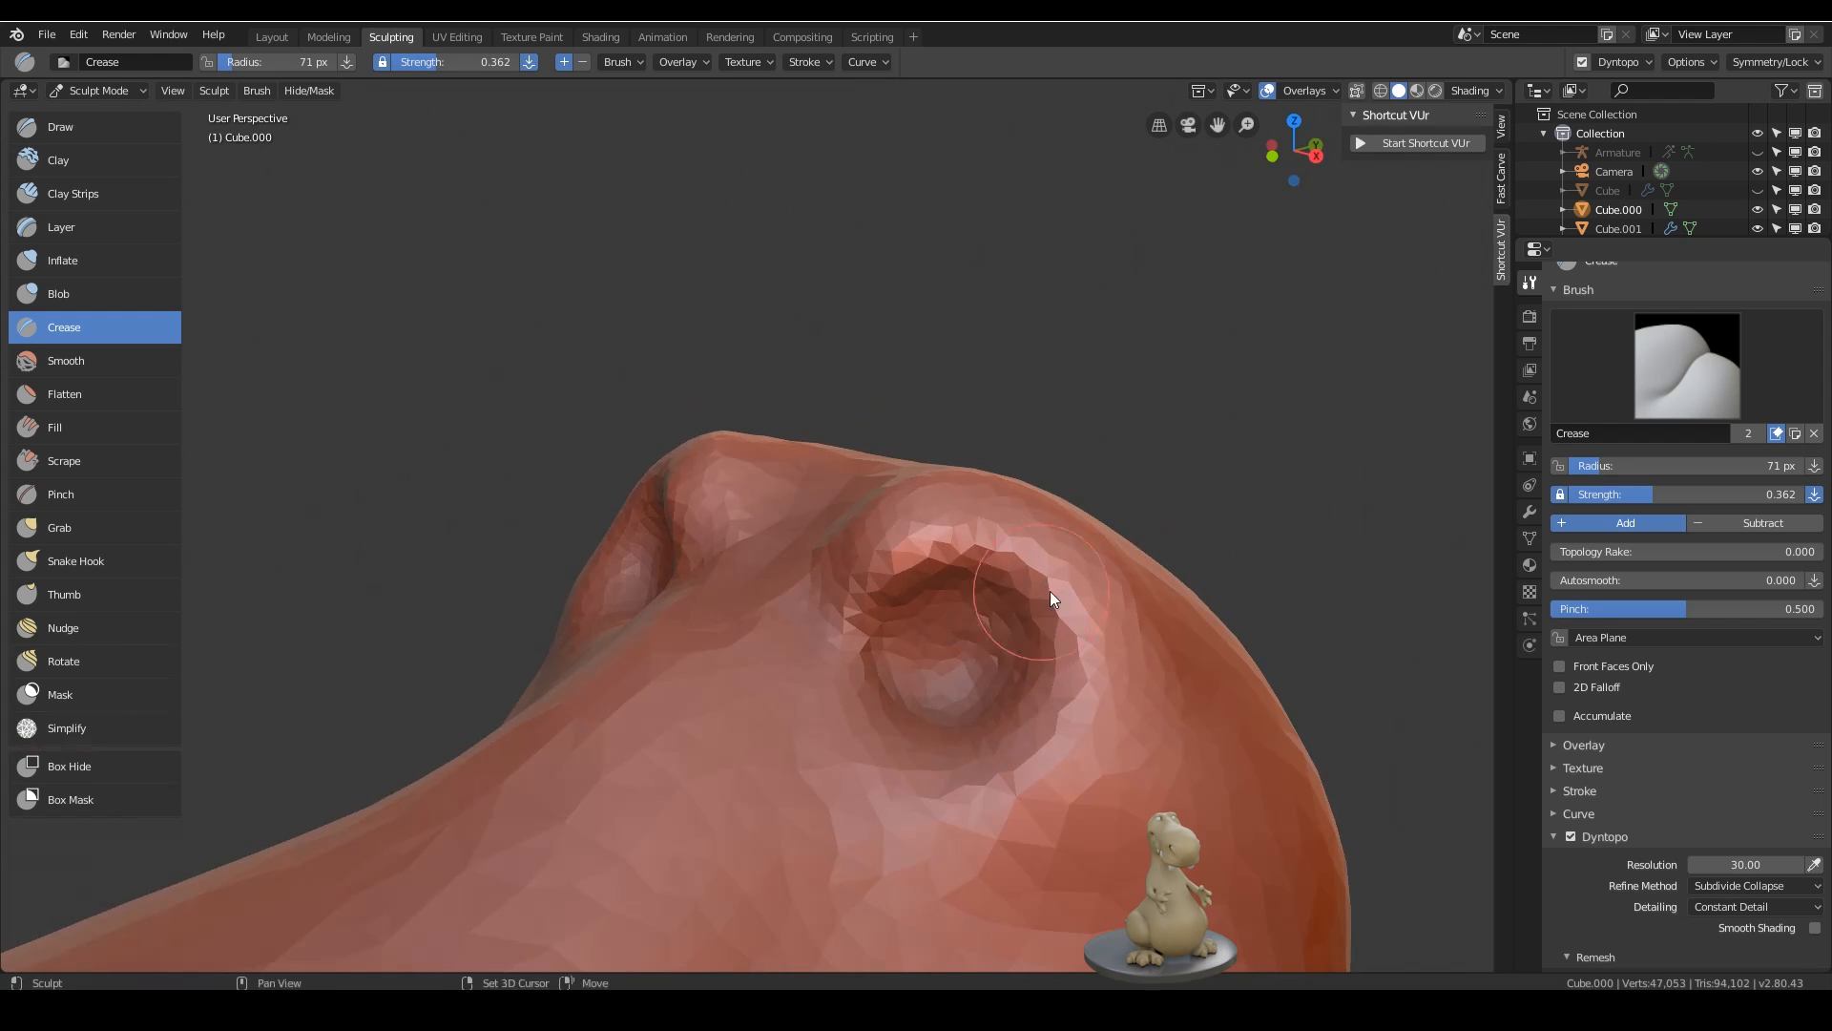
pyautogui.moveTo(1050, 591)
pyautogui.mouseDown(button='middle')
pyautogui.moveTo(961, 524)
pyautogui.moveTo(1011, 564)
pyautogui.mouseUp(button='middle')
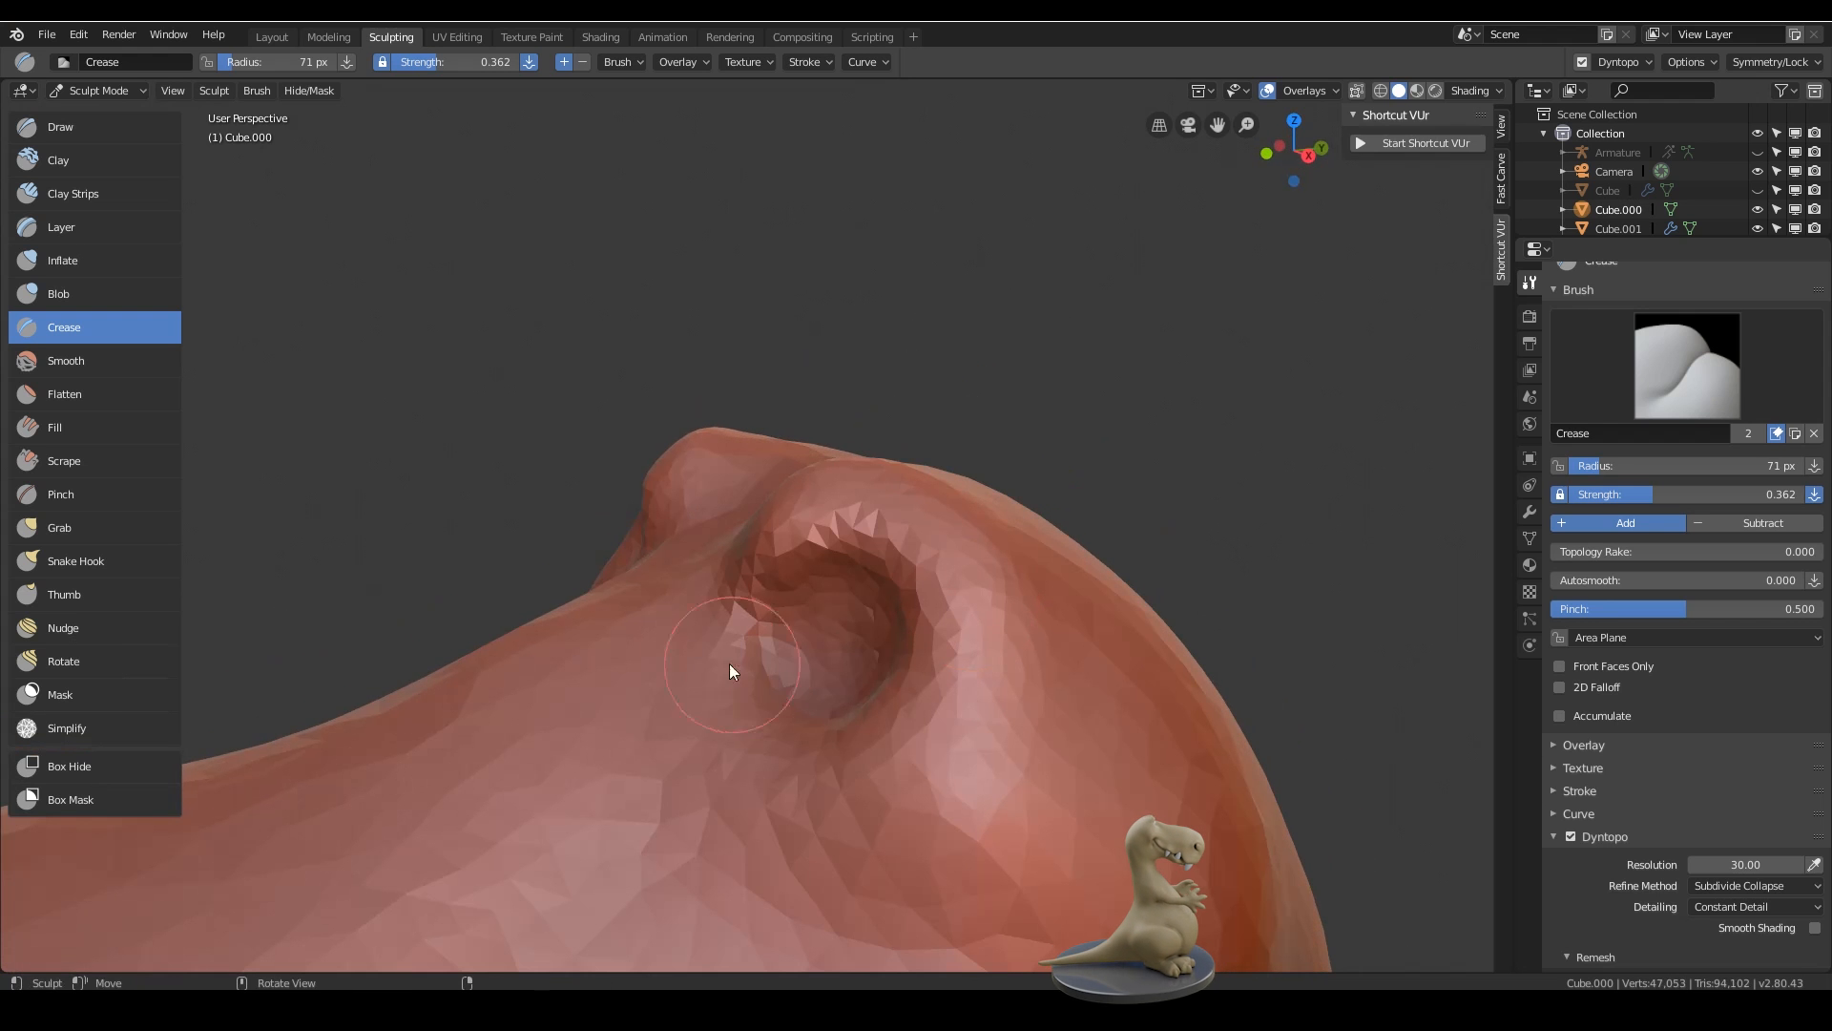
# - Add a UV sphere at the eye socket in Object Mode and scale it down to about 0.11
pyautogui.click(270, 36)
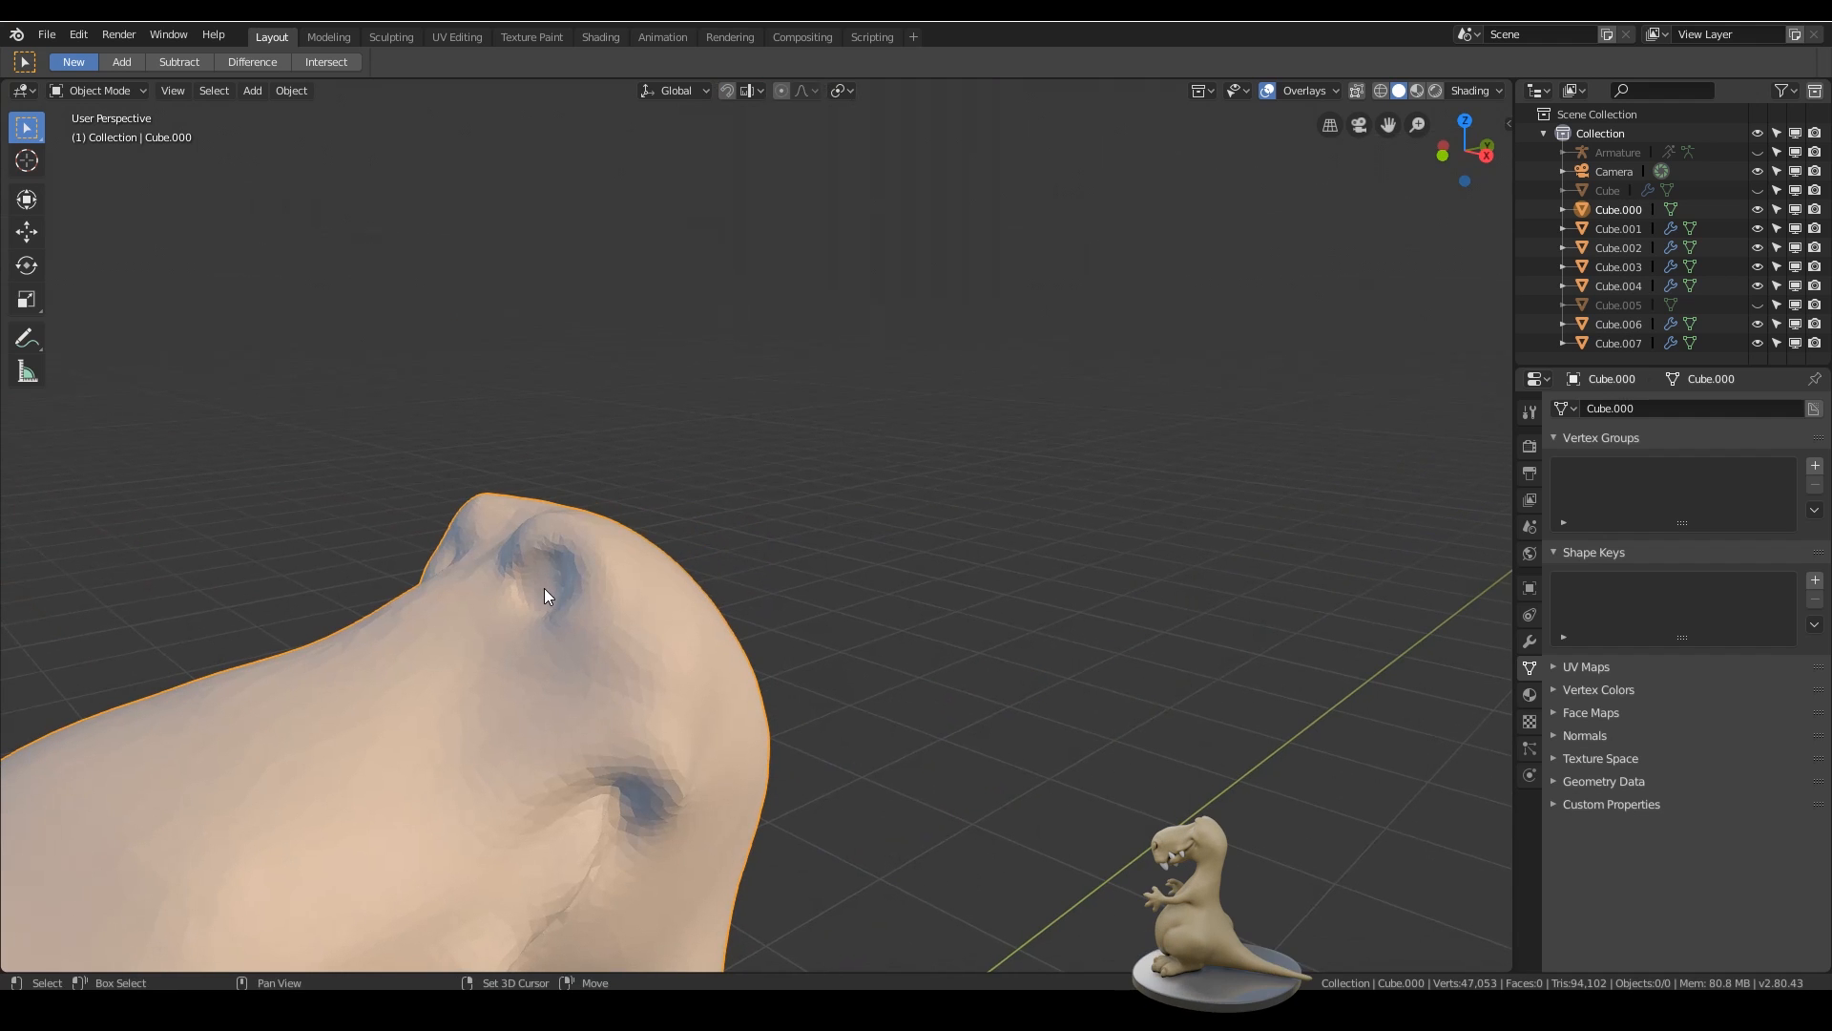
pyautogui.hotkey('shift', 'a')
pyautogui.moveTo(674, 545)
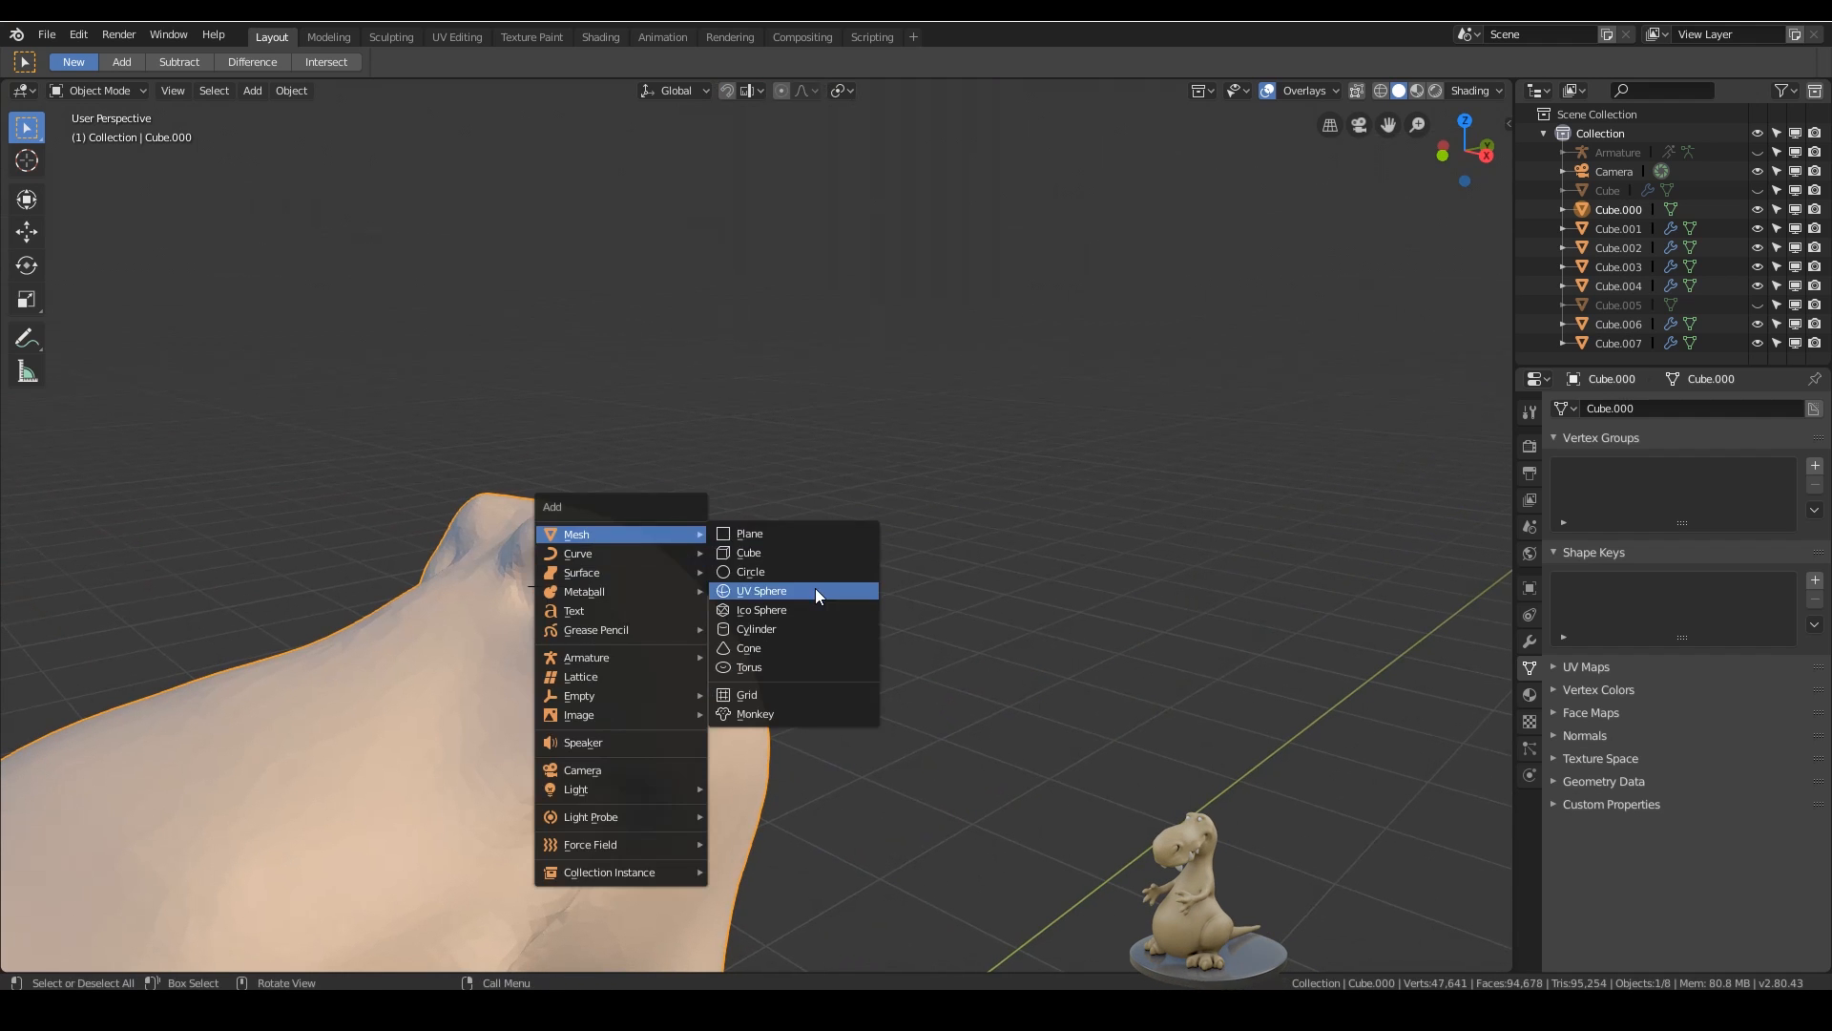
pyautogui.click(817, 594)
pyautogui.press('s')
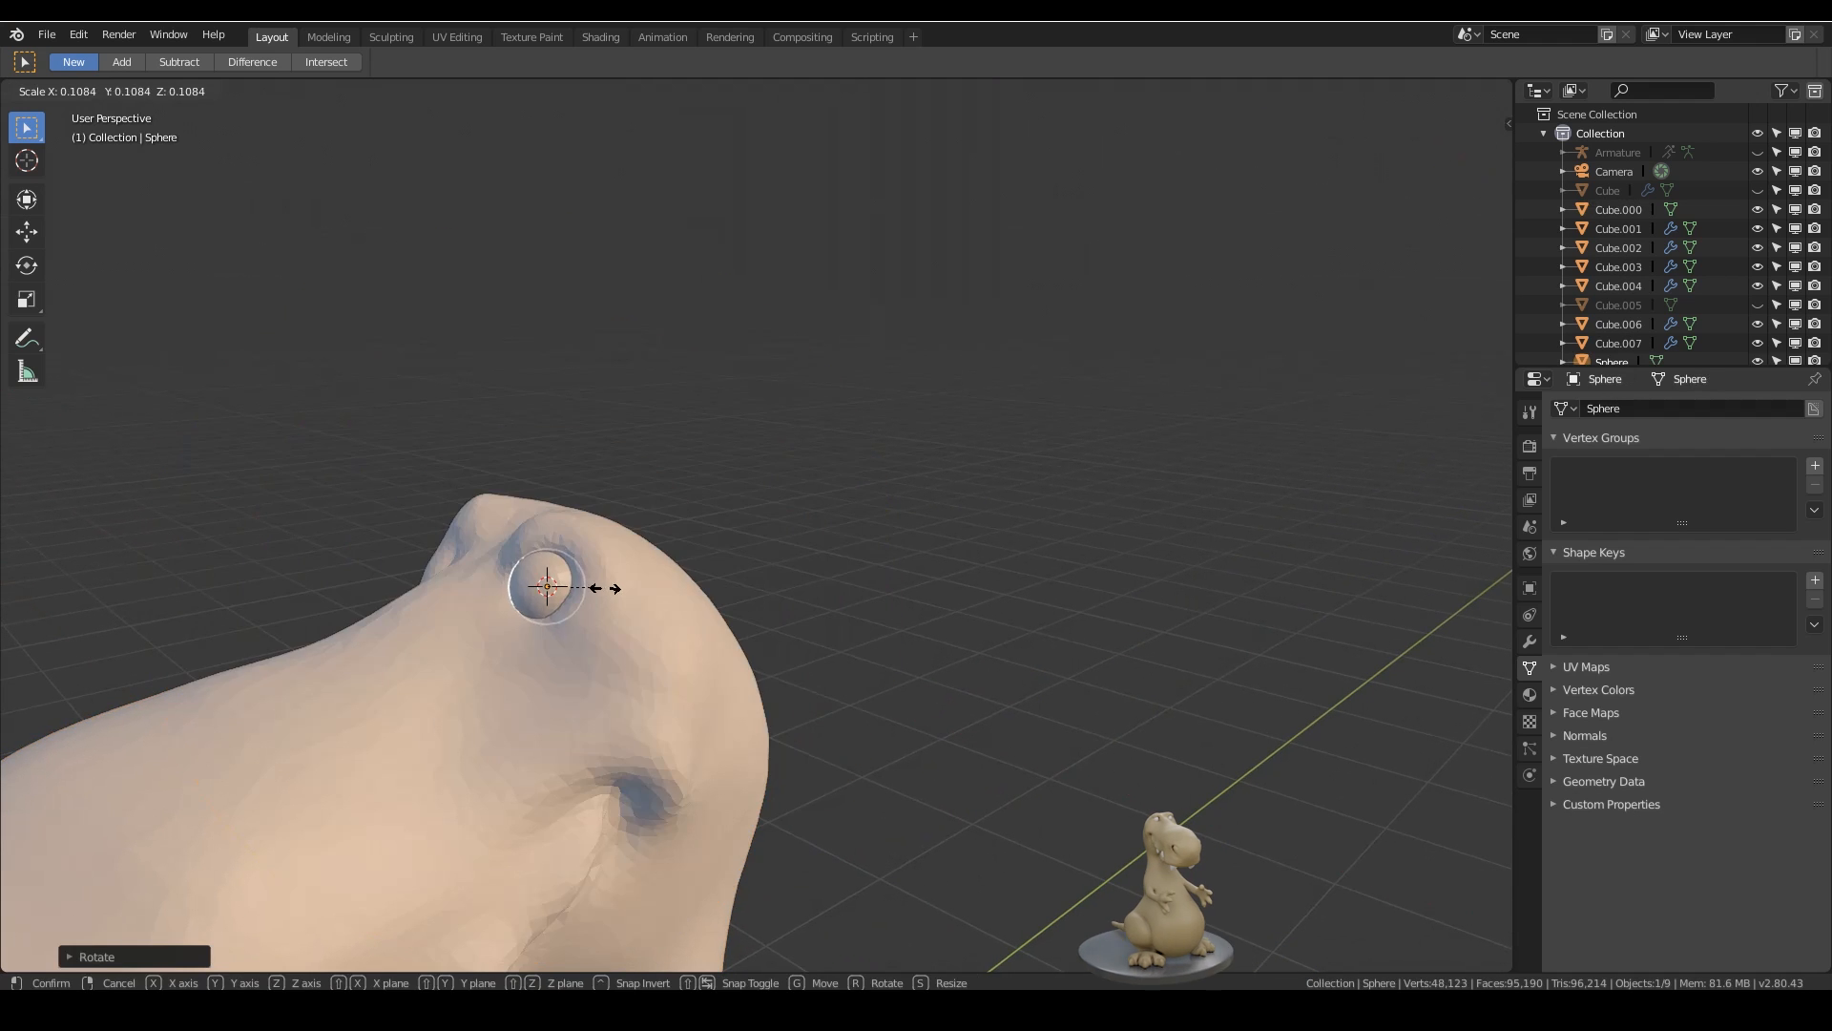
pyautogui.click(605, 584)
# - Move the eye sphere into the socket and scale it by about 0.92 to fit the opening
pyautogui.moveTo(755, 561); pyautogui.dragTo(978, 460, button='middle')
pyautogui.press('KP_Decimal')
pyautogui.scroll(-7, 993, 531)
pyautogui.scroll(3, 911, 552)
pyautogui.press('g')
pyautogui.click(941, 485)
pyautogui.press('s')
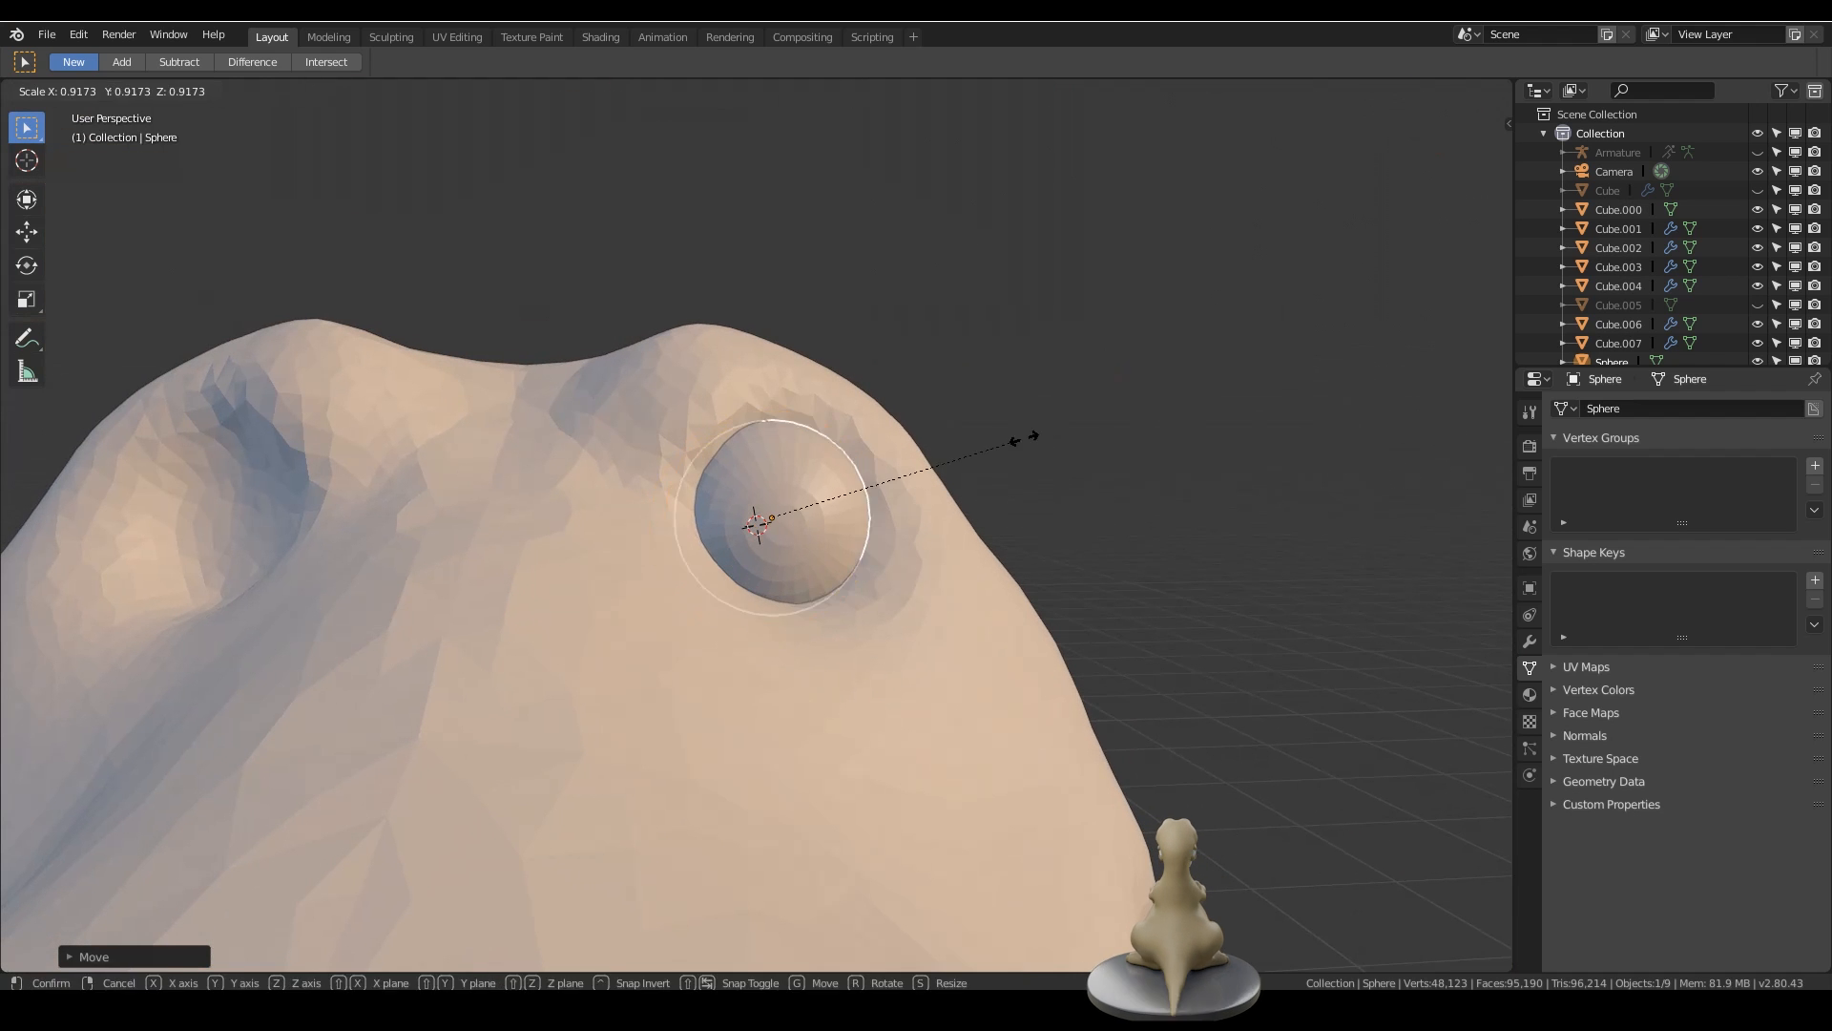
pyautogui.click(1034, 437)
pyautogui.press('g')
pyautogui.click(1037, 435)
# - Rotate the eye sphere to align it with the eye socket
pyautogui.scroll(-8, 907, 683)
pyautogui.moveTo(887, 723); pyautogui.dragTo(851, 628, button='middle')
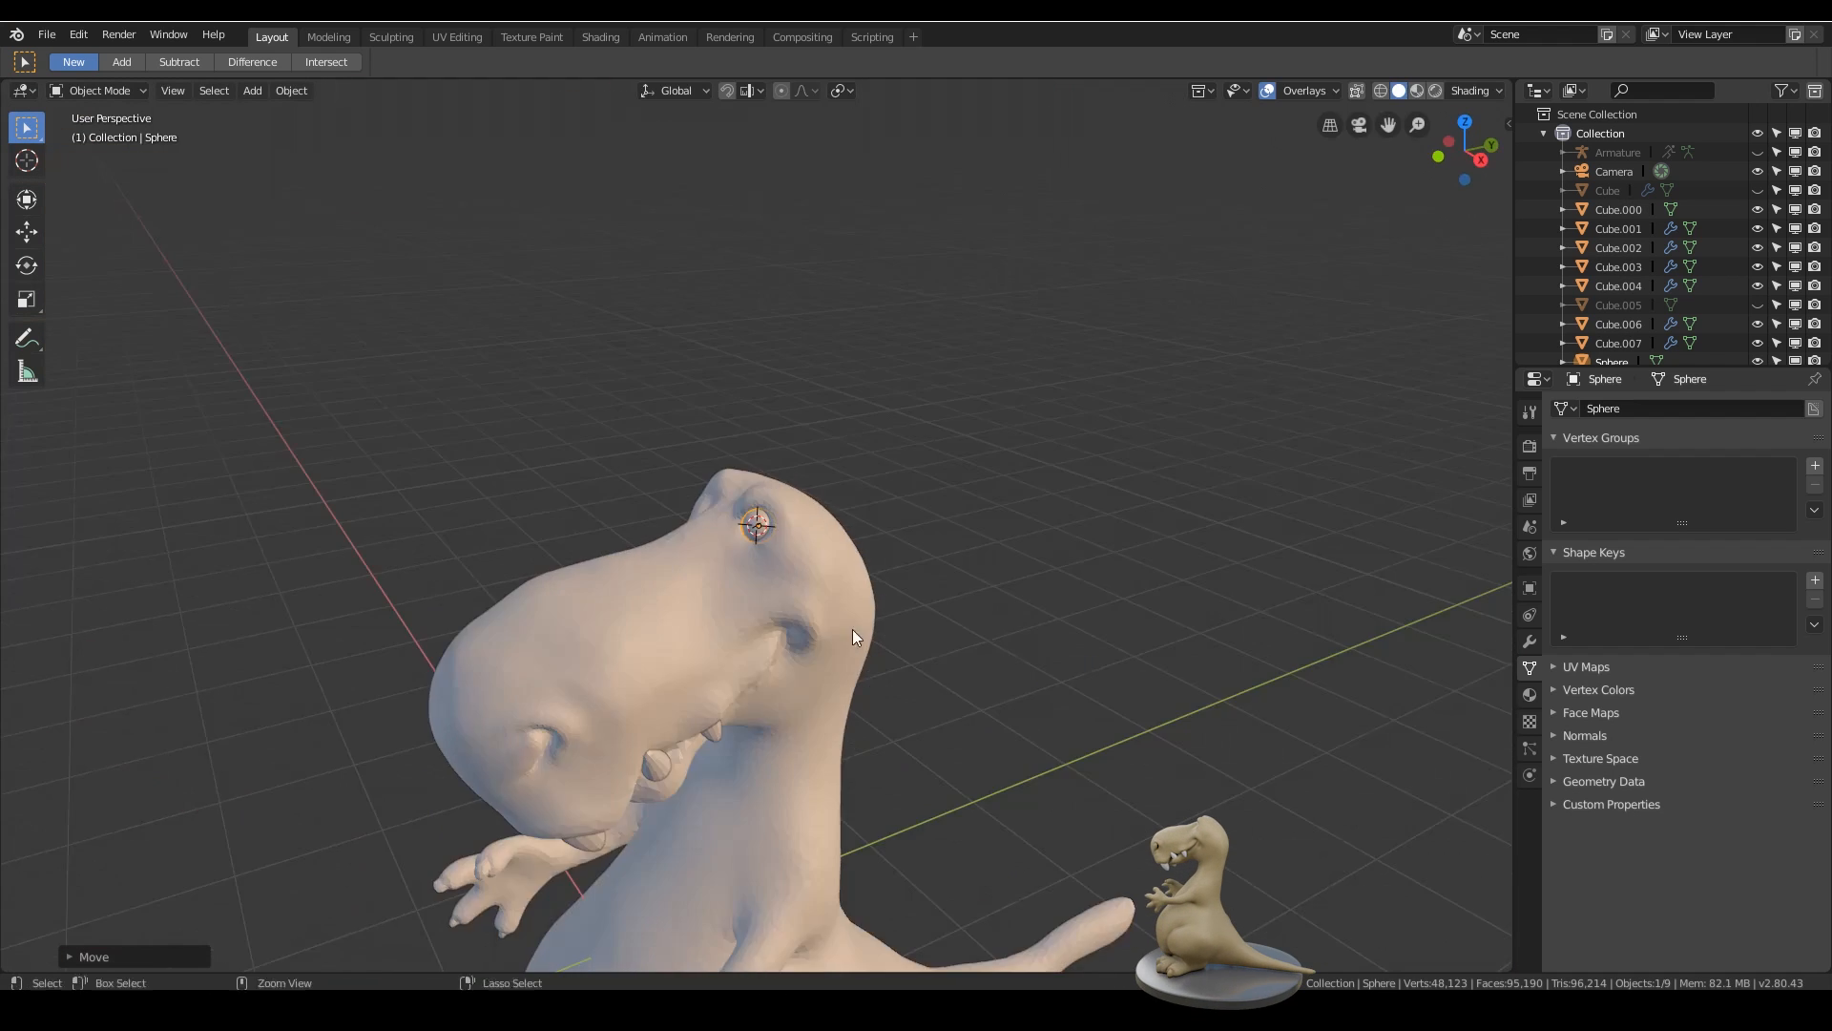
pyautogui.scroll(8, 854, 455)
pyautogui.press('r')
pyautogui.click(953, 530)
pyautogui.scroll(-6, 952, 530)
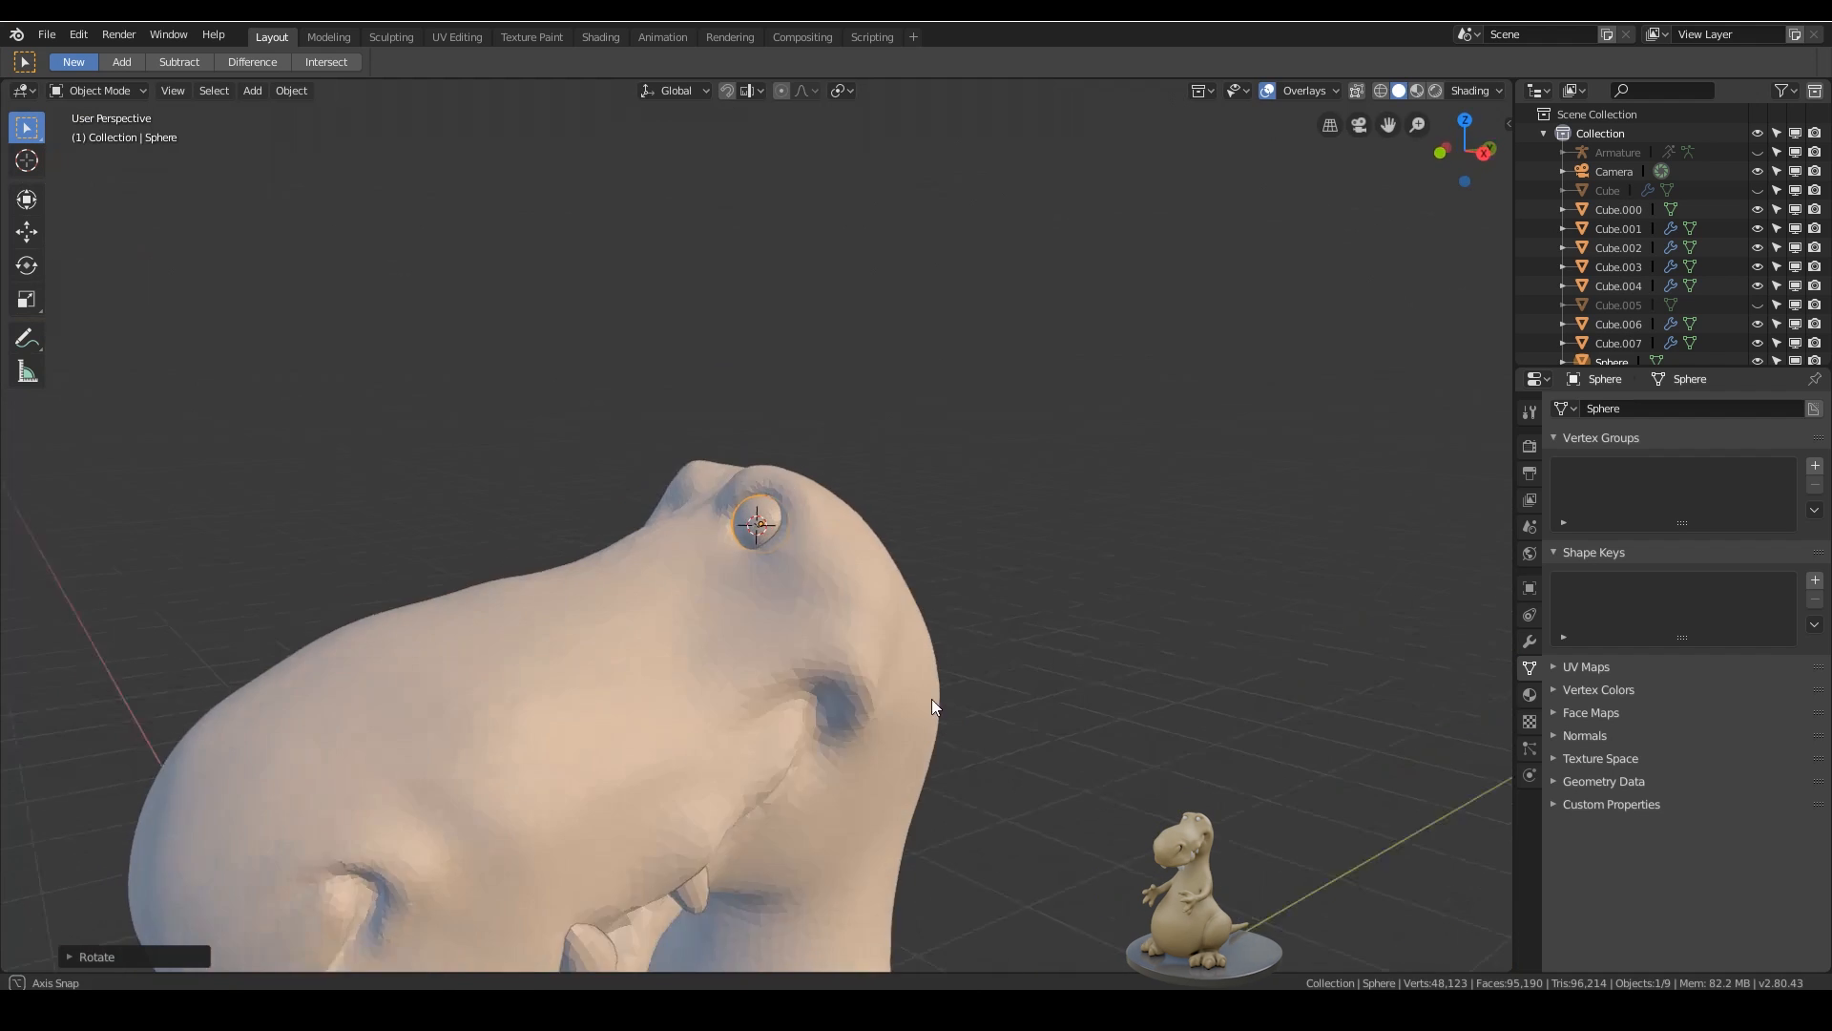
# - Snap the 3D cursor to the world origin and set the eye sphere's origin to the 3D cursor
pyautogui.moveTo(931, 698); pyautogui.dragTo(1022, 644, button='middle')
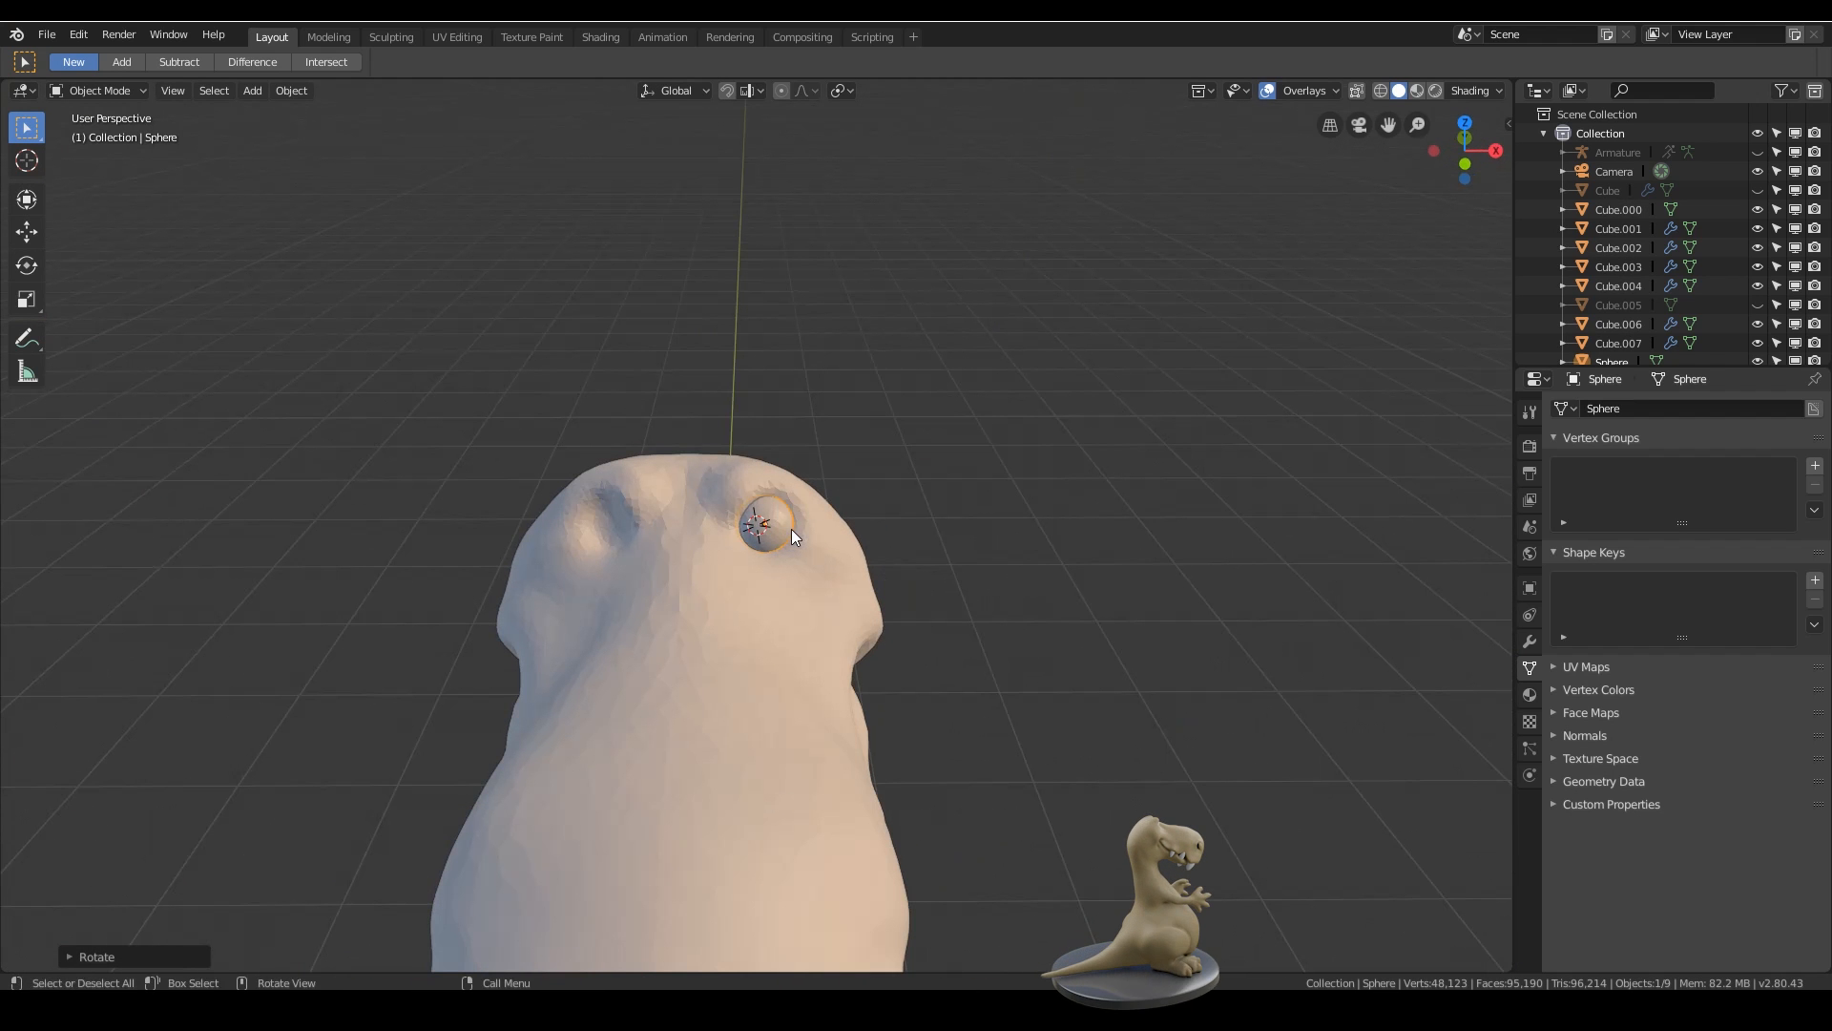
pyautogui.hotkey('shift', 's')
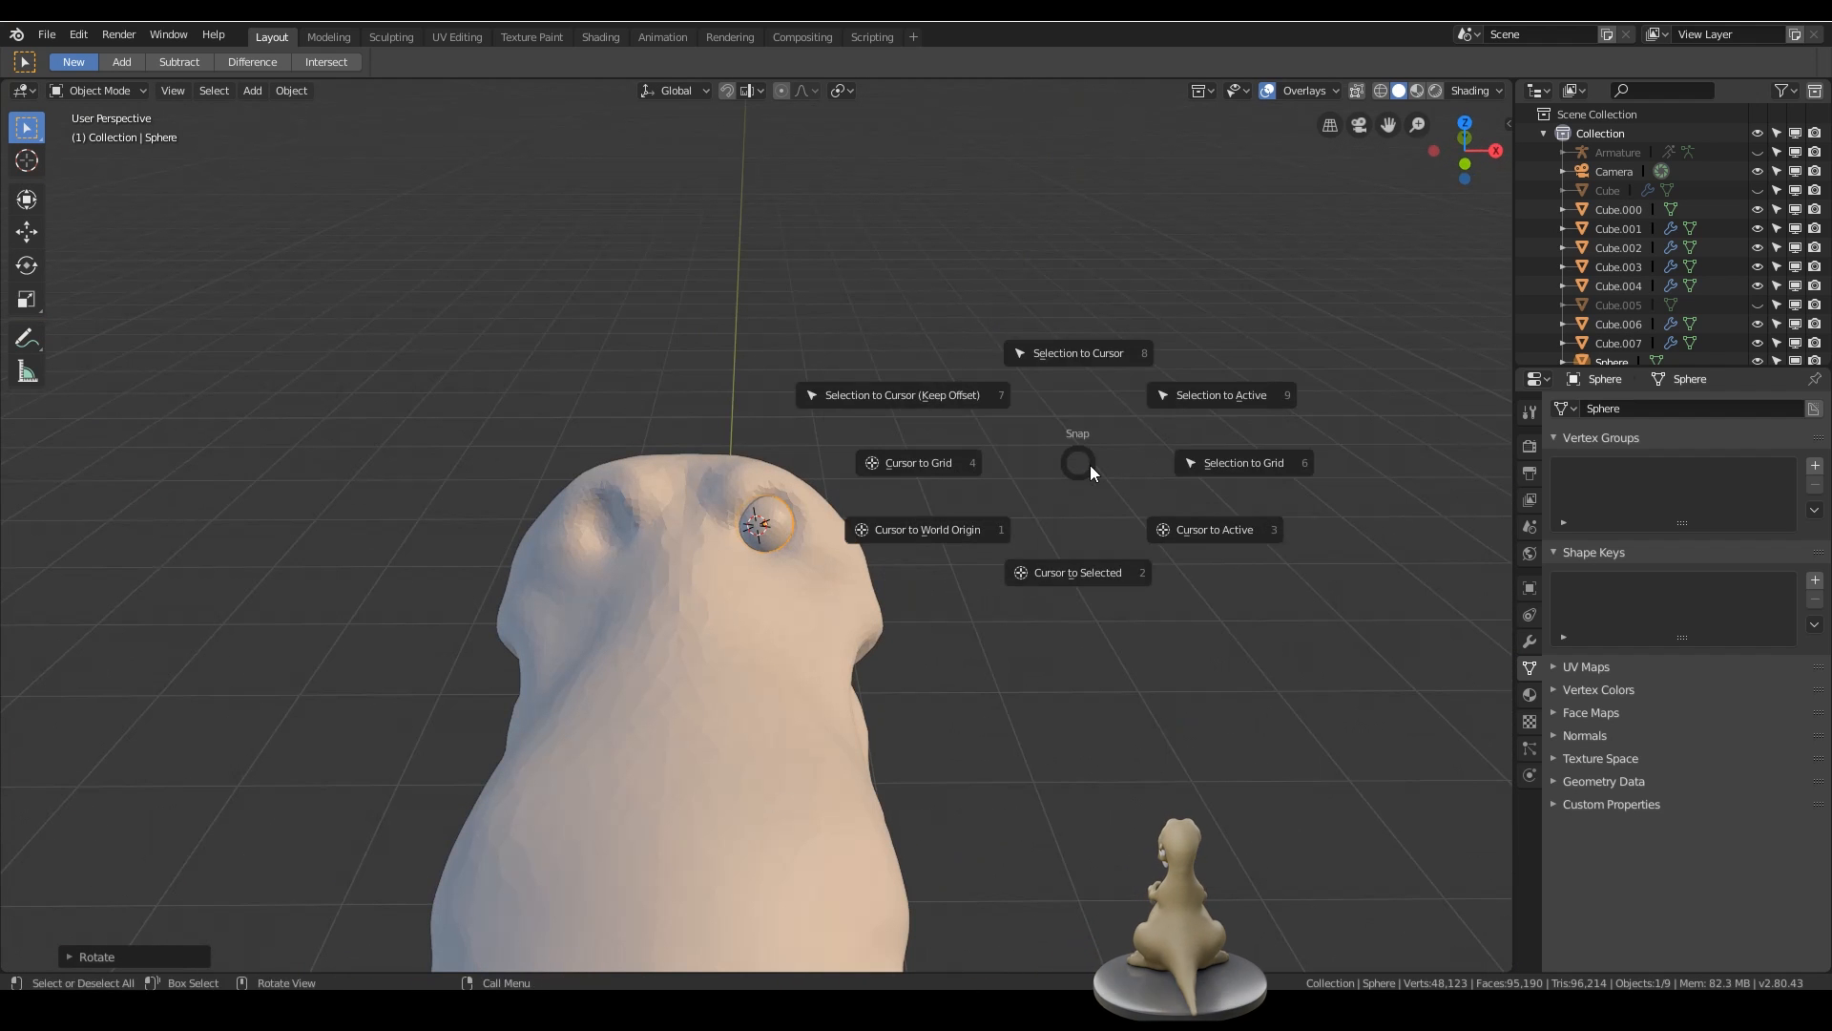
pyautogui.click(967, 529)
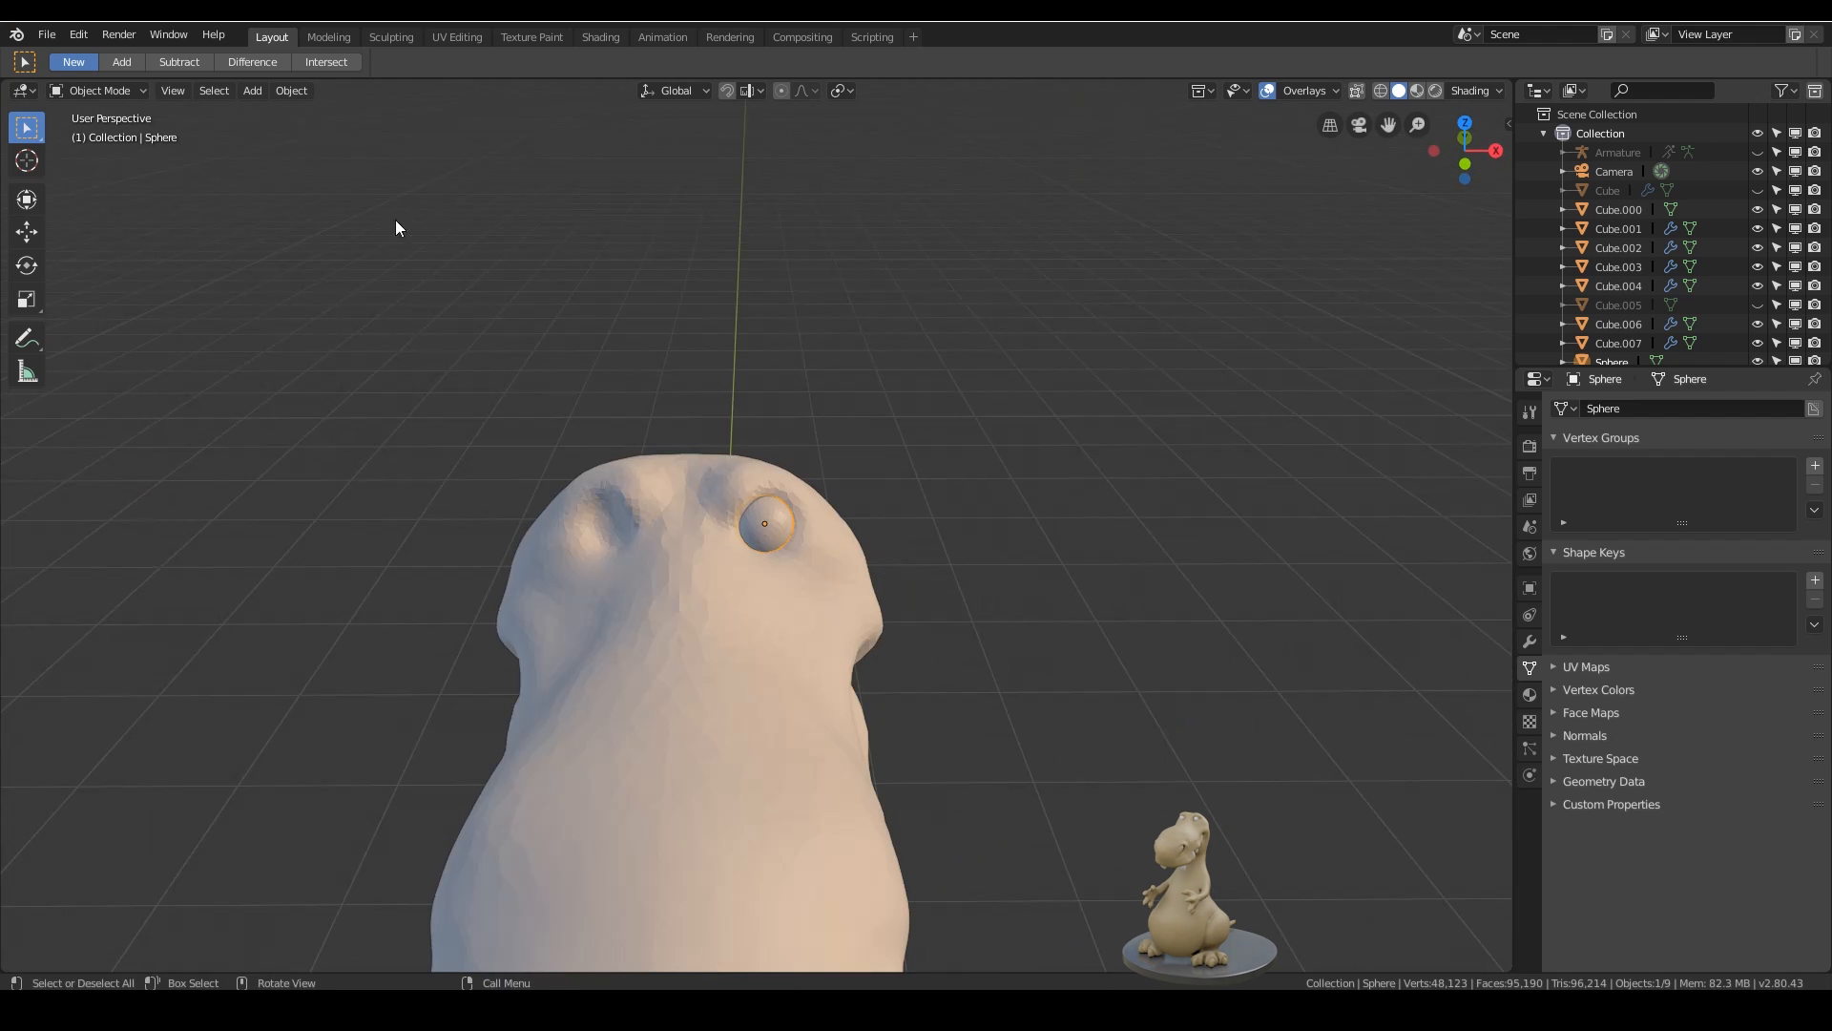
pyautogui.click(309, 91)
pyautogui.moveTo(382, 133)
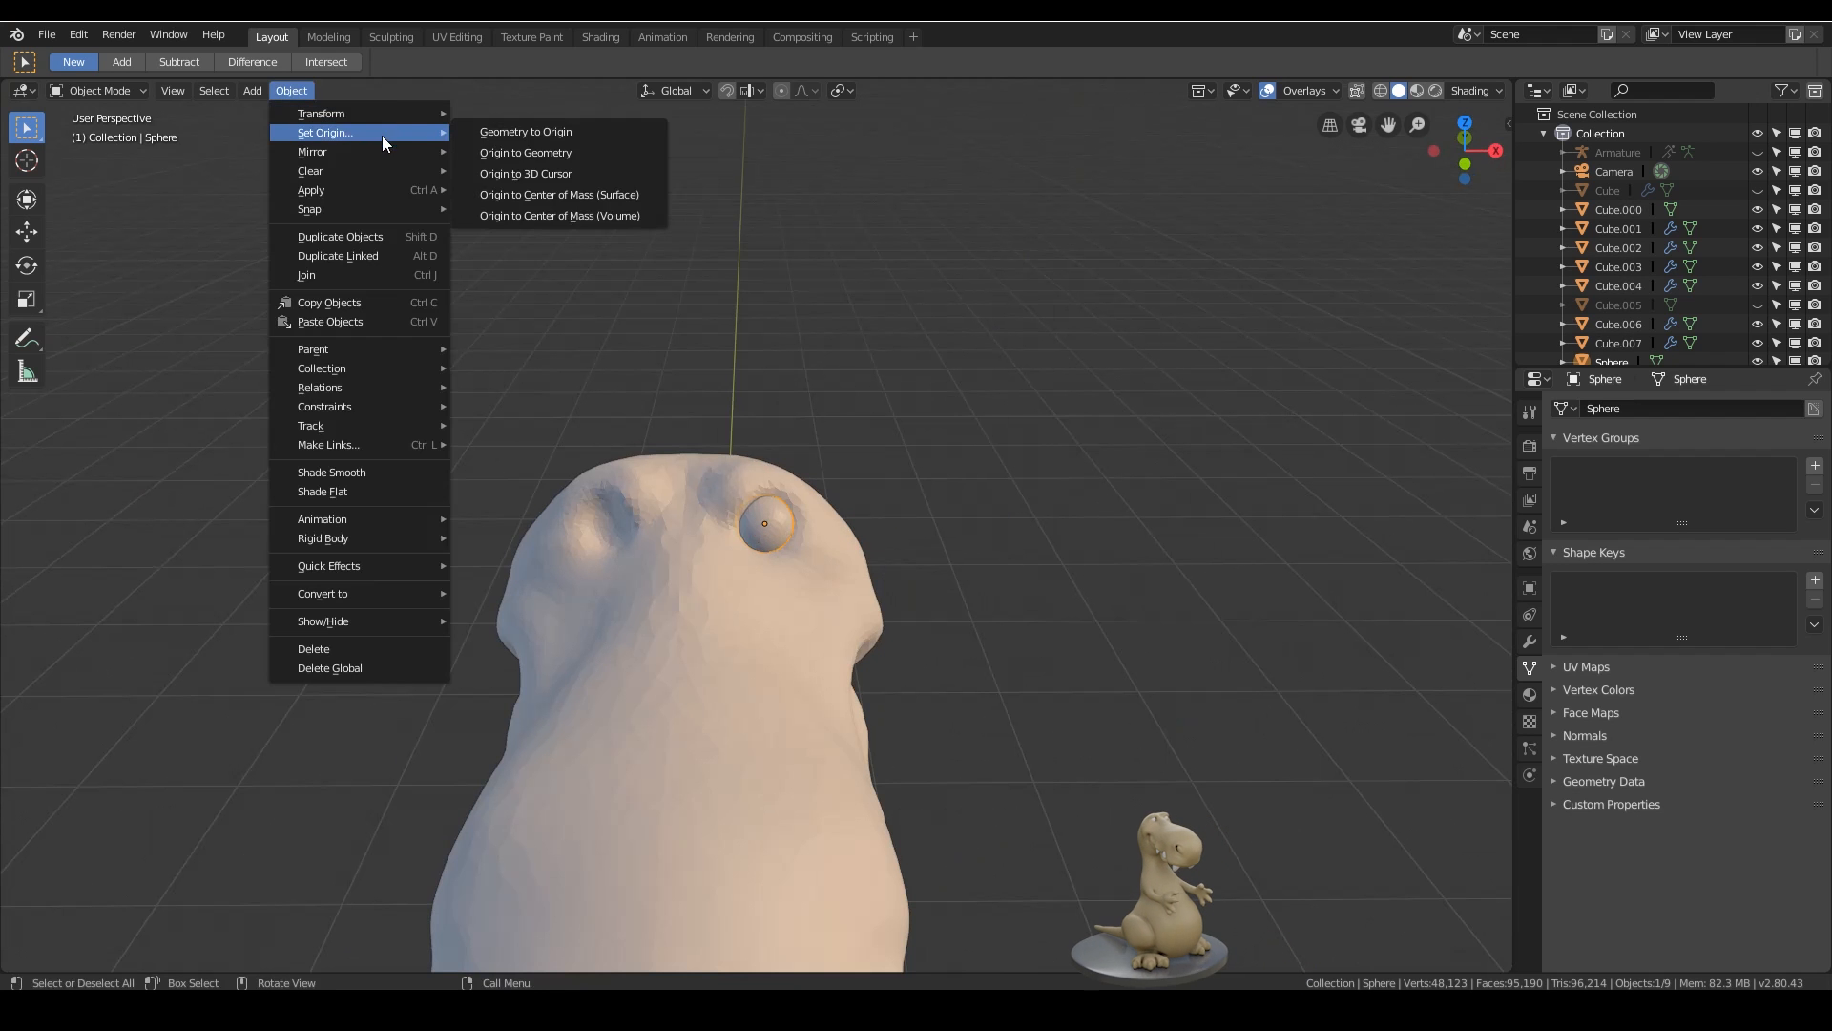
pyautogui.click(601, 174)
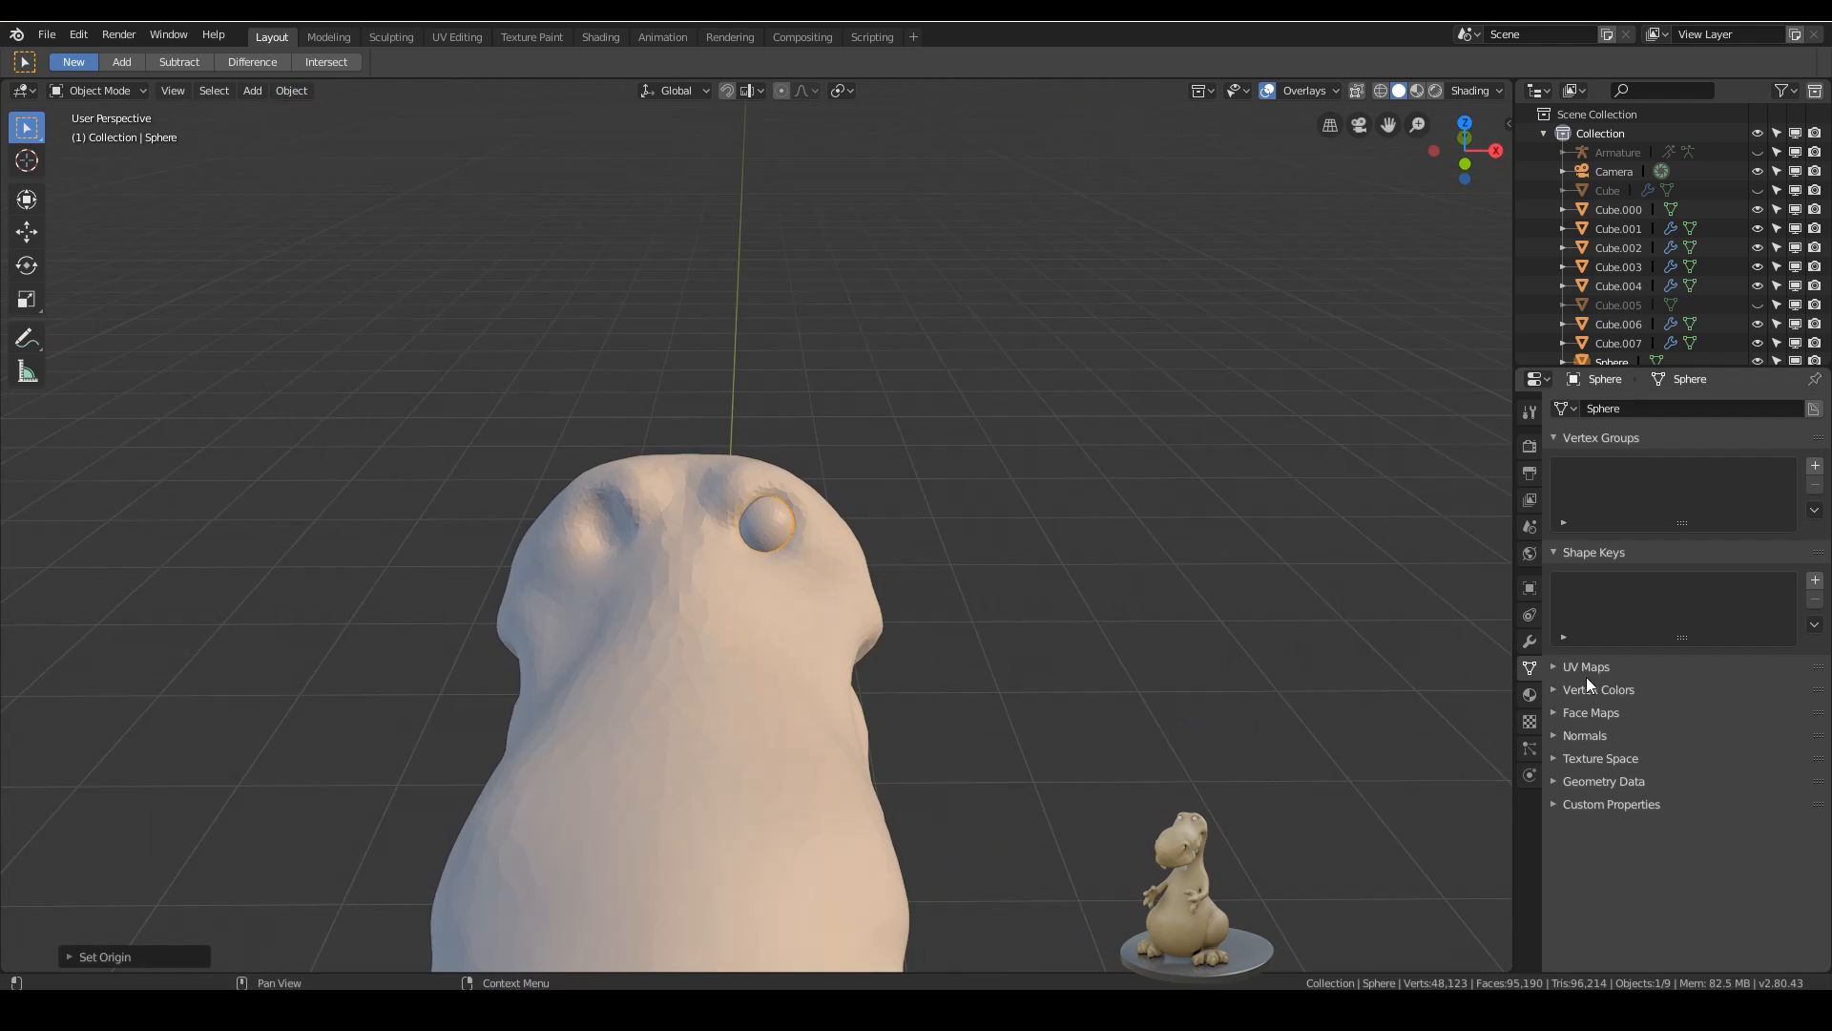
# - Add a Mirror modifier on the X axis to the eye sphere to create the opposite eyeball
pyautogui.click(1534, 641)
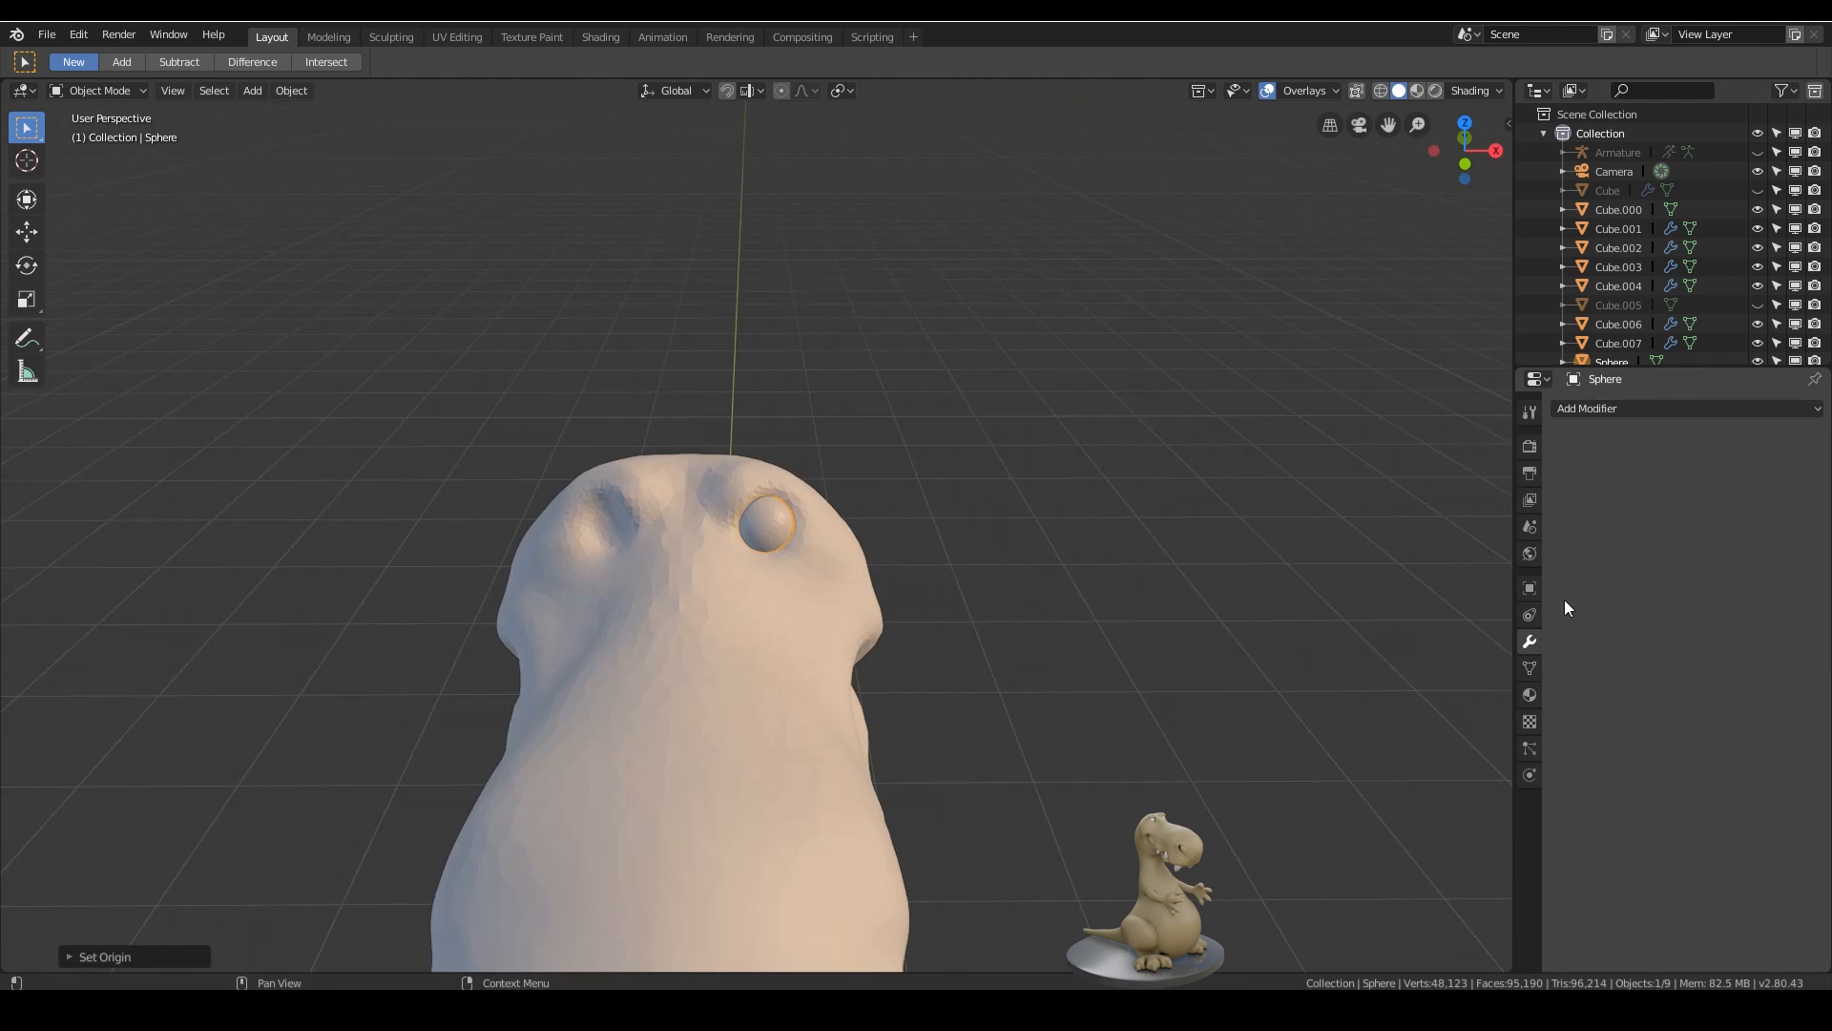
pyautogui.click(1687, 411)
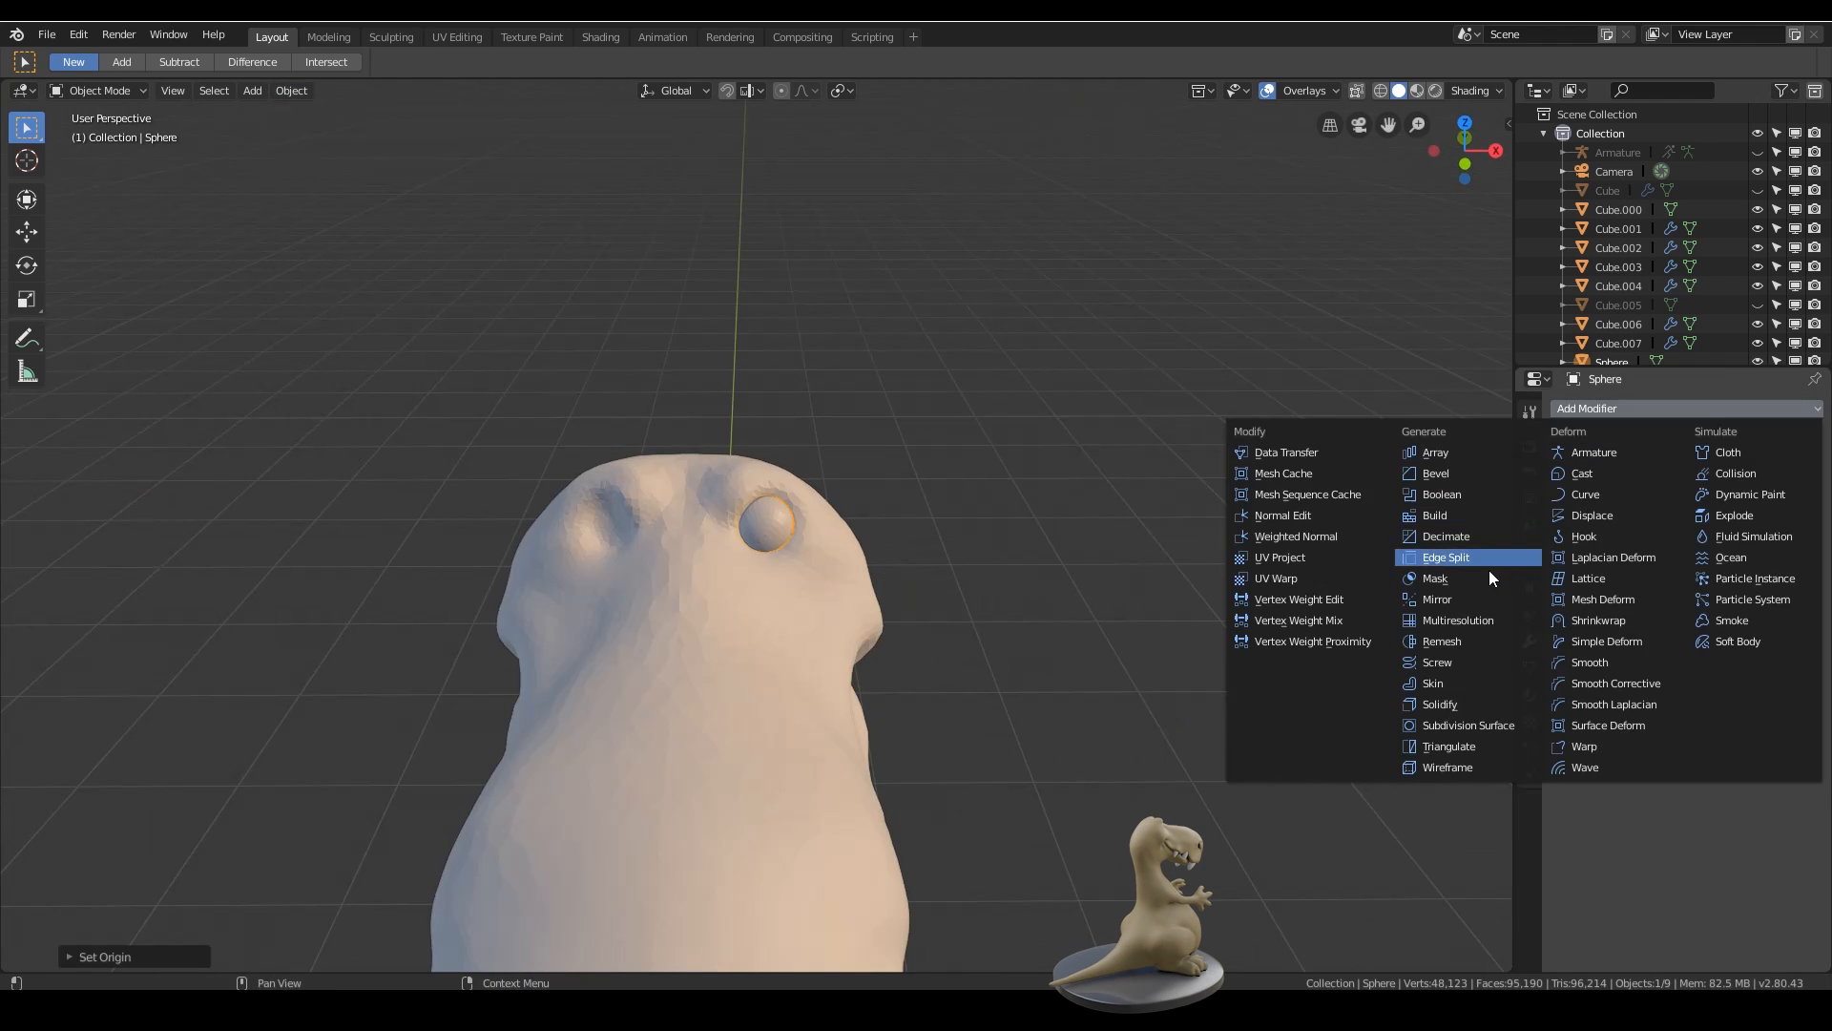
pyautogui.click(1478, 601)
pyautogui.moveTo(860, 491); pyautogui.dragTo(837, 601, button='middle')
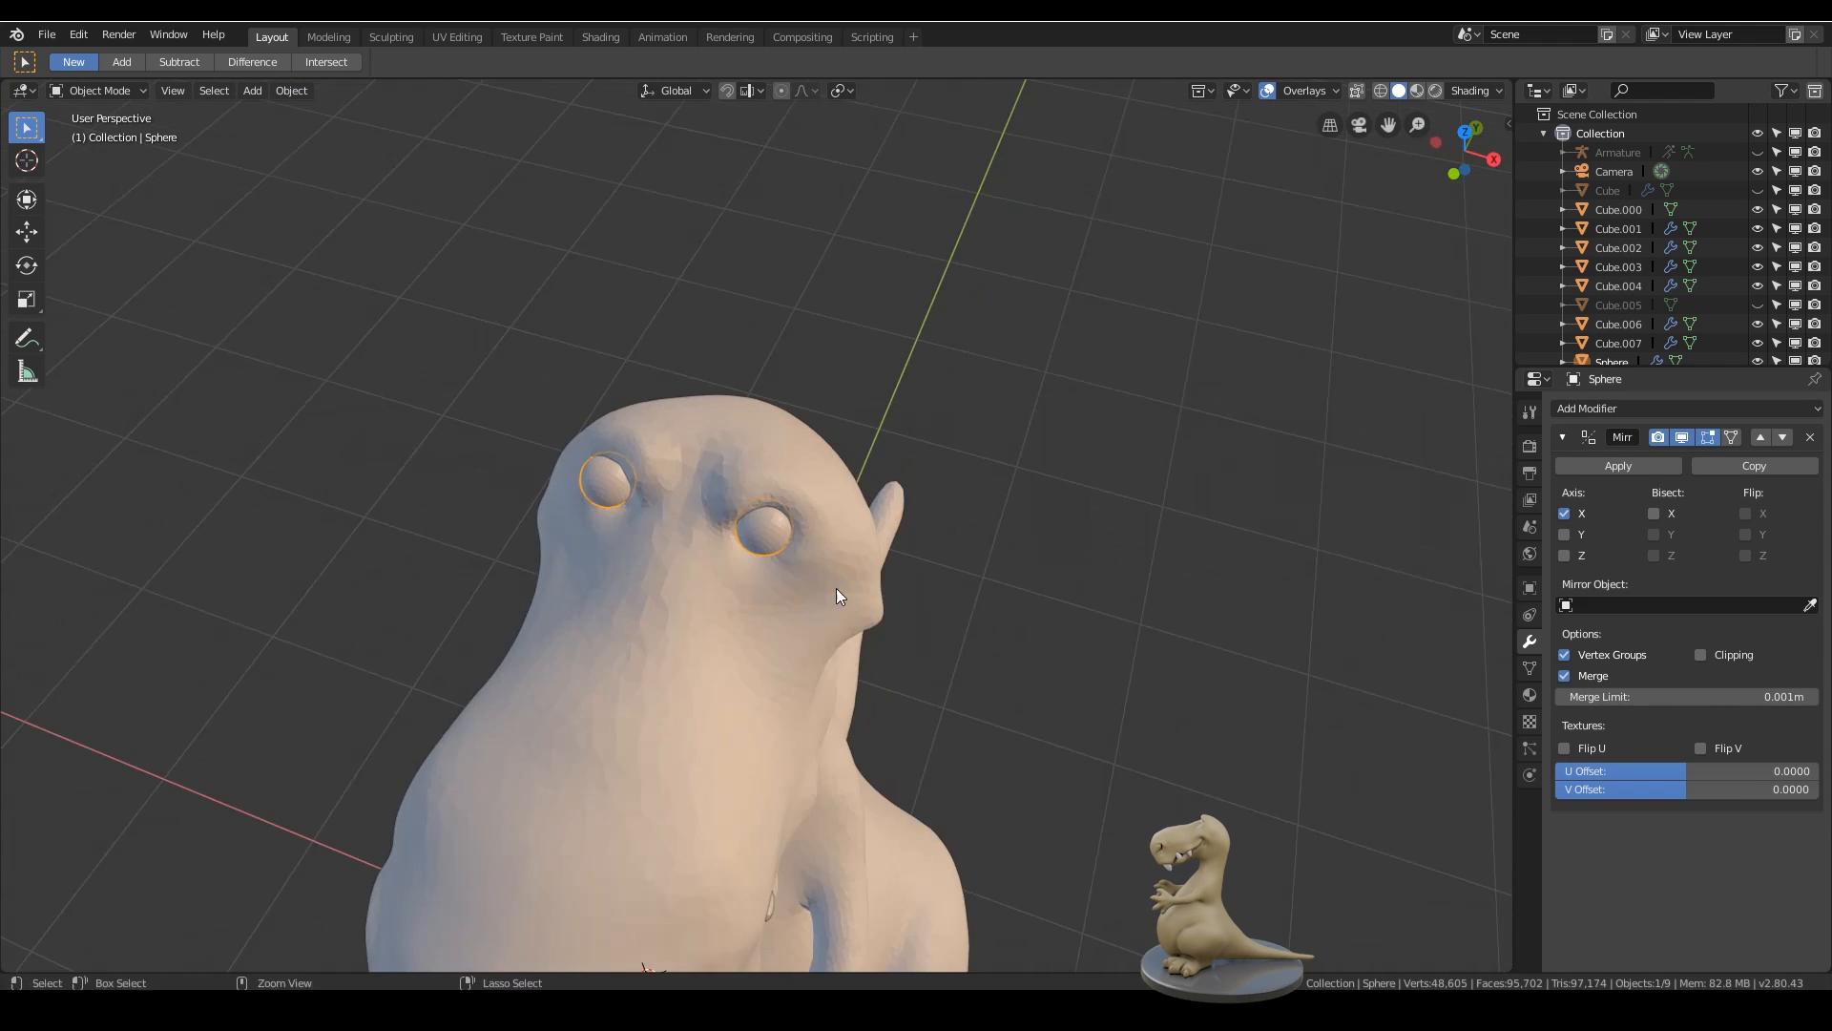
pyautogui.scroll(6, 945, 391)
# - Select the dinosaur body for sculpting and smooth the jagged rim around the eye socket
pyautogui.click(788, 266)
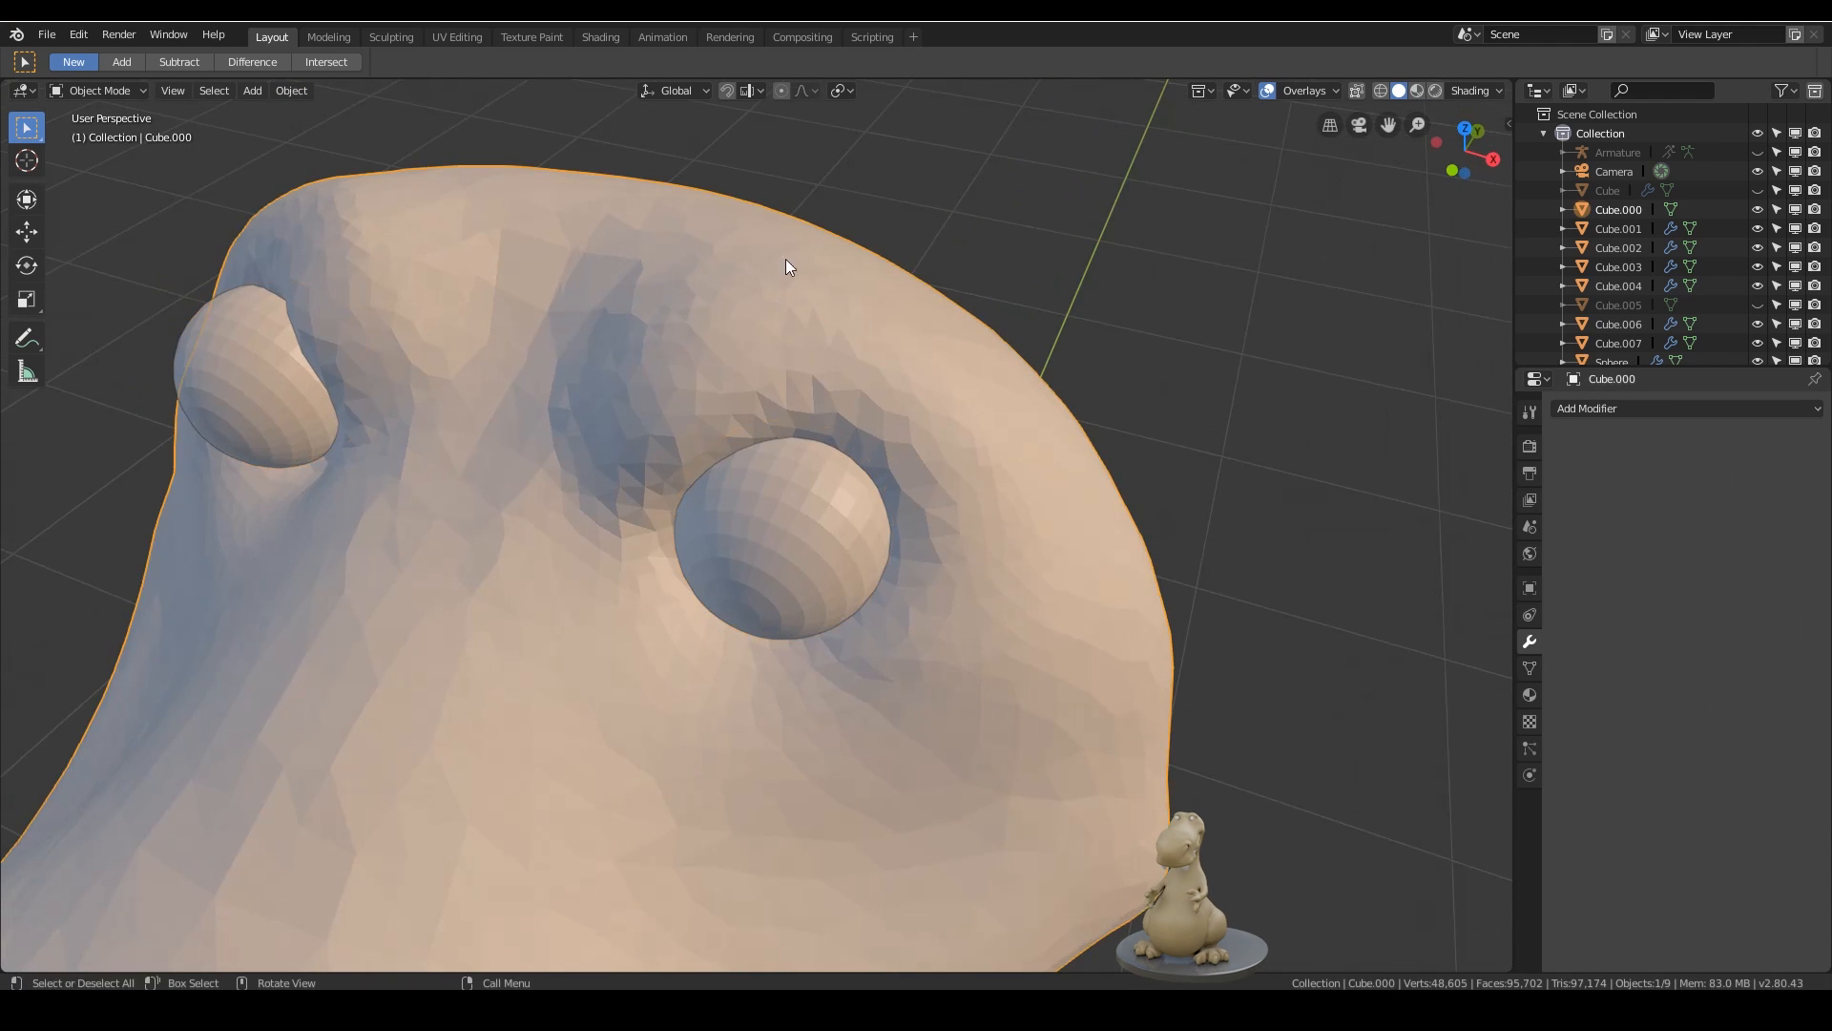
pyautogui.click(391, 36)
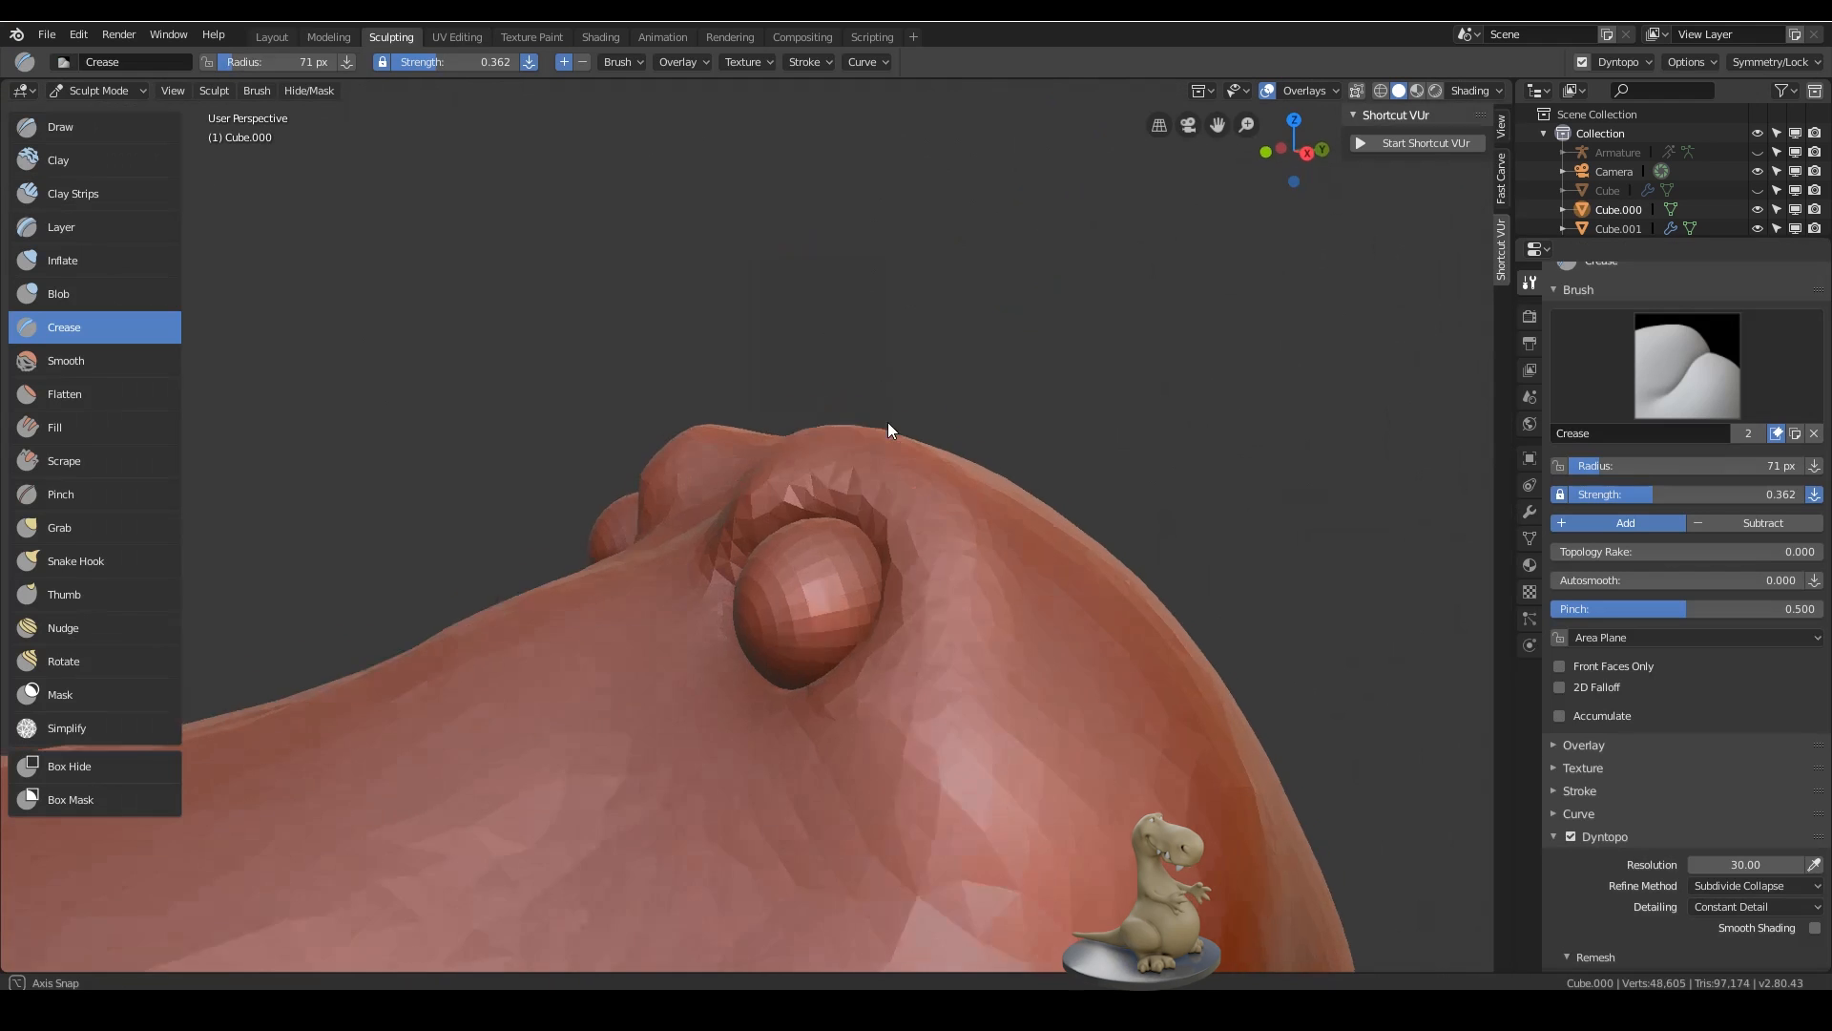
pyautogui.moveTo(901, 581)
pyautogui.keyDown('shift'); pyautogui.mouseDown()
pyautogui.moveTo(883, 628)
pyautogui.moveTo(742, 676)
pyautogui.moveTo(703, 604)
pyautogui.moveTo(771, 763)
pyautogui.moveTo(783, 527)
pyautogui.moveTo(969, 570)
pyautogui.moveTo(854, 420)
pyautogui.moveTo(944, 797)
pyautogui.mouseUp(); pyautogui.keyUp('shift')
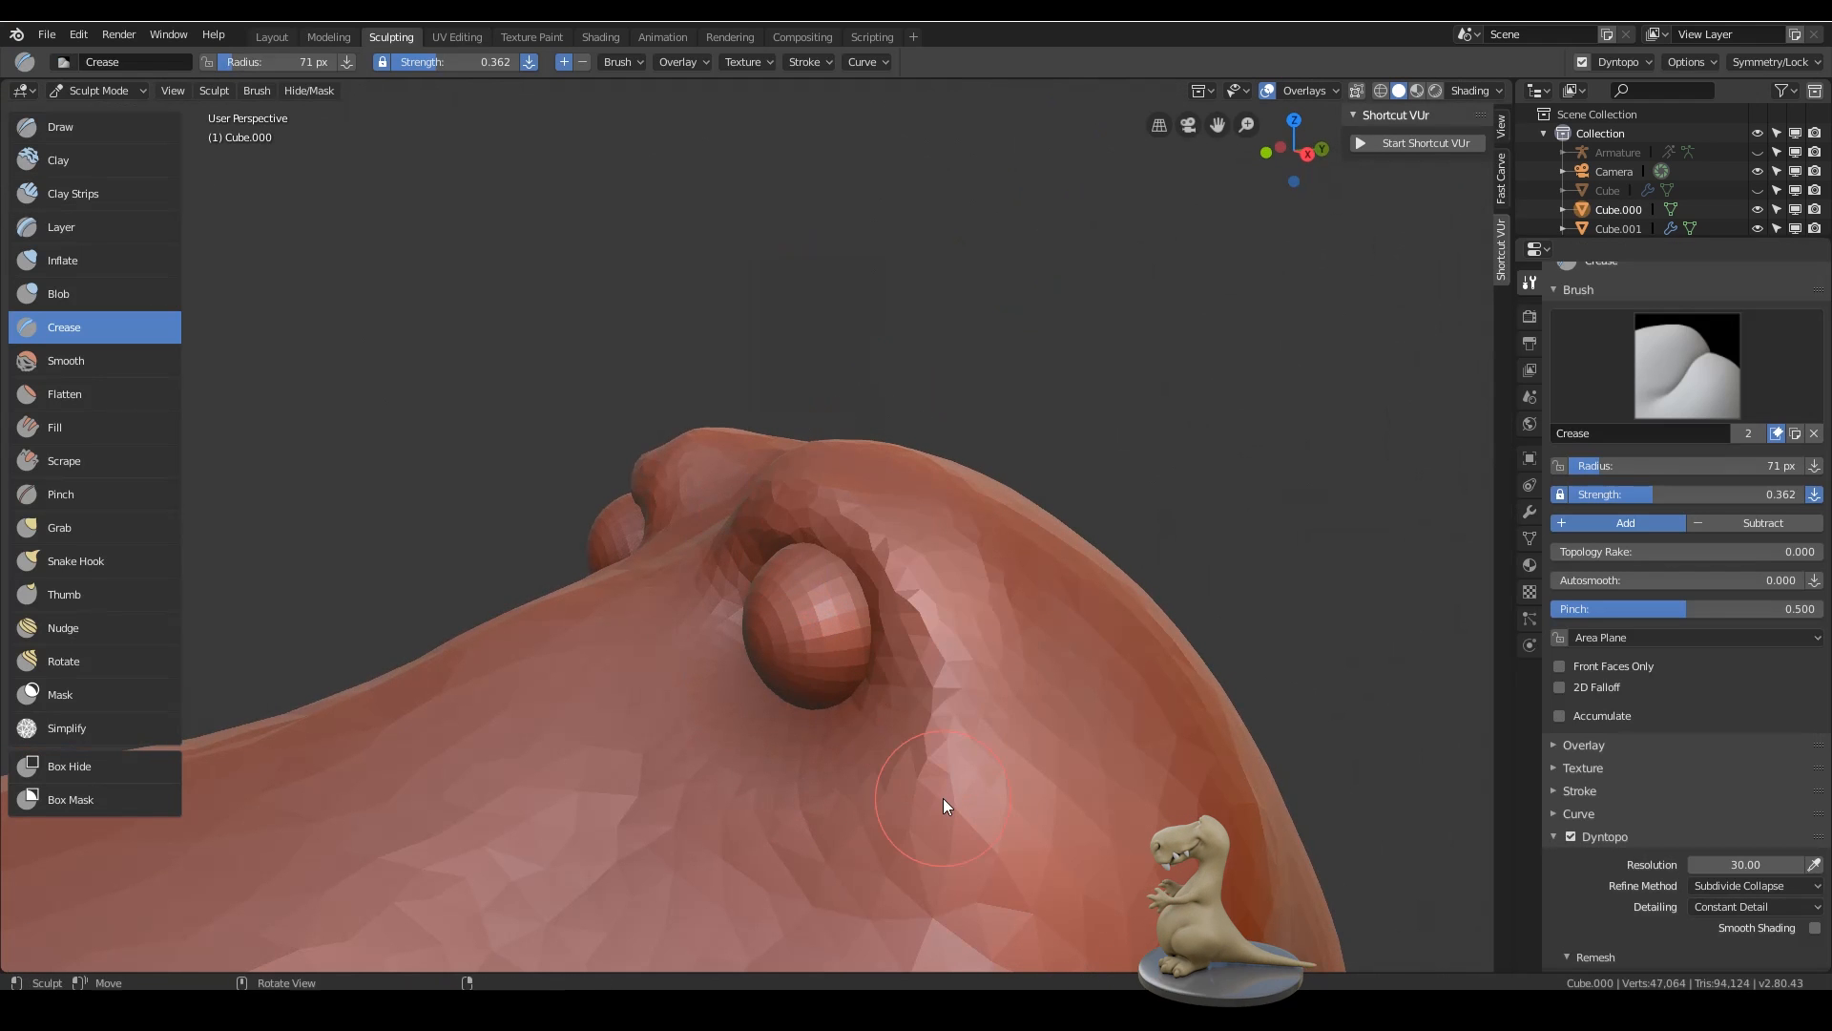
# - Set the Dyntopo resolution to 35 and build up a crease along the outer edge of the eye socket
pyautogui.click(1748, 863)
pyautogui.write('35')
pyautogui.press('Return')
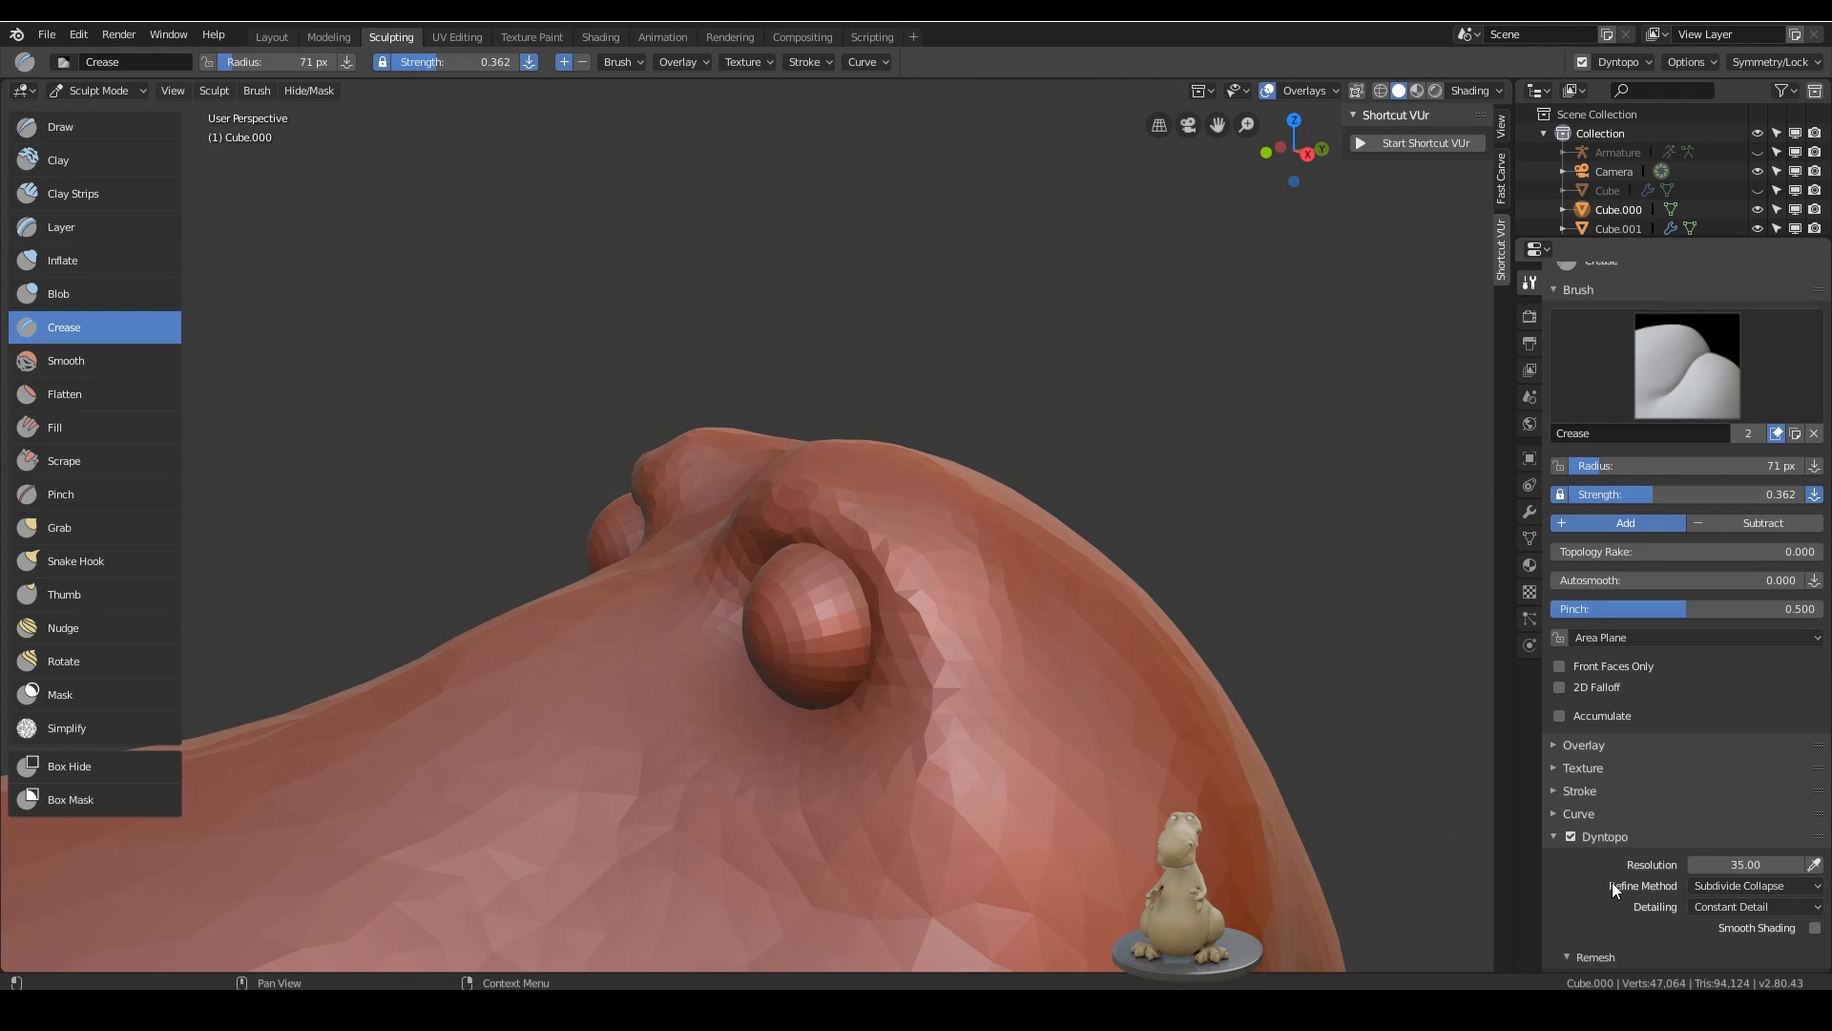
pyautogui.moveTo(1047, 531)
pyautogui.mouseDown(button='middle')
pyautogui.moveTo(1149, 563)
pyautogui.moveTo(1211, 512)
pyautogui.moveTo(1051, 520)
pyautogui.moveTo(1075, 483)
pyautogui.moveTo(1139, 654)
pyautogui.mouseUp(button='middle')
pyautogui.moveTo(1139, 652)
pyautogui.mouseDown()
pyautogui.moveTo(1016, 438)
pyautogui.moveTo(1079, 486)
pyautogui.moveTo(960, 474)
pyautogui.moveTo(1188, 523)
pyautogui.moveTo(1181, 579)
pyautogui.moveTo(1103, 496)
pyautogui.moveTo(1166, 593)
pyautogui.mouseUp()
pyautogui.moveTo(1165, 594); pyautogui.dragTo(1144, 611, button='middle')
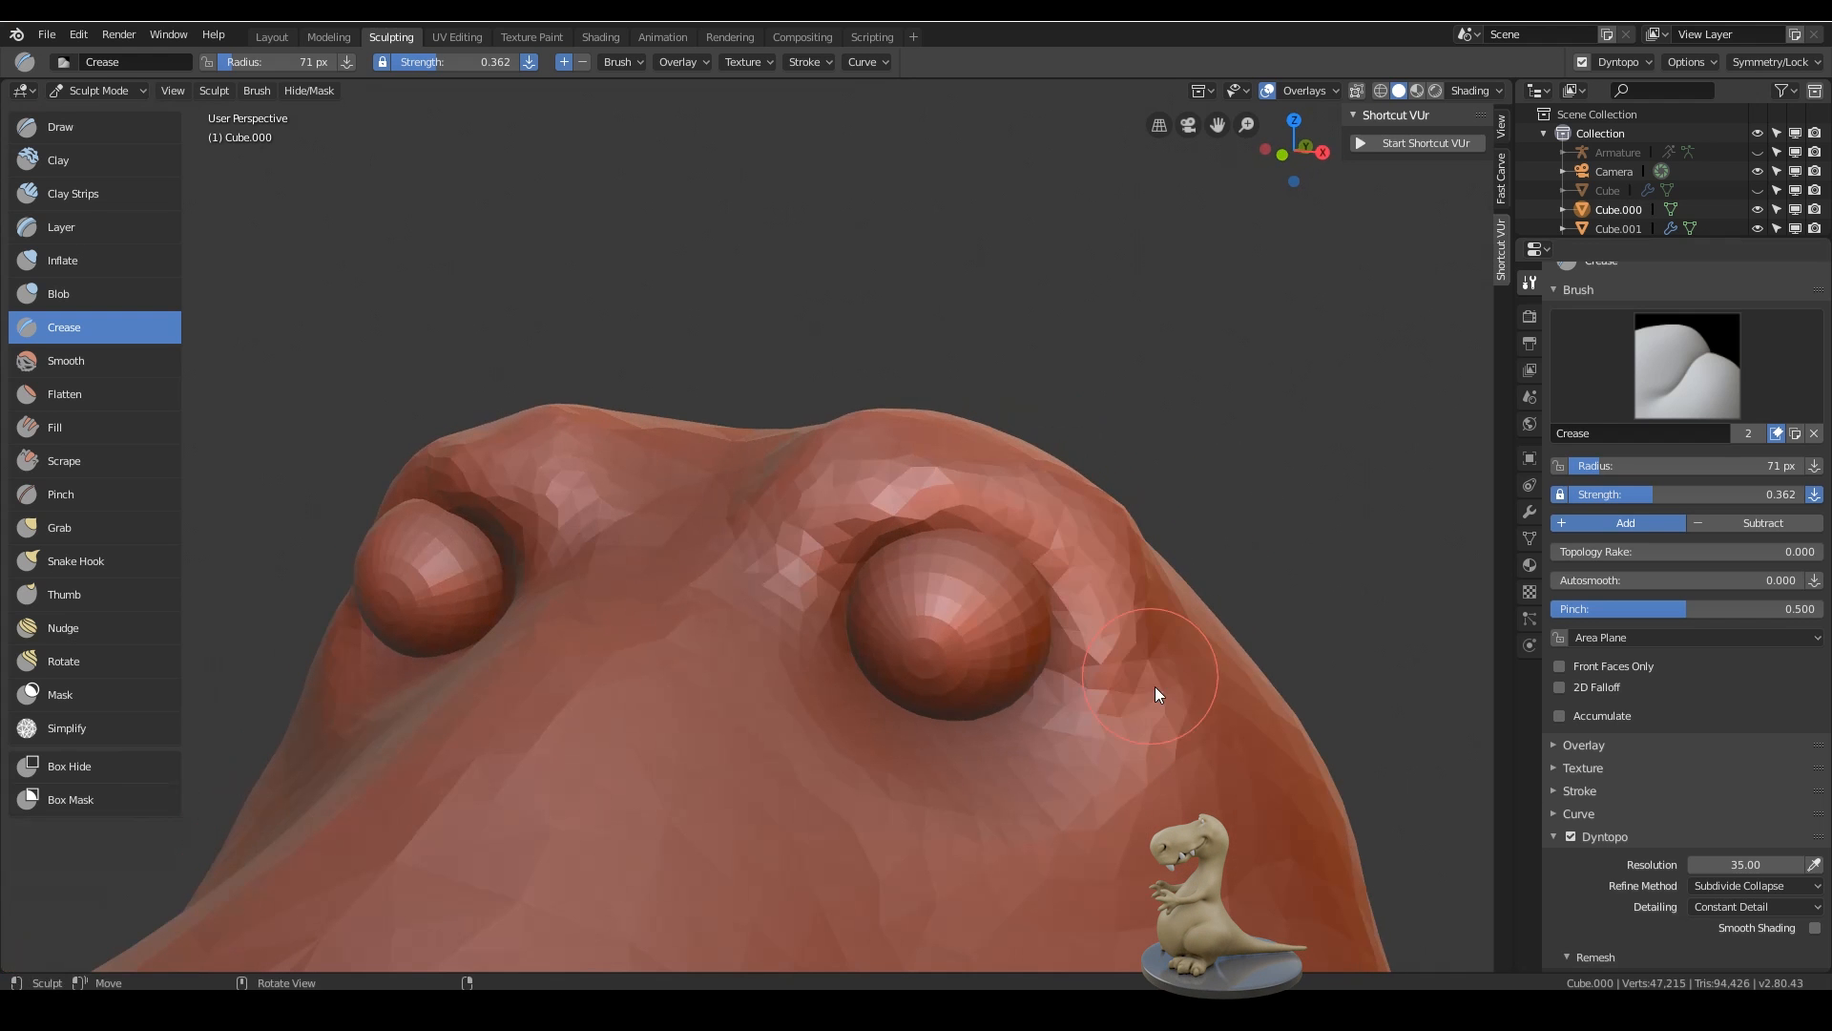
pyautogui.moveTo(1155, 685)
pyautogui.mouseDown()
pyautogui.moveTo(1115, 695)
pyautogui.moveTo(1056, 503)
pyautogui.moveTo(1106, 629)
pyautogui.mouseUp()
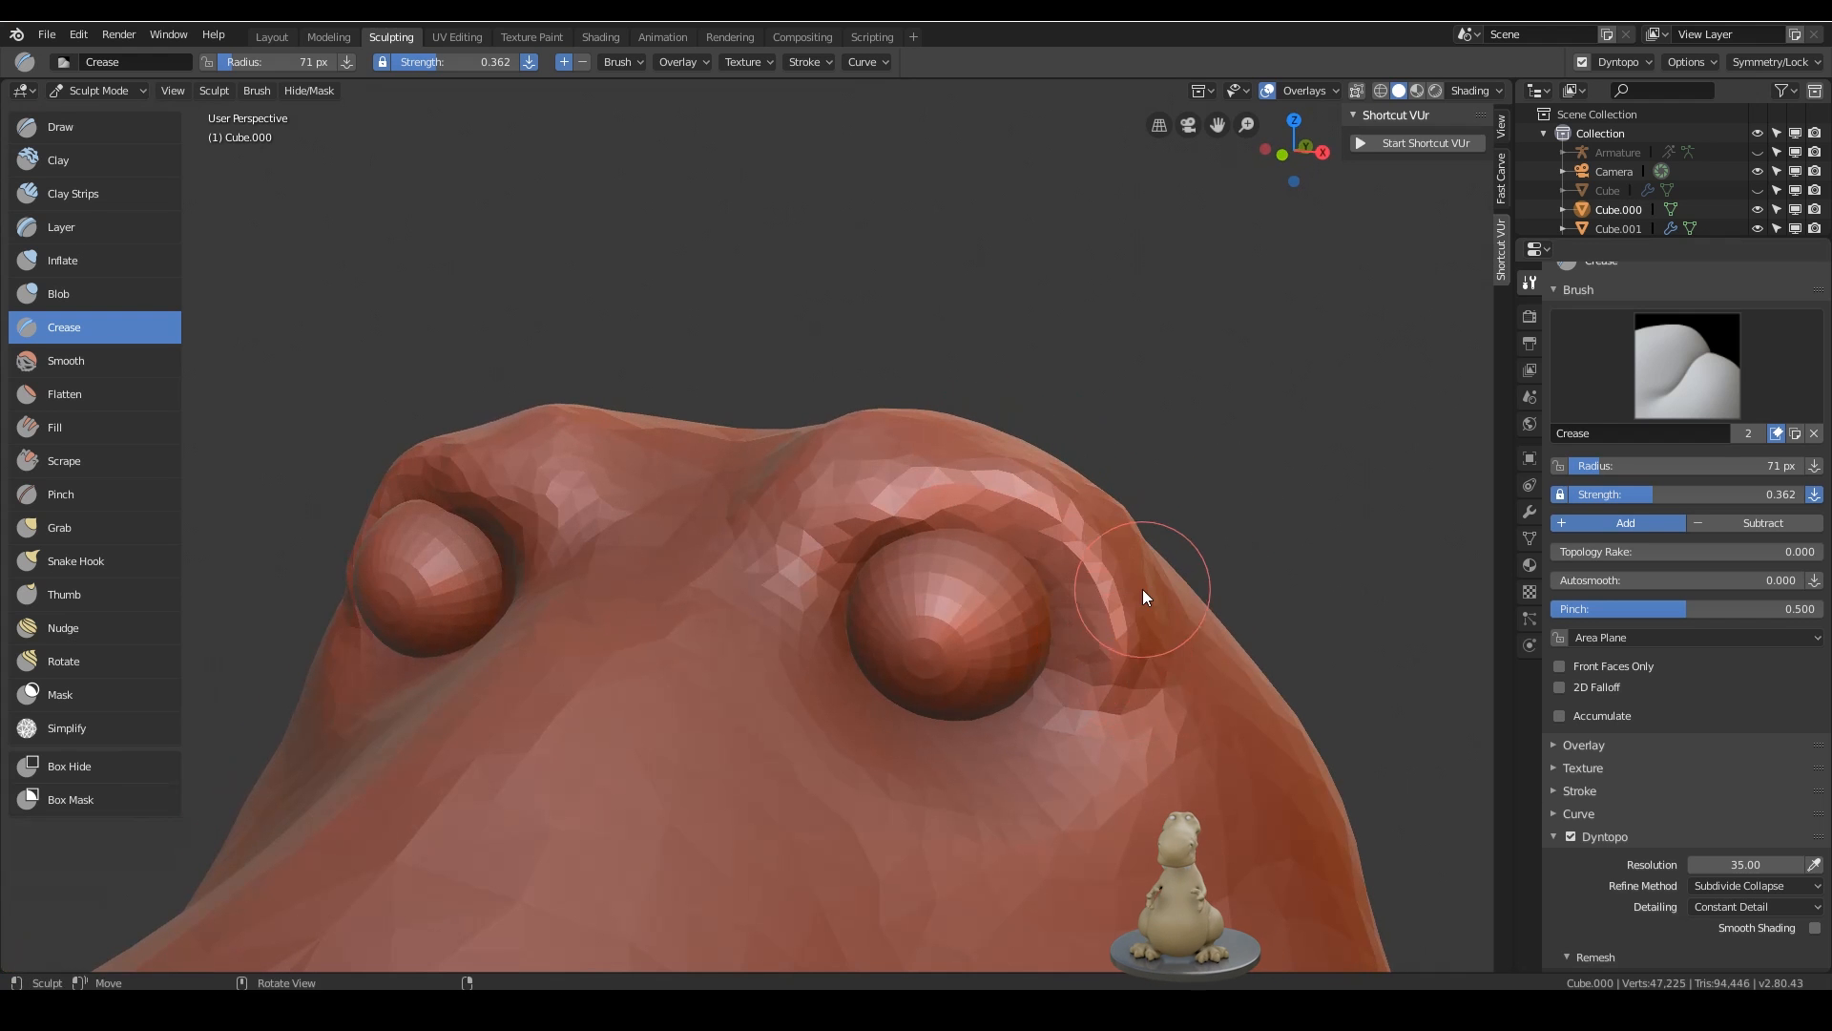
# - Set the Crease brush radius to 151 px and sculpt the eyelid and socket edge around the eyeball
pyautogui.press('f')
pyautogui.click(1162, 660)
pyautogui.moveTo(998, 445)
pyautogui.mouseDown()
pyautogui.moveTo(1155, 674)
pyautogui.moveTo(1094, 702)
pyautogui.moveTo(1103, 677)
pyautogui.moveTo(1015, 728)
pyautogui.moveTo(1095, 721)
pyautogui.moveTo(1092, 649)
pyautogui.moveTo(1068, 682)
pyautogui.mouseUp()
pyautogui.moveTo(1088, 702)
pyautogui.mouseDown(button='middle')
pyautogui.moveTo(1023, 720)
pyautogui.moveTo(1085, 691)
pyautogui.mouseUp(button='middle')
pyautogui.moveTo(774, 634)
pyautogui.mouseDown()
pyautogui.moveTo(845, 564)
pyautogui.moveTo(909, 560)
pyautogui.moveTo(906, 658)
pyautogui.moveTo(1068, 537)
pyautogui.moveTo(846, 698)
pyautogui.moveTo(902, 726)
pyautogui.mouseUp()
# - Smooth the brow ridge and the surface around the eye sockets
pyautogui.keyDown('shift'); pyautogui.moveTo(942, 405); pyautogui.dragTo(1127, 572); pyautogui.keyUp('shift')
pyautogui.moveTo(1235, 637); pyautogui.dragTo(1118, 669, button='middle')
pyautogui.moveTo(1089, 659)
pyautogui.keyDown('shift'); pyautogui.mouseDown()
pyautogui.moveTo(1005, 488)
pyautogui.moveTo(994, 743)
pyautogui.moveTo(1056, 507)
pyautogui.mouseUp(); pyautogui.keyUp('shift')
pyautogui.moveTo(1056, 506)
pyautogui.mouseDown(button='middle')
pyautogui.moveTo(909, 655)
pyautogui.moveTo(1171, 599)
pyautogui.moveTo(1059, 730)
pyautogui.mouseUp(button='middle')
pyautogui.moveTo(1059, 731)
pyautogui.keyDown('ctrl'); pyautogui.mouseDown(button='middle')
pyautogui.moveTo(978, 536)
pyautogui.moveTo(844, 674)
pyautogui.mouseUp(button='middle'); pyautogui.keyUp('ctrl')
pyautogui.keyDown('shift'); pyautogui.moveTo(843, 673); pyautogui.dragTo(694, 713); pyautogui.keyUp('shift')
pyautogui.moveTo(694, 714)
pyautogui.mouseDown(button='middle')
pyautogui.moveTo(964, 863)
pyautogui.moveTo(1050, 773)
pyautogui.moveTo(1022, 506)
pyautogui.mouseUp(button='middle')
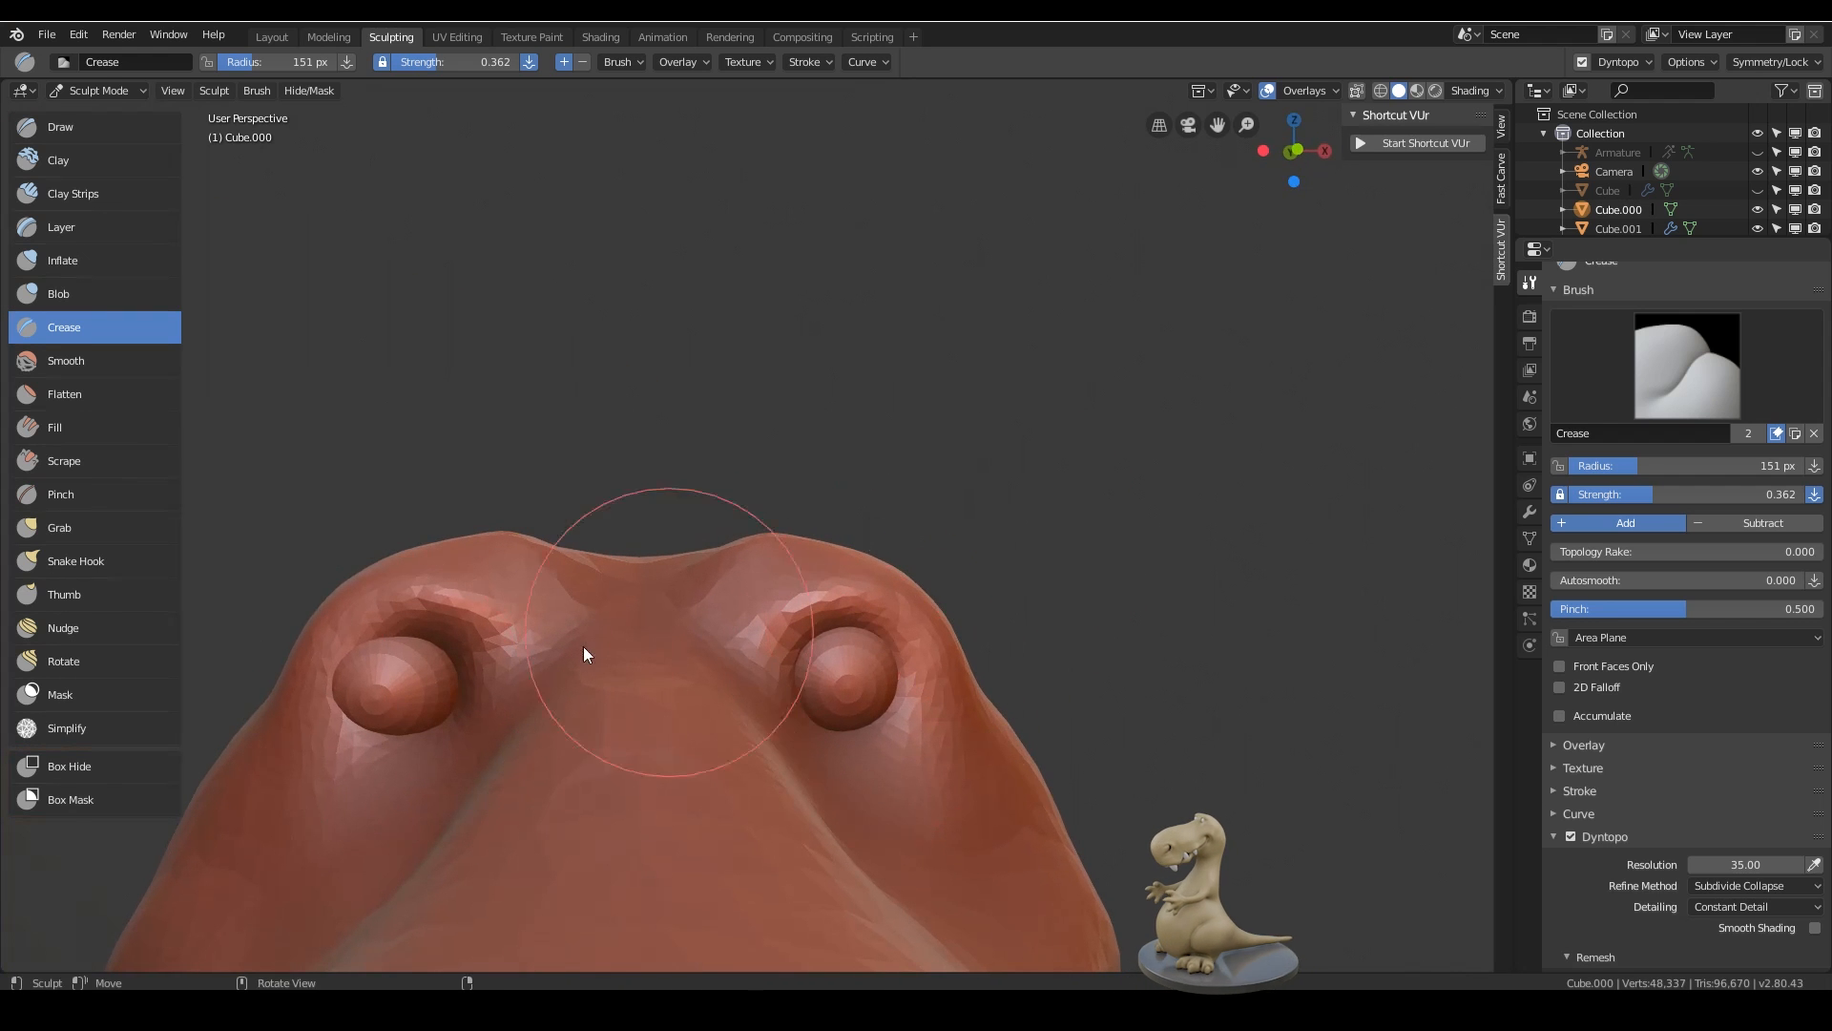
# - Save the file and symmetrize the sculpt in the +X to -X direction
pyautogui.moveTo(920, 696); pyautogui.dragTo(945, 849, button='middle')
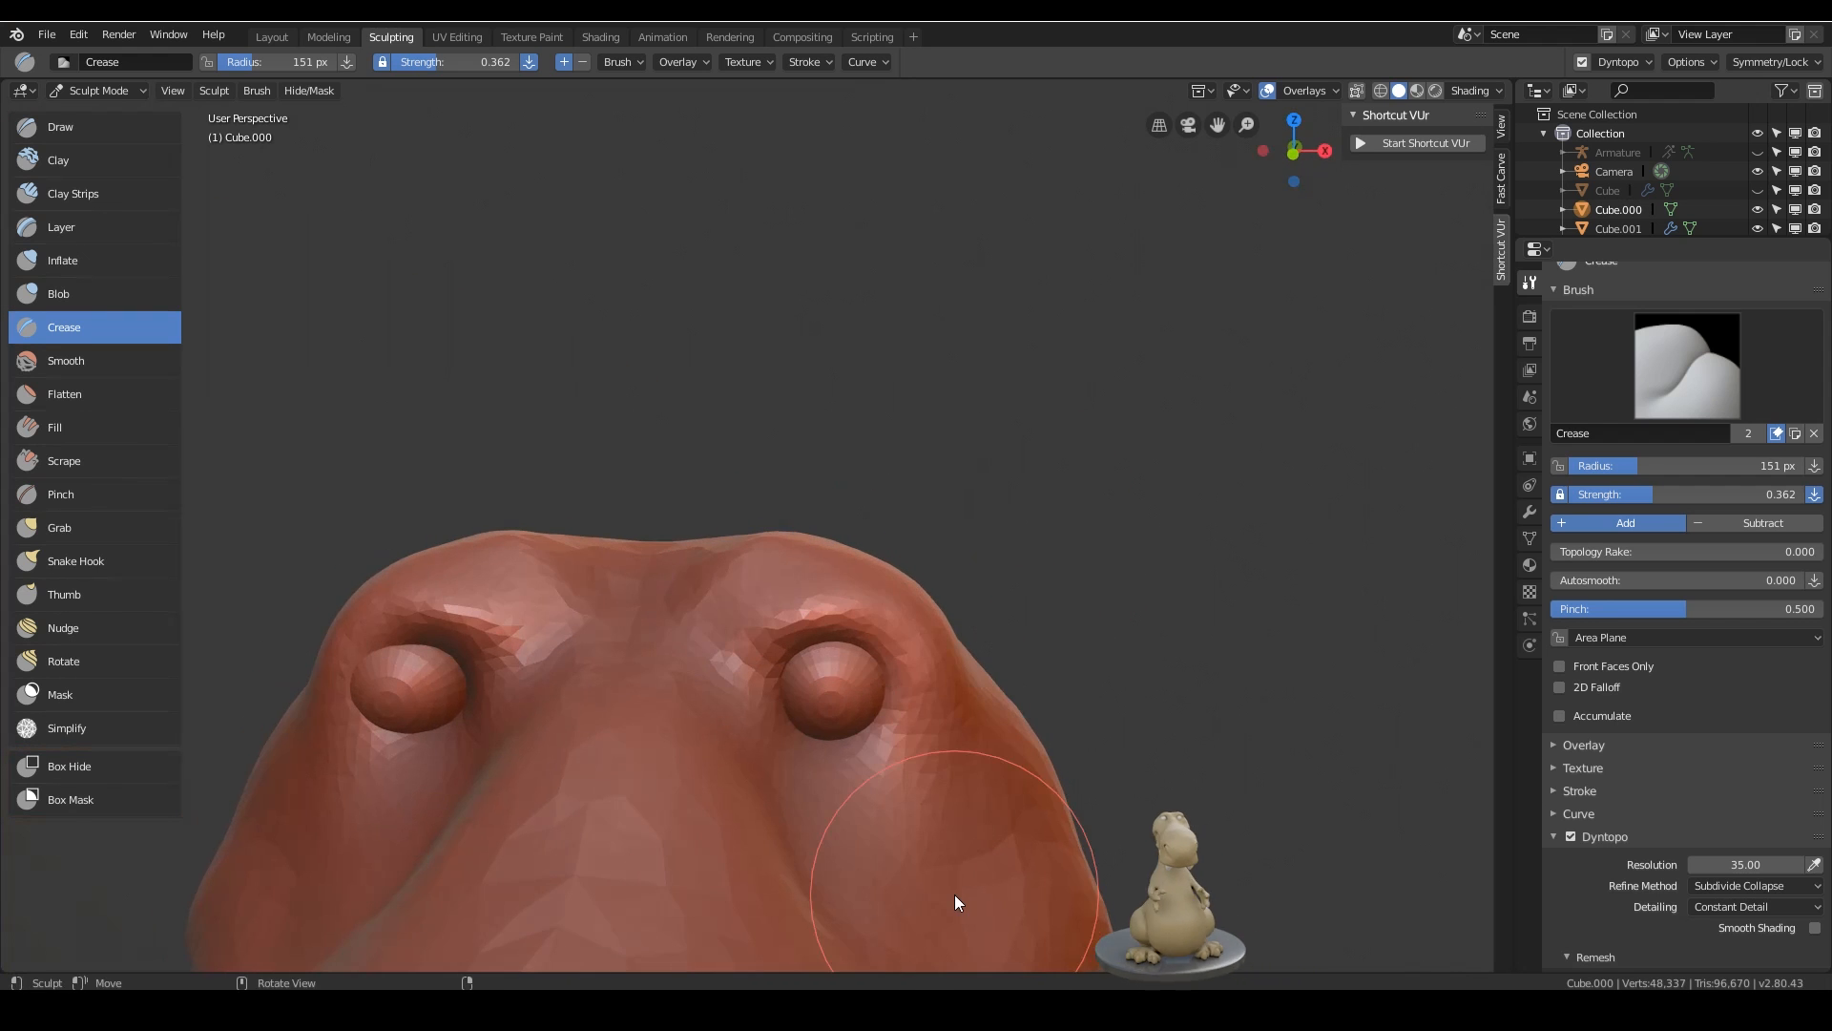
pyautogui.scroll(-3, 1729, 864)
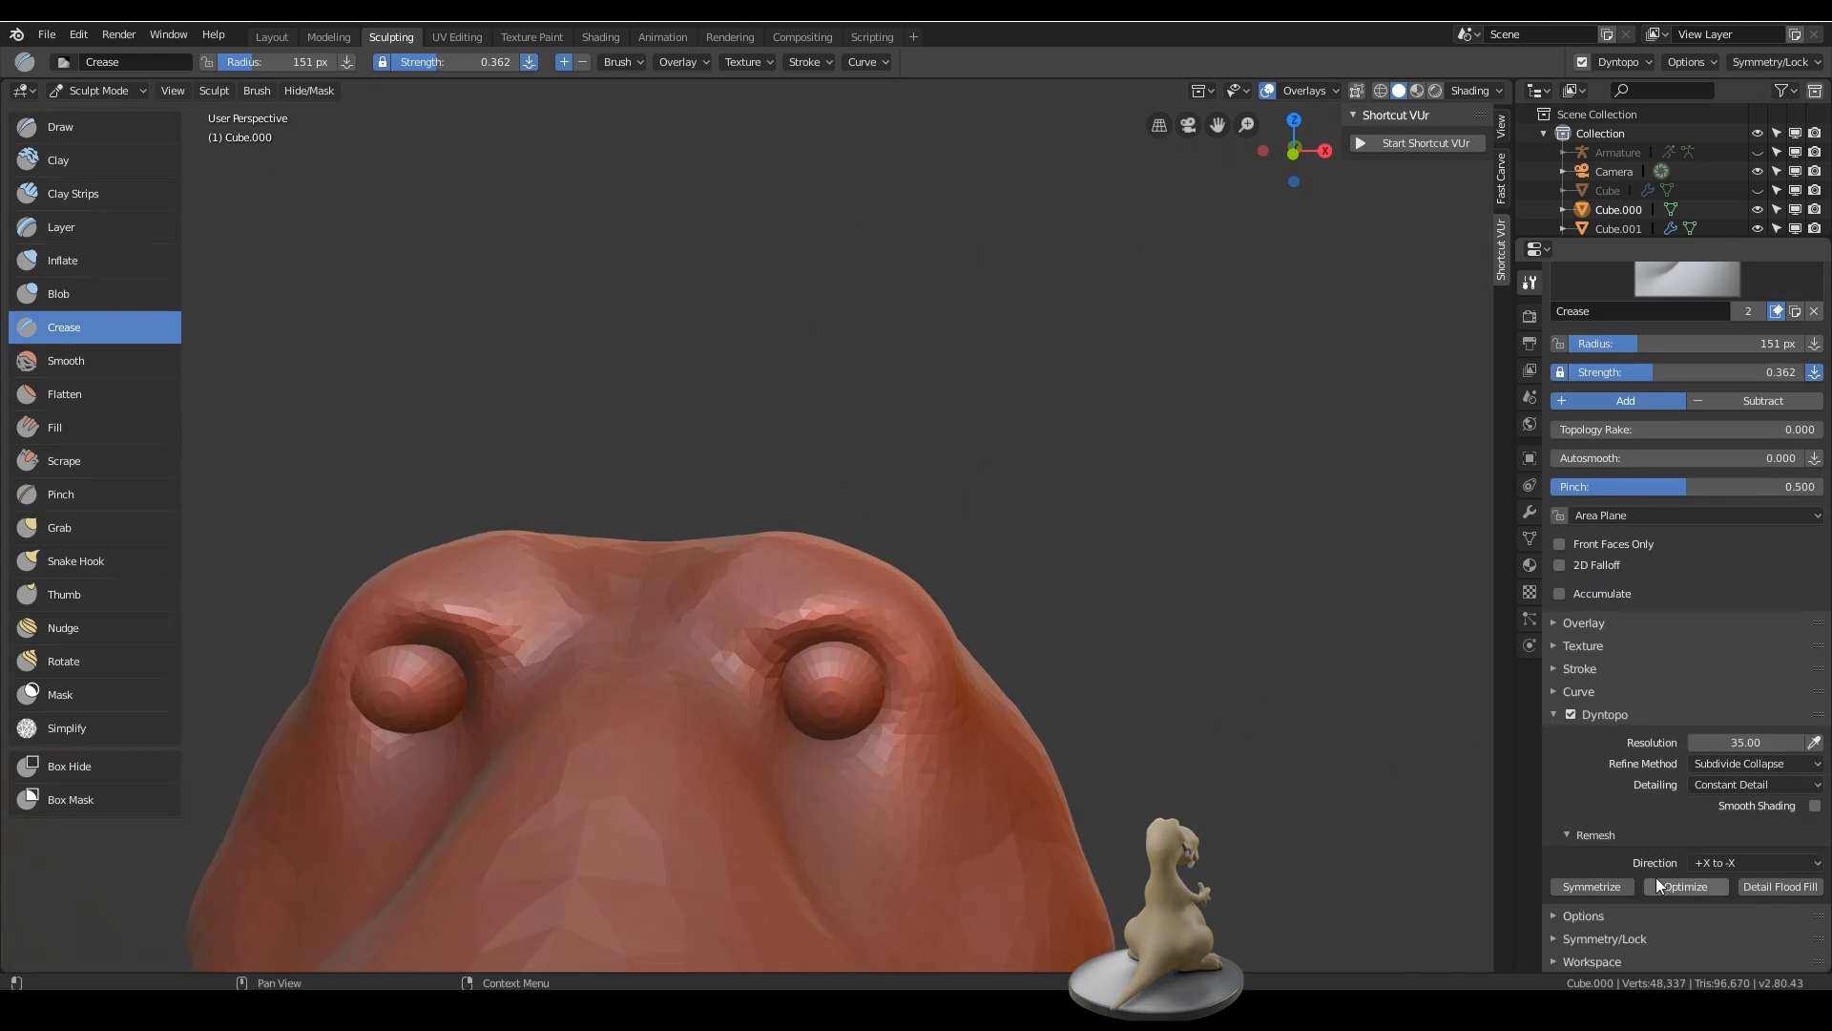
pyautogui.hotkey('ctrl', 's')
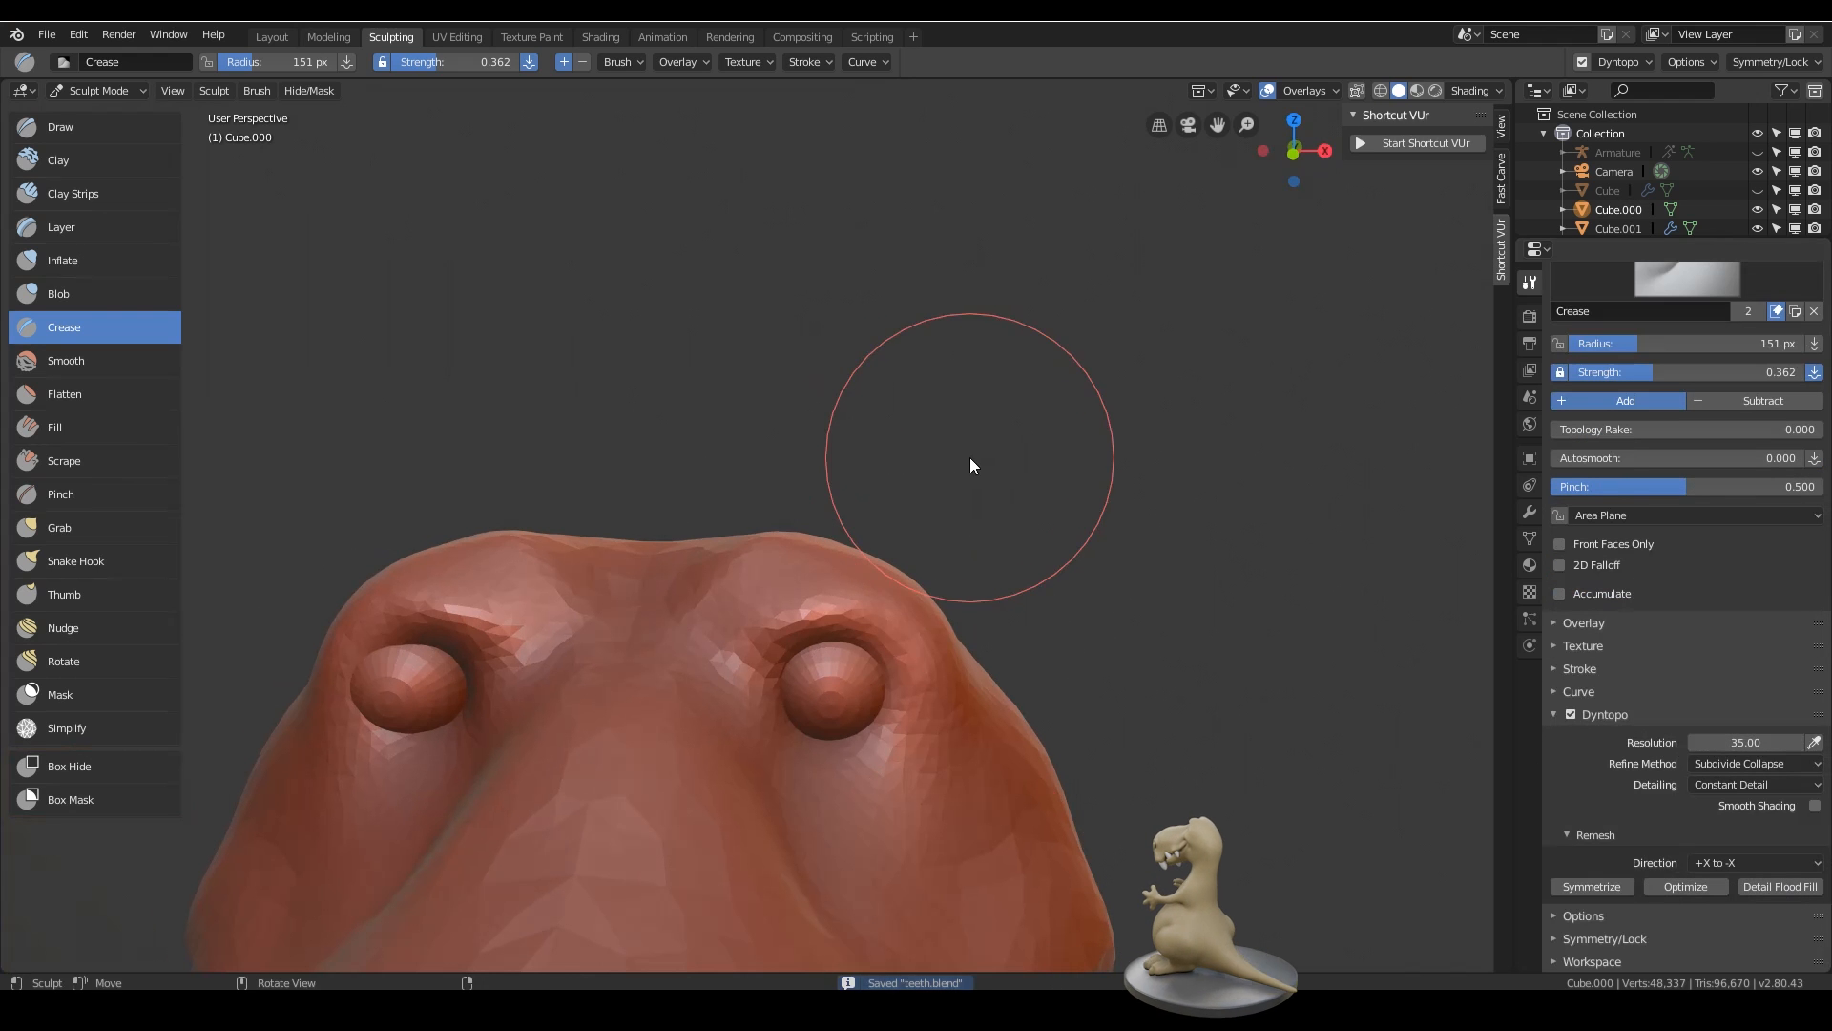
pyautogui.click(1606, 884)
pyautogui.moveTo(1385, 706)
pyautogui.mouseDown(button='middle')
pyautogui.moveTo(1053, 497)
pyautogui.moveTo(1024, 511)
pyautogui.moveTo(975, 497)
pyautogui.moveTo(955, 574)
pyautogui.mouseUp(button='middle')
# - Examine the symmetrized head and eyes in the Layout workspace, and return to sculpting the body
pyautogui.click(272, 36)
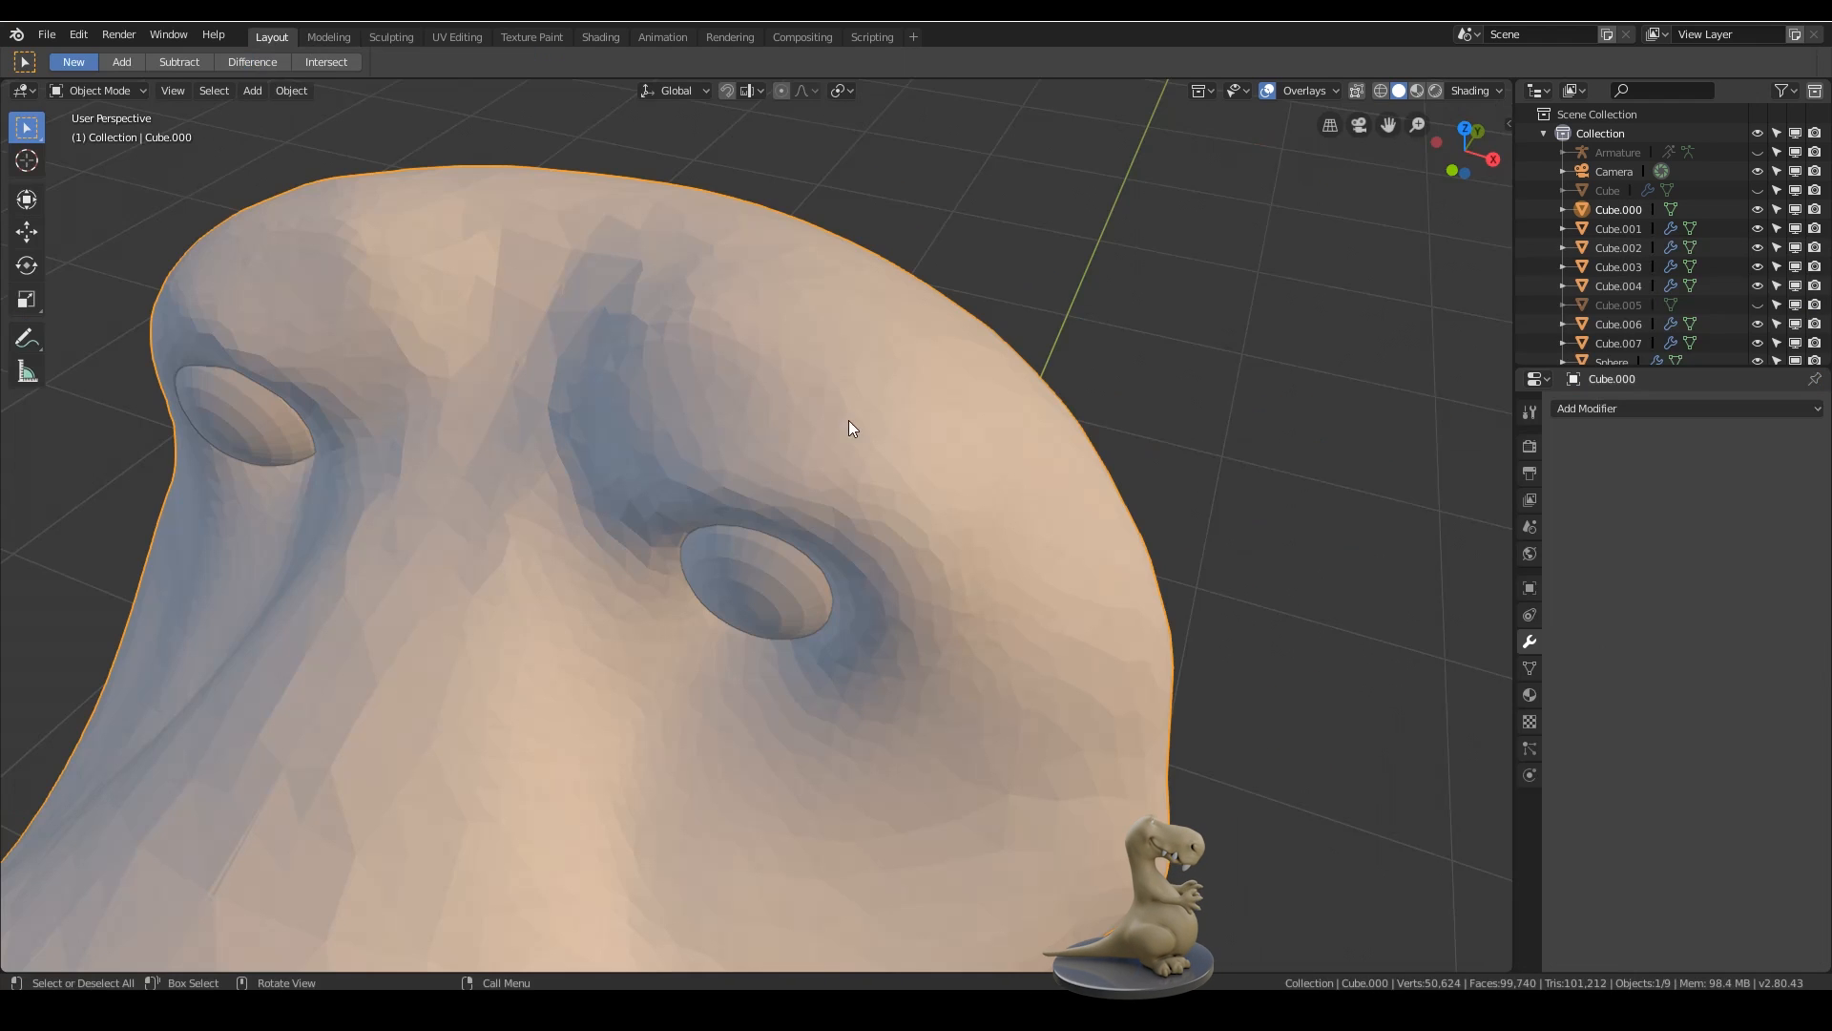
pyautogui.click(886, 430)
pyautogui.moveTo(908, 438)
pyautogui.mouseDown(button='middle')
pyautogui.moveTo(824, 548)
pyautogui.moveTo(1106, 341)
pyautogui.moveTo(977, 440)
pyautogui.moveTo(979, 422)
pyautogui.moveTo(964, 499)
pyautogui.moveTo(988, 480)
pyautogui.moveTo(995, 512)
pyautogui.mouseUp(button='middle')
pyautogui.scroll(-5, 1107, 337)
pyautogui.click(392, 37)
pyautogui.click(272, 37)
pyautogui.click(611, 477)
pyautogui.click(393, 39)
pyautogui.scroll(3, 994, 515)
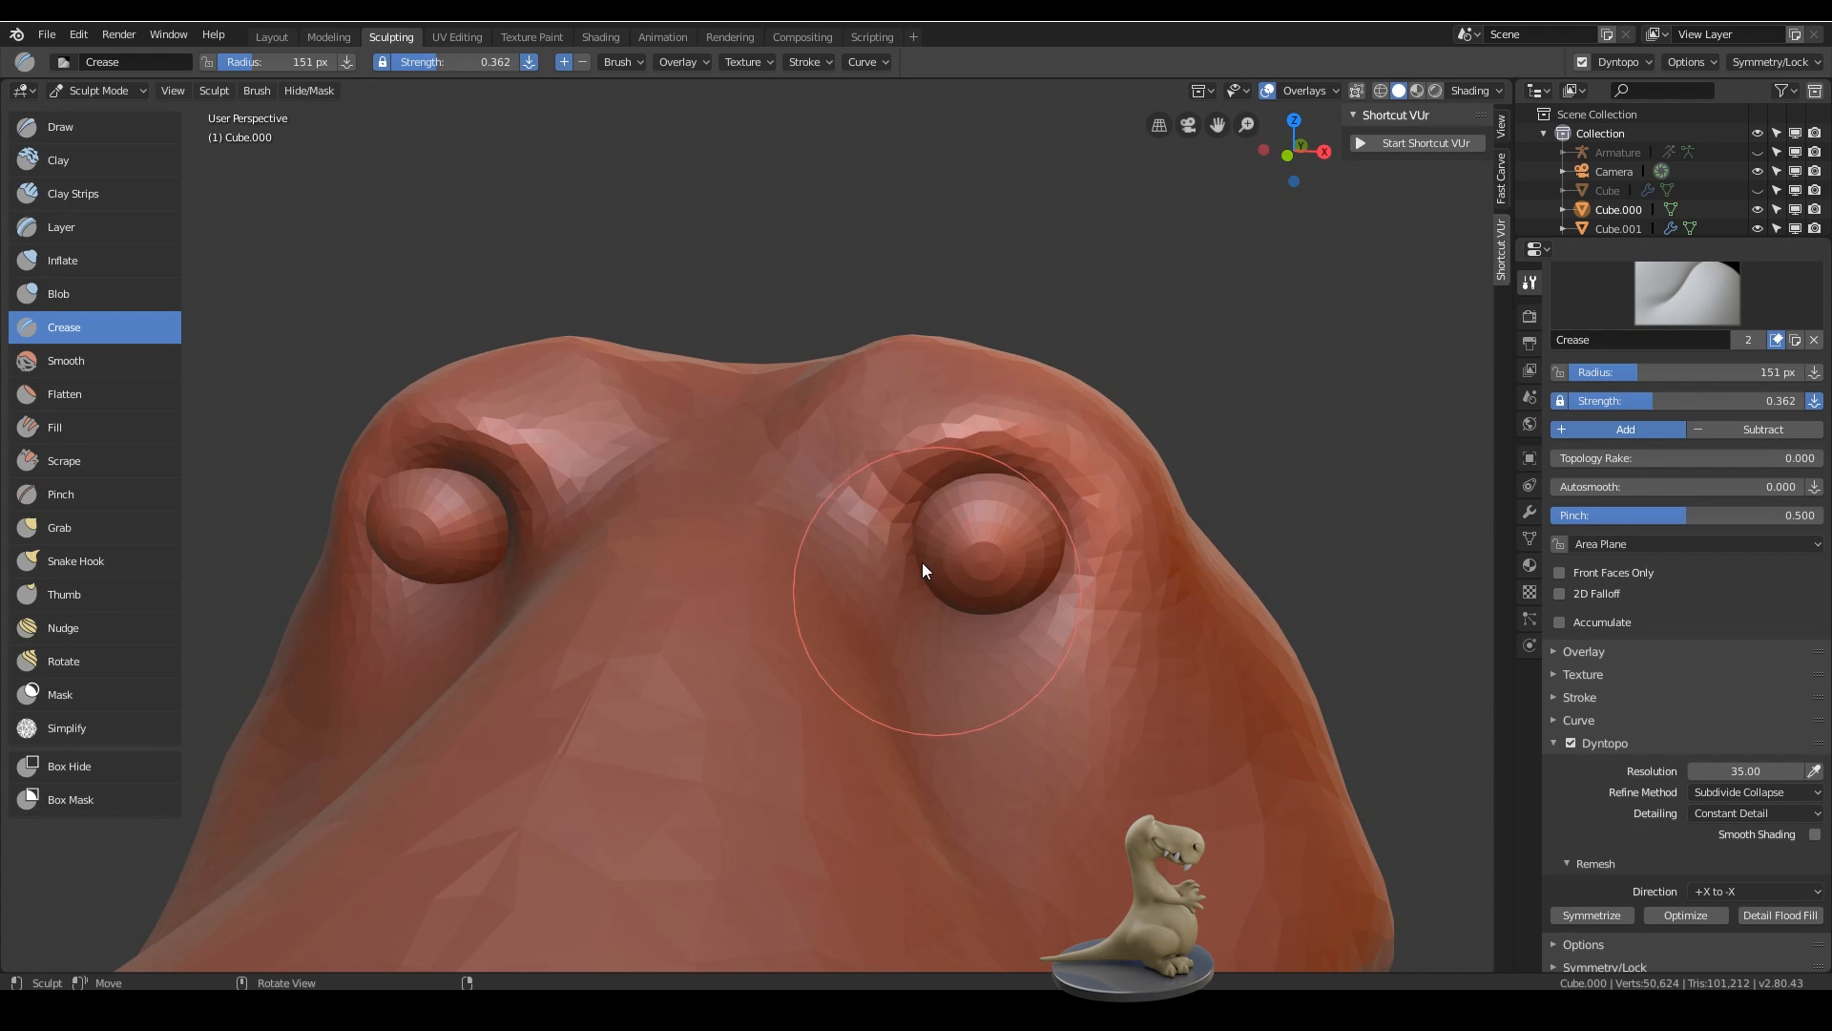
# - Set the Crease brush radius to 112 px and refine the upper eyelid and inner socket edge
pyautogui.press('f')
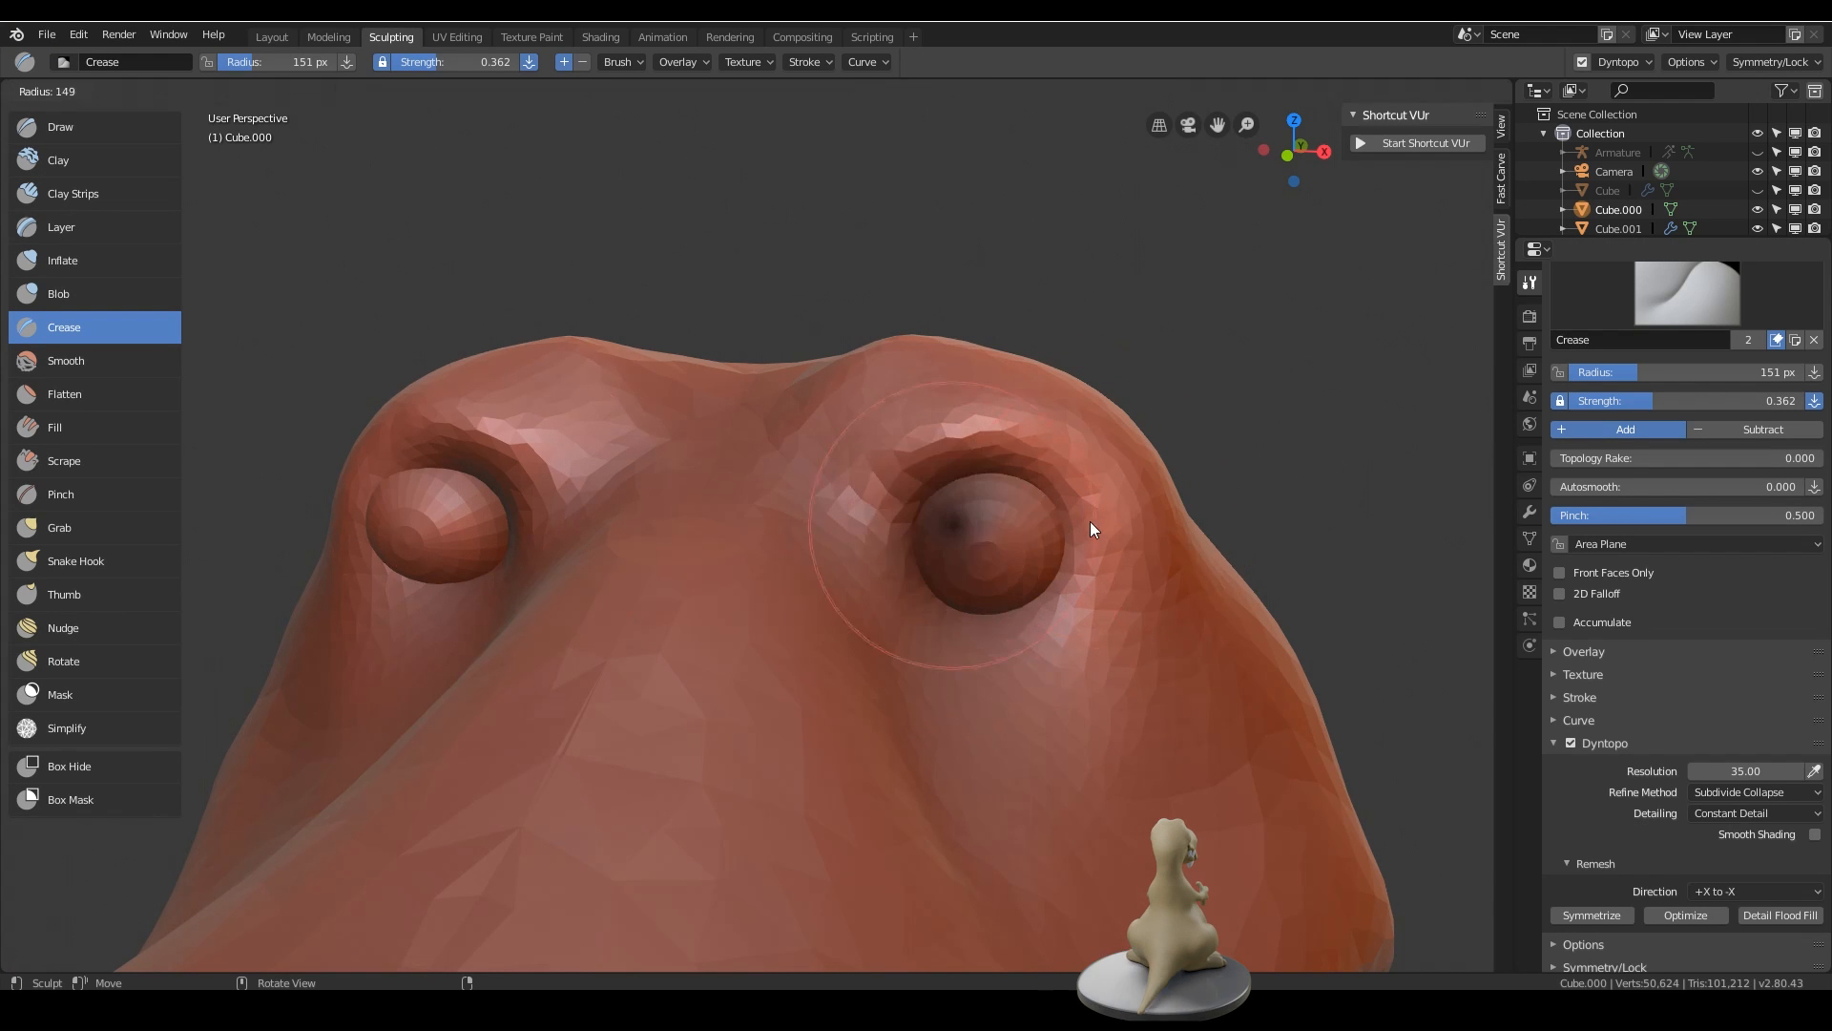
pyautogui.click(1059, 514)
pyautogui.moveTo(976, 451)
pyautogui.mouseDown()
pyautogui.moveTo(918, 508)
pyautogui.moveTo(1012, 448)
pyautogui.moveTo(980, 479)
pyautogui.moveTo(1004, 526)
pyautogui.moveTo(1082, 496)
pyautogui.moveTo(1023, 541)
pyautogui.mouseUp()
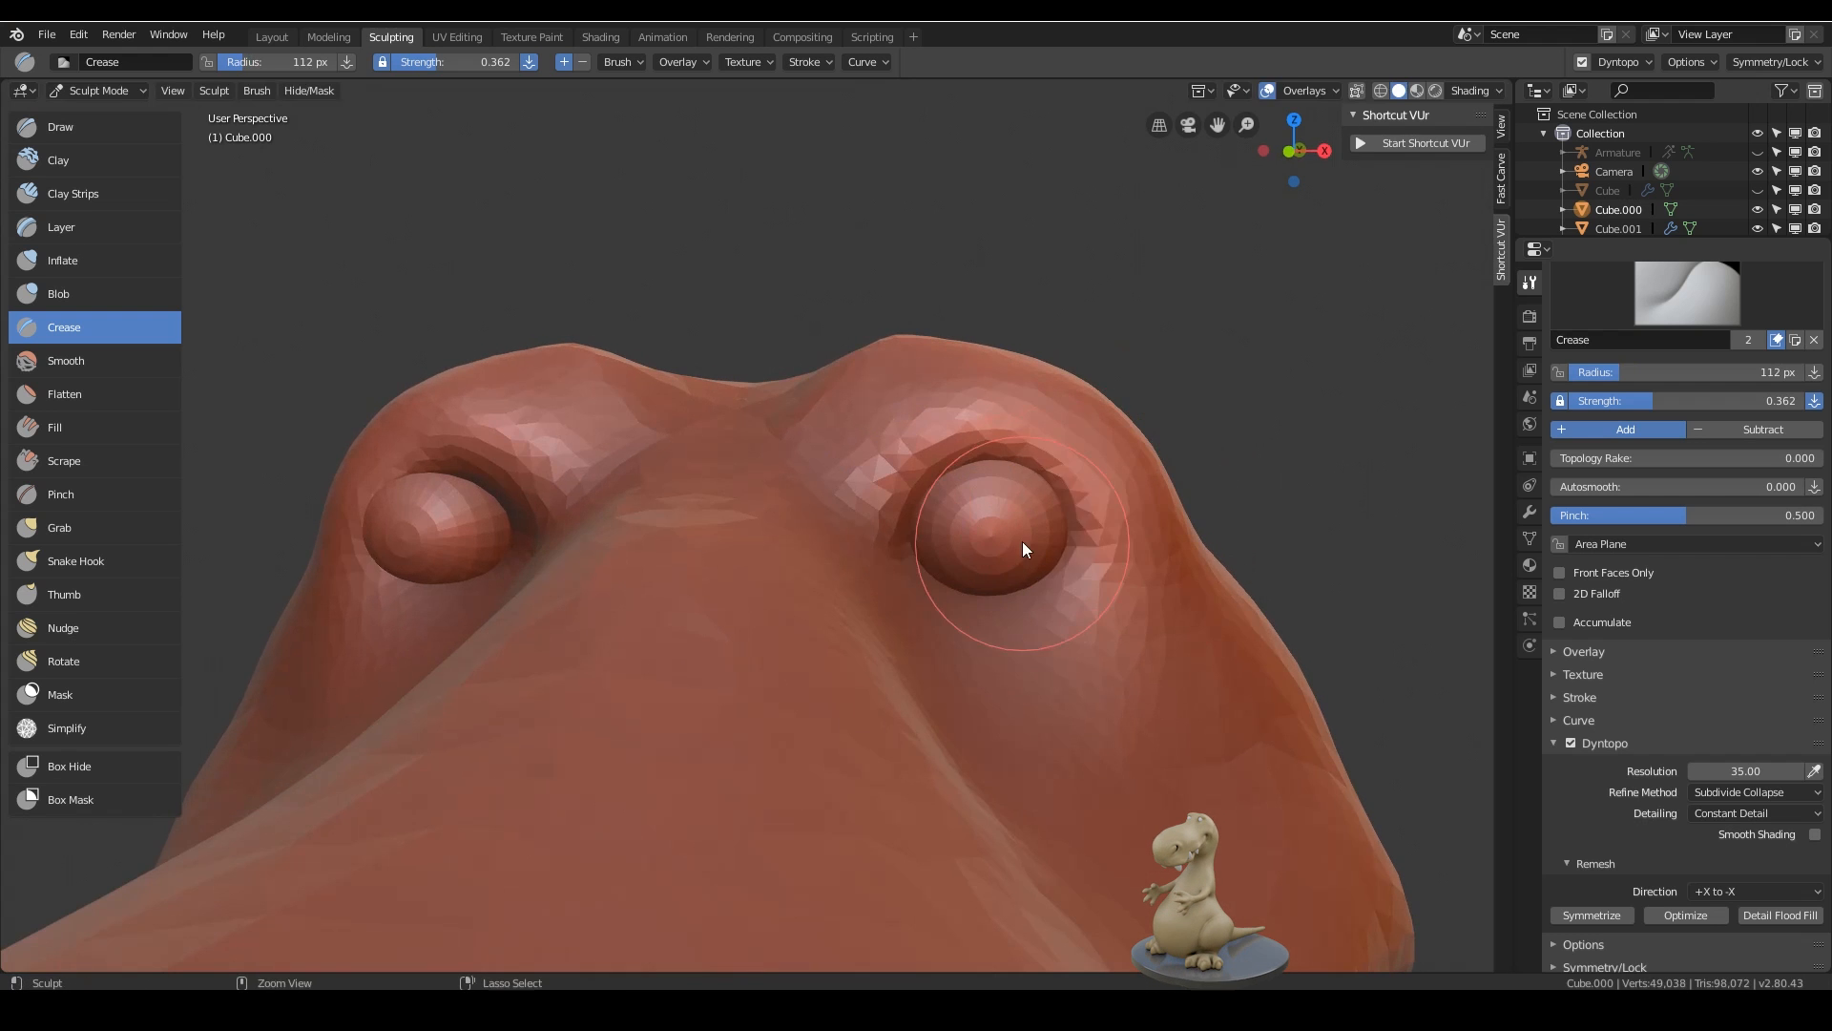
pyautogui.moveTo(1022, 542)
pyautogui.mouseDown(button='middle')
pyautogui.moveTo(824, 740)
pyautogui.moveTo(843, 516)
pyautogui.moveTo(885, 590)
pyautogui.moveTo(879, 506)
pyautogui.mouseUp(button='middle')
pyautogui.moveTo(880, 504); pyautogui.dragTo(908, 530)
# - Set the Crease brush radius to 76 px and sharpen the upper lip above the back tooth
pyautogui.scroll(-6, 908, 533)
pyautogui.moveTo(908, 534)
pyautogui.mouseDown(button='middle')
pyautogui.moveTo(875, 712)
pyautogui.moveTo(1244, 575)
pyautogui.moveTo(1182, 529)
pyautogui.moveTo(1173, 593)
pyautogui.moveTo(1067, 615)
pyautogui.moveTo(1022, 559)
pyautogui.moveTo(1027, 586)
pyautogui.moveTo(989, 560)
pyautogui.moveTo(1129, 590)
pyautogui.moveTo(1131, 544)
pyautogui.moveTo(1253, 511)
pyautogui.moveTo(781, 675)
pyautogui.moveTo(932, 638)
pyautogui.moveTo(730, 646)
pyautogui.moveTo(1112, 626)
pyautogui.moveTo(1043, 663)
pyautogui.moveTo(920, 475)
pyautogui.moveTo(926, 603)
pyautogui.mouseUp(button='middle')
pyautogui.scroll(-3, 876, 711)
pyautogui.keyDown('ctrl'); pyautogui.moveTo(928, 658); pyautogui.dragTo(940, 568, button='middle'); pyautogui.keyUp('ctrl')
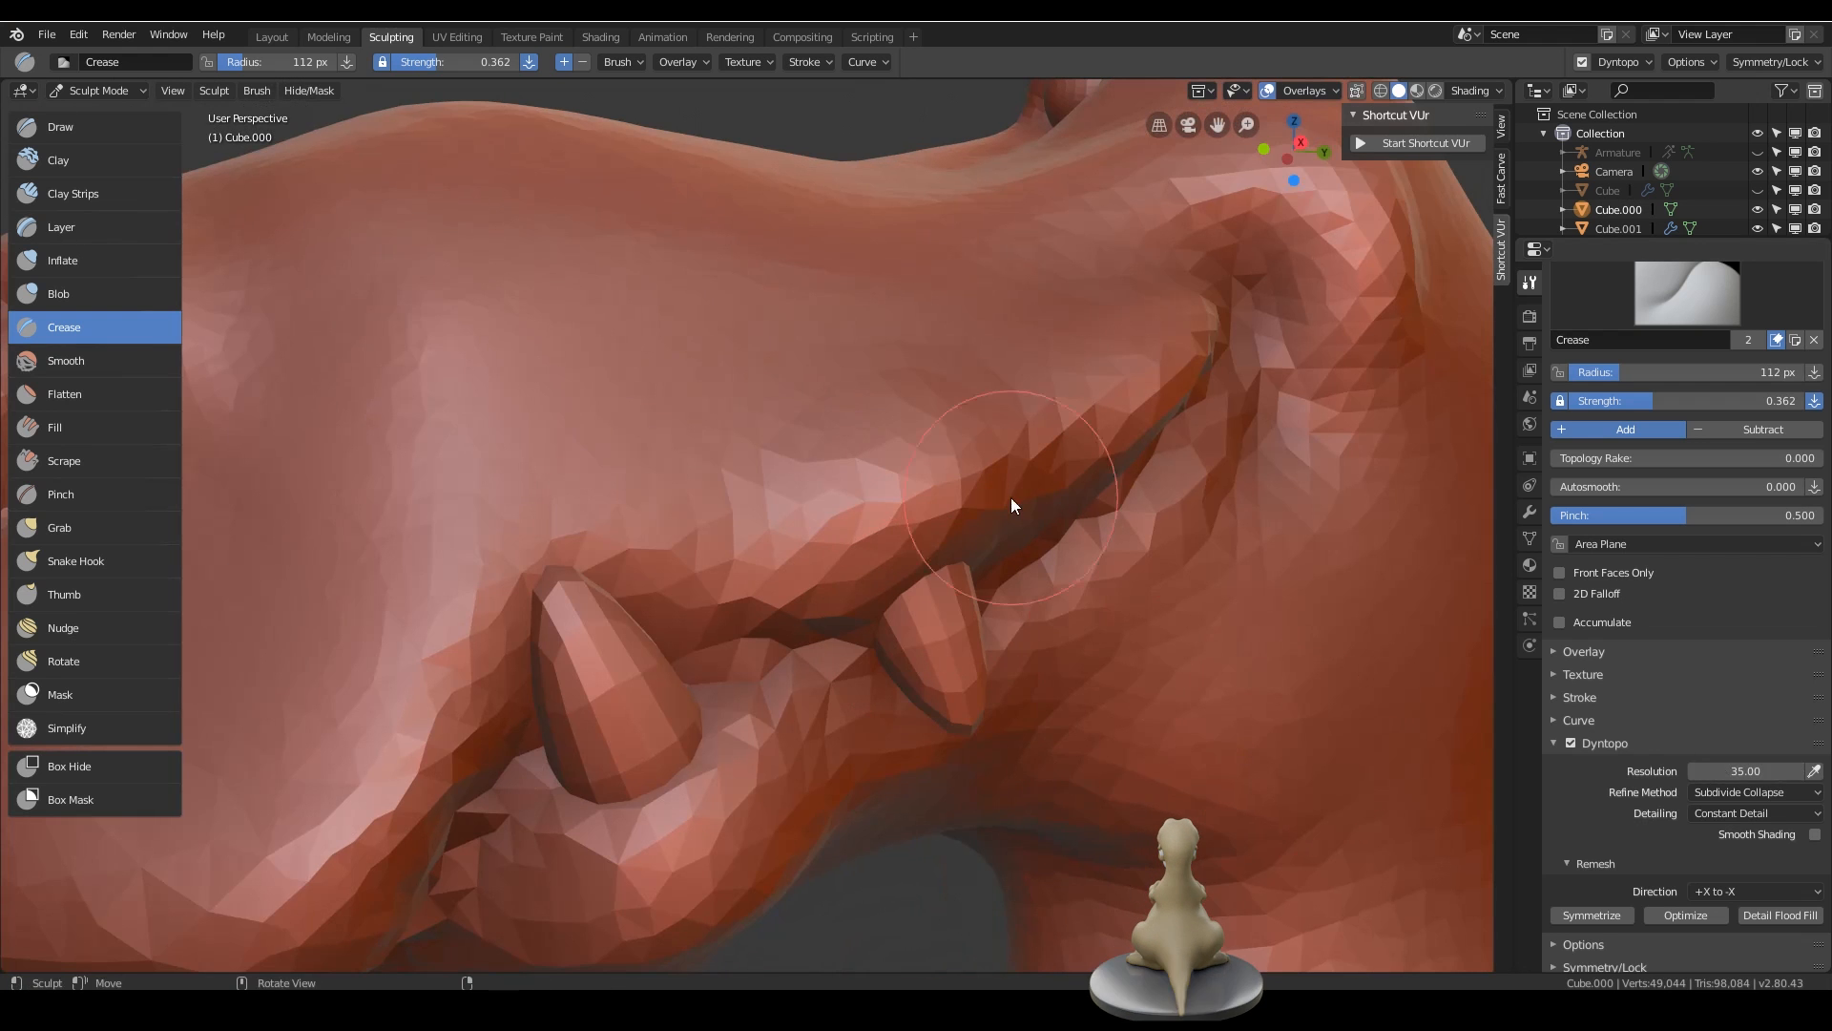
pyautogui.moveTo(1011, 496); pyautogui.dragTo(1004, 497, button='middle')
pyautogui.press('f')
pyautogui.click(924, 561)
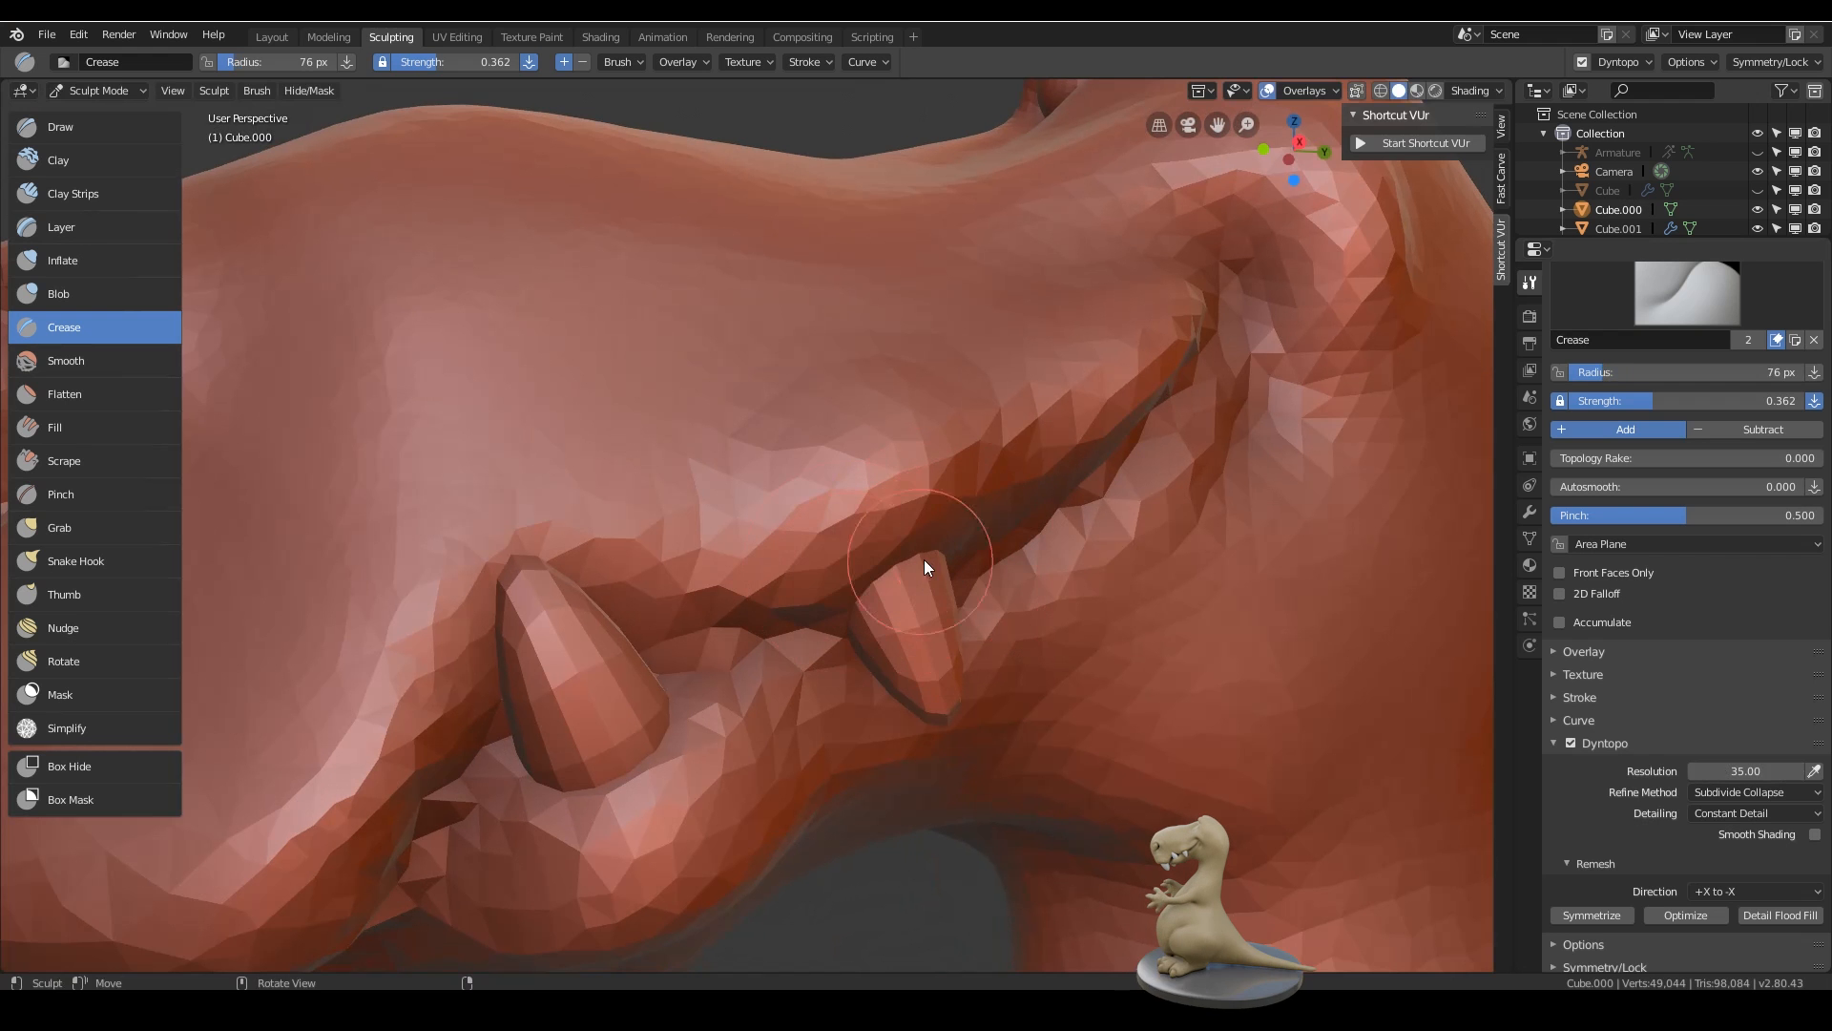
pyautogui.moveTo(863, 554); pyautogui.dragTo(960, 502)
pyautogui.moveTo(823, 527); pyautogui.dragTo(1027, 491)
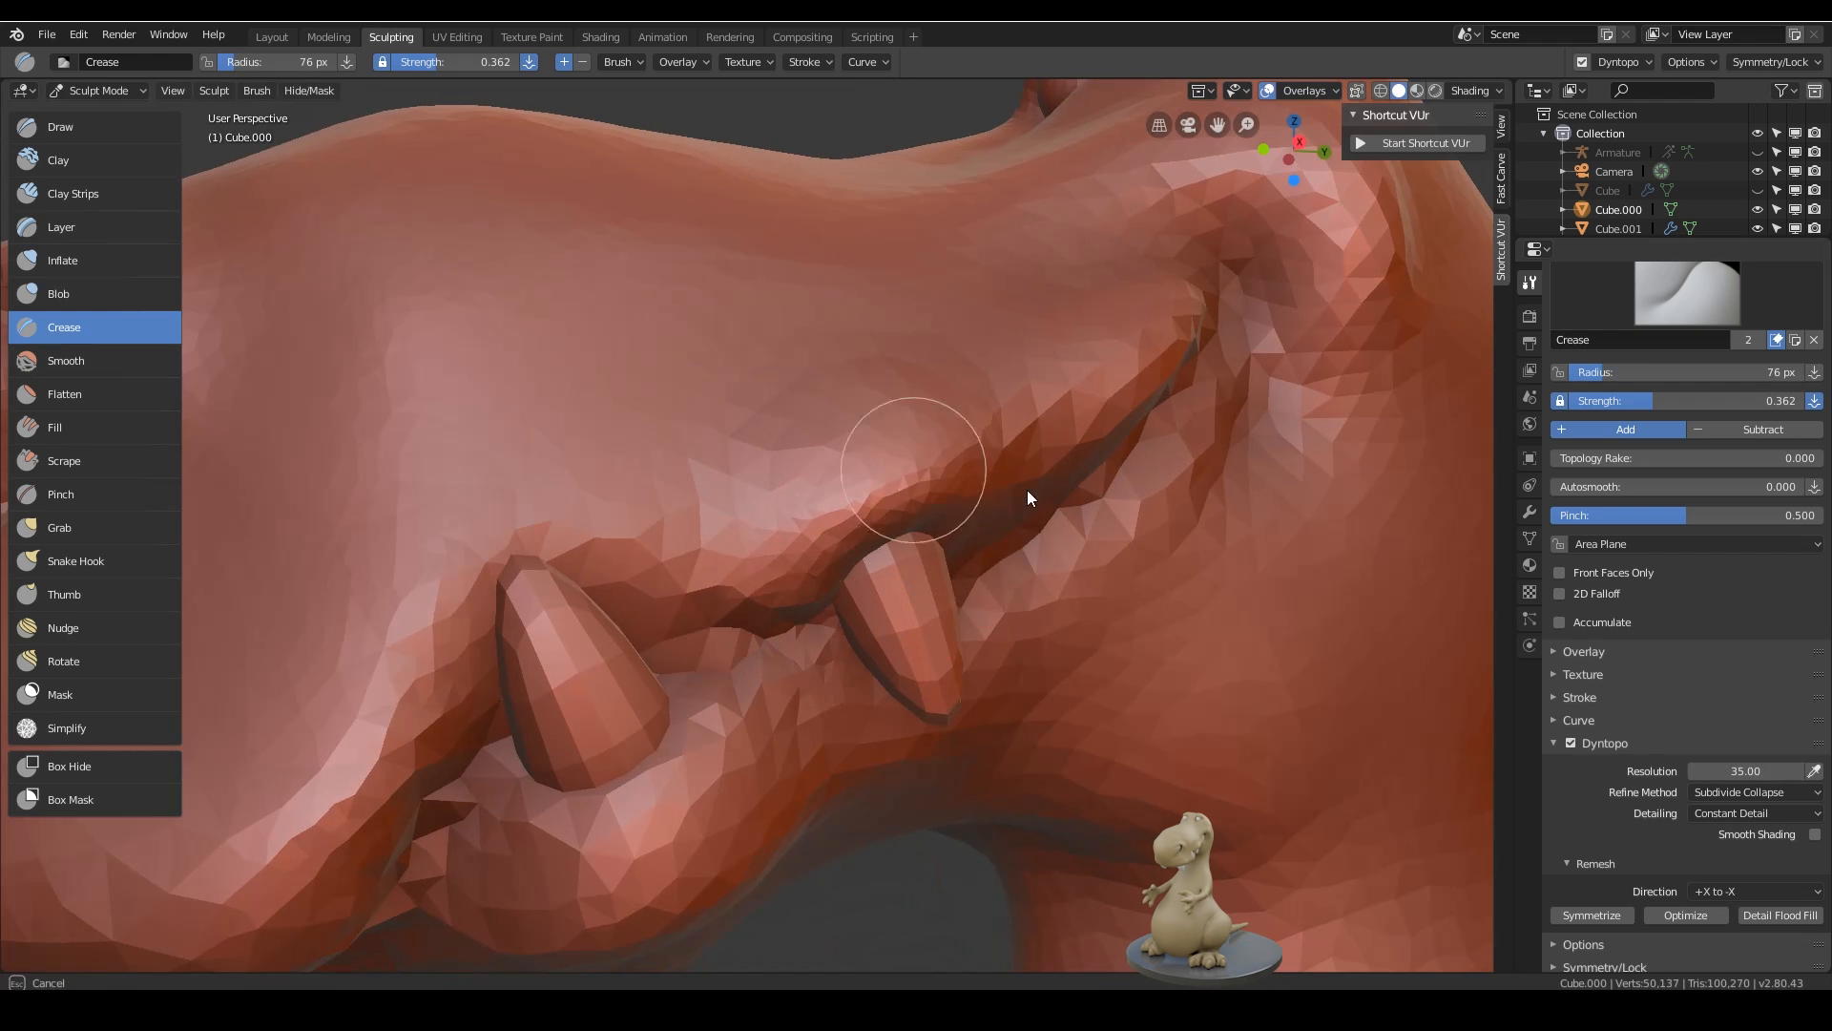
# - Continue the creased lip edge around the front teeth and along the mouth opening
pyautogui.moveTo(534, 554); pyautogui.dragTo(769, 568)
pyautogui.keyDown('shift'); pyautogui.moveTo(619, 638); pyautogui.dragTo(887, 570, button='middle'); pyautogui.keyUp('shift')
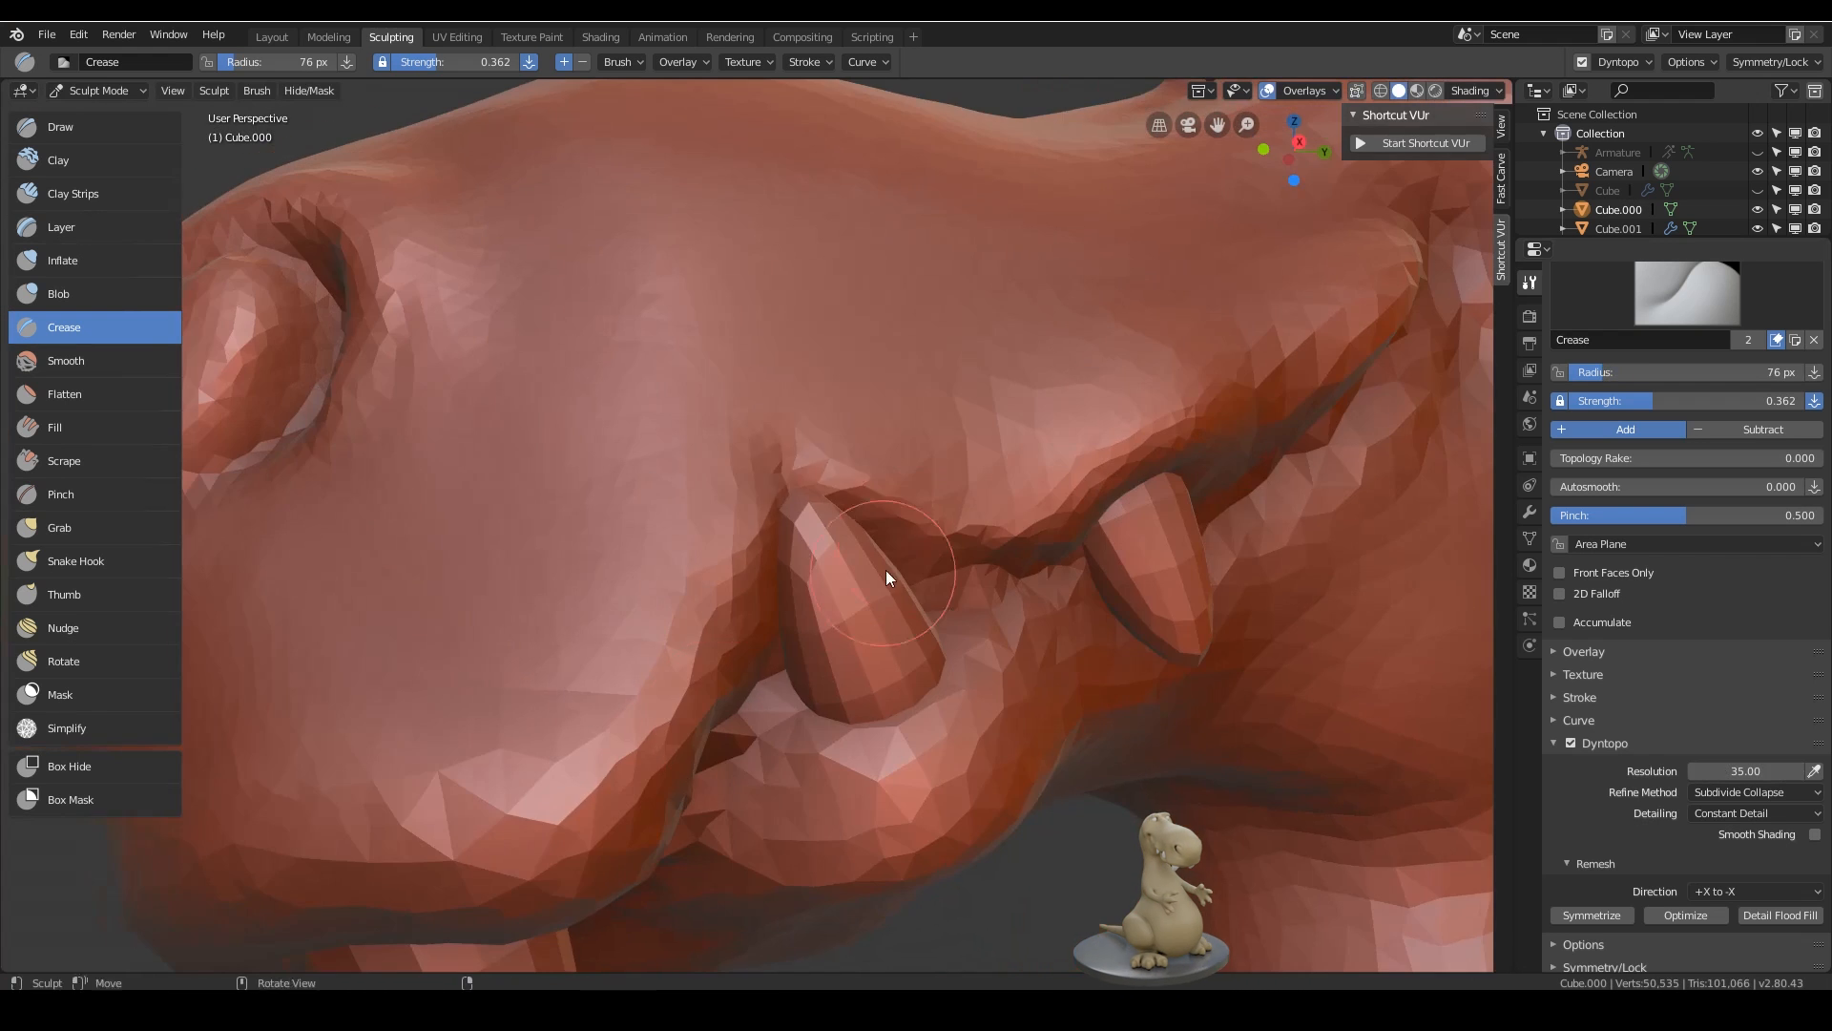
pyautogui.moveTo(778, 663); pyautogui.dragTo(574, 861)
pyautogui.keyDown('shift'); pyautogui.moveTo(572, 861); pyautogui.dragTo(907, 671, button='middle'); pyautogui.keyUp('shift')
pyautogui.moveTo(648, 629); pyautogui.dragTo(1031, 511)
pyautogui.moveTo(1002, 642); pyautogui.dragTo(1055, 588, button='middle')
pyautogui.moveTo(1059, 382); pyautogui.dragTo(843, 553)
pyautogui.moveTo(843, 554); pyautogui.dragTo(814, 527, button='middle')
pyautogui.moveTo(921, 277)
pyautogui.mouseDown()
pyautogui.moveTo(1026, 313)
pyautogui.moveTo(769, 327)
pyautogui.moveTo(1042, 344)
pyautogui.mouseUp()
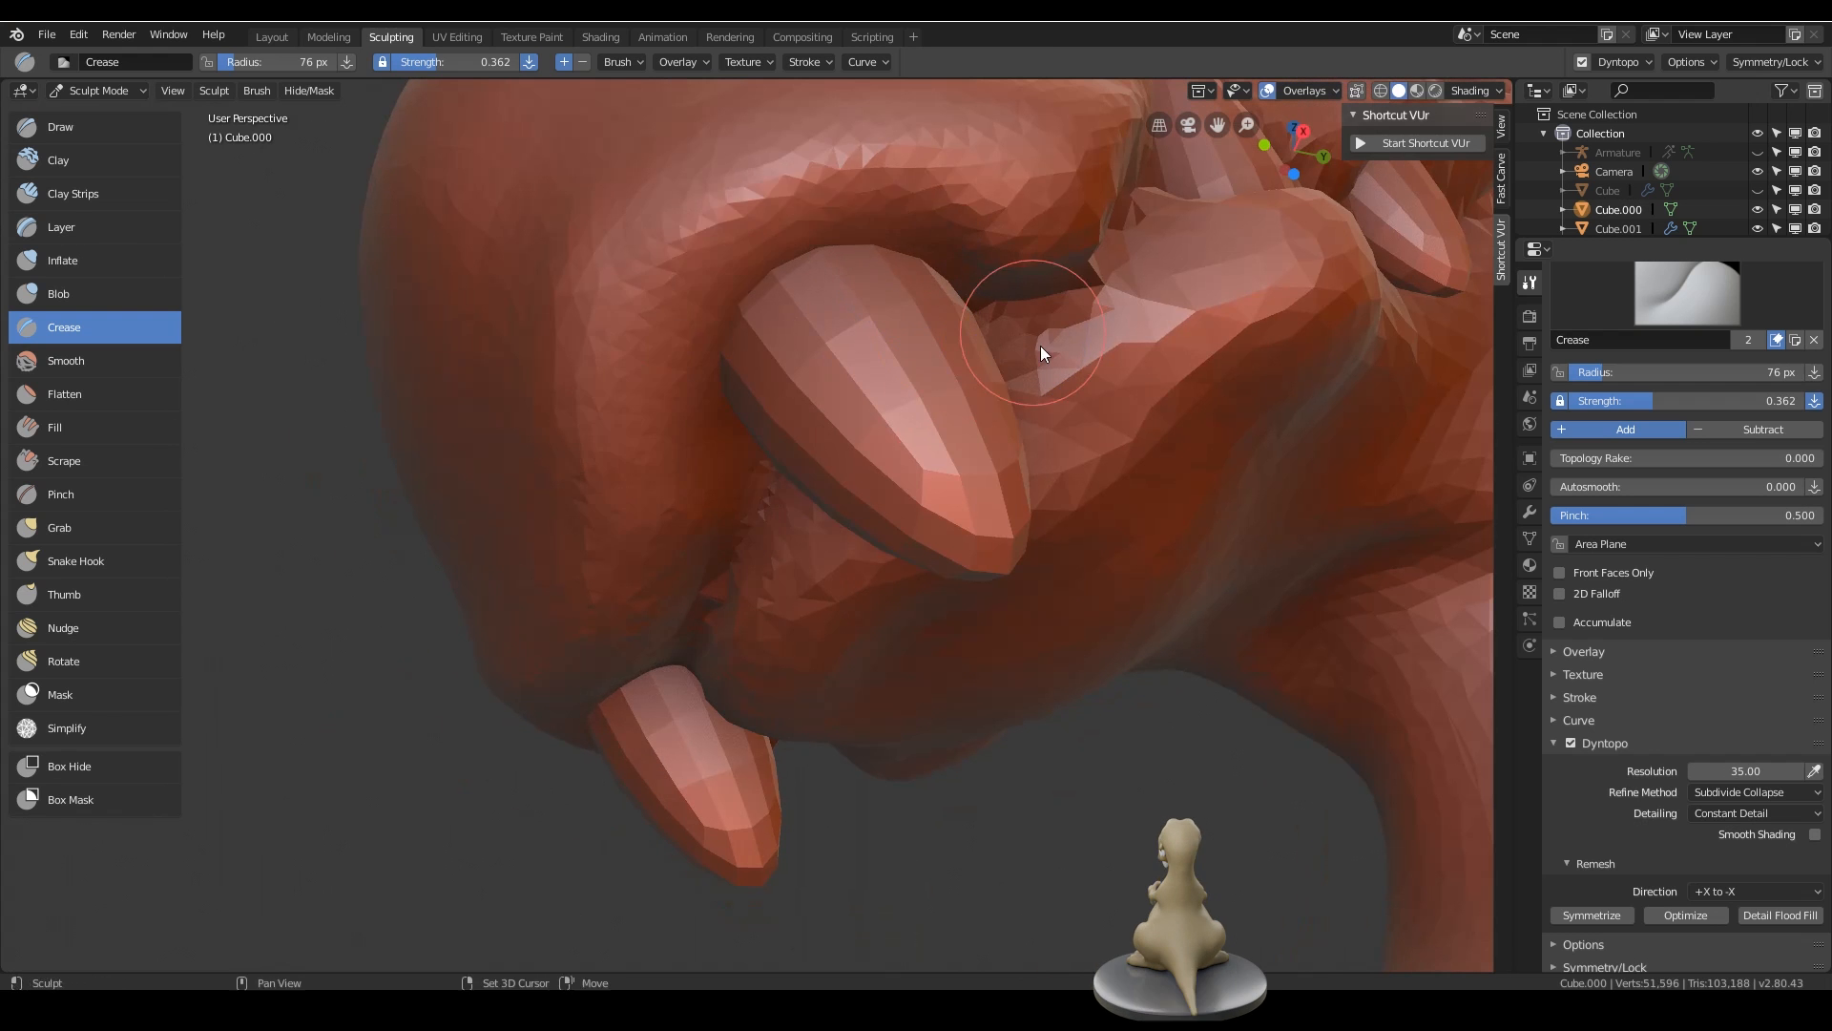
# - Deepen the mouth line and define the lip edge between the side teeth
pyautogui.moveTo(1041, 345); pyautogui.dragTo(992, 420, button='middle')
pyautogui.scroll(-5, 929, 539)
pyautogui.scroll(2, 929, 539)
pyautogui.moveTo(1064, 498); pyautogui.dragTo(1047, 529, button='middle')
pyautogui.moveTo(1047, 528)
pyautogui.keyDown('ctrl'); pyautogui.mouseDown()
pyautogui.moveTo(969, 537)
pyautogui.moveTo(1035, 476)
pyautogui.mouseUp(); pyautogui.keyUp('ctrl')
pyautogui.moveTo(998, 572); pyautogui.dragTo(963, 595, button='middle')
pyautogui.scroll(2, 964, 595)
pyautogui.moveTo(830, 563); pyautogui.dragTo(712, 585)
pyautogui.moveTo(635, 692); pyautogui.dragTo(855, 545)
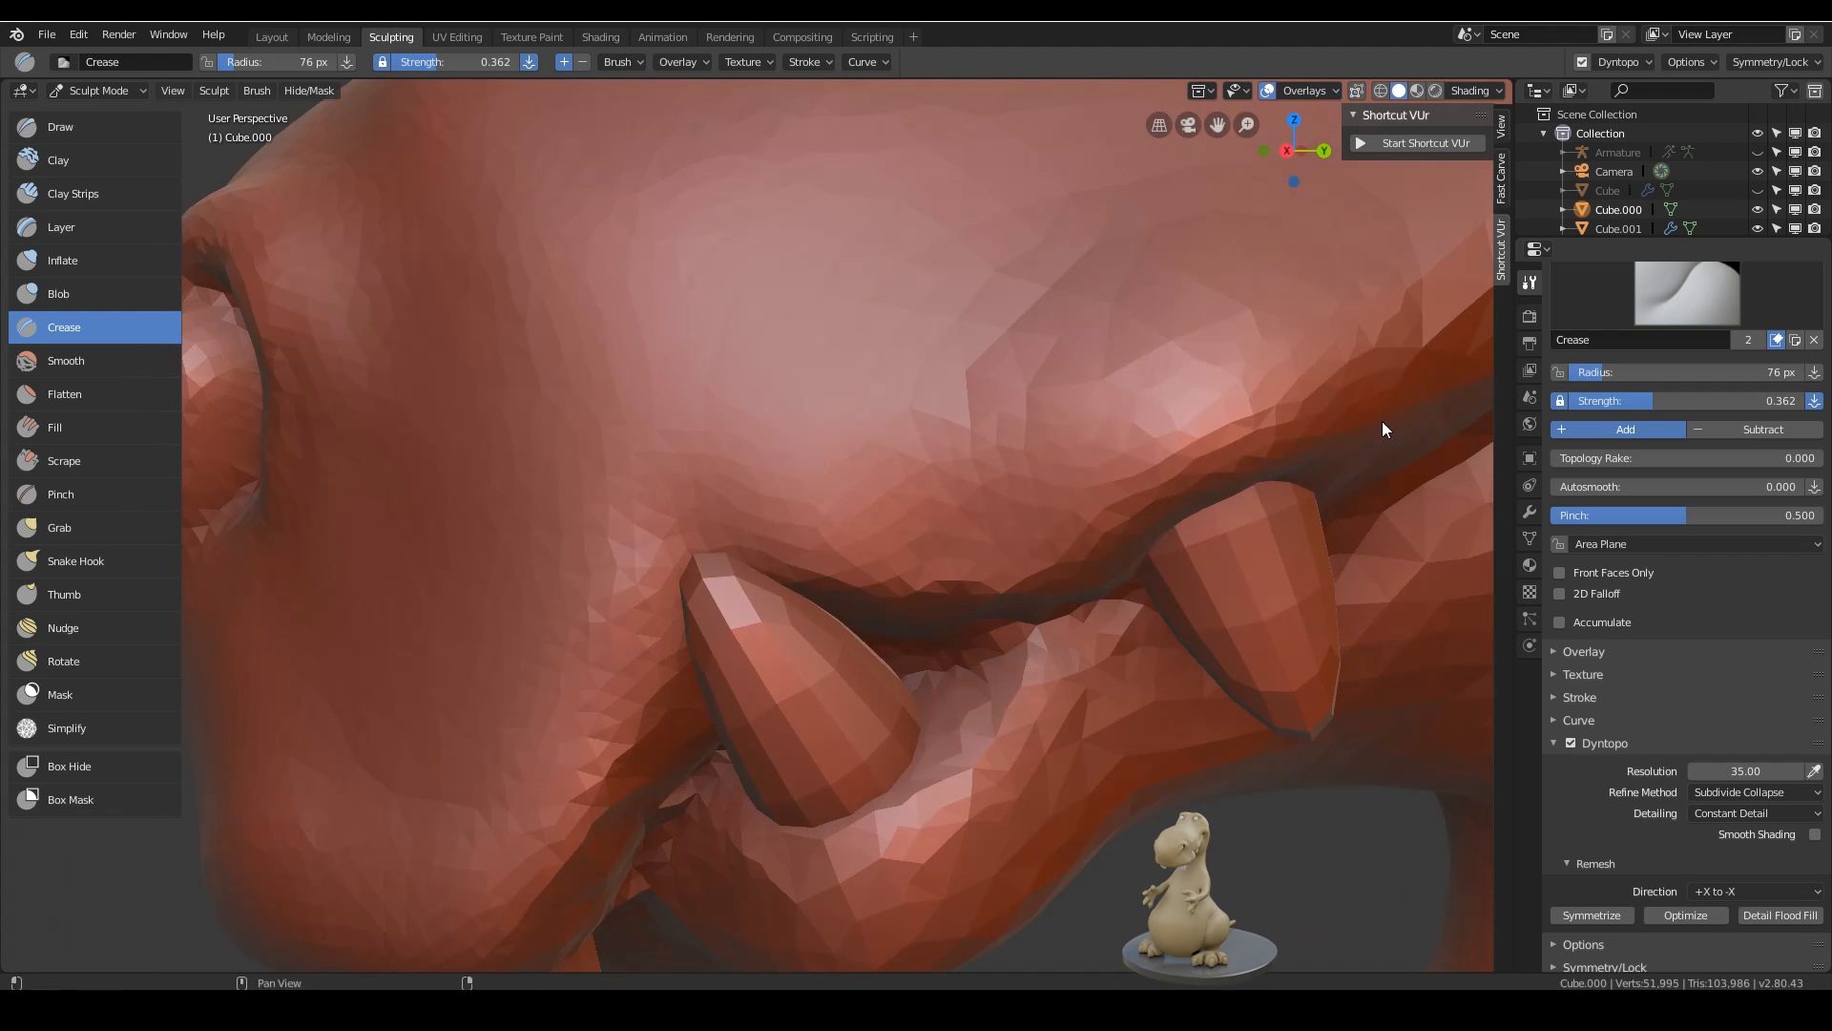
# - Smooth the cheek above the back tooth and rework the upper lip along the side of the mouth
pyautogui.keyDown('shift'); pyautogui.moveTo(1382, 421); pyautogui.dragTo(1214, 420); pyautogui.keyUp('shift')
pyautogui.moveTo(1140, 544); pyautogui.dragTo(1106, 529, button='middle')
pyautogui.moveTo(1117, 469)
pyautogui.mouseDown()
pyautogui.moveTo(1026, 452)
pyautogui.moveTo(1069, 491)
pyautogui.mouseUp()
pyautogui.moveTo(1069, 492); pyautogui.dragTo(1065, 468, button='middle')
pyautogui.moveTo(1106, 373)
pyautogui.mouseDown()
pyautogui.moveTo(1127, 419)
pyautogui.moveTo(643, 673)
pyautogui.moveTo(701, 663)
pyautogui.mouseUp()
# - Set the Crease brush radius to 49 px and detail the mouth corner between the front and side teeth
pyautogui.press('f')
pyautogui.click(1213, 505)
pyautogui.scroll(-3, 1221, 505)
pyautogui.keyDown('shift'); pyautogui.moveTo(764, 649); pyautogui.dragTo(907, 640, button='middle'); pyautogui.keyUp('shift')
pyautogui.scroll(2, 942, 603)
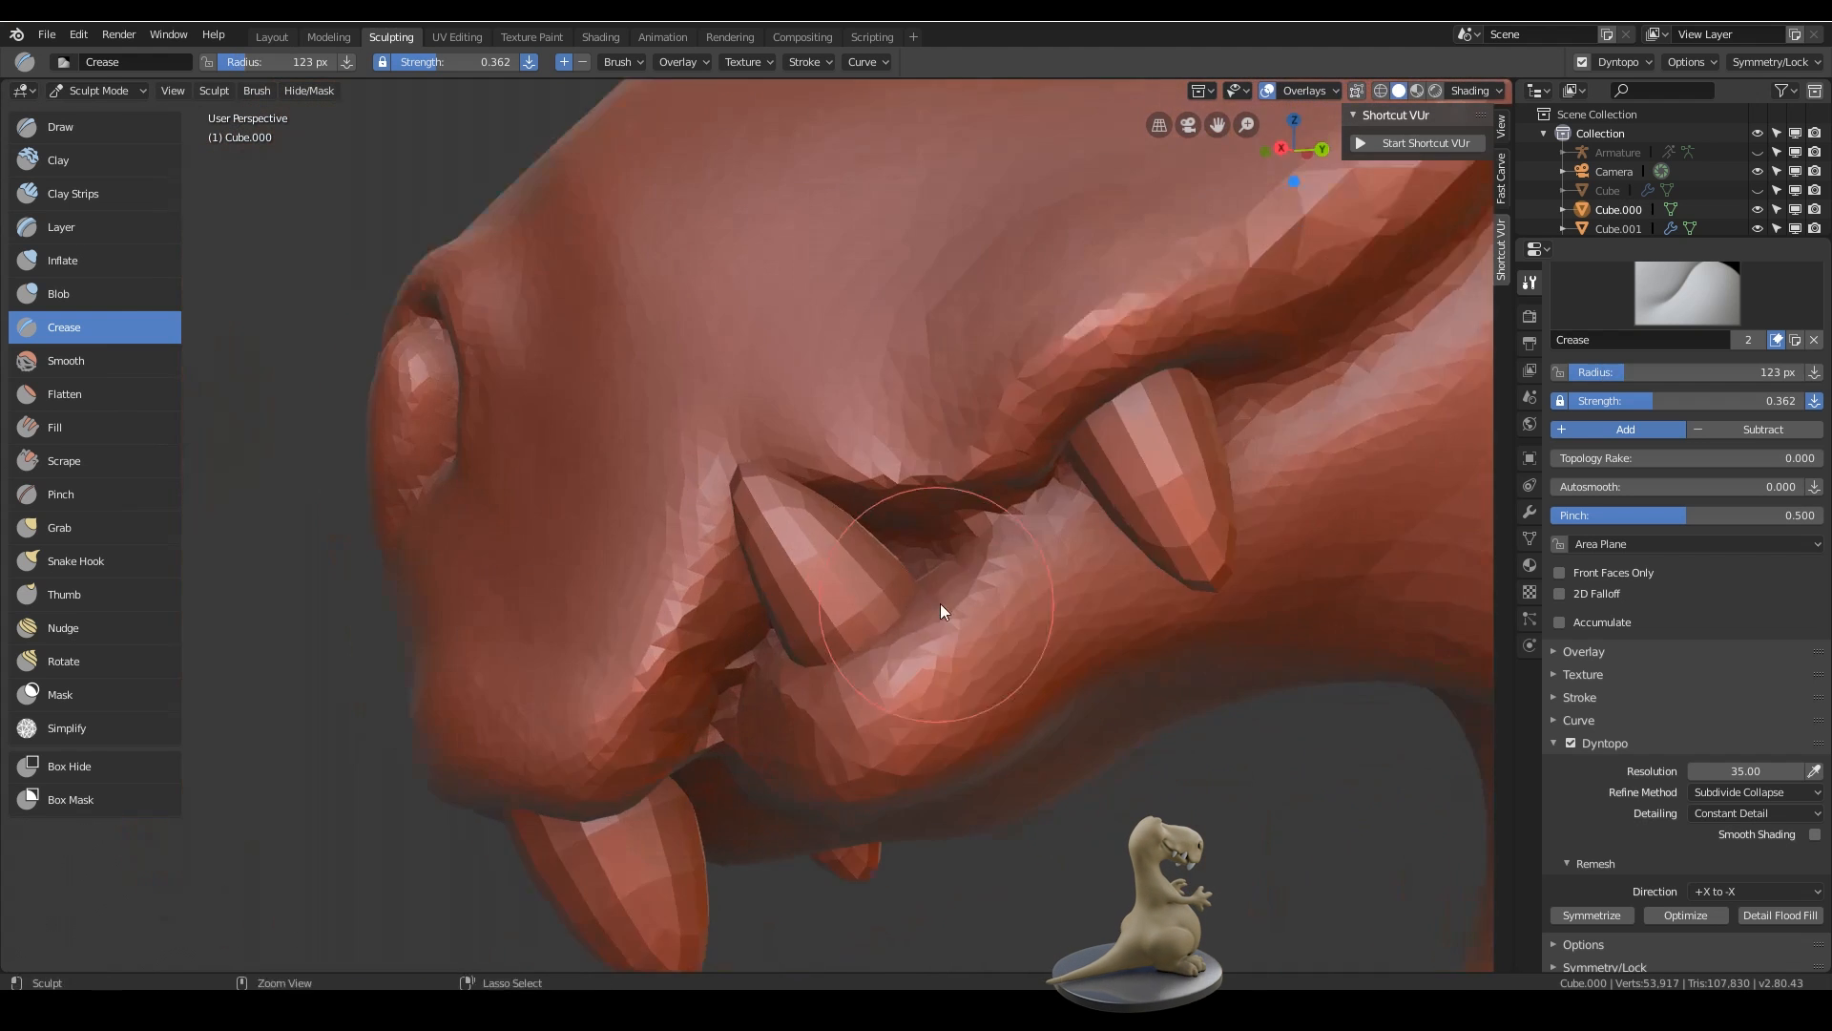
pyautogui.scroll(-3, 941, 603)
pyautogui.press('f')
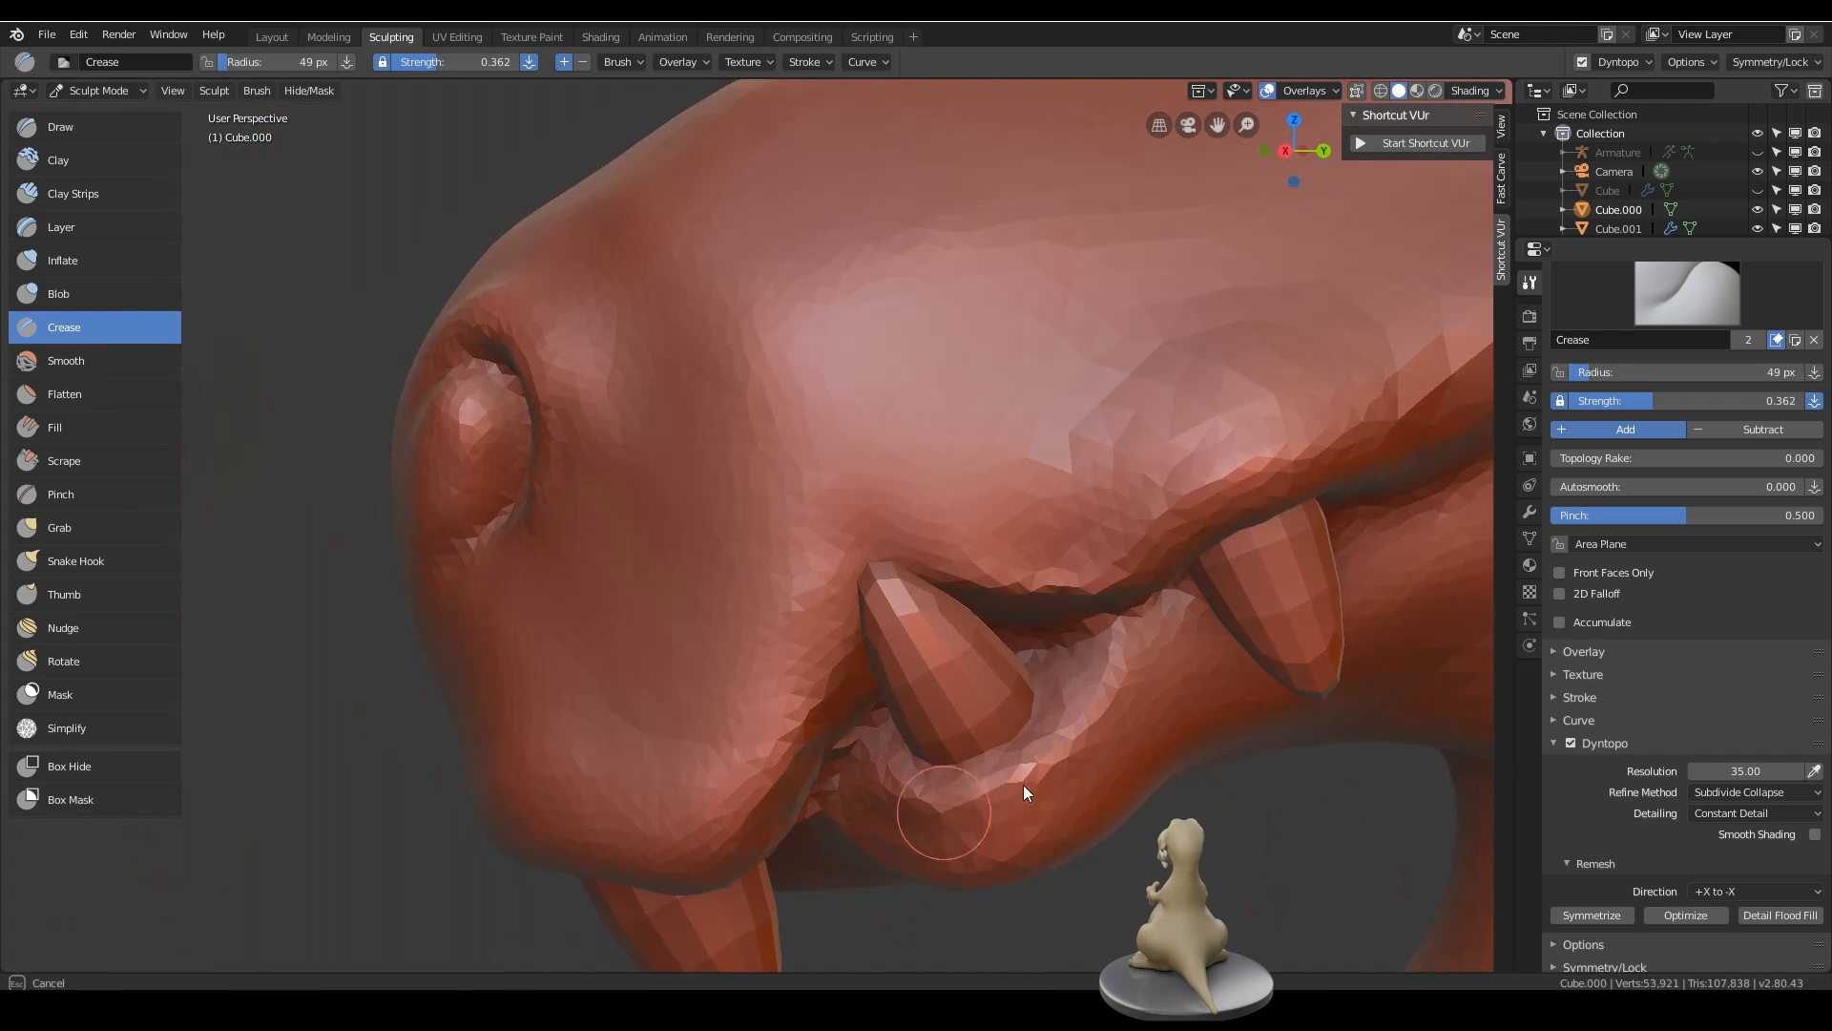
pyautogui.click(1024, 785)
pyautogui.scroll(-5, 1070, 696)
pyautogui.scroll(5, 1115, 541)
pyautogui.moveTo(1116, 541); pyautogui.dragTo(881, 486, button='middle')
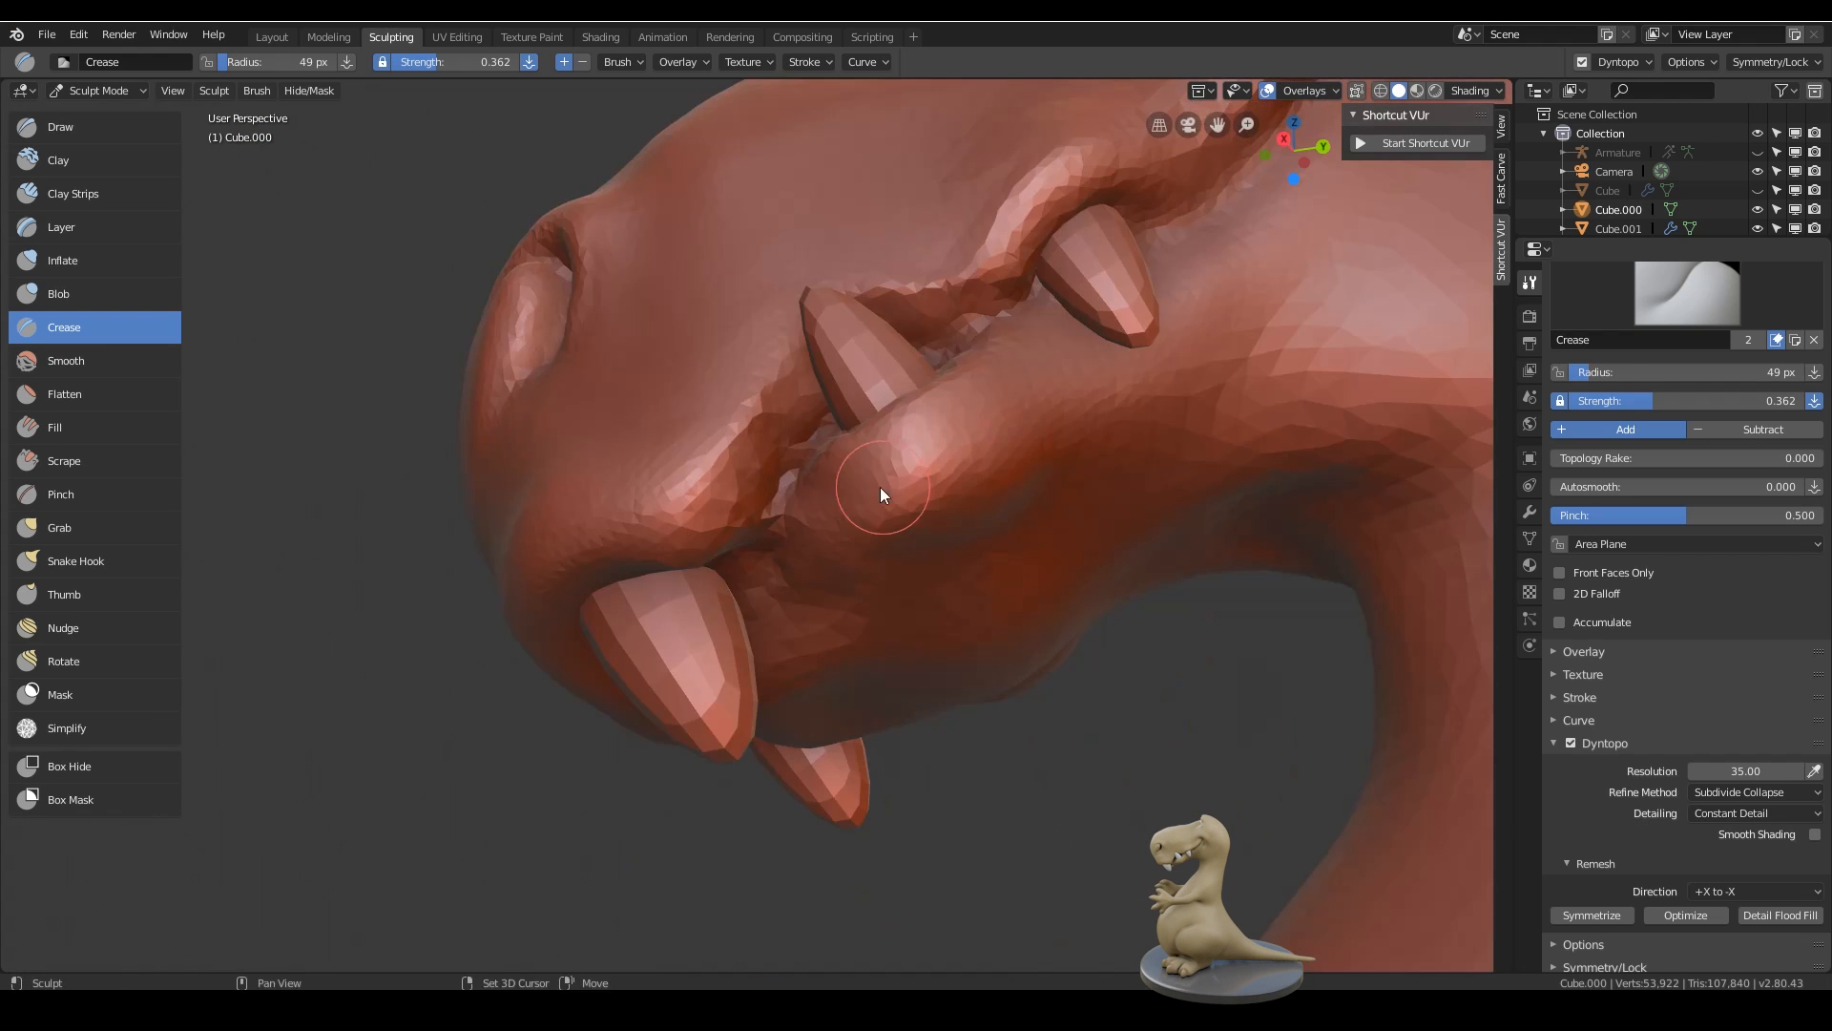
pyautogui.scroll(3, 772, 508)
pyautogui.moveTo(773, 508)
pyautogui.mouseDown()
pyautogui.moveTo(846, 363)
pyautogui.moveTo(780, 486)
pyautogui.mouseUp()
pyautogui.moveTo(780, 486); pyautogui.dragTo(769, 435, button='middle')
# - Set the Crease brush radius to 142 px and sculpt the lower lip beside the large front tooth
pyautogui.press('f')
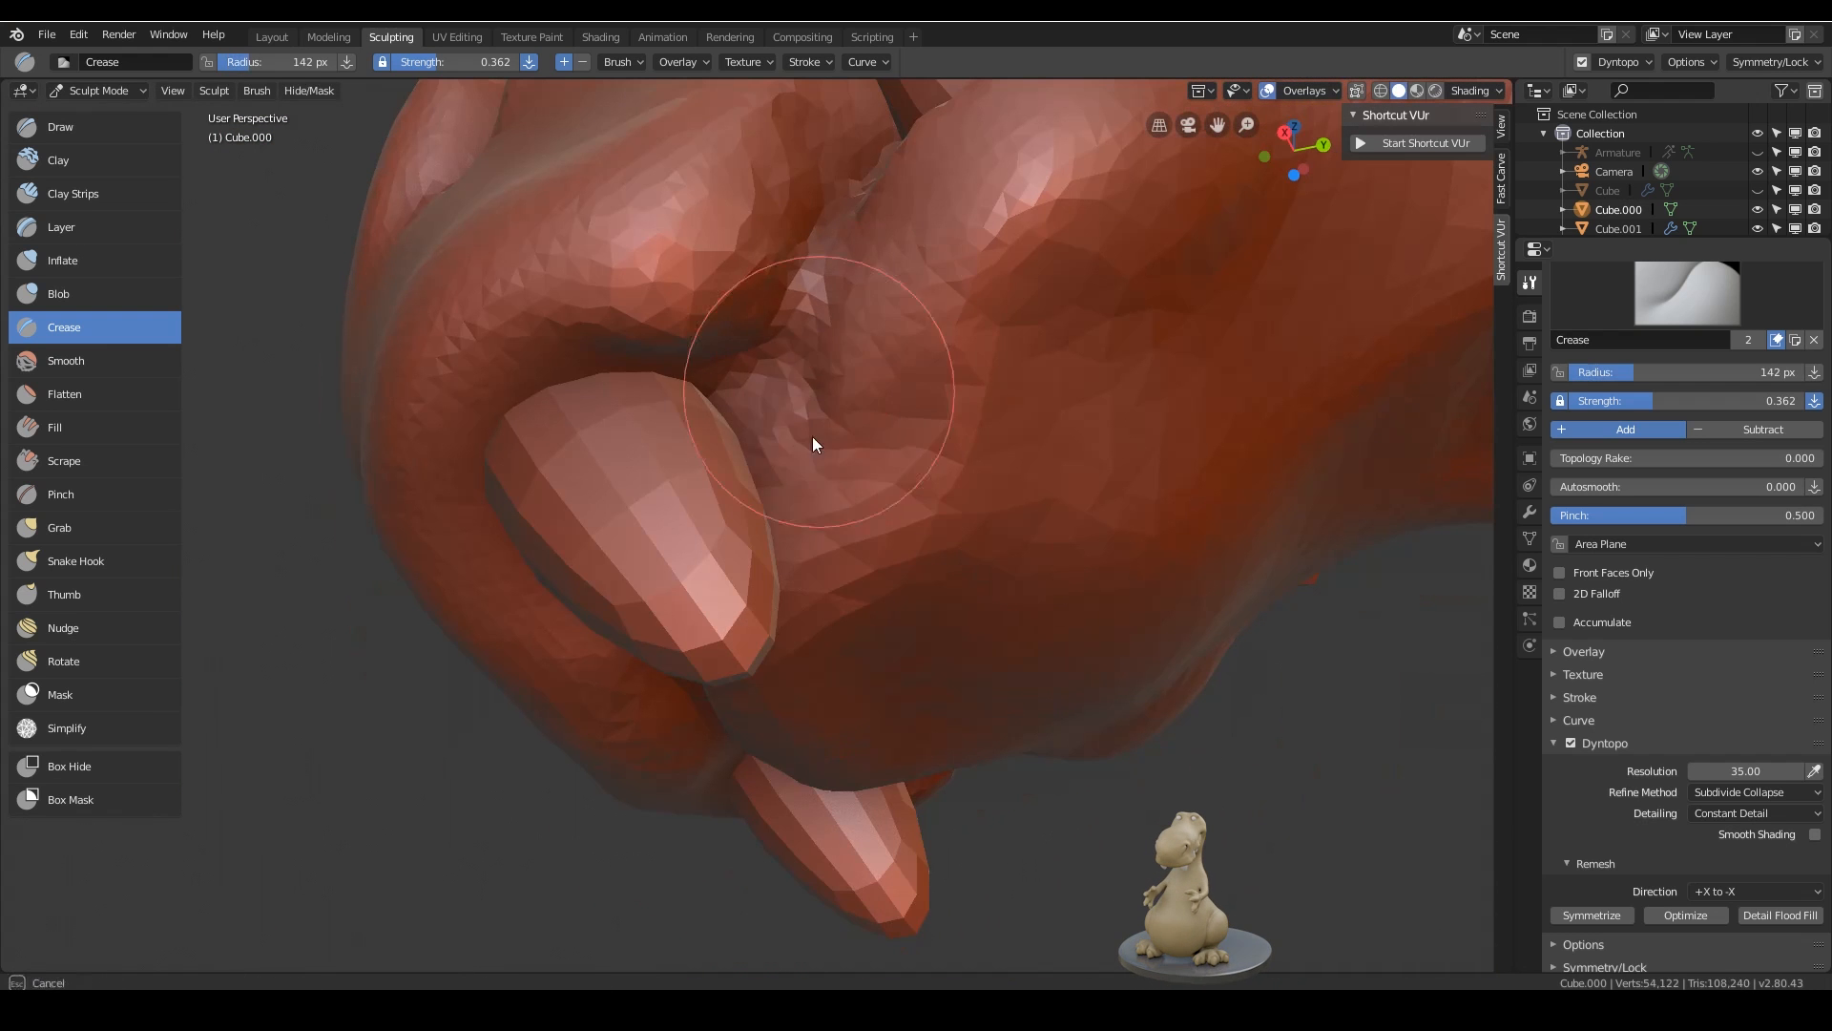
pyautogui.click(814, 435)
pyautogui.moveTo(824, 419); pyautogui.dragTo(897, 319)
pyautogui.moveTo(820, 431)
pyautogui.mouseDown(button='middle')
pyautogui.moveTo(951, 423)
pyautogui.moveTo(967, 496)
pyautogui.moveTo(992, 477)
pyautogui.mouseUp(button='middle')
# - Reduce the Crease brush radius to 51 px and carve inverted creases around the base of the front tooth
pyautogui.press('f')
pyautogui.click(917, 425)
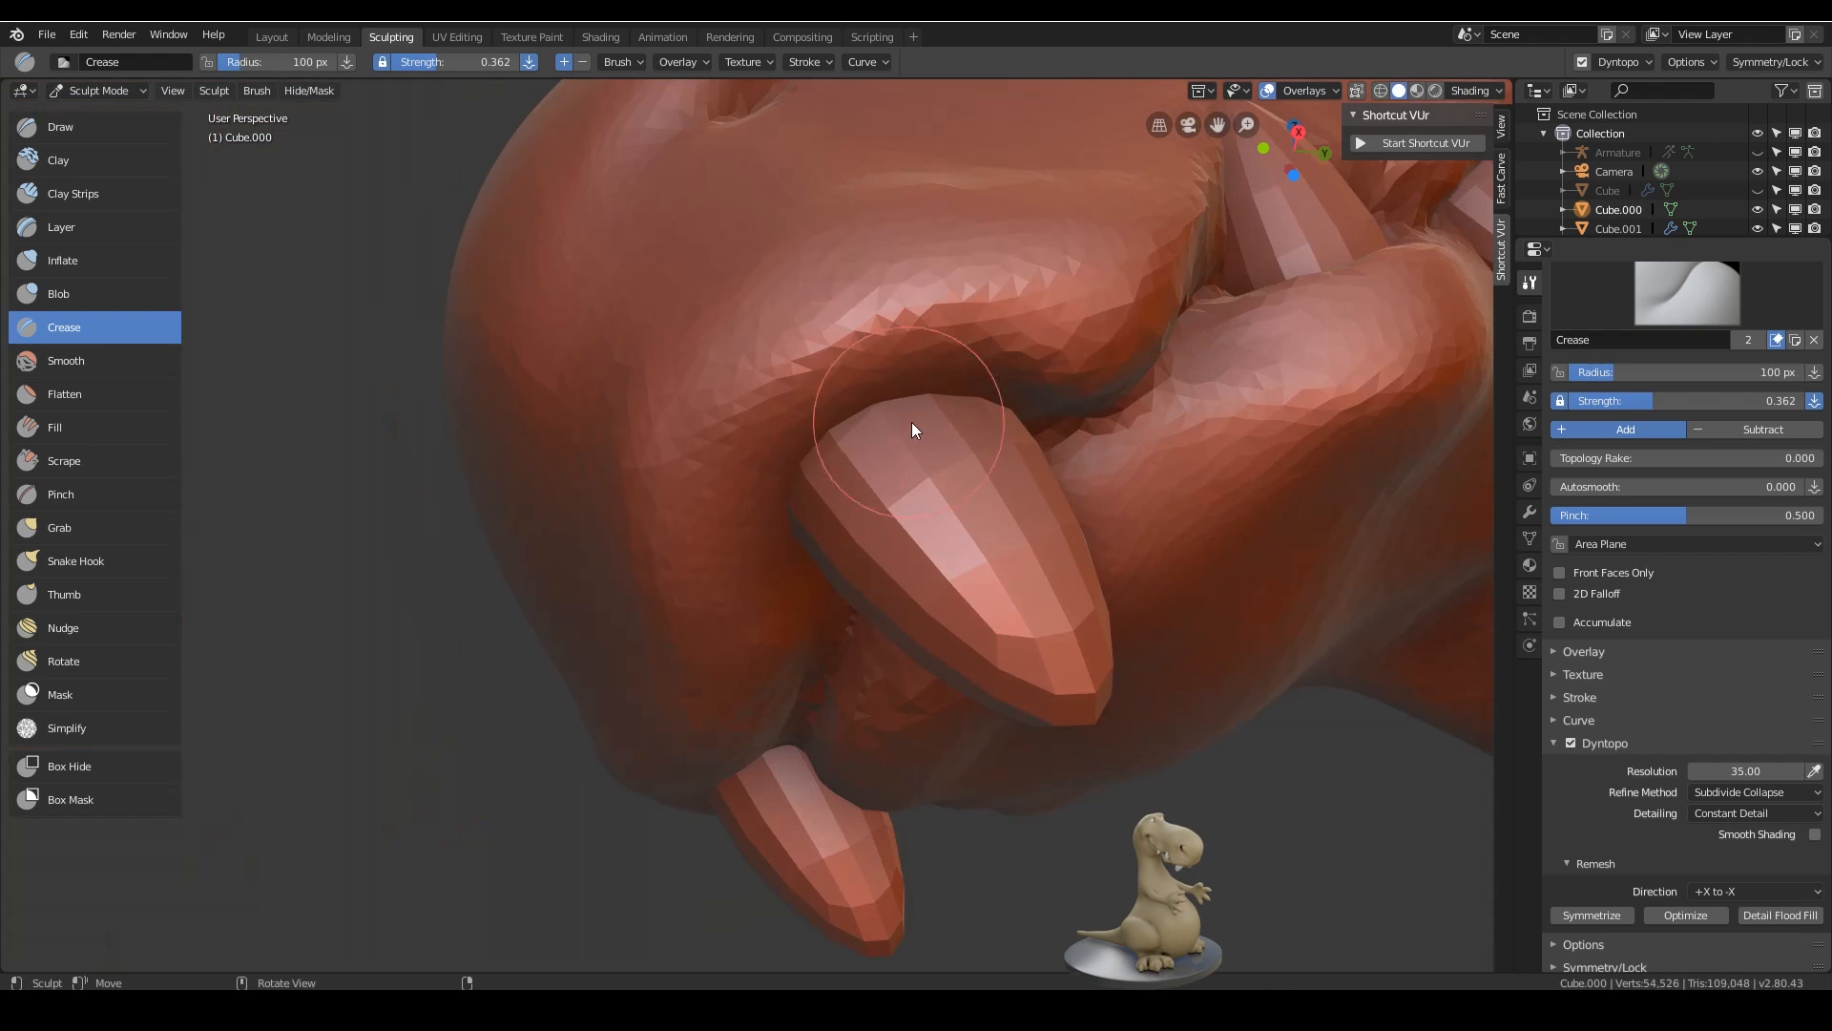
pyautogui.press('f')
pyautogui.click(941, 428)
pyautogui.keyDown('ctrl'); pyautogui.moveTo(934, 400); pyautogui.dragTo(792, 632); pyautogui.keyUp('ctrl')
pyautogui.moveTo(812, 410); pyautogui.dragTo(859, 505, button='middle')
pyautogui.moveTo(934, 453)
pyautogui.keyDown('ctrl'); pyautogui.mouseDown()
pyautogui.moveTo(902, 440)
pyautogui.moveTo(955, 469)
pyautogui.moveTo(728, 606)
pyautogui.mouseUp(); pyautogui.keyUp('ctrl')
pyautogui.moveTo(727, 605)
pyautogui.mouseDown(button='middle')
pyautogui.moveTo(930, 611)
pyautogui.moveTo(1041, 697)
pyautogui.mouseUp(button='middle')
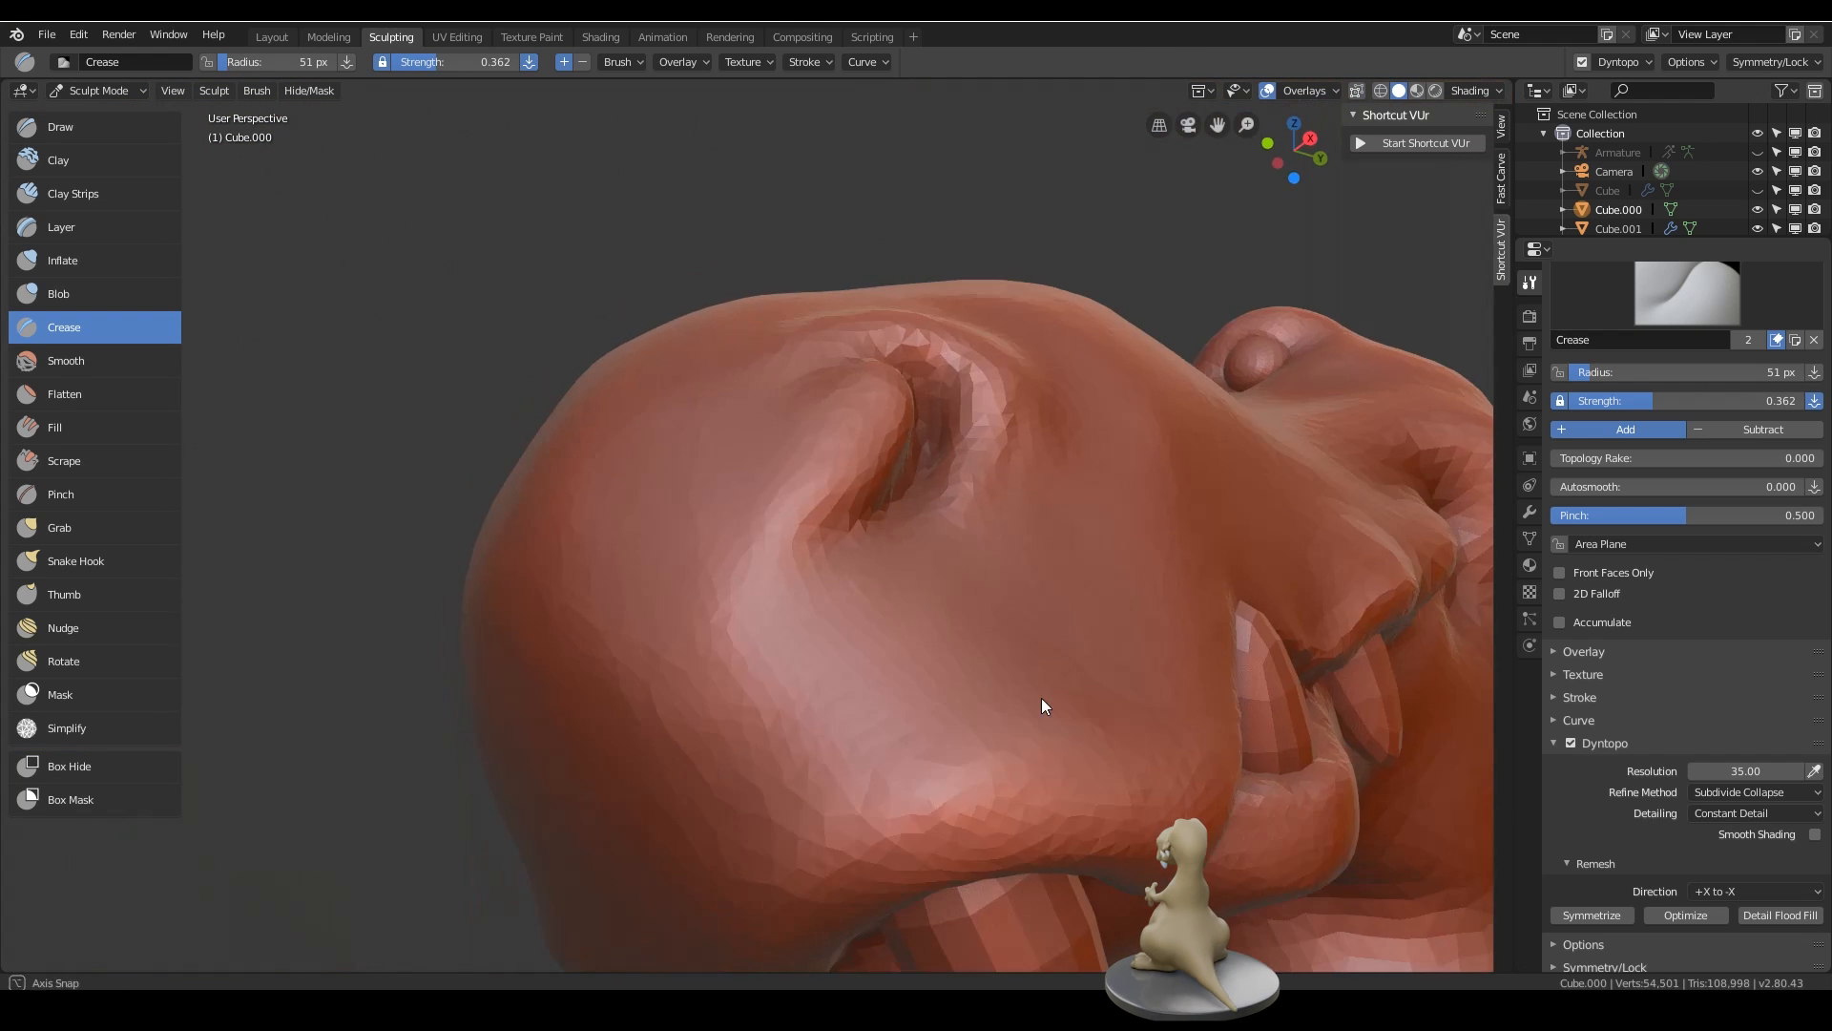
# - Set the Crease brush radius to 124 px and sculpt the upper lip edge above the large front tooth
pyautogui.press('f')
pyautogui.click(1109, 707)
pyautogui.moveTo(1136, 845); pyautogui.dragTo(830, 878)
pyautogui.keyDown('shift'); pyautogui.moveTo(779, 928); pyautogui.dragTo(827, 775, button='middle'); pyautogui.keyUp('shift')
# - Compare the sharp and smooth brush falloff curves with Crease strokes across the side of the snout, ending on the smooth curve
pyautogui.click(1587, 721)
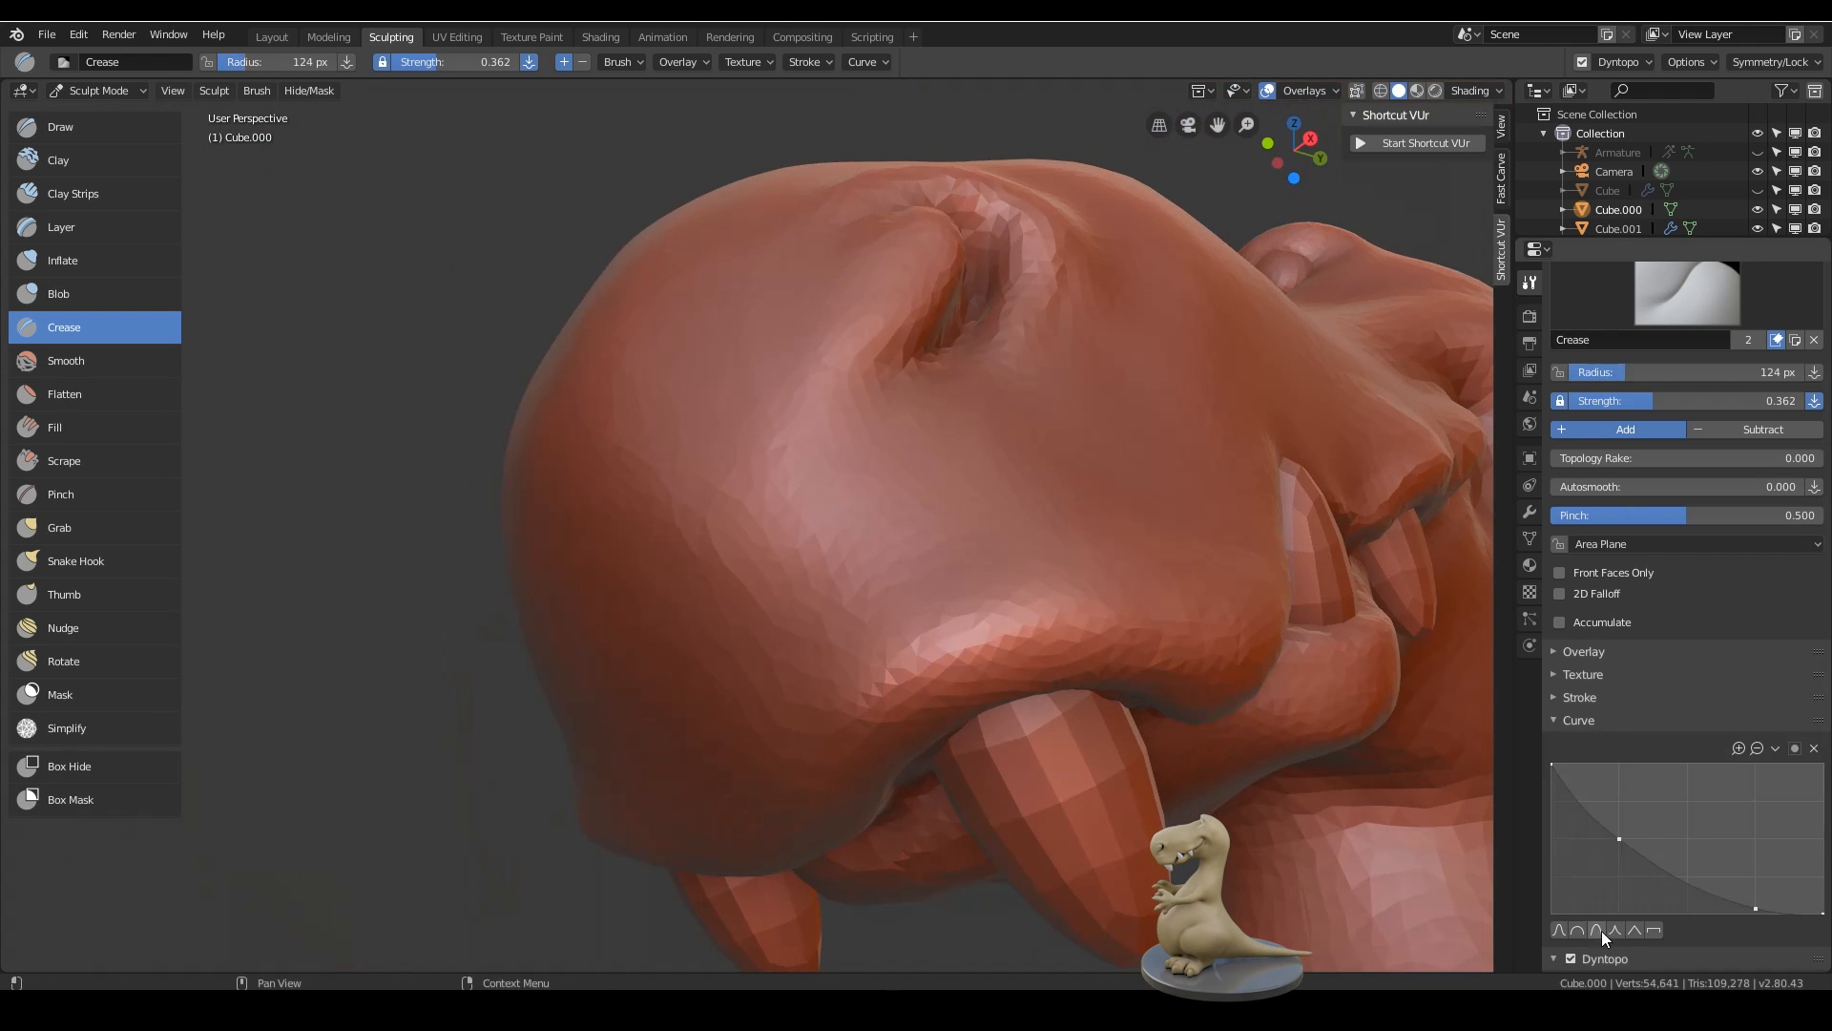
pyautogui.click(1599, 929)
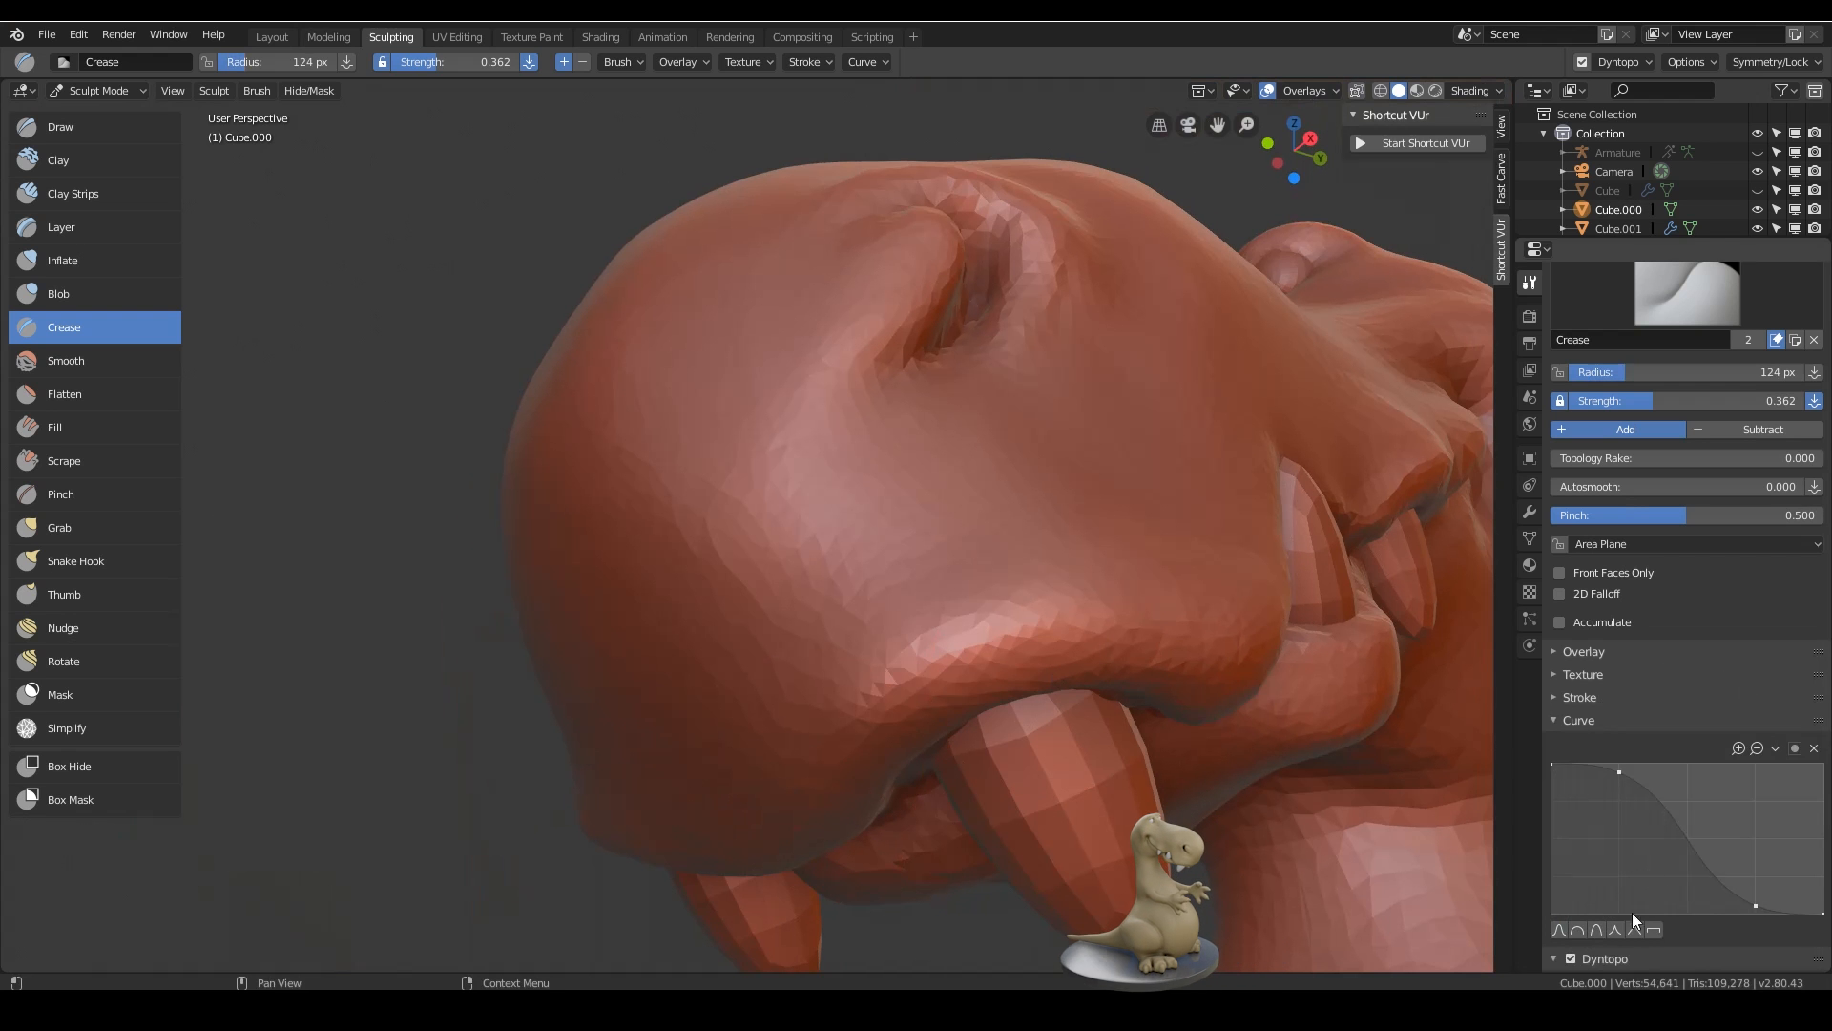
pyautogui.click(1617, 929)
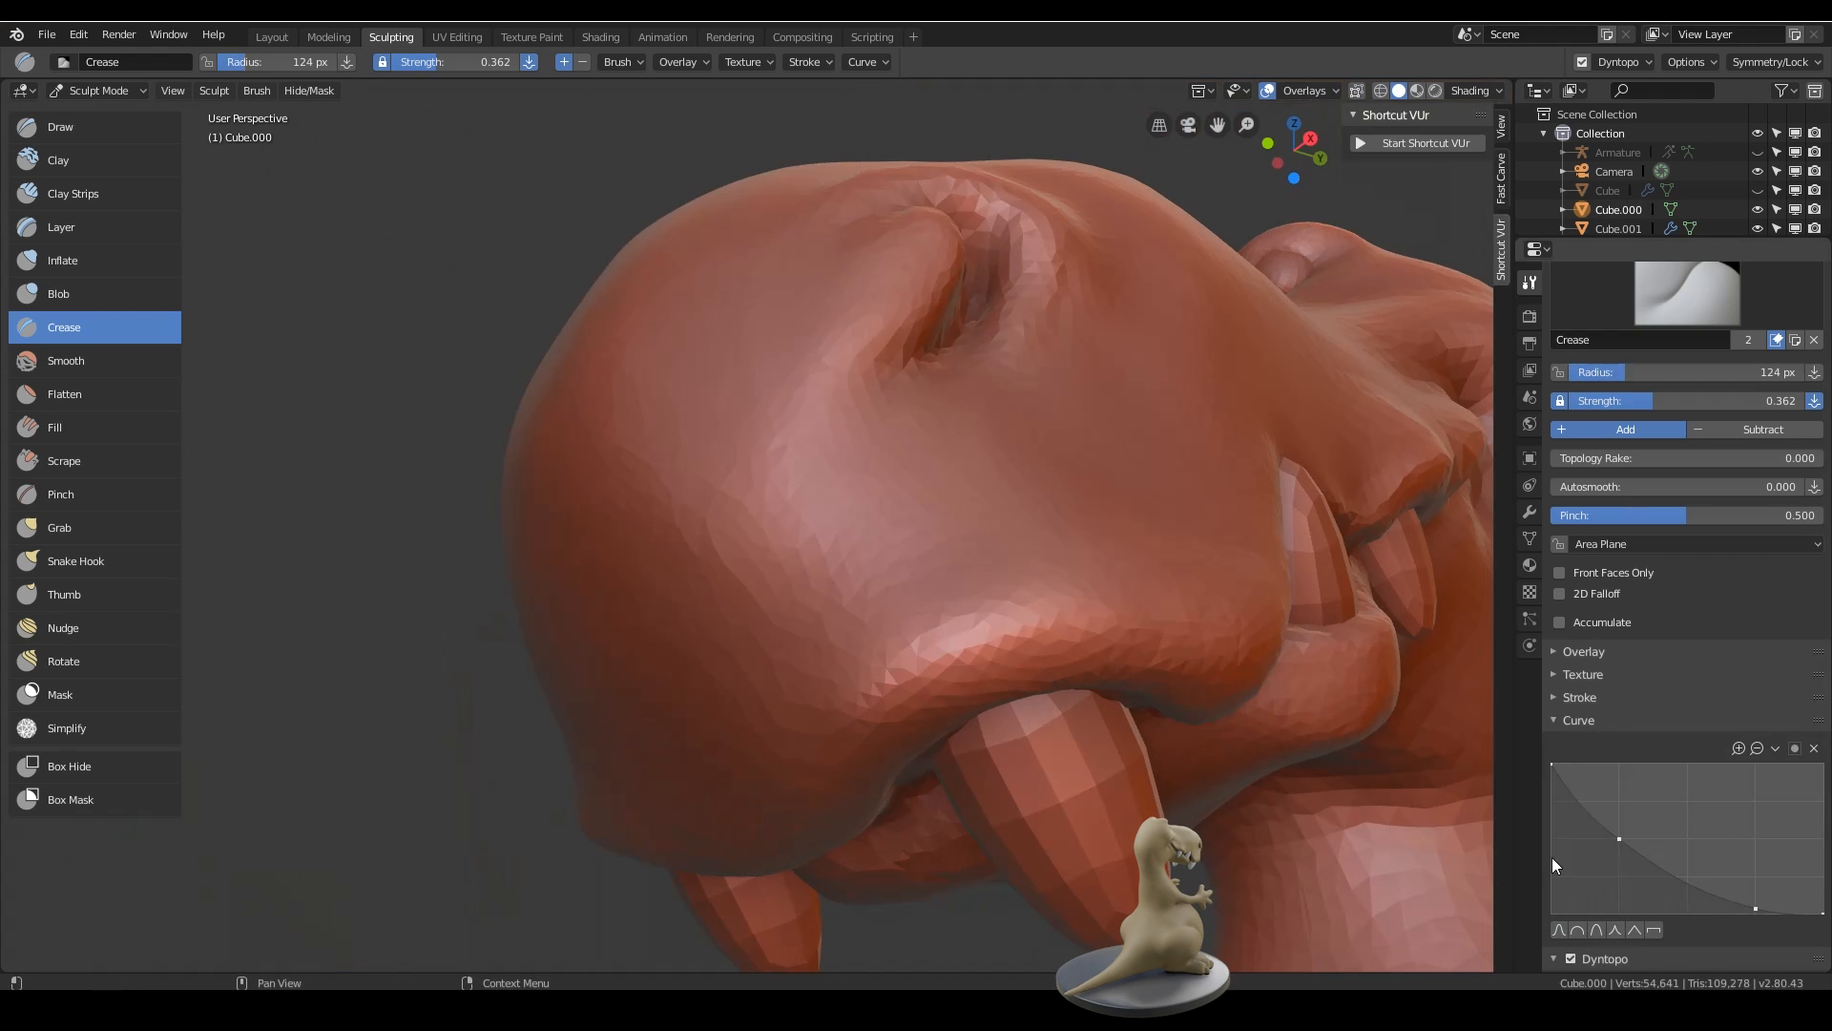
pyautogui.moveTo(1060, 498)
pyautogui.mouseDown()
pyautogui.moveTo(751, 619)
pyautogui.moveTo(1031, 515)
pyautogui.mouseUp()
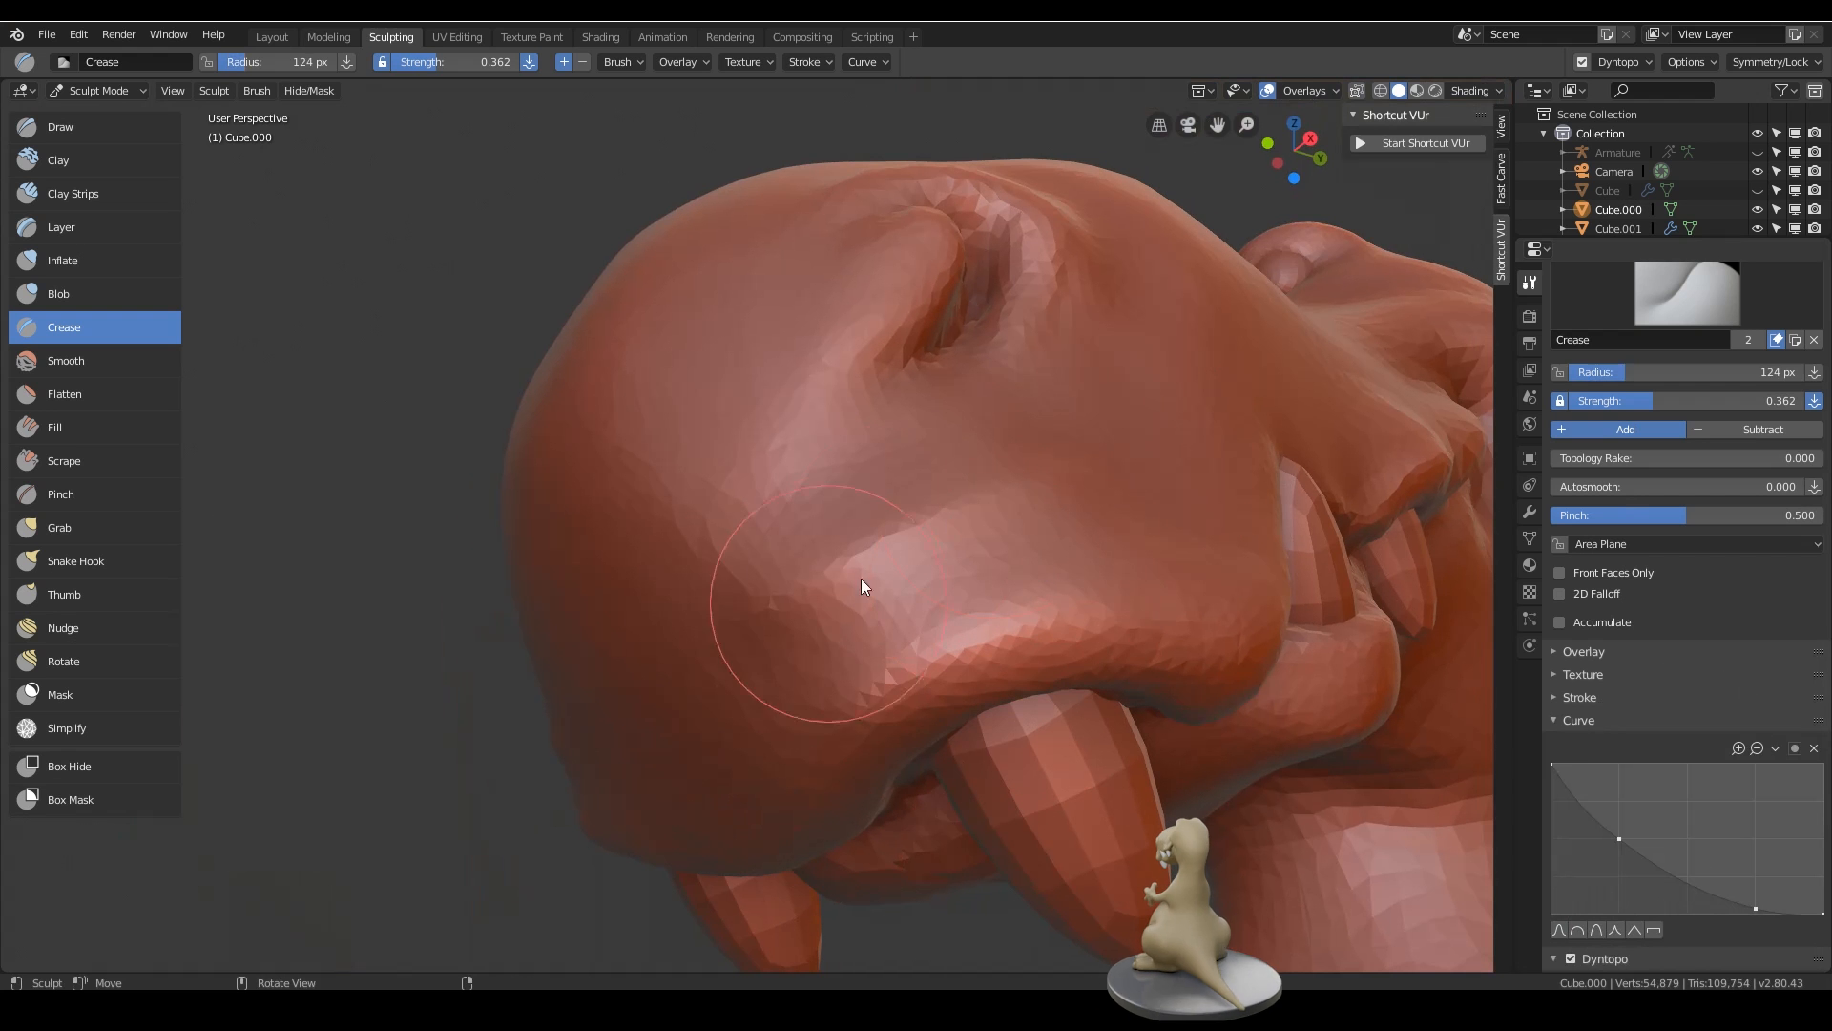
pyautogui.click(1561, 928)
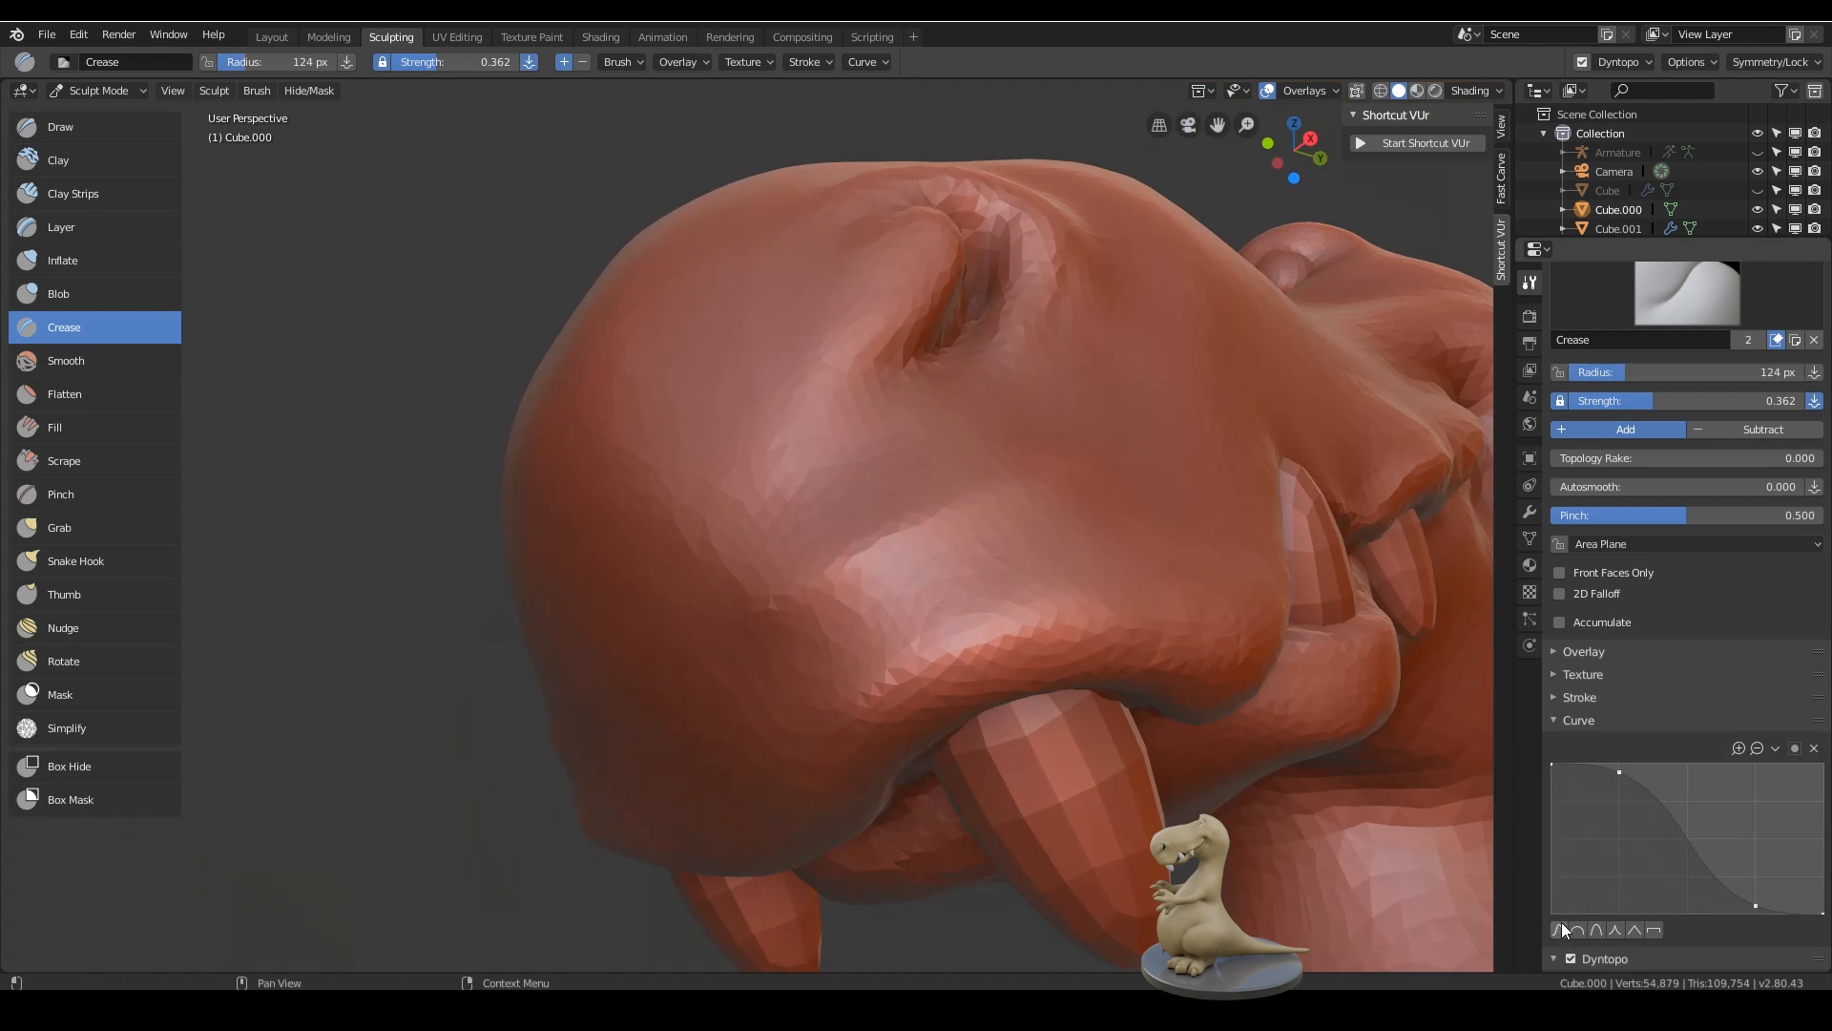
pyautogui.moveTo(1122, 464); pyautogui.dragTo(688, 648)
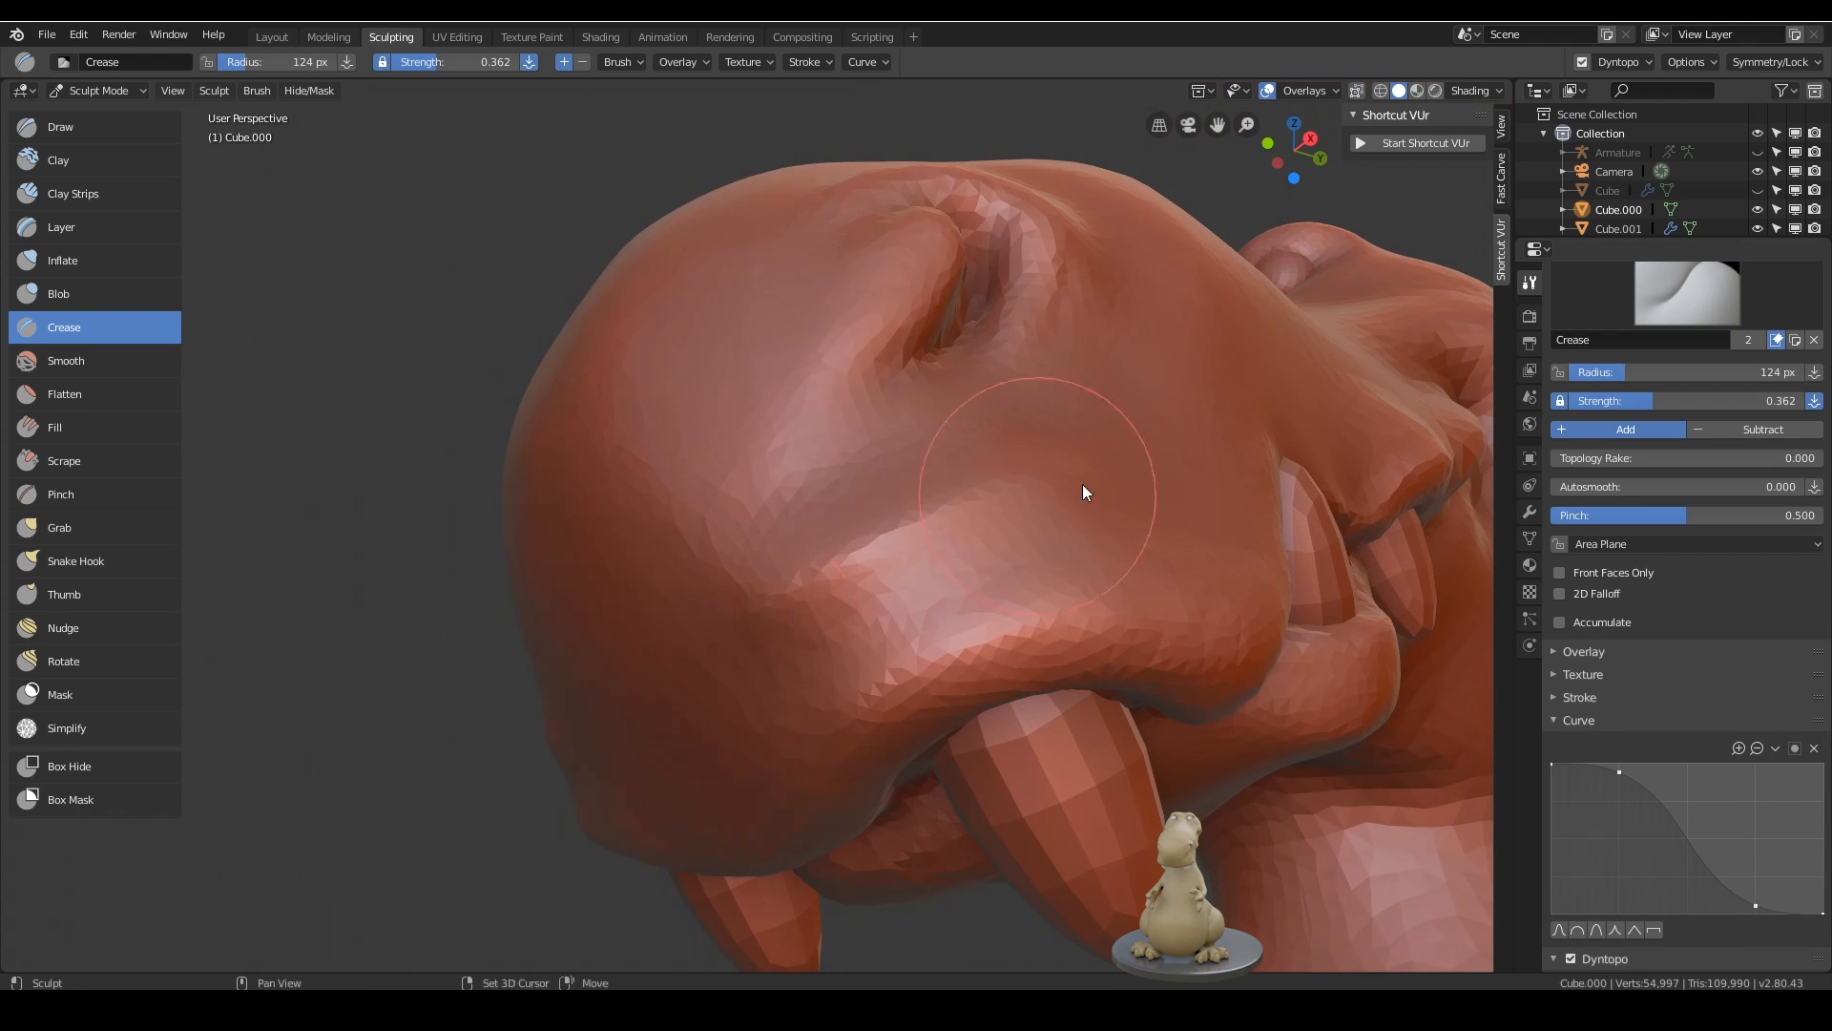
# - Sculpt the side of the snout and the upper lip around the large front tooth with the Crease brush at 124 px
pyautogui.moveTo(1085, 666); pyautogui.dragTo(1067, 614, button='middle')
pyautogui.keyDown('ctrl'); pyautogui.moveTo(1067, 613); pyautogui.dragTo(1066, 568, button='middle'); pyautogui.keyUp('ctrl')
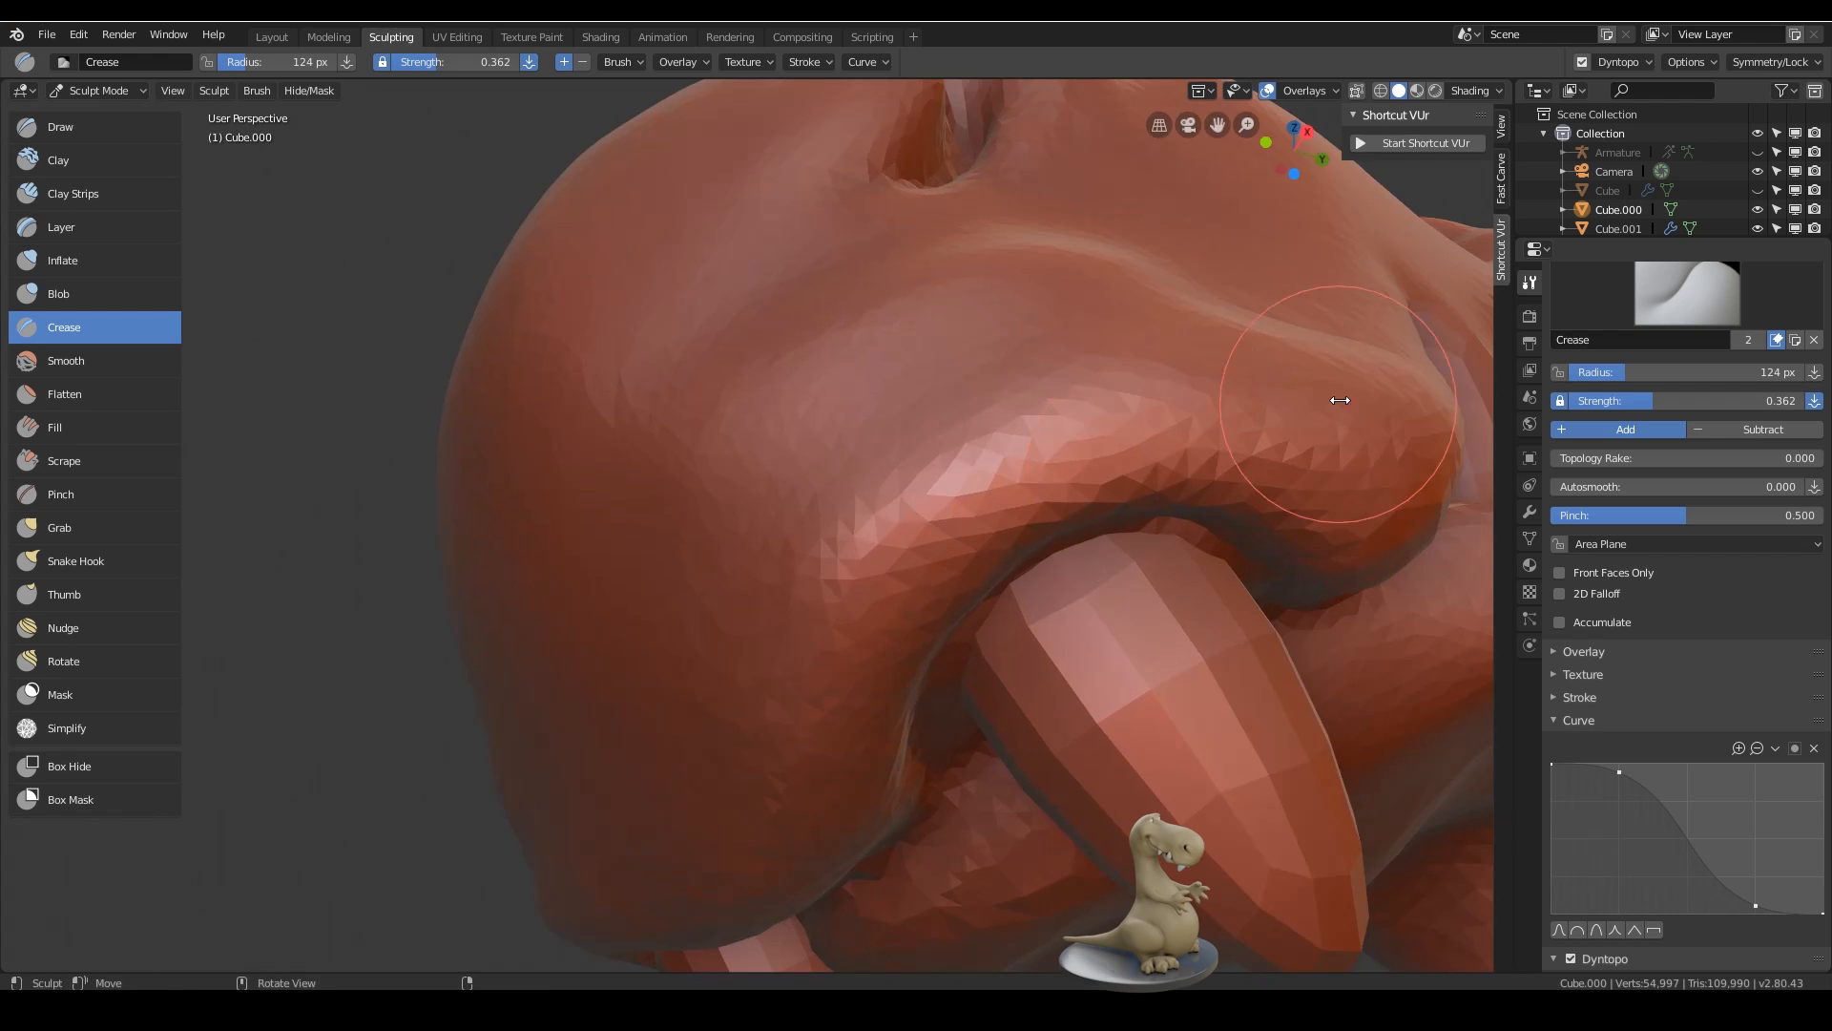
pyautogui.moveTo(1340, 400)
pyautogui.mouseDown()
pyautogui.moveTo(771, 759)
pyautogui.moveTo(1021, 404)
pyautogui.moveTo(1076, 259)
pyautogui.moveTo(1086, 290)
pyautogui.mouseUp()
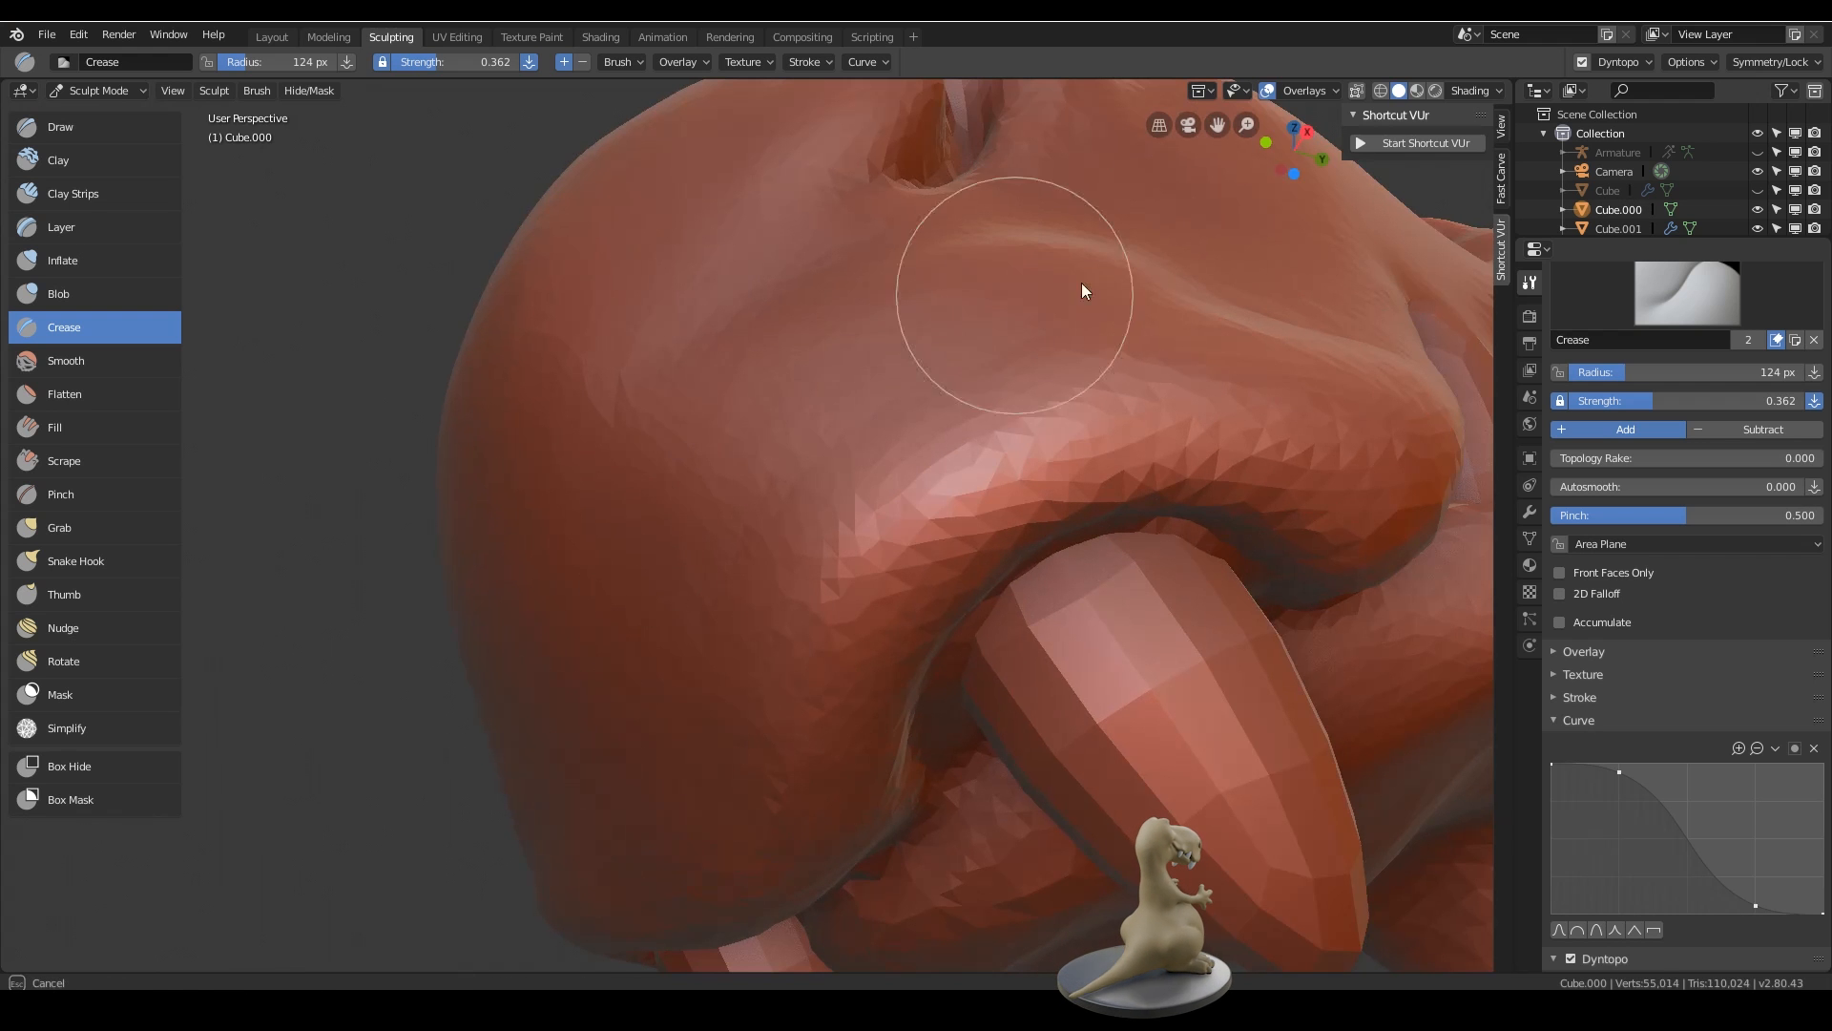
pyautogui.moveTo(612, 510); pyautogui.dragTo(578, 480, button='middle')
pyautogui.moveTo(930, 388); pyautogui.dragTo(903, 612)
pyautogui.moveTo(1087, 473); pyautogui.dragTo(1050, 442, button='middle')
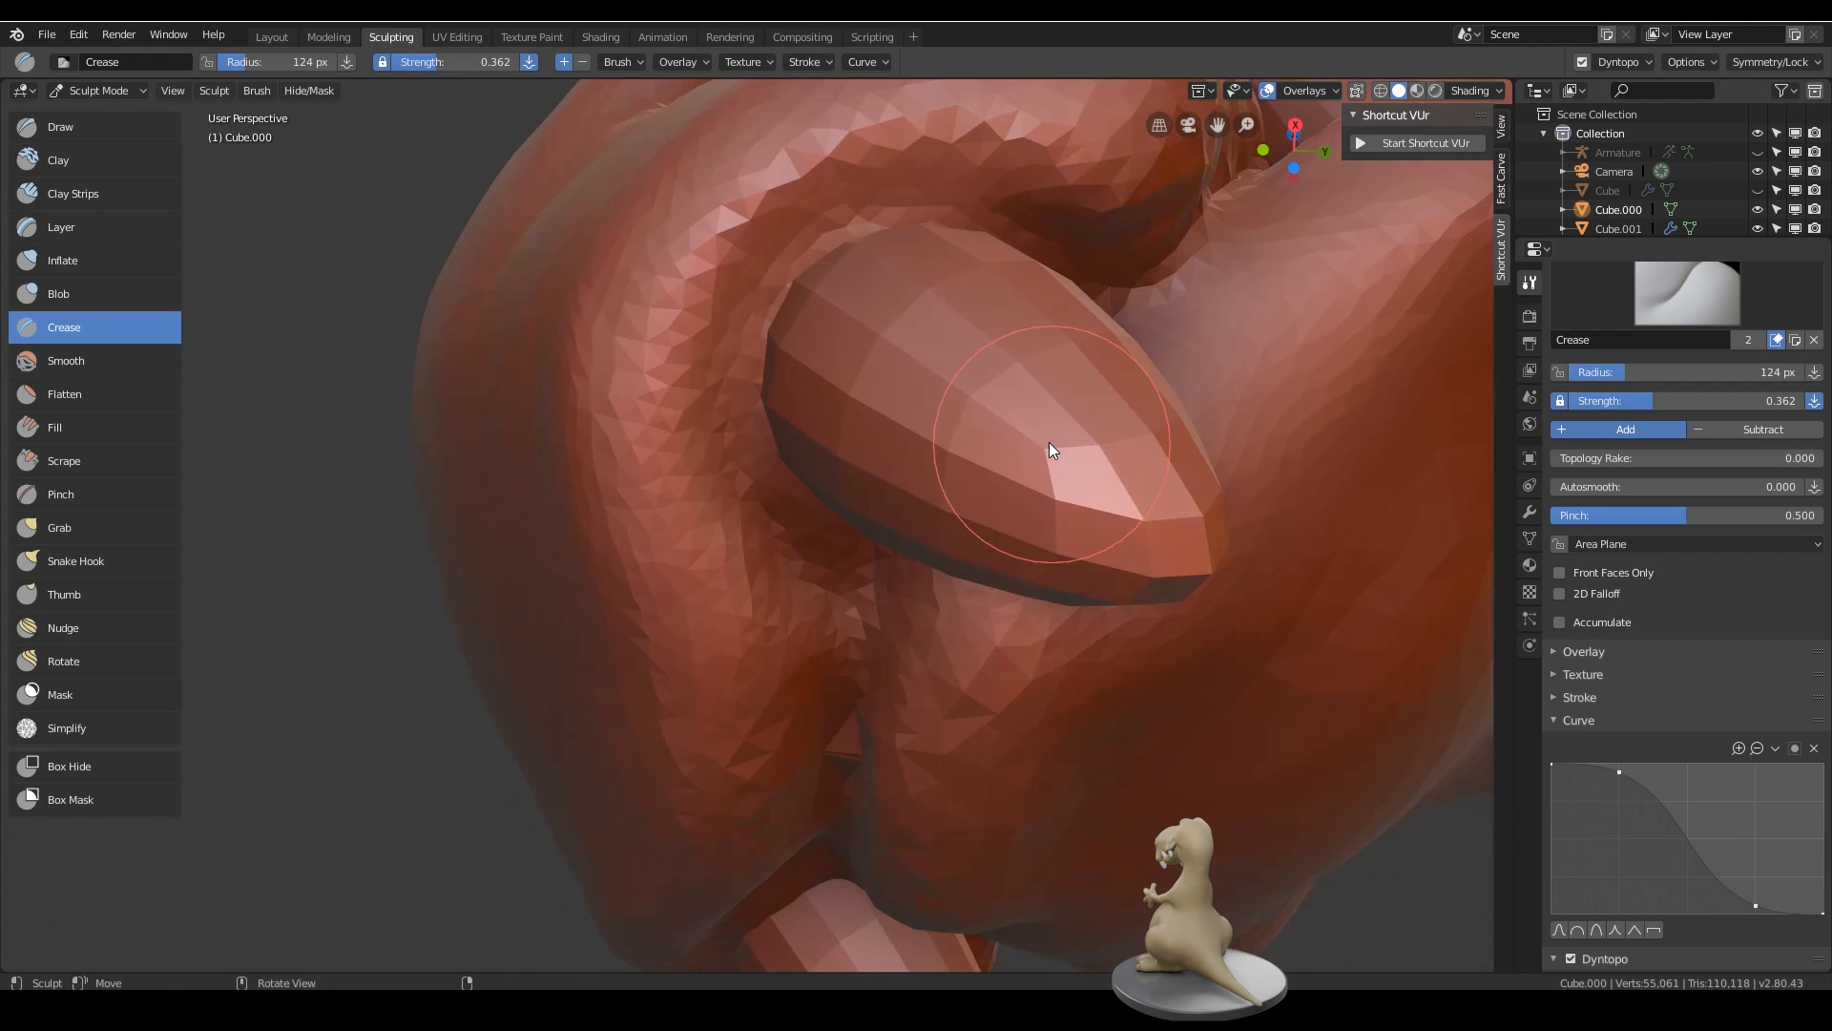
# - Resize the Crease brush to crease the lip at the large front tooth's base, and build up the nearby lip with the Draw brush
pyautogui.press('f')
pyautogui.click(881, 280)
pyautogui.moveTo(760, 320)
pyautogui.mouseDown()
pyautogui.moveTo(868, 242)
pyautogui.moveTo(763, 390)
pyautogui.mouseUp()
pyautogui.press('x')
pyautogui.moveTo(762, 390)
pyautogui.mouseDown(button='middle')
pyautogui.moveTo(898, 433)
pyautogui.moveTo(1035, 689)
pyautogui.moveTo(965, 793)
pyautogui.moveTo(803, 749)
pyautogui.mouseUp(button='middle')
pyautogui.moveTo(916, 760); pyautogui.dragTo(992, 726, button='middle')
pyautogui.keyDown('ctrl'); pyautogui.moveTo(992, 726); pyautogui.dragTo(1052, 677, button='middle'); pyautogui.keyUp('ctrl')
pyautogui.moveTo(1048, 677); pyautogui.dragTo(916, 793)
# - Sharpen the lip folds around and behind the front teeth with Crease brush strokes
pyautogui.moveTo(1021, 663)
pyautogui.mouseDown(button='middle')
pyautogui.moveTo(1084, 595)
pyautogui.moveTo(1057, 531)
pyautogui.mouseUp(button='middle')
pyautogui.click(87, 327)
pyautogui.moveTo(893, 472); pyautogui.dragTo(829, 546)
pyautogui.moveTo(920, 497); pyautogui.dragTo(1017, 483, button='middle')
pyautogui.moveTo(941, 418); pyautogui.dragTo(969, 302)
pyautogui.keyDown('ctrl'); pyautogui.moveTo(519, 633); pyautogui.dragTo(726, 688, button='middle'); pyautogui.keyUp('ctrl')
pyautogui.moveTo(726, 688)
pyautogui.mouseDown(button='middle')
pyautogui.moveTo(975, 730)
pyautogui.moveTo(930, 622)
pyautogui.moveTo(1114, 519)
pyautogui.mouseUp(button='middle')
pyautogui.moveTo(901, 616); pyautogui.dragTo(927, 545)
pyautogui.moveTo(926, 546); pyautogui.dragTo(996, 458, button='middle')
# - Set the Draw brush radius to 82 px and carve inverted strokes across the underside of the lower jaw
pyautogui.press('x')
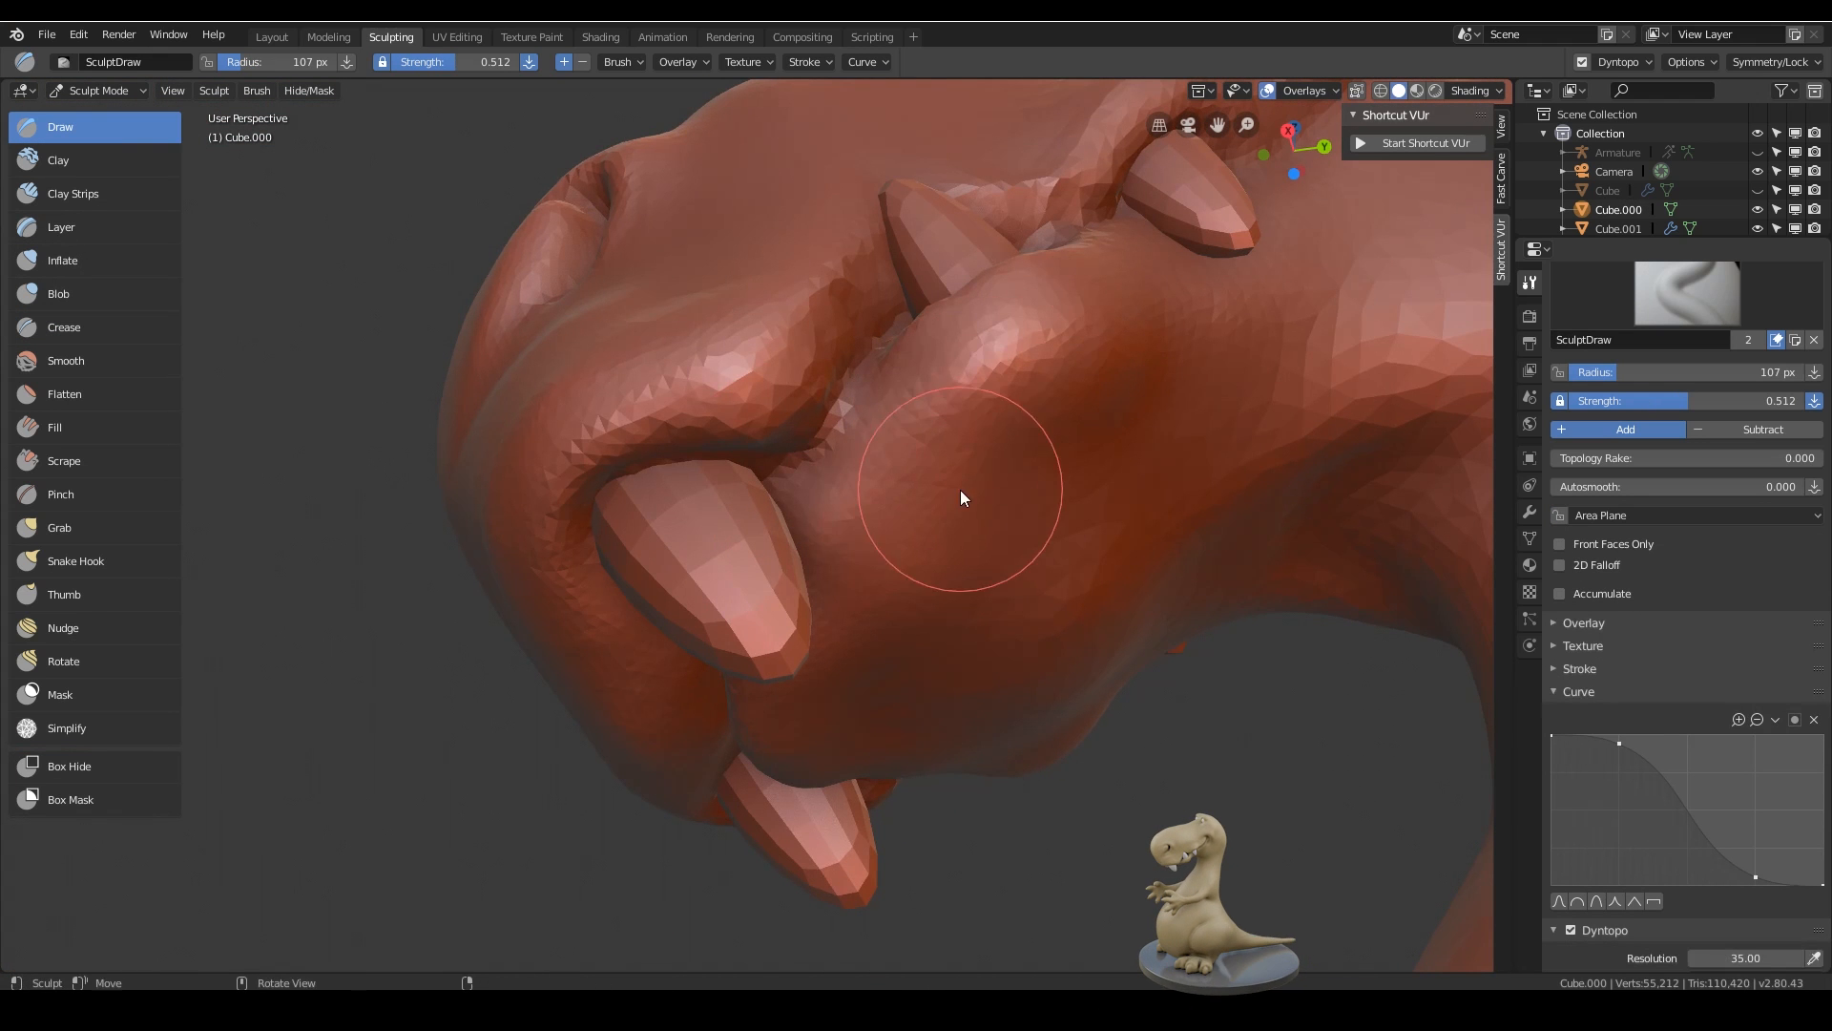
pyautogui.press('f')
pyautogui.click(987, 421)
pyautogui.moveTo(941, 516); pyautogui.dragTo(958, 360, button='middle')
pyautogui.keyDown('ctrl'); pyautogui.moveTo(945, 363); pyautogui.dragTo(933, 669); pyautogui.keyUp('ctrl')
pyautogui.keyDown('ctrl'); pyautogui.moveTo(1027, 430); pyautogui.dragTo(1050, 612); pyautogui.keyUp('ctrl')
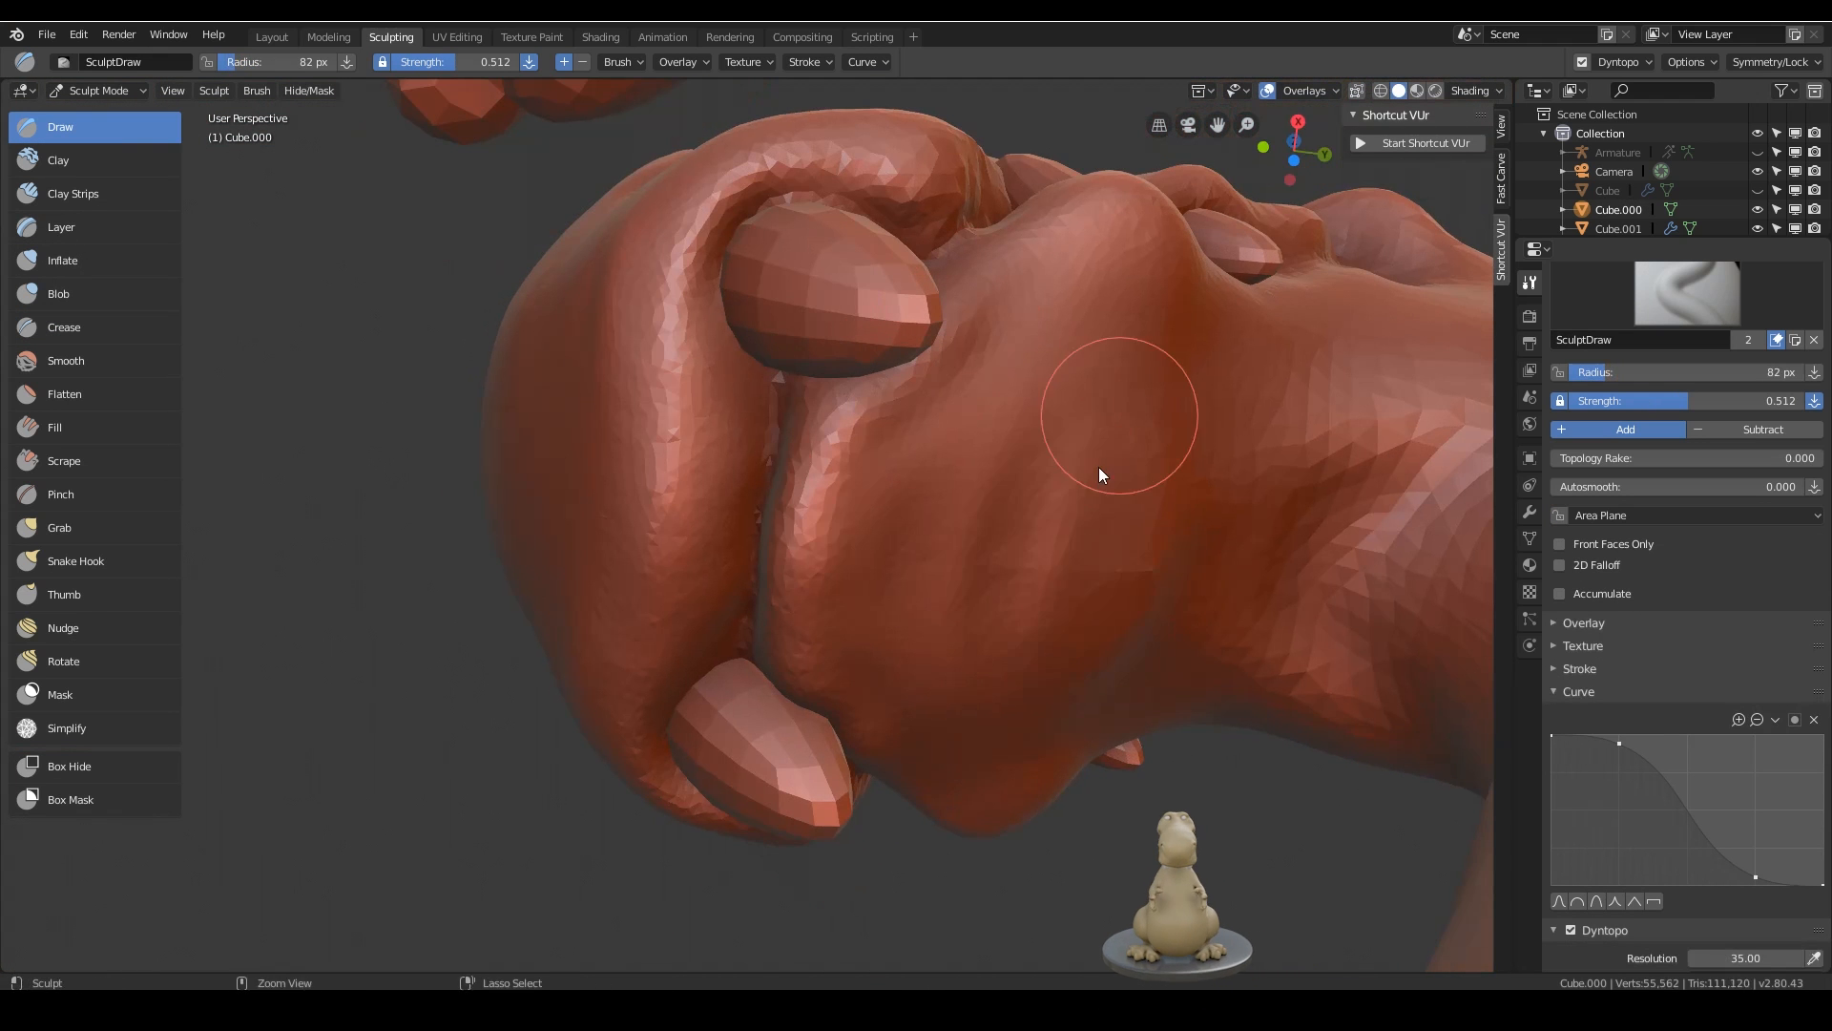
pyautogui.keyDown('ctrl'); pyautogui.moveTo(1098, 467); pyautogui.dragTo(1109, 675); pyautogui.keyUp('ctrl')
# - Build up the upper lip and cheek between the rear tooth and the mouth corner with the Draw brush at 82 px
pyautogui.moveTo(1002, 574)
pyautogui.mouseDown(button='middle')
pyautogui.moveTo(1107, 704)
pyautogui.moveTo(1178, 489)
pyautogui.moveTo(955, 659)
pyautogui.mouseUp(button='middle')
pyautogui.keyDown('ctrl'); pyautogui.moveTo(954, 659); pyautogui.dragTo(934, 580, button='middle'); pyautogui.keyUp('ctrl')
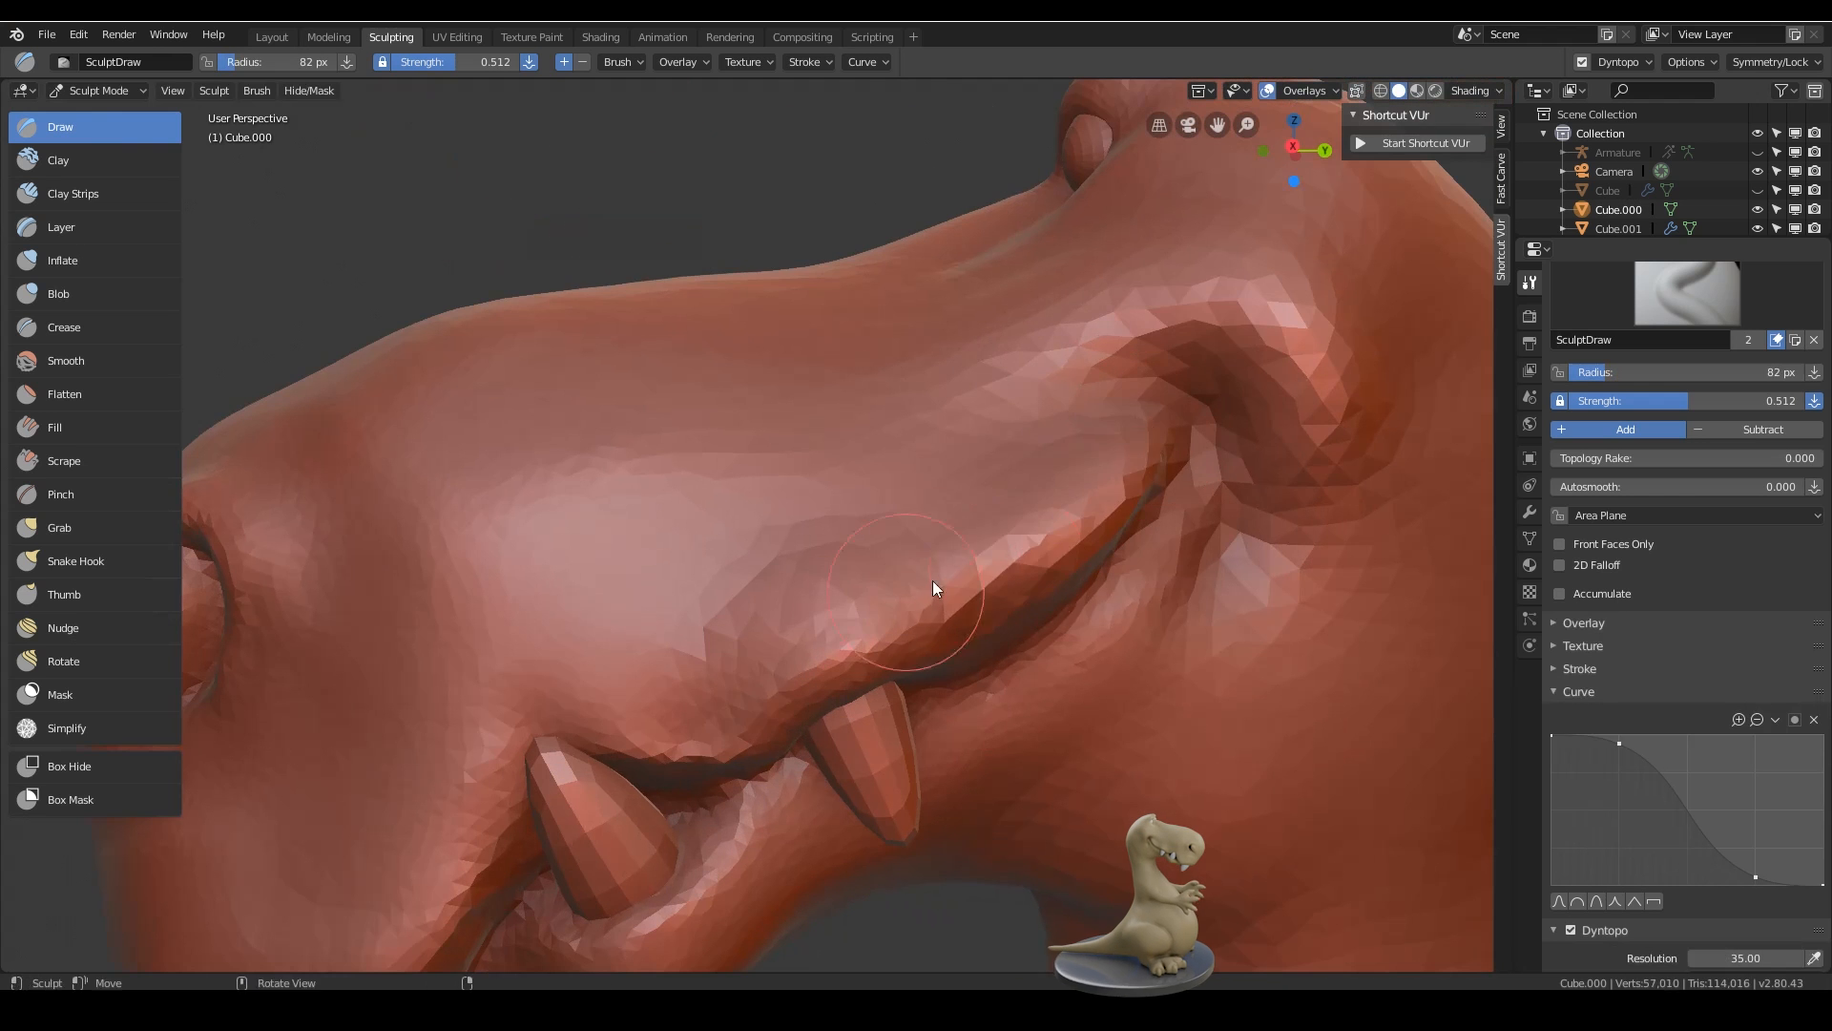
pyautogui.moveTo(932, 579); pyautogui.dragTo(1089, 521)
pyautogui.moveTo(817, 584); pyautogui.dragTo(1112, 483)
pyautogui.moveTo(930, 511); pyautogui.dragTo(1035, 411)
pyautogui.moveTo(904, 446); pyautogui.dragTo(1103, 368)
pyautogui.moveTo(1279, 533)
pyautogui.mouseDown()
pyautogui.moveTo(1246, 636)
pyautogui.moveTo(1219, 496)
pyautogui.mouseUp()
pyautogui.keyDown('shift'); pyautogui.moveTo(1113, 554); pyautogui.dragTo(1017, 554, button='middle'); pyautogui.keyUp('shift')
pyautogui.moveTo(1164, 504)
pyautogui.mouseDown()
pyautogui.moveTo(1077, 388)
pyautogui.moveTo(1143, 550)
pyautogui.mouseUp()
# - Carve inverted creases below the mouth corner and along the rear lip line with the Crease brush at 56 px, and enlarge the brush to 142 px
pyautogui.press('f')
pyautogui.click(1097, 479)
pyautogui.click(91, 322)
pyautogui.keyDown('ctrl'); pyautogui.moveTo(1088, 420); pyautogui.dragTo(1010, 621); pyautogui.keyUp('ctrl')
pyautogui.keyDown('ctrl'); pyautogui.moveTo(1089, 459); pyautogui.dragTo(944, 684); pyautogui.keyUp('ctrl')
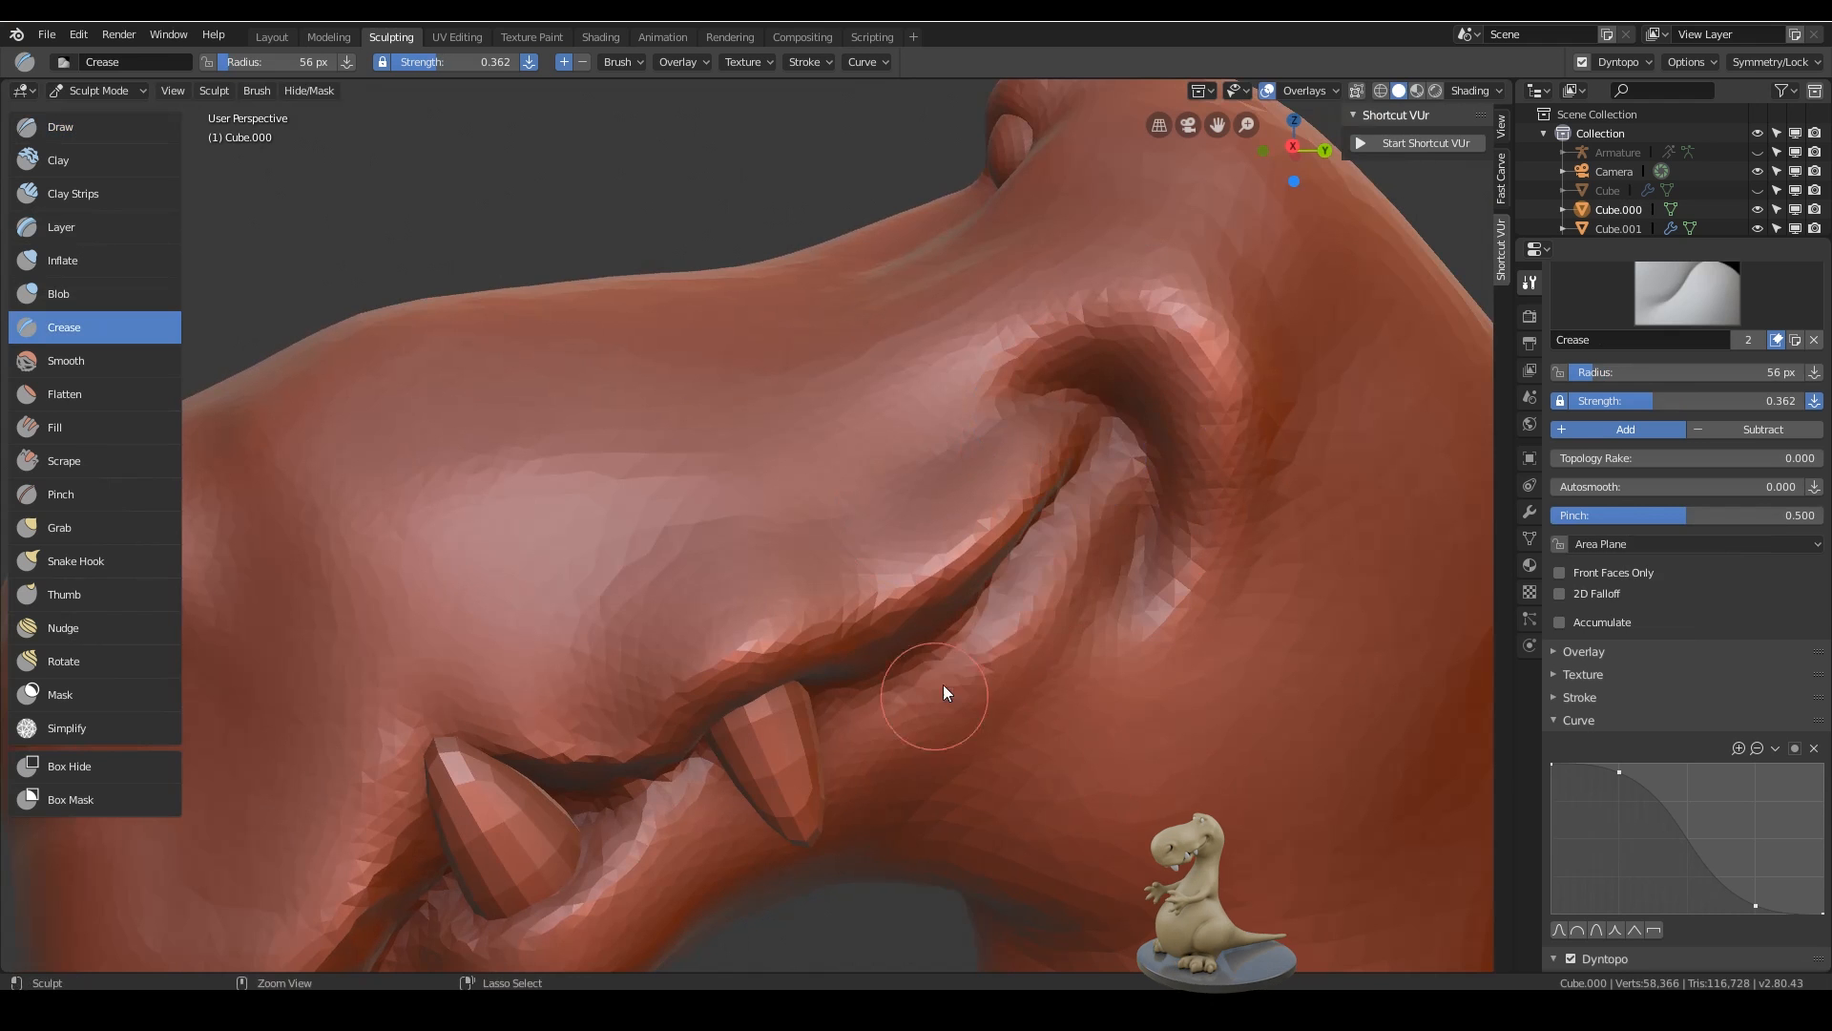
pyautogui.moveTo(1064, 611); pyautogui.dragTo(1032, 584, button='middle')
pyautogui.scroll(3, 1032, 584)
pyautogui.keyDown('ctrl'); pyautogui.moveTo(947, 646); pyautogui.dragTo(1075, 534); pyautogui.keyUp('ctrl')
pyautogui.press('f')
pyautogui.click(984, 692)
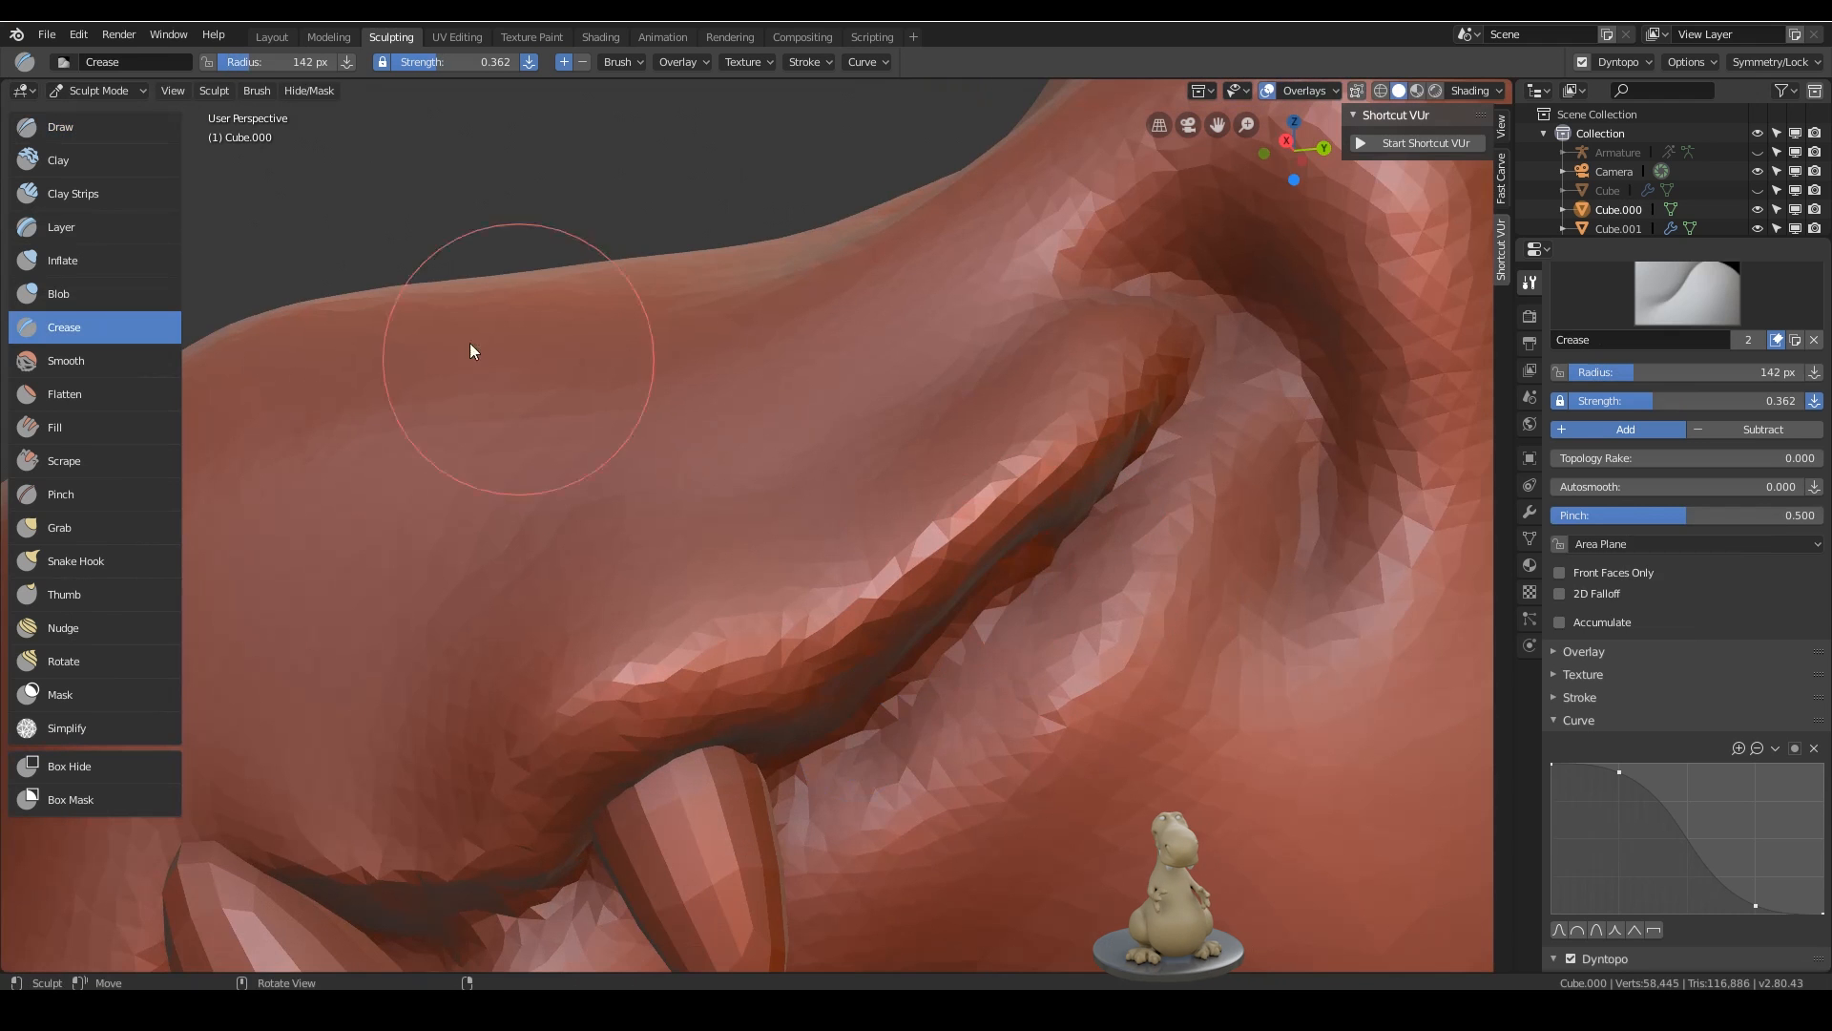
# - Set the Snake Hook brush radius to 139 px and pull the lower lip up toward the mouth line near the mouth corner
pyautogui.scroll(-6, 470, 343)
pyautogui.click(77, 562)
pyautogui.scroll(5, 1098, 574)
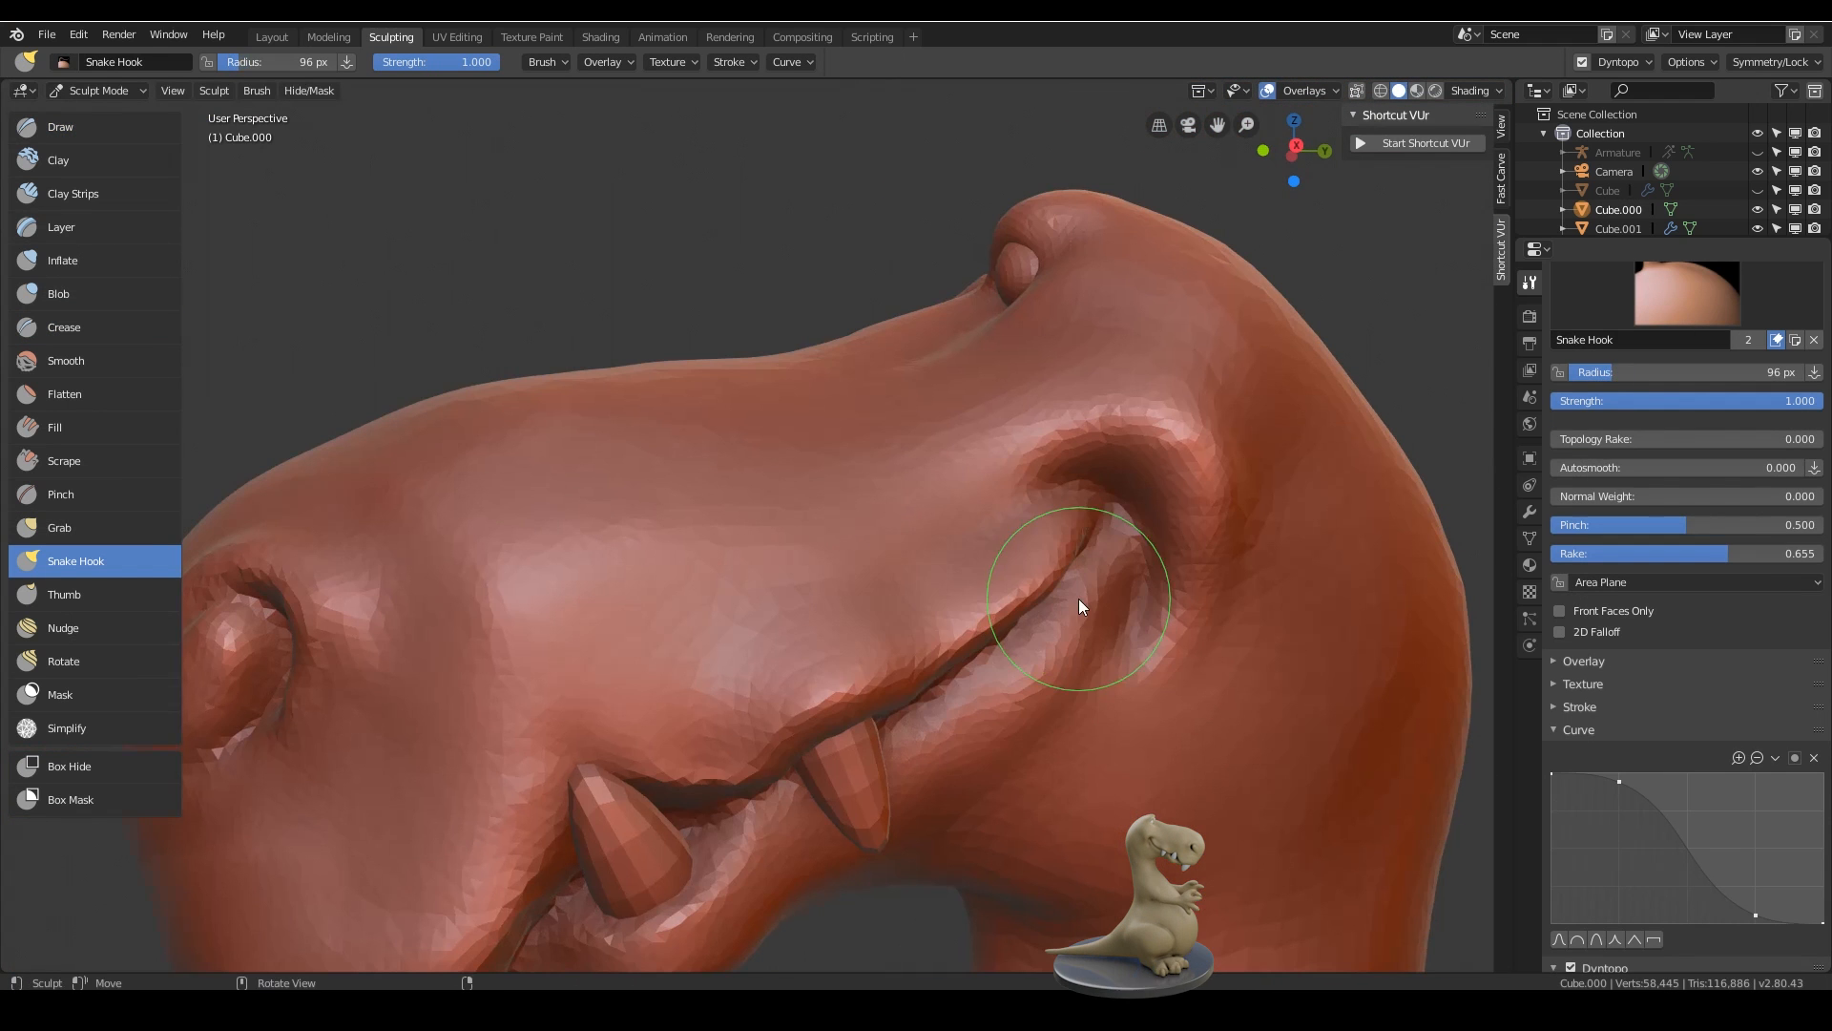
pyautogui.press('f')
pyautogui.click(1146, 603)
pyautogui.moveTo(1073, 672); pyautogui.dragTo(1041, 582)
pyautogui.moveTo(958, 657); pyautogui.dragTo(950, 627)
# - Set the Snake Hook brush radius to 206 px for reshaping the brows above the eyes
pyautogui.scroll(-4, 1078, 687)
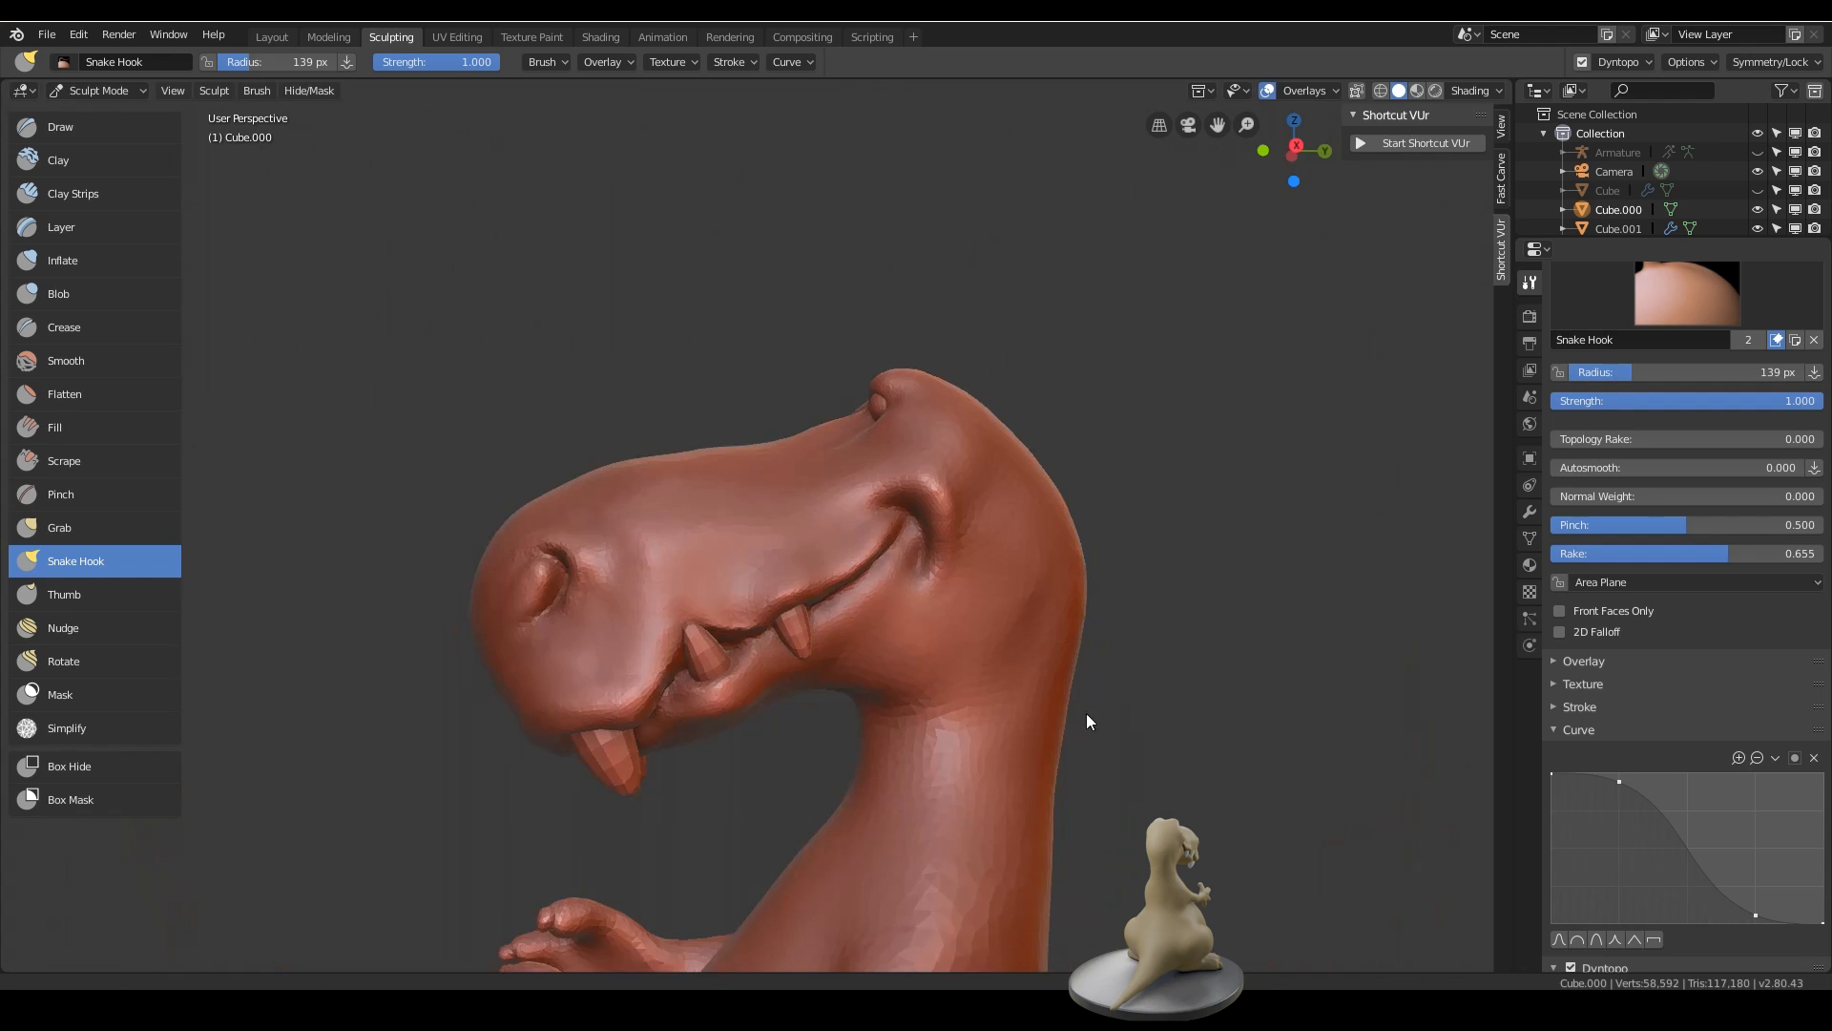
pyautogui.scroll(-2, 895, 651)
pyautogui.scroll(2, 817, 655)
pyautogui.scroll(-4, 983, 766)
pyautogui.moveTo(984, 766)
pyautogui.mouseDown(button='middle')
pyautogui.moveTo(1093, 618)
pyautogui.moveTo(1075, 605)
pyautogui.moveTo(1064, 626)
pyautogui.moveTo(974, 640)
pyautogui.moveTo(1209, 675)
pyautogui.moveTo(1382, 632)
pyautogui.moveTo(1168, 615)
pyautogui.moveTo(954, 638)
pyautogui.moveTo(984, 613)
pyautogui.moveTo(1084, 668)
pyautogui.moveTo(1088, 610)
pyautogui.moveTo(1011, 663)
pyautogui.moveTo(1156, 666)
pyautogui.moveTo(1105, 655)
pyautogui.moveTo(1112, 629)
pyautogui.moveTo(958, 642)
pyautogui.mouseUp(button='middle')
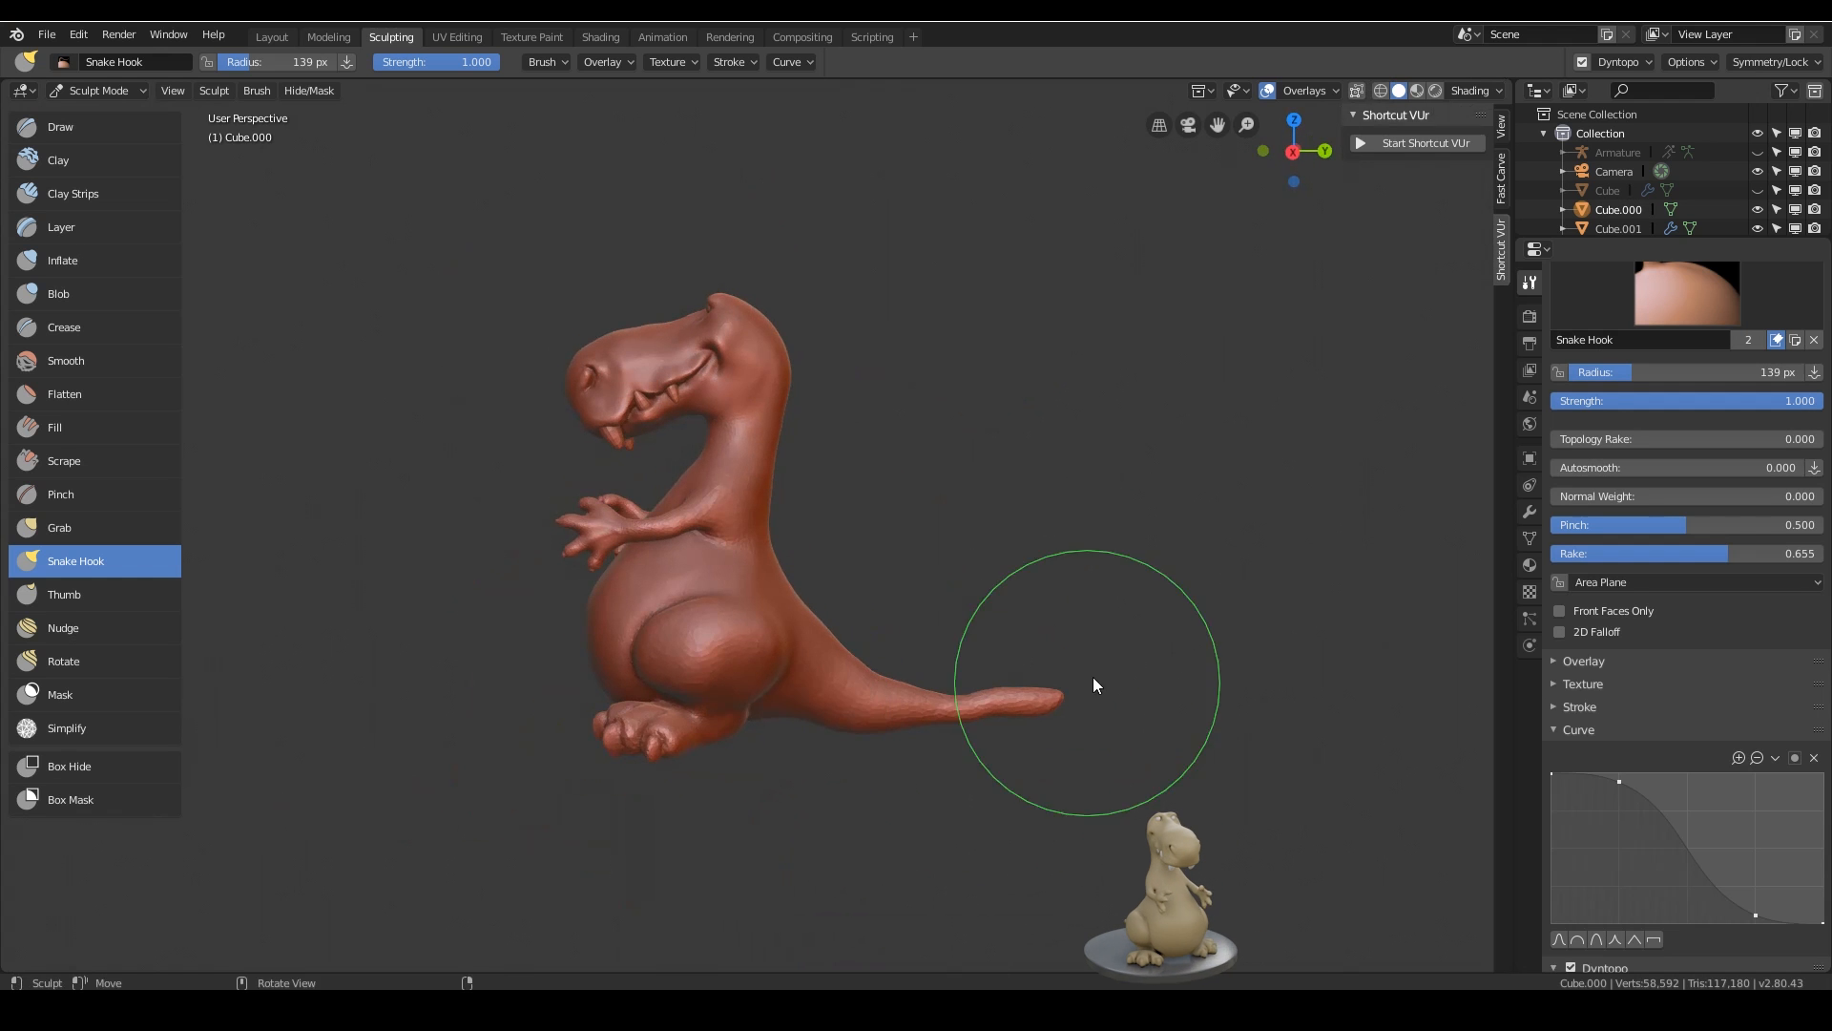
pyautogui.moveTo(1094, 686)
pyautogui.mouseDown(button='middle')
pyautogui.moveTo(1104, 729)
pyautogui.moveTo(1047, 539)
pyautogui.moveTo(1084, 559)
pyautogui.moveTo(980, 659)
pyautogui.moveTo(984, 459)
pyautogui.moveTo(1034, 503)
pyautogui.moveTo(969, 568)
pyautogui.moveTo(1026, 470)
pyautogui.mouseUp(button='middle')
pyautogui.press('f')
pyautogui.click(982, 547)
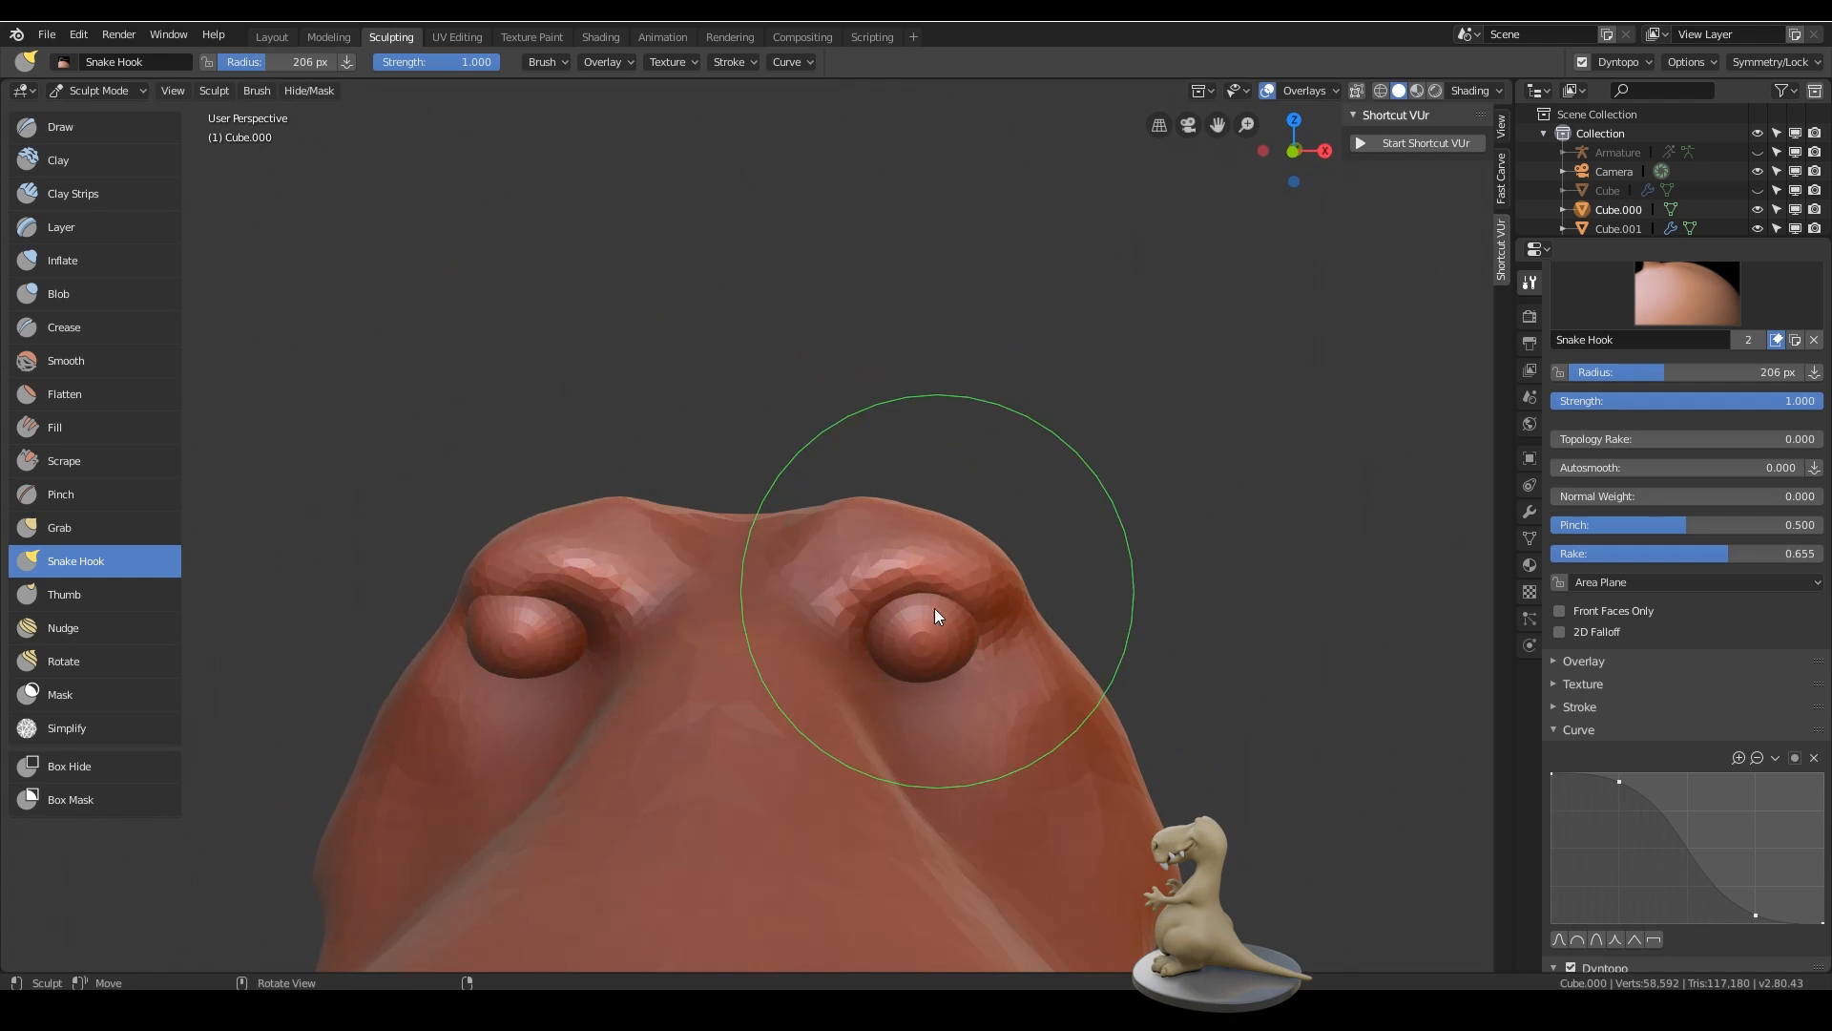
# - Set the Dyntopo resolution to 30 and reshape the brow ridges above the eyeballs with the Snake Hook brush
pyautogui.click(1580, 727)
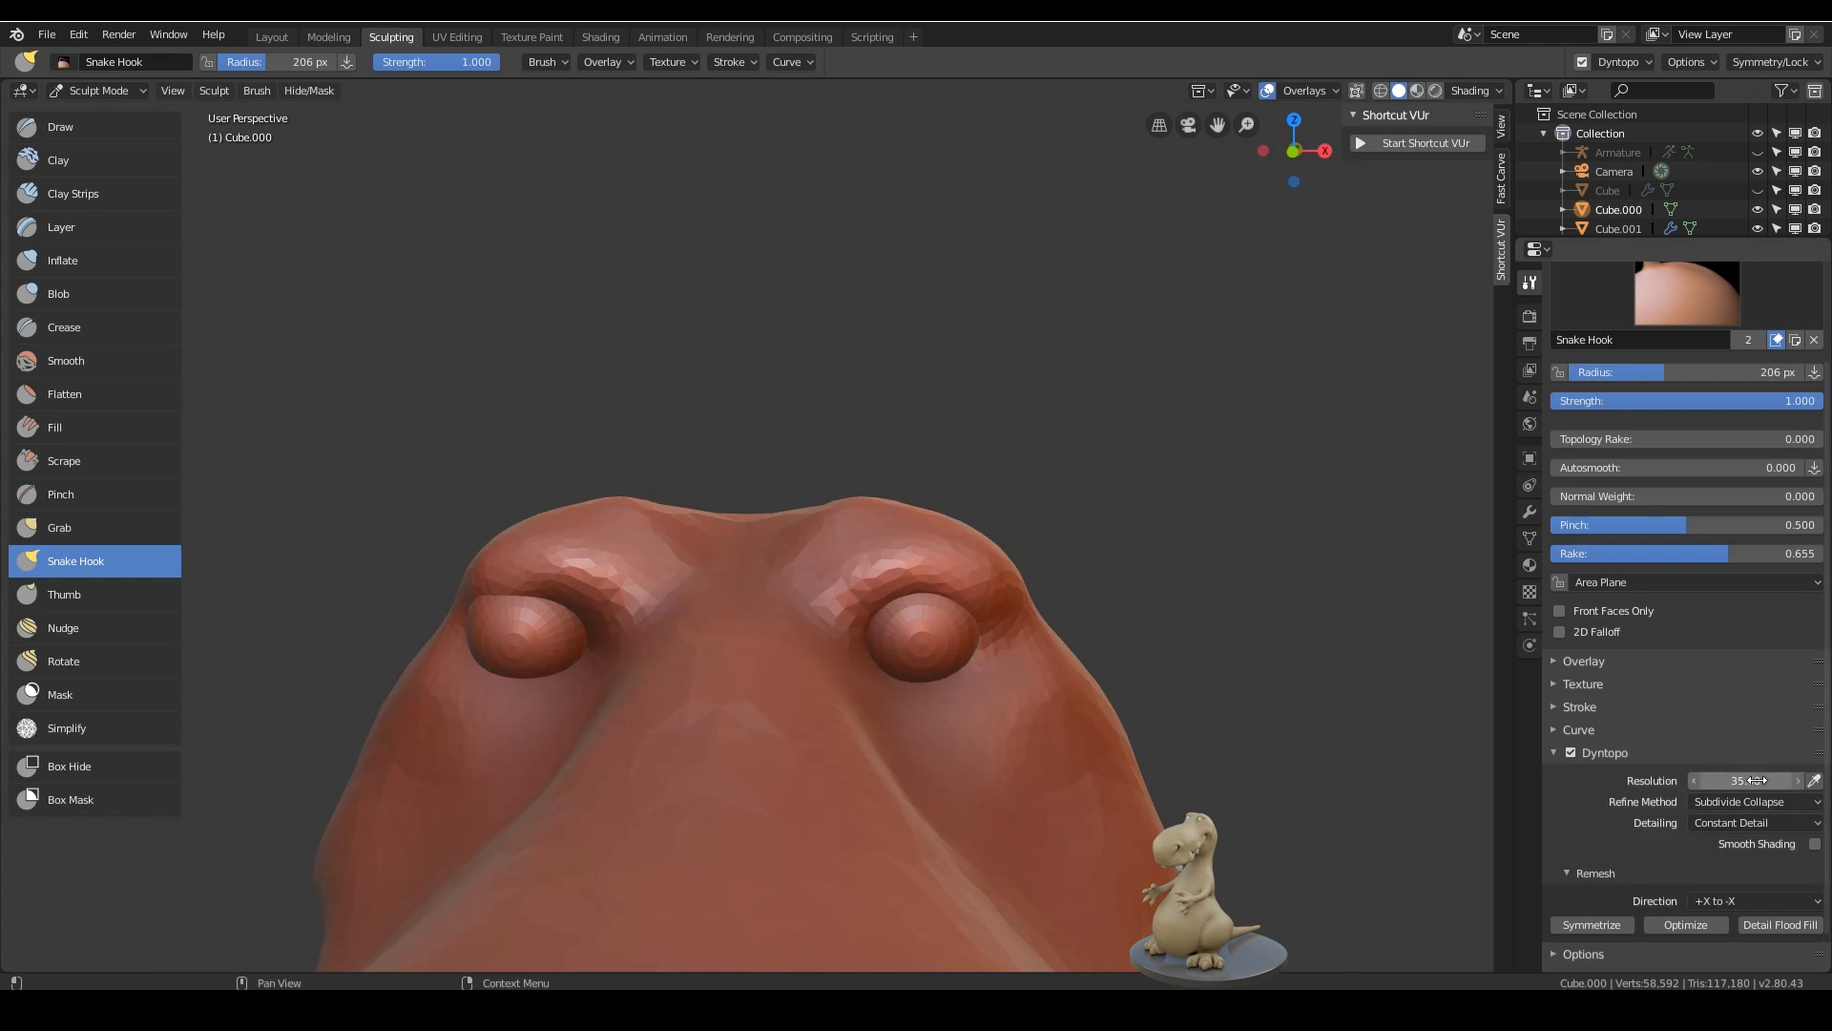
pyautogui.moveTo(1756, 780); pyautogui.dragTo(1699, 780)
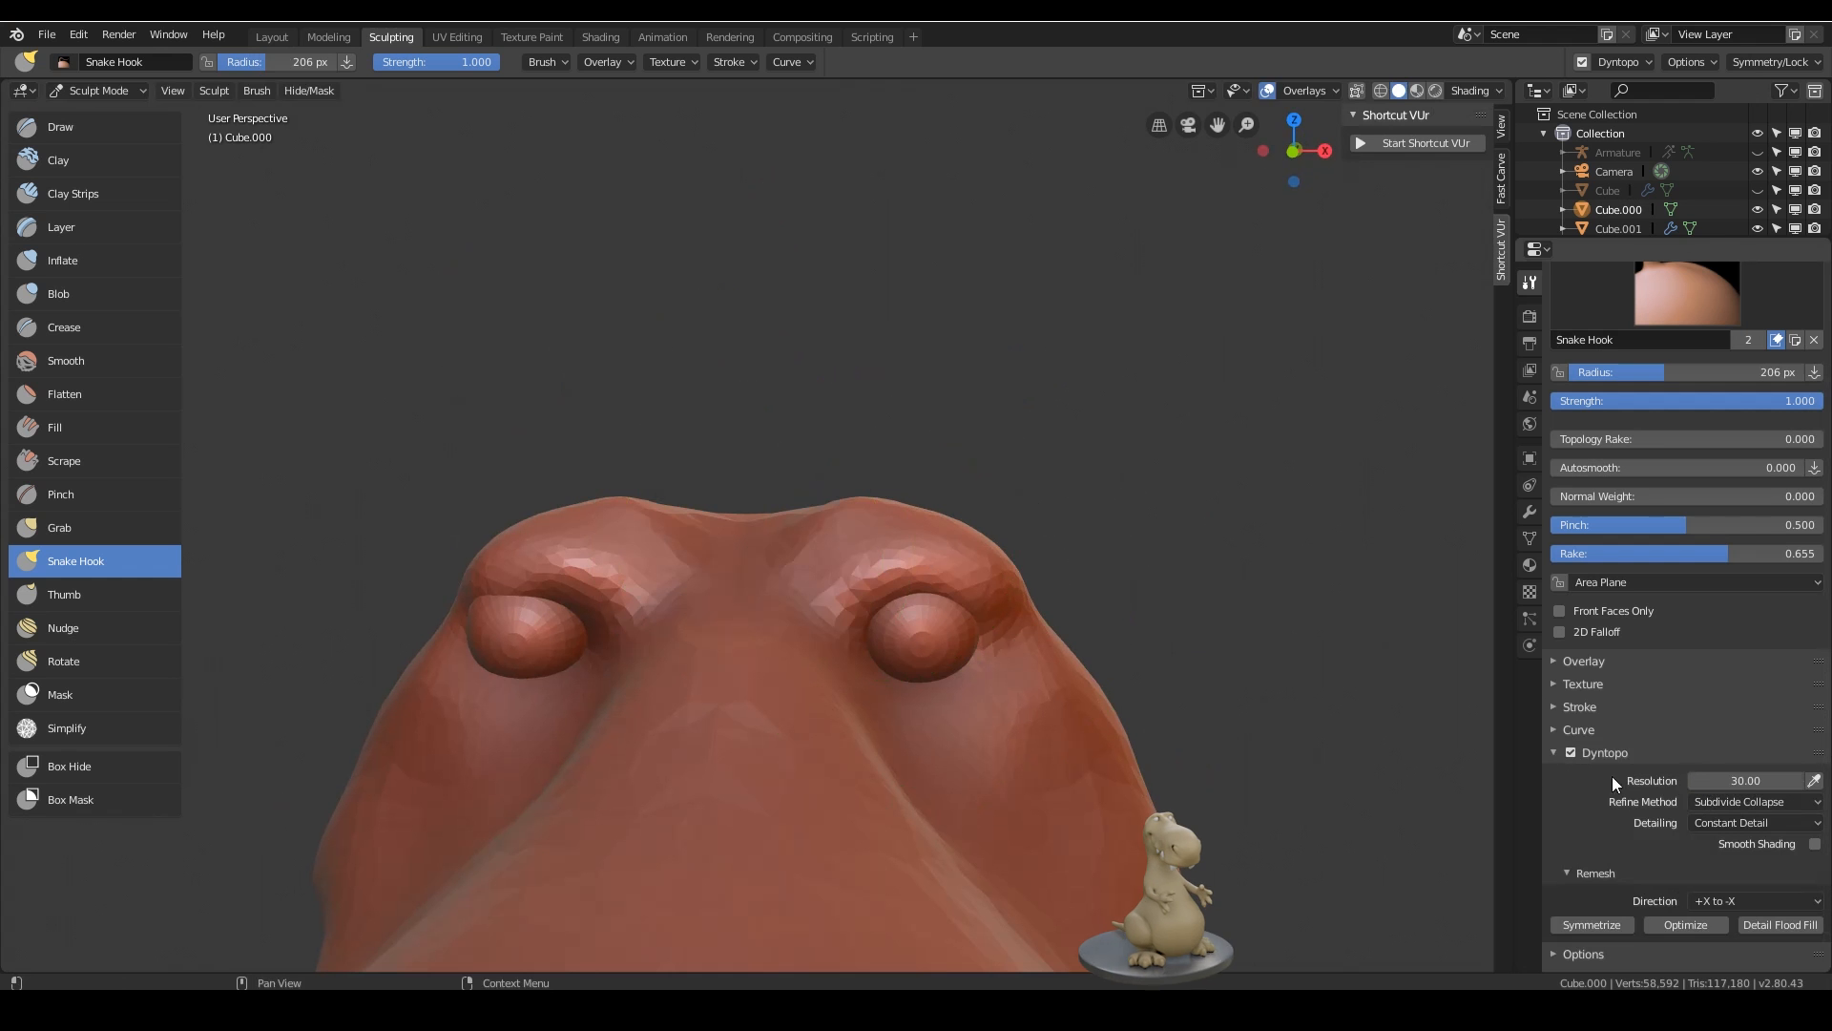
pyautogui.moveTo(860, 568)
pyautogui.mouseDown()
pyautogui.moveTo(954, 541)
pyautogui.moveTo(1081, 543)
pyautogui.mouseUp()
pyautogui.moveTo(1079, 534)
pyautogui.mouseDown(button='middle')
pyautogui.moveTo(1045, 563)
pyautogui.moveTo(877, 599)
pyautogui.moveTo(962, 658)
pyautogui.moveTo(1040, 645)
pyautogui.moveTo(1014, 651)
pyautogui.moveTo(993, 574)
pyautogui.moveTo(957, 578)
pyautogui.moveTo(1050, 615)
pyautogui.moveTo(916, 562)
pyautogui.moveTo(958, 601)
pyautogui.moveTo(924, 634)
pyautogui.moveTo(952, 477)
pyautogui.mouseUp(button='middle')
pyautogui.keyDown('shift'); pyautogui.moveTo(907, 617); pyautogui.dragTo(915, 569, button='middle'); pyautogui.keyUp('shift')
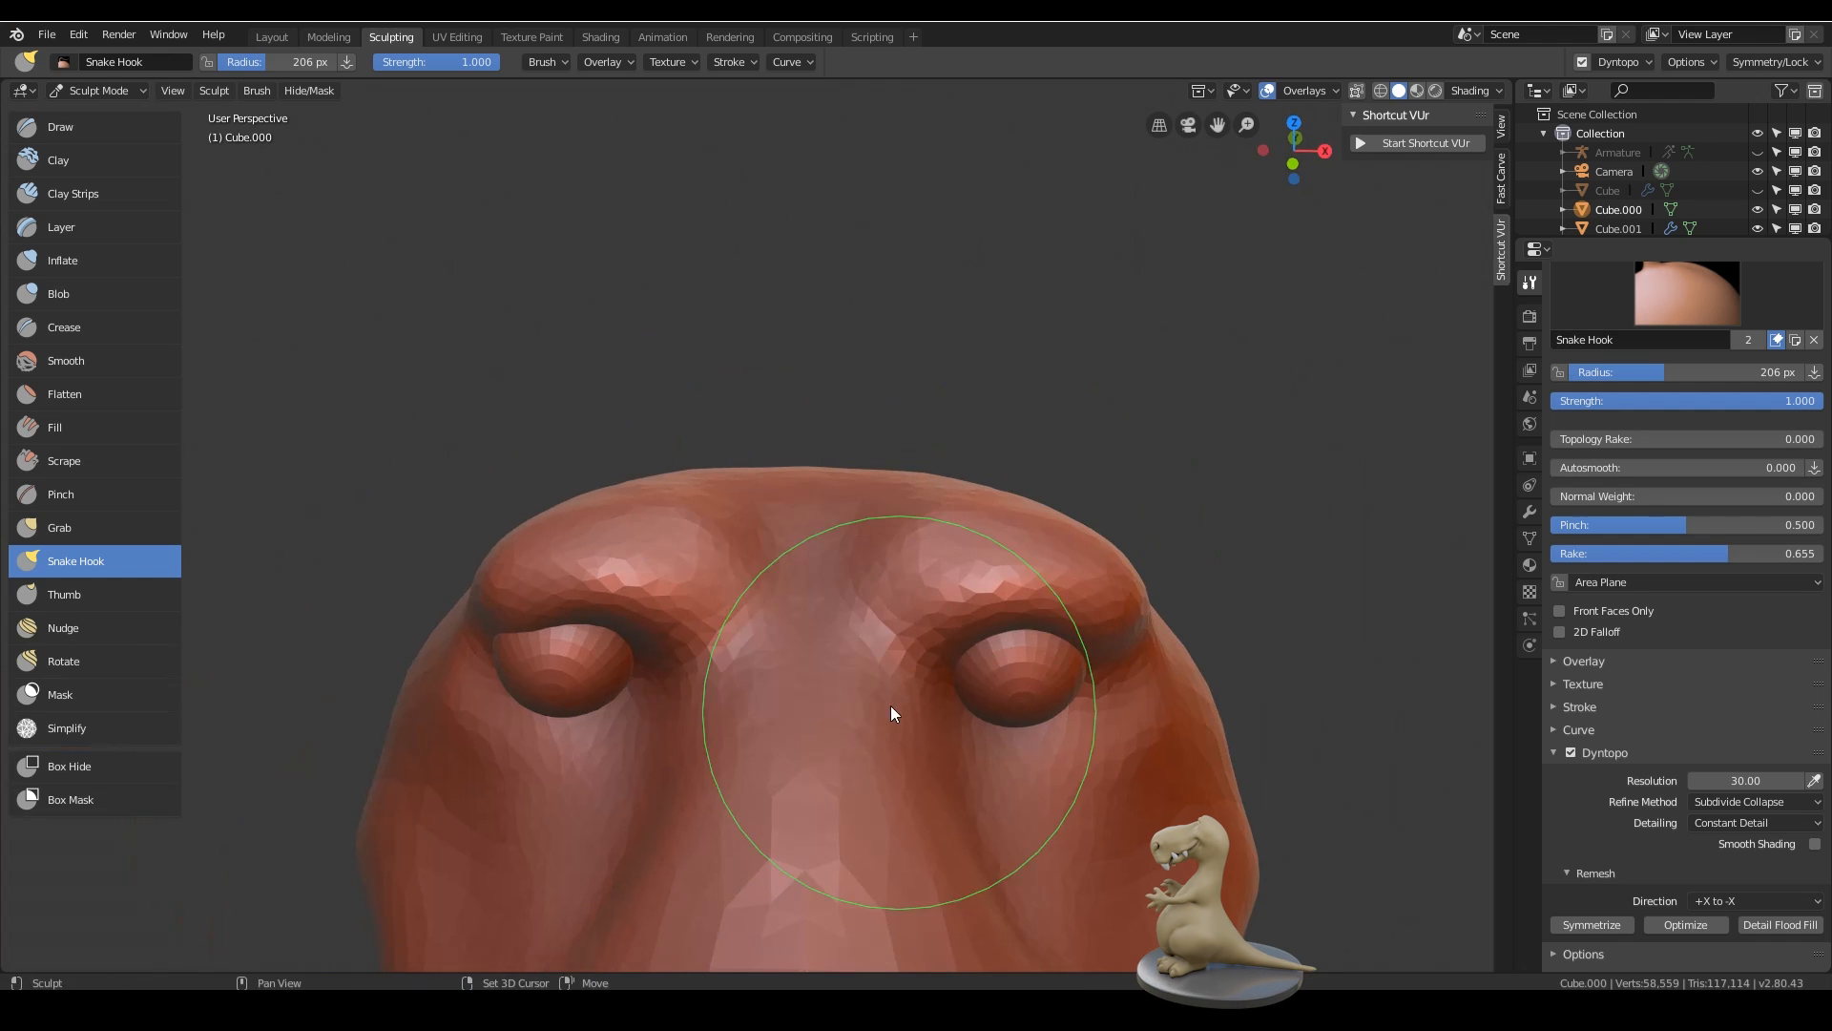
pyautogui.moveTo(938, 495)
pyautogui.mouseDown(button='middle')
pyautogui.moveTo(1101, 499)
pyautogui.moveTo(1084, 467)
pyautogui.moveTo(921, 757)
pyautogui.moveTo(1046, 666)
pyautogui.moveTo(1040, 651)
pyautogui.mouseUp(button='middle')
pyautogui.moveTo(963, 561); pyautogui.dragTo(984, 626, button='middle')
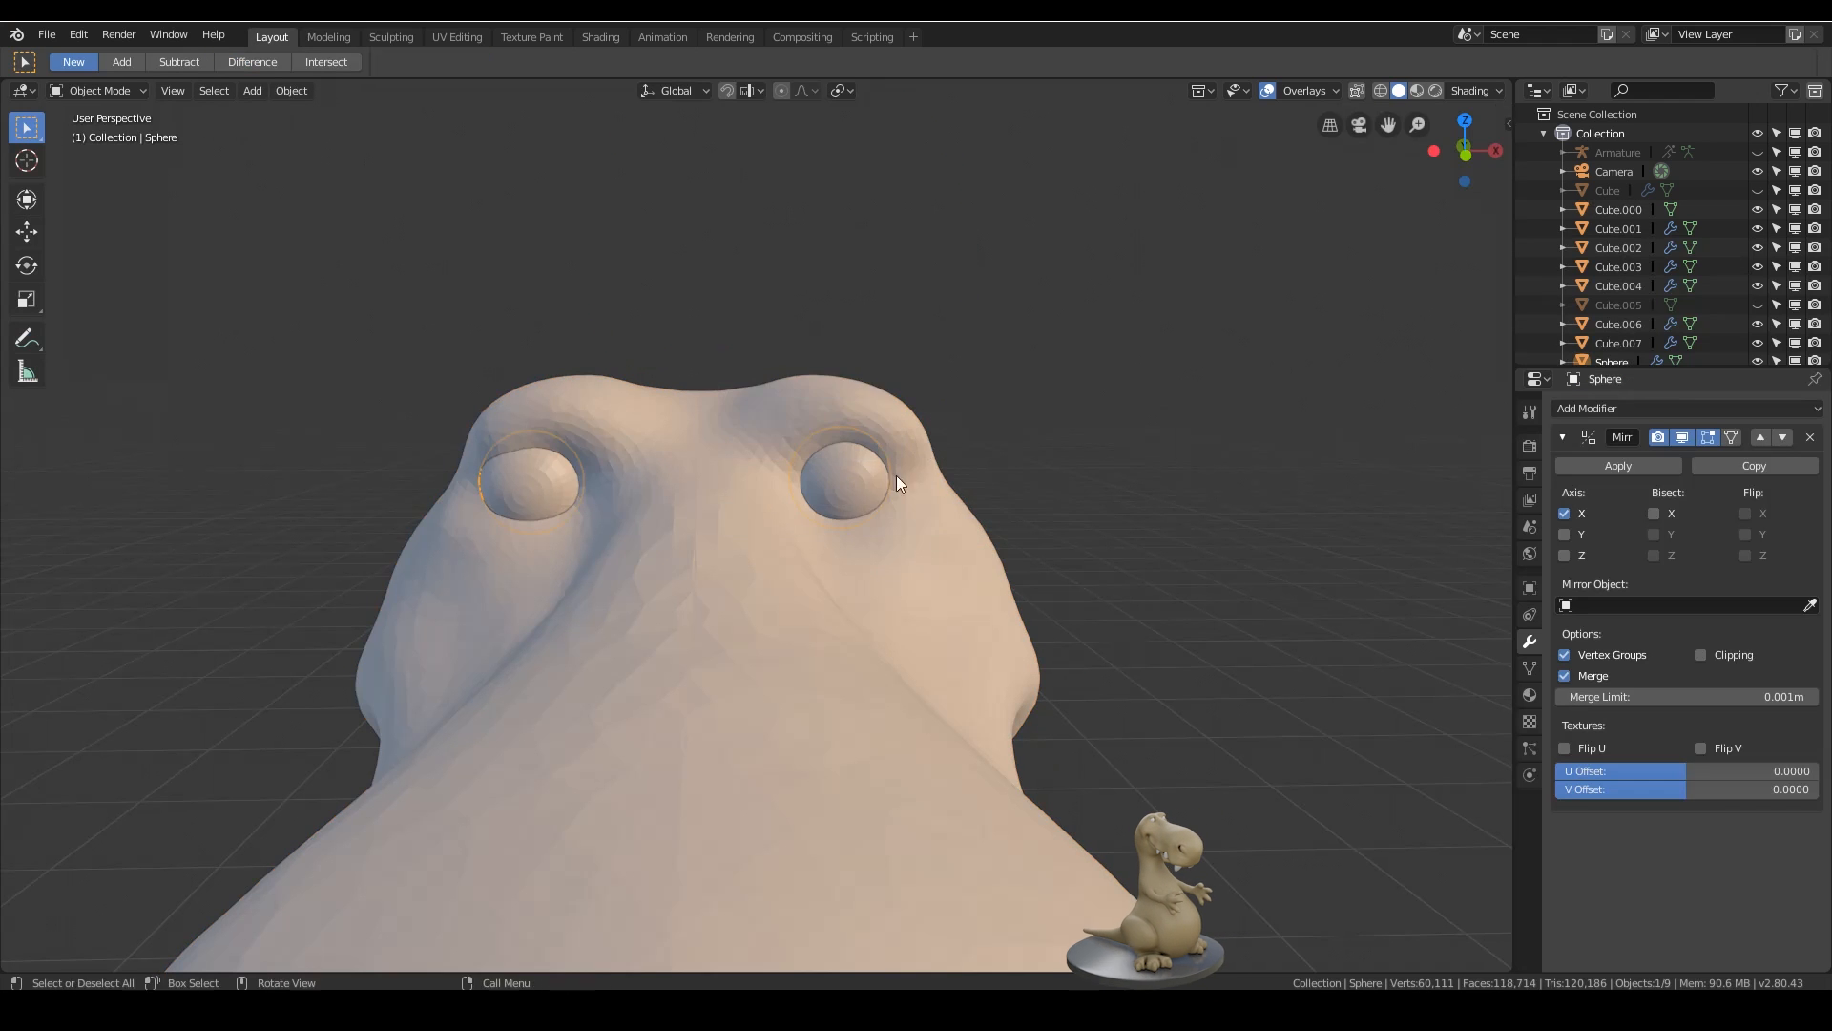
# - Set the mirrored eyeball object's origin to the 3D cursor
pyautogui.click(291, 90)
pyautogui.moveTo(372, 134)
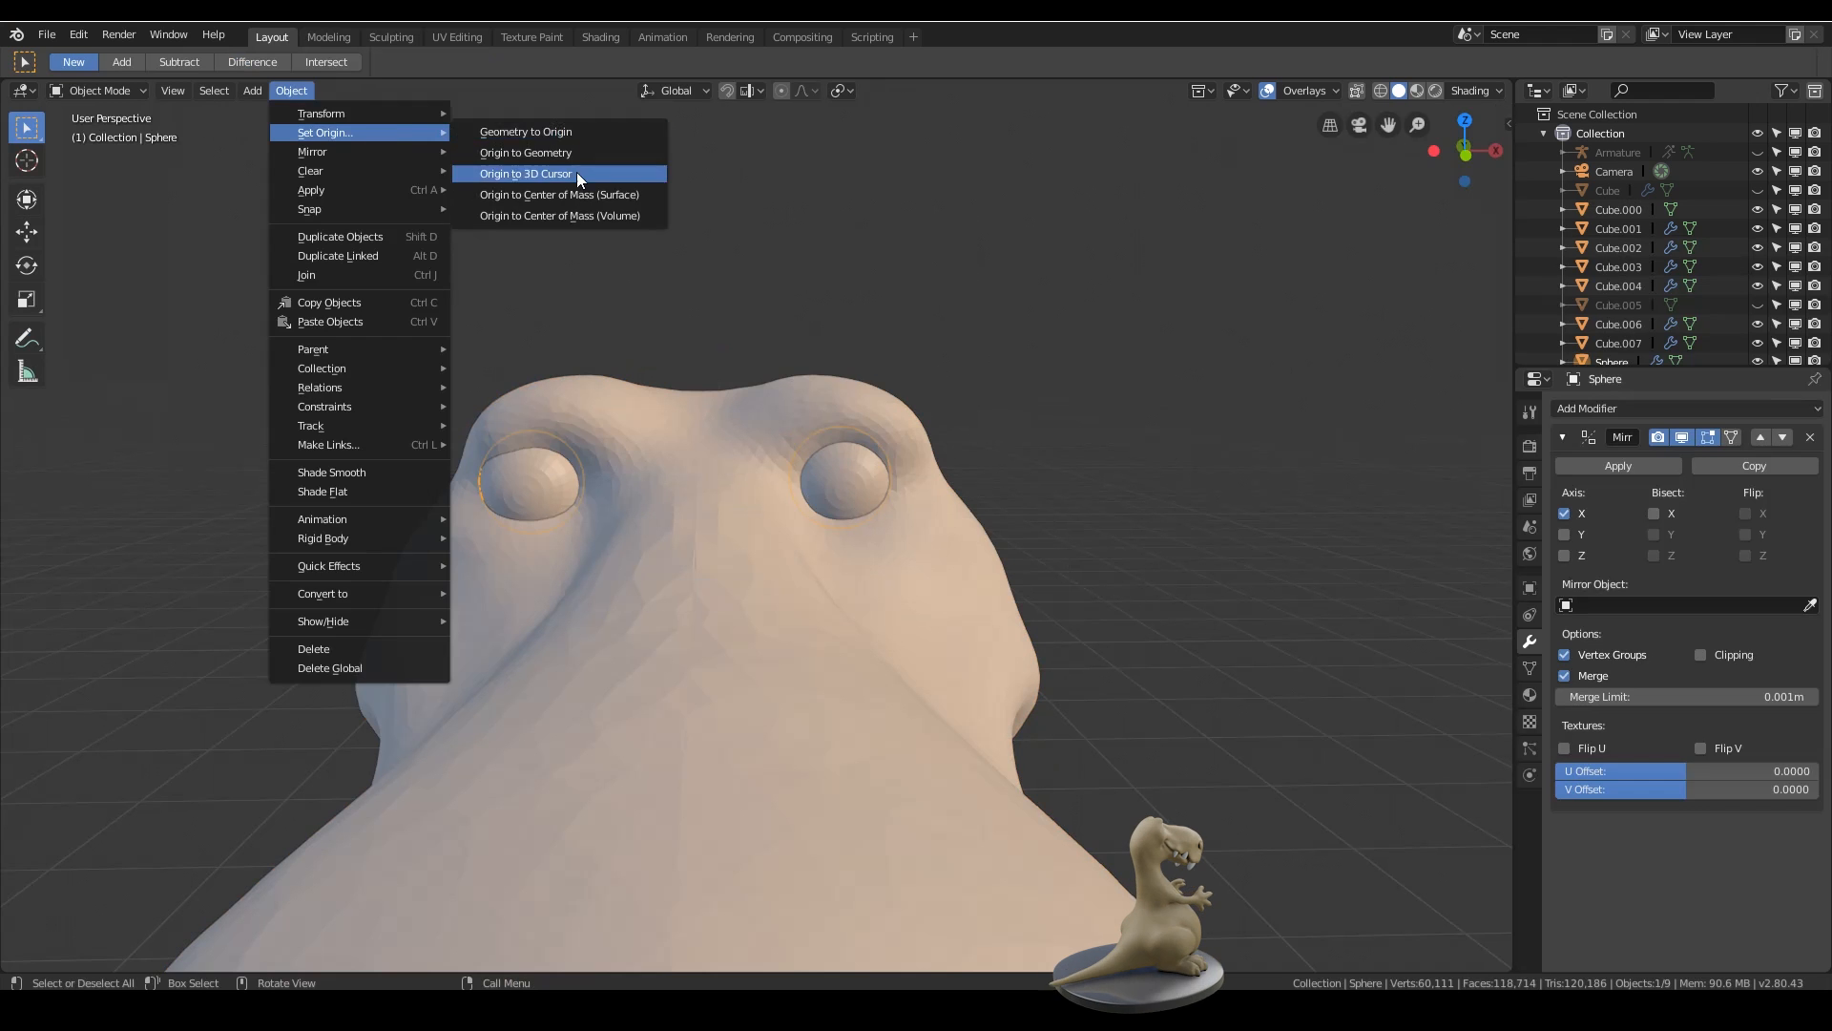
pyautogui.click(577, 172)
pyautogui.moveTo(938, 584)
pyautogui.mouseDown(button='middle')
pyautogui.moveTo(855, 615)
pyautogui.moveTo(940, 673)
pyautogui.moveTo(928, 737)
pyautogui.moveTo(938, 704)
pyautogui.mouseUp(button='middle')
pyautogui.scroll(-5, 909, 672)
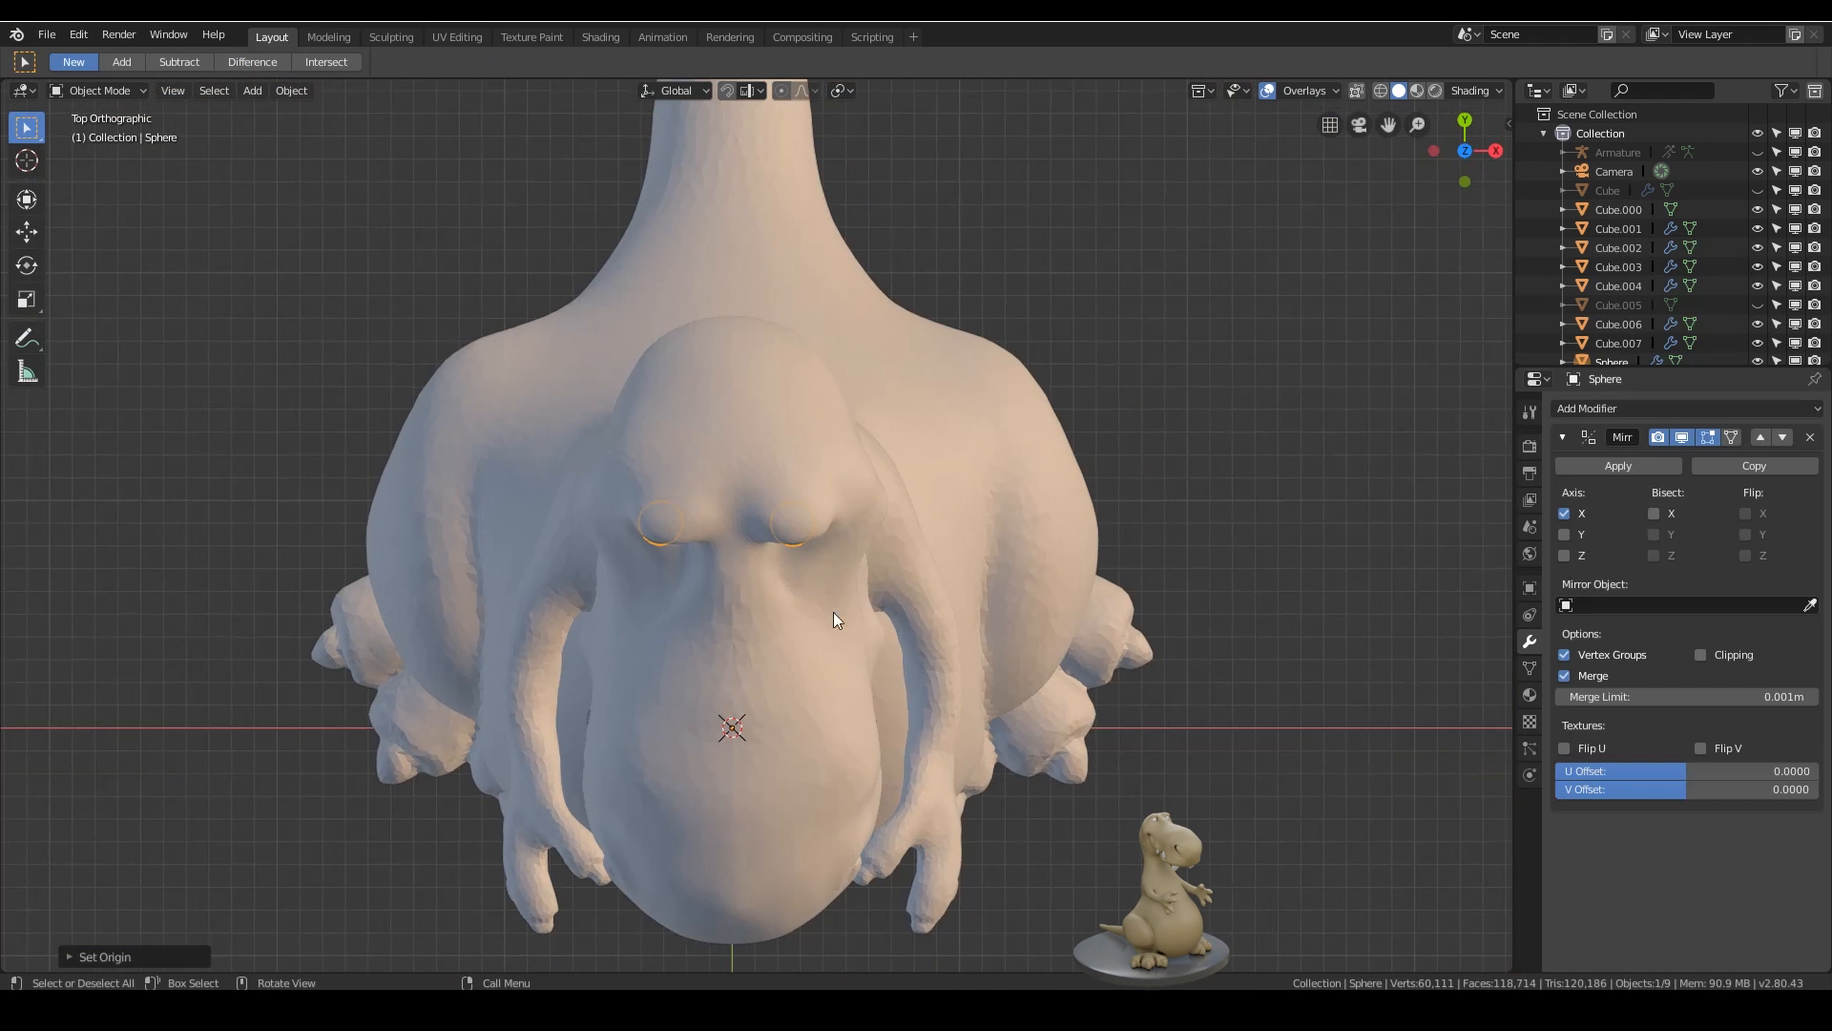
# - Inspect how the body and the mirrored eyeballs line up from above and from the front
pyautogui.click(835, 612)
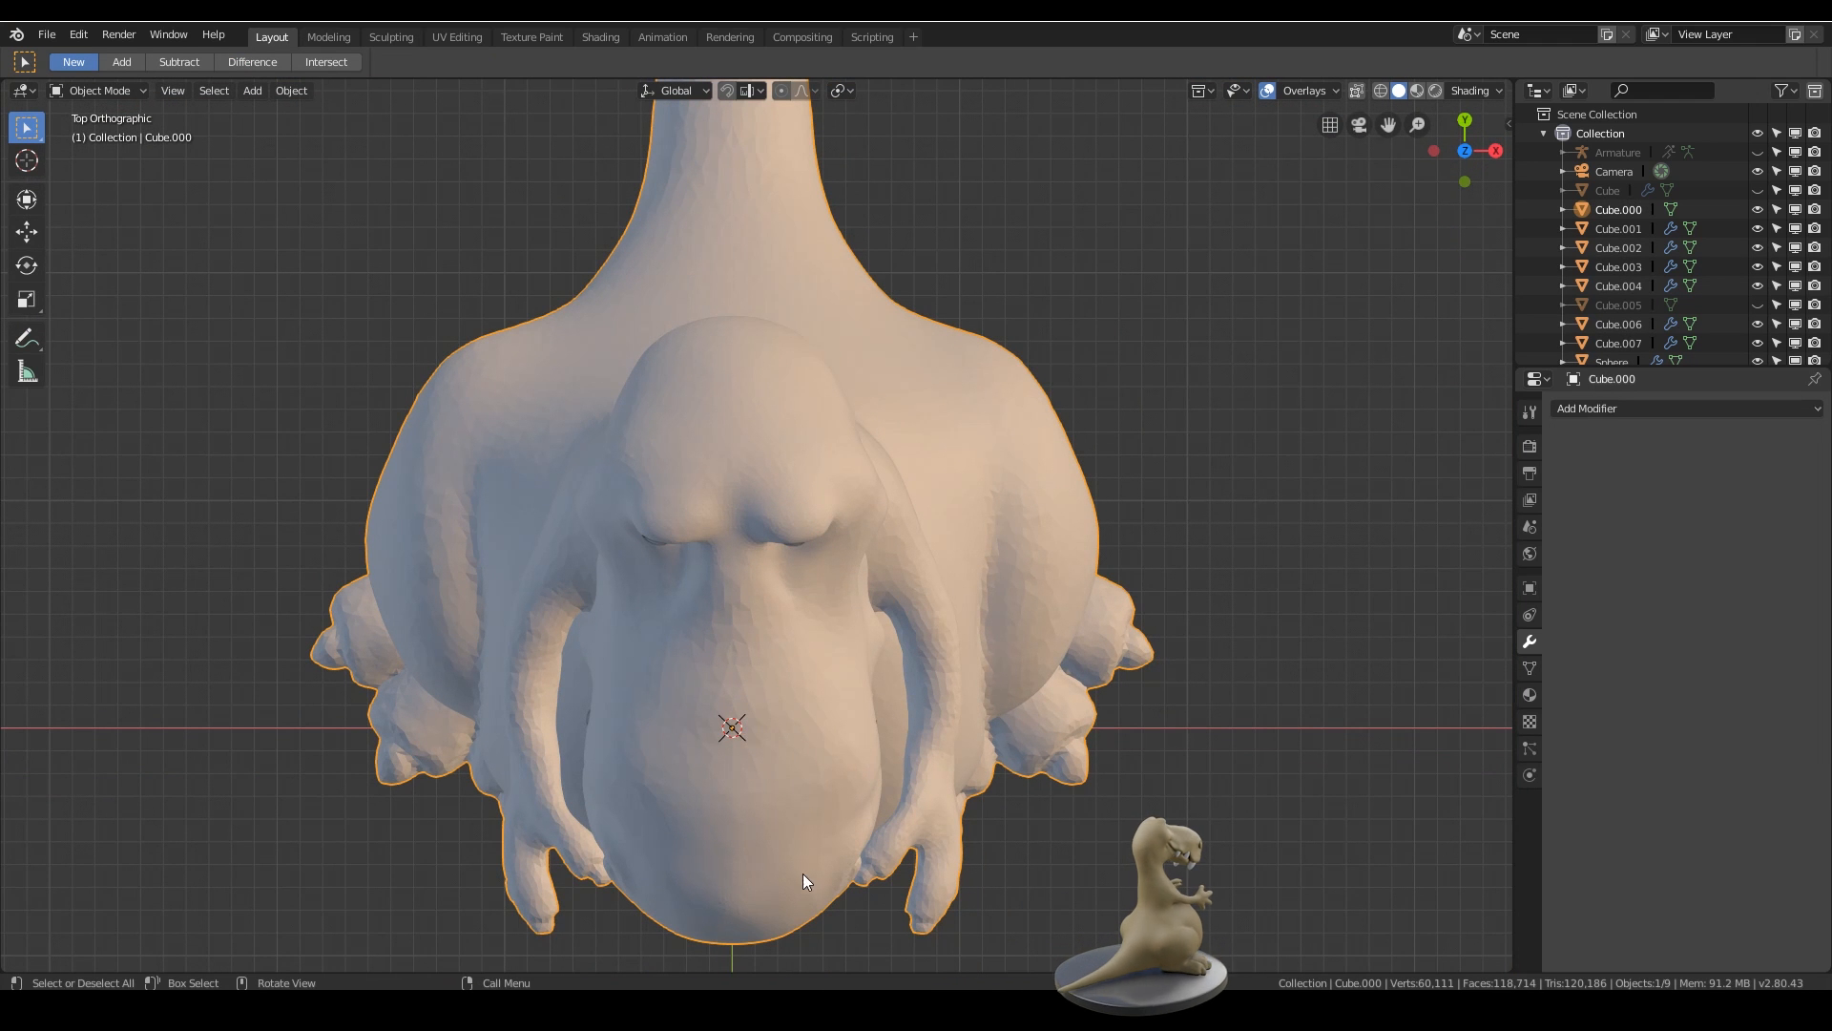
pyautogui.moveTo(817, 588); pyautogui.dragTo(796, 545, button='middle')
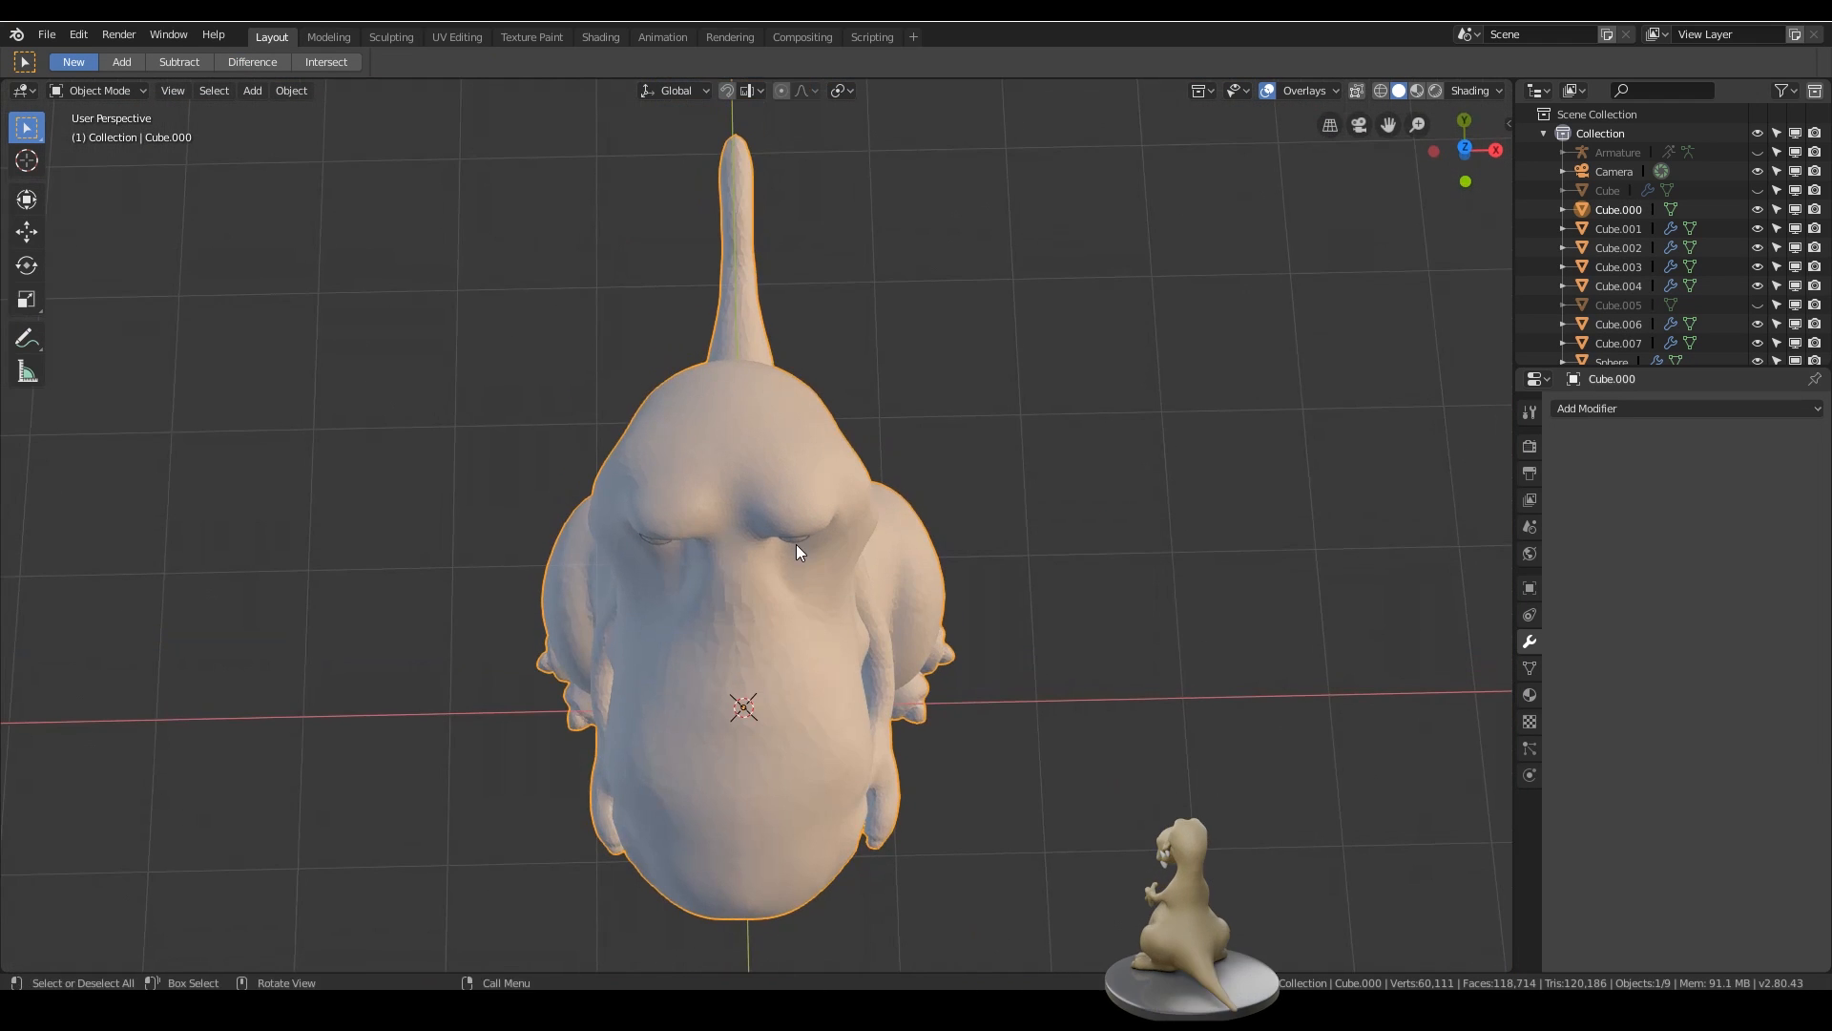
pyautogui.click(797, 546)
pyautogui.click(782, 489)
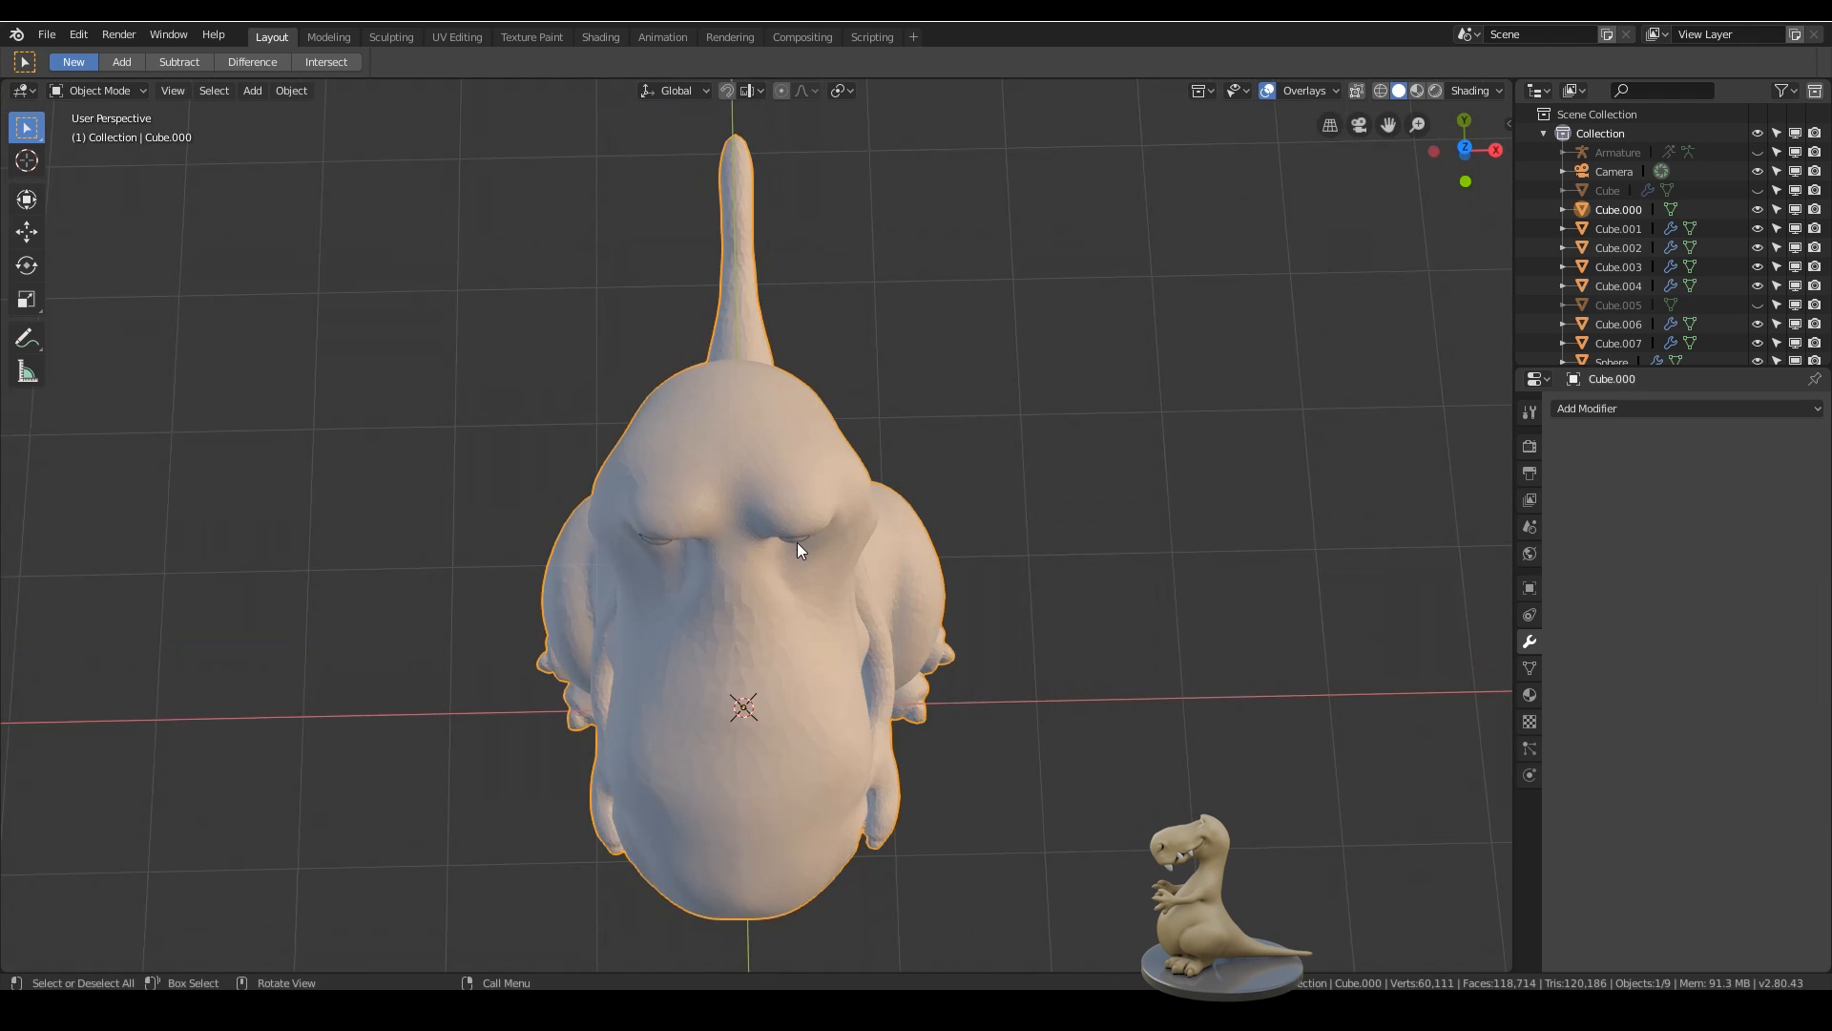
pyautogui.click(798, 542)
pyautogui.moveTo(820, 581); pyautogui.dragTo(670, 531, button='middle')
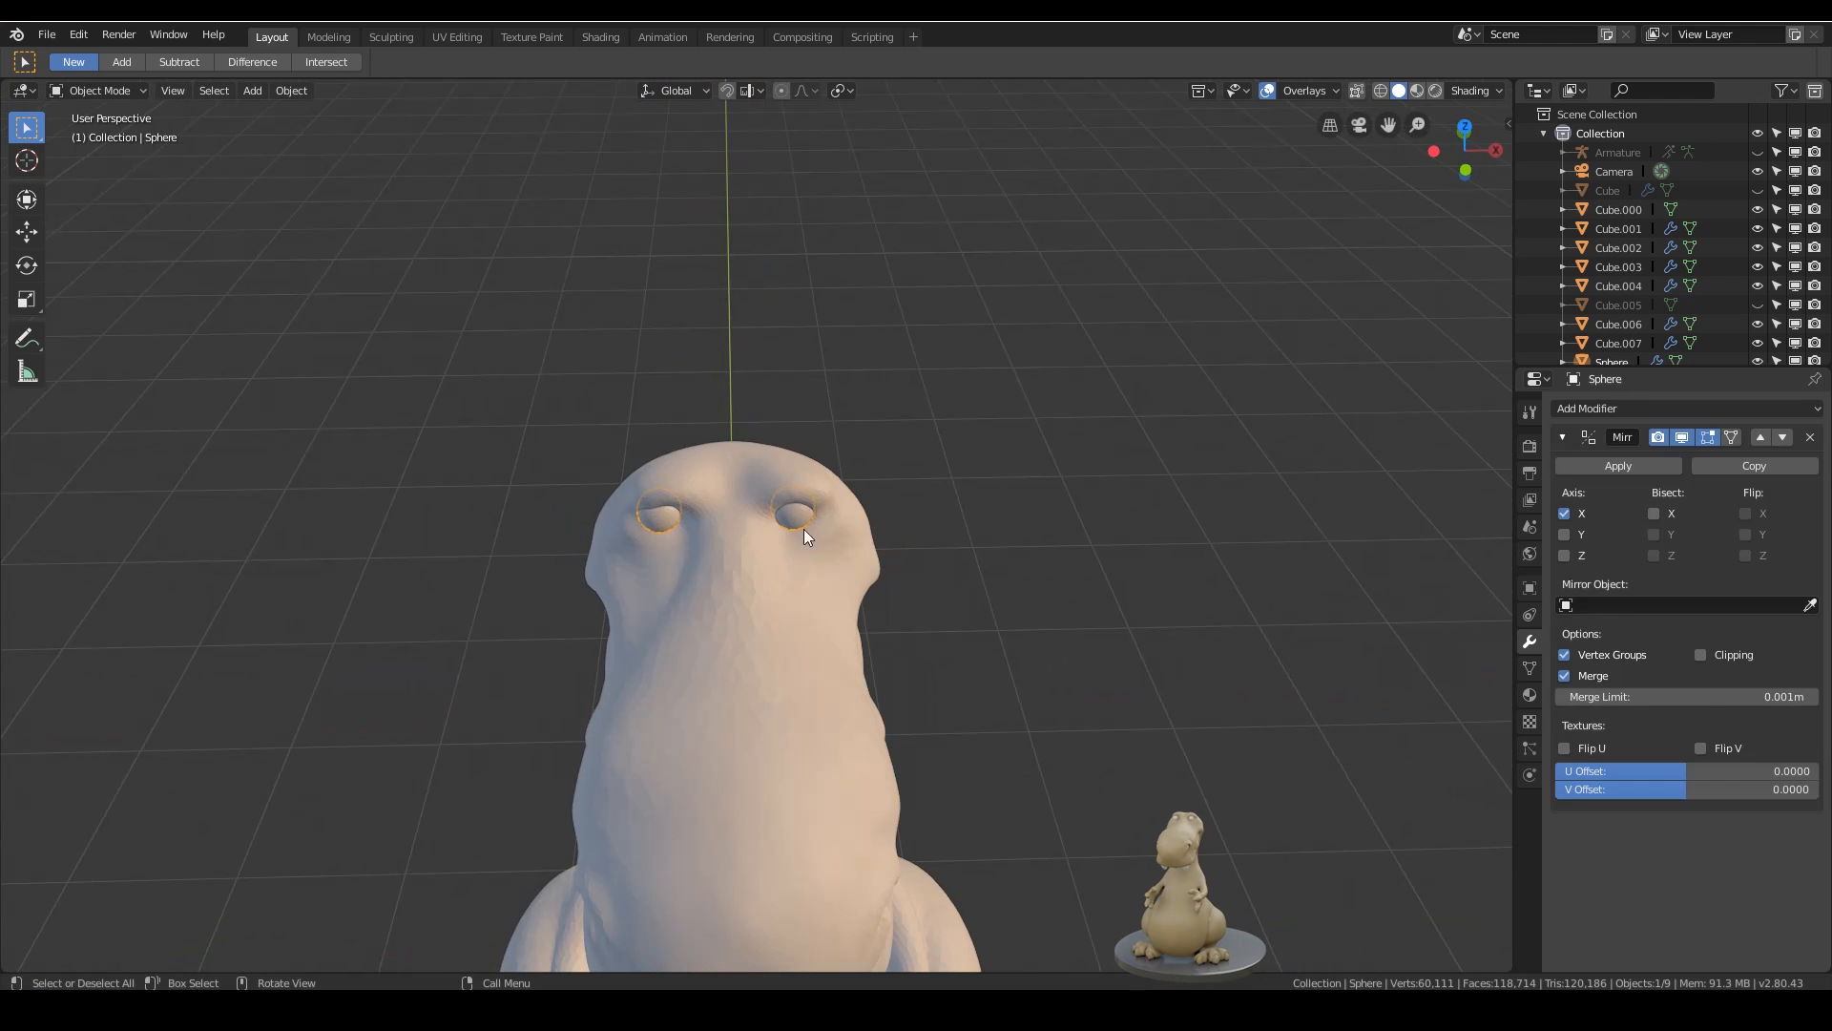
pyautogui.moveTo(814, 780)
pyautogui.mouseDown(button='middle')
pyautogui.moveTo(823, 667)
pyautogui.moveTo(800, 705)
pyautogui.moveTo(759, 704)
pyautogui.moveTo(803, 613)
pyautogui.mouseUp(button='middle')
# - Return to sculpting the dinosaur body and check its proportions in the front and right orthographic views
pyautogui.click(803, 613)
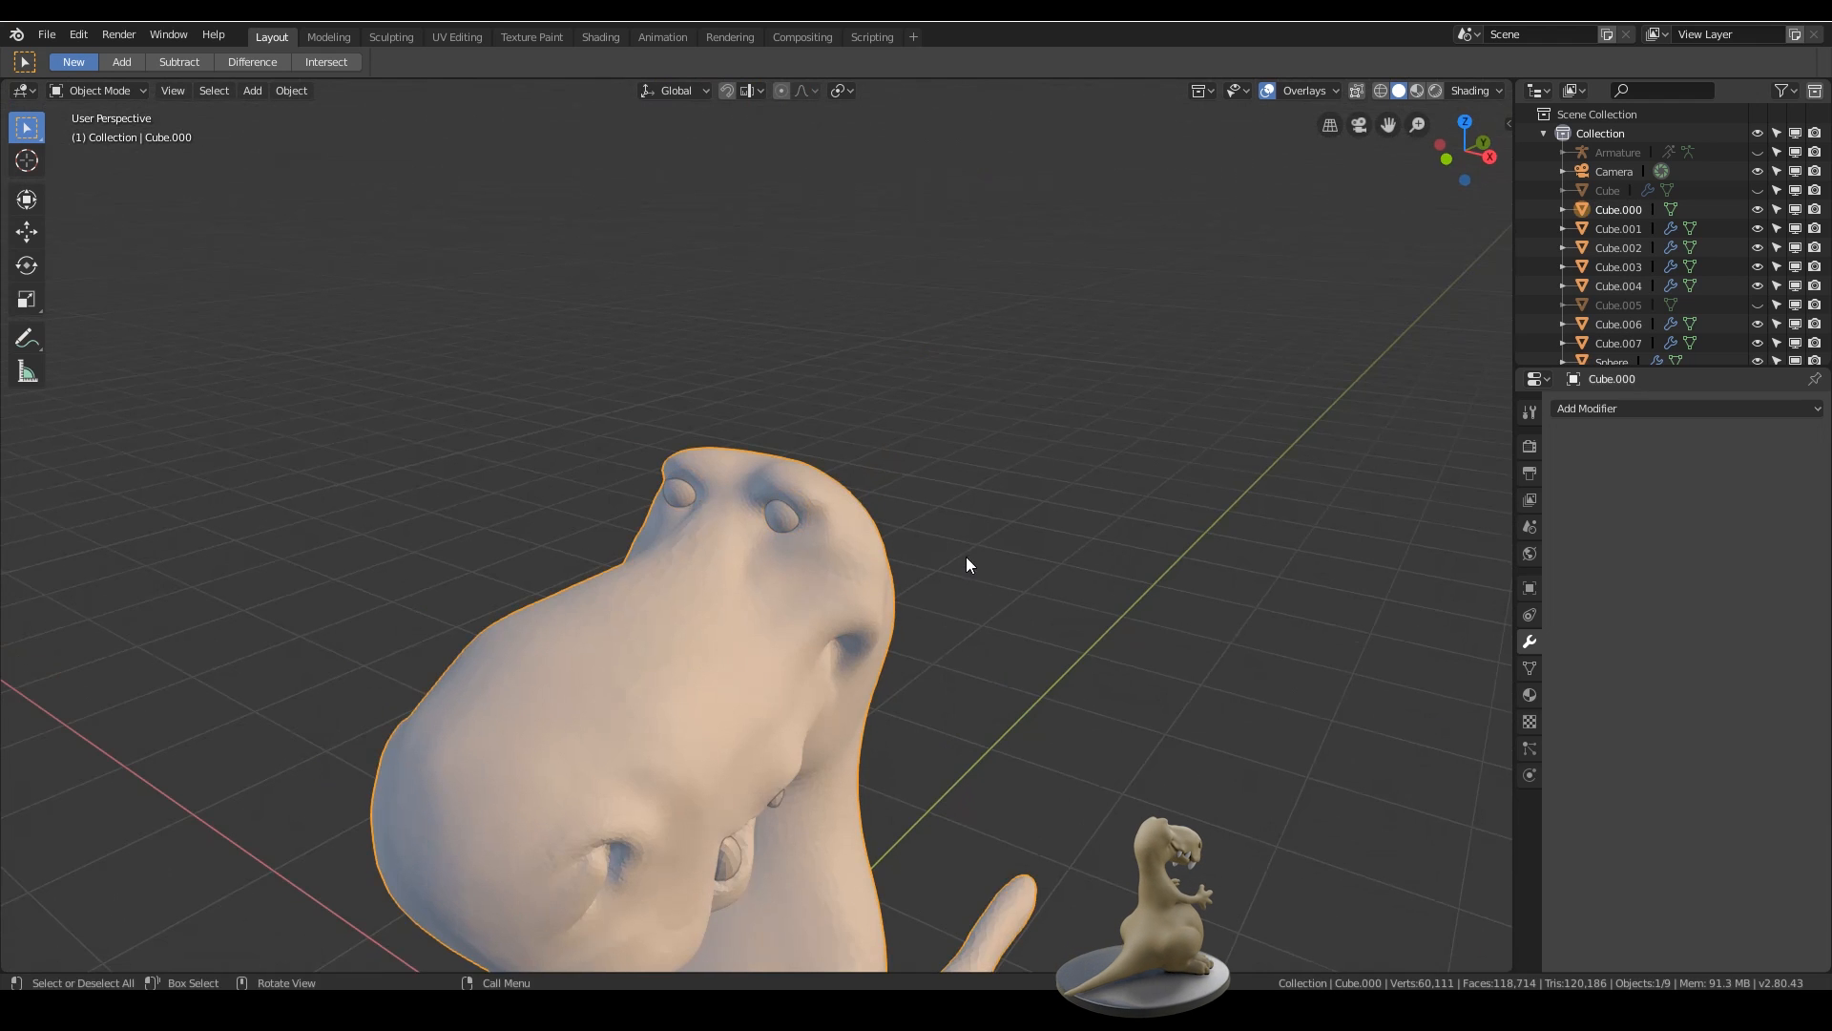
pyautogui.click(391, 36)
pyautogui.moveTo(937, 578)
pyautogui.mouseDown(button='middle')
pyautogui.moveTo(795, 460)
pyautogui.moveTo(878, 660)
pyautogui.mouseUp(button='middle')
pyautogui.keyDown('shift'); pyautogui.moveTo(899, 793); pyautogui.dragTo(869, 535, button='middle'); pyautogui.keyUp('shift')
pyautogui.moveTo(964, 658); pyautogui.dragTo(865, 588, button='middle')
pyautogui.keyDown('ctrl'); pyautogui.moveTo(865, 597); pyautogui.dragTo(864, 647, button='middle'); pyautogui.keyUp('ctrl')
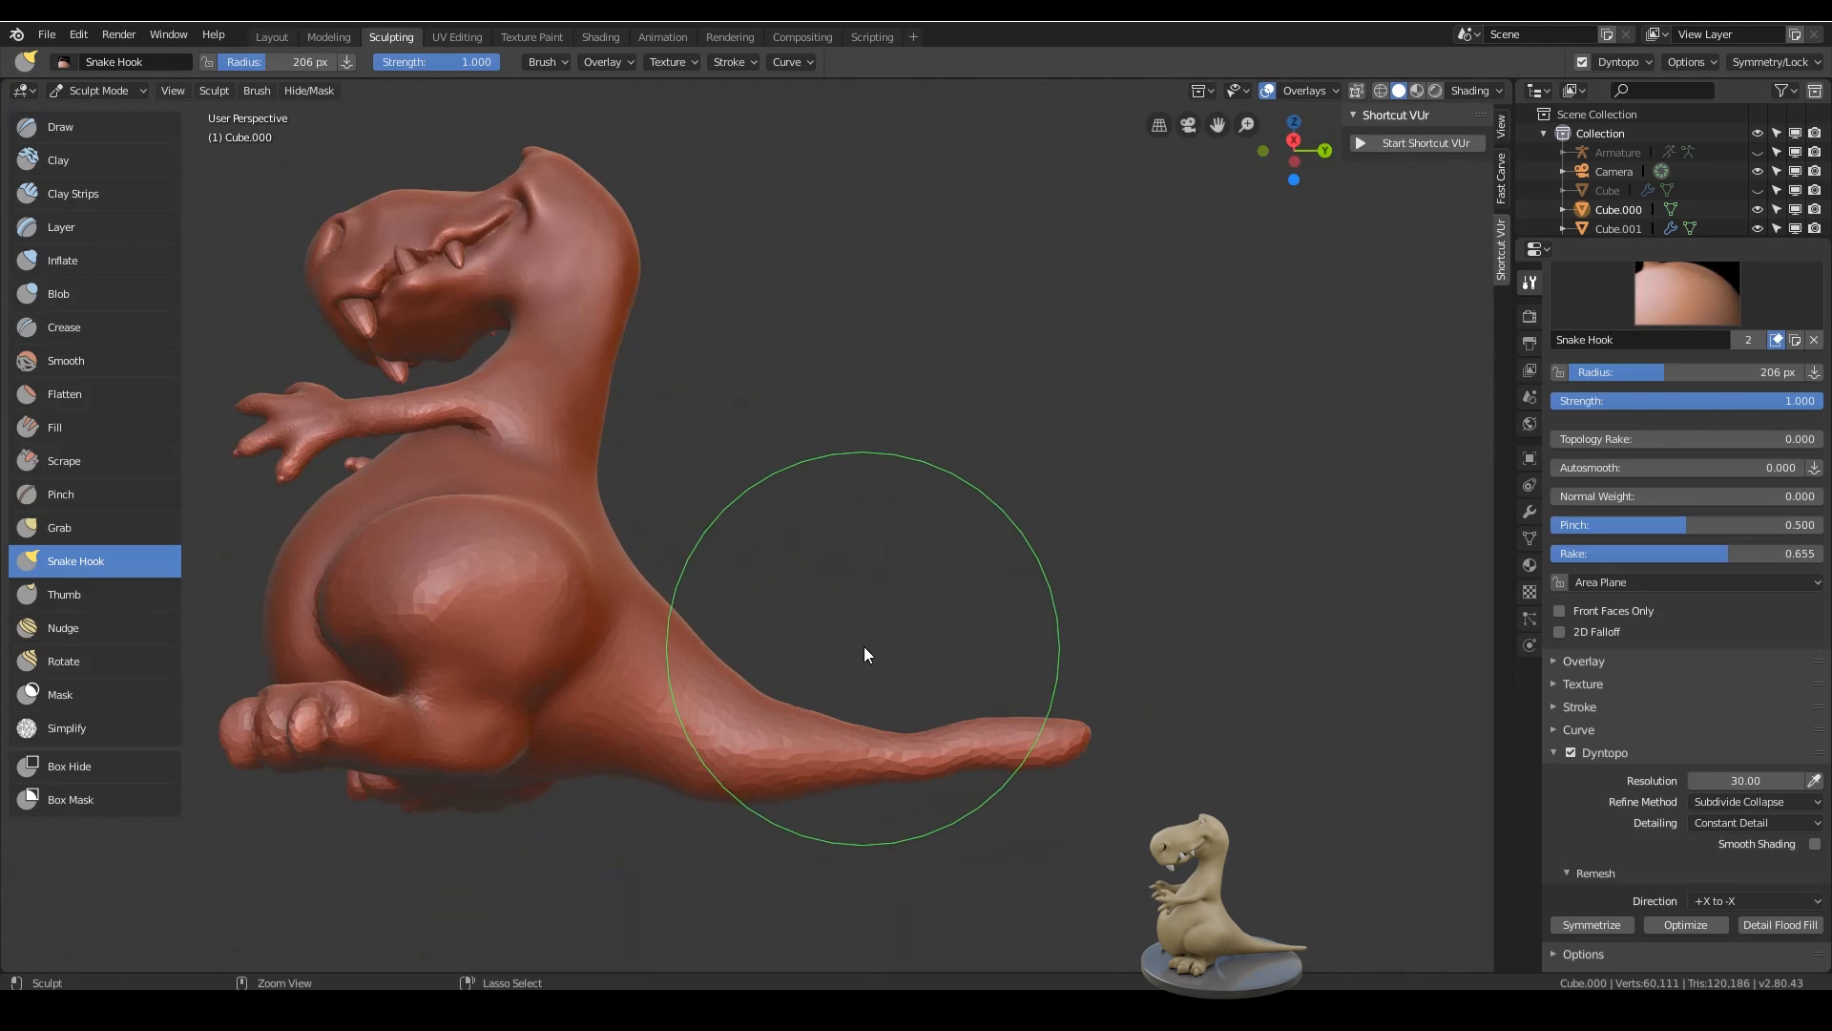
pyautogui.press('KP_1')
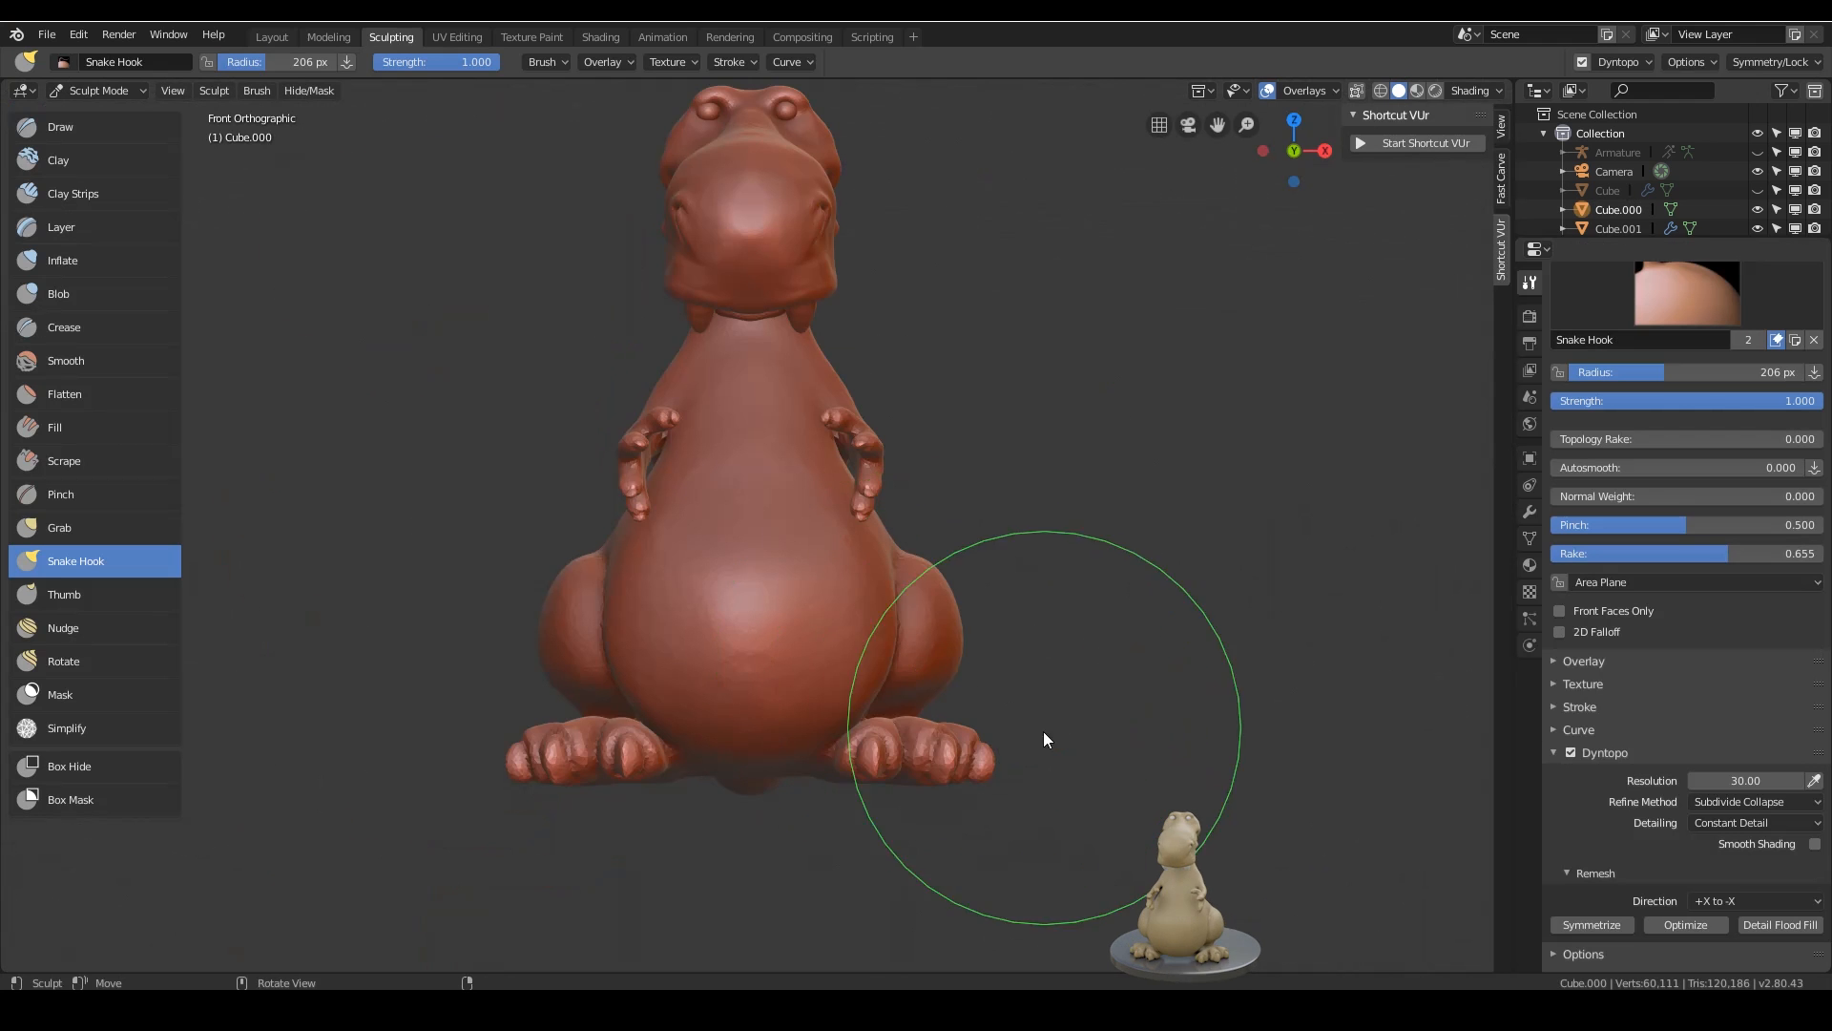
pyautogui.press('KP_3')
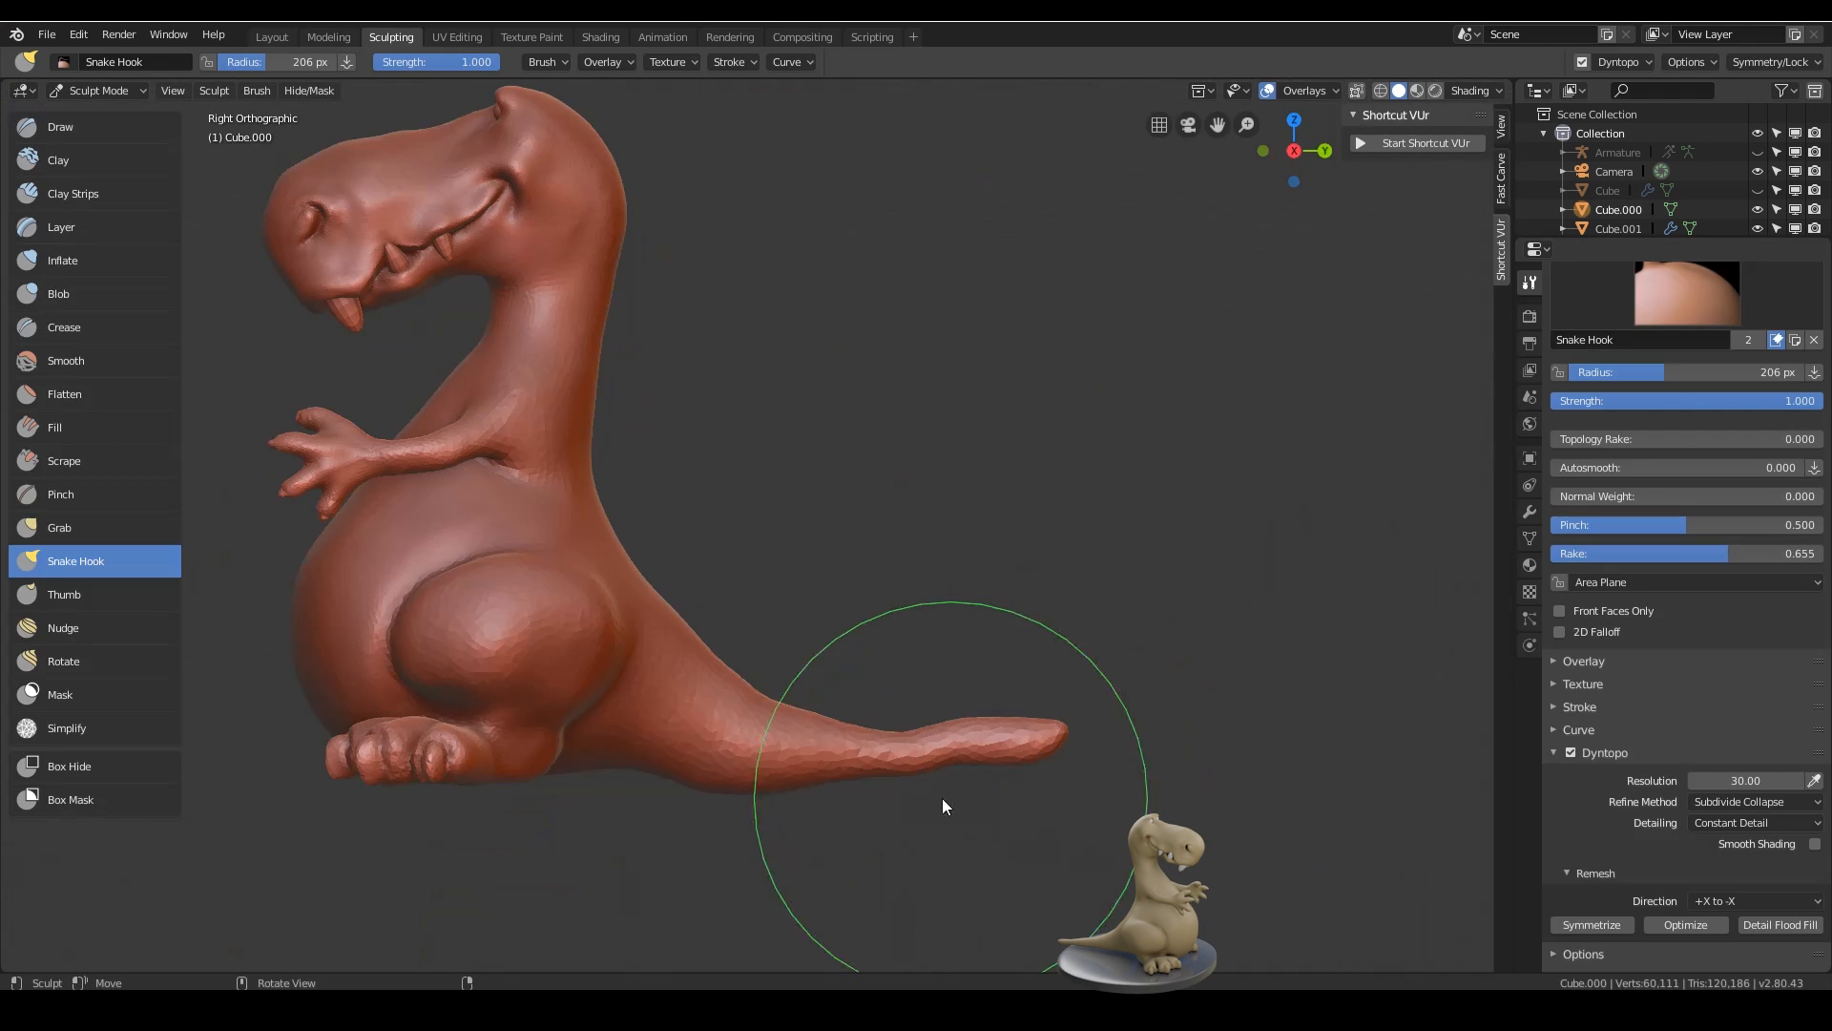
# - Set the Snake Hook brush radius to 244 px and reshape the underside of the tail base in the right view
pyautogui.keyDown('shift'); pyautogui.moveTo(916, 826); pyautogui.dragTo(823, 700, button='middle'); pyautogui.keyUp('shift')
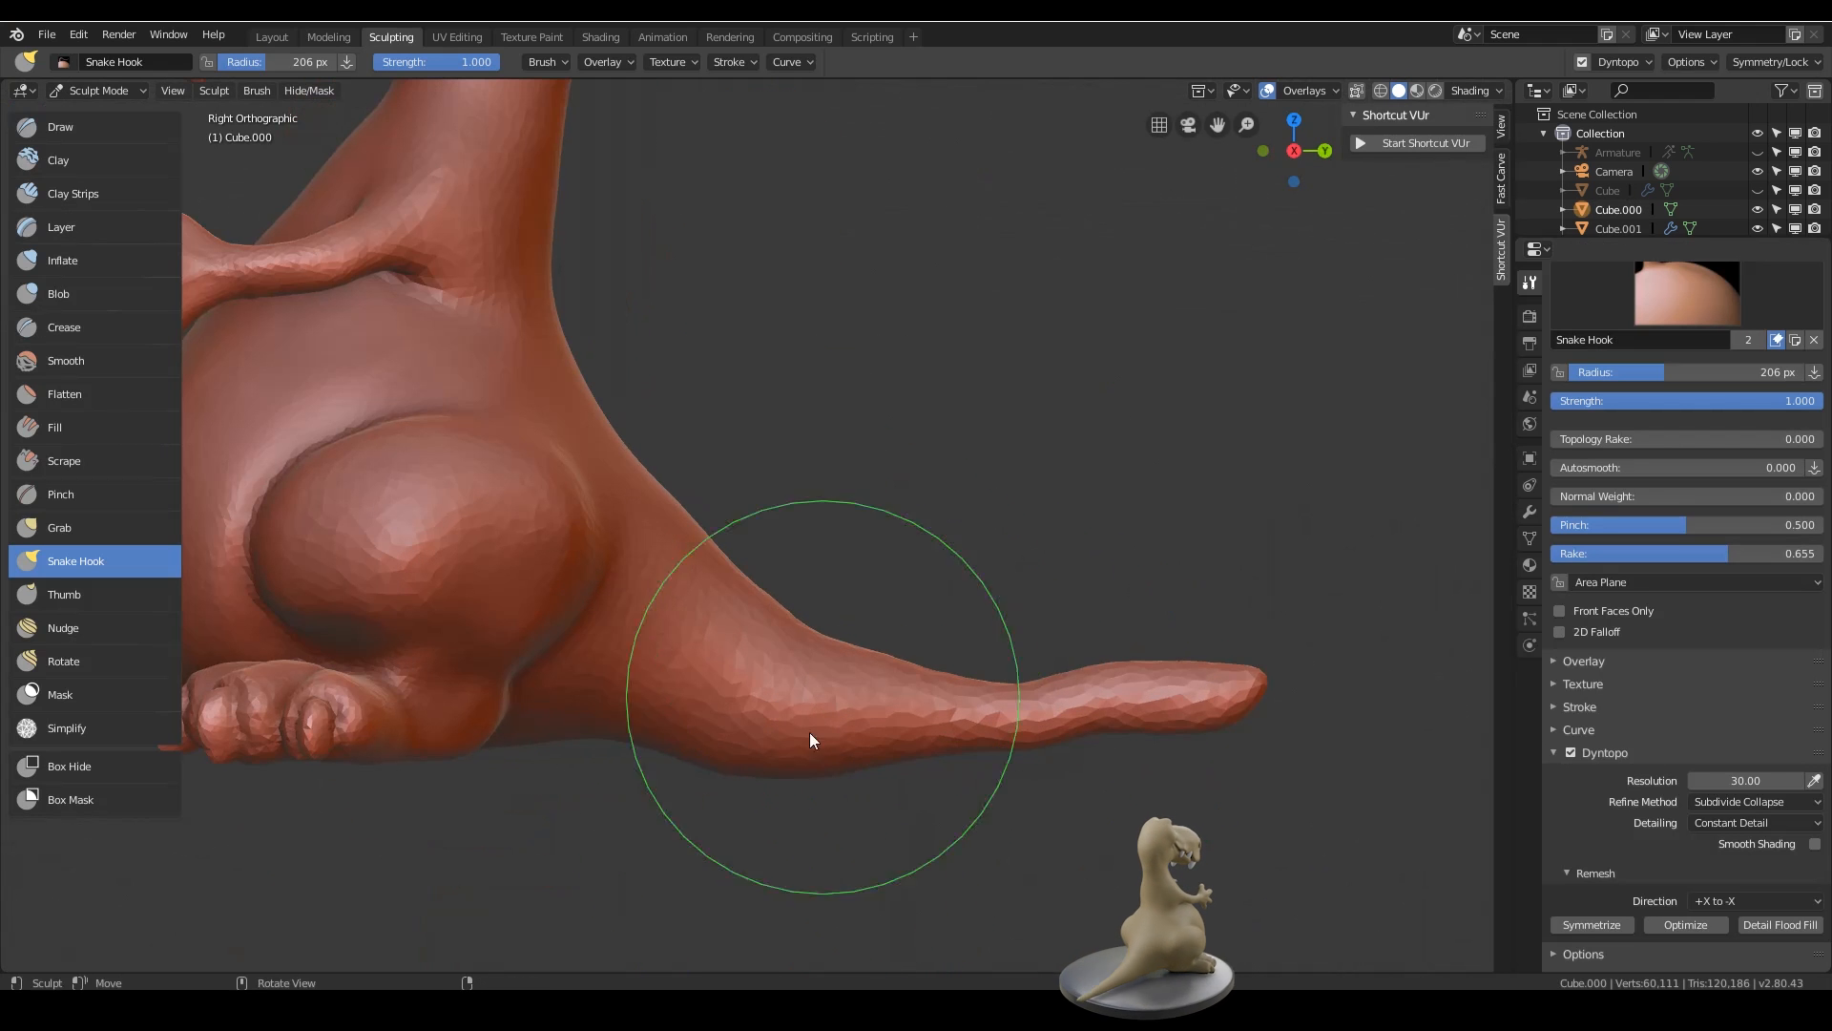
pyautogui.press('f')
pyautogui.click(848, 778)
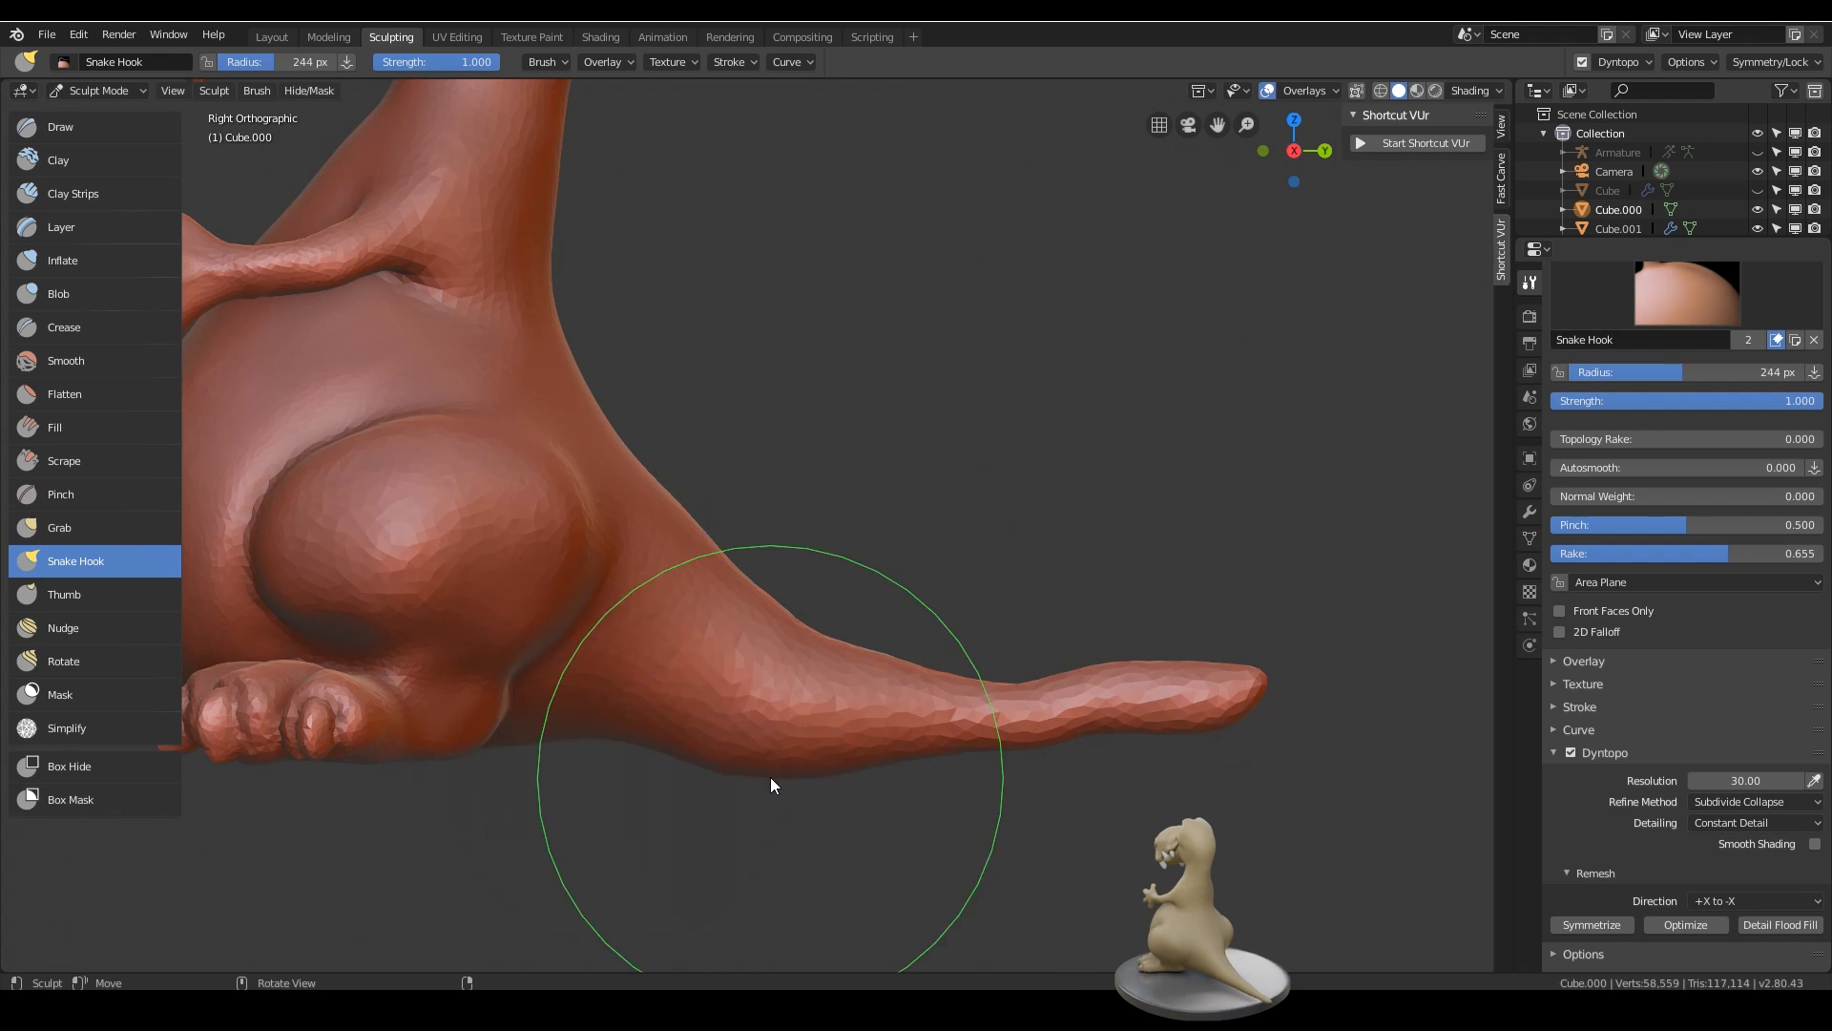
pyautogui.moveTo(771, 778); pyautogui.dragTo(772, 760)
pyautogui.moveTo(849, 693); pyautogui.dragTo(856, 691)
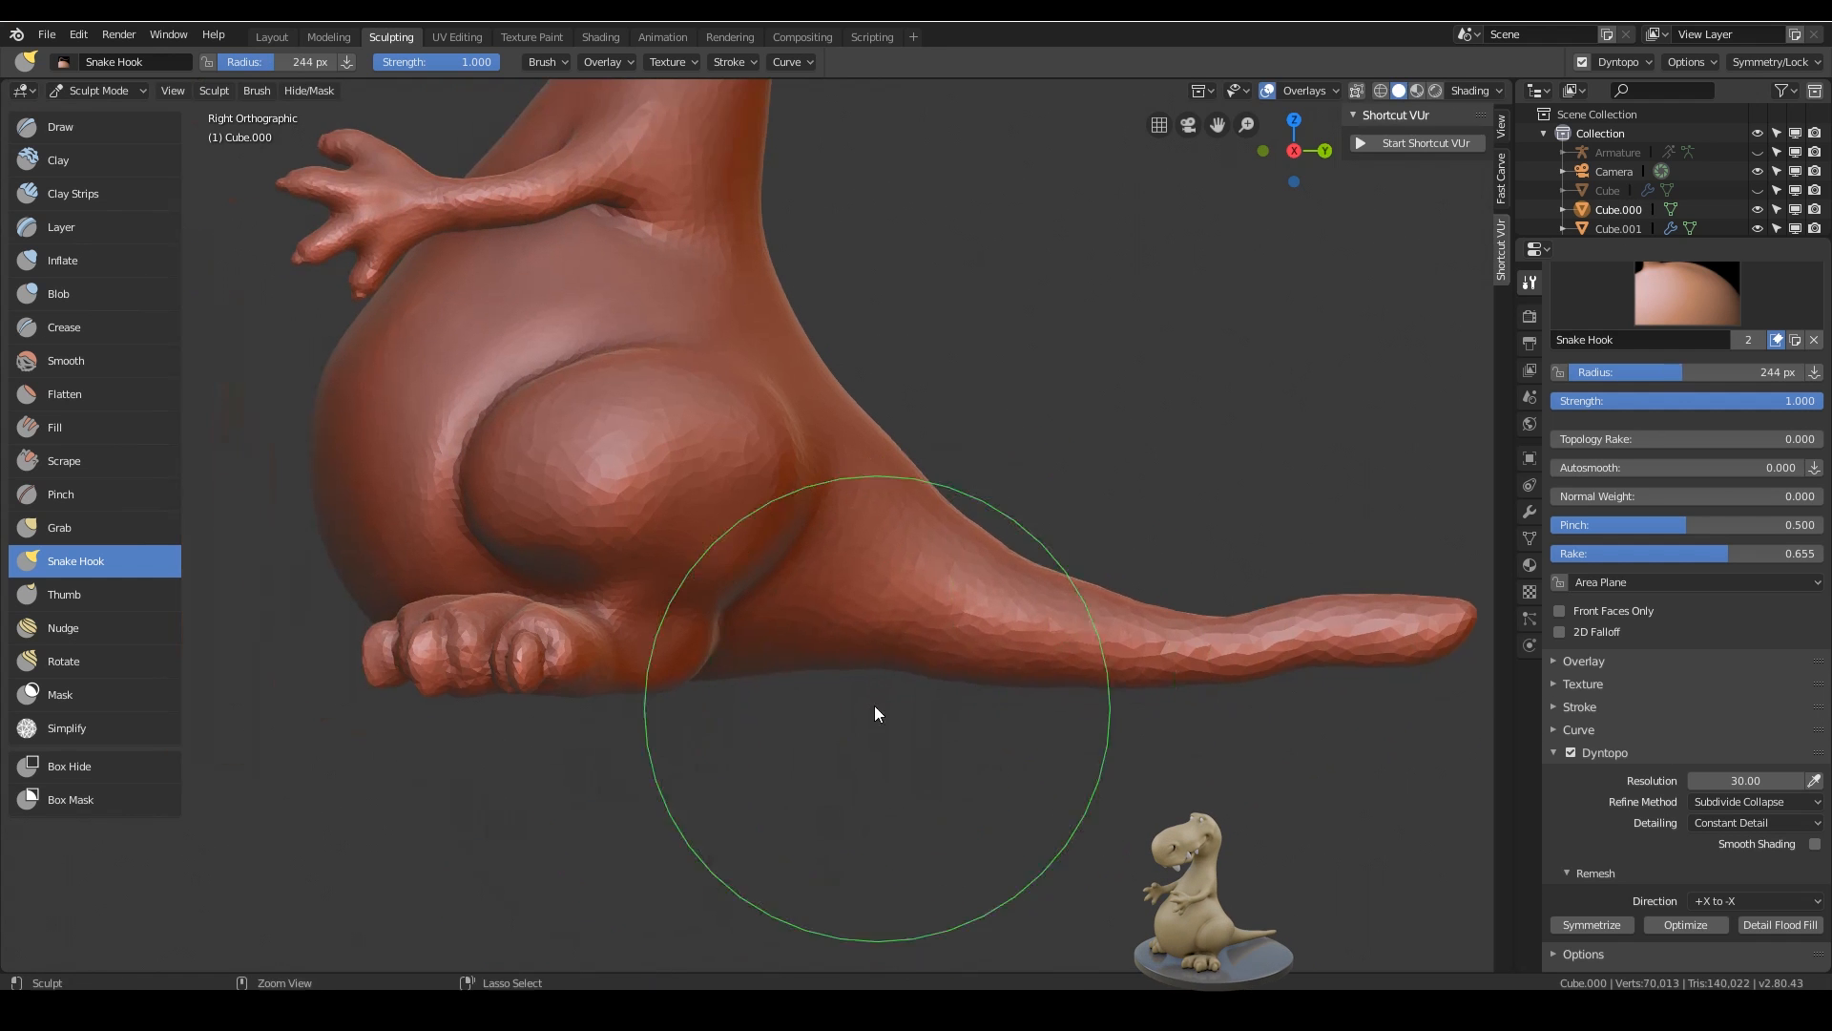
pyautogui.scroll(3, 875, 706)
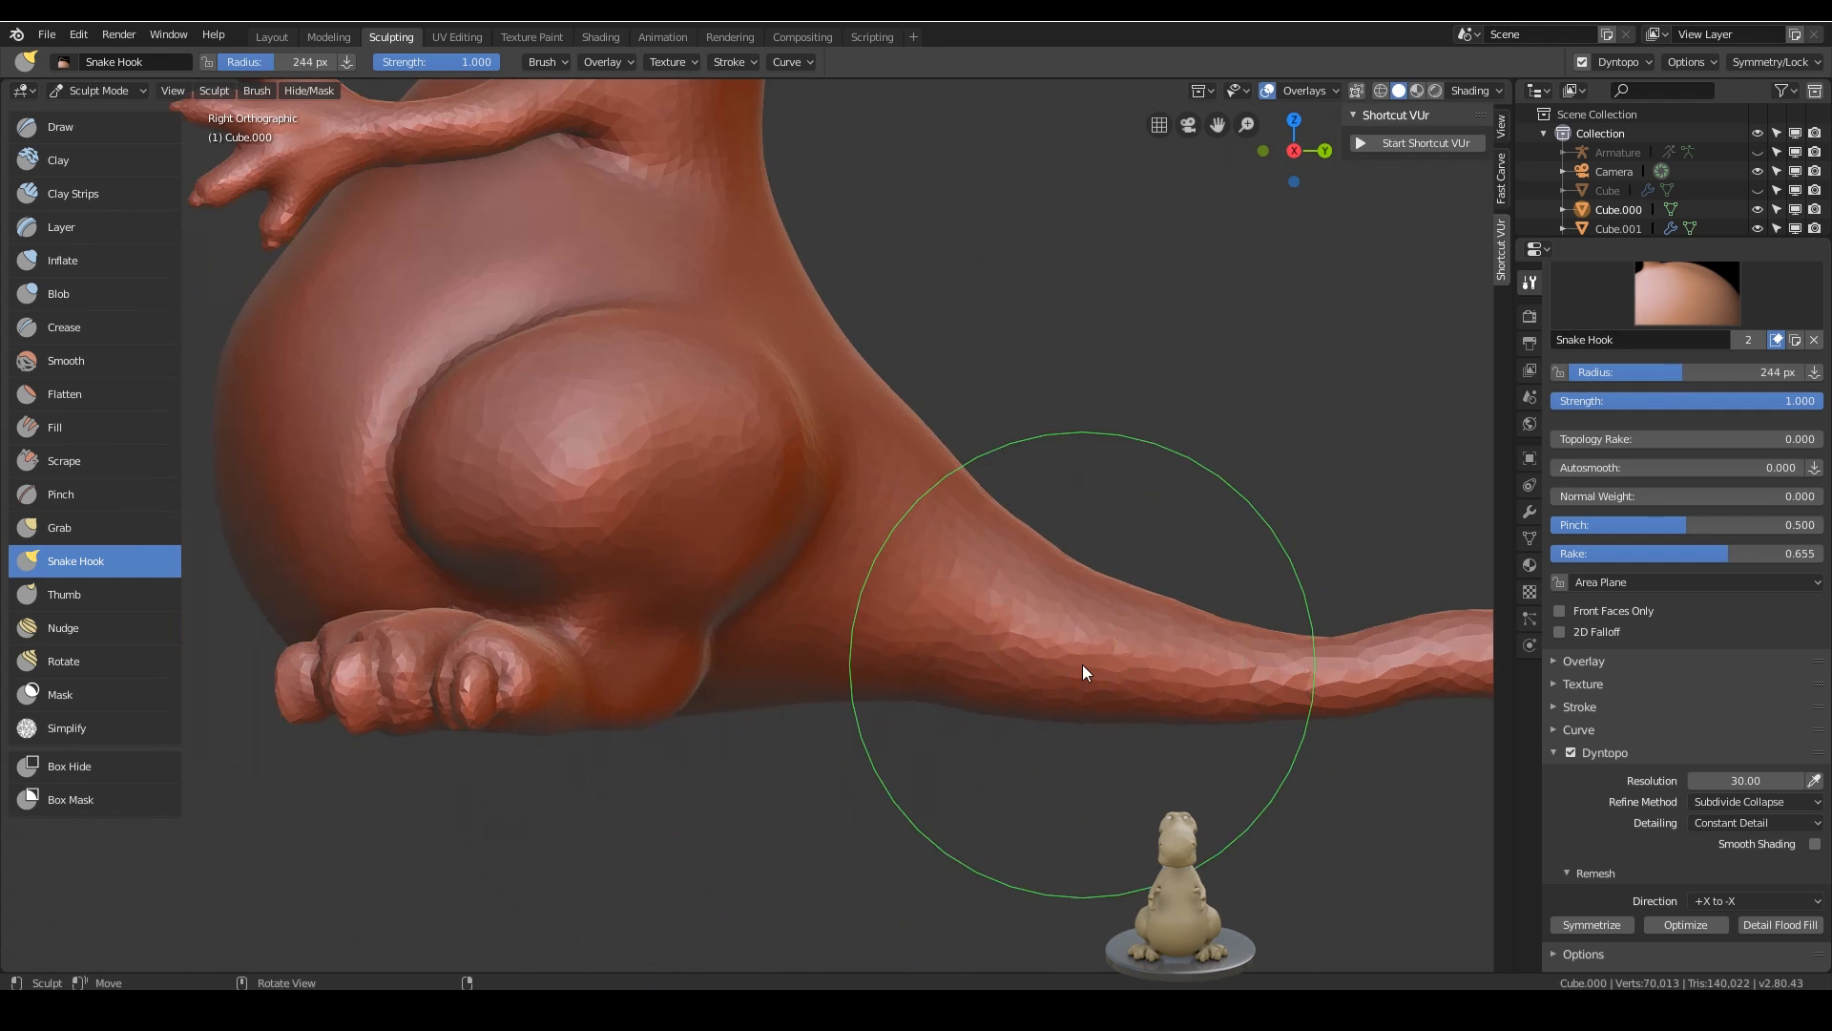
# - Set the Dyntopo resolution to 25 and work along the underside of the tail with the Snake Hook brush
pyautogui.click(1708, 780)
pyautogui.write('25')
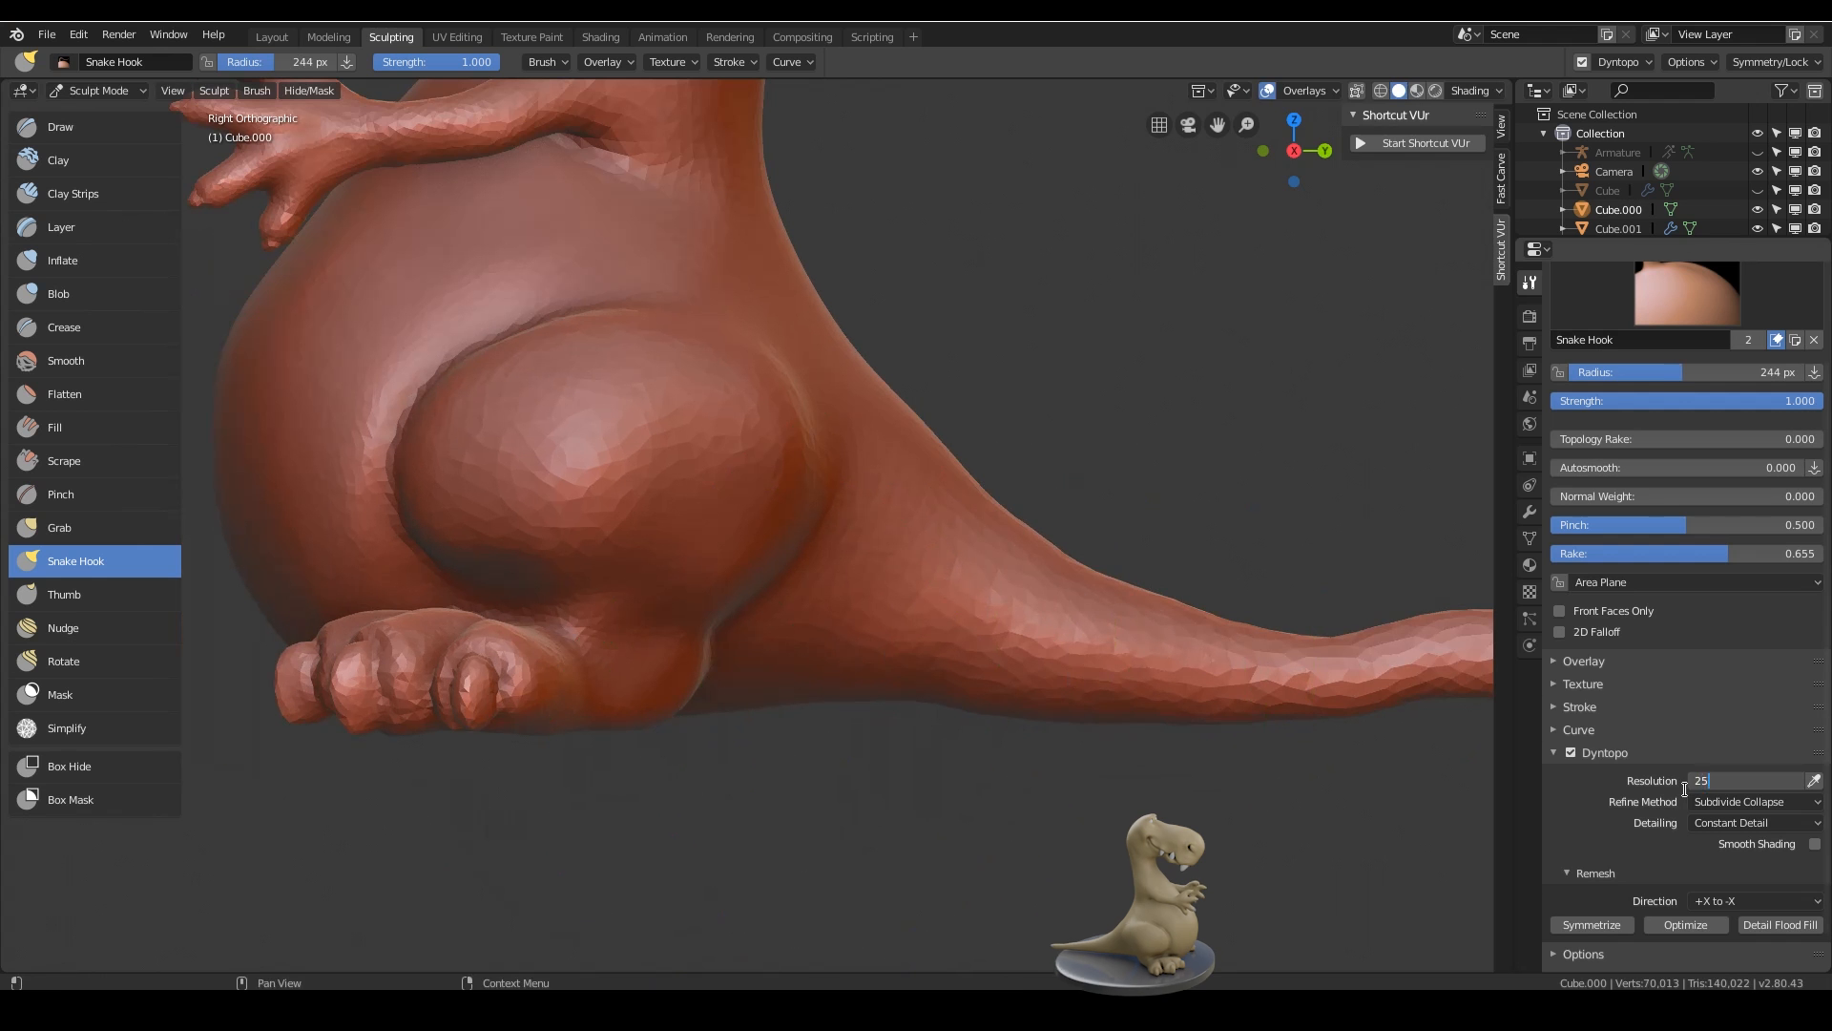
pyautogui.press('Return')
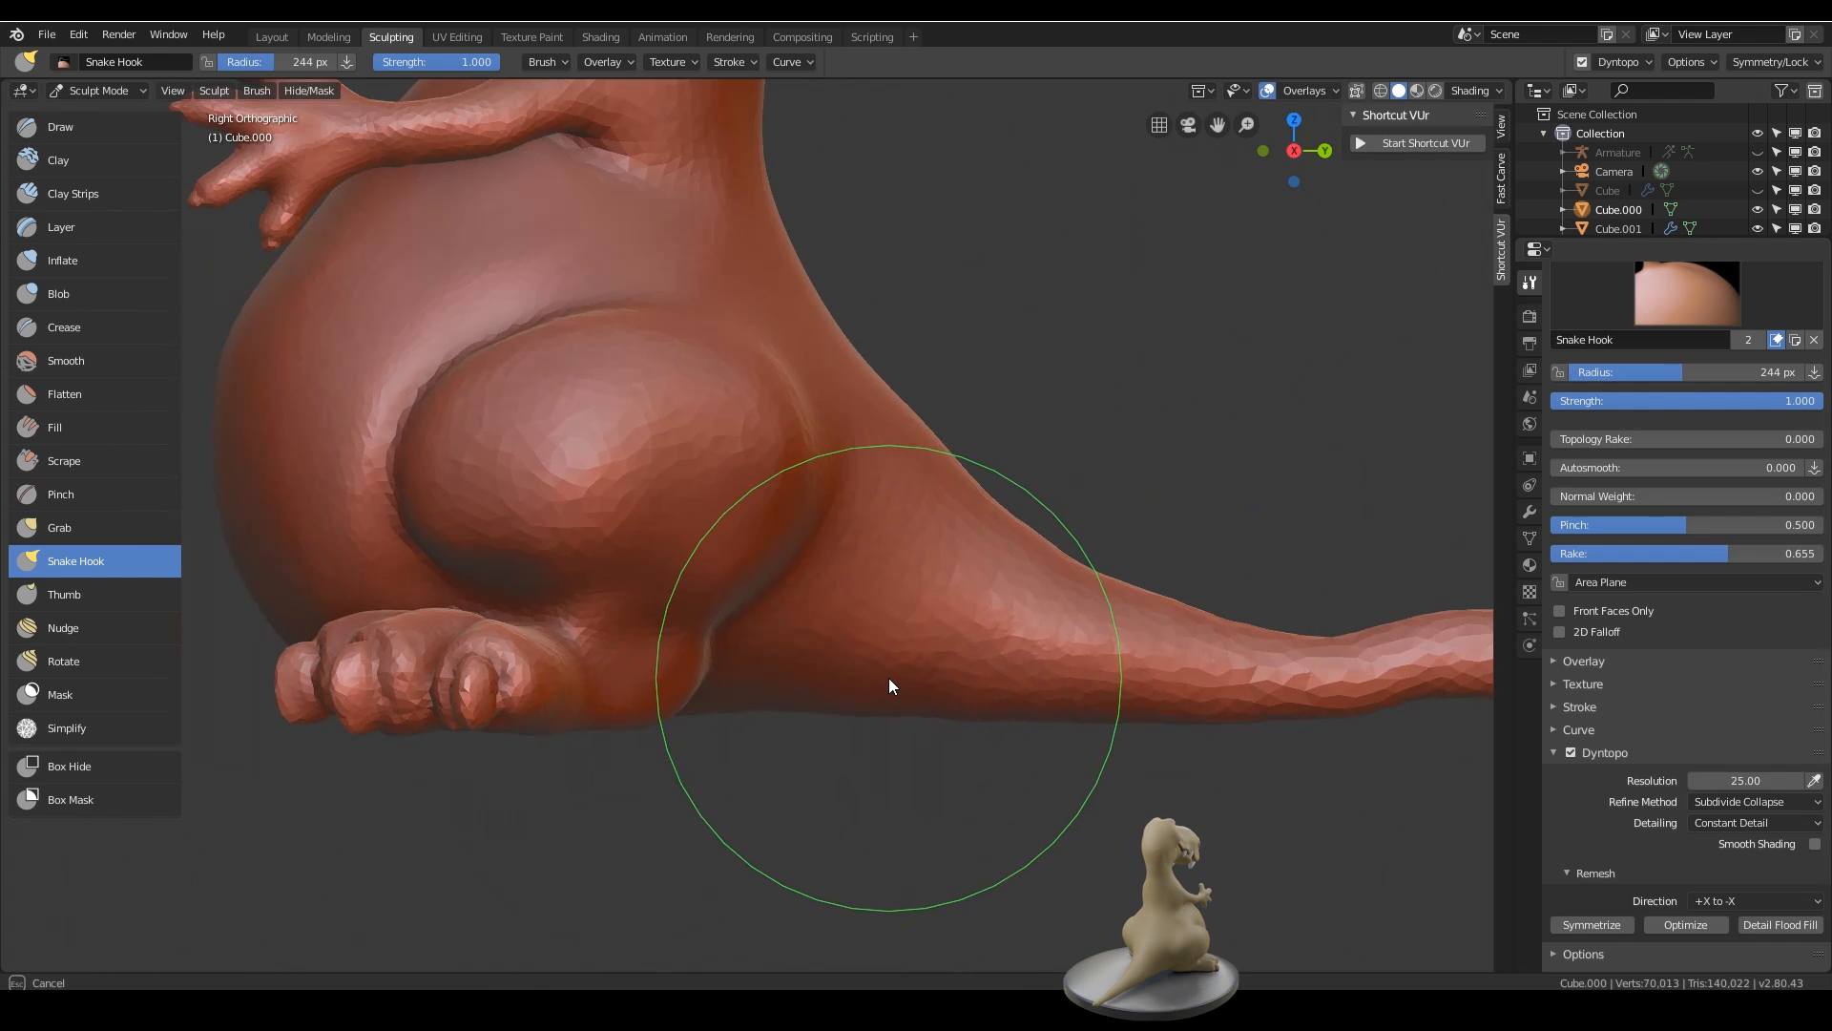
pyautogui.moveTo(889, 680); pyautogui.dragTo(784, 661)
pyautogui.moveTo(1040, 710)
pyautogui.mouseDown()
pyautogui.moveTo(1113, 688)
pyautogui.moveTo(924, 674)
pyautogui.moveTo(1190, 701)
pyautogui.mouseUp()
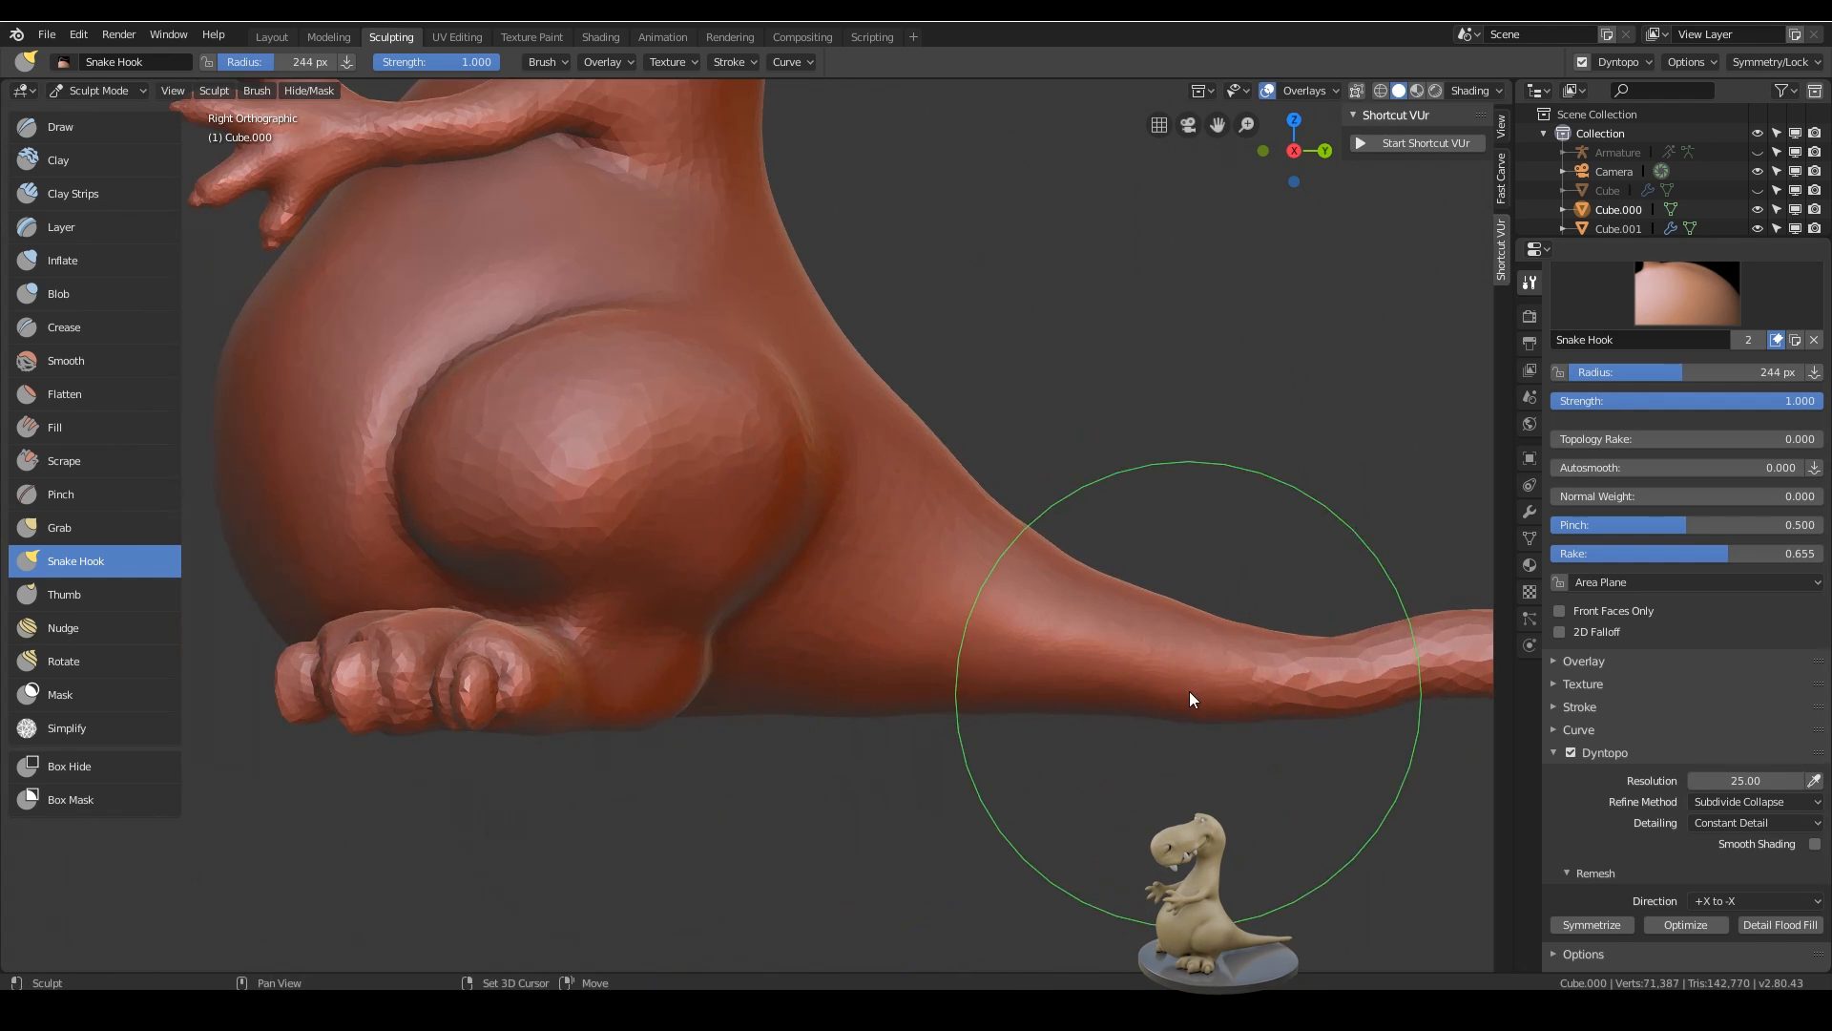
# - Set the Dyntopo resolution to 20
pyautogui.click(1720, 780)
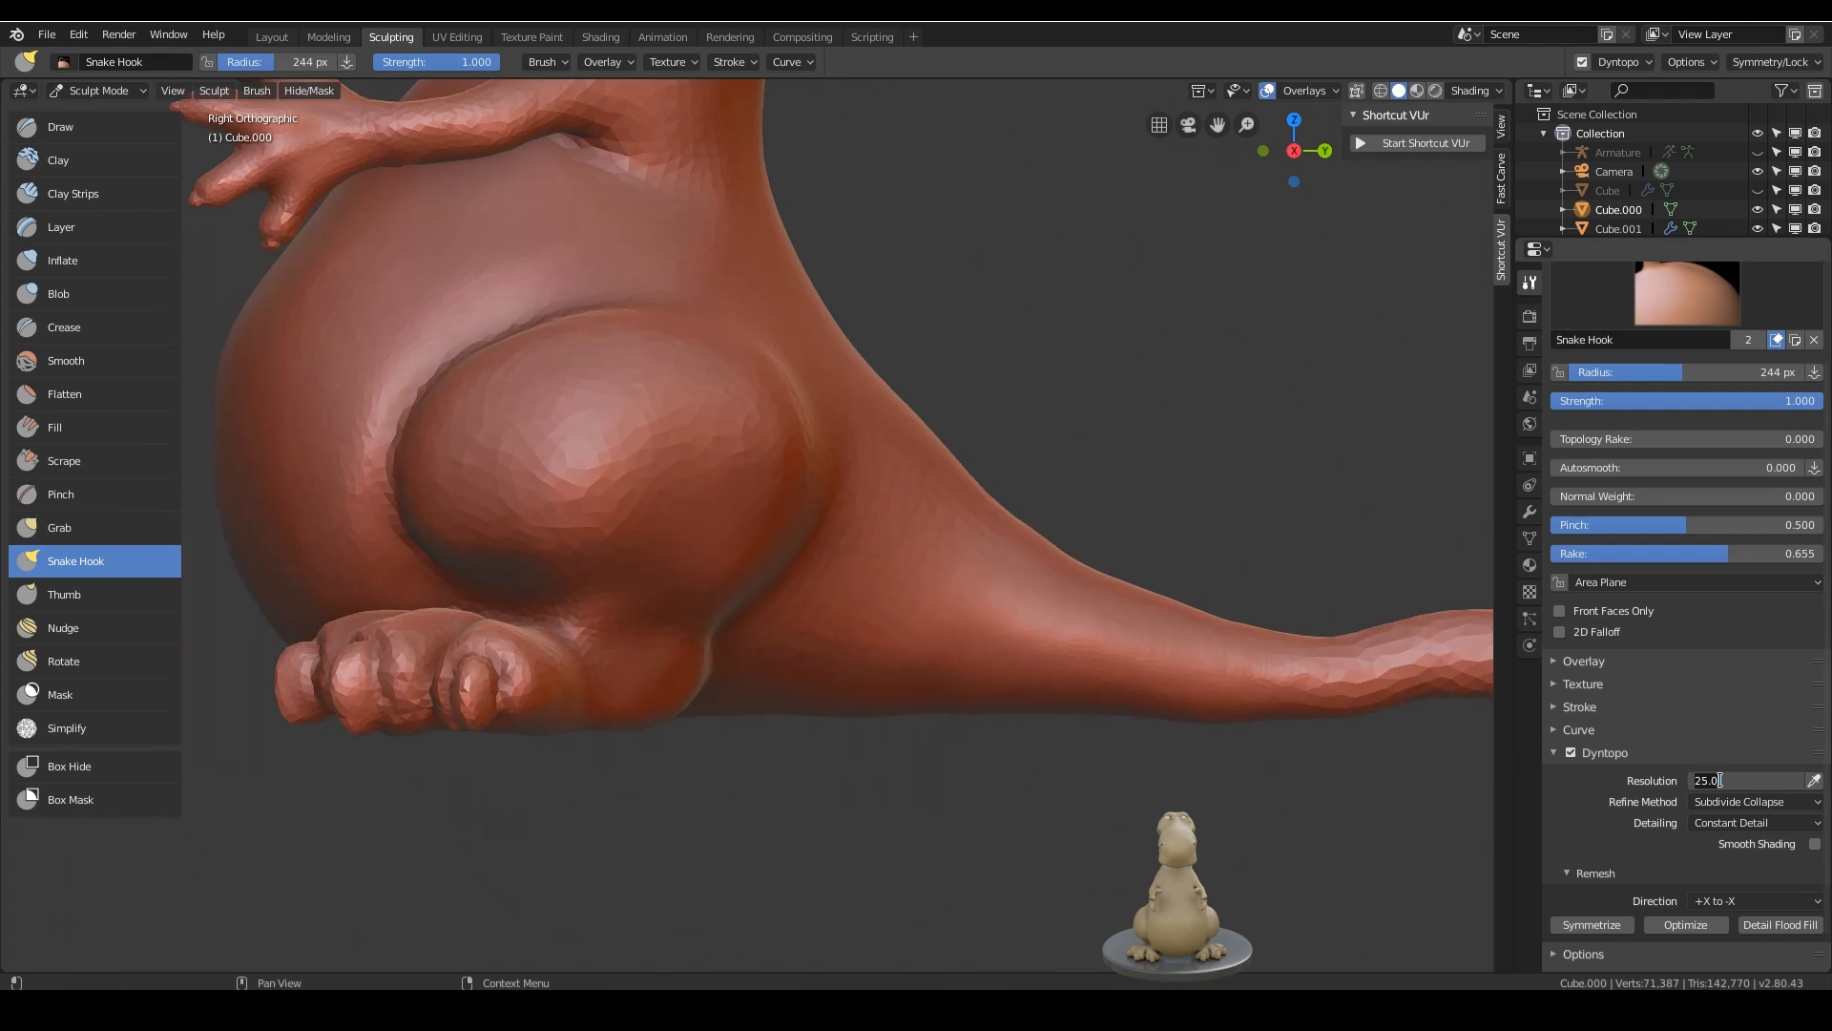
pyautogui.write('20')
pyautogui.press('Return')
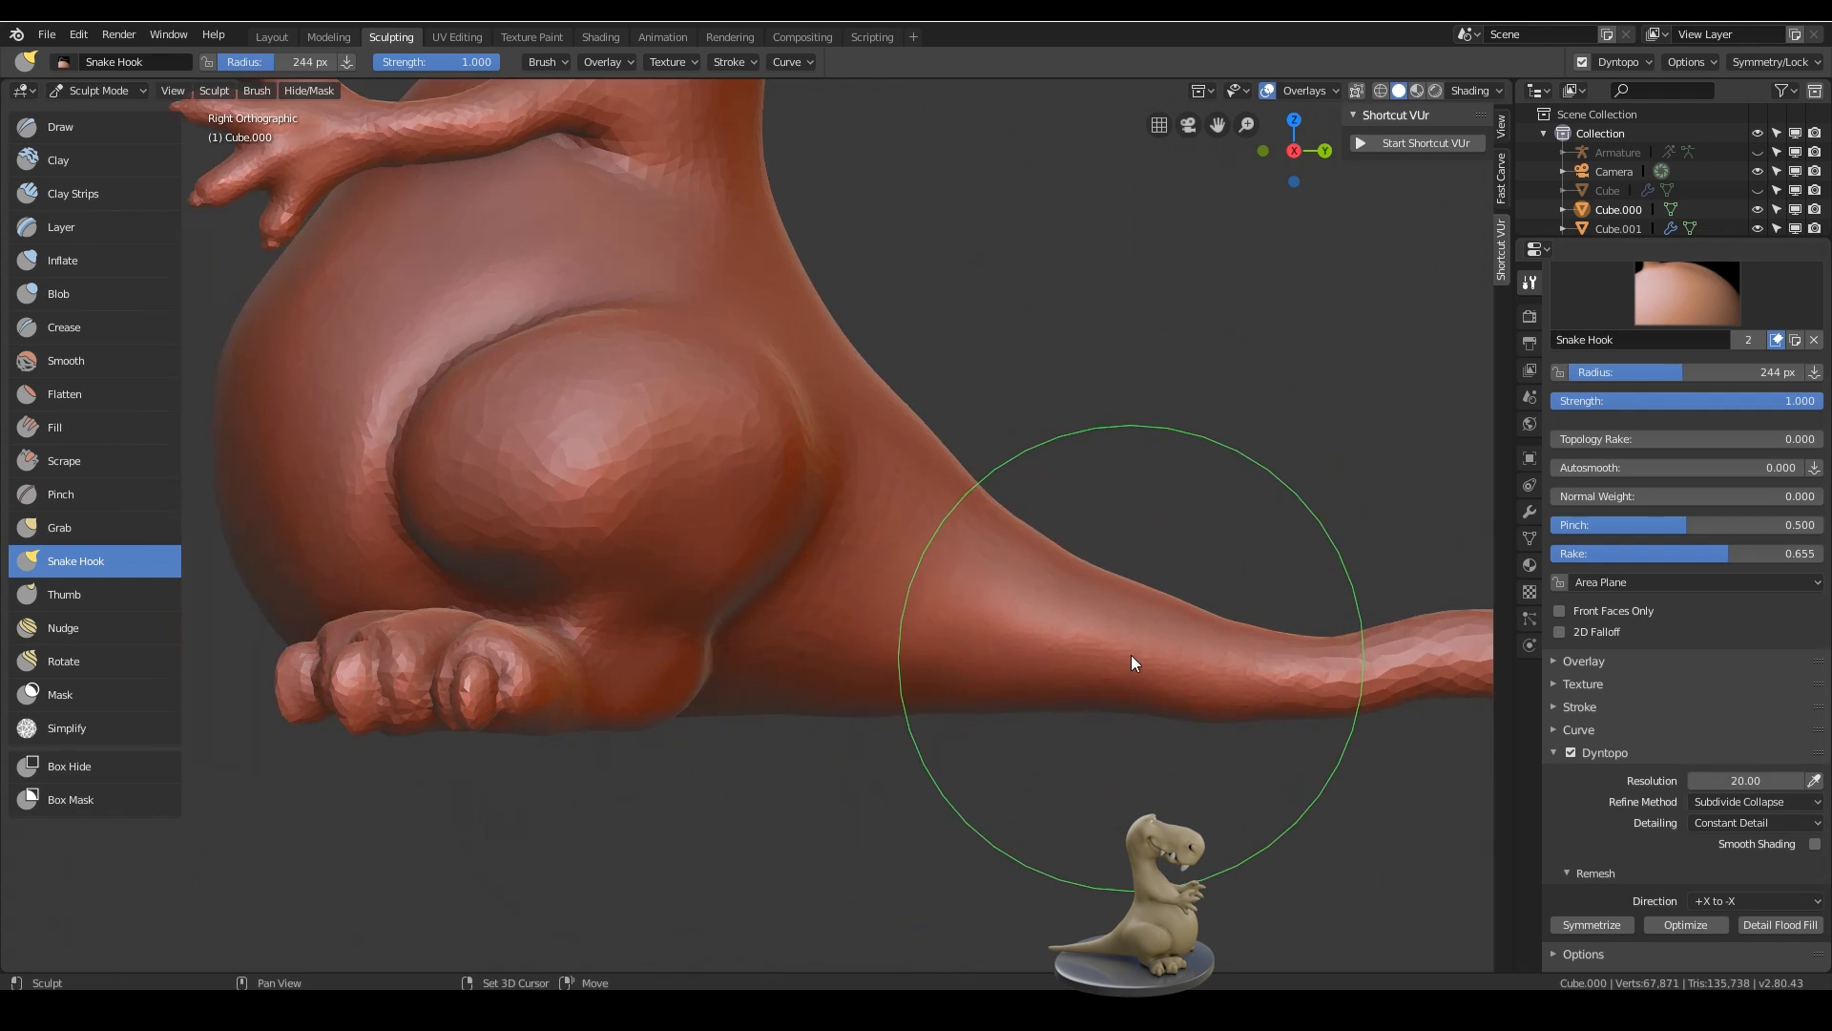
# - Straighten and taper the end of the tail with the Snake Hook brush, setting the Dyntopo resolution to 15
pyautogui.keyDown('shift'); pyautogui.moveTo(1145, 721); pyautogui.dragTo(959, 691, button='middle'); pyautogui.keyUp('shift')
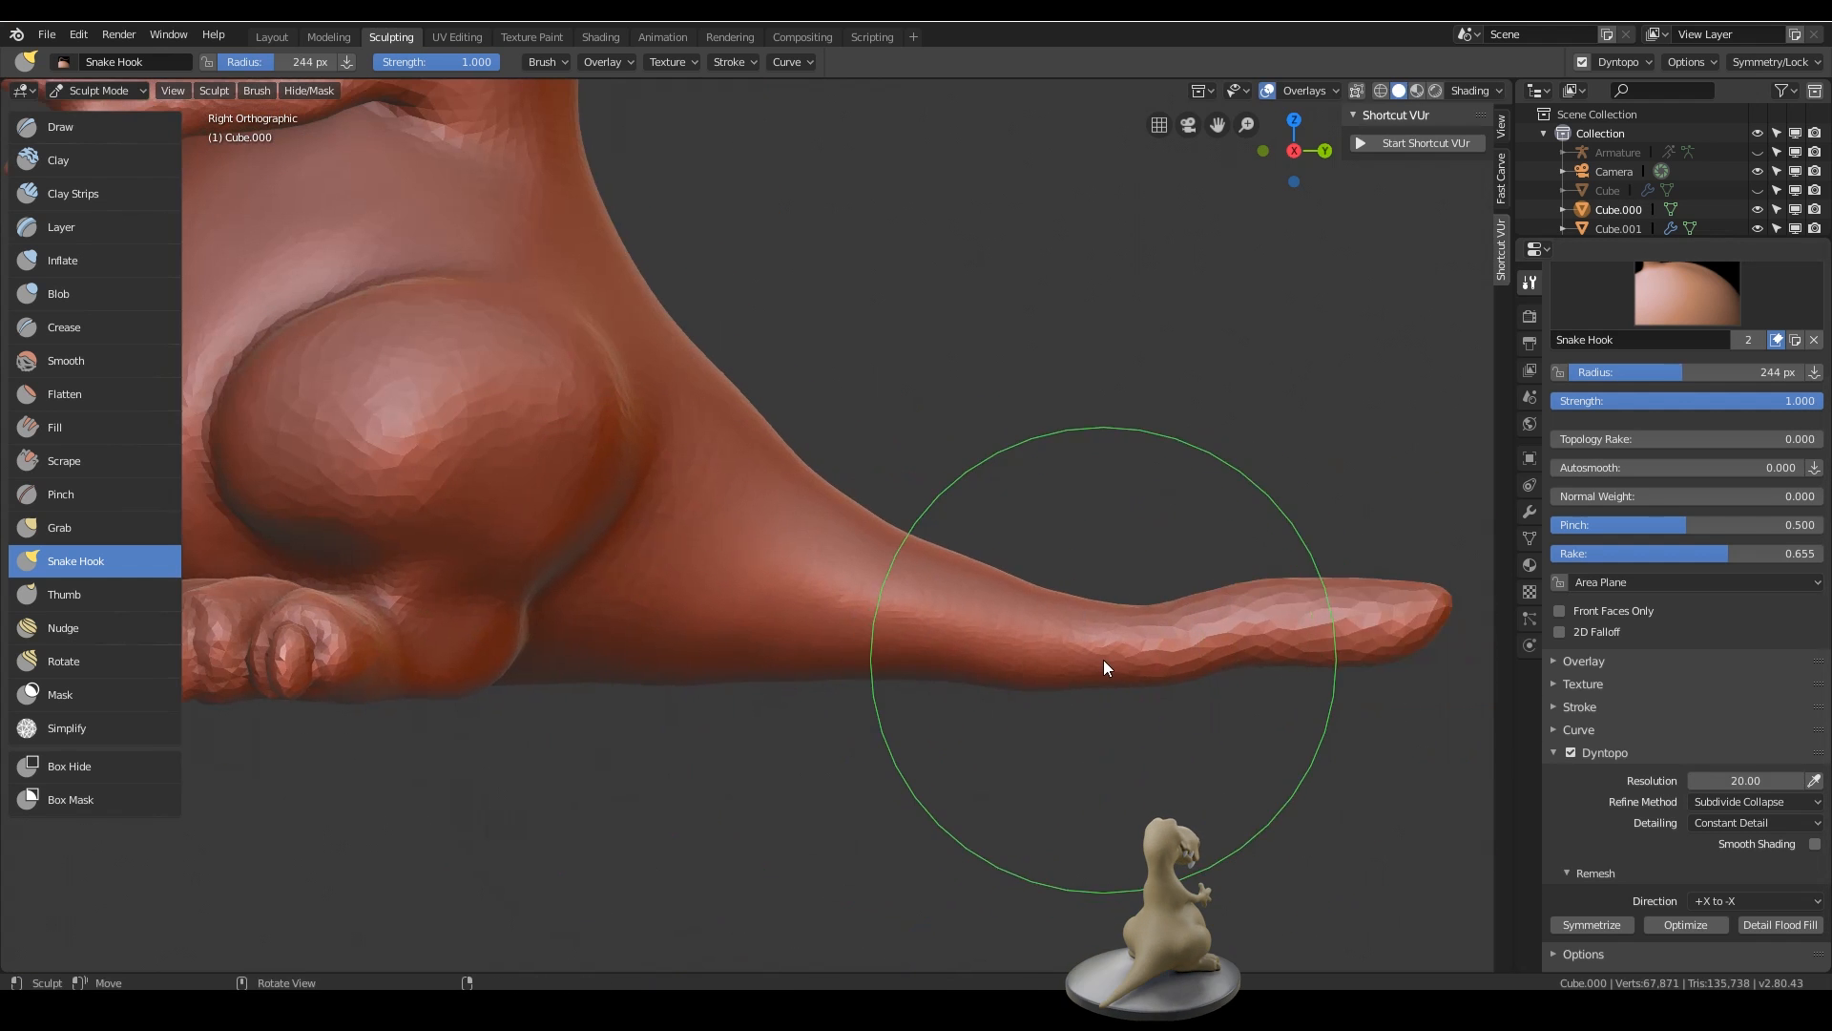
pyautogui.moveTo(1106, 655); pyautogui.dragTo(1228, 663)
pyautogui.click(1691, 781)
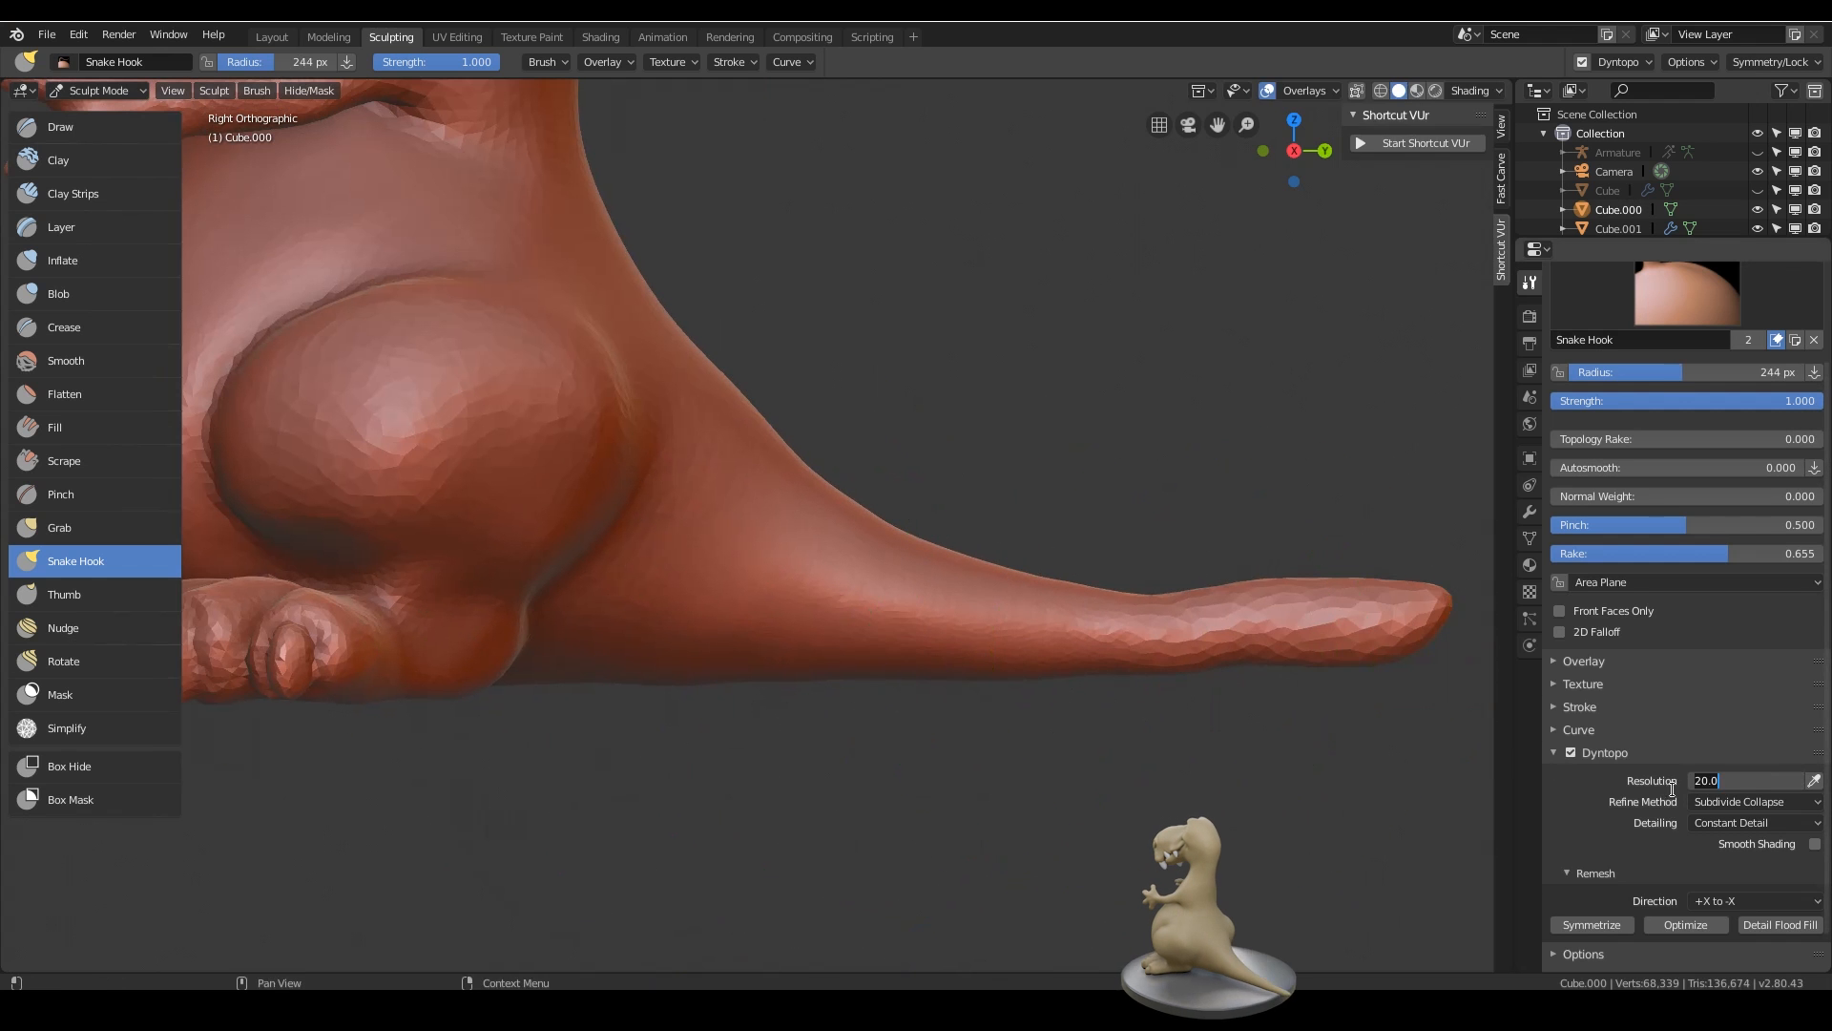
pyautogui.write('15')
pyautogui.press('Return')
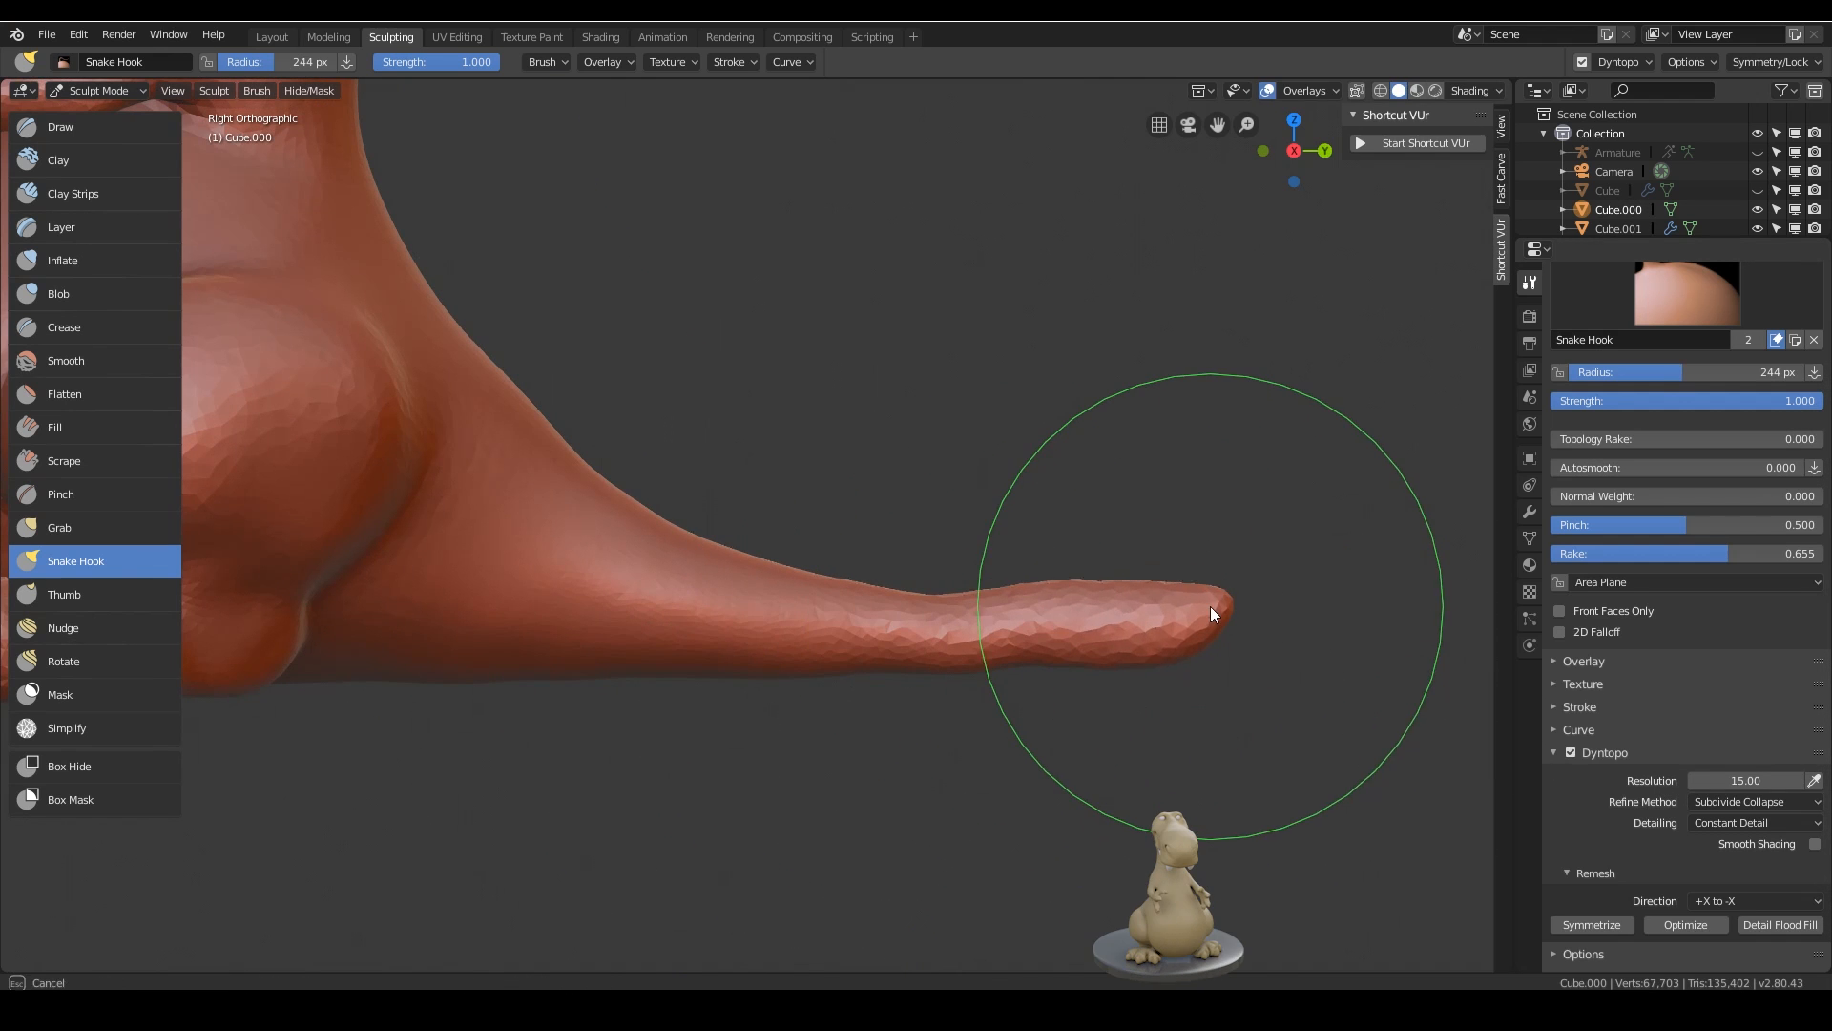
pyautogui.moveTo(1209, 607); pyautogui.dragTo(1216, 609)
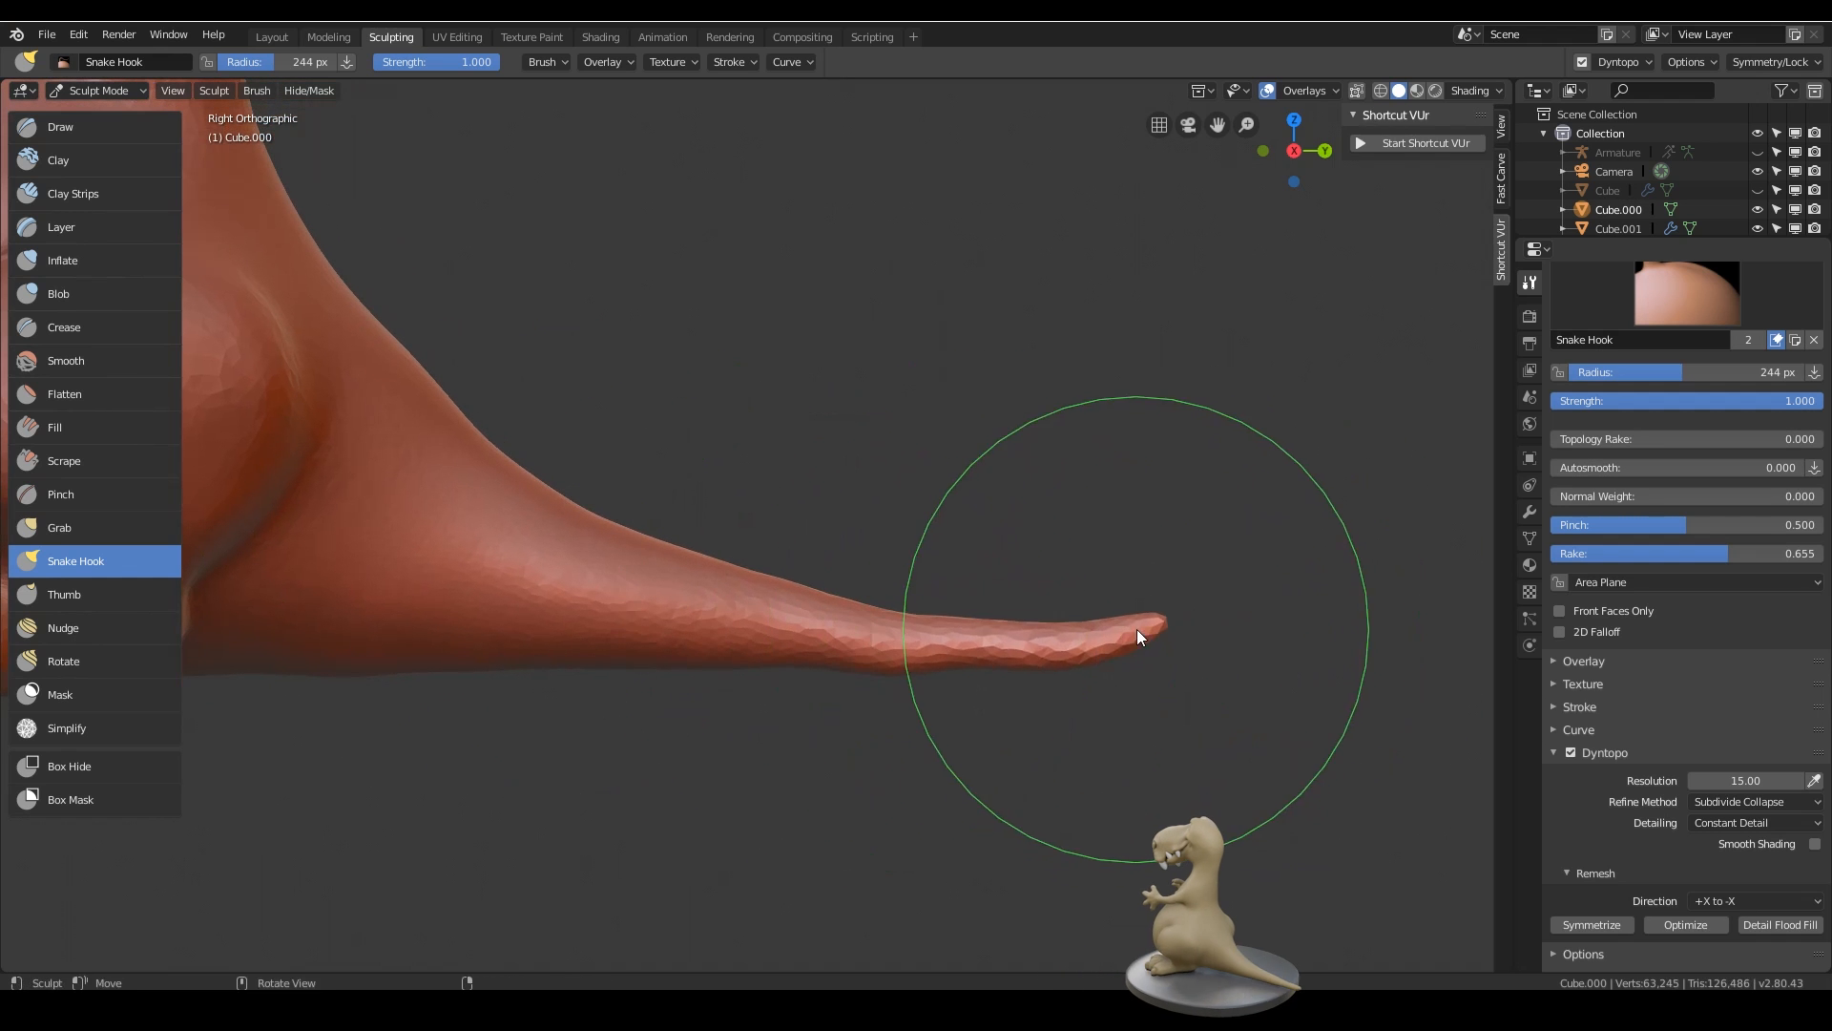
# - Thicken the thin end of the tail with the Inflate brush and smooth its underside
pyautogui.click(63, 259)
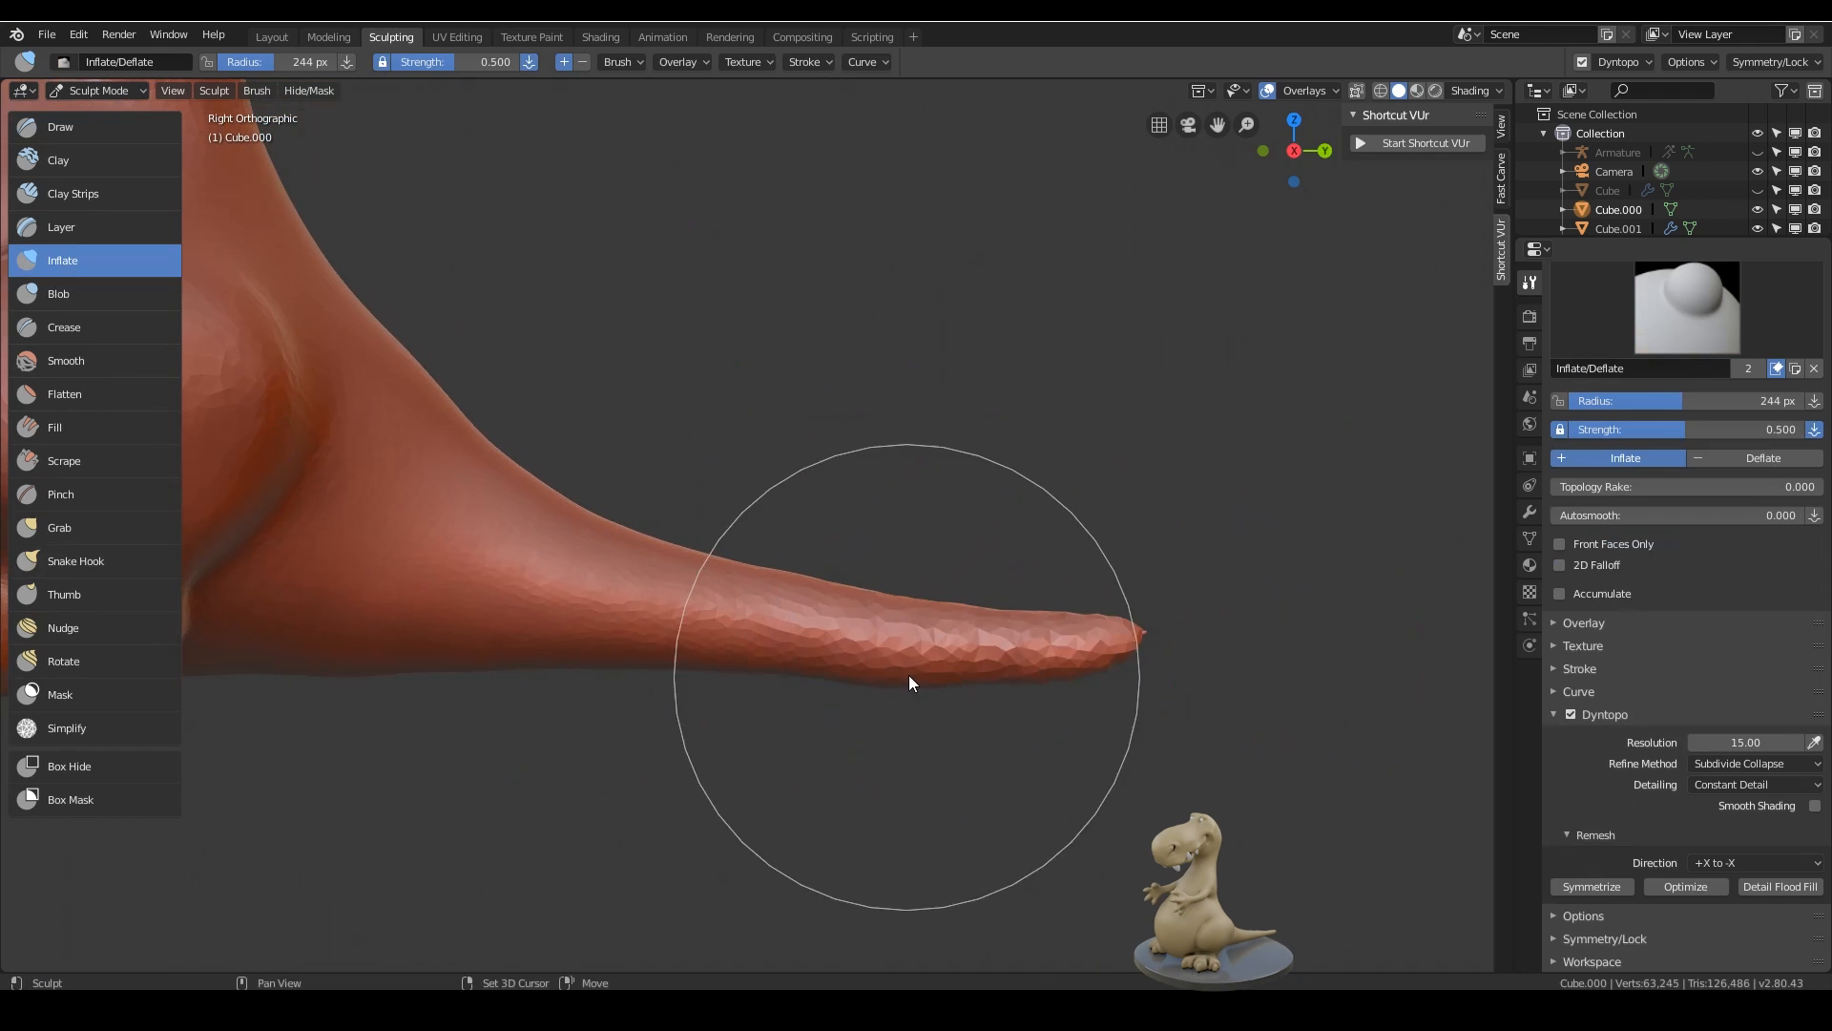
pyautogui.moveTo(910, 677)
pyautogui.keyDown('shift'); pyautogui.mouseDown()
pyautogui.moveTo(1149, 659)
pyautogui.moveTo(1131, 681)
pyautogui.mouseUp(); pyautogui.keyUp('shift')
pyautogui.moveTo(1130, 680); pyautogui.dragTo(1156, 620, button='middle')
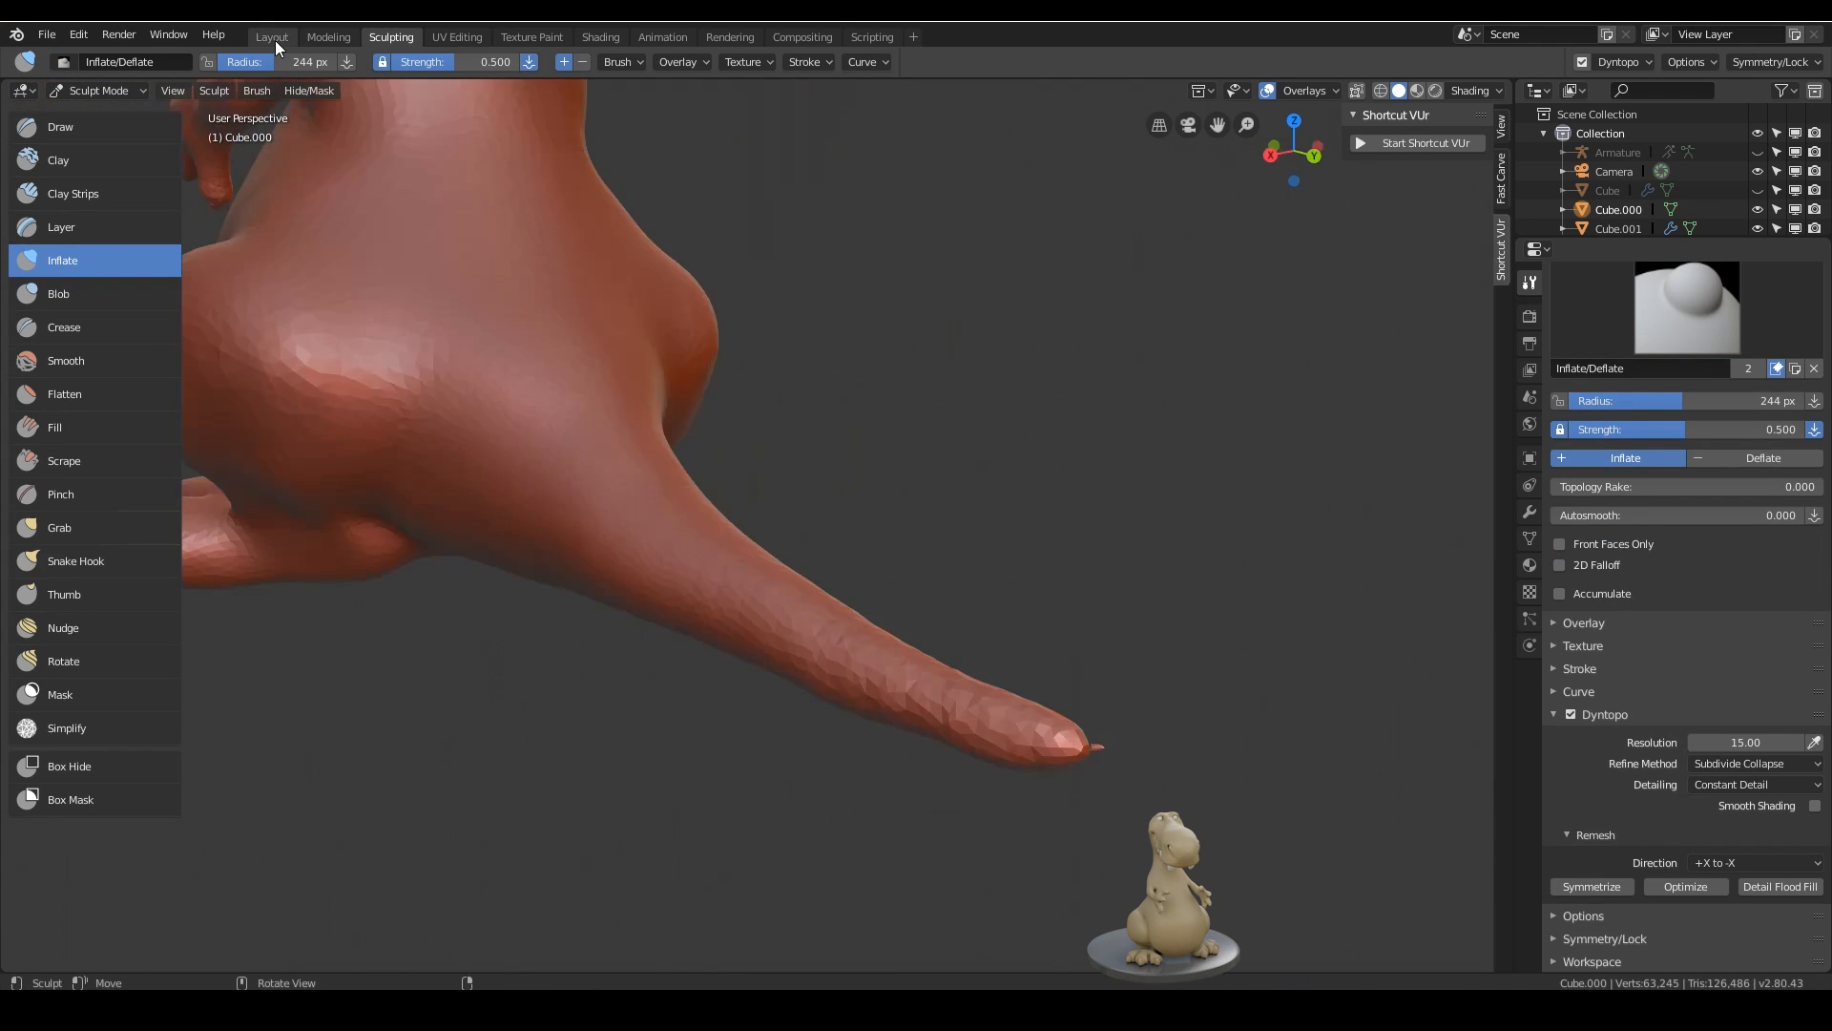
# - Set the Dyntopo resolution to 20 for the Inflate brush while keeping the Sculpting workspace
pyautogui.click(277, 42)
pyautogui.click(391, 37)
pyautogui.moveTo(1081, 694); pyautogui.dragTo(1174, 673, button='middle')
pyautogui.click(1745, 742)
pyautogui.write('20')
pyautogui.press('Return')
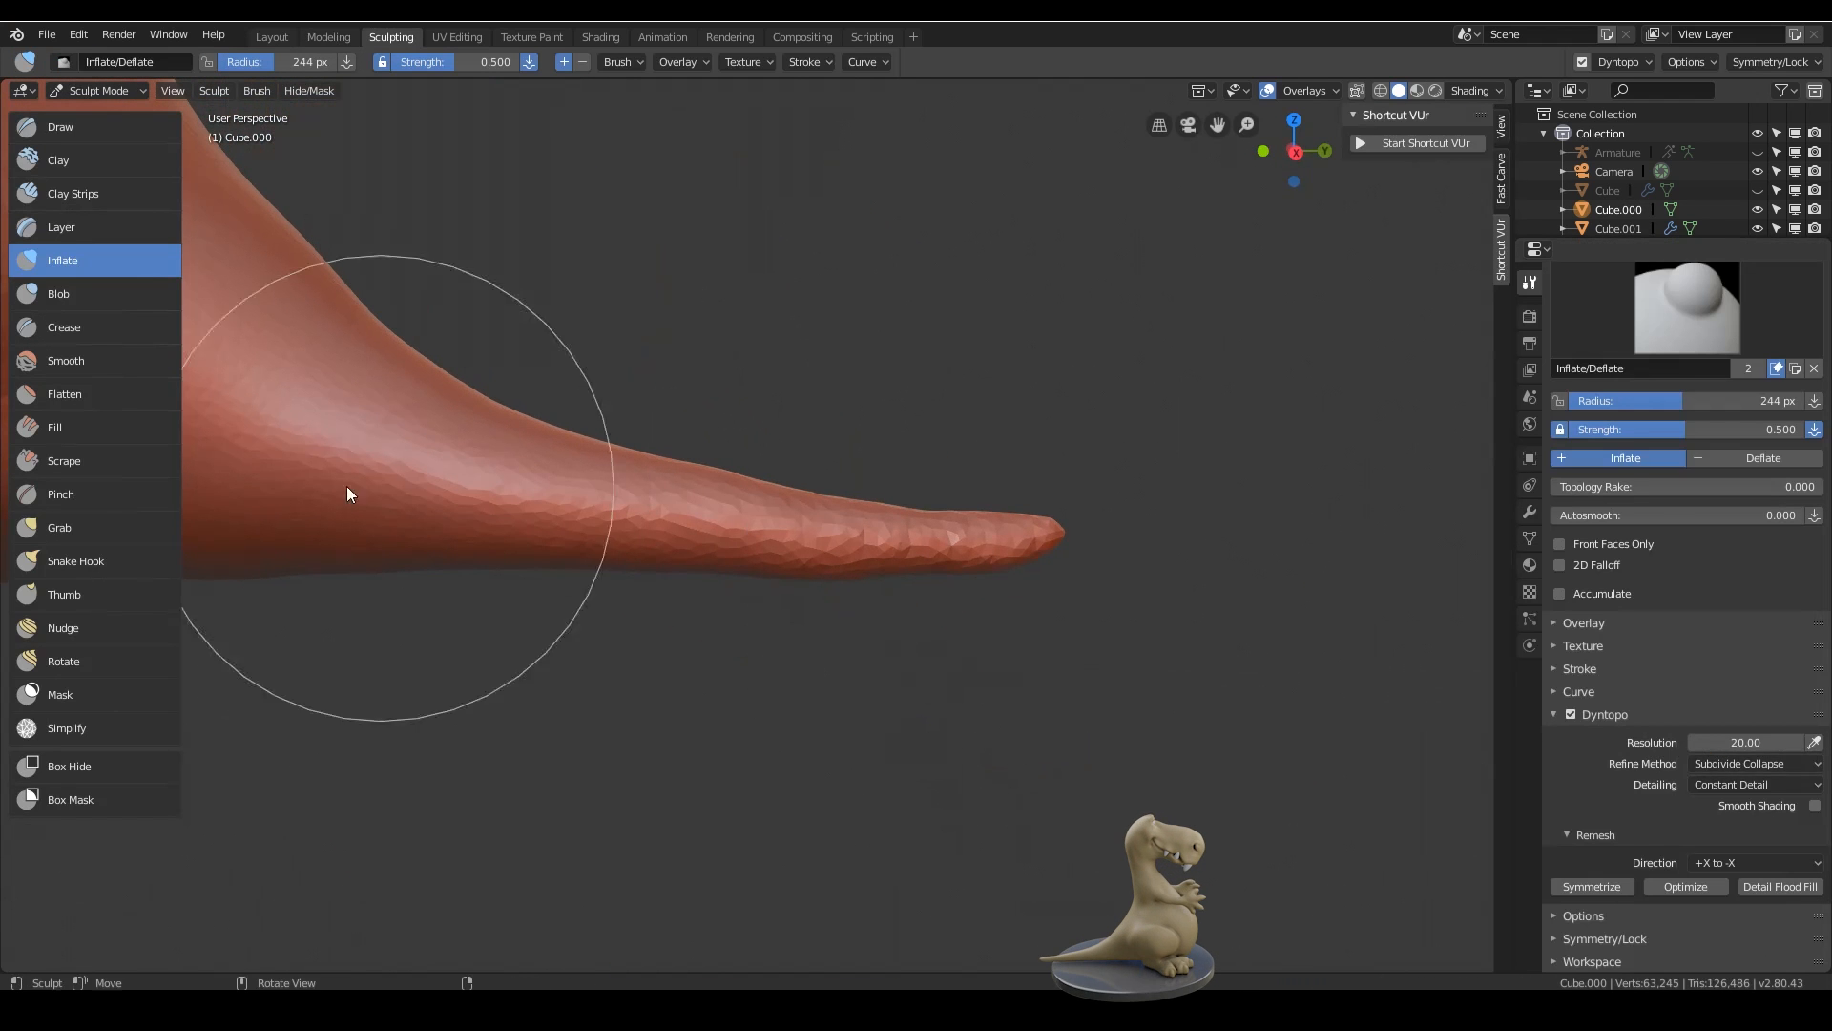
# - Push the underside of the tail's outer half slightly upward with the Snake Hook brush and smooth the faceted surface
pyautogui.click(115, 561)
pyautogui.moveTo(841, 569); pyautogui.dragTo(841, 560)
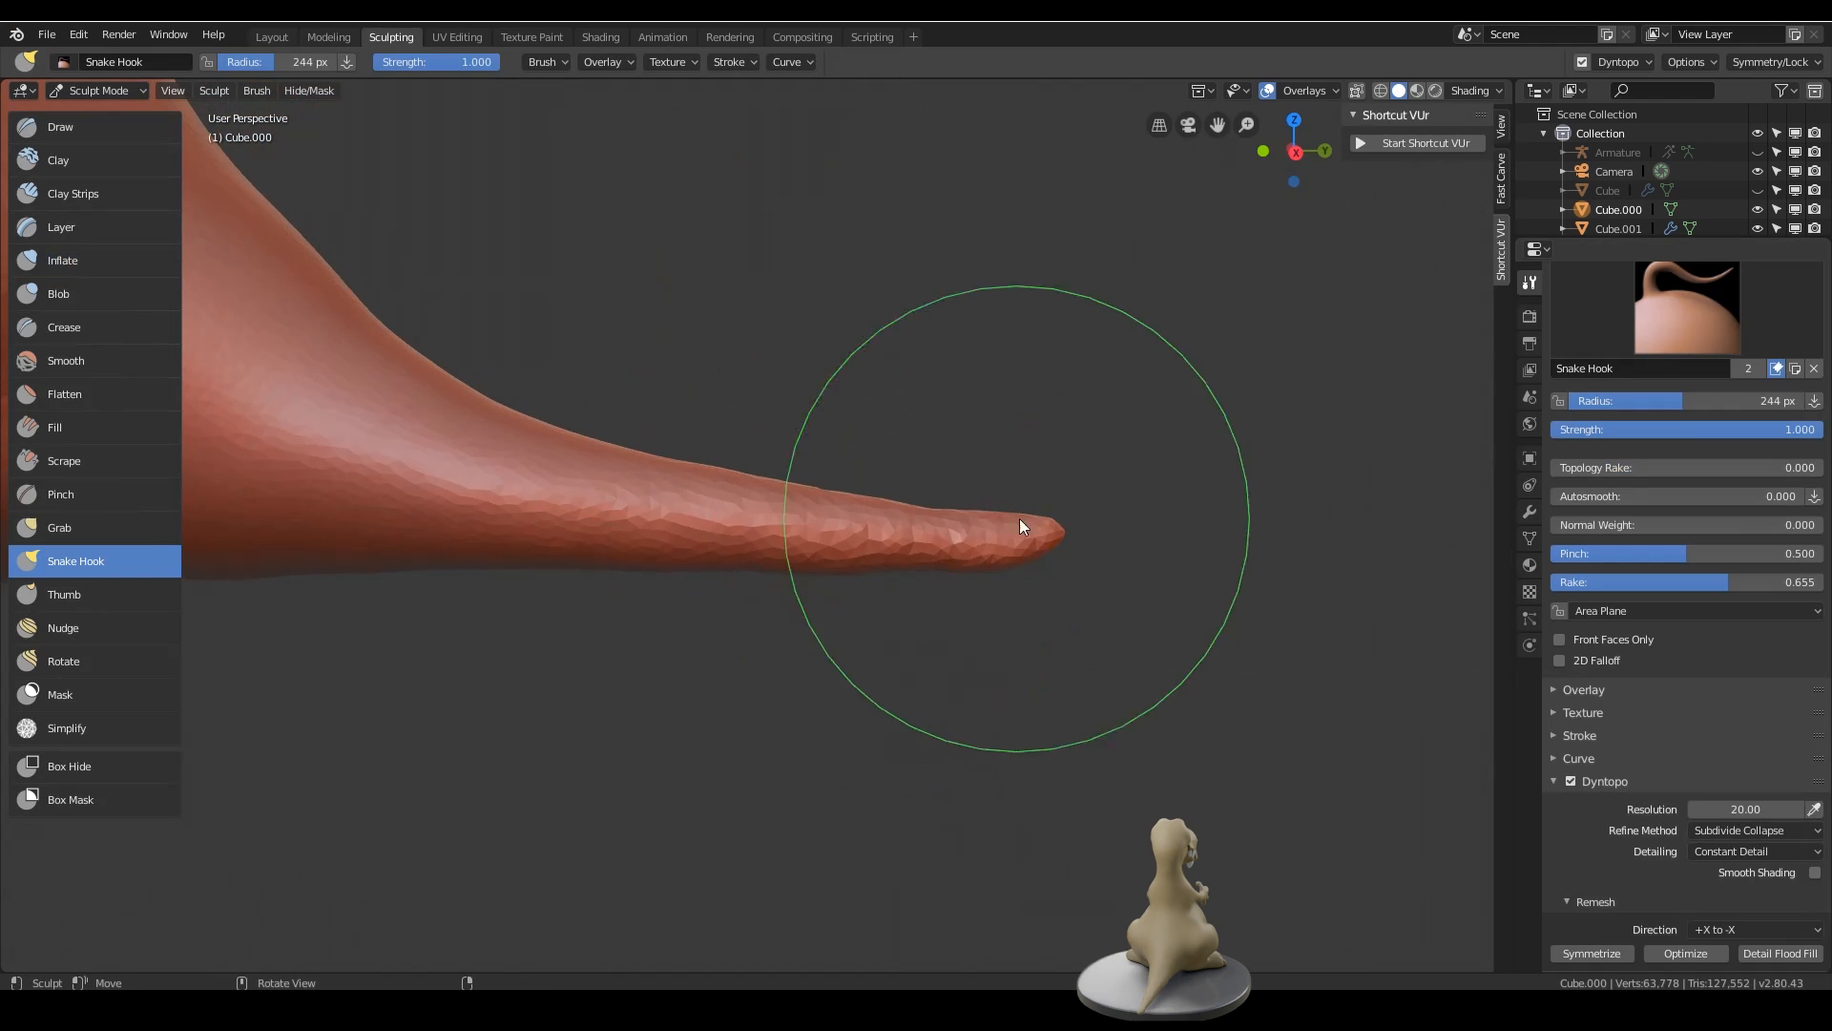
pyautogui.keyDown('shift'); pyautogui.moveTo(1032, 542); pyautogui.dragTo(755, 533); pyautogui.keyUp('shift')
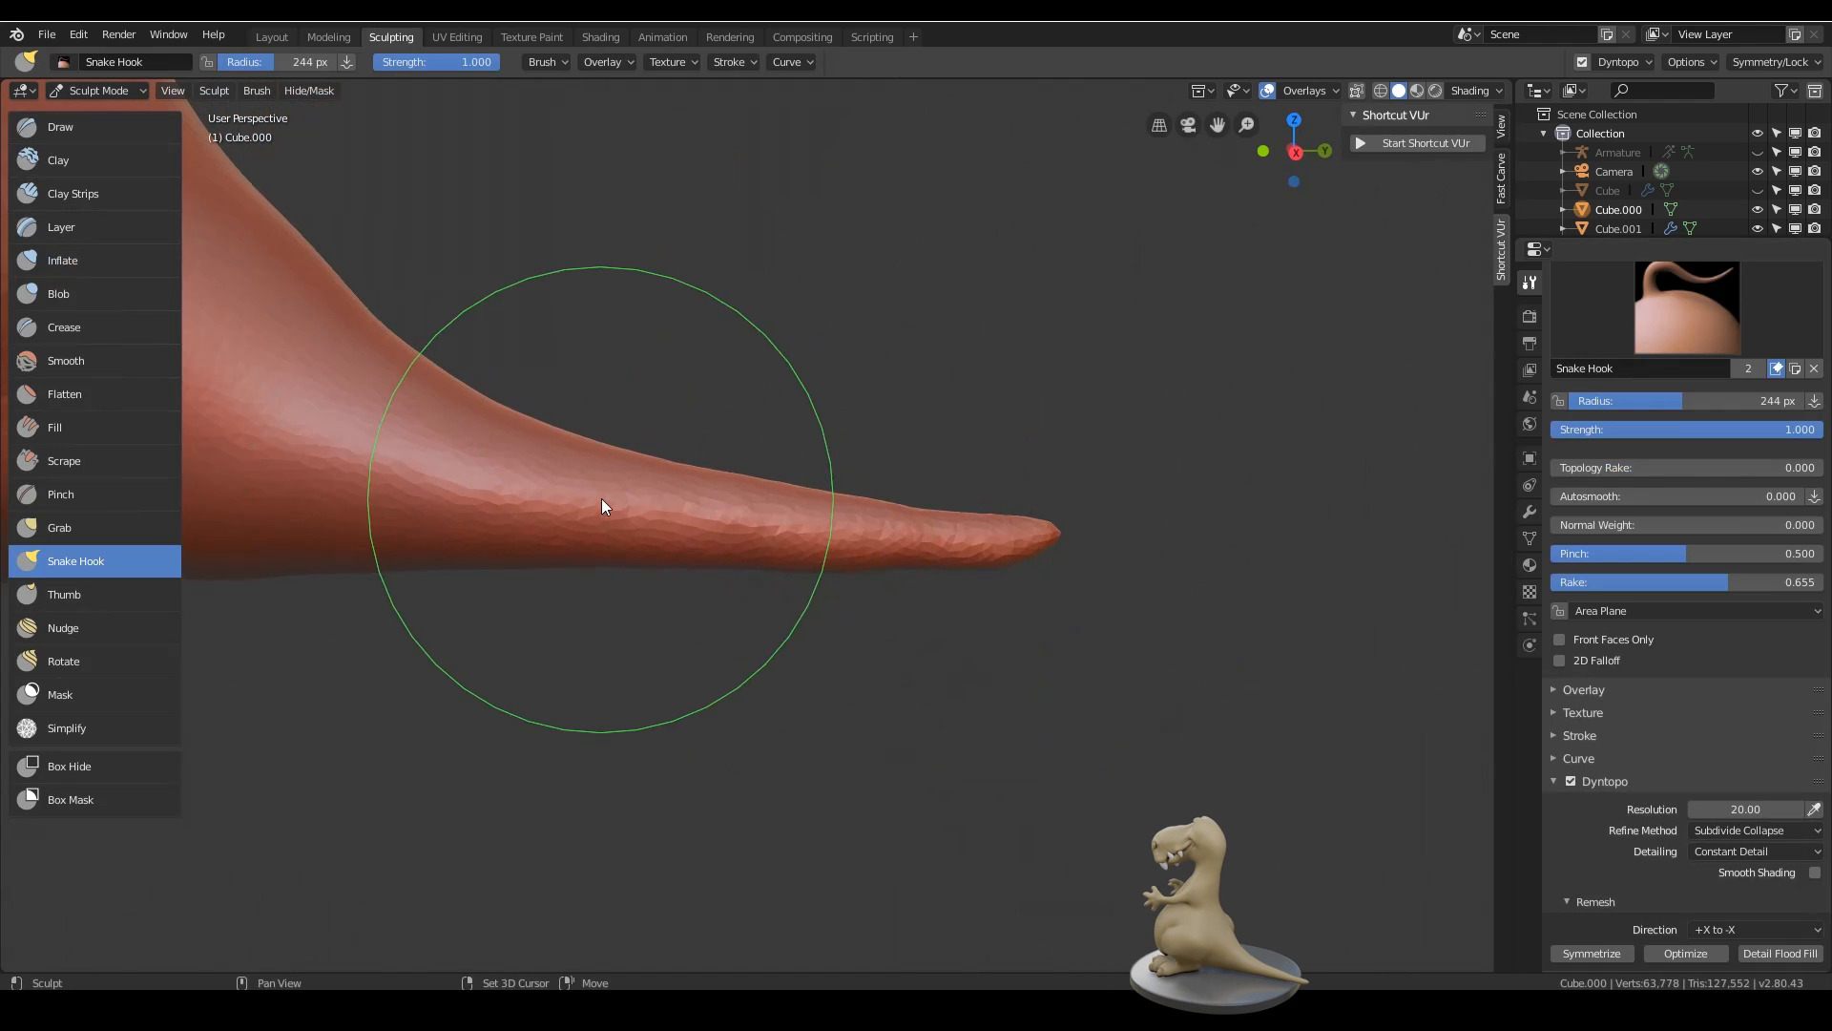
# - Check the tail against the whole body, then smooth the bumpy underside near the tail tip
pyautogui.moveTo(939, 458)
pyautogui.keyDown('ctrl'); pyautogui.mouseDown(button='middle')
pyautogui.moveTo(939, 589)
pyautogui.moveTo(841, 786)
pyautogui.moveTo(904, 772)
pyautogui.moveTo(905, 820)
pyautogui.moveTo(932, 711)
pyautogui.moveTo(928, 736)
pyautogui.moveTo(880, 696)
pyautogui.mouseUp(button='middle'); pyautogui.keyUp('ctrl')
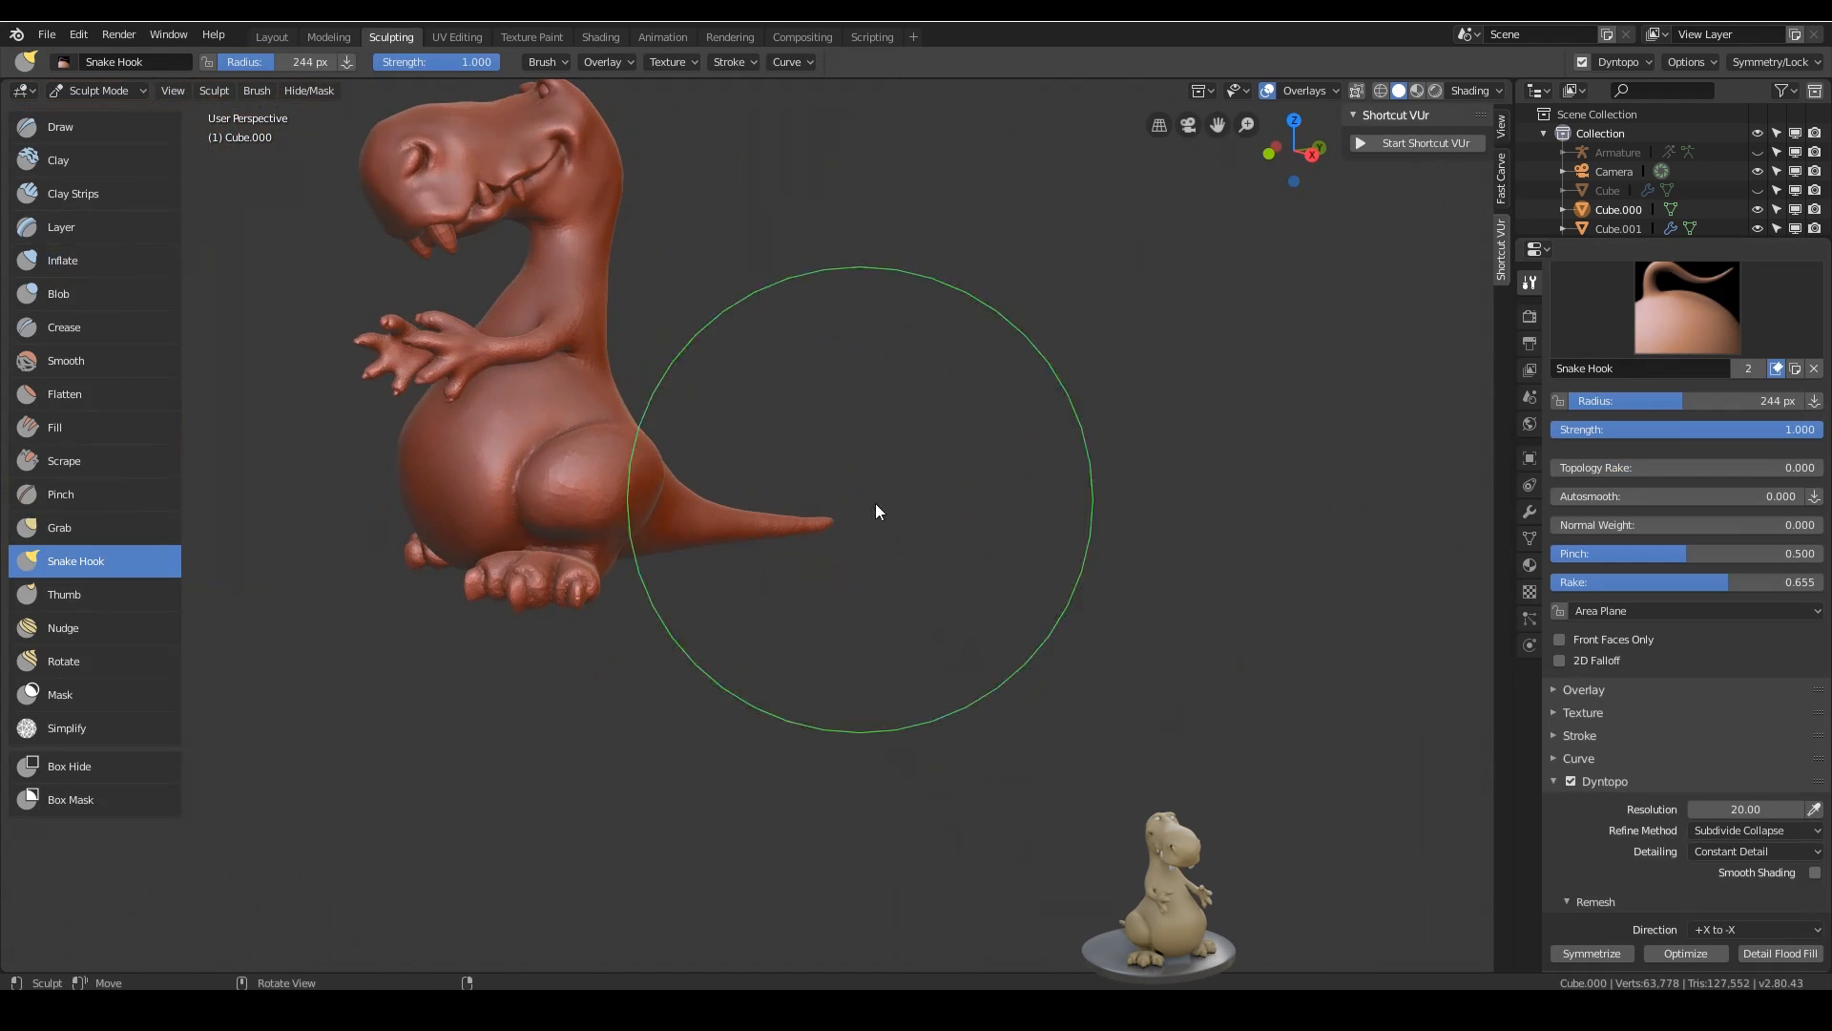
pyautogui.moveTo(879, 511)
pyautogui.mouseDown(button='middle')
pyautogui.moveTo(925, 720)
pyautogui.moveTo(868, 835)
pyautogui.moveTo(859, 815)
pyautogui.moveTo(922, 749)
pyautogui.moveTo(941, 676)
pyautogui.moveTo(904, 645)
pyautogui.moveTo(879, 638)
pyautogui.moveTo(918, 689)
pyautogui.moveTo(721, 591)
pyautogui.moveTo(675, 596)
pyautogui.mouseUp(button='middle')
pyautogui.keyDown('shift'); pyautogui.moveTo(924, 606); pyautogui.dragTo(974, 617, button='middle'); pyautogui.keyUp('shift')
pyautogui.moveTo(976, 617)
pyautogui.keyDown('ctrl'); pyautogui.mouseDown(button='middle')
pyautogui.moveTo(969, 582)
pyautogui.moveTo(1014, 498)
pyautogui.moveTo(998, 492)
pyautogui.moveTo(1047, 453)
pyautogui.mouseUp(button='middle'); pyautogui.keyUp('ctrl')
pyautogui.moveTo(1231, 562)
pyautogui.keyDown('shift'); pyautogui.mouseDown(button='middle')
pyautogui.moveTo(1050, 575)
pyautogui.moveTo(1116, 598)
pyautogui.mouseUp(button='middle'); pyautogui.keyUp('shift')
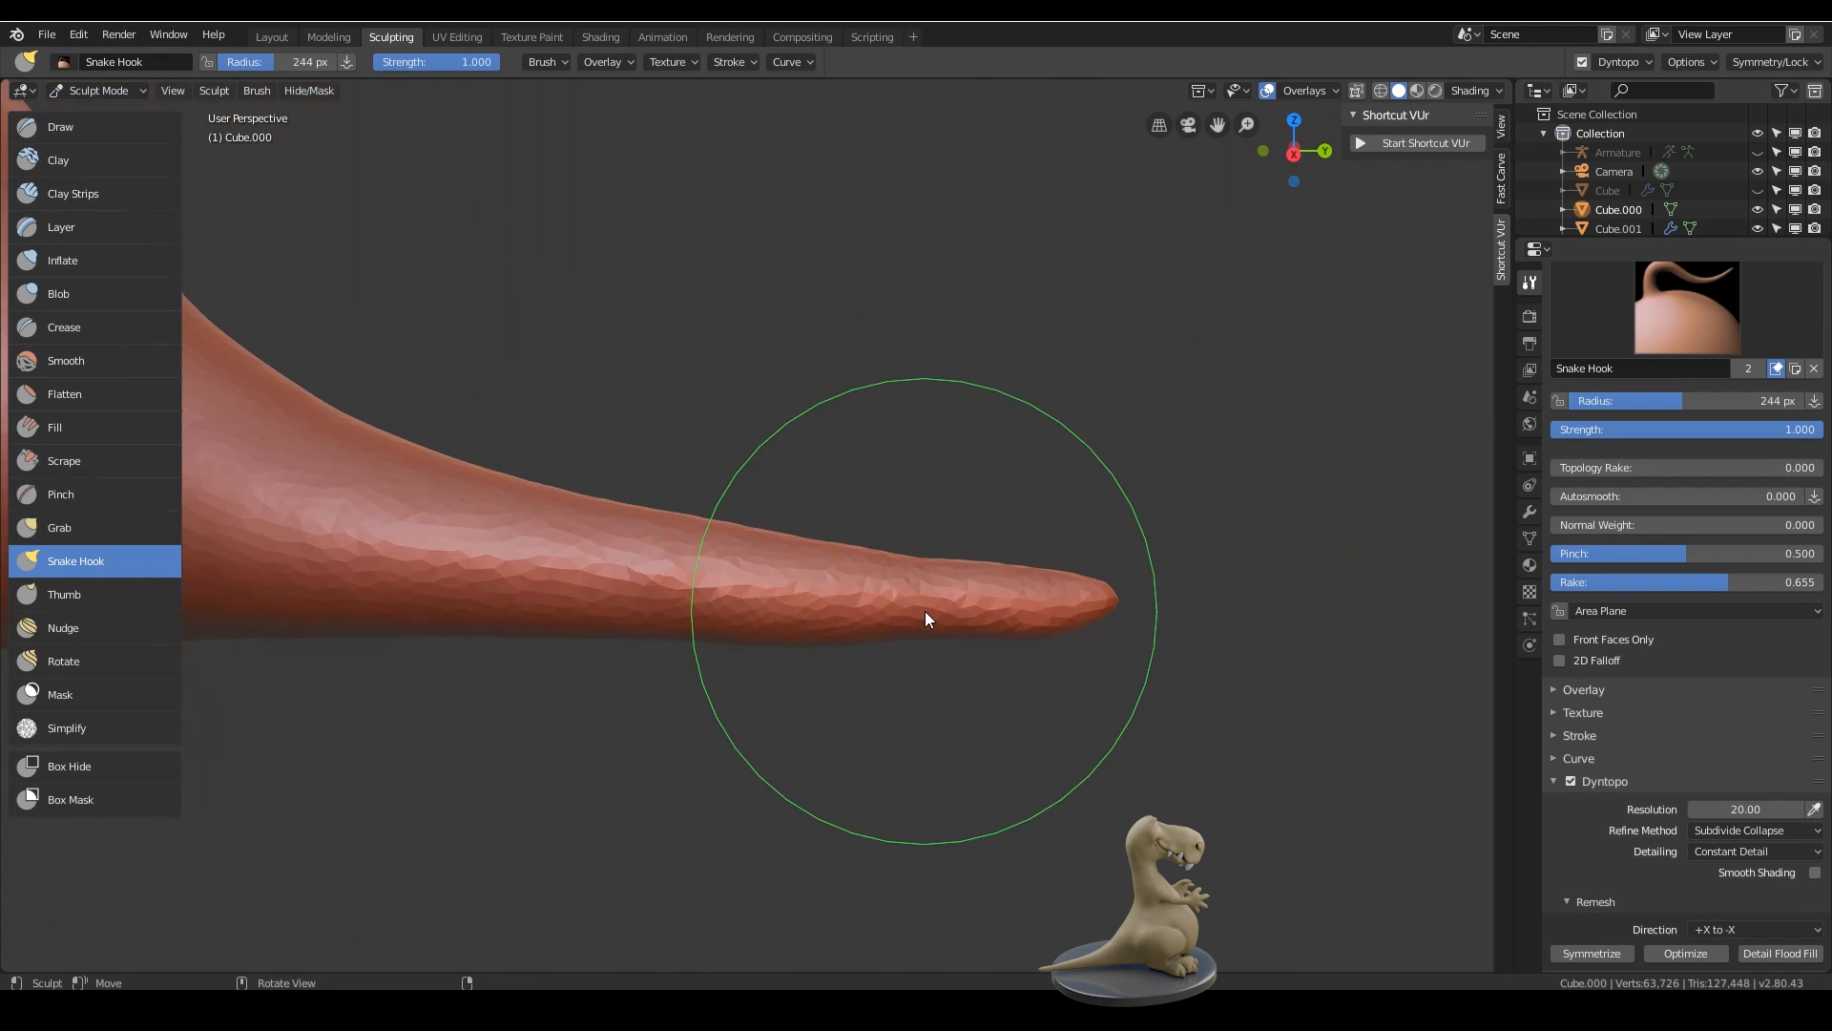
pyautogui.moveTo(878, 635)
pyautogui.keyDown('shift'); pyautogui.mouseDown()
pyautogui.moveTo(814, 625)
pyautogui.moveTo(1024, 604)
pyautogui.mouseUp(); pyautogui.keyUp('shift')
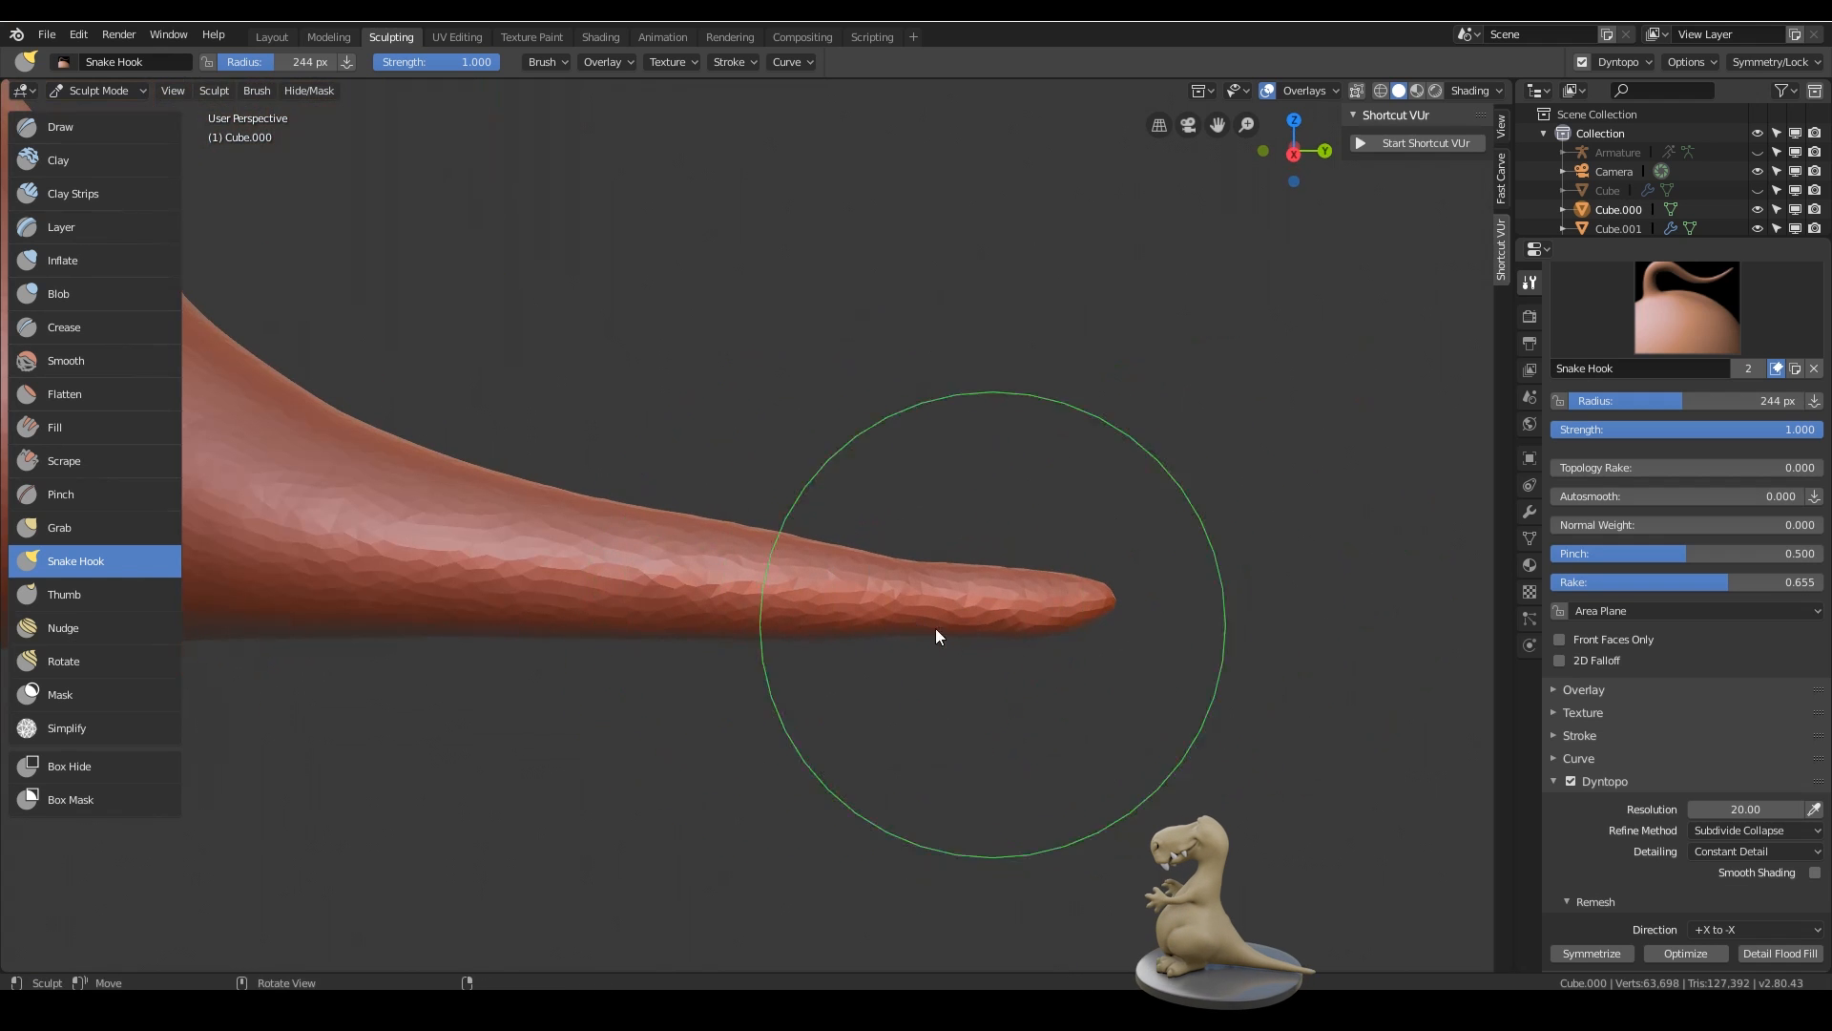
pyautogui.moveTo(1078, 565)
pyautogui.mouseDown(button='middle')
pyautogui.moveTo(894, 701)
pyautogui.moveTo(1067, 675)
pyautogui.moveTo(1047, 659)
pyautogui.mouseUp(button='middle')
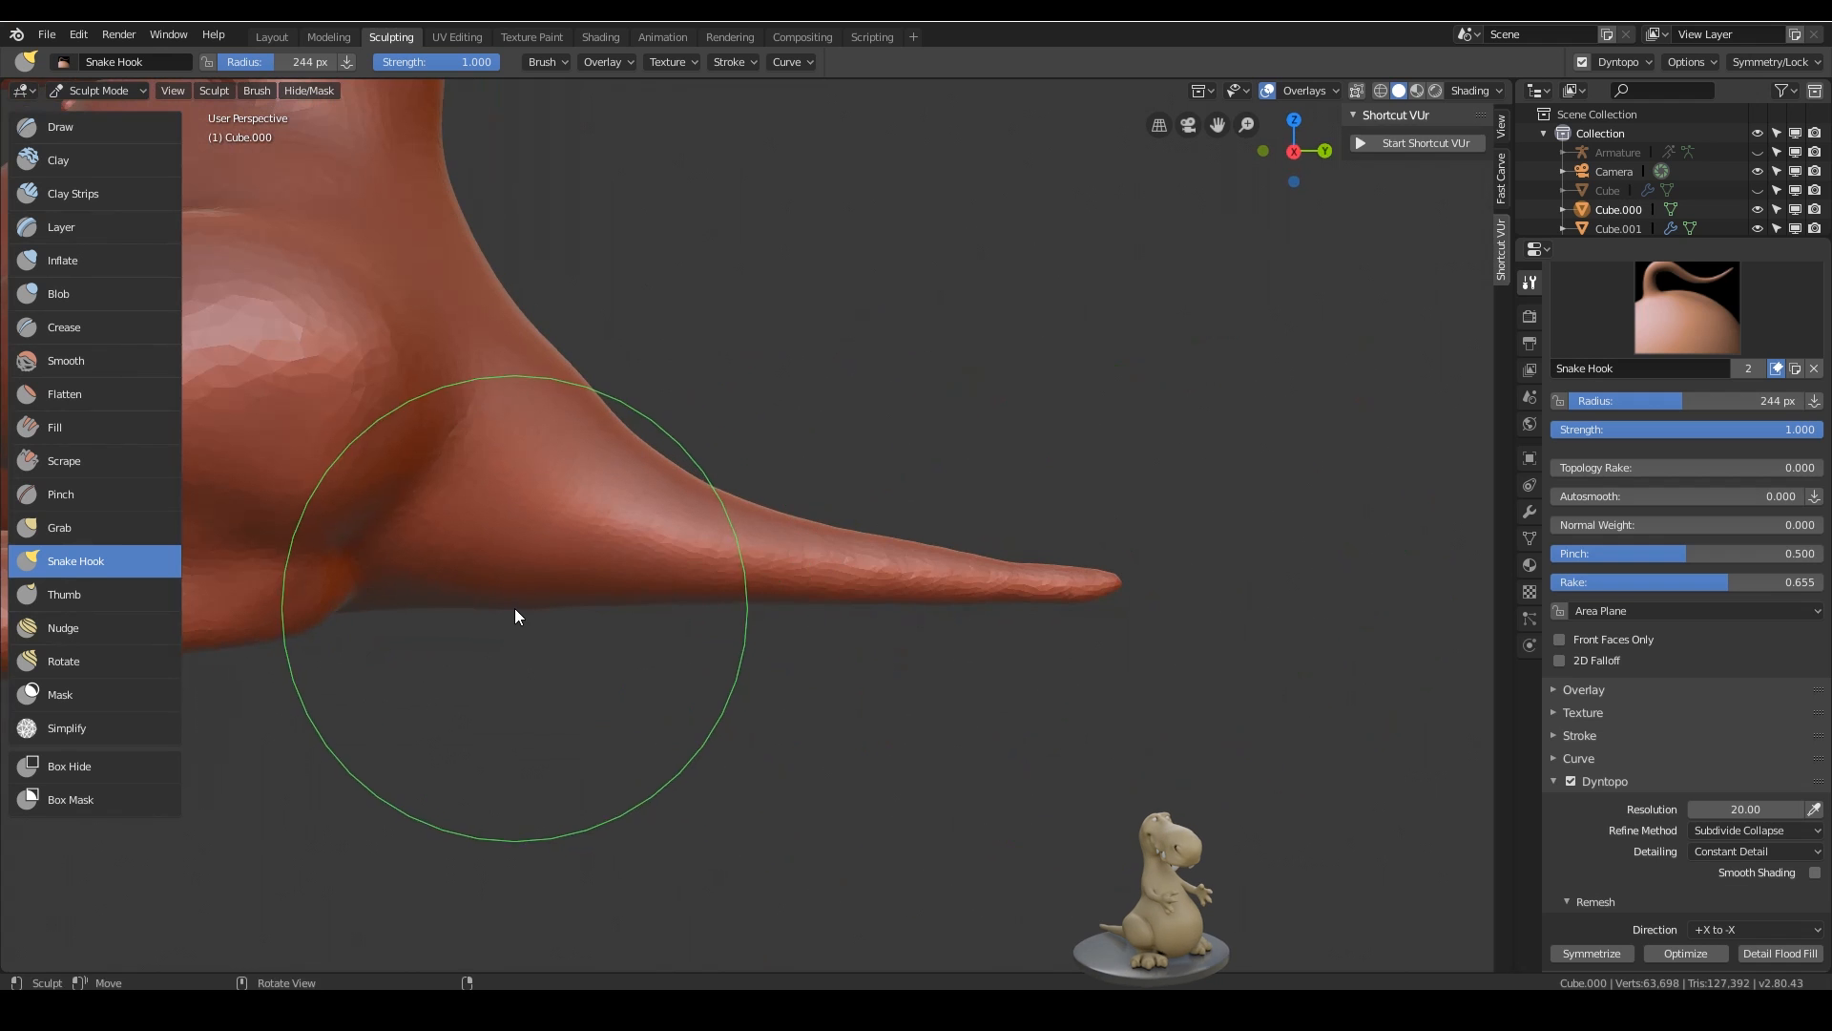
# - Inspect the tail from several angles and adjust its shape with a short Snake Hook stroke
pyautogui.scroll(-4, 1054, 595)
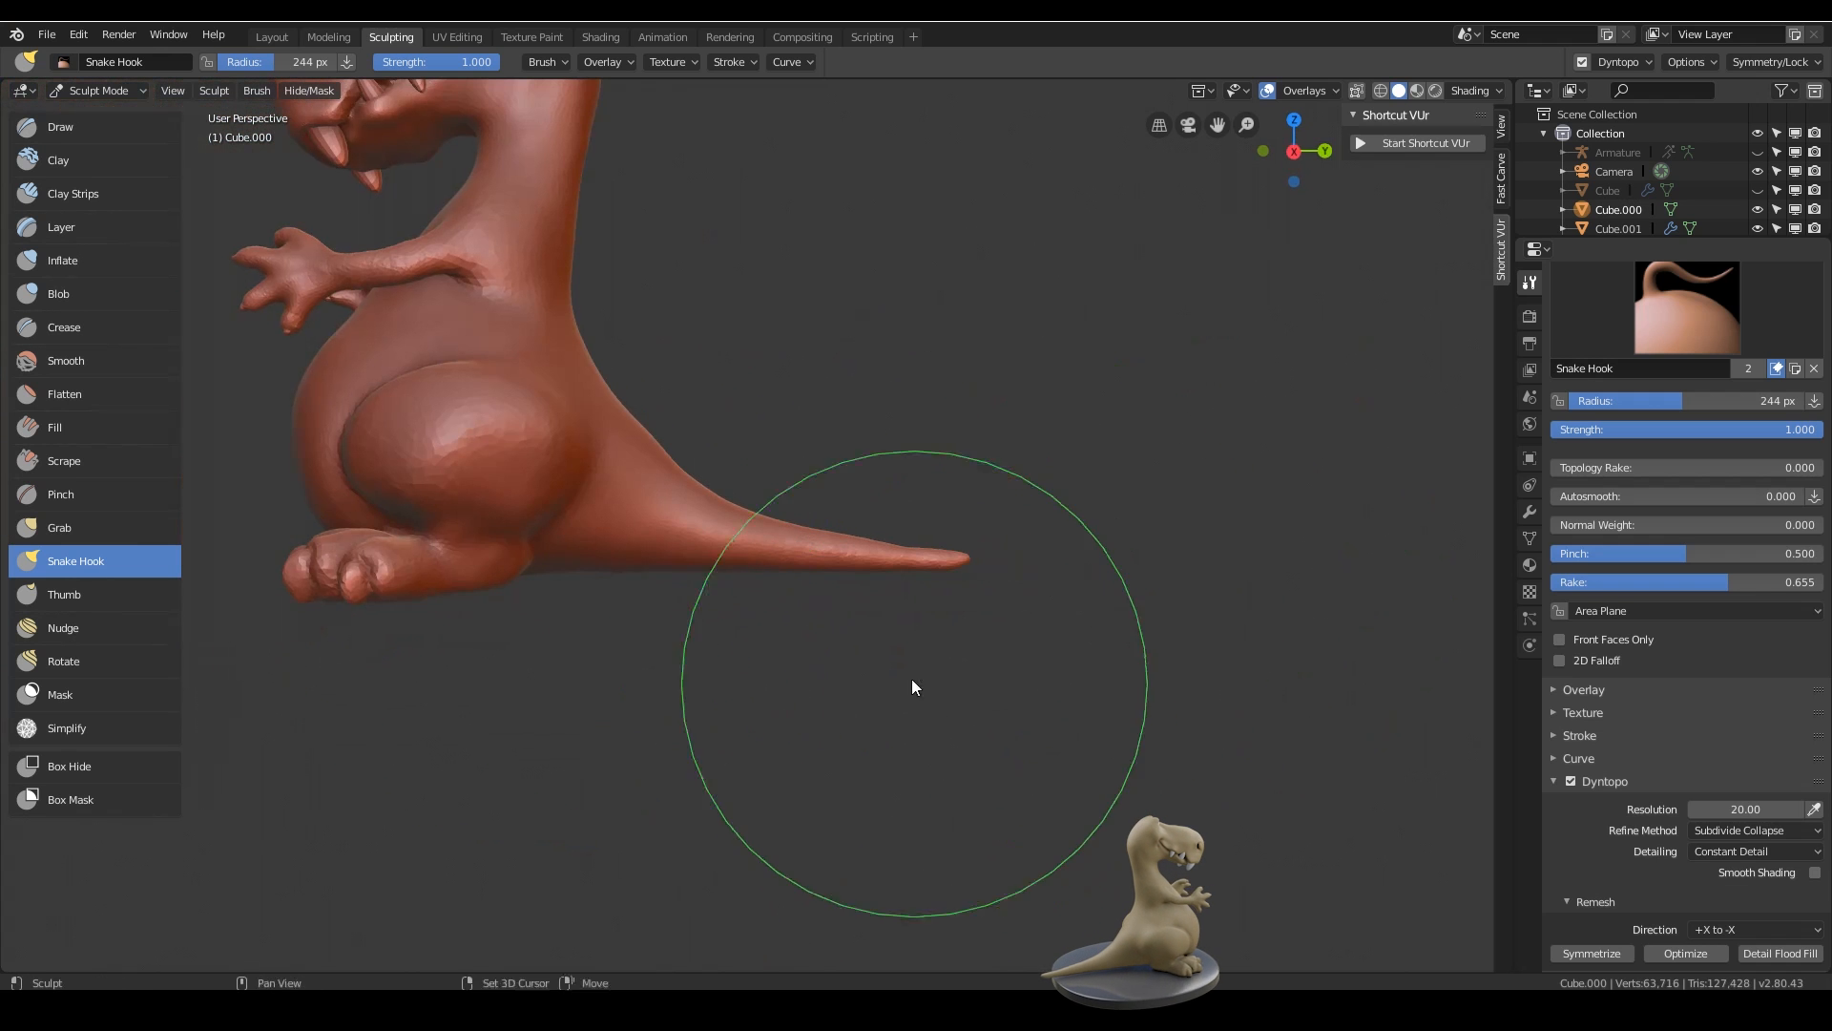
pyautogui.keyDown('shift'); pyautogui.moveTo(912, 678); pyautogui.dragTo(1048, 684, button='middle'); pyautogui.keyUp('shift')
pyautogui.moveTo(1030, 685)
pyautogui.mouseDown(button='middle')
pyautogui.moveTo(929, 737)
pyautogui.moveTo(935, 658)
pyautogui.mouseUp(button='middle')
pyautogui.keyDown('shift'); pyautogui.moveTo(923, 597); pyautogui.dragTo(916, 669, button='middle'); pyautogui.keyUp('shift')
pyautogui.keyDown('ctrl'); pyautogui.moveTo(915, 664); pyautogui.dragTo(878, 505, button='middle'); pyautogui.keyUp('ctrl')
pyautogui.moveTo(832, 503); pyautogui.dragTo(852, 517)
pyautogui.moveTo(859, 549)
pyautogui.keyDown('ctrl'); pyautogui.mouseDown(button='middle')
pyautogui.moveTo(811, 745)
pyautogui.moveTo(912, 730)
pyautogui.moveTo(951, 748)
pyautogui.mouseUp(button='middle'); pyautogui.keyUp('ctrl')
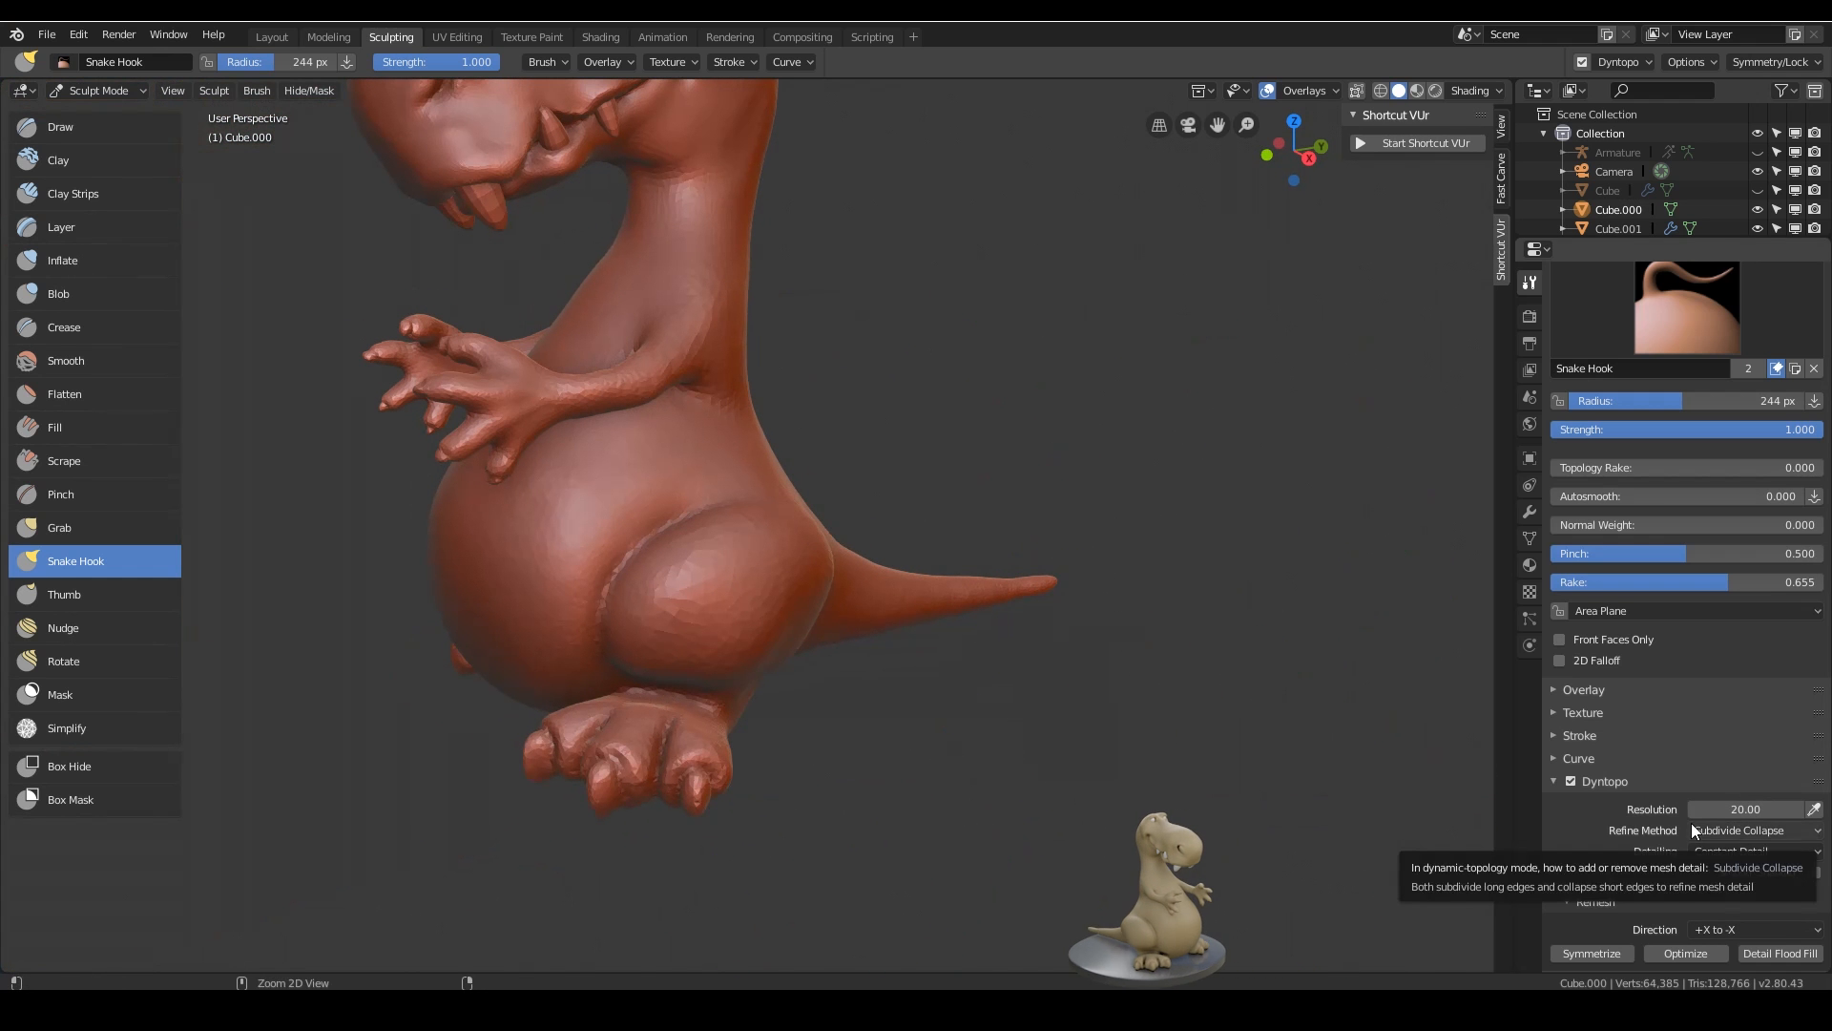
# - Save the file and symmetrize the dinosaur body from +X to -X, checking the whole figure from several angles
pyautogui.hotkey('ctrl', 's')
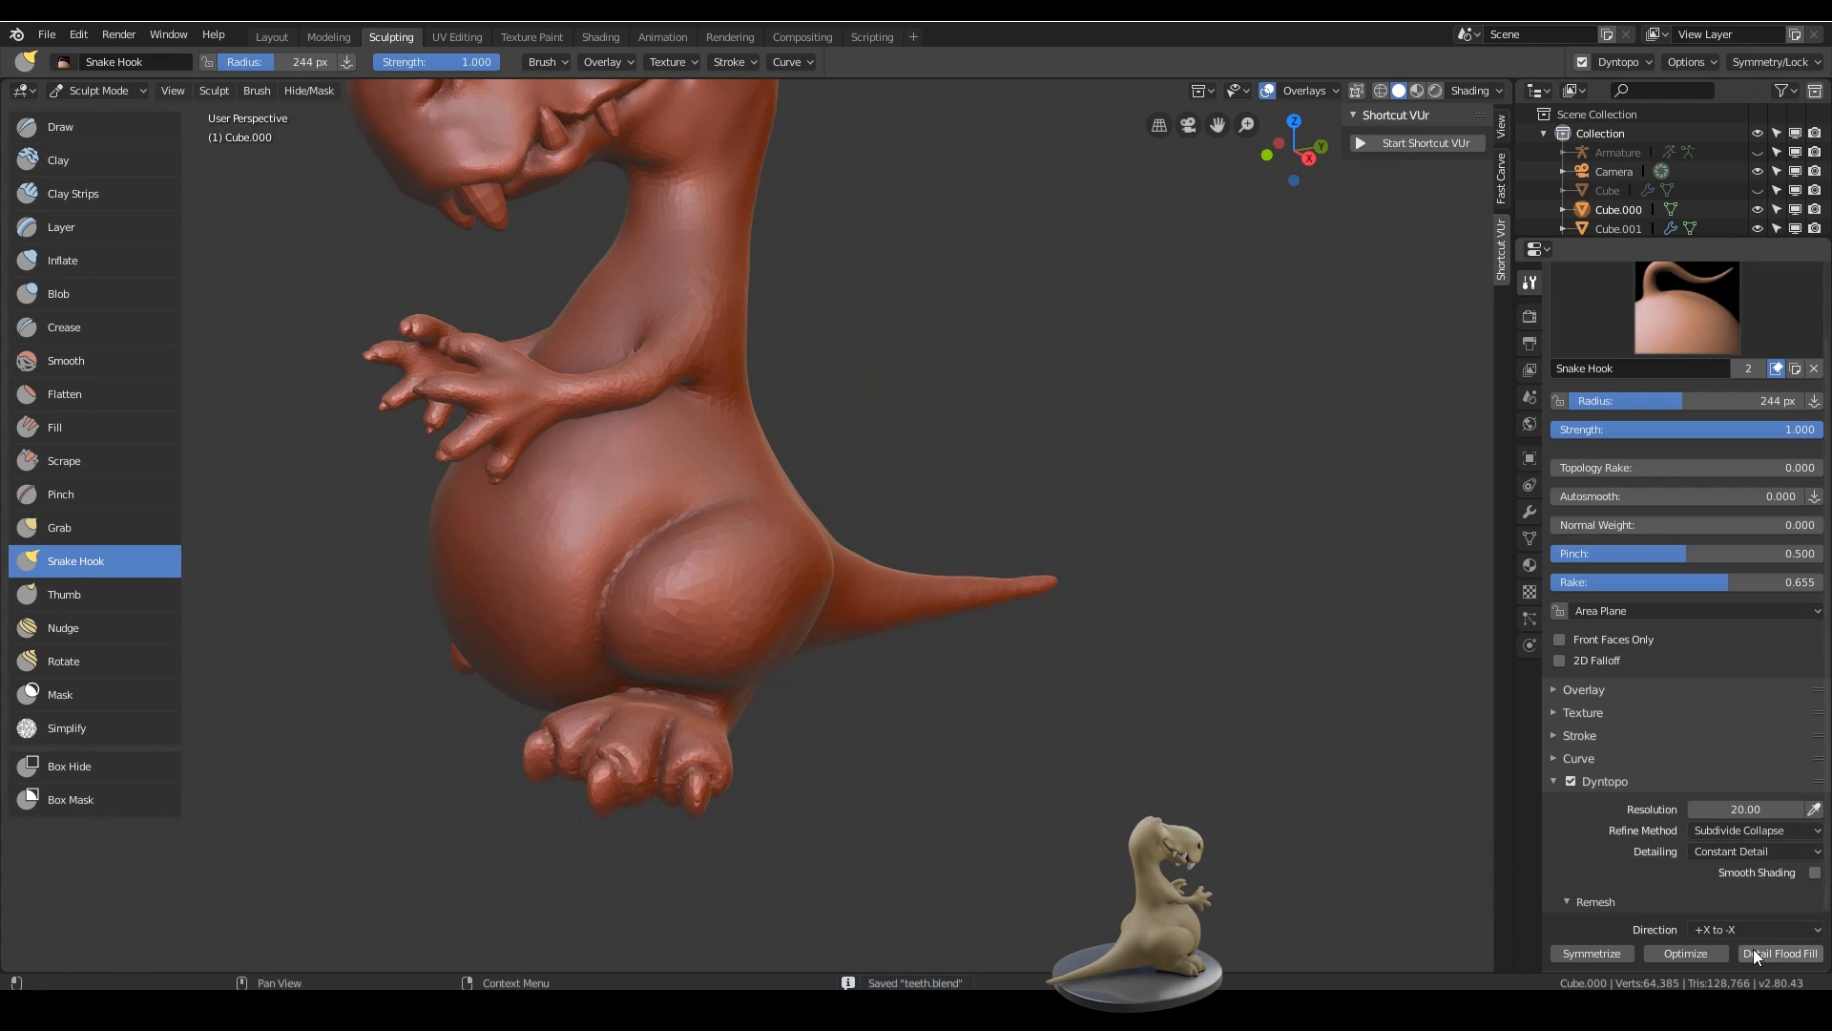
pyautogui.click(1613, 953)
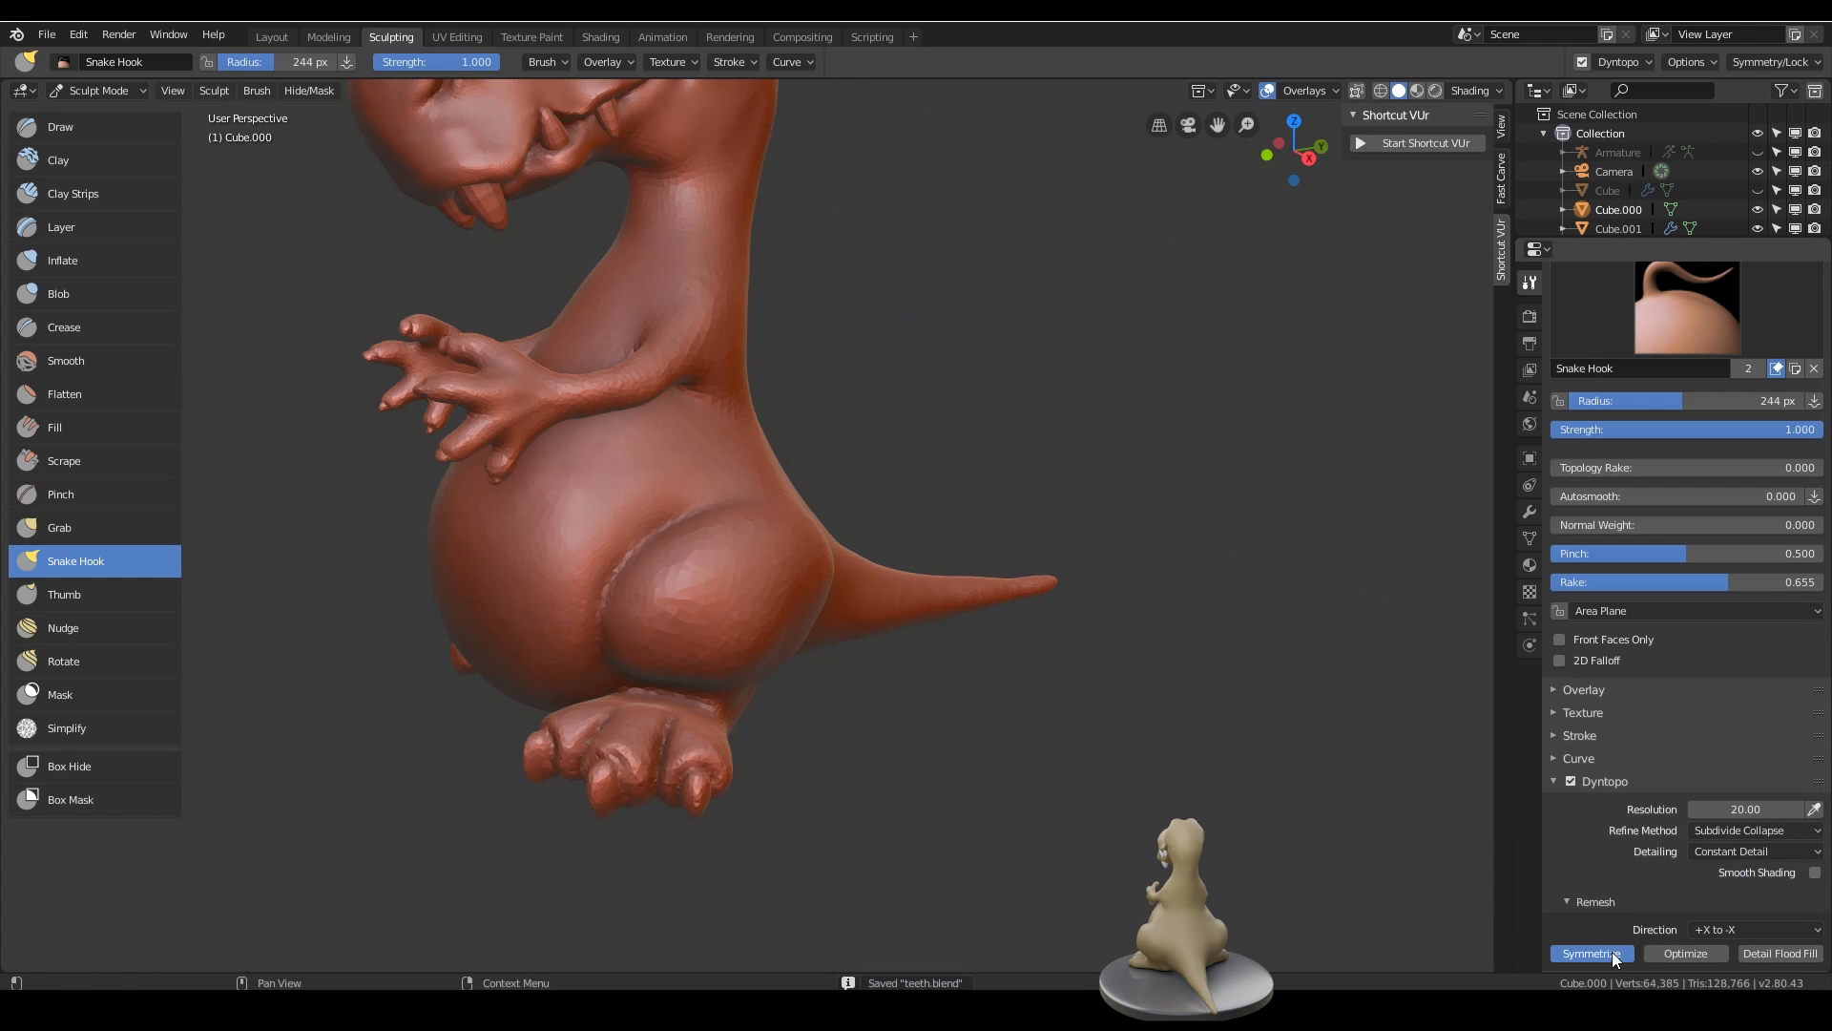
pyautogui.moveTo(708, 361)
pyautogui.mouseDown(button='middle')
pyautogui.moveTo(869, 327)
pyautogui.moveTo(878, 527)
pyautogui.moveTo(895, 507)
pyautogui.moveTo(826, 469)
pyautogui.moveTo(577, 552)
pyautogui.moveTo(742, 473)
pyautogui.moveTo(944, 488)
pyautogui.moveTo(875, 392)
pyautogui.mouseUp(button='middle')
pyautogui.moveTo(578, 609)
pyautogui.mouseDown(button='middle')
pyautogui.moveTo(743, 541)
pyautogui.moveTo(893, 573)
pyautogui.moveTo(911, 565)
pyautogui.moveTo(910, 520)
pyautogui.moveTo(766, 548)
pyautogui.moveTo(1001, 608)
pyautogui.moveTo(919, 628)
pyautogui.moveTo(1044, 574)
pyautogui.moveTo(1023, 564)
pyautogui.moveTo(983, 623)
pyautogui.mouseUp(button='middle')
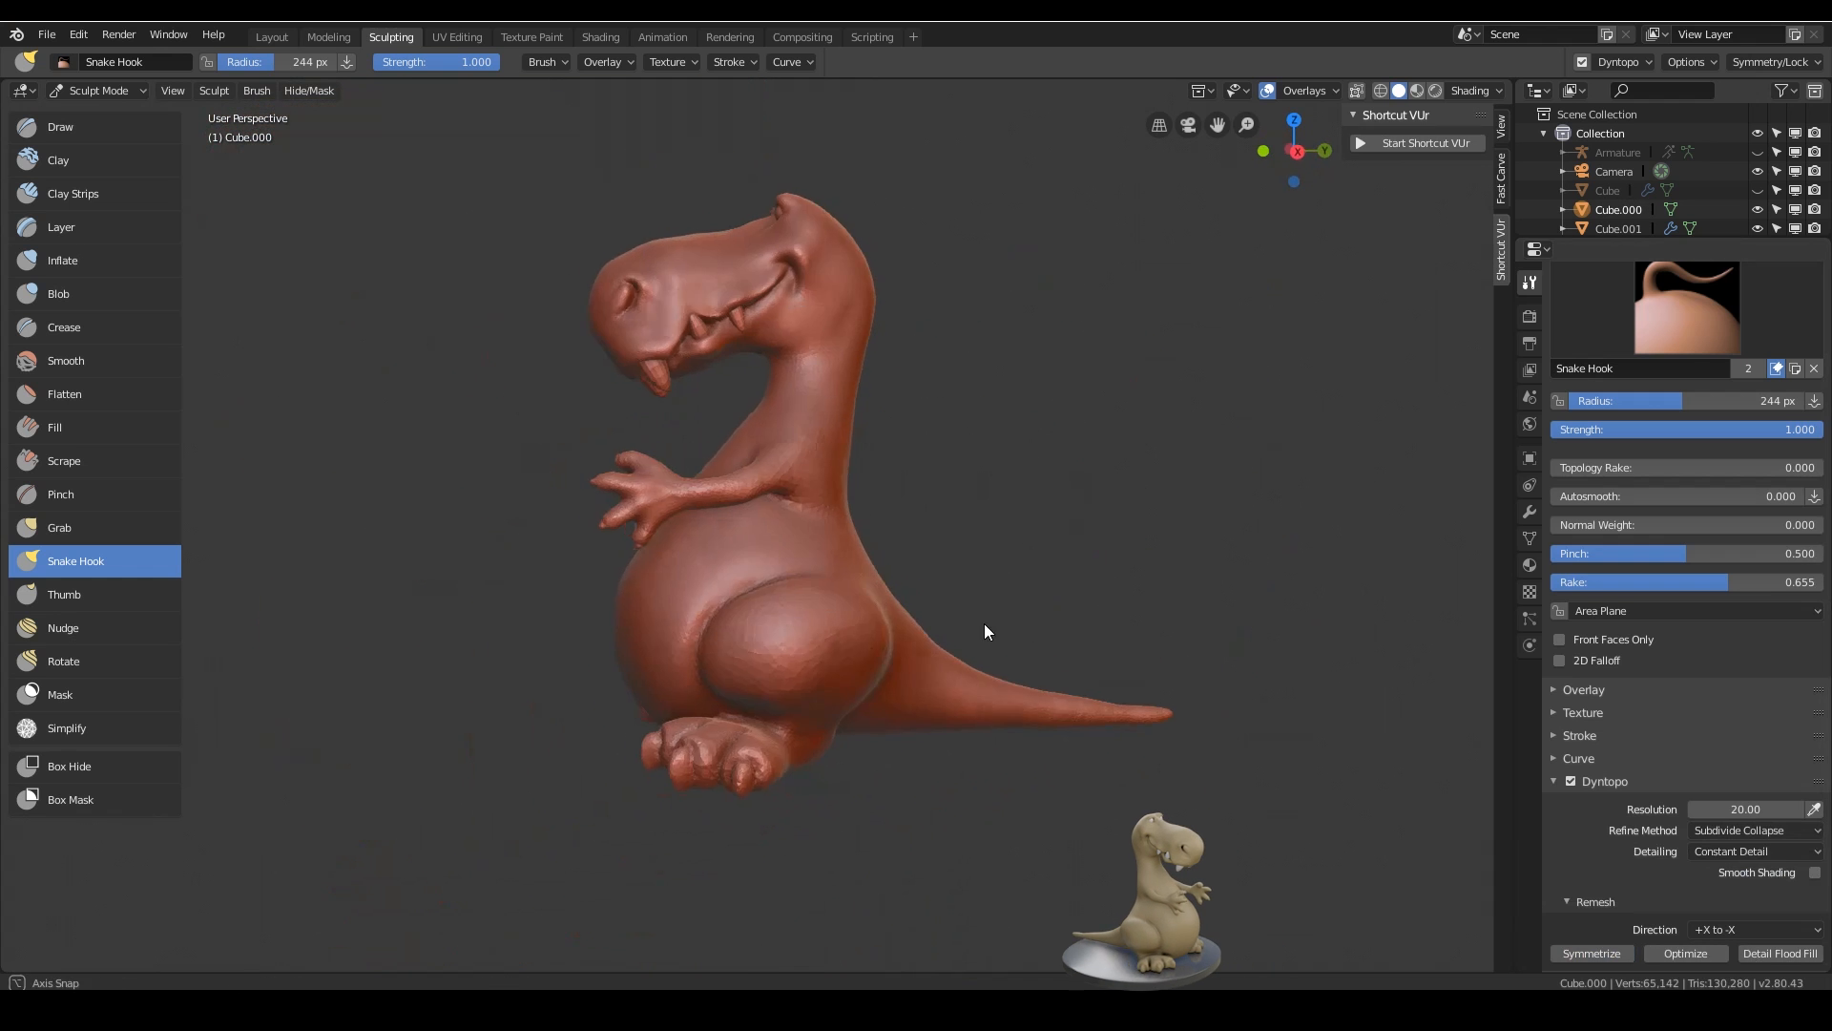
pyautogui.moveTo(1048, 802)
pyautogui.mouseDown(button='middle')
pyautogui.moveTo(1177, 794)
pyautogui.moveTo(1113, 795)
pyautogui.mouseUp(button='middle')
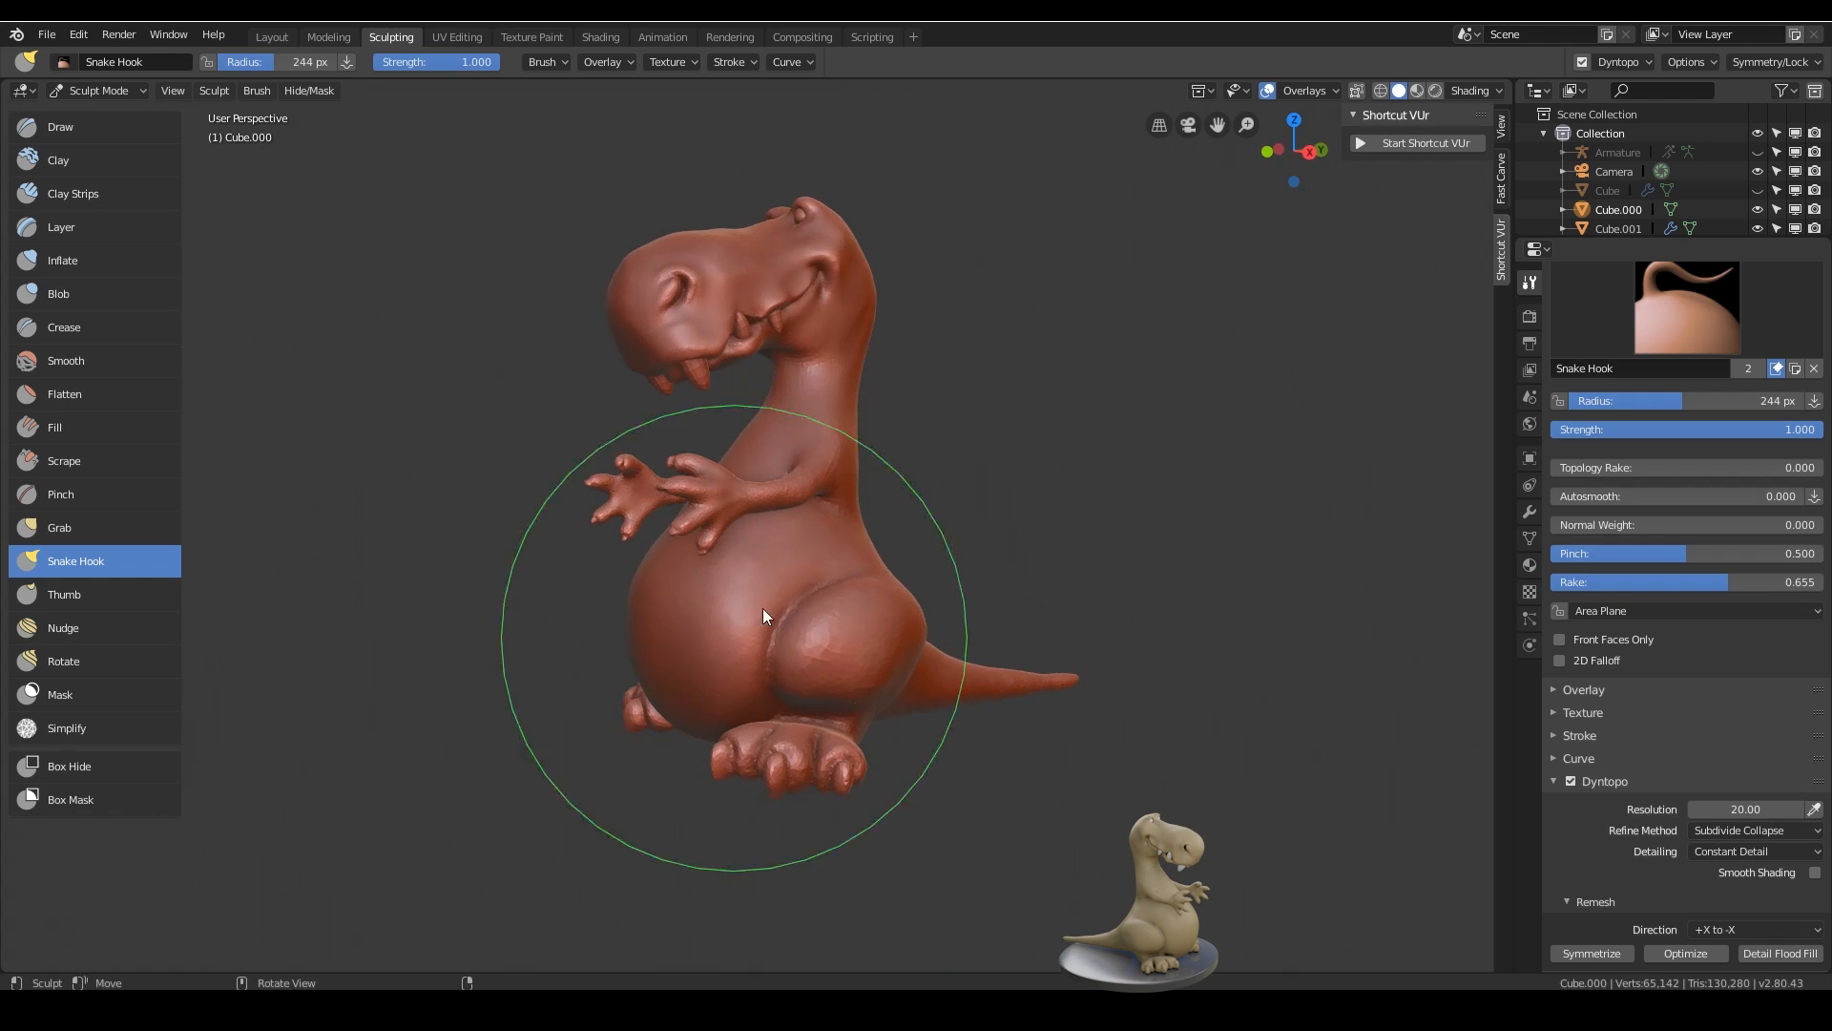